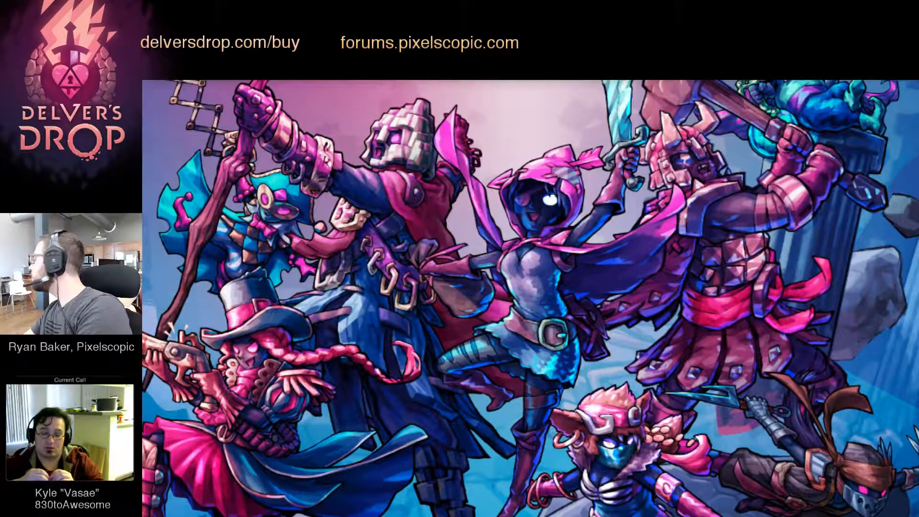
{"action": "key", "text": "ctrl+Up"}
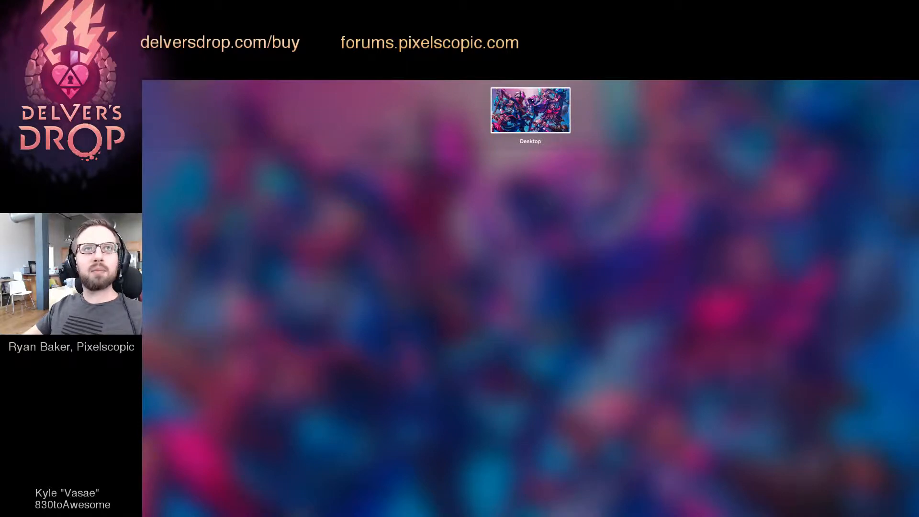
{"action": "key", "text": "ctrl+Up"}
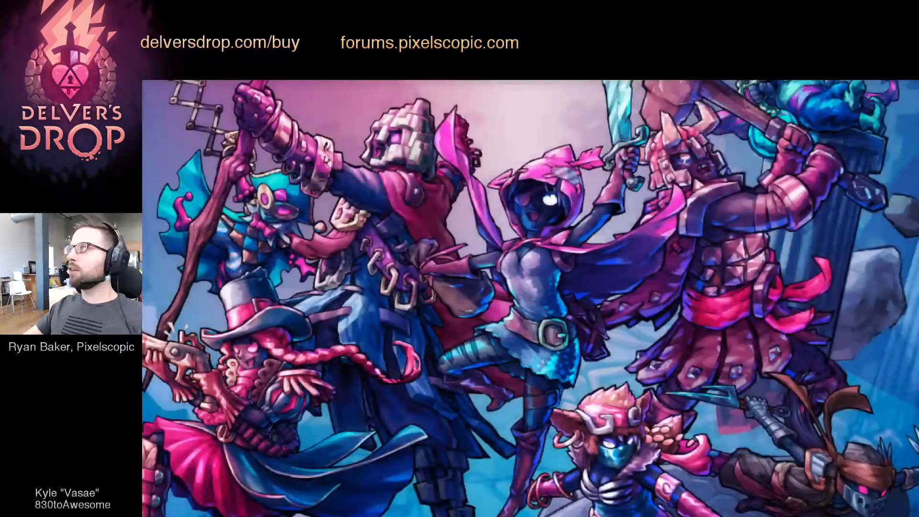
{"action": "key", "text": "ctrl+Up"}
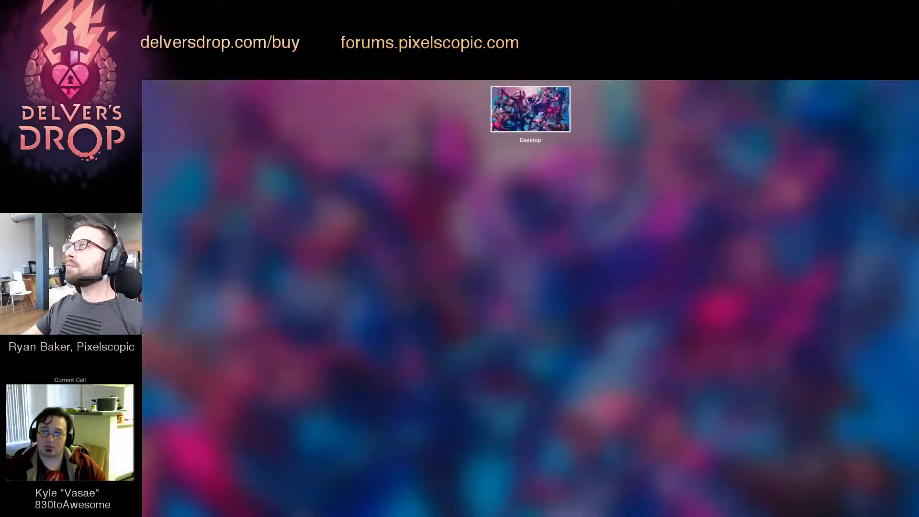
{"action": "key", "text": "ctrl+Up"}
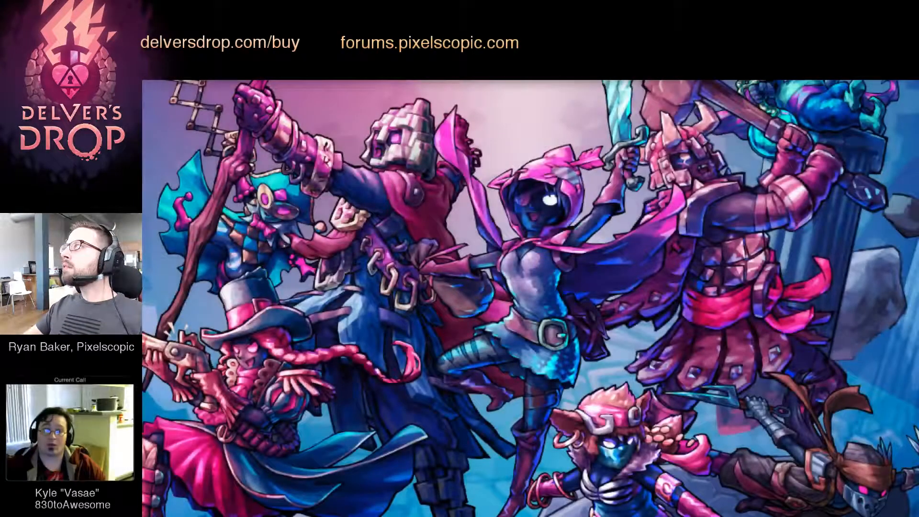
{"action": "key", "text": "ctrl+Up"}
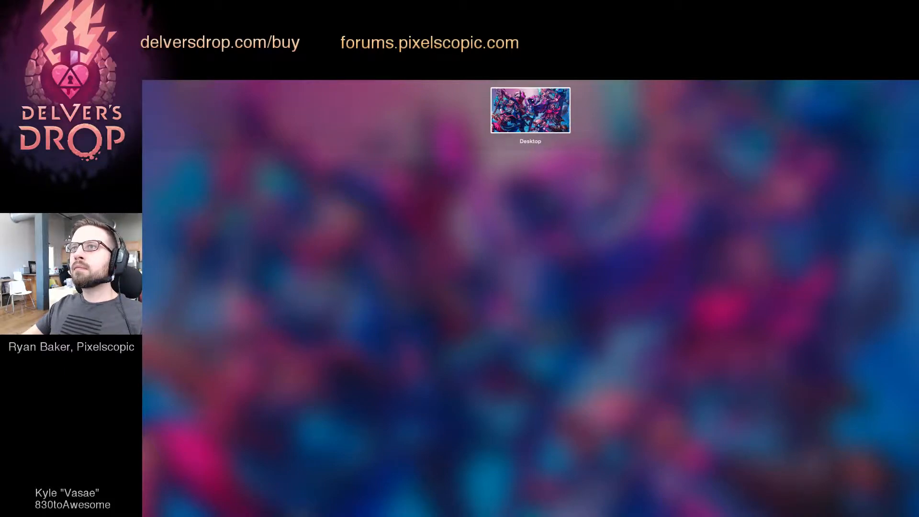
{"action": "key", "text": "ctrl+Up"}
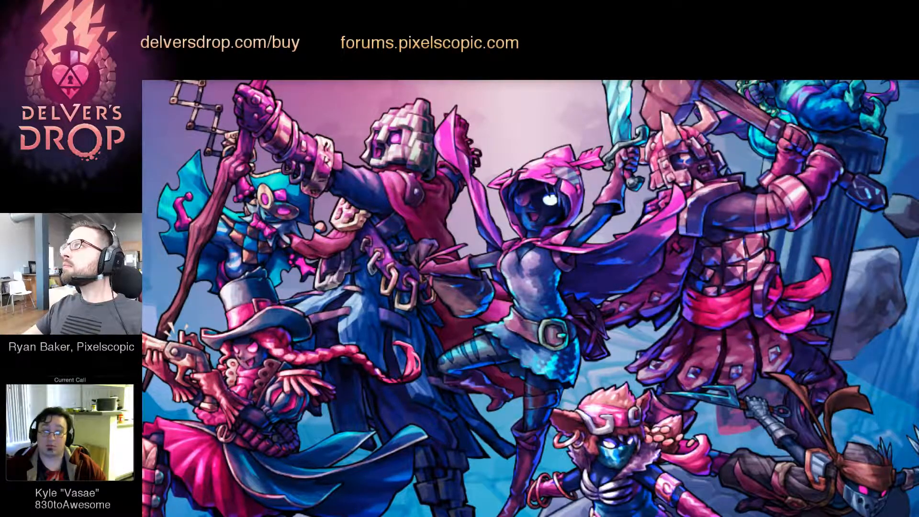
{"action": "key", "text": "ctrl+Up"}
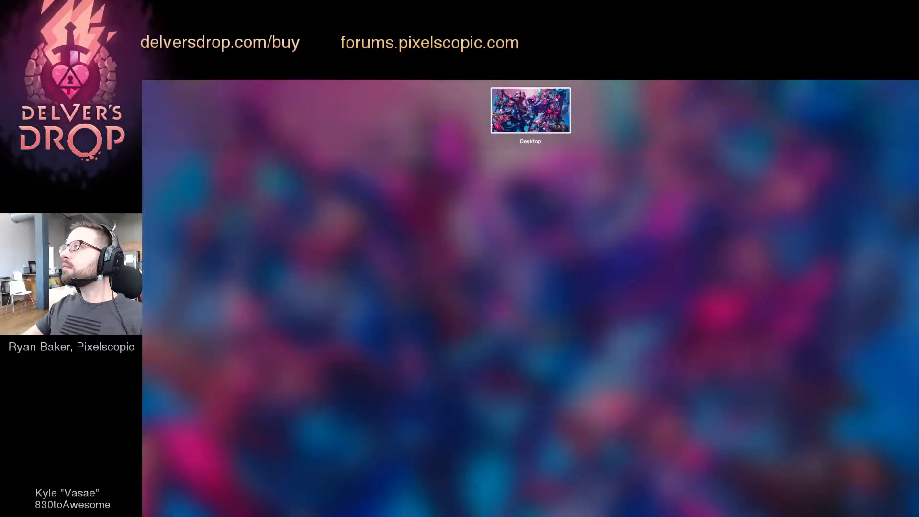
{"action": "key", "text": "ctrl+Up"}
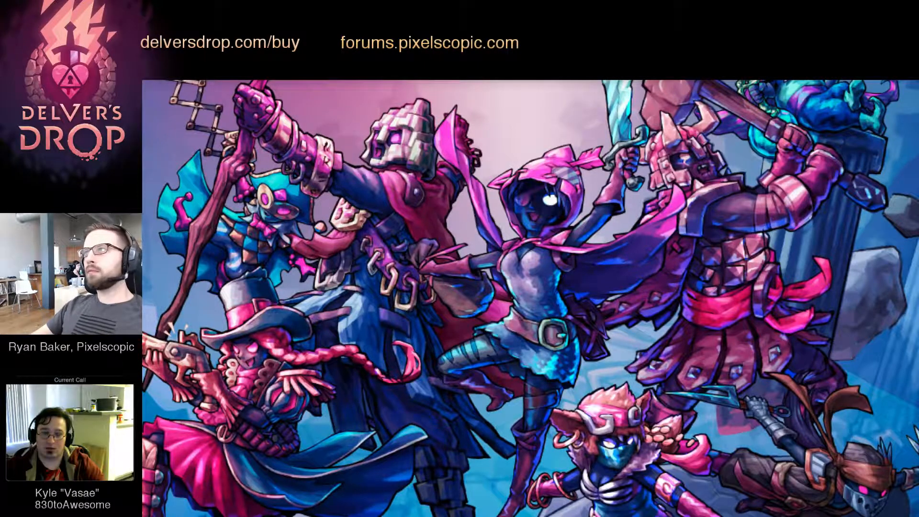
{"action": "key", "text": "Tab"}
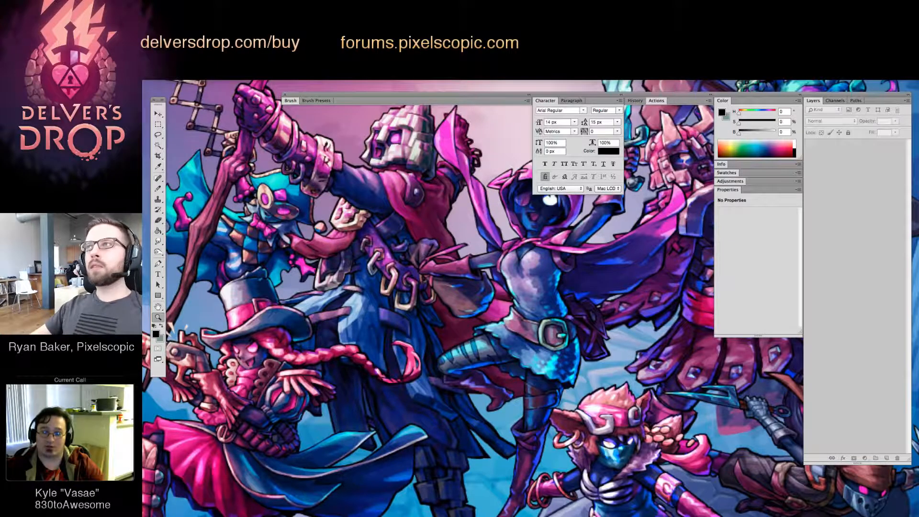
{"action": "key", "text": "Tab"}
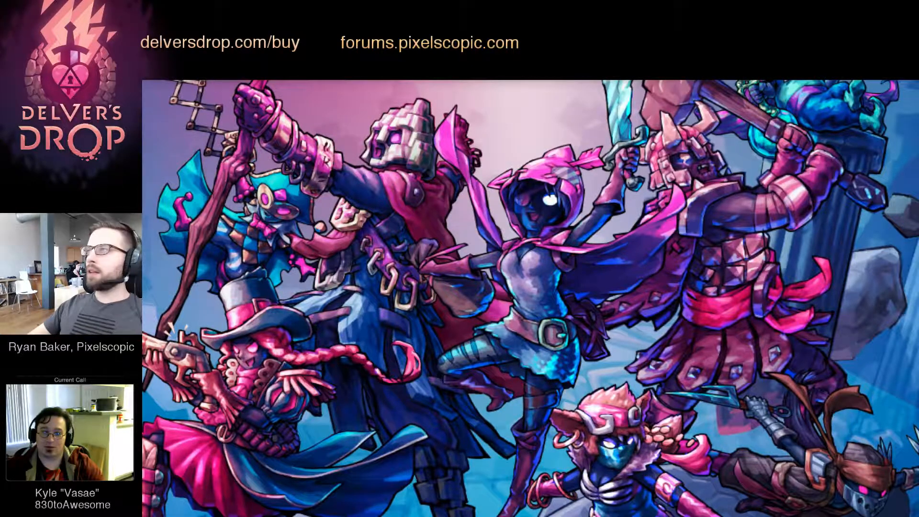
{"action": "key", "text": "Tab"}
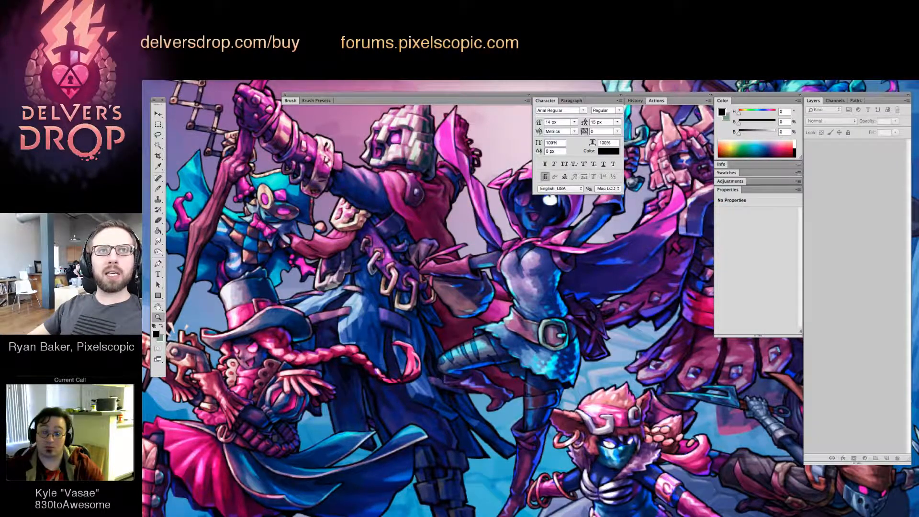
{"action": "key", "text": "Tab"}
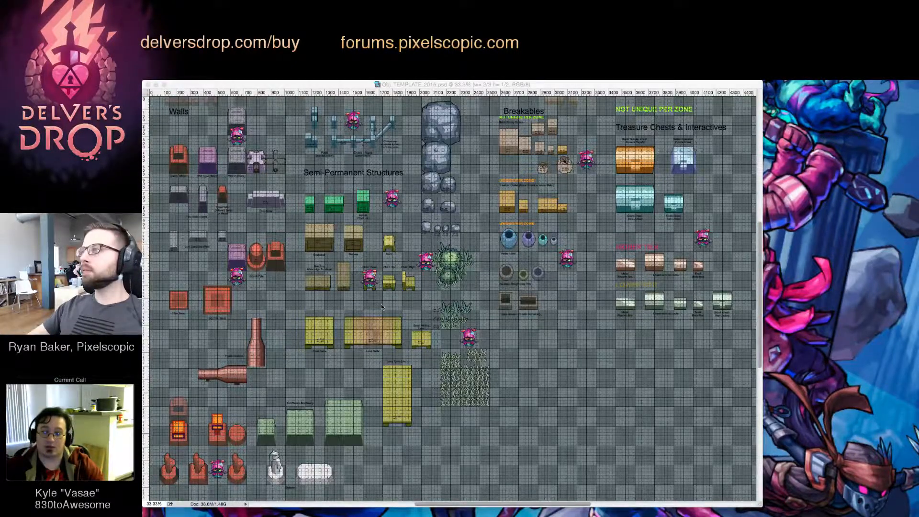
Display the object template document in full-screen mode with the editing panels shown
{"action": "left_click", "coordinate": [503, 312]}
{"action": "key", "text": "f"}
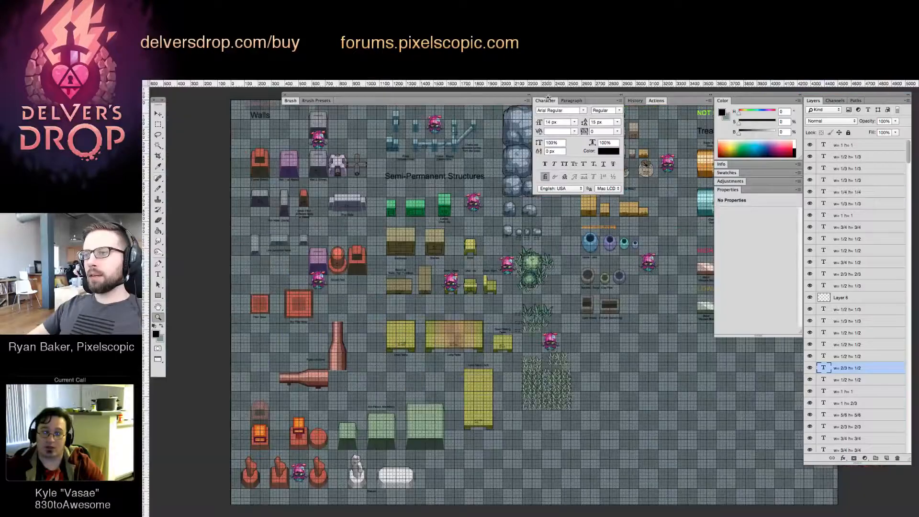
{"action": "left_click", "coordinate": [545, 101]}
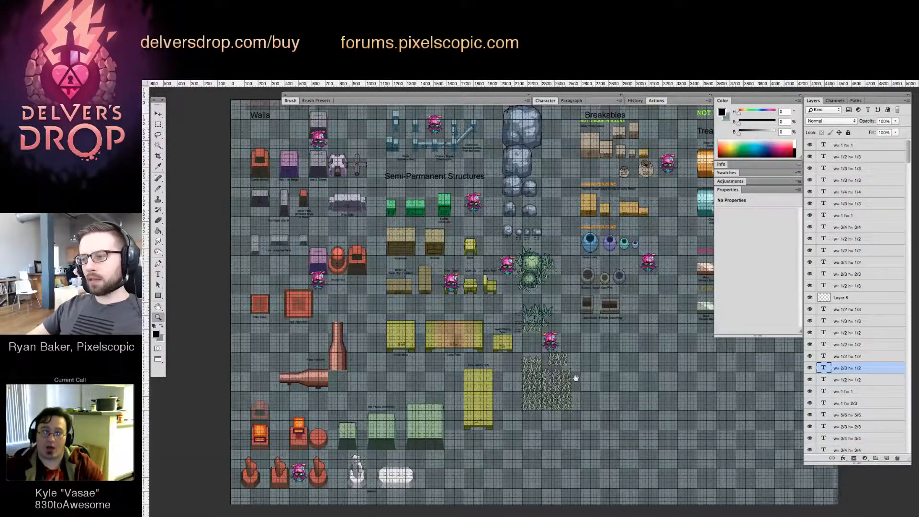
Look over the object template's walls, semi-permanent structures, breakables and treasure chests sections
{"action": "left_click_drag", "start_coordinate": [576, 379], "coordinate": [562, 361]}
{"action": "left_click_drag", "start_coordinate": [647, 228], "coordinate": [531, 295]}
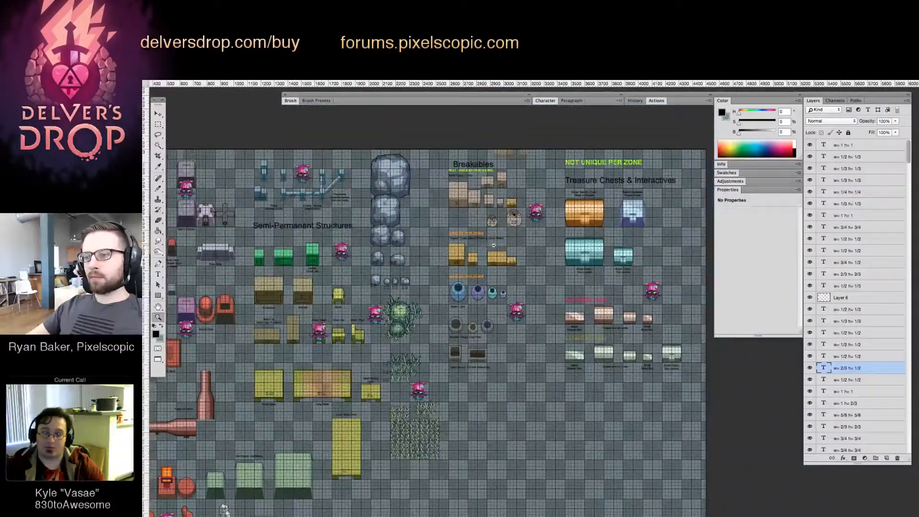
{"action": "left_click_drag", "start_coordinate": [489, 245], "coordinate": [421, 238]}
{"action": "left_click_drag", "start_coordinate": [529, 227], "coordinate": [502, 243]}
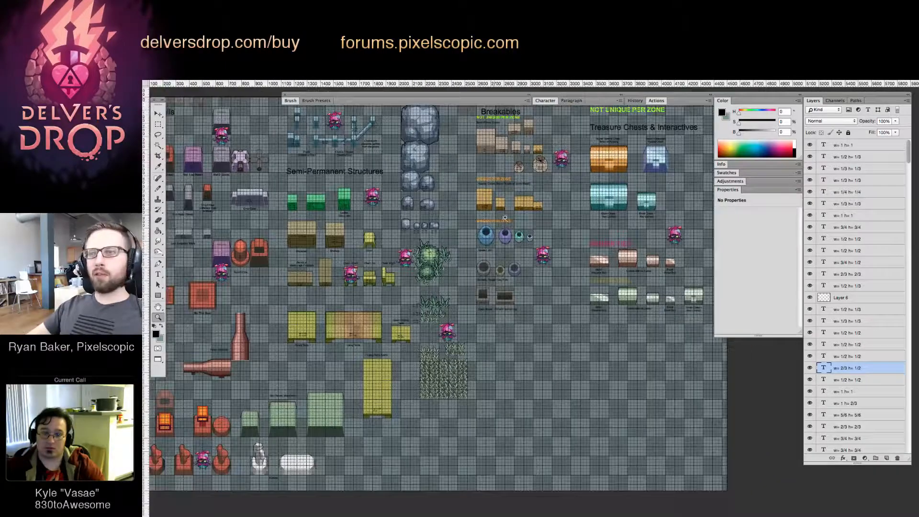
{"action": "left_click_drag", "start_coordinate": [502, 211], "coordinate": [568, 214]}
{"action": "left_click_drag", "start_coordinate": [416, 238], "coordinate": [397, 215]}
{"action": "left_click_drag", "start_coordinate": [397, 216], "coordinate": [629, 253]}
{"action": "left_click_drag", "start_coordinate": [517, 255], "coordinate": [550, 295]}
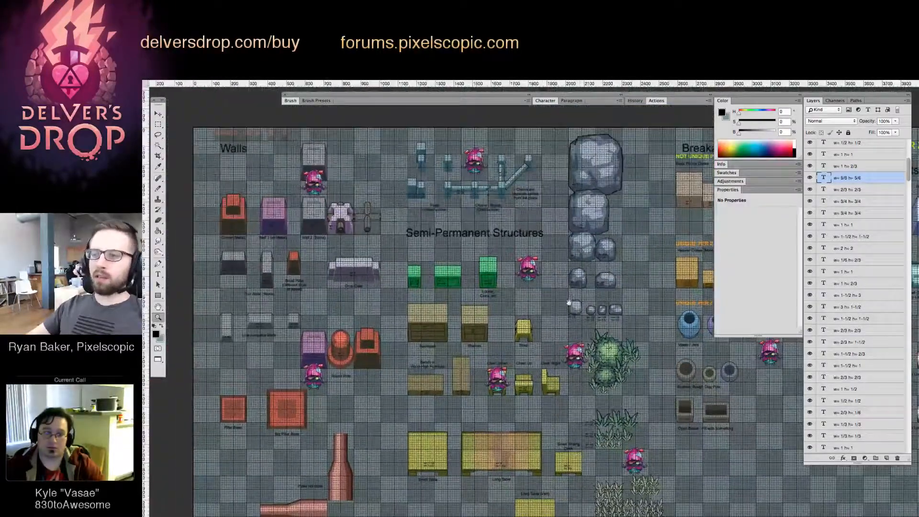
{"action": "left_click_drag", "start_coordinate": [633, 320], "coordinate": [471, 281]}
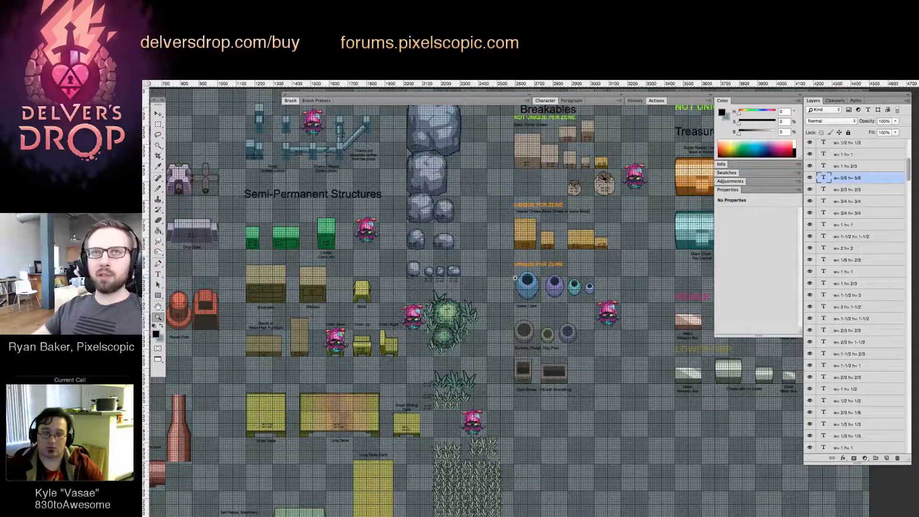
Duplicate the "w= 5/6 h= 5/6" label from the large heavier crate onto the large blue vase
{"action": "left_click", "coordinate": [541, 255]}
{"action": "left_click_drag", "start_coordinate": [567, 252], "coordinate": [517, 252]}
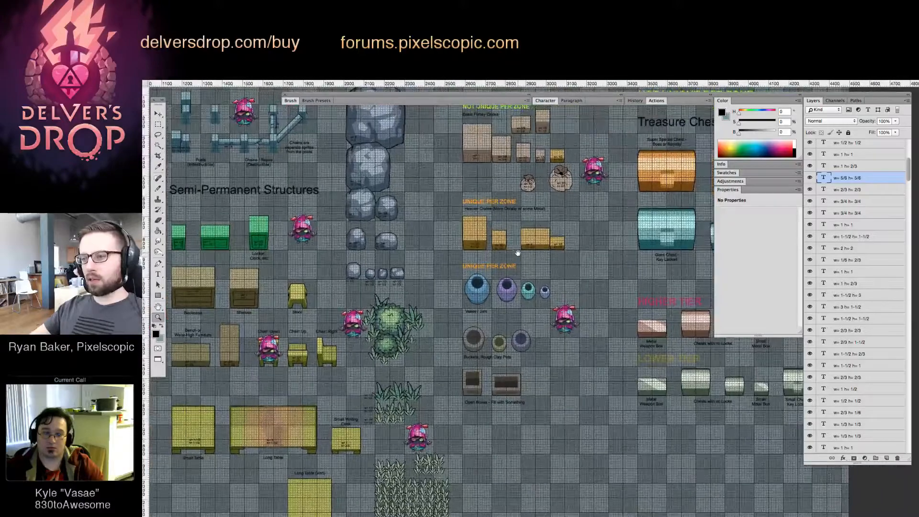
{"action": "left_click", "coordinate": [504, 251]}
{"action": "left_click", "coordinate": [478, 268]}
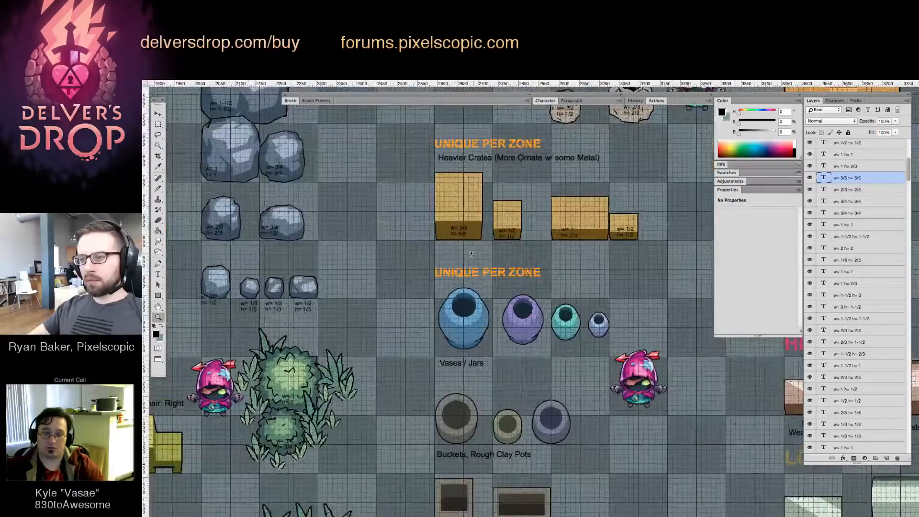
{"action": "left_click", "coordinate": [477, 269]}
{"action": "left_click_drag", "start_coordinate": [474, 254], "coordinate": [472, 228]}
{"action": "key", "text": "v"}
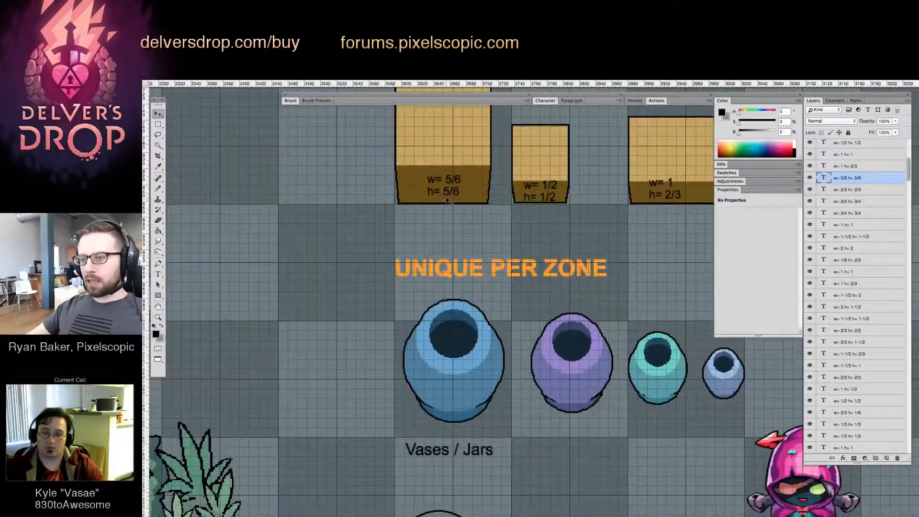
{"action": "left_click_drag", "start_coordinate": [448, 195], "coordinate": [454, 403]}
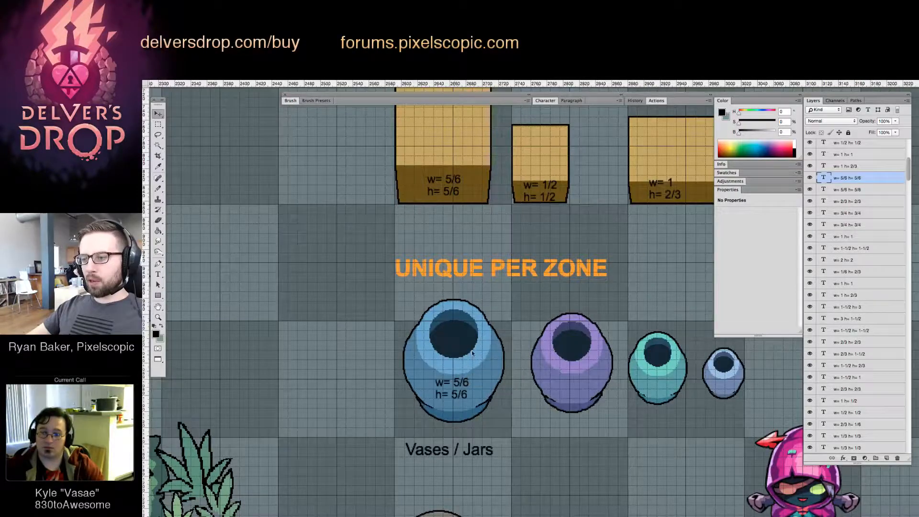
Try shifting the large blue vase and the purple vase down and left against the tile lines, undoing each move
{"action": "left_click_drag", "start_coordinate": [478, 345], "coordinate": [465, 359]}
{"action": "key", "text": "super+z"}
{"action": "left_click_drag", "start_coordinate": [596, 378], "coordinate": [579, 403]}
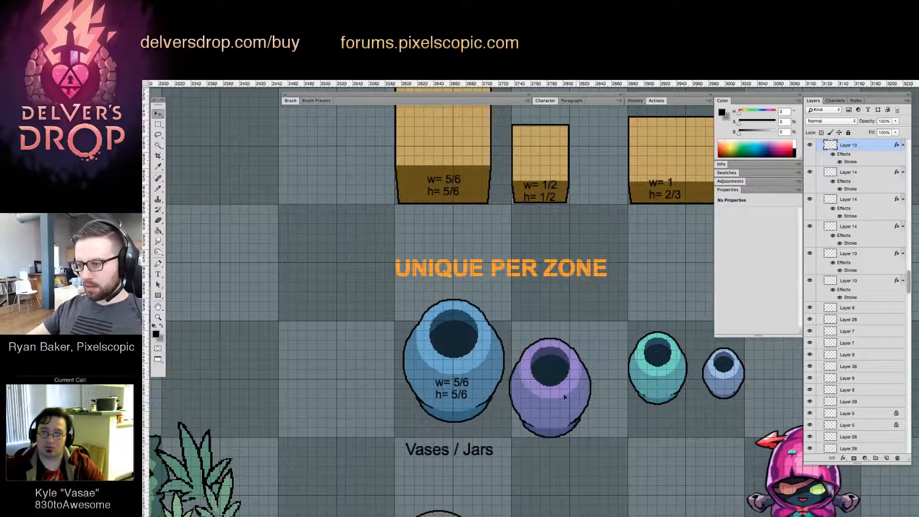
{"action": "key", "text": "super+z"}
Move the large blue vase against the left and bottom edges of its tile, and undo the purple vase's last move
{"action": "left_click_drag", "start_coordinate": [476, 357], "coordinate": [464, 371]}
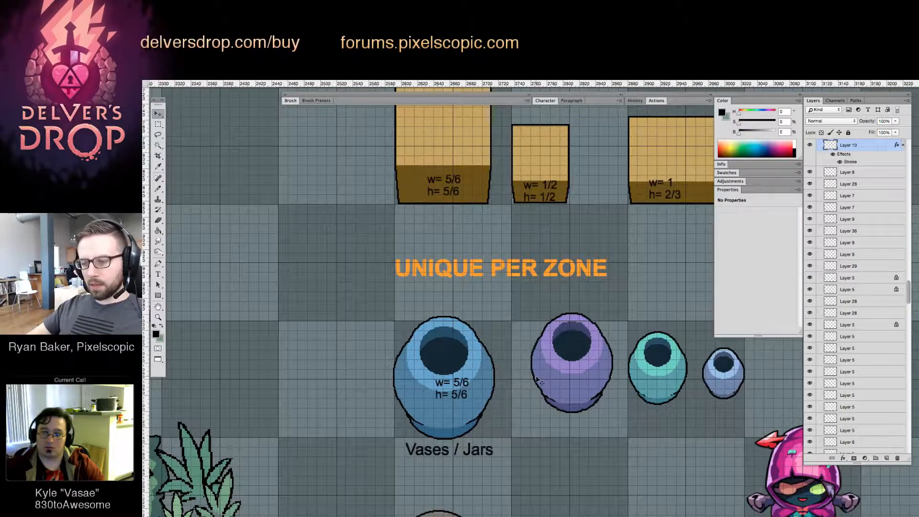
{"action": "scroll", "coordinate": [539, 382], "scroll_direction": "up", "scroll_amount": 5}
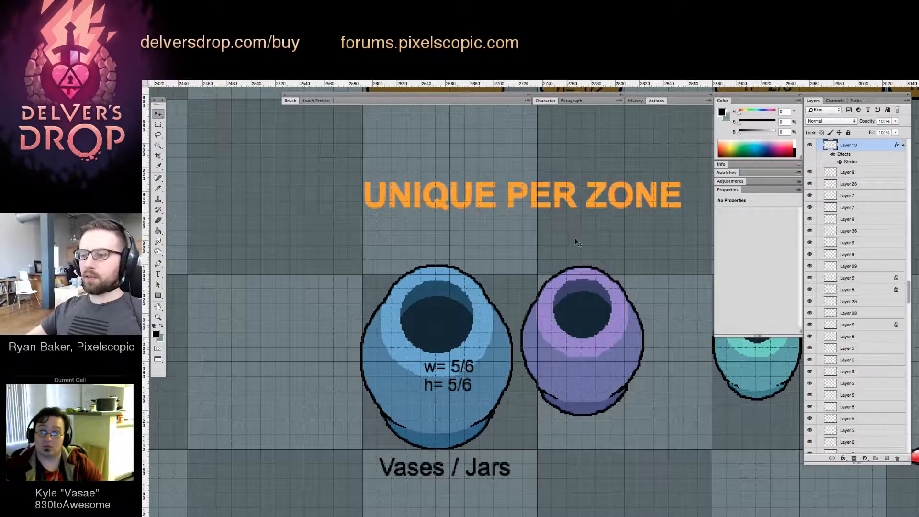
{"action": "key", "text": "z"}
{"action": "key", "text": "super+z"}
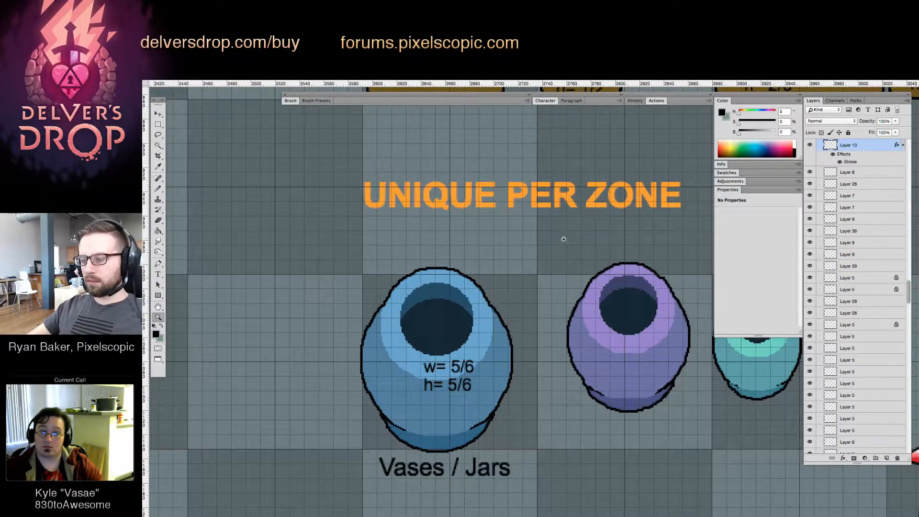
Move the "w= 1 h= 1" basic flimsy crate together with its label one tile to the left
{"action": "left_click_drag", "start_coordinate": [563, 239], "coordinate": [517, 232]}
{"action": "left_click_drag", "start_coordinate": [516, 193], "coordinate": [485, 319]}
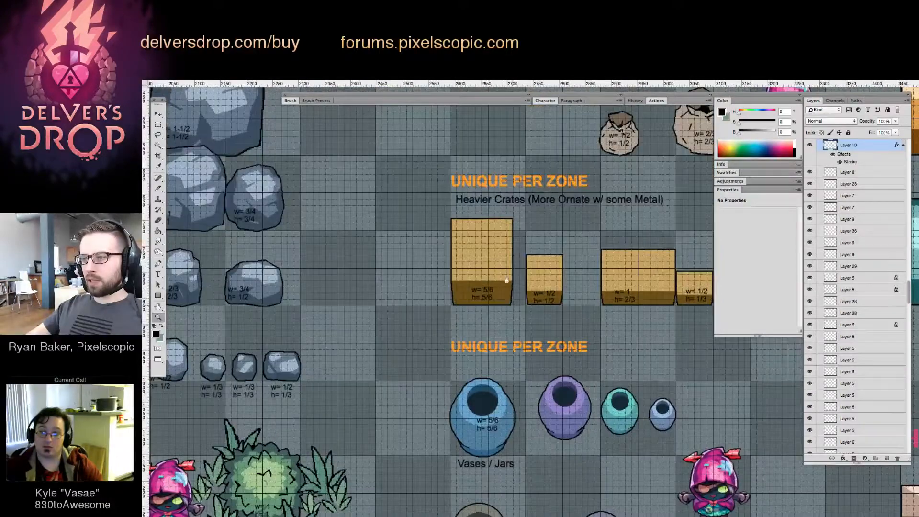
{"action": "left_click_drag", "start_coordinate": [505, 269], "coordinate": [465, 426]}
{"action": "key", "text": "v"}
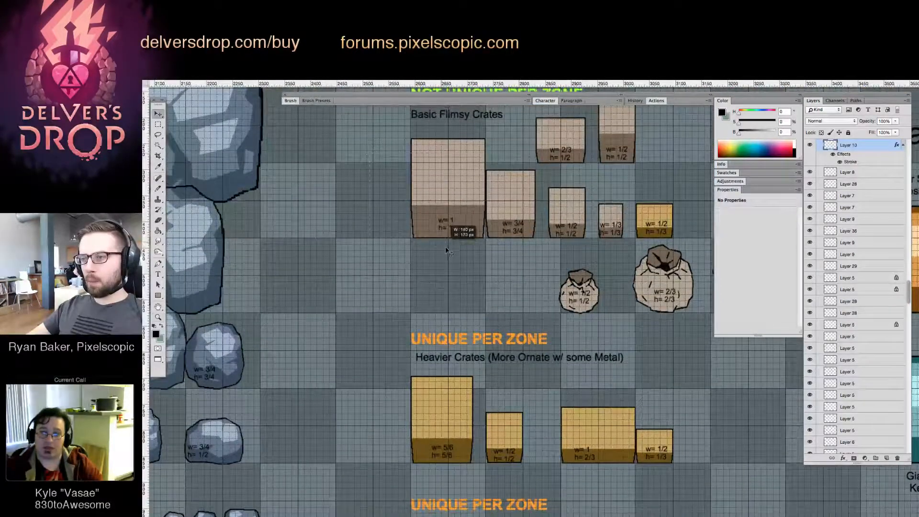
{"action": "left_click", "coordinate": [453, 247]}
{"action": "left_click_drag", "start_coordinate": [471, 342], "coordinate": [507, 311]}
{"action": "left_click_drag", "start_coordinate": [502, 247], "coordinate": [474, 297]}
{"action": "left_click_drag", "start_coordinate": [464, 218], "coordinate": [405, 218]}
Duplicate the "w= 5/6 h= 5/6" heavier crate and its label into the gap between the two largest flimsy crates
{"action": "key", "text": "z"}
{"action": "left_click", "coordinate": [405, 190]}
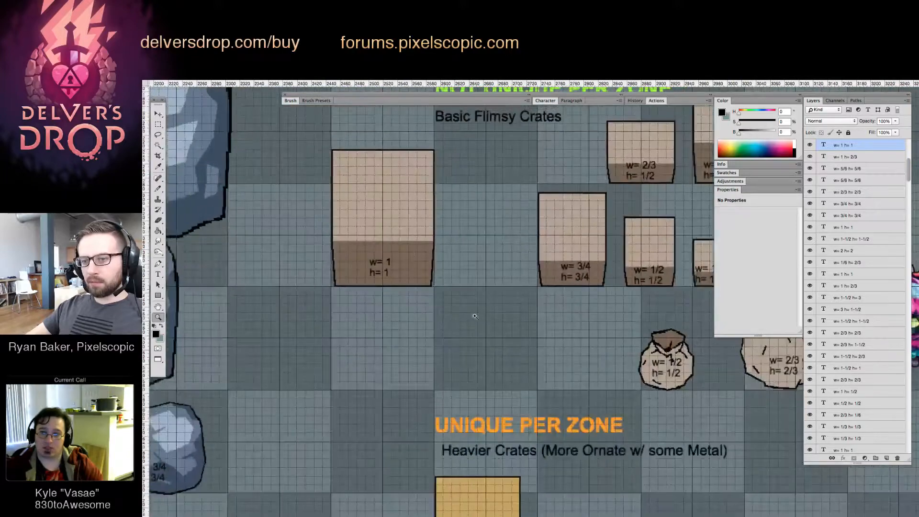
{"action": "left_click_drag", "start_coordinate": [475, 316], "coordinate": [447, 220]}
{"action": "key", "text": "v"}
{"action": "key", "text": "z"}
{"action": "left_click_drag", "start_coordinate": [477, 307], "coordinate": [465, 309]}
{"action": "key", "text": "v"}
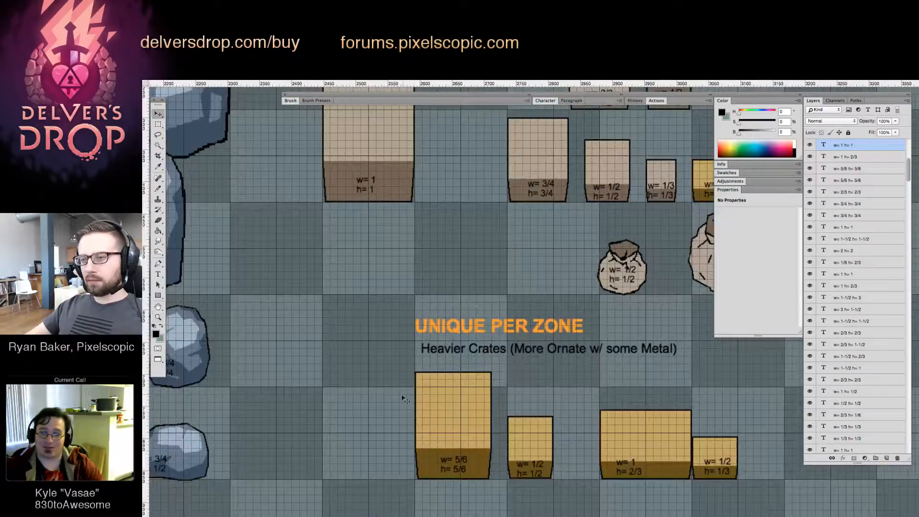
{"action": "left_click_drag", "start_coordinate": [460, 462], "coordinate": [490, 196]}
{"action": "key", "text": "ctrl+z"}
{"action": "left_click_drag", "start_coordinate": [454, 453], "coordinate": [480, 163]}
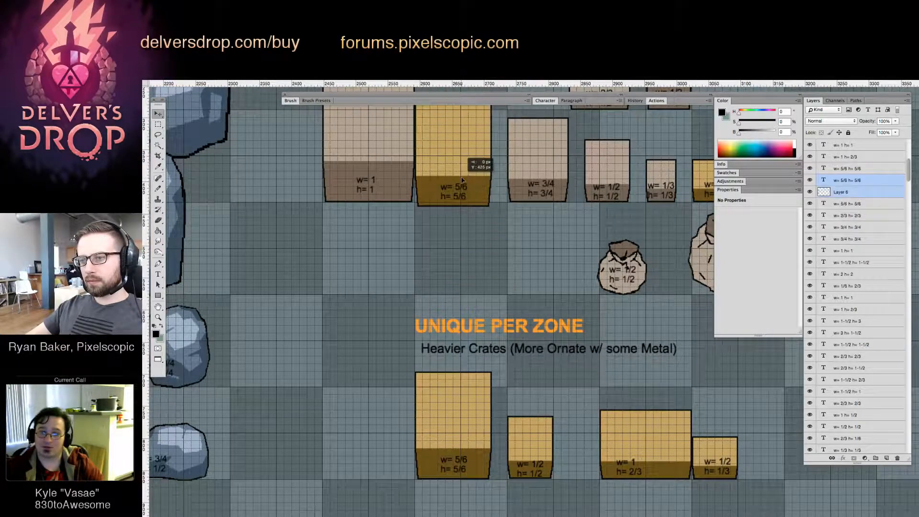
Move the copied crate's layer down the layer stack, below the text label layers
{"action": "left_click", "coordinate": [860, 195]}
{"action": "left_click_drag", "start_coordinate": [873, 194], "coordinate": [862, 515]}
{"action": "left_click", "coordinate": [467, 186]}
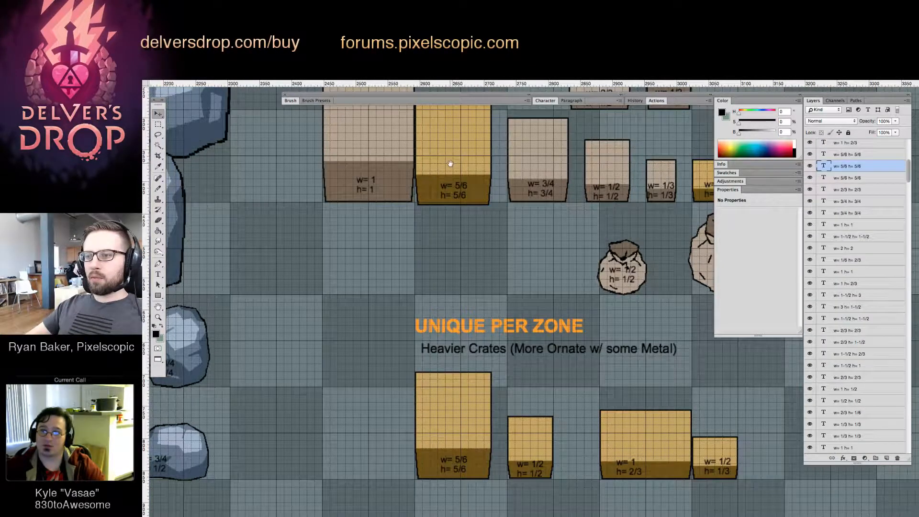
Shift the copied crate and its label up so its base lines up with the neighbouring flimsy crates, and deselect the layers
{"action": "left_click_drag", "start_coordinate": [453, 165], "coordinate": [550, 279]}
{"action": "left_click", "coordinate": [550, 280], "text": "alt"}
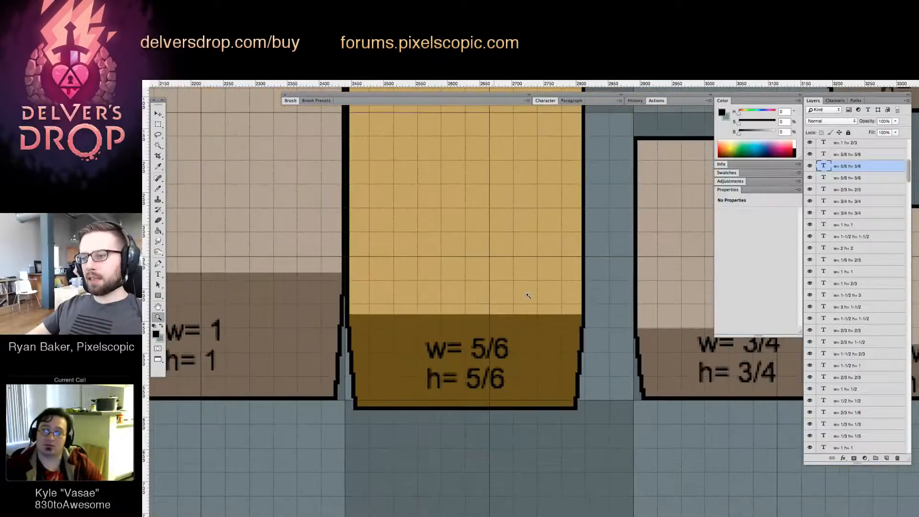
{"action": "key", "text": "v"}
{"action": "mouse_move", "coordinate": [502, 364]}
{"action": "left_mouse_down"}
{"action": "mouse_move", "coordinate": [502, 354]}
{"action": "mouse_move", "coordinate": [500, 362]}
{"action": "left_mouse_up"}
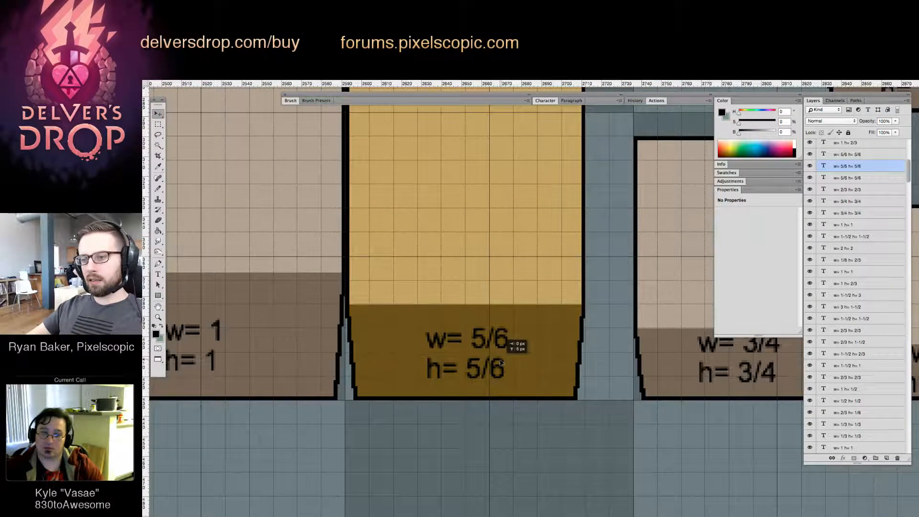
{"action": "left_click", "coordinate": [458, 439]}
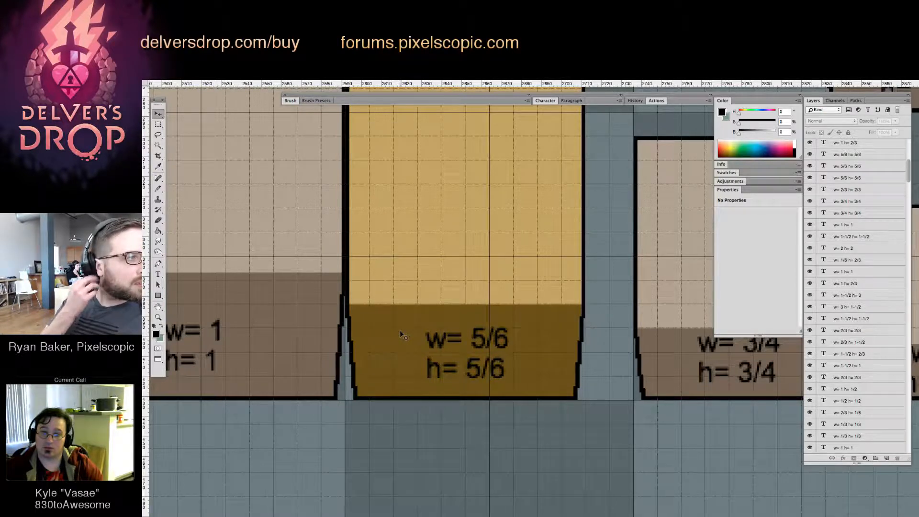
Recolour the copied 5/6-size crate's front and top faces with the brown tones sampled from the neighbouring flimsy crate
{"action": "left_click", "coordinate": [397, 336]}
{"action": "key", "text": "g"}
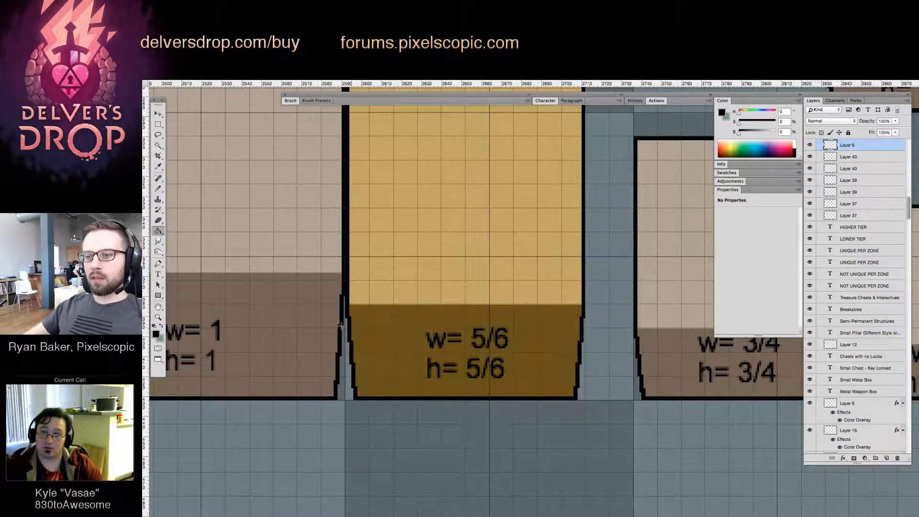
{"action": "left_click", "coordinate": [400, 323], "text": "alt"}
{"action": "left_click", "coordinate": [412, 317]}
{"action": "left_click", "coordinate": [300, 226], "text": "alt"}
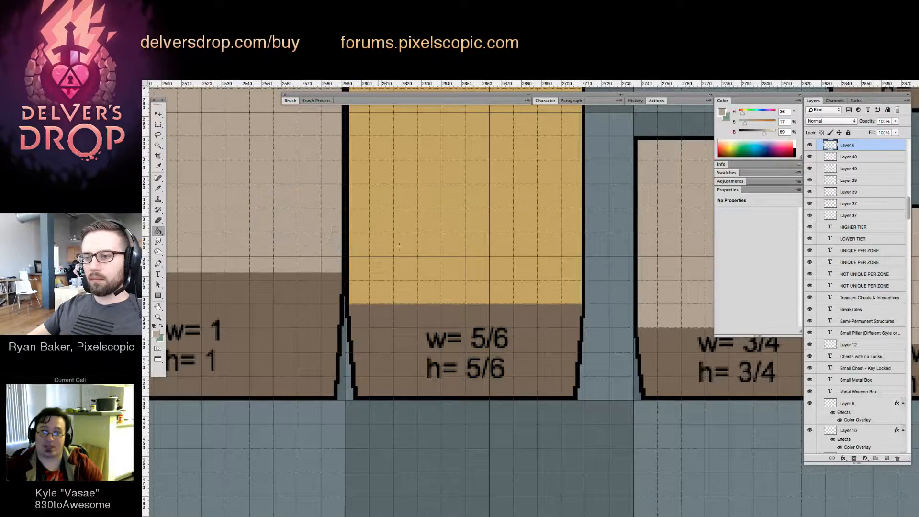
{"action": "left_click", "coordinate": [444, 247], "text": "alt"}
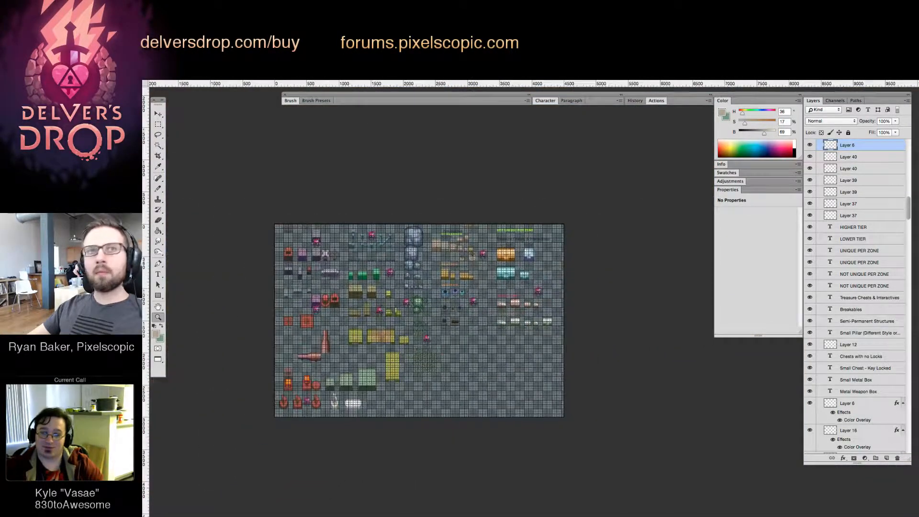
{"action": "key", "text": "Tab"}
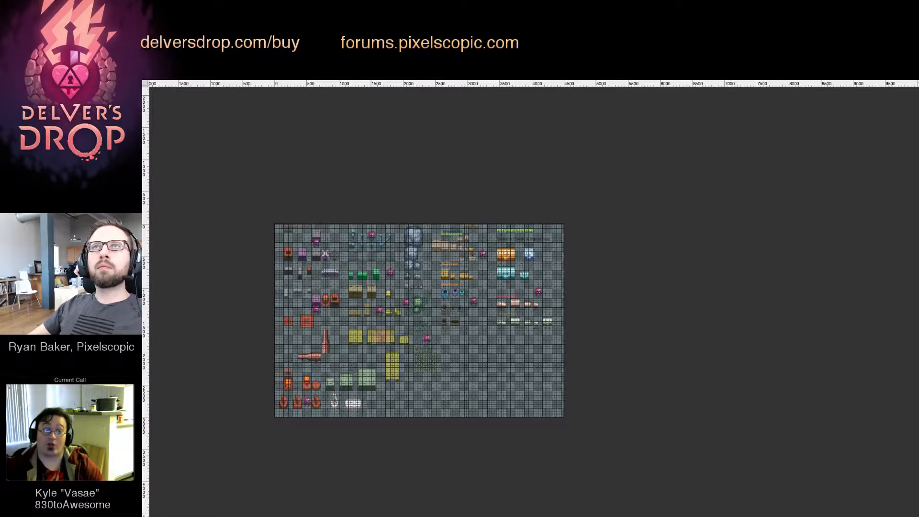
{"action": "key", "text": "Tab"}
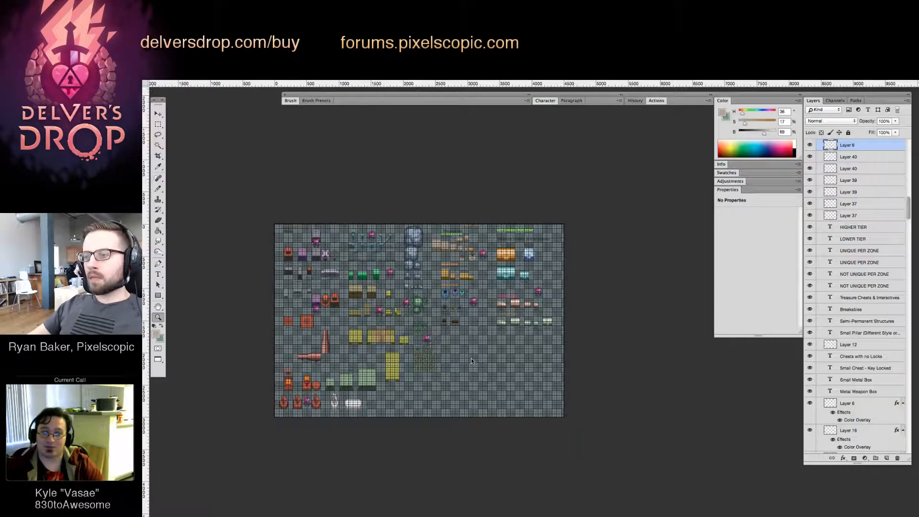
Move the "w= 5/6 h= 5/6" label to the lower part of the blue vase and nudge the vase up slightly
{"action": "left_click_drag", "start_coordinate": [406, 337], "coordinate": [395, 379]}
{"action": "left_click_drag", "start_coordinate": [409, 165], "coordinate": [510, 171]}
{"action": "left_click_drag", "start_coordinate": [501, 359], "coordinate": [484, 261]}
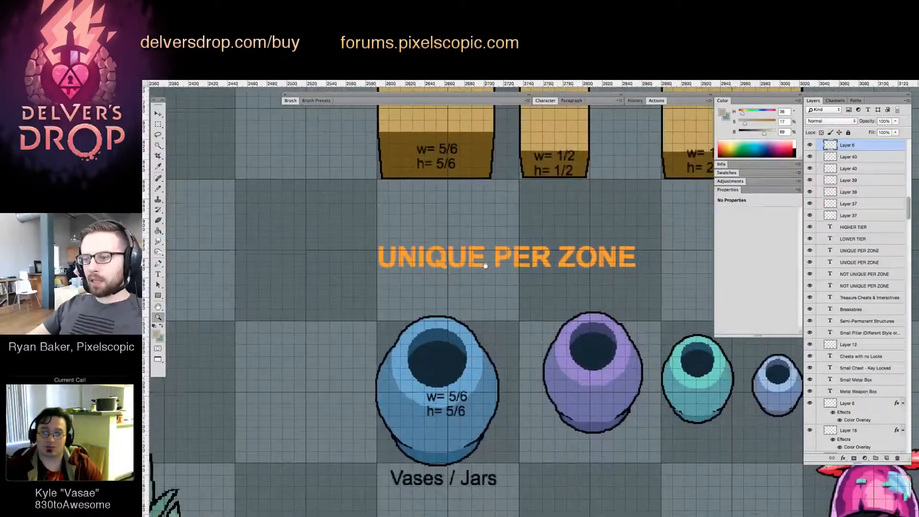
{"action": "key", "text": "v"}
{"action": "left_click_drag", "start_coordinate": [449, 412], "coordinate": [442, 440]}
{"action": "left_click", "coordinate": [455, 397]}
{"action": "key", "text": "Up"}
{"action": "key", "text": "Up"}
{"action": "key", "text": "Up"}
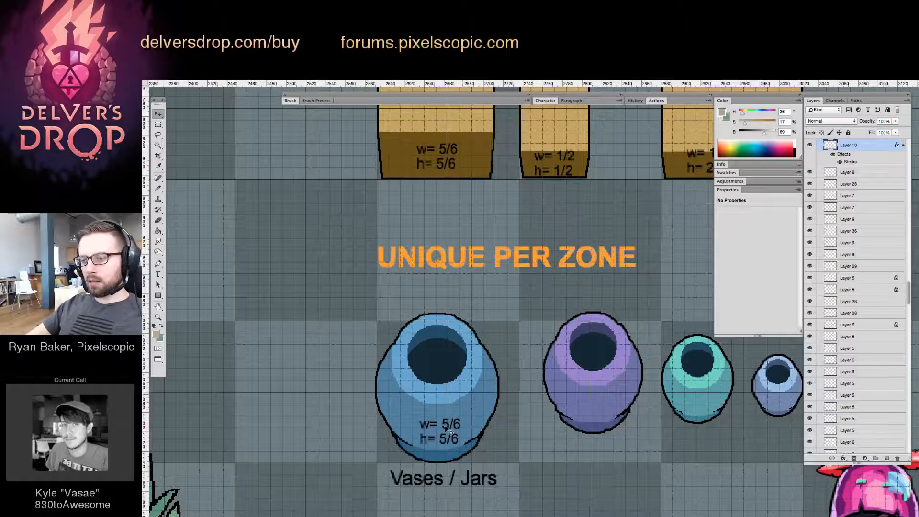
Duplicate the blue vase's size label onto the lower part of the purple vase
{"action": "left_click_drag", "start_coordinate": [449, 433], "coordinate": [614, 395]}
{"action": "key", "text": "t"}
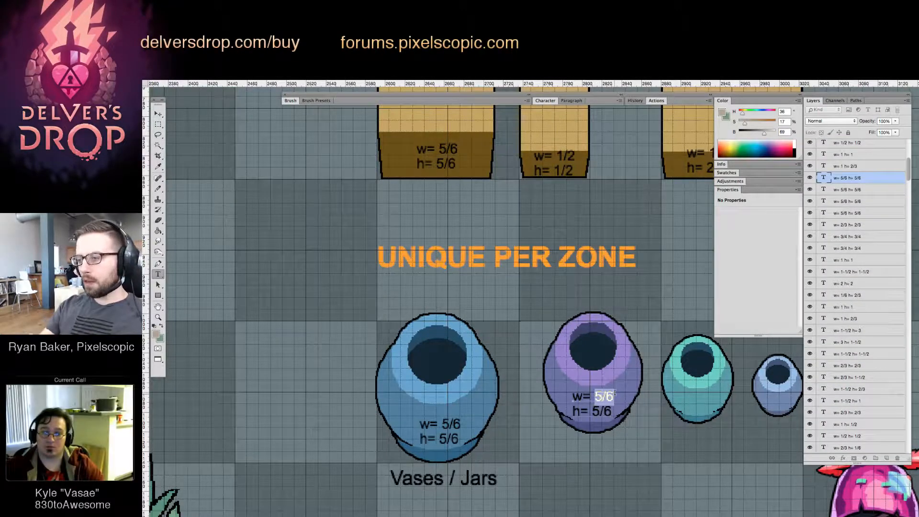
{"action": "key", "text": "Escape"}
{"action": "key", "text": "v"}
{"action": "left_click_drag", "start_coordinate": [612, 382], "coordinate": [585, 410]}
{"action": "key", "text": "ctrl+z"}
Change the purple vase's label text to "w= 2/3 h= 2/3"
{"action": "key", "text": "t"}
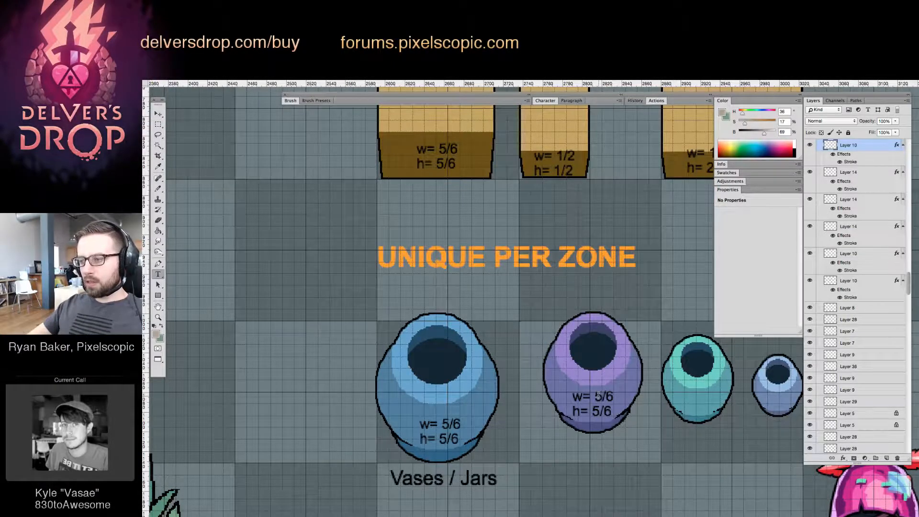
{"action": "double_click", "coordinate": [602, 397]}
{"action": "type", "text": "2"}
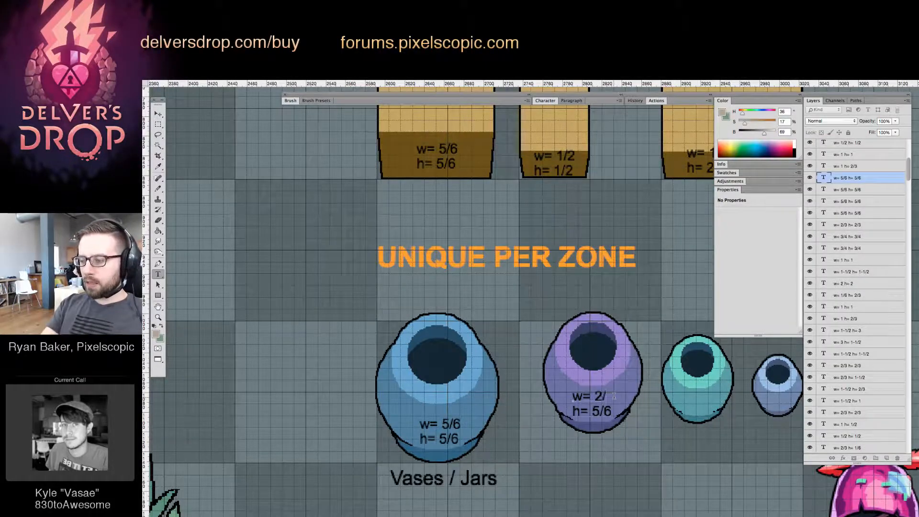
{"action": "type", "text": "/3"}
{"action": "key", "text": "Down"}
{"action": "key", "text": "BackSpace"}
{"action": "key", "text": "BackSpace"}
{"action": "key", "text": "BackSpace"}
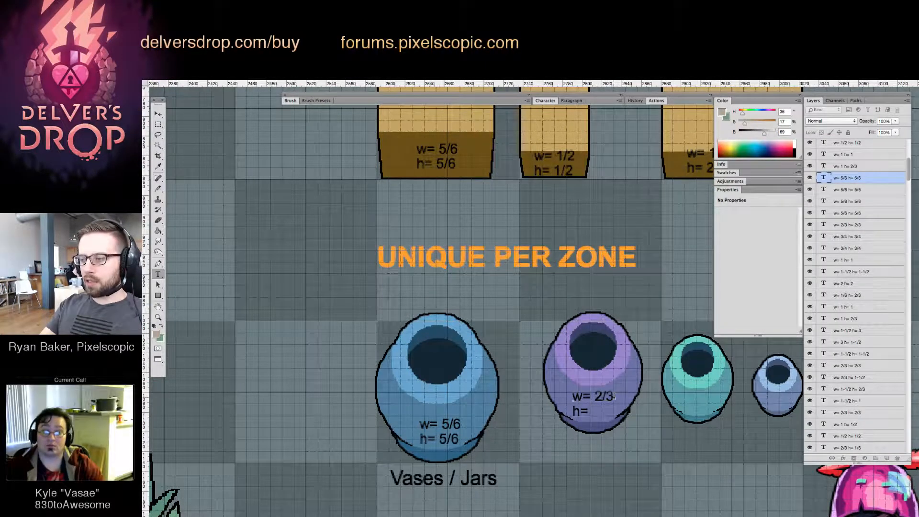
{"action": "type", "text": "2/3"}
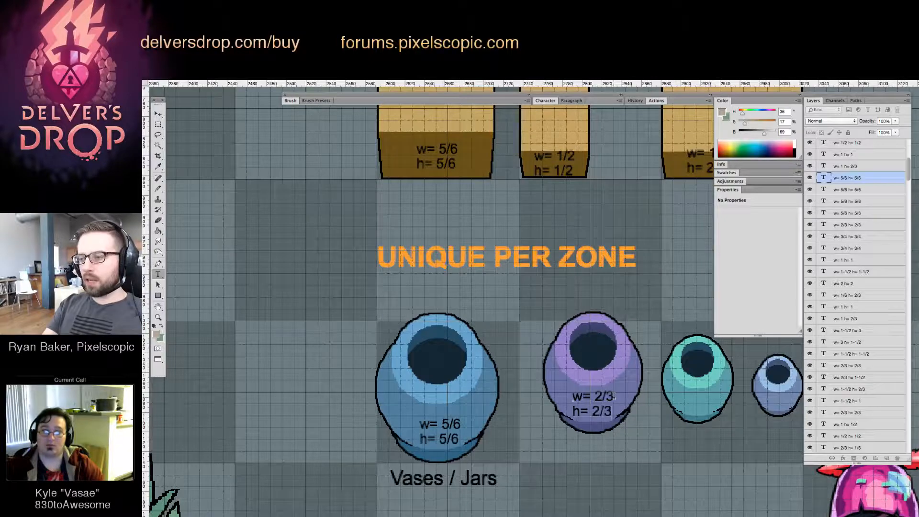
{"action": "left_click_drag", "start_coordinate": [518, 307], "coordinate": [527, 445]}
{"action": "scroll", "coordinate": [547, 276], "scroll_direction": "down", "scroll_amount": 4}
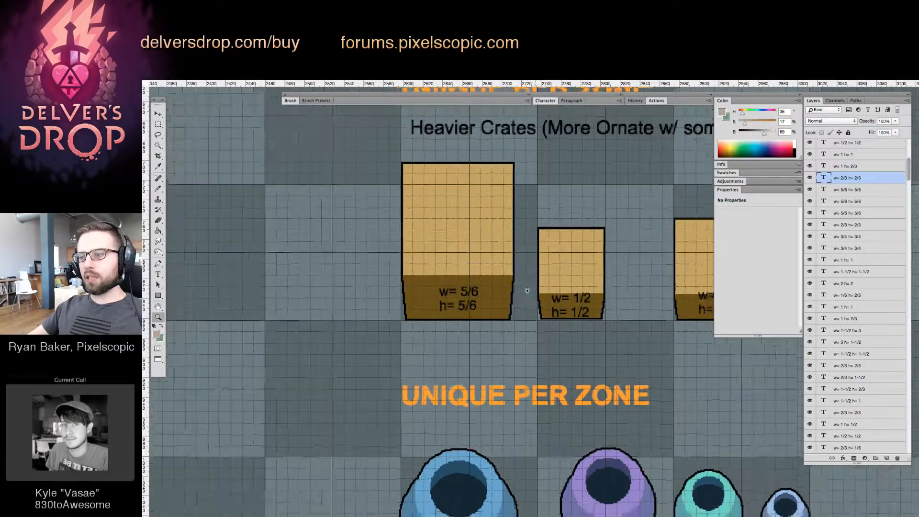
{"action": "key", "text": "v"}
{"action": "left_click_drag", "start_coordinate": [689, 412], "coordinate": [451, 232]}
{"action": "left_click_drag", "start_coordinate": [510, 266], "coordinate": [538, 398]}
{"action": "scroll", "coordinate": [493, 305], "scroll_direction": "up", "scroll_amount": 2}
{"action": "key", "text": "z"}
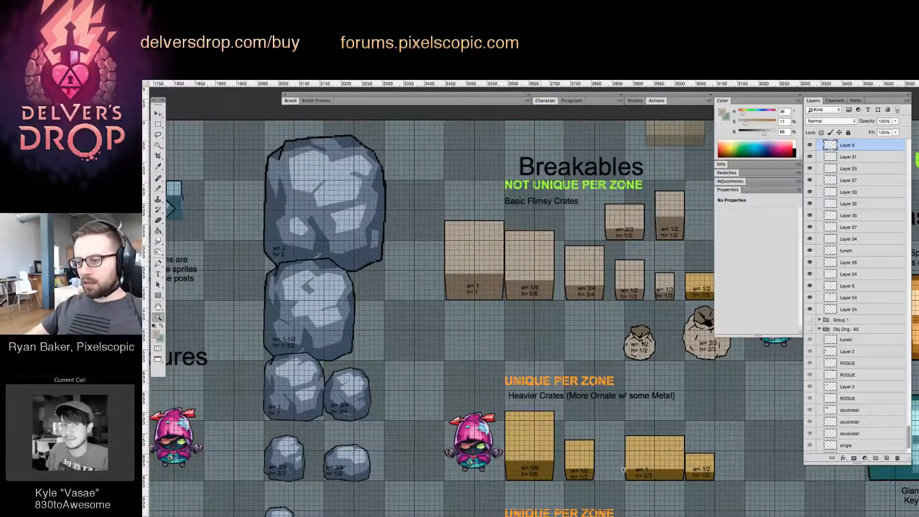
{"action": "scroll", "coordinate": [624, 469], "scroll_direction": "right", "scroll_amount": 2}
{"action": "key", "text": "v"}
{"action": "left_click_drag", "start_coordinate": [511, 264], "coordinate": [347, 443]}
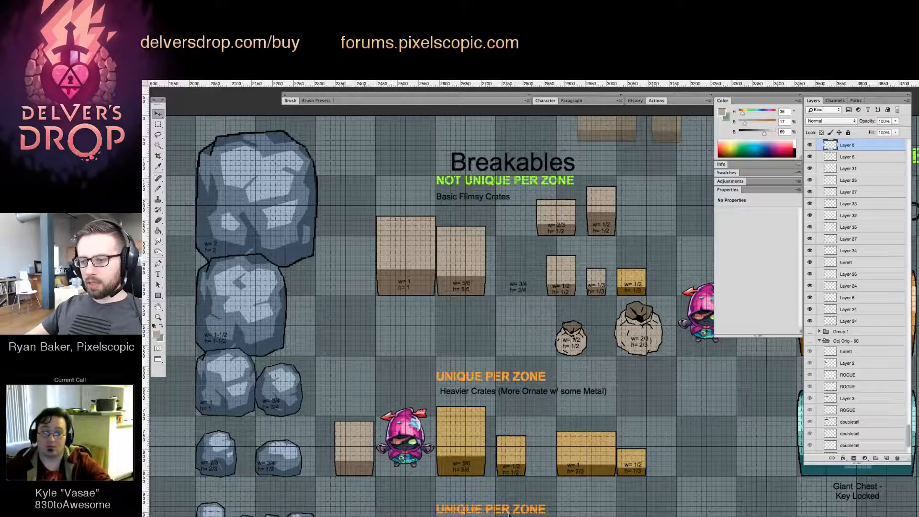
{"action": "key", "text": "ctrl+z"}
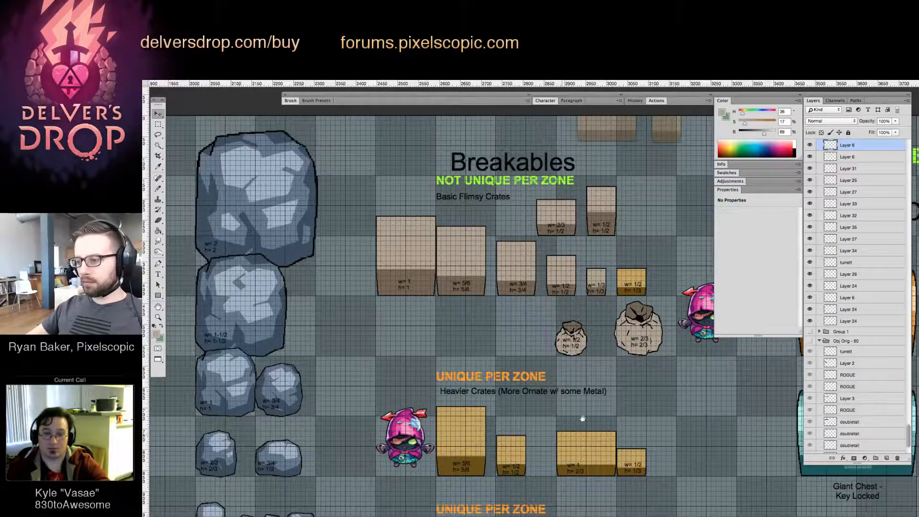
{"action": "key", "text": "z"}
{"action": "key", "text": "ctrl+alt+z"}
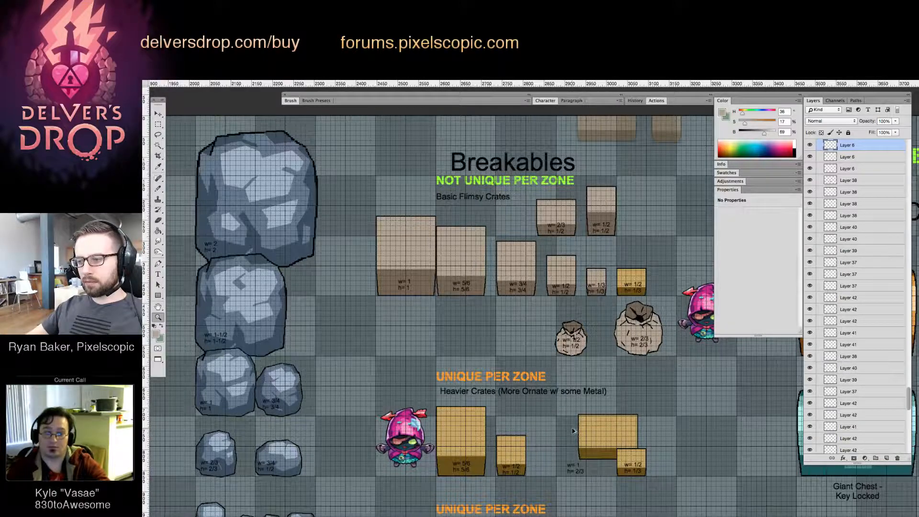
{"action": "key", "text": "ctrl+alt+z"}
{"action": "left_click_drag", "start_coordinate": [558, 405], "coordinate": [574, 396]}
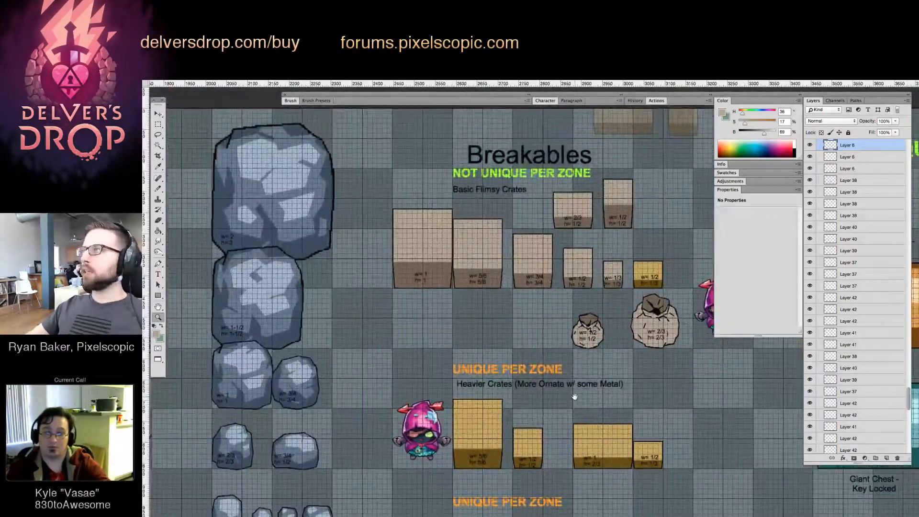
{"action": "key", "text": "v"}
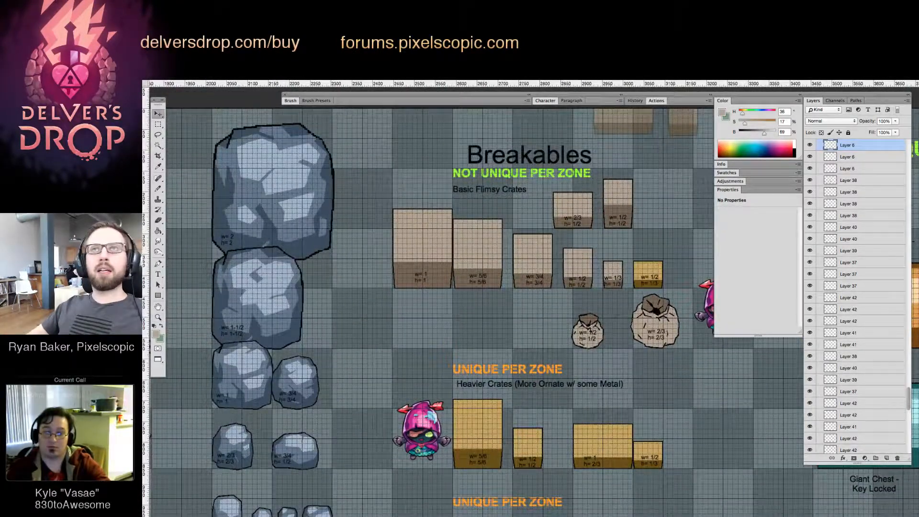
{"action": "key", "text": "Tab"}
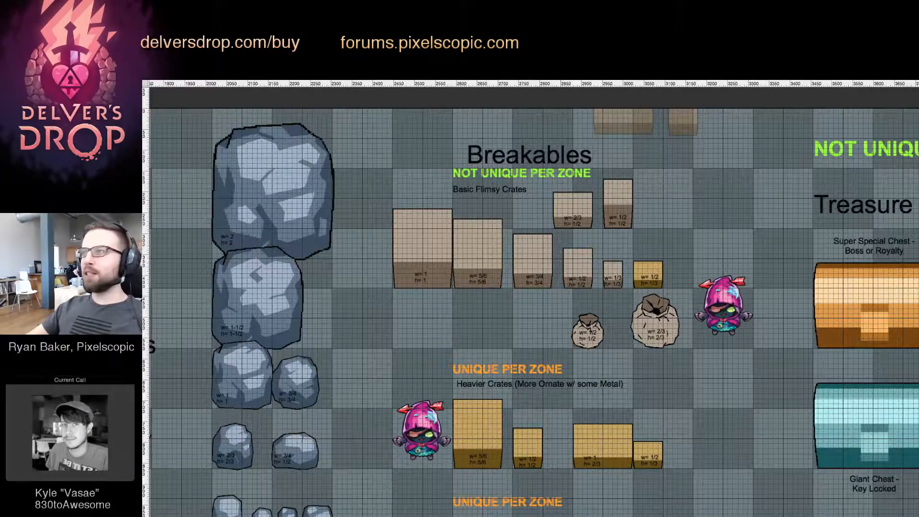
{"action": "key", "text": "Tab"}
Recolour the yellow "w= 1/2 h= 1/3" crate in the basic flimsy row with the front and top tones of the flimsy crate beside it
{"action": "left_click_drag", "start_coordinate": [524, 297], "coordinate": [526, 231]}
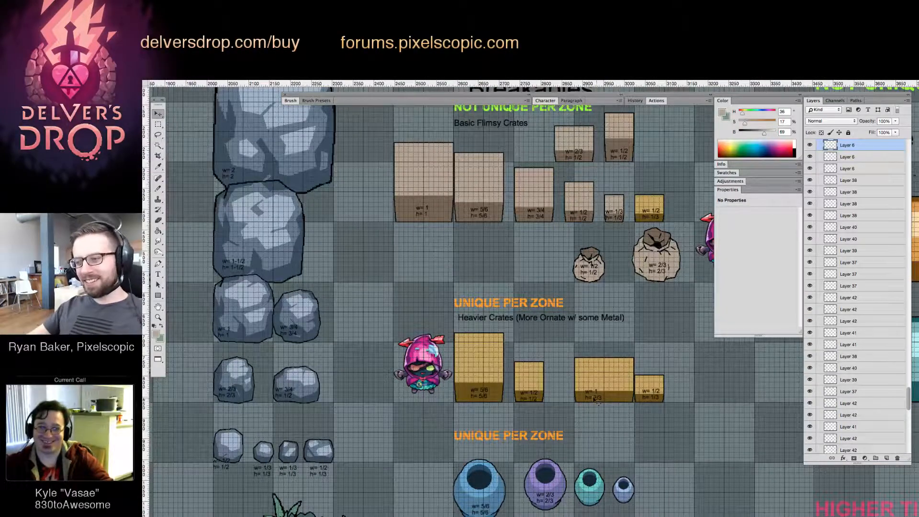
{"action": "key", "text": "z"}
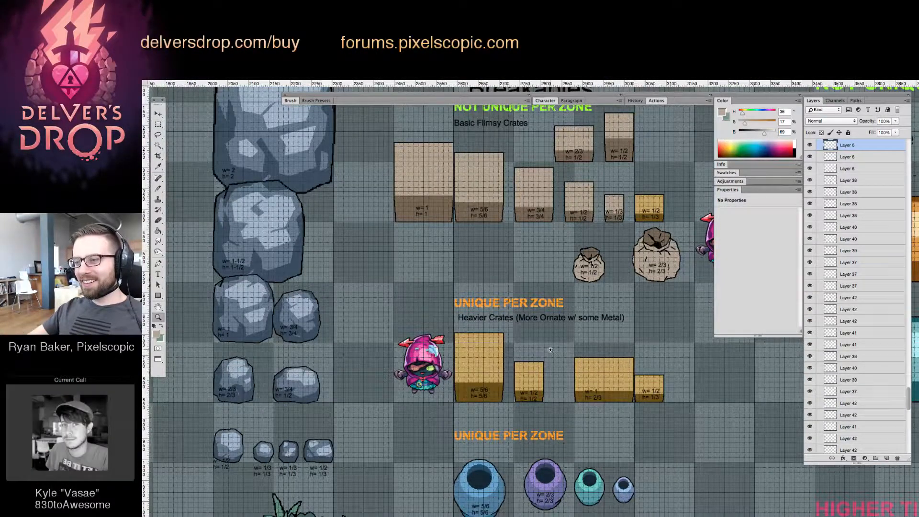
{"action": "left_click_drag", "start_coordinate": [557, 370], "coordinate": [468, 360]}
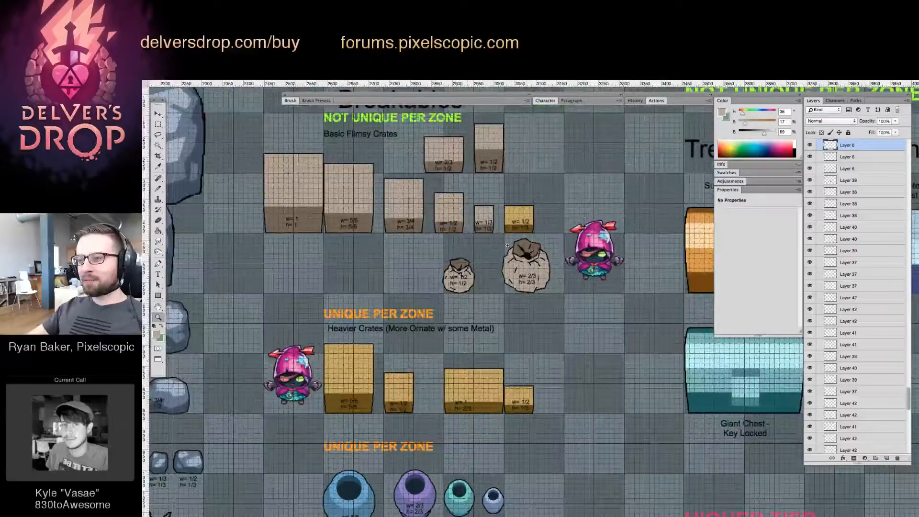
{"action": "left_click_drag", "start_coordinate": [497, 204], "coordinate": [529, 209]}
{"action": "key", "text": "v"}
{"action": "left_click", "coordinate": [544, 228]}
{"action": "key", "text": "g"}
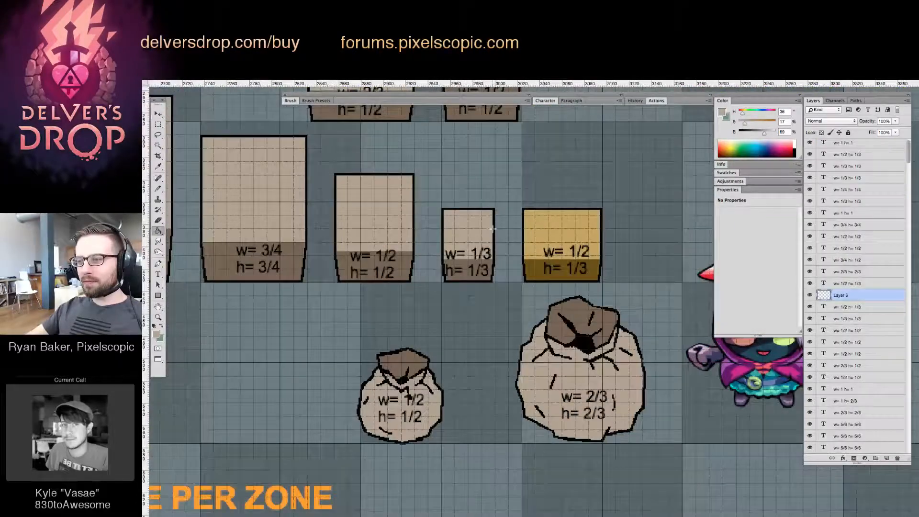
{"action": "left_click", "coordinate": [468, 259], "text": "alt"}
{"action": "left_click", "coordinate": [562, 269]}
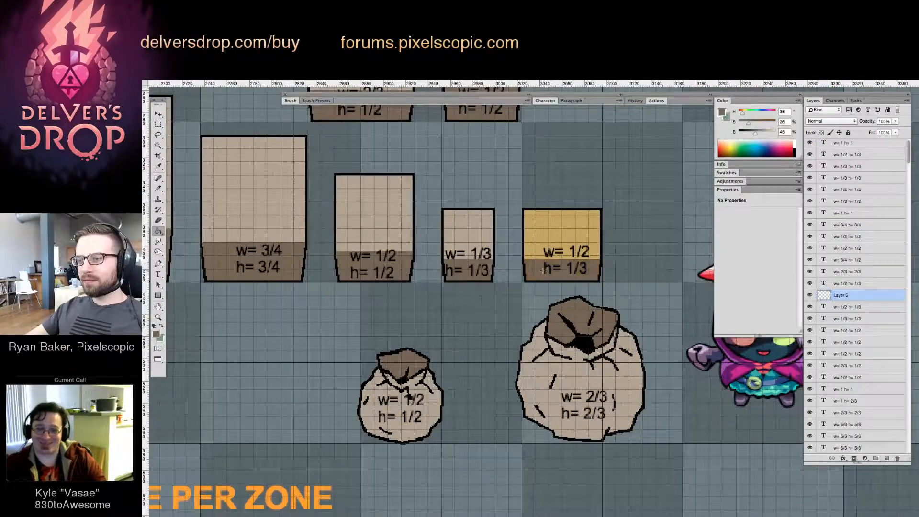
{"action": "left_click", "coordinate": [568, 234]}
{"action": "left_click_drag", "start_coordinate": [480, 211], "coordinate": [474, 254]}
{"action": "key", "text": "v"}
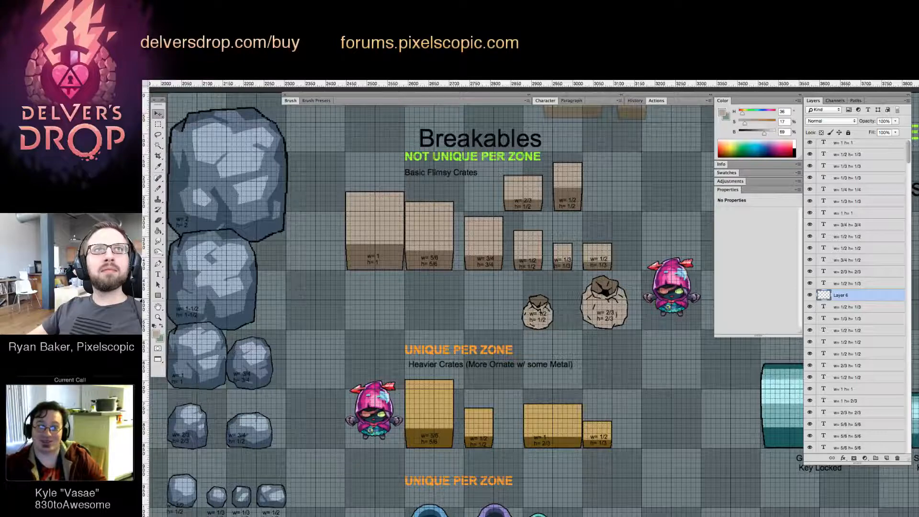
{"action": "key", "text": "Tab"}
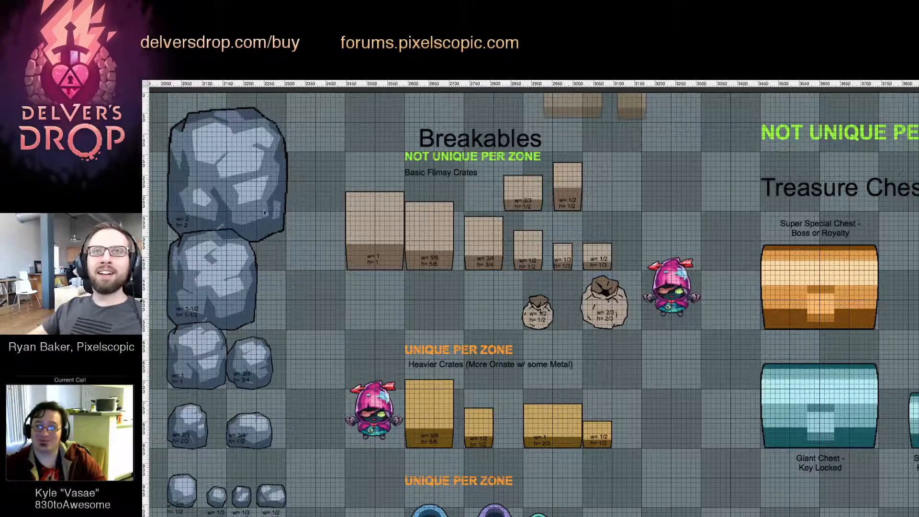
{"action": "key", "text": "Tab"}
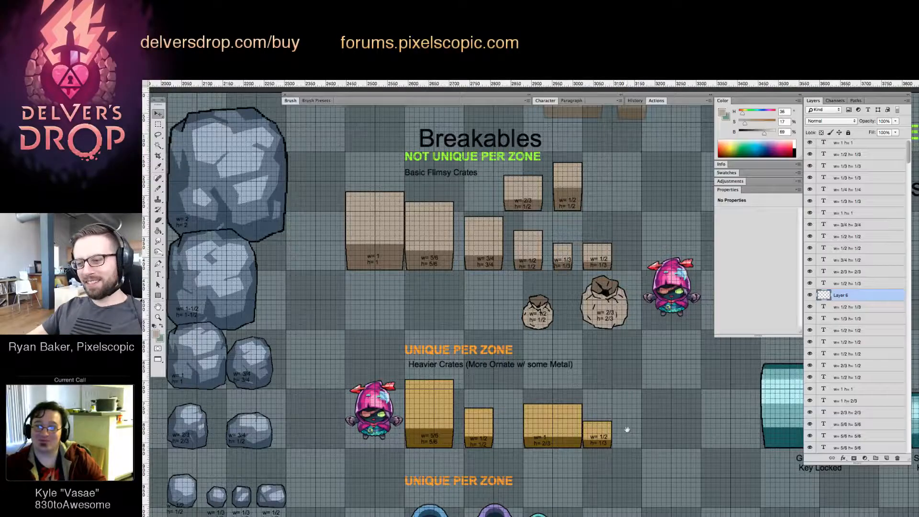
Duplicate the purple vase's size label onto the green vase and change the copy's width to 1/2
{"action": "scroll", "coordinate": [541, 314], "scroll_direction": "down", "scroll_amount": 6}
{"action": "left_click_drag", "start_coordinate": [538, 355], "coordinate": [572, 219]}
{"action": "left_click_drag", "start_coordinate": [500, 245], "coordinate": [449, 364]}
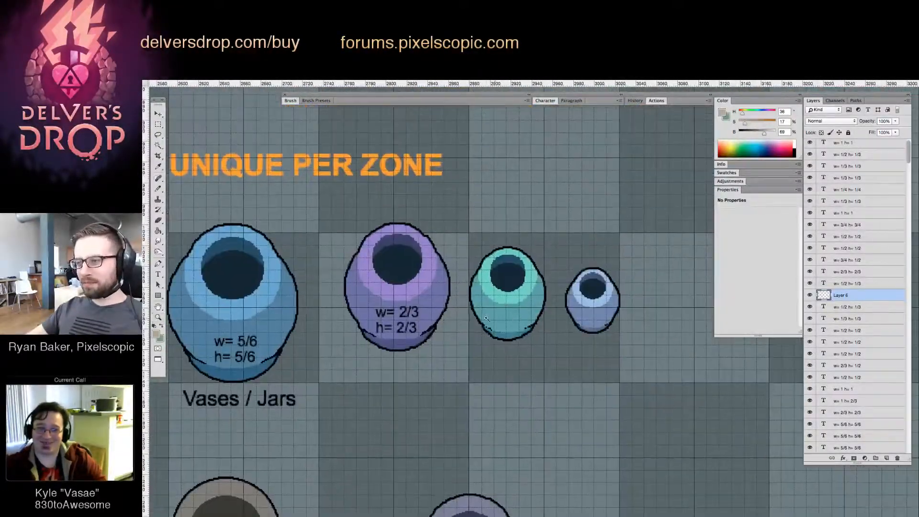
{"action": "left_click_drag", "start_coordinate": [405, 316], "coordinate": [512, 310]}
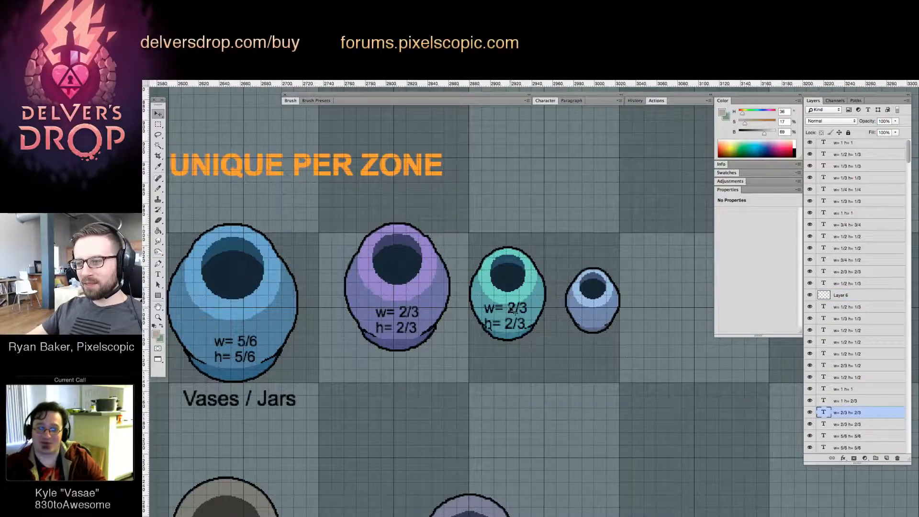
{"action": "key", "text": "t"}
{"action": "double_click", "coordinate": [542, 305]}
{"action": "type", "text": "1"}
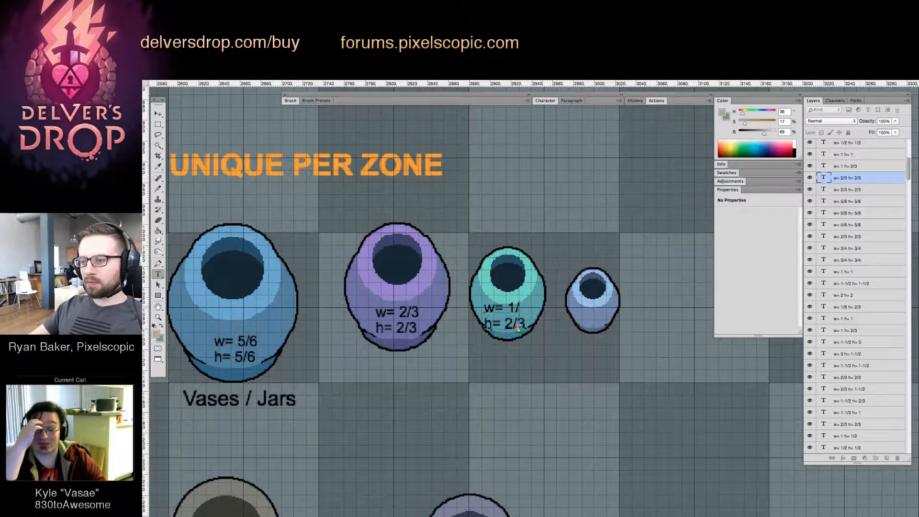
{"action": "type", "text": "/"}
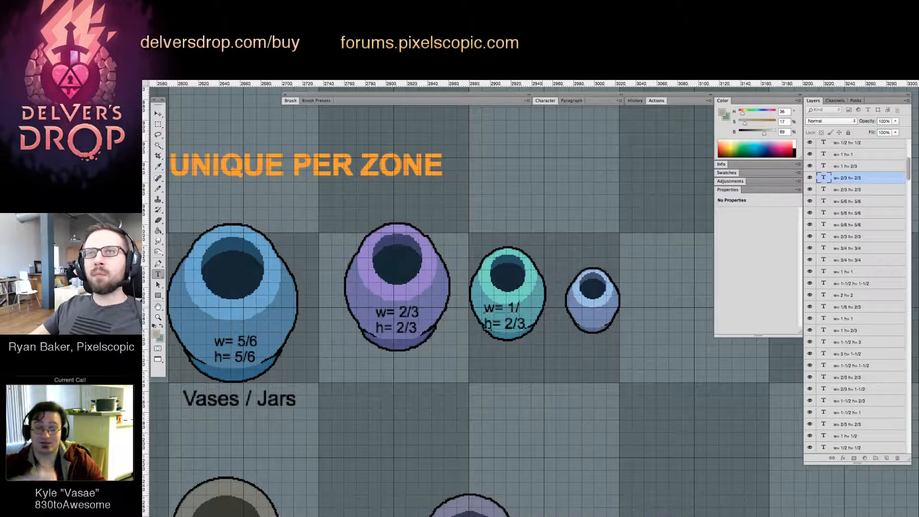
{"action": "type", "text": "2"}
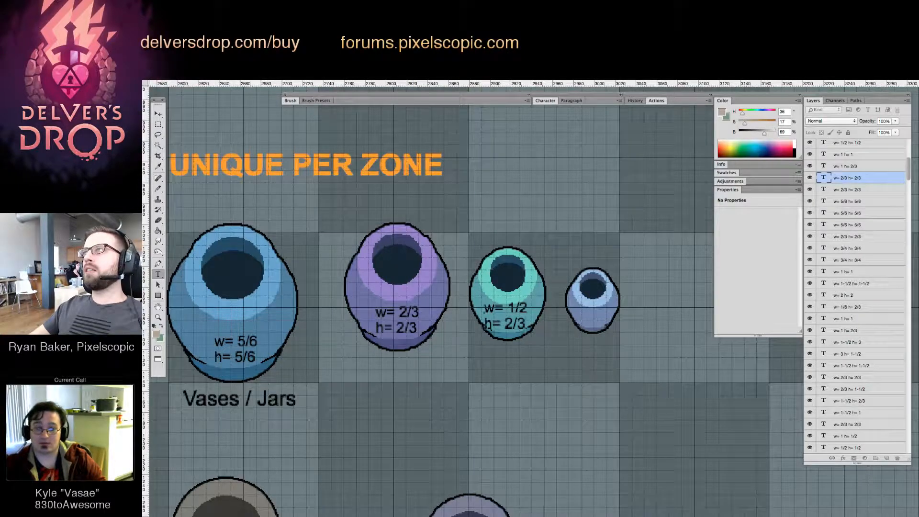
{"action": "key", "text": "Tab"}
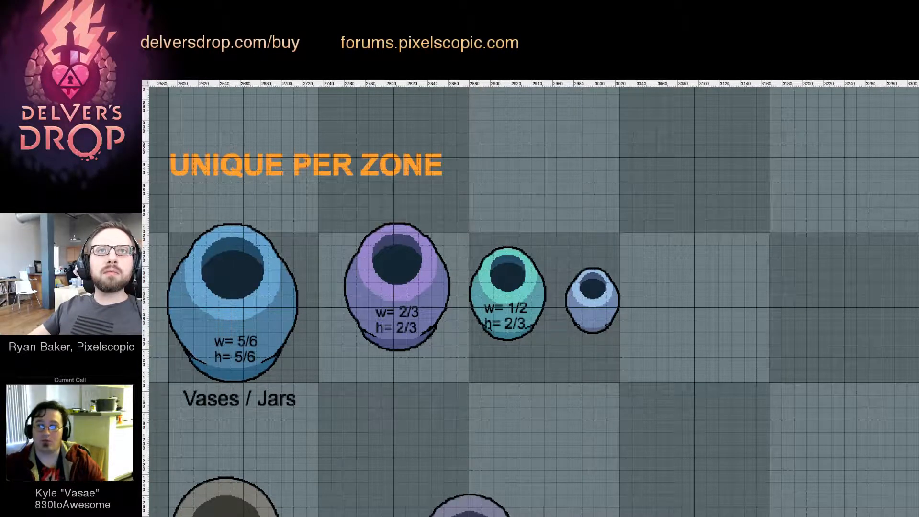
{"action": "key", "text": "Tab"}
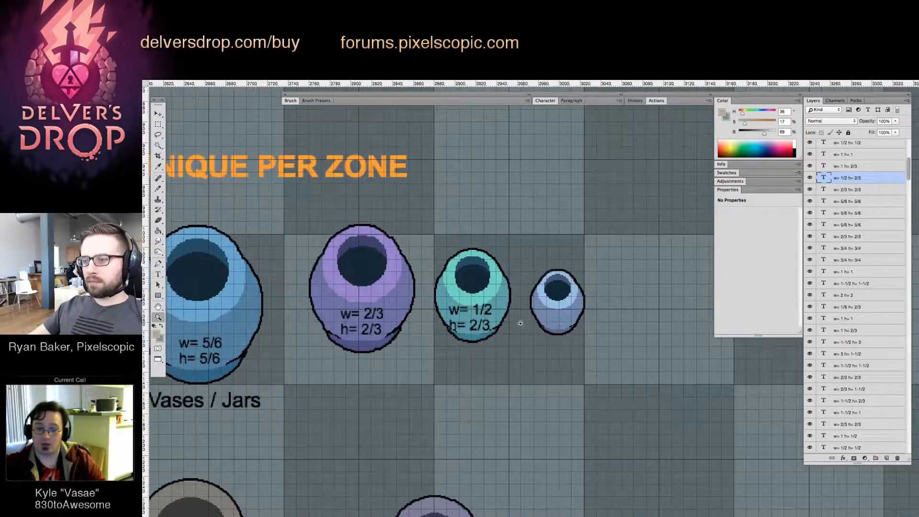
Change the height in the green vase's size label to 1/2
{"action": "key", "text": "t"}
{"action": "left_click_drag", "start_coordinate": [470, 325], "coordinate": [491, 324]}
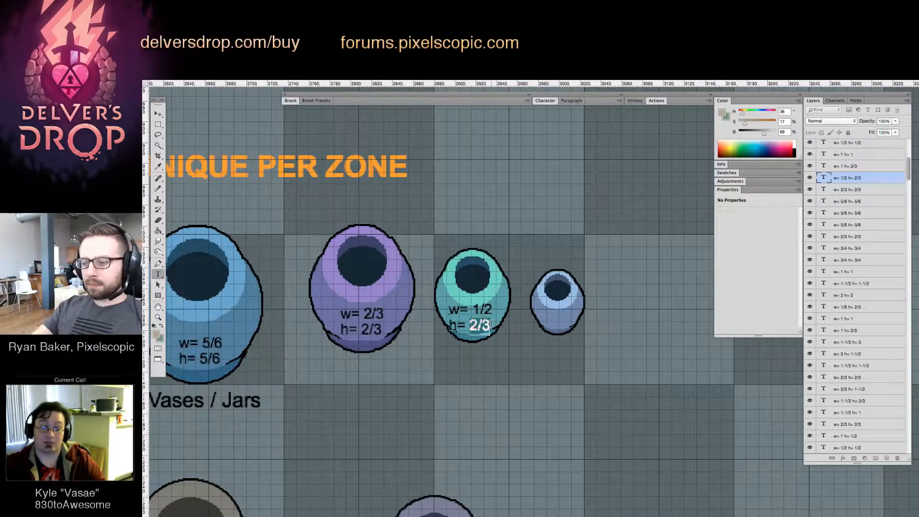
{"action": "type", "text": "1/2"}
{"action": "key", "text": "ctrl+Return"}
{"action": "key", "text": "v"}
Duplicate the green vase's size label beneath the smallest vase and change the copy to "w= 1/3 h= 1/3"
{"action": "left_click_drag", "start_coordinate": [574, 313], "coordinate": [576, 355]}
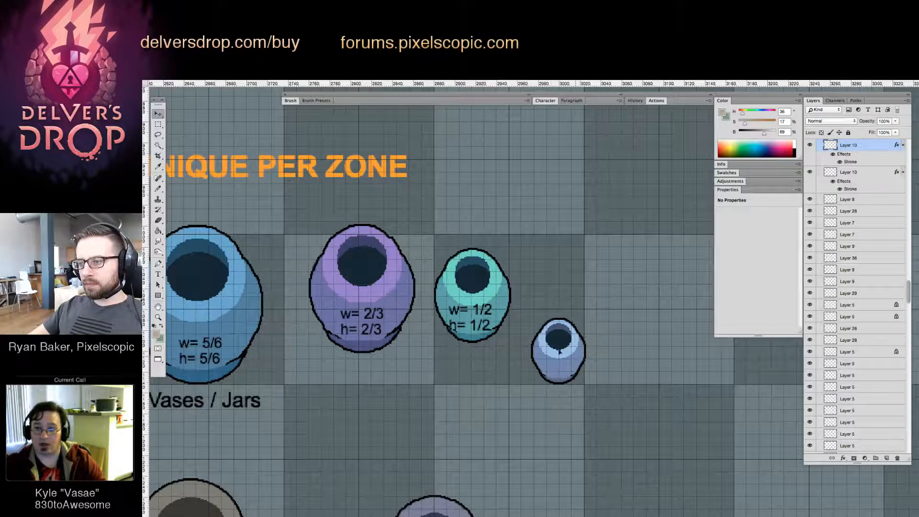
{"action": "key", "text": "ctrl+z"}
{"action": "left_click_drag", "start_coordinate": [492, 307], "coordinate": [576, 358]}
{"action": "type", "text": "t"}
{"action": "type", "text": "3"}
{"action": "type", "text": "3"}
{"action": "key", "text": "ctrl+Return"}
{"action": "left_click_drag", "start_coordinate": [541, 399], "coordinate": [646, 224]}
{"action": "left_click_drag", "start_coordinate": [494, 325], "coordinate": [510, 330]}
Duplicate the green vase's size label onto the small yellow bucket and the purple vase's label onto the large grey bucket
{"action": "key", "text": "v"}
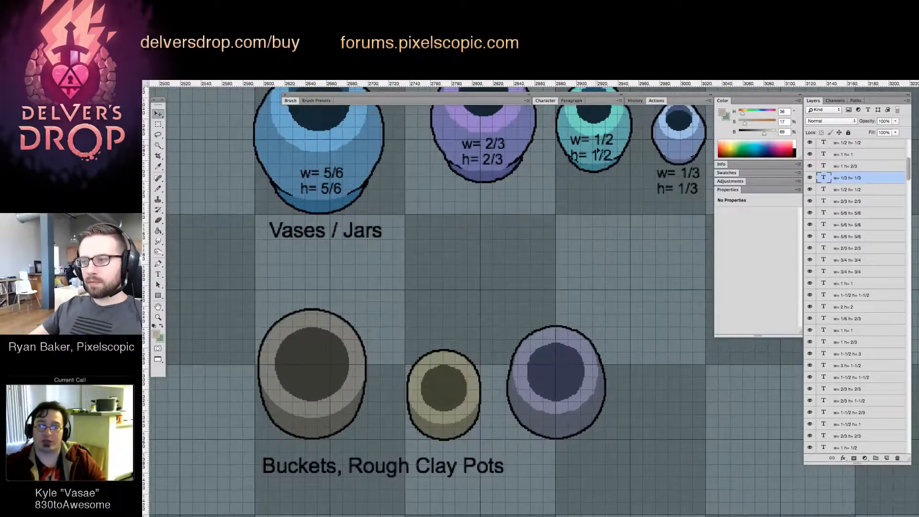
{"action": "left_click_drag", "start_coordinate": [597, 157], "coordinate": [451, 431]}
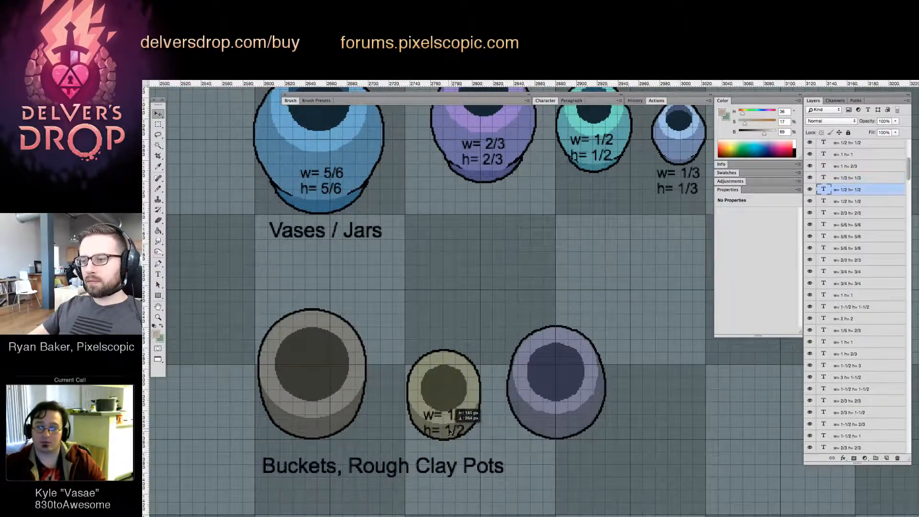
{"action": "left_click_drag", "start_coordinate": [522, 462], "coordinate": [572, 457]}
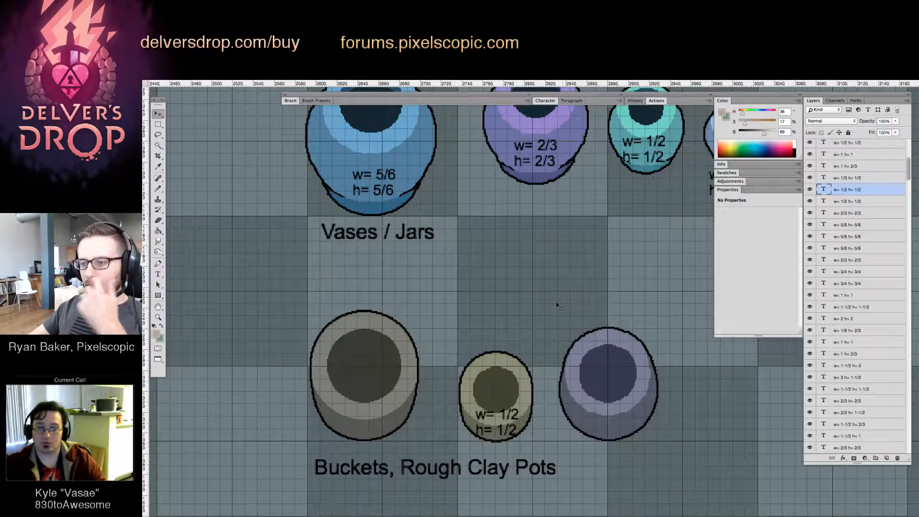
{"action": "left_click_drag", "start_coordinate": [521, 307], "coordinate": [542, 304]}
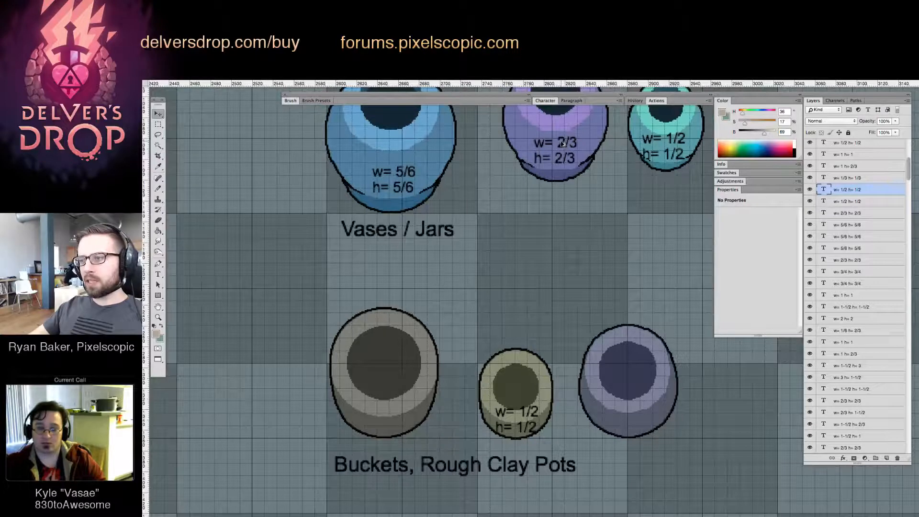
{"action": "left_click_drag", "start_coordinate": [561, 143], "coordinate": [390, 362]}
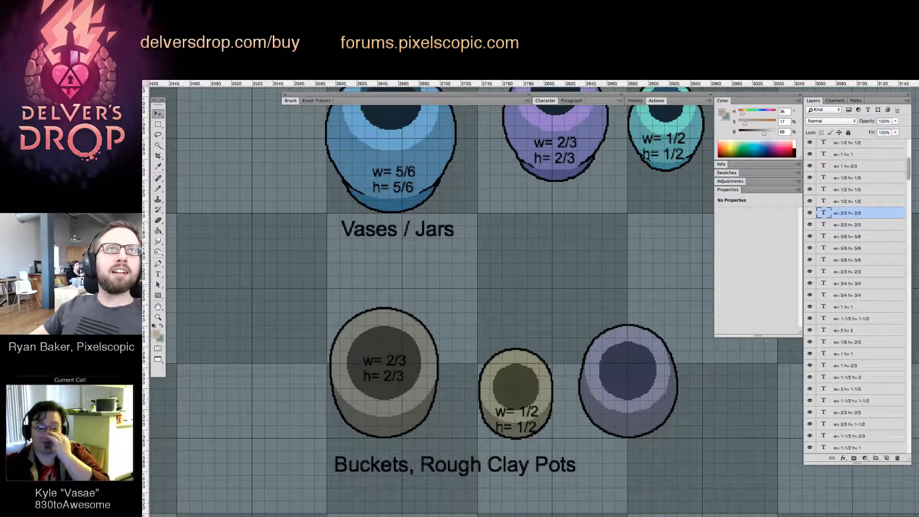
{"action": "key", "text": "Tab"}
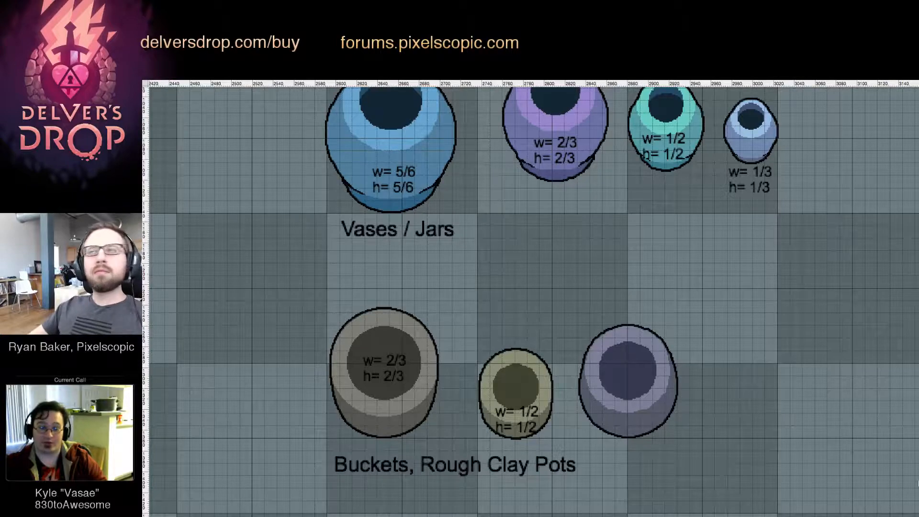
{"action": "key", "text": "Tab"}
Nudge the large grey bucket slightly left toward the grid line
{"action": "left_click_drag", "start_coordinate": [534, 414], "coordinate": [705, 389]}
{"action": "left_click_drag", "start_coordinate": [742, 417], "coordinate": [521, 409]}
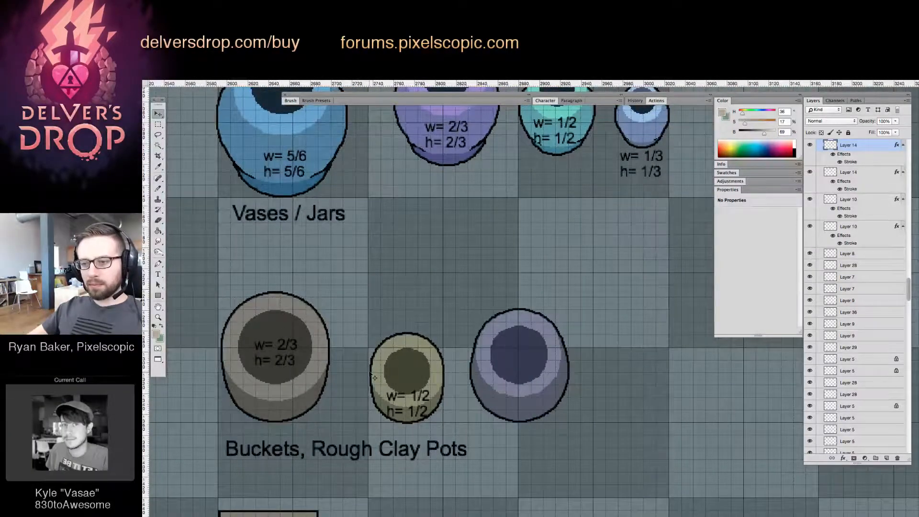
{"action": "left_click_drag", "start_coordinate": [377, 376], "coordinate": [391, 376]}
{"action": "left_click_drag", "start_coordinate": [327, 366], "coordinate": [327, 369]}
{"action": "left_click_drag", "start_coordinate": [376, 397], "coordinate": [463, 415]}
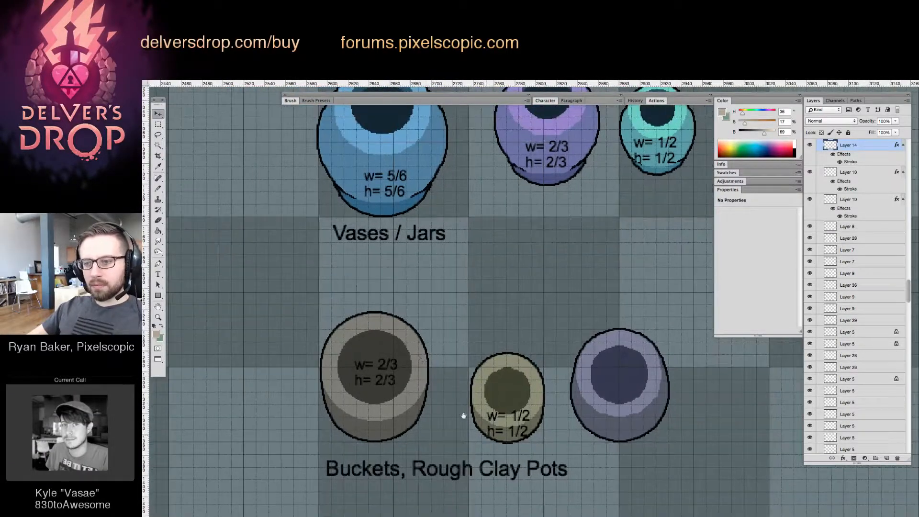
{"action": "key", "text": "Left"}
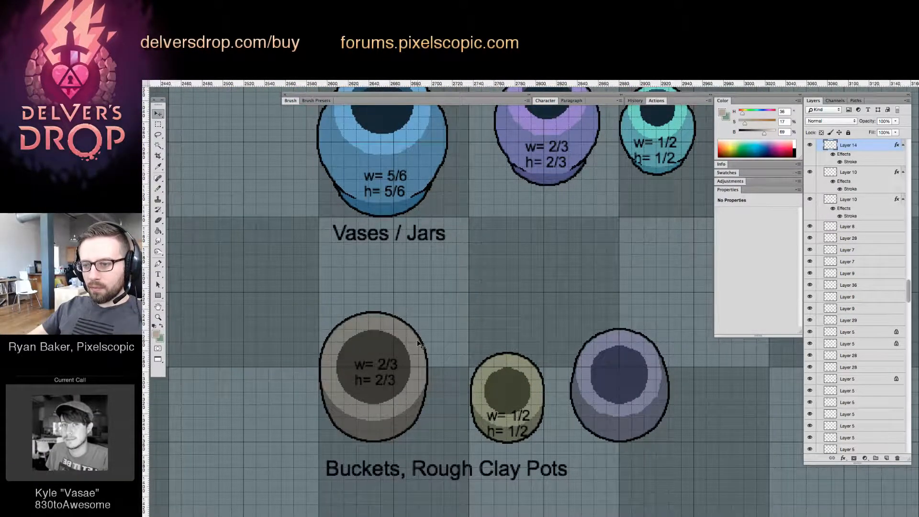
{"action": "key", "text": "Left"}
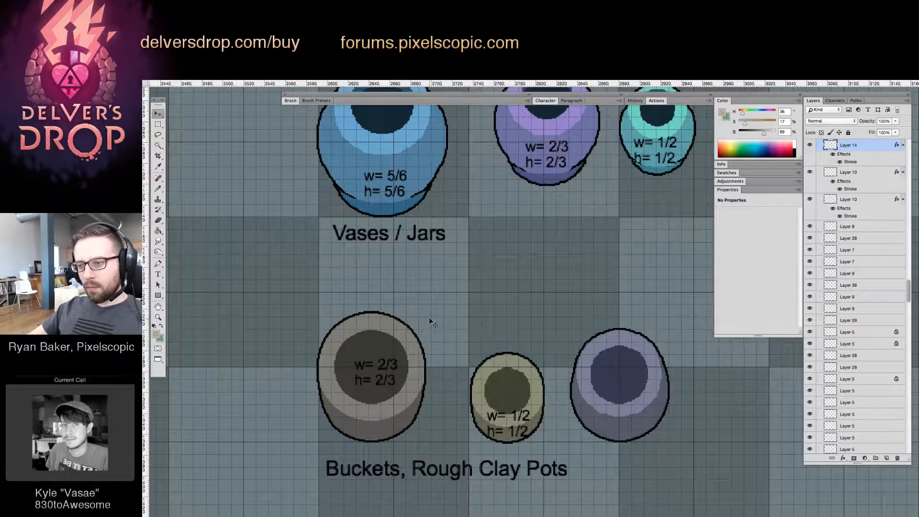
{"action": "key", "text": "ctrl+t"}
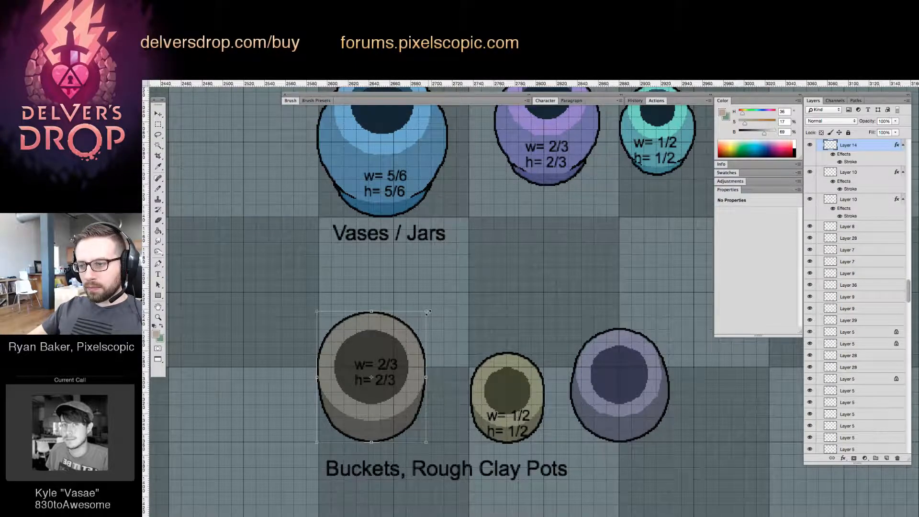
{"action": "key", "text": "Return"}
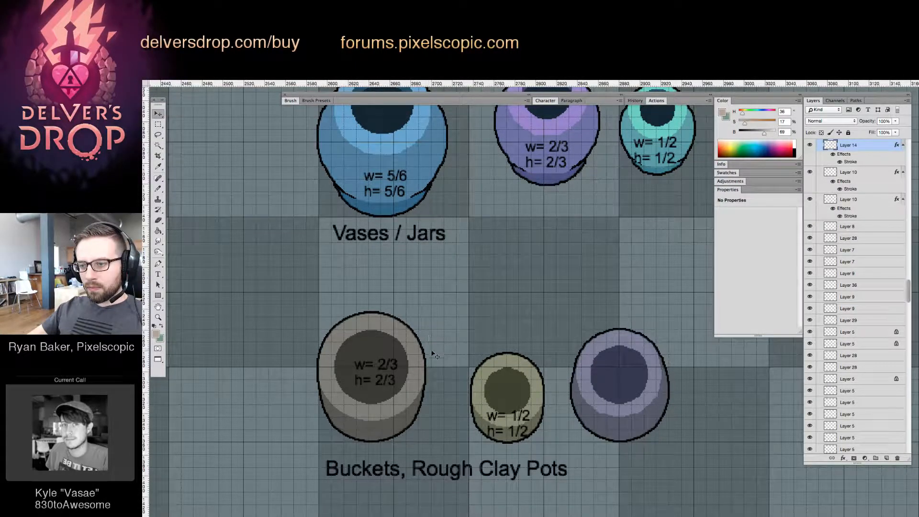
{"action": "key", "text": "Left"}
{"action": "key", "text": "Left"}
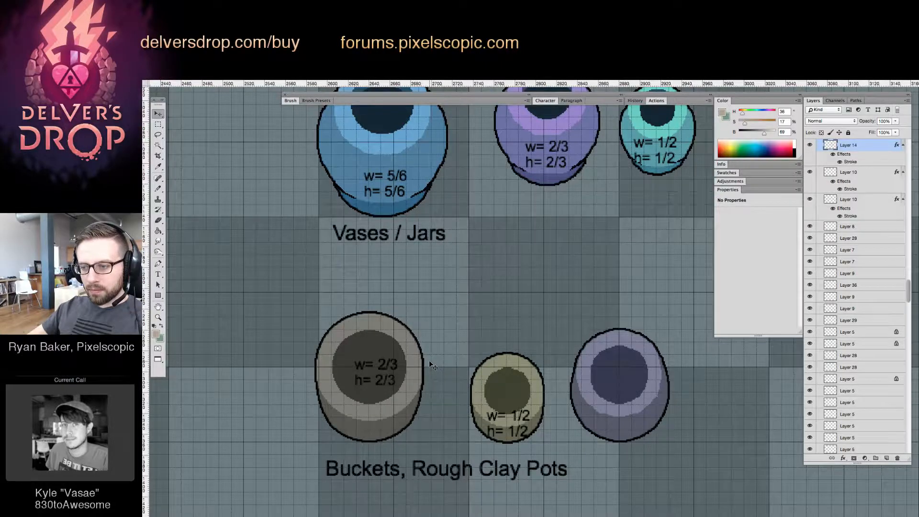
Scale the large grey bucket down slightly around its centre
{"action": "key", "text": "ctrl+t"}
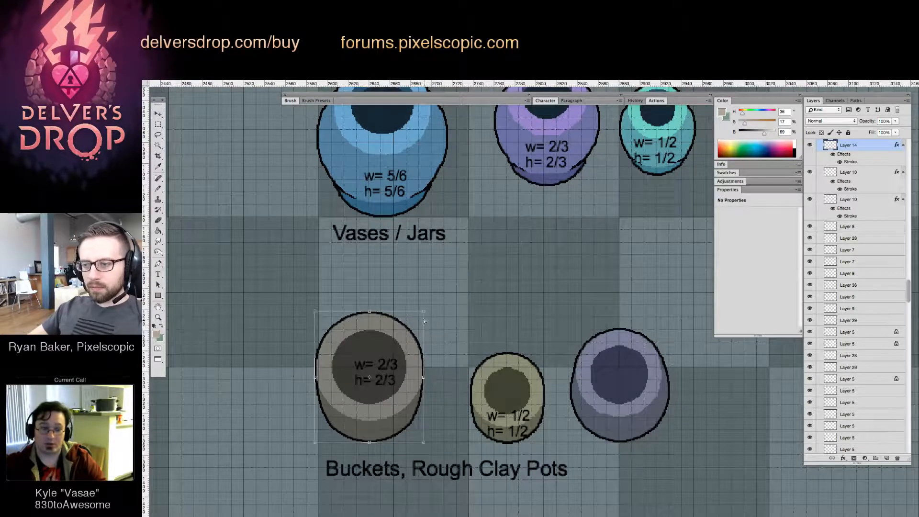
{"action": "left_click_drag", "start_coordinate": [424, 312], "coordinate": [422, 314]}
{"action": "key", "text": "Return"}
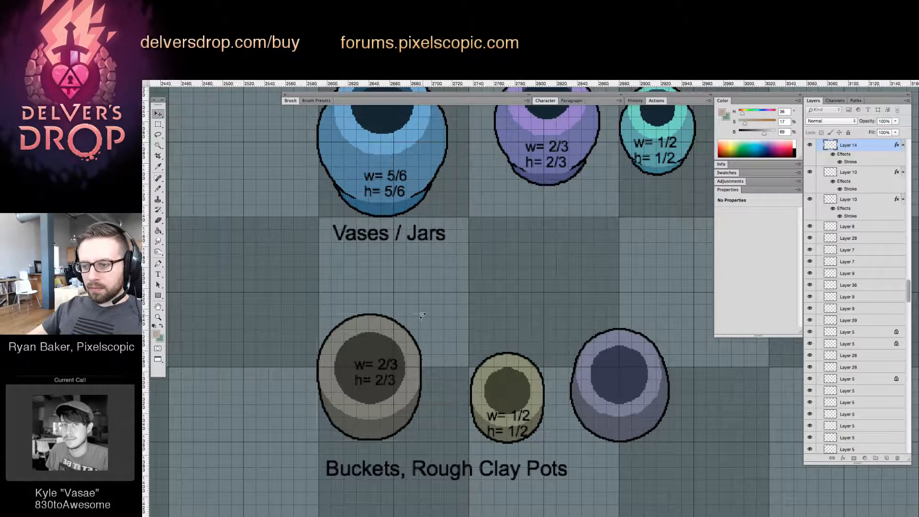
Duplicate the grey bucket's size label onto the purple bucket and nudge the small yellow bucket left and up to the grid lines
{"action": "left_click", "coordinate": [392, 368]}
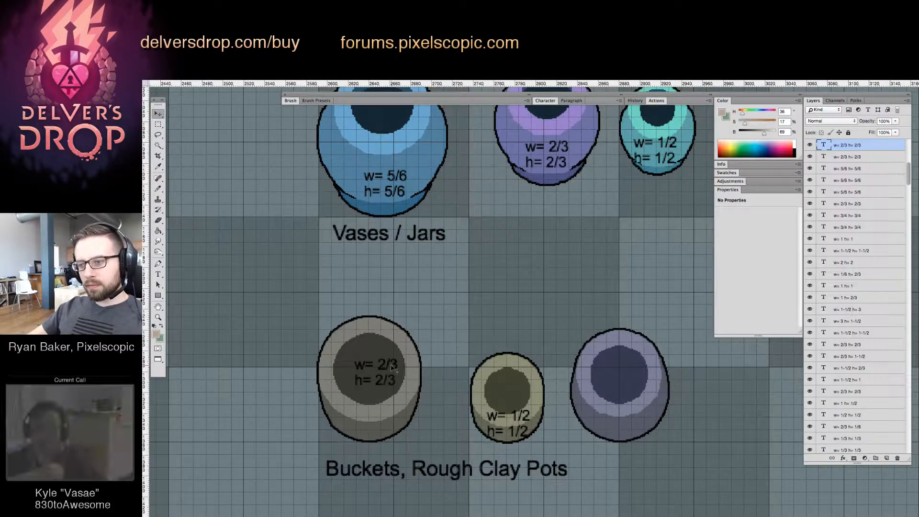
{"action": "left_click_drag", "start_coordinate": [391, 368], "coordinate": [533, 221]}
{"action": "key", "text": "Left"}
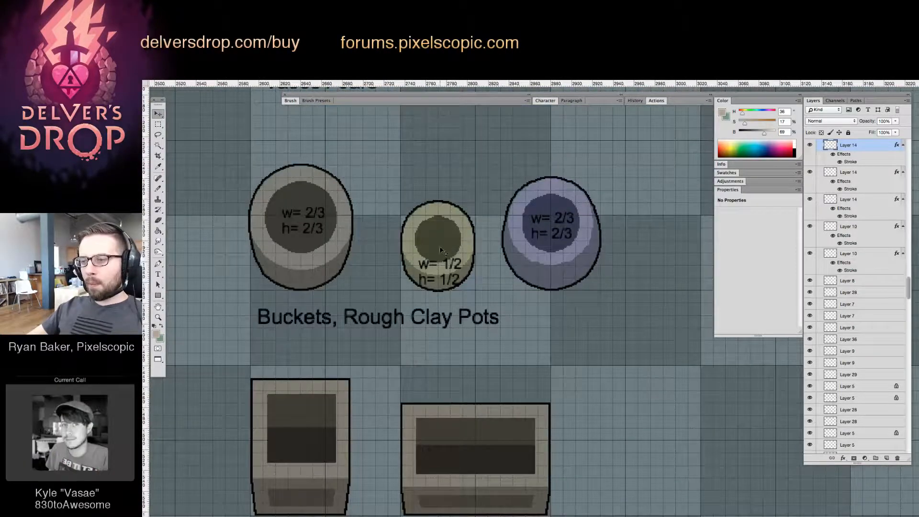
{"action": "key", "text": "Up"}
Duplicate the grey bucket's size label onto both open boxes and change the wide box's width to 1
{"action": "left_click_drag", "start_coordinate": [559, 277], "coordinate": [632, 213]}
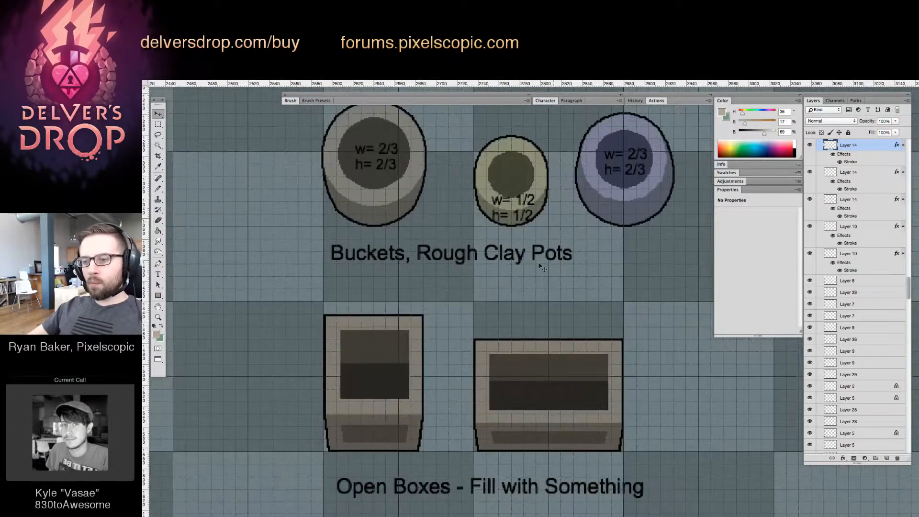
{"action": "left_click_drag", "start_coordinate": [471, 286], "coordinate": [476, 295]}
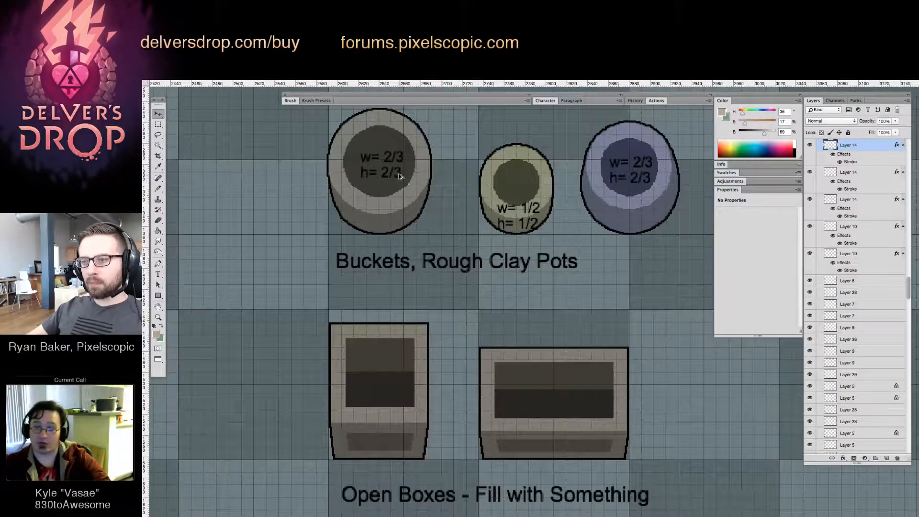
{"action": "left_click_drag", "start_coordinate": [400, 176], "coordinate": [560, 389]}
{"action": "type", "text": "t2"}
{"action": "key", "text": "super+Return"}
{"action": "type", "text": "1"}
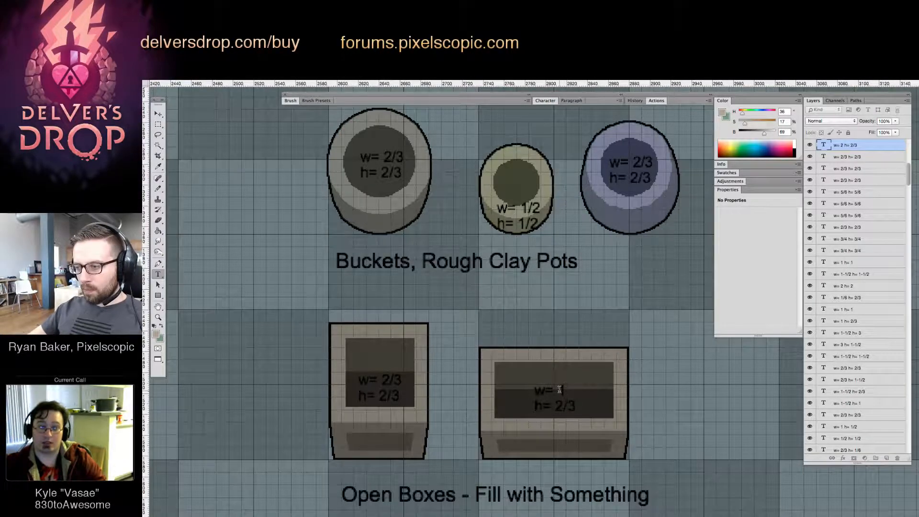
{"action": "key", "text": "super+Return"}
{"action": "key", "text": "v"}
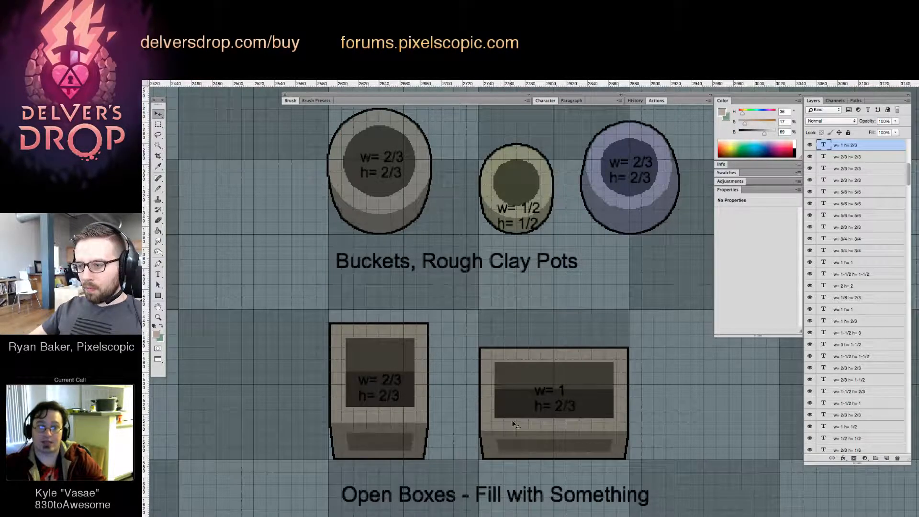
Move the "w= 1 h= 2/3" label to the centre of the widest heavier crate's front face
{"action": "left_click_drag", "start_coordinate": [616, 402], "coordinate": [492, 443]}
{"action": "left_click", "coordinate": [561, 330], "text": "alt"}
{"action": "left_click_drag", "start_coordinate": [564, 260], "coordinate": [502, 334]}
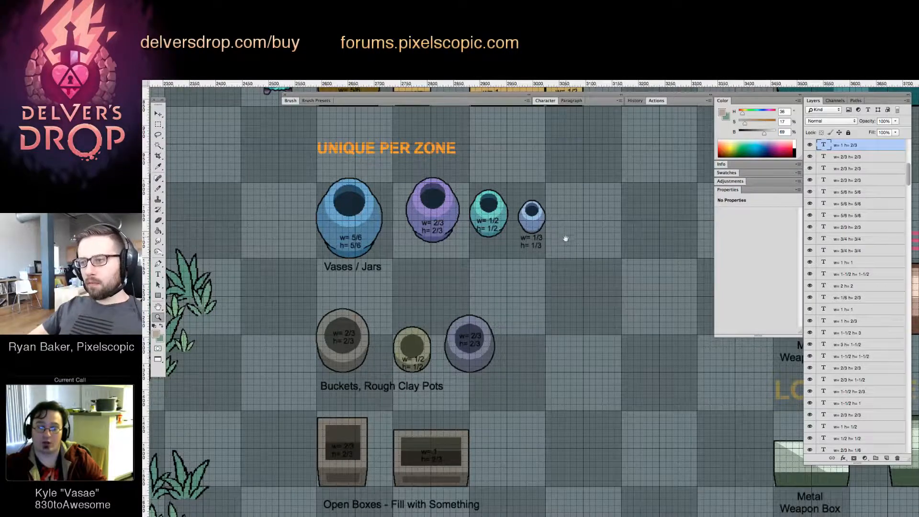
{"action": "left_click_drag", "start_coordinate": [566, 238], "coordinate": [567, 315]}
{"action": "left_click_drag", "start_coordinate": [589, 282], "coordinate": [568, 336]}
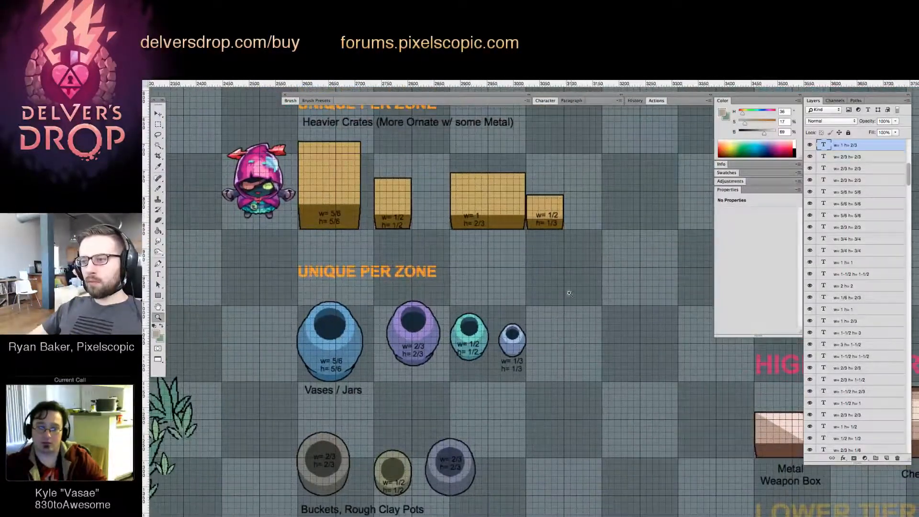
{"action": "left_click_drag", "start_coordinate": [553, 293], "coordinate": [487, 408]}
{"action": "left_click_drag", "start_coordinate": [395, 354], "coordinate": [462, 389]}
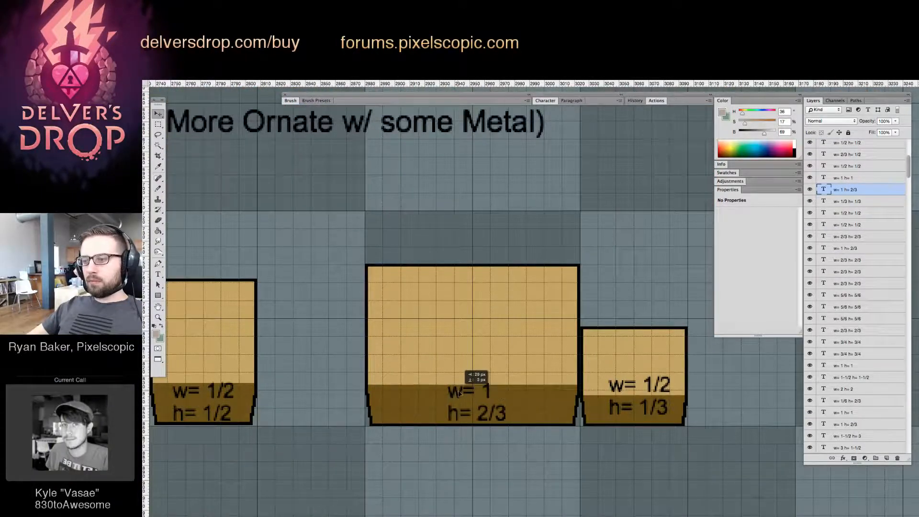
Change the size label on the "w= 3/4 h= 3/4" basic flimsy crate to "w= 2/3 h= 2/3"
{"action": "key", "text": "z"}
{"action": "left_click_drag", "start_coordinate": [511, 330], "coordinate": [437, 425]}
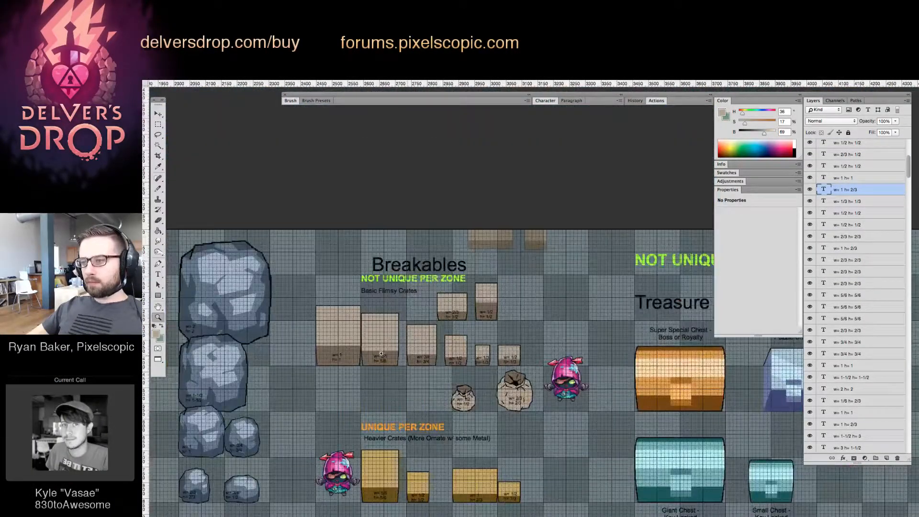
{"action": "left_click_drag", "start_coordinate": [374, 354], "coordinate": [455, 320]}
{"action": "left_click_drag", "start_coordinate": [505, 302], "coordinate": [468, 310]}
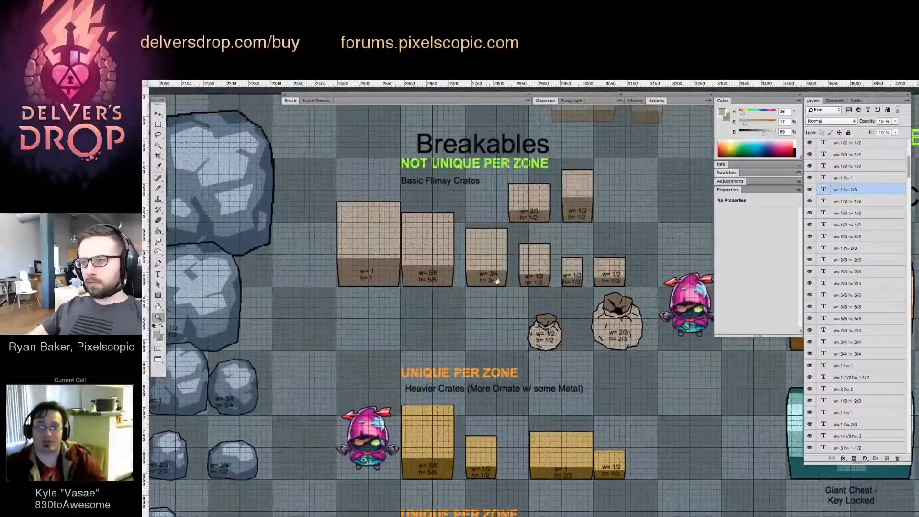
{"action": "left_click_drag", "start_coordinate": [514, 252], "coordinate": [541, 252]}
{"action": "key", "text": "v"}
{"action": "scroll", "coordinate": [483, 249], "scroll_direction": "up", "scroll_amount": 2}
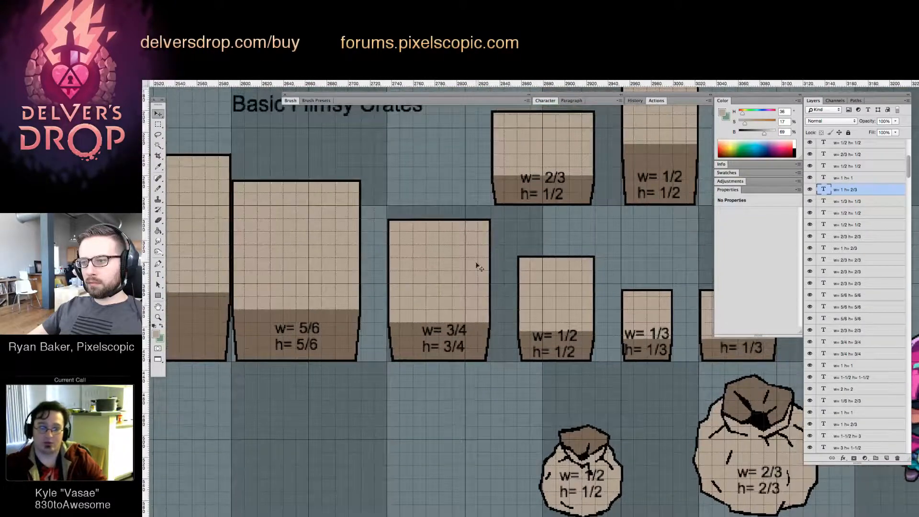
{"action": "scroll", "coordinate": [477, 245], "scroll_direction": "down", "scroll_amount": 5}
{"action": "left_click_drag", "start_coordinate": [475, 186], "coordinate": [476, 340]}
{"action": "key", "text": "ctrl+z"}
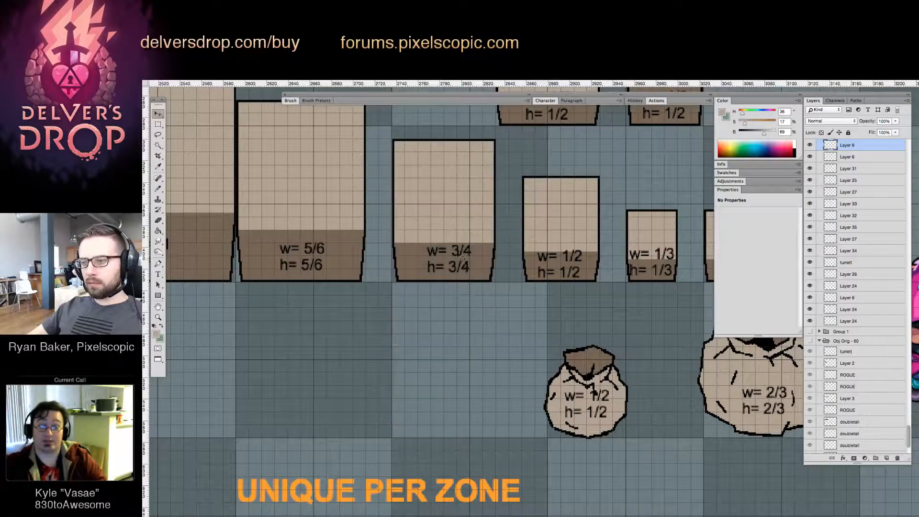
{"action": "left_click_drag", "start_coordinate": [452, 248], "coordinate": [471, 248]}
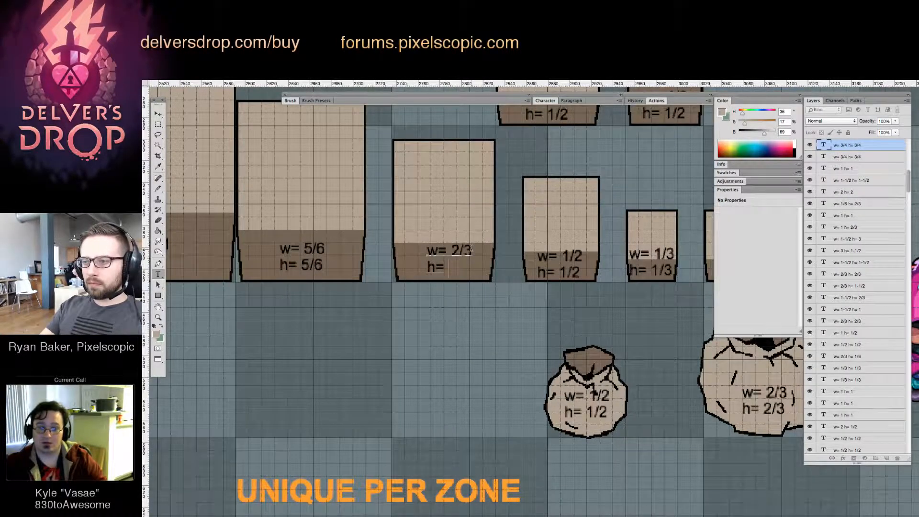
{"action": "key", "text": "ctrl+Return"}
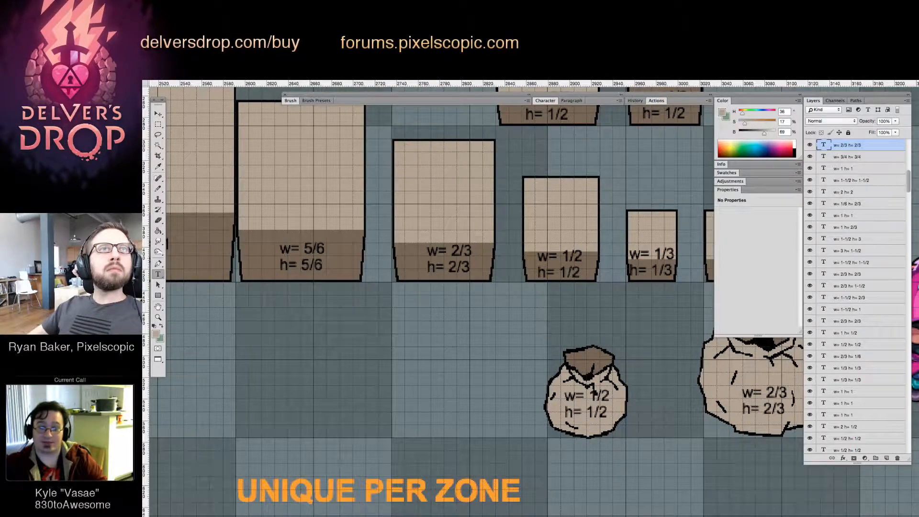
{"action": "left_click", "coordinate": [563, 264]}
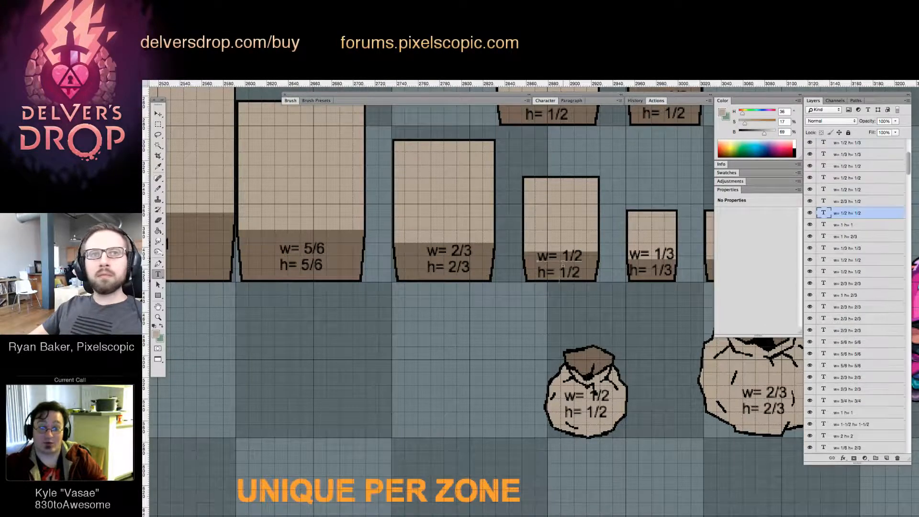
{"action": "left_click_drag", "start_coordinate": [545, 297], "coordinate": [528, 311]}
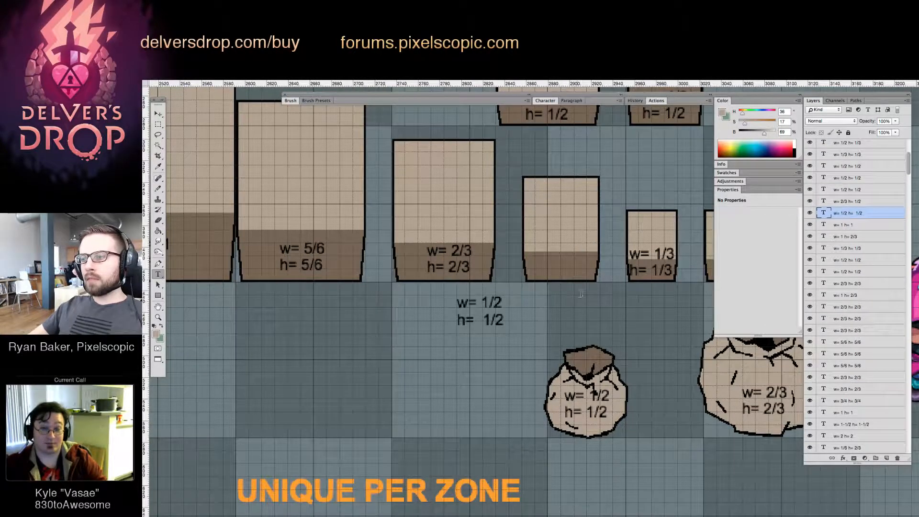
{"action": "key", "text": "super+z"}
{"action": "left_click_drag", "start_coordinate": [556, 307], "coordinate": [467, 365]}
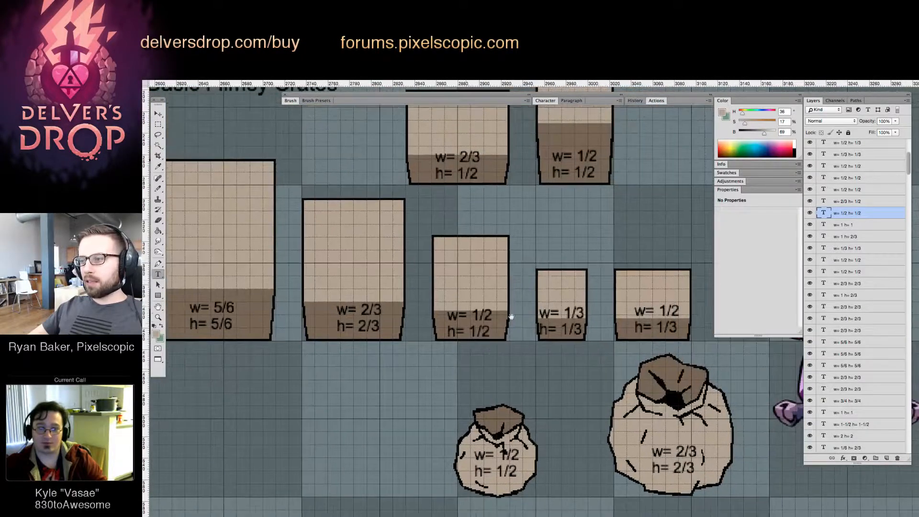
Try moving the "w= 2/3 h= 1/2" flimsy crate to the grid column above the "w= 2/3 h= 2/3" crate, and undo the move
{"action": "left_click_drag", "start_coordinate": [525, 282], "coordinate": [490, 296]}
{"action": "left_click", "coordinate": [490, 241]}
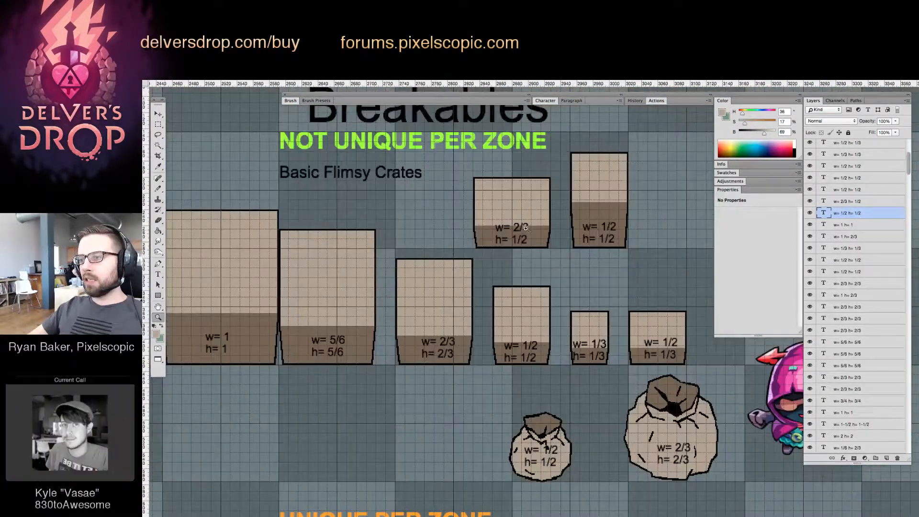
{"action": "key", "text": "v"}
{"action": "left_click_drag", "start_coordinate": [519, 211], "coordinate": [456, 211]}
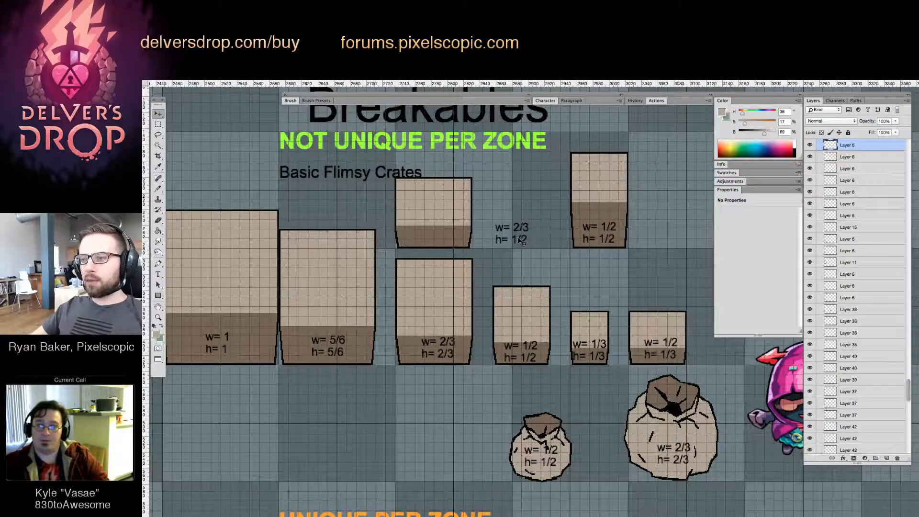
{"action": "key", "text": "ctrl+z"}
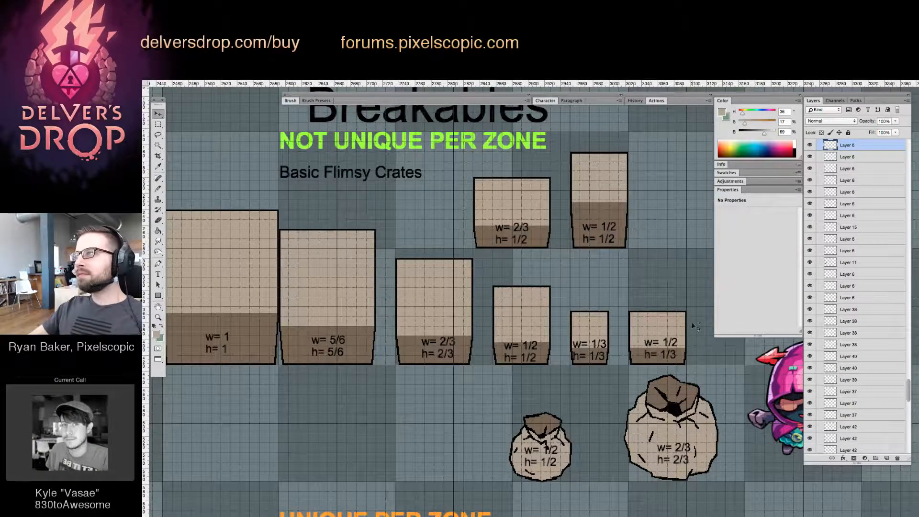
{"action": "key", "text": "Tab"}
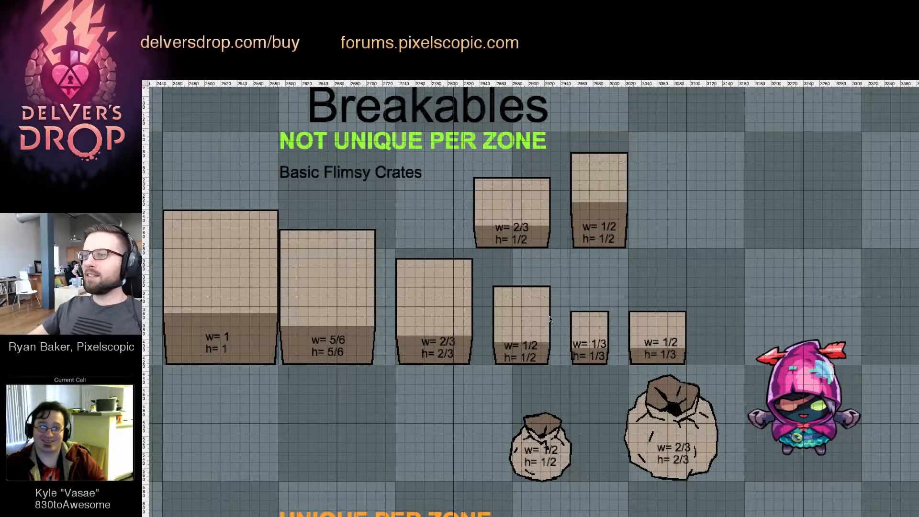
{"action": "key", "text": "Tab"}
Shift the three smaller heavier crates with their size labels to the right, grouping them and leaving a gap beside the largest crate
{"action": "scroll", "coordinate": [556, 287], "scroll_direction": "down", "scroll_amount": 10}
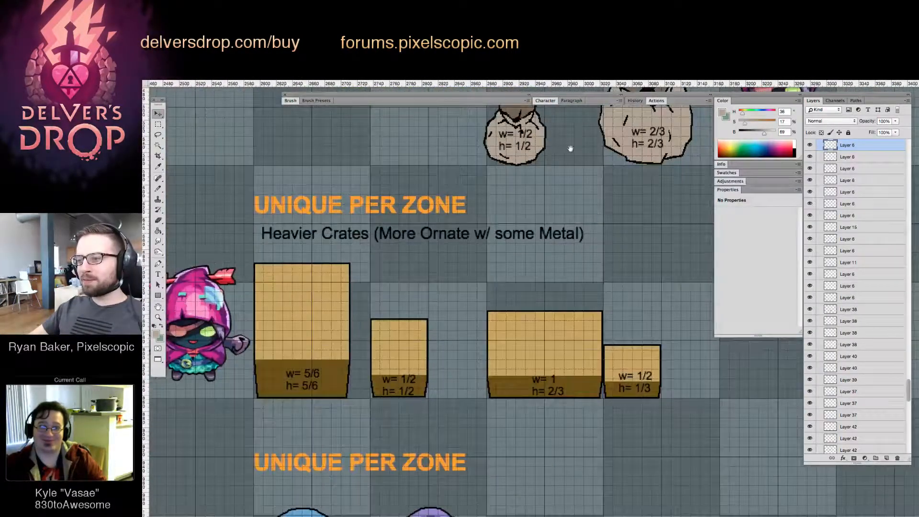
{"action": "scroll", "coordinate": [532, 203], "scroll_direction": "down", "scroll_amount": 6}
{"action": "scroll", "coordinate": [563, 199], "scroll_direction": "left", "scroll_amount": 2}
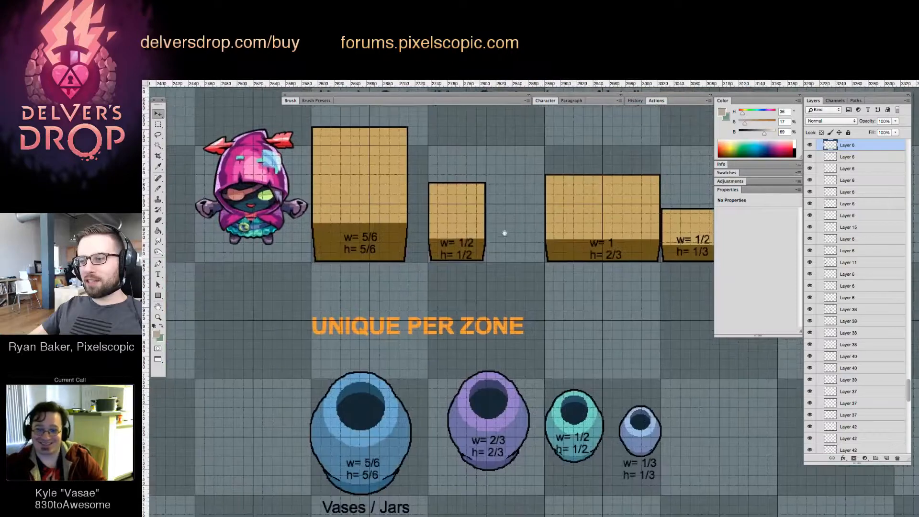
{"action": "scroll", "coordinate": [516, 234], "scroll_direction": "up", "scroll_amount": 3}
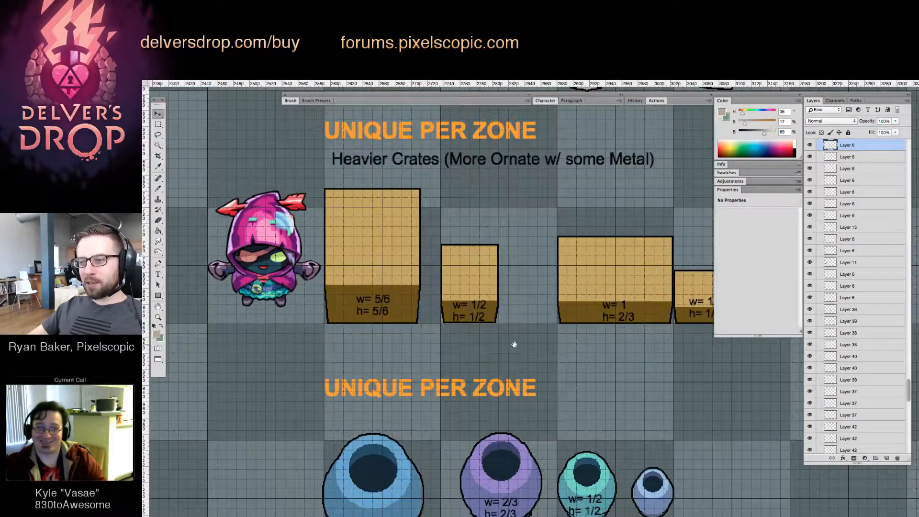
{"action": "left_click_drag", "start_coordinate": [514, 344], "coordinate": [430, 316]}
{"action": "left_click_drag", "start_coordinate": [400, 242], "coordinate": [654, 351]}
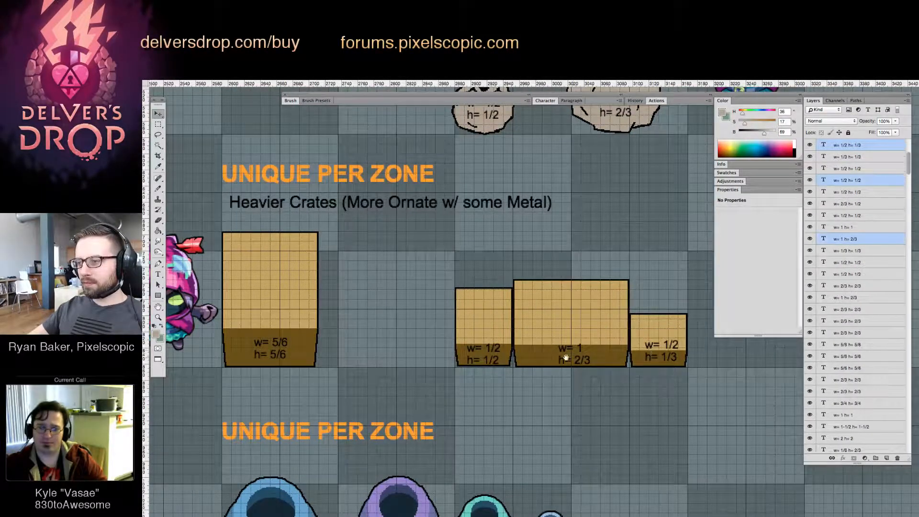
Duplicate the "w= 2/3 h= 2/3" flimsy crate with its label into the gap in the Heavier Crates row, resting its base on the grid line
{"action": "left_click_drag", "start_coordinate": [566, 358], "coordinate": [639, 452]}
{"action": "key", "text": "z"}
{"action": "left_click", "coordinate": [571, 371], "text": "alt"}
{"action": "left_click_drag", "start_coordinate": [543, 302], "coordinate": [508, 327]}
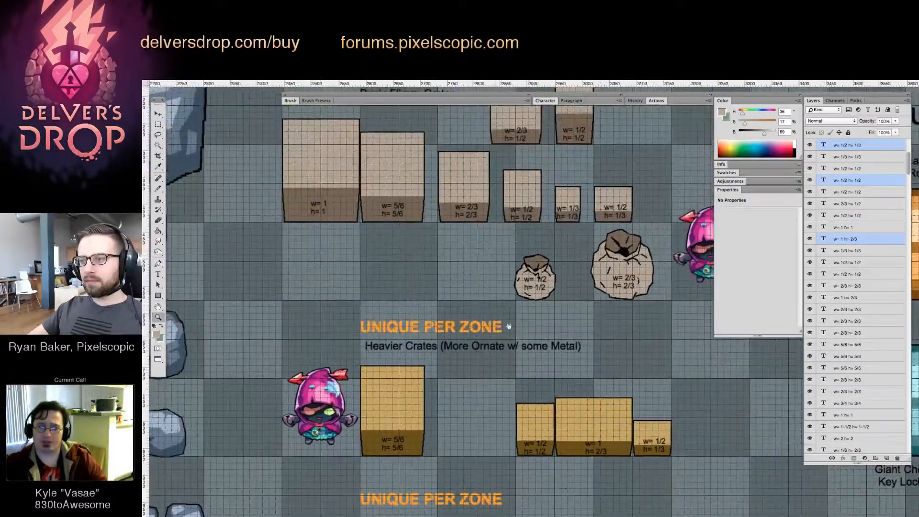
{"action": "key", "text": "v"}
{"action": "left_click_drag", "start_coordinate": [497, 194], "coordinate": [515, 446]}
{"action": "key", "text": "v"}
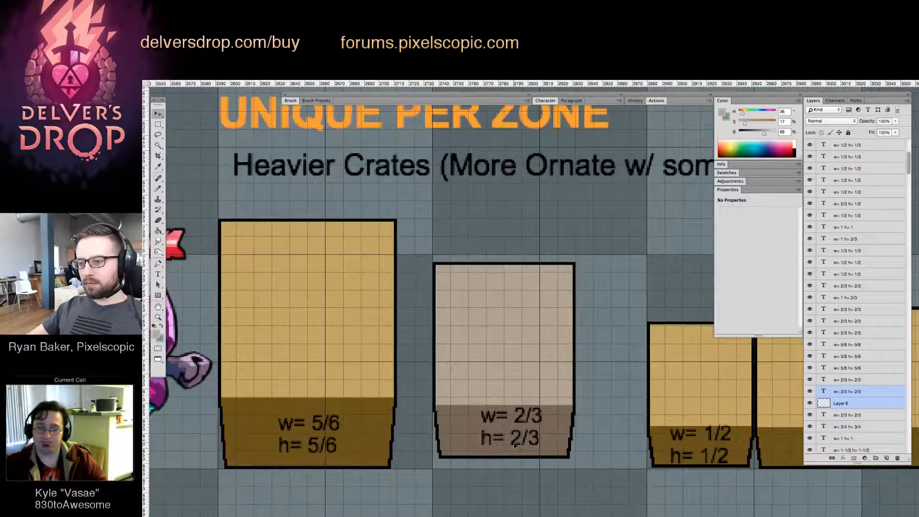
{"action": "key", "text": "Down"}
{"action": "key", "text": "Down"}
{"action": "key", "text": "Down"}
{"action": "key", "text": "Down"}
{"action": "key", "text": "Down"}
{"action": "key", "text": "Down"}
{"action": "key", "text": "Down"}
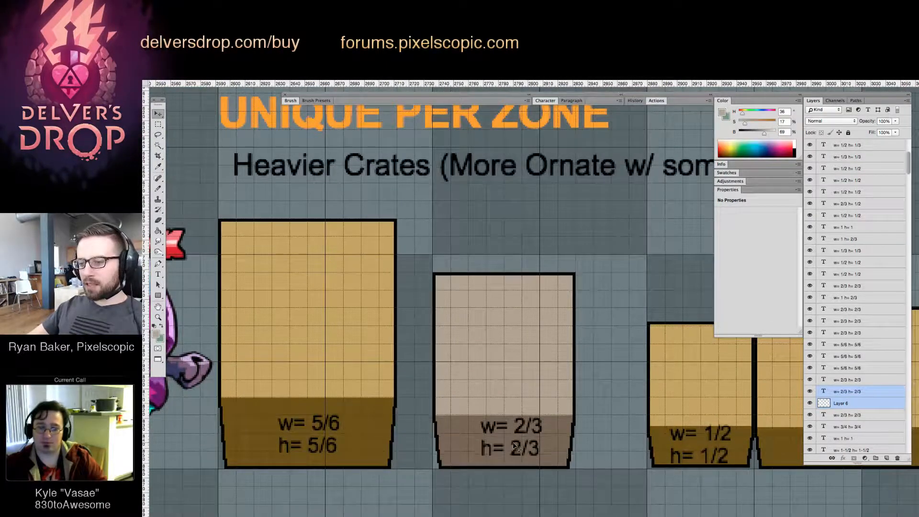
Fill the duplicated crate's front with the heavier crates' dark brown and its upper face with their tan
{"action": "left_click", "coordinate": [501, 481]}
{"action": "left_click", "coordinate": [453, 372]}
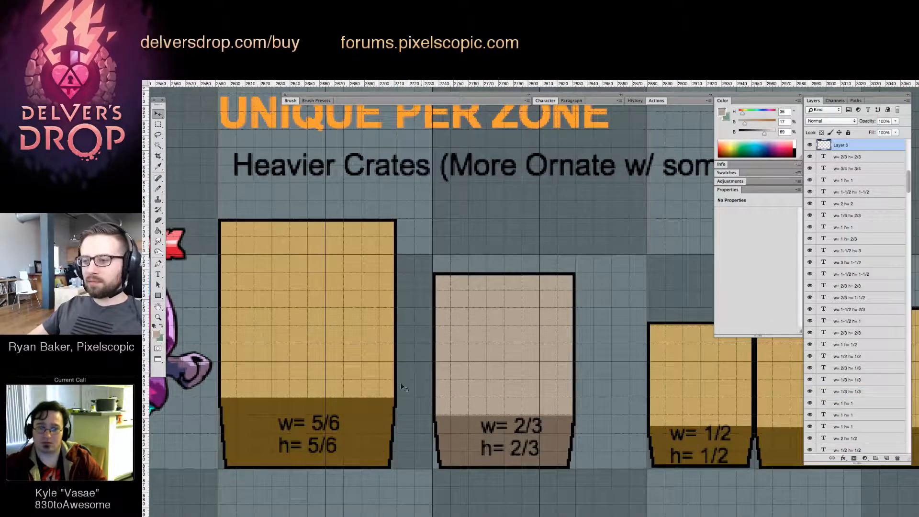
{"action": "left_click", "coordinate": [470, 435]}
{"action": "left_click", "coordinate": [339, 320], "text": "alt"}
{"action": "left_click_drag", "start_coordinate": [587, 330], "coordinate": [569, 359]}
Nudge the new heavier crate's "w= 2/3 h= 2/3" label down and left to centre it on the front face
{"action": "key", "text": "v"}
{"action": "left_click", "coordinate": [544, 394]}
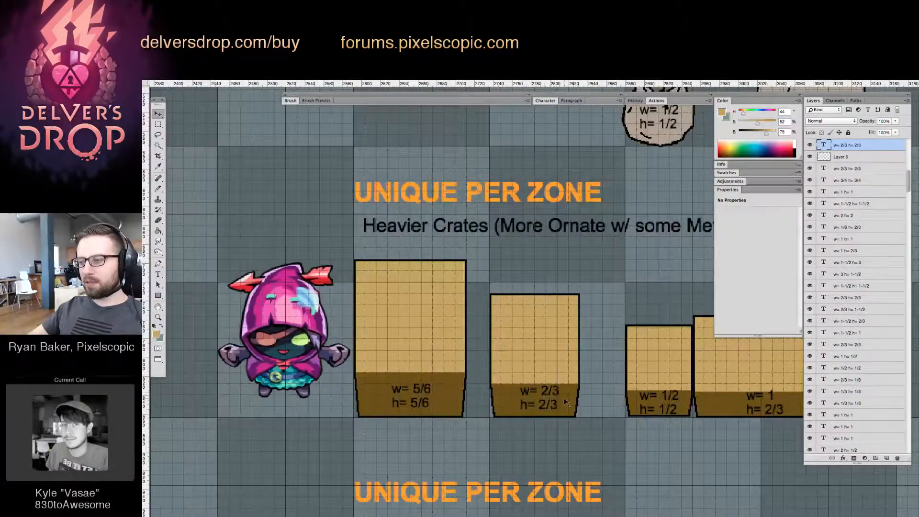
{"action": "key", "text": "Down"}
{"action": "key", "text": "Down"}
{"action": "key", "text": "Left"}
{"action": "key", "text": "Left"}
{"action": "key", "text": "Left"}
{"action": "key", "text": "Left"}
{"action": "key", "text": "Left"}
{"action": "key", "text": "Left"}
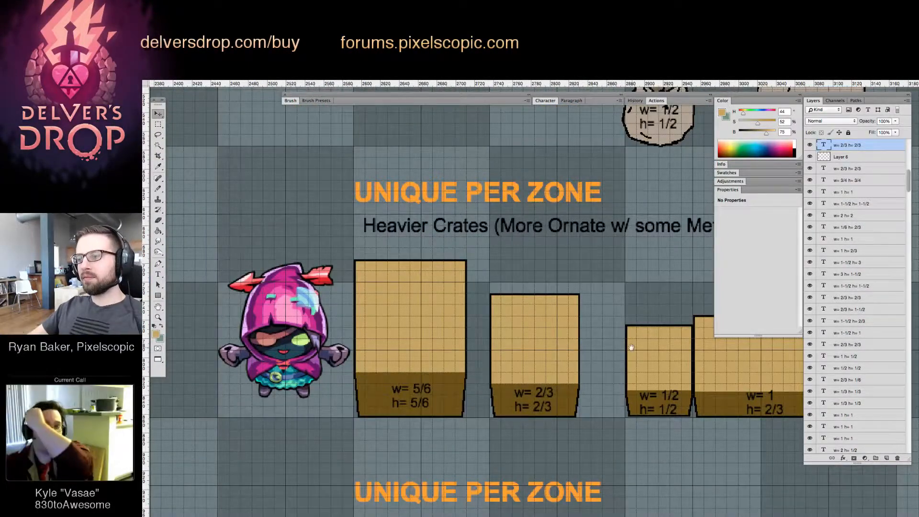
Try changing the widest heavier crate's label to "h= 3/4" and moving the crate left against the 2/3 crate, and undo it
{"action": "left_click_drag", "start_coordinate": [652, 392], "coordinate": [486, 331]}
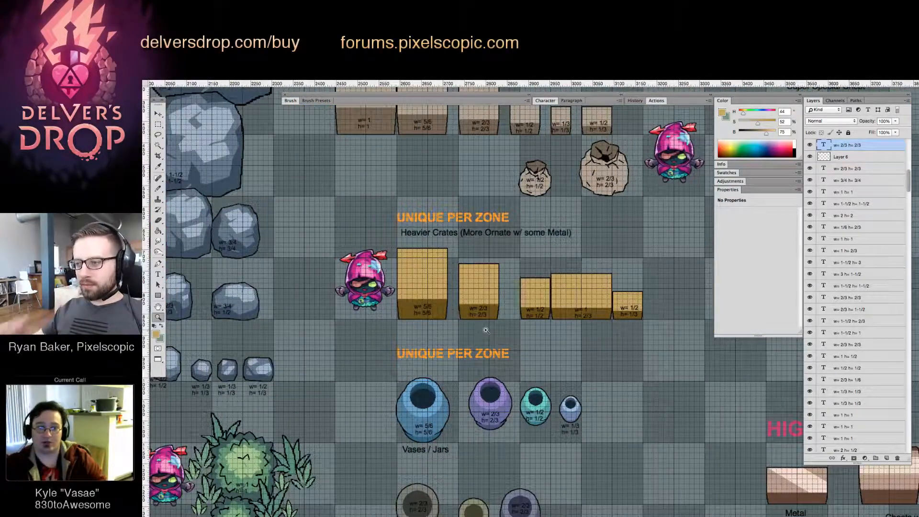
{"action": "left_click_drag", "start_coordinate": [588, 267], "coordinate": [610, 268]}
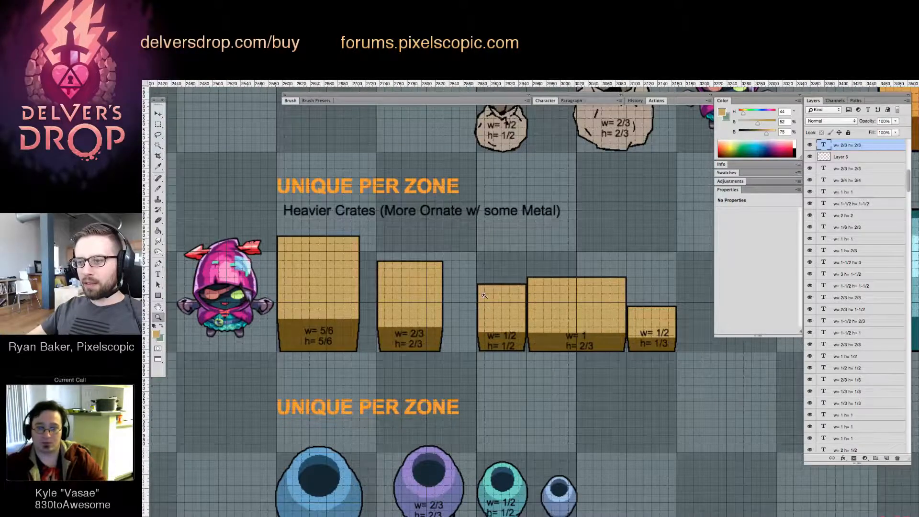
{"action": "left_click_drag", "start_coordinate": [483, 295], "coordinate": [500, 295]}
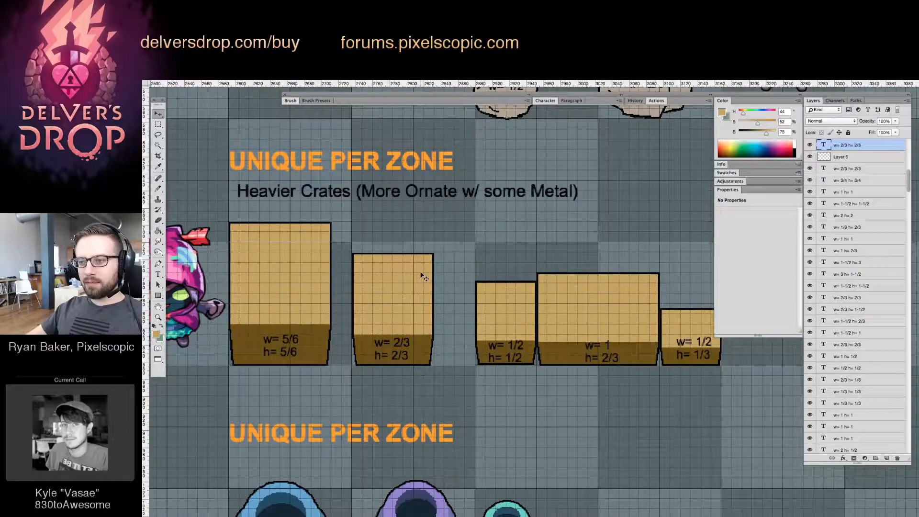
{"action": "scroll", "coordinate": [425, 282], "scroll_direction": "right", "scroll_amount": 2}
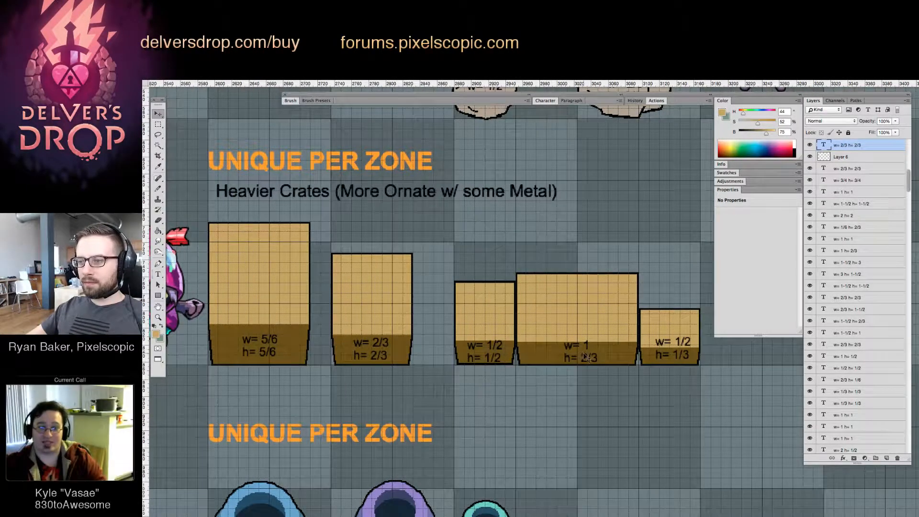
{"action": "left_click_drag", "start_coordinate": [580, 356], "coordinate": [602, 357]}
{"action": "type", "text": "3"}
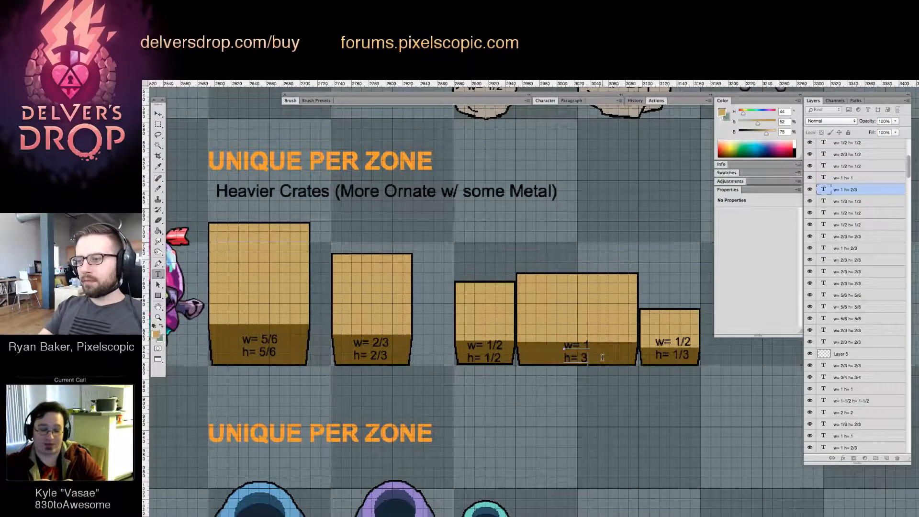
{"action": "key", "text": "ctrl+Return"}
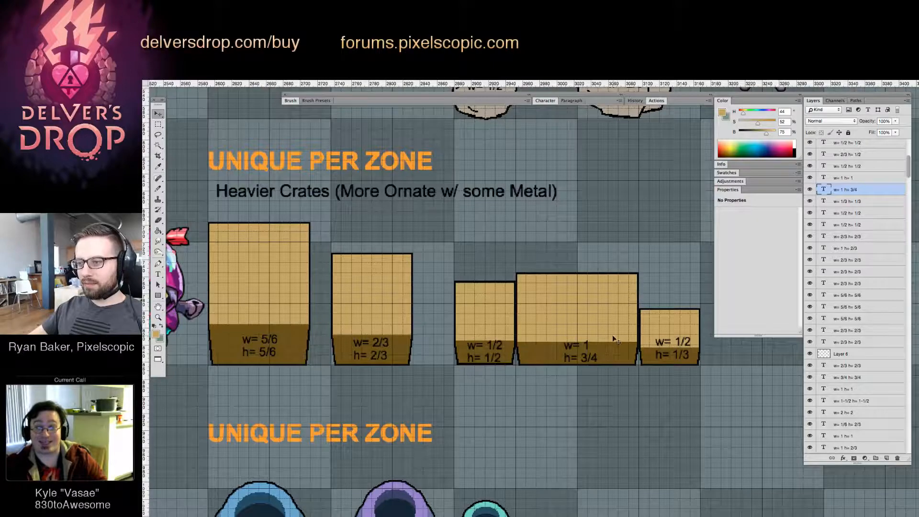
{"action": "left_click_drag", "start_coordinate": [570, 313], "coordinate": [499, 312]}
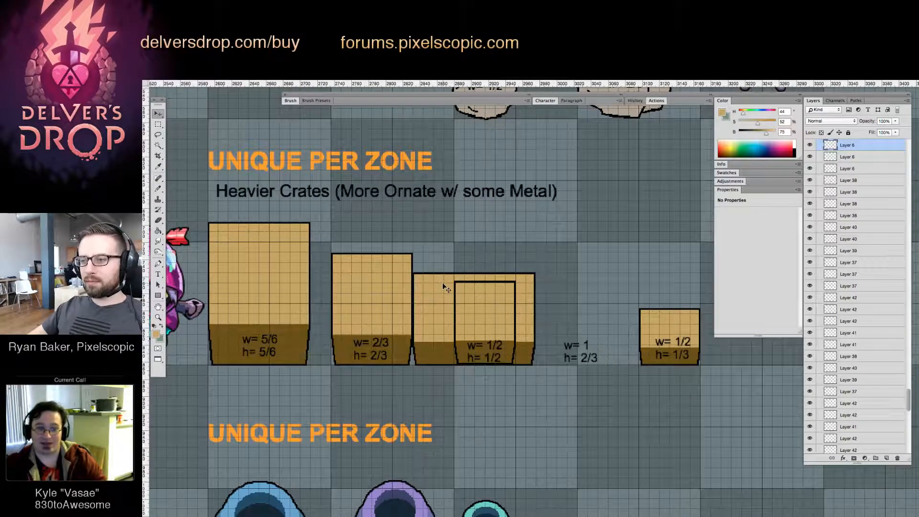
{"action": "key", "text": "super+z"}
Select the upper part of the widest heavier crate and nudge it up to make the crate taller
{"action": "scroll", "coordinate": [501, 306], "scroll_direction": "right", "scroll_amount": 5}
{"action": "scroll", "coordinate": [501, 306], "scroll_direction": "up", "scroll_amount": 2}
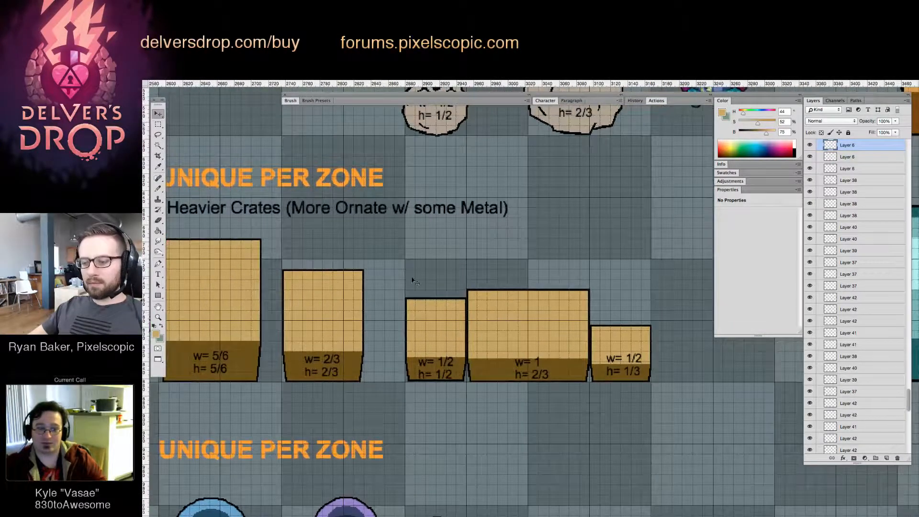
{"action": "key", "text": "m"}
{"action": "left_click_drag", "start_coordinate": [416, 264], "coordinate": [656, 339]}
{"action": "key", "text": "v"}
{"action": "key", "text": "Up"}
{"action": "key", "text": "Up"}
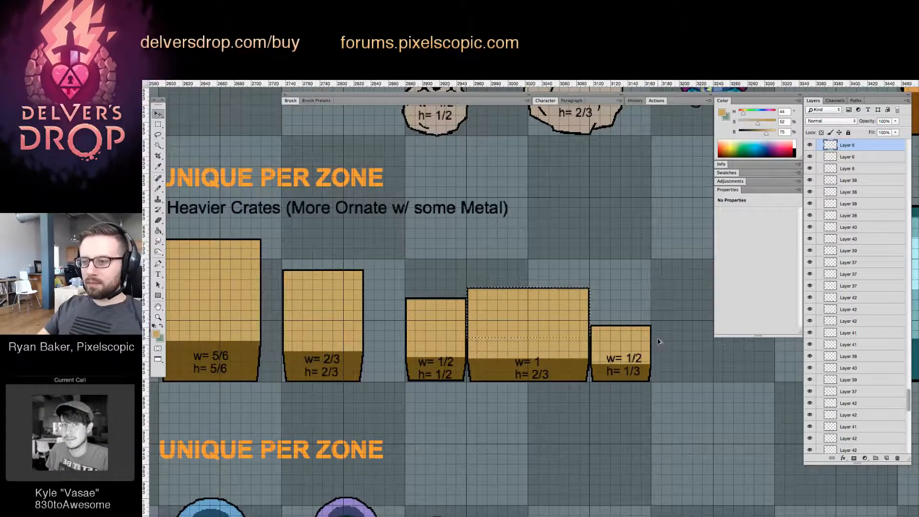
{"action": "key", "text": "Up"}
{"action": "key", "text": "Up"}
Raise the selected upper part of the widest heavier crate a few more pixels and clear the selection
{"action": "left_click_drag", "start_coordinate": [559, 343], "coordinate": [580, 515]}
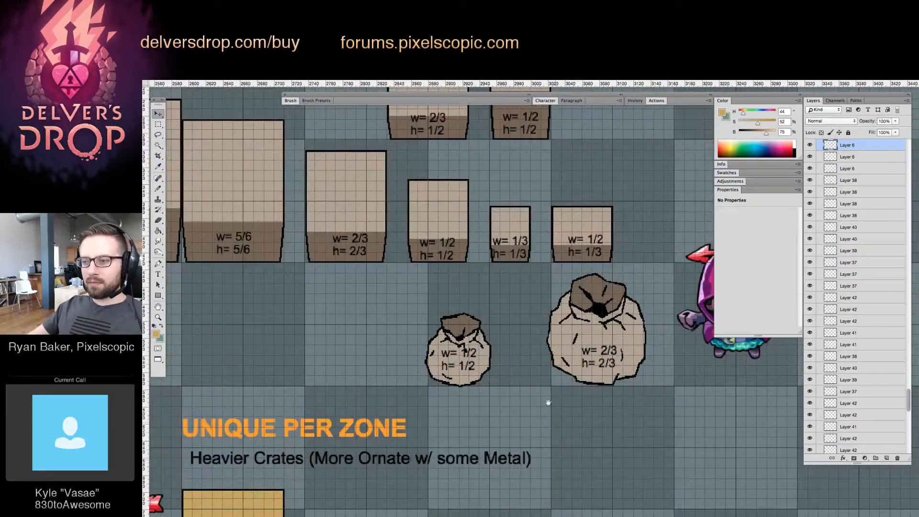
{"action": "left_click_drag", "start_coordinate": [525, 368], "coordinate": [620, 504]}
{"action": "key", "text": "z"}
{"action": "left_click_drag", "start_coordinate": [617, 459], "coordinate": [542, 478]}
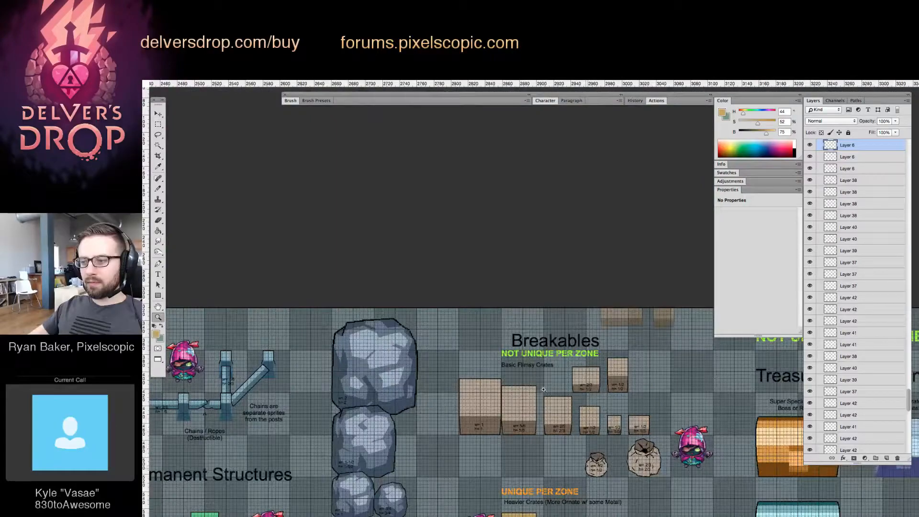
{"action": "left_click_drag", "start_coordinate": [543, 389], "coordinate": [498, 247]}
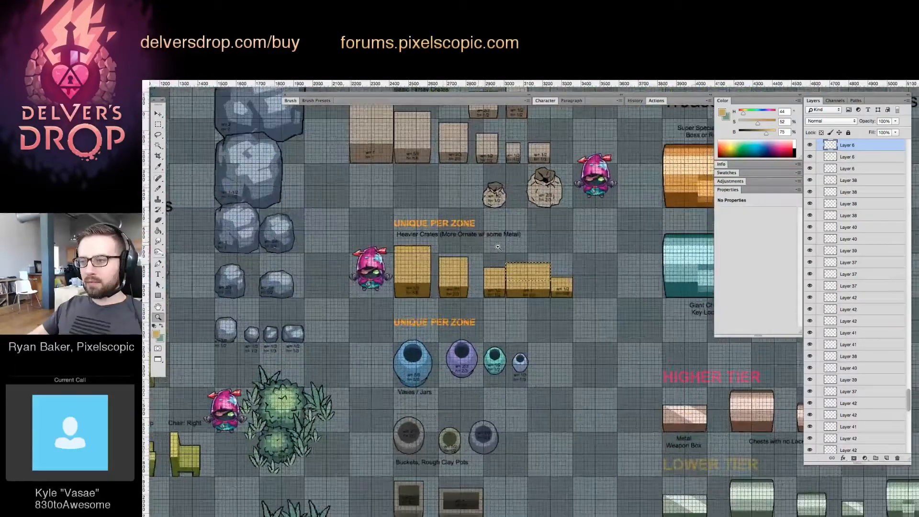
{"action": "left_click_drag", "start_coordinate": [571, 315], "coordinate": [467, 309]}
{"action": "key", "text": "v"}
{"action": "key", "text": "Up"}
{"action": "key", "text": "Up"}
{"action": "key", "text": "Up"}
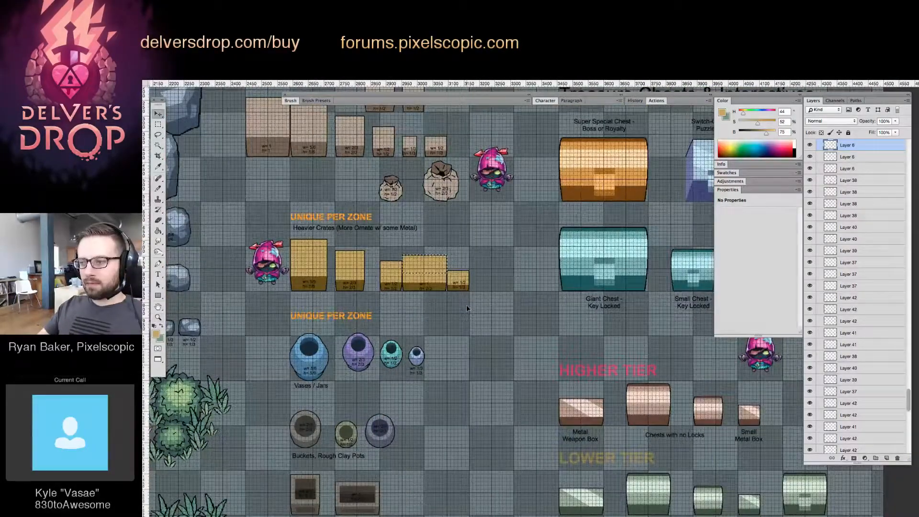
{"action": "key", "text": "z"}
{"action": "left_click_drag", "start_coordinate": [354, 261], "coordinate": [382, 258]}
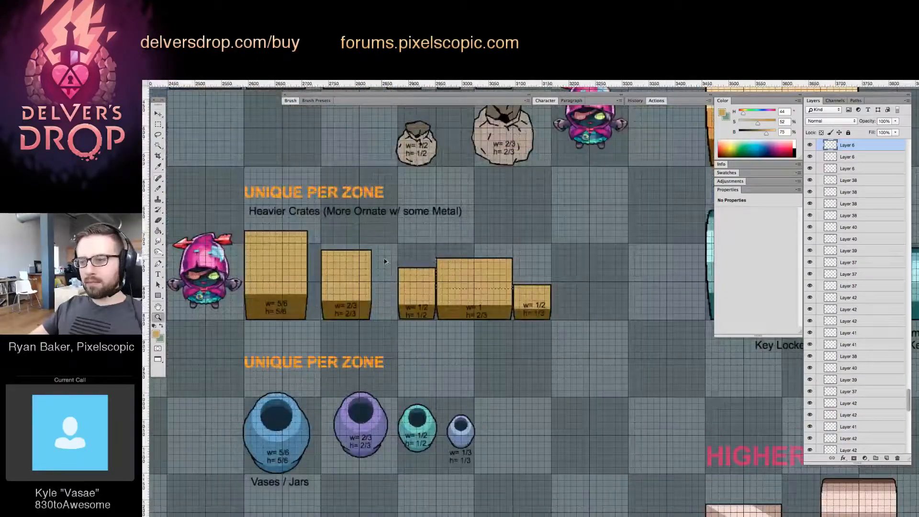
{"action": "key", "text": "super+d"}
Narrow the Super Special Chest by closing up its body, keeping its left edge on the grid line, and clear the selection
{"action": "left_click_drag", "start_coordinate": [454, 301], "coordinate": [418, 274]}
{"action": "left_click_drag", "start_coordinate": [378, 451], "coordinate": [382, 237]}
{"action": "left_click_drag", "start_coordinate": [453, 267], "coordinate": [407, 291]}
{"action": "left_click_drag", "start_coordinate": [509, 151], "coordinate": [562, 311]}
{"action": "left_click", "coordinate": [578, 325], "text": "super"}
{"action": "left_click", "coordinate": [594, 324], "text": "super"}
{"action": "key", "text": "super+z"}
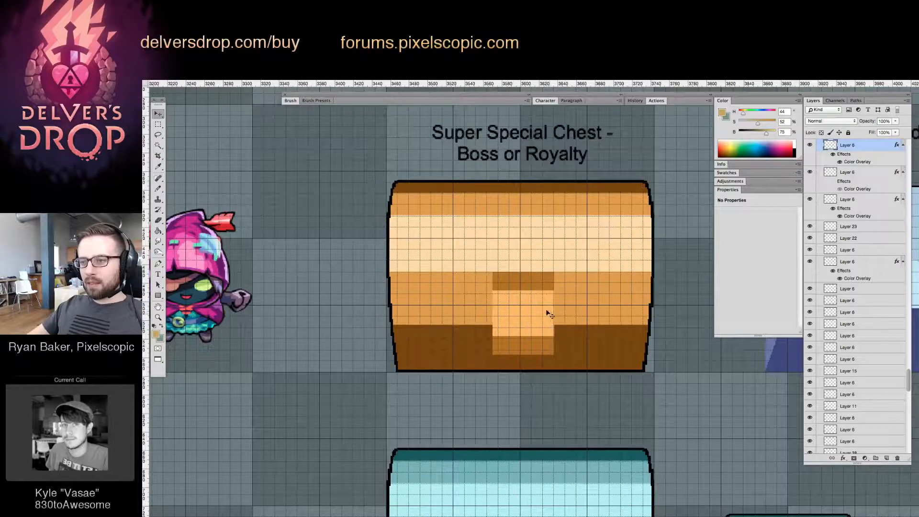
{"action": "key", "text": "m"}
{"action": "mouse_move", "coordinate": [304, 149]}
{"action": "left_mouse_down"}
{"action": "mouse_move", "coordinate": [390, 374]}
{"action": "mouse_move", "coordinate": [428, 418]}
{"action": "left_mouse_up"}
{"action": "key", "text": "v"}
{"action": "left_click_drag", "start_coordinate": [409, 332], "coordinate": [451, 353]}
{"action": "key", "text": "super+d"}
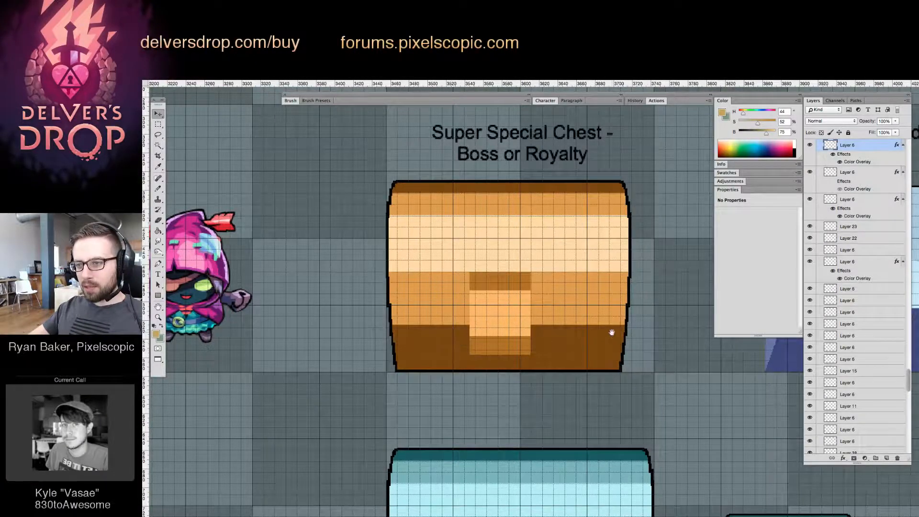
Select the right end of the Super Special Chest and move it inward to shorten the body on that side of the lock
{"action": "left_click_drag", "start_coordinate": [611, 332], "coordinate": [571, 328]}
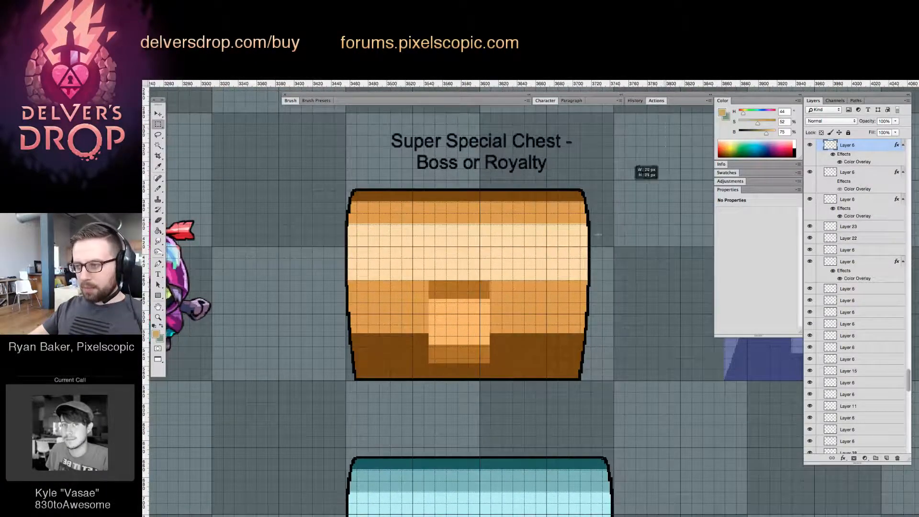
{"action": "left_click_drag", "start_coordinate": [599, 234], "coordinate": [527, 424]}
{"action": "key", "text": "v"}
{"action": "left_click_drag", "start_coordinate": [554, 346], "coordinate": [524, 341]}
{"action": "key", "text": "Right"}
{"action": "key", "text": "Right"}
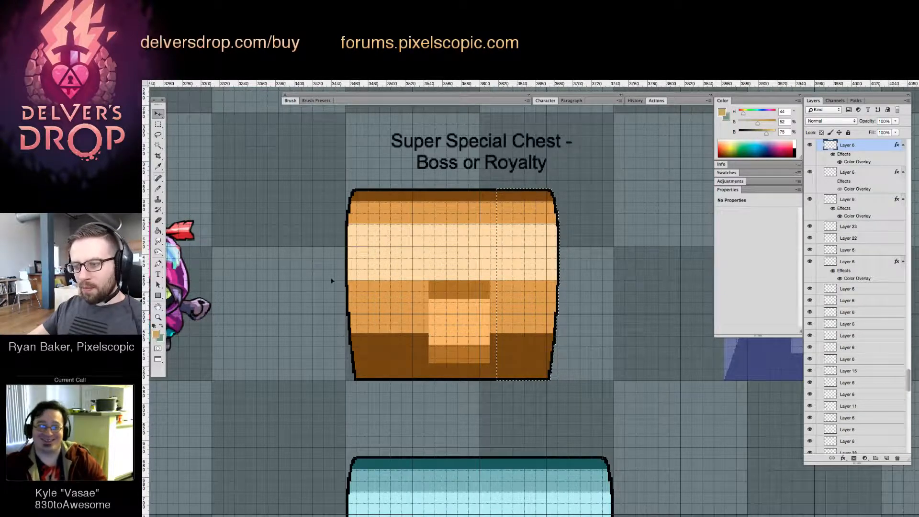
Shift everything except the Super Special Chest's left end inward, centring the lock and making the chest about one and a half tiles wide
{"action": "key", "text": "m"}
{"action": "left_click_drag", "start_coordinate": [331, 281], "coordinate": [379, 403]}
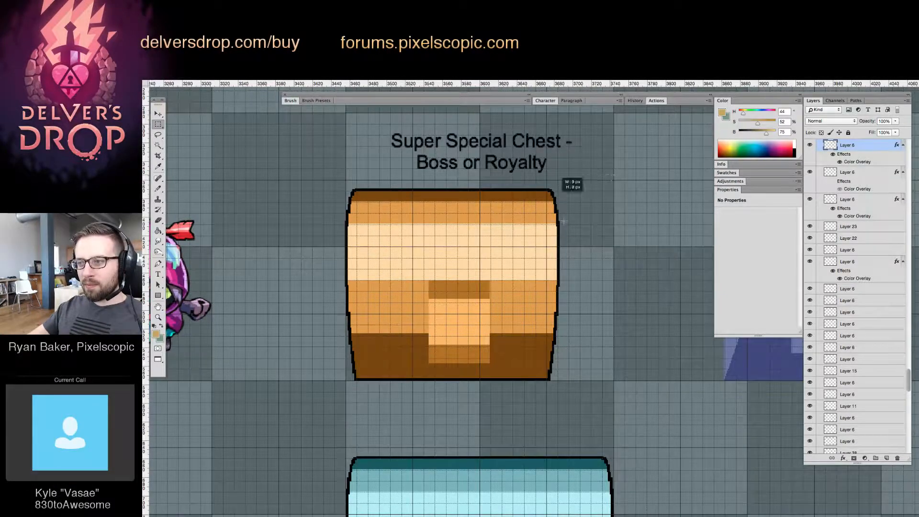
{"action": "left_click_drag", "start_coordinate": [563, 222], "coordinate": [398, 381]}
{"action": "key", "text": "v"}
{"action": "left_click_drag", "start_coordinate": [514, 325], "coordinate": [503, 322]}
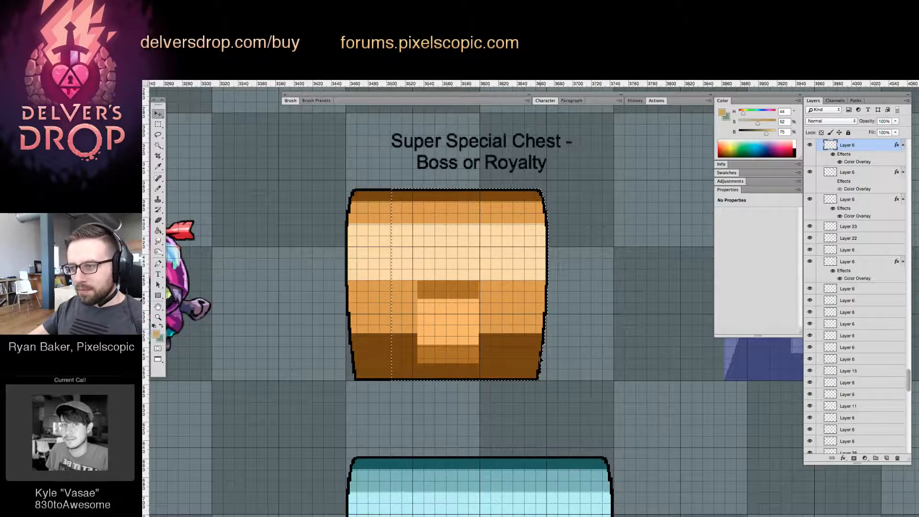
{"action": "key", "text": "Right"}
{"action": "key", "text": "Right"}
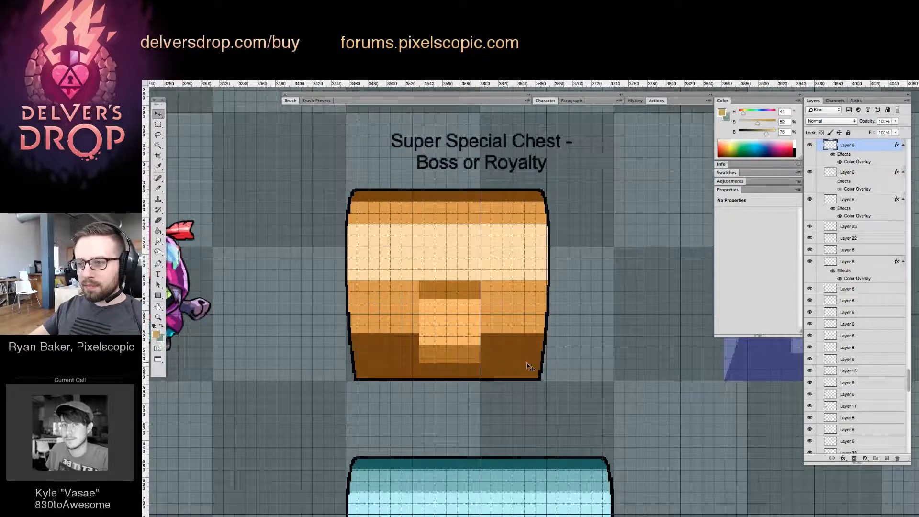
Nudge the whole Super Special Chest slightly left and check its right edge against the grid line
{"action": "key", "text": "Left"}
{"action": "key", "text": "Left"}
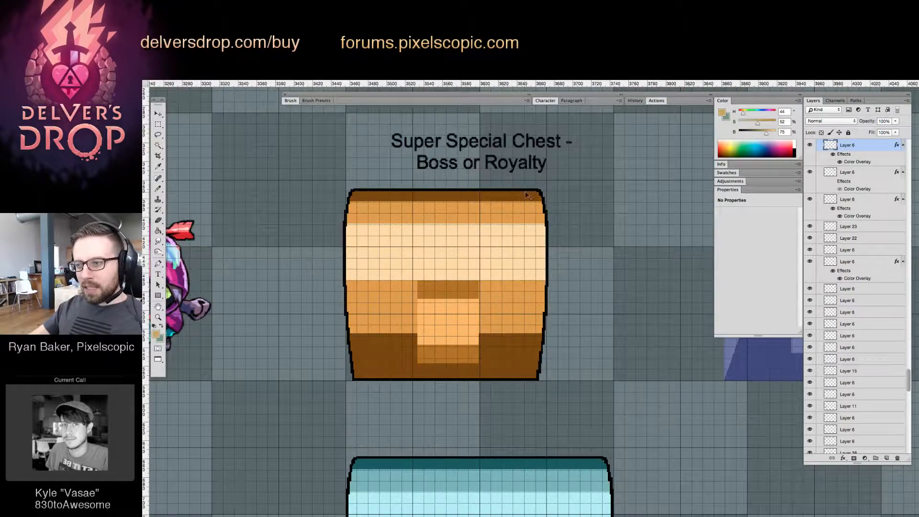
{"action": "key", "text": "z"}
{"action": "left_click", "coordinate": [580, 226]}
{"action": "left_click", "coordinate": [600, 283]}
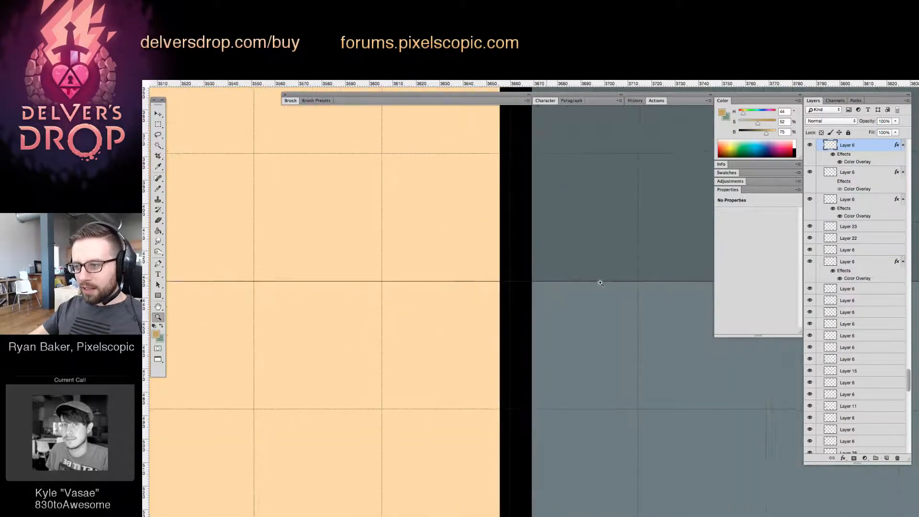
{"action": "left_click", "coordinate": [583, 289], "text": "alt"}
{"action": "left_click", "coordinate": [555, 296], "text": "alt"}
{"action": "key", "text": "v"}
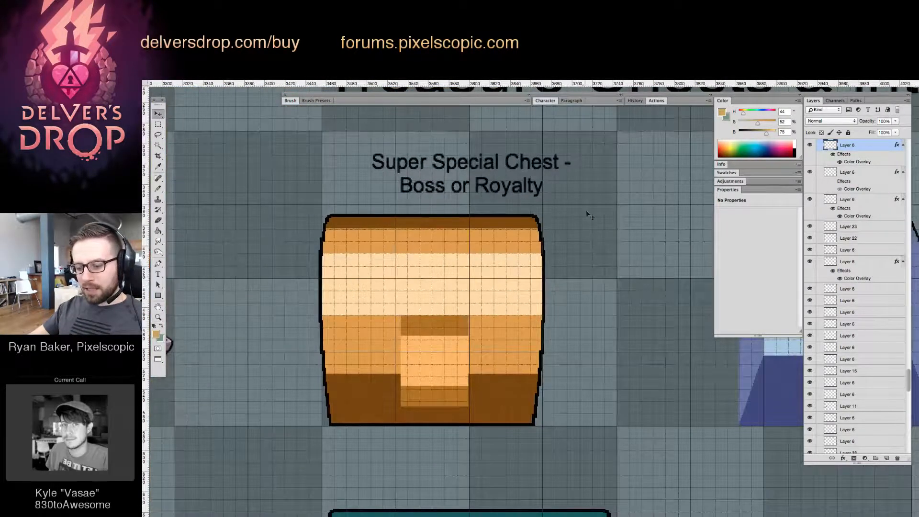
Select the right end of the Super Special Chest and nudge it outward so its edge meets the grid line
{"action": "key", "text": "m"}
{"action": "left_click_drag", "start_coordinate": [598, 175], "coordinate": [507, 452]}
{"action": "key", "text": "v"}
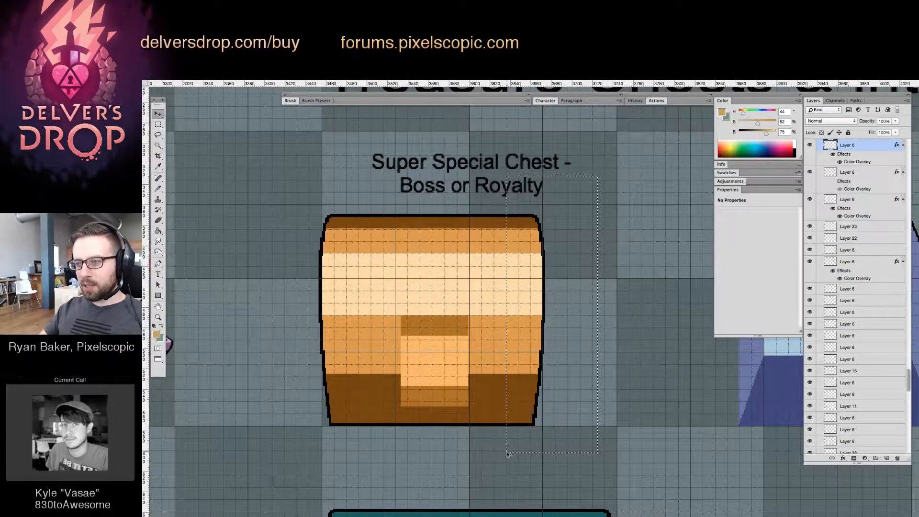
{"action": "key", "text": "Right"}
{"action": "left_click_drag", "start_coordinate": [560, 291], "coordinate": [571, 322]}
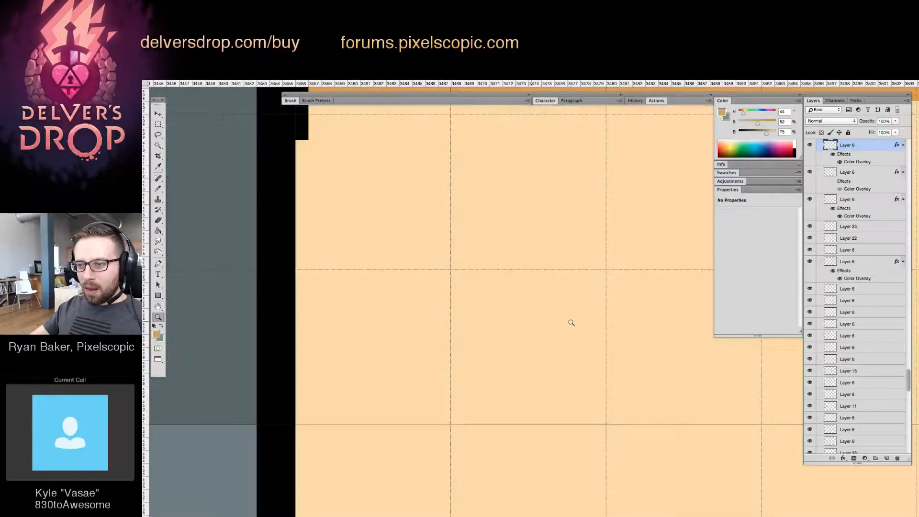
{"action": "left_click_drag", "start_coordinate": [388, 303], "coordinate": [433, 314]}
{"action": "left_click_drag", "start_coordinate": [433, 317], "coordinate": [525, 351]}
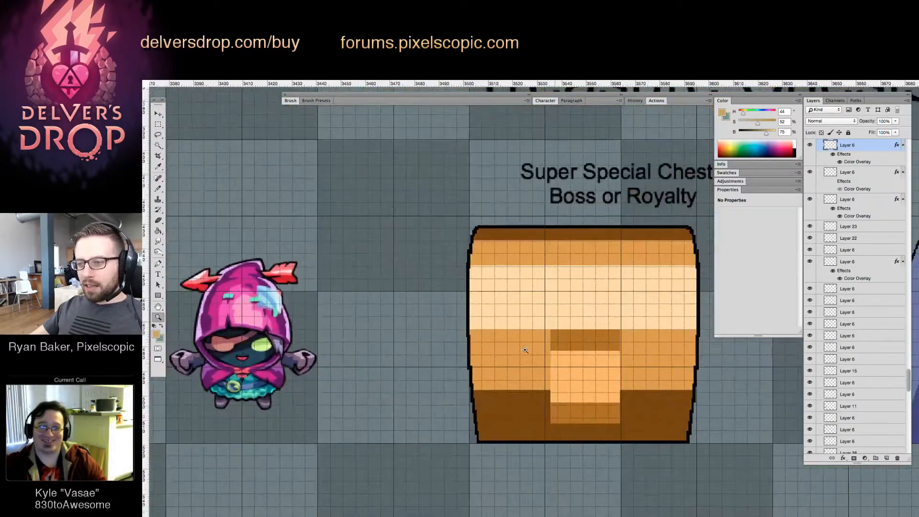
Select the lock area of the Super Special Chest, nudge it left to centre it on the body, and clear the selection
{"action": "mouse_move", "coordinate": [612, 385]}
{"action": "left_mouse_down"}
{"action": "mouse_move", "coordinate": [634, 386]}
{"action": "mouse_move", "coordinate": [597, 343]}
{"action": "mouse_move", "coordinate": [469, 301]}
{"action": "left_mouse_up"}
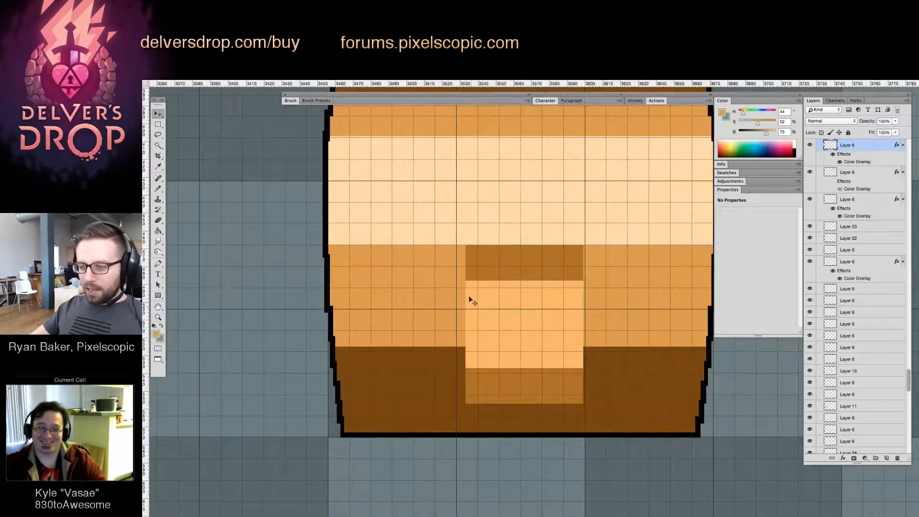
{"action": "key", "text": "m"}
{"action": "mouse_move", "coordinate": [405, 190]}
{"action": "left_mouse_down"}
{"action": "mouse_move", "coordinate": [444, 220]}
{"action": "mouse_move", "coordinate": [620, 437]}
{"action": "left_mouse_up"}
{"action": "key", "text": "v"}
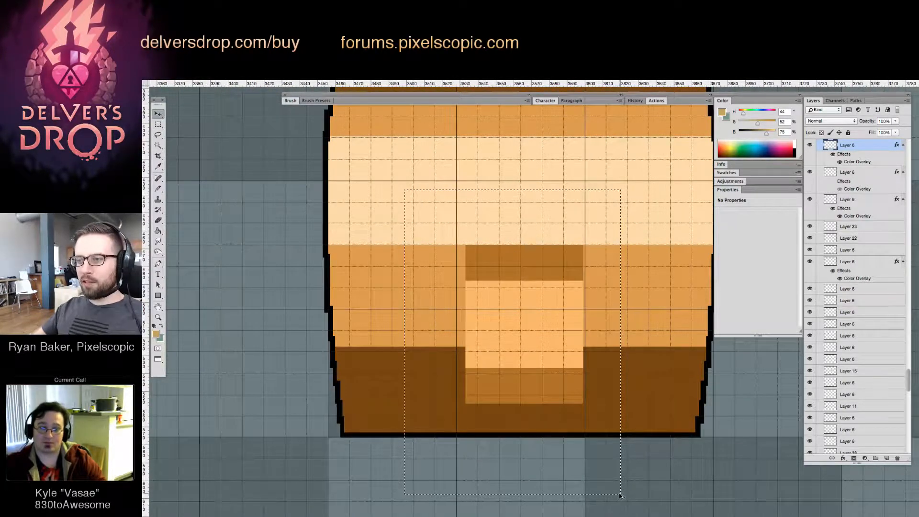
{"action": "key", "text": "Left"}
{"action": "key", "text": "Left"}
{"action": "key", "text": "super+d"}
{"action": "key", "text": "z"}
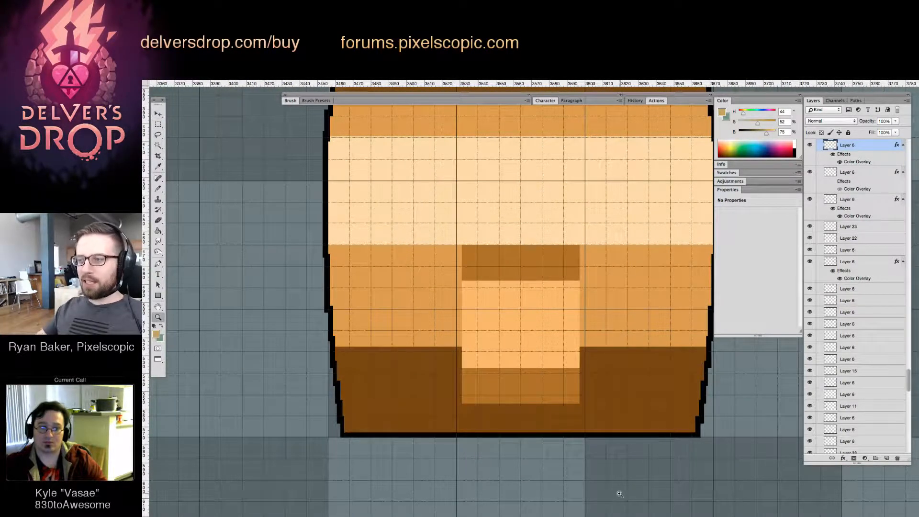
{"action": "left_click_drag", "start_coordinate": [631, 438], "coordinate": [576, 392]}
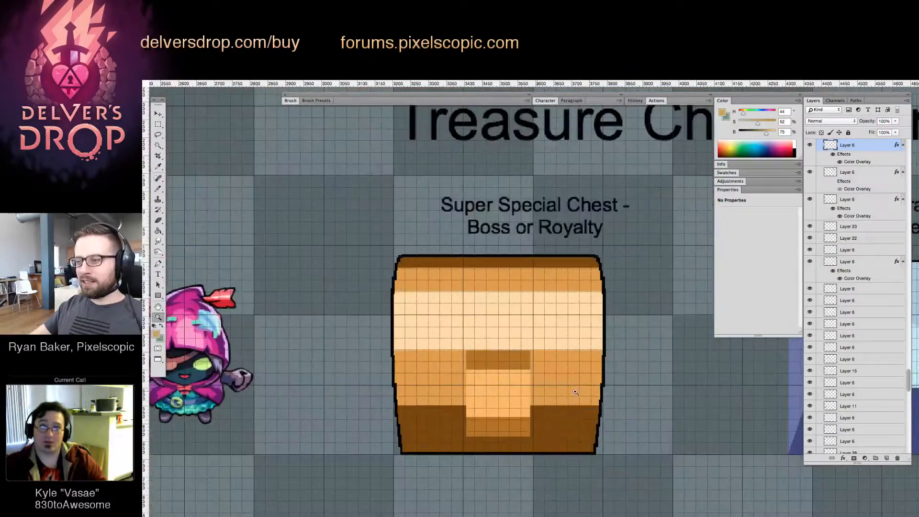
Lower the upper part of the Super Special Chest in two passes, cutting through the lock, to shorten the body by a few pixels
{"action": "key", "text": "v"}
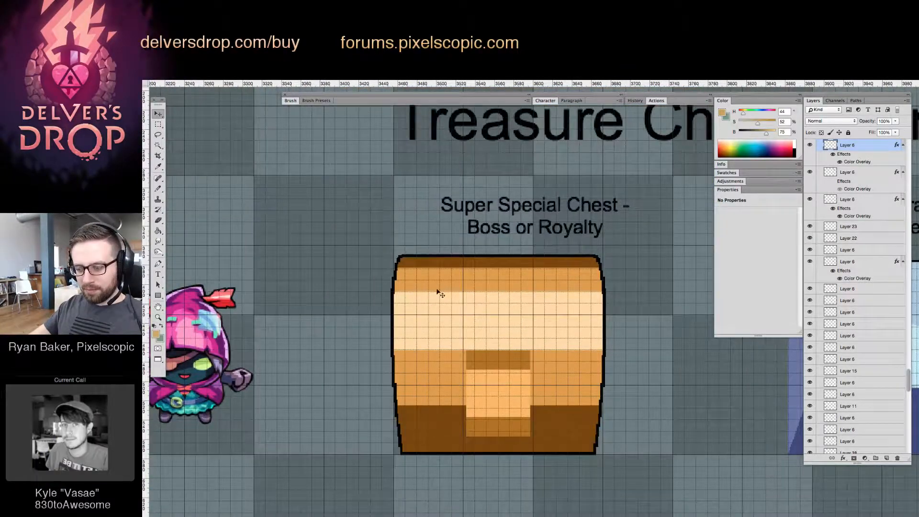
{"action": "left_click_drag", "start_coordinate": [341, 208], "coordinate": [690, 393]}
{"action": "key", "text": "v"}
{"action": "key", "text": "Down"}
{"action": "key", "text": "Down"}
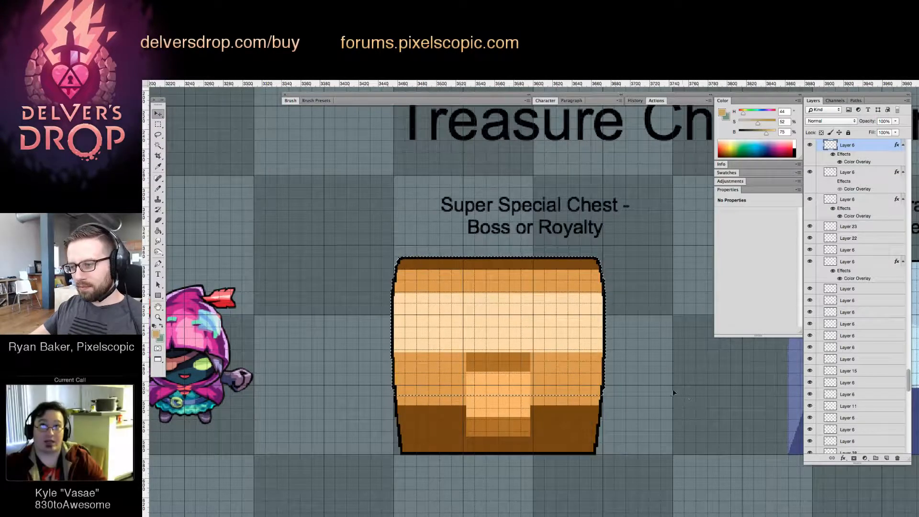
{"action": "key", "text": "m"}
{"action": "left_click_drag", "start_coordinate": [350, 210], "coordinate": [673, 376]}
{"action": "key", "text": "v"}
{"action": "key", "text": "Down"}
{"action": "key", "text": "Down"}
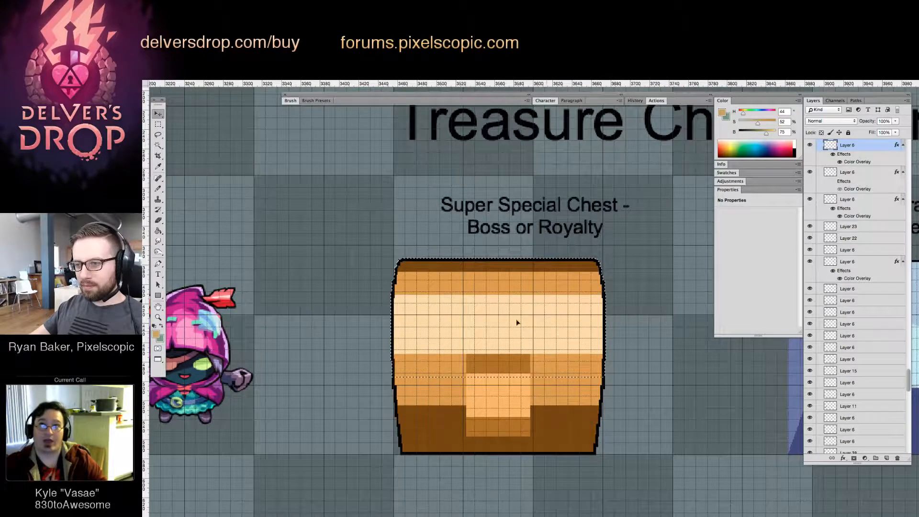
Select the top of the Super Special Chest down through its light band and lower it several pixels to shorten the lid
{"action": "key", "text": "m"}
{"action": "left_click_drag", "start_coordinate": [372, 220], "coordinate": [601, 302]}
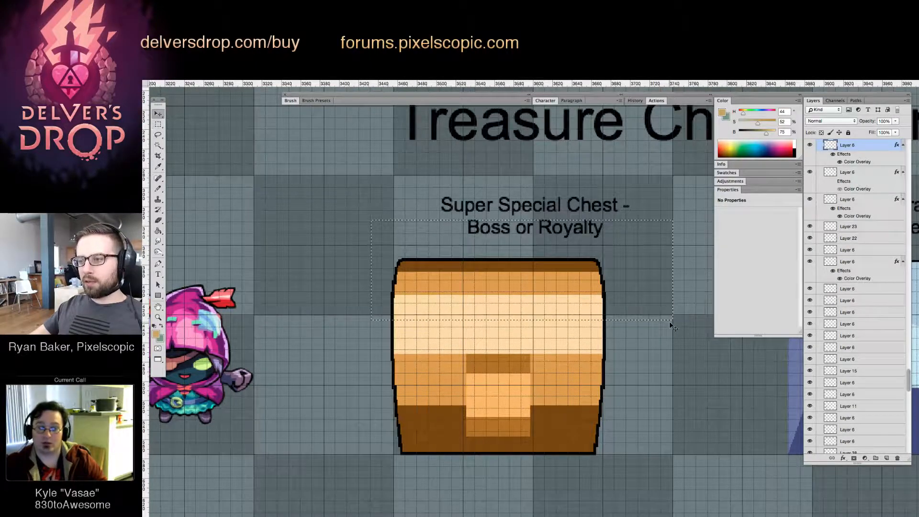
{"action": "key", "text": "Down"}
{"action": "key", "text": "Down"}
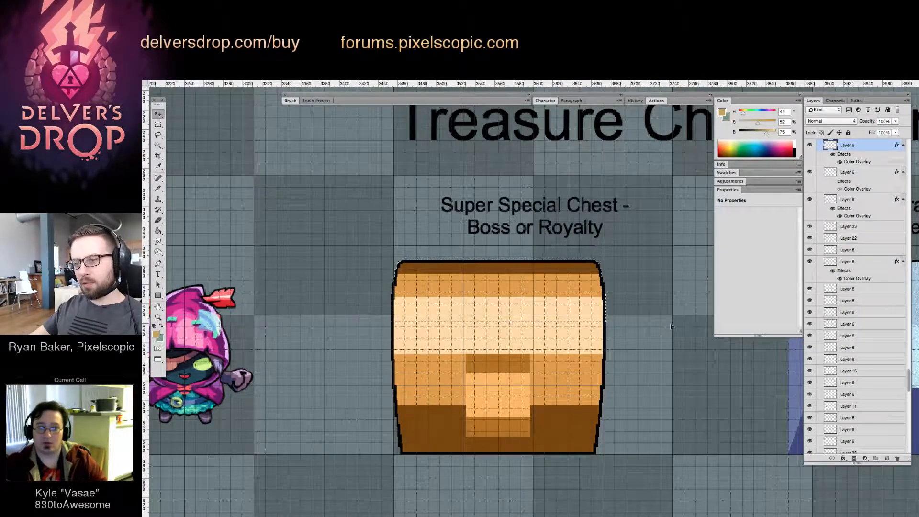
{"action": "key", "text": "Down"}
{"action": "key", "text": "Down"}
{"action": "key", "text": "Down"}
{"action": "key", "text": "Down"}
{"action": "key", "text": "Down"}
{"action": "key", "text": "Down"}
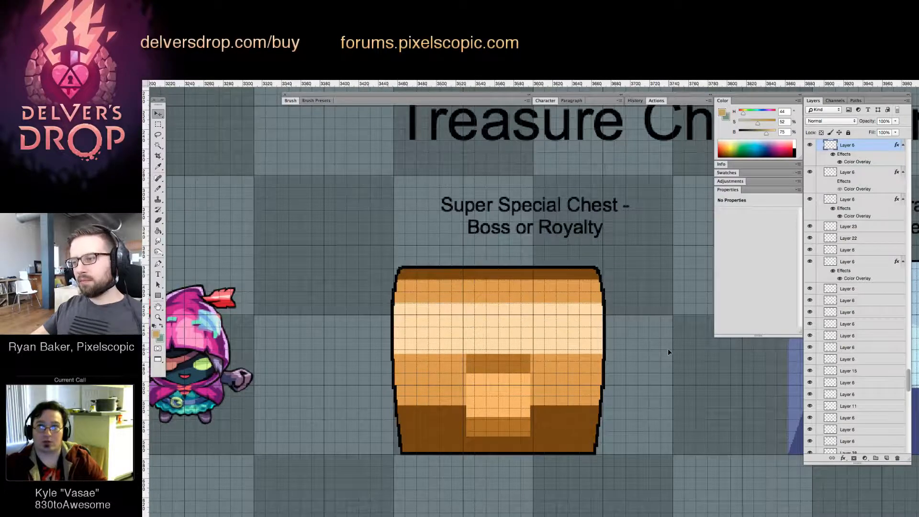
Try moving the Switch-Operated Puzzle Chest over the Super Special Chest for comparison, and undo the move
{"action": "key", "text": "z"}
{"action": "left_click_drag", "start_coordinate": [669, 352], "coordinate": [634, 366]}
{"action": "left_click_drag", "start_coordinate": [688, 376], "coordinate": [574, 380]}
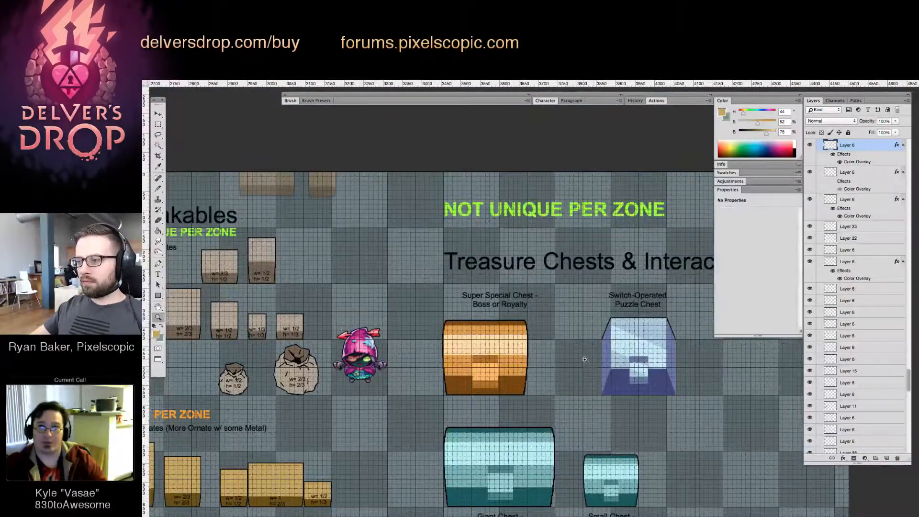
{"action": "left_click", "coordinate": [585, 360]}
{"action": "key", "text": "v"}
{"action": "left_click", "coordinate": [630, 352]}
{"action": "left_click_drag", "start_coordinate": [634, 355], "coordinate": [474, 354]}
{"action": "key", "text": "super+z"}
Try shifting the Super Special Chest about a third of a tile left, and undo the move
{"action": "left_click_drag", "start_coordinate": [549, 384], "coordinate": [594, 231]}
{"action": "key", "text": "z"}
{"action": "left_click_drag", "start_coordinate": [547, 295], "coordinate": [427, 370]}
{"action": "key", "text": "v"}
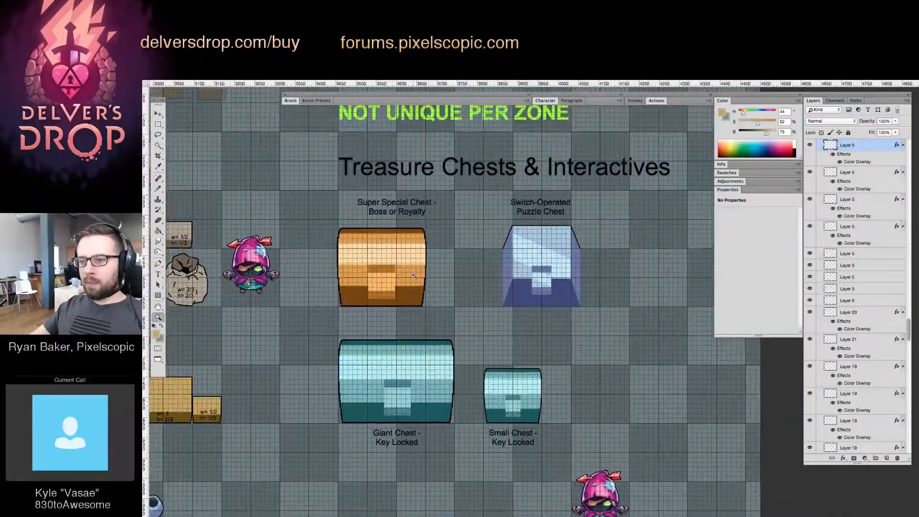
{"action": "left_click", "coordinate": [414, 275]}
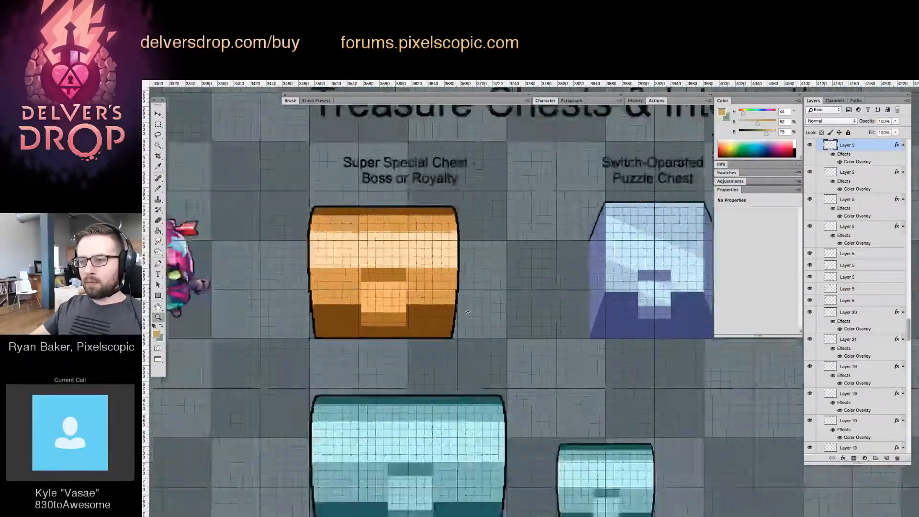
{"action": "left_click_drag", "start_coordinate": [468, 311], "coordinate": [438, 300]}
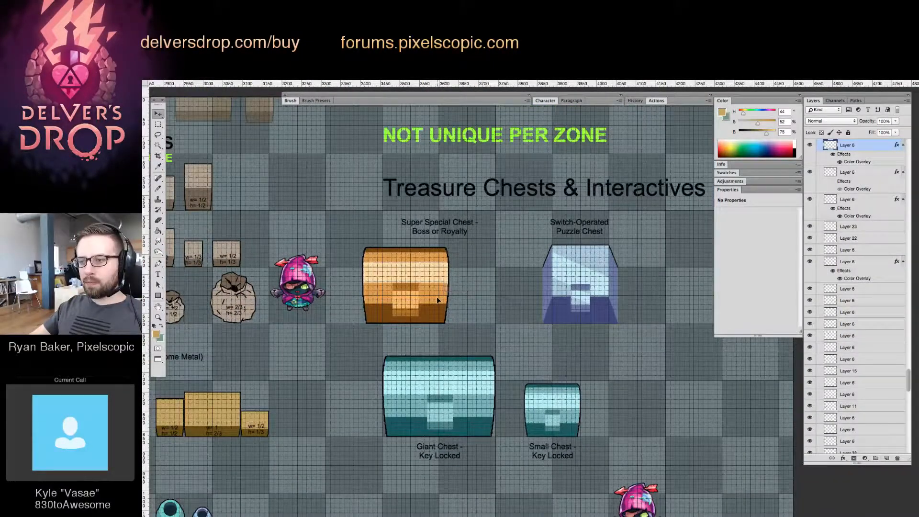
{"action": "key", "text": "ctrl+z"}
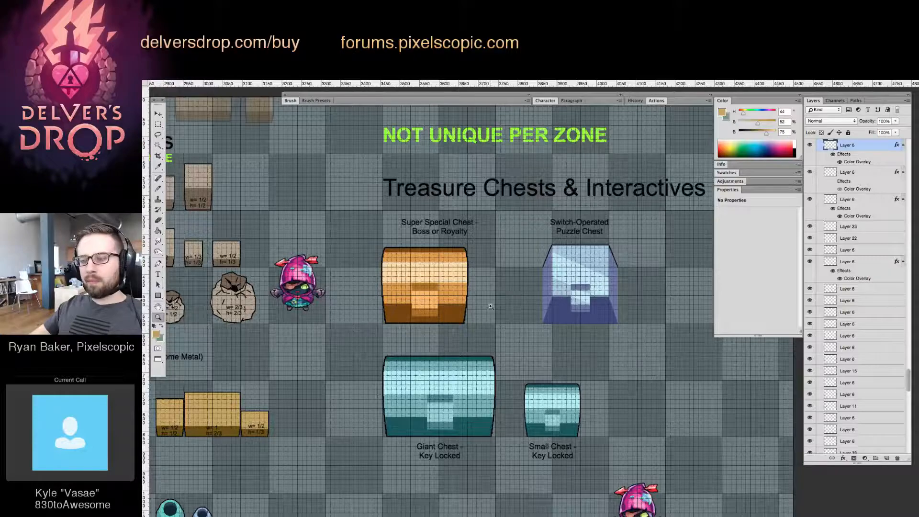
Move the Super Special Chest about a third of a tile left so it overhangs both sides of one tile column
{"action": "left_click_drag", "start_coordinate": [490, 306], "coordinate": [446, 255]}
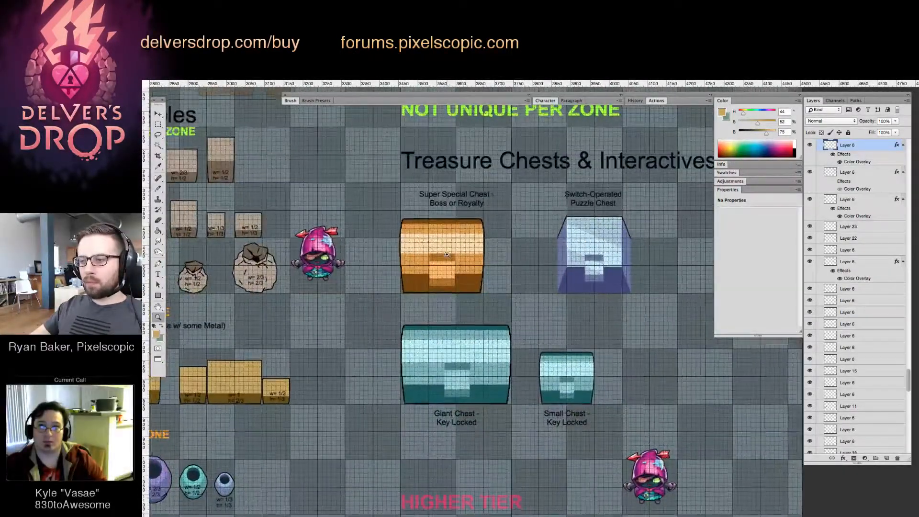
{"action": "left_click", "coordinate": [477, 247]}
{"action": "left_click_drag", "start_coordinate": [447, 260], "coordinate": [472, 266]}
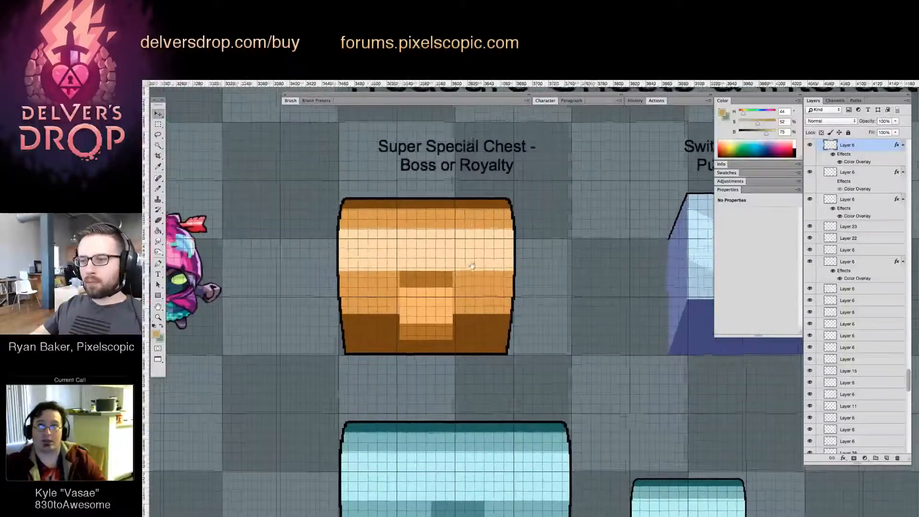
{"action": "left_click", "coordinate": [474, 269], "text": "alt"}
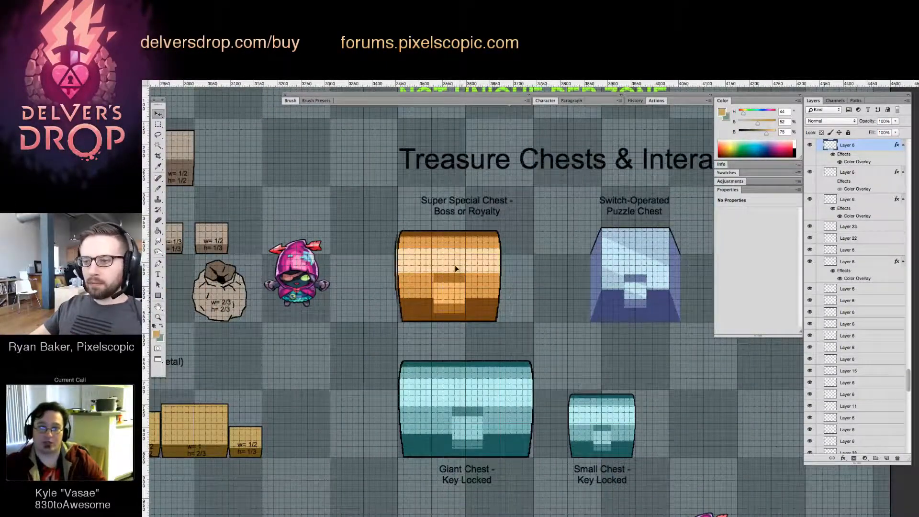
{"action": "mouse_move", "coordinate": [455, 265]}
{"action": "left_mouse_down"}
{"action": "mouse_move", "coordinate": [426, 254]}
{"action": "mouse_move", "coordinate": [442, 268]}
{"action": "left_mouse_up"}
Select the left end of the Super Special Chest and nudge it slightly outward to widen the body on that side
{"action": "key", "text": "z"}
{"action": "key", "text": "v"}
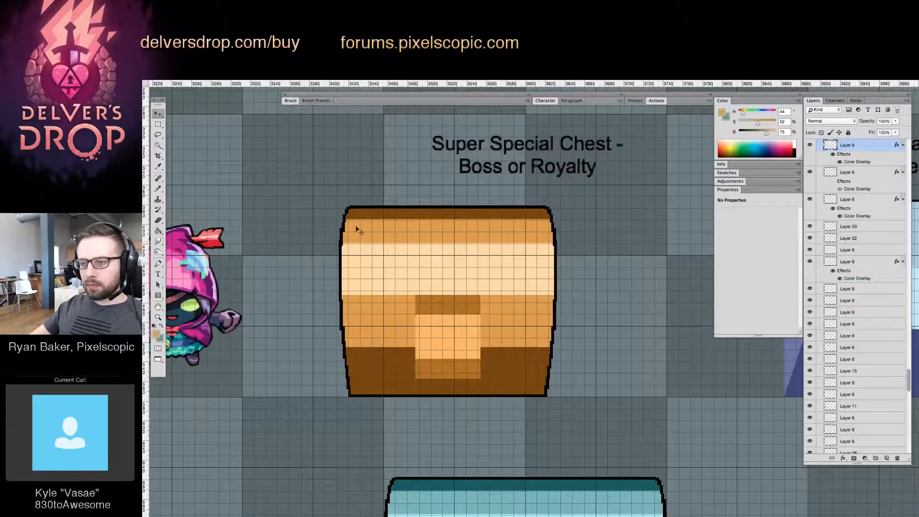
{"action": "key", "text": "m"}
{"action": "left_click_drag", "start_coordinate": [297, 139], "coordinate": [383, 433]}
{"action": "key", "text": "v"}
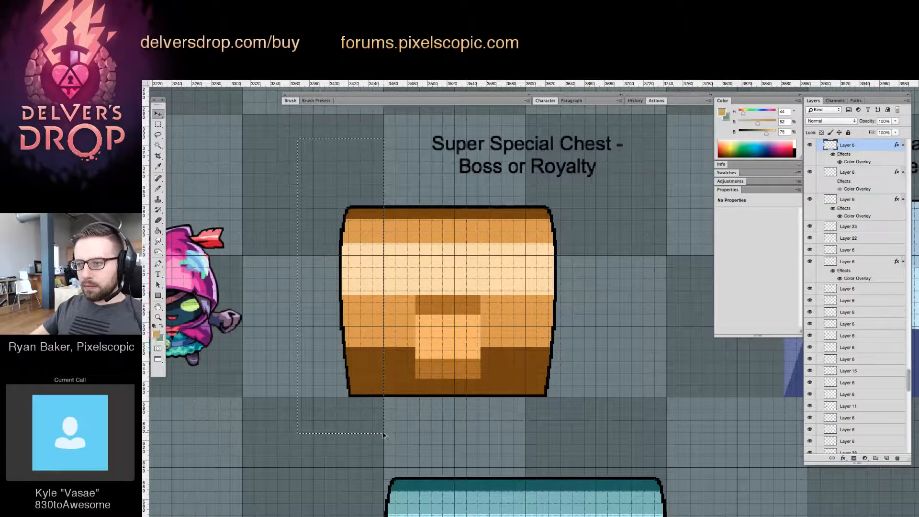
{"action": "key", "text": "Left"}
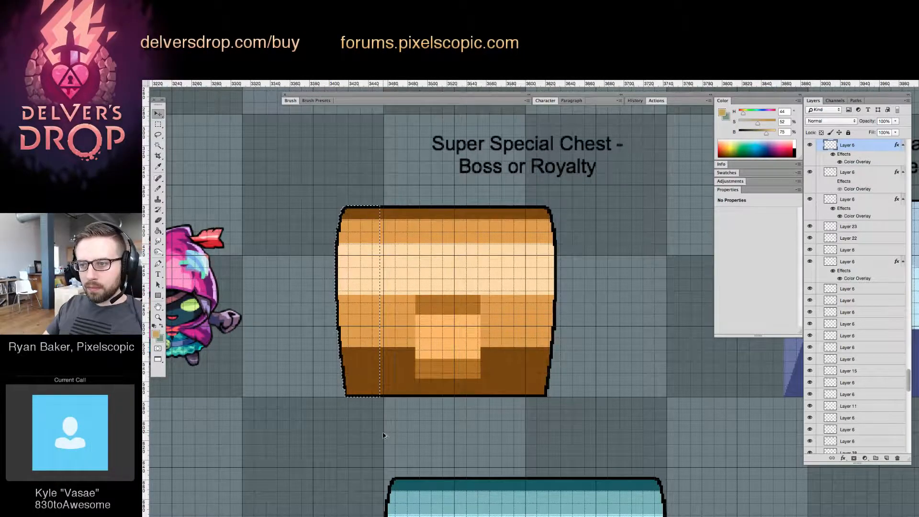
{"action": "key", "text": "z"}
{"action": "left_click_drag", "start_coordinate": [340, 289], "coordinate": [385, 286]}
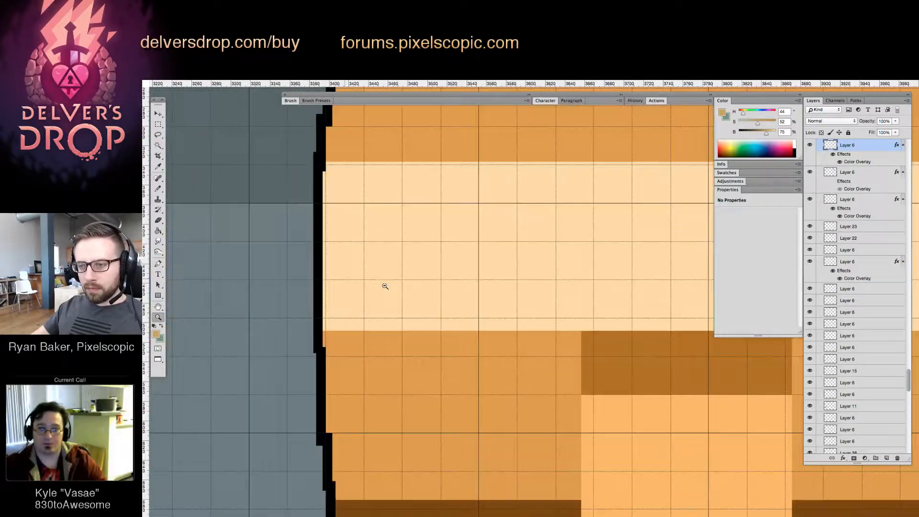
{"action": "left_click", "coordinate": [384, 286], "text": "alt"}
{"action": "mouse_move", "coordinate": [550, 302]}
{"action": "left_mouse_down"}
{"action": "mouse_move", "coordinate": [415, 268]}
{"action": "mouse_move", "coordinate": [538, 292]}
{"action": "left_mouse_up"}
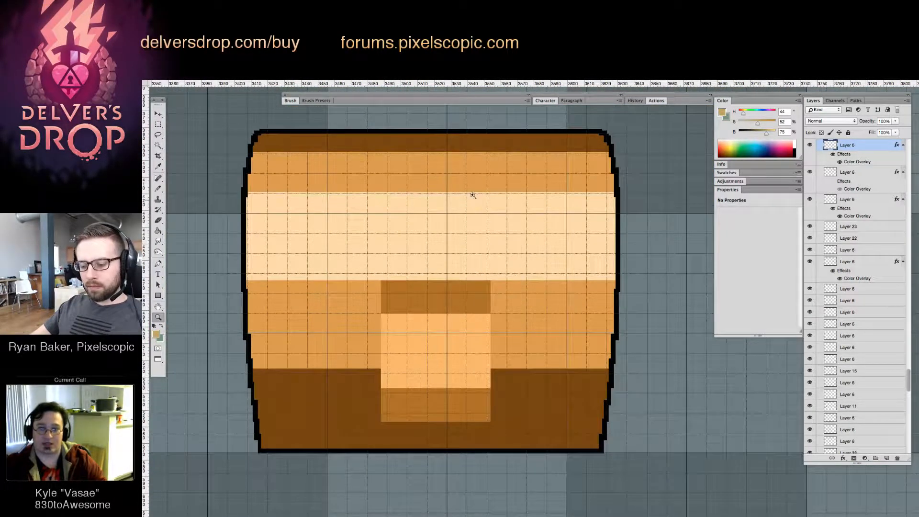
Move the right end of the Super Special Chest outward by about four pixels and clear the selection
{"action": "left_click_drag", "start_coordinate": [506, 114], "coordinate": [665, 490]}
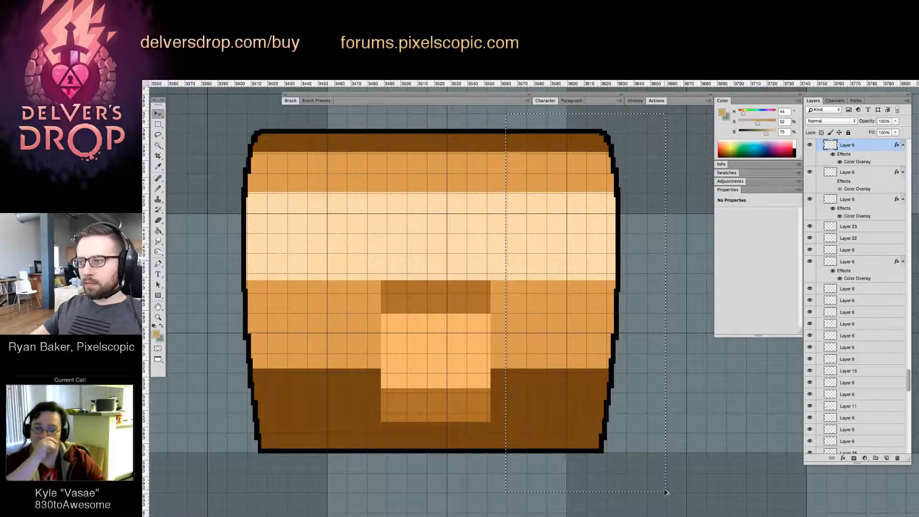
{"action": "key", "text": "Right"}
{"action": "key", "text": "Right"}
{"action": "key", "text": "Right"}
{"action": "key", "text": "Right"}
{"action": "key", "text": "Right"}
{"action": "key", "text": "Right"}
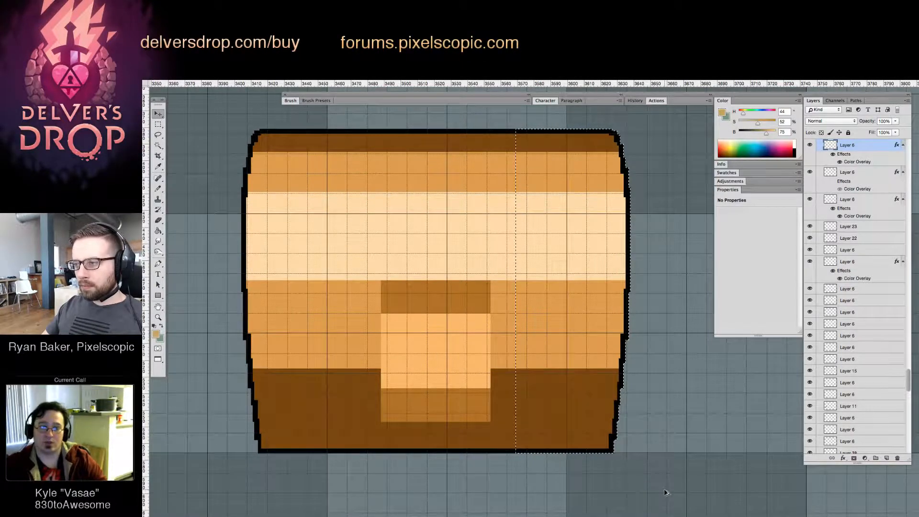
{"action": "key", "text": "Right"}
{"action": "key", "text": "Right"}
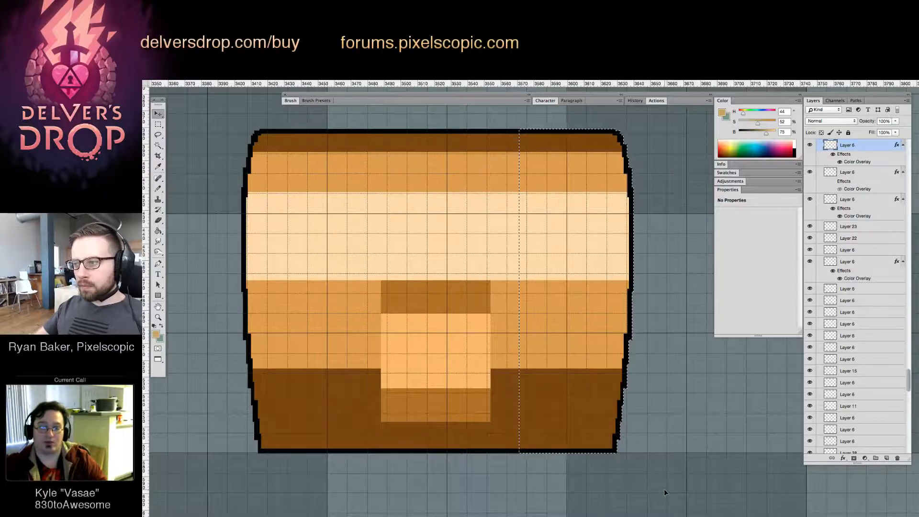
{"action": "key", "text": "Left"}
{"action": "key", "text": "Right"}
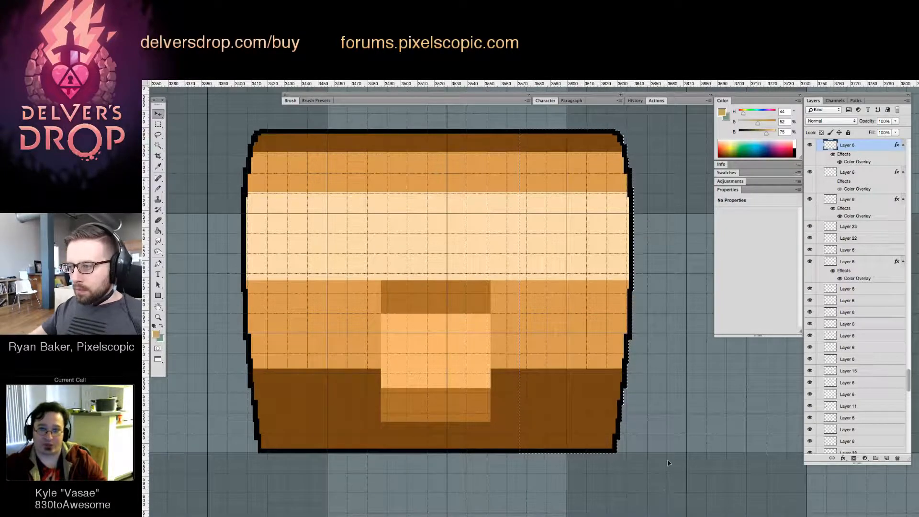
{"action": "key", "text": "super+d"}
Shift the whole Super Special Chest a few pixels right so it sits roughly centred over the tile column
{"action": "key", "text": "z"}
{"action": "left_click_drag", "start_coordinate": [615, 194], "coordinate": [604, 263]}
{"action": "key", "text": "alt+super+z"}
{"action": "key", "text": "alt+super+z"}
{"action": "key", "text": "alt+super+z"}
{"action": "left_click_drag", "start_coordinate": [459, 230], "coordinate": [441, 266]}
{"action": "left_click_drag", "start_coordinate": [533, 243], "coordinate": [562, 250]}
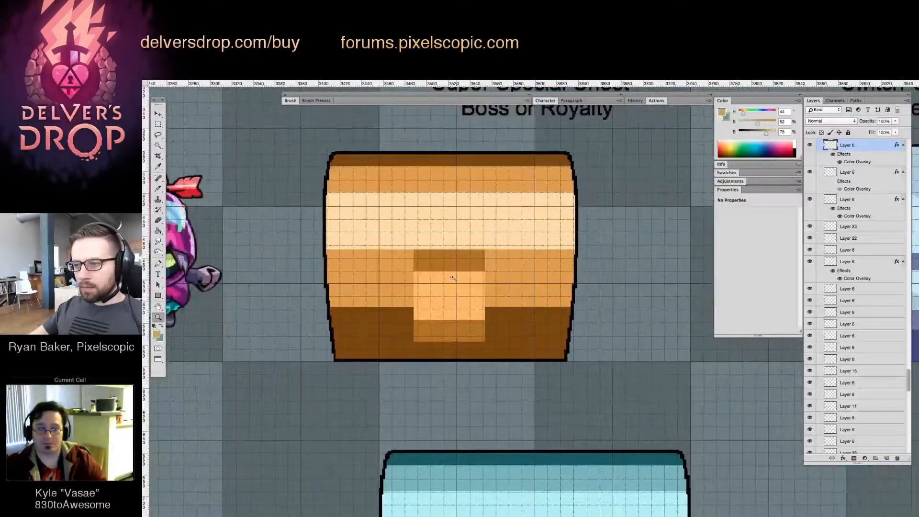
{"action": "left_click_drag", "start_coordinate": [452, 277], "coordinate": [484, 283]}
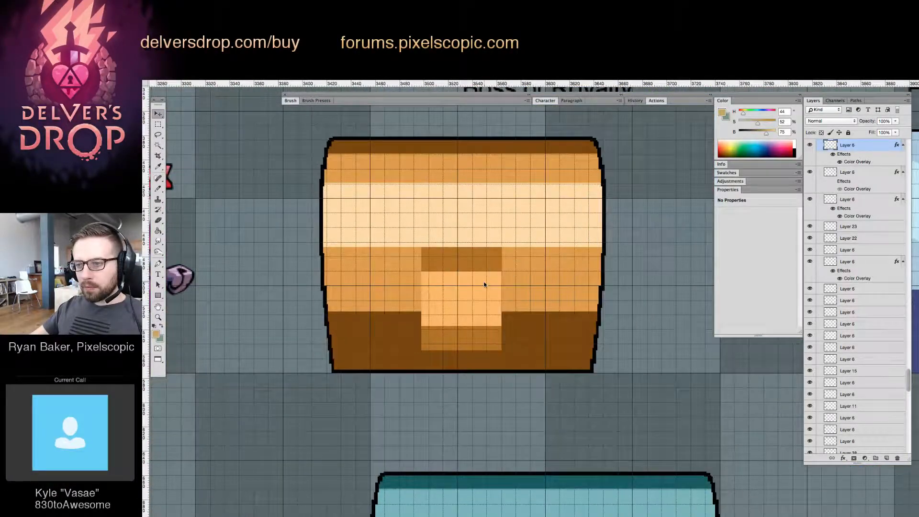
Nudge the whole Super Special Chest a few pixels left over its tile column
{"action": "key", "text": "Left"}
{"action": "key", "text": "Left"}
{"action": "key", "text": "Left"}
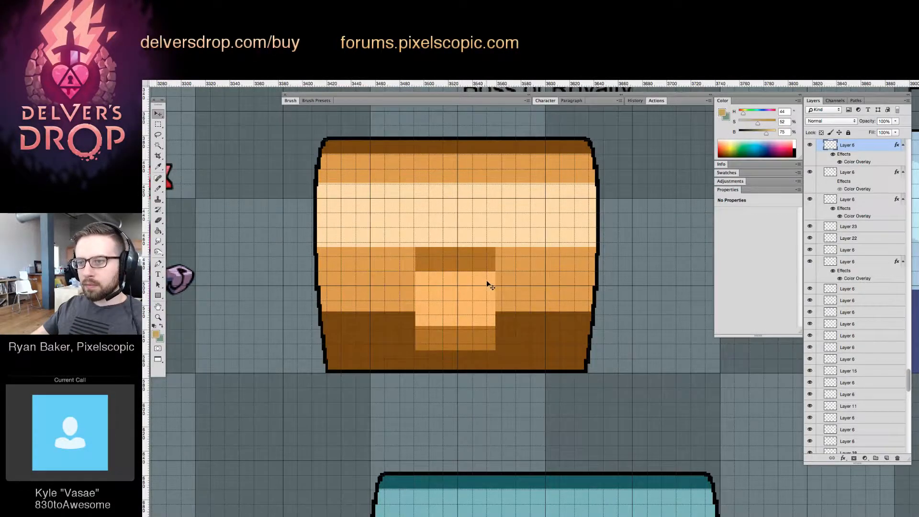
{"action": "left_click_drag", "start_coordinate": [488, 286], "coordinate": [511, 286]}
{"action": "key", "text": "Right"}
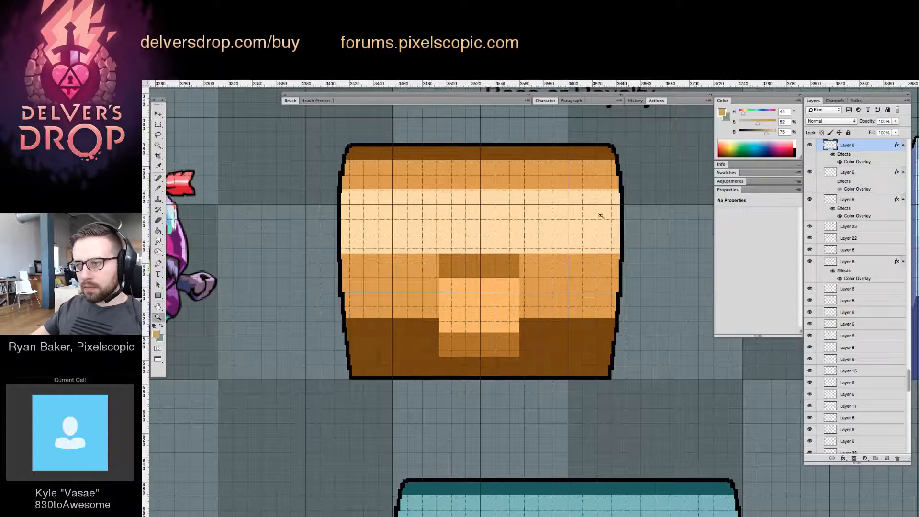
Select the right half of the Super Special Chest's lock plate and nudge it about two pixels right to widen the plate
{"action": "left_click_drag", "start_coordinate": [600, 215], "coordinate": [615, 242]}
{"action": "left_click_drag", "start_coordinate": [395, 238], "coordinate": [678, 290]}
{"action": "left_click_drag", "start_coordinate": [542, 323], "coordinate": [504, 326]}
{"action": "left_click_drag", "start_coordinate": [580, 343], "coordinate": [617, 340]}
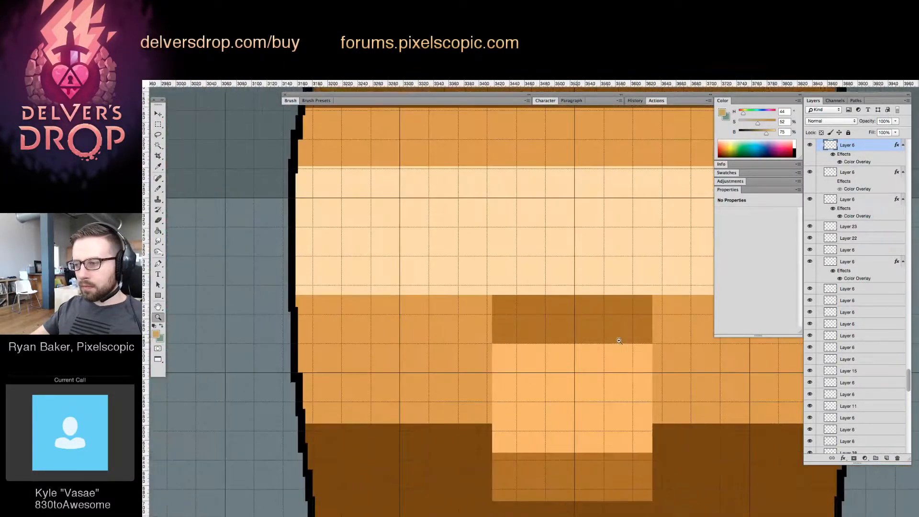
{"action": "left_click_drag", "start_coordinate": [636, 371], "coordinate": [580, 289]}
{"action": "key", "text": "m"}
{"action": "left_click_drag", "start_coordinate": [521, 163], "coordinate": [630, 486]}
{"action": "key", "text": "ctrl+Right"}
{"action": "key", "text": "ctrl+Right"}
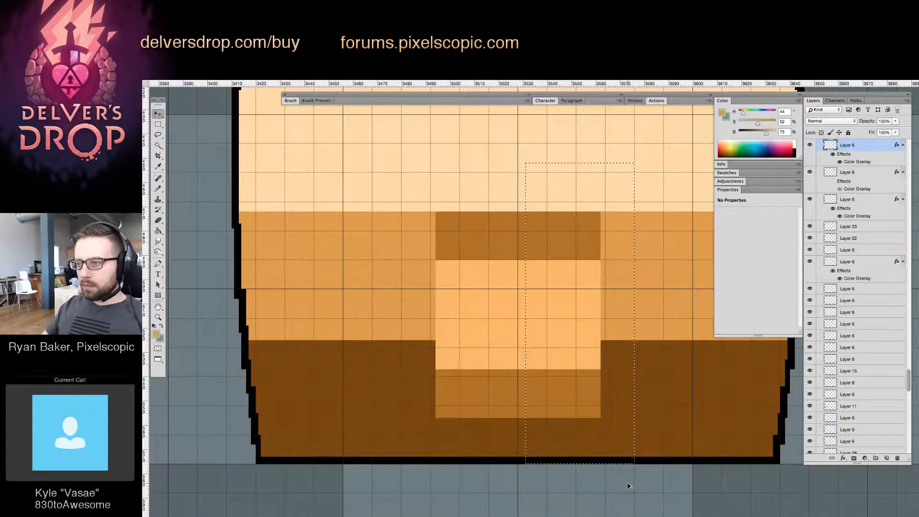
Select the upper part of the teal Small Chest - Key Locked and nudge it about three pixels down to shorten the chest
{"action": "key", "text": "z"}
{"action": "left_click_drag", "start_coordinate": [607, 322], "coordinate": [507, 380]}
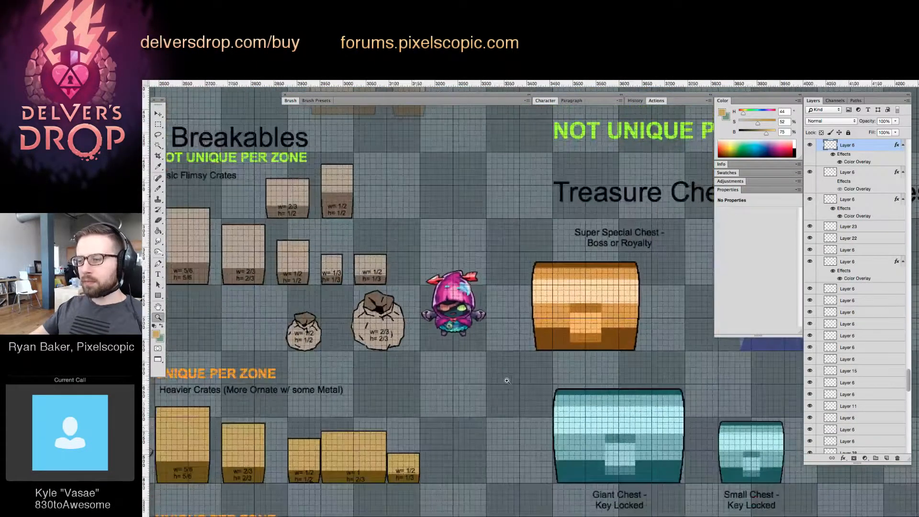
{"action": "left_click_drag", "start_coordinate": [618, 418], "coordinate": [494, 415]}
{"action": "left_click_drag", "start_coordinate": [525, 379], "coordinate": [457, 310]}
{"action": "key", "text": "v"}
{"action": "left_click_drag", "start_coordinate": [564, 369], "coordinate": [560, 390]}
{"action": "left_click", "coordinate": [544, 378]}
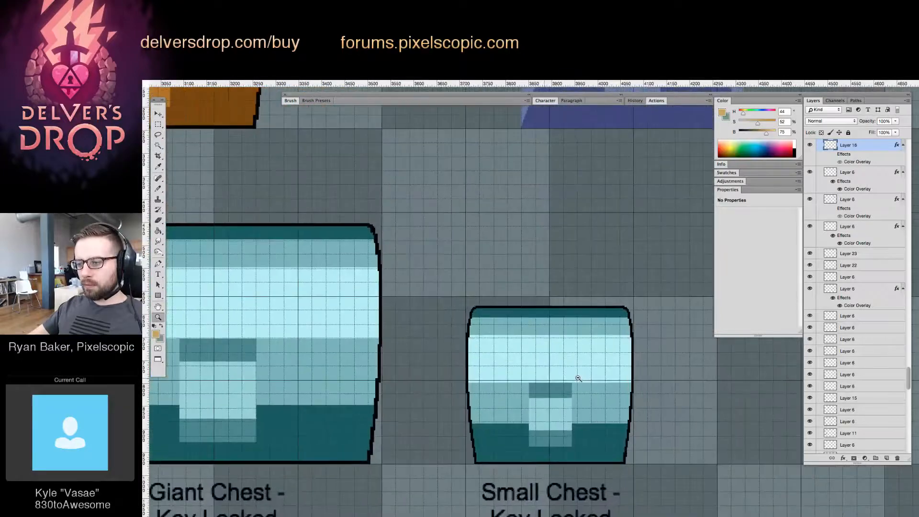
{"action": "left_click_drag", "start_coordinate": [586, 345], "coordinate": [665, 370]}
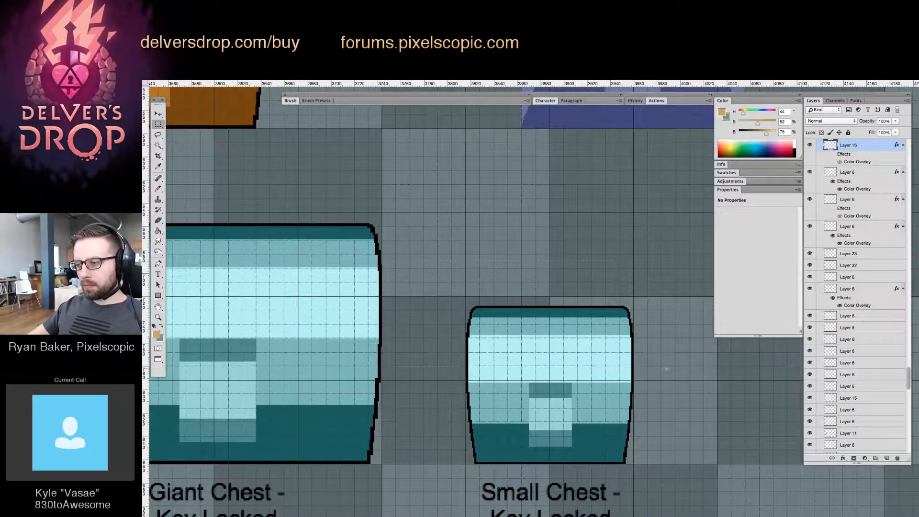
{"action": "key", "text": "Down"}
{"action": "key", "text": "Down"}
{"action": "key", "text": "Down"}
{"action": "key", "text": "Down"}
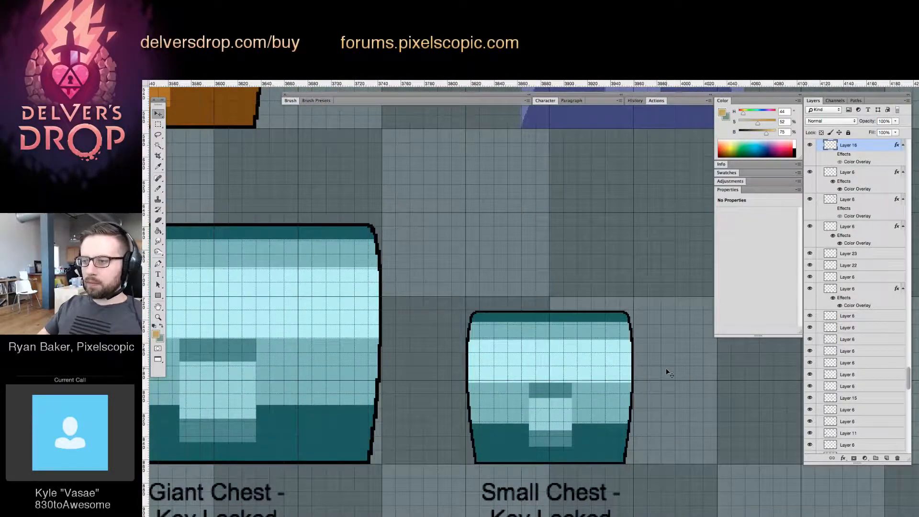
Select the upper part of the teal small chest's lock plate and nudge it about three pixels down
{"action": "left_click_drag", "start_coordinate": [527, 303], "coordinate": [500, 304]}
{"action": "left_click_drag", "start_coordinate": [439, 240], "coordinate": [481, 308]}
{"action": "left_click_drag", "start_coordinate": [604, 438], "coordinate": [631, 387]}
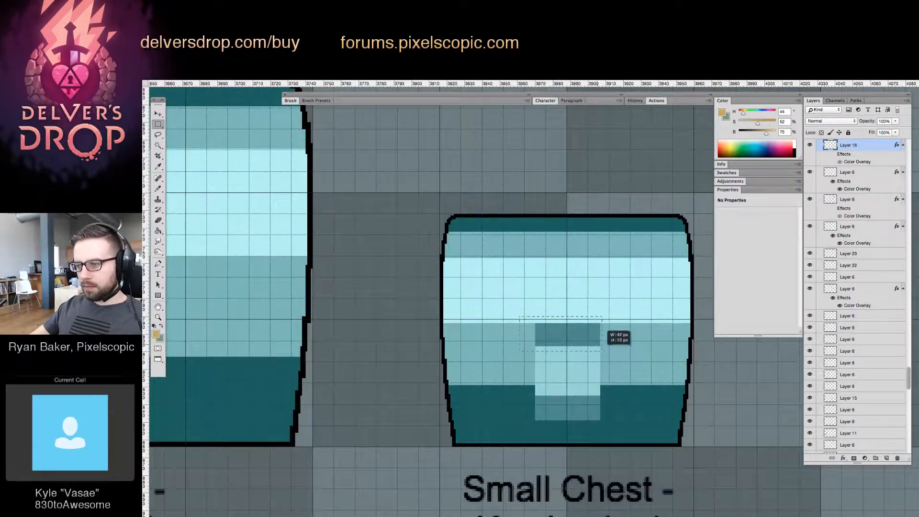
{"action": "key", "text": "Down"}
{"action": "key", "text": "Down"}
{"action": "key", "text": "Down"}
{"action": "key", "text": "Down"}
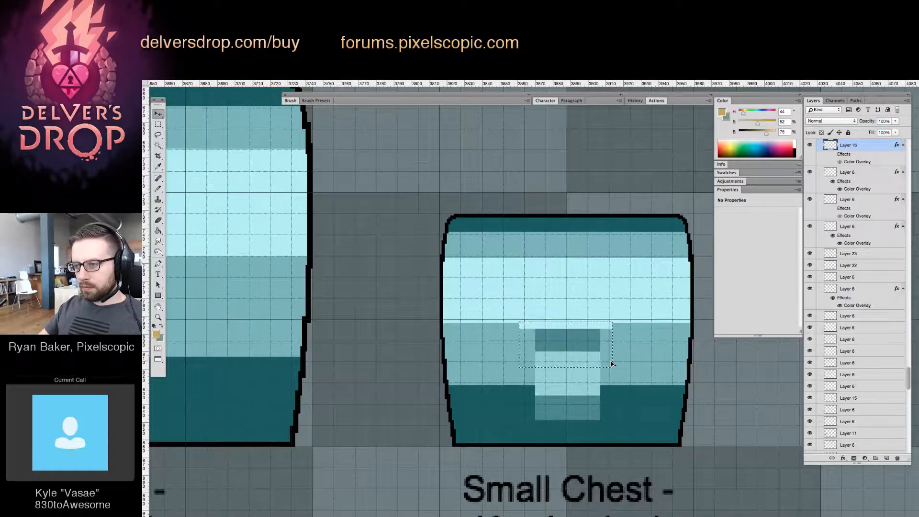
Sample the teal body colour of the small chest and fill the light strip left above its lock plate
{"action": "left_click_drag", "start_coordinate": [491, 359], "coordinate": [523, 351]}
{"action": "left_click", "coordinate": [625, 331], "text": "alt"}
{"action": "left_click", "coordinate": [609, 328]}
{"action": "left_click_drag", "start_coordinate": [564, 372], "coordinate": [495, 213]}
{"action": "left_click_drag", "start_coordinate": [520, 282], "coordinate": [498, 215]}
{"action": "left_click_drag", "start_coordinate": [492, 259], "coordinate": [482, 268]}
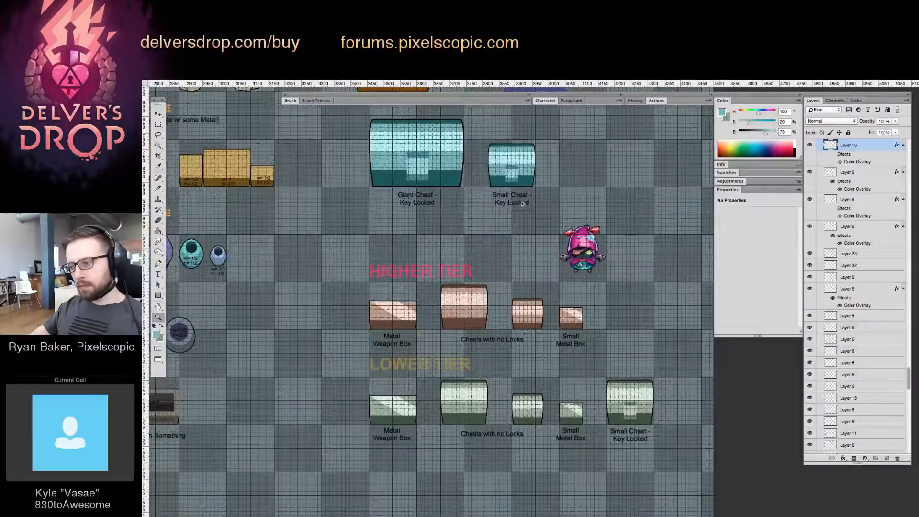
Duplicate the teal small chest beside the green Lower Tier locked chest and recolour its lid bands with the sampled greens
{"action": "left_click_drag", "start_coordinate": [520, 171], "coordinate": [587, 322]}
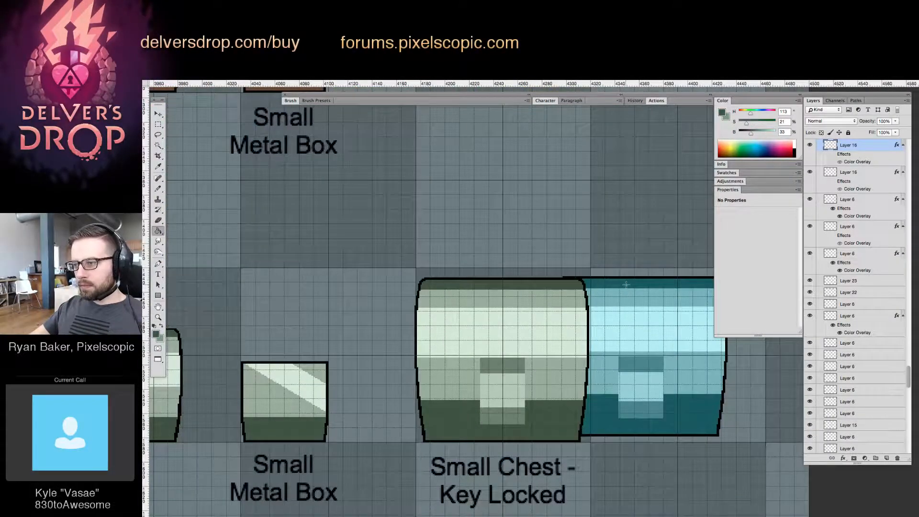
{"action": "left_click", "coordinate": [572, 298], "text": "alt"}
{"action": "left_click", "coordinate": [601, 299]}
{"action": "left_click", "coordinate": [578, 324], "text": "alt"}
{"action": "left_click", "coordinate": [602, 327]}
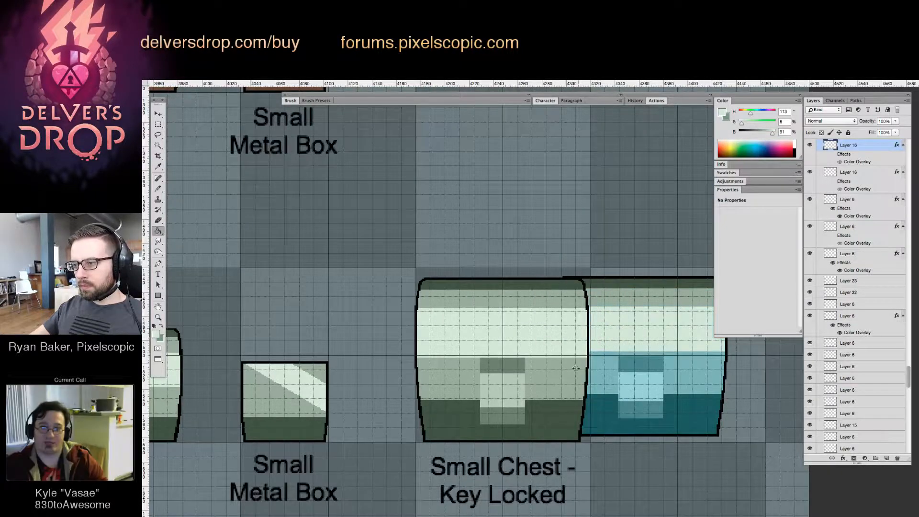
Recolour the copied chest's body, lock plate and base with the sampled greens and place it over the old locked chest
{"action": "left_click", "coordinate": [575, 371], "text": "alt"}
{"action": "left_click", "coordinate": [519, 365], "text": "alt"}
{"action": "left_click", "coordinate": [635, 366]}
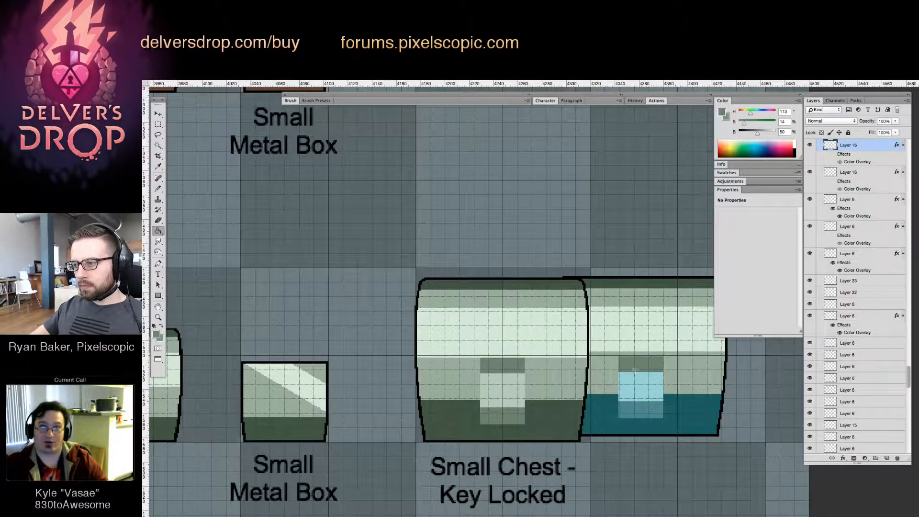
{"action": "left_click", "coordinate": [571, 411], "text": "alt"}
{"action": "left_click", "coordinate": [608, 411]}
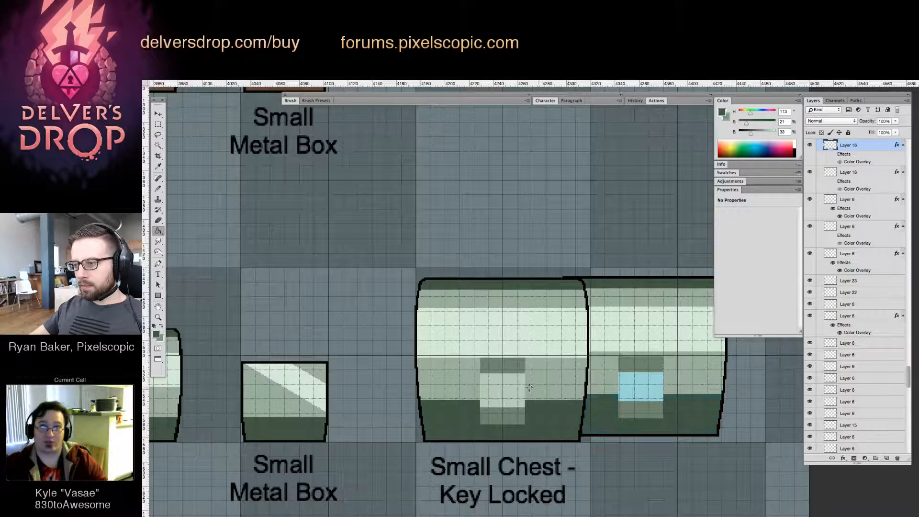
{"action": "left_click", "coordinate": [518, 388], "text": "alt"}
{"action": "left_click_drag", "start_coordinate": [642, 366], "coordinate": [525, 376]}
{"action": "key", "text": "z"}
{"action": "left_click_drag", "start_coordinate": [406, 189], "coordinate": [324, 230]}
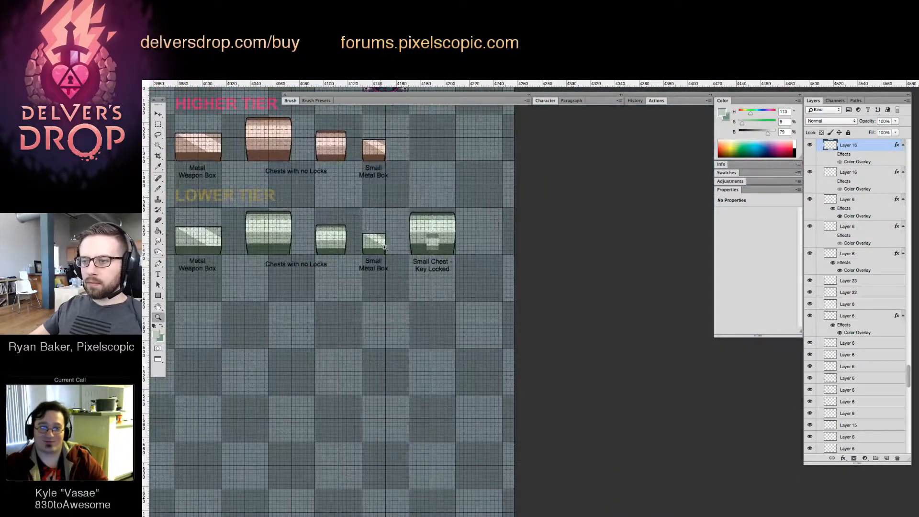
Try moving the hooded character toward the Super Special Chest for a size comparison and undo each move
{"action": "left_click_drag", "start_coordinate": [384, 247], "coordinate": [357, 250]}
{"action": "left_click_drag", "start_coordinate": [360, 312], "coordinate": [467, 420]}
{"action": "left_click_drag", "start_coordinate": [436, 209], "coordinate": [453, 301]}
{"action": "key", "text": "v"}
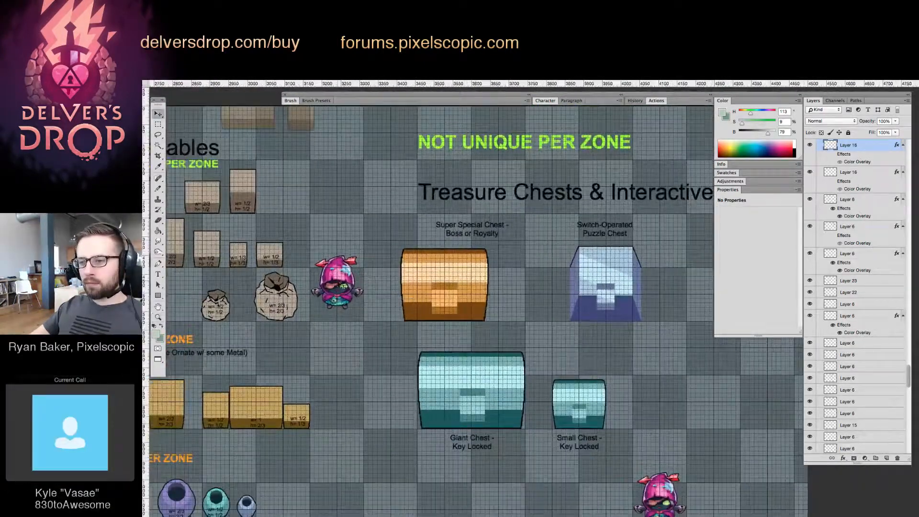
{"action": "left_click_drag", "start_coordinate": [340, 285], "coordinate": [395, 306]}
{"action": "key", "text": "super+z"}
{"action": "left_click_drag", "start_coordinate": [455, 265], "coordinate": [483, 268]}
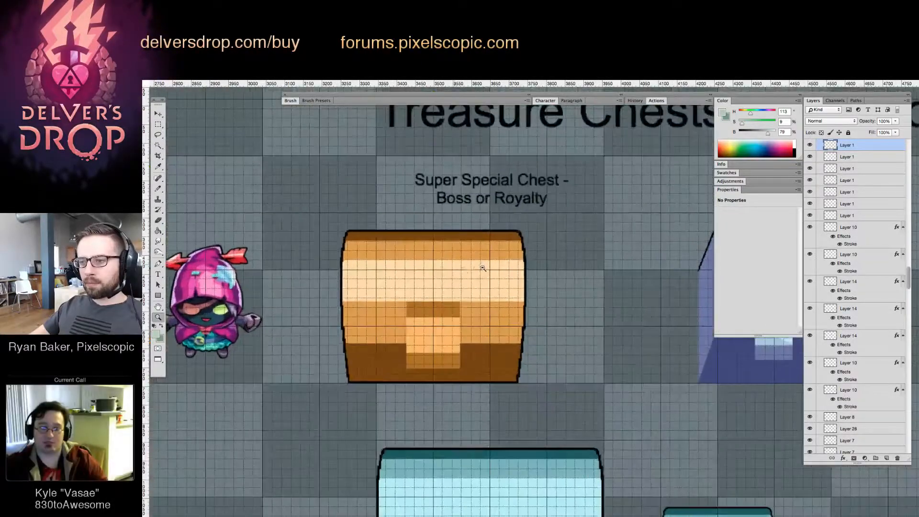
{"action": "left_click", "coordinate": [442, 274]}
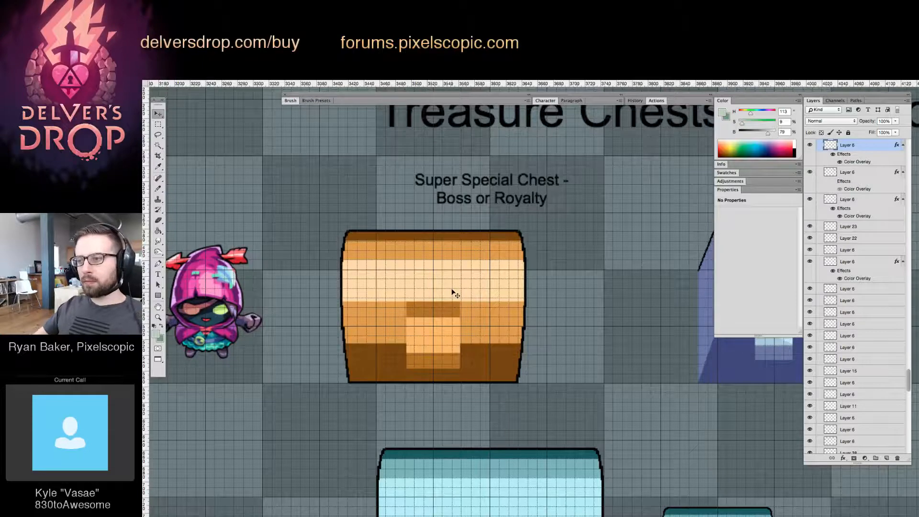
{"action": "left_click_drag", "start_coordinate": [198, 277], "coordinate": [415, 238]}
{"action": "key", "text": "super+z"}
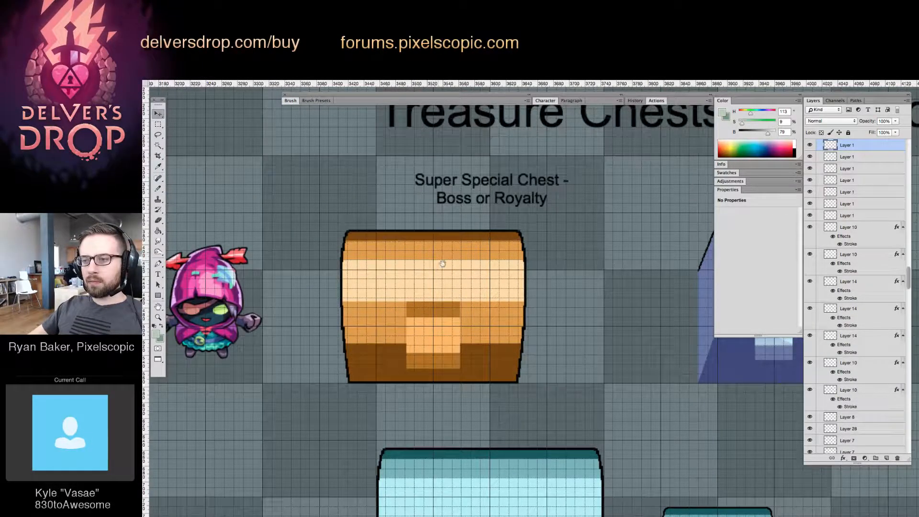
Select the upper part of the Super Special Chest and nudge it about three pixels up to make the chest taller
{"action": "left_click", "coordinate": [410, 269]}
{"action": "left_click_drag", "start_coordinate": [281, 185], "coordinate": [639, 292]}
{"action": "key", "text": "v"}
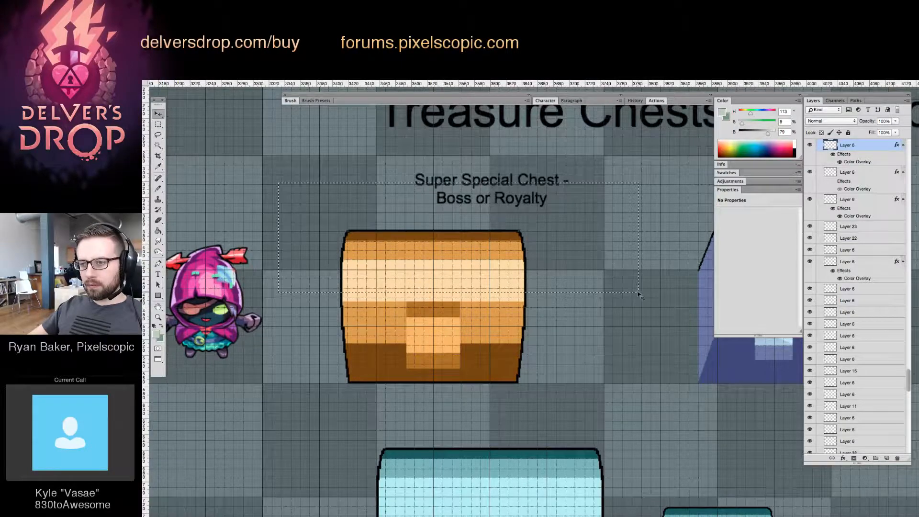
{"action": "key", "text": "Up"}
{"action": "key", "text": "Up"}
{"action": "key", "text": "Up"}
Move the Super Special Chest right so its left edge lines up with the tile column's left edge
{"action": "mouse_move", "coordinate": [560, 313]}
{"action": "left_mouse_down"}
{"action": "mouse_move", "coordinate": [471, 316]}
{"action": "mouse_move", "coordinate": [545, 315]}
{"action": "left_mouse_up"}
{"action": "left_click_drag", "start_coordinate": [492, 299], "coordinate": [546, 298]}
{"action": "key", "text": "Left"}
{"action": "key", "text": "Left"}
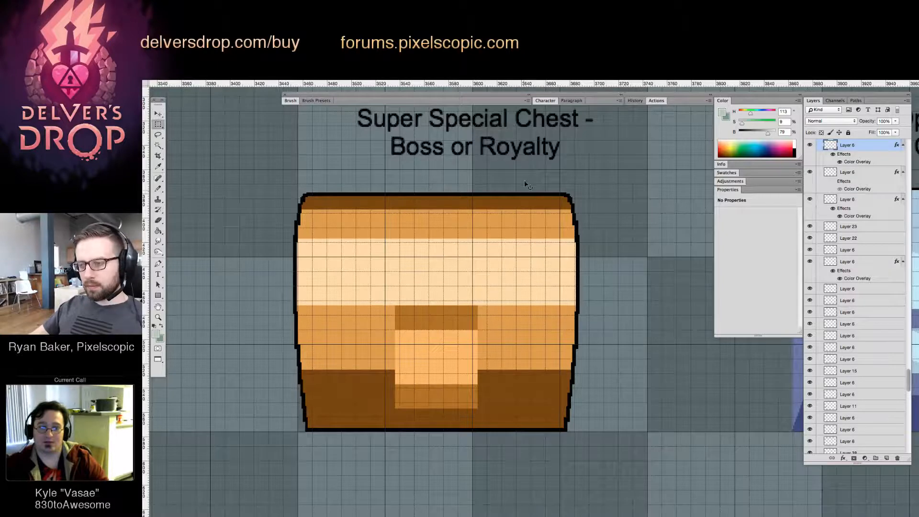
Select the right end of the Super Special Chest and move it 11 px outward to widen the body
{"action": "left_click_drag", "start_coordinate": [524, 176], "coordinate": [605, 443]}
{"action": "key", "text": "v"}
{"action": "left_click_drag", "start_coordinate": [531, 326], "coordinate": [547, 328]}
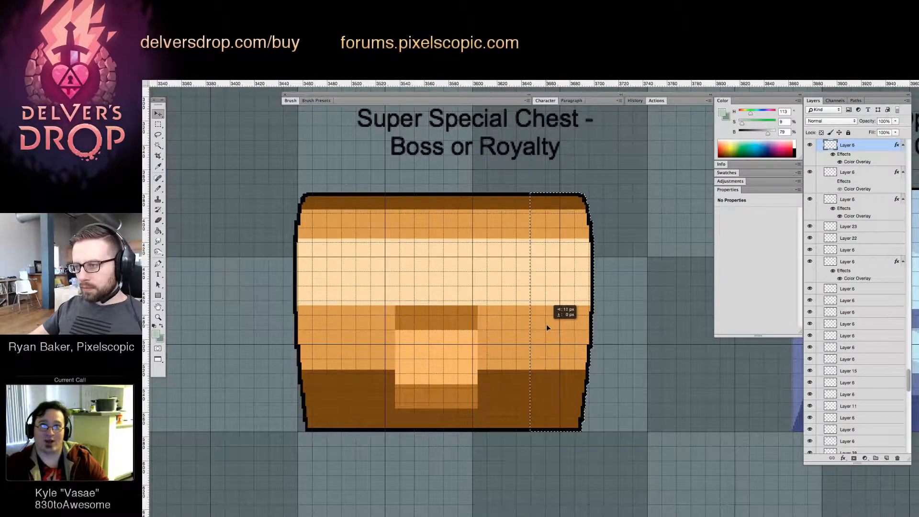
{"action": "left_click_drag", "start_coordinate": [609, 229], "coordinate": [639, 239]}
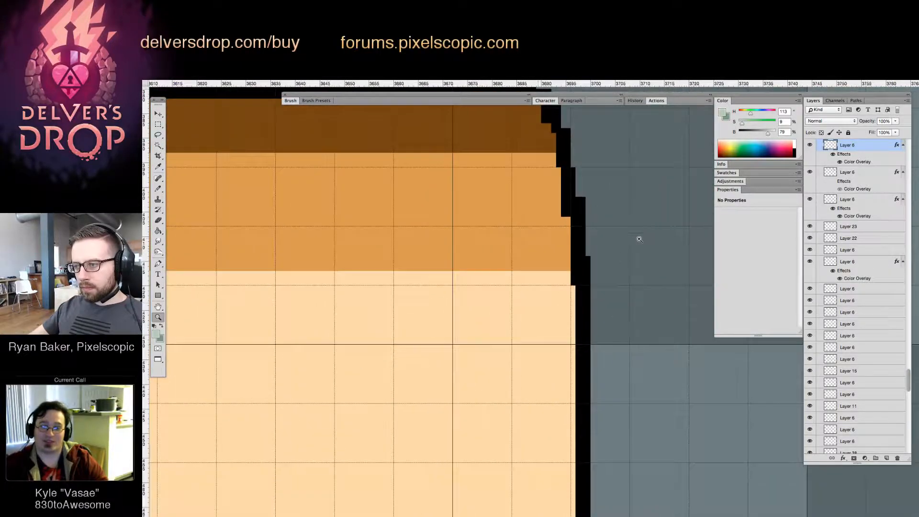
{"action": "left_click_drag", "start_coordinate": [542, 302], "coordinate": [498, 307]}
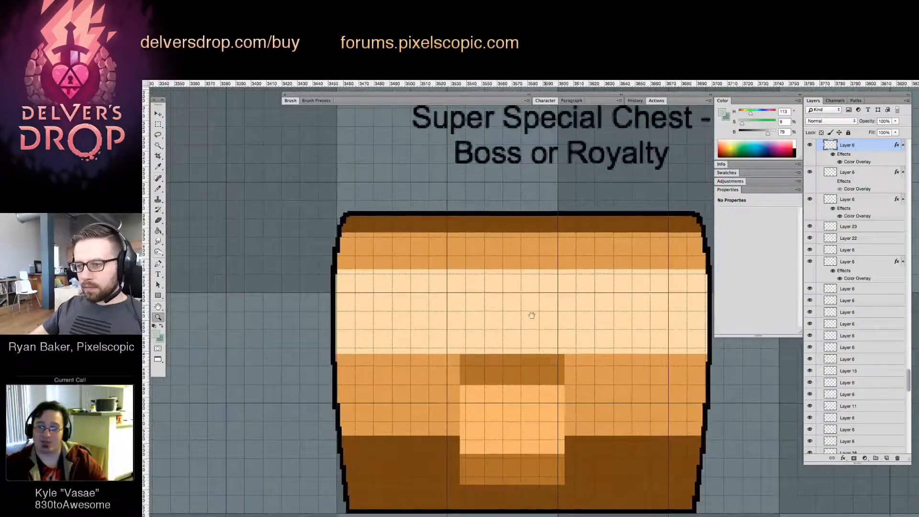
Move the widened Super Special Chest left so it sits centred over the tile column
{"action": "scroll", "coordinate": [529, 314], "scroll_direction": "down", "scroll_amount": 3}
{"action": "key", "text": "v"}
{"action": "left_click_drag", "start_coordinate": [572, 324], "coordinate": [533, 328]}
{"action": "key", "text": "z"}
{"action": "left_click", "coordinate": [497, 335]}
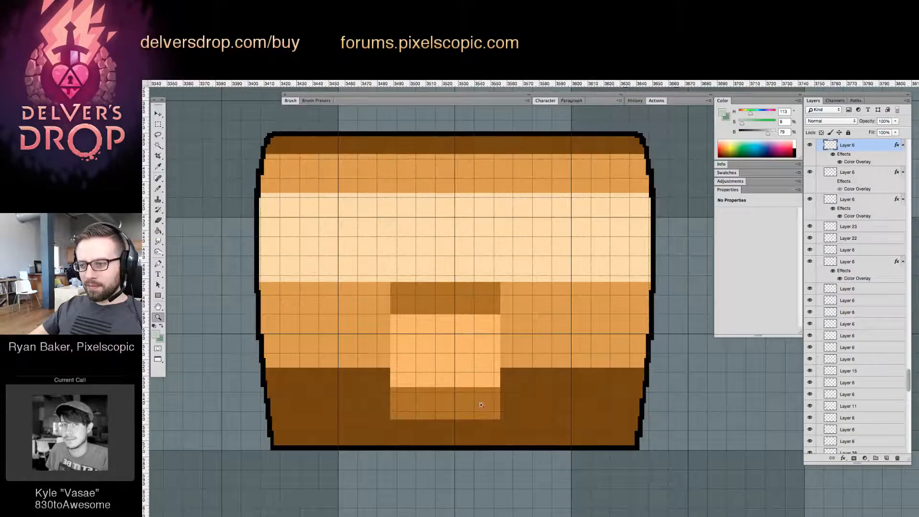
Select the right half of the Super Special Chest's lock plate and shift it about eight pixels right
{"action": "key", "text": "z"}
{"action": "left_click_drag", "start_coordinate": [438, 412], "coordinate": [474, 384]}
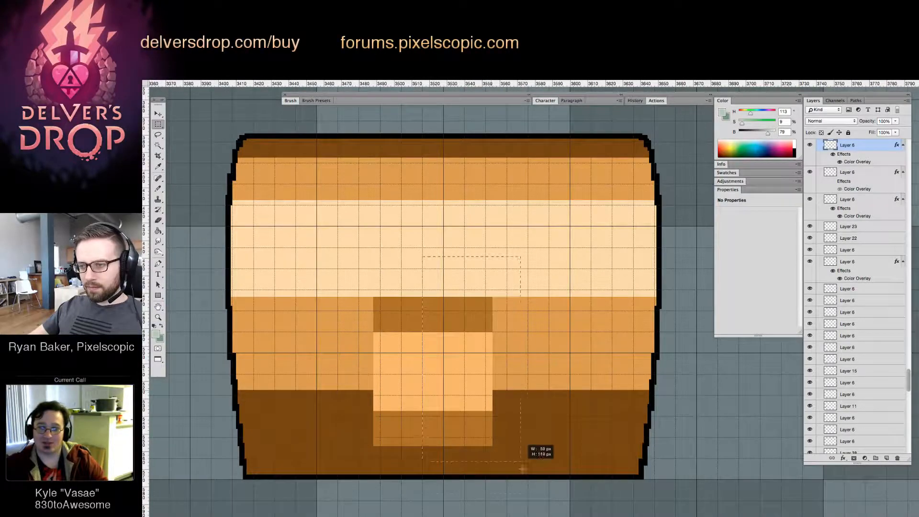
{"action": "left_click_drag", "start_coordinate": [522, 469], "coordinate": [527, 492]}
{"action": "key", "text": "super+d"}
{"action": "key", "text": "shift+Right"}
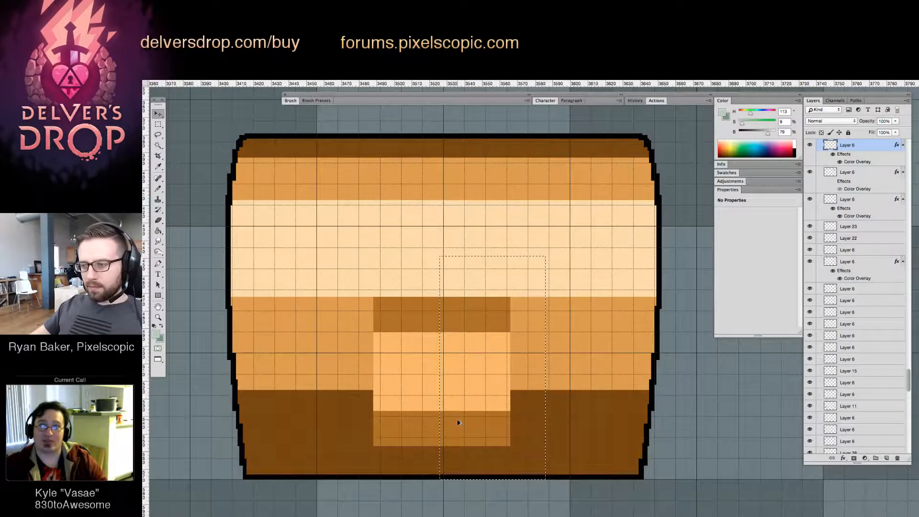
{"action": "key", "text": "Left"}
{"action": "key", "text": "Left"}
Select the left edge of the lock plate and nudge it about four pixels right to centre the plate on the chest
{"action": "mouse_move", "coordinate": [355, 267]}
{"action": "left_mouse_down"}
{"action": "mouse_move", "coordinate": [402, 370]}
{"action": "mouse_move", "coordinate": [413, 506]}
{"action": "left_mouse_up"}
{"action": "key", "text": "super+Right"}
{"action": "key", "text": "super+Right"}
{"action": "key", "text": "Right"}
{"action": "key", "text": "Right"}
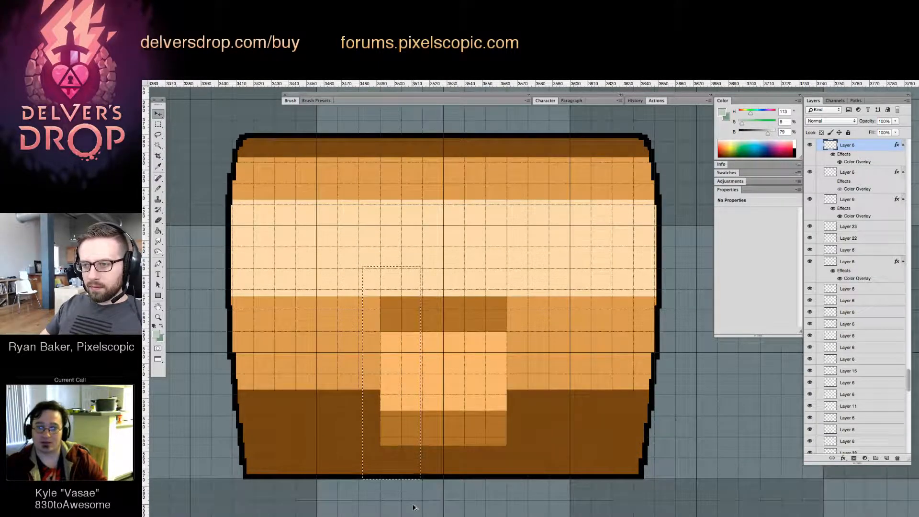
Nudge the lower part of the Super Special Chest's lock plate about three pixels up to shorten the plate
{"action": "key", "text": "z"}
{"action": "left_click_drag", "start_coordinate": [484, 425], "coordinate": [529, 409]}
{"action": "key", "text": "v"}
{"action": "key", "text": "v"}
{"action": "key", "text": "Up"}
{"action": "key", "text": "Up"}
{"action": "key", "text": "Up"}
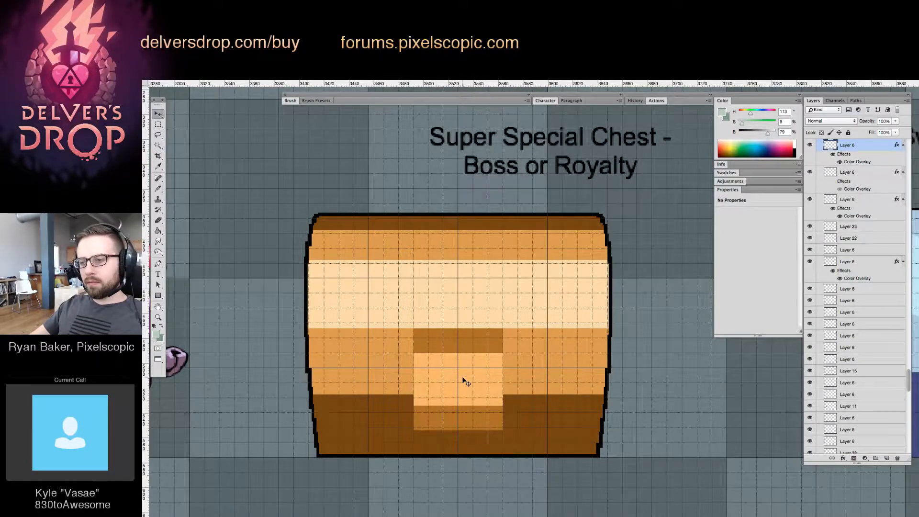
Select the left half of the lock plate and nudge it about three pixels inward to narrow it
{"action": "key", "text": "z"}
{"action": "left_click_drag", "start_coordinate": [470, 376], "coordinate": [452, 386]}
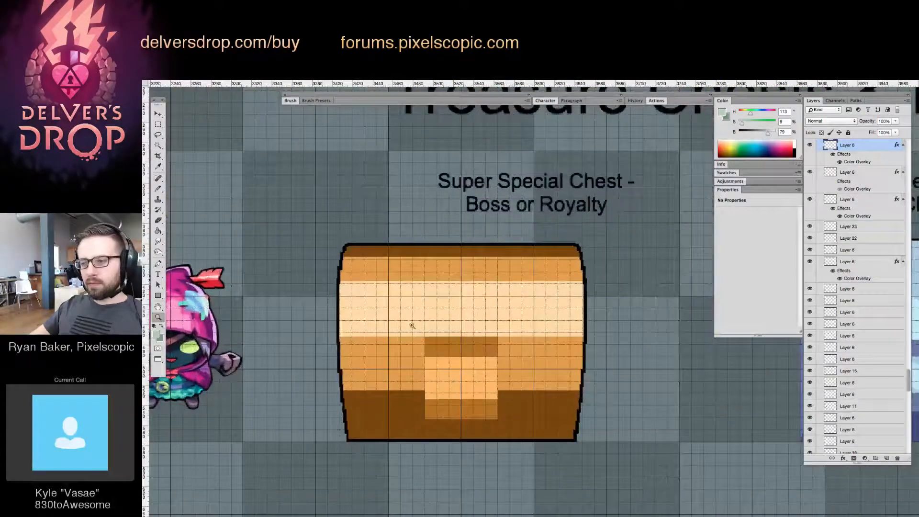
{"action": "key", "text": "m"}
{"action": "left_click_drag", "start_coordinate": [398, 288], "coordinate": [453, 473]}
{"action": "key", "text": "Right"}
{"action": "key", "text": "Right"}
{"action": "key", "text": "Right"}
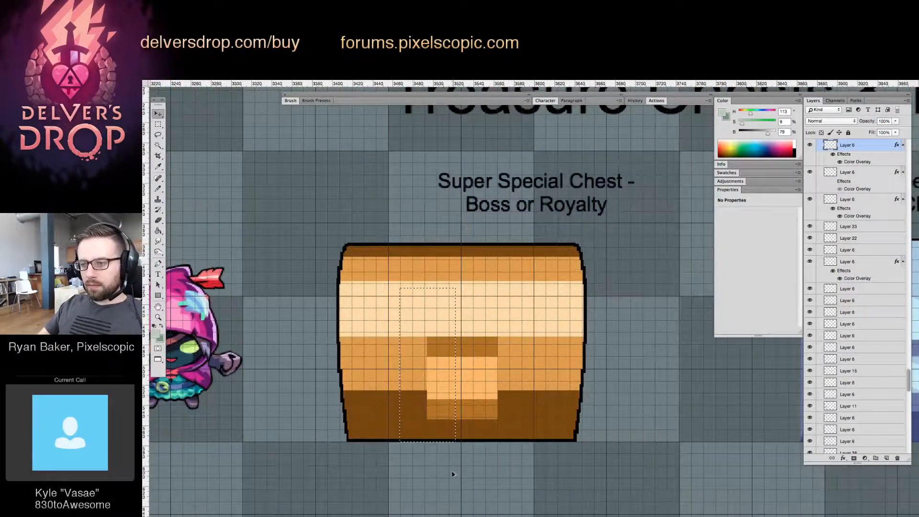
Nudge the right half of the lock plate about three pixels inward to match and clear the selection
{"action": "left_click_drag", "start_coordinate": [510, 335], "coordinate": [470, 469]}
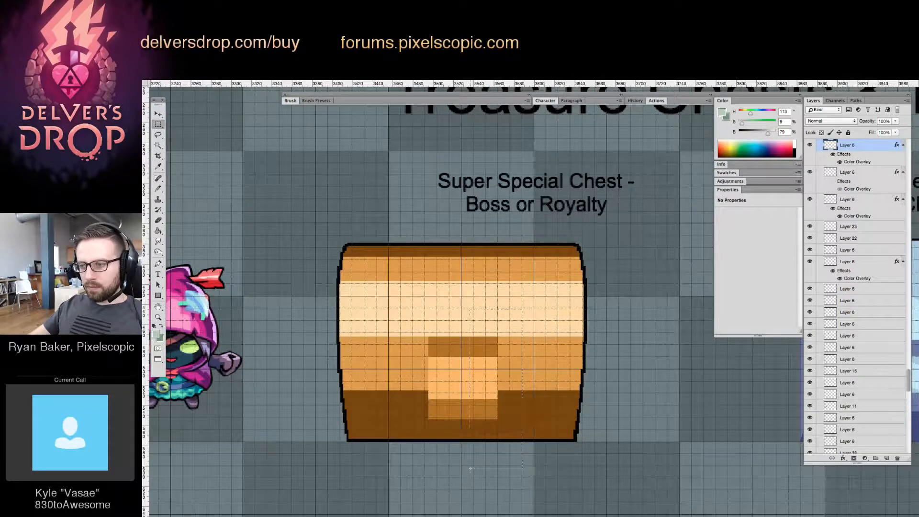
{"action": "key", "text": "Left"}
{"action": "key", "text": "Left"}
{"action": "key", "text": "Left"}
{"action": "key", "text": "ctrl+d"}
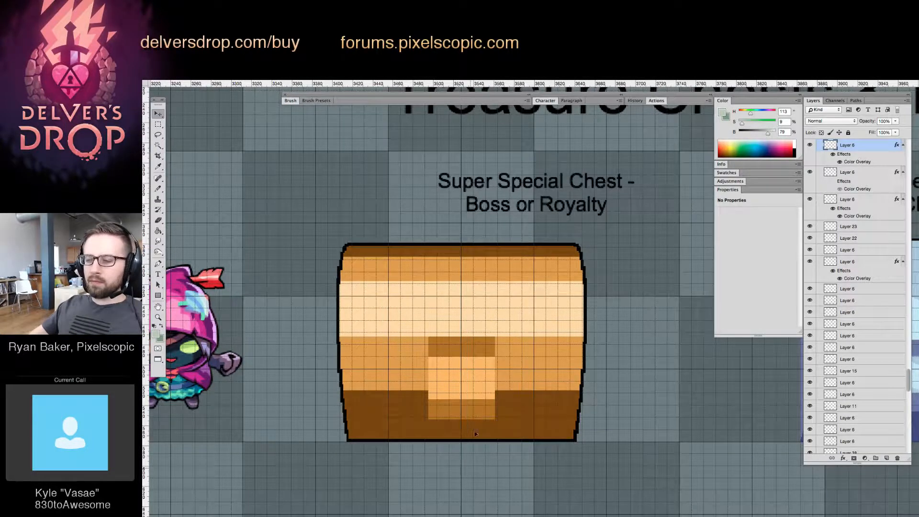
Select the area around the top of the Super Special Chest's lock plate and nudge it about three pixels down
{"action": "left_click_drag", "start_coordinate": [423, 330], "coordinate": [515, 375]}
{"action": "key", "text": "w"}
{"action": "key", "text": "z"}
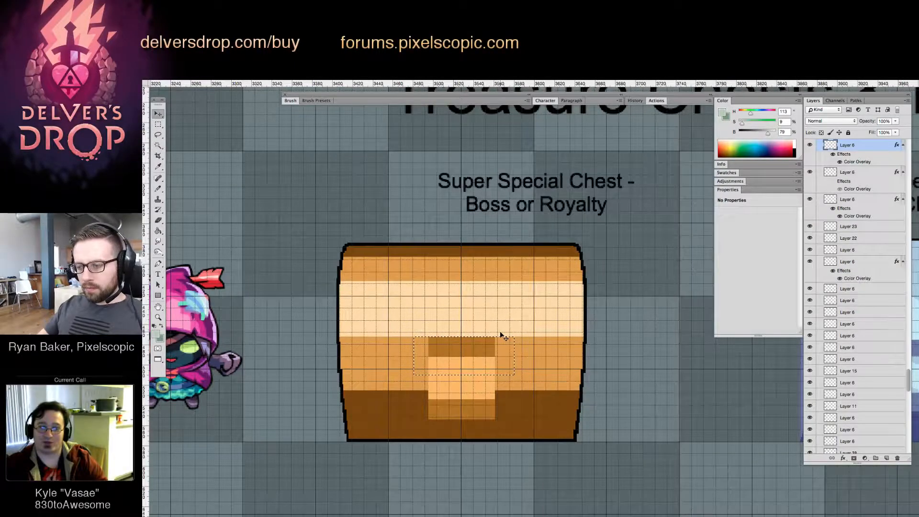
{"action": "left_click", "coordinate": [500, 330]}
{"action": "key", "text": "m"}
{"action": "left_click_drag", "start_coordinate": [361, 307], "coordinate": [525, 397]}
{"action": "key", "text": "ctrl+Down"}
{"action": "key", "text": "ctrl+Down"}
{"action": "key", "text": "ctrl+Down"}
{"action": "key", "text": "ctrl+Down"}
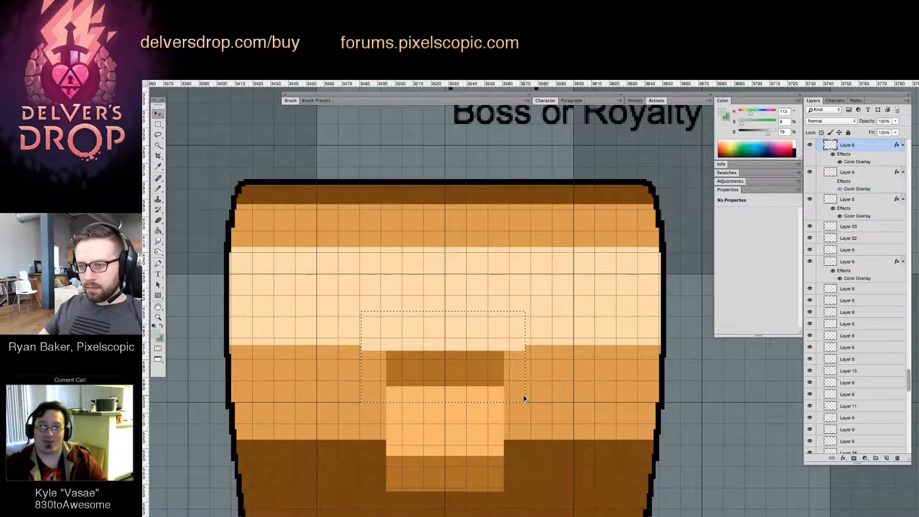
Fill the pale strip left above the Super Special Chest's lock plate with the chest's mid orange and clear the selection
{"action": "key", "text": "m"}
{"action": "left_click_drag", "start_coordinate": [566, 387], "coordinate": [350, 346]}
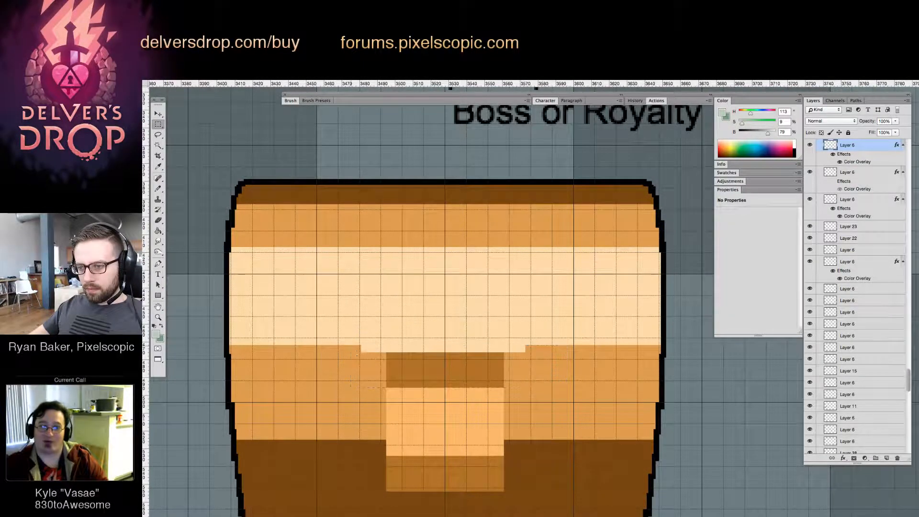
{"action": "key", "text": "g"}
{"action": "left_click", "coordinate": [362, 353], "text": "alt"}
{"action": "left_click", "coordinate": [382, 350]}
{"action": "key", "text": "ctrl+d"}
Delete the old teal Giant Chest and place a copy of the Super Special Chest above the Giant Chest caption
{"action": "left_click", "coordinate": [498, 407], "text": "alt"}
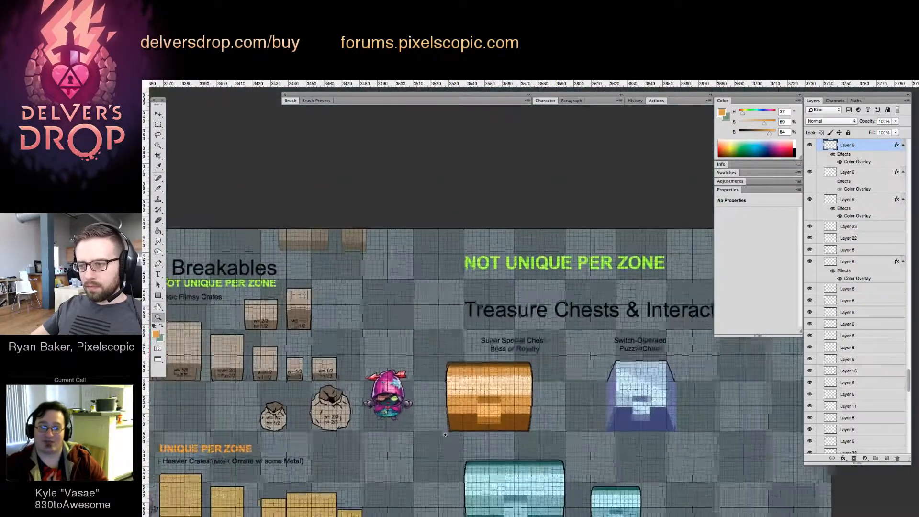
{"action": "left_click_drag", "start_coordinate": [523, 459], "coordinate": [434, 329]}
{"action": "left_click", "coordinate": [412, 310]}
{"action": "key", "text": "v"}
{"action": "key", "text": "Delete"}
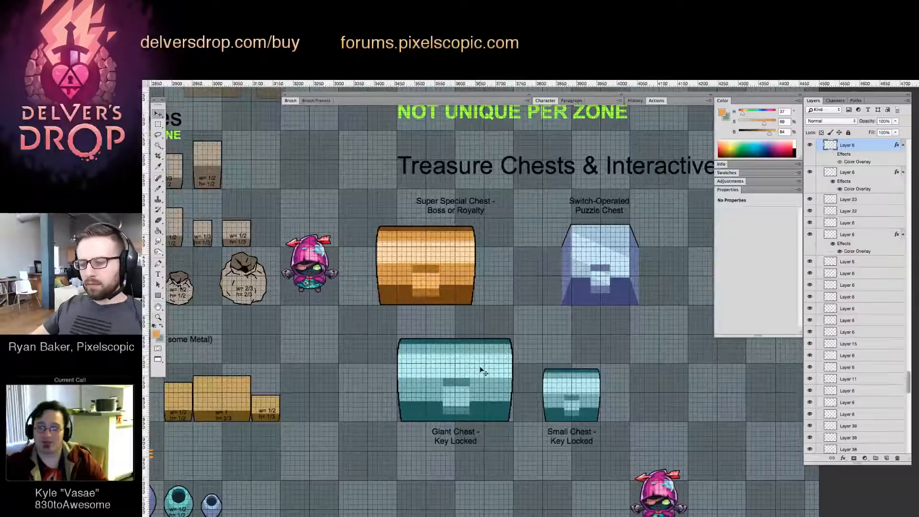
{"action": "key", "text": "Delete"}
{"action": "left_click_drag", "start_coordinate": [435, 271], "coordinate": [466, 386]}
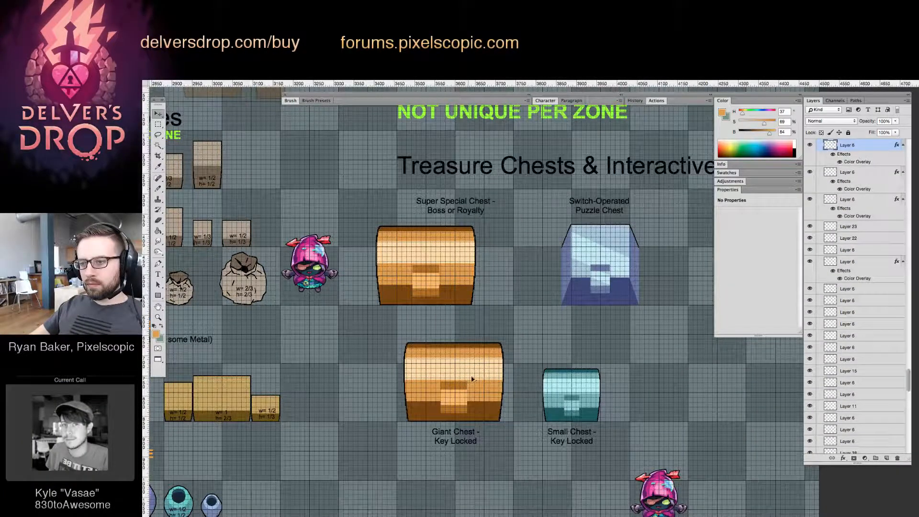
Nudge the copied Giant Chest about three pixels right to centre it on the grid above its caption
{"action": "key", "text": "z"}
{"action": "left_click", "coordinate": [451, 386]}
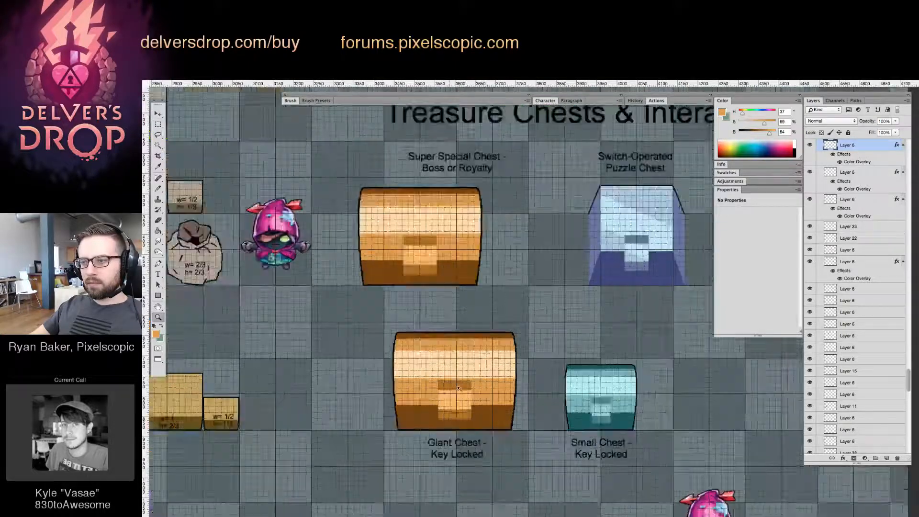
{"action": "left_click_drag", "start_coordinate": [489, 429], "coordinate": [486, 415]}
{"action": "key", "text": "v"}
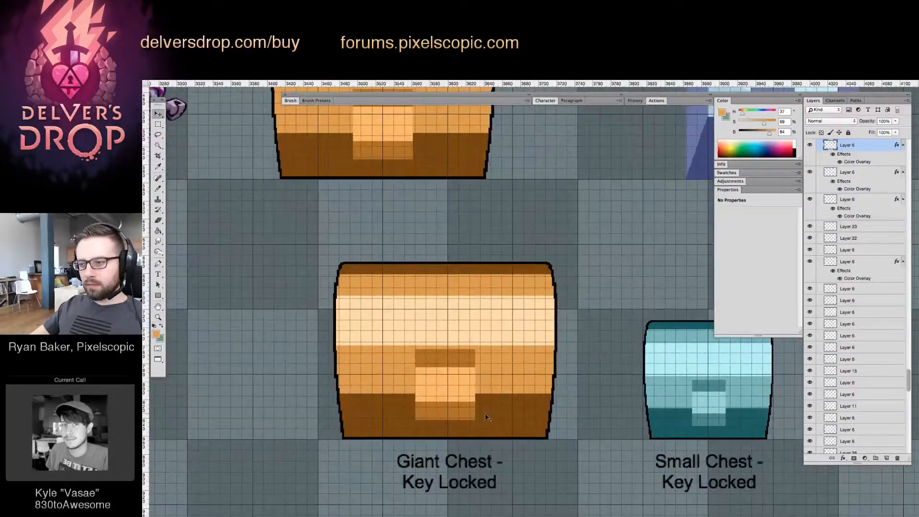
{"action": "key", "text": "Right"}
{"action": "key", "text": "Right"}
{"action": "key", "text": "Right"}
{"action": "key", "text": "Right"}
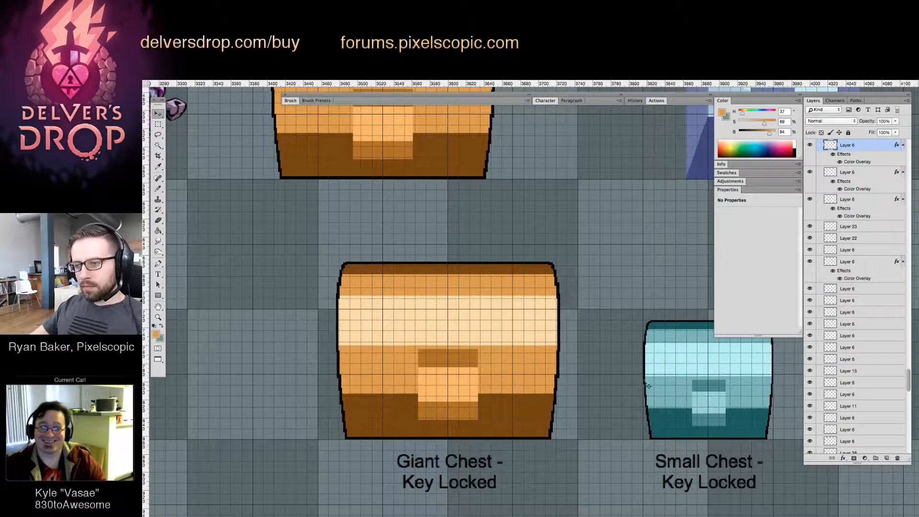
Try to recolour the Giant Chest by filling it with teal sampled from the Small Chest
{"action": "key", "text": "g"}
{"action": "left_click", "coordinate": [663, 326], "text": "alt"}
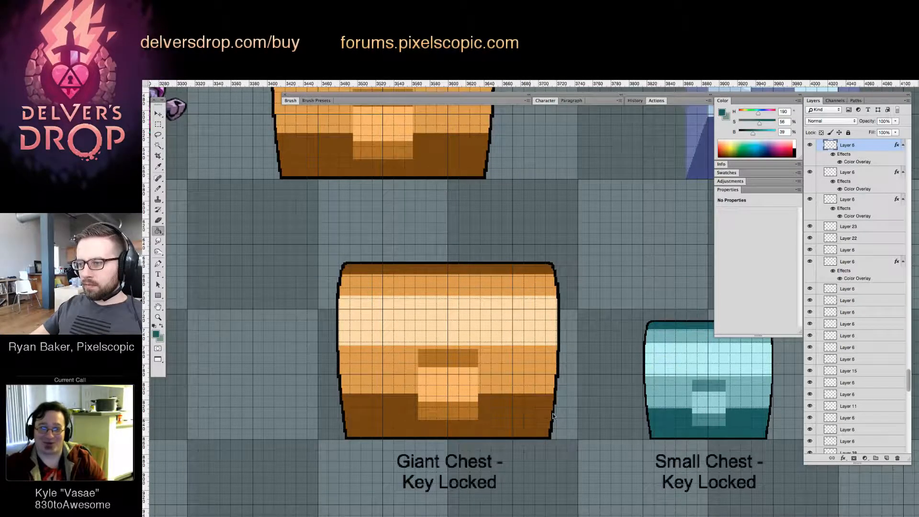
{"action": "left_click", "coordinate": [705, 419], "text": "alt"}
{"action": "key", "text": "v"}
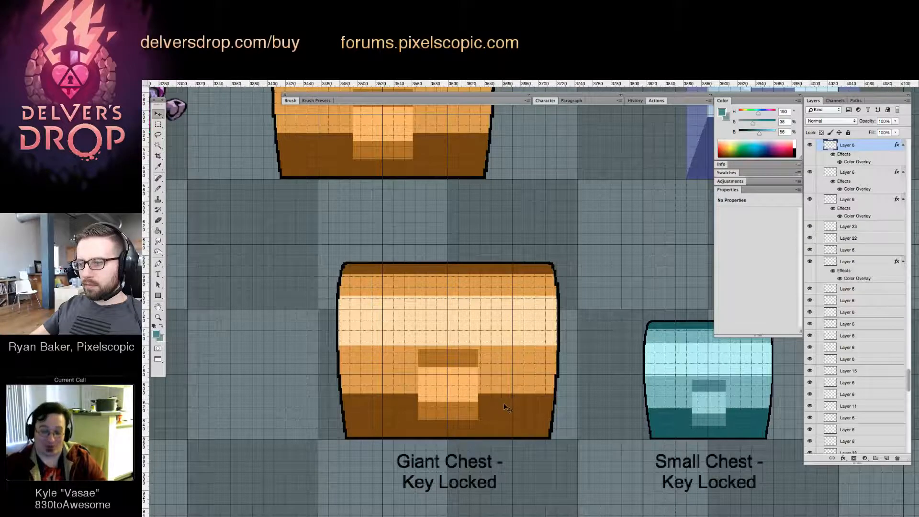
{"action": "key", "text": "g"}
{"action": "left_click", "coordinate": [524, 361]}
{"action": "key", "text": "ctrl+z"}
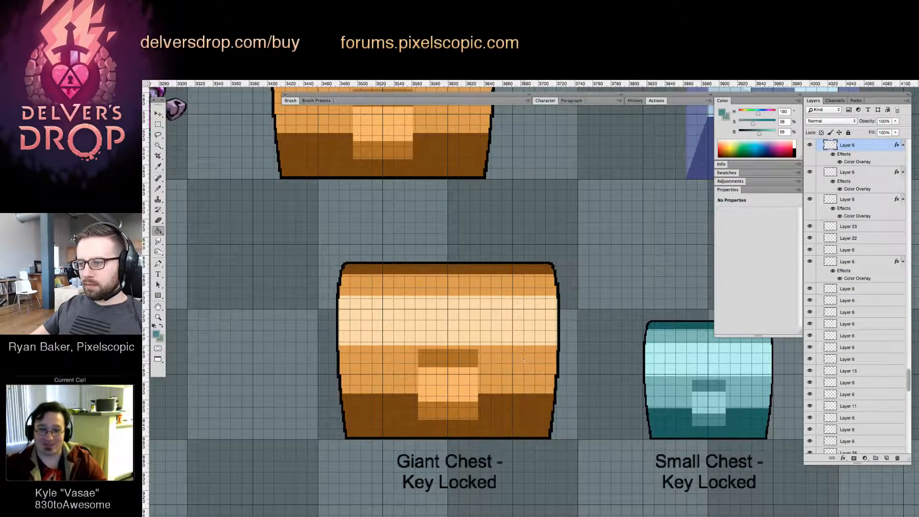
Hide the Giant Chest's colour overlay effects and fill the leftover orange strip above its lock plate with the chest's mid teal
{"action": "key", "text": "v"}
{"action": "left_click", "coordinate": [834, 154]}
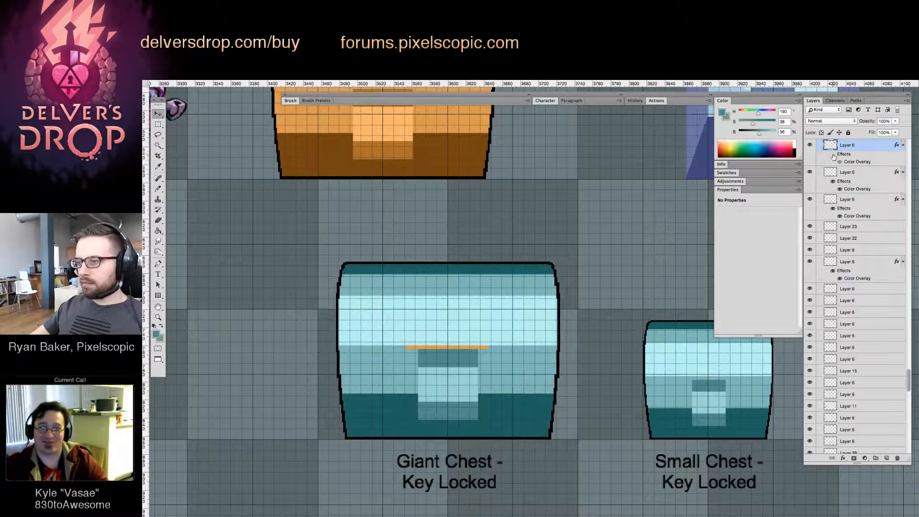
{"action": "key", "text": "g"}
{"action": "left_click", "coordinate": [485, 348], "text": "alt"}
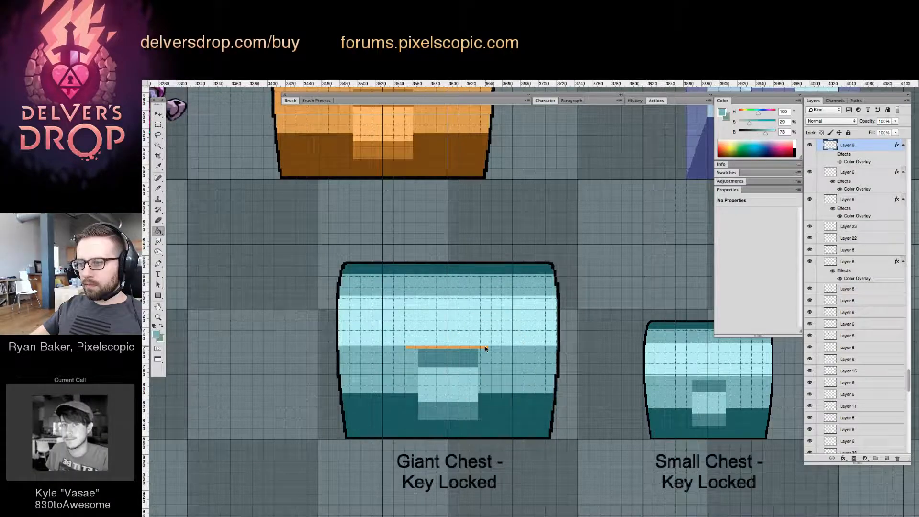
{"action": "left_click_drag", "start_coordinate": [494, 357], "coordinate": [490, 395]}
{"action": "key", "text": "v"}
Try placing the Switch-Operated Puzzle Chest over the Super Special Chest to compare their sizes, and undo the move
{"action": "key", "text": "z"}
{"action": "mouse_move", "coordinate": [581, 321]}
{"action": "left_mouse_down"}
{"action": "mouse_move", "coordinate": [550, 342]}
{"action": "mouse_move", "coordinate": [501, 305]}
{"action": "left_mouse_up"}
{"action": "left_click_drag", "start_coordinate": [610, 246], "coordinate": [648, 254]}
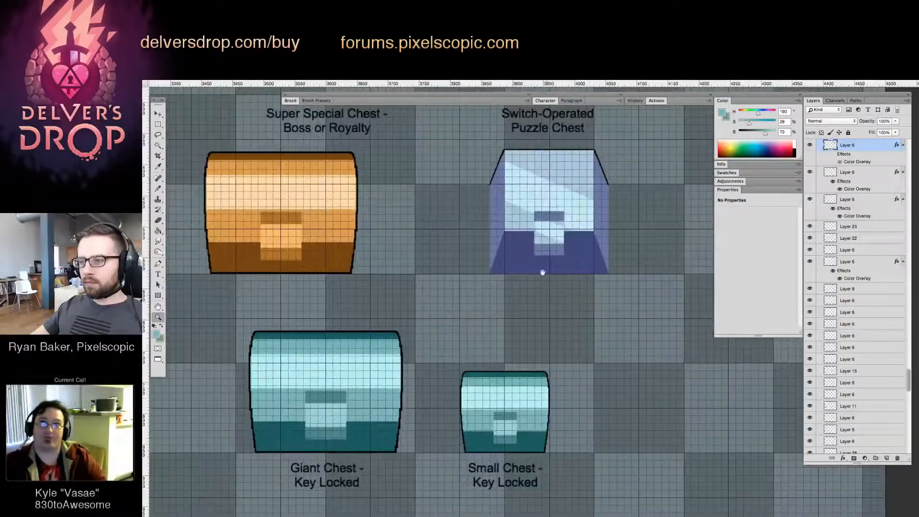
{"action": "left_click_drag", "start_coordinate": [543, 268], "coordinate": [345, 299]}
{"action": "key", "text": "v"}
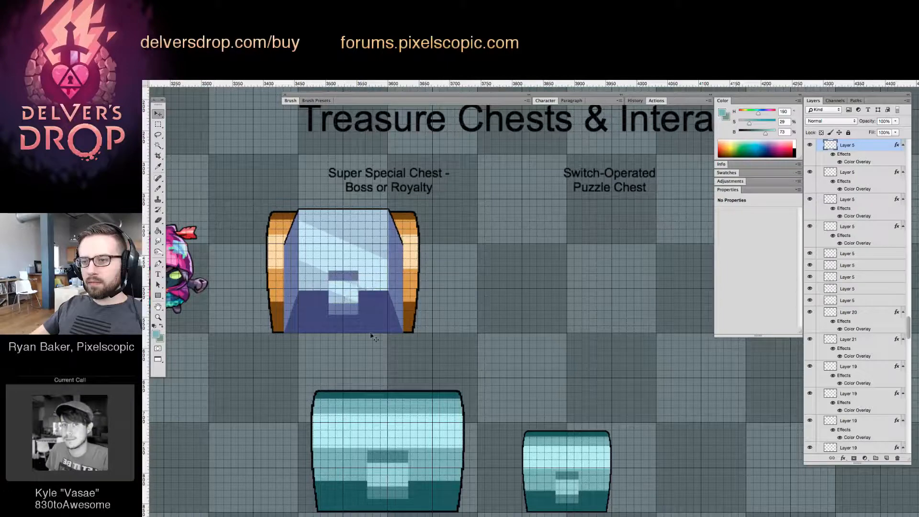
{"action": "key", "text": "z"}
{"action": "left_click_drag", "start_coordinate": [447, 316], "coordinate": [388, 293]}
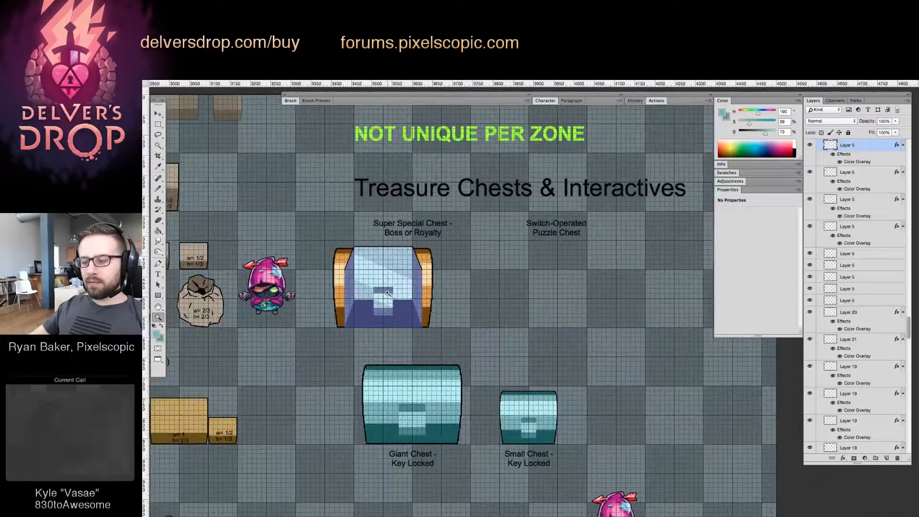
{"action": "key", "text": "ctrl+z"}
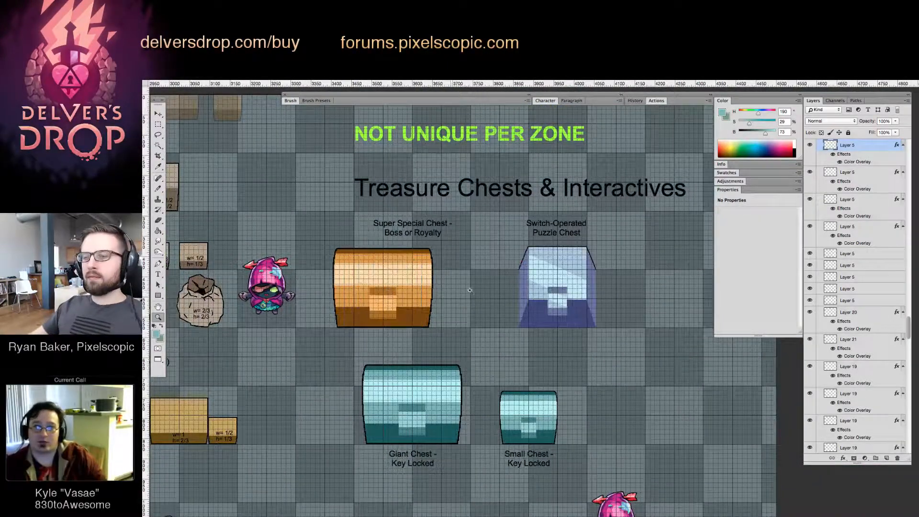
{"action": "left_click_drag", "start_coordinate": [451, 293], "coordinate": [373, 282]}
{"action": "left_click_drag", "start_coordinate": [318, 291], "coordinate": [352, 276]}
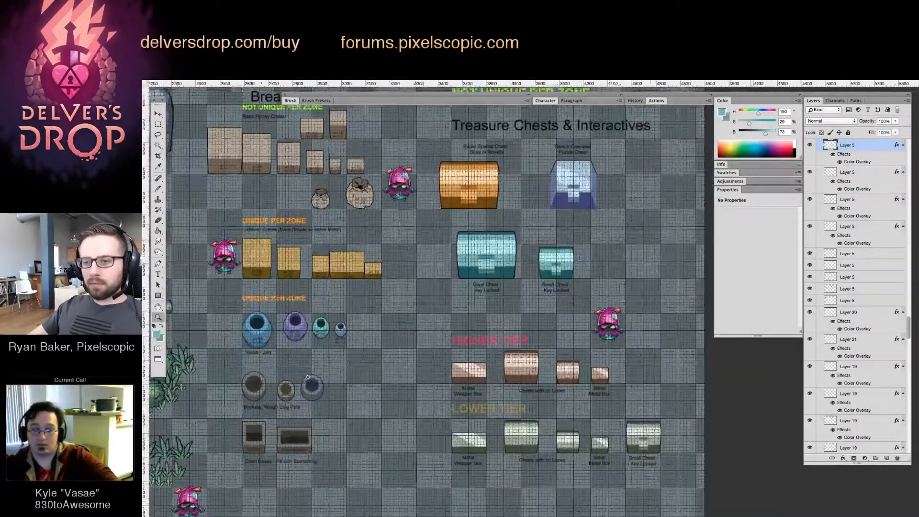
{"action": "left_click", "coordinate": [295, 381]}
{"action": "left_click", "coordinate": [490, 277]}
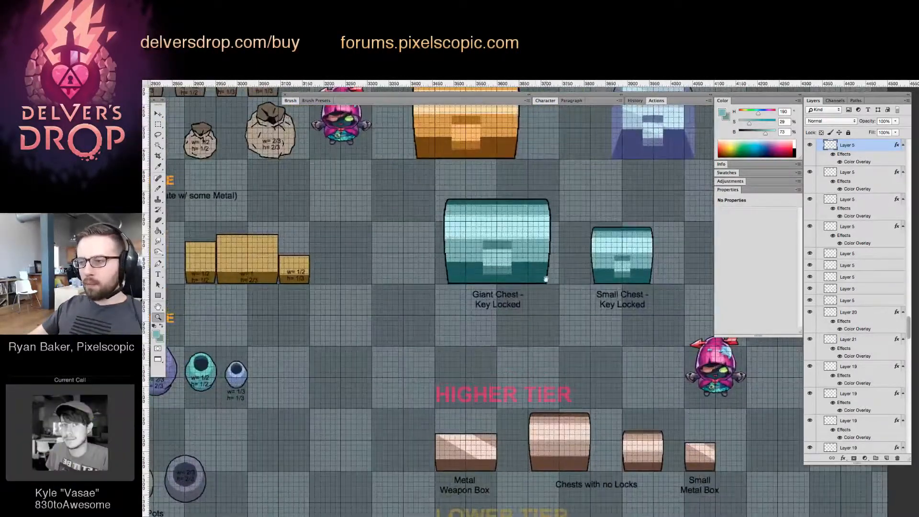
{"action": "left_click_drag", "start_coordinate": [546, 278], "coordinate": [589, 292]}
{"action": "key", "text": "v"}
{"action": "key", "text": "super+z"}
{"action": "left_click_drag", "start_coordinate": [203, 315], "coordinate": [657, 295]}
{"action": "key", "text": "super+z"}
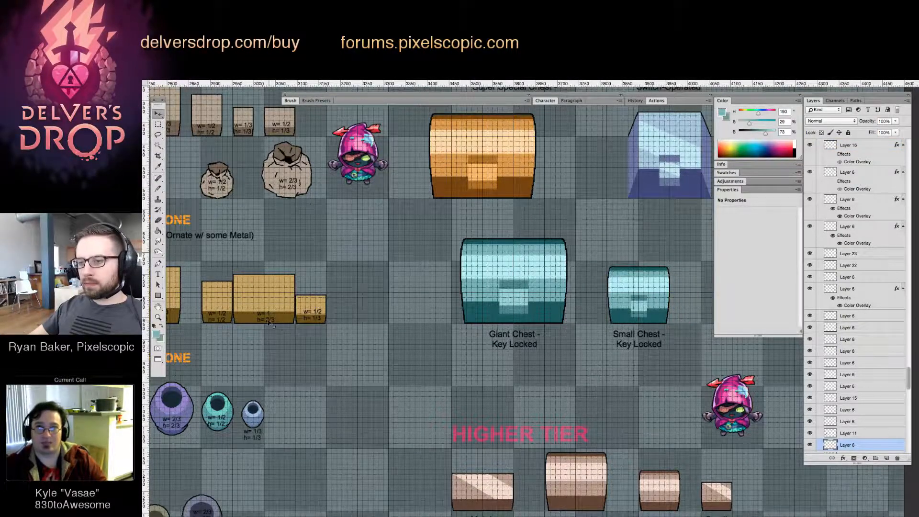
Copy the "w= 1 h= 2/3" size label from the wide ornate crate onto the Small Chest's lower right corner
{"action": "left_click_drag", "start_coordinate": [270, 318], "coordinate": [631, 353]}
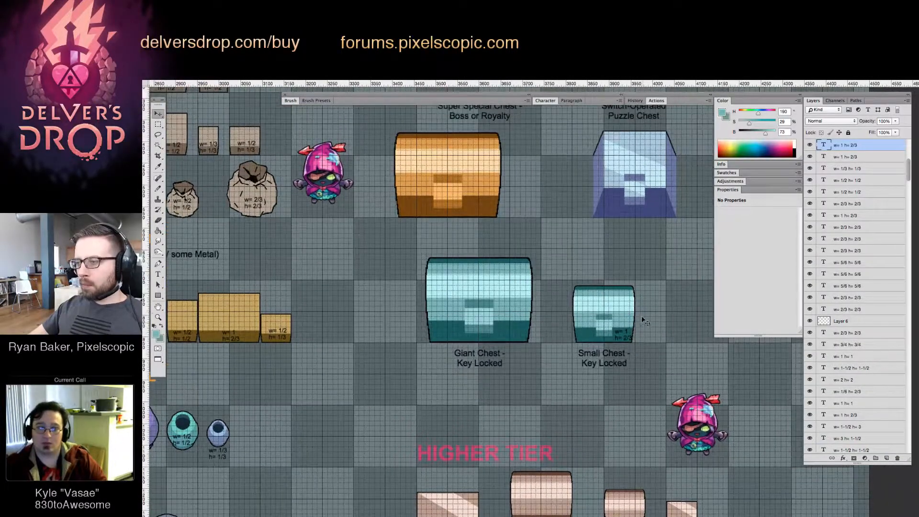
{"action": "left_click", "coordinate": [641, 317], "text": "super"}
{"action": "left_click_drag", "start_coordinate": [604, 275], "coordinate": [646, 292]}
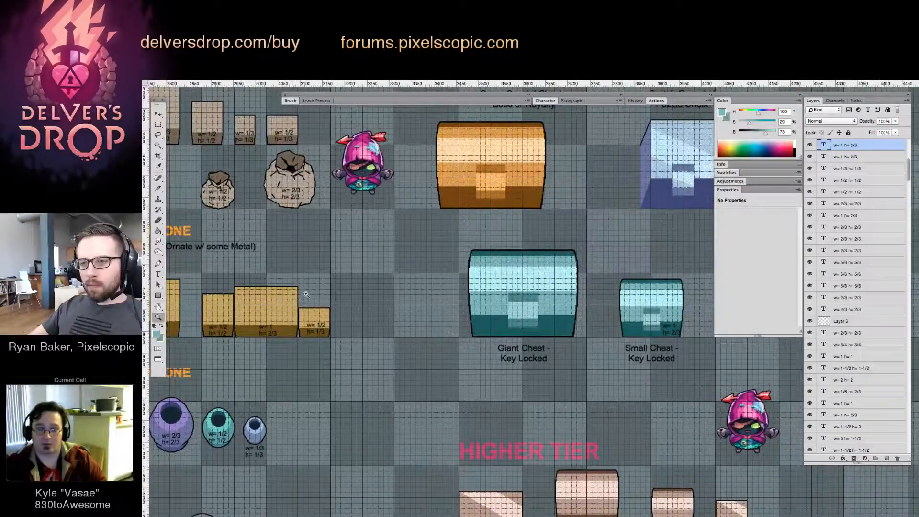
Try placing the hooded character on top of the wide ornate crate to compare scale, and undo the move
{"action": "key", "text": "v"}
{"action": "left_click_drag", "start_coordinate": [370, 170], "coordinate": [286, 269]}
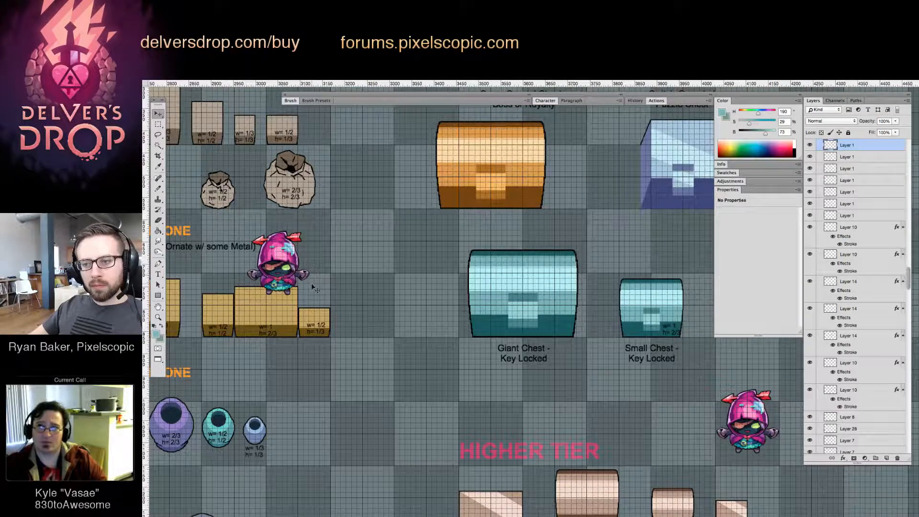
{"action": "key", "text": "ctrl+z"}
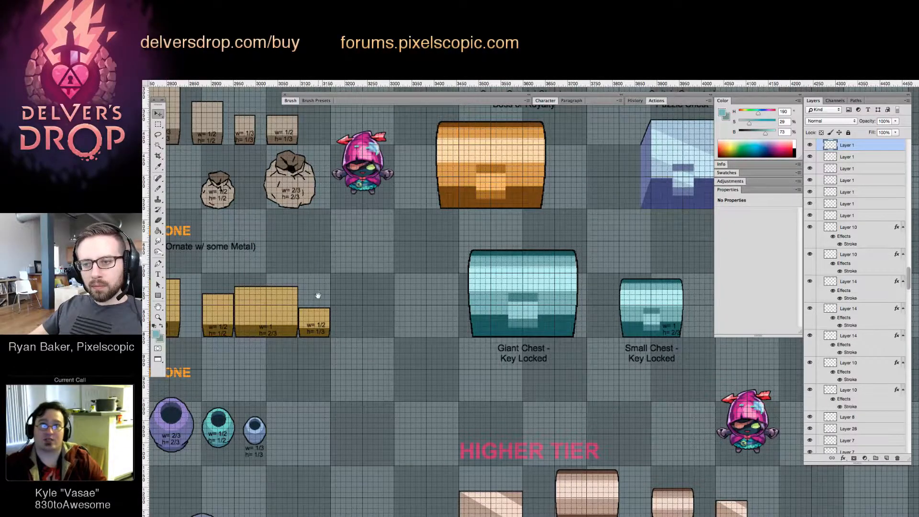
Copy the Small Chest's "w= 1 h= 2/3" size label onto the Switch-Operated Puzzle Chest's lower right corner
{"action": "left_click_drag", "start_coordinate": [318, 296], "coordinate": [371, 307]}
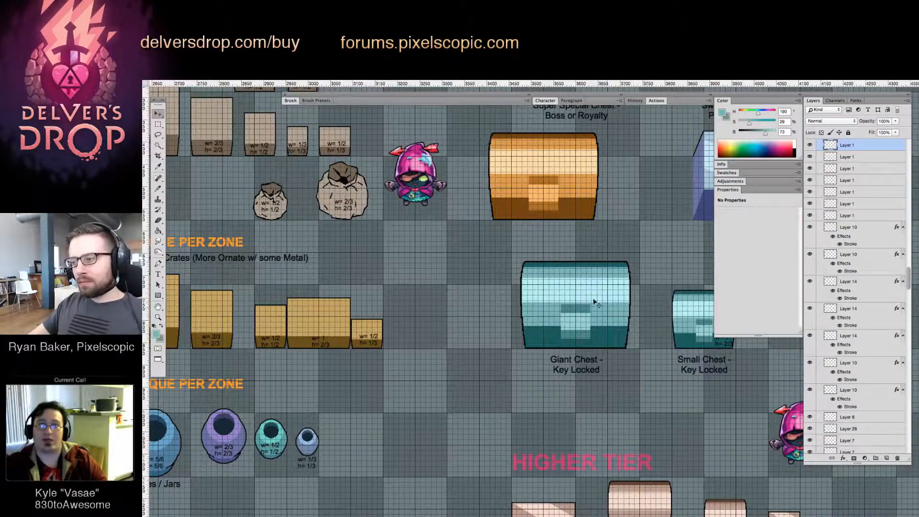
{"action": "scroll", "coordinate": [551, 287], "scroll_direction": "right", "scroll_amount": 3}
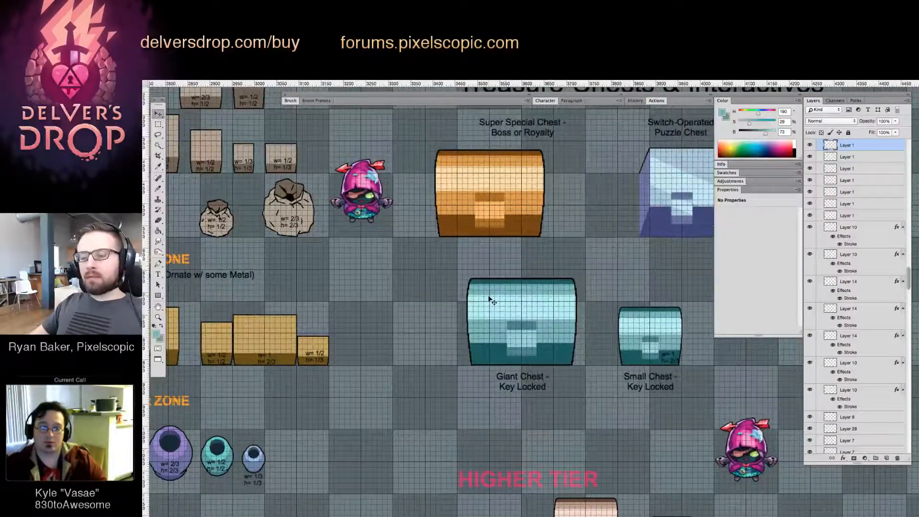
{"action": "scroll", "coordinate": [509, 297], "scroll_direction": "right", "scroll_amount": 1}
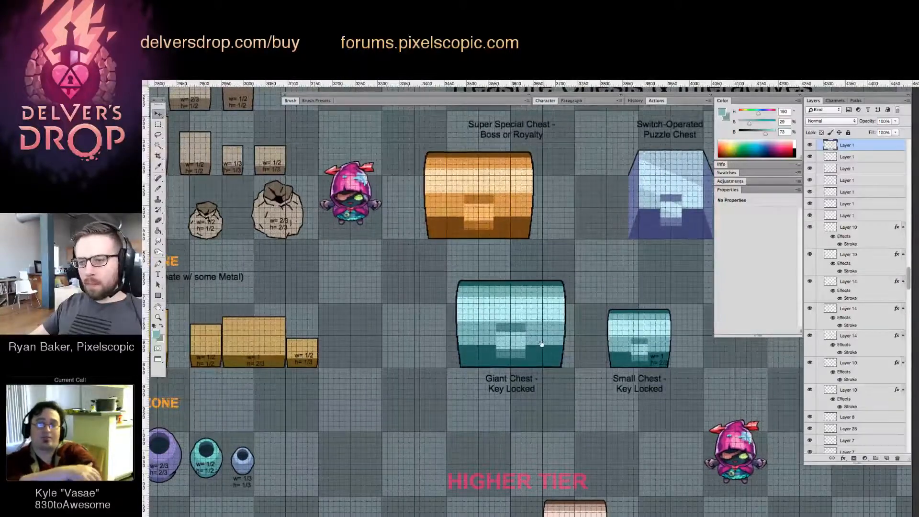
{"action": "scroll", "coordinate": [534, 347], "scroll_direction": "right", "scroll_amount": 1}
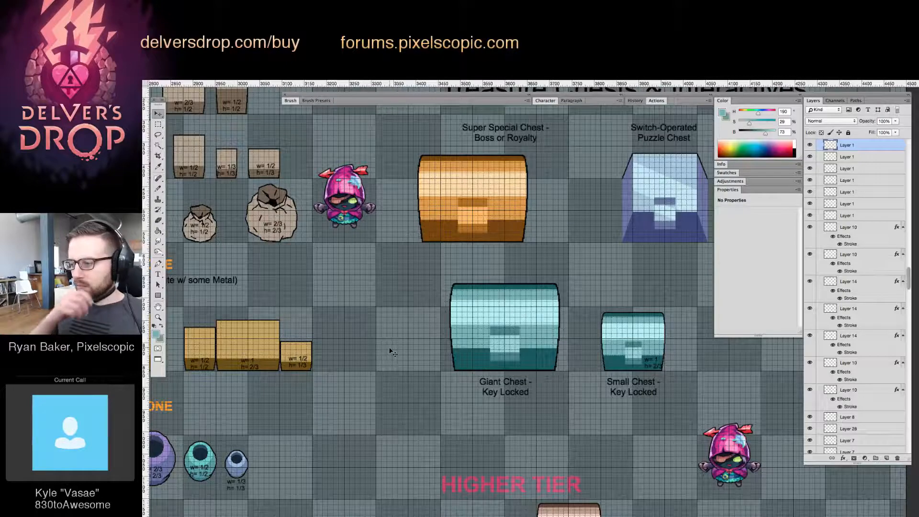
{"action": "left_click_drag", "start_coordinate": [648, 332], "coordinate": [539, 343]}
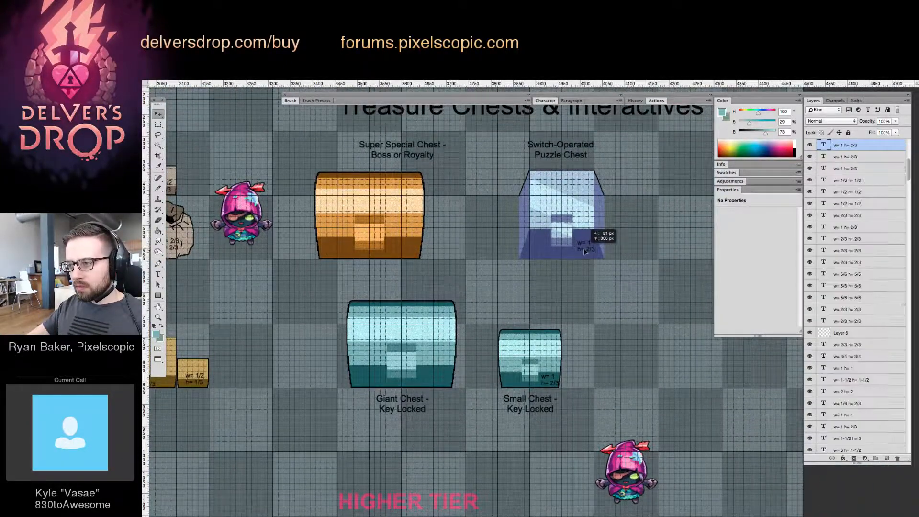
{"action": "left_click_drag", "start_coordinate": [577, 224], "coordinate": [549, 257]}
Select the left side of the Switch-Operated Puzzle Chest and nudge it about 20 pixels outward to widen the chest
{"action": "key", "text": "z"}
{"action": "left_click", "coordinate": [548, 207]}
{"action": "key", "text": "super+z"}
{"action": "key", "text": "v"}
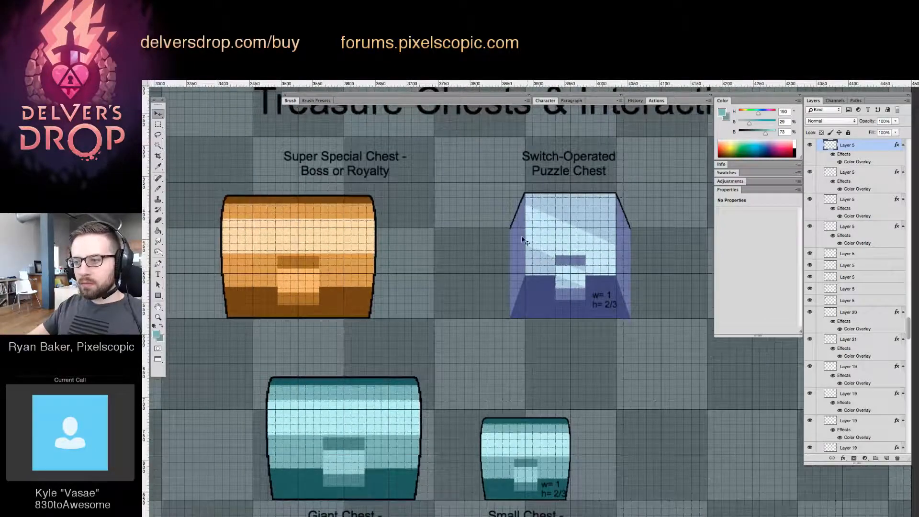
{"action": "key", "text": "m"}
{"action": "left_click_drag", "start_coordinate": [471, 170], "coordinate": [539, 344]}
{"action": "key", "text": "v"}
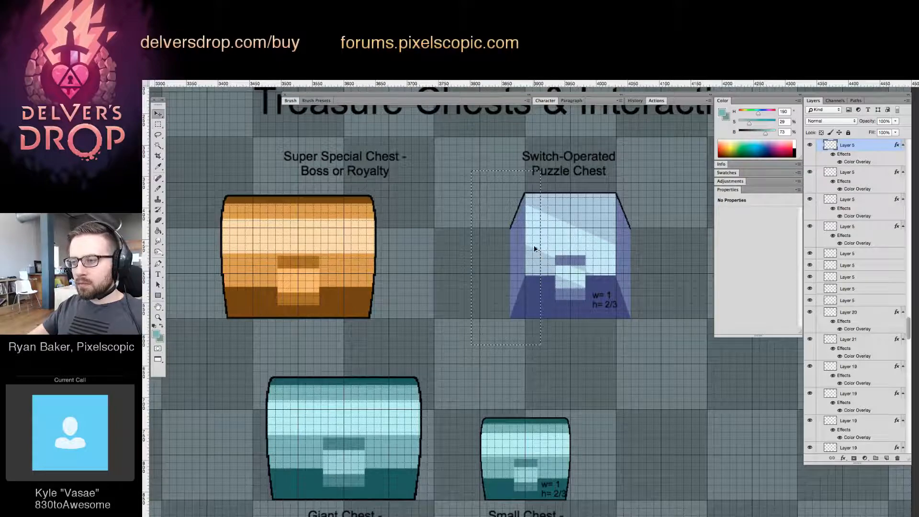
{"action": "left_click_drag", "start_coordinate": [542, 249], "coordinate": [535, 248]}
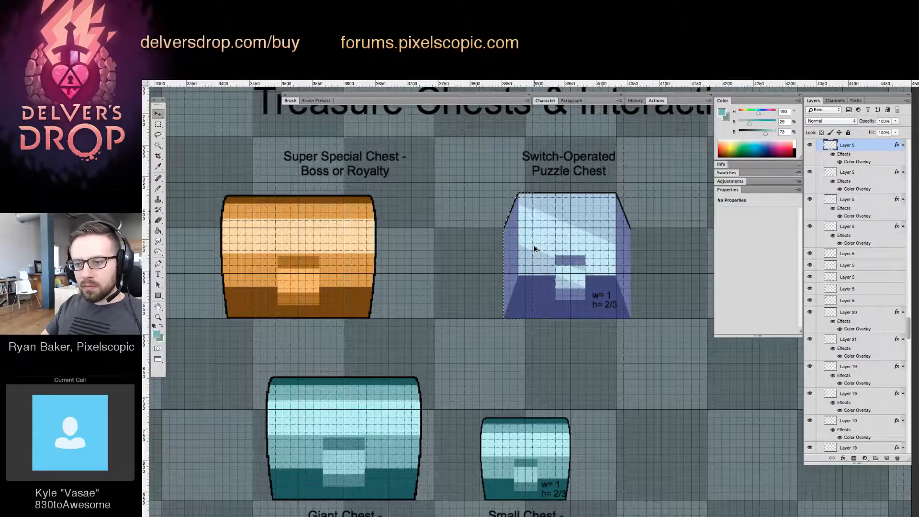
{"action": "key", "text": "shift+Left"}
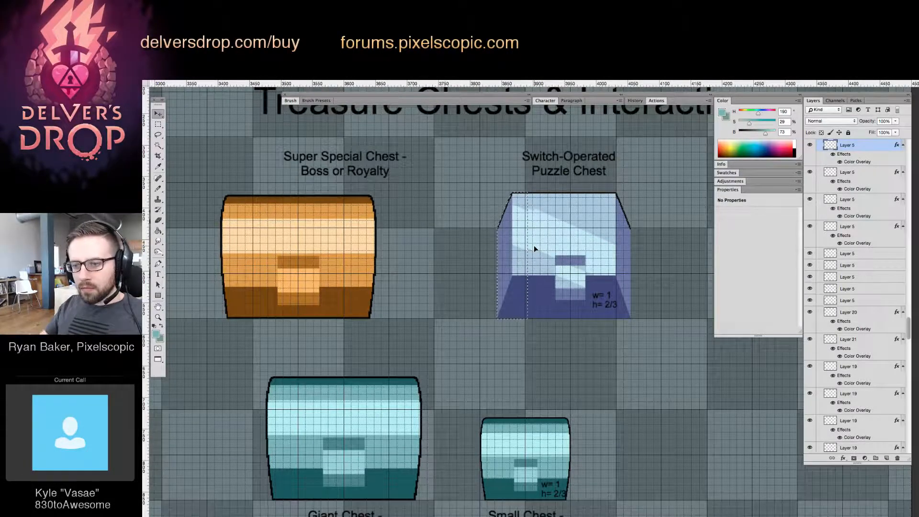
{"action": "scroll", "coordinate": [565, 265], "scroll_direction": "right", "scroll_amount": 2}
{"action": "scroll", "coordinate": [565, 264], "scroll_direction": "up", "scroll_amount": 1}
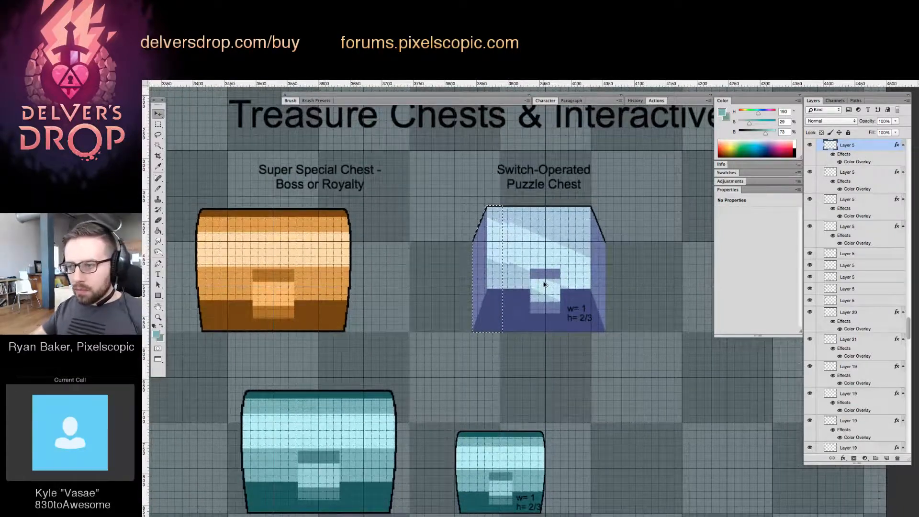
Nudge the selected left side of the Switch-Operated Puzzle Chest 3 pixels further outward
{"action": "key", "text": "Left"}
{"action": "key", "text": "Left"}
{"action": "key", "text": "Left"}
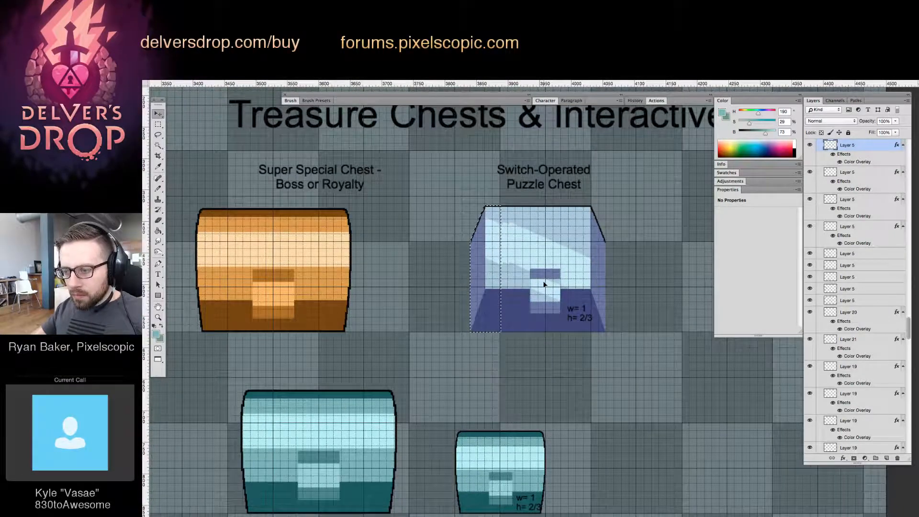
Select the right side of the Switch-Operated Puzzle Chest, nudge it 22 pixels outward to widen the chest, and clear the selection
{"action": "key", "text": "m"}
{"action": "left_click_drag", "start_coordinate": [635, 181], "coordinate": [573, 378]}
{"action": "key", "text": "v"}
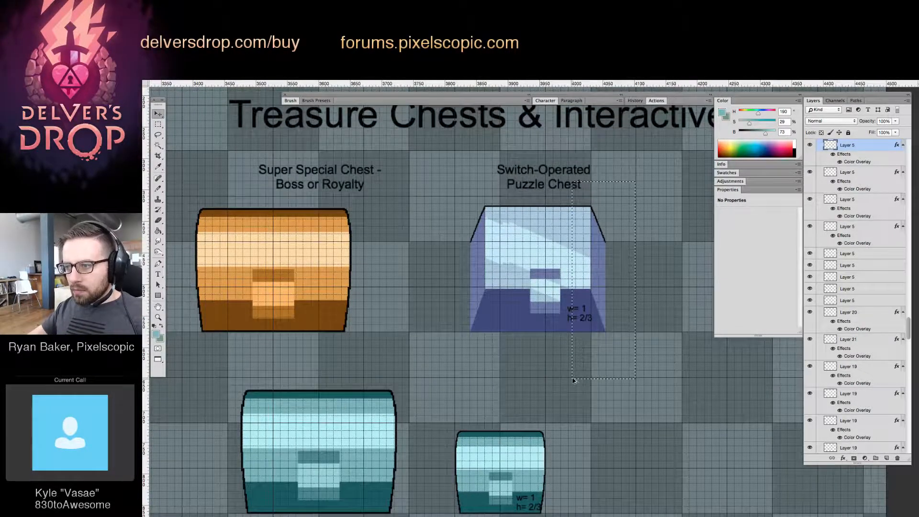
{"action": "key", "text": "Right"}
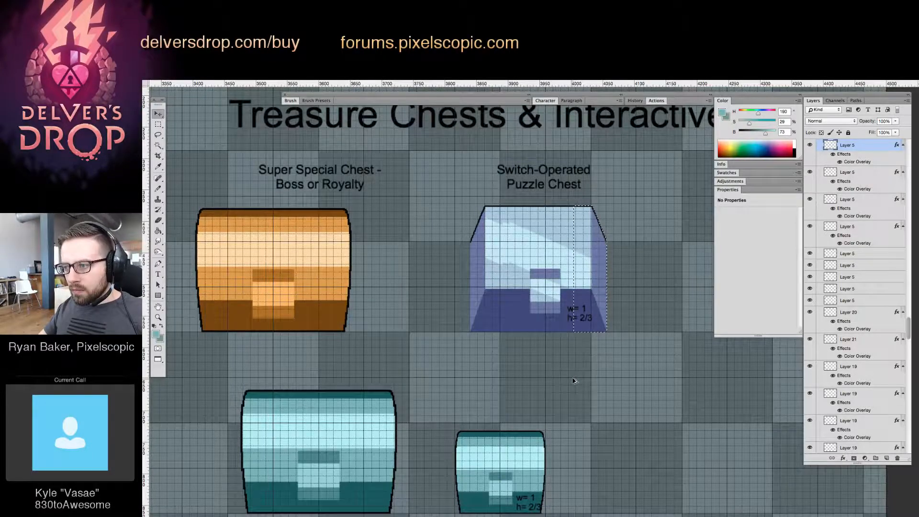
{"action": "key", "text": "shift+Right"}
{"action": "key", "text": "shift+Right"}
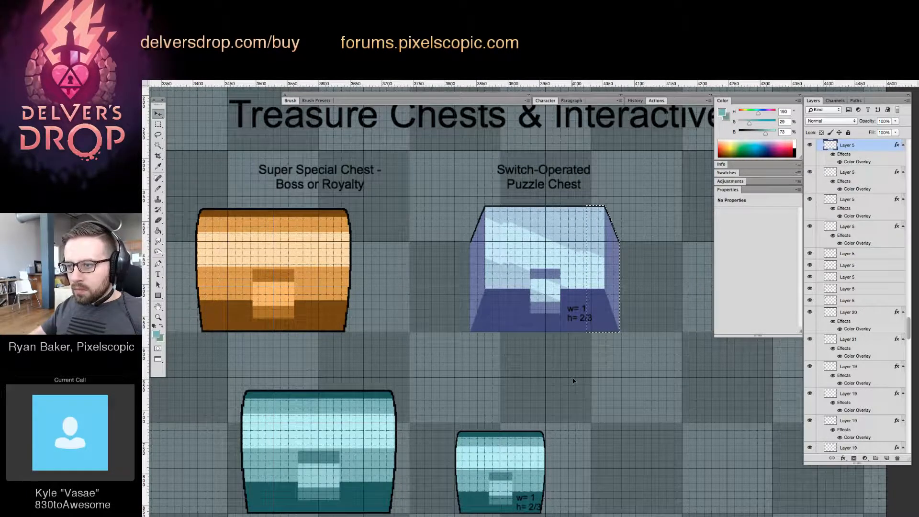
{"action": "key", "text": "Right"}
{"action": "key", "text": "super+d"}
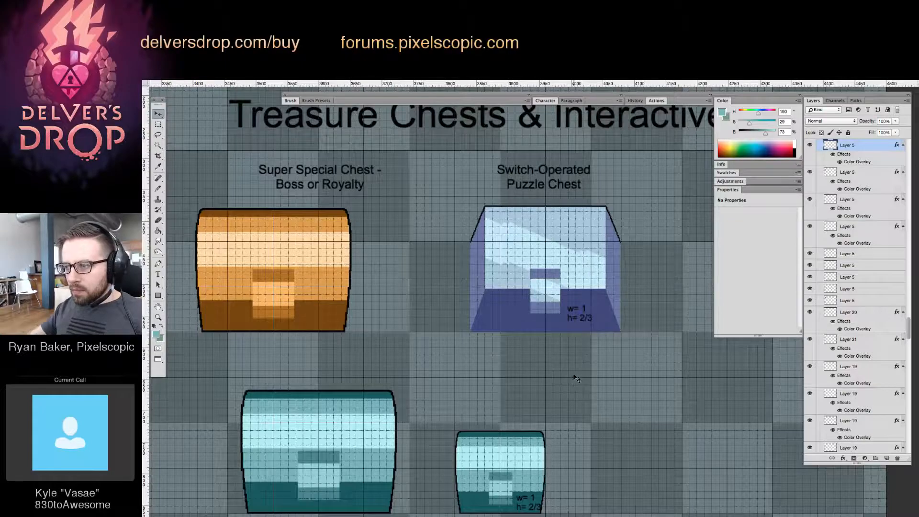
Lasso a straight diagonal band across the front of the Switch-Operated Puzzle Chest, following its light reflection
{"action": "key", "text": "z"}
{"action": "mouse_move", "coordinate": [572, 372]}
{"action": "left_mouse_down"}
{"action": "mouse_move", "coordinate": [506, 403]}
{"action": "mouse_move", "coordinate": [488, 269]}
{"action": "mouse_move", "coordinate": [592, 237]}
{"action": "mouse_move", "coordinate": [559, 254]}
{"action": "mouse_move", "coordinate": [578, 225]}
{"action": "mouse_move", "coordinate": [590, 229]}
{"action": "left_mouse_up"}
{"action": "key", "text": "b"}
{"action": "key", "text": "l"}
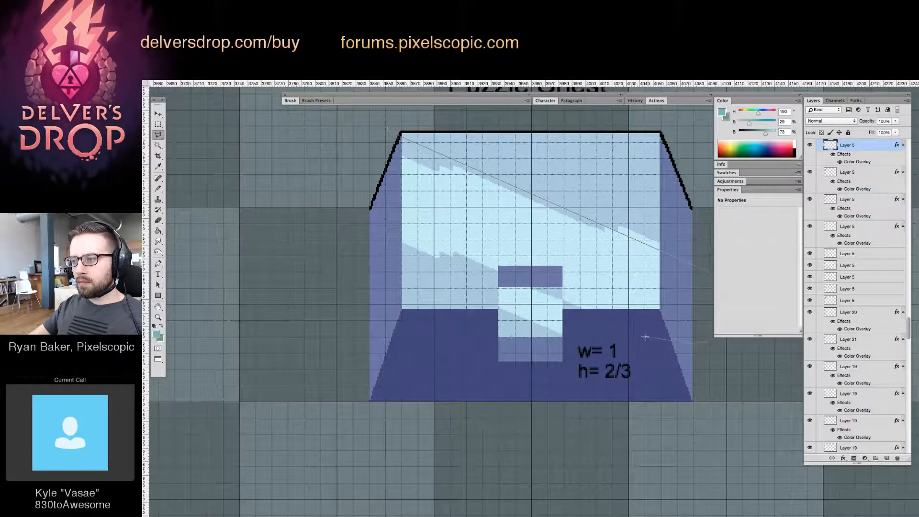
{"action": "left_click", "coordinate": [336, 201]}
{"action": "left_click", "coordinate": [387, 129]}
Try to fill the jagged notch at the reflection's upper left with the sampled pale blue, and undo the fill
{"action": "key", "text": "g"}
{"action": "left_click", "coordinate": [432, 184], "text": "alt"}
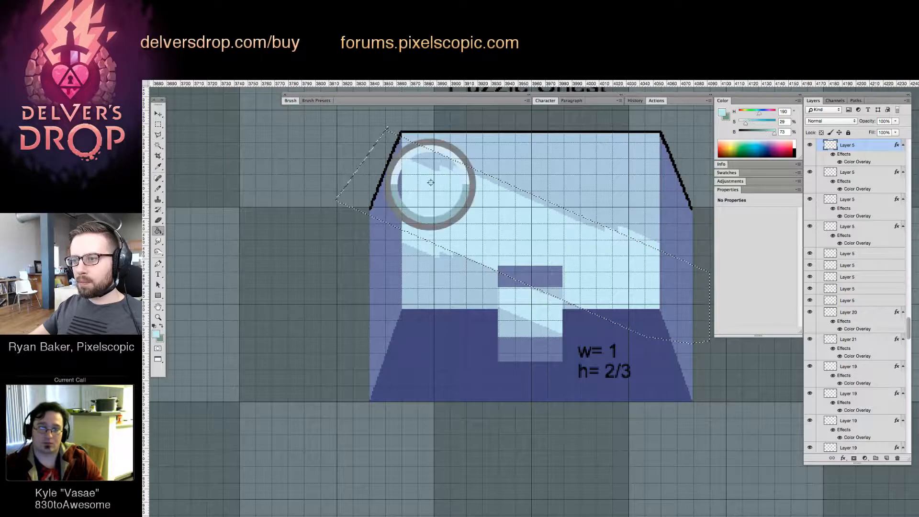
{"action": "left_click", "coordinate": [434, 164]}
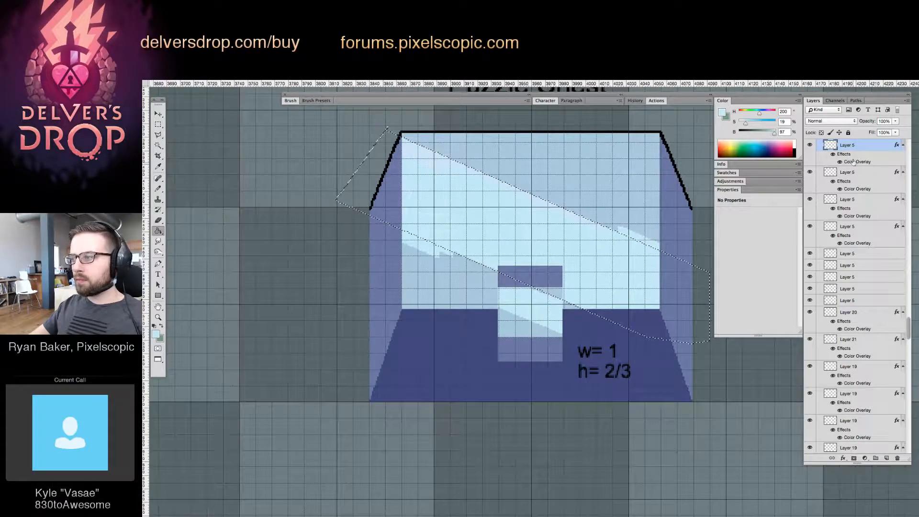
{"action": "key", "text": "ctrl+z"}
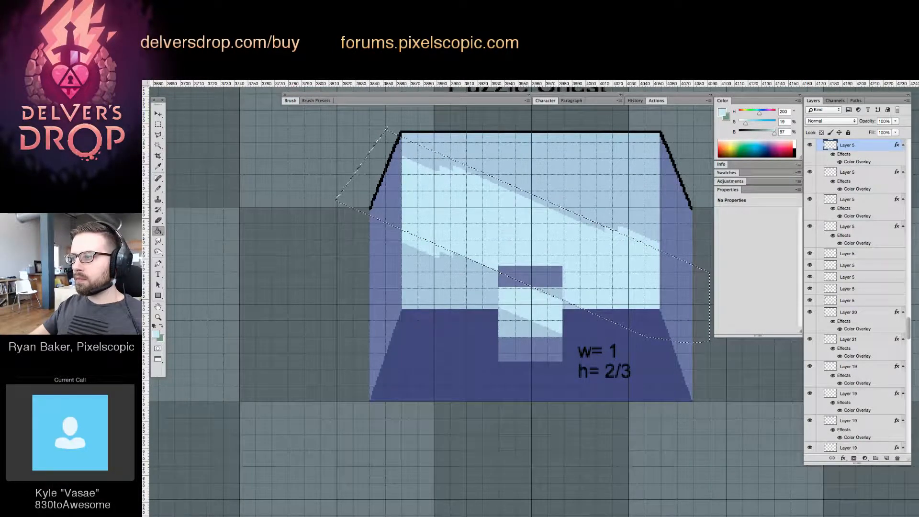
Turn off the chest layer's effects and fill the jagged notch inside the selected band with the reflection's lightest teal
{"action": "left_click", "coordinate": [833, 155]}
{"action": "left_click", "coordinate": [437, 193], "text": "alt"}
{"action": "left_click", "coordinate": [431, 166]}
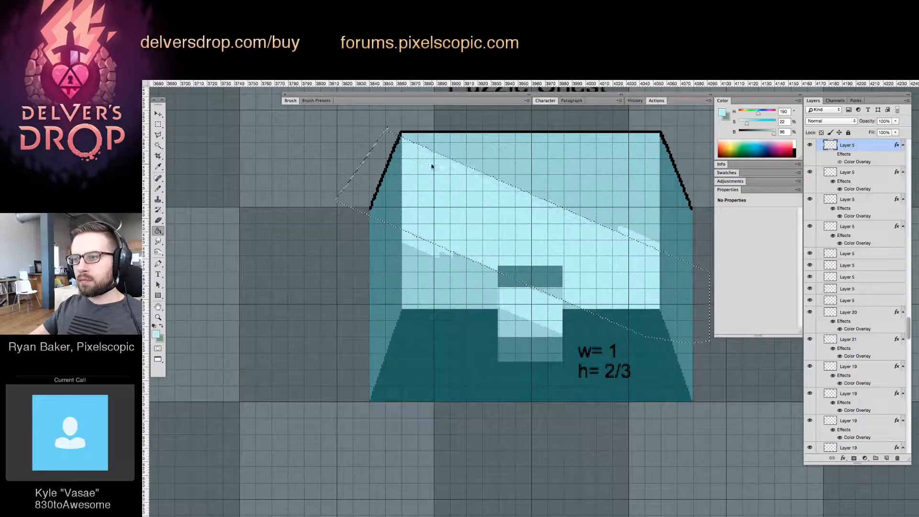
Fill the leftover jagged highlight outside the band with the adjacent darker teal, and turn the layer's effects back on
{"action": "left_click", "coordinate": [630, 214], "text": "alt"}
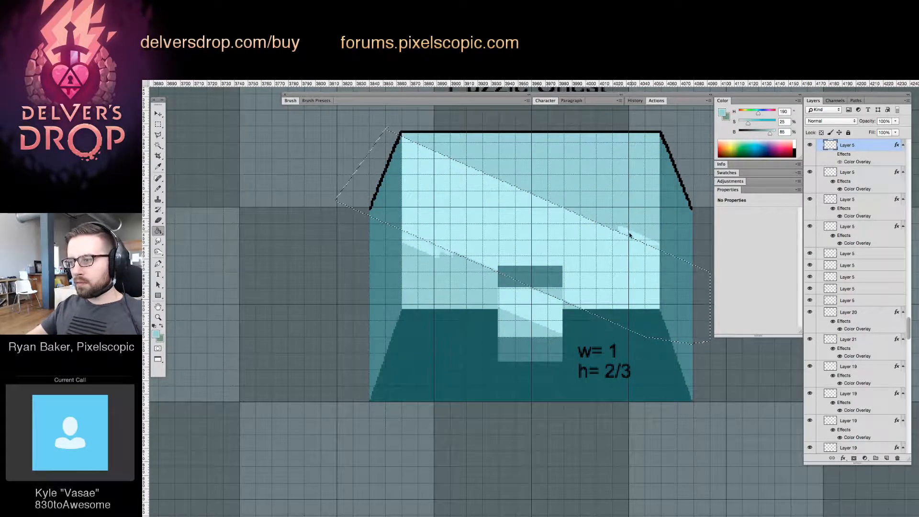
{"action": "left_click", "coordinate": [628, 232]}
{"action": "left_click", "coordinate": [833, 155]}
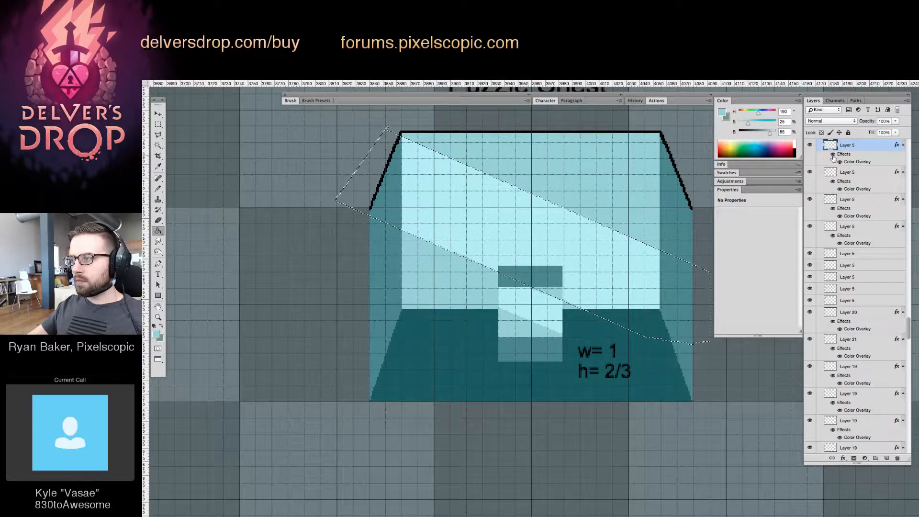
Hide the panels and review the whole group of treasure chests
{"action": "scroll", "coordinate": [627, 287], "scroll_direction": "down", "scroll_amount": 3}
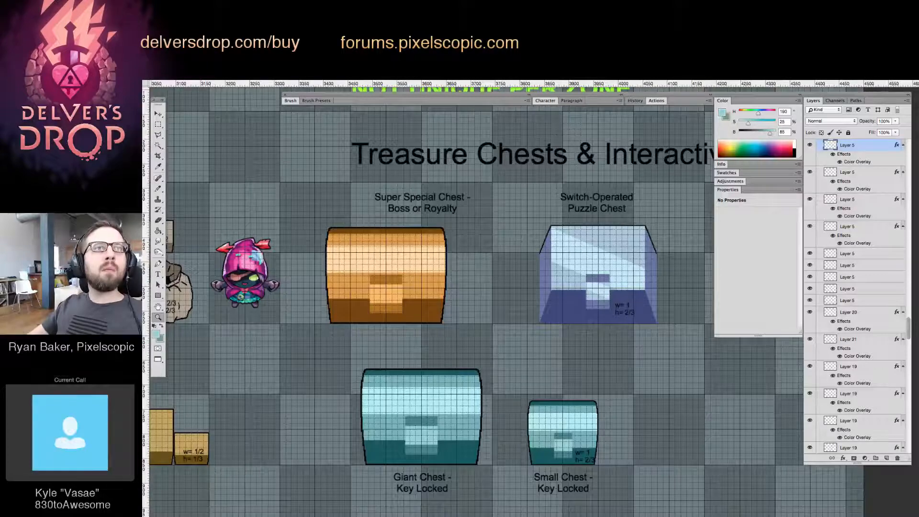
{"action": "key", "text": "Tab"}
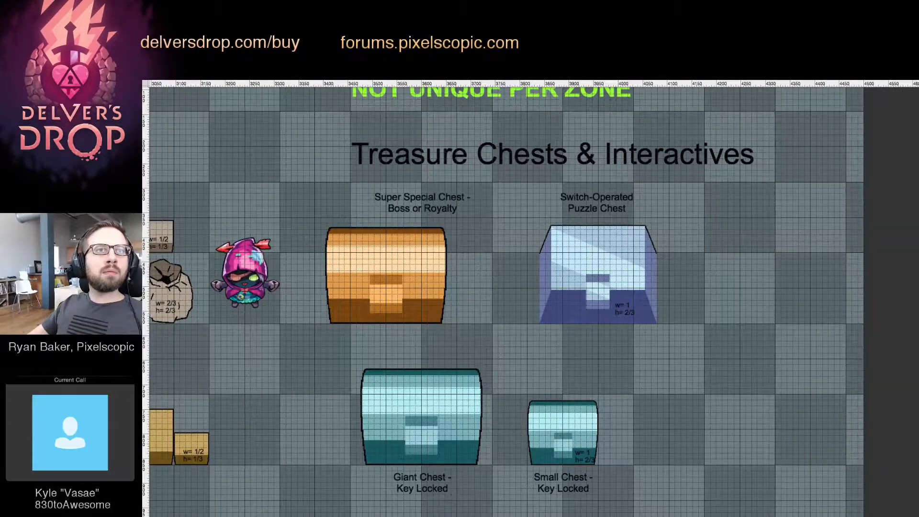
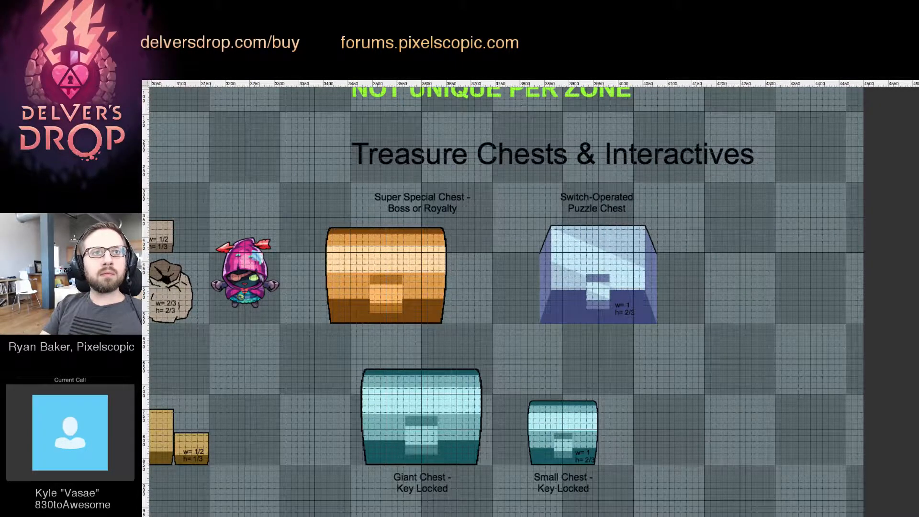
{"action": "scroll", "coordinate": [357, 212], "scroll_direction": "down", "scroll_amount": 1}
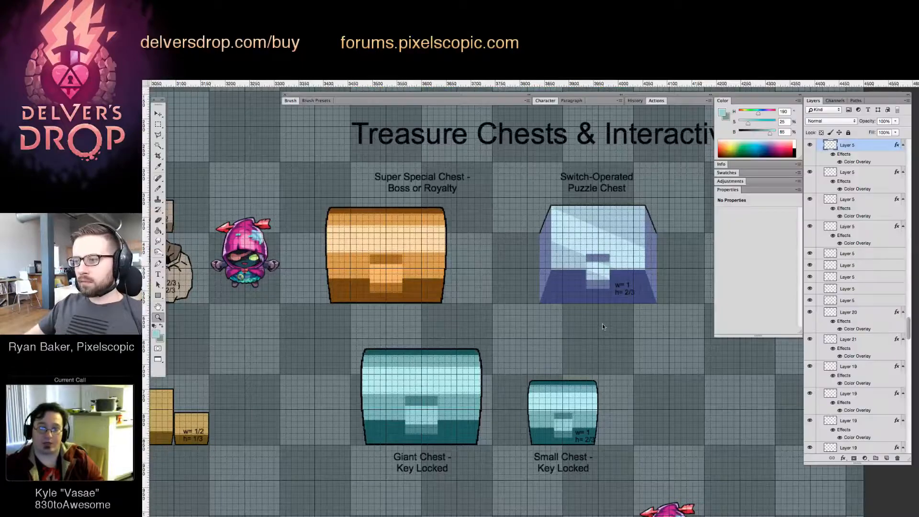
{"action": "key", "text": "Tab"}
{"action": "left_click_drag", "start_coordinate": [600, 288], "coordinate": [567, 302]}
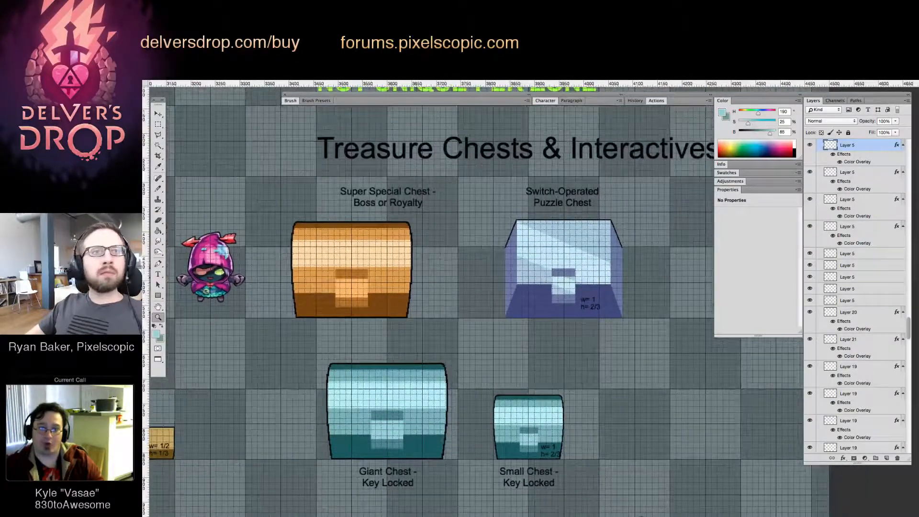
{"action": "key", "text": "Tab"}
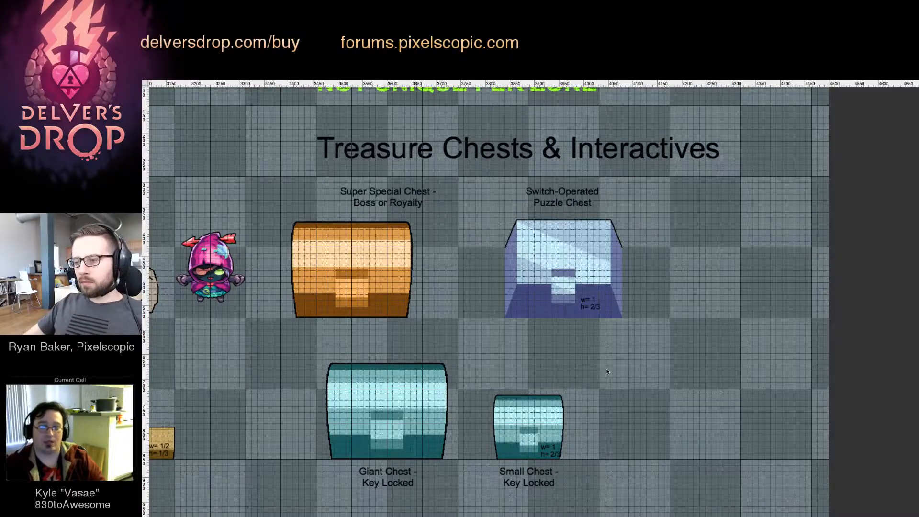
Change the Switch-Operated Puzzle Chest's size label to w= 1-2/3 and h= 1
{"action": "key", "text": "Tab"}
{"action": "scroll", "coordinate": [549, 328], "scroll_direction": "left", "scroll_amount": 1}
{"action": "scroll", "coordinate": [569, 303], "scroll_direction": "up", "scroll_amount": 5}
{"action": "left_click_drag", "start_coordinate": [583, 286], "coordinate": [513, 277]}
{"action": "key", "text": "ctrl+z"}
{"action": "key", "text": "t"}
{"action": "left_click", "coordinate": [614, 293]}
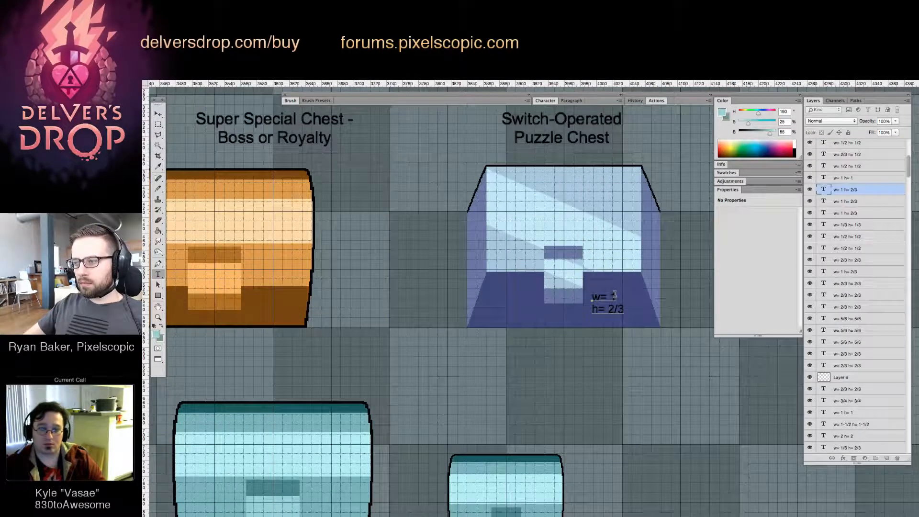
{"action": "type", "text": "/2"}
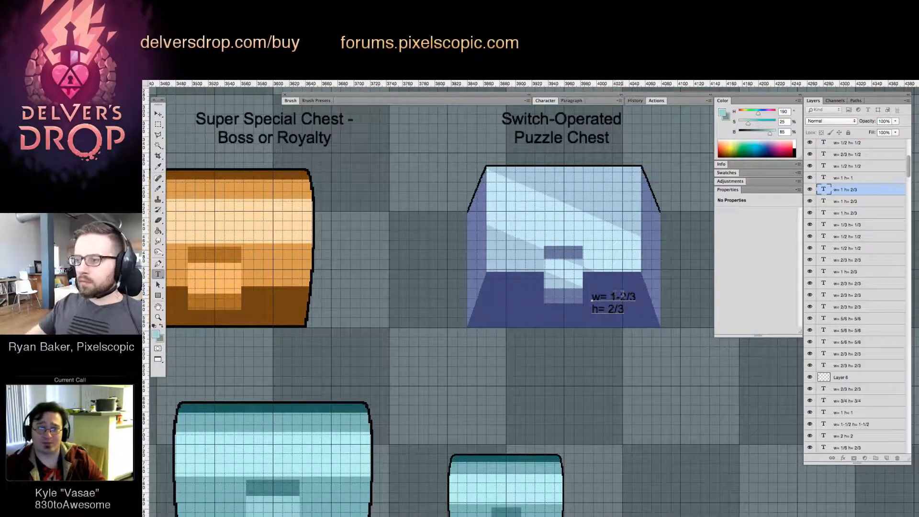
{"action": "left_click_drag", "start_coordinate": [611, 308], "coordinate": [625, 309]}
{"action": "type", "text": "1"}
{"action": "key", "text": "ctrl+Return"}
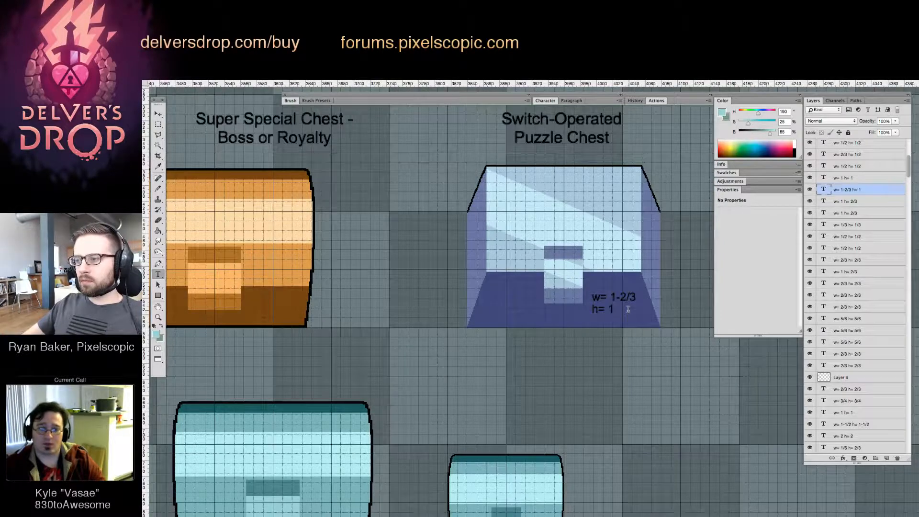
Copy the puzzle chest's w= 1-2/3, h= 1 label onto the Super Special Chest and the Giant Chest
{"action": "left_click_drag", "start_coordinate": [559, 337], "coordinate": [605, 319]}
{"action": "key", "text": "v"}
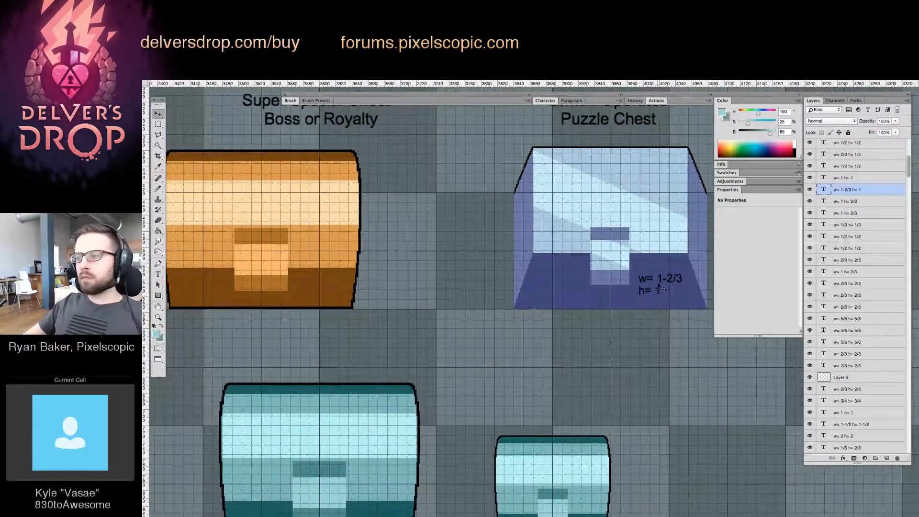
{"action": "left_click_drag", "start_coordinate": [663, 286], "coordinate": [379, 497]}
{"action": "scroll", "coordinate": [379, 498], "scroll_direction": "down", "scroll_amount": 4}
{"action": "left_click_drag", "start_coordinate": [382, 396], "coordinate": [383, 417]}
{"action": "key", "text": "z"}
{"action": "left_click_drag", "start_coordinate": [436, 402], "coordinate": [410, 412]}
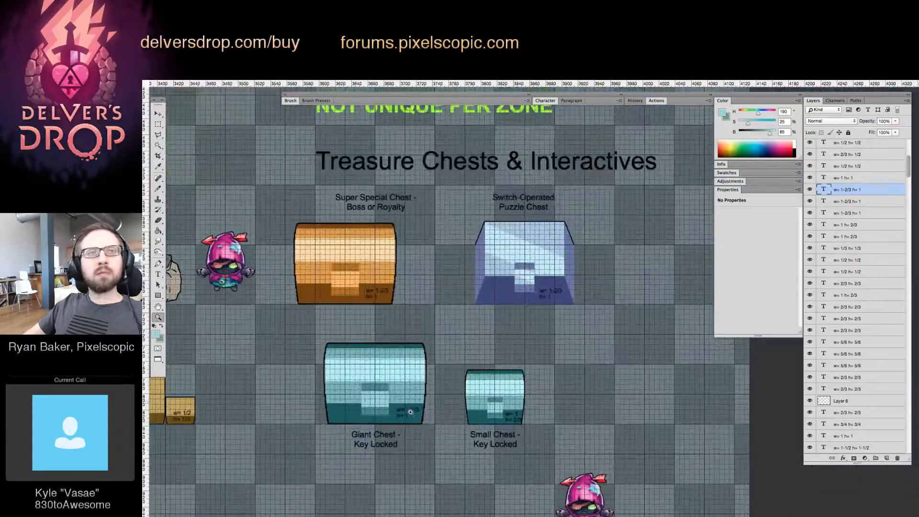
Copy the small key-locked chest's w= 1, h= 2/3 label onto the largest Higher Tier chest without a lock
{"action": "left_click_drag", "start_coordinate": [479, 432], "coordinate": [507, 203]}
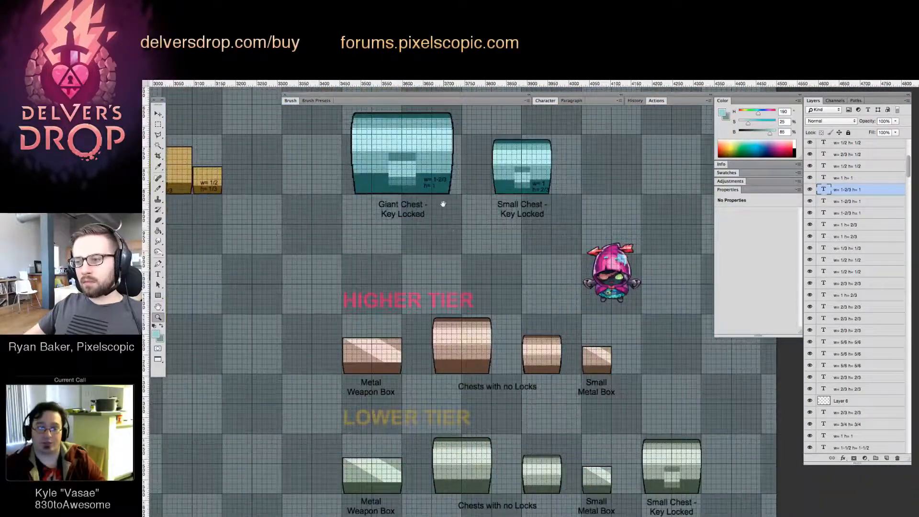
{"action": "left_click_drag", "start_coordinate": [441, 203], "coordinate": [443, 226]}
{"action": "key", "text": "v"}
{"action": "left_click_drag", "start_coordinate": [545, 211], "coordinate": [480, 391]}
{"action": "key", "text": "z"}
{"action": "left_click", "coordinate": [476, 353]}
Place a copy of the small teal chest beside the largest Higher Tier lockless chest, with its base on the same grid line
{"action": "left_click_drag", "start_coordinate": [563, 129], "coordinate": [510, 223]}
{"action": "key", "text": "v"}
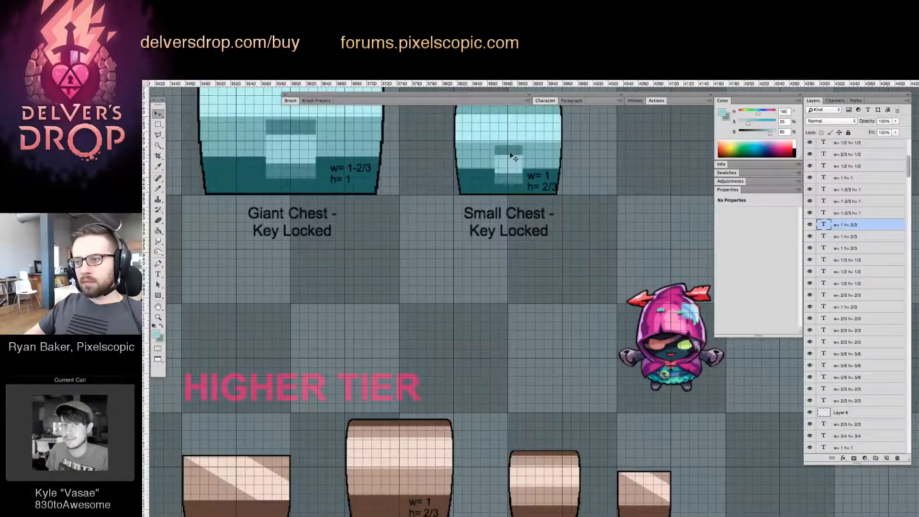
{"action": "left_click_drag", "start_coordinate": [510, 155], "coordinate": [387, 361]}
{"action": "key", "text": "z"}
{"action": "left_click", "coordinate": [387, 361]}
{"action": "key", "text": "Tab"}
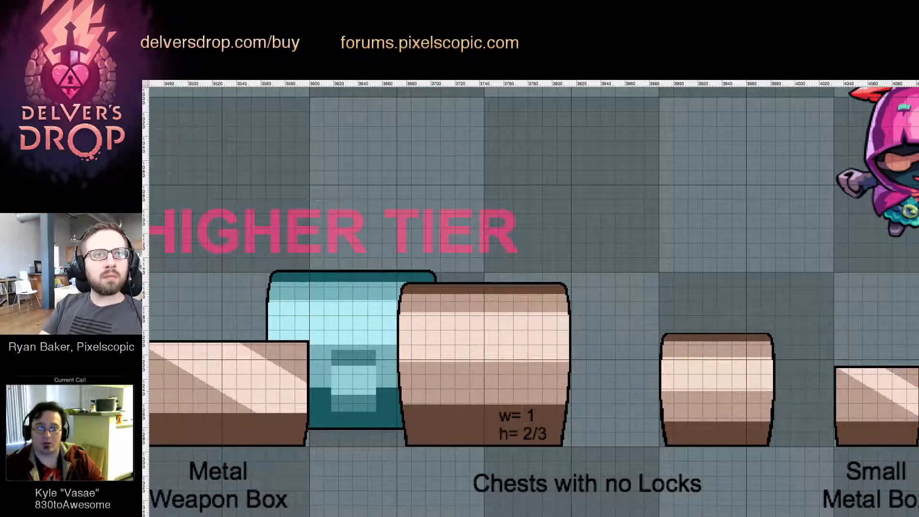
{"action": "key", "text": "Tab"}
{"action": "left_click_drag", "start_coordinate": [388, 294], "coordinate": [389, 312]}
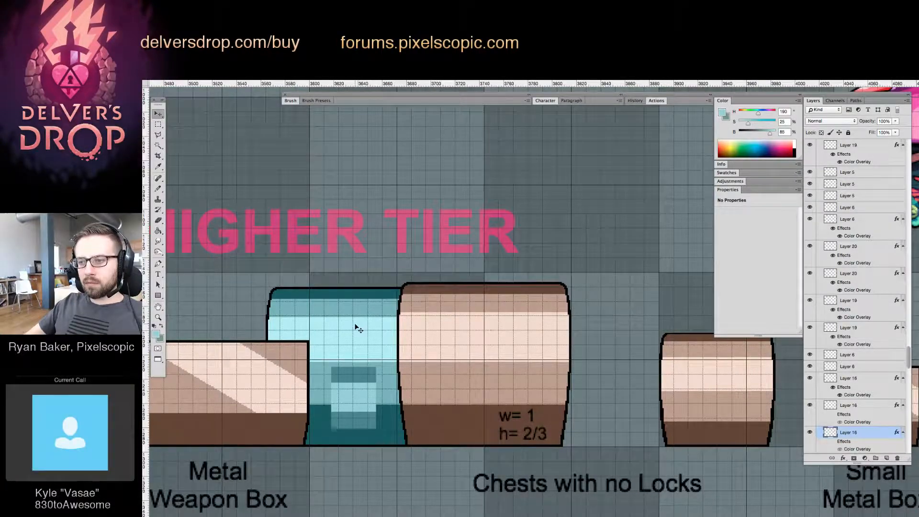
Lower the upper part of the largest Higher Tier lockless chest to the teal copy's height, and delete the teal copy
{"action": "left_click", "coordinate": [411, 326]}
{"action": "scroll", "coordinate": [416, 328], "scroll_direction": "right", "scroll_amount": 1}
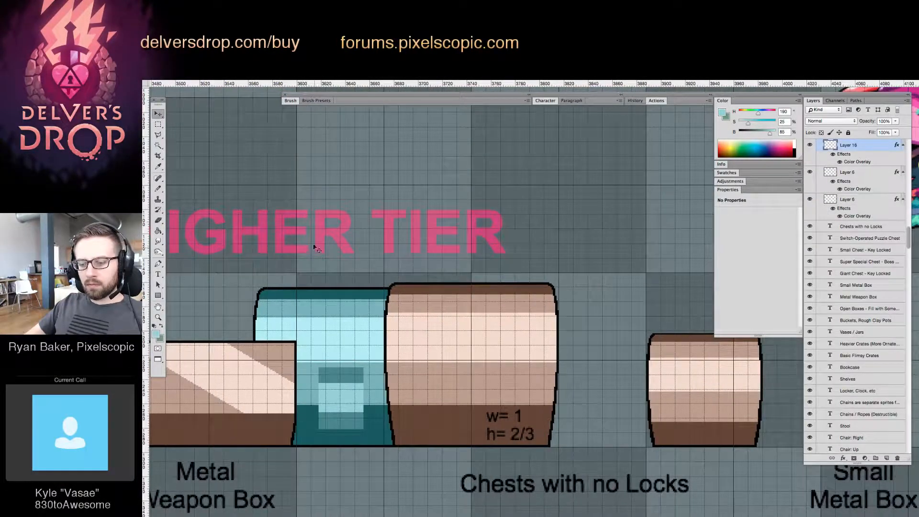
{"action": "key", "text": "m"}
{"action": "left_click_drag", "start_coordinate": [315, 243], "coordinate": [600, 346]}
{"action": "key", "text": "v"}
{"action": "key", "text": "Down"}
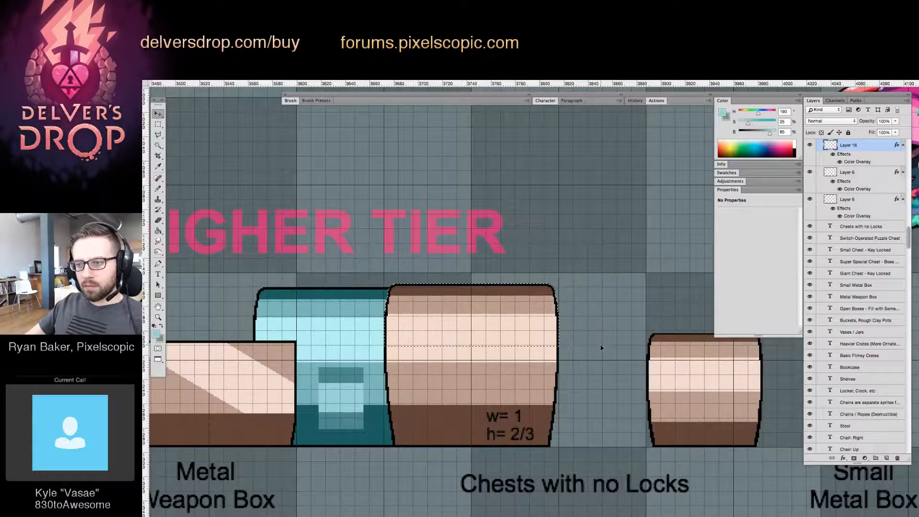
{"action": "key", "text": "Down"}
{"action": "key", "text": "Down"}
{"action": "key", "text": "Down"}
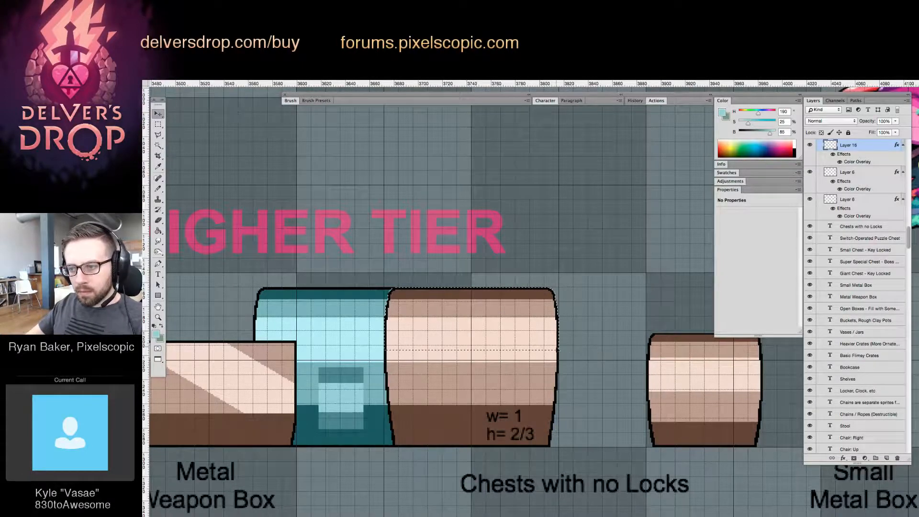
{"action": "key", "text": "super+d"}
{"action": "left_click_drag", "start_coordinate": [559, 330], "coordinate": [583, 239]}
{"action": "key", "text": "Delete"}
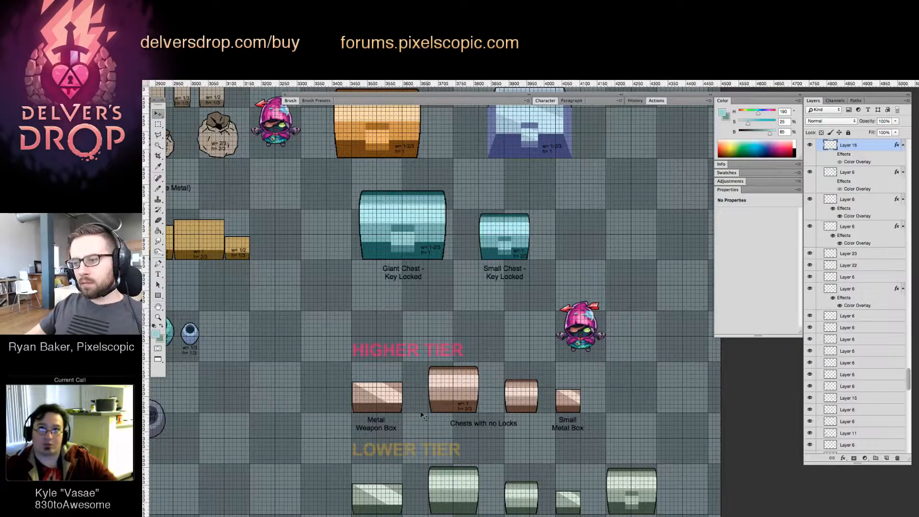
Copy the w= 1, h= 2/3 label onto the Higher Tier metal weapon box and change its height to 1/2
{"action": "scroll", "coordinate": [423, 415], "scroll_direction": "up", "scroll_amount": 4}
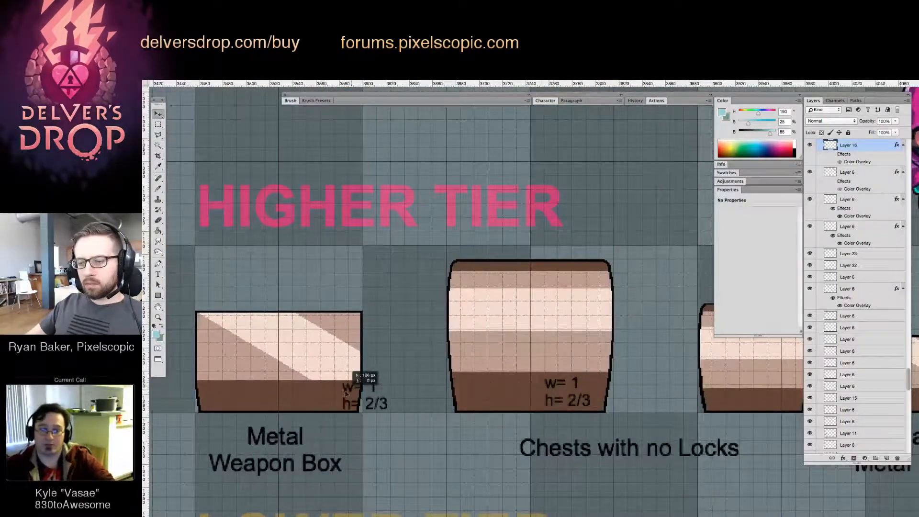
{"action": "left_click_drag", "start_coordinate": [345, 394], "coordinate": [383, 389]}
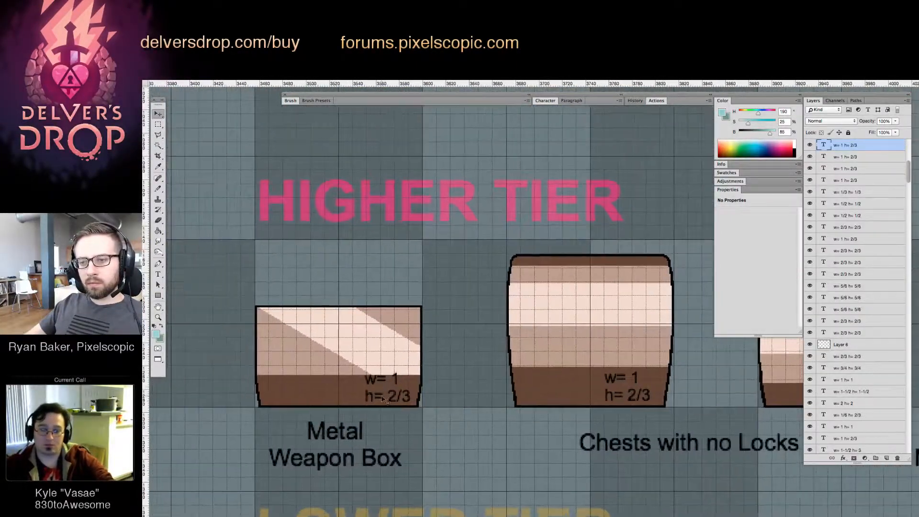
{"action": "double_click", "coordinate": [389, 395]}
{"action": "type", "text": "1/2"}
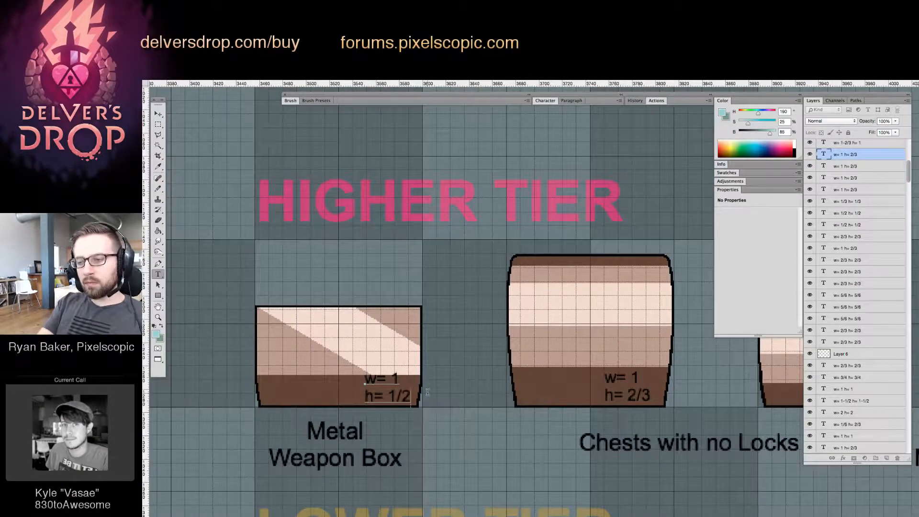
{"action": "key", "text": "super+Return"}
Copy the Higher Tier metal weapon box to just below the widest of the Heavier Crates
{"action": "key", "text": "z"}
{"action": "left_click_drag", "start_coordinate": [472, 374], "coordinate": [376, 407]}
{"action": "left_click_drag", "start_coordinate": [335, 293], "coordinate": [353, 302]}
{"action": "key", "text": "v"}
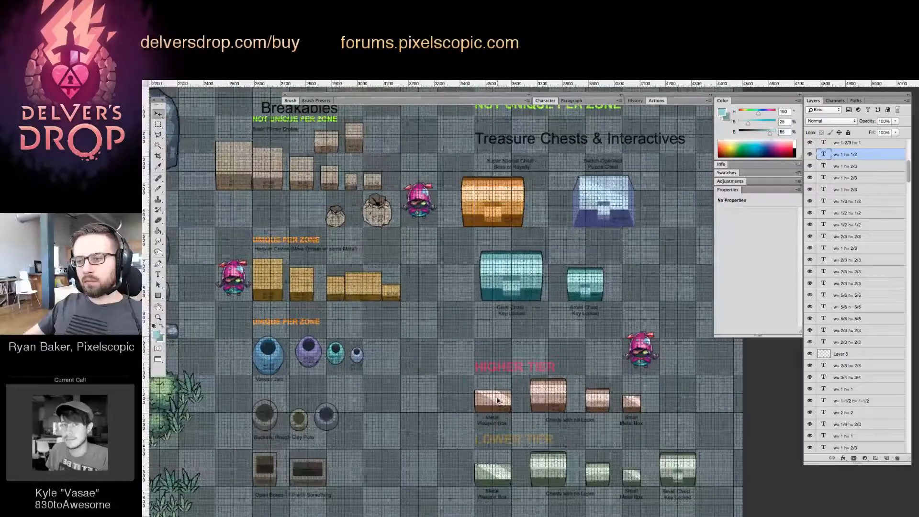
{"action": "left_click_drag", "start_coordinate": [498, 400], "coordinate": [367, 318]}
{"action": "key", "text": "z"}
{"action": "left_click_drag", "start_coordinate": [353, 278], "coordinate": [363, 279]}
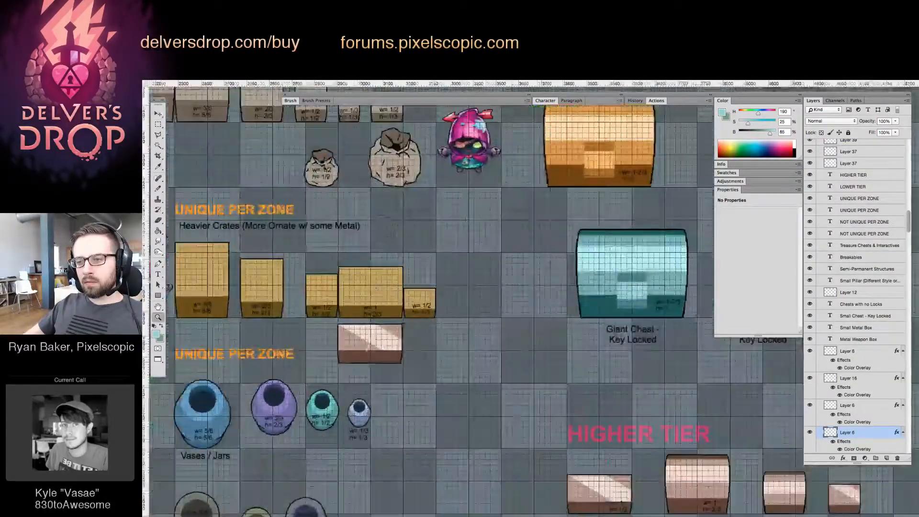
{"action": "left_click_drag", "start_coordinate": [367, 350], "coordinate": [524, 301]}
{"action": "key", "text": "v"}
{"action": "key", "text": "alt+super+z"}
{"action": "key", "text": "alt+super+z"}
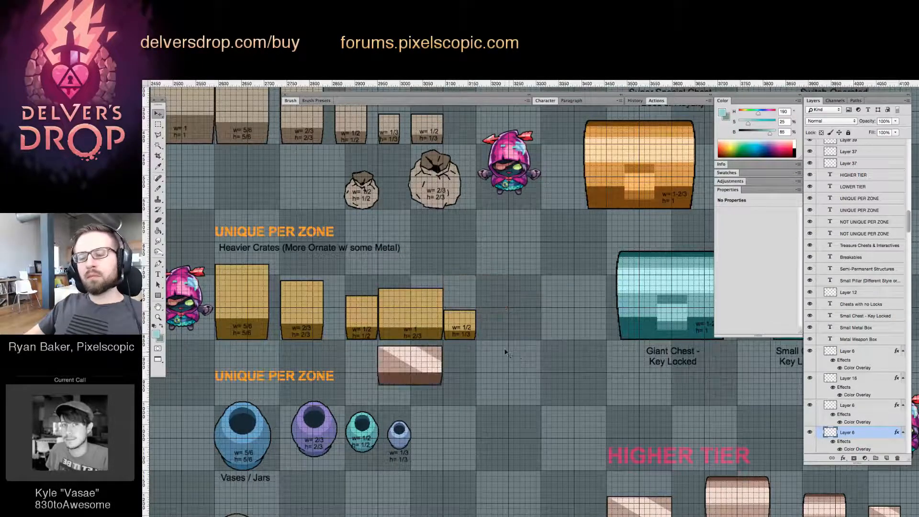
Recolour the copied box with the Heavier Crates' golden top and dark brown front, and turn off its layer effects
{"action": "left_click_drag", "start_coordinate": [443, 333], "coordinate": [428, 293]}
{"action": "scroll", "coordinate": [377, 323], "scroll_direction": "up", "scroll_amount": 2}
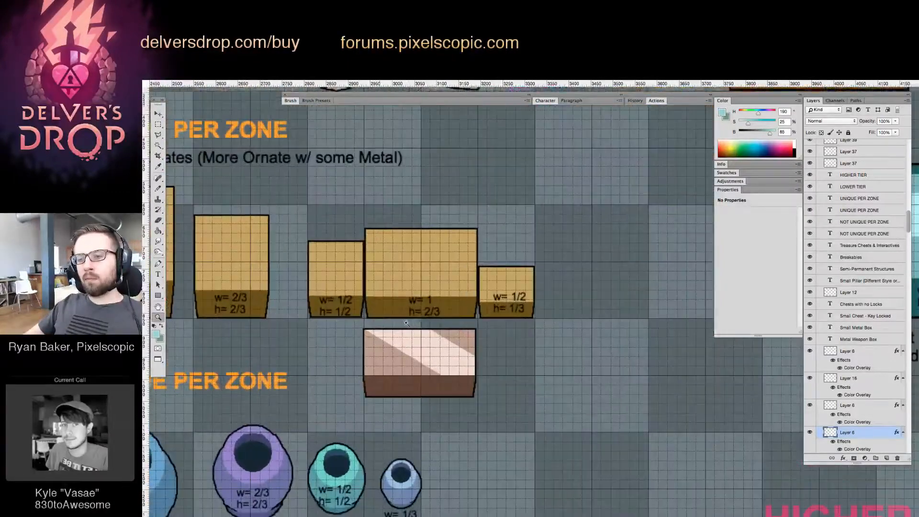
{"action": "key", "text": "g"}
{"action": "left_click", "coordinate": [405, 274], "text": "alt"}
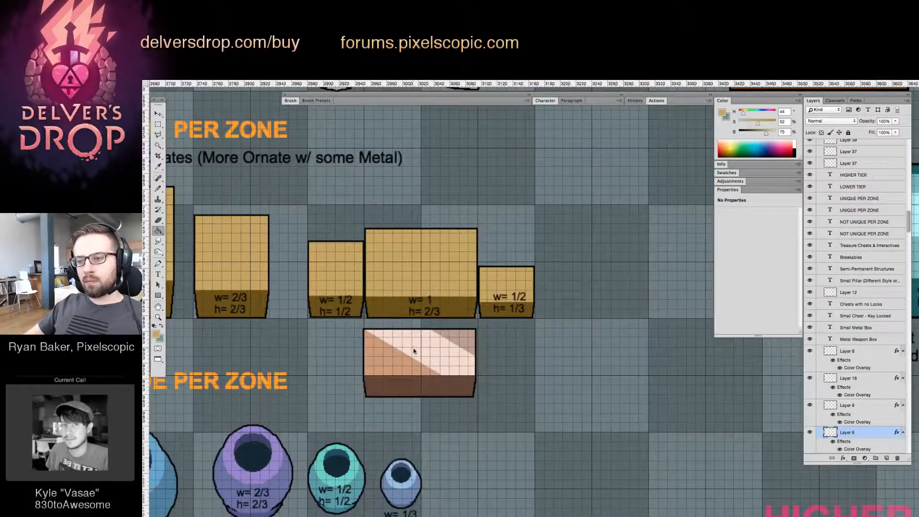
{"action": "left_click", "coordinate": [414, 351]}
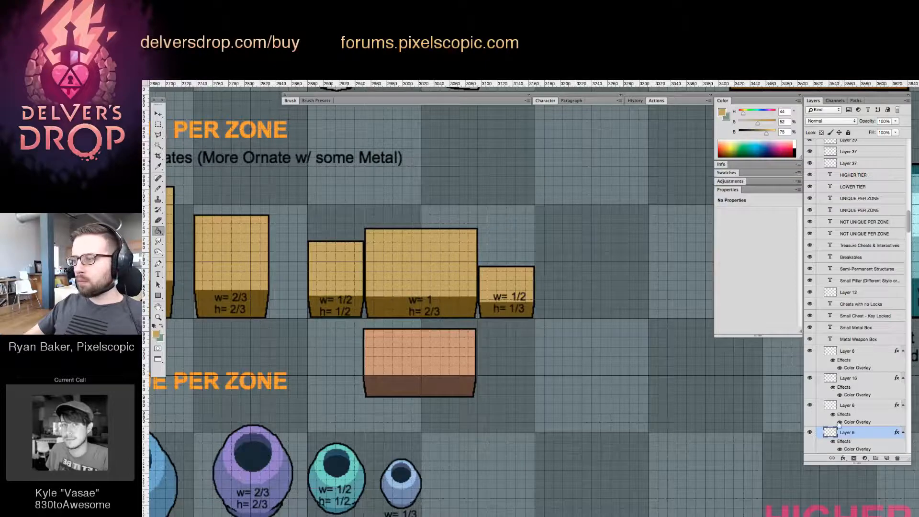
{"action": "left_click", "coordinate": [467, 305], "text": "alt"}
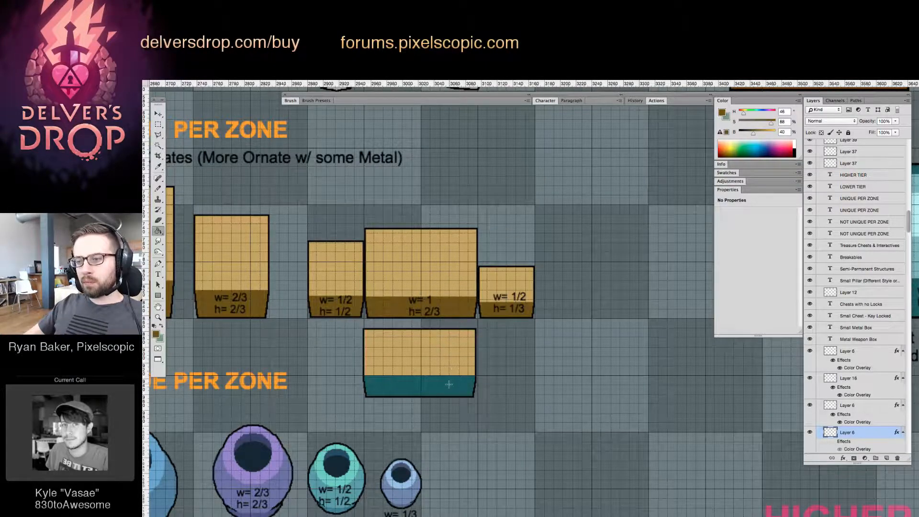
Copy the metal weapon box's w= 1, h= 1/2 label onto the golden box below the Heavier Crates
{"action": "key", "text": "v"}
{"action": "left_click_drag", "start_coordinate": [551, 373], "coordinate": [442, 248]}
{"action": "left_click_drag", "start_coordinate": [601, 358], "coordinate": [566, 369]}
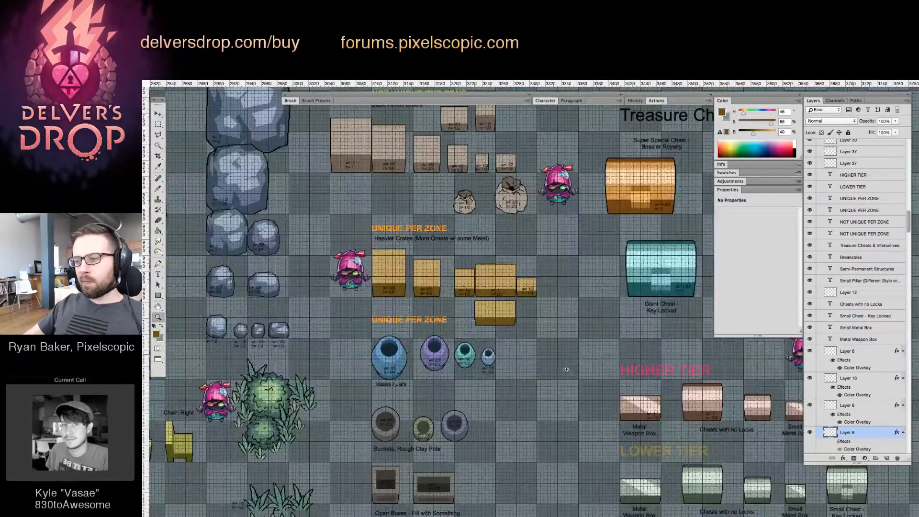
{"action": "left_click", "coordinate": [503, 321]}
{"action": "key", "text": "z"}
{"action": "left_click_drag", "start_coordinate": [485, 285], "coordinate": [543, 294]}
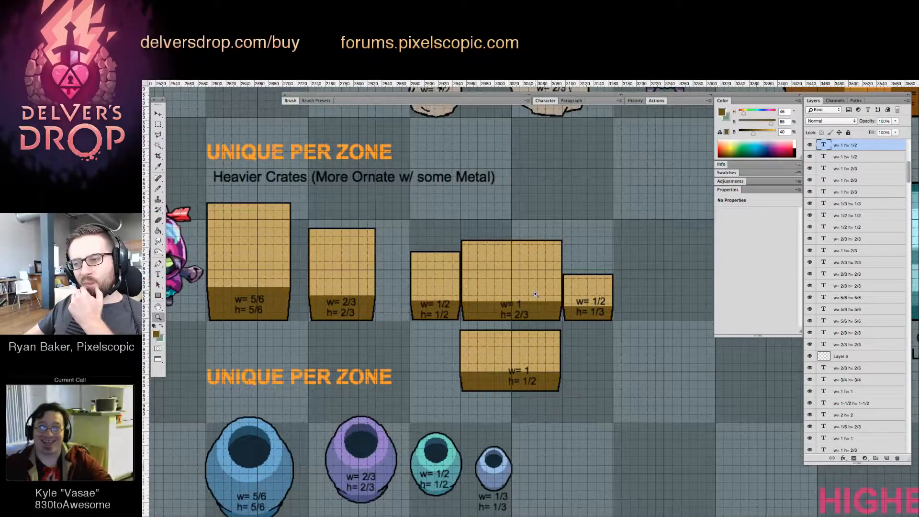
Try moving the widest heavier crate over beside the 2/3 crate, and undo the move
{"action": "key", "text": "v"}
{"action": "left_click_drag", "start_coordinate": [526, 276], "coordinate": [440, 278]}
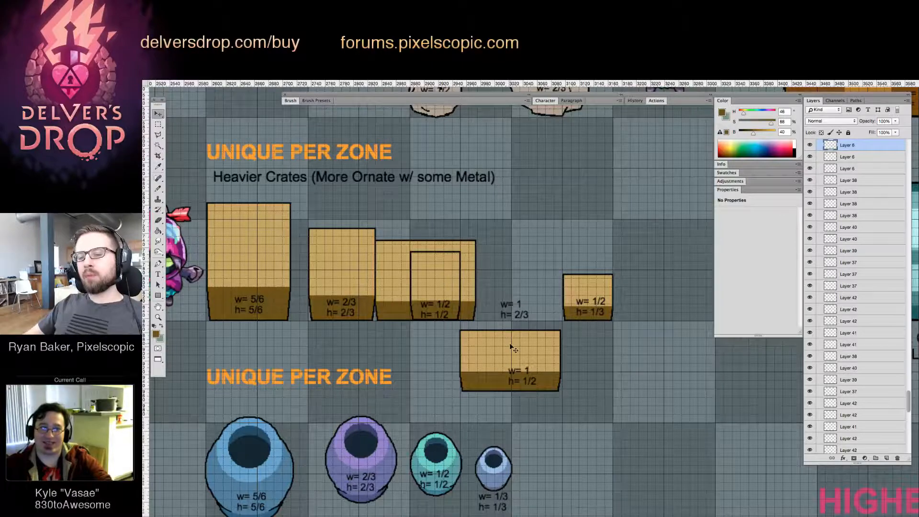
{"action": "key", "text": "ctrl+z"}
Select the upper part of the widest heavier crate and raise it by 3 pixels
{"action": "key", "text": "z"}
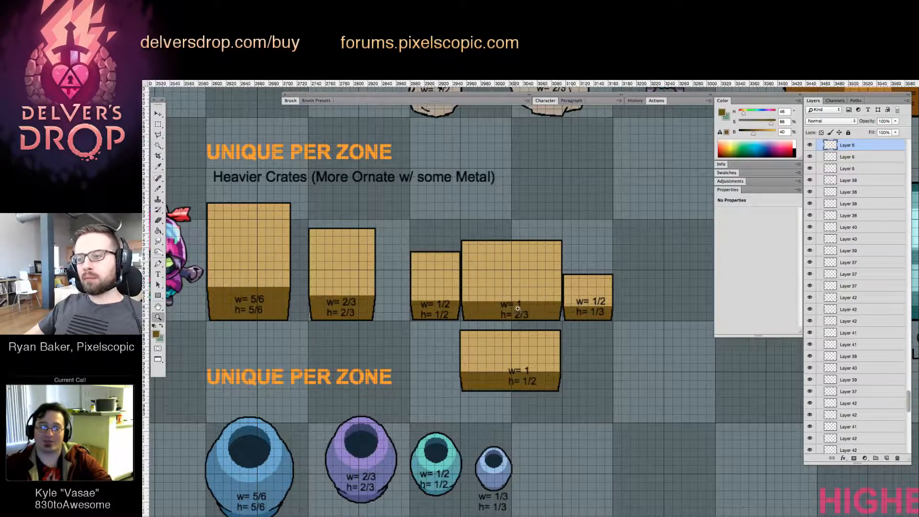
{"action": "left_click_drag", "start_coordinate": [518, 309], "coordinate": [532, 307]}
{"action": "key", "text": "m"}
{"action": "left_click_drag", "start_coordinate": [440, 224], "coordinate": [594, 301]}
{"action": "key", "text": "v"}
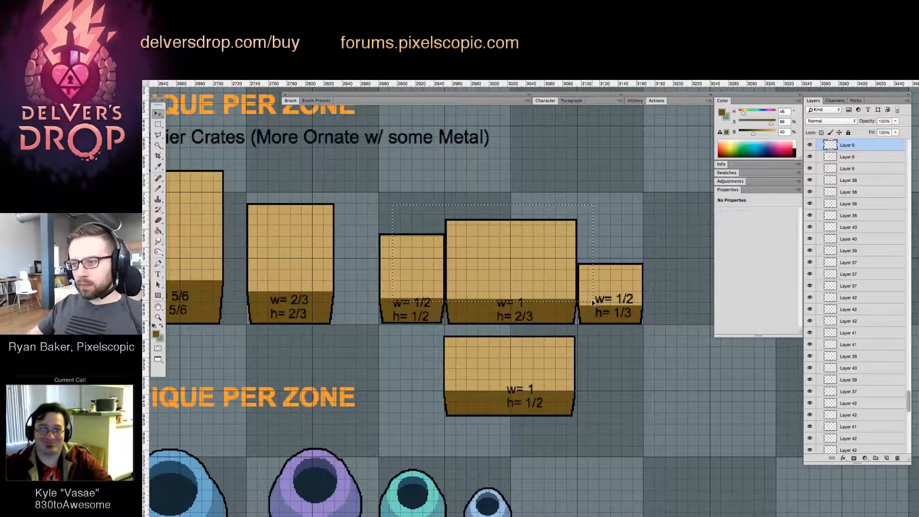
{"action": "key", "text": "Up"}
{"action": "key", "text": "Up"}
{"action": "key", "text": "Up"}
{"action": "key", "text": "Up"}
{"action": "key", "text": "Up"}
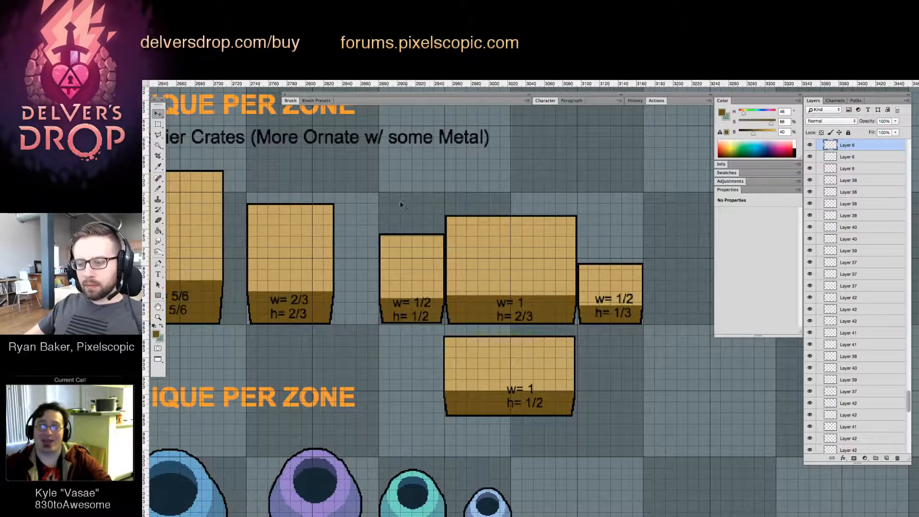
Reselect the widest crate's upper part, raise it slightly further to make the crate taller, and clear the selection
{"action": "key", "text": "m"}
{"action": "left_click_drag", "start_coordinate": [388, 187], "coordinate": [647, 316]}
{"action": "key", "text": "v"}
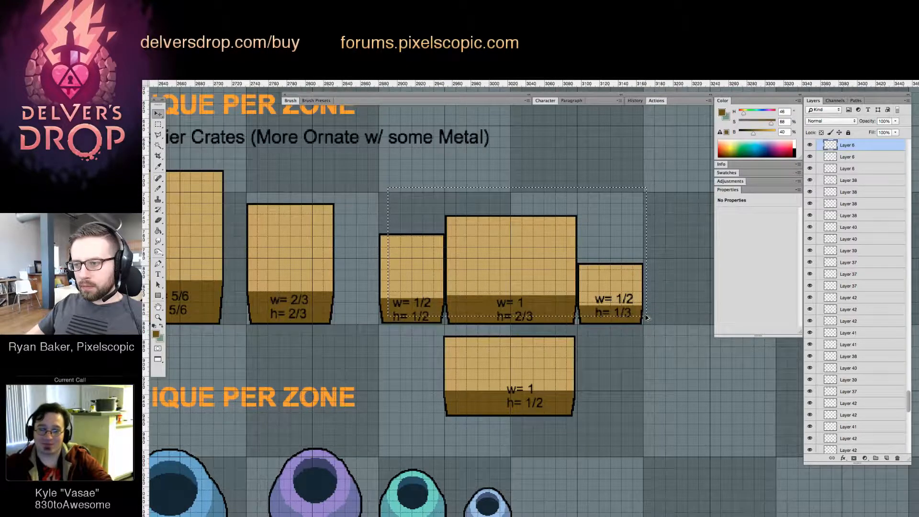
{"action": "key", "text": "Up"}
{"action": "key", "text": "Up"}
{"action": "key", "text": "m"}
{"action": "left_click_drag", "start_coordinate": [416, 185], "coordinate": [621, 306]}
{"action": "key", "text": "v"}
{"action": "key", "text": "Up"}
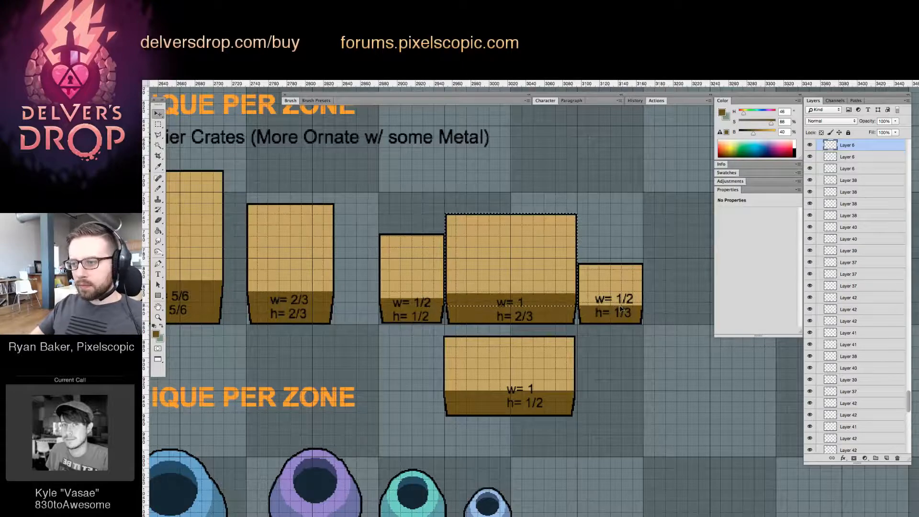
{"action": "key", "text": "super+d"}
Try moving the widest heavier crate behind the 1/2 crate toward the 2/3 crate, undo the move, and select its size label
{"action": "left_click_drag", "start_coordinate": [545, 244], "coordinate": [450, 262]}
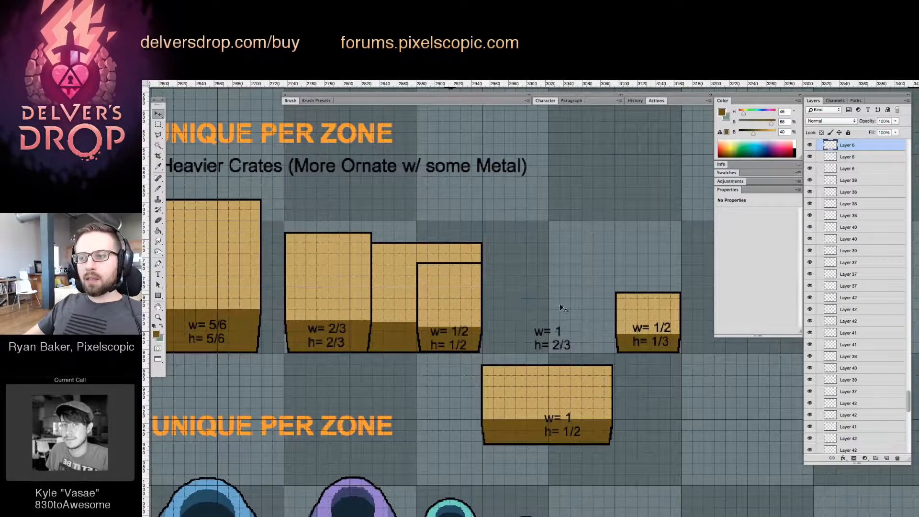
{"action": "key", "text": "super+z"}
{"action": "left_click", "coordinate": [549, 334]}
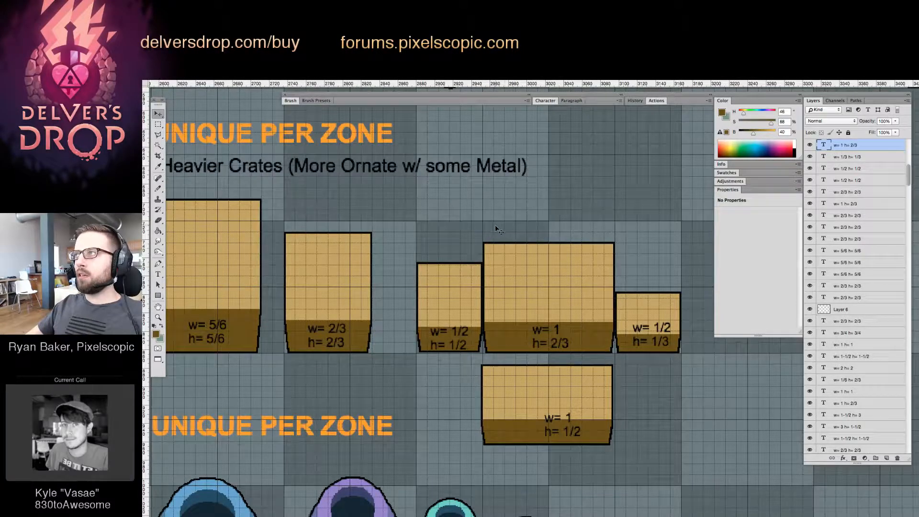
Lower the w= 1, h= 1/2 label onto the golden box's dark front, and move box and label up above the 1/2 by 1/3 crate
{"action": "left_click_drag", "start_coordinate": [625, 319], "coordinate": [580, 284]}
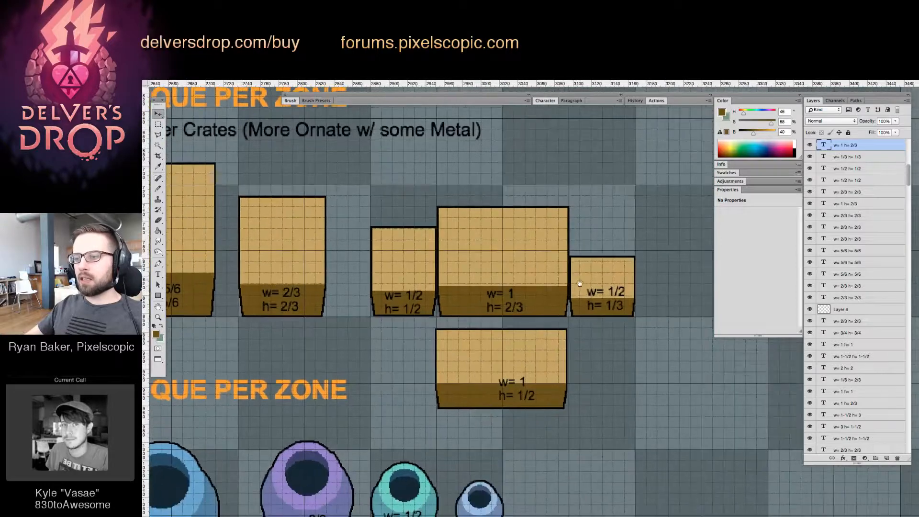
{"action": "left_click_drag", "start_coordinate": [522, 381], "coordinate": [539, 406]}
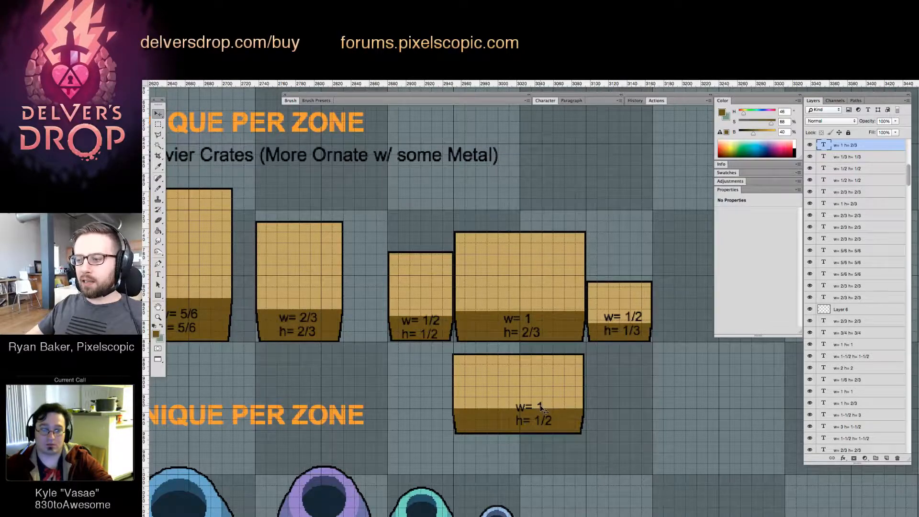
{"action": "left_click_drag", "start_coordinate": [540, 408], "coordinate": [550, 415]}
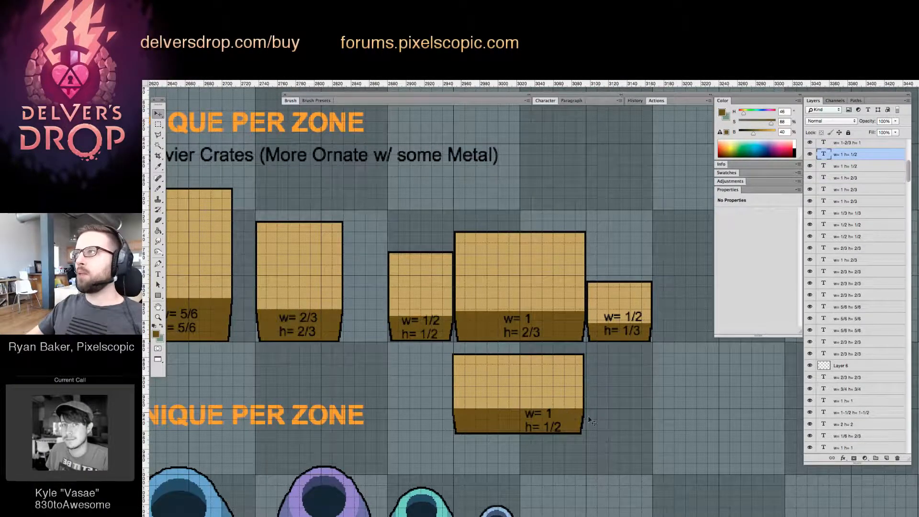
{"action": "key", "text": "Down"}
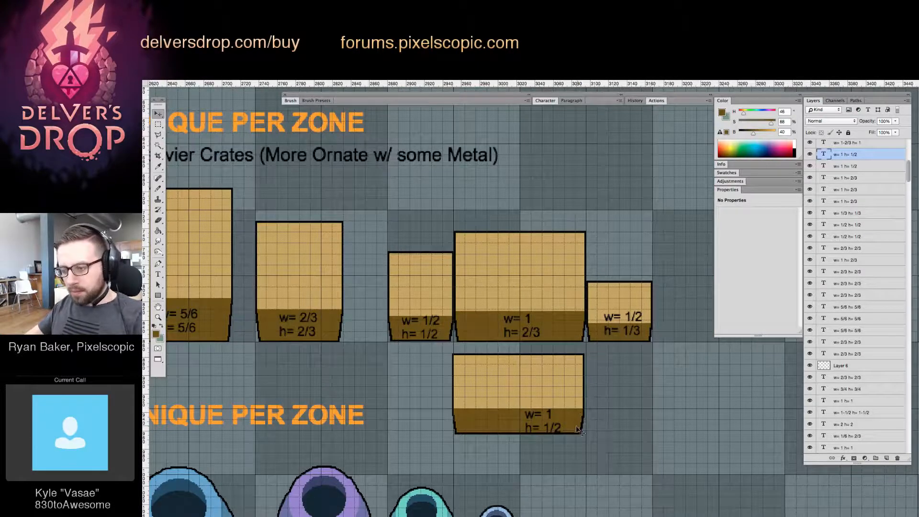
{"action": "left_click_drag", "start_coordinate": [545, 433], "coordinate": [617, 211]}
{"action": "scroll", "coordinate": [590, 217], "scroll_direction": "up", "scroll_amount": 3}
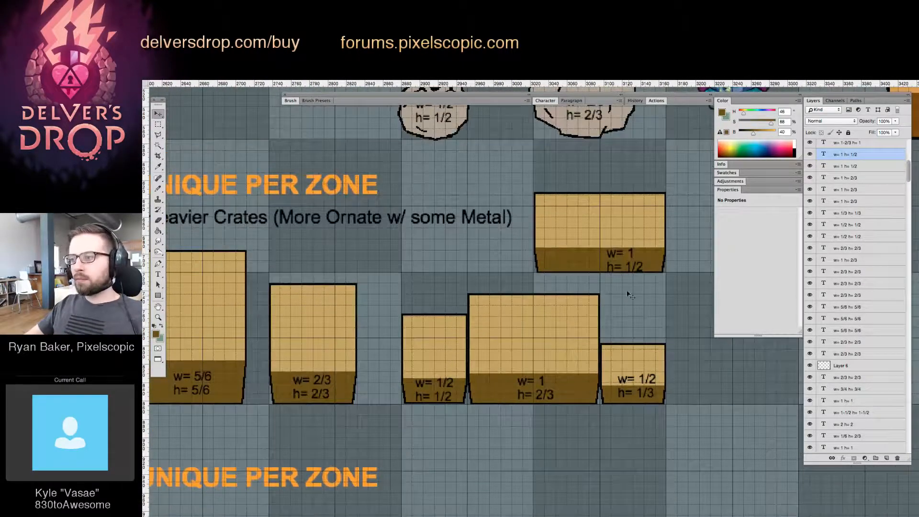
Examine the heavier crates' sizes and arrangement against the basic crates, sacks and the rest of the template
{"action": "key", "text": "z"}
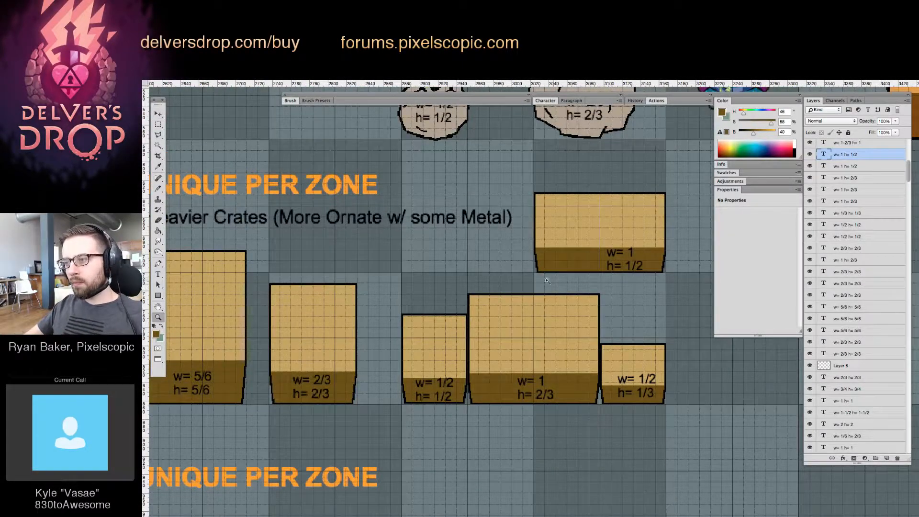
{"action": "left_click", "coordinate": [597, 296], "text": "alt"}
{"action": "left_click", "coordinate": [596, 297], "text": "alt"}
{"action": "left_click_drag", "start_coordinate": [588, 323], "coordinate": [524, 312]}
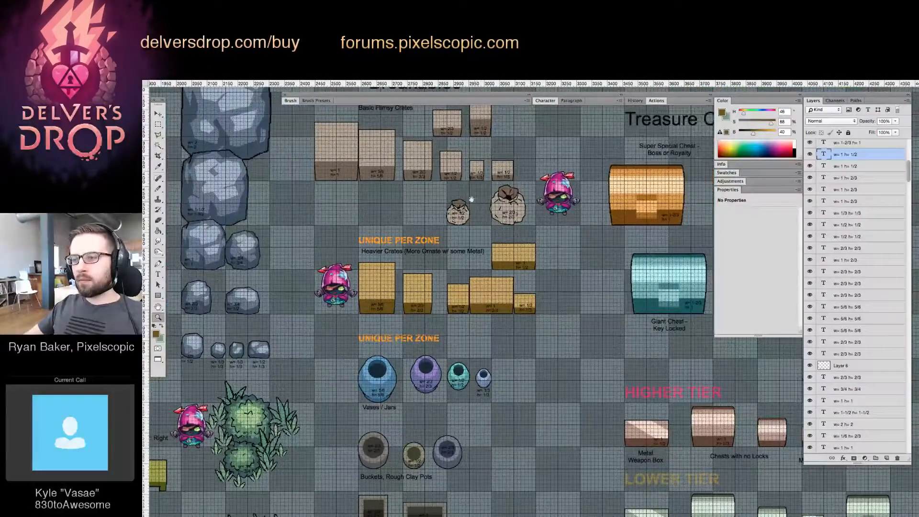
{"action": "left_click_drag", "start_coordinate": [472, 199], "coordinate": [479, 292]}
{"action": "left_click", "coordinate": [457, 290]}
{"action": "left_click", "coordinate": [457, 293]}
{"action": "left_click", "coordinate": [478, 292], "text": "alt"}
{"action": "left_click_drag", "start_coordinate": [467, 234], "coordinate": [528, 261]}
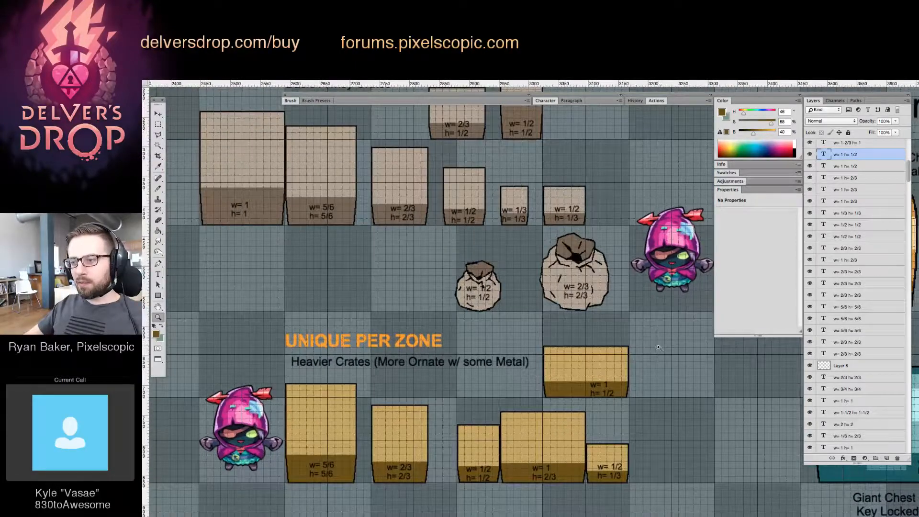
{"action": "left_click_drag", "start_coordinate": [639, 327], "coordinate": [578, 307]}
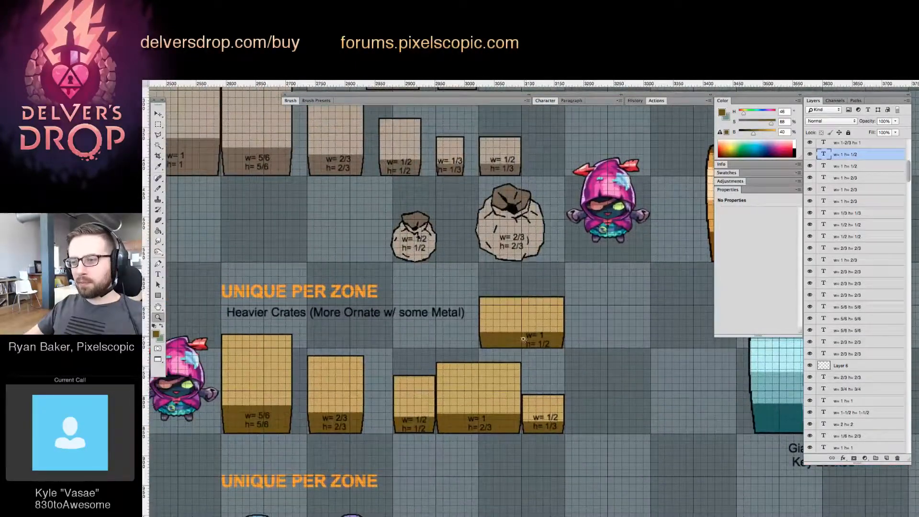
{"action": "left_click_drag", "start_coordinate": [588, 398], "coordinate": [587, 396]}
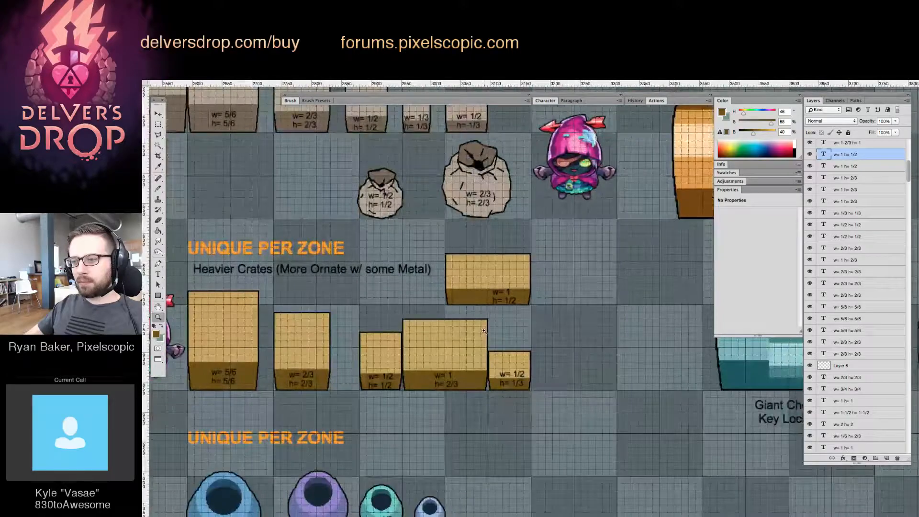
{"action": "left_click_drag", "start_coordinate": [483, 330], "coordinate": [423, 331]}
{"action": "left_click_drag", "start_coordinate": [545, 369], "coordinate": [461, 304]}
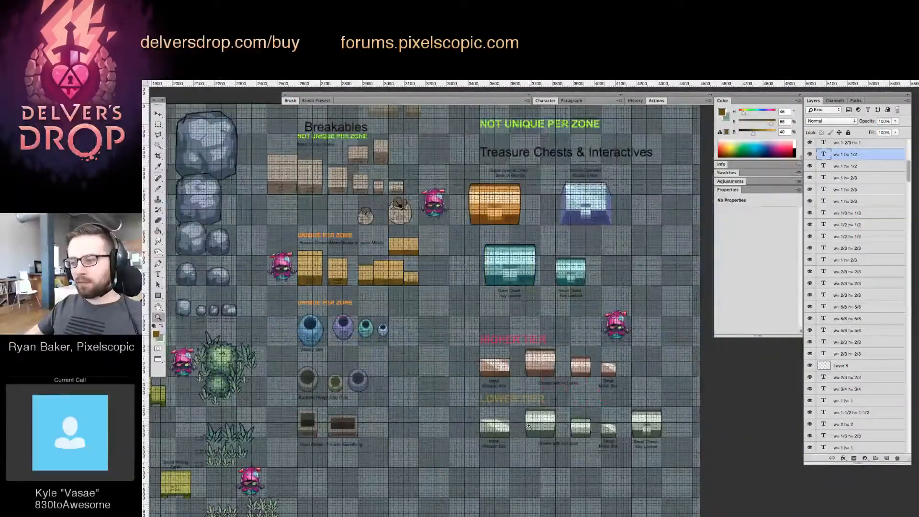
Copy the size labels of the Higher Tier metal weapon box and large chest onto their Lower Tier counterparts
{"action": "left_click_drag", "start_coordinate": [529, 426], "coordinate": [610, 436]}
{"action": "left_click_drag", "start_coordinate": [456, 308], "coordinate": [420, 311]}
{"action": "key", "text": "v"}
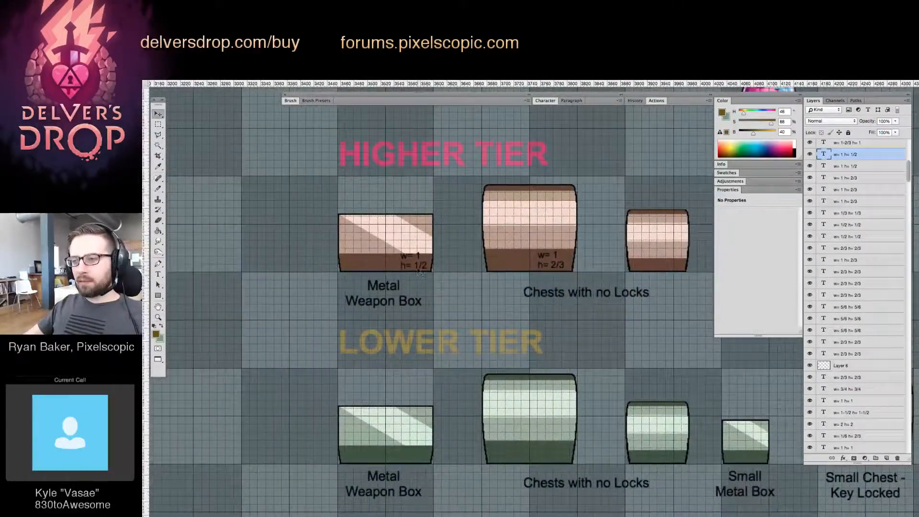
{"action": "left_click_drag", "start_coordinate": [420, 271], "coordinate": [412, 461]}
{"action": "left_click_drag", "start_coordinate": [551, 262], "coordinate": [552, 453]}
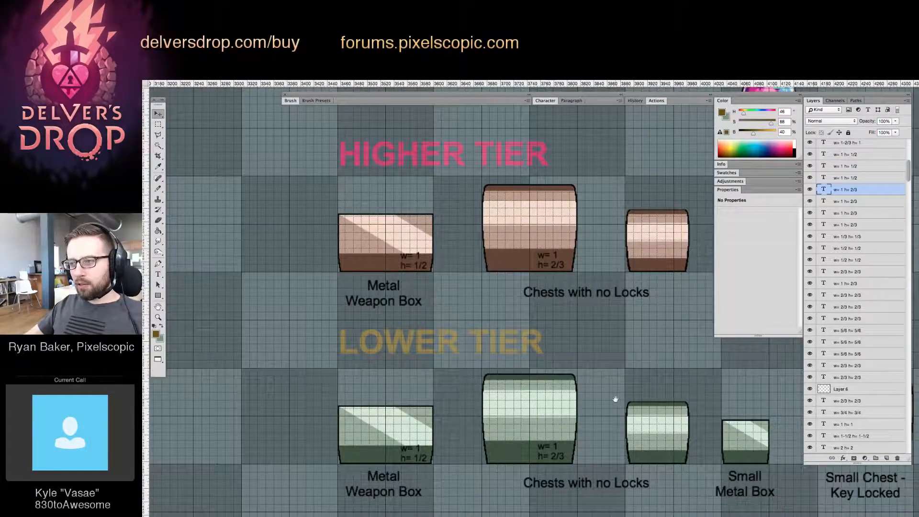
Select the upper part of the Lower Tier's large chest and lower it slightly to match the Higher Tier chest's height
{"action": "left_click", "coordinate": [533, 388], "text": "super"}
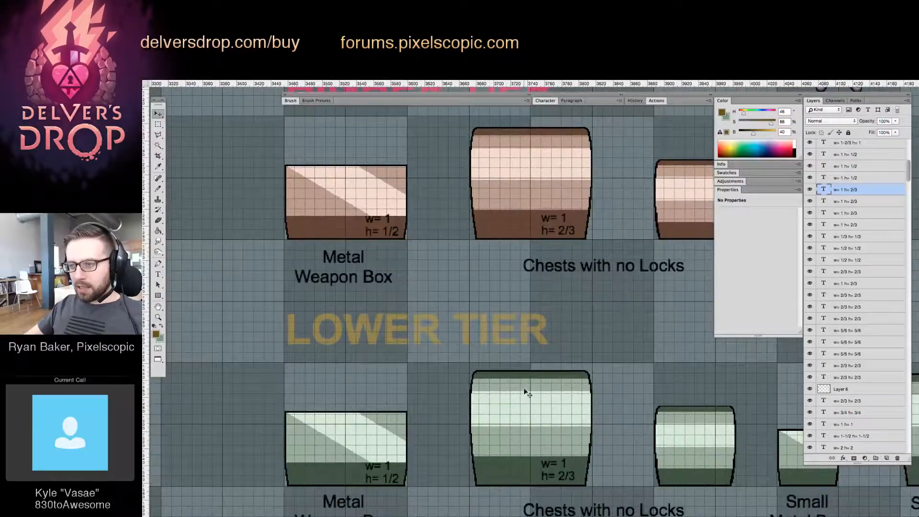
{"action": "key", "text": "m"}
{"action": "left_click_drag", "start_coordinate": [501, 410], "coordinate": [597, 405]}
{"action": "key", "text": "v"}
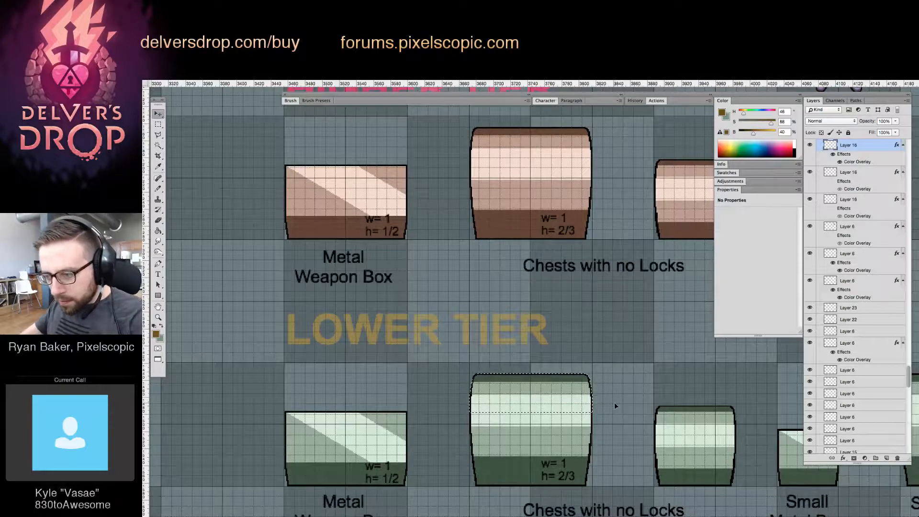
Label the smaller unlocked chests in both tiers w= 2/3, h= 1/2, using copies of the large chest's label
{"action": "left_click_drag", "start_coordinate": [627, 407], "coordinate": [521, 400]}
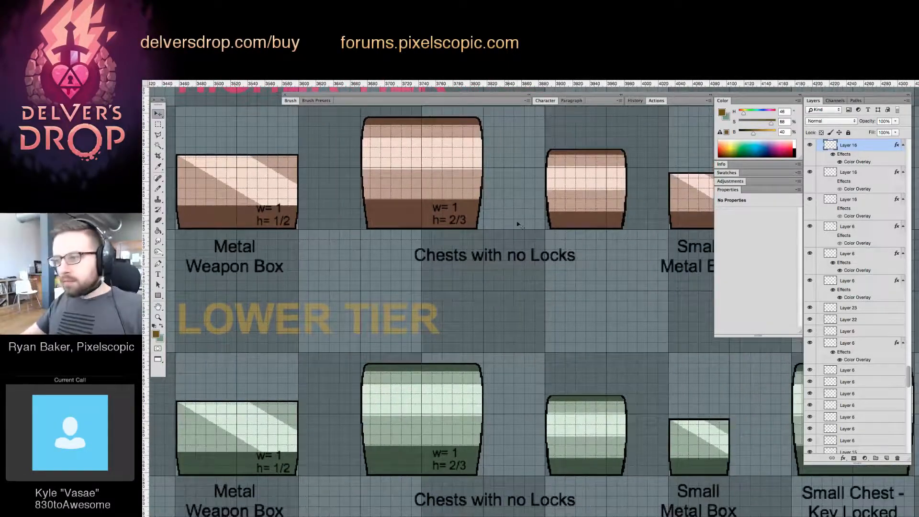
{"action": "left_click_drag", "start_coordinate": [461, 221], "coordinate": [606, 221]}
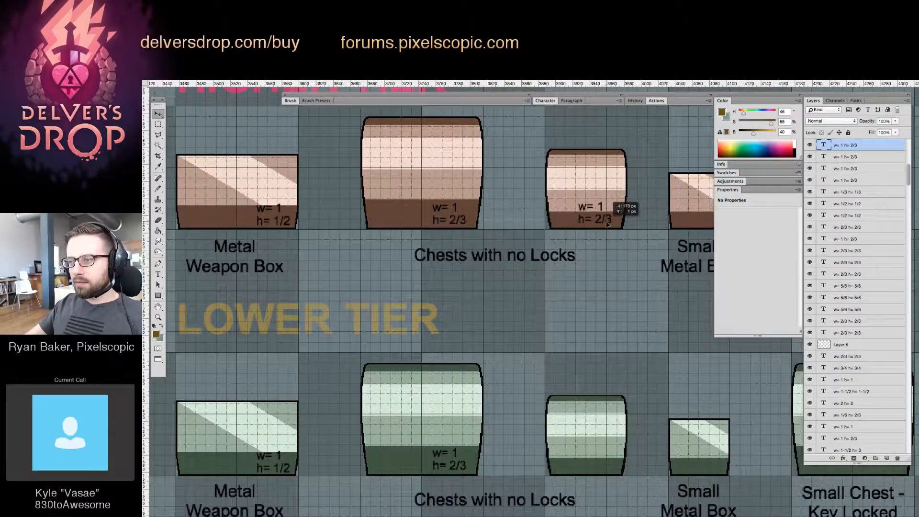
{"action": "double_click", "coordinate": [600, 206]}
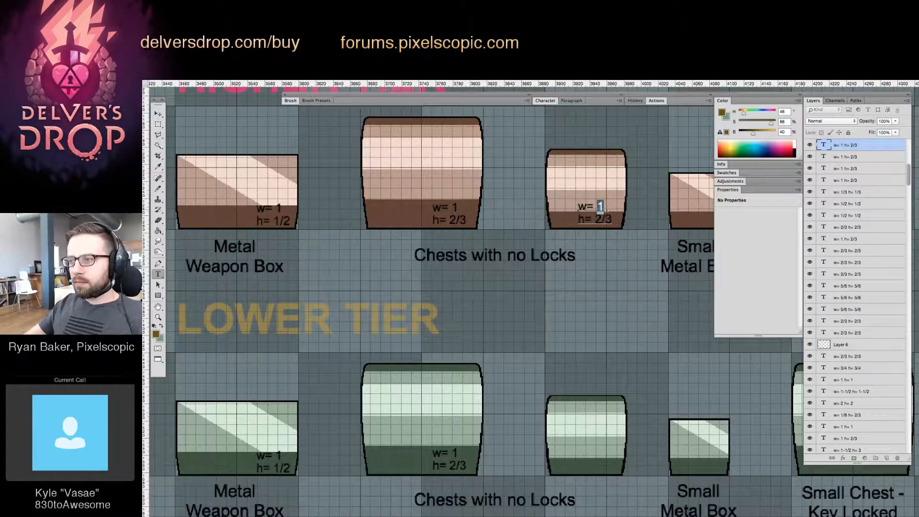
{"action": "type", "text": "2/3 h= "}
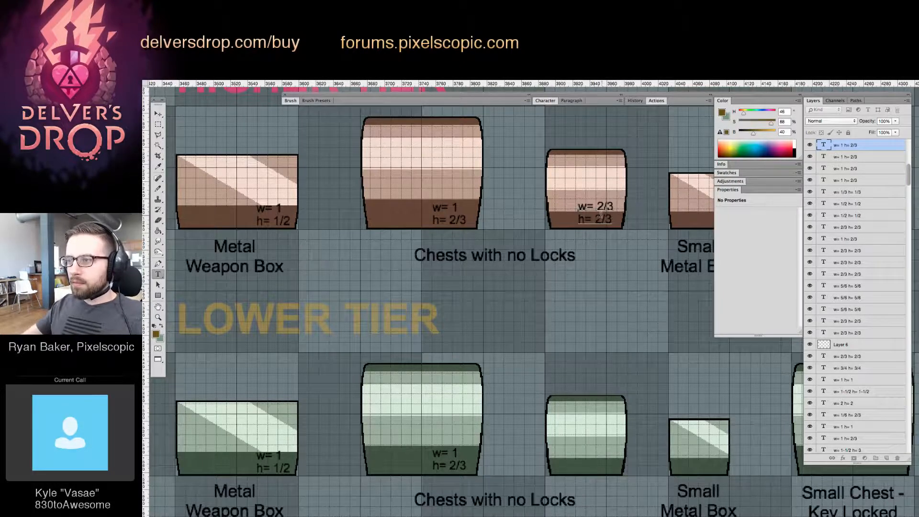
{"action": "type", "text": "1"}
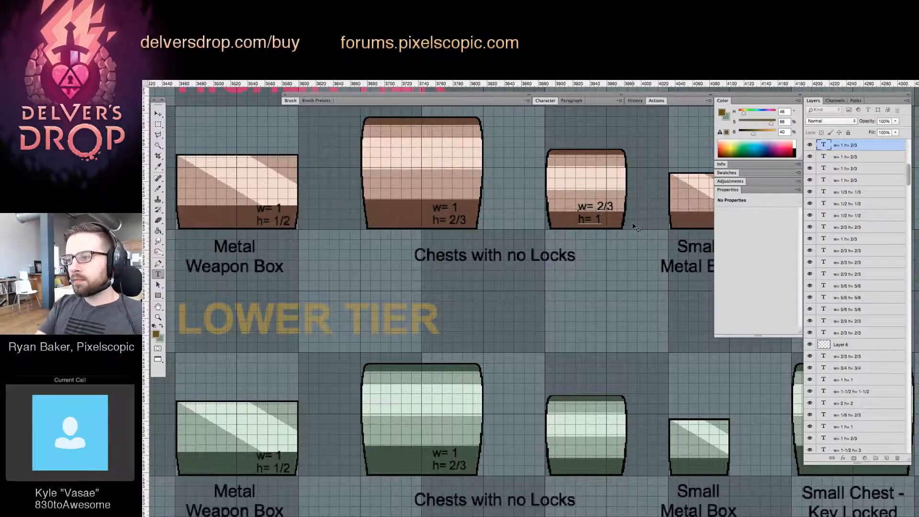
{"action": "type", "text": "/2"}
{"action": "key", "text": "ctrl+Return"}
{"action": "key", "text": "v"}
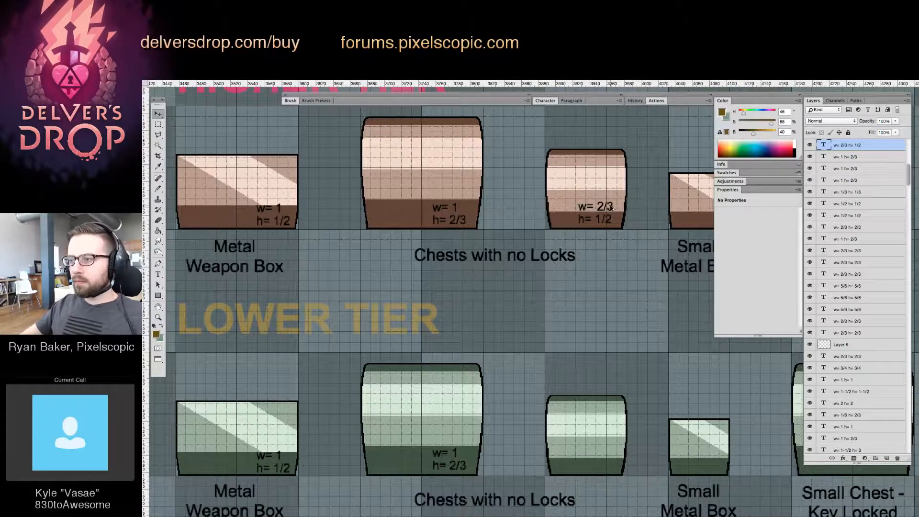
{"action": "left_click_drag", "start_coordinate": [612, 206], "coordinate": [511, 428]}
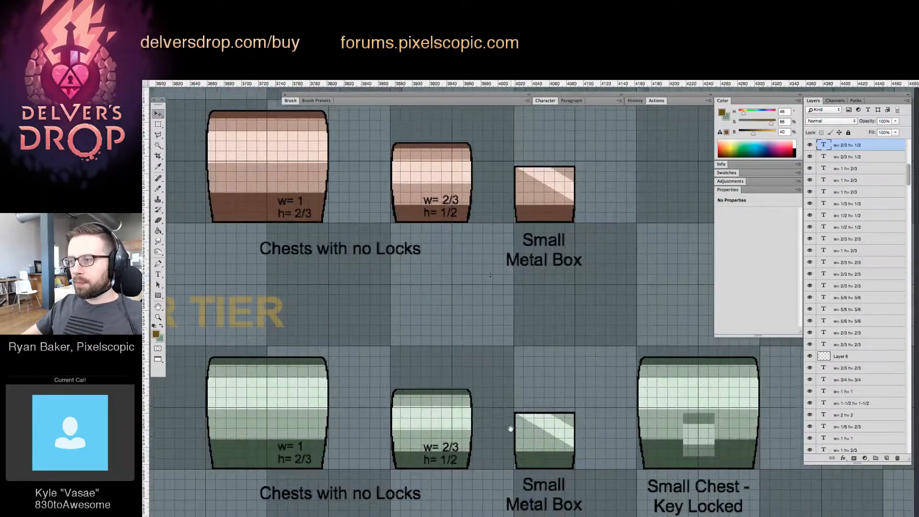
Label the Small Metal Boxes in both tiers w= 1/2, h= 1/3, using copies of the smaller chest's label
{"action": "left_click_drag", "start_coordinate": [449, 201], "coordinate": [549, 205]}
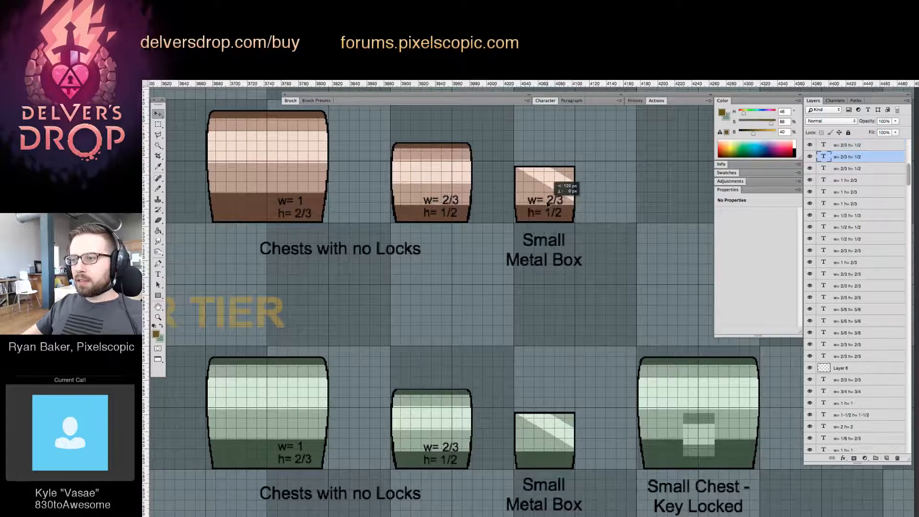
{"action": "key", "text": "t"}
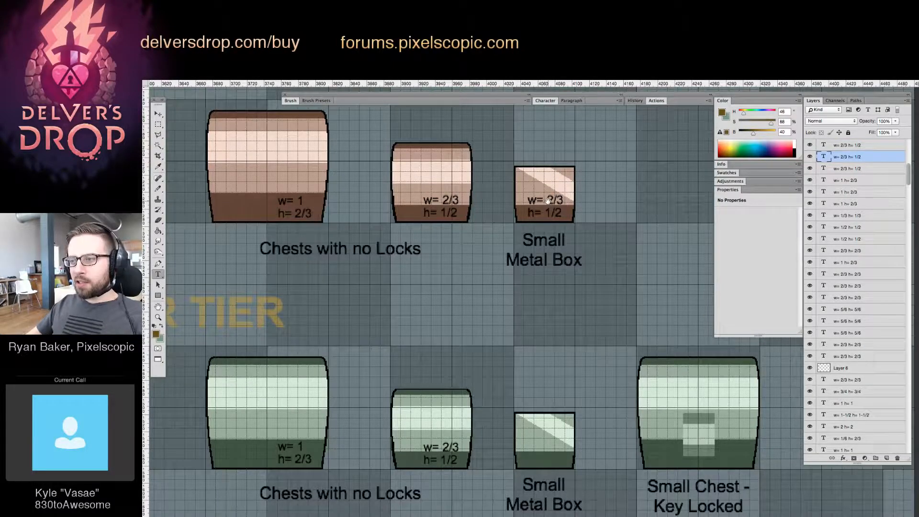
{"action": "left_click_drag", "start_coordinate": [545, 200], "coordinate": [565, 197]}
{"action": "type", "text": "1/"}
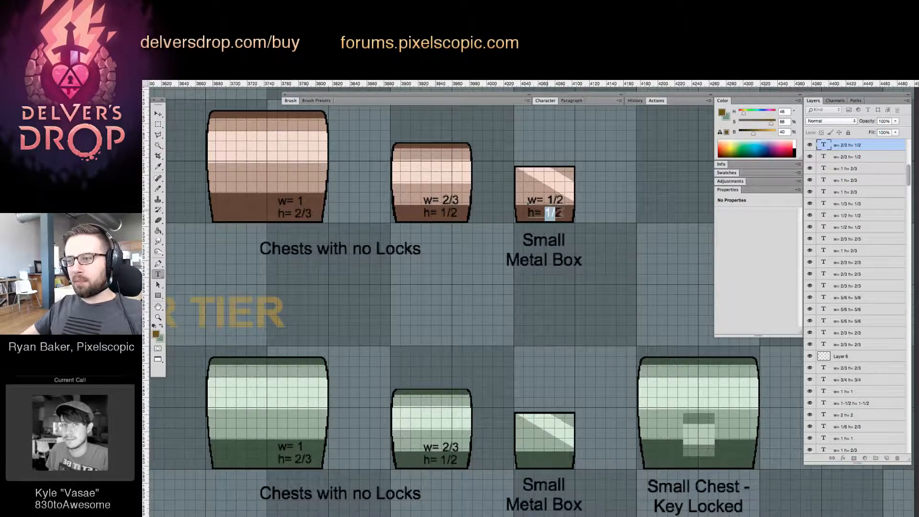
{"action": "type", "text": "1"}
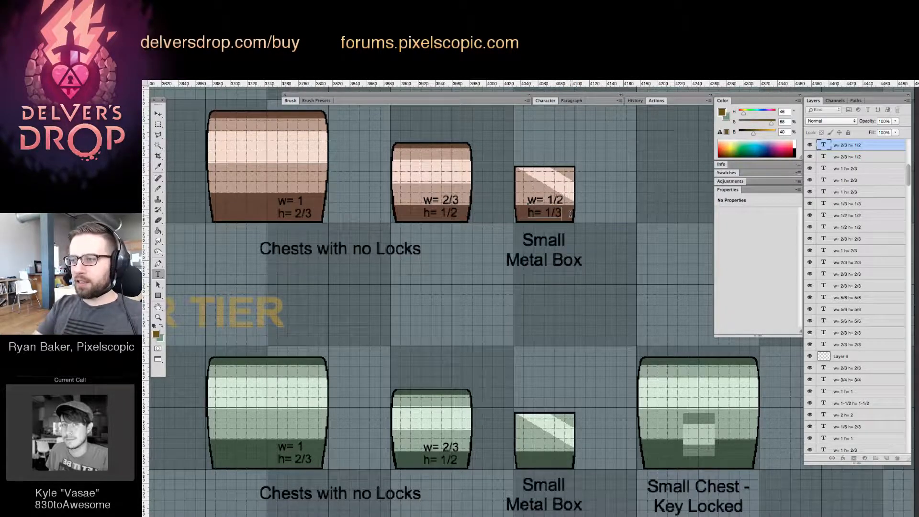
{"action": "key", "text": "ctrl+Return"}
{"action": "key", "text": "v"}
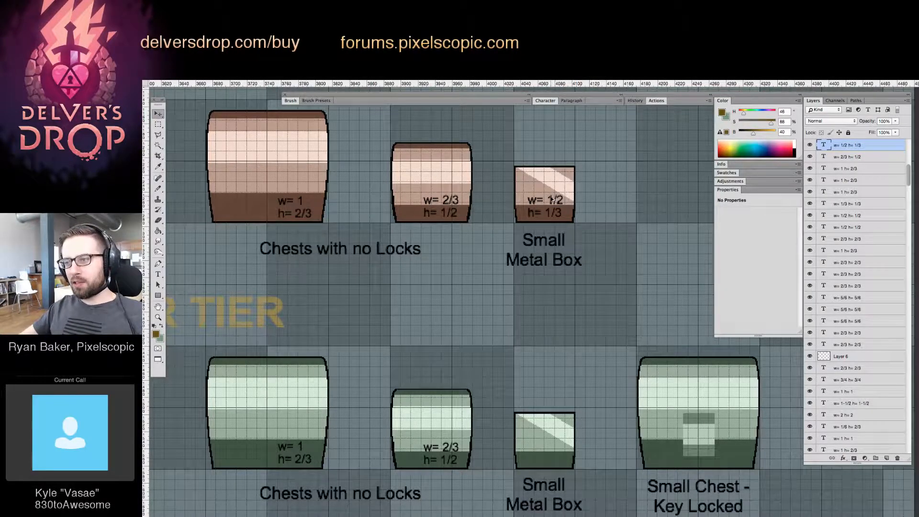
{"action": "left_click_drag", "start_coordinate": [553, 199], "coordinate": [556, 447]}
Copy the w= 1, h= 2/3 label onto the green Small Chest - Key Locked in the Lower Tier row
{"action": "left_click_drag", "start_coordinate": [608, 405], "coordinate": [471, 400]}
{"action": "key", "text": "z"}
{"action": "key", "text": "v"}
{"action": "left_click_drag", "start_coordinate": [498, 209], "coordinate": [588, 480]}
{"action": "left_click_drag", "start_coordinate": [588, 333], "coordinate": [598, 317]}
Move the green Small Chest - Key Locked with its texts up into the Higher Tier row beside the Small Metal Box
{"action": "key", "text": "z"}
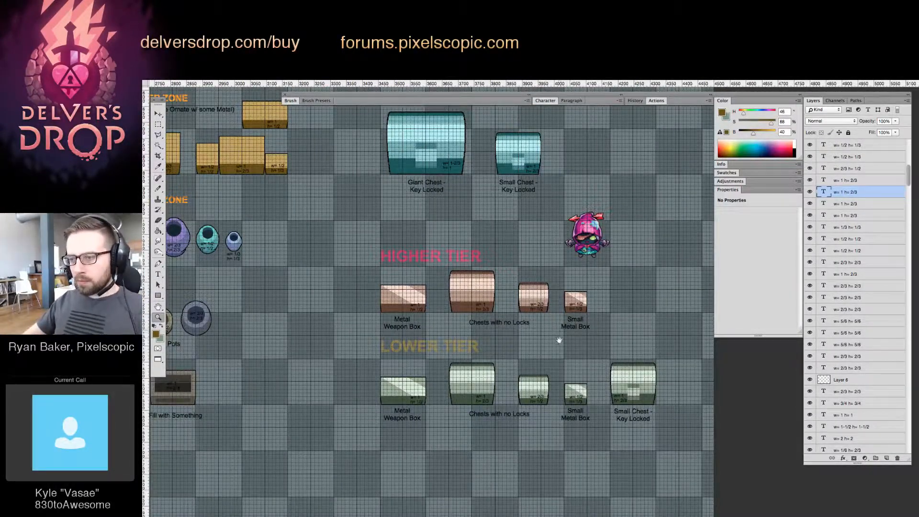
{"action": "left_click_drag", "start_coordinate": [559, 340], "coordinate": [644, 364]}
{"action": "key", "text": "v"}
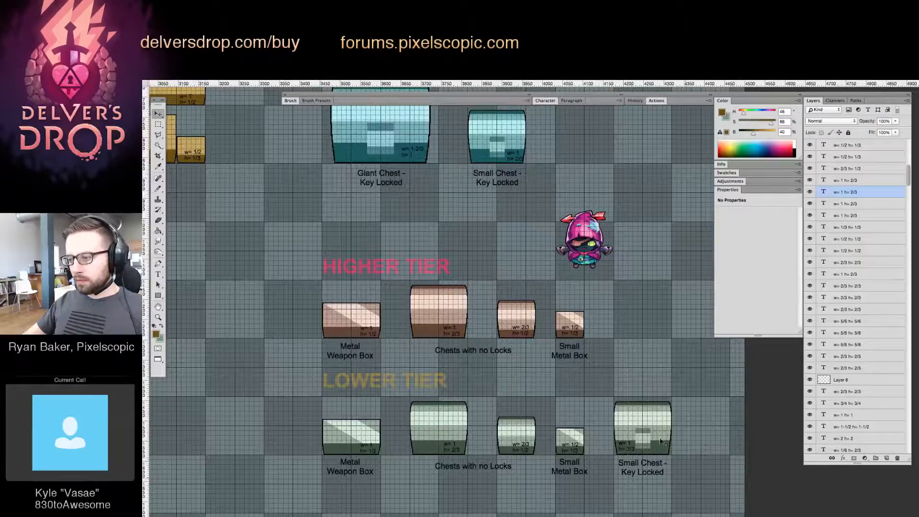
{"action": "left_click_drag", "start_coordinate": [659, 433], "coordinate": [678, 323]}
{"action": "key", "text": "Down"}
{"action": "key", "text": "Down"}
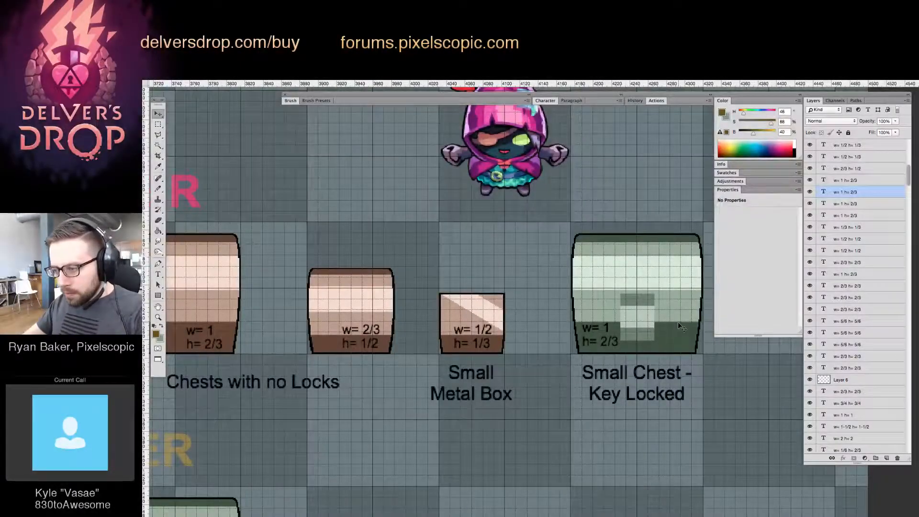
Examine the Higher Tier row with the green key-locked chest, both in the whole layout and close up
{"action": "key", "text": "z"}
{"action": "left_click_drag", "start_coordinate": [606, 313], "coordinate": [545, 324]}
{"action": "left_click", "coordinate": [555, 348], "text": "alt"}
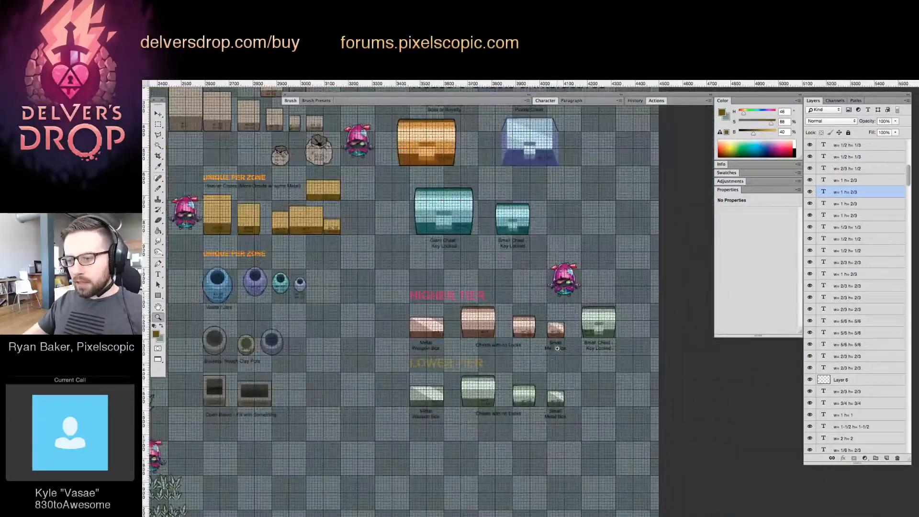
{"action": "left_click", "coordinate": [548, 317]}
{"action": "left_click", "coordinate": [544, 314]}
{"action": "left_click", "coordinate": [544, 313]}
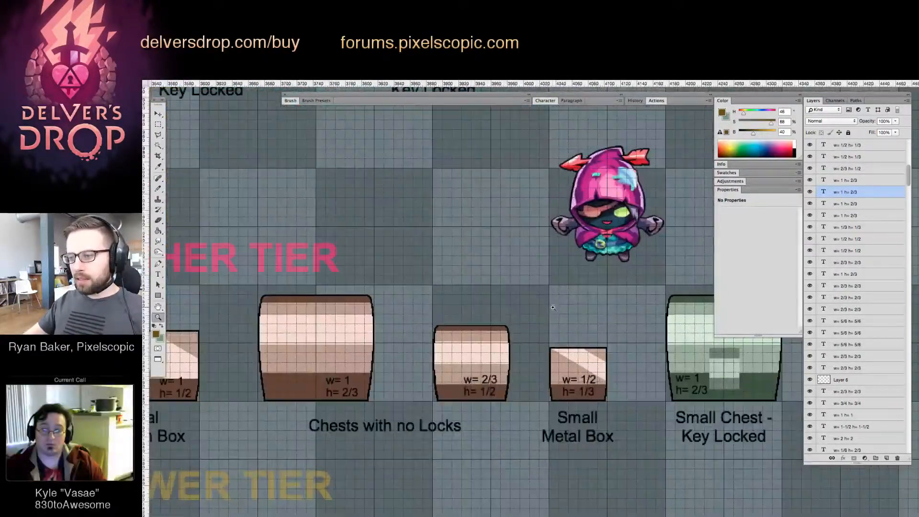
{"action": "left_click_drag", "start_coordinate": [580, 307], "coordinate": [529, 292]}
{"action": "left_click", "coordinate": [506, 290], "text": "alt"}
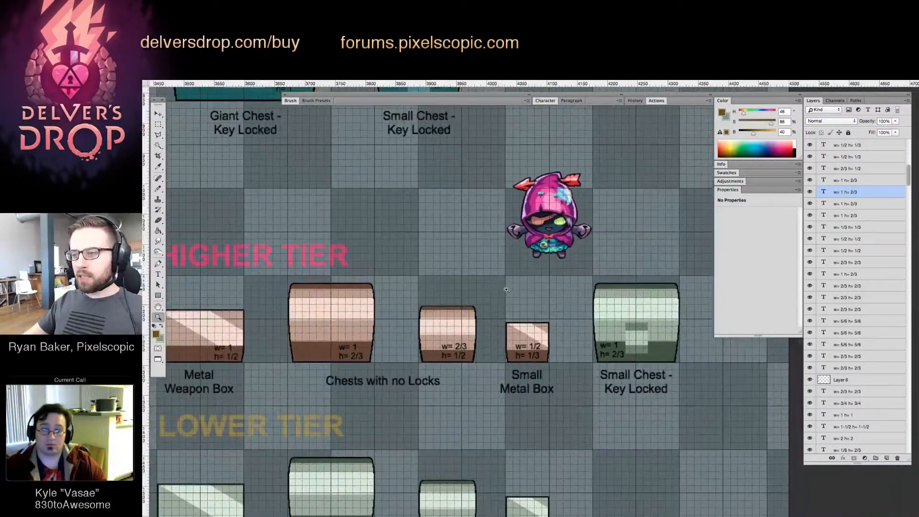
Fill the bottom and top bands of the green key-locked chest in the Higher Tier row with the unlocked chest's dark brown
{"action": "left_click", "coordinate": [500, 282], "text": "alt"}
{"action": "key", "text": "v"}
{"action": "left_click_drag", "start_coordinate": [358, 406], "coordinate": [358, 410]}
{"action": "left_click_drag", "start_coordinate": [366, 265], "coordinate": [365, 269]}
{"action": "left_click", "coordinate": [670, 410]}
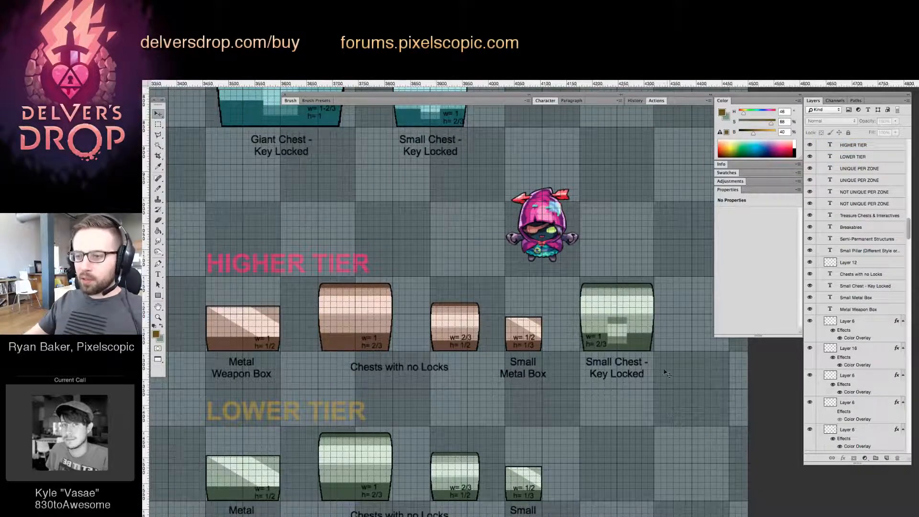
{"action": "left_click", "coordinate": [642, 302]}
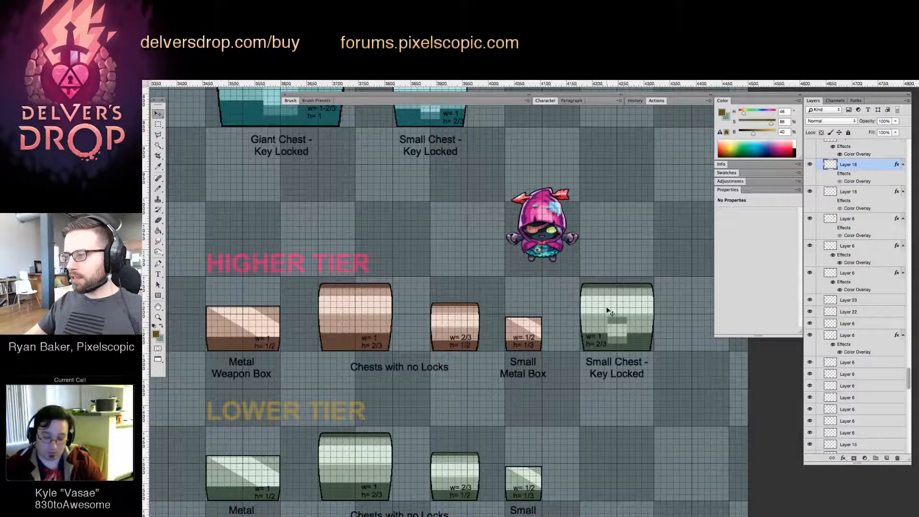
{"action": "key", "text": "z"}
{"action": "left_click_drag", "start_coordinate": [429, 303], "coordinate": [459, 304]}
{"action": "key", "text": "g"}
{"action": "left_click", "coordinate": [295, 354], "text": "alt"}
{"action": "key", "text": "v"}
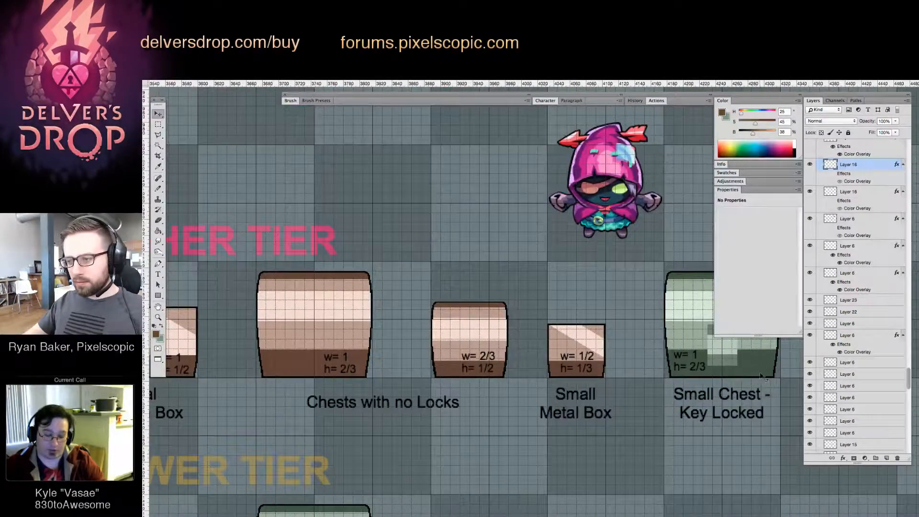
{"action": "left_click", "coordinate": [740, 359]}
{"action": "left_click_drag", "start_coordinate": [716, 278], "coordinate": [689, 306]}
{"action": "left_click", "coordinate": [690, 305]}
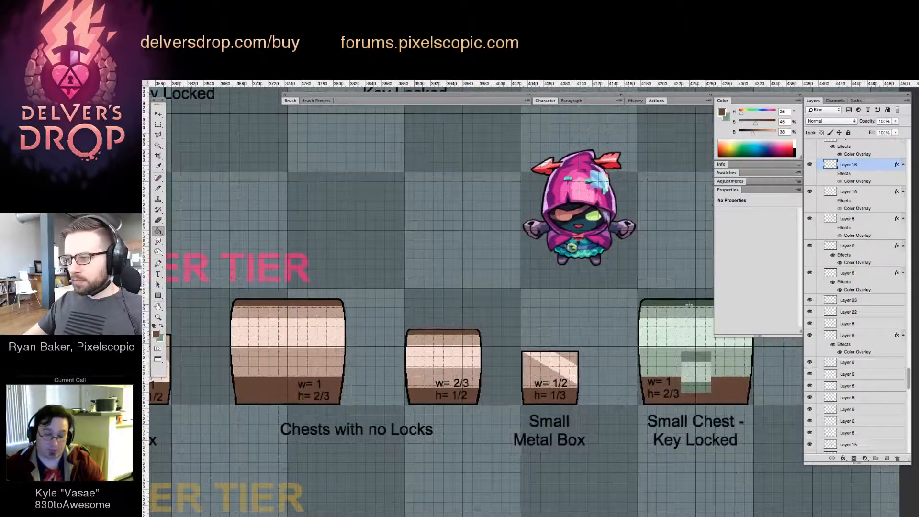
Fill the key-locked chest's upper and middle shade bands and the lock's lower band with the light brown of the large unlocked chest
{"action": "left_click", "coordinate": [332, 310], "text": "alt"}
{"action": "left_click", "coordinate": [693, 312]}
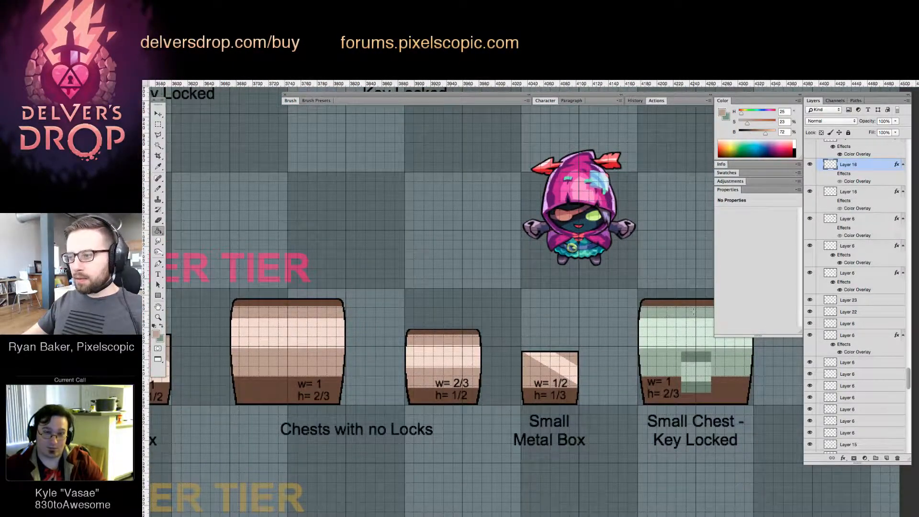
{"action": "left_click", "coordinate": [666, 360]}
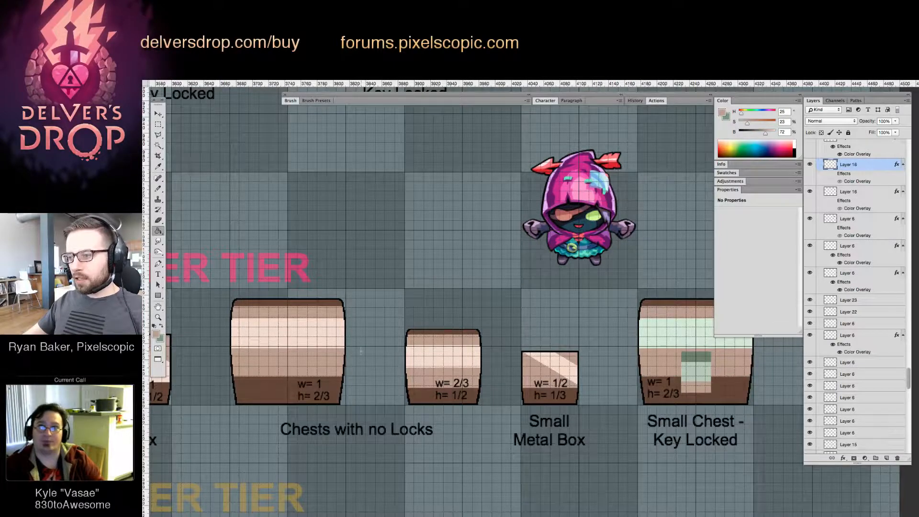
{"action": "mouse_move", "coordinate": [447, 346]}
{"action": "left_mouse_down"}
{"action": "mouse_move", "coordinate": [583, 349]}
{"action": "mouse_move", "coordinate": [447, 349]}
{"action": "left_mouse_up"}
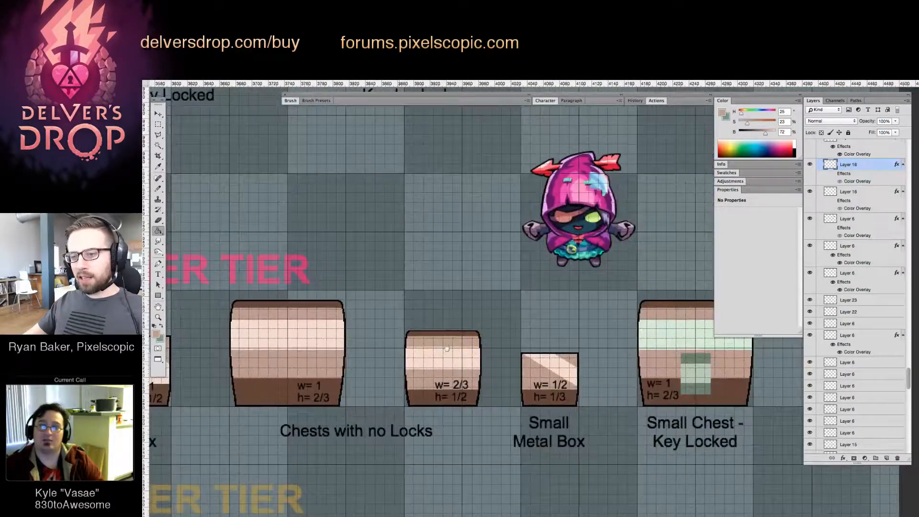
{"action": "left_click", "coordinate": [720, 391], "text": "alt"}
{"action": "left_click", "coordinate": [705, 361]}
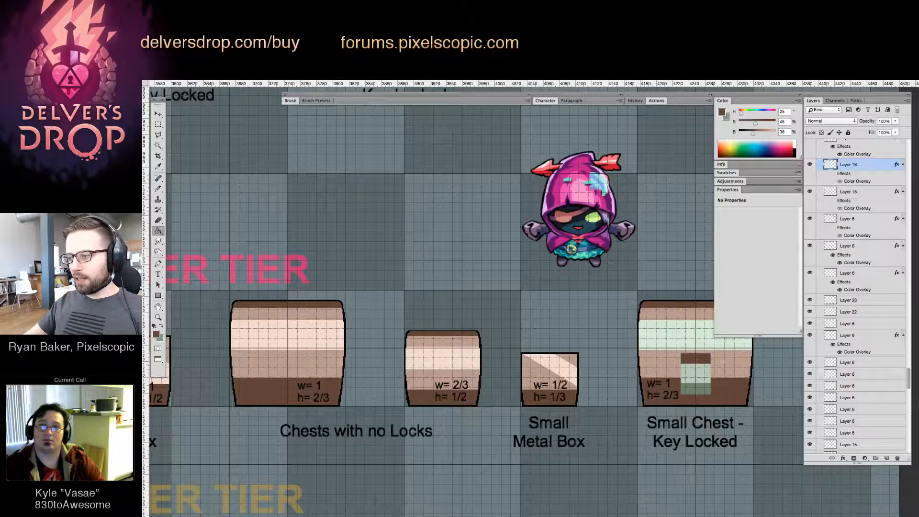
{"action": "key", "text": "super+z"}
Fill the lock's upper band with medium brown, and the chest's wide highlight band and lock face with the unlocked chest's pale cream
{"action": "left_click", "coordinate": [691, 356], "text": "alt"}
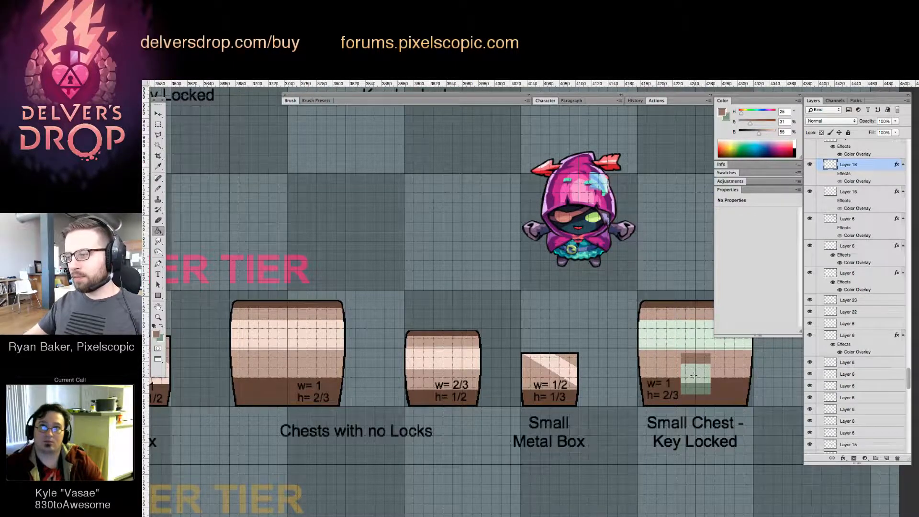
{"action": "left_click", "coordinate": [312, 333], "text": "alt"}
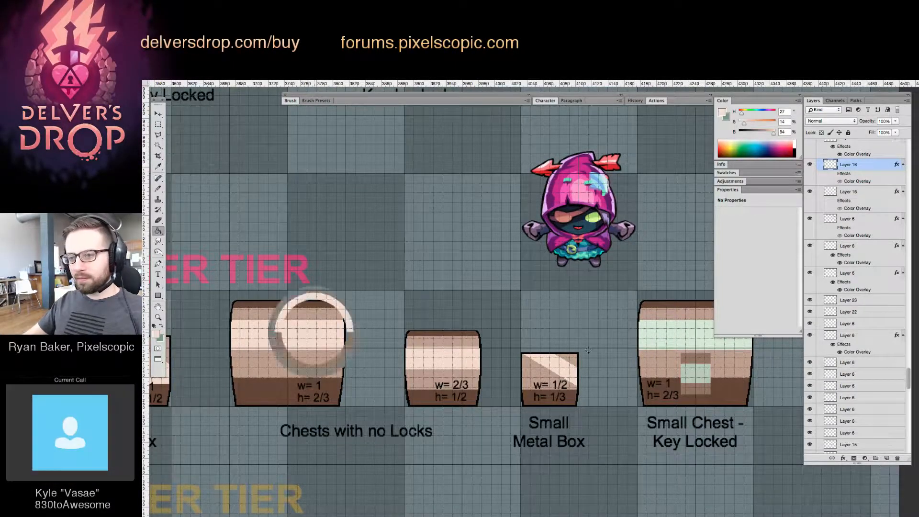
{"action": "left_click", "coordinate": [676, 338]}
{"action": "left_click", "coordinate": [693, 378]}
Nudge the orange Super Special Chest a few pixels left so it lines up with the teal Giant Chest below
{"action": "key", "text": "z"}
{"action": "left_click_drag", "start_coordinate": [639, 341], "coordinate": [577, 357]}
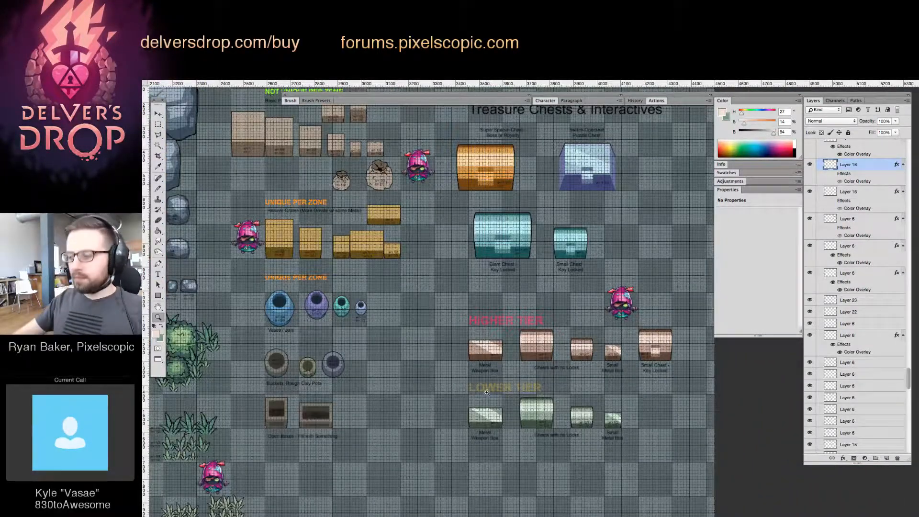
{"action": "left_click_drag", "start_coordinate": [612, 338], "coordinate": [611, 397]}
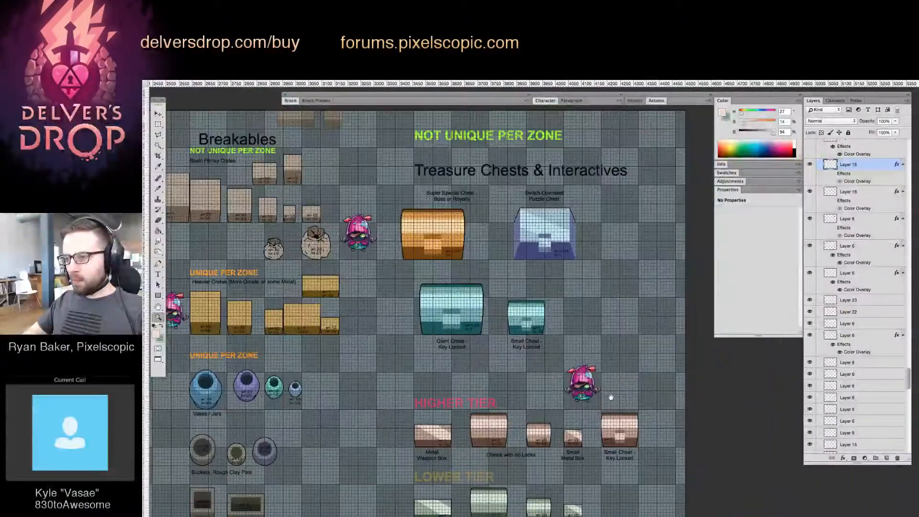
{"action": "left_click_drag", "start_coordinate": [542, 195], "coordinate": [573, 309]}
{"action": "left_click_drag", "start_coordinate": [457, 276], "coordinate": [546, 287]}
{"action": "key", "text": "v"}
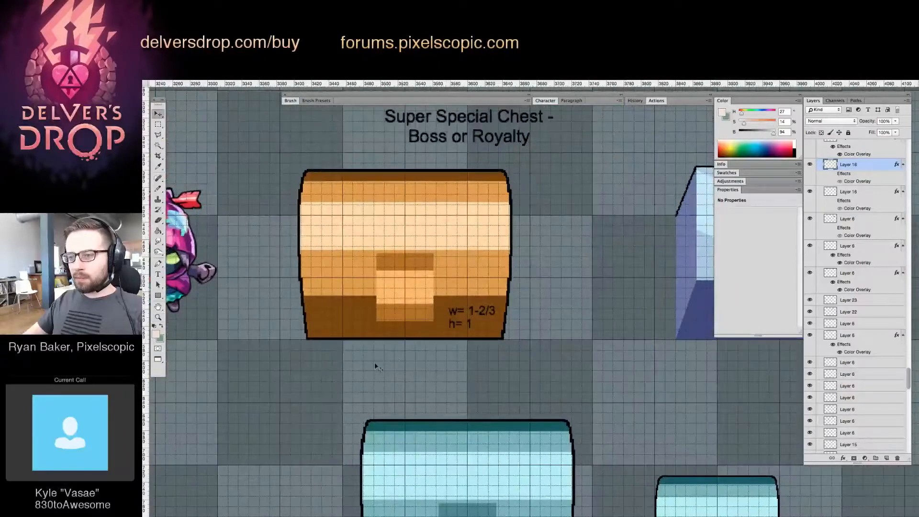
{"action": "left_click_drag", "start_coordinate": [365, 367], "coordinate": [565, 280]}
{"action": "left_click", "coordinate": [557, 228]}
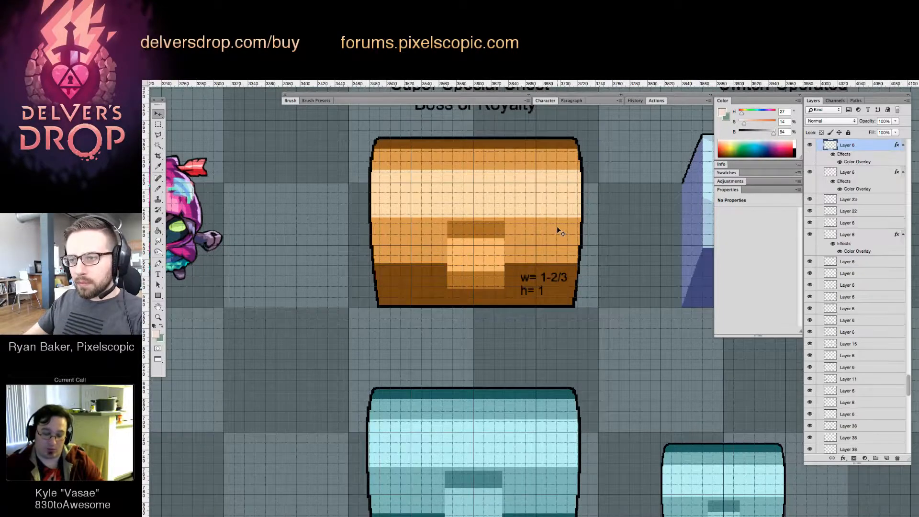
{"action": "key", "text": "Left"}
{"action": "key", "text": "Left"}
{"action": "key", "text": "Left"}
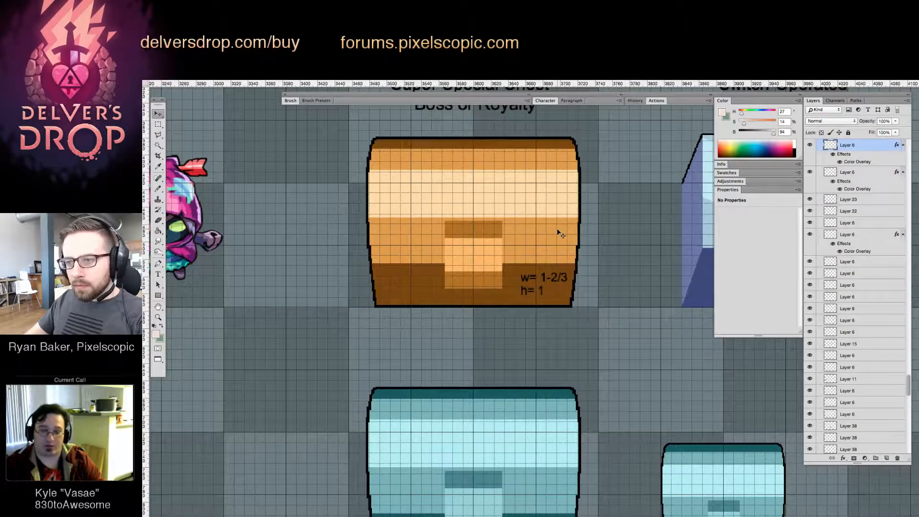
Examine the Super Special Chest, Giant Chest and Switch-Operated Puzzle Chest close up, comparing their edges and locks with the grid
{"action": "key", "text": "z"}
{"action": "left_click_drag", "start_coordinate": [419, 190], "coordinate": [451, 202]}
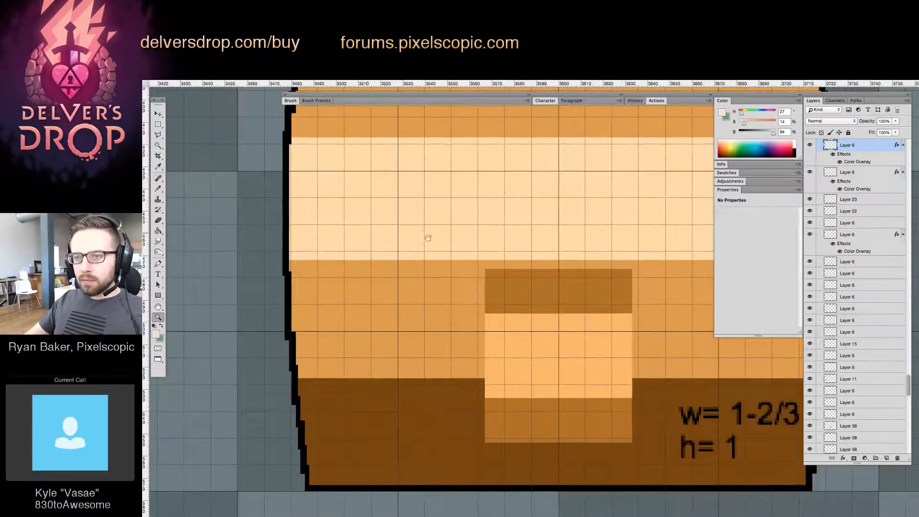
{"action": "left_click_drag", "start_coordinate": [429, 238], "coordinate": [368, 243]}
{"action": "left_click_drag", "start_coordinate": [407, 210], "coordinate": [343, 235]}
{"action": "left_click_drag", "start_coordinate": [343, 353], "coordinate": [394, 350]}
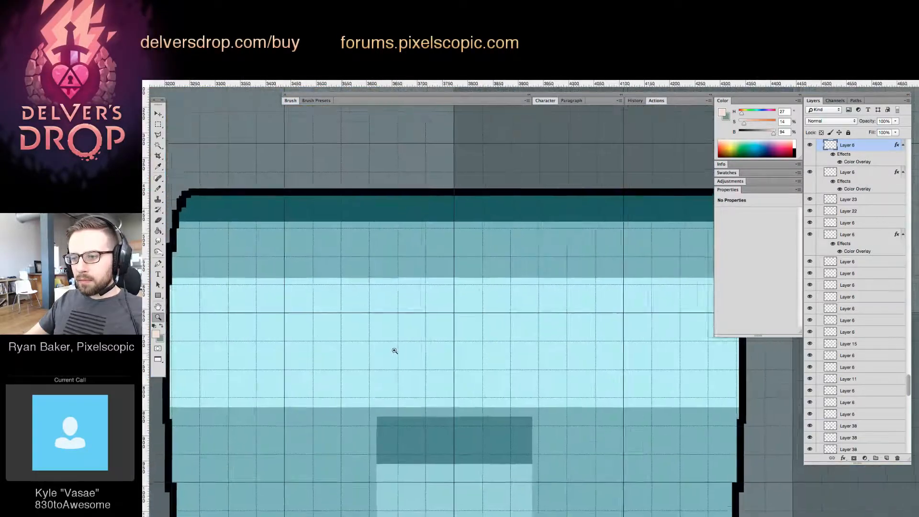
{"action": "left_click_drag", "start_coordinate": [463, 354], "coordinate": [441, 363]}
{"action": "left_click_drag", "start_coordinate": [541, 337], "coordinate": [497, 340]}
{"action": "left_click_drag", "start_coordinate": [550, 307], "coordinate": [466, 329]}
{"action": "left_click_drag", "start_coordinate": [573, 241], "coordinate": [640, 245]}
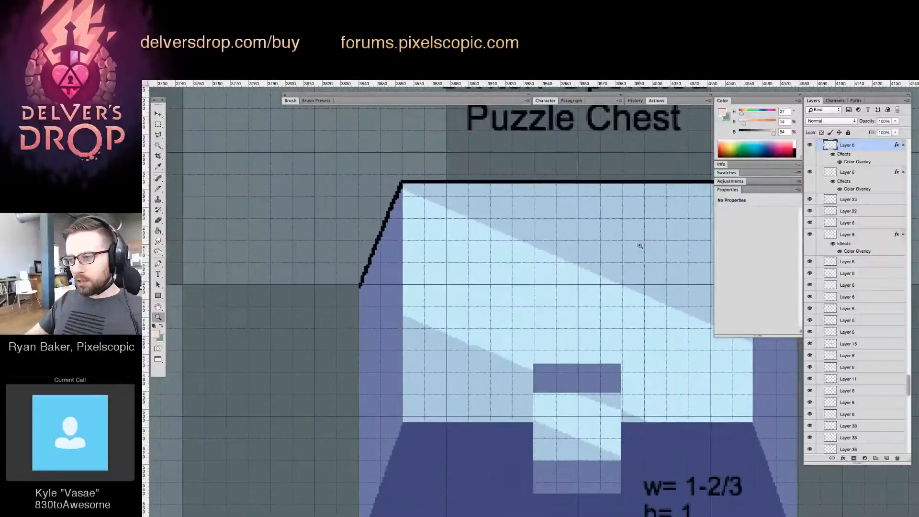
{"action": "left_click_drag", "start_coordinate": [621, 283], "coordinate": [560, 315]}
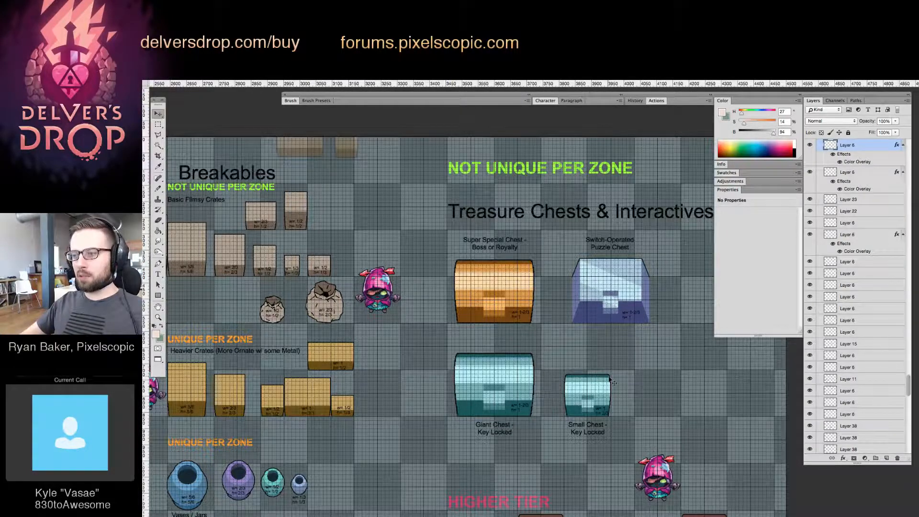
Widen the Switch-Operated Puzzle Chest's lock by selecting its left part and nudging it several pixels to the left
{"action": "left_click", "coordinate": [613, 348]}
{"action": "key", "text": "z"}
{"action": "left_click_drag", "start_coordinate": [625, 294], "coordinate": [664, 298]}
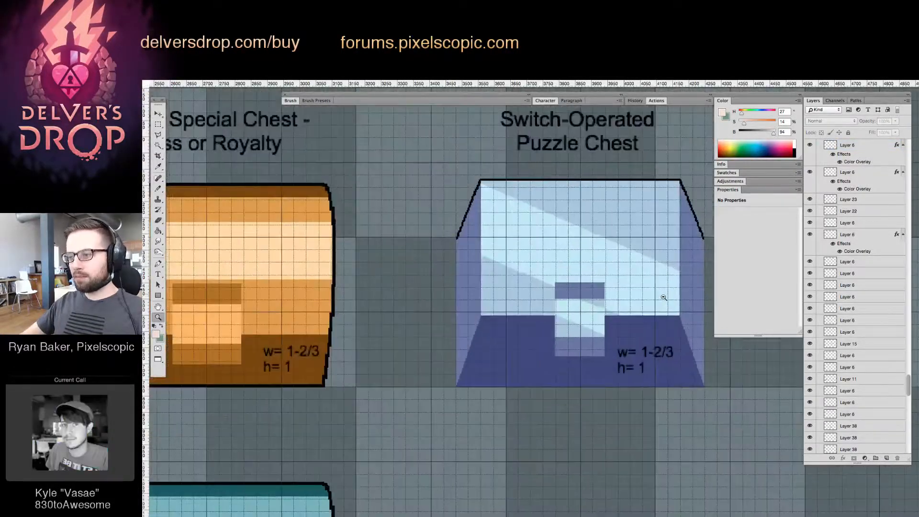
{"action": "left_click", "coordinate": [590, 320]}
{"action": "key", "text": "v"}
{"action": "left_click", "coordinate": [601, 330]}
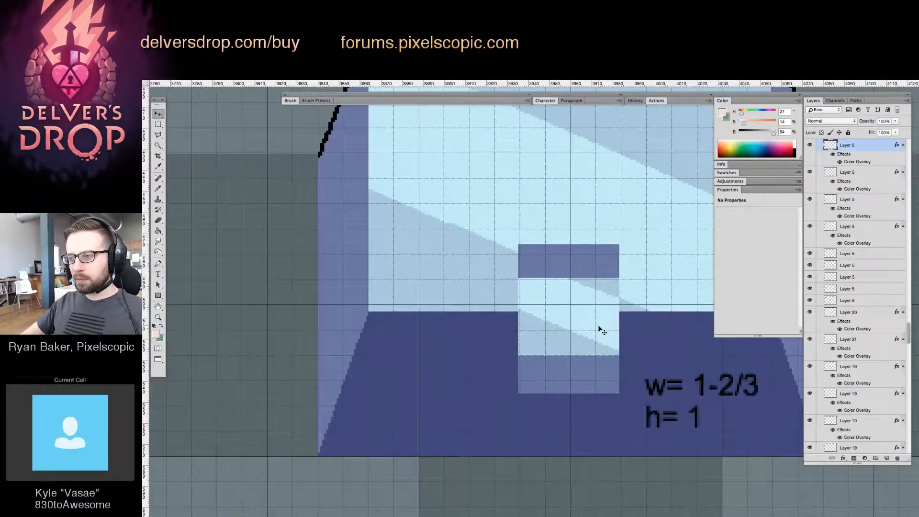
{"action": "key", "text": "m"}
{"action": "left_click_drag", "start_coordinate": [559, 244], "coordinate": [518, 412]}
{"action": "key", "text": "v"}
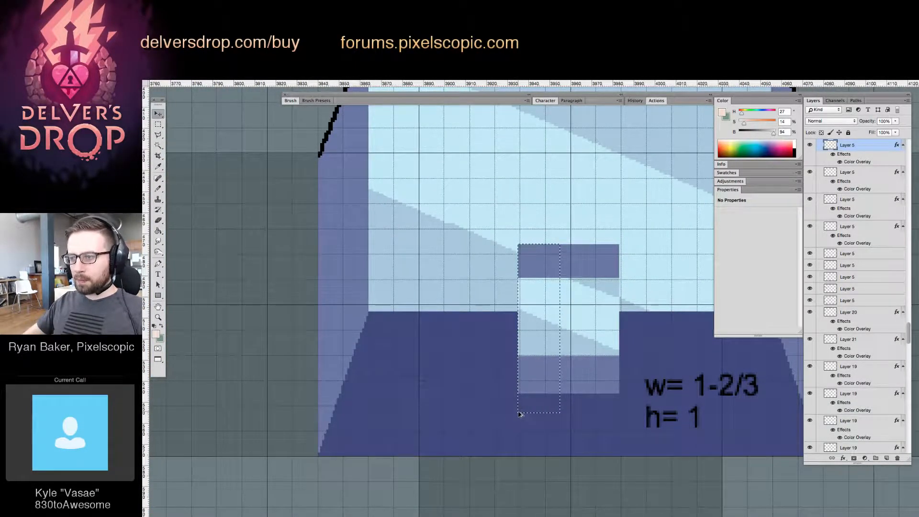
{"action": "key", "text": "Left"}
{"action": "key", "text": "Left"}
{"action": "key", "text": "Left"}
{"action": "key", "text": "Left"}
{"action": "key", "text": "Left"}
{"action": "key", "text": "Left"}
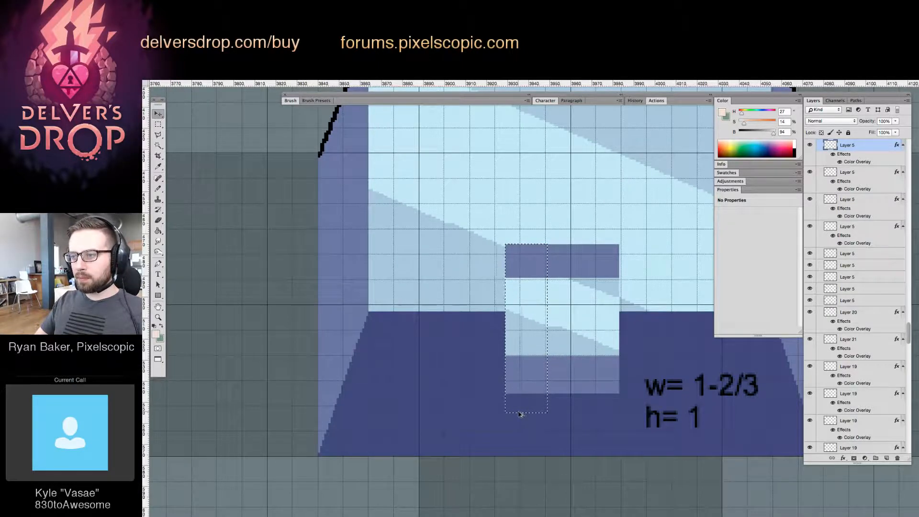
{"action": "key", "text": "Left"}
{"action": "key", "text": "Left"}
Extend the puzzle chest's lock on its other side by selecting the right part and nudging it several pixels to the right
{"action": "key", "text": "m"}
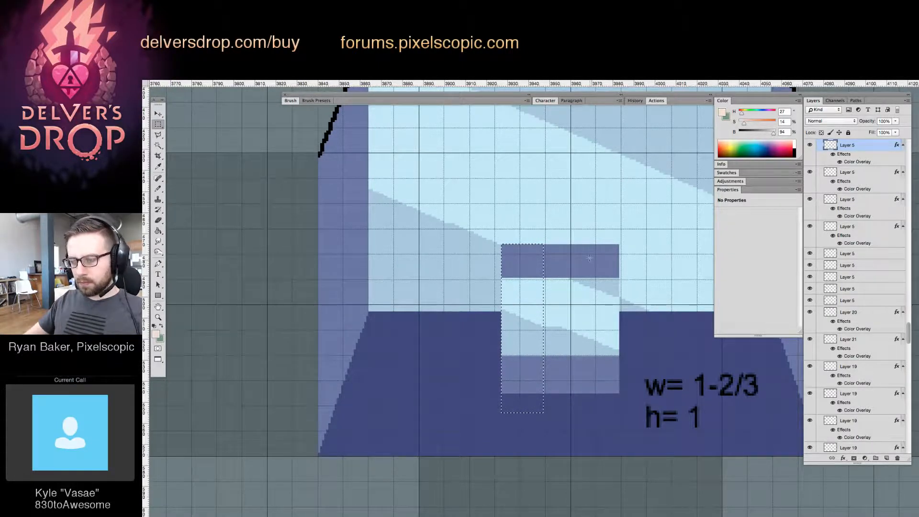
{"action": "left_click_drag", "start_coordinate": [583, 243], "coordinate": [620, 407]}
{"action": "left_click_drag", "start_coordinate": [614, 354], "coordinate": [612, 356]}
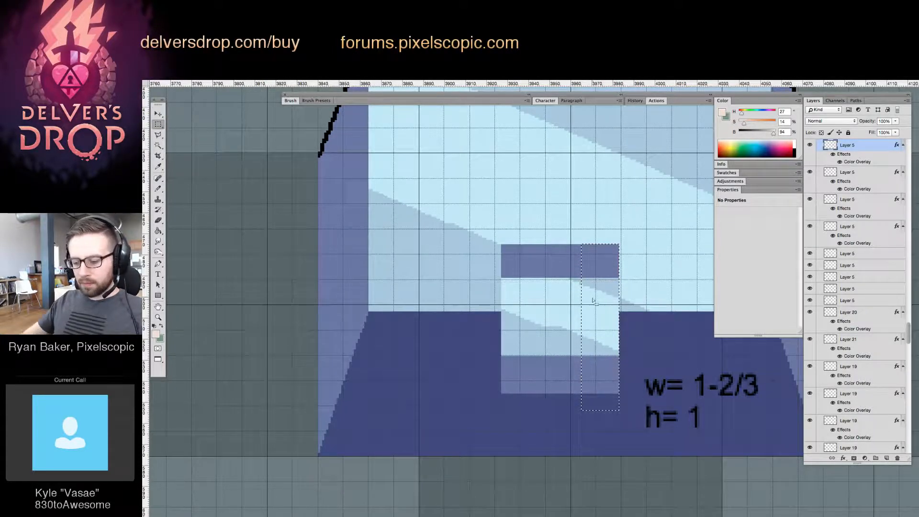
{"action": "mouse_move", "coordinate": [556, 246]}
{"action": "left_mouse_down"}
{"action": "mouse_move", "coordinate": [616, 371]}
{"action": "mouse_move", "coordinate": [599, 415]}
{"action": "left_mouse_up"}
{"action": "key", "text": "v"}
{"action": "key", "text": "Right"}
{"action": "key", "text": "Right"}
{"action": "key", "text": "Right"}
{"action": "key", "text": "Right"}
{"action": "key", "text": "Right"}
{"action": "key", "text": "Right"}
{"action": "key", "text": "Right"}
{"action": "key", "text": "Right"}
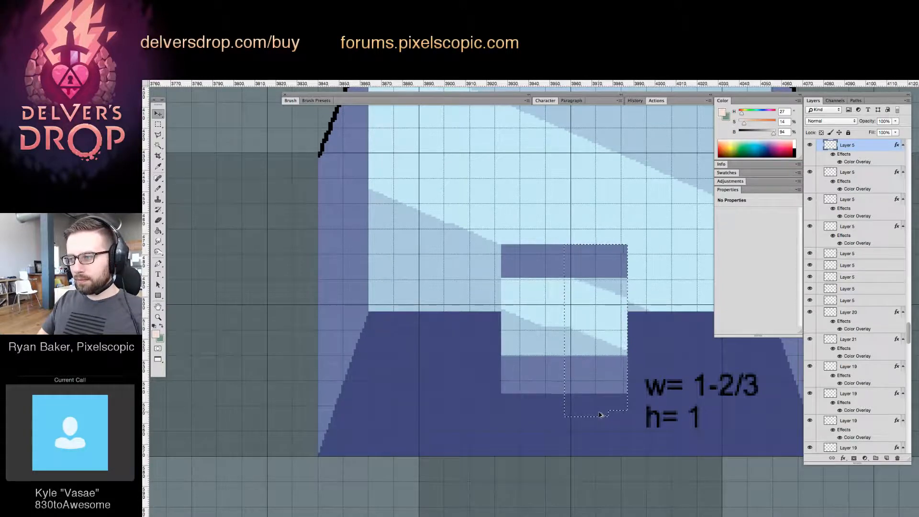
Draw a straight diagonal line in the highlight's light blue across the lock face to even out the broken reflection edge
{"action": "key", "text": "g"}
{"action": "left_click", "coordinate": [651, 303], "text": "alt"}
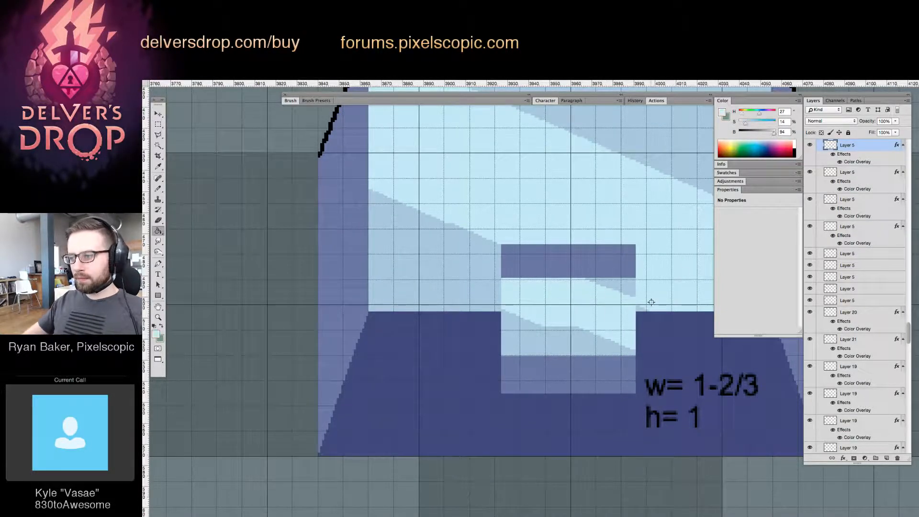
{"action": "left_click_drag", "start_coordinate": [618, 329], "coordinate": [612, 331]}
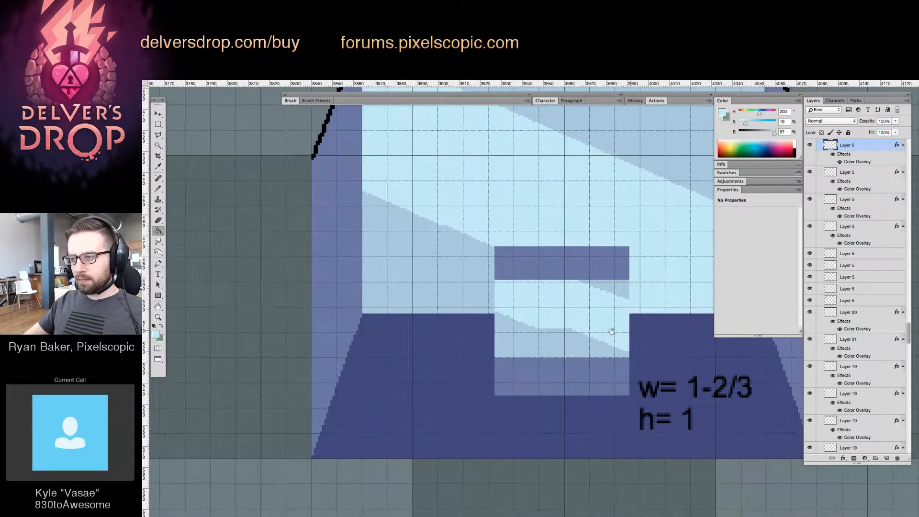
{"action": "left_click", "coordinate": [545, 321]}
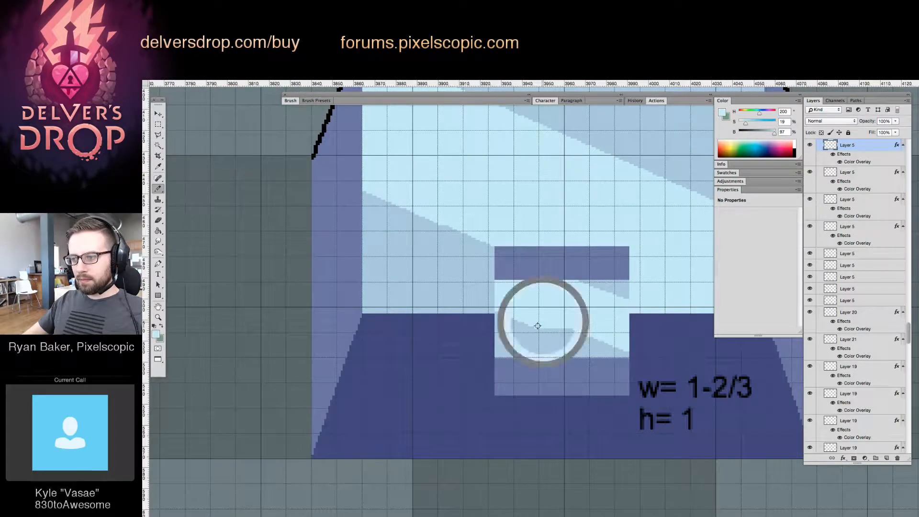
{"action": "left_click", "coordinate": [599, 353], "text": "shift"}
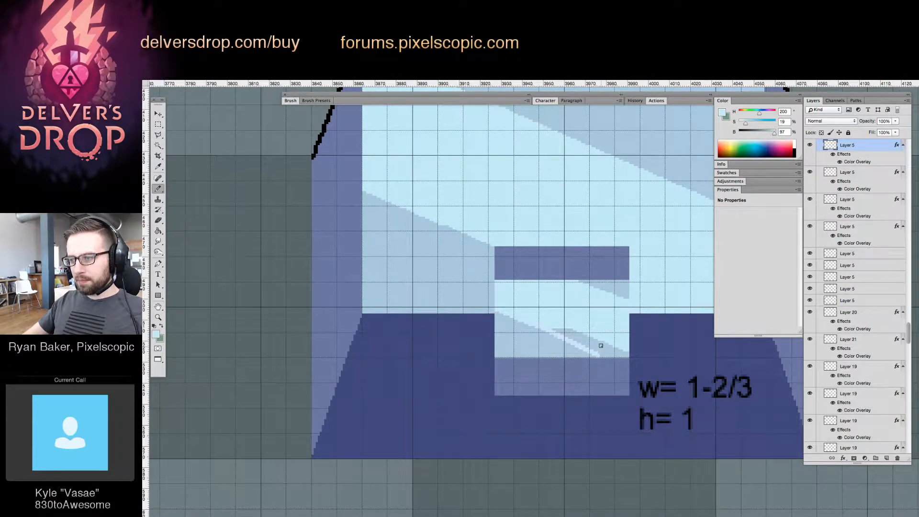
Hide the puzzle chest layer's Color Overlay and clean up the lock's diagonal reflection and the stray pixels below it with sampled colours
{"action": "left_click", "coordinate": [532, 318], "text": "alt"}
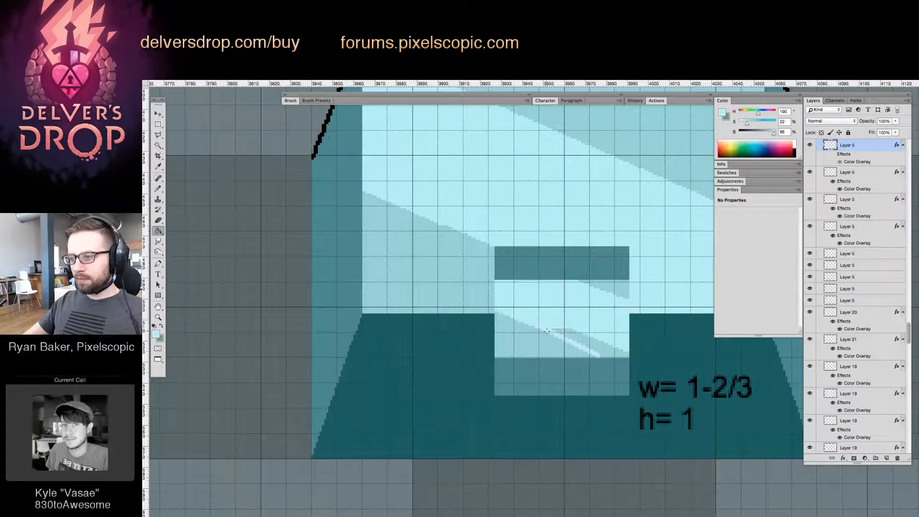
{"action": "left_click", "coordinate": [577, 343]}
{"action": "left_click", "coordinate": [591, 343]}
{"action": "key", "text": "b"}
{"action": "left_click", "coordinate": [566, 345], "text": "alt"}
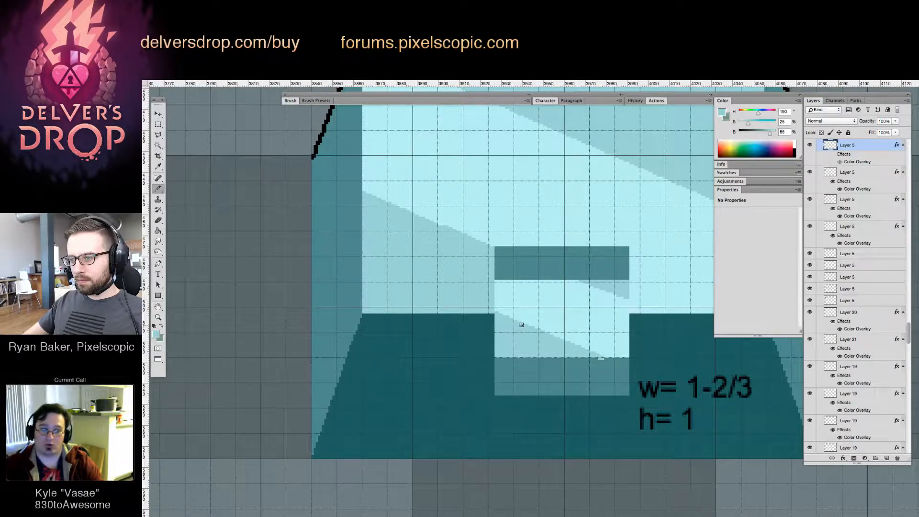
{"action": "left_click", "coordinate": [605, 363], "text": "alt"}
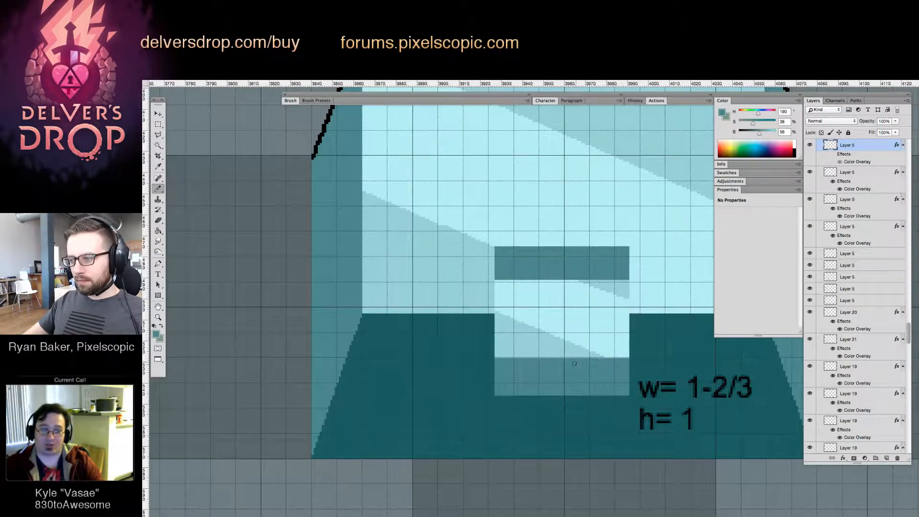
Straighten the diagonal reflection edge on the puzzle chest's front, left of the lock, using the sampled shade colour
{"action": "key", "text": "z"}
{"action": "mouse_move", "coordinate": [673, 279]}
{"action": "left_mouse_down"}
{"action": "mouse_move", "coordinate": [648, 299]}
{"action": "mouse_move", "coordinate": [558, 292]}
{"action": "mouse_move", "coordinate": [587, 275]}
{"action": "left_mouse_up"}
{"action": "left_click_drag", "start_coordinate": [454, 229], "coordinate": [485, 302]}
{"action": "key", "text": "b"}
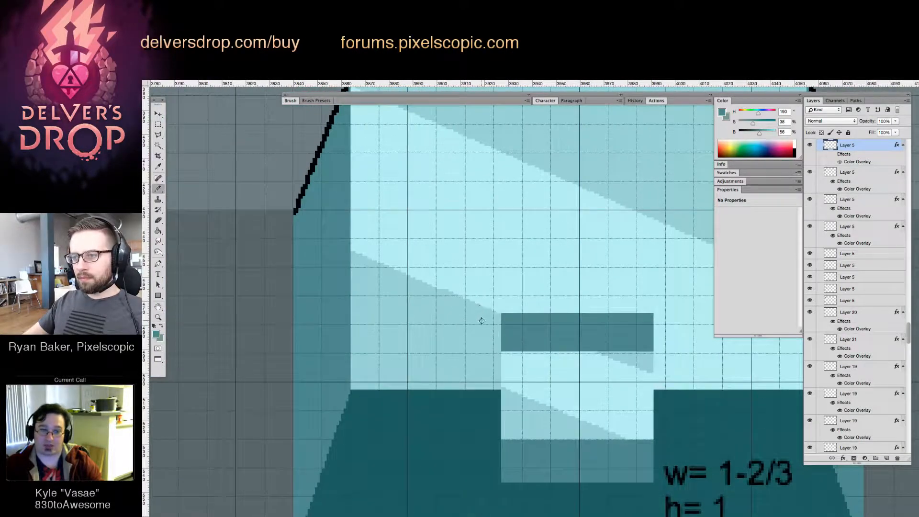
{"action": "left_click", "coordinate": [497, 318], "text": "alt"}
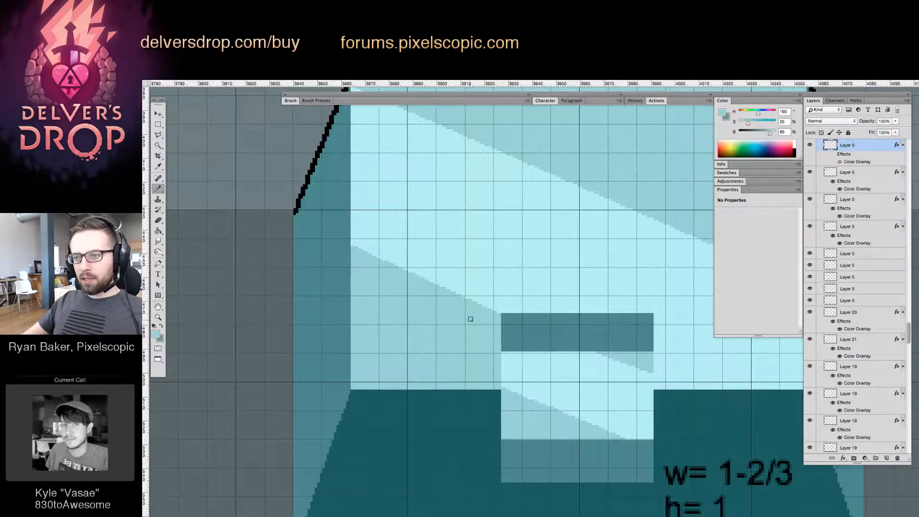
Isolate the lock with a selection, continue the diagonal reflection past its far side in the shade colour, and clean up the spill on the dark base
{"action": "mouse_move", "coordinate": [599, 324]}
{"action": "left_mouse_down"}
{"action": "mouse_move", "coordinate": [511, 316]}
{"action": "mouse_move", "coordinate": [579, 324]}
{"action": "mouse_move", "coordinate": [570, 336]}
{"action": "mouse_move", "coordinate": [617, 342]}
{"action": "left_mouse_up"}
{"action": "key", "text": "z"}
{"action": "key", "text": "b"}
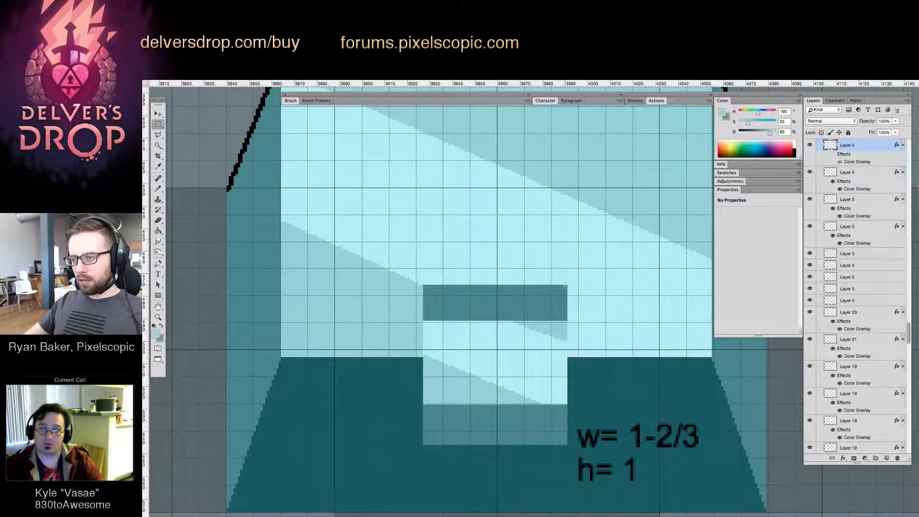
{"action": "left_click_drag", "start_coordinate": [450, 381], "coordinate": [425, 408]}
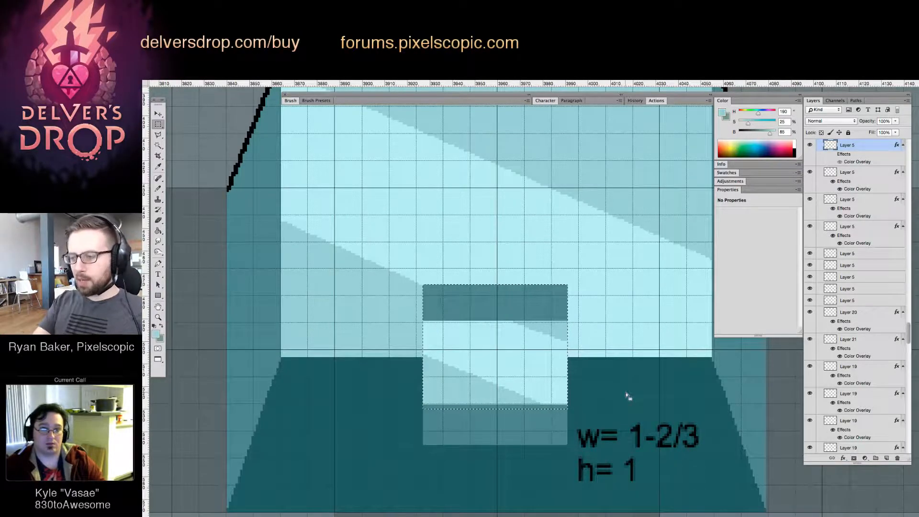
{"action": "key", "text": "b"}
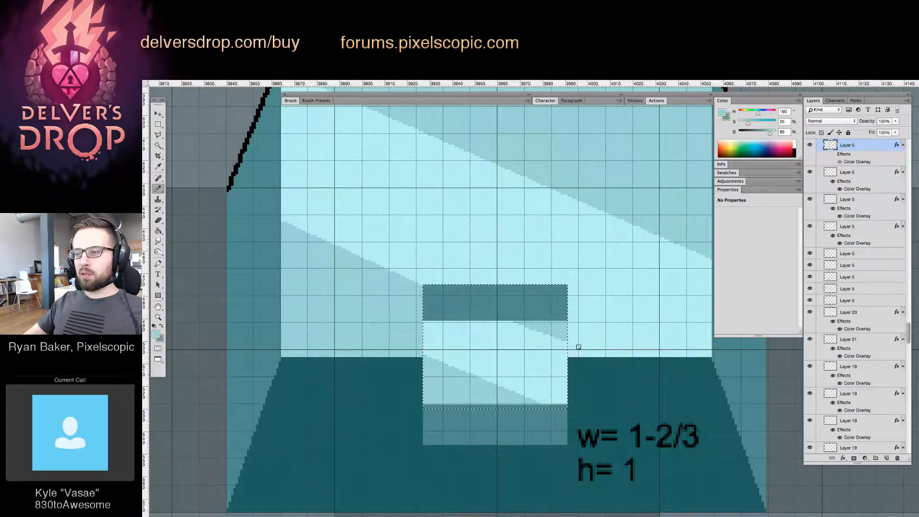
{"action": "left_click", "coordinate": [556, 331], "text": "alt"}
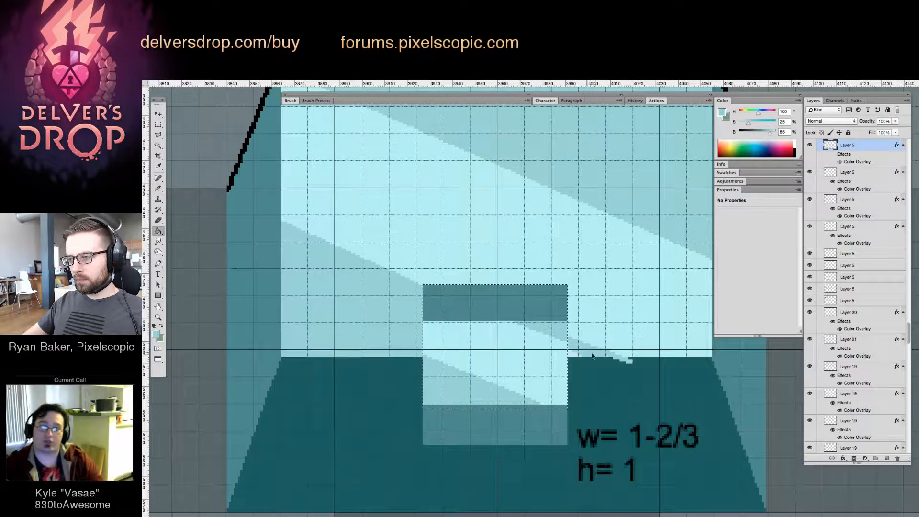
{"action": "left_click", "coordinate": [626, 365], "text": "alt"}
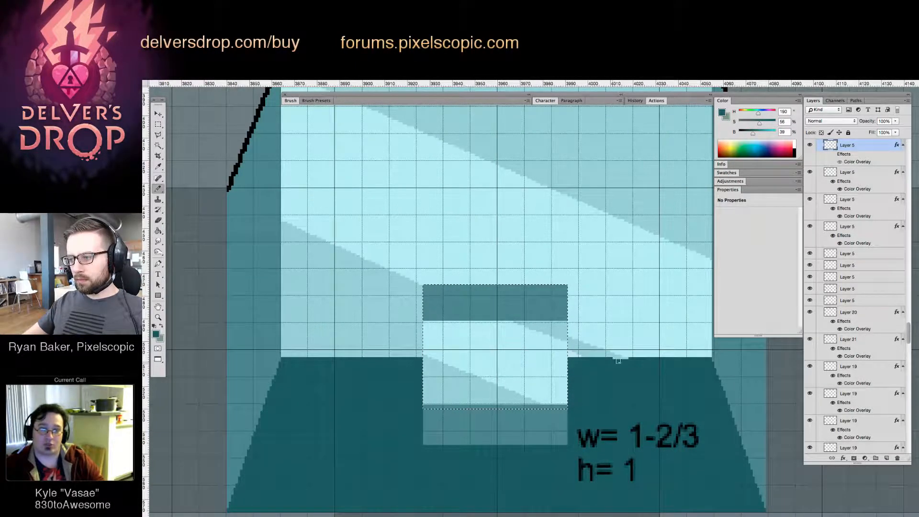
{"action": "left_click", "coordinate": [586, 353], "text": "alt"}
{"action": "key", "text": "g"}
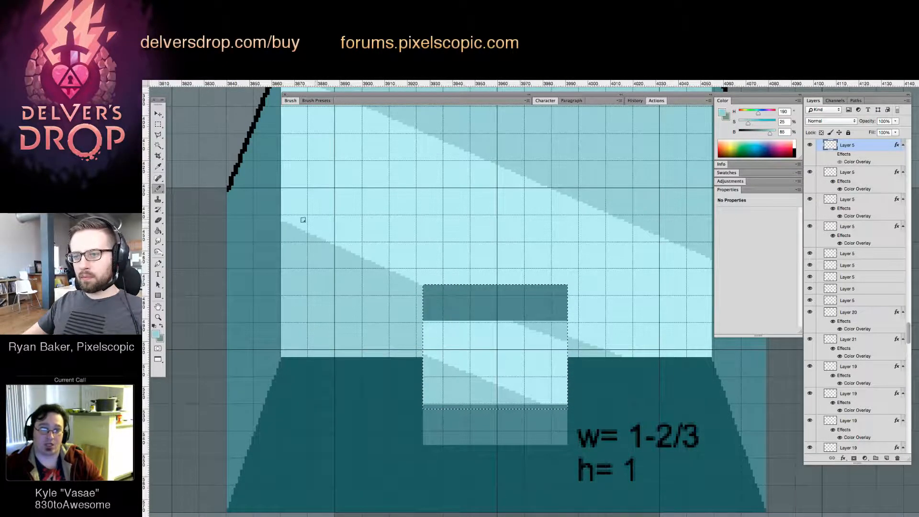
Raise the diagonal reflection edge left of the lock with a higher parallel line and fill the strip below it in the shade colour
{"action": "left_click", "coordinate": [283, 209], "text": "shift"}
{"action": "key", "text": "g"}
{"action": "left_click", "coordinate": [298, 224]}
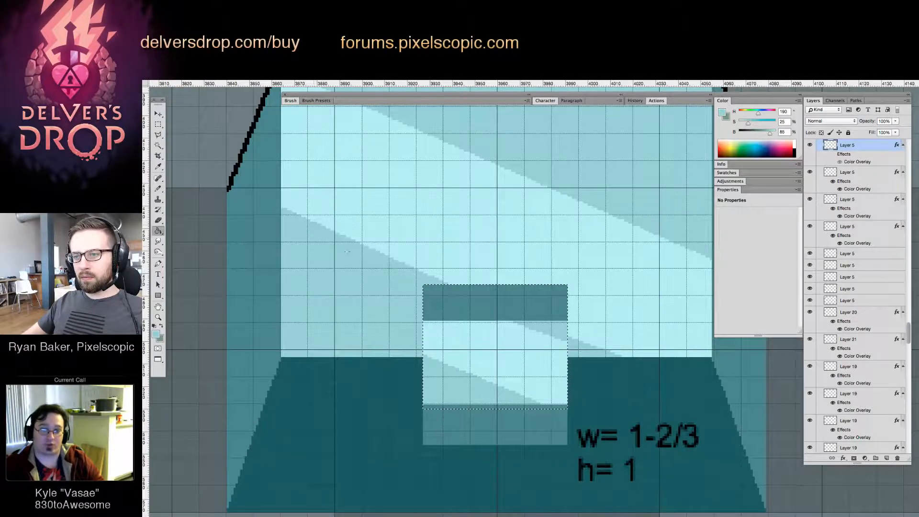
Turn the Color Overlay effect of the puzzle chest layer back on and compare the chest with its neighbours
{"action": "key", "text": "z"}
{"action": "left_click_drag", "start_coordinate": [503, 247], "coordinate": [453, 284]}
{"action": "left_click_drag", "start_coordinate": [578, 299], "coordinate": [576, 329]}
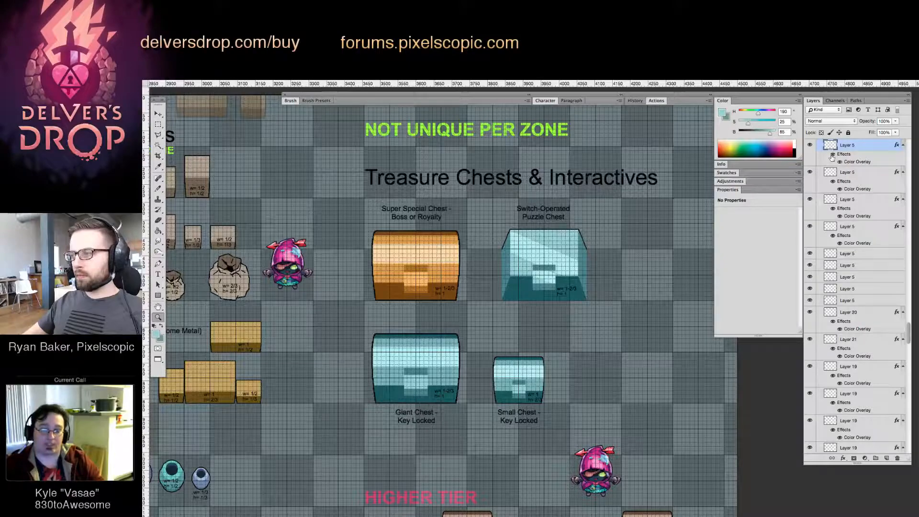
{"action": "left_click_drag", "start_coordinate": [532, 270], "coordinate": [532, 309]}
{"action": "left_click_drag", "start_coordinate": [584, 265], "coordinate": [605, 288]}
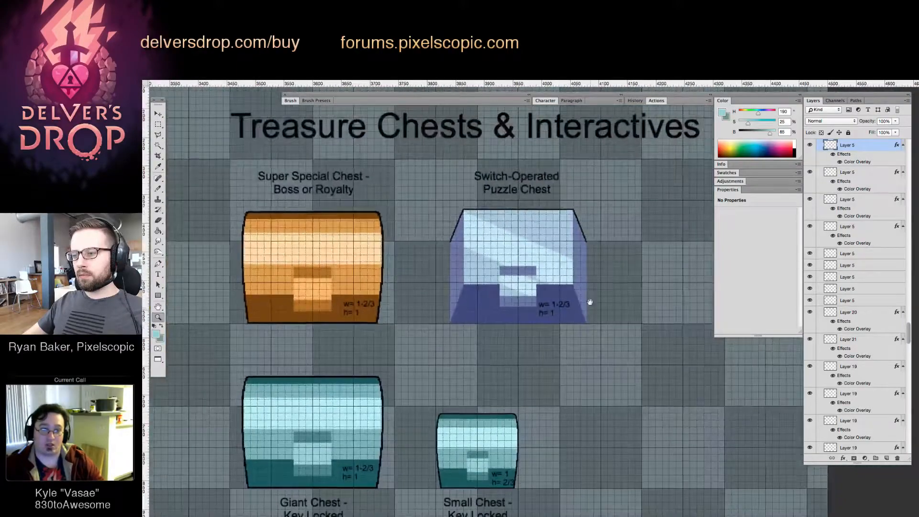
Select only the shade strip at the top of the puzzle chest's lock and extend it upward by 3 pixels
{"action": "left_click_drag", "start_coordinate": [577, 337], "coordinate": [552, 281]}
{"action": "left_click_drag", "start_coordinate": [528, 222], "coordinate": [517, 260]}
{"action": "left_click", "coordinate": [519, 255]}
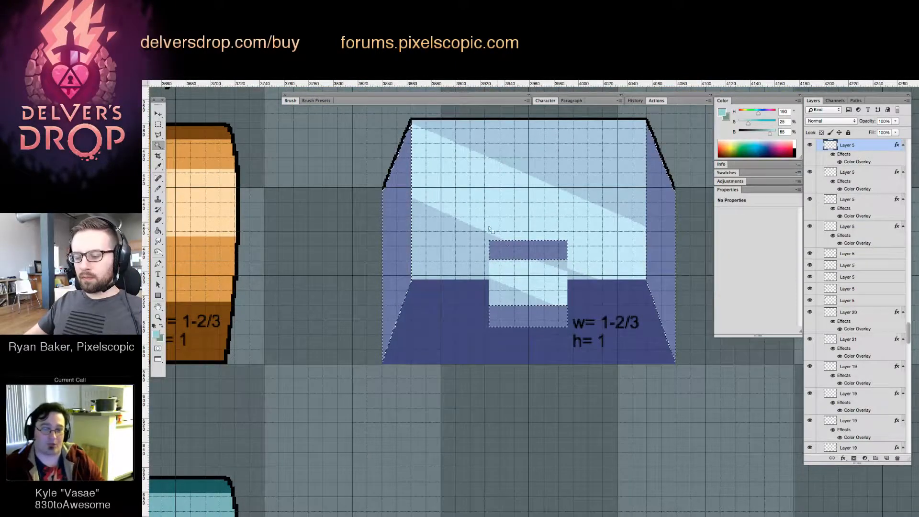
{"action": "key", "text": "m"}
{"action": "left_click_drag", "start_coordinate": [484, 221], "coordinate": [575, 262]}
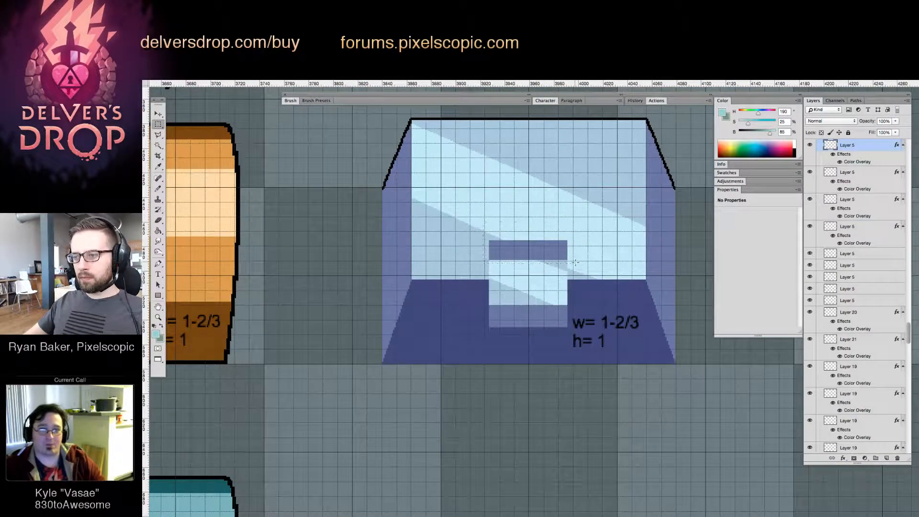
{"action": "key", "text": "w"}
{"action": "left_click", "coordinate": [531, 252]}
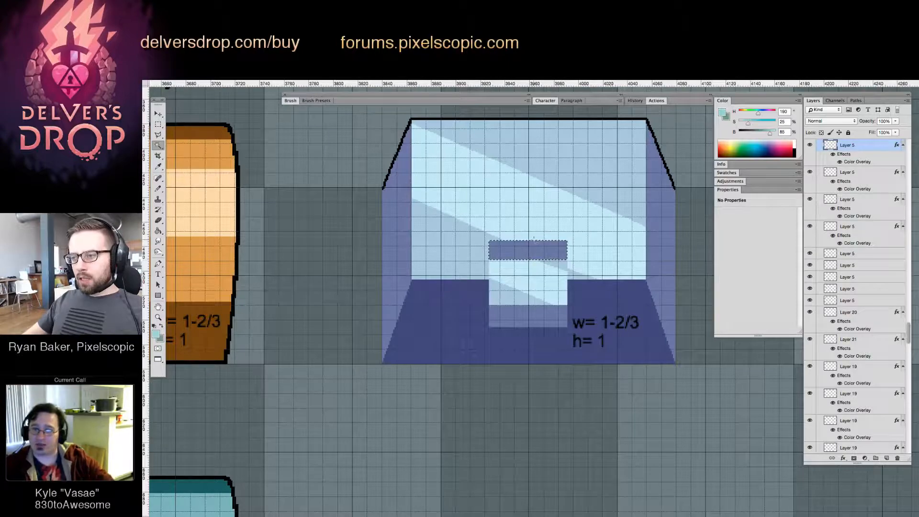
{"action": "key", "text": "v"}
{"action": "key", "text": "Up"}
{"action": "key", "text": "Up"}
{"action": "key", "text": "Up"}
{"action": "key", "text": "Up"}
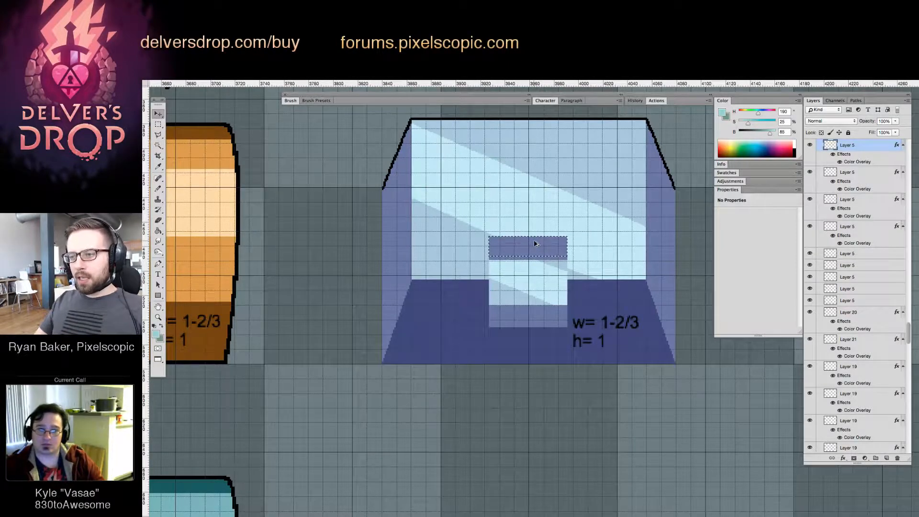
Select the shade strip along the bottom of the puzzle chest's lock, extend it slightly downward and deselect it
{"action": "key", "text": "z"}
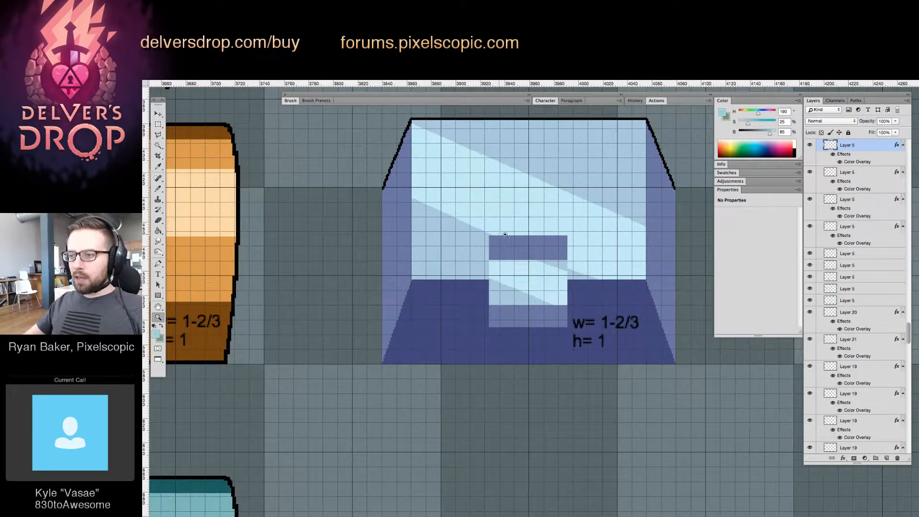
{"action": "left_click", "coordinate": [534, 243]}
{"action": "key", "text": "w"}
{"action": "left_click", "coordinate": [535, 249]}
{"action": "key", "text": "v"}
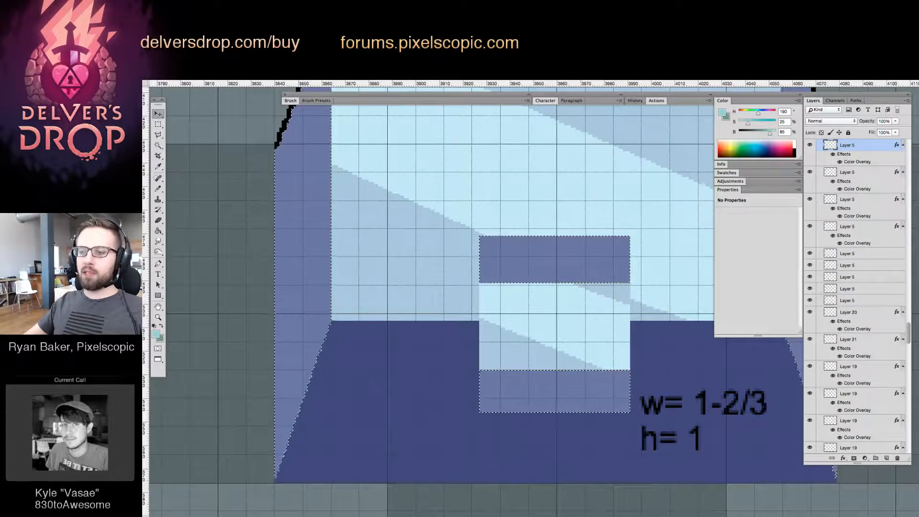
{"action": "key", "text": "w"}
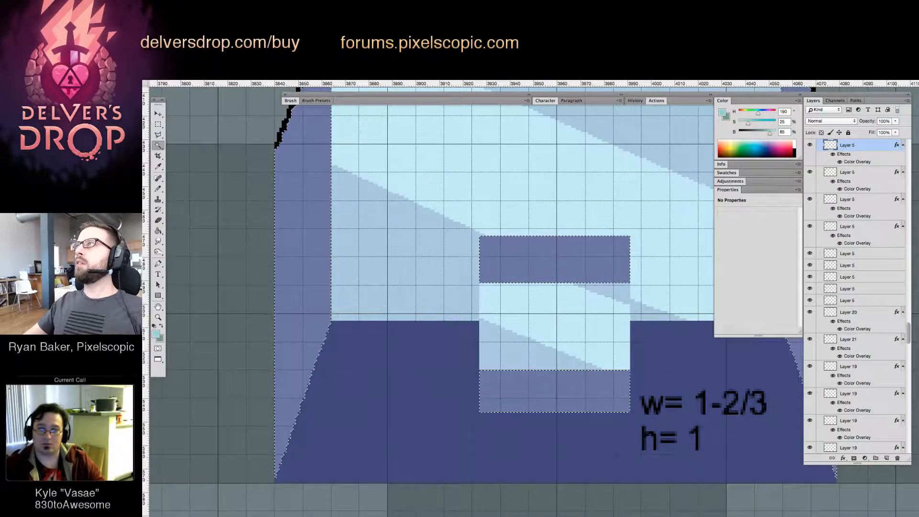
{"action": "left_click", "coordinate": [575, 266]}
{"action": "key", "text": "v"}
{"action": "left_click_drag", "start_coordinate": [581, 263], "coordinate": [584, 396]}
{"action": "key", "text": "super+d"}
{"action": "key", "text": "z"}
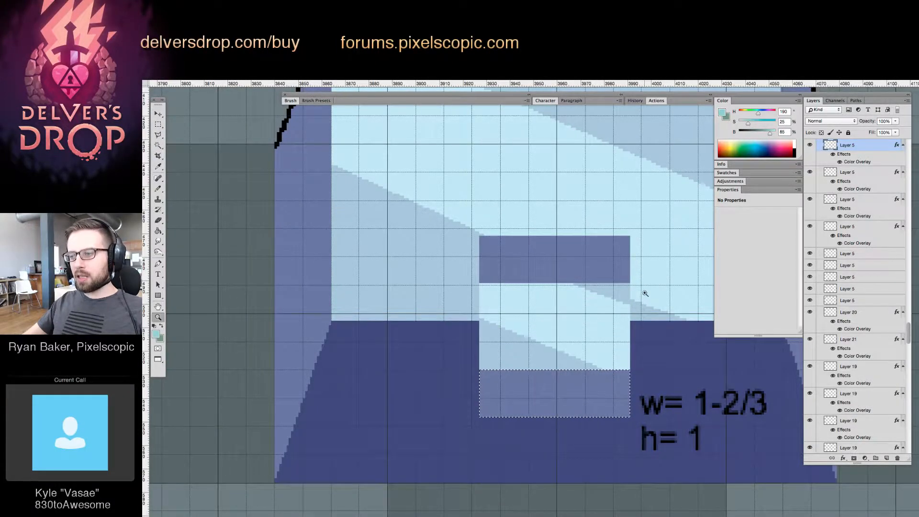
Undo the upward and downward extensions of the lock's two shade strips and clear the selection
{"action": "left_click_drag", "start_coordinate": [645, 293], "coordinate": [594, 264]}
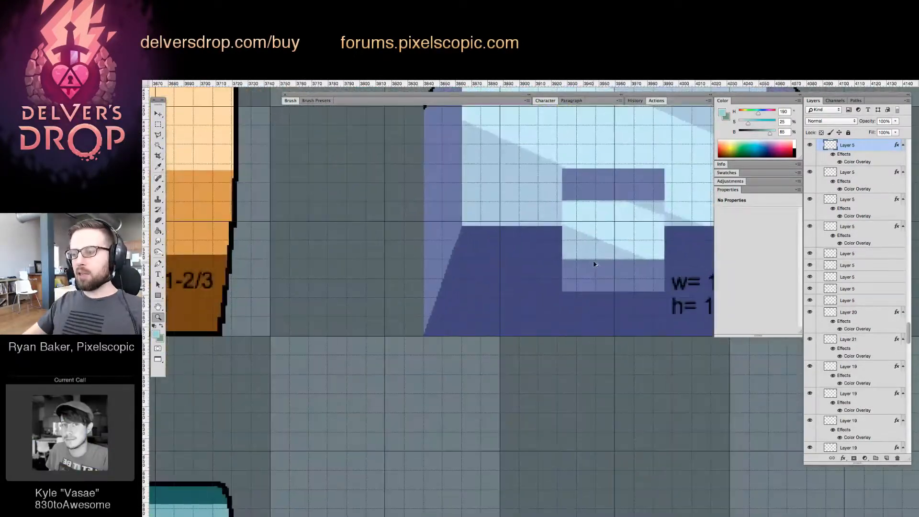
{"action": "key", "text": "super+z"}
{"action": "key", "text": "super+alt+z"}
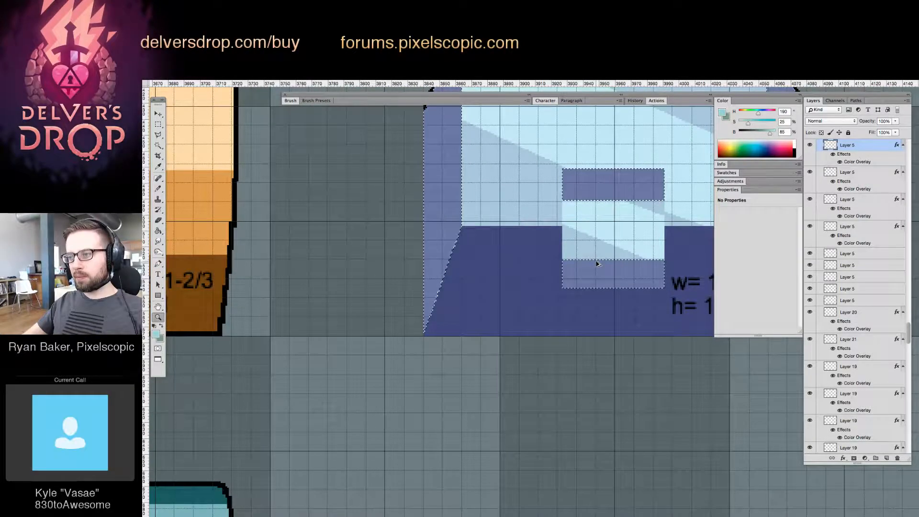
{"action": "key", "text": "super+alt+z"}
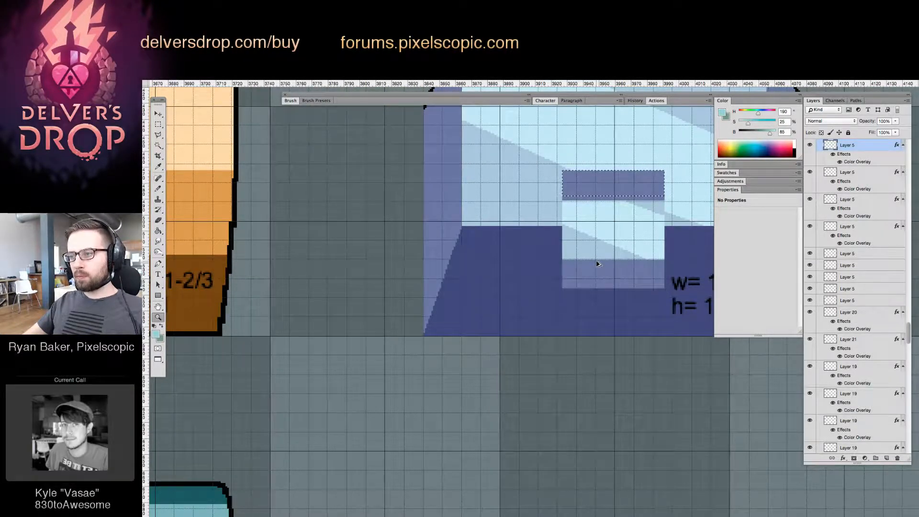
{"action": "key", "text": "super+Down"}
{"action": "key", "text": "super+Down"}
{"action": "key", "text": "super+Down"}
{"action": "key", "text": "w"}
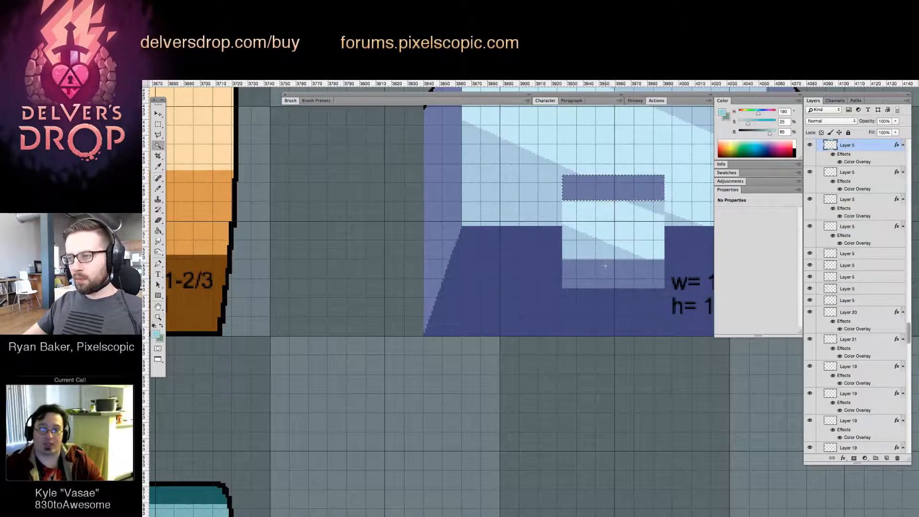
{"action": "key", "text": "v"}
{"action": "left_click_drag", "start_coordinate": [622, 189], "coordinate": [610, 224]}
{"action": "key", "text": "super+d"}
{"action": "key", "text": "z"}
Review the whole object template, comparing the treasure chests and tiered boxes with the breakable crates, sacks and vases
{"action": "left_click_drag", "start_coordinate": [616, 269], "coordinate": [549, 223]}
{"action": "left_click_drag", "start_coordinate": [570, 309], "coordinate": [527, 193]}
{"action": "left_click_drag", "start_coordinate": [536, 312], "coordinate": [525, 318]}
{"action": "left_click_drag", "start_coordinate": [464, 337], "coordinate": [550, 319]}
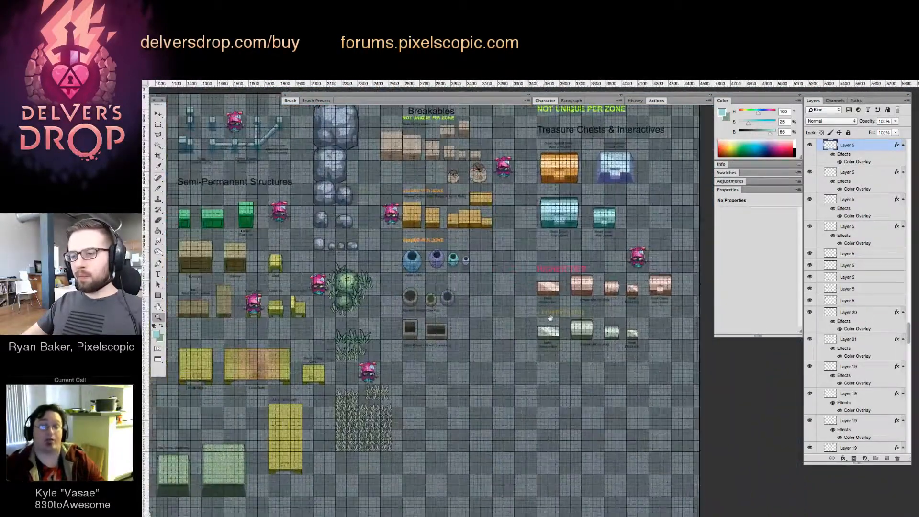
{"action": "left_click_drag", "start_coordinate": [365, 401], "coordinate": [458, 445]}
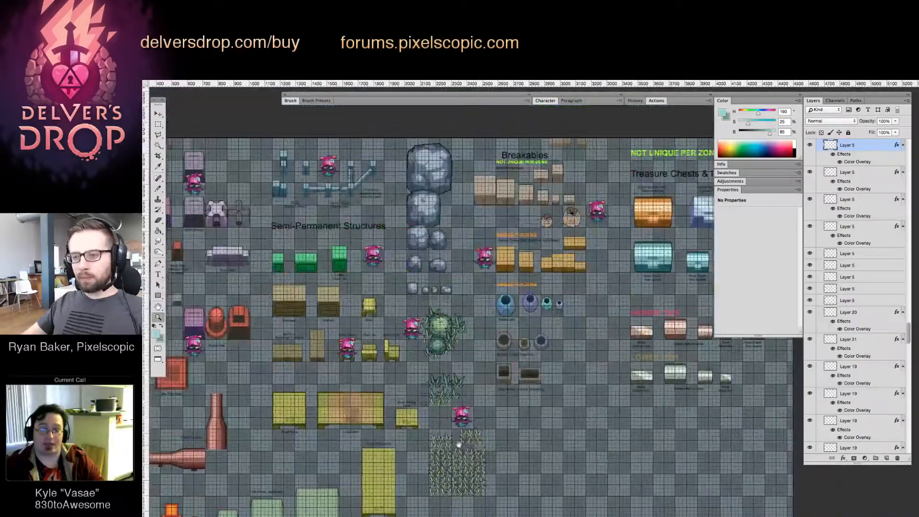
{"action": "left_click_drag", "start_coordinate": [622, 330], "coordinate": [520, 324]}
{"action": "left_click_drag", "start_coordinate": [598, 304], "coordinate": [627, 304]}
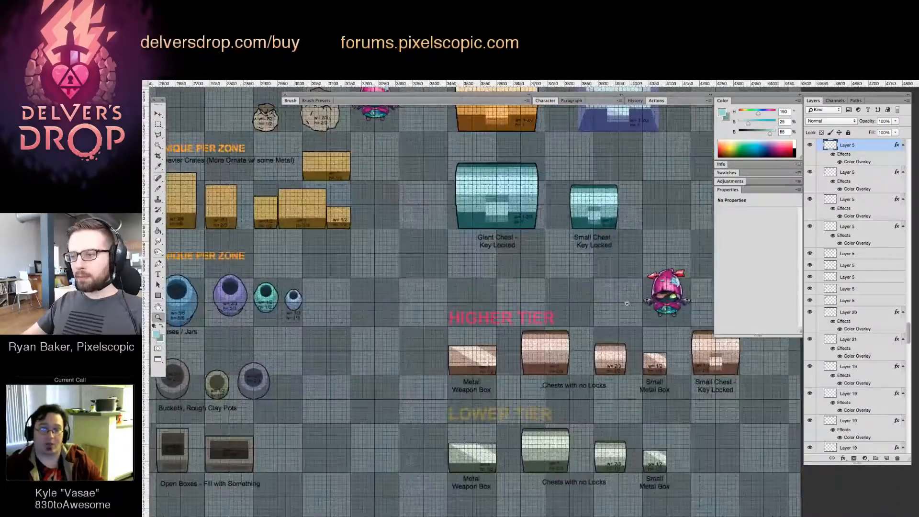
{"action": "left_click_drag", "start_coordinate": [523, 307], "coordinate": [494, 417]}
{"action": "mouse_move", "coordinate": [530, 246]}
{"action": "left_mouse_down"}
{"action": "mouse_move", "coordinate": [554, 246]}
{"action": "mouse_move", "coordinate": [524, 256]}
{"action": "mouse_move", "coordinate": [537, 262]}
{"action": "left_mouse_up"}
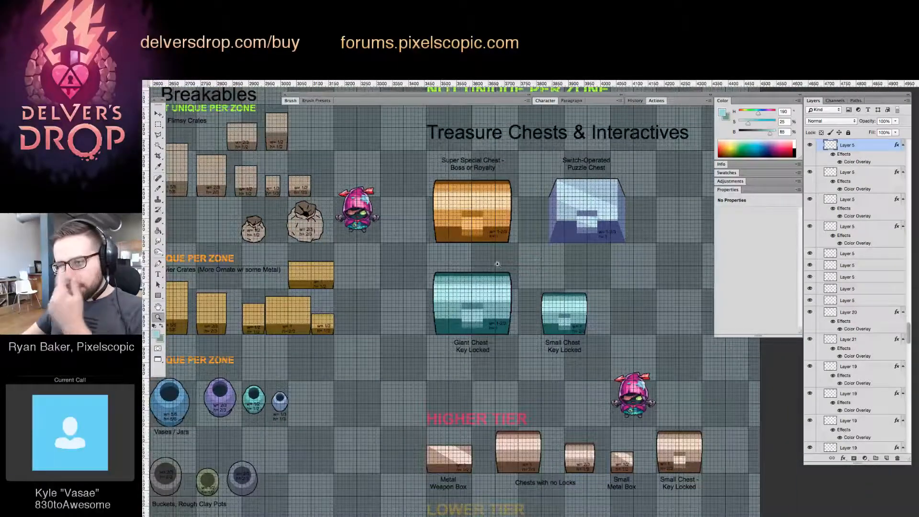
{"action": "left_click_drag", "start_coordinate": [451, 233], "coordinate": [388, 272]}
{"action": "left_click_drag", "start_coordinate": [402, 227], "coordinate": [443, 284]}
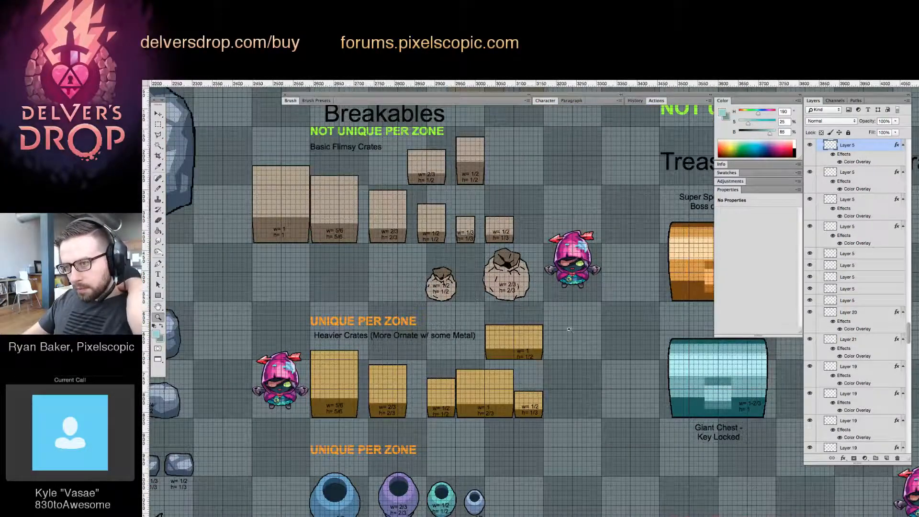
{"action": "left_click_drag", "start_coordinate": [529, 323], "coordinate": [547, 352]}
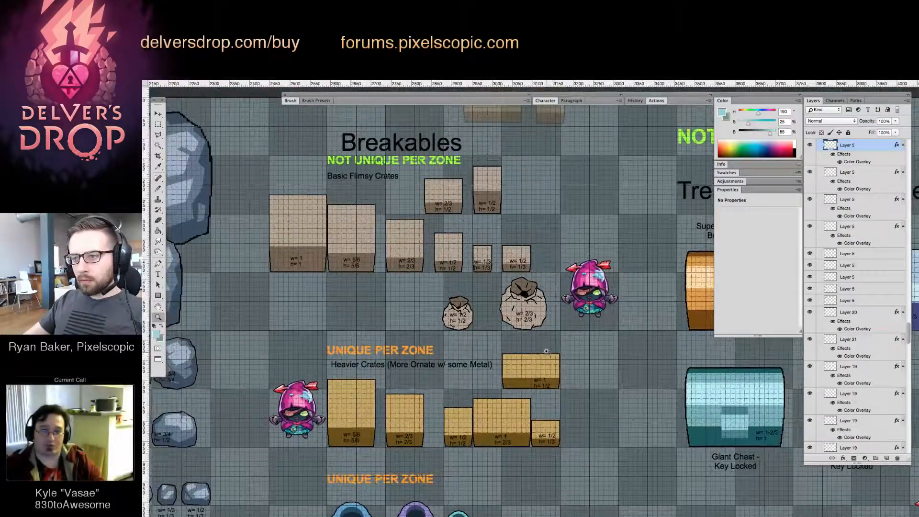
Select the layer of the largest Basic Flimsy Crate, labelled w= 1, h= 1, beside the boulders
{"action": "key", "text": "v"}
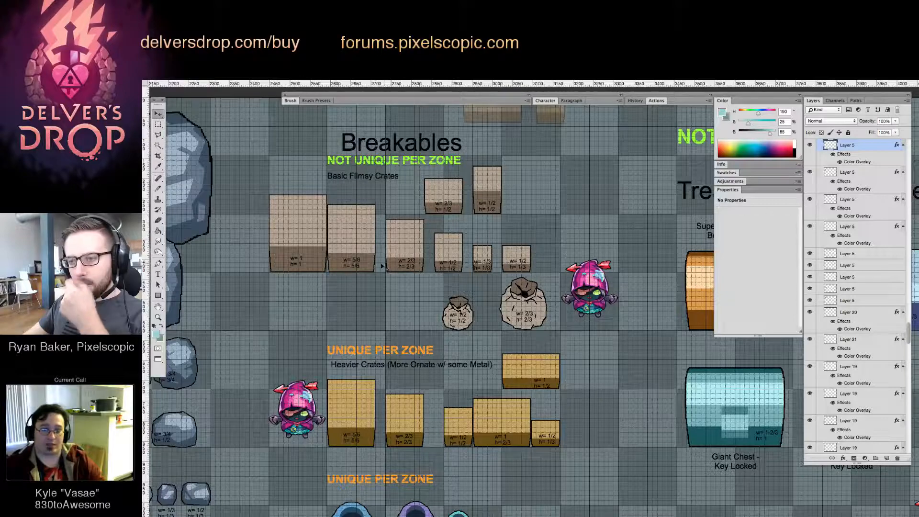
{"action": "left_click", "coordinate": [514, 305]}
{"action": "left_click_drag", "start_coordinate": [391, 298], "coordinate": [459, 304]}
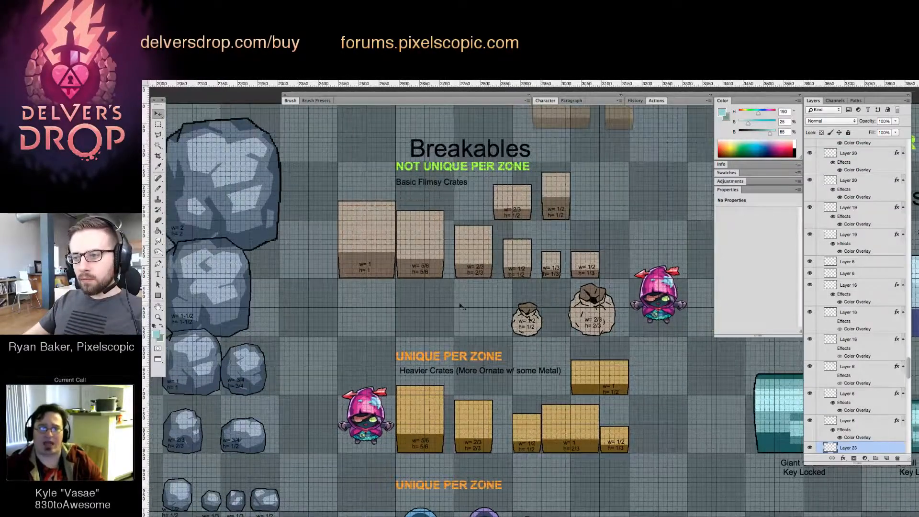
{"action": "left_click_drag", "start_coordinate": [392, 295], "coordinate": [488, 308]}
{"action": "left_click_drag", "start_coordinate": [466, 269], "coordinate": [510, 317]}
{"action": "key", "text": "z"}
{"action": "key", "text": "v"}
{"action": "left_click", "coordinate": [432, 318]}
{"action": "key", "text": "z"}
{"action": "left_click", "coordinate": [470, 296]}
{"action": "left_click_drag", "start_coordinate": [443, 287], "coordinate": [471, 294]}
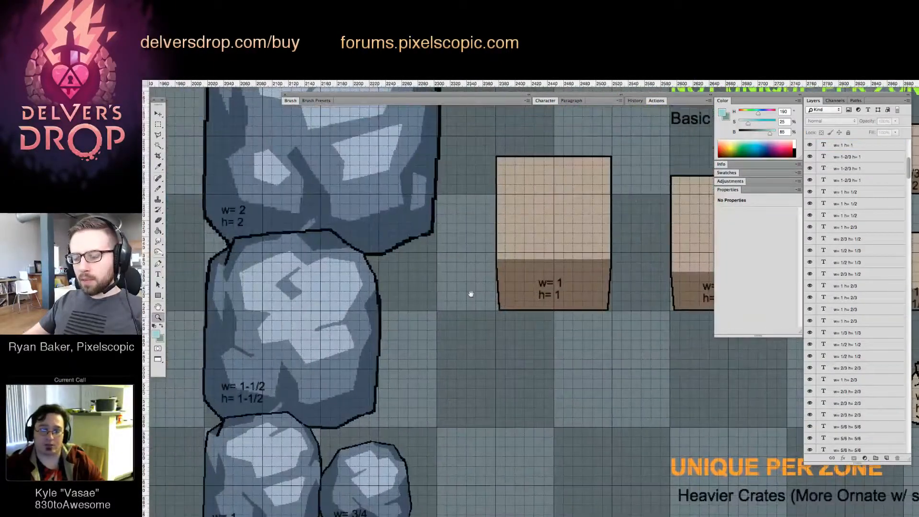
{"action": "key", "text": "v"}
{"action": "left_click", "coordinate": [513, 286]}
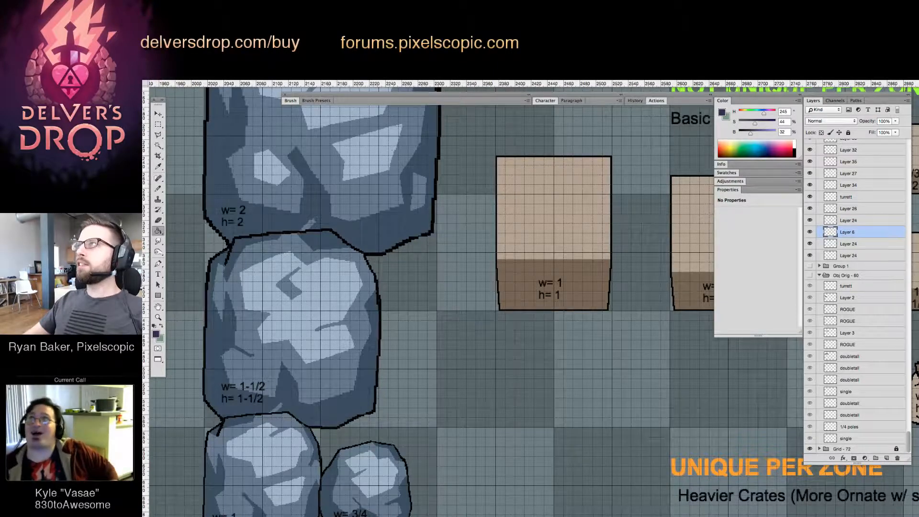
Fill the largest flimsy crate's lower face with dark purple (H 245, S 44, B 32) and replace it with lighter purple (H 261, S 44, B 77)
{"action": "key", "text": "v"}
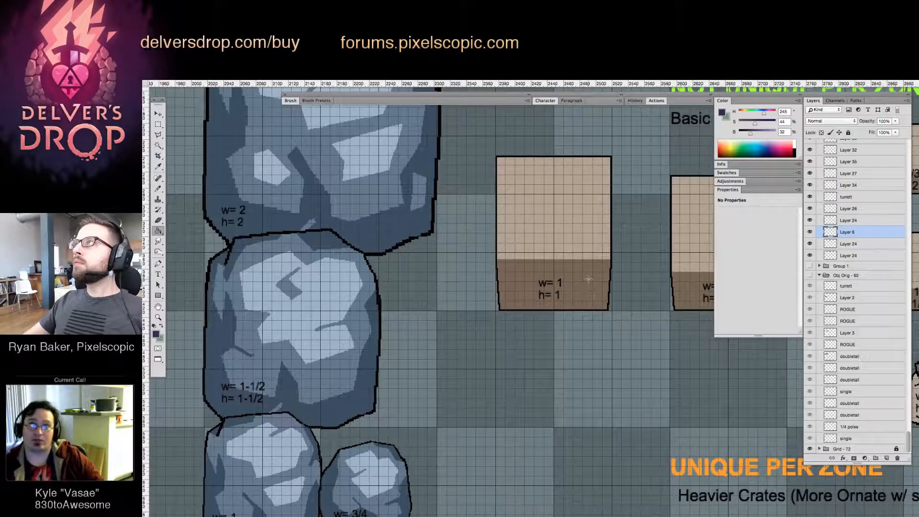
{"action": "mouse_move", "coordinate": [567, 282]}
{"action": "left_mouse_down"}
{"action": "mouse_move", "coordinate": [528, 286]}
{"action": "mouse_move", "coordinate": [556, 292]}
{"action": "left_mouse_up"}
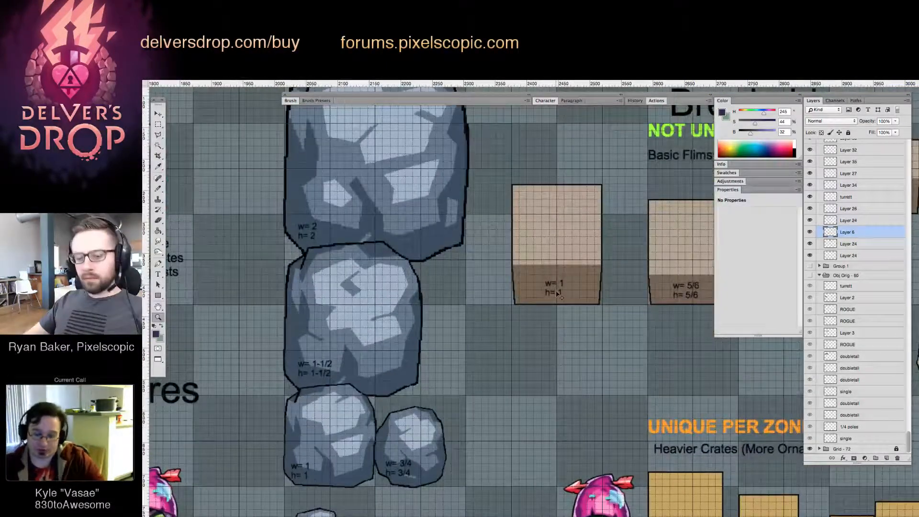
{"action": "key", "text": "g"}
{"action": "left_click", "coordinate": [574, 276]}
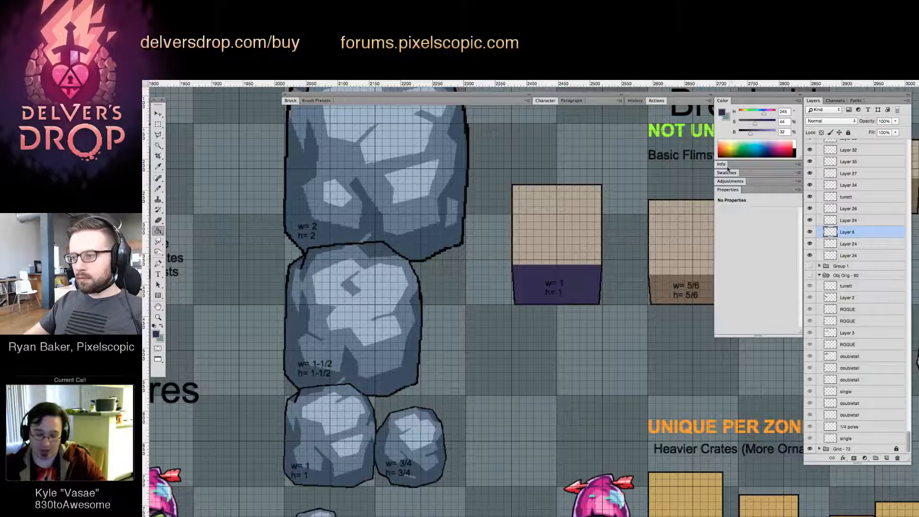
{"action": "left_click", "coordinate": [593, 276]}
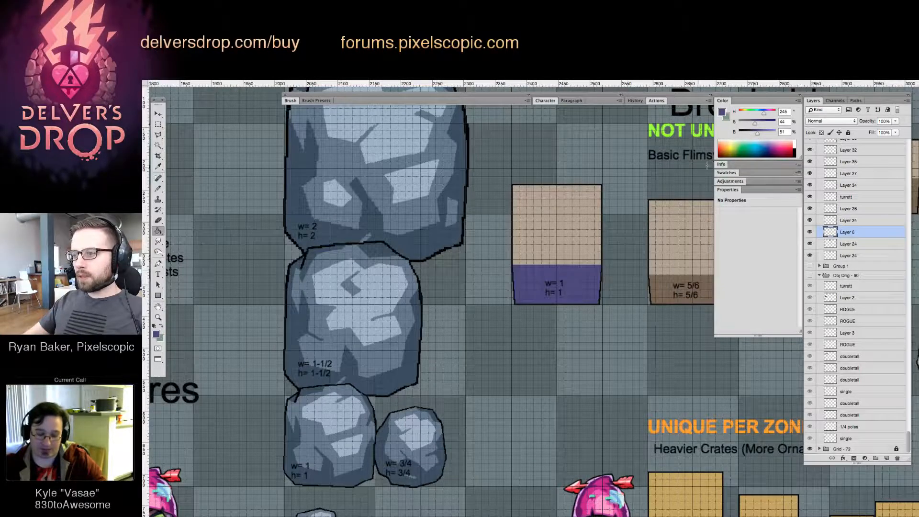
Fill the largest flimsy crate's upper face with purple (H 261, S 44, B 77) and replace it with a softer purple (S 29)
{"action": "left_click", "coordinate": [591, 213]}
{"action": "left_click_drag", "start_coordinate": [754, 119], "coordinate": [749, 132]}
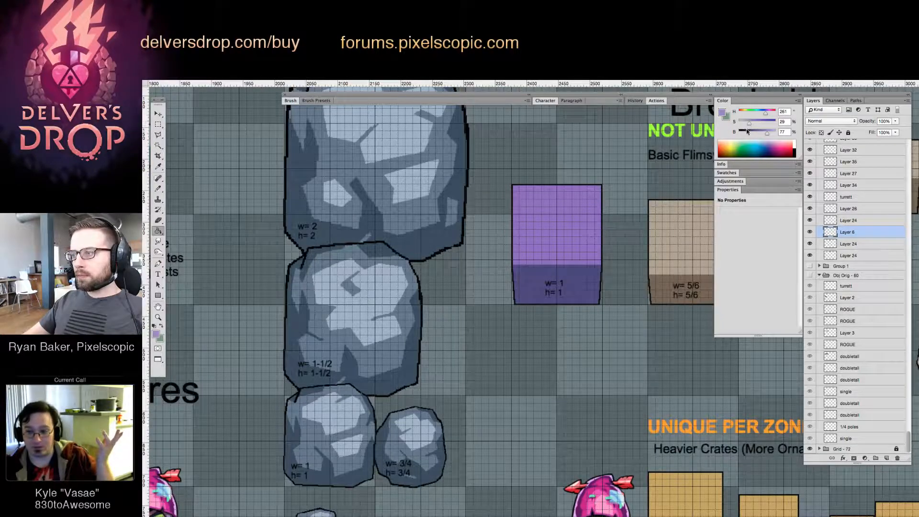
{"action": "left_click", "coordinate": [583, 214]}
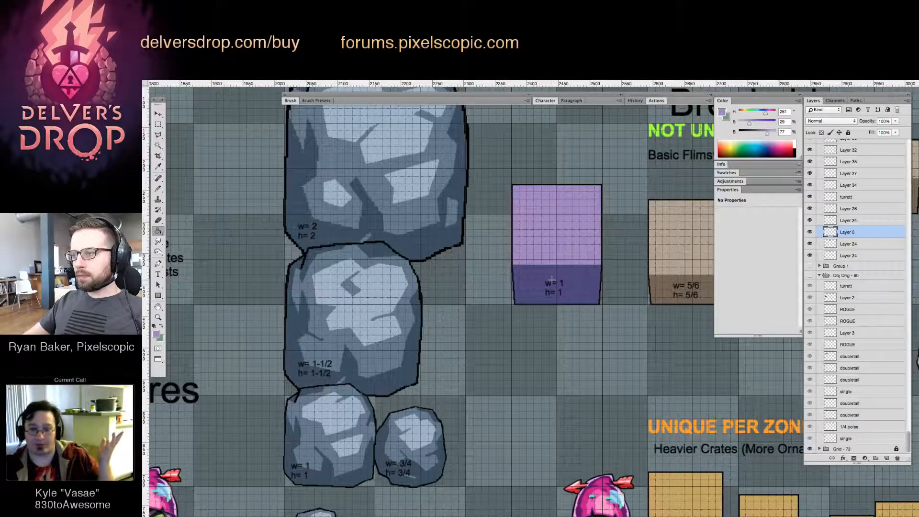
Refill the purple crate's lower face with a more saturated blue-violet
{"action": "key", "text": "z"}
{"action": "left_click_drag", "start_coordinate": [551, 280], "coordinate": [512, 307]}
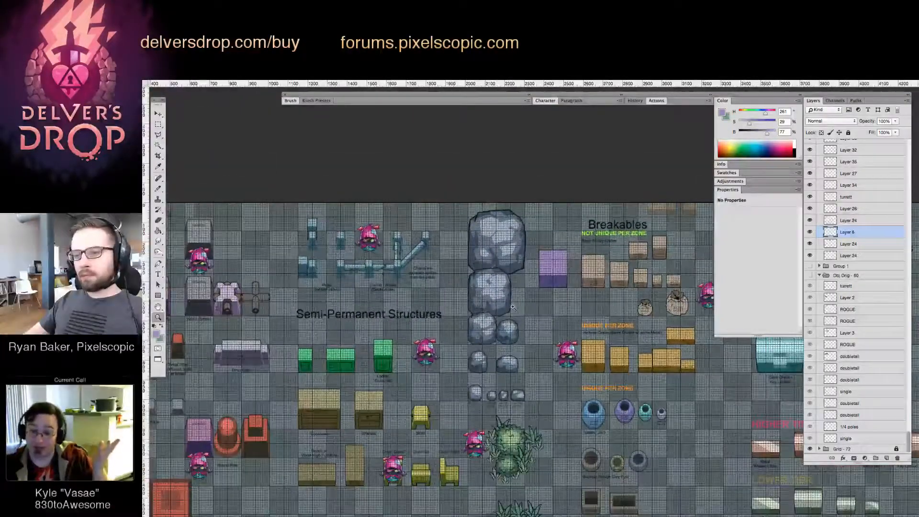
{"action": "left_click_drag", "start_coordinate": [566, 272], "coordinate": [607, 271]}
{"action": "key", "text": "g"}
{"action": "left_click", "coordinate": [550, 313], "text": "alt"}
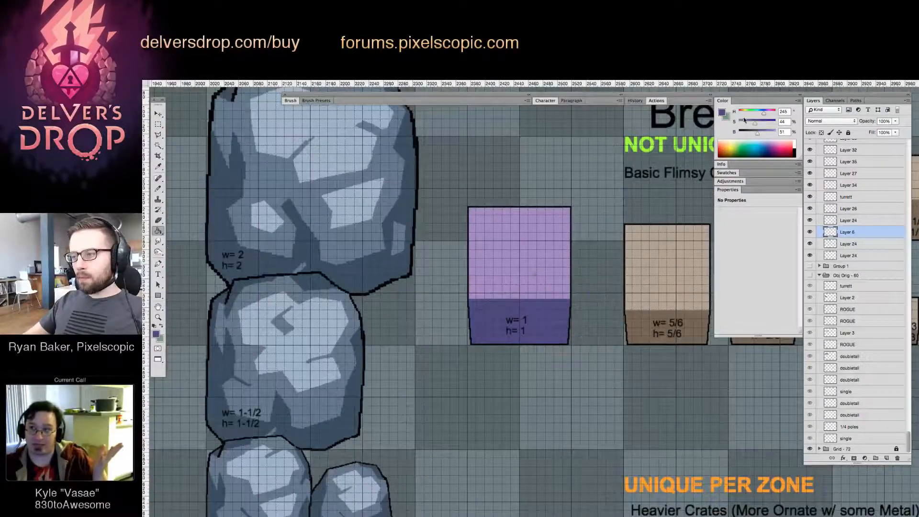
{"action": "left_click", "coordinate": [541, 314]}
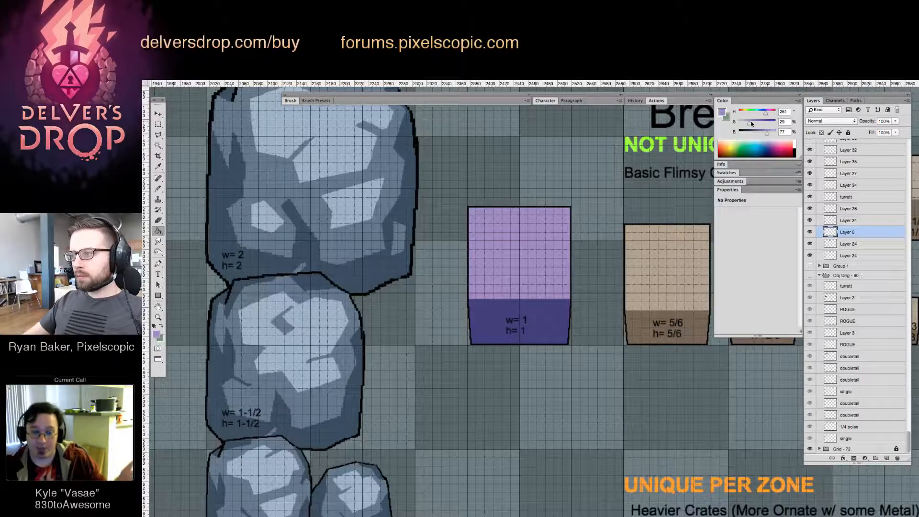
Fill the purple crate's upper face with H 269, S 36, B 77 and its lower face with H 261, S 57, B 42
{"action": "left_click_drag", "start_coordinate": [766, 114], "coordinate": [767, 115]}
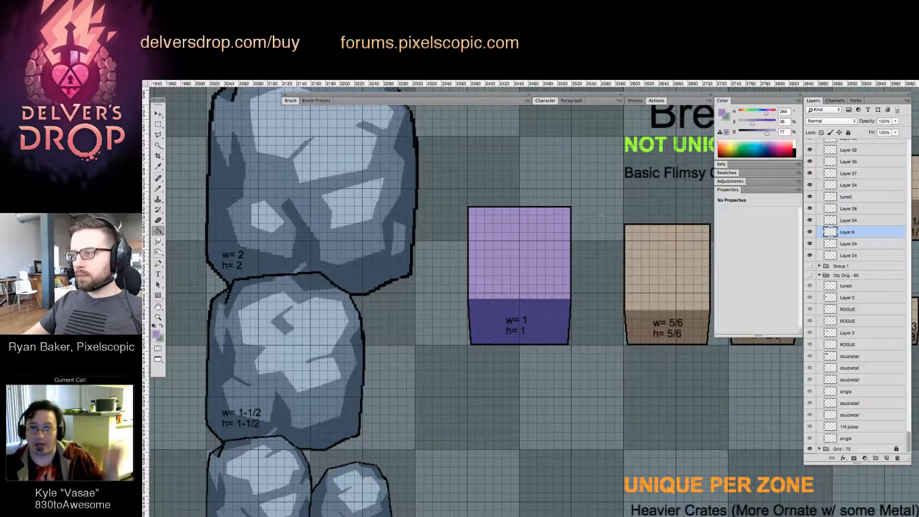
{"action": "left_click", "coordinate": [550, 320]}
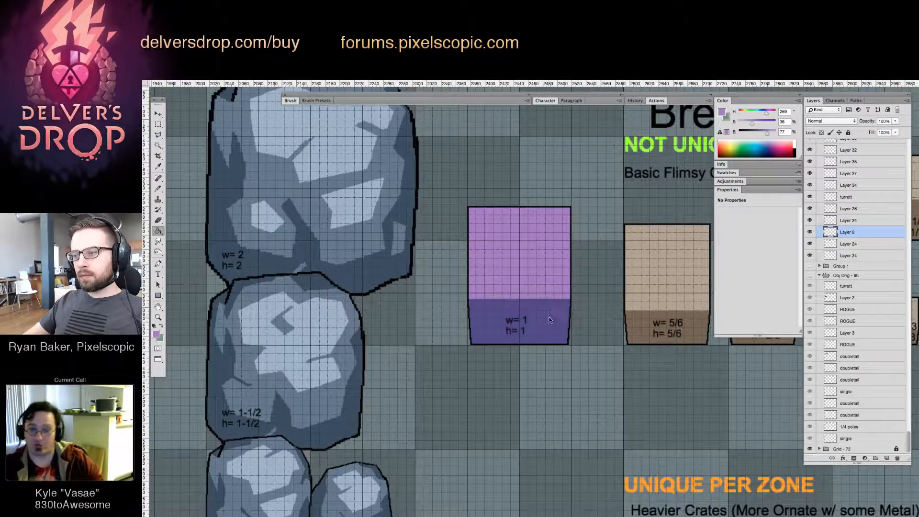
{"action": "left_click", "coordinate": [555, 315], "text": "alt"}
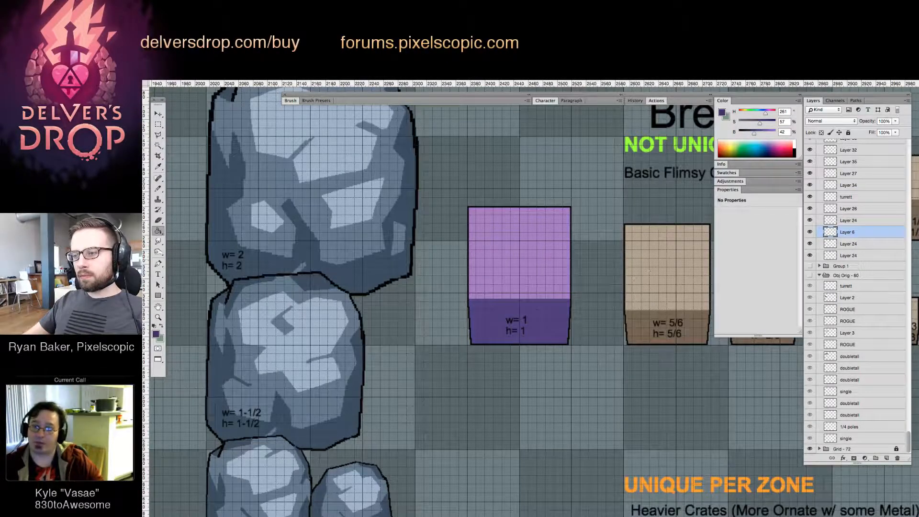
Duplicate the Basic Flimsy Crates label above the purple crate and change its text to "Interactive Box"
{"action": "left_click_drag", "start_coordinate": [633, 279], "coordinate": [584, 287]}
{"action": "left_click_drag", "start_coordinate": [582, 330], "coordinate": [551, 329]}
{"action": "left_click_drag", "start_coordinate": [551, 330], "coordinate": [603, 326]}
{"action": "key", "text": "v"}
{"action": "left_click_drag", "start_coordinate": [643, 177], "coordinate": [514, 186]}
{"action": "key", "text": "t"}
{"action": "triple_click", "coordinate": [515, 185]}
{"action": "type", "text": "In"}
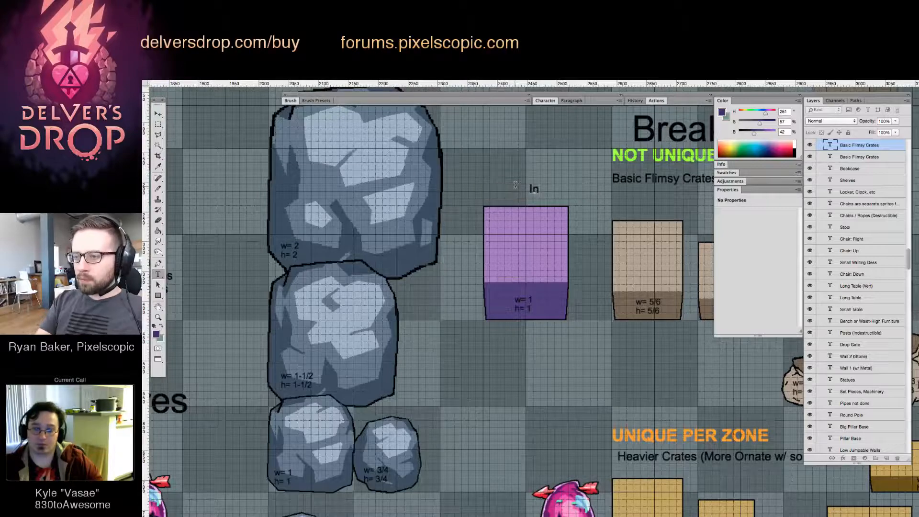
{"action": "type", "text": "teractive Box"}
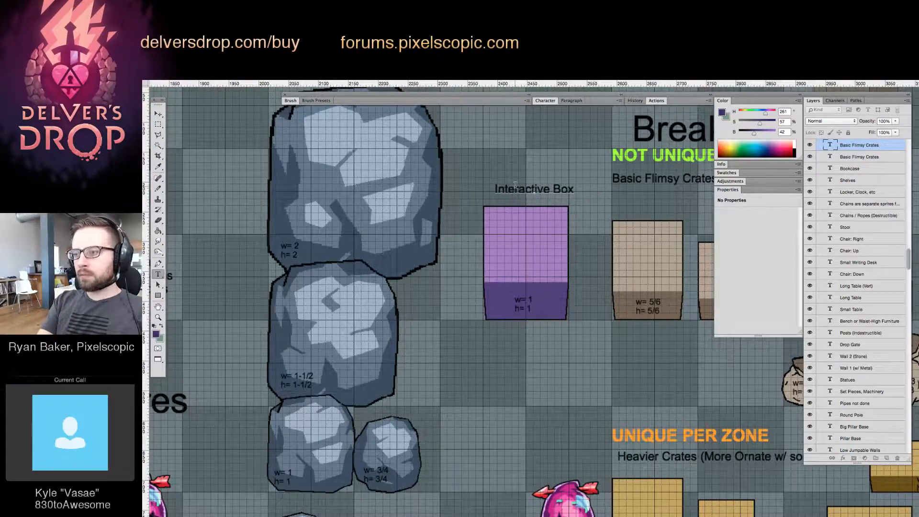
{"action": "key", "text": "ctrl+Return"}
Nudge the Interactive Box label left and slightly down to centre it above the purple crate
{"action": "key", "text": "v"}
{"action": "key", "text": "Left"}
{"action": "key", "text": "Left"}
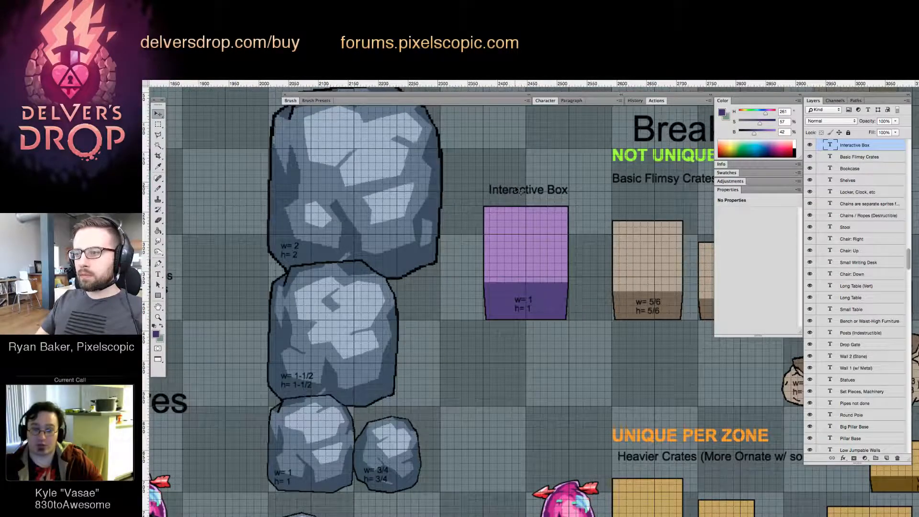
{"action": "key", "text": "Down"}
{"action": "key", "text": "Down"}
Examine the breakables area, comparing the purple box with the flimsy crates, sacks, heavier crates and vases
{"action": "left_click_drag", "start_coordinate": [500, 190], "coordinate": [500, 248]}
{"action": "left_click_drag", "start_coordinate": [555, 236], "coordinate": [524, 256]}
{"action": "left_click_drag", "start_coordinate": [454, 233], "coordinate": [430, 235]}
{"action": "left_click_drag", "start_coordinate": [593, 288], "coordinate": [486, 245]}
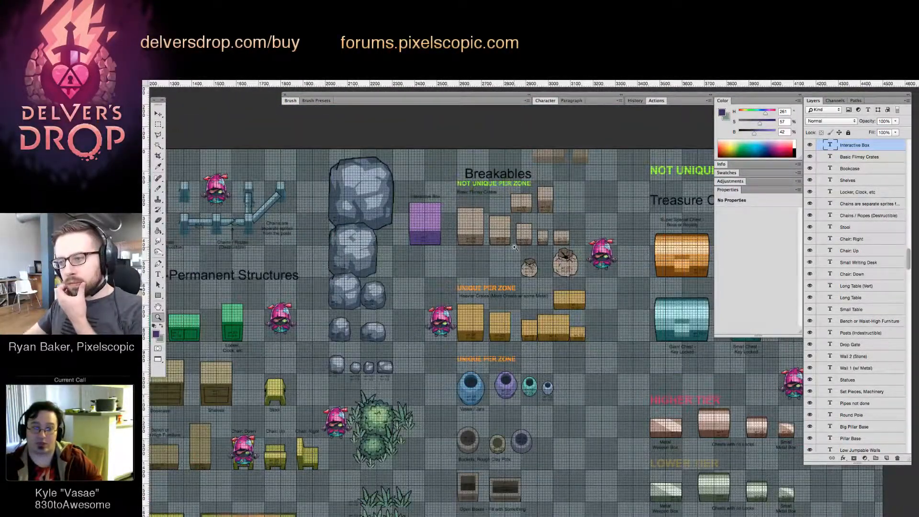
{"action": "left_click_drag", "start_coordinate": [603, 234], "coordinate": [622, 176]}
{"action": "left_click_drag", "start_coordinate": [565, 252], "coordinate": [522, 299]}
{"action": "left_click_drag", "start_coordinate": [560, 353], "coordinate": [485, 248]}
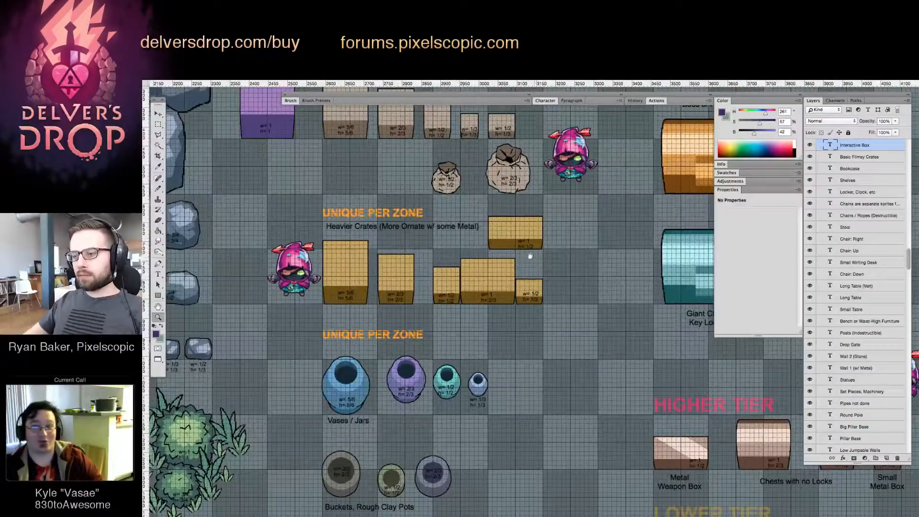
{"action": "scroll", "coordinate": [530, 256], "scroll_direction": "down", "scroll_amount": 5}
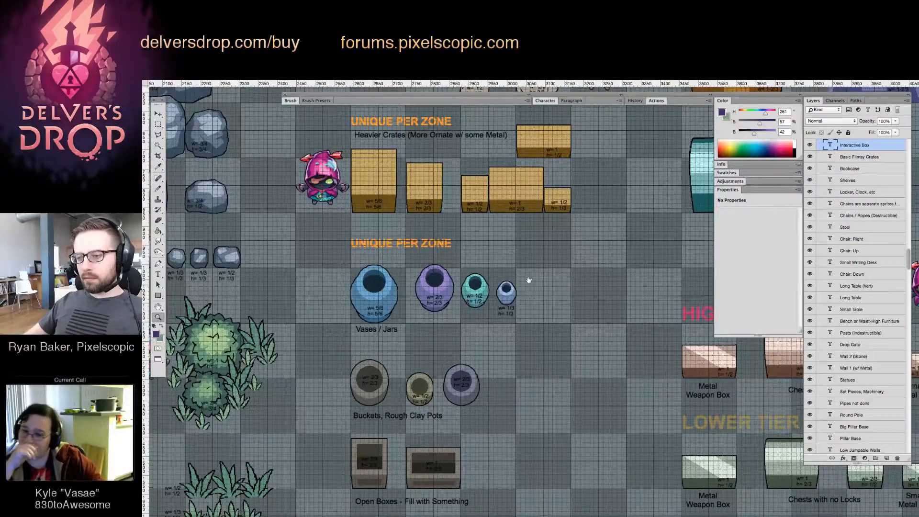
{"action": "scroll", "coordinate": [546, 220], "scroll_direction": "down", "scroll_amount": 6}
{"action": "scroll", "coordinate": [553, 335], "scroll_direction": "up", "scroll_amount": 14}
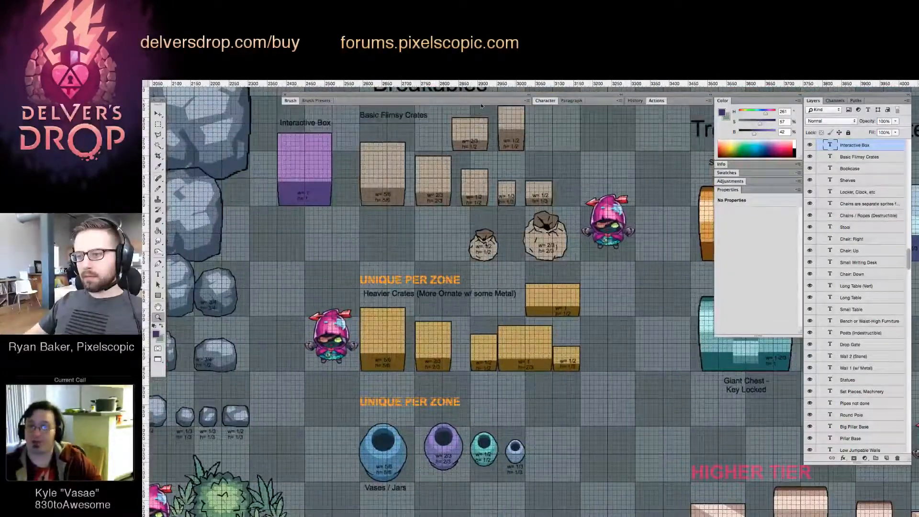
{"action": "mouse_move", "coordinate": [371, 229]}
{"action": "left_mouse_down"}
{"action": "mouse_move", "coordinate": [393, 226]}
{"action": "mouse_move", "coordinate": [369, 228]}
{"action": "left_mouse_up"}
{"action": "left_click_drag", "start_coordinate": [447, 221], "coordinate": [454, 336]}
{"action": "left_click", "coordinate": [455, 278]}
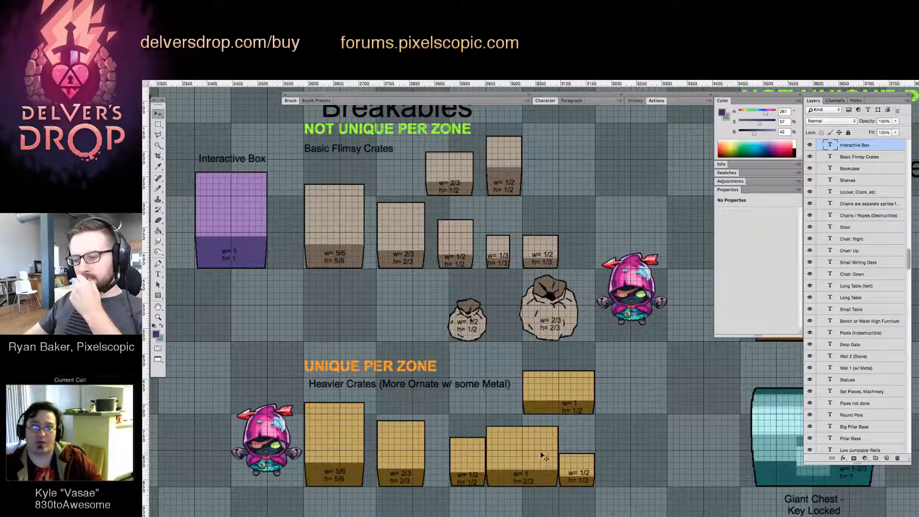
Compare the treasure chests and tiered boxes with the layout of the heavier crates
{"action": "left_click_drag", "start_coordinate": [576, 440], "coordinate": [275, 354]}
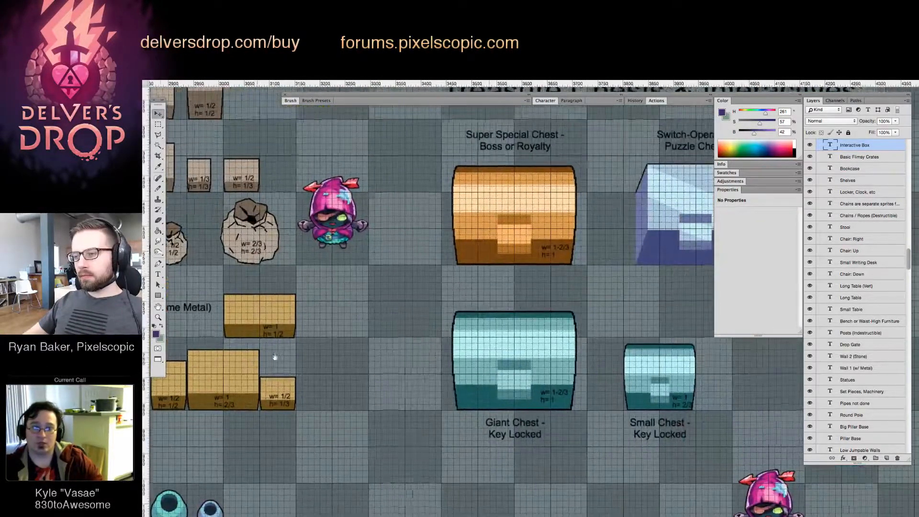
{"action": "left_click_drag", "start_coordinate": [372, 364], "coordinate": [450, 320]}
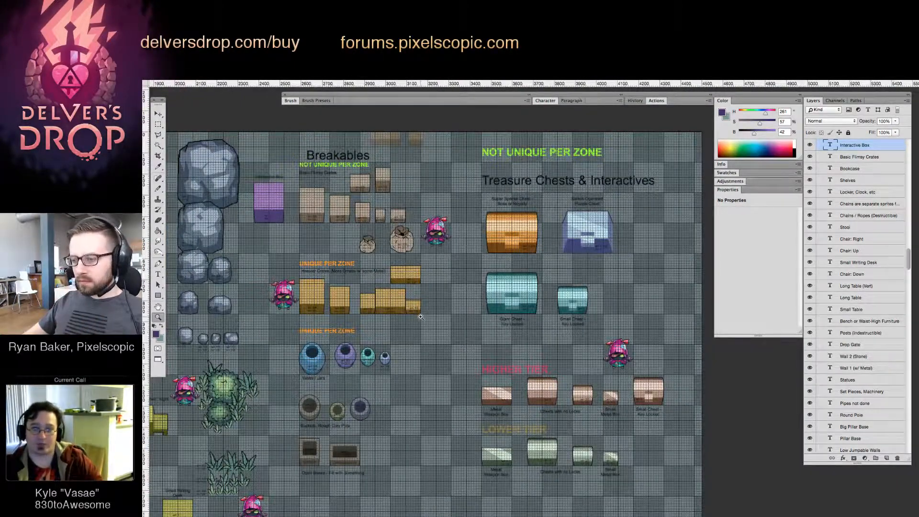
{"action": "left_click_drag", "start_coordinate": [366, 312], "coordinate": [445, 310]}
{"action": "mouse_move", "coordinate": [516, 418]}
{"action": "left_mouse_down"}
{"action": "mouse_move", "coordinate": [439, 286]}
{"action": "mouse_move", "coordinate": [415, 265]}
{"action": "mouse_move", "coordinate": [460, 338]}
{"action": "mouse_move", "coordinate": [452, 372]}
{"action": "left_mouse_up"}
{"action": "key", "text": "super+z"}
{"action": "key", "text": "z"}
{"action": "left_click", "coordinate": [438, 329]}
{"action": "left_click", "coordinate": [437, 330]}
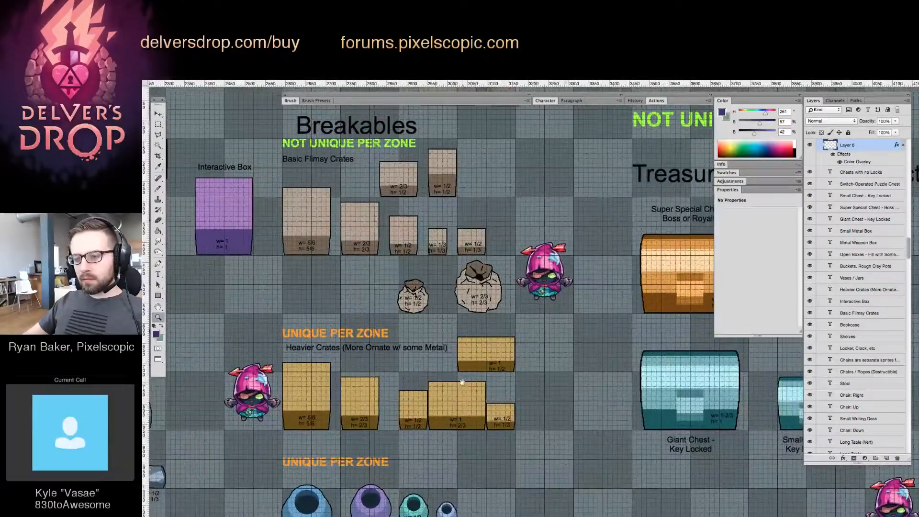
Move the heavier crate labelled w= 1, h= 2/3 up beside the upper flimsy crates and align its base with the grid line
{"action": "key", "text": "v"}
{"action": "mouse_move", "coordinate": [473, 407]}
{"action": "left_mouse_down"}
{"action": "mouse_move", "coordinate": [496, 424]}
{"action": "mouse_move", "coordinate": [523, 193]}
{"action": "mouse_move", "coordinate": [502, 371]}
{"action": "left_mouse_up"}
{"action": "key", "text": "z"}
{"action": "left_click", "coordinate": [523, 191]}
{"action": "left_click", "coordinate": [522, 192]}
{"action": "key", "text": "v"}
{"action": "left_click_drag", "start_coordinate": [510, 339], "coordinate": [515, 332]}
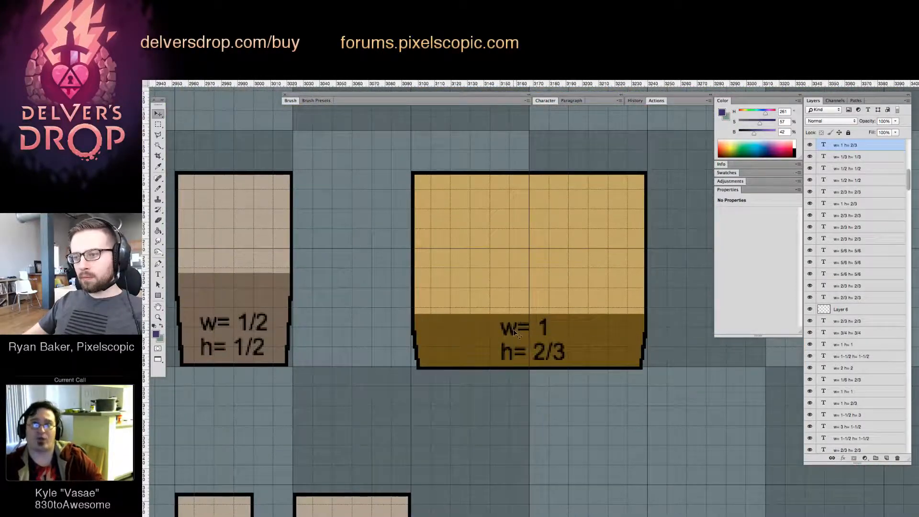
{"action": "key", "text": "Up"}
{"action": "key", "text": "Up"}
{"action": "left_click", "coordinate": [578, 390]}
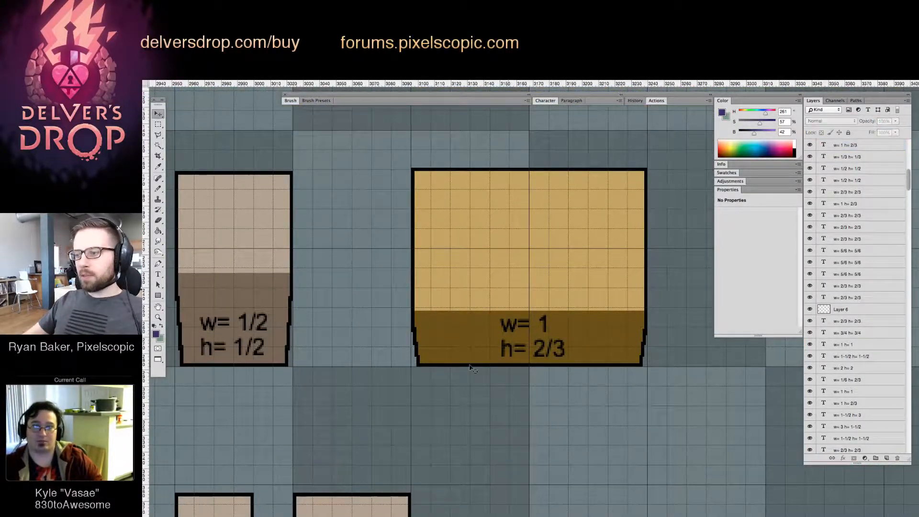
Recolour the moved wide crate like the flimsy ones: beige upper face (H 36, S 17, B 69), brown lower face (H 36, S 26, B 45)
{"action": "key", "text": "z"}
{"action": "mouse_move", "coordinate": [417, 329]}
{"action": "left_mouse_down"}
{"action": "mouse_move", "coordinate": [390, 338]}
{"action": "mouse_move", "coordinate": [427, 347]}
{"action": "mouse_move", "coordinate": [415, 318]}
{"action": "left_mouse_up"}
{"action": "key", "text": "v"}
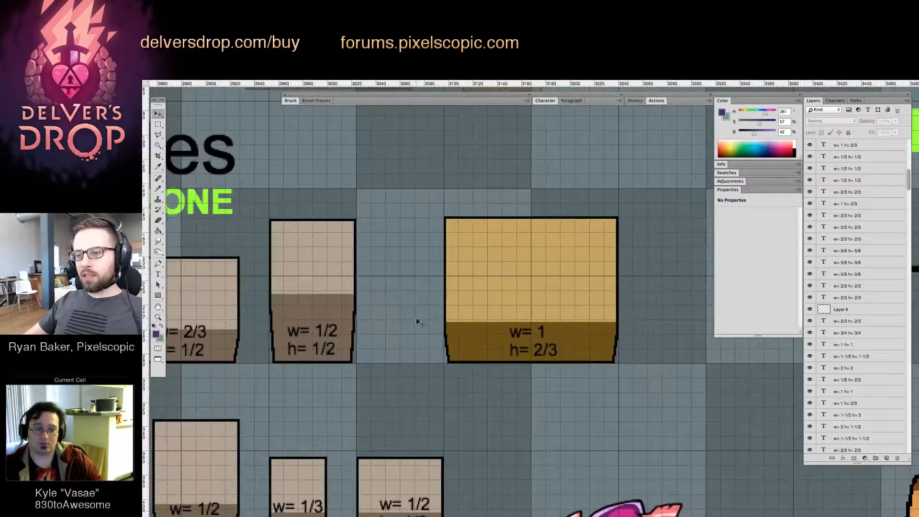
{"action": "left_click", "coordinate": [462, 314]}
{"action": "key", "text": "g"}
{"action": "left_click", "coordinate": [331, 270], "text": "alt"}
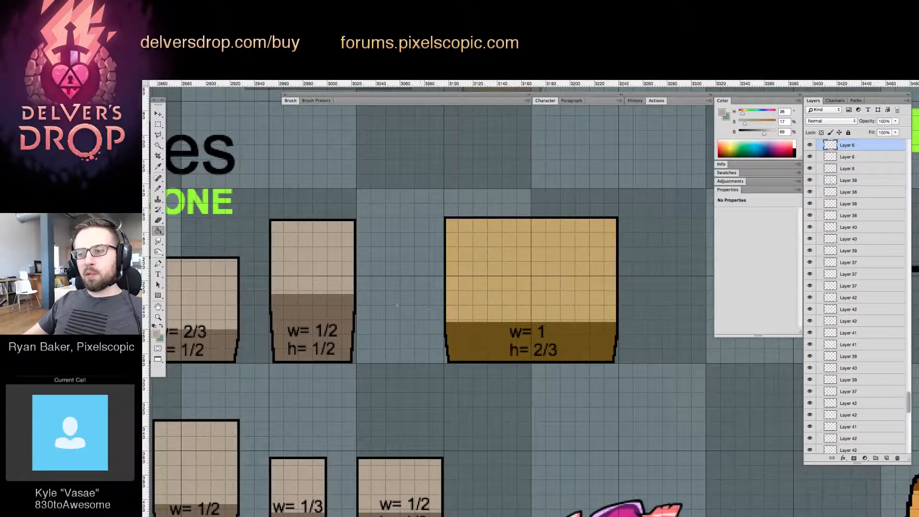
{"action": "left_click", "coordinate": [570, 285]}
{"action": "left_click", "coordinate": [313, 311], "text": "alt"}
{"action": "left_click", "coordinate": [451, 339]}
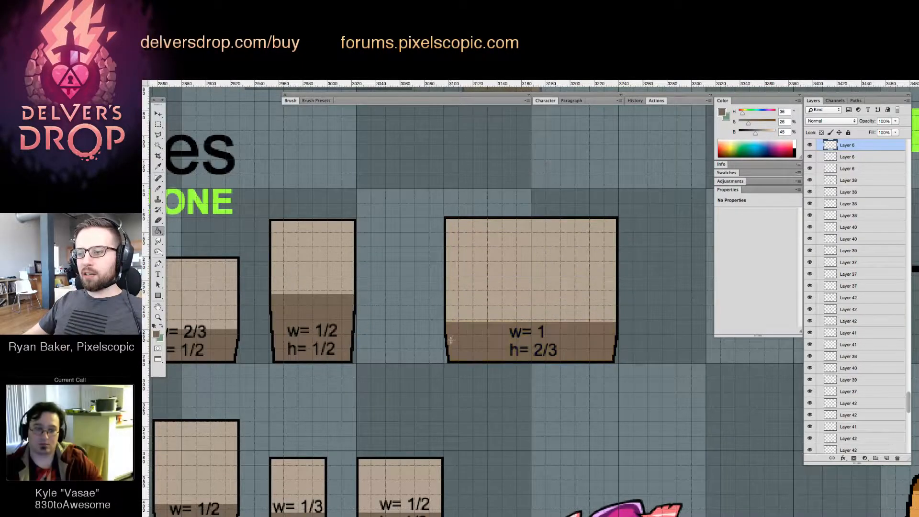
Move the small heavier crate, labelled w= 1/2, h= 1/3, left to line up beneath the left edge of the w= 1, h= 1/2 crate
{"action": "mouse_move", "coordinate": [504, 338]}
{"action": "left_mouse_down"}
{"action": "mouse_move", "coordinate": [433, 341]}
{"action": "mouse_move", "coordinate": [518, 340]}
{"action": "left_mouse_up"}
{"action": "left_click_drag", "start_coordinate": [525, 375], "coordinate": [560, 225]}
{"action": "left_click", "coordinate": [518, 381]}
{"action": "left_click", "coordinate": [519, 385]}
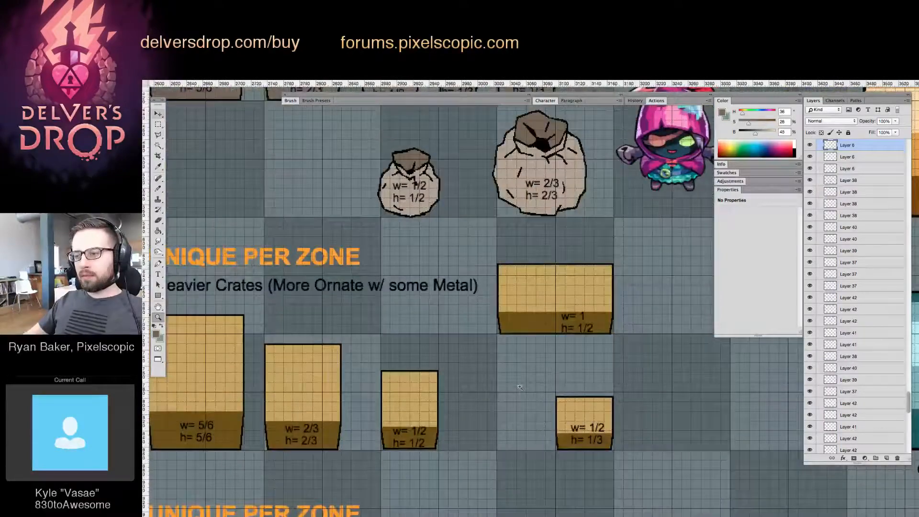
{"action": "key", "text": "v"}
{"action": "left_click_drag", "start_coordinate": [585, 433], "coordinate": [526, 433]}
{"action": "key", "text": "z"}
{"action": "left_click_drag", "start_coordinate": [565, 369], "coordinate": [529, 387]}
{"action": "left_click_drag", "start_coordinate": [588, 393], "coordinate": [544, 380]}
{"action": "left_click_drag", "start_coordinate": [492, 347], "coordinate": [536, 354]}
Move the heavier crate labelled w= 1, h= 1/2 down to sit just above the small w= 1/2, h= 1/3 crate
{"action": "key", "text": "v"}
{"action": "left_click", "coordinate": [619, 289]}
{"action": "left_click_drag", "start_coordinate": [618, 290], "coordinate": [621, 355]}
{"action": "key", "text": "z"}
{"action": "left_click_drag", "start_coordinate": [627, 313], "coordinate": [560, 289]}
{"action": "left_click_drag", "start_coordinate": [632, 237], "coordinate": [577, 295]}
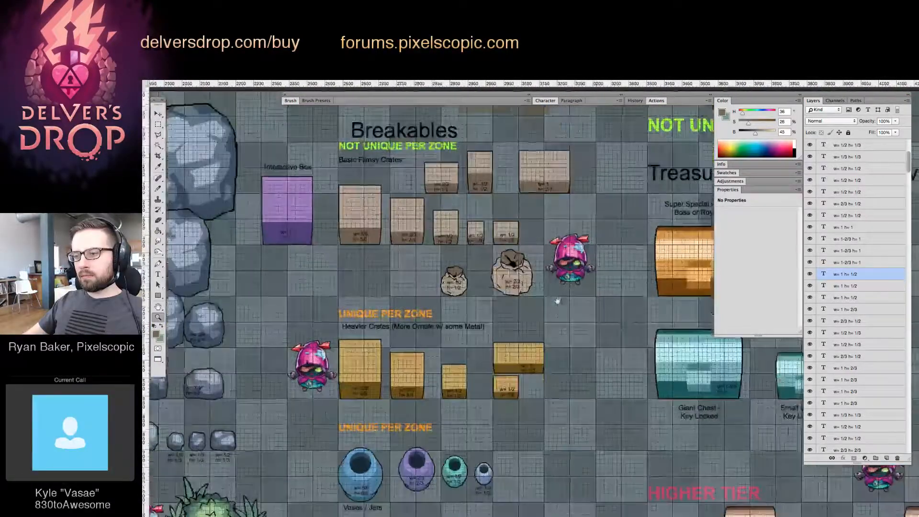
Review the spacing of the rearranged flimsy and heavier crates against the sacks, vases and treasure chests
{"action": "left_click_drag", "start_coordinate": [591, 335], "coordinate": [556, 303]}
{"action": "key", "text": "v"}
{"action": "key", "text": "z"}
{"action": "left_click", "coordinate": [524, 343]}
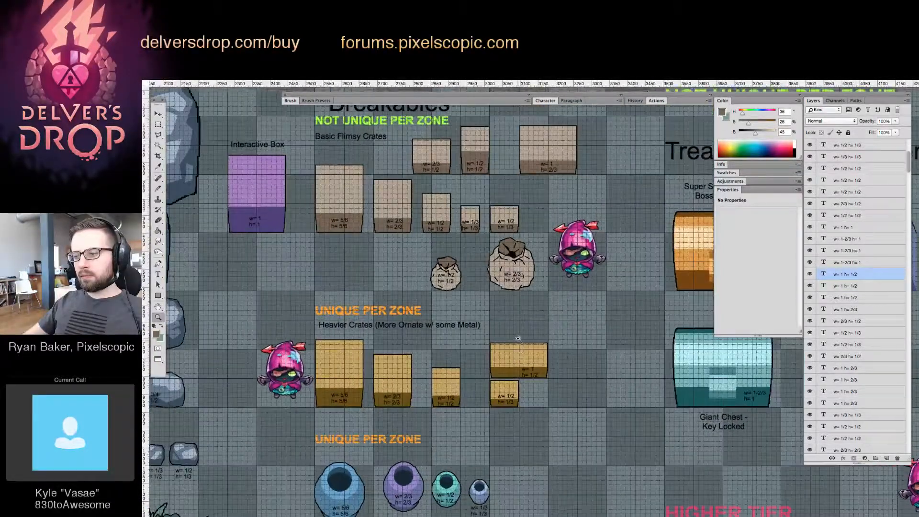
{"action": "left_click_drag", "start_coordinate": [558, 427], "coordinate": [455, 366]}
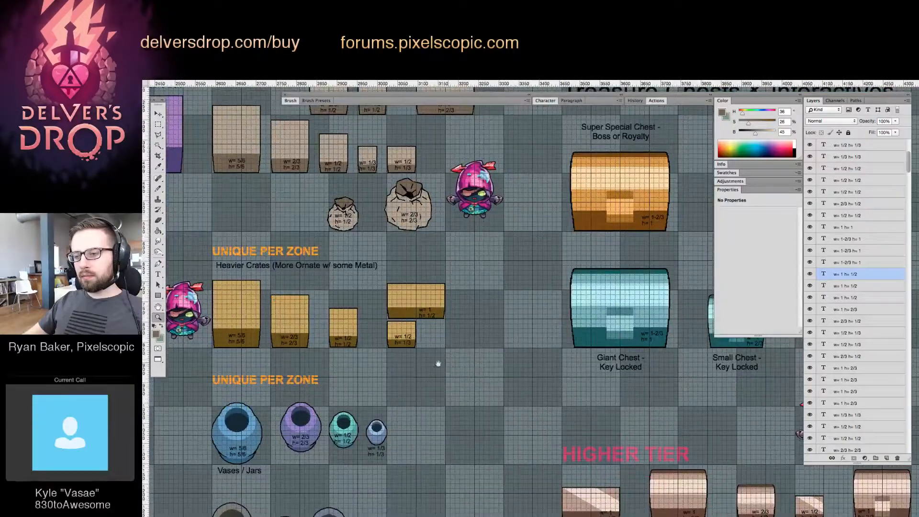
{"action": "left_click_drag", "start_coordinate": [396, 340], "coordinate": [453, 377]}
{"action": "left_click_drag", "start_coordinate": [454, 307], "coordinate": [456, 323]}
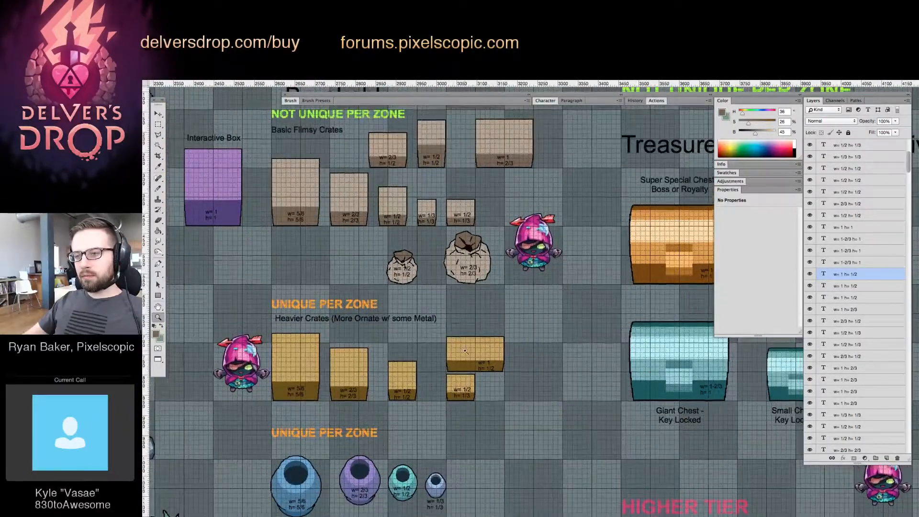
{"action": "left_click", "coordinate": [466, 350]}
{"action": "key", "text": "v"}
{"action": "key", "text": "z"}
{"action": "left_click", "coordinate": [486, 319], "text": "alt"}
{"action": "left_click", "coordinate": [448, 327], "text": "alt"}
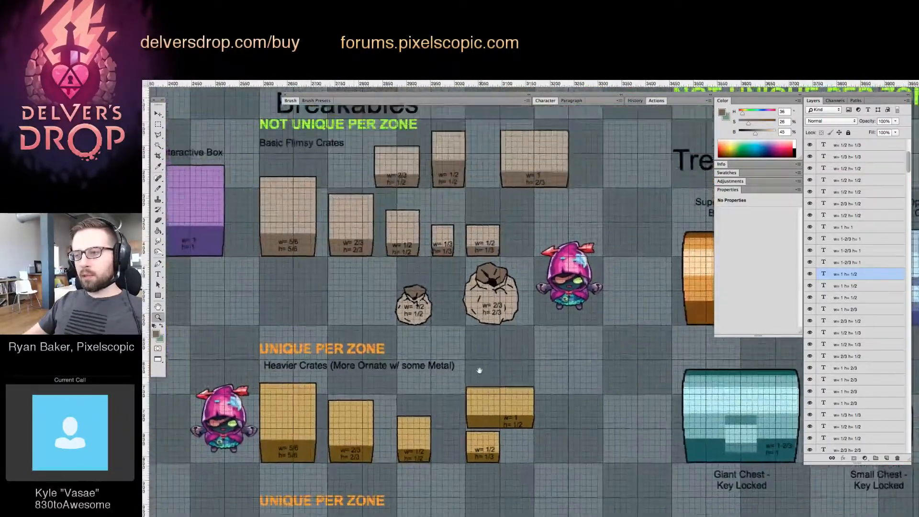
{"action": "left_click", "coordinate": [479, 370]}
{"action": "key", "text": "v"}
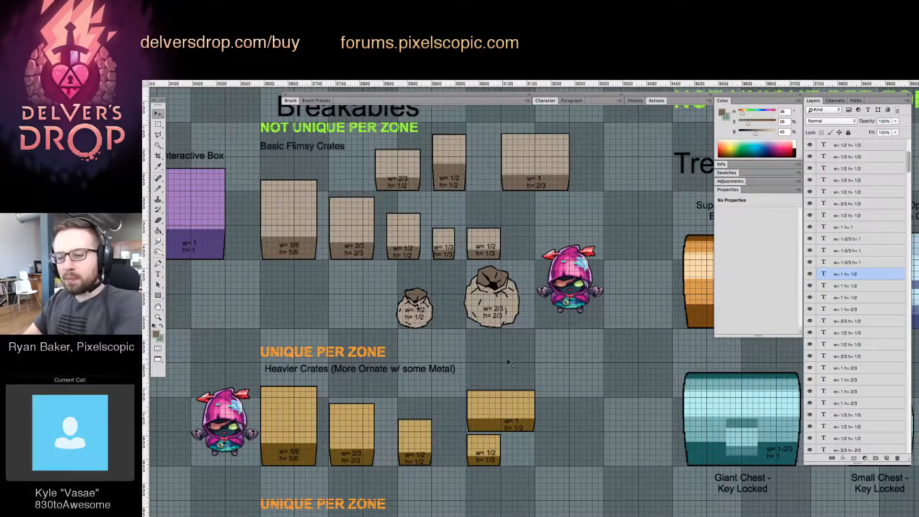
{"action": "left_click_drag", "start_coordinate": [572, 388], "coordinate": [516, 300]}
{"action": "key", "text": "z"}
{"action": "left_click", "coordinate": [570, 344], "text": "alt"}
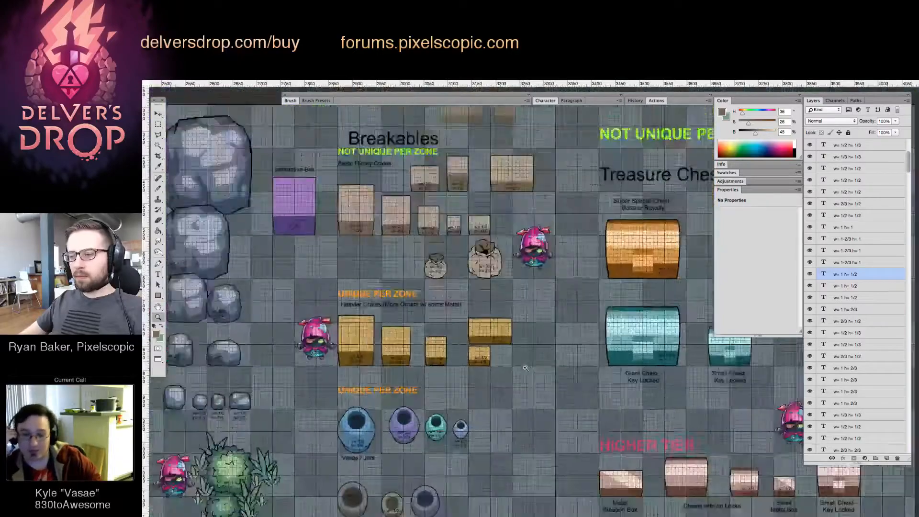
{"action": "left_click_drag", "start_coordinate": [604, 378], "coordinate": [516, 278]}
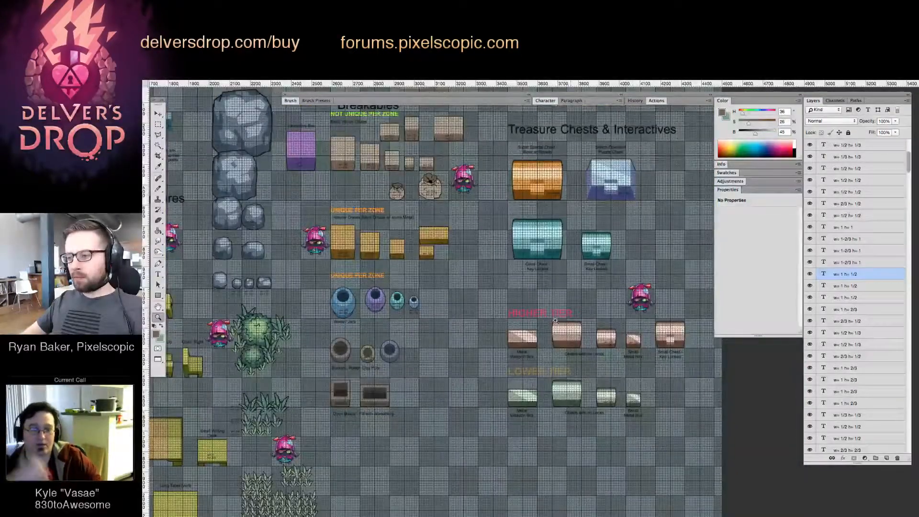
Move the two sacks left beneath the w= 5/6 and w= 2/3 flimsy crates, aligning them with those crates' left edges
{"action": "left_click_drag", "start_coordinate": [430, 210], "coordinate": [381, 319]}
{"action": "left_click", "coordinate": [436, 314]}
{"action": "key", "text": "v"}
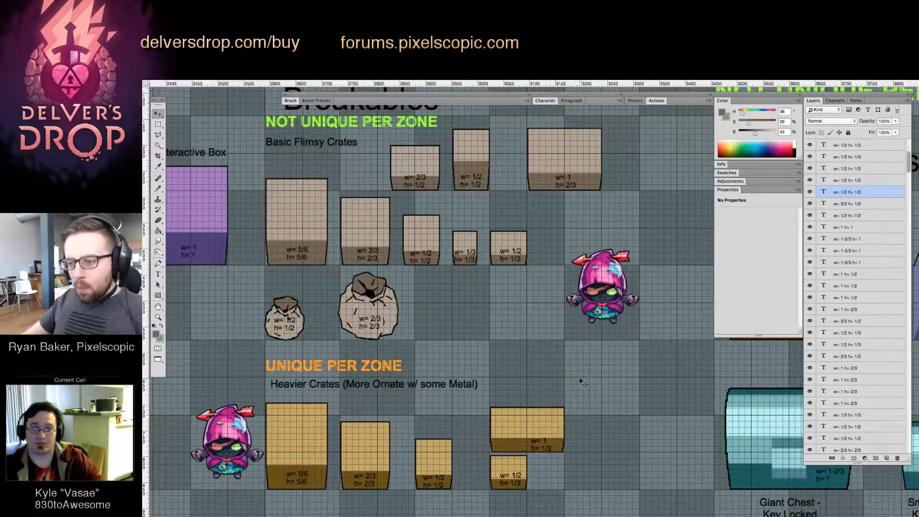
{"action": "left_click", "coordinate": [504, 342]}
{"action": "scroll", "coordinate": [484, 308], "scroll_direction": "up", "scroll_amount": 3}
{"action": "scroll", "coordinate": [483, 335], "scroll_direction": "left", "scroll_amount": 3}
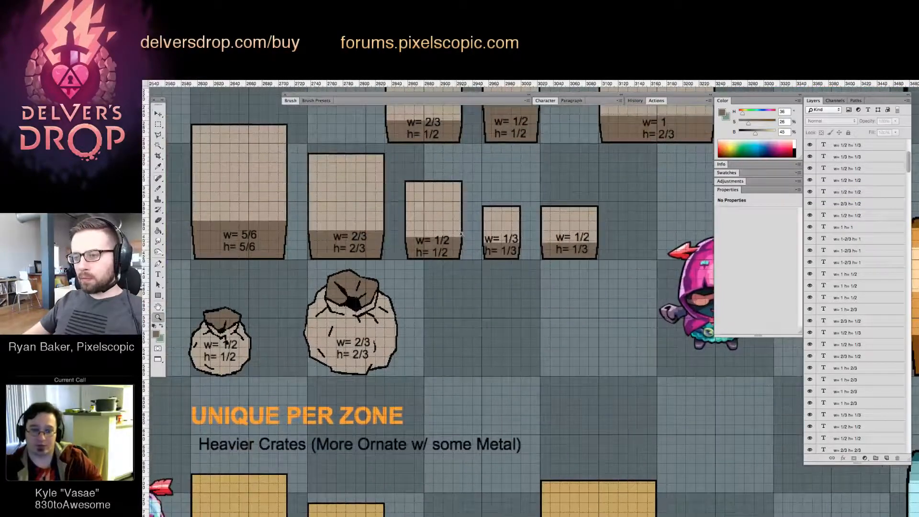
Create a solid dark brown rectangle on the grid beside the w= 2/3, h= 2/3 sack
{"action": "left_click", "coordinate": [453, 227]}
{"action": "key", "text": "m"}
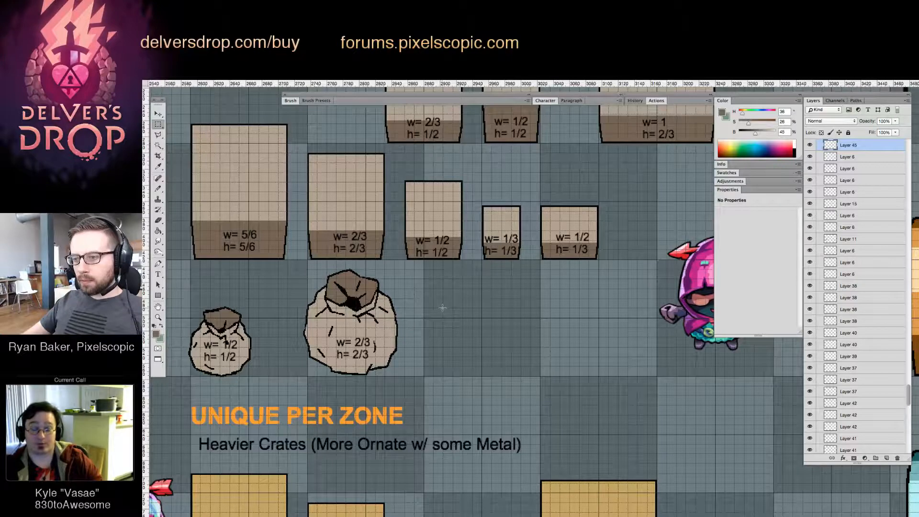
{"action": "mouse_move", "coordinate": [454, 308]}
{"action": "left_mouse_down"}
{"action": "mouse_move", "coordinate": [534, 330]}
{"action": "mouse_move", "coordinate": [545, 347]}
{"action": "mouse_move", "coordinate": [530, 362]}
{"action": "left_mouse_up"}
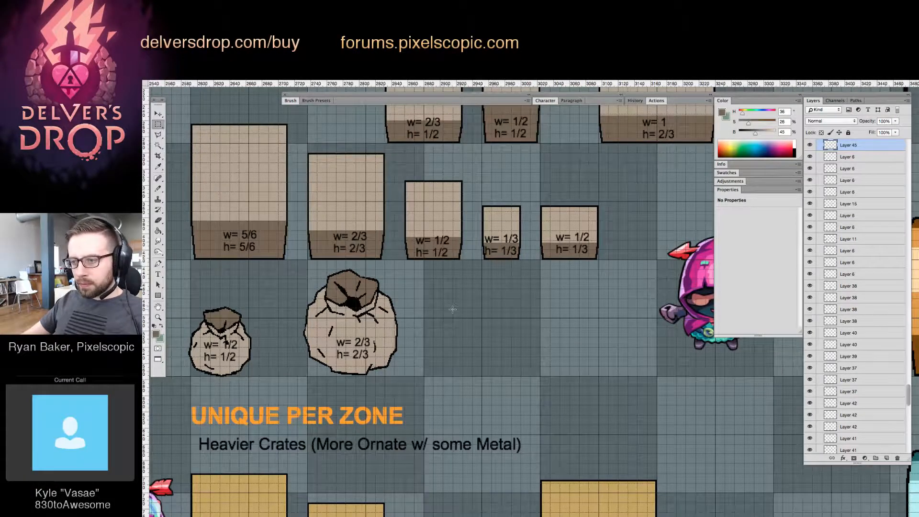
{"action": "key", "text": "super+c"}
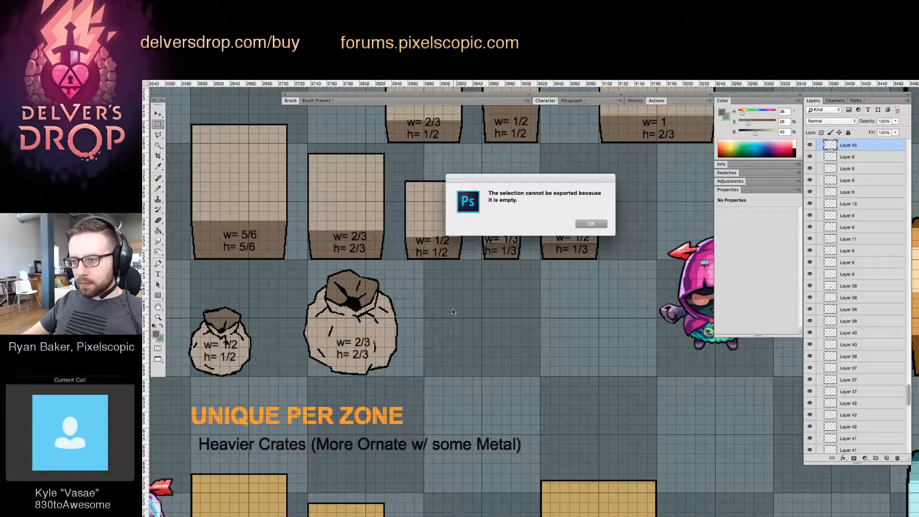
{"action": "key", "text": "Return"}
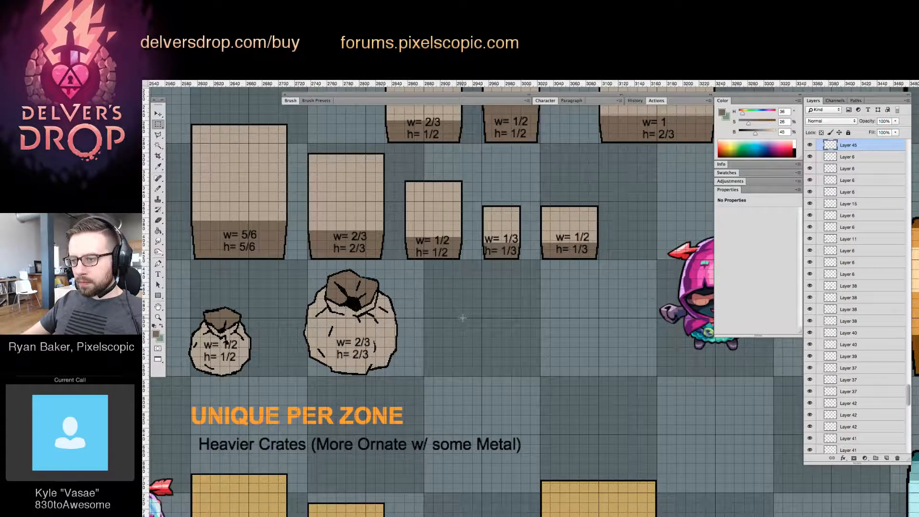
{"action": "left_click_drag", "start_coordinate": [463, 318], "coordinate": [541, 377]}
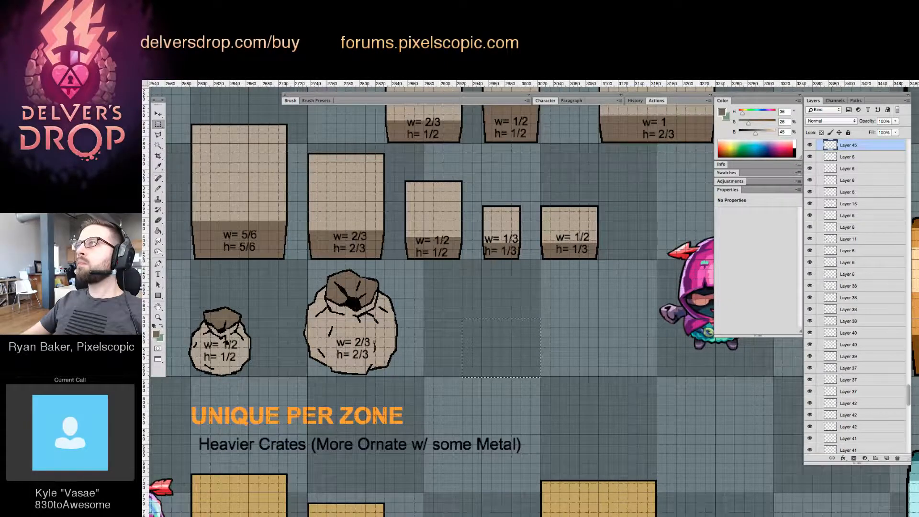
{"action": "left_click_drag", "start_coordinate": [462, 317], "coordinate": [541, 377]}
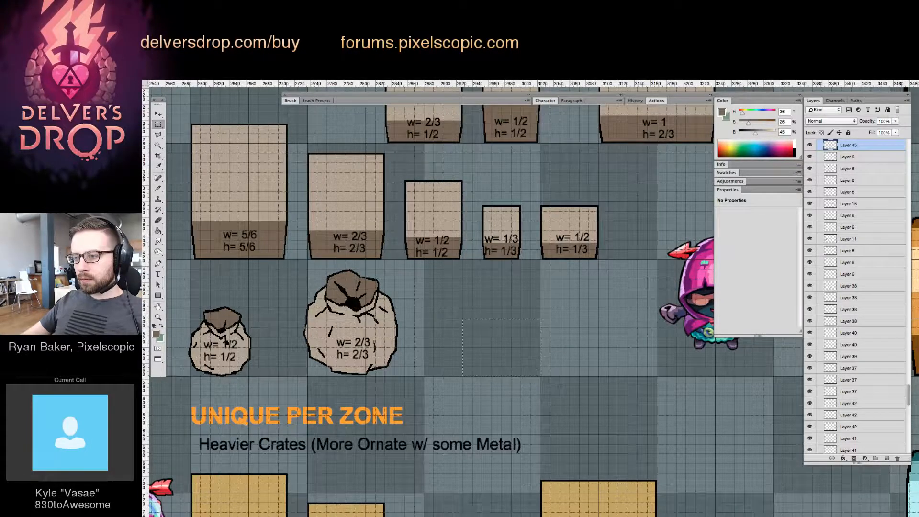
{"action": "key", "text": "g"}
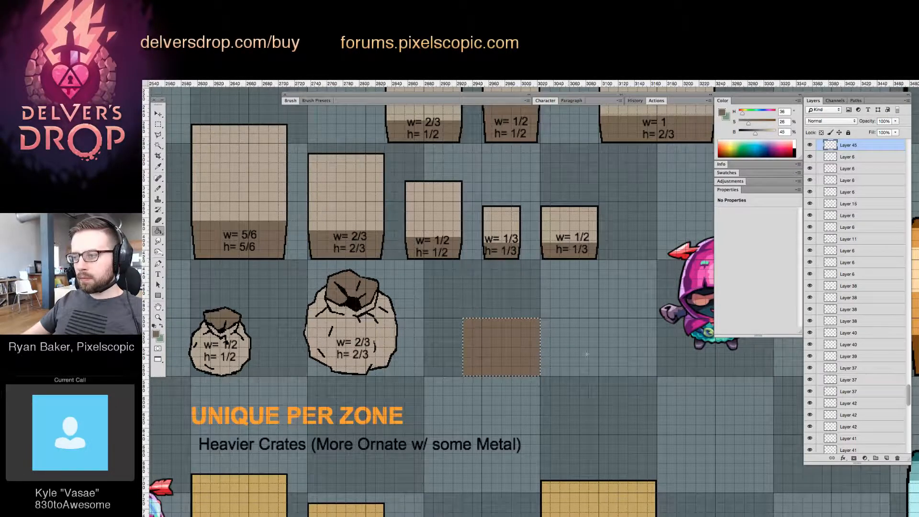
{"action": "key", "text": "super+t"}
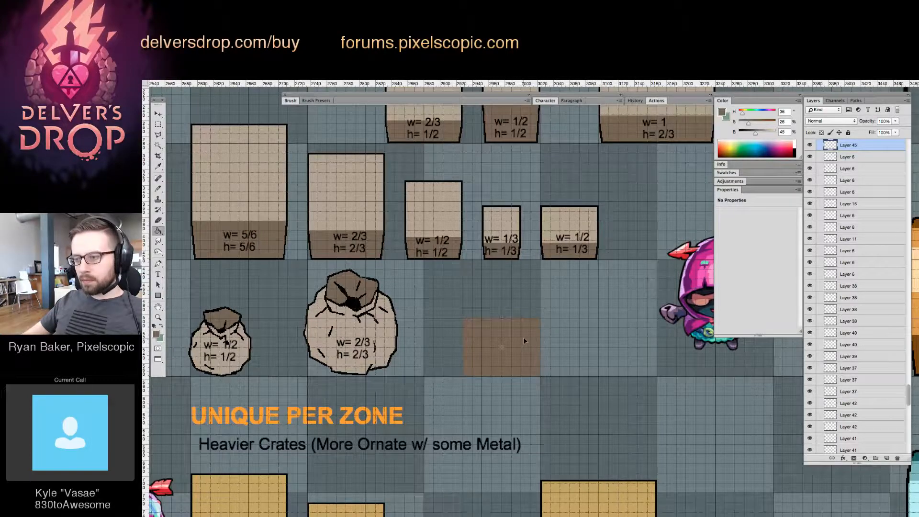
Fill a wide horizontal band across the brown rectangle with semi-transparent light tan sampled from the w= 1/2, h= 1/3 crate
{"action": "key", "text": "z"}
{"action": "left_click_drag", "start_coordinate": [470, 339], "coordinate": [591, 374]}
{"action": "key", "text": "m"}
{"action": "key", "text": "g"}
{"action": "left_click", "coordinate": [614, 168], "text": "alt"}
{"action": "left_click", "coordinate": [523, 340]}
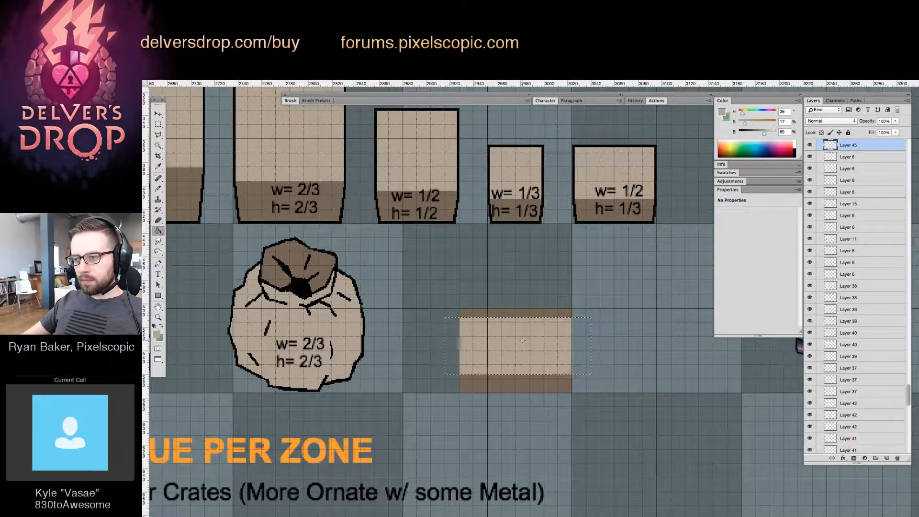
{"action": "key", "text": "super+z"}
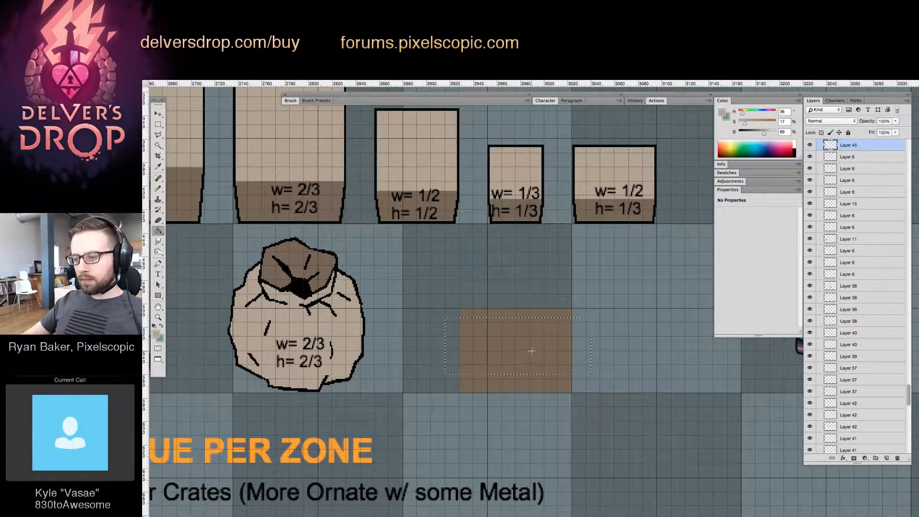
{"action": "key", "text": "super+z"}
{"action": "key", "text": "m"}
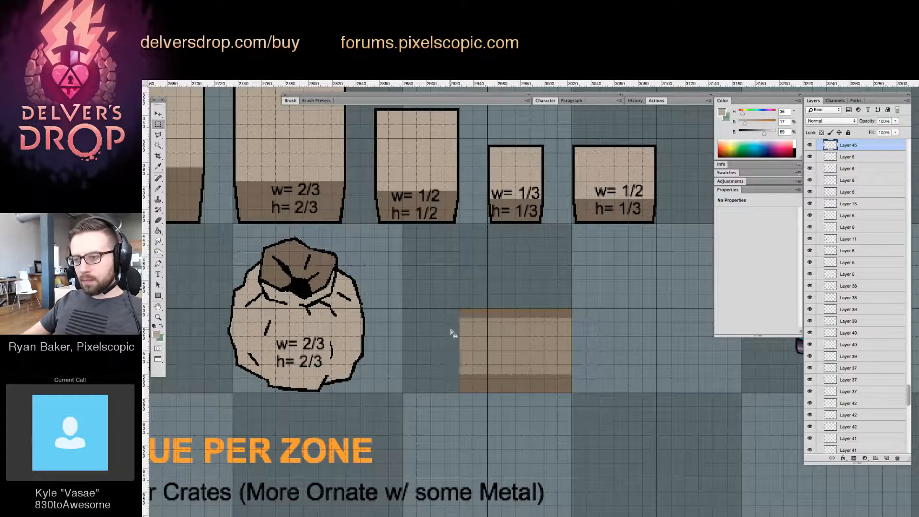
Fill a narrower band within the lighter stripe with the same tan to build up the barrel's highlight
{"action": "left_click_drag", "start_coordinate": [450, 329], "coordinate": [585, 357]}
{"action": "key", "text": "g"}
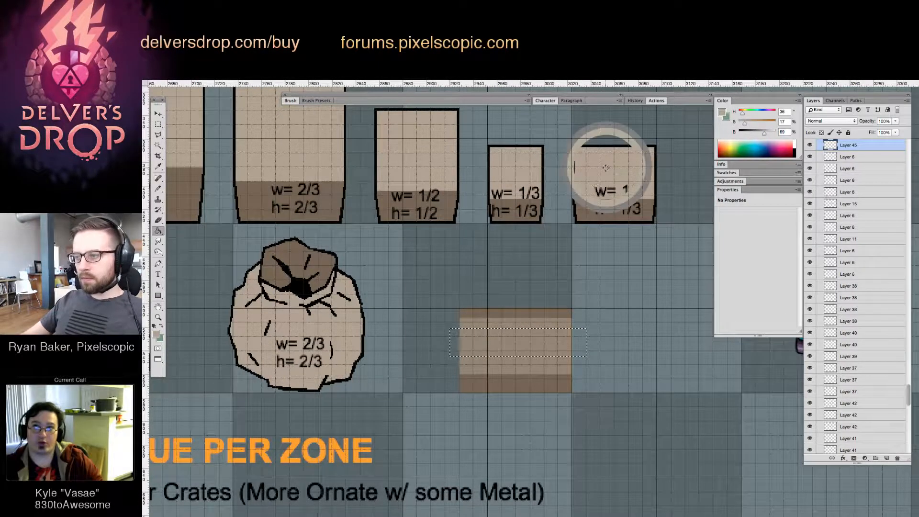
{"action": "left_click", "coordinate": [529, 345]}
{"action": "key", "text": "ctrl+d"}
Make a tall, very narrow elliptical selection spanning the barrel's full height near its left end
{"action": "key", "text": "z"}
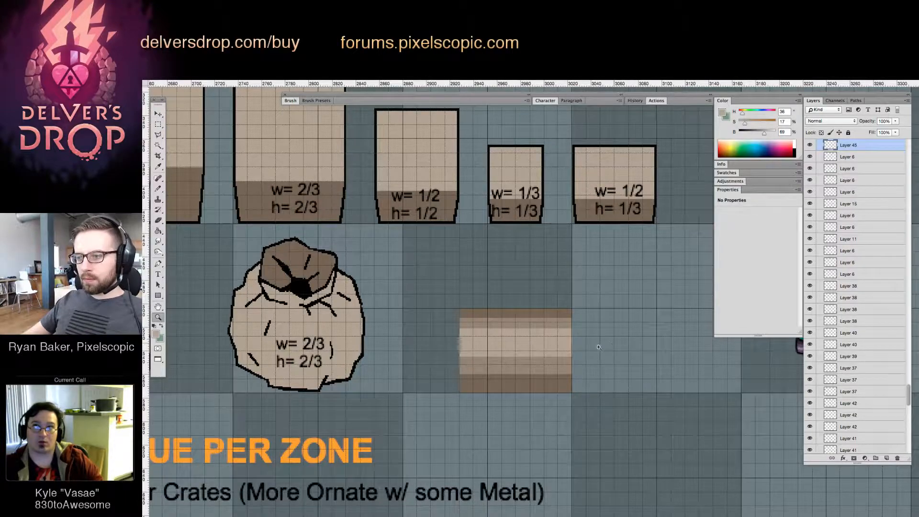
{"action": "mouse_move", "coordinate": [542, 365]}
{"action": "left_mouse_down"}
{"action": "mouse_move", "coordinate": [476, 402]}
{"action": "mouse_move", "coordinate": [543, 380]}
{"action": "left_mouse_up"}
{"action": "left_click_drag", "start_coordinate": [461, 313], "coordinate": [441, 333]}
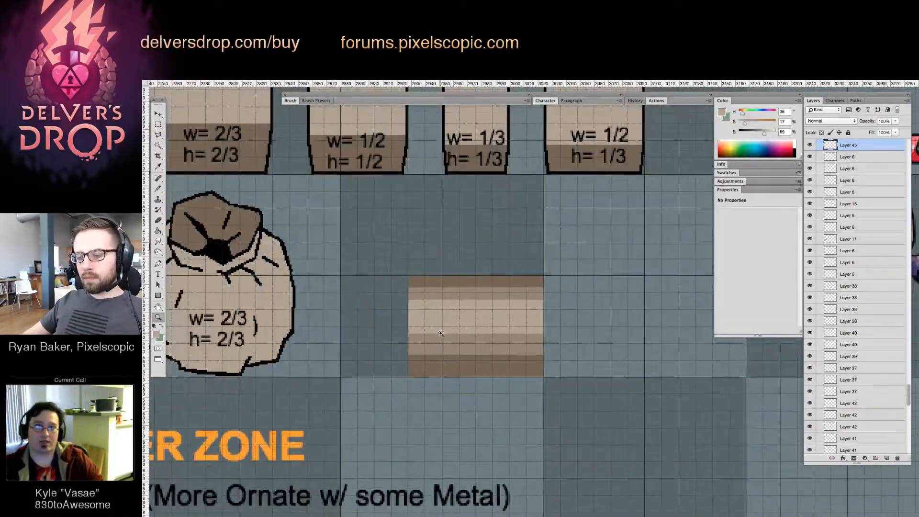
{"action": "left_click", "coordinate": [158, 135]}
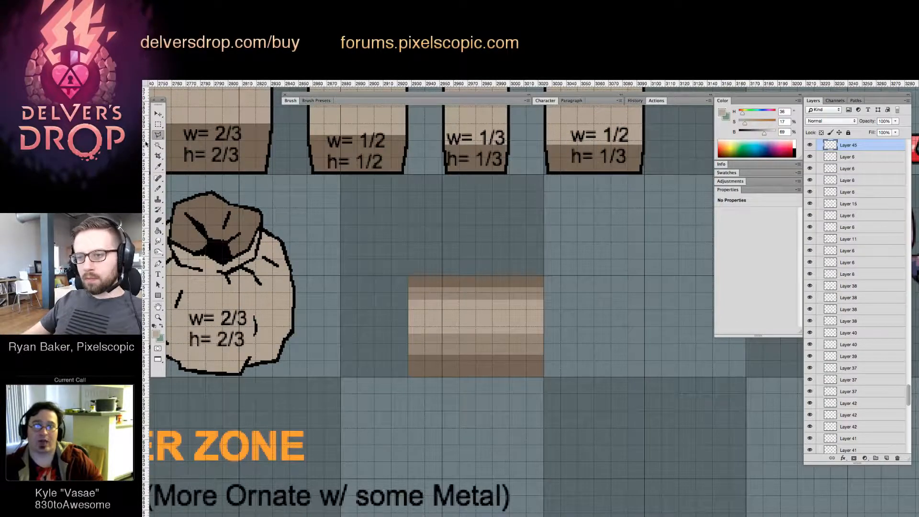
{"action": "left_click", "coordinate": [158, 124]}
{"action": "left_click", "coordinate": [194, 131]}
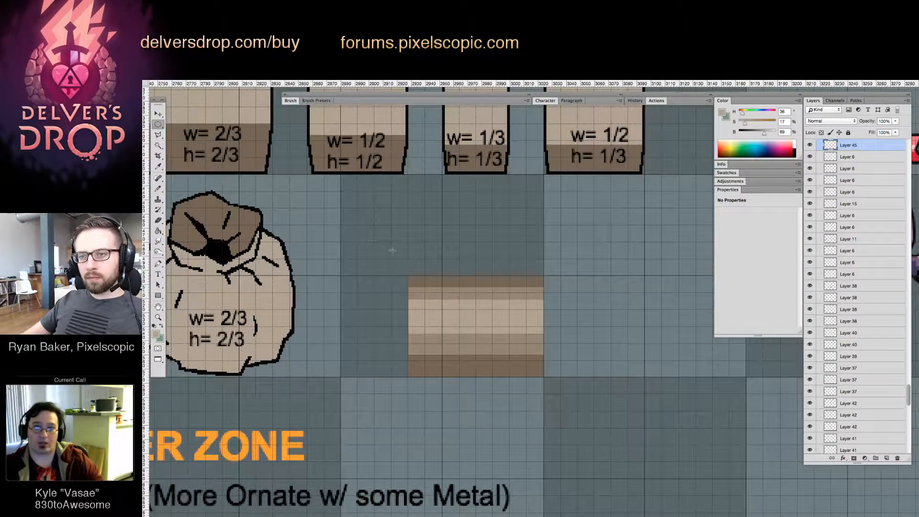
{"action": "left_click_drag", "start_coordinate": [425, 276], "coordinate": [450, 378]}
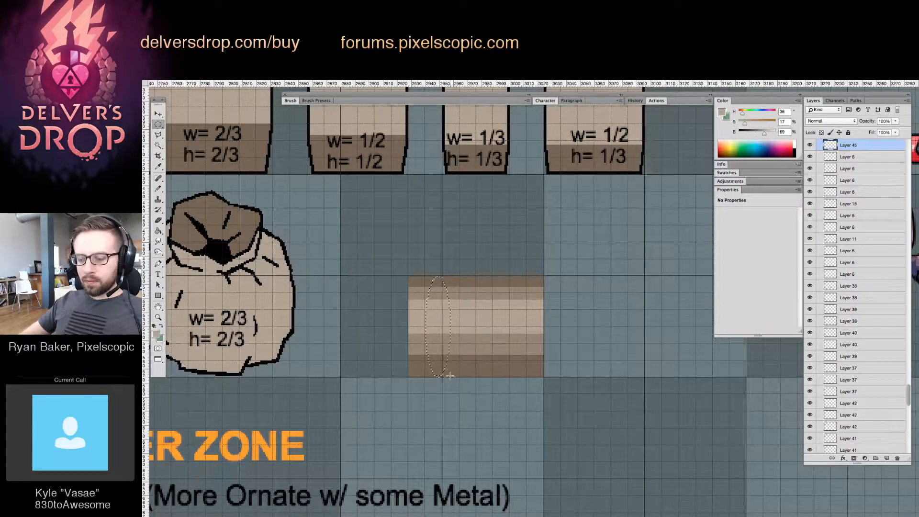
{"action": "left_click_drag", "start_coordinate": [419, 276], "coordinate": [433, 376]}
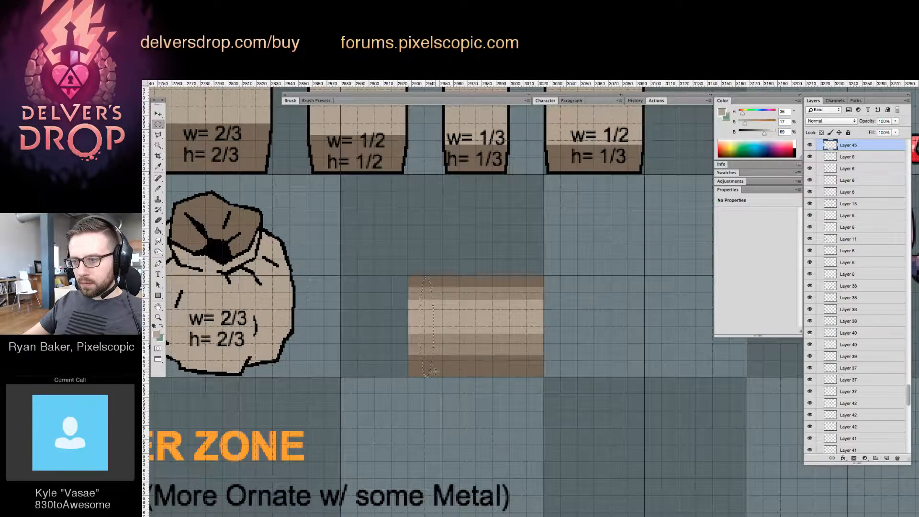
Erase the barrel's pixels along the outside of the ellipse's left side to carve a curved left end
{"action": "key", "text": "z"}
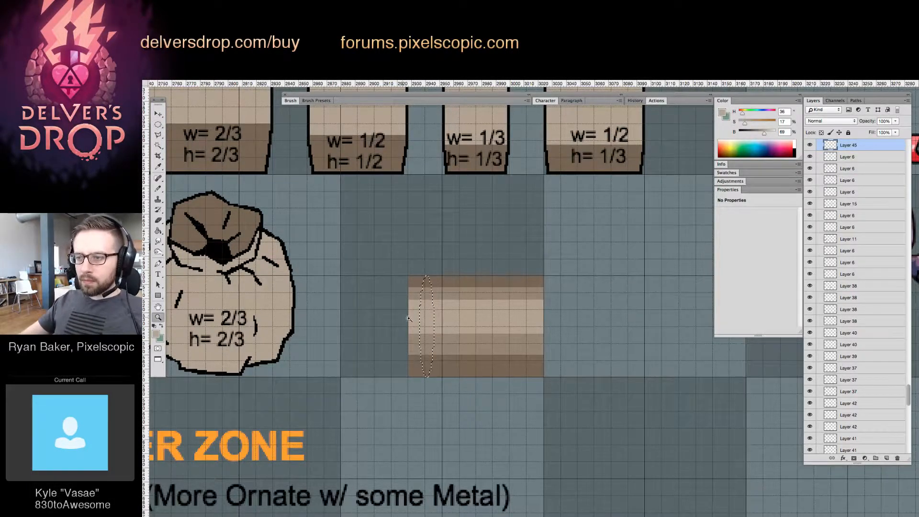
{"action": "left_click", "coordinate": [439, 257]}
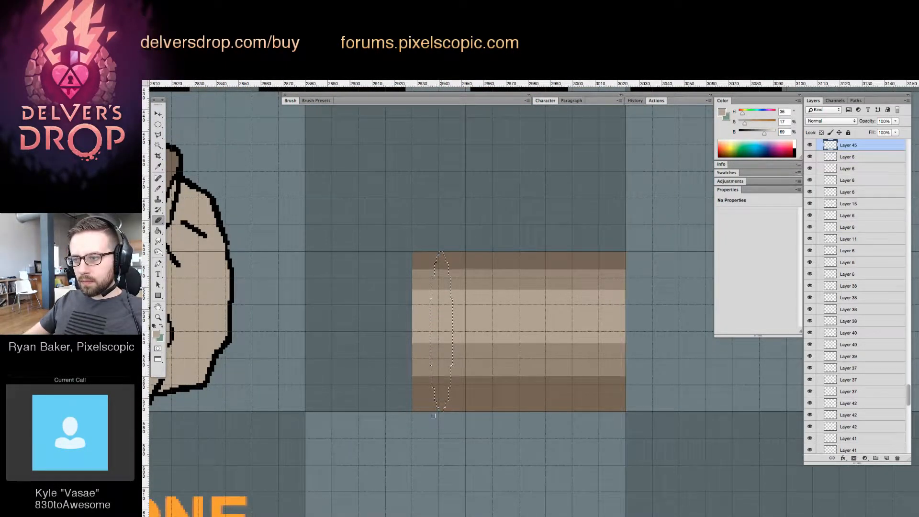
{"action": "key", "text": "super+z"}
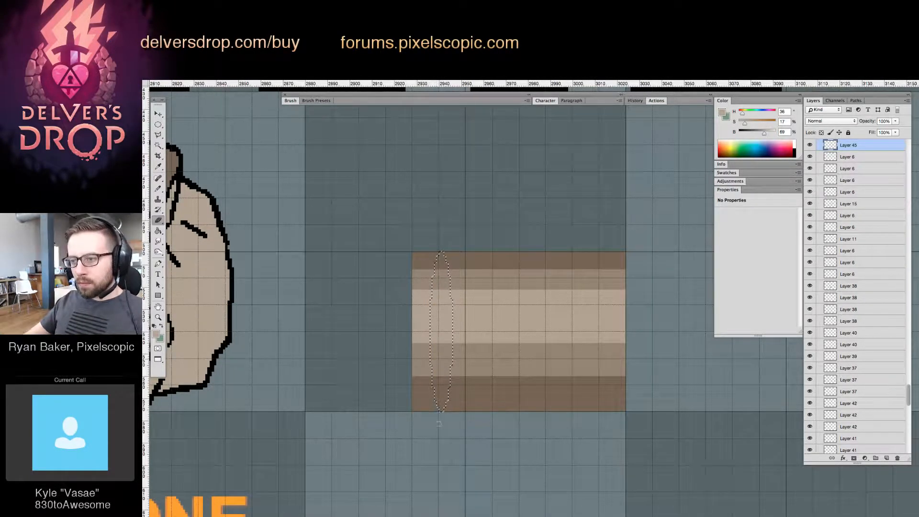
{"action": "left_click_drag", "start_coordinate": [434, 440], "coordinate": [438, 205]}
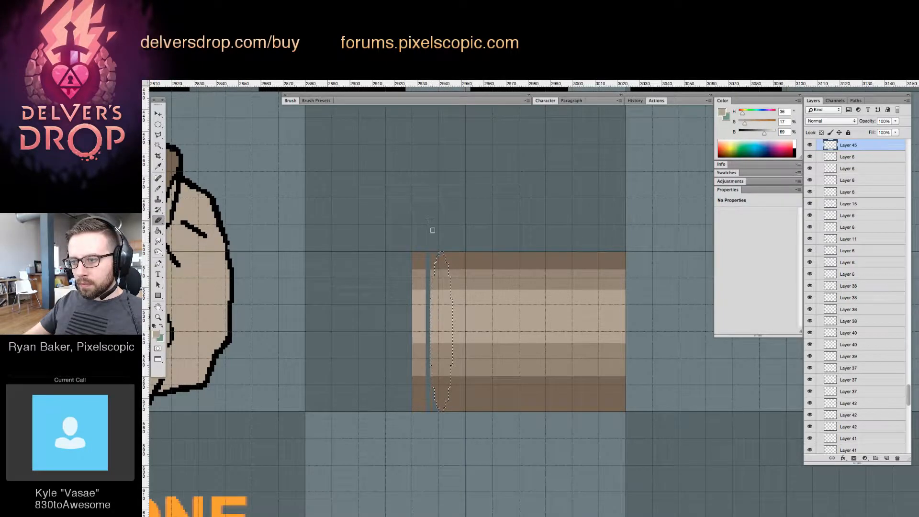
{"action": "left_click_drag", "start_coordinate": [435, 259], "coordinate": [433, 243]}
{"action": "left_click_drag", "start_coordinate": [424, 369], "coordinate": [424, 414]}
Delete the leftover strip outside the curved edge and move the barrel left to the edge of its dark tile
{"action": "key", "text": "m"}
{"action": "key", "text": "super+d"}
{"action": "left_click_drag", "start_coordinate": [369, 196], "coordinate": [426, 445]}
{"action": "key", "text": "shift+m"}
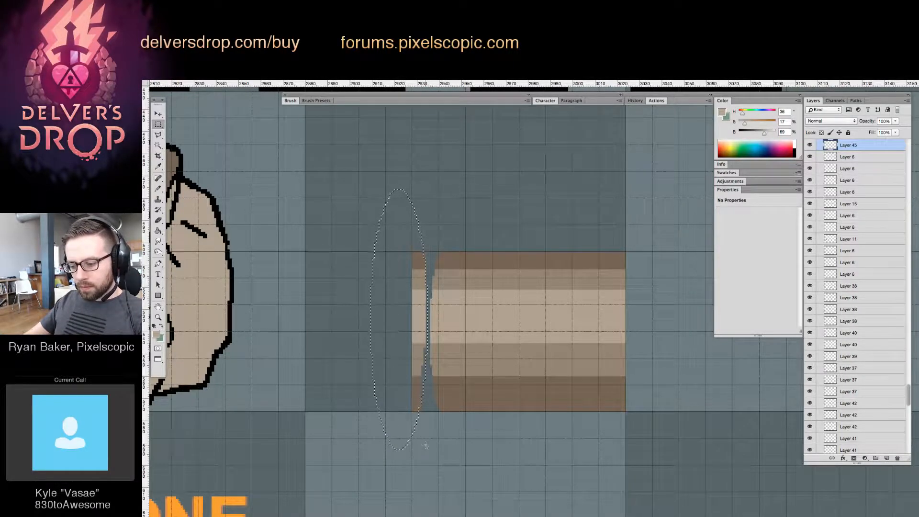
{"action": "left_click_drag", "start_coordinate": [348, 155], "coordinate": [426, 465]}
{"action": "key", "text": "Delete"}
{"action": "key", "text": "v"}
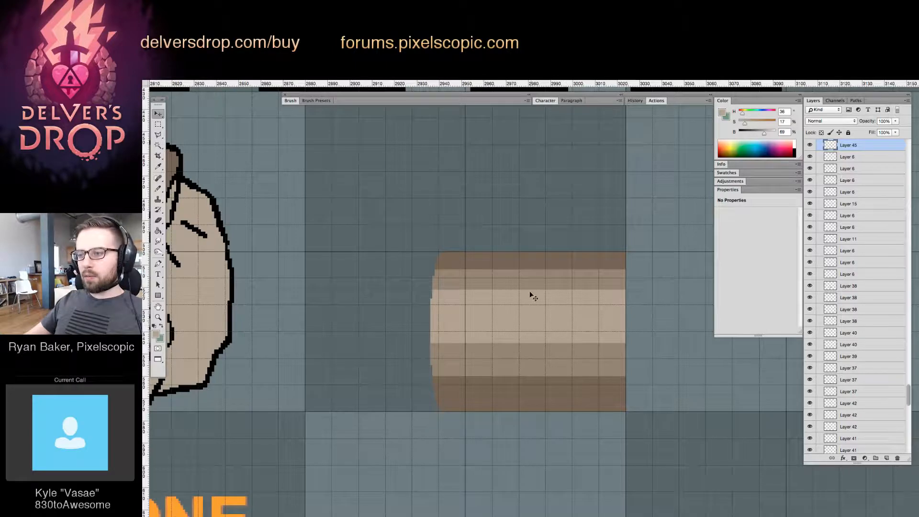
{"action": "left_click_drag", "start_coordinate": [561, 283], "coordinate": [432, 277]}
Mirror a copy of the curved left end onto the barrel's right end and outline the barrel with a black stroke
{"action": "key", "text": "m"}
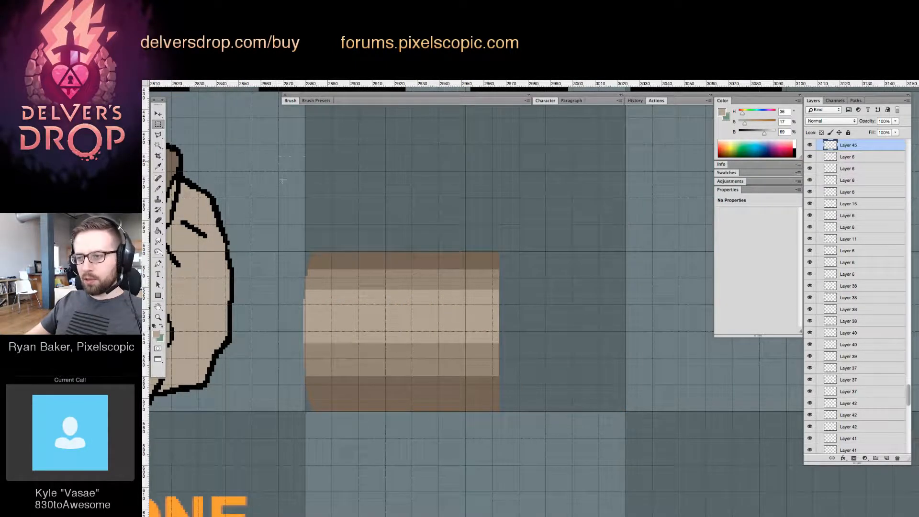
{"action": "left_click_drag", "start_coordinate": [283, 180], "coordinate": [384, 491]}
{"action": "key", "text": "v"}
{"action": "left_click_drag", "start_coordinate": [349, 354], "coordinate": [544, 335]}
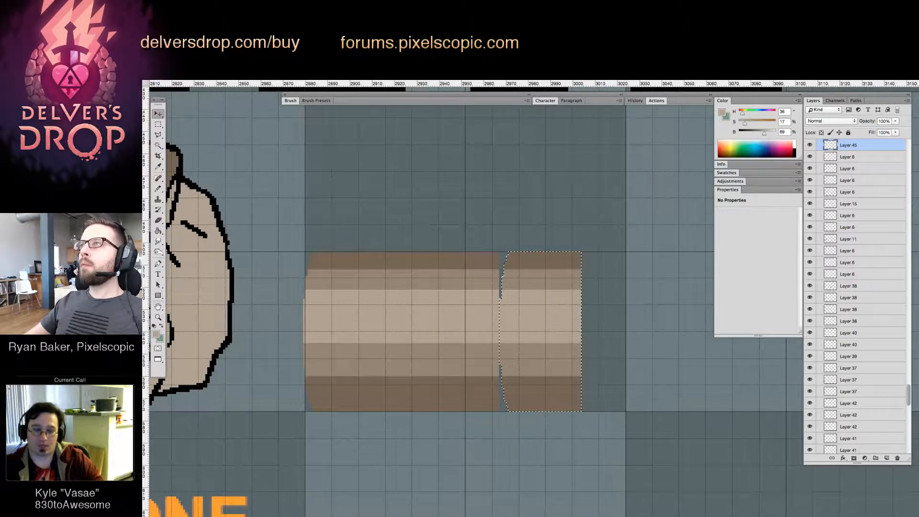
{"action": "key", "text": "ctrl+shift+h"}
{"action": "left_click_drag", "start_coordinate": [530, 355], "coordinate": [473, 369]}
{"action": "key", "text": "ctrl+d"}
{"action": "left_click", "coordinate": [842, 458]}
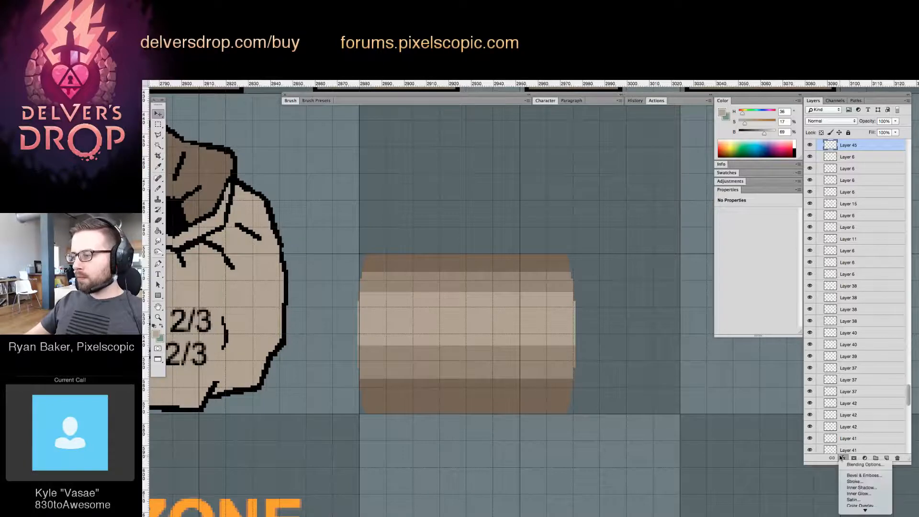
{"action": "left_click", "coordinate": [853, 461]}
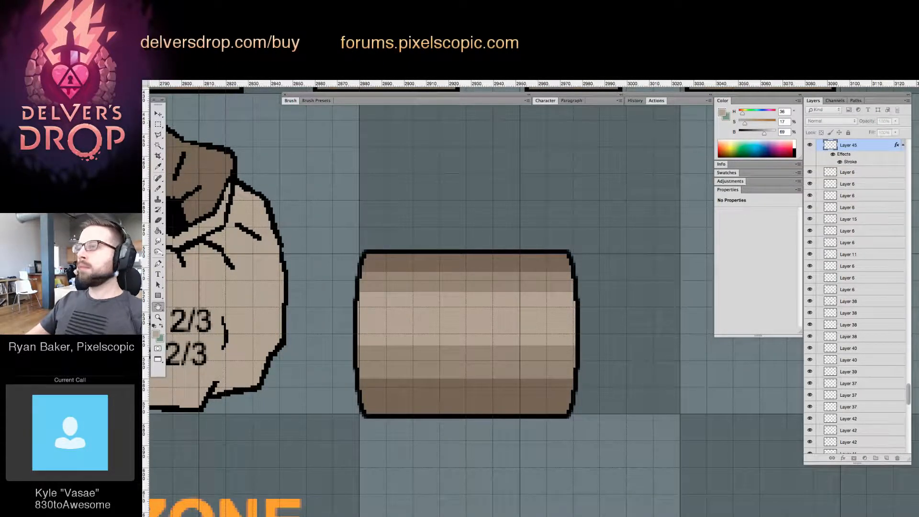
Paint stepped dark brown bulges along the barrel's top and bottom edges, making each slightly convex towards the middle
{"action": "left_click_drag", "start_coordinate": [498, 273], "coordinate": [494, 315]}
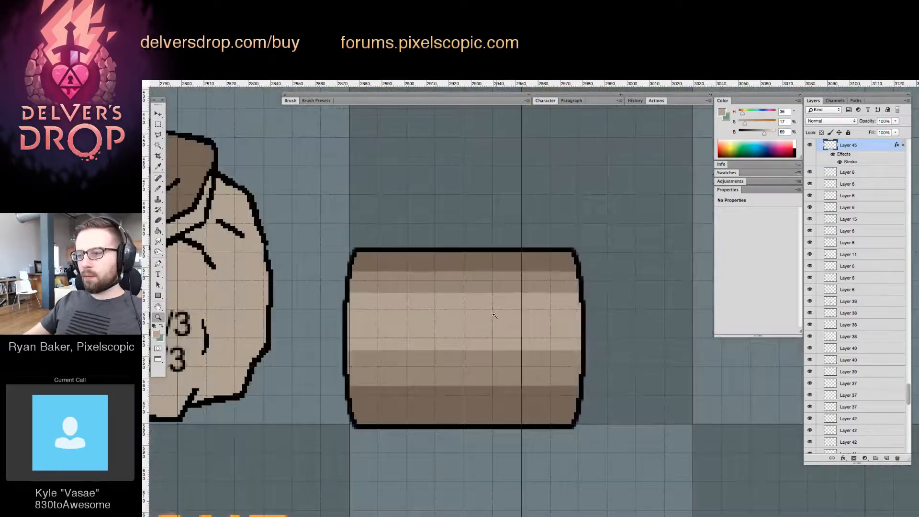
{"action": "key", "text": "b"}
{"action": "left_click", "coordinate": [386, 255], "text": "alt"}
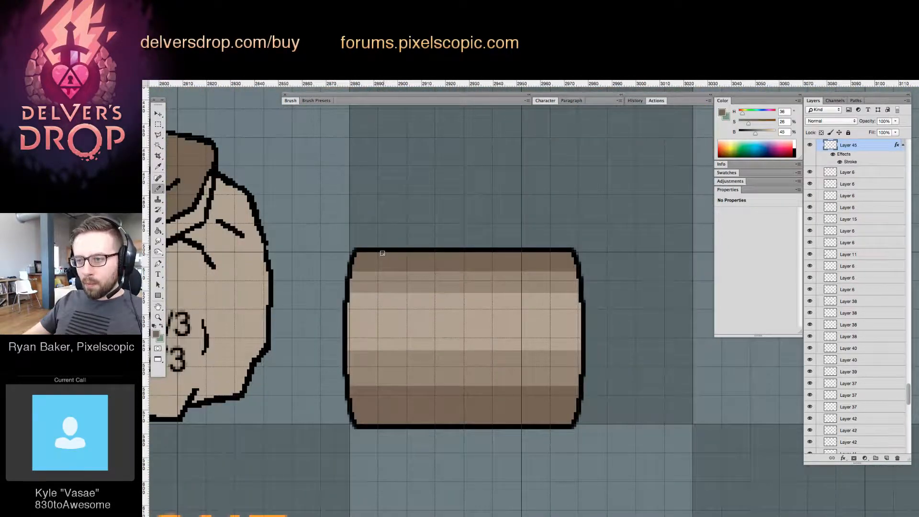
{"action": "left_click_drag", "start_coordinate": [380, 252], "coordinate": [546, 264]}
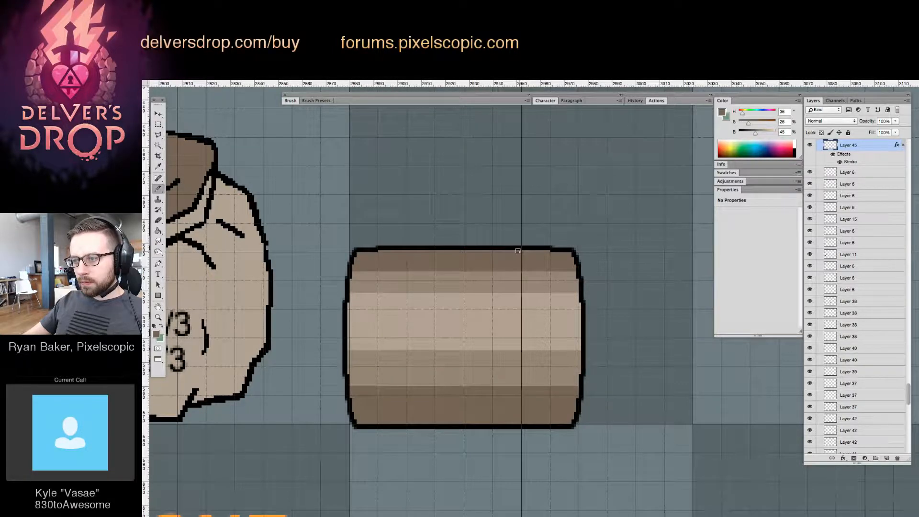
{"action": "left_click_drag", "start_coordinate": [519, 250], "coordinate": [417, 254]}
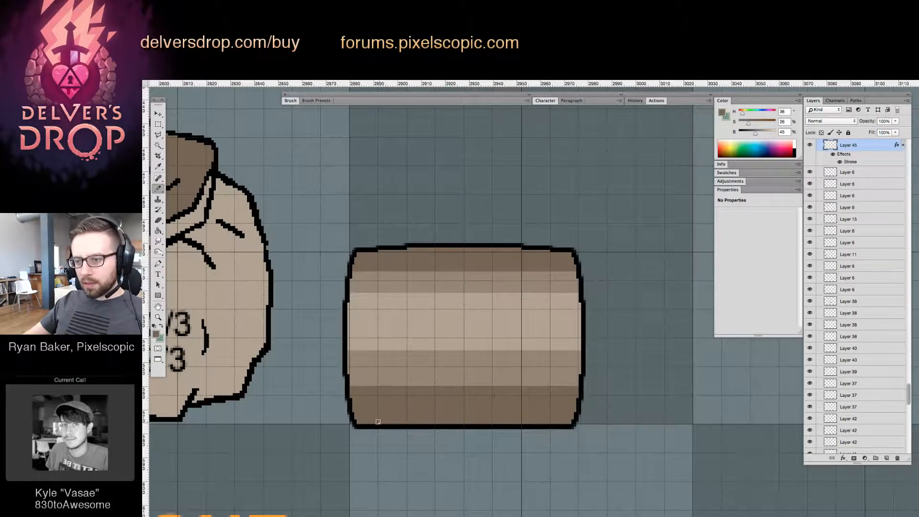
{"action": "left_click_drag", "start_coordinate": [388, 423], "coordinate": [546, 455]}
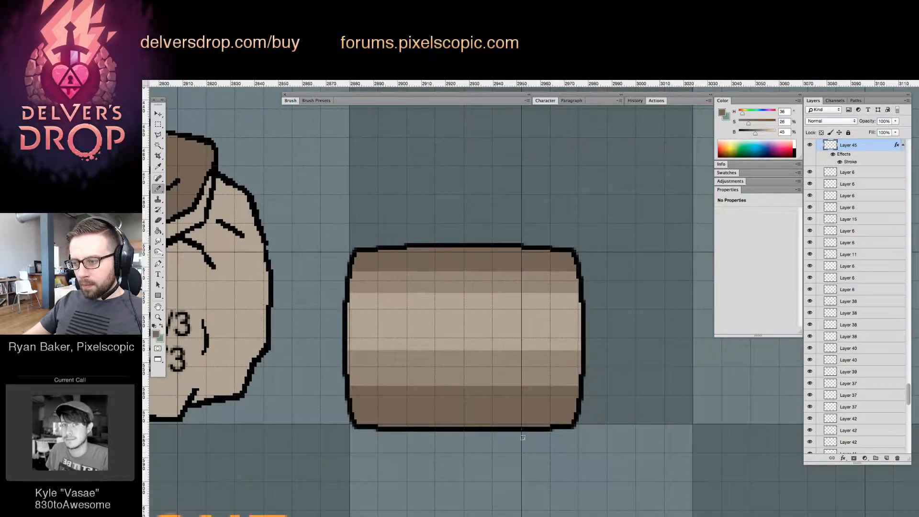
{"action": "left_click_drag", "start_coordinate": [518, 426], "coordinate": [412, 425]}
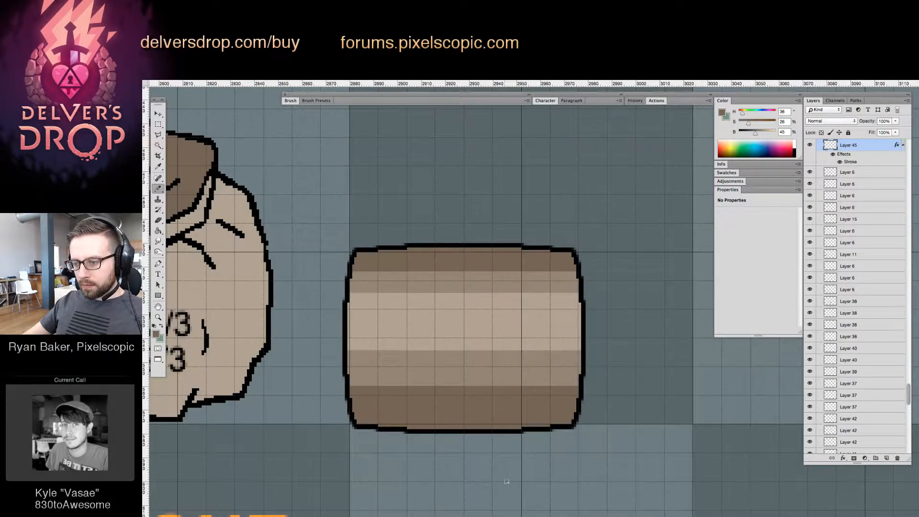
Nudge the barrel up three pixels so its bottom edge sits on the grid line
{"action": "key", "text": "v"}
{"action": "key", "text": "Up"}
{"action": "key", "text": "Up"}
{"action": "key", "text": "Up"}
{"action": "key", "text": "Up"}
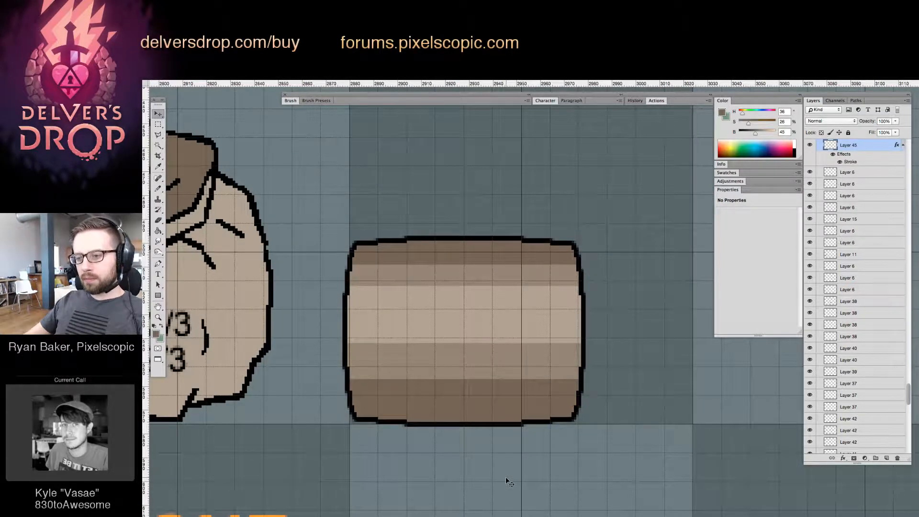
Nudge the barrel up one more pixel to line its base up with the grid line
{"action": "key", "text": "Up"}
{"action": "key", "text": "Up"}
{"action": "key", "text": "Down"}
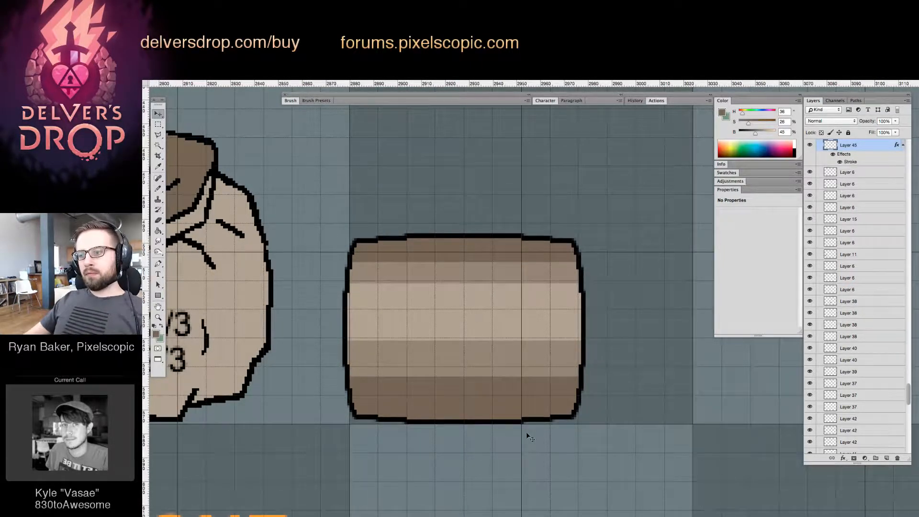
Make the barrel taller by selecting its upper part, shifting it up two pixels and clearing the selection
{"action": "key", "text": "z"}
{"action": "left_click", "coordinate": [555, 318], "text": "alt"}
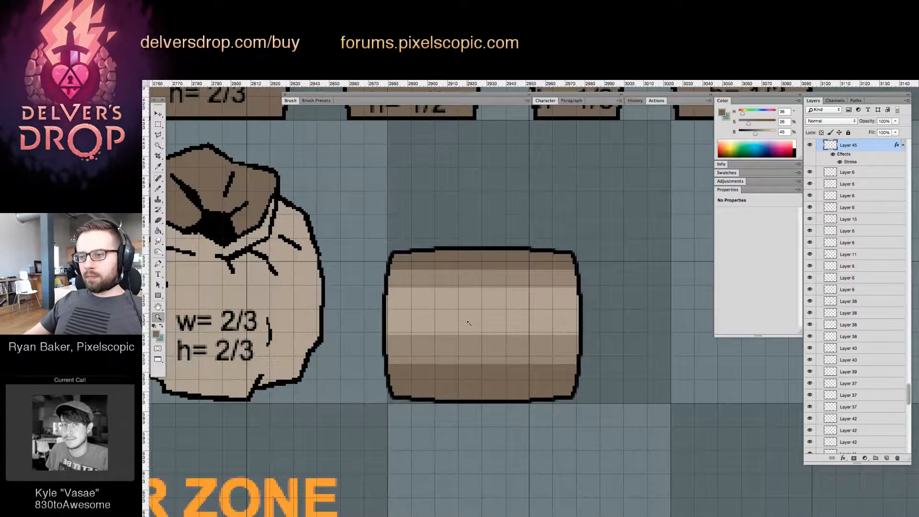
{"action": "key", "text": "m"}
{"action": "left_click_drag", "start_coordinate": [337, 193], "coordinate": [622, 343]}
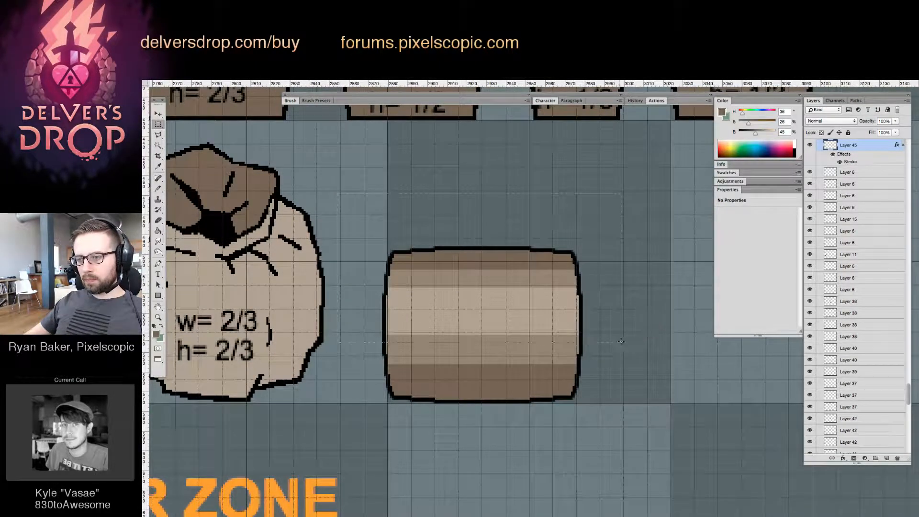
{"action": "key", "text": "v"}
{"action": "key", "text": "Up"}
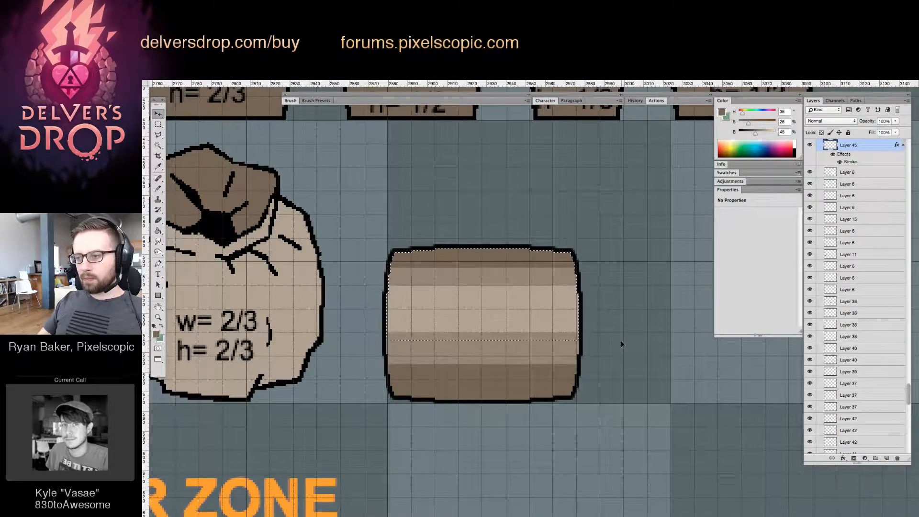
{"action": "key", "text": "Up"}
{"action": "key", "text": "super+d"}
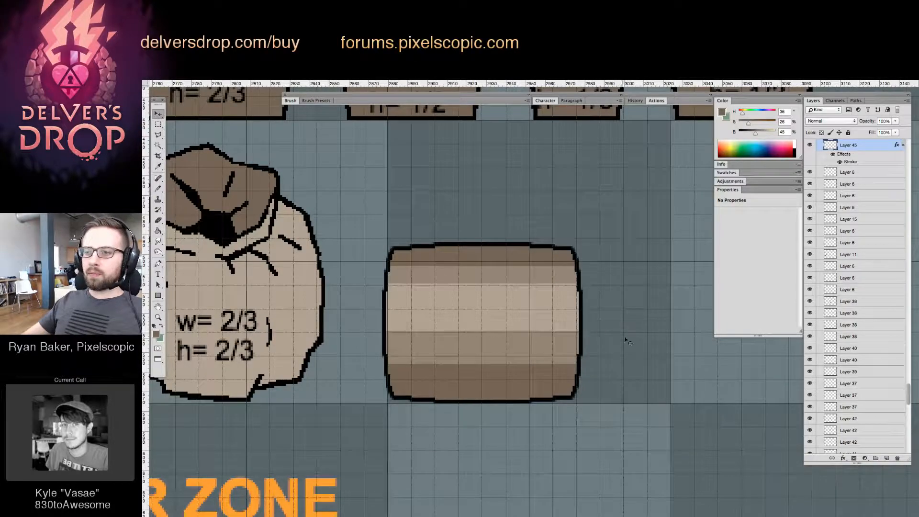
Examine the barrel's size and shape against the sacks, crates and other objects on the sheet
{"action": "key", "text": "z"}
{"action": "left_click", "coordinate": [593, 262], "text": "alt"}
{"action": "left_click_drag", "start_coordinate": [568, 274], "coordinate": [471, 330]}
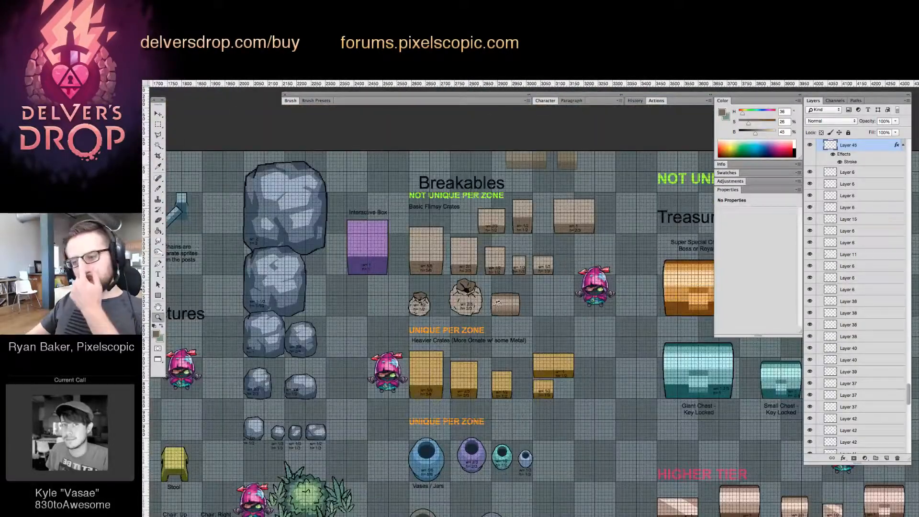
{"action": "left_click_drag", "start_coordinate": [498, 302], "coordinate": [507, 326]}
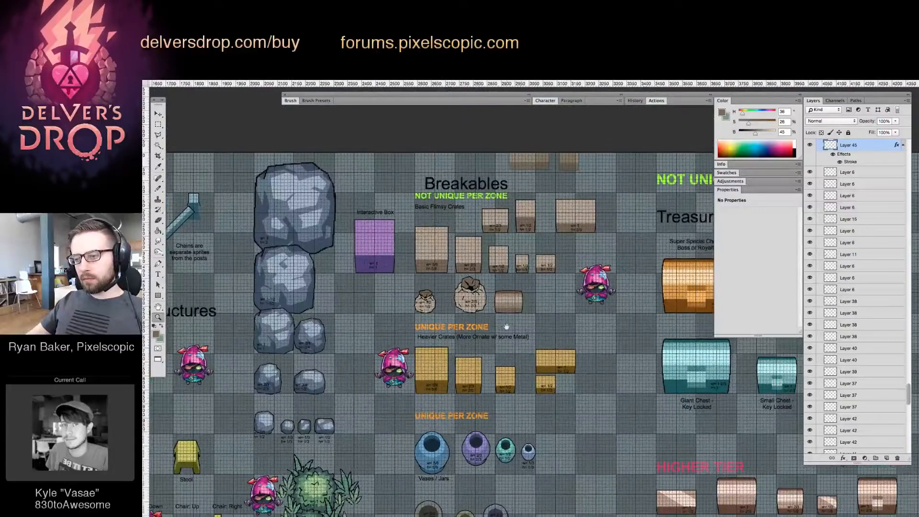
{"action": "left_click_drag", "start_coordinate": [522, 291], "coordinate": [549, 293]}
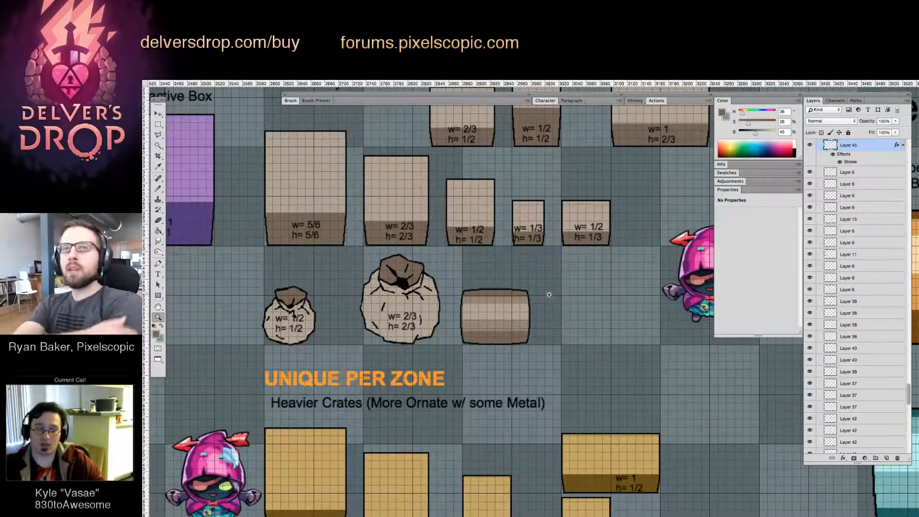
{"action": "left_click", "coordinate": [526, 295]}
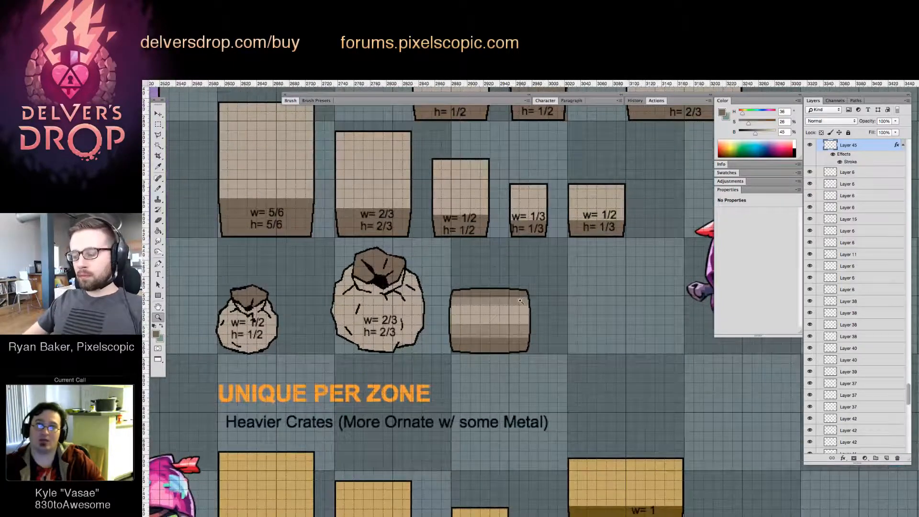
{"action": "scroll", "coordinate": [508, 302], "scroll_direction": "down", "scroll_amount": 5}
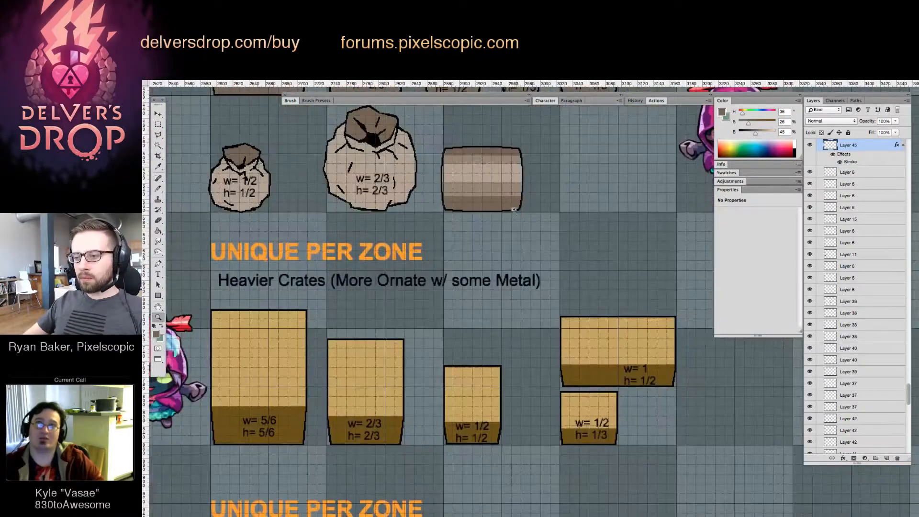
{"action": "scroll", "coordinate": [499, 213], "scroll_direction": "up", "scroll_amount": 2}
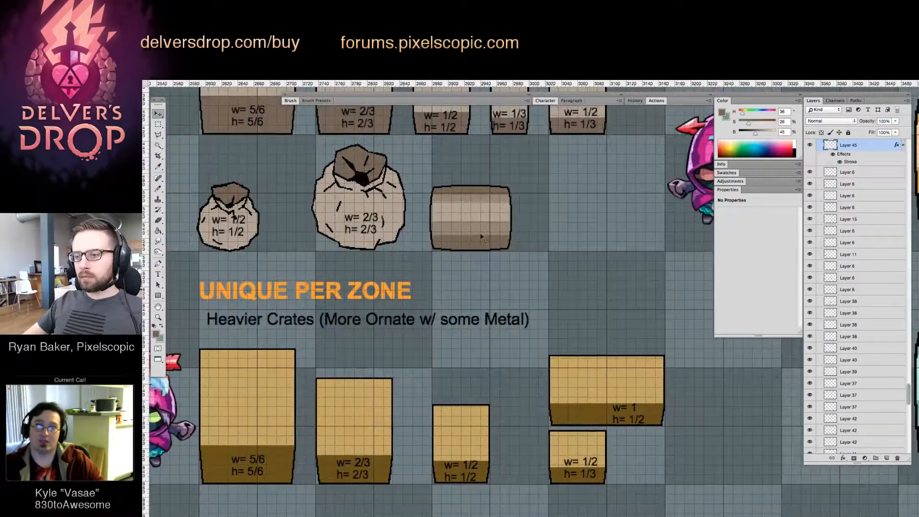
Add a second line reading "& Explosives (not unique per zone)" to the Heavier Crates label
{"action": "scroll", "coordinate": [482, 236], "scroll_direction": "left", "scroll_amount": 2}
{"action": "key", "text": "t"}
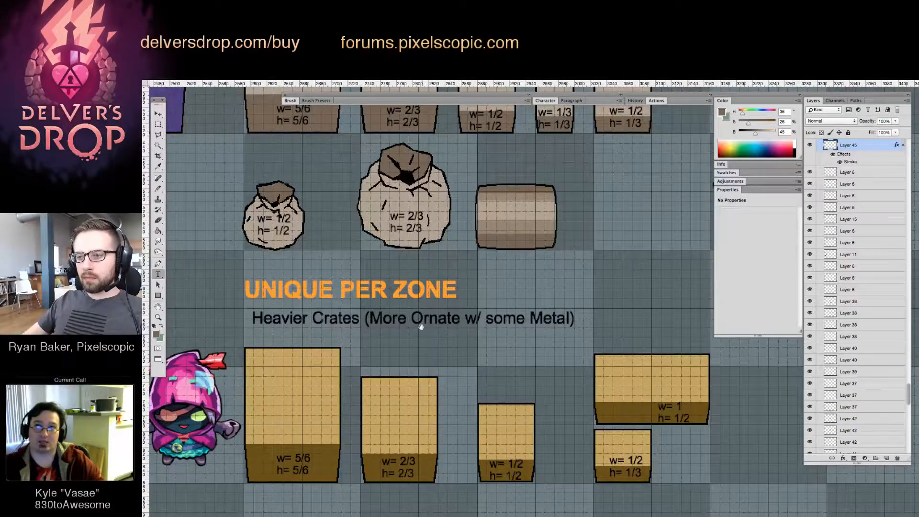
{"action": "scroll", "coordinate": [420, 327], "scroll_direction": "down", "scroll_amount": 2}
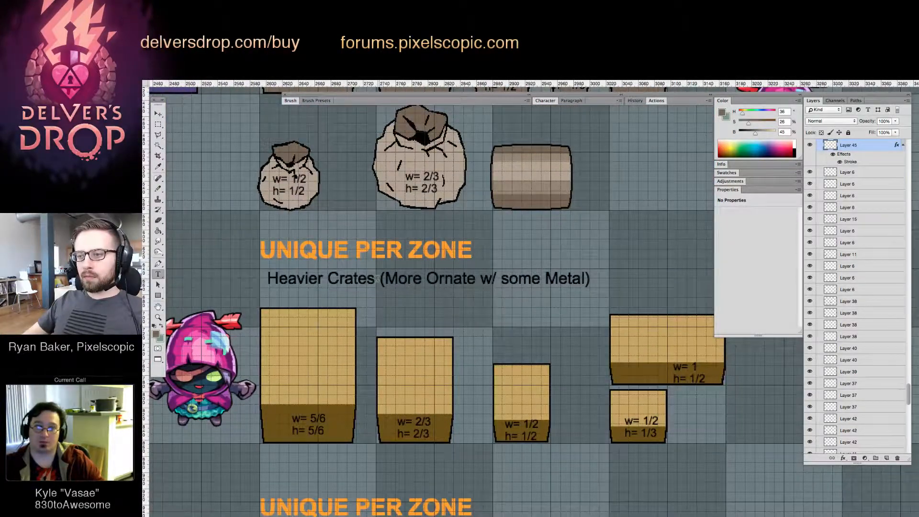
{"action": "left_click", "coordinate": [589, 280]}
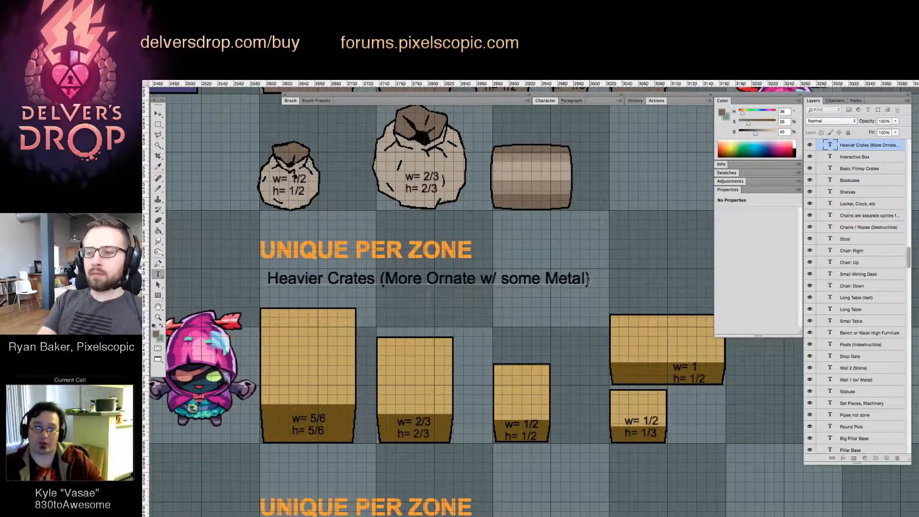
{"action": "key", "text": "Return"}
{"action": "type", "text": "& Explosv"}
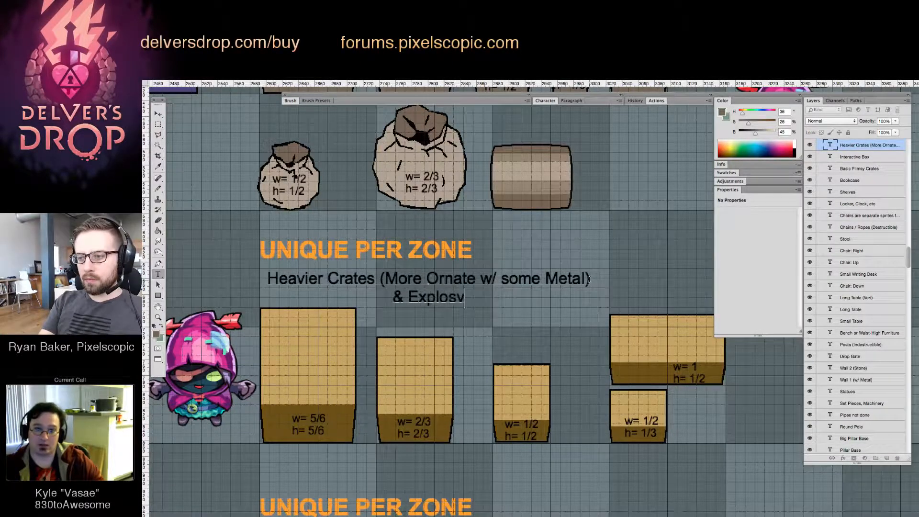
{"action": "key", "text": "BackSpace"}
{"action": "type", "text": "ives (no"}
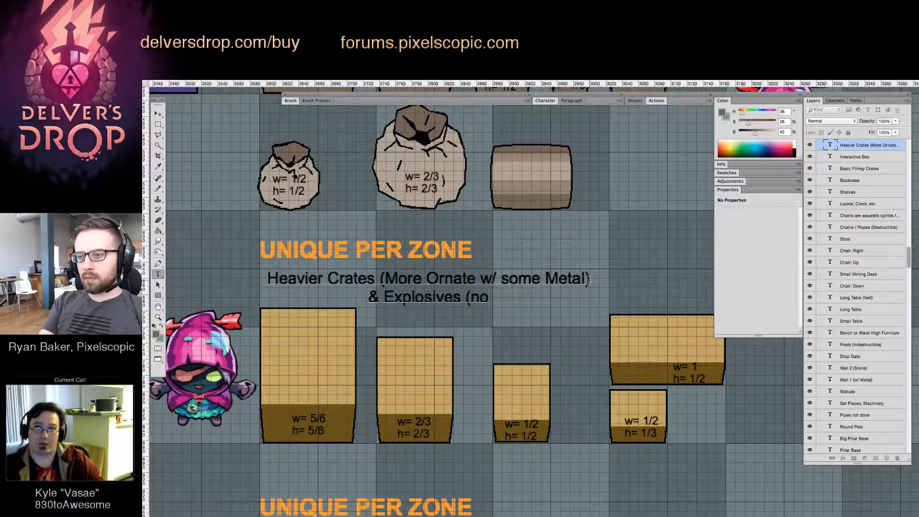
{"action": "type", "text": "t unique"}
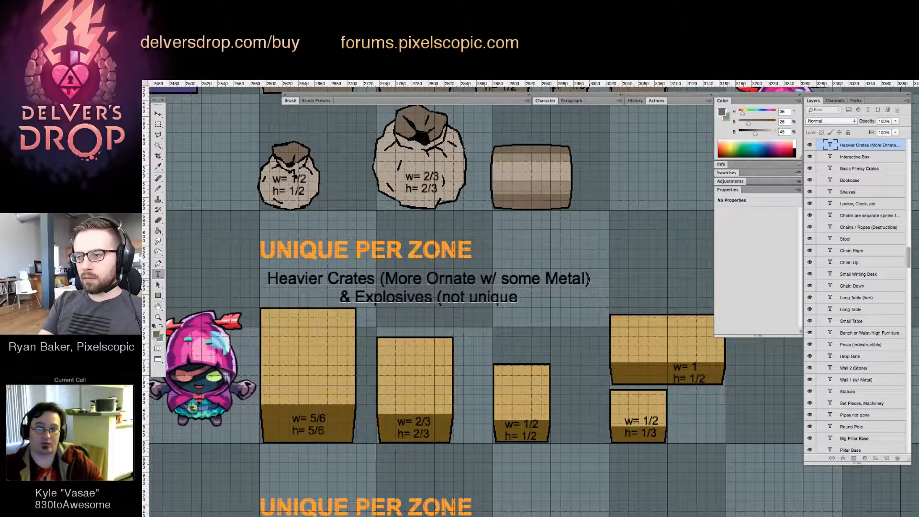
{"action": "type", "text": " per zone"}
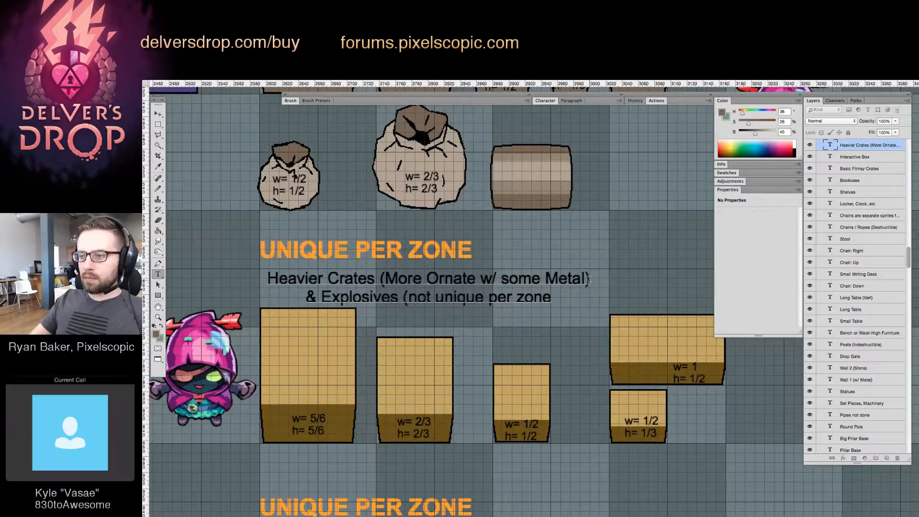
{"action": "type", "text": ")"}
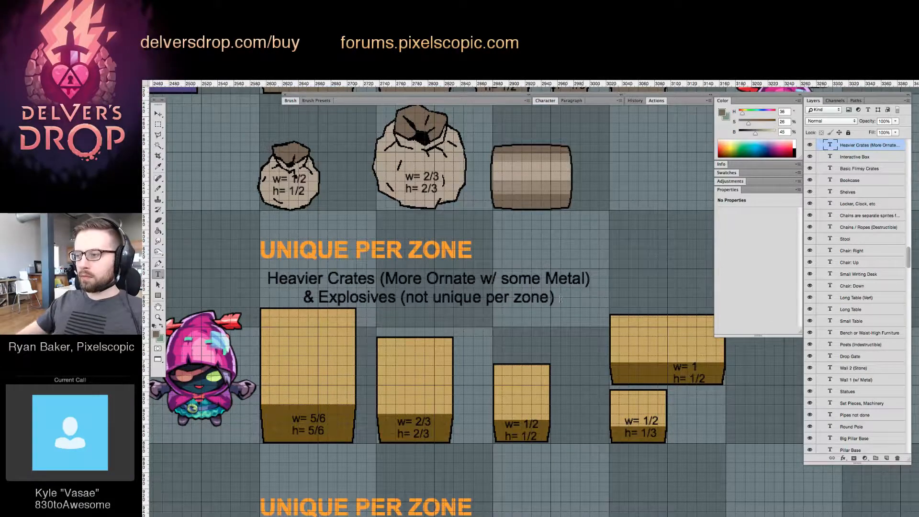
{"action": "type", "text": "v"}
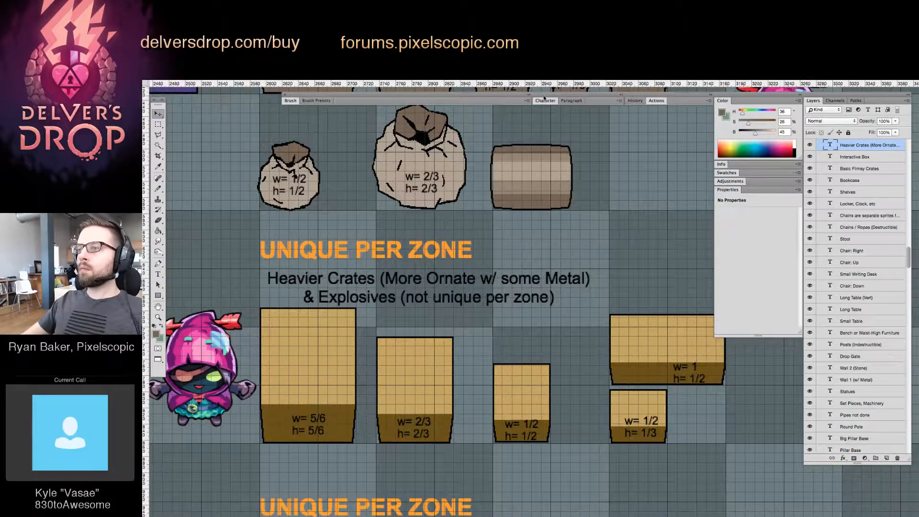
Left-align the two-line Heavier Crates label and move it flush under the orange UNIQUE PER ZONE heading
{"action": "left_click", "coordinate": [544, 100]}
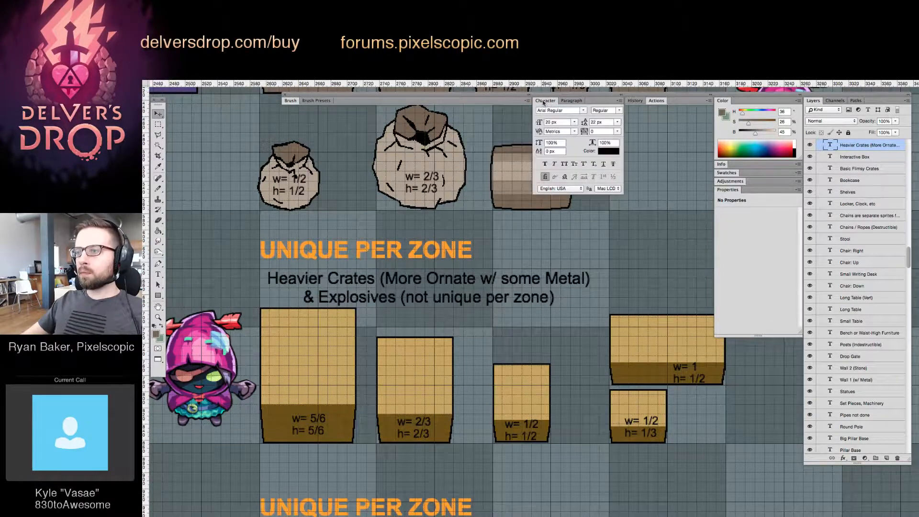
{"action": "left_click", "coordinate": [570, 101]}
{"action": "left_click", "coordinate": [541, 111]}
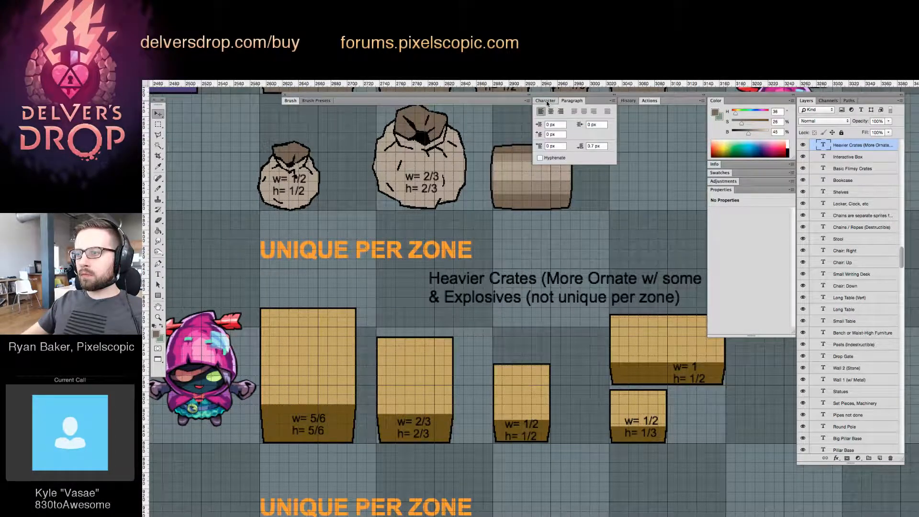
{"action": "left_click", "coordinate": [545, 100]}
{"action": "left_click_drag", "start_coordinate": [467, 280], "coordinate": [300, 276]}
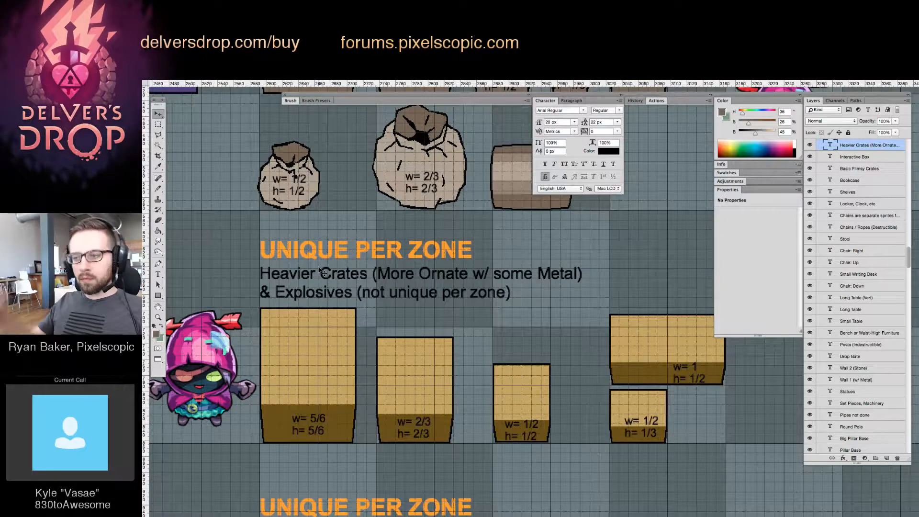
Move the barrel above the wide yellow crate and fill its upper and lower shade bands with reddish brown, hue 24, brightness 32%
{"action": "left_click", "coordinate": [544, 206]}
{"action": "mouse_move", "coordinate": [544, 211]}
{"action": "left_mouse_down"}
{"action": "mouse_move", "coordinate": [462, 242]}
{"action": "mouse_move", "coordinate": [528, 251]}
{"action": "mouse_move", "coordinate": [586, 286]}
{"action": "mouse_move", "coordinate": [596, 305]}
{"action": "left_mouse_up"}
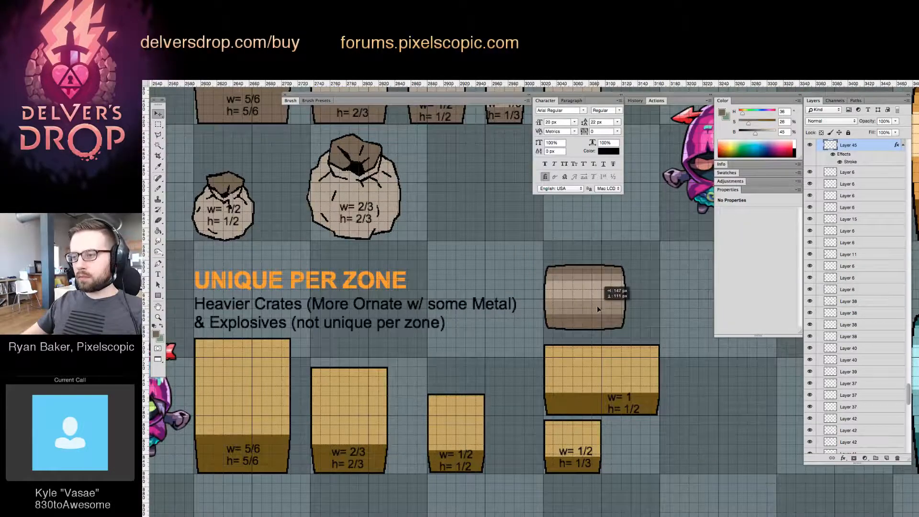
{"action": "key", "text": "g"}
{"action": "left_click", "coordinate": [589, 400], "text": "alt"}
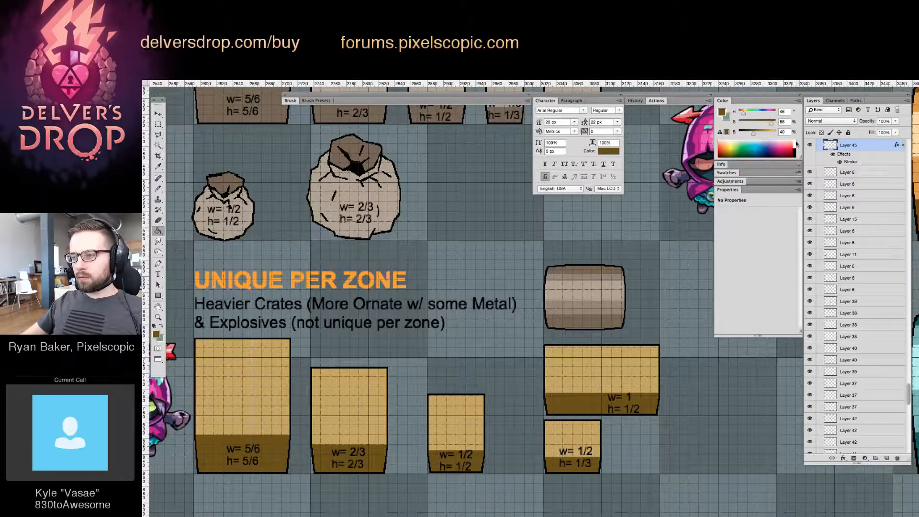
{"action": "left_click_drag", "start_coordinate": [743, 113], "coordinate": [750, 134]}
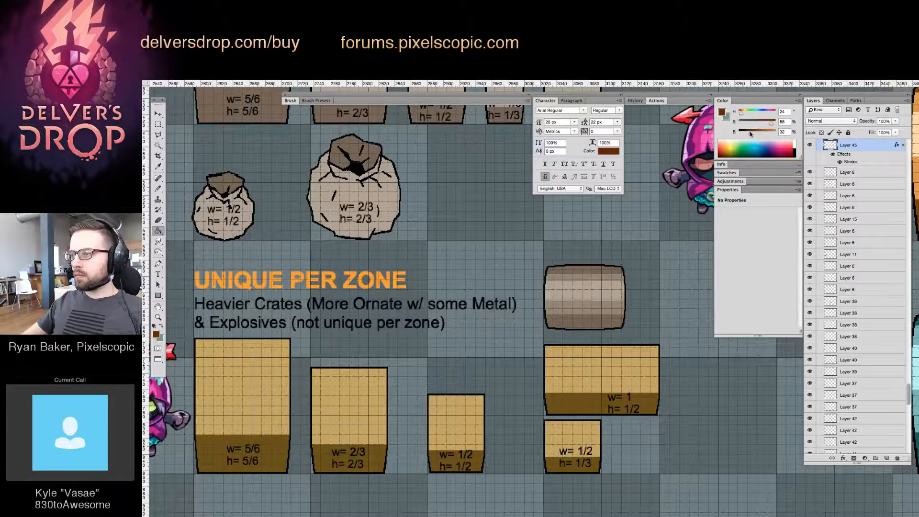
{"action": "left_click", "coordinate": [602, 324]}
{"action": "left_click", "coordinate": [596, 272]}
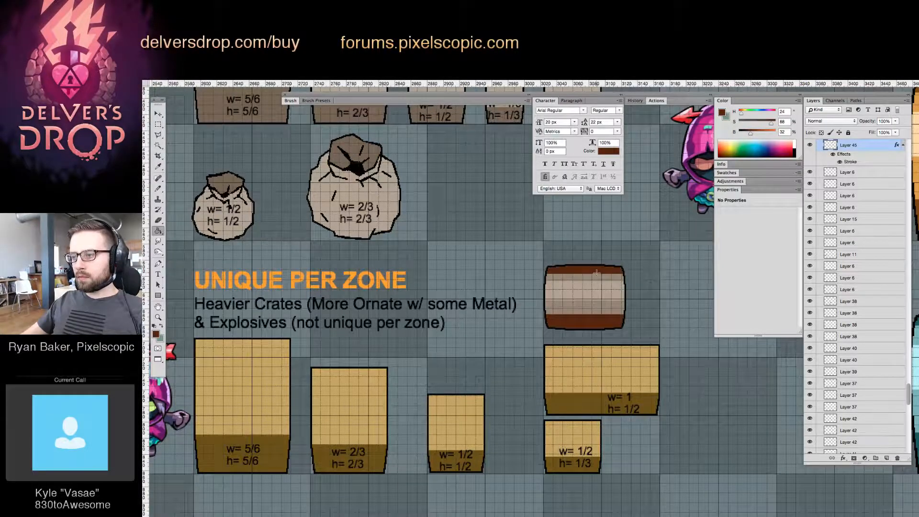
{"action": "left_click", "coordinate": [584, 279]}
{"action": "left_click", "coordinate": [584, 306]}
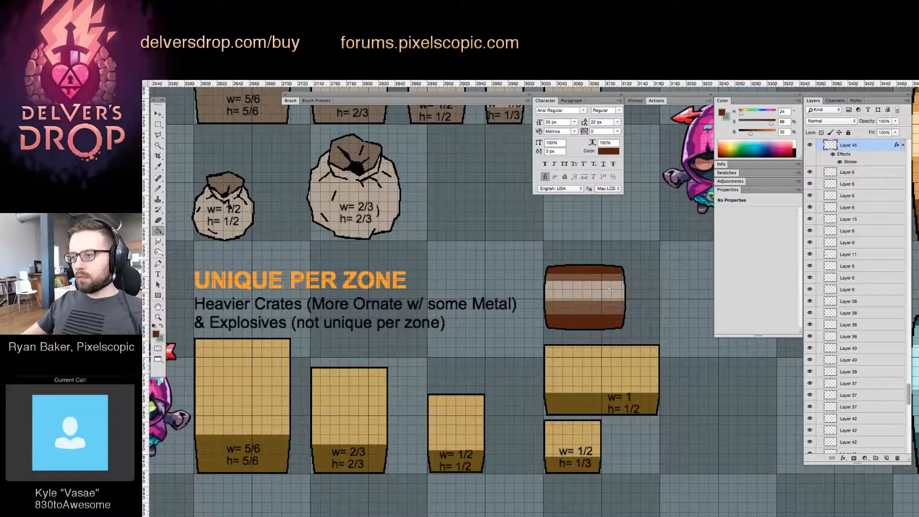
Fill the barrel's pale centre band with a brighter orange-brown at 65% brightness
{"action": "left_click", "coordinate": [611, 292]}
{"action": "key", "text": "super+z"}
{"action": "left_click", "coordinate": [762, 131]}
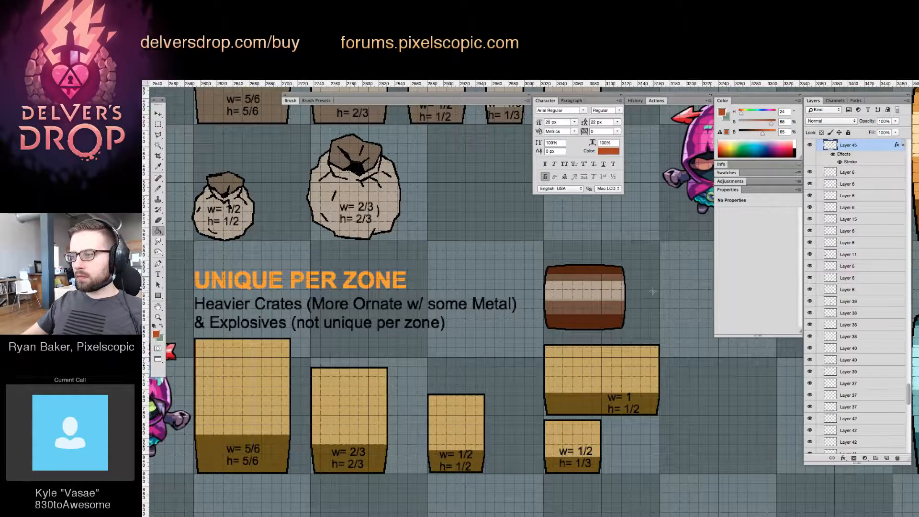
{"action": "left_click", "coordinate": [607, 290]}
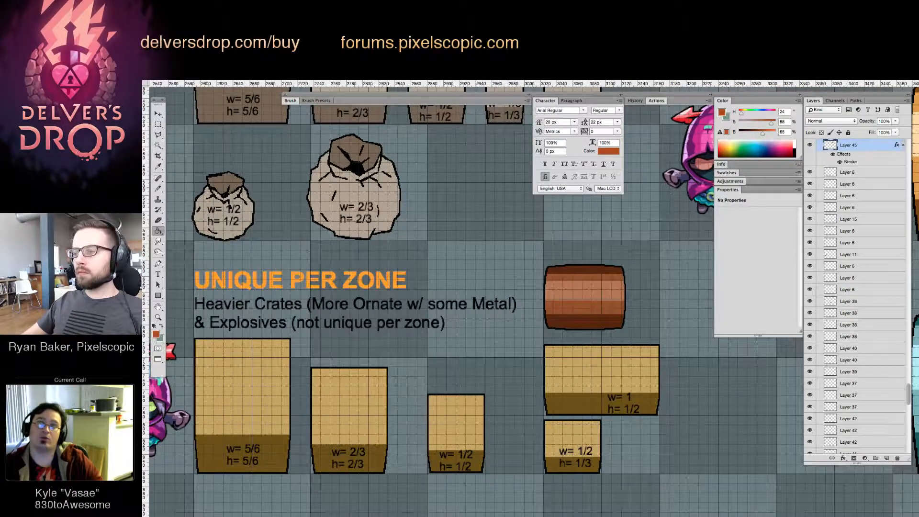
{"action": "left_click", "coordinate": [596, 276], "text": "alt"}
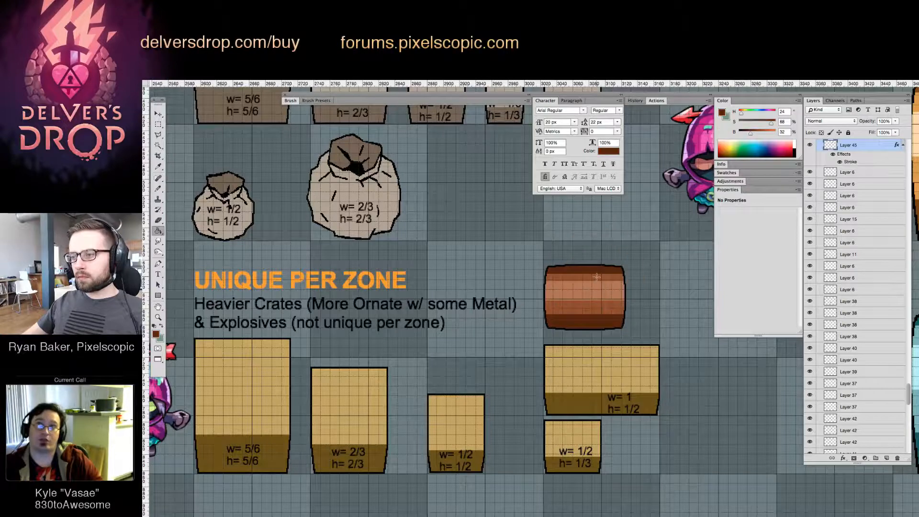
{"action": "key", "text": "ctrl+apostrophe"}
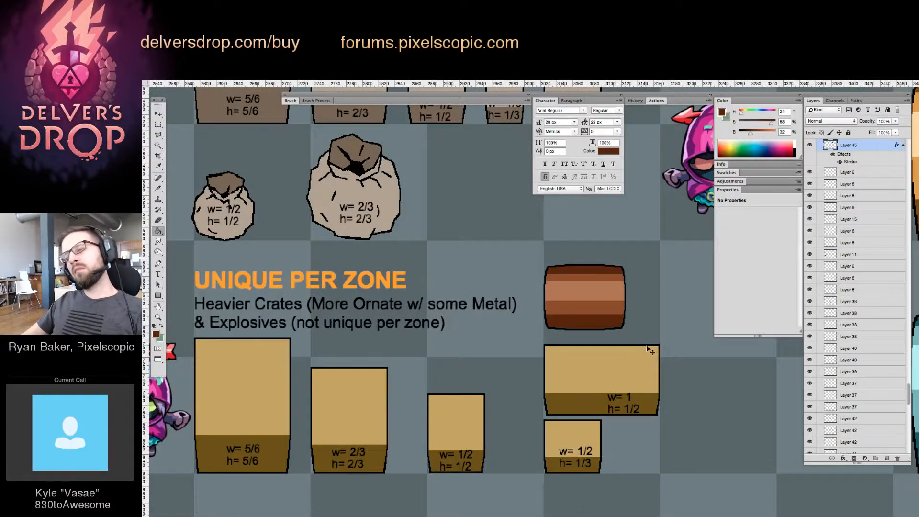
{"action": "key", "text": "ctrl+apostrophe"}
Thin the barrel's dark top band by painting its lower edge with the mid-brown sampled from the band beneath
{"action": "key", "text": "z"}
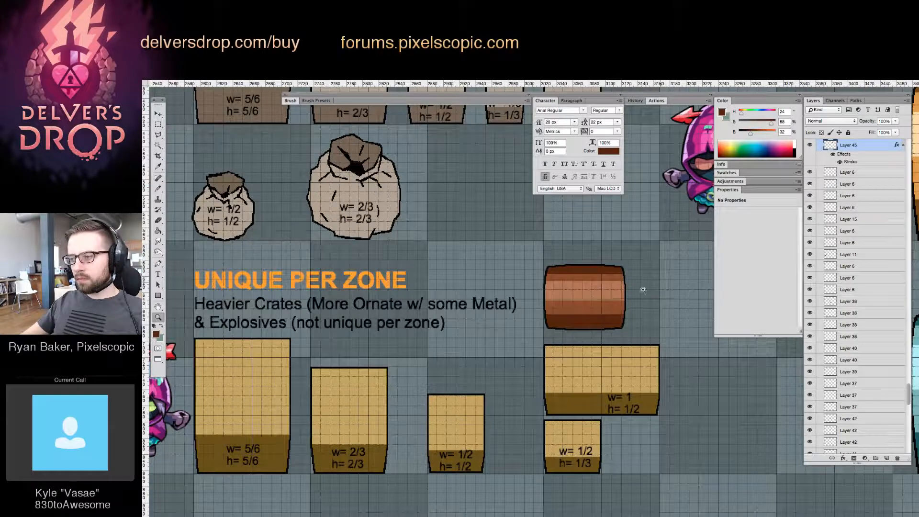
{"action": "left_click", "coordinate": [574, 273]}
{"action": "left_click", "coordinate": [601, 283]}
{"action": "left_click", "coordinate": [618, 281]}
{"action": "key", "text": "b"}
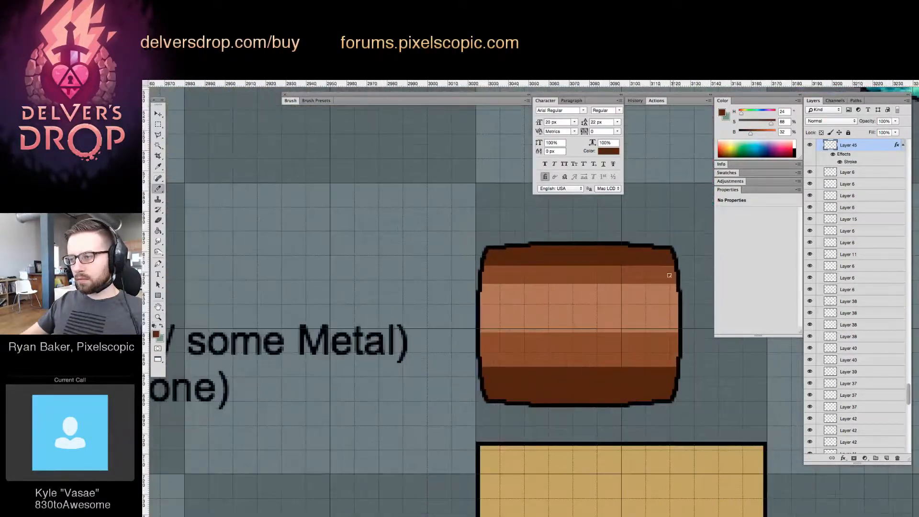
{"action": "left_click", "coordinate": [670, 272], "text": "alt"}
{"action": "left_click_drag", "start_coordinate": [642, 268], "coordinate": [488, 271]}
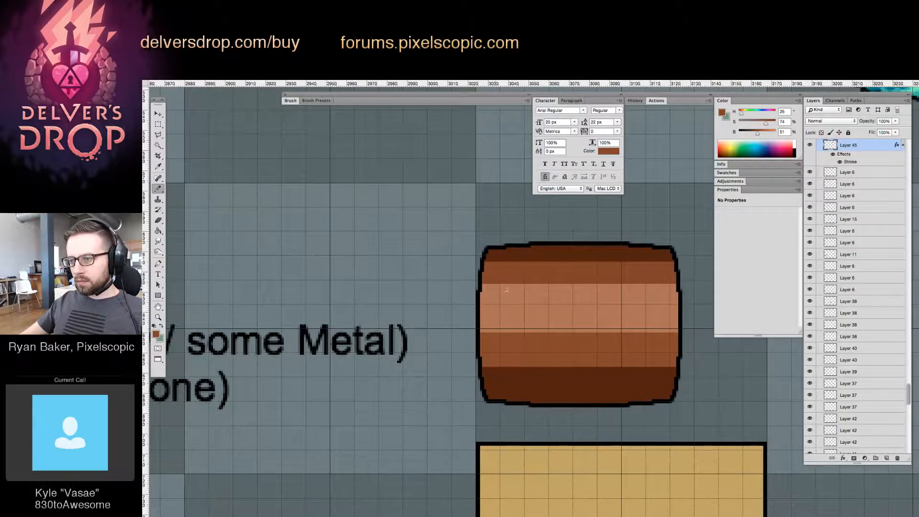
Duplicate the explosive barrel beside the original and rotate the copy 90 degrees so it stands upright
{"action": "key", "text": "z"}
{"action": "mouse_move", "coordinate": [528, 322]}
{"action": "left_mouse_down"}
{"action": "mouse_move", "coordinate": [496, 322]}
{"action": "mouse_move", "coordinate": [685, 313]}
{"action": "left_mouse_up"}
{"action": "left_click", "coordinate": [550, 317]}
{"action": "left_click", "coordinate": [551, 317]}
{"action": "key", "text": "v"}
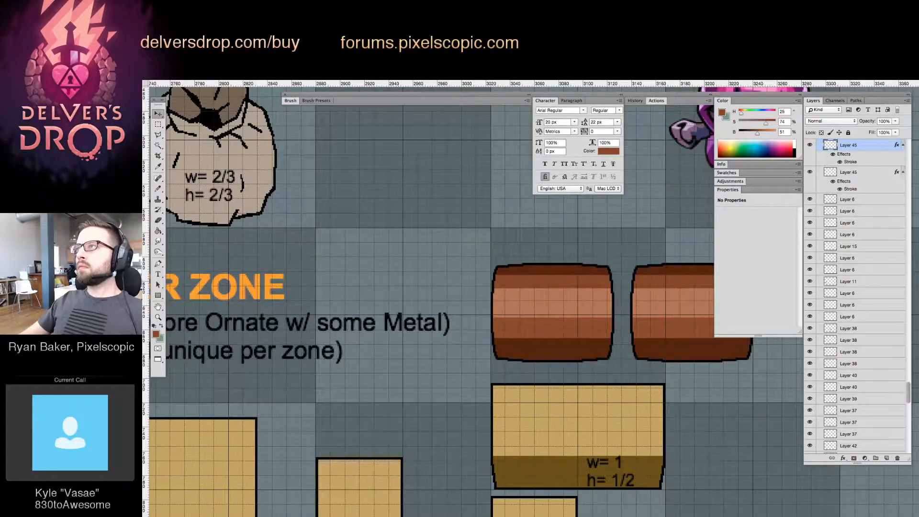
{"action": "key", "text": "super+shift+t"}
{"action": "left_click_drag", "start_coordinate": [666, 379], "coordinate": [538, 381]}
{"action": "key", "text": "z"}
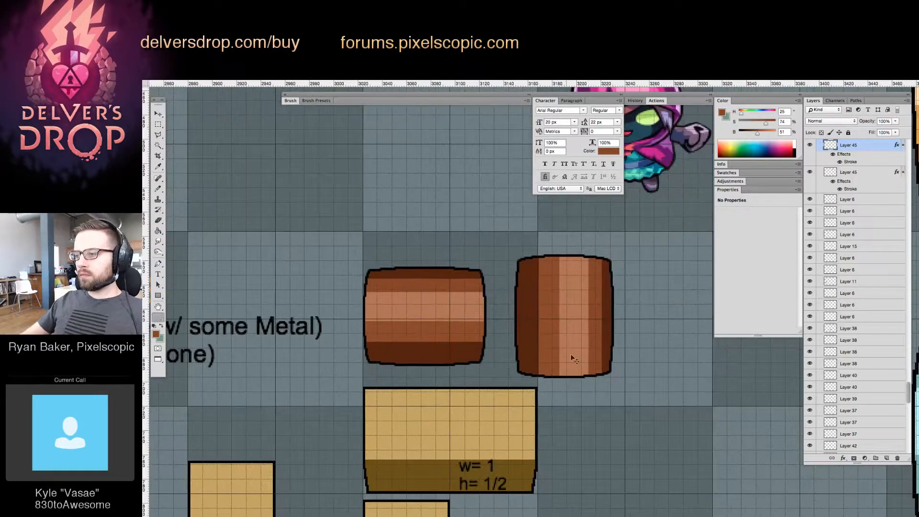
{"action": "left_click", "coordinate": [572, 356]}
{"action": "left_click", "coordinate": [585, 338]}
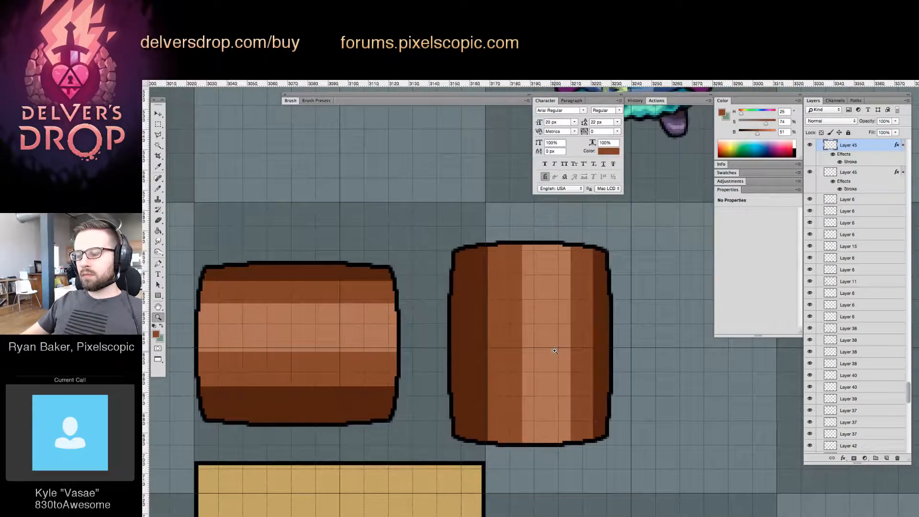
Fill a thin strip along the upright barrel's bottom edge with its dark brown darkened to 18% brightness
{"action": "key", "text": "v"}
{"action": "key", "text": "l"}
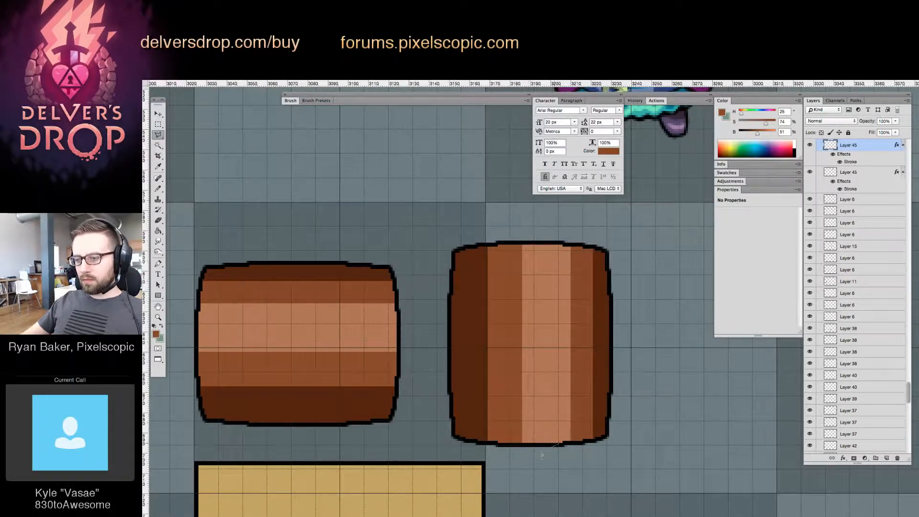
{"action": "key", "text": "m"}
{"action": "left_click_drag", "start_coordinate": [441, 454], "coordinate": [631, 433]}
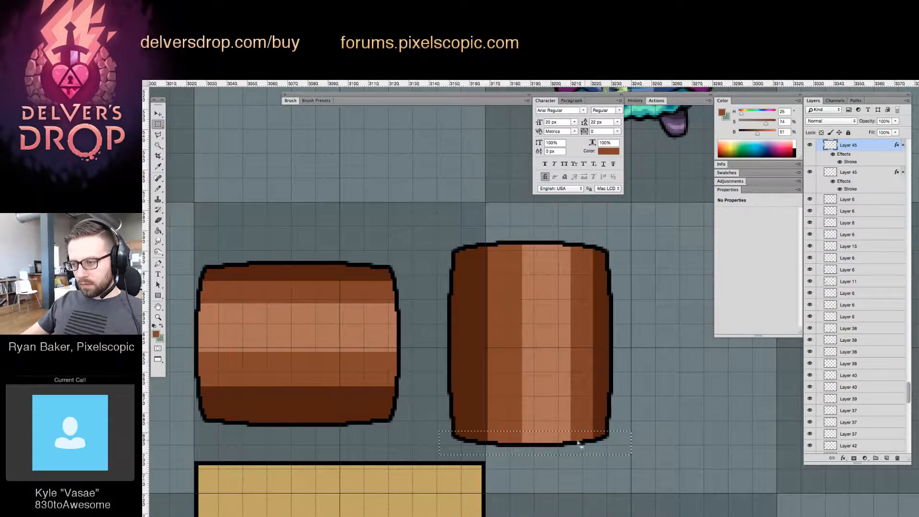
{"action": "key", "text": "g"}
{"action": "left_click", "coordinate": [597, 245], "text": "alt"}
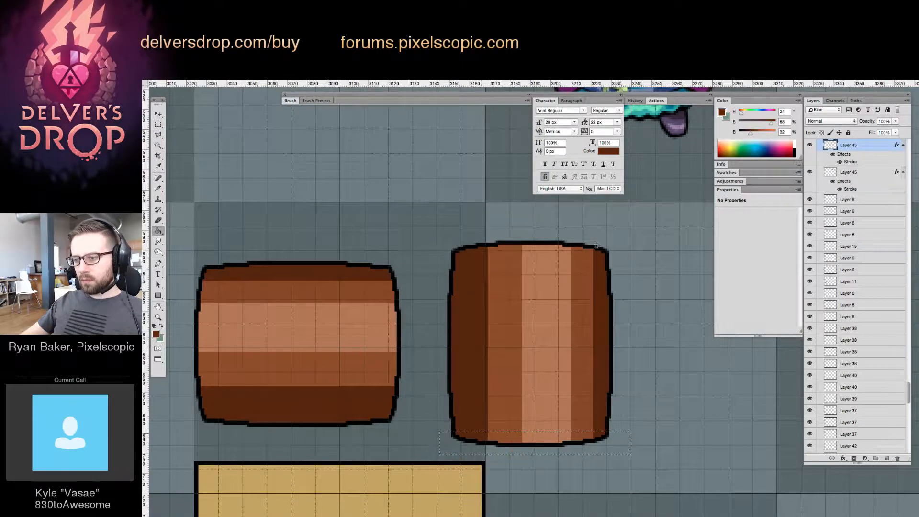
{"action": "left_click", "coordinate": [745, 133]}
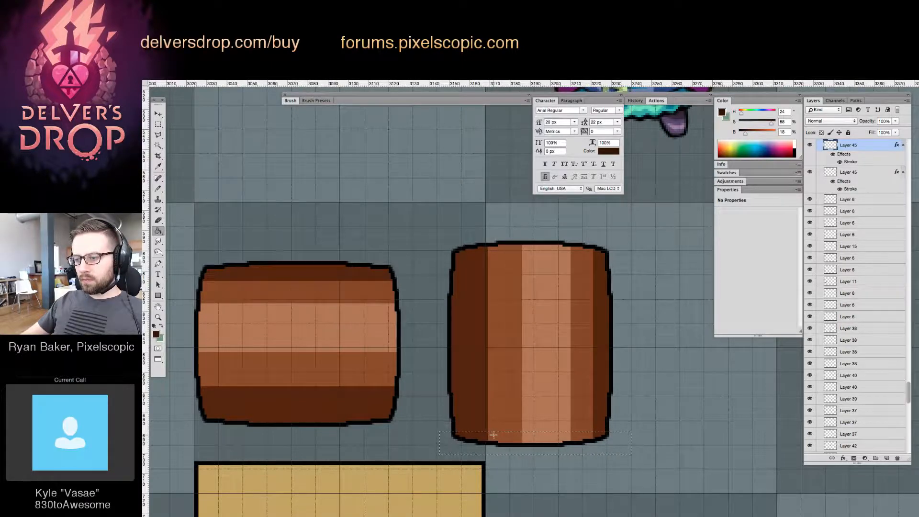
{"action": "mouse_move", "coordinate": [493, 434]}
{"action": "left_mouse_down"}
{"action": "mouse_move", "coordinate": [595, 435]}
{"action": "mouse_move", "coordinate": [548, 442]}
{"action": "mouse_move", "coordinate": [563, 403]}
{"action": "left_mouse_up"}
Place the dark curved piece directly above the upright barrel's bottom strip to form an elliptical base
{"action": "key", "text": "v"}
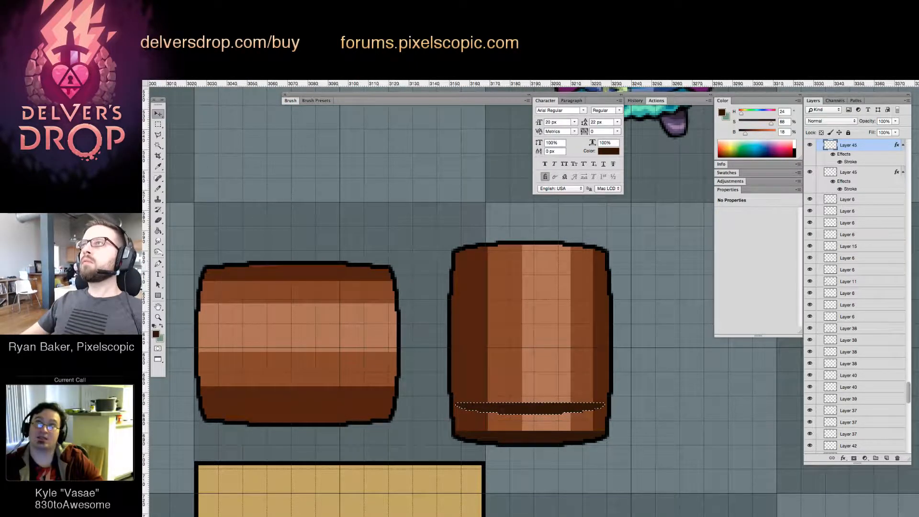
{"action": "key", "text": "z"}
{"action": "left_click_drag", "start_coordinate": [522, 418], "coordinate": [522, 418]}
{"action": "key", "text": "v"}
{"action": "left_click_drag", "start_coordinate": [537, 386], "coordinate": [538, 405]}
{"action": "key", "text": "Down"}
{"action": "key", "text": "Down"}
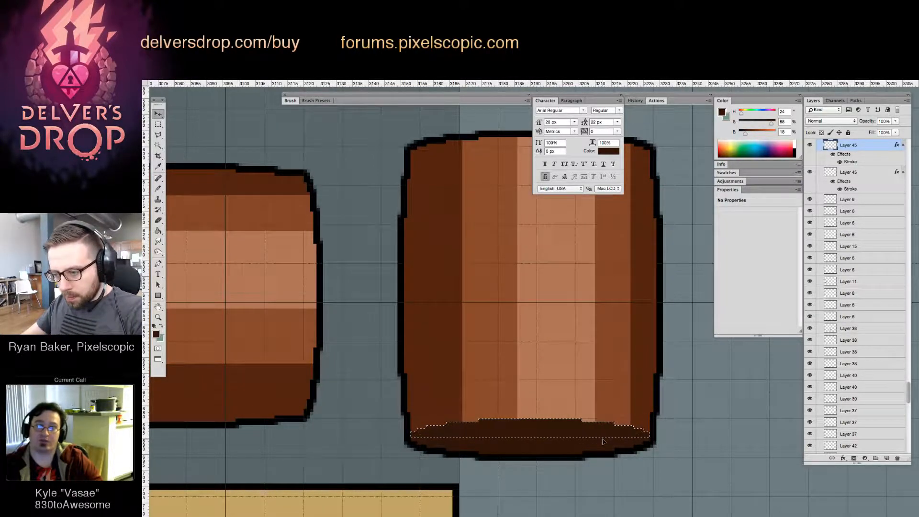
Select the upright barrel's top edge strip and shift it up one pixel to make the barrel slightly taller
{"action": "key", "text": "z"}
{"action": "left_click_drag", "start_coordinate": [588, 375], "coordinate": [575, 341]}
{"action": "left_click_drag", "start_coordinate": [661, 356], "coordinate": [545, 370]}
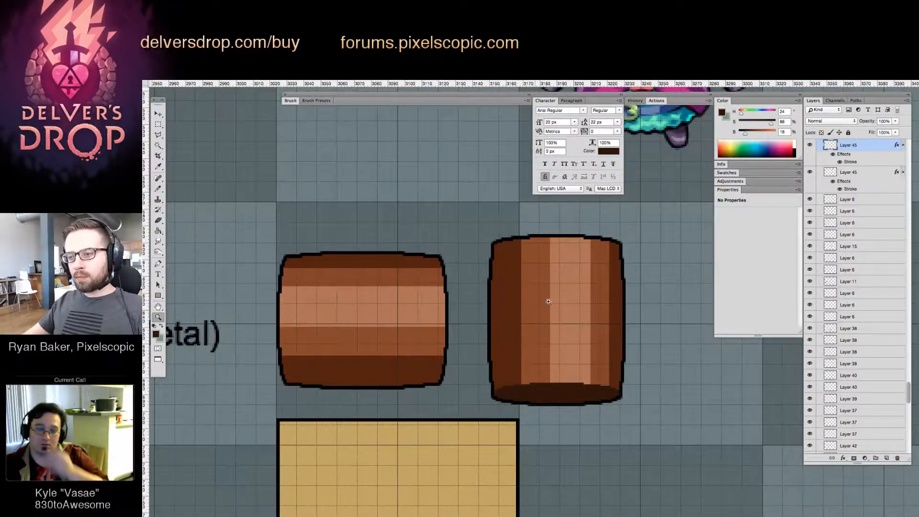
{"action": "left_click_drag", "start_coordinate": [571, 281], "coordinate": [570, 279]}
{"action": "left_click_drag", "start_coordinate": [545, 241], "coordinate": [557, 247]}
{"action": "key", "text": "m"}
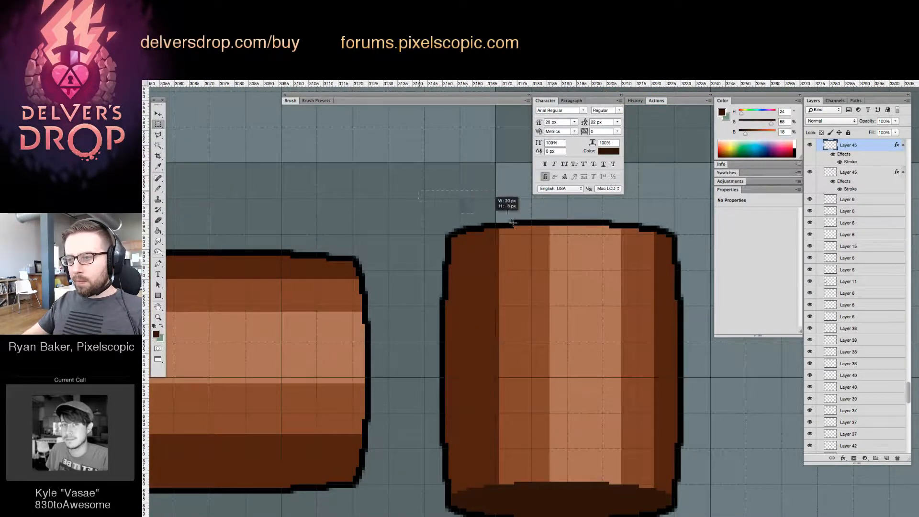
{"action": "left_click_drag", "start_coordinate": [450, 203], "coordinate": [668, 255]}
{"action": "key", "text": "v"}
{"action": "key", "text": "Up"}
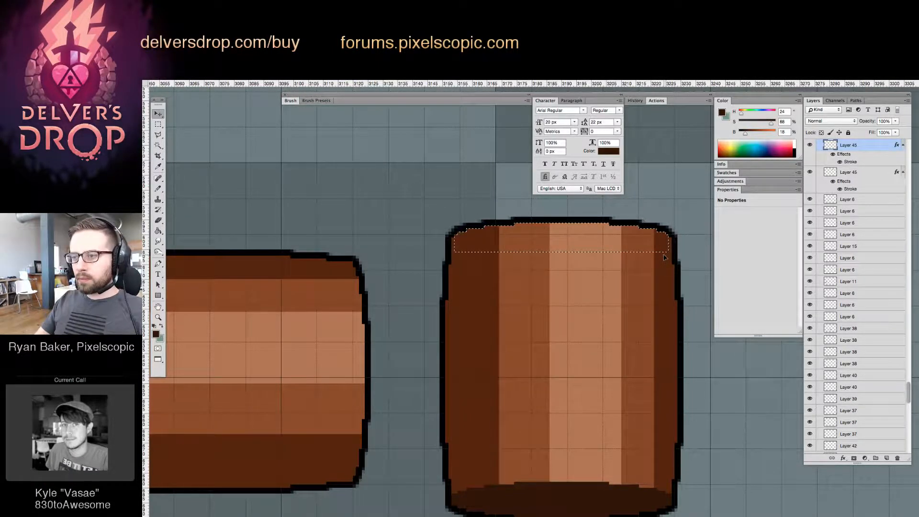
Merge the two barrel layers and shift the horizontal barrel's left edge strip outward by one pixel
{"action": "left_click_drag", "start_coordinate": [466, 298], "coordinate": [589, 304]}
{"action": "key", "text": "ctrl+e"}
{"action": "key", "text": "m"}
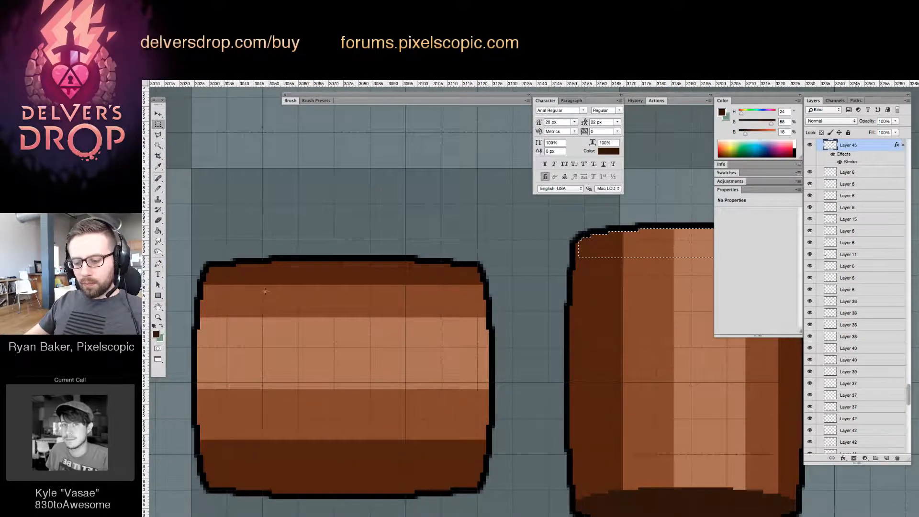
{"action": "left_click_drag", "start_coordinate": [191, 267], "coordinate": [216, 484]}
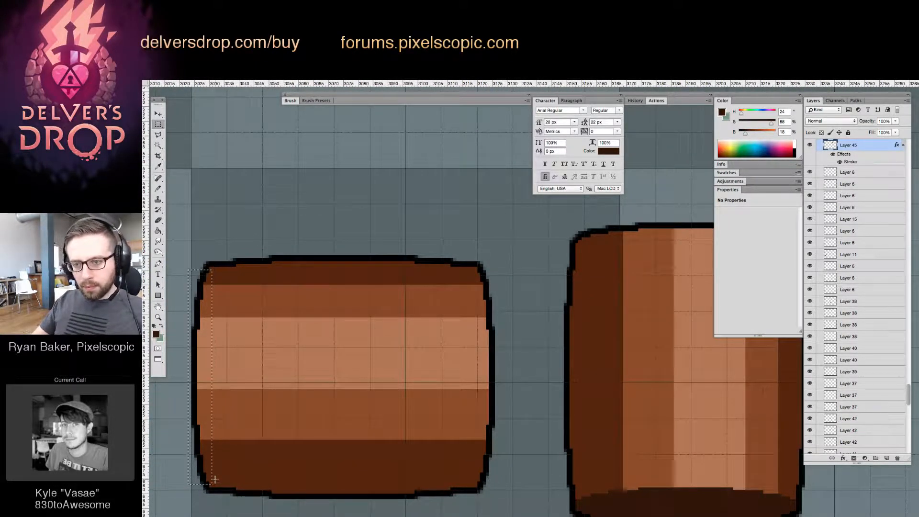
{"action": "key", "text": "Right"}
{"action": "key", "text": "Up"}
{"action": "key", "text": "v"}
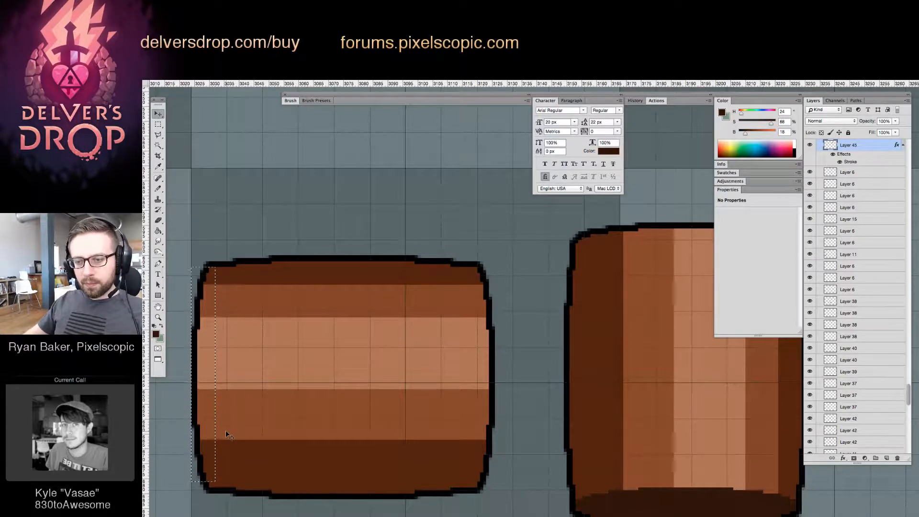
{"action": "key", "text": "m"}
{"action": "key", "text": "Down"}
{"action": "key", "text": "v"}
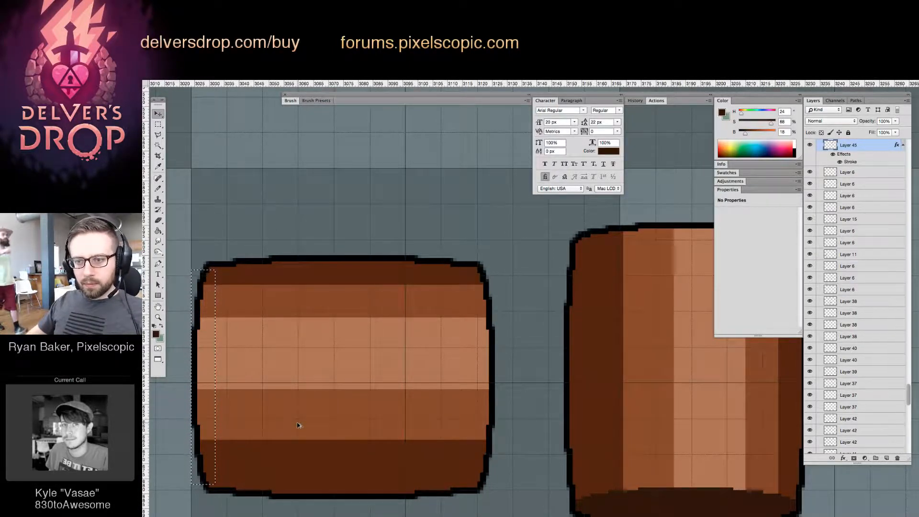
{"action": "key", "text": "Left"}
Select the horizontal barrel's right edge strip and shift it outward by one pixel
{"action": "key", "text": "m"}
{"action": "left_click_drag", "start_coordinate": [476, 271], "coordinate": [515, 485]}
{"action": "key", "text": "v"}
{"action": "key", "text": "Right"}
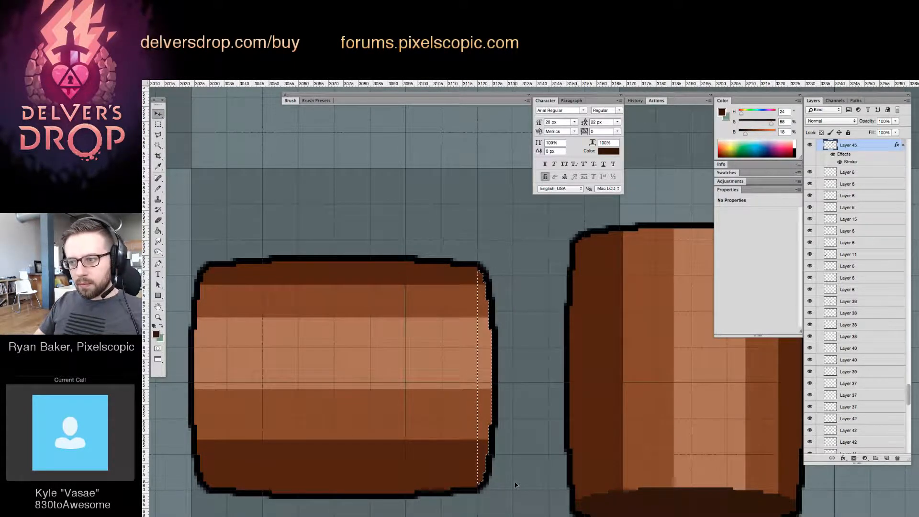
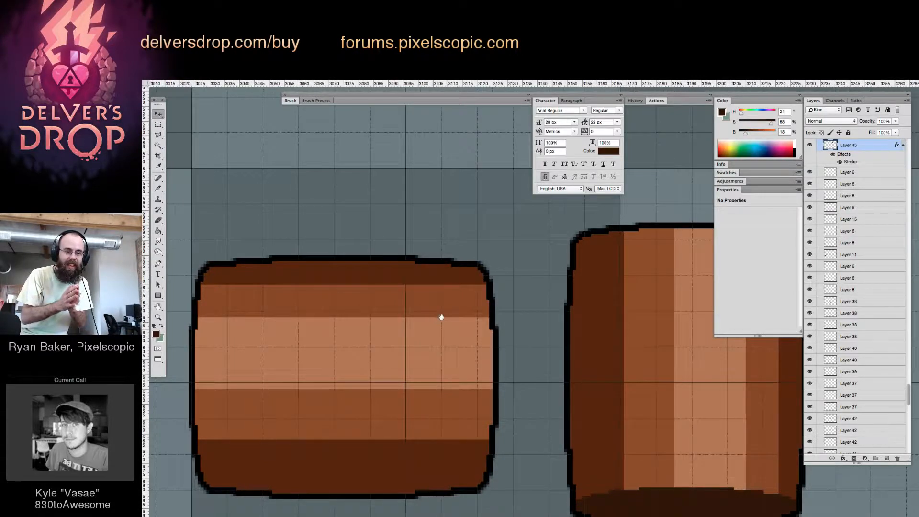
Select a shorter strip of the horizontal barrel's left edge, excluding its upper end, and shift it outward by one pixel
{"action": "left_click_drag", "start_coordinate": [435, 320], "coordinate": [488, 302]}
{"action": "left_click", "coordinate": [525, 314], "text": "alt"}
{"action": "left_click_drag", "start_coordinate": [555, 307], "coordinate": [573, 297]}
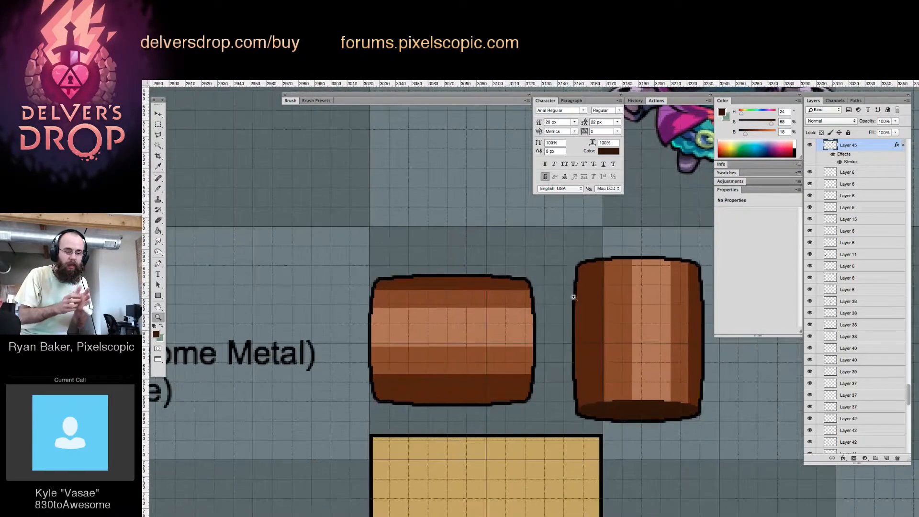
{"action": "left_click", "coordinate": [535, 302]}
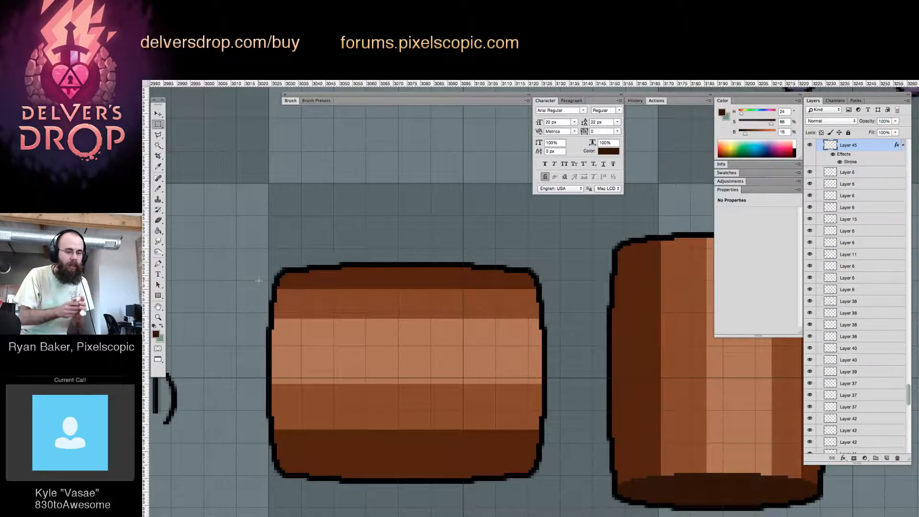
{"action": "left_click_drag", "start_coordinate": [258, 279], "coordinate": [302, 452]}
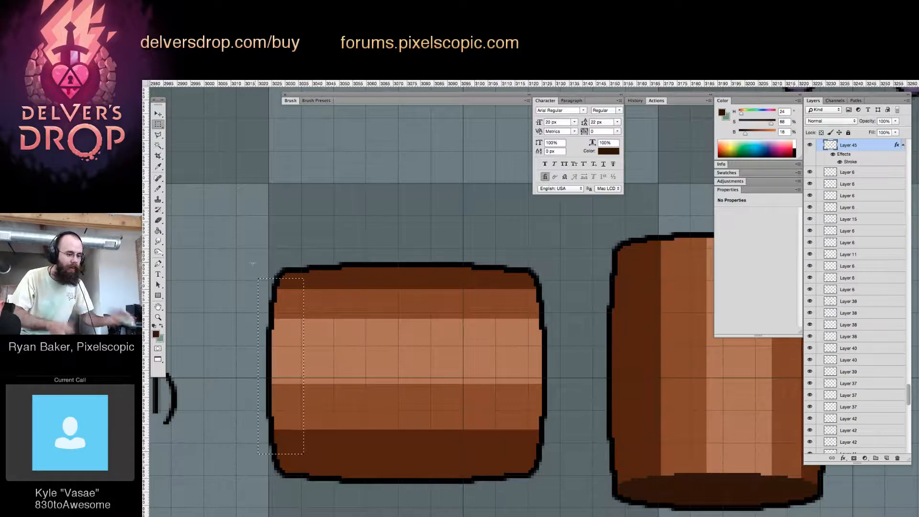
{"action": "left_click_drag", "start_coordinate": [248, 264], "coordinate": [257, 312]}
{"action": "key", "text": "v"}
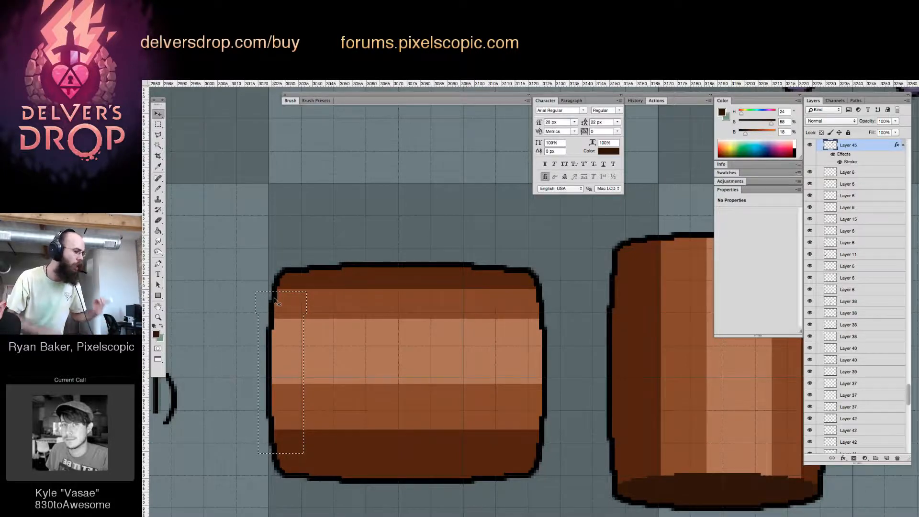
{"action": "key", "text": "Left"}
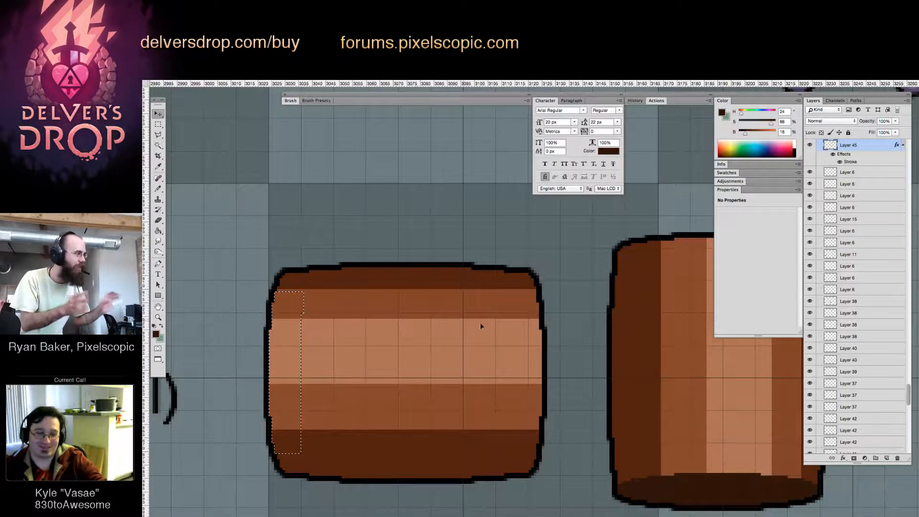
Select the matching shorter strip of the horizontal barrel's right edge and shift it outward by one pixel
{"action": "key", "text": "m"}
{"action": "left_click_drag", "start_coordinate": [529, 292], "coordinate": [581, 452]}
{"action": "key", "text": "v"}
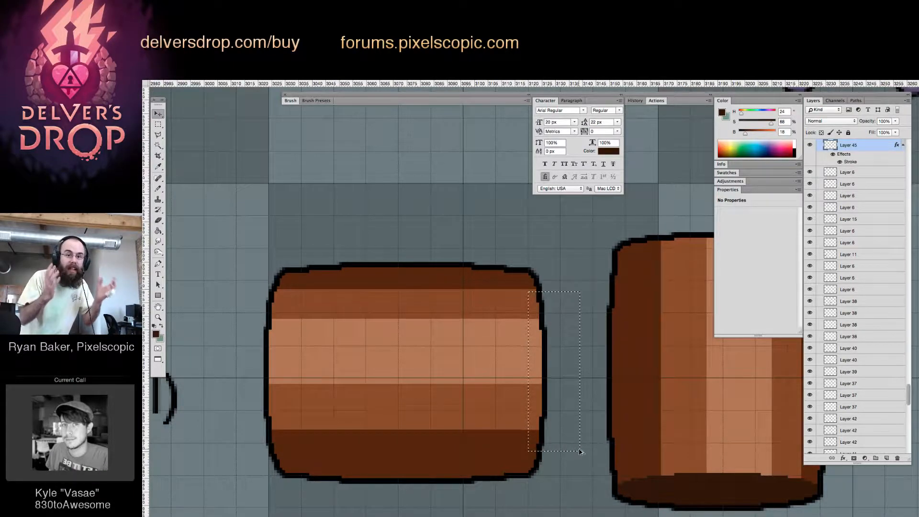
{"action": "key", "text": "Right"}
Sample the barrel's dark brown and touch up the horizontal barrel's corner pixels with the Pencil
{"action": "key", "text": "z"}
{"action": "left_click_drag", "start_coordinate": [554, 293], "coordinate": [599, 299]}
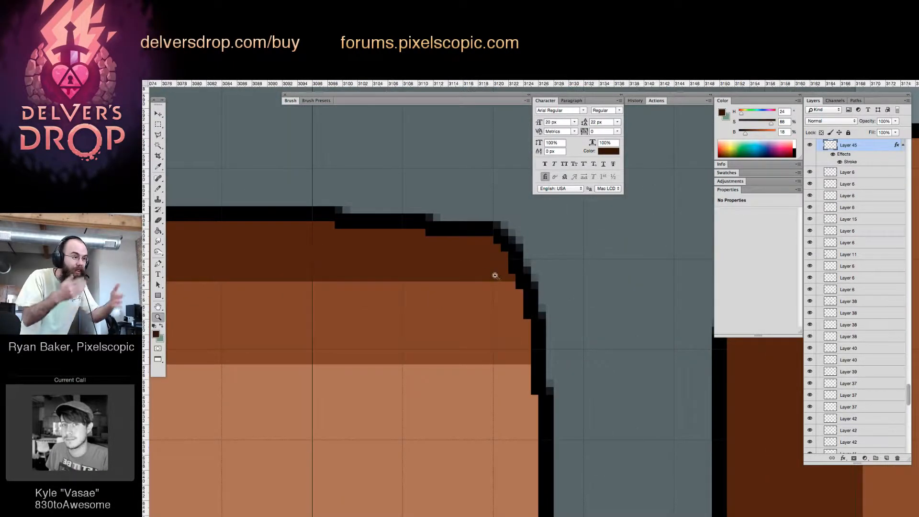
{"action": "key", "text": "b"}
{"action": "left_click", "coordinate": [488, 273], "text": "alt"}
{"action": "left_click", "coordinate": [508, 270]}
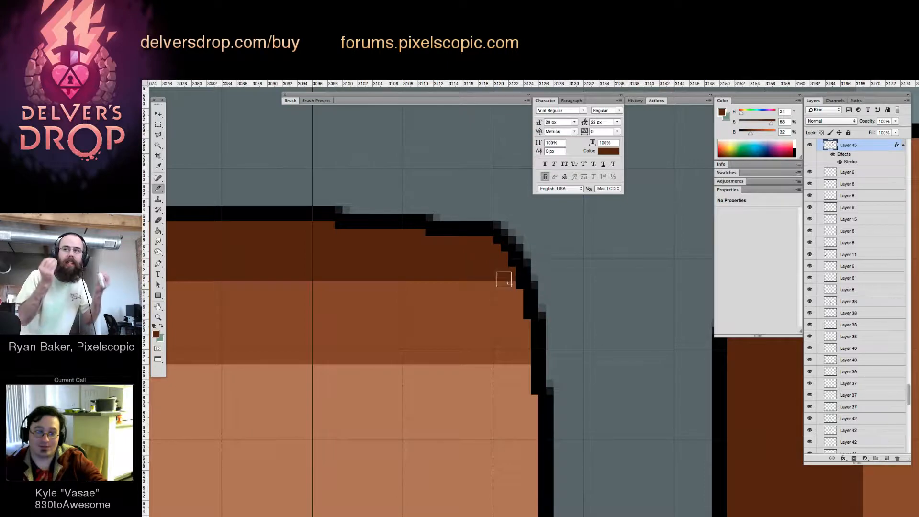
{"action": "left_click_drag", "start_coordinate": [371, 365], "coordinate": [600, 378]}
{"action": "left_click_drag", "start_coordinate": [317, 344], "coordinate": [548, 369]}
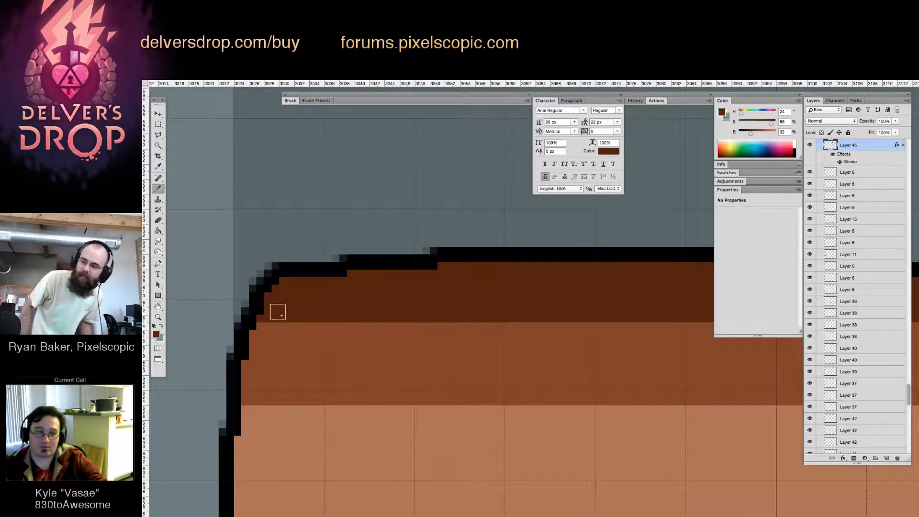
{"action": "left_click_drag", "start_coordinate": [298, 383], "coordinate": [373, 248]}
{"action": "left_click_drag", "start_coordinate": [329, 336], "coordinate": [314, 141]}
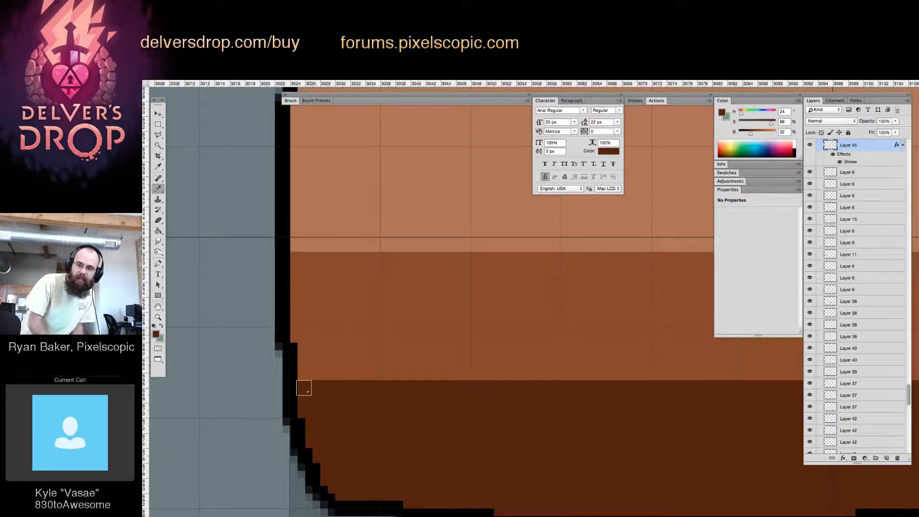
{"action": "left_click", "coordinate": [322, 462]}
{"action": "left_click_drag", "start_coordinate": [544, 443], "coordinate": [195, 407]}
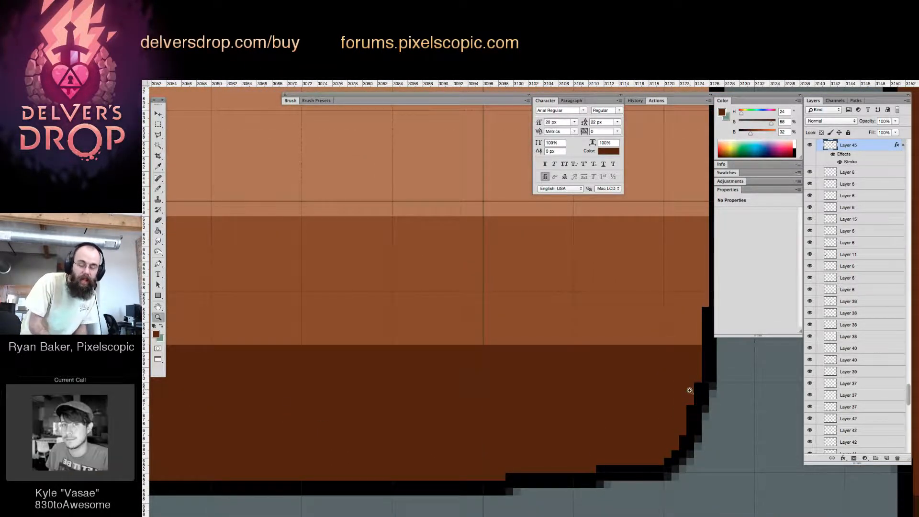
Delete the old upright barrel, then try a copy of the horizontal barrel beside the original and undo the copy
{"action": "key", "text": "z"}
{"action": "mouse_move", "coordinate": [690, 371]}
{"action": "left_mouse_down"}
{"action": "mouse_move", "coordinate": [659, 395]}
{"action": "mouse_move", "coordinate": [662, 389]}
{"action": "mouse_move", "coordinate": [588, 418]}
{"action": "left_mouse_up"}
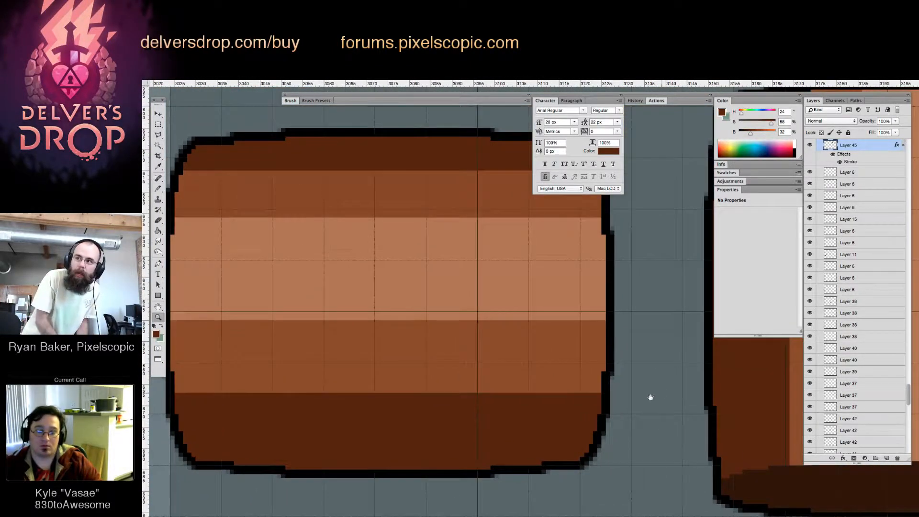
{"action": "left_click_drag", "start_coordinate": [650, 396], "coordinate": [524, 312]}
{"action": "left_click_drag", "start_coordinate": [584, 312], "coordinate": [451, 383]}
{"action": "left_click_drag", "start_coordinate": [434, 302], "coordinate": [443, 320]}
{"action": "key", "text": "v"}
{"action": "key", "text": "super+j"}
{"action": "key", "text": "Delete"}
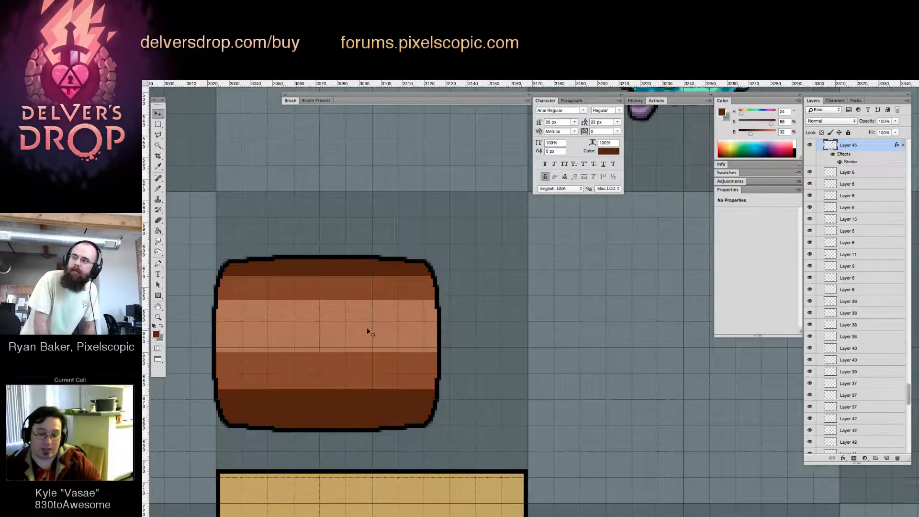
{"action": "left_click_drag", "start_coordinate": [367, 329], "coordinate": [601, 341]}
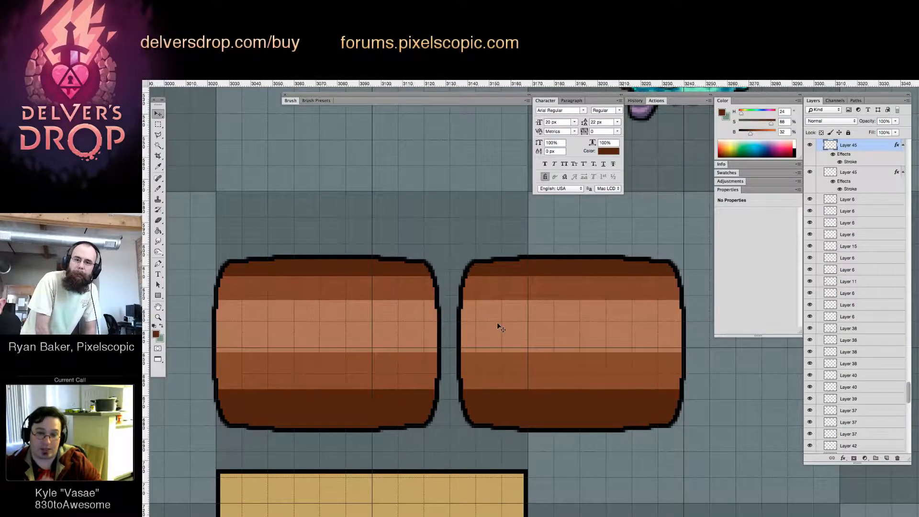
{"action": "key", "text": "super+z"}
Erase single pixels where the horizontal barrel's corners meet its sides to smooth the stepped outline
{"action": "left_click_drag", "start_coordinate": [418, 266], "coordinate": [457, 287]}
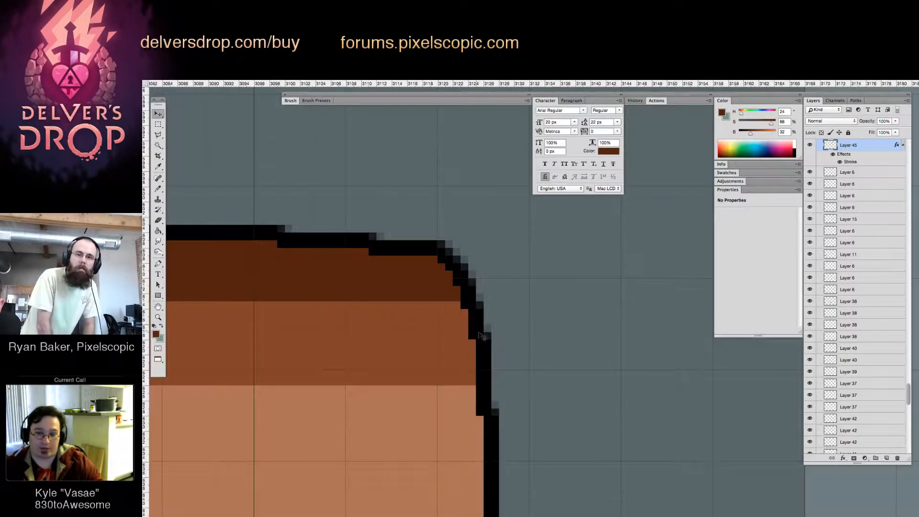
{"action": "key", "text": "e"}
{"action": "scroll", "coordinate": [480, 340], "scroll_direction": "down", "scroll_amount": 5}
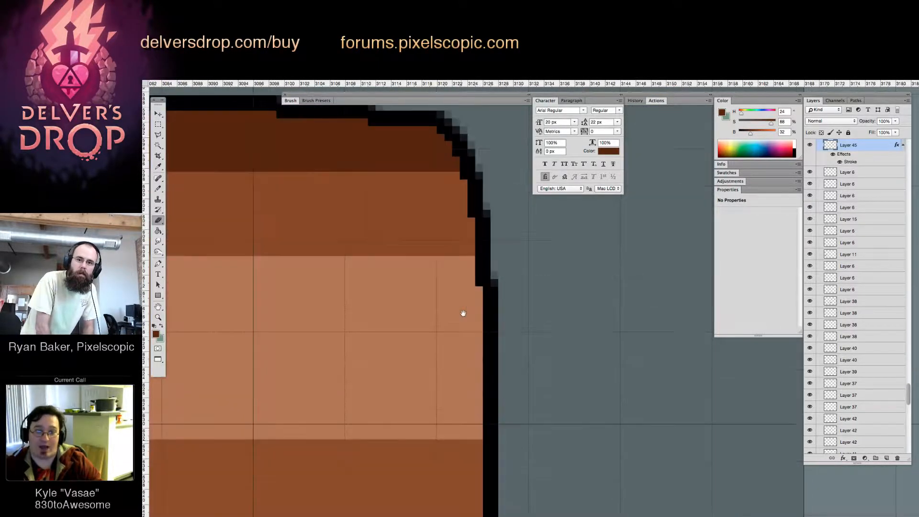
{"action": "left_click_drag", "start_coordinate": [460, 310], "coordinate": [408, 337]}
{"action": "key", "text": "super+z"}
{"action": "key", "text": "z"}
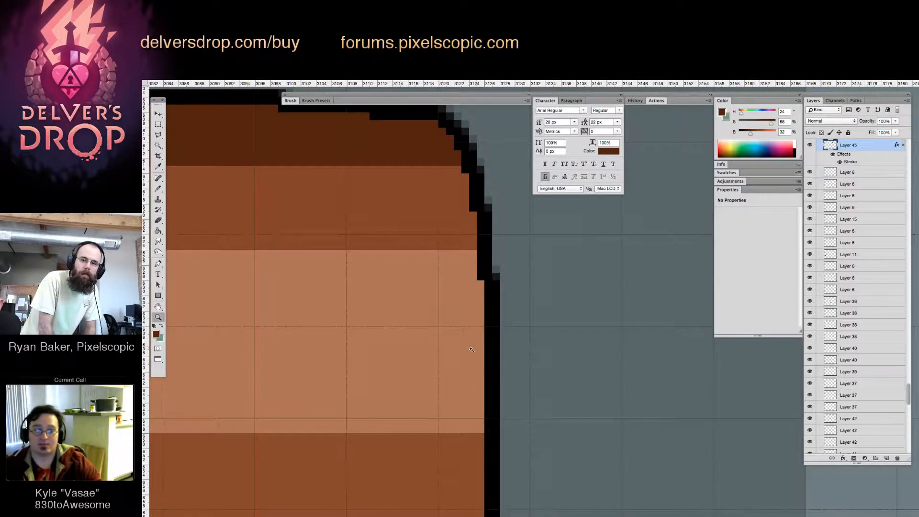
{"action": "left_click", "coordinate": [471, 407], "text": "alt"}
{"action": "scroll", "coordinate": [471, 407], "scroll_direction": "left", "scroll_amount": 2}
{"action": "scroll", "coordinate": [471, 407], "scroll_direction": "down", "scroll_amount": 1}
{"action": "key", "text": "e"}
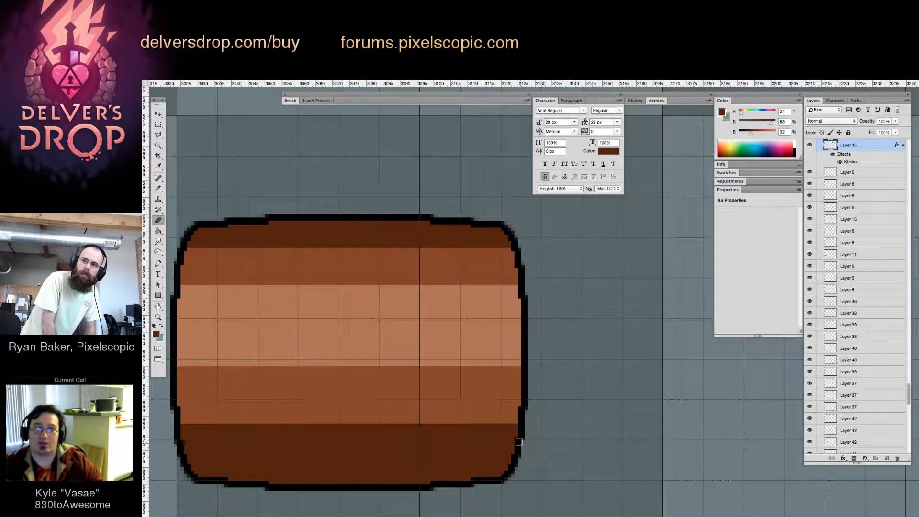
{"action": "left_click_drag", "start_coordinate": [392, 435], "coordinate": [391, 434]}
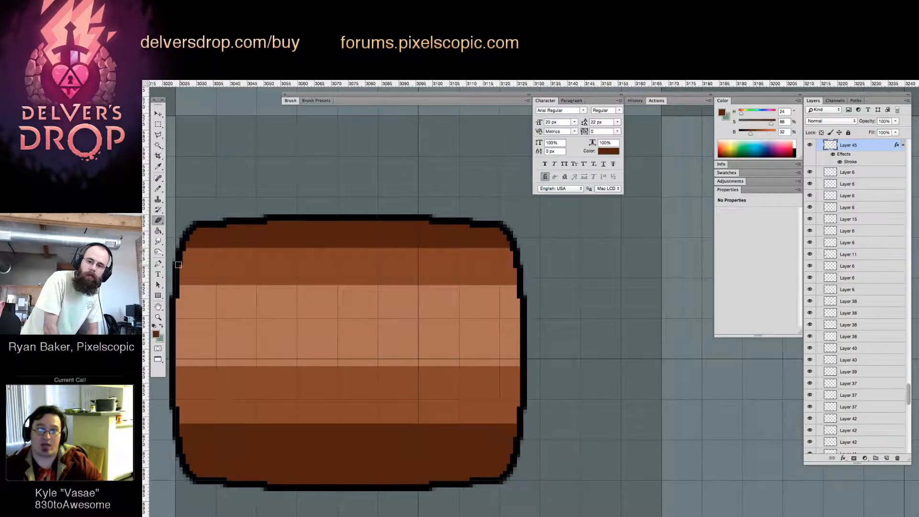
Duplicate the horizontal barrel beside the original and rotate the copy 90° to make a new upright barrel
{"action": "key", "text": "z"}
{"action": "mouse_move", "coordinate": [463, 307]}
{"action": "left_mouse_down"}
{"action": "mouse_move", "coordinate": [440, 327]}
{"action": "mouse_move", "coordinate": [481, 317]}
{"action": "mouse_move", "coordinate": [469, 319]}
{"action": "left_mouse_up"}
{"action": "key", "text": "v"}
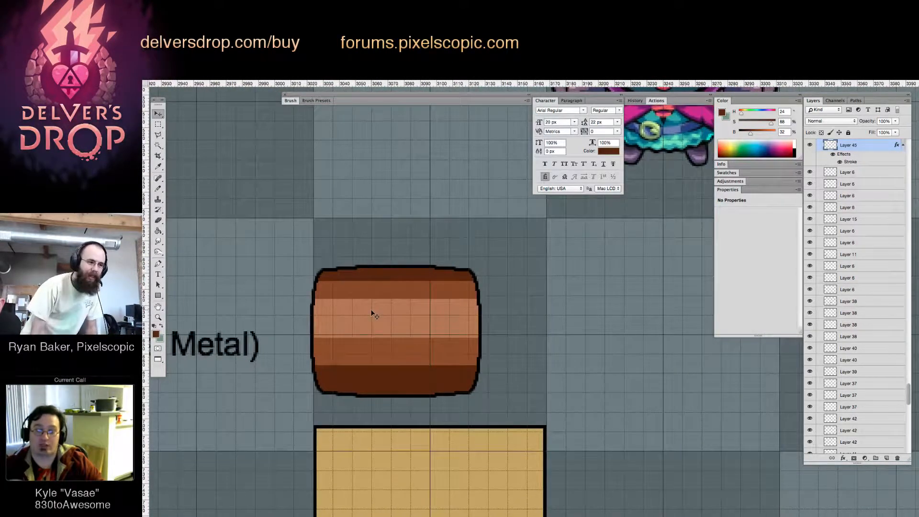
{"action": "left_click_drag", "start_coordinate": [361, 315], "coordinate": [544, 317]}
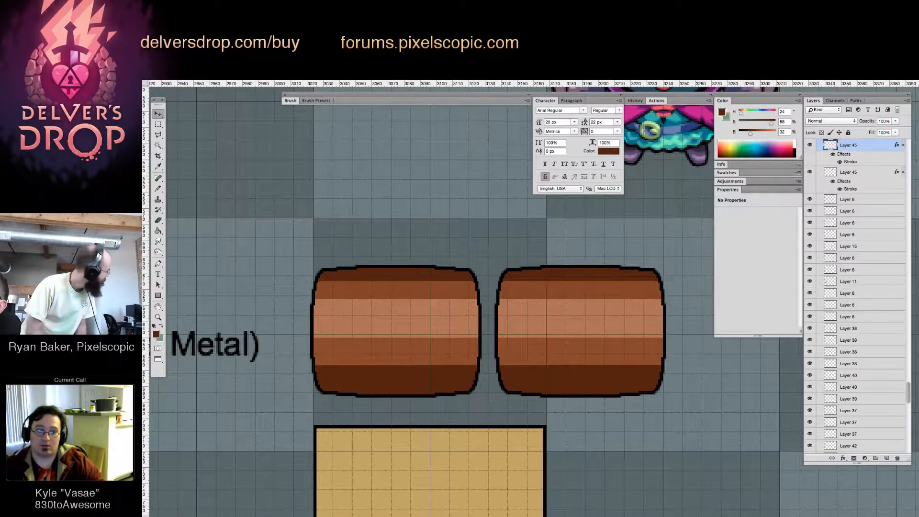
{"action": "left_click", "coordinate": [438, 265]}
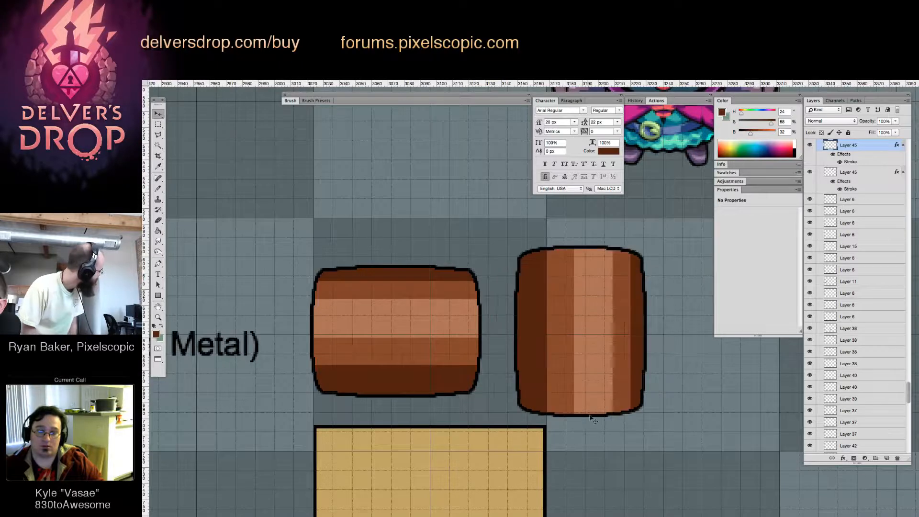
Select the upright barrel's bottom strip and fill all its colour bands with dark brown (H 24, S 73, B 21)
{"action": "key", "text": "z"}
{"action": "left_click_drag", "start_coordinate": [589, 400], "coordinate": [623, 407]}
{"action": "key", "text": "v"}
{"action": "key", "text": "m"}
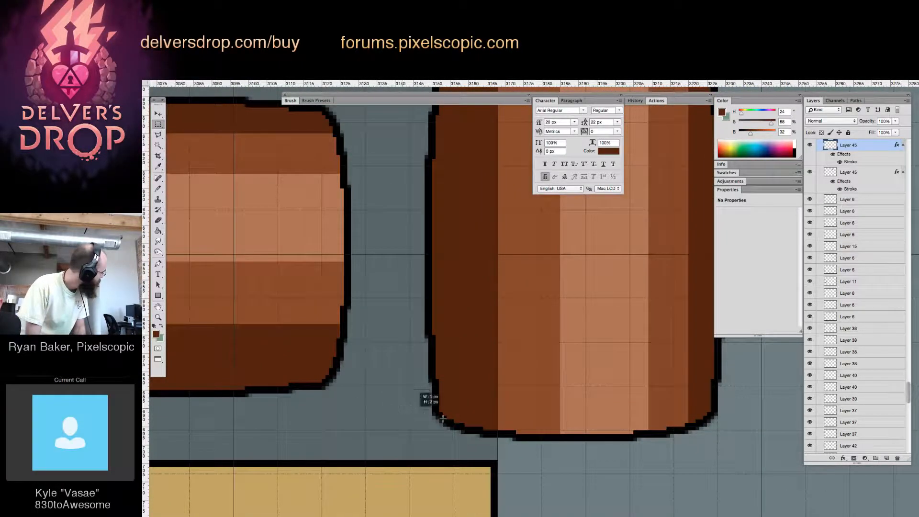
{"action": "left_click_drag", "start_coordinate": [399, 405], "coordinate": [747, 471]}
{"action": "key", "text": "Down"}
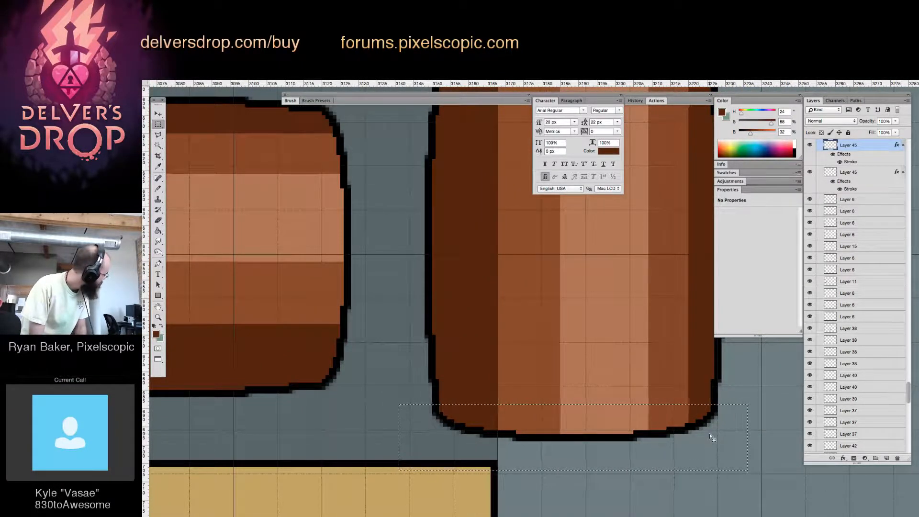
{"action": "key", "text": "g"}
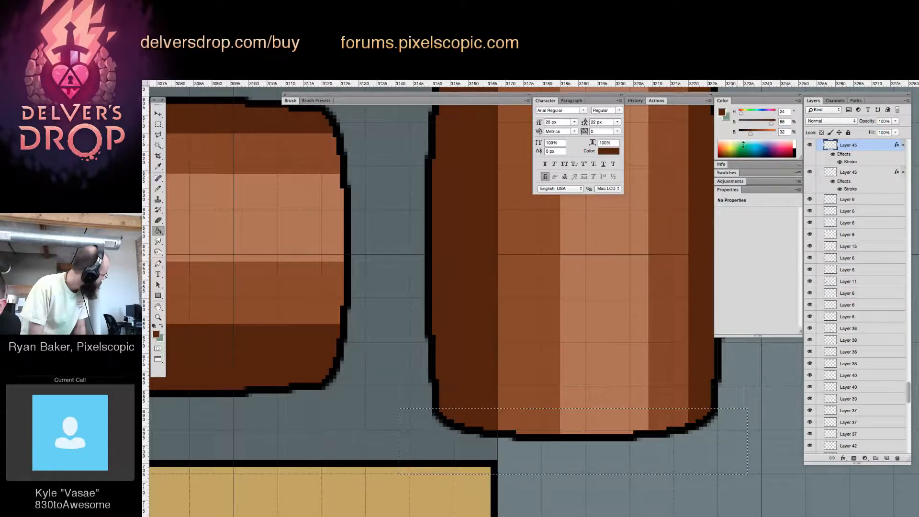
{"action": "left_click_drag", "start_coordinate": [748, 136], "coordinate": [746, 133]}
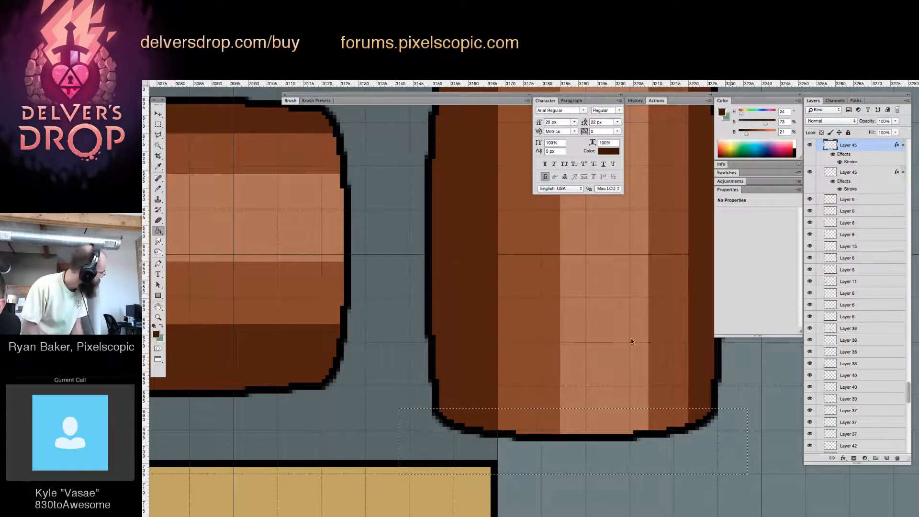
{"action": "left_click", "coordinate": [556, 425]}
{"action": "left_click", "coordinate": [481, 419]}
{"action": "left_click", "coordinate": [644, 417]}
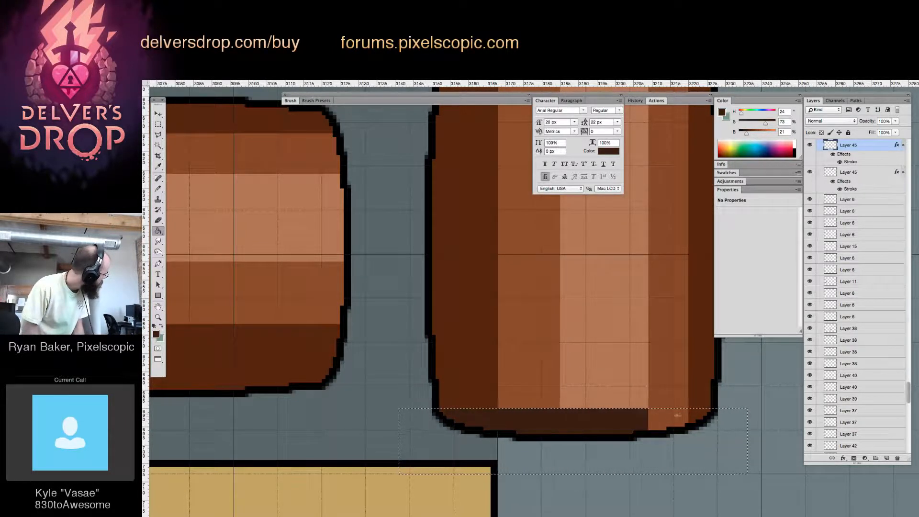
{"action": "left_click", "coordinate": [680, 416]}
Copy the dark bottom strip, flip it vertically and place it directly above the original to form an elliptical base
{"action": "key", "text": "v"}
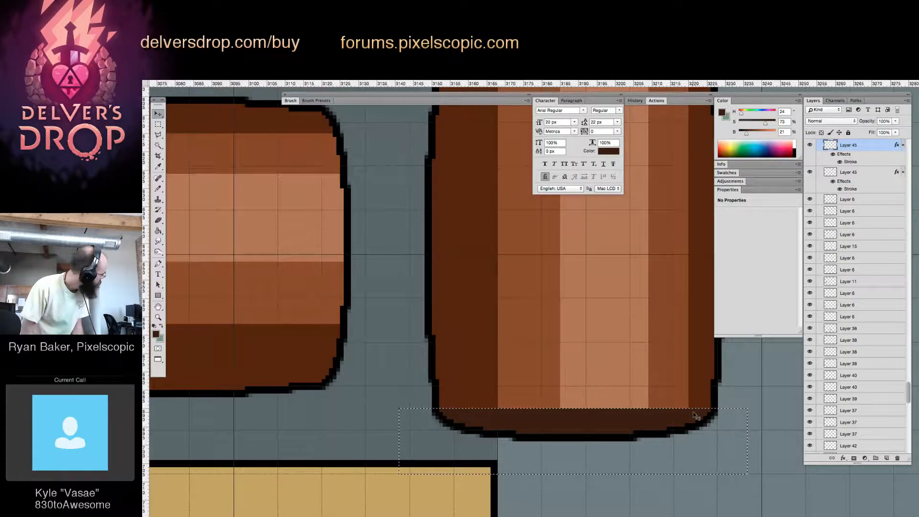
{"action": "left_click_drag", "start_coordinate": [590, 434], "coordinate": [591, 369]}
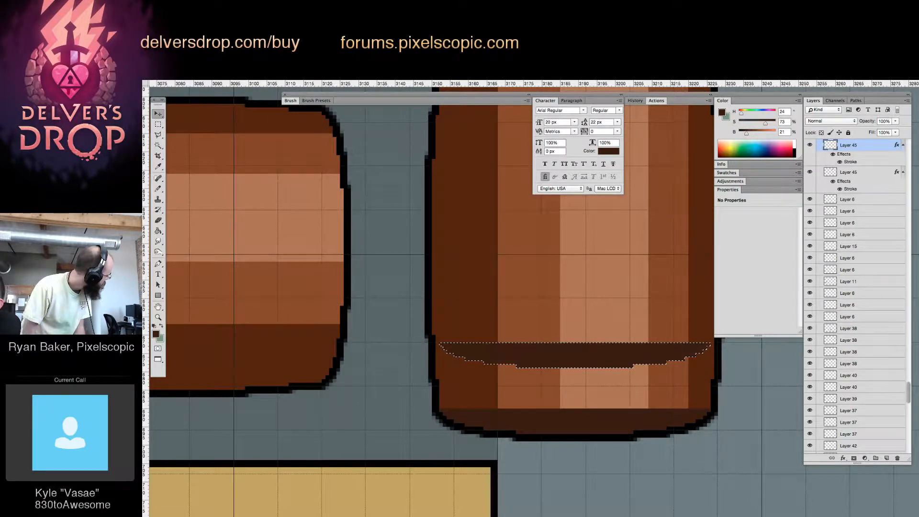
{"action": "left_click_drag", "start_coordinate": [567, 361], "coordinate": [569, 395]}
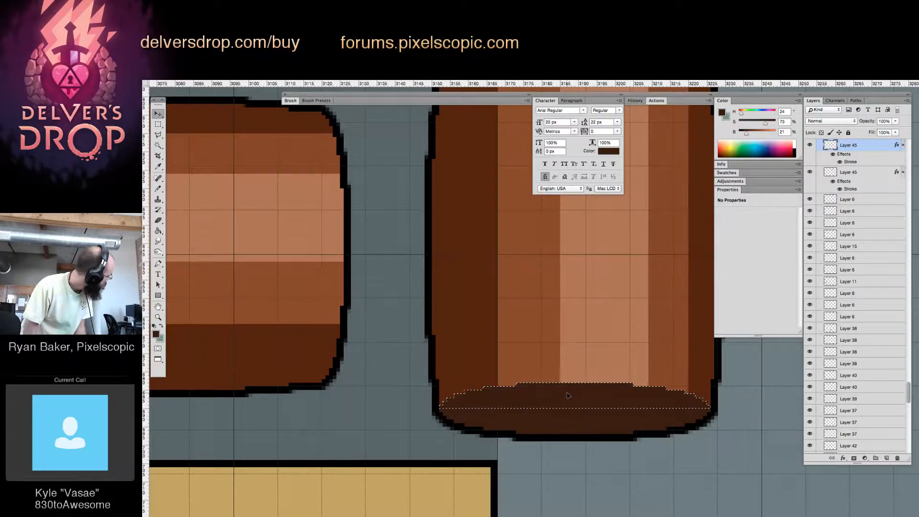
{"action": "key", "text": "super+d"}
Move the upright barrel slightly closer to the horizontal barrel
{"action": "key", "text": "z"}
{"action": "left_click_drag", "start_coordinate": [579, 345], "coordinate": [513, 383]}
{"action": "key", "text": "v"}
{"action": "left_click_drag", "start_coordinate": [578, 336], "coordinate": [570, 322]}
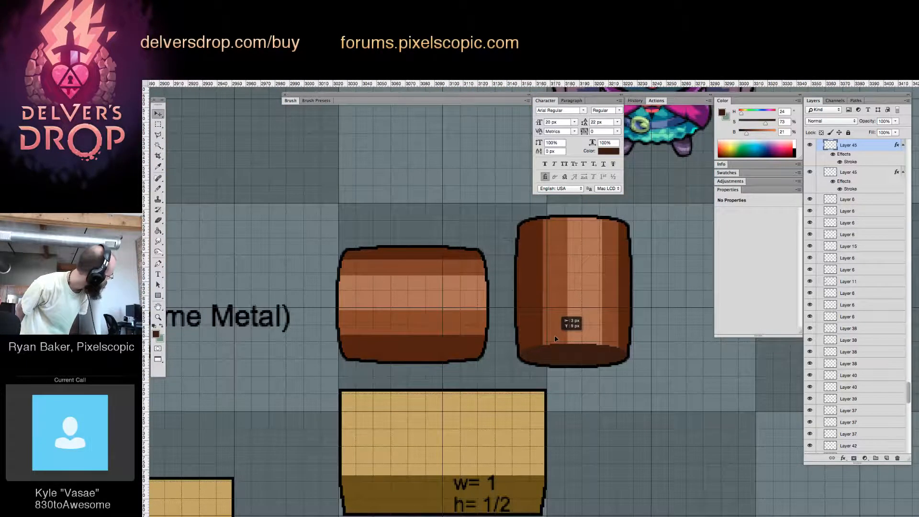
{"action": "left_click_drag", "start_coordinate": [490, 321], "coordinate": [572, 357]}
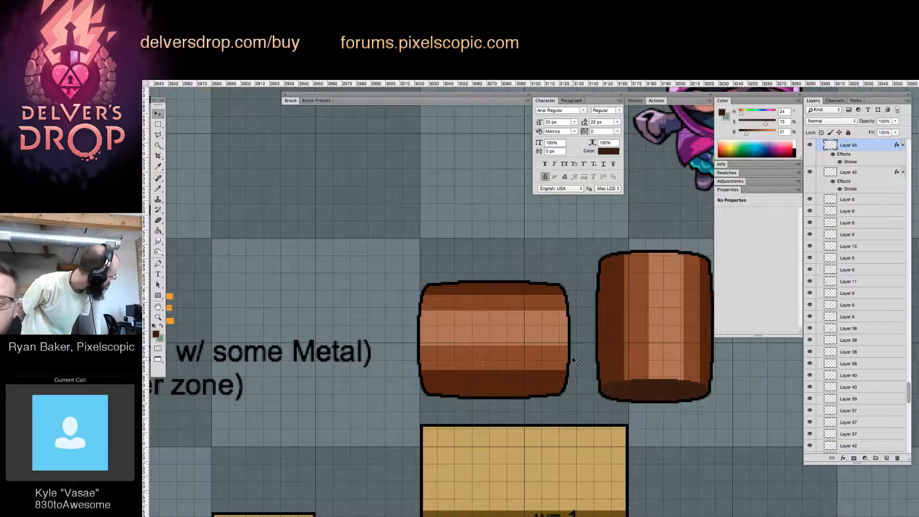
Move the labelled w= 1, h= 1/2 crate one tile down and half a tile left, and the w= 1/2, h= 1/3 crate half a tile up and left
{"action": "key", "text": "z"}
{"action": "left_click_drag", "start_coordinate": [651, 355], "coordinate": [667, 354]}
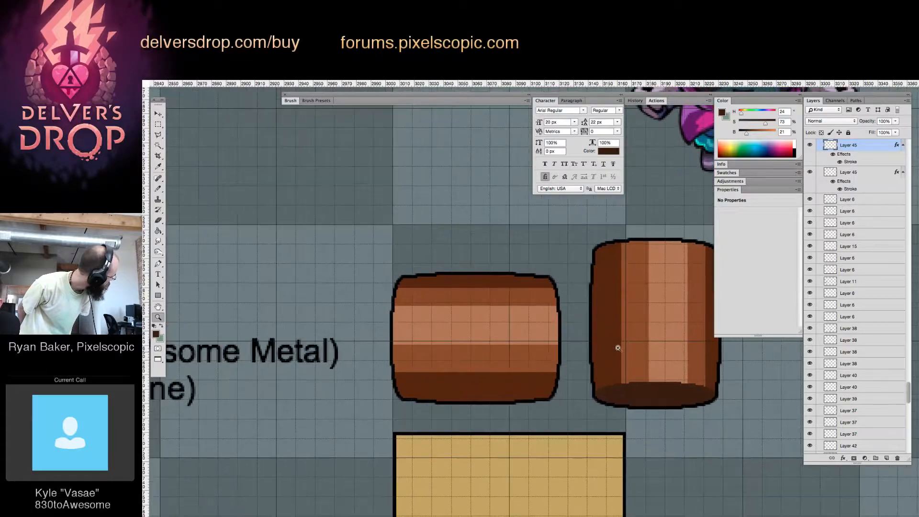
{"action": "left_click_drag", "start_coordinate": [602, 338], "coordinate": [591, 407]}
{"action": "left_click_drag", "start_coordinate": [646, 402], "coordinate": [461, 383]}
{"action": "left_click", "coordinate": [518, 416]}
{"action": "key", "text": "v"}
{"action": "left_click_drag", "start_coordinate": [642, 435], "coordinate": [689, 344]}
{"action": "key", "text": "z"}
{"action": "left_click_drag", "start_coordinate": [624, 364], "coordinate": [426, 297]}
{"action": "key", "text": "v"}
{"action": "left_click_drag", "start_coordinate": [434, 362], "coordinate": [600, 317]}
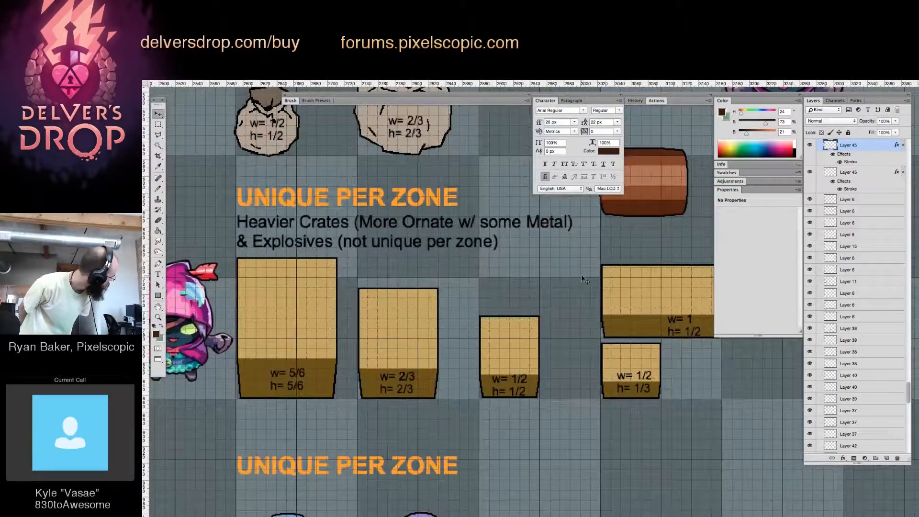
{"action": "left_click_drag", "start_coordinate": [681, 308], "coordinate": [621, 426]}
{"action": "mouse_move", "coordinate": [597, 330]}
{"action": "left_mouse_down"}
{"action": "mouse_move", "coordinate": [647, 378]}
{"action": "mouse_move", "coordinate": [586, 350]}
{"action": "mouse_move", "coordinate": [587, 318]}
{"action": "left_mouse_up"}
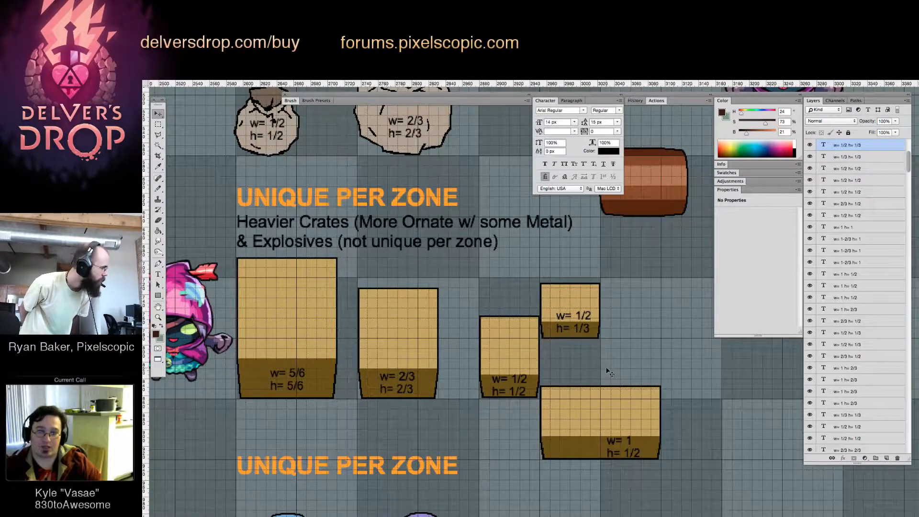
Nudge the w= 1/2, h= 1/3 crate up and place the horizontal barrel directly to its right with their bases aligned
{"action": "key", "text": "Up"}
{"action": "left_click_drag", "start_coordinate": [608, 354], "coordinate": [459, 406]}
{"action": "left_click_drag", "start_coordinate": [500, 244], "coordinate": [562, 348]}
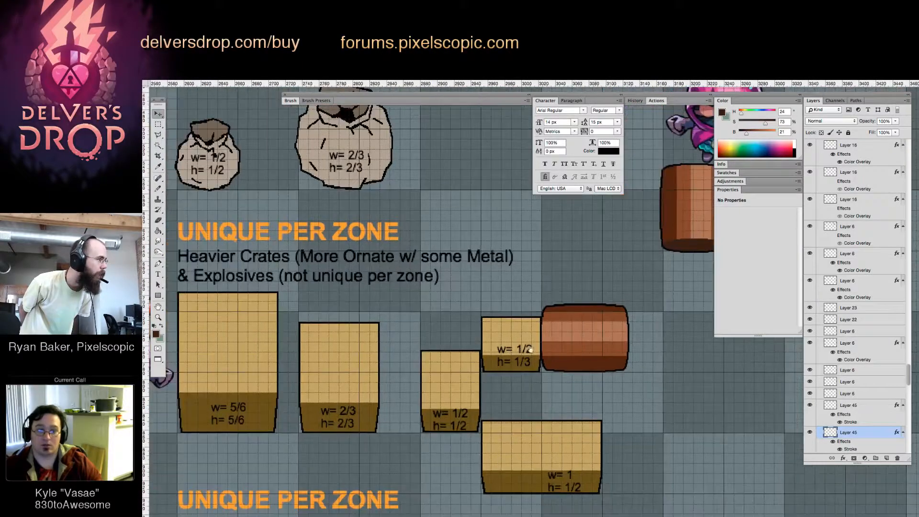
Move the labelled w= 1/2, h= 1/2 crate half a tile down and the w= 1/2, h= 1/3 crate half a tile left
{"action": "left_click", "coordinate": [454, 398]}
{"action": "left_click_drag", "start_coordinate": [464, 418], "coordinate": [463, 480]}
{"action": "left_click_drag", "start_coordinate": [521, 349], "coordinate": [460, 350]}
{"action": "left_click_drag", "start_coordinate": [554, 344], "coordinate": [454, 361]}
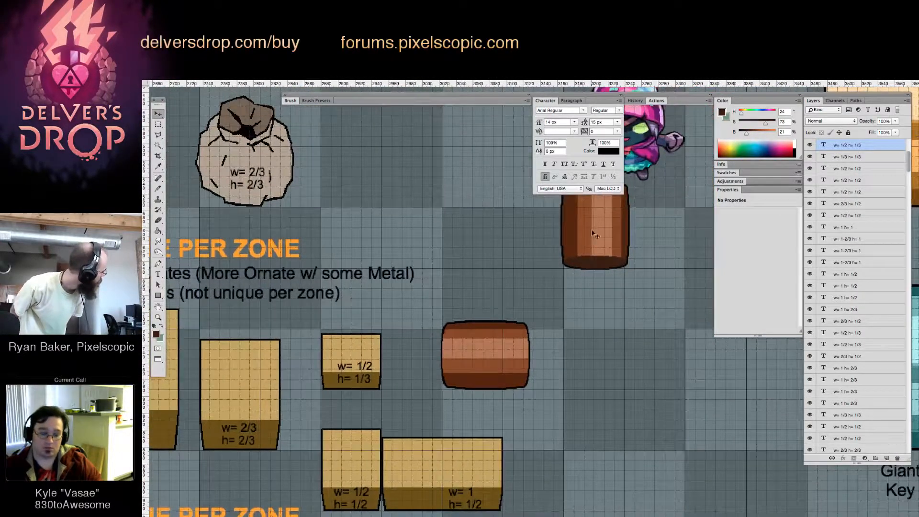
Move the upright barrel straight down so its base is level with the horizontal barrel's base
{"action": "left_click_drag", "start_coordinate": [590, 229], "coordinate": [596, 349]}
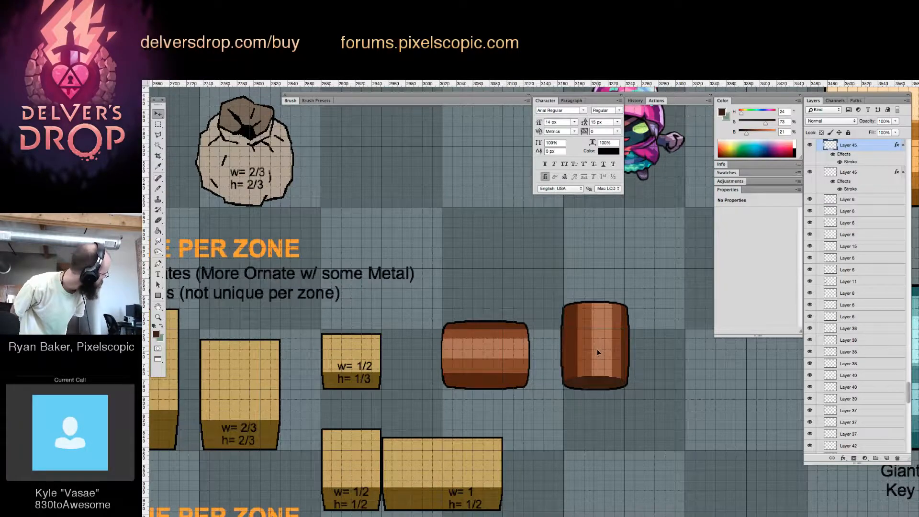
{"action": "key", "text": "z"}
{"action": "left_click", "coordinate": [596, 349]}
{"action": "left_click", "coordinate": [605, 347]}
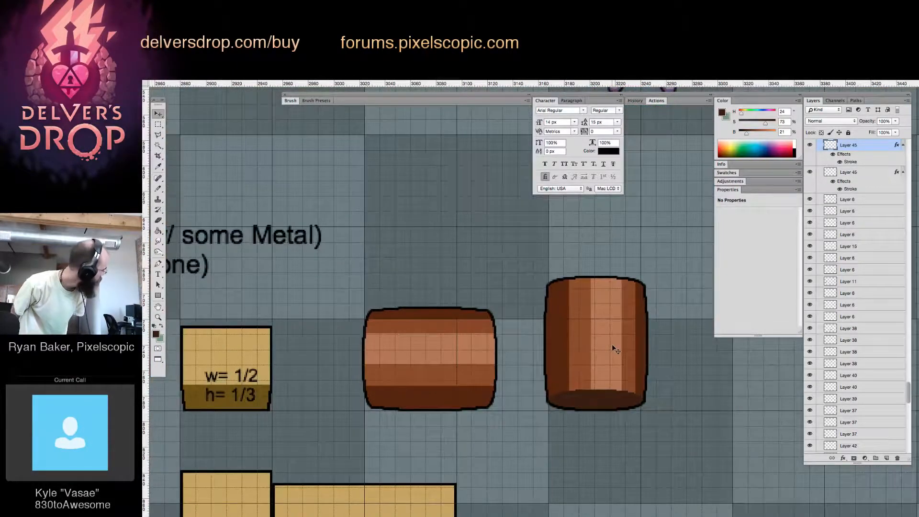
{"action": "left_click", "coordinate": [589, 335]}
{"action": "left_click", "coordinate": [603, 333], "text": "alt"}
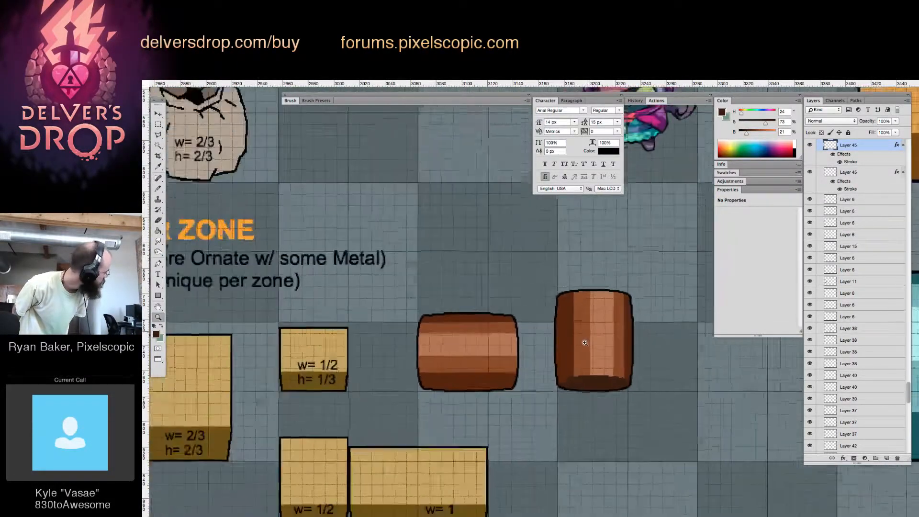
{"action": "left_click", "coordinate": [585, 342]}
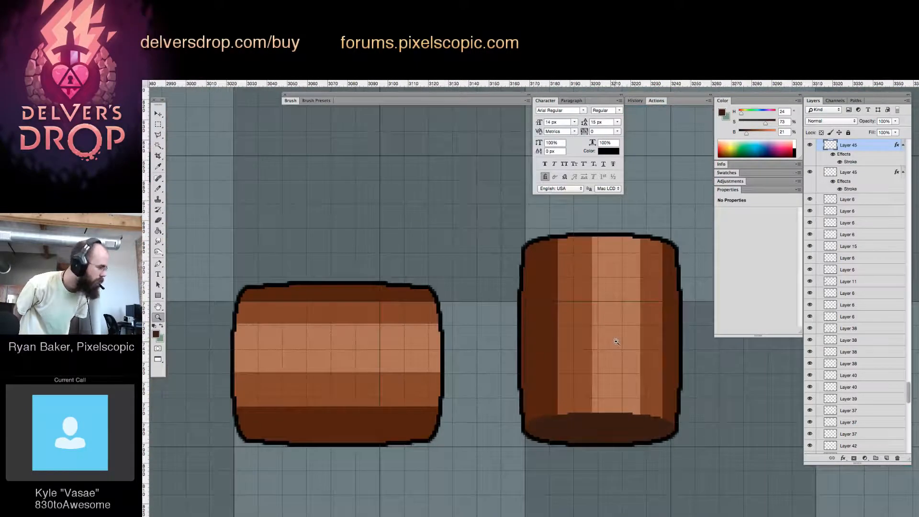
{"action": "left_click_drag", "start_coordinate": [593, 341], "coordinate": [589, 346]}
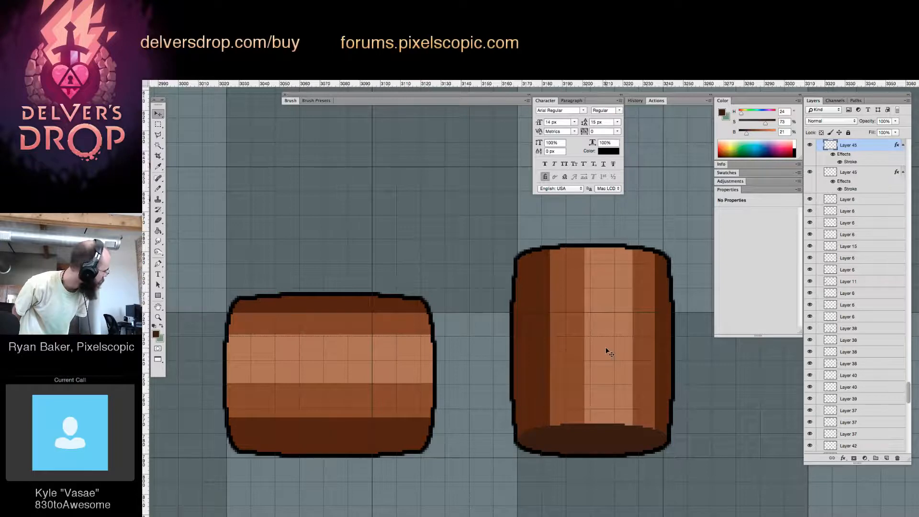
Widen the upright barrel's left mid-brown band outward over the dark band with the sampled brown (H 25, S 72, B 53)
{"action": "left_click", "coordinate": [559, 268], "text": "alt"}
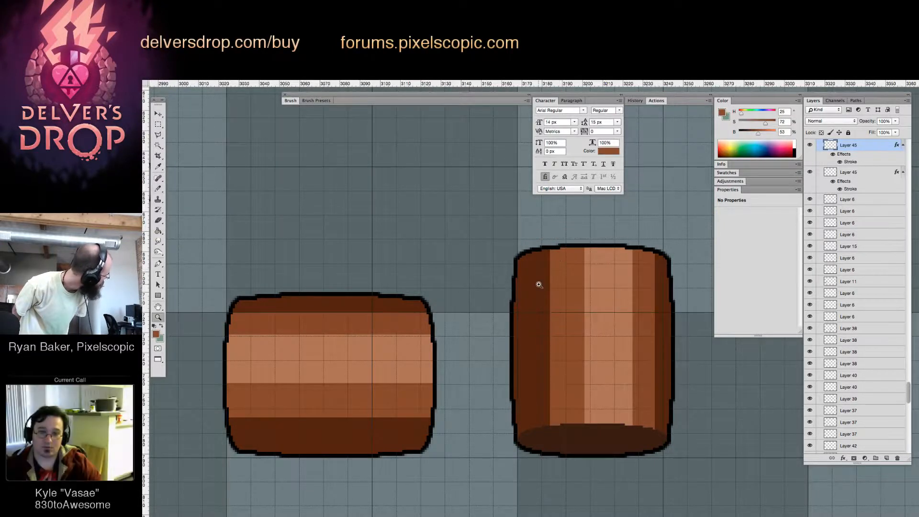
{"action": "left_click", "coordinate": [569, 284]}
{"action": "left_click_drag", "start_coordinate": [569, 285], "coordinate": [533, 277]}
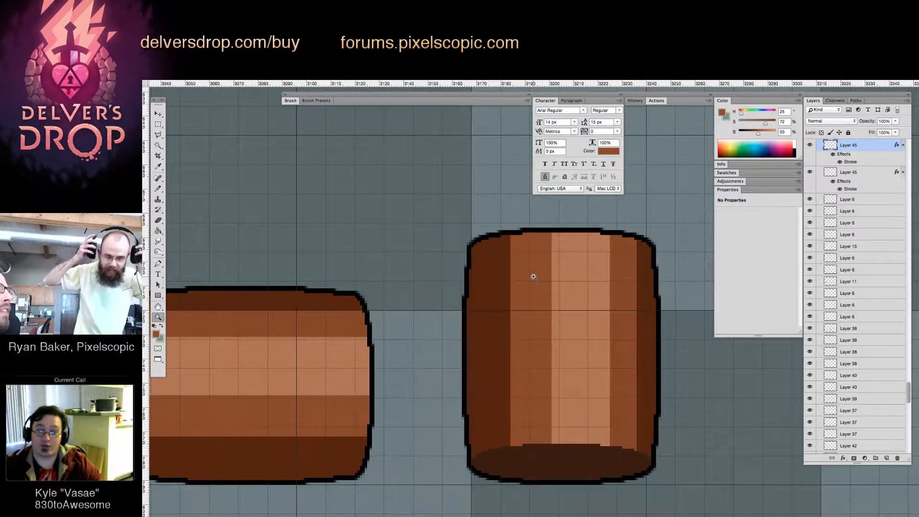
{"action": "key", "text": "b"}
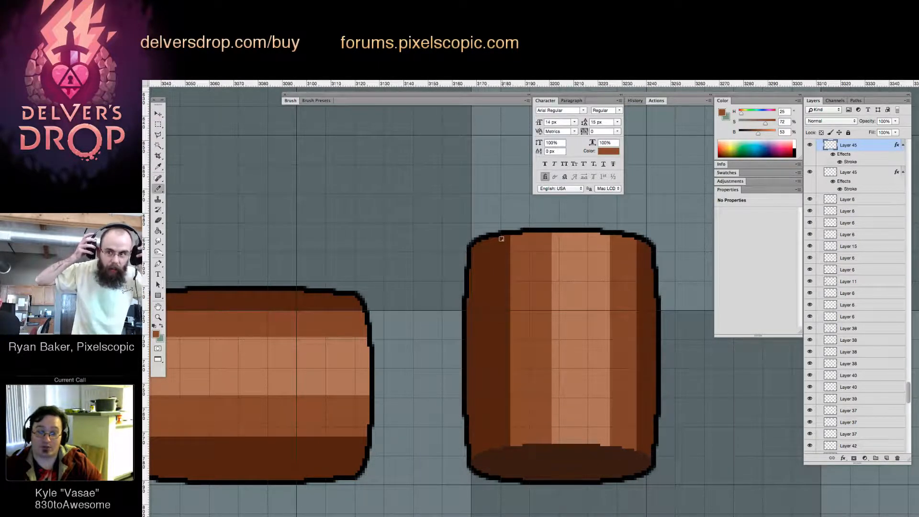
{"action": "left_click_drag", "start_coordinate": [503, 238], "coordinate": [509, 441]}
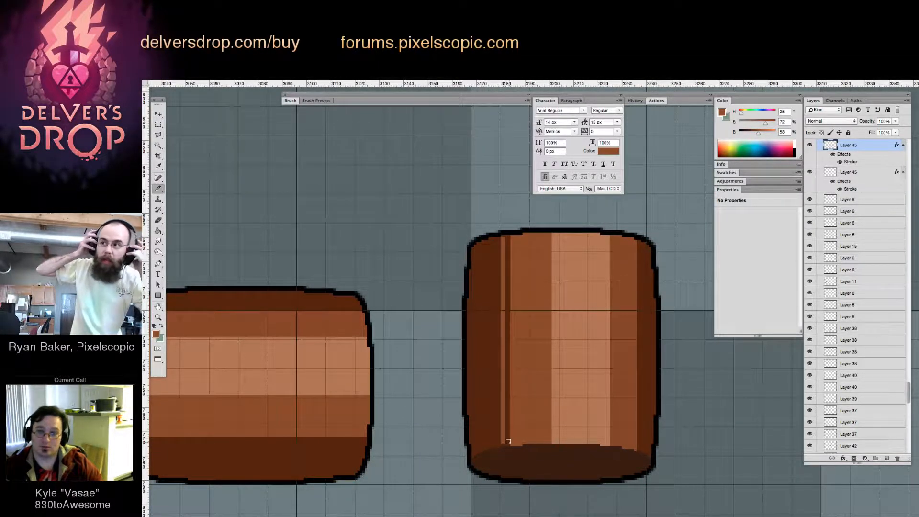
{"action": "key", "text": "g"}
{"action": "key", "text": "super+z"}
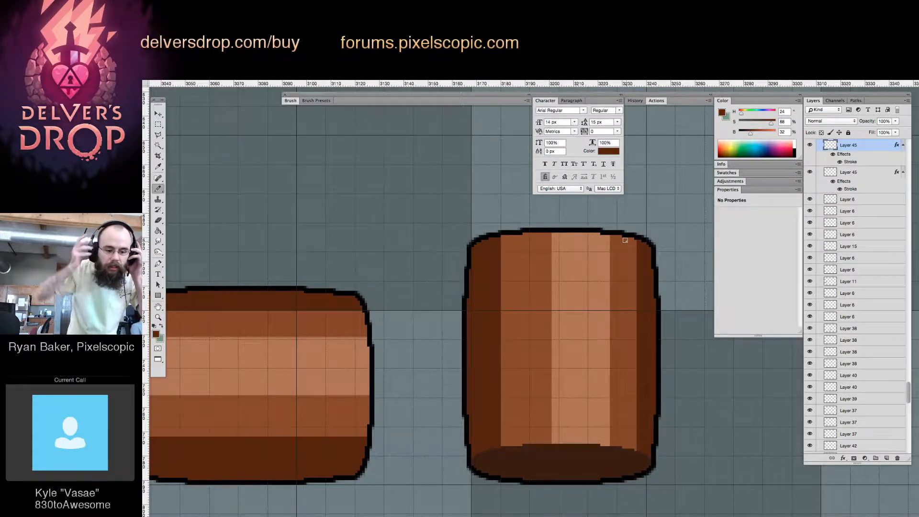
Widen the upright barrel's right dark band inward over the adjoining mid-brown with dark brown (H 24, S 88, B 32)
{"action": "left_click_drag", "start_coordinate": [625, 240], "coordinate": [631, 440]}
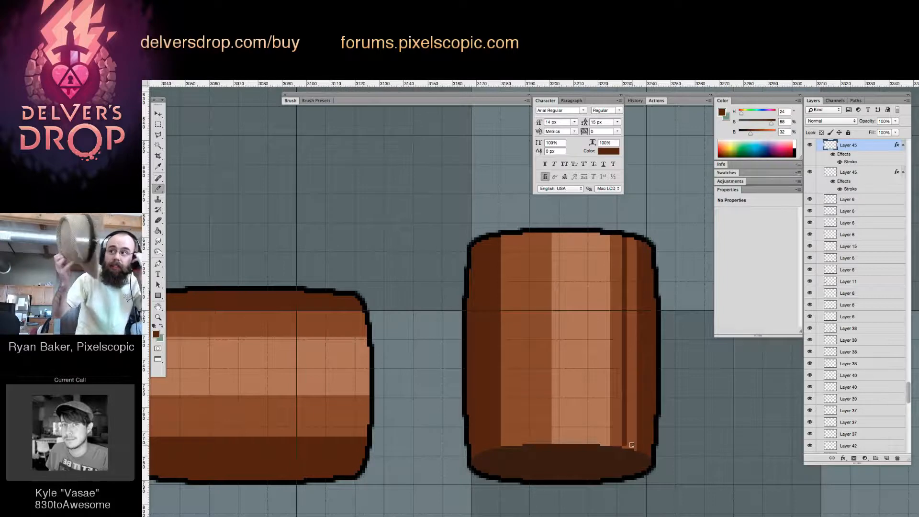
{"action": "key", "text": "g"}
{"action": "left_click", "coordinate": [631, 426]}
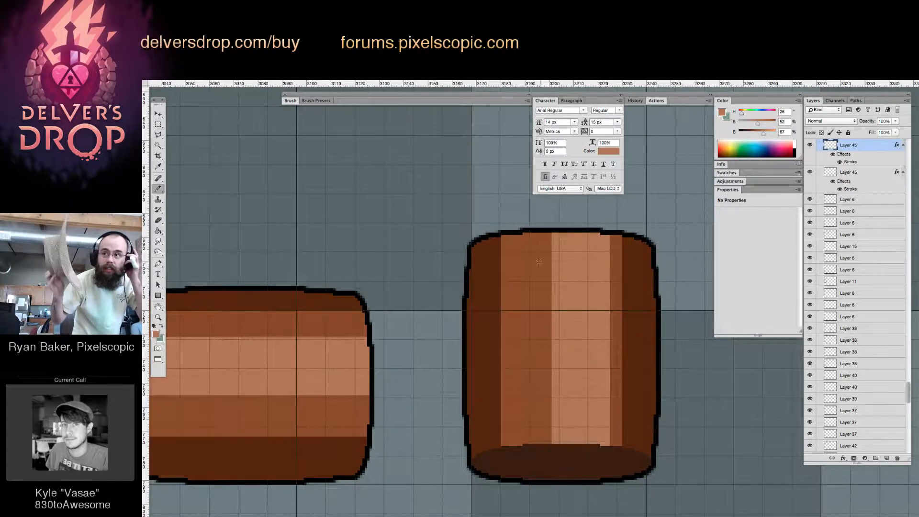
Extend the upright barrel's light centre band to the left with light brown (H 26, S 52, B 67)
{"action": "left_click_drag", "start_coordinate": [539, 276], "coordinate": [549, 408]}
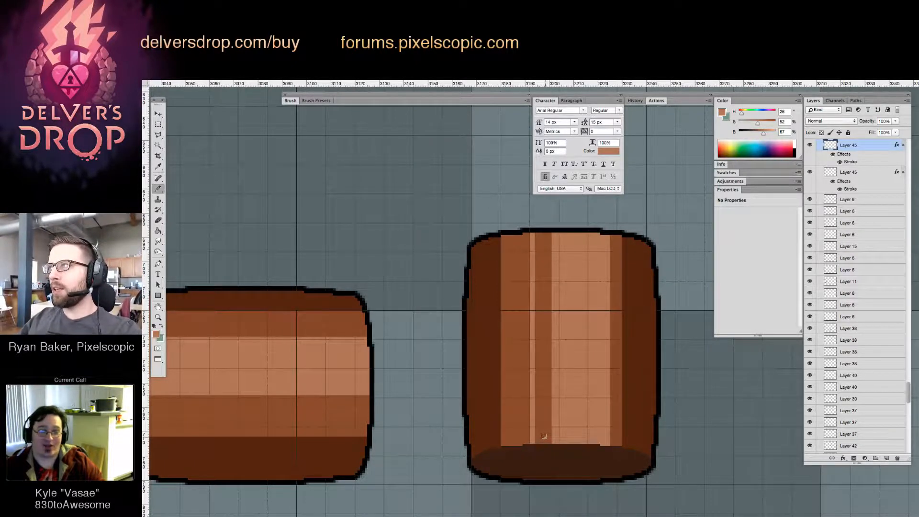
{"action": "key", "text": "g"}
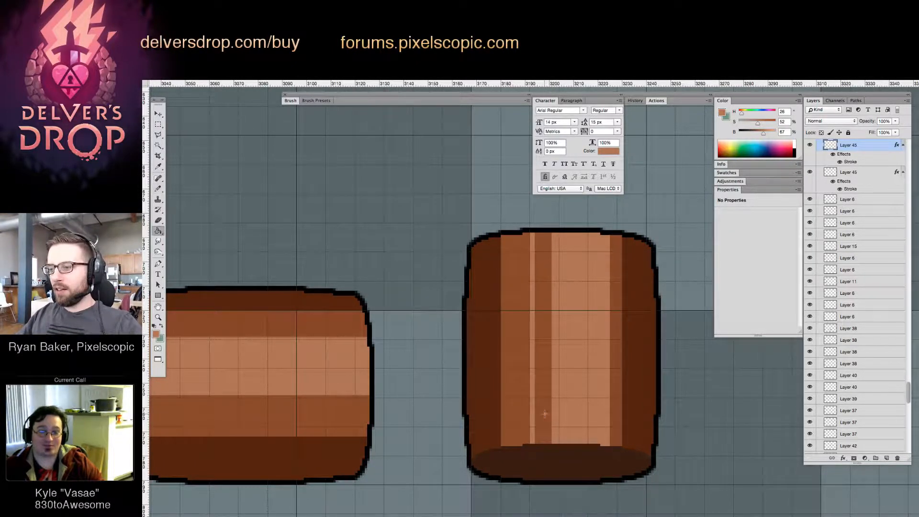
{"action": "left_click", "coordinate": [544, 414]}
Widen the upright barrel's right mid-brown band inward over the light band with brown (H 25, S 74, B 51)
{"action": "left_click", "coordinate": [615, 257], "text": "alt"}
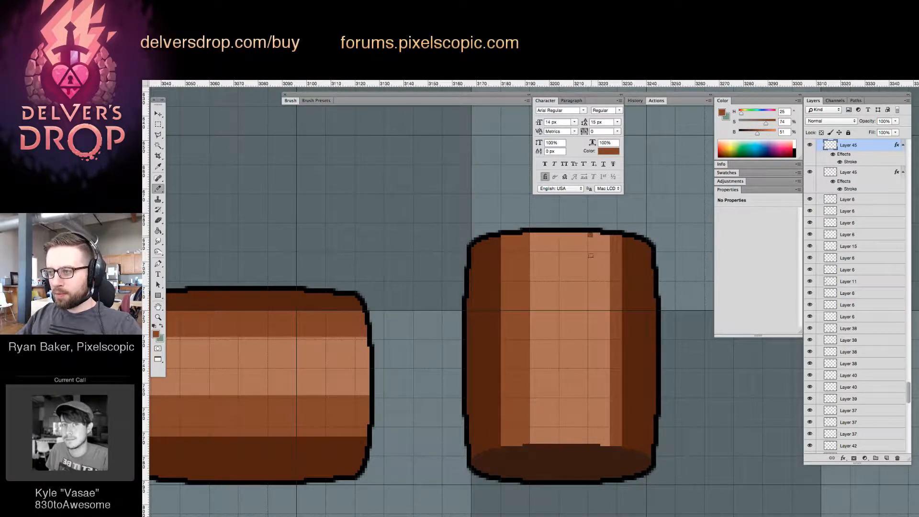
{"action": "left_click_drag", "start_coordinate": [591, 234], "coordinate": [590, 365]}
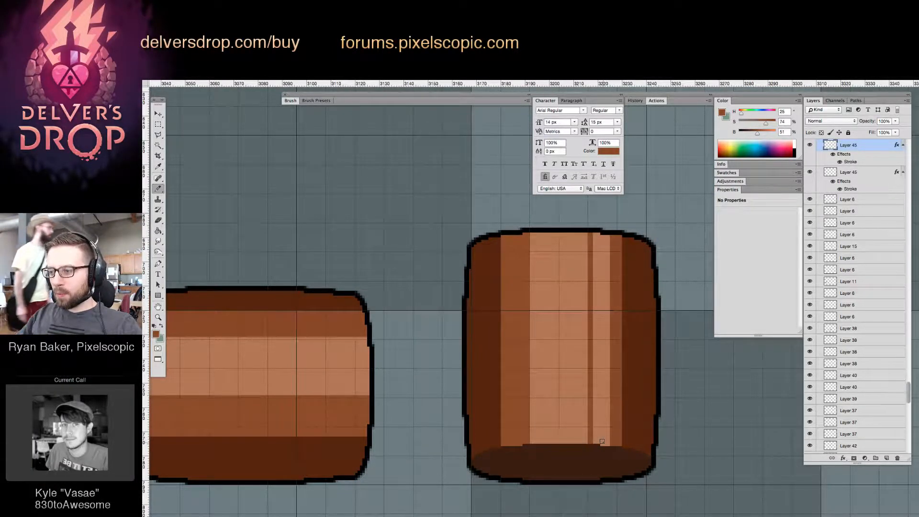
{"action": "key", "text": "g"}
{"action": "left_click", "coordinate": [601, 378]}
{"action": "left_click_drag", "start_coordinate": [580, 369], "coordinate": [620, 361]}
{"action": "key", "text": "b"}
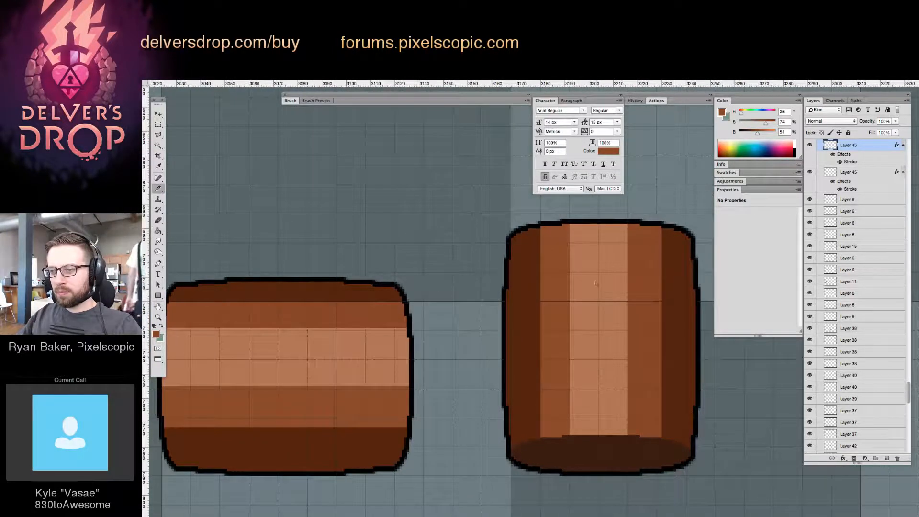
Sample the light brown (H 26, S 52, B 67) and paint a thin line along both edges of the upright barrel's centre band
{"action": "left_click", "coordinate": [572, 240], "text": "alt"}
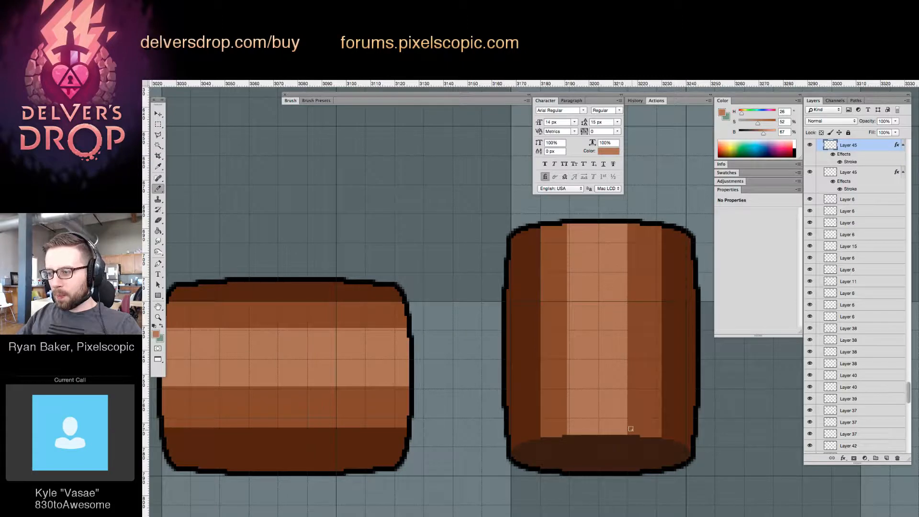
{"action": "left_click_drag", "start_coordinate": [628, 431], "coordinate": [633, 250]}
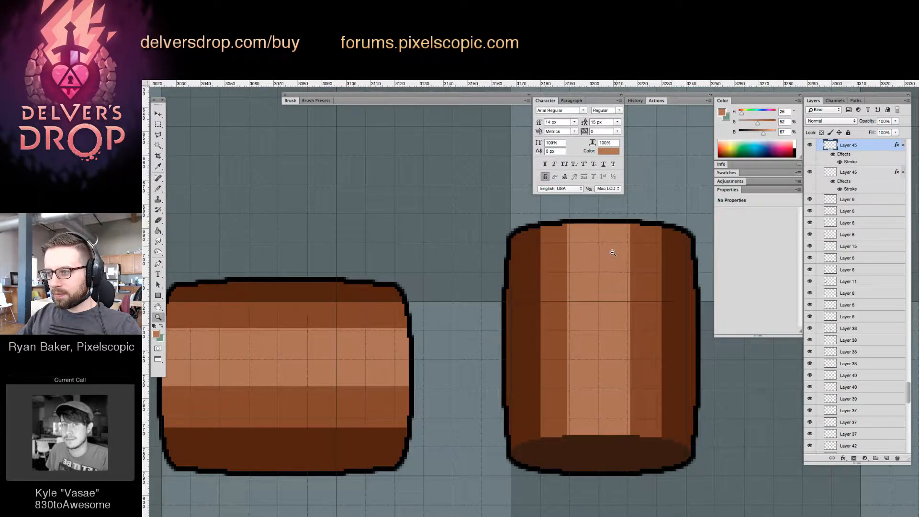
{"action": "left_click_drag", "start_coordinate": [613, 253], "coordinate": [597, 294]}
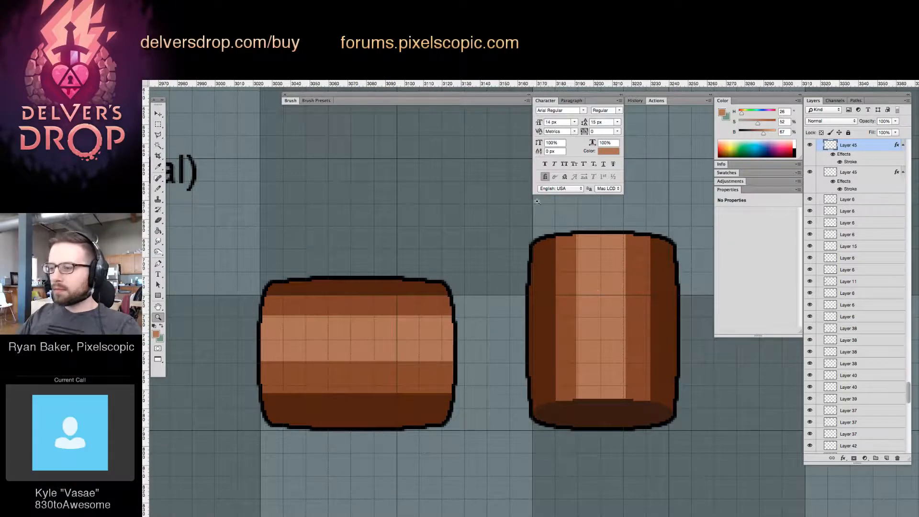
{"action": "left_click_drag", "start_coordinate": [587, 258], "coordinate": [576, 273]}
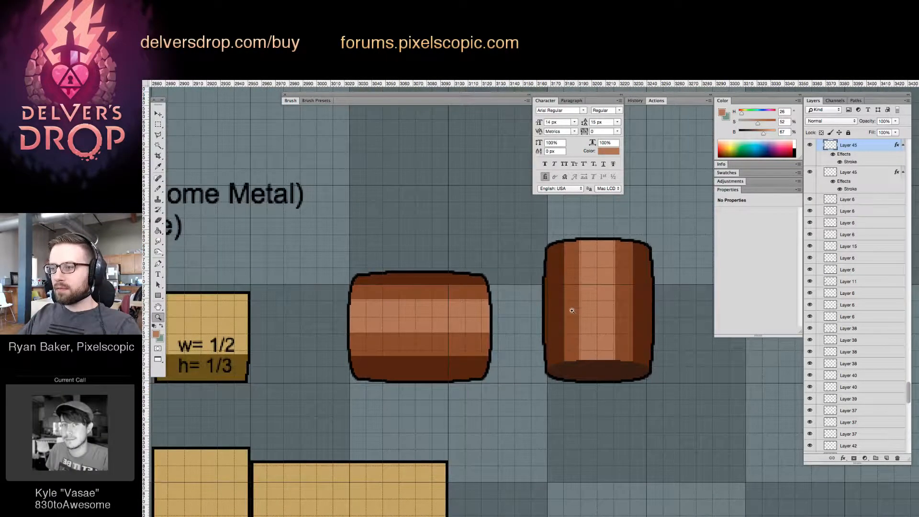
{"action": "left_click", "coordinate": [586, 330]}
{"action": "left_click", "coordinate": [574, 322]}
{"action": "key", "text": "v"}
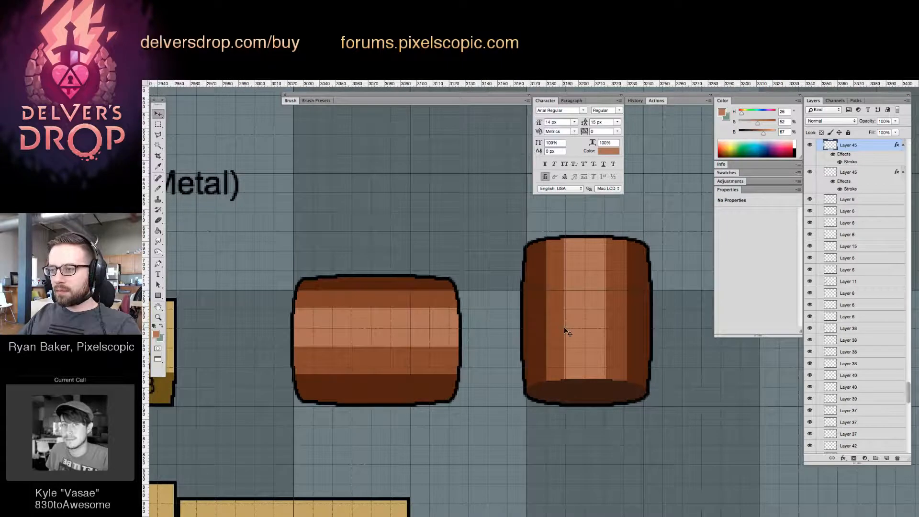
{"action": "key", "text": "m"}
{"action": "left_click_drag", "start_coordinate": [499, 215], "coordinate": [686, 314]}
{"action": "key", "text": "v"}
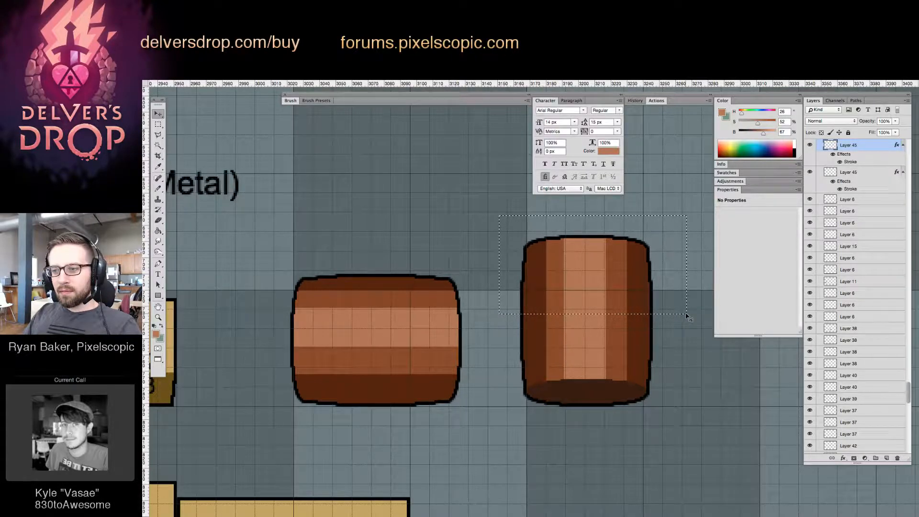
Nudge the horizontal barrel slightly left against the grid
{"action": "left_click", "coordinate": [442, 344], "text": "super"}
{"action": "key", "text": "Left"}
{"action": "key", "text": "Left"}
{"action": "key", "text": "Left"}
{"action": "key", "text": "Left"}
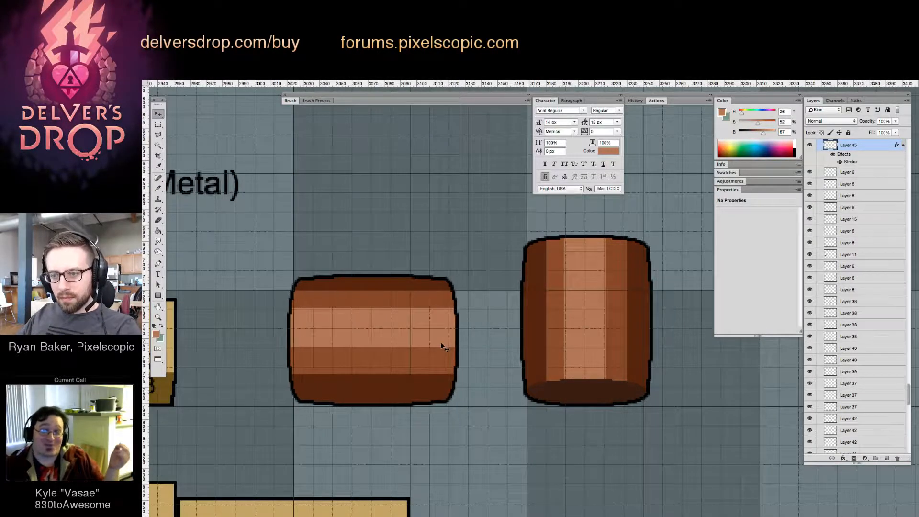
{"action": "scroll", "coordinate": [468, 386], "scroll_direction": "left", "scroll_amount": 3}
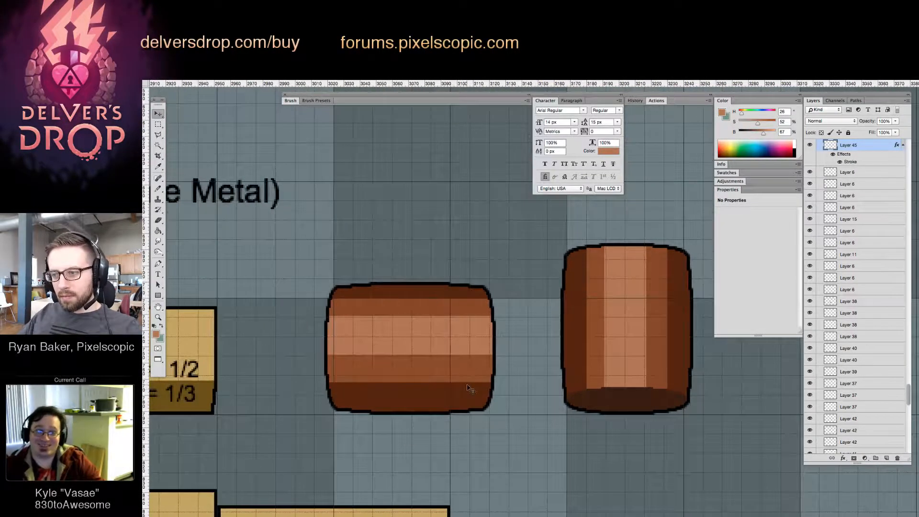
{"action": "key", "text": "Right"}
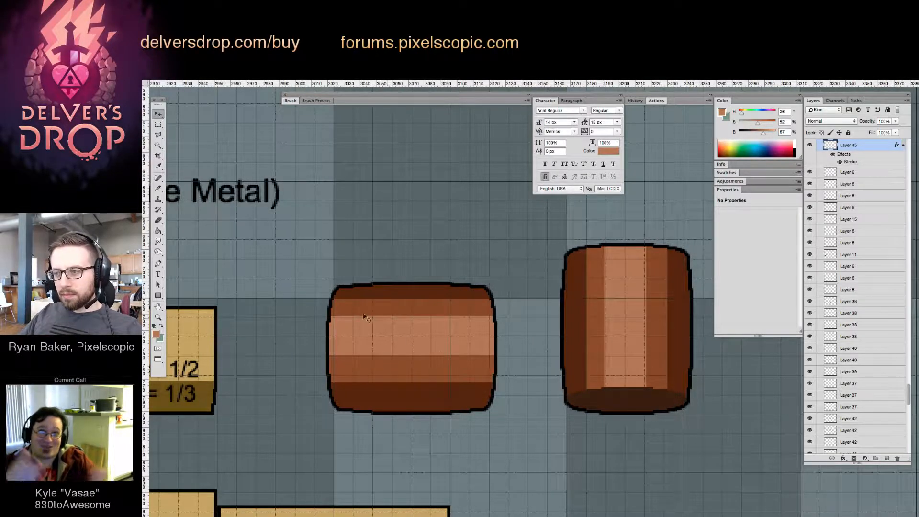
Shorten the horizontal barrel slightly by nudging its left half inward and bringing its right edge slightly left
{"action": "key", "text": "m"}
{"action": "left_click_drag", "start_coordinate": [313, 270], "coordinate": [408, 470]}
{"action": "key", "text": "v"}
{"action": "key", "text": "Right"}
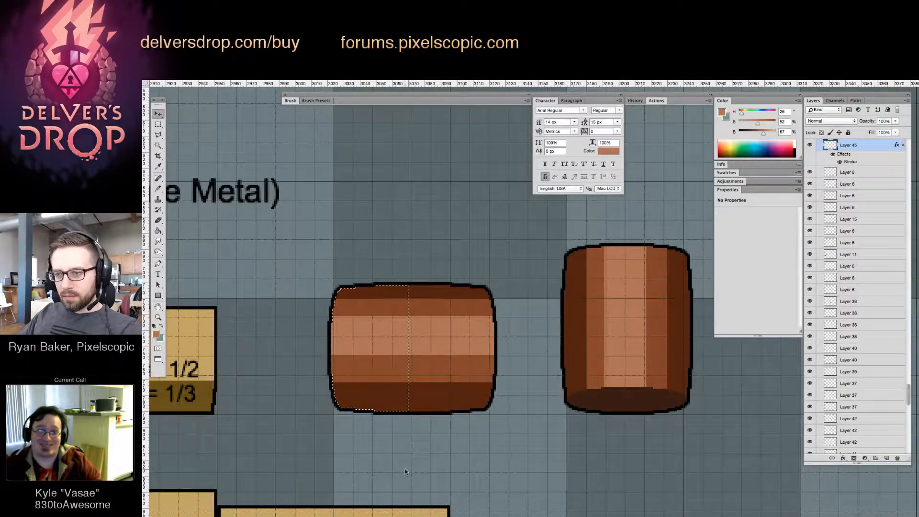
{"action": "key", "text": "ctrl+d"}
{"action": "key", "text": "Left"}
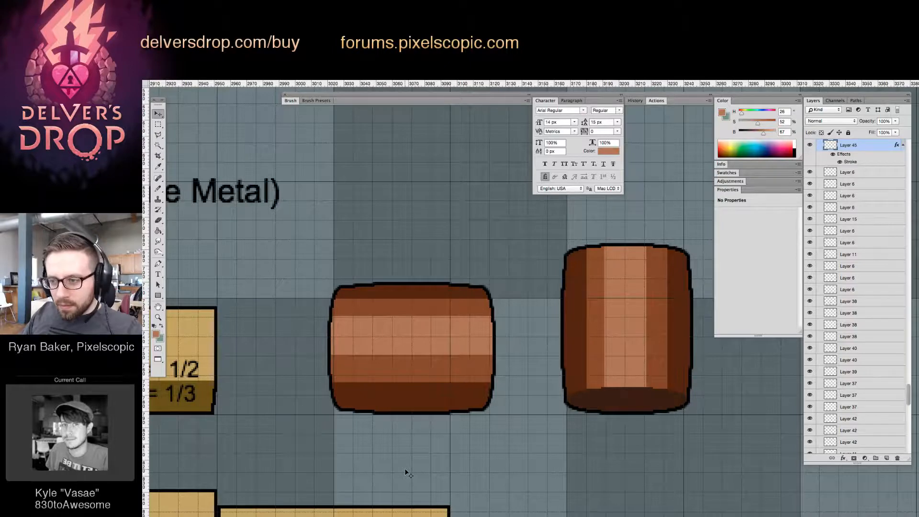
{"action": "left_click_drag", "start_coordinate": [472, 439], "coordinate": [401, 454]}
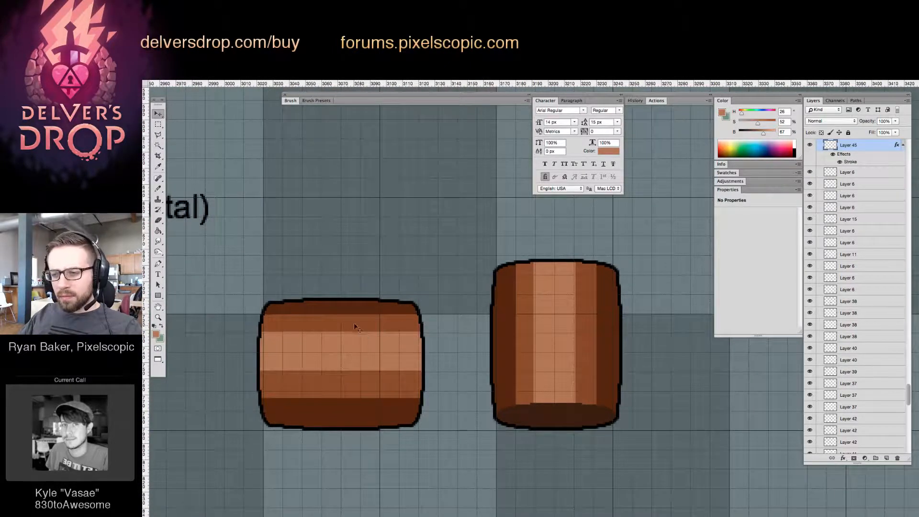
Make the upright barrel slightly taller by selecting its upper half and nudging it up
{"action": "key", "text": "ctrl+j"}
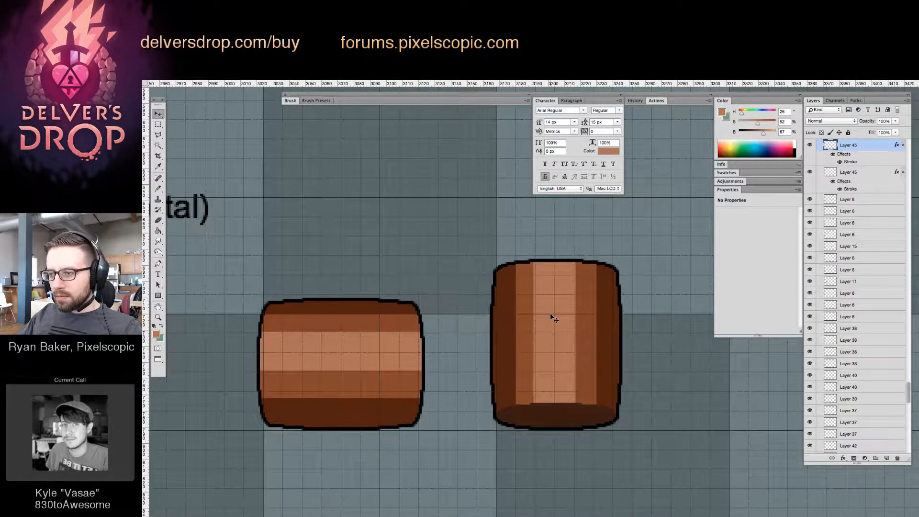
{"action": "key", "text": "m"}
{"action": "left_click_drag", "start_coordinate": [449, 219], "coordinate": [652, 343]}
{"action": "key", "text": "Up"}
{"action": "key", "text": "Up"}
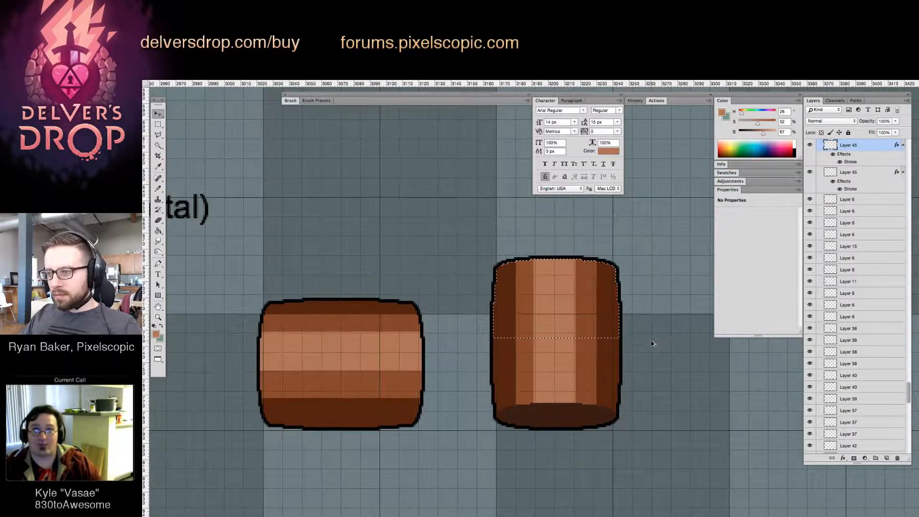
{"action": "key", "text": "Up"}
{"action": "key", "text": "Up"}
{"action": "key", "text": "super+d"}
Copy the w= 1/2, h= 1/3 crate label onto the lower part of the horizontal barrel
{"action": "key", "text": "z"}
{"action": "left_click_drag", "start_coordinate": [616, 345], "coordinate": [560, 361]}
{"action": "left_click", "coordinate": [560, 362]}
{"action": "double_click", "coordinate": [550, 356]}
{"action": "key", "text": "v"}
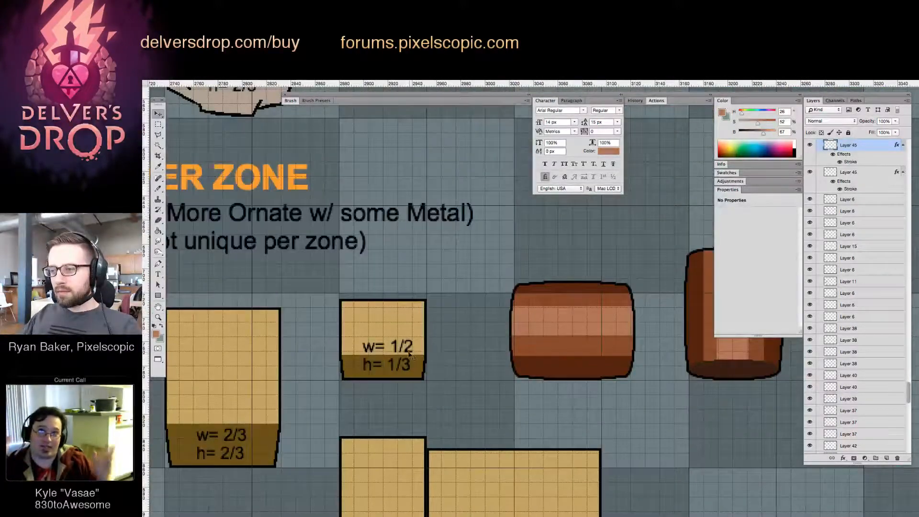
{"action": "left_click_drag", "start_coordinate": [402, 352], "coordinate": [590, 355]}
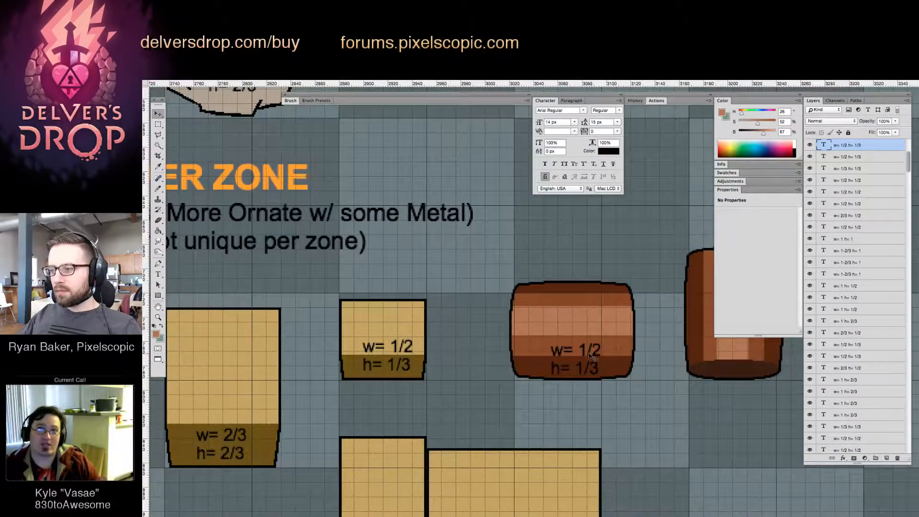
Change the horizontal barrel's label to w= 2/3, h= 1/2
{"action": "double_click", "coordinate": [583, 348]}
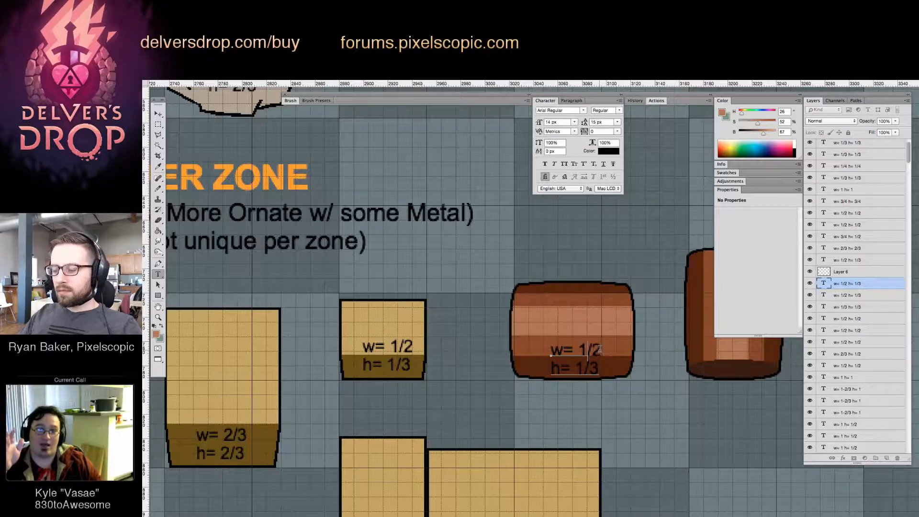
{"action": "type", "text": "2/3"}
{"action": "key", "text": "Down"}
{"action": "key", "text": "BackSpace"}
{"action": "key", "text": "BackSpace"}
{"action": "key", "text": "BackSpace"}
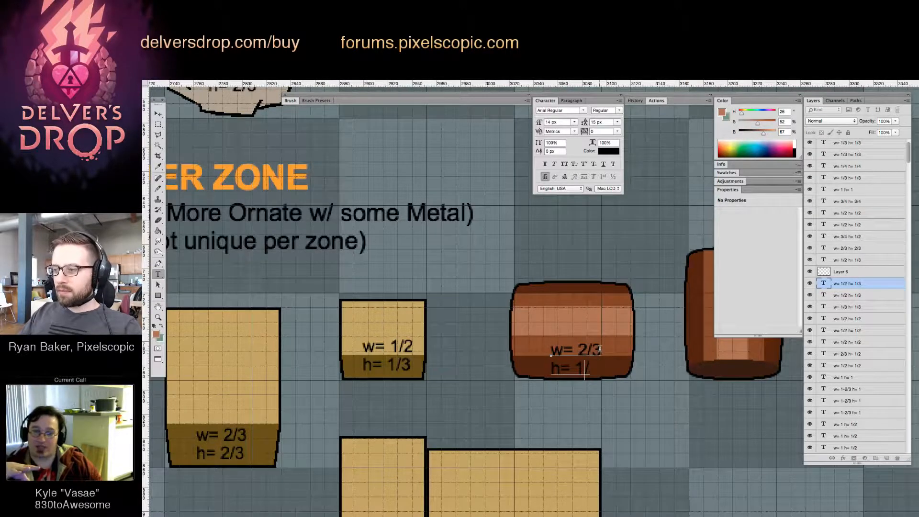
{"action": "type", "text": "1/2"}
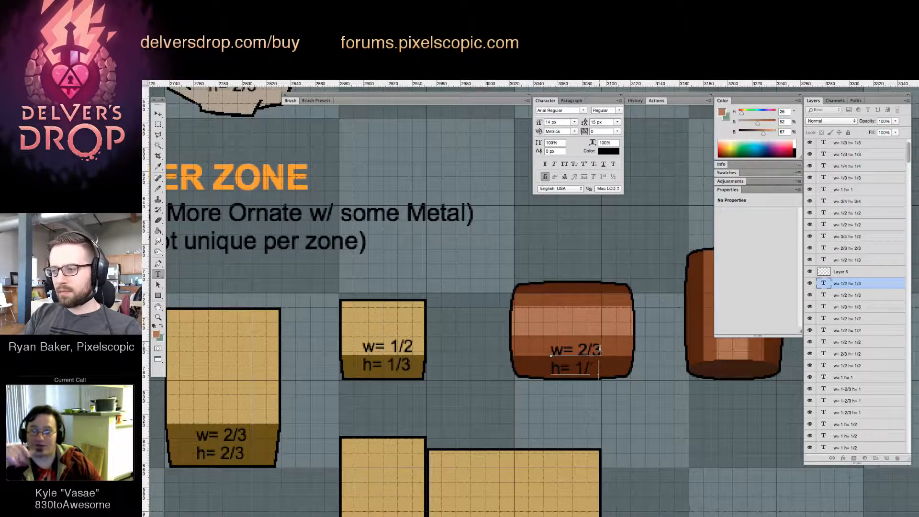
{"action": "key", "text": "super+Return"}
Copy the horizontal barrel's label onto the lower part of the upright barrel and set its width line to w= 1/2
{"action": "left_click_drag", "start_coordinate": [599, 349], "coordinate": [673, 376]}
{"action": "key", "text": "v"}
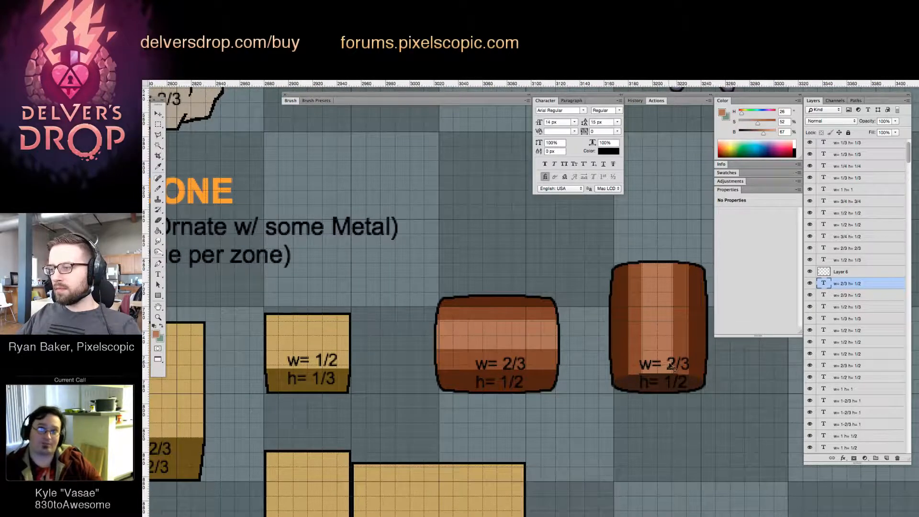
{"action": "key", "text": "t"}
{"action": "double_click", "coordinate": [674, 366]}
{"action": "type", "text": "1/2"}
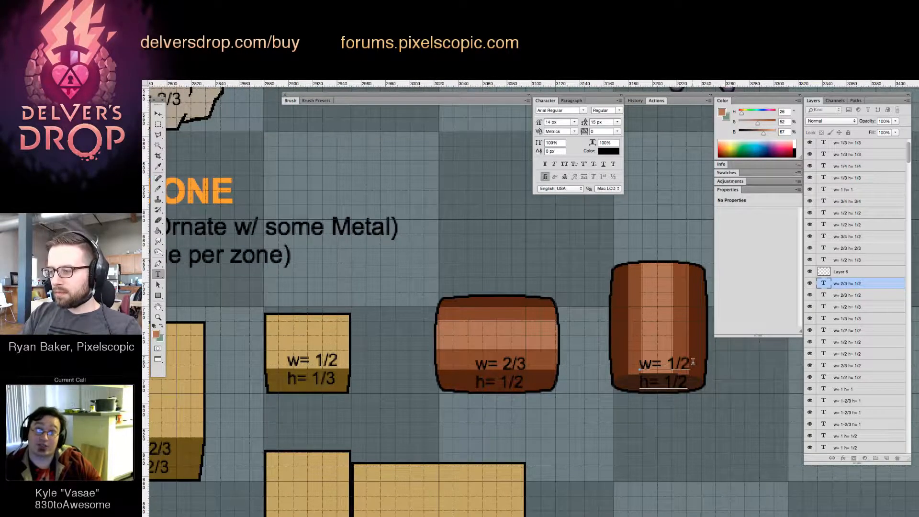
Set the height line of the upright barrel's label to h= 2/3 and nudge the label slightly left
{"action": "key", "text": "Down"}
{"action": "key", "text": "BackSpace"}
{"action": "key", "text": "BackSpace"}
{"action": "key", "text": "BackSpace"}
{"action": "type", "text": "2/3"}
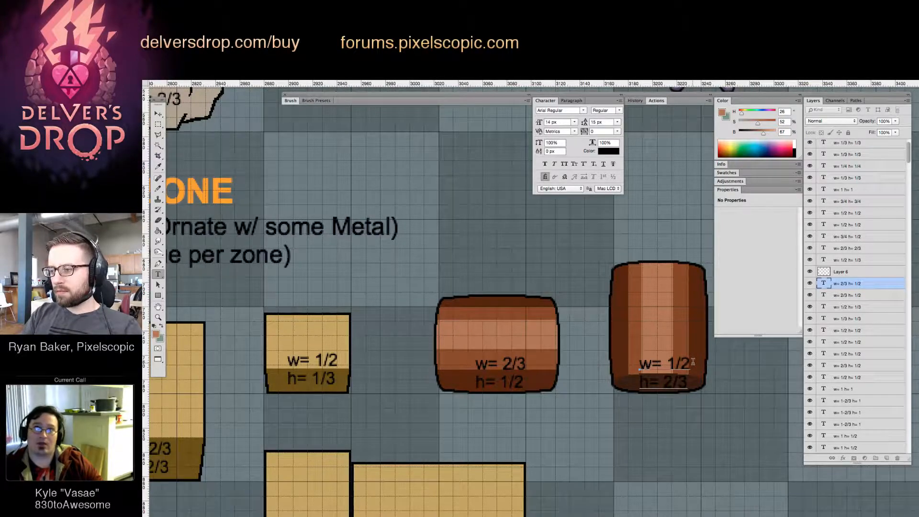
{"action": "key", "text": "super+Return"}
{"action": "key", "text": "z"}
{"action": "key", "text": "v"}
{"action": "key", "text": "Left"}
{"action": "key", "text": "Left"}
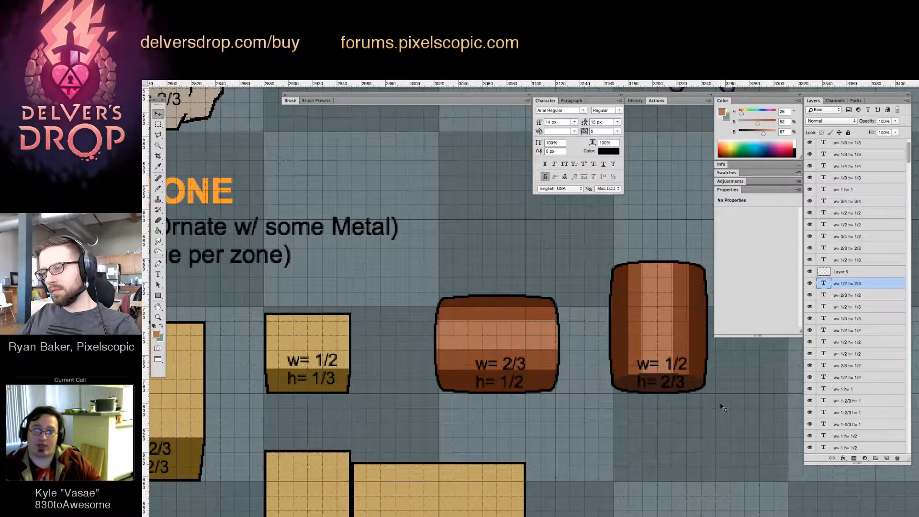
Select the larger sack with its label among the breakables and nudge it slightly down, leaving nothing selected
{"action": "key", "text": "z"}
{"action": "left_click_drag", "start_coordinate": [605, 356], "coordinate": [536, 375]}
{"action": "left_click_drag", "start_coordinate": [596, 373], "coordinate": [541, 397]}
{"action": "left_click", "coordinate": [526, 344]}
{"action": "left_click_drag", "start_coordinate": [497, 334], "coordinate": [443, 386]}
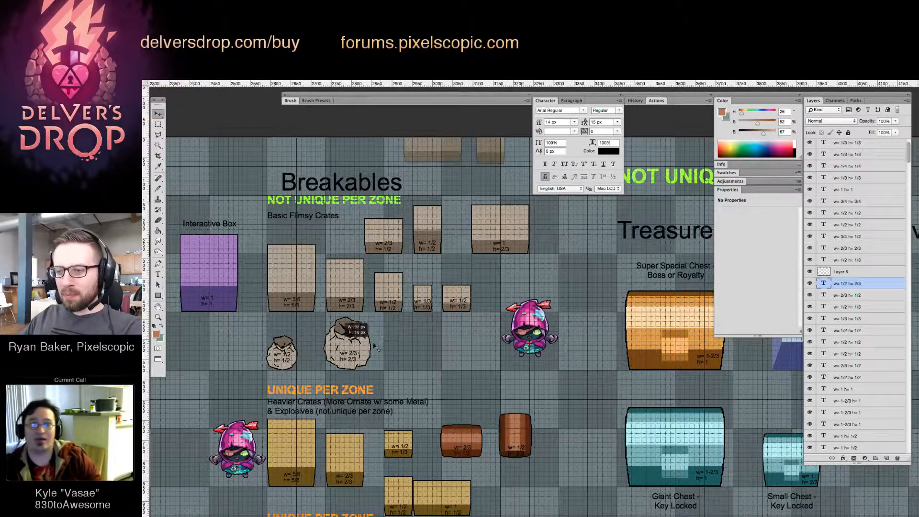
{"action": "left_click_drag", "start_coordinate": [375, 346], "coordinate": [352, 355]}
{"action": "key", "text": "Down"}
{"action": "key", "text": "Down"}
{"action": "key", "text": "Down"}
{"action": "left_click", "coordinate": [466, 369]}
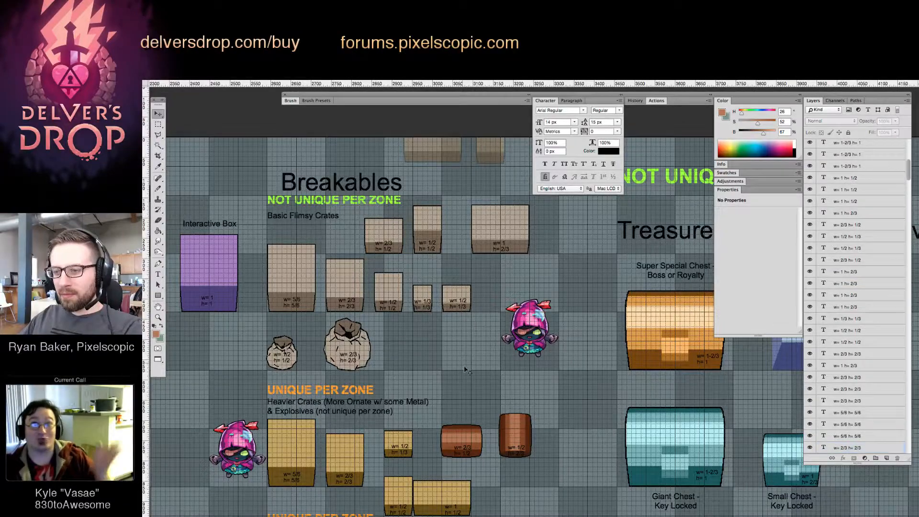
Duplicate the explosive barrel's stroked layer and add a new empty layer above the copy
{"action": "left_click_drag", "start_coordinate": [465, 369], "coordinate": [466, 323]}
{"action": "left_click_drag", "start_coordinate": [466, 323], "coordinate": [445, 185]}
{"action": "left_click_drag", "start_coordinate": [478, 267], "coordinate": [481, 343], "text": "super"}
{"action": "left_click", "coordinate": [498, 430]}
{"action": "left_click_drag", "start_coordinate": [560, 424], "coordinate": [533, 386]}
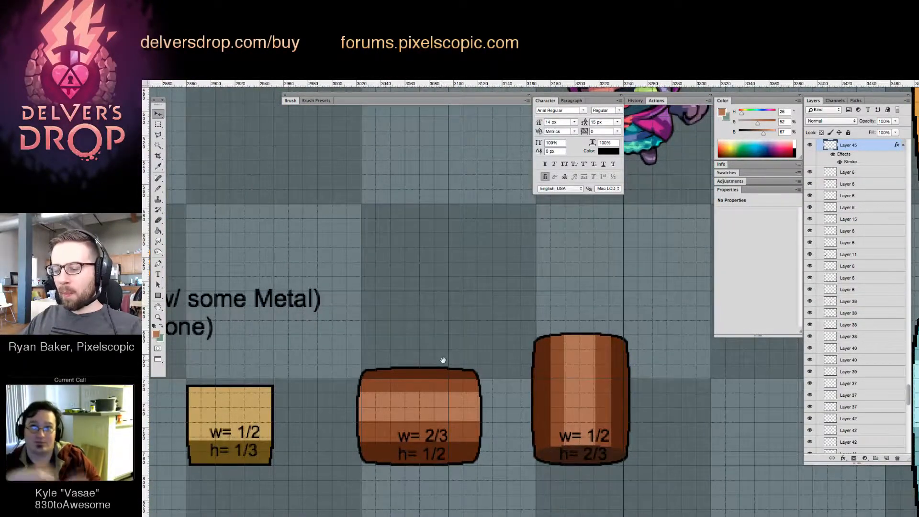
{"action": "scroll", "coordinate": [450, 362], "scroll_direction": "up", "scroll_amount": 2}
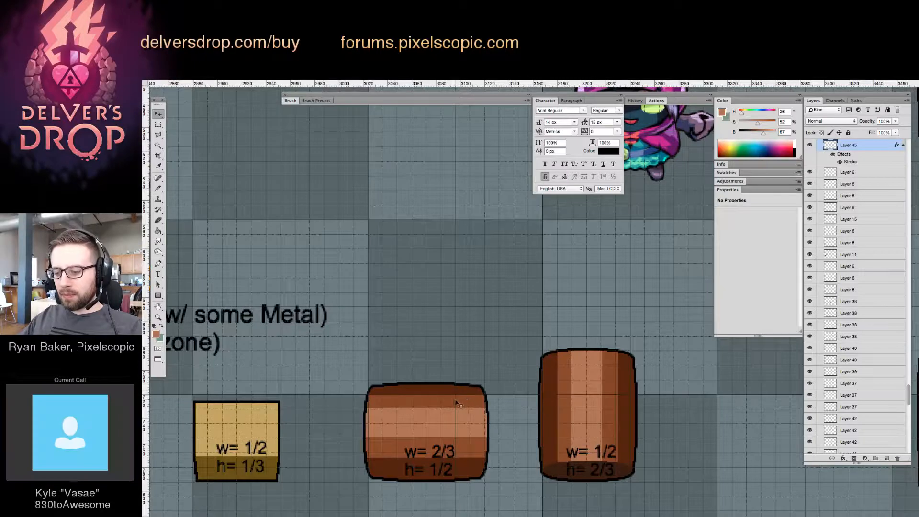
{"action": "key", "text": "ctrl+j"}
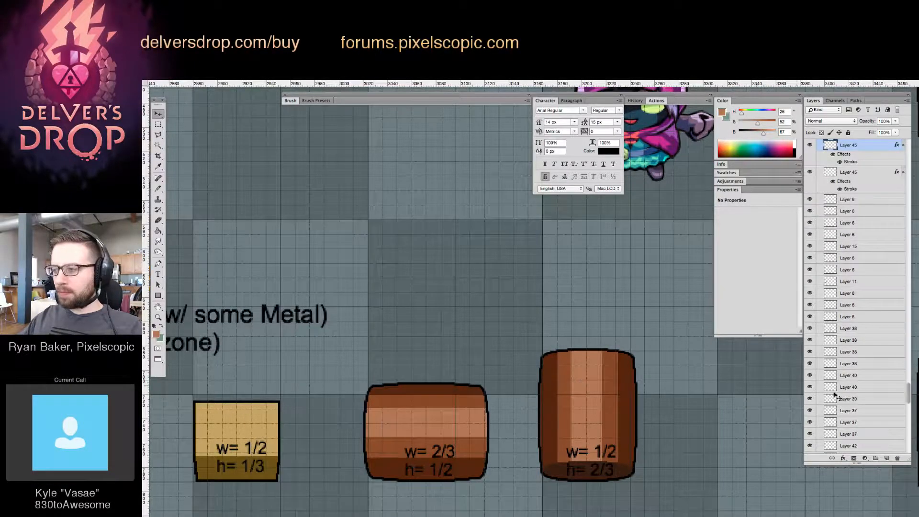
{"action": "left_click", "coordinate": [886, 458]}
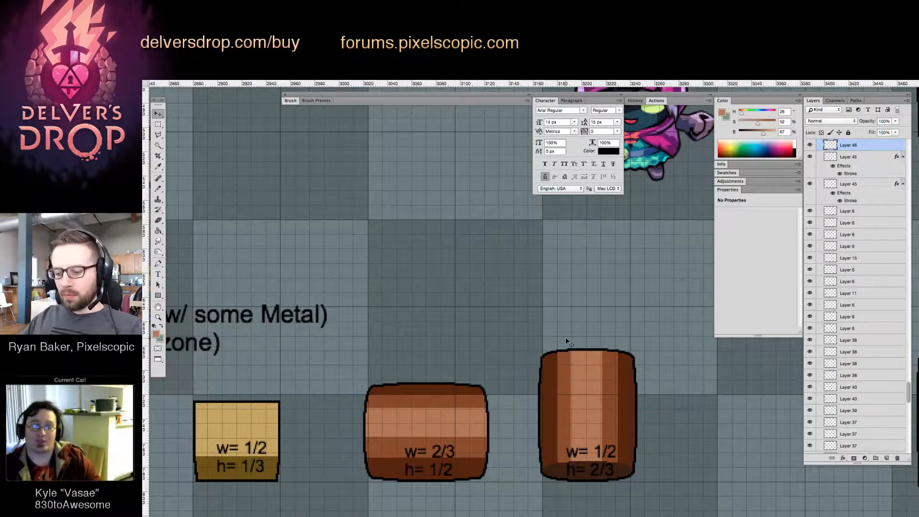
Draw a circle about 66 px wide above the horizontal barrel and fill it with the small crate's light tan
{"action": "key", "text": "shift+m"}
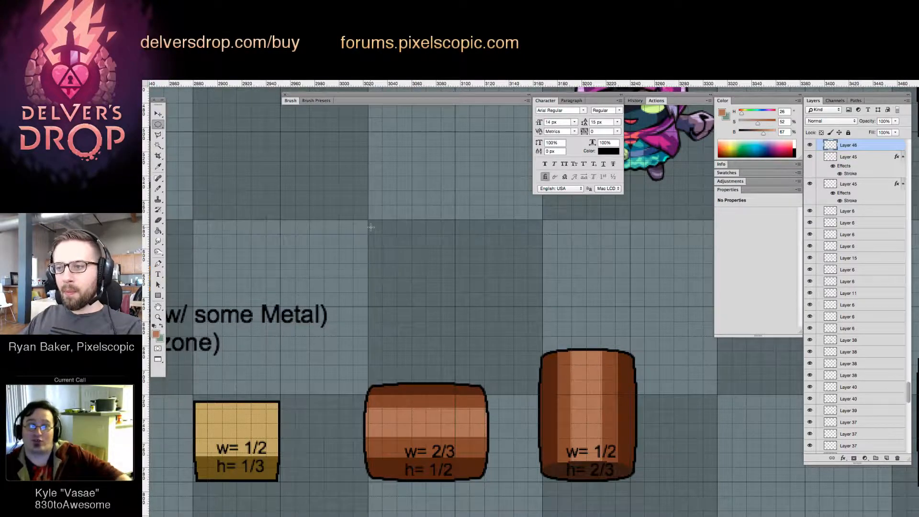
{"action": "left_click_drag", "start_coordinate": [373, 250], "coordinate": [452, 329]}
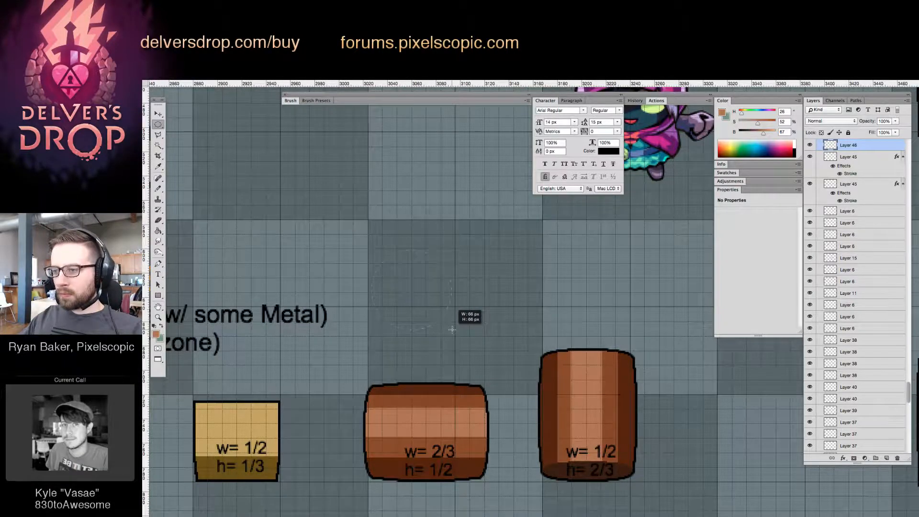
{"action": "left_click_drag", "start_coordinate": [452, 329], "coordinate": [452, 329]}
{"action": "key", "text": "g"}
{"action": "left_click", "coordinate": [469, 424], "text": "alt"}
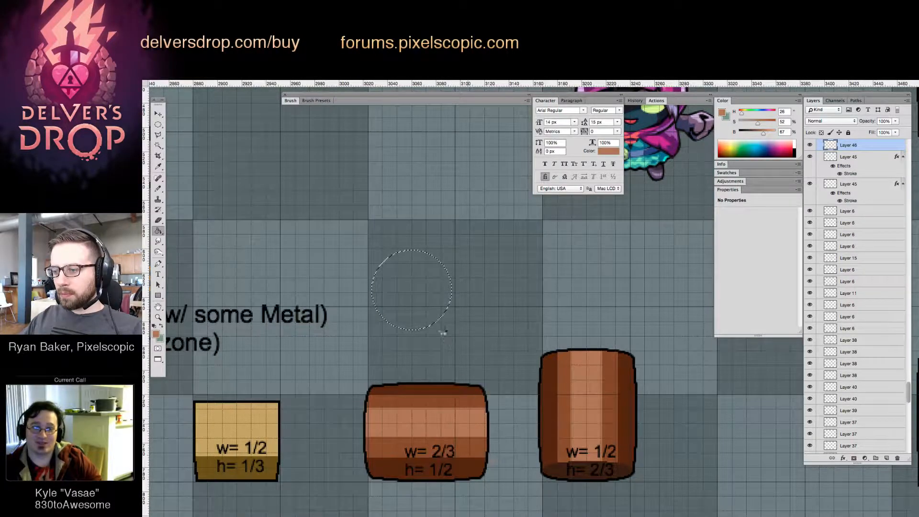
{"action": "left_click", "coordinate": [379, 299]}
{"action": "left_click", "coordinate": [256, 415], "text": "alt"}
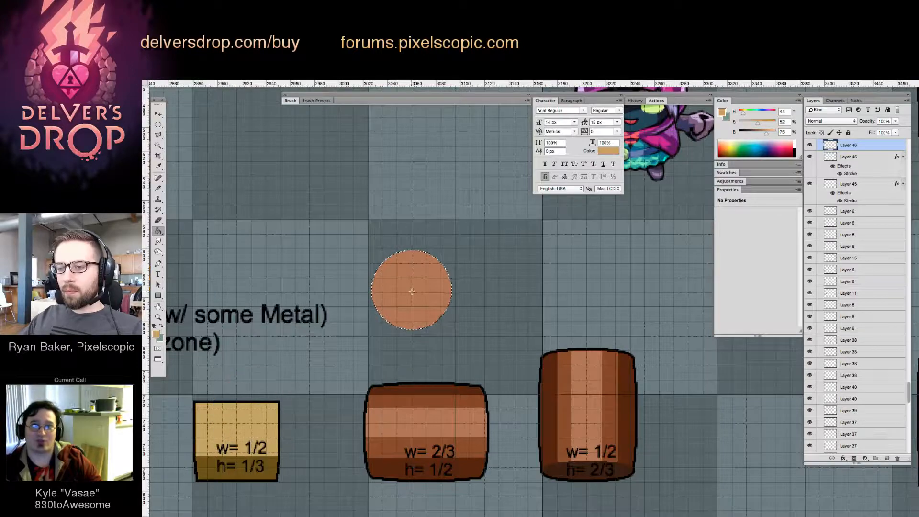
{"action": "left_click", "coordinate": [411, 293]}
{"action": "key", "text": "ctrl+d"}
{"action": "key", "text": "z"}
{"action": "left_click", "coordinate": [409, 296]}
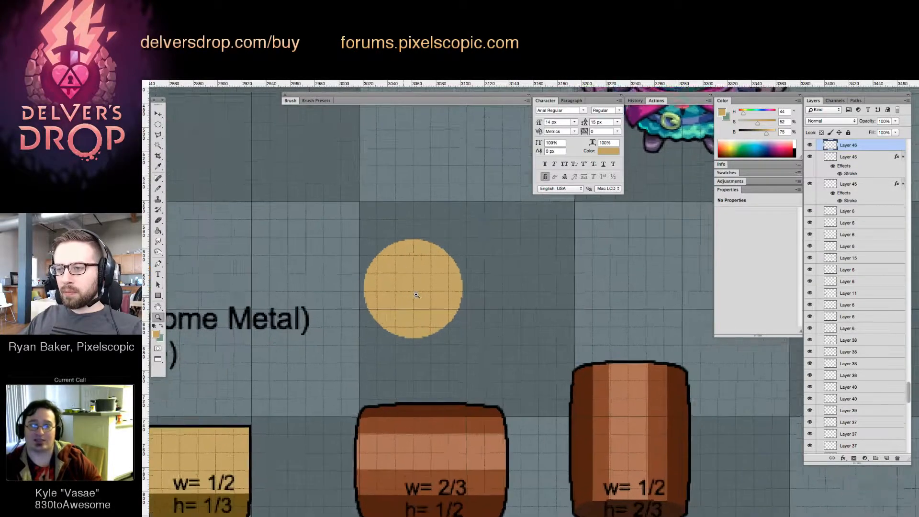
Duplicate the tan circle so that the two circles overlap vertically
{"action": "key", "text": "l"}
{"action": "key", "text": "v"}
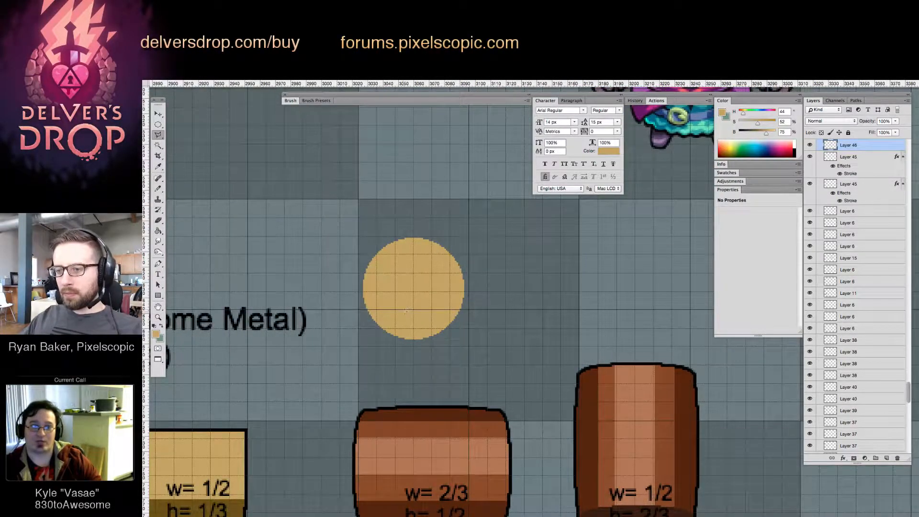
{"action": "left_click_drag", "start_coordinate": [416, 303], "coordinate": [426, 249]}
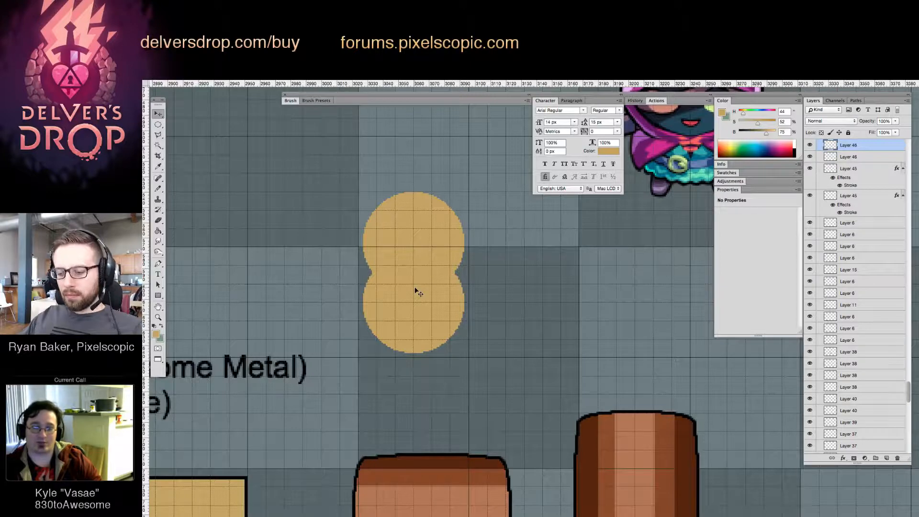
{"action": "key", "text": "m"}
{"action": "key", "text": "v"}
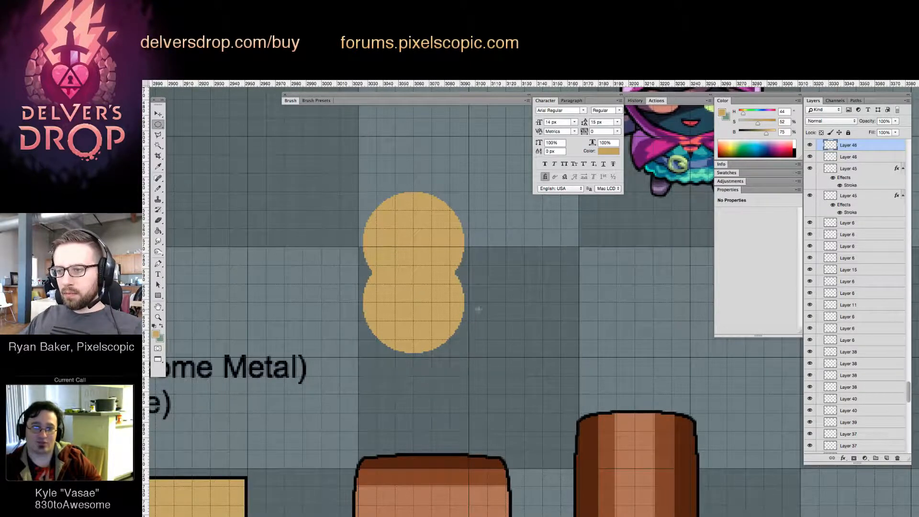
Add a layer between the two tan circles and make a slightly larger circular selection centred on their overlap
{"action": "key", "text": "ctrl+e"}
{"action": "left_click", "coordinate": [885, 458]}
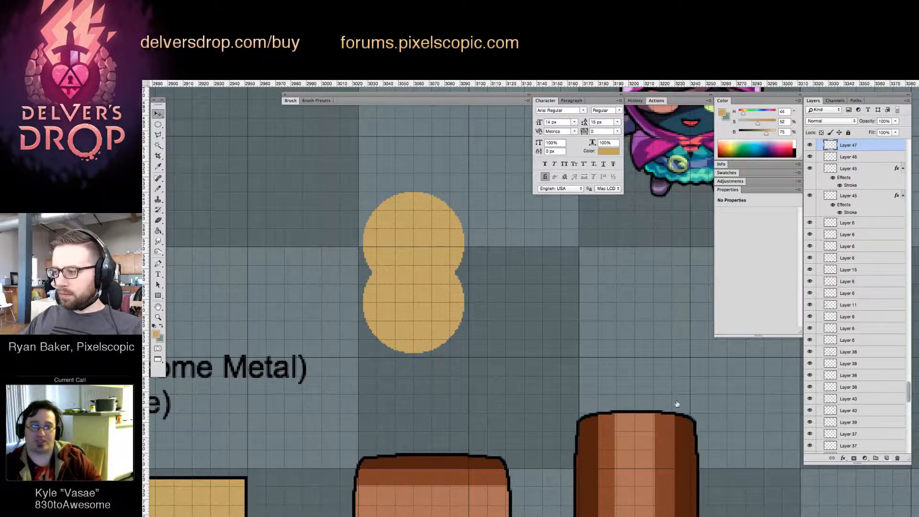
{"action": "key", "text": "m"}
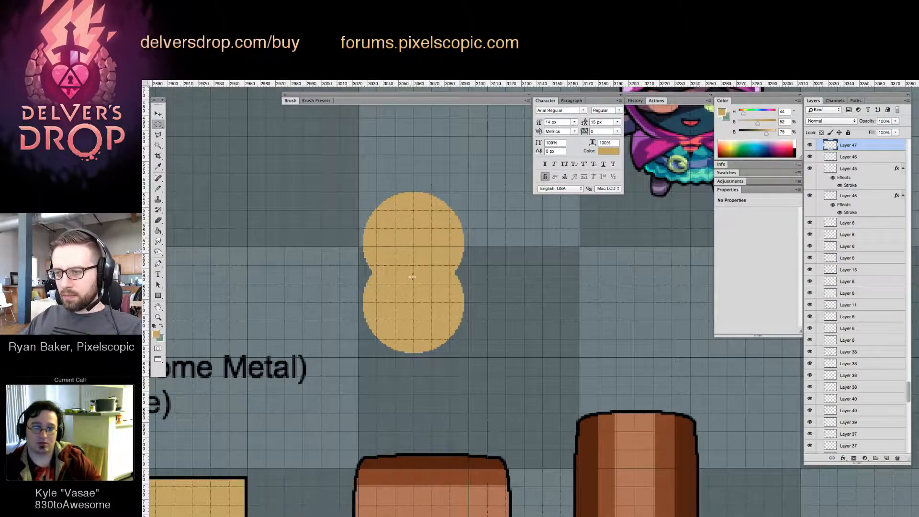
{"action": "left_click_drag", "start_coordinate": [413, 280], "coordinate": [445, 271]}
{"action": "key", "text": "z"}
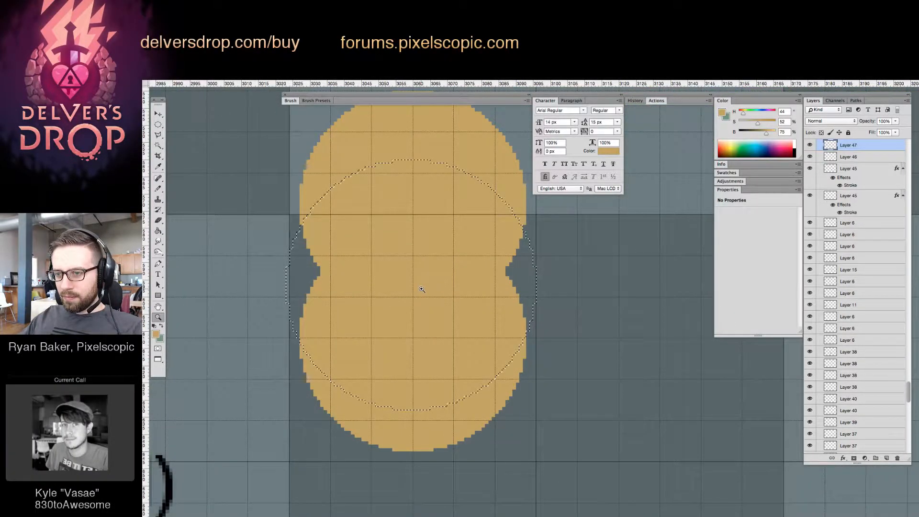
{"action": "left_click_drag", "start_coordinate": [421, 286], "coordinate": [441, 390]}
Fill the larger circular selection with the crate's dark brown shade and deselect it
{"action": "key", "text": "g"}
{"action": "key", "text": "z"}
{"action": "mouse_move", "coordinate": [455, 316]}
{"action": "left_mouse_down"}
{"action": "mouse_move", "coordinate": [414, 335]}
{"action": "mouse_move", "coordinate": [488, 310]}
{"action": "left_mouse_up"}
{"action": "key", "text": "g"}
{"action": "left_click", "coordinate": [362, 433], "text": "alt"}
{"action": "left_click", "coordinate": [451, 320]}
{"action": "key", "text": "z"}
{"action": "key", "text": "v"}
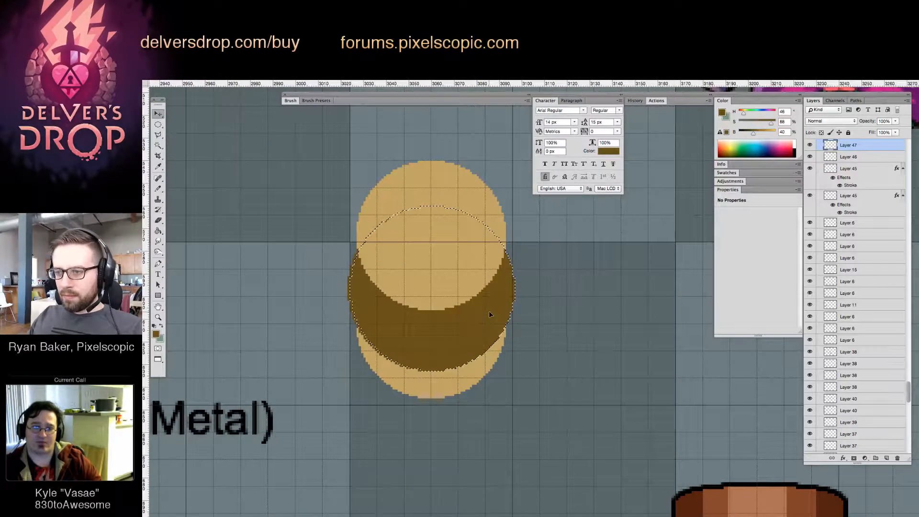
{"action": "key", "text": "w"}
{"action": "key", "text": "v"}
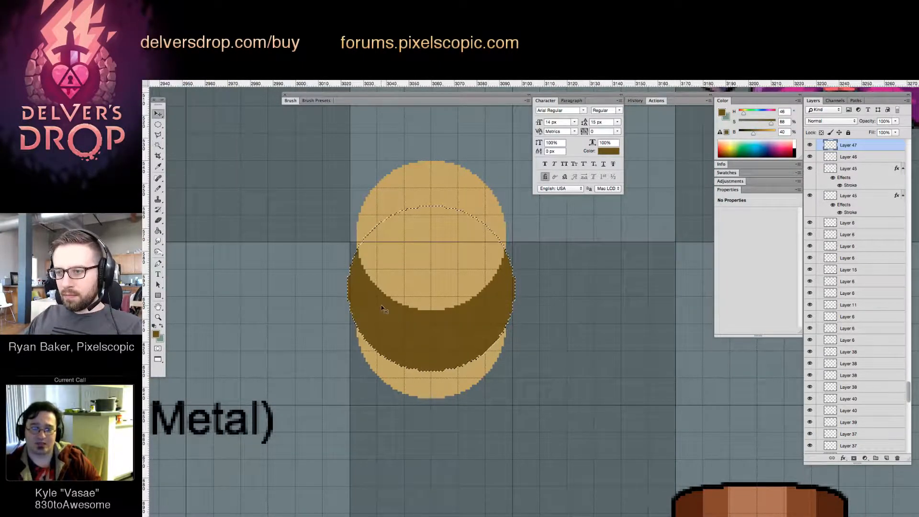
{"action": "key", "text": "ctrl+d"}
Select the lower tan circle's layer and fill that circle with the same dark brown
{"action": "key", "text": "z"}
{"action": "left_click", "coordinate": [383, 277]}
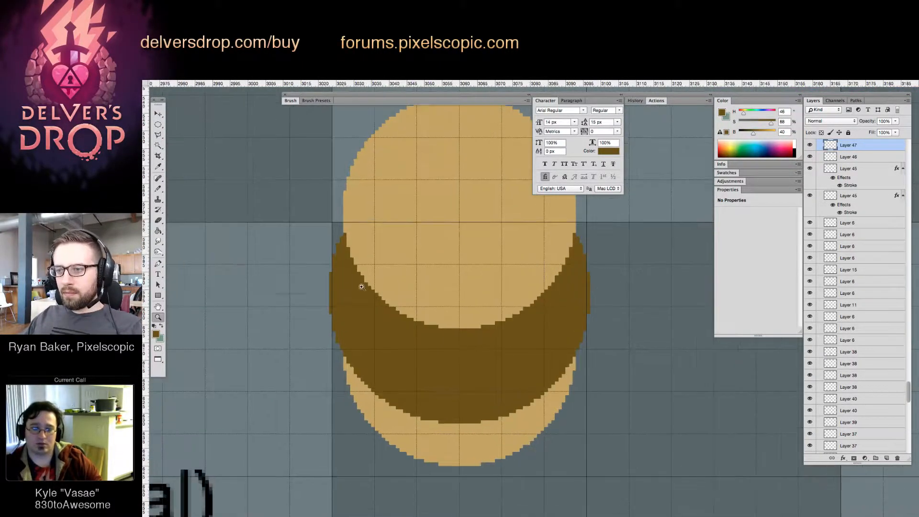
{"action": "key", "text": "v"}
{"action": "key", "text": "b"}
{"action": "key", "text": "z"}
{"action": "mouse_move", "coordinate": [449, 371]}
{"action": "left_mouse_down"}
{"action": "mouse_move", "coordinate": [431, 420]}
{"action": "mouse_move", "coordinate": [439, 412]}
{"action": "mouse_move", "coordinate": [416, 428]}
{"action": "left_mouse_up"}
{"action": "key", "text": "Delete"}
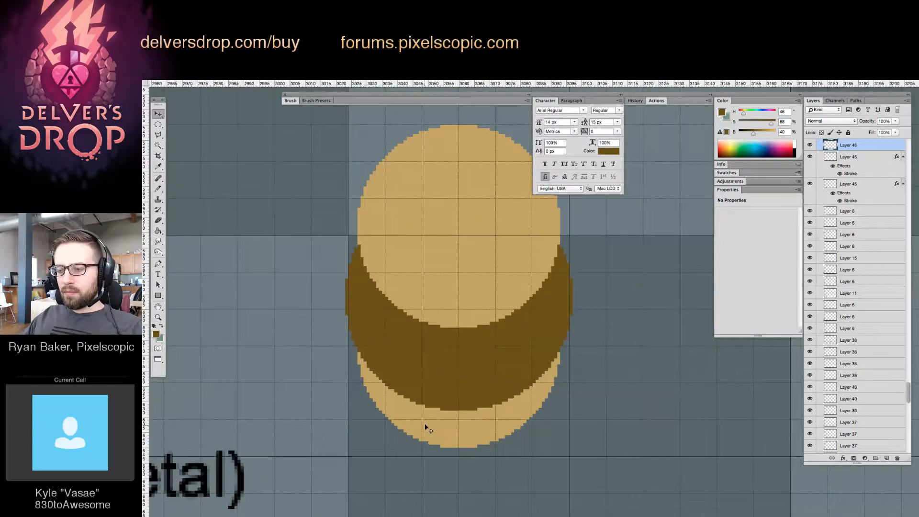
{"action": "key", "text": "g"}
{"action": "left_click", "coordinate": [396, 401]}
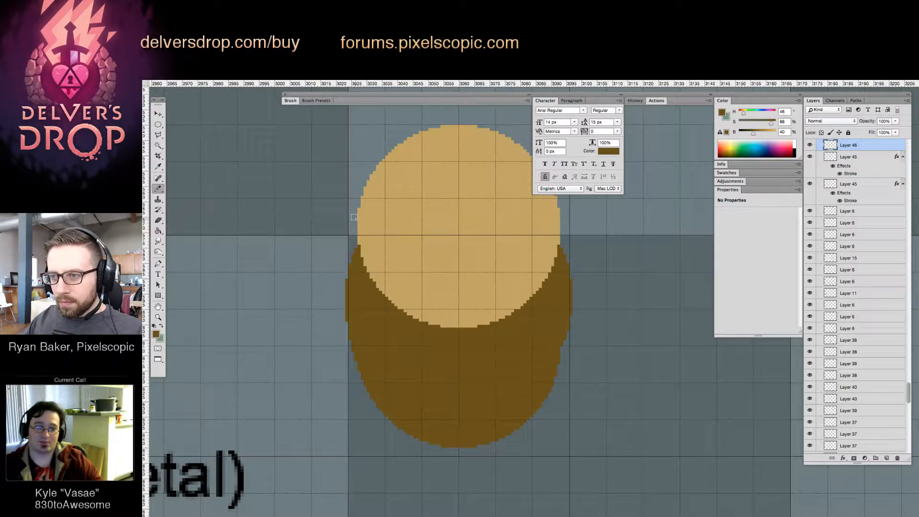
Paint dark brown along the upper-left edge to join the wide middle to the tan top circle
{"action": "mouse_move", "coordinate": [355, 220]}
{"action": "left_mouse_down"}
{"action": "mouse_move", "coordinate": [349, 277]}
{"action": "mouse_move", "coordinate": [357, 236]}
{"action": "left_mouse_up"}
{"action": "left_click_drag", "start_coordinate": [366, 287], "coordinate": [349, 304]}
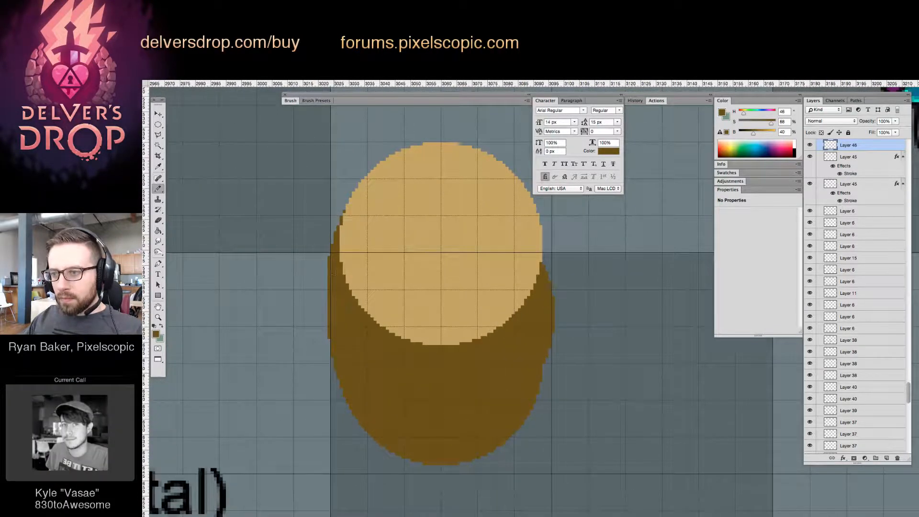
{"action": "key", "text": "e"}
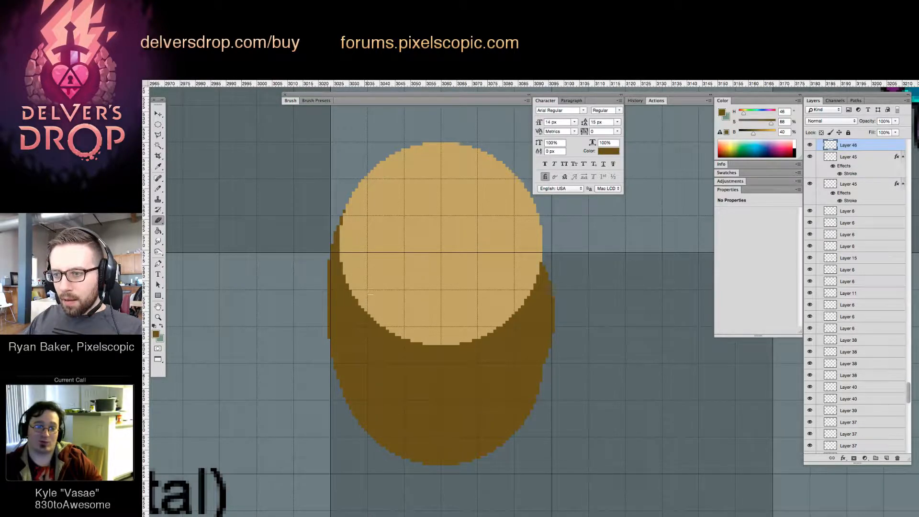
{"action": "scroll", "coordinate": [392, 330], "scroll_direction": "right", "scroll_amount": 2}
Merge the layers of the tan top circle and the dark lower circle
{"action": "key", "text": "v"}
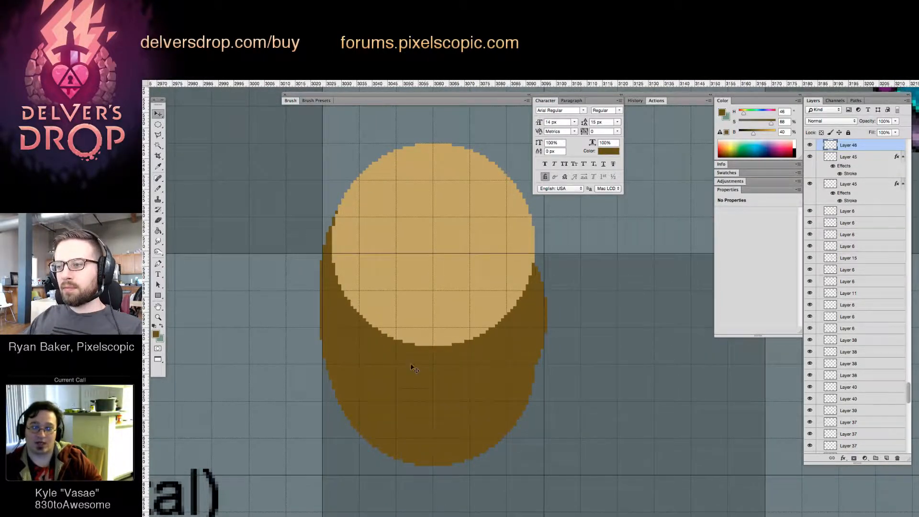
{"action": "left_click", "coordinate": [434, 282], "text": "shift"}
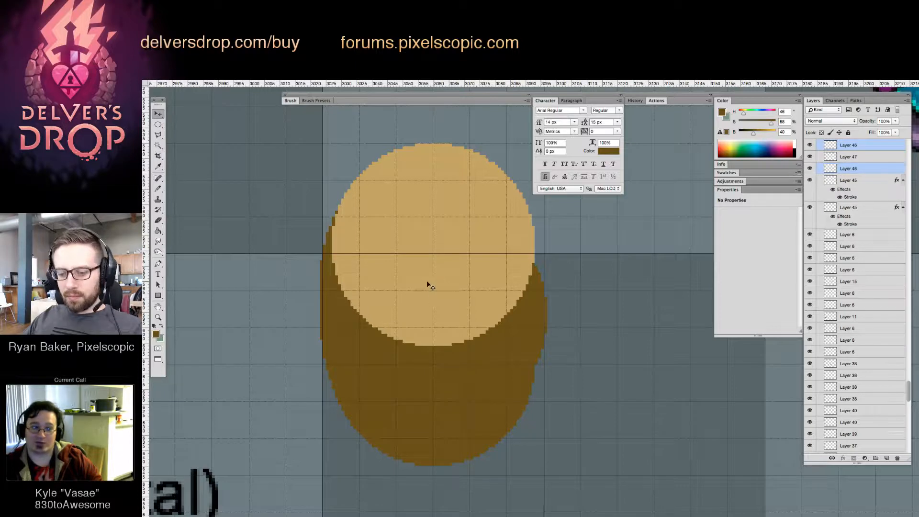
{"action": "key", "text": "ctrl+e"}
{"action": "key", "text": "m"}
{"action": "left_click_drag", "start_coordinate": [404, 314], "coordinate": [354, 84]}
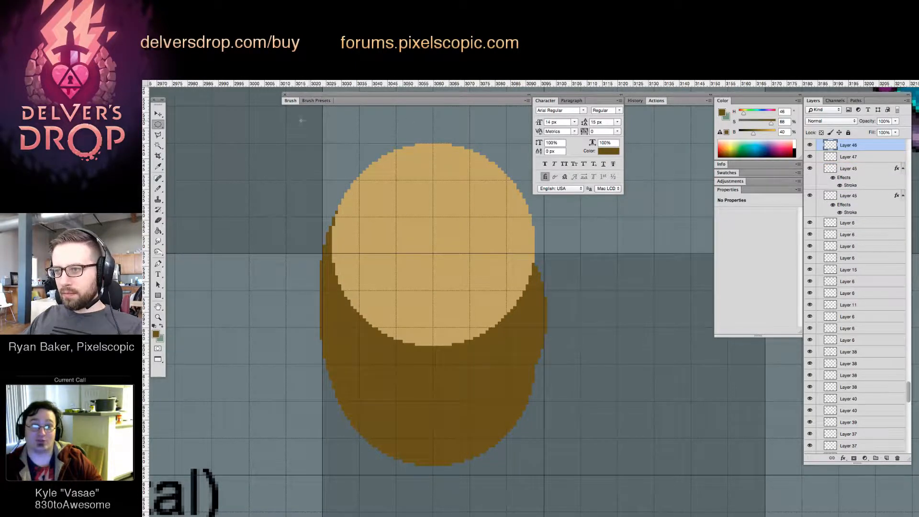
{"action": "left_click_drag", "start_coordinate": [430, 405], "coordinate": [442, 478]}
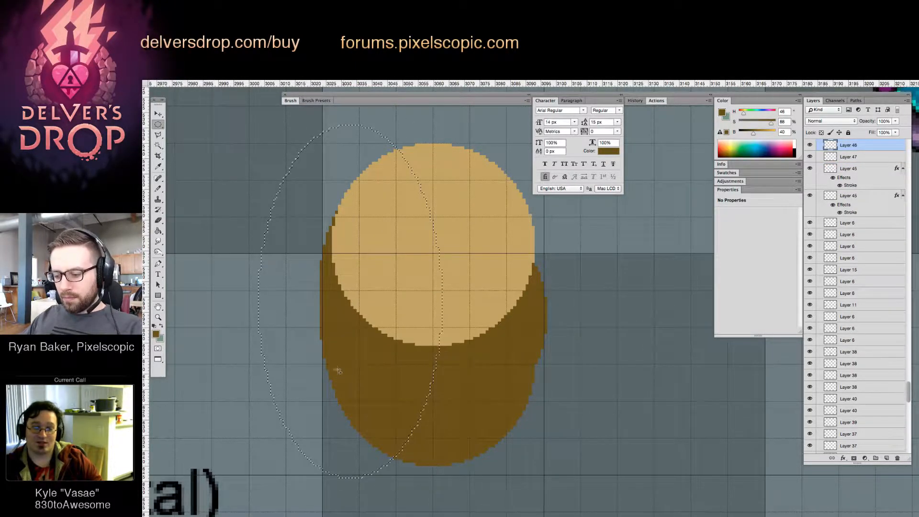
Copy the left half of the rounded shape, flip it horizontally and align it over the right half
{"action": "key", "text": "shift+m"}
{"action": "left_click_drag", "start_coordinate": [271, 132], "coordinate": [433, 487]}
{"action": "left_click_drag", "start_coordinate": [432, 376], "coordinate": [529, 381]}
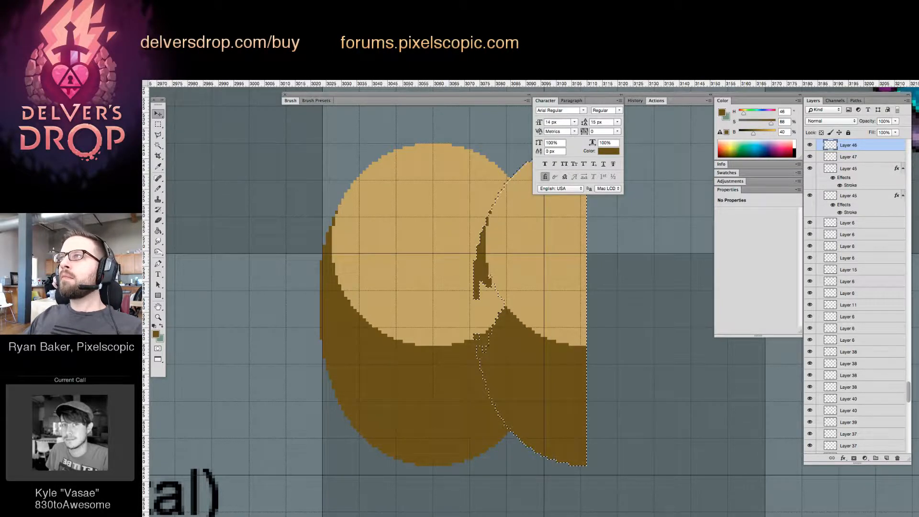
{"action": "key", "text": "super+shift+h"}
{"action": "left_click_drag", "start_coordinate": [532, 353], "coordinate": [511, 355]}
Select the tan top and the area just below it, nudge the selection down 5 pixels and deselect
{"action": "left_click_drag", "start_coordinate": [295, 121], "coordinate": [593, 307]}
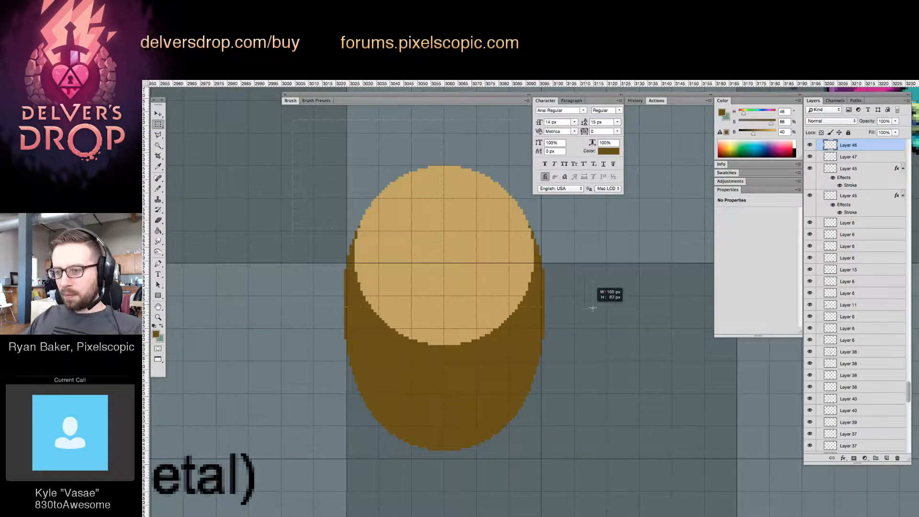
{"action": "left_click_drag", "start_coordinate": [361, 283], "coordinate": [527, 352]}
{"action": "key", "text": "v"}
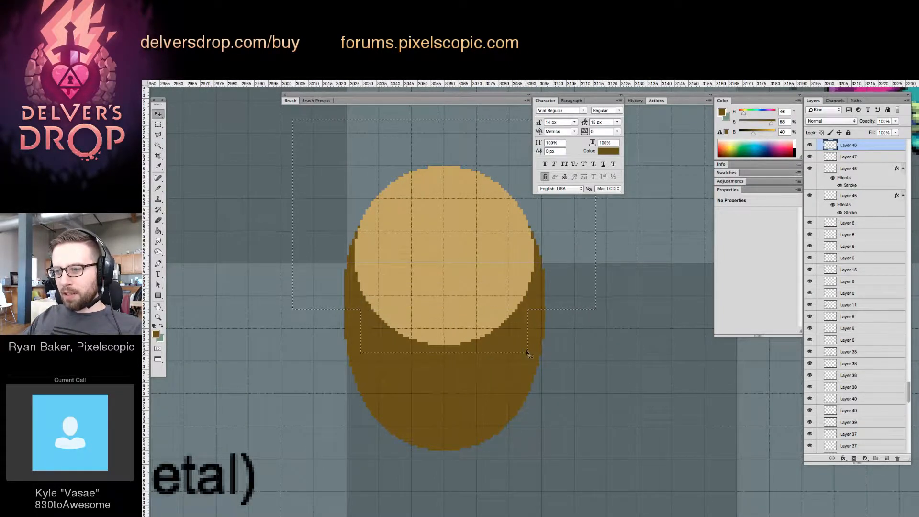
{"action": "key", "text": "Down"}
{"action": "key", "text": "Down"}
{"action": "key", "text": "Down"}
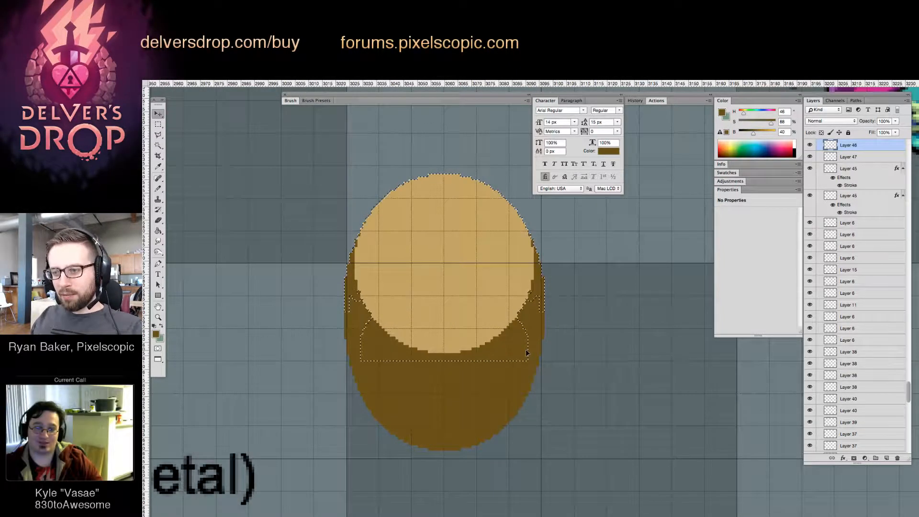
{"action": "key", "text": "Down"}
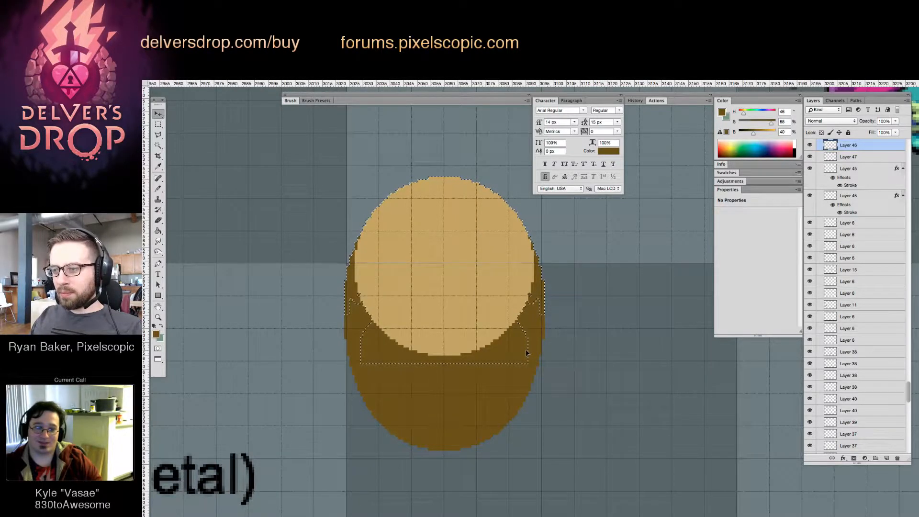
{"action": "key", "text": "Down"}
{"action": "key", "text": "ctrl+d"}
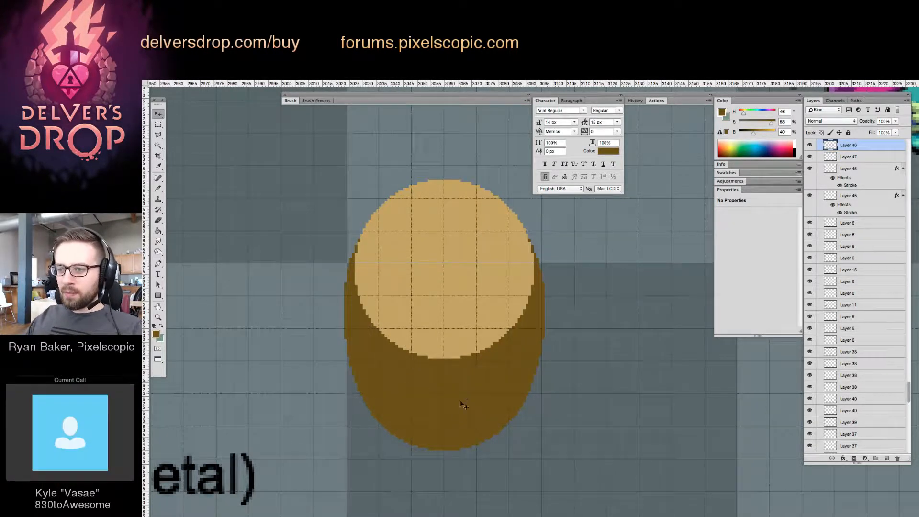
Merge the rounded shape's layer into the layer below, then try moving the merged shape and undo the move
{"action": "key", "text": "ctrl+e"}
{"action": "left_click_drag", "start_coordinate": [450, 426], "coordinate": [485, 411]}
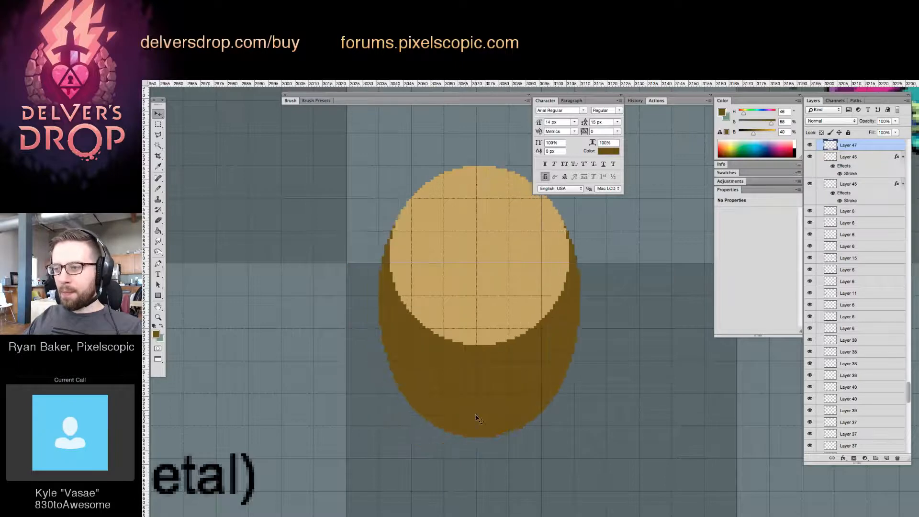
{"action": "key", "text": "ctrl+z"}
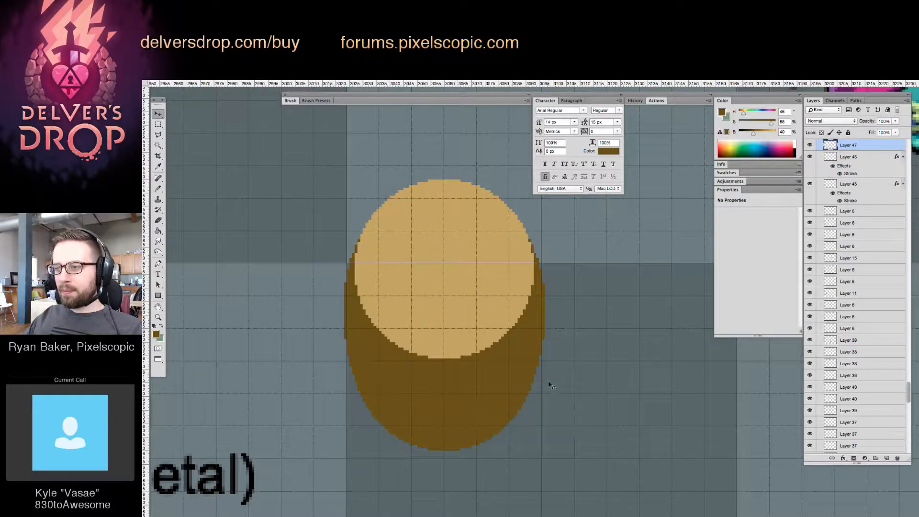
Copy the stroke layer style from the upper Layer 45 and paste it onto Layer 47
{"action": "right_click", "coordinate": [850, 157]}
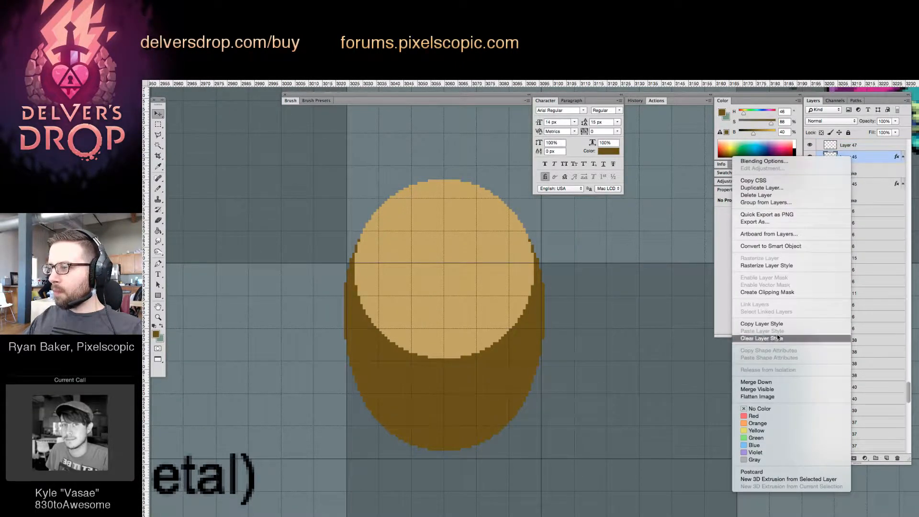
{"action": "left_click", "coordinate": [766, 324]}
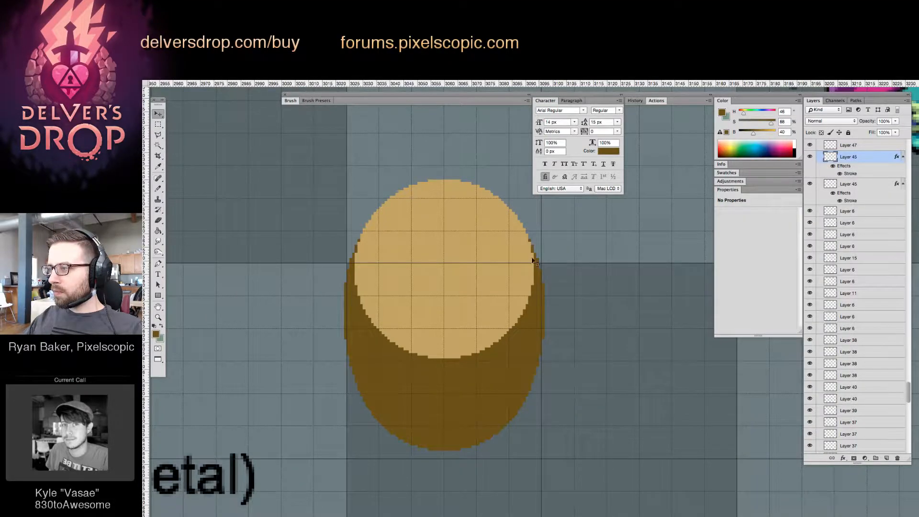
{"action": "left_click", "coordinate": [852, 145]}
{"action": "right_click", "coordinate": [854, 144]}
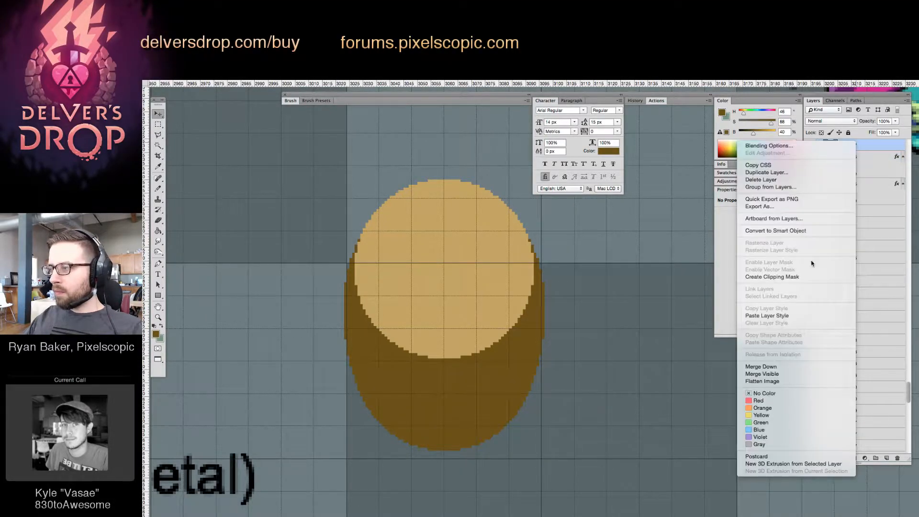
{"action": "left_click", "coordinate": [797, 316]}
Examine the outlined rounded object's size and look against the nearby sack, crates and explosive barrels
{"action": "key", "text": "z"}
{"action": "mouse_move", "coordinate": [603, 306]}
{"action": "left_mouse_down"}
{"action": "mouse_move", "coordinate": [530, 335]}
{"action": "mouse_move", "coordinate": [560, 341]}
{"action": "mouse_move", "coordinate": [547, 323]}
{"action": "mouse_move", "coordinate": [600, 321]}
{"action": "left_mouse_up"}
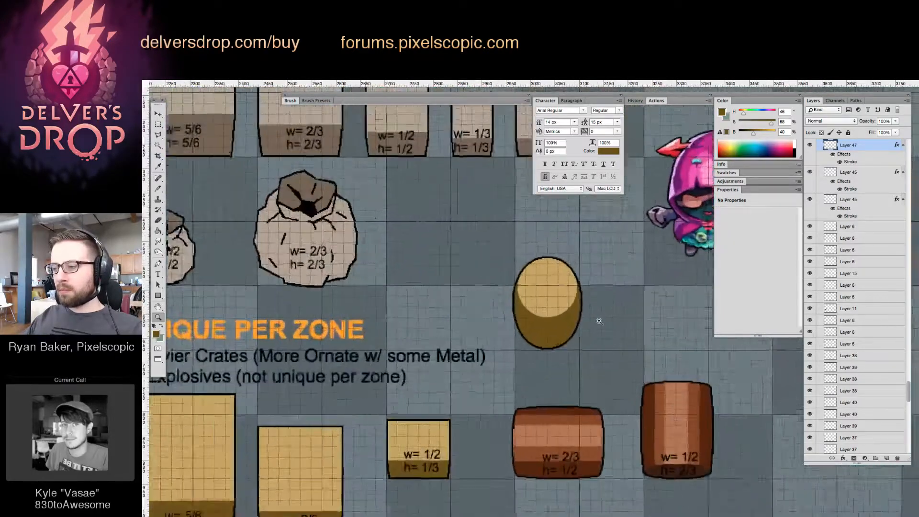
{"action": "left_click", "coordinate": [599, 321]}
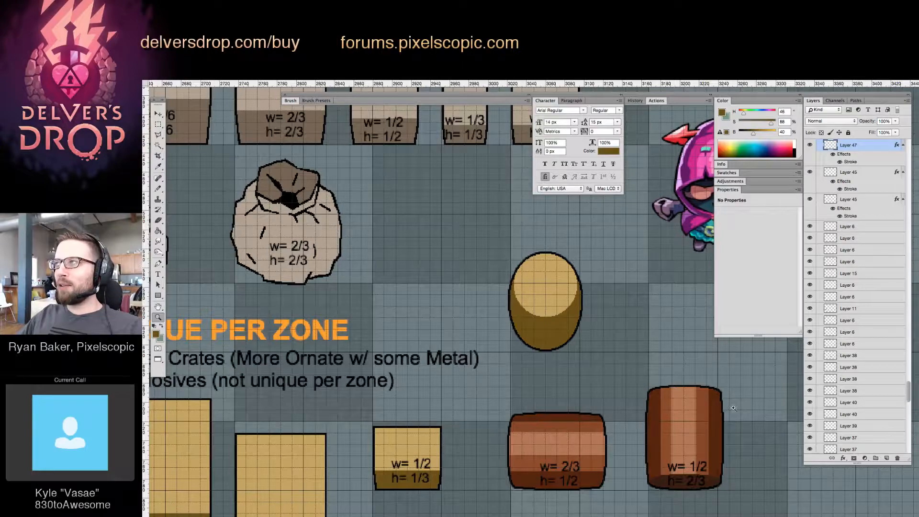
{"action": "left_click", "coordinate": [611, 335]}
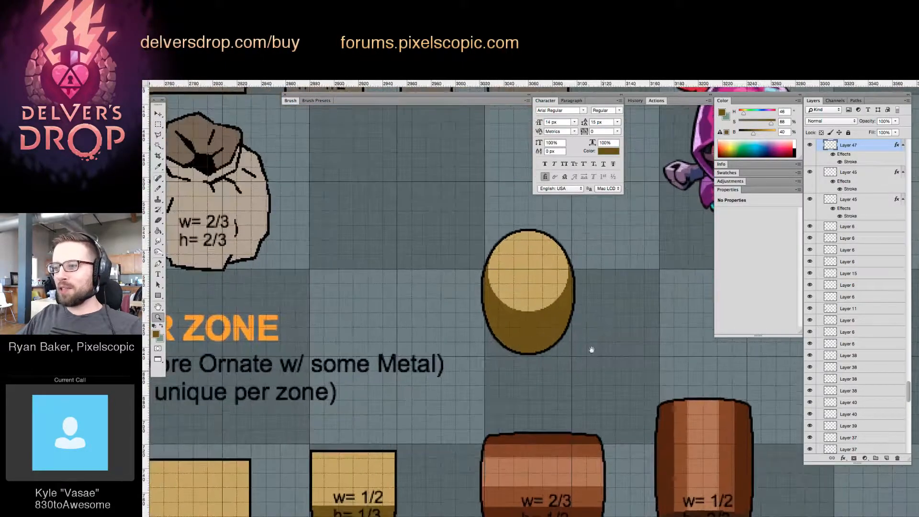
{"action": "left_click_drag", "start_coordinate": [590, 359], "coordinate": [556, 305]}
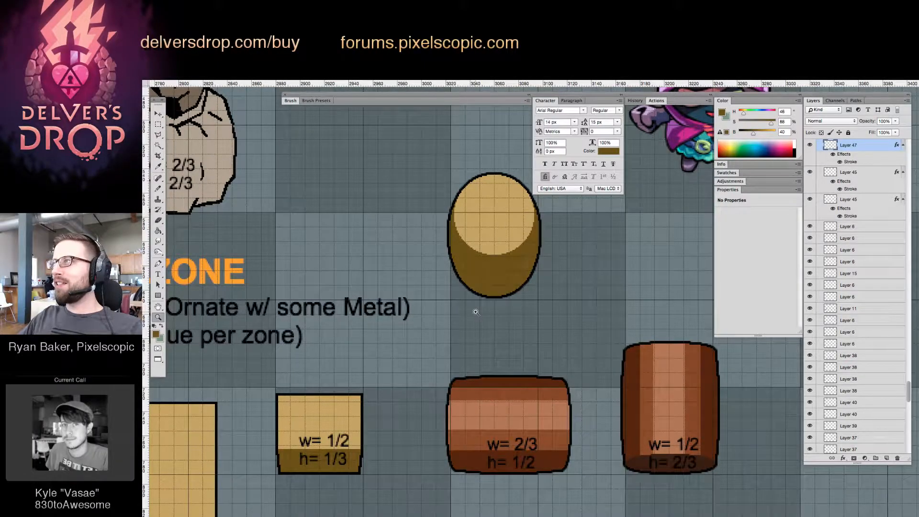
{"action": "scroll", "coordinate": [516, 297], "scroll_direction": "up", "scroll_amount": 1}
{"action": "scroll", "coordinate": [510, 292], "scroll_direction": "down", "scroll_amount": 3}
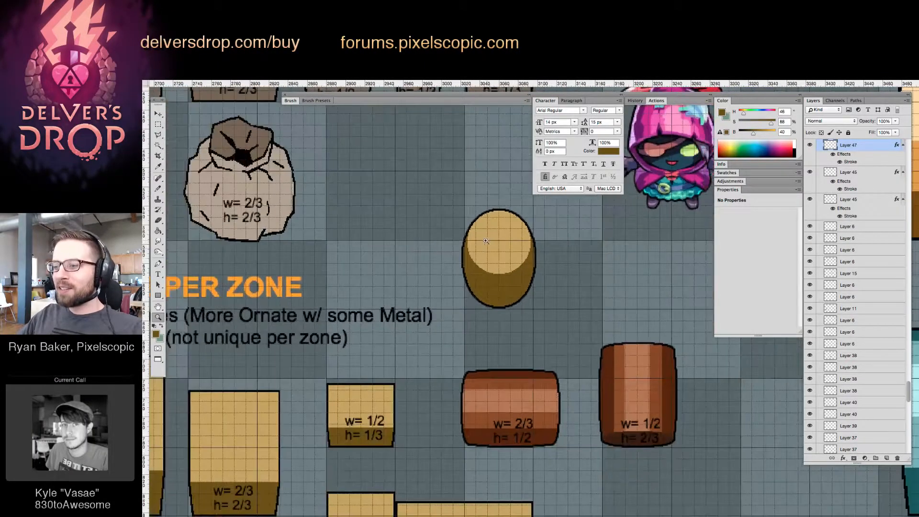
{"action": "scroll", "coordinate": [510, 277], "scroll_direction": "down", "scroll_amount": 1}
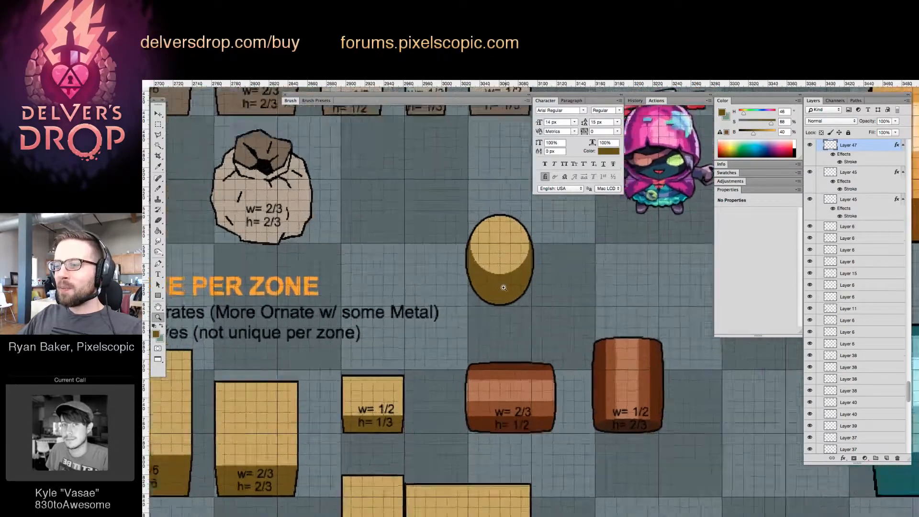
Copy the horizontal barrel's size label onto the rounded object and change its width to w= 1/2
{"action": "scroll", "coordinate": [509, 277], "scroll_direction": "up", "scroll_amount": 3}
{"action": "left_click_drag", "start_coordinate": [524, 439], "coordinate": [519, 281]}
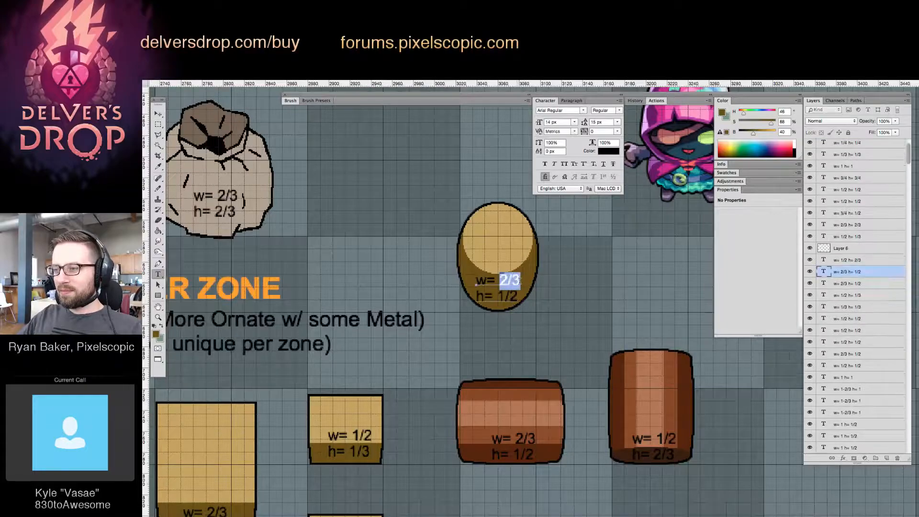
{"action": "type", "text": "1/"}
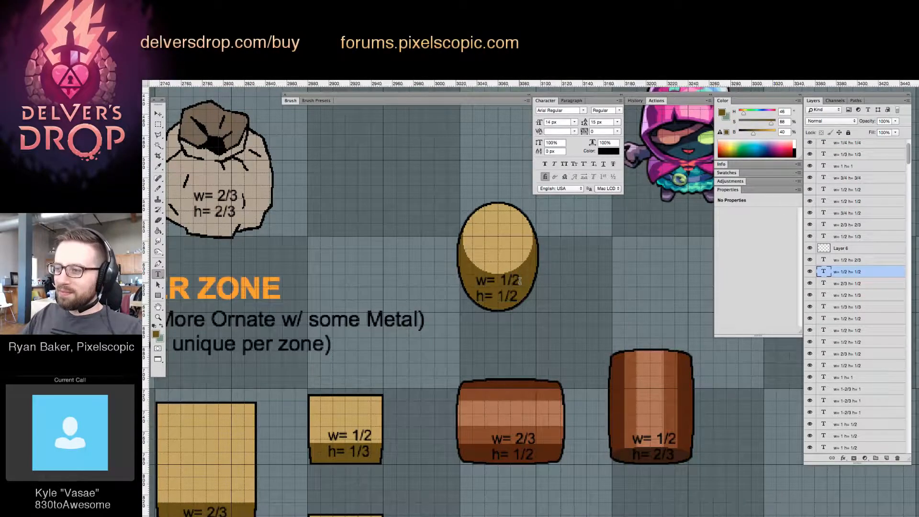
Select the upper part of the rounded object, activate its layer and nudge that part down 1 pixel
{"action": "scroll", "coordinate": [520, 281], "scroll_direction": "down", "scroll_amount": 5}
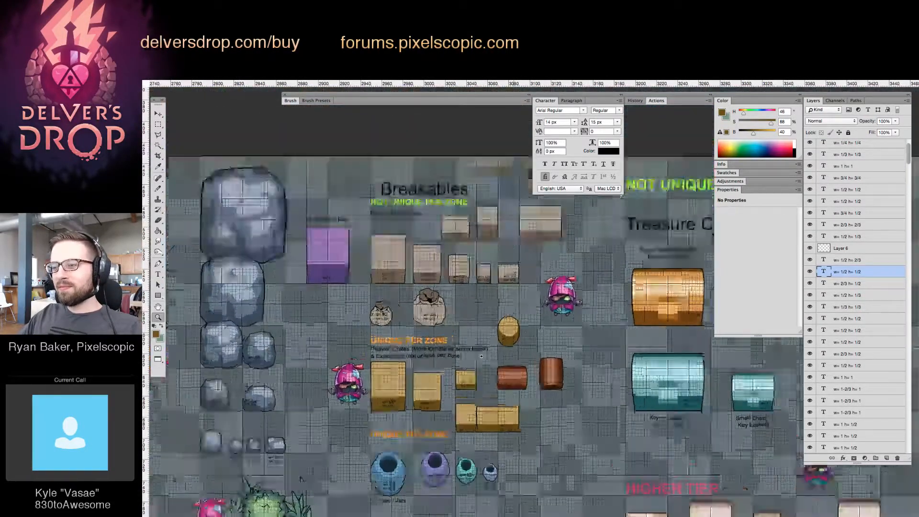
{"action": "scroll", "coordinate": [521, 351], "scroll_direction": "up", "scroll_amount": 6}
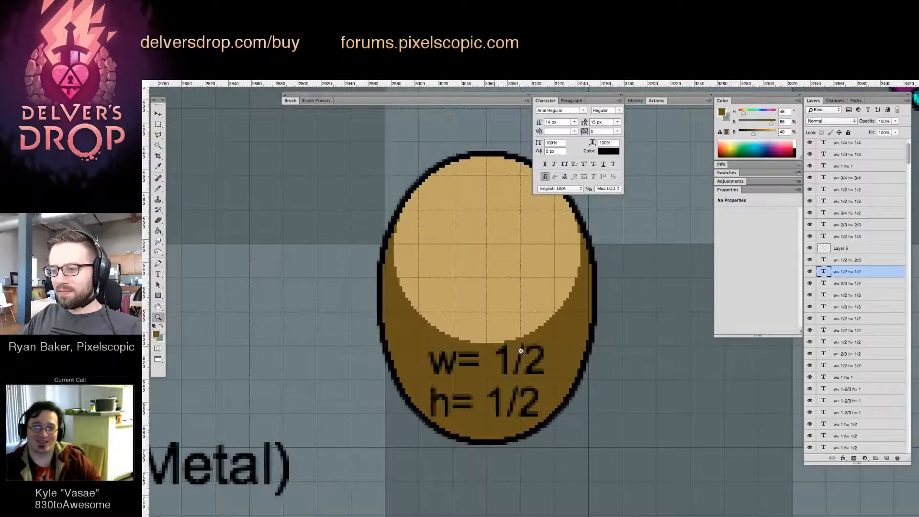
{"action": "key", "text": "v"}
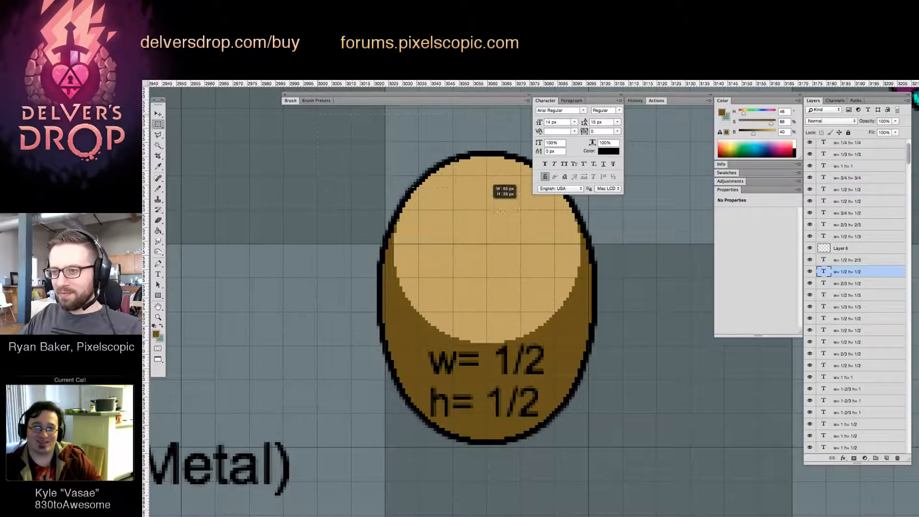
{"action": "left_click_drag", "start_coordinate": [500, 211], "coordinate": [640, 400]}
{"action": "key", "text": "v"}
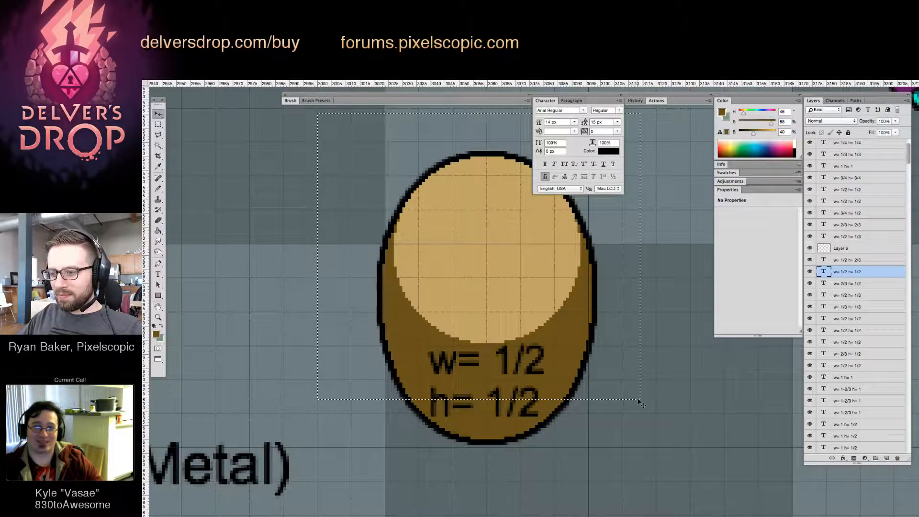
{"action": "left_click", "coordinate": [642, 403]}
{"action": "key", "text": "Return"}
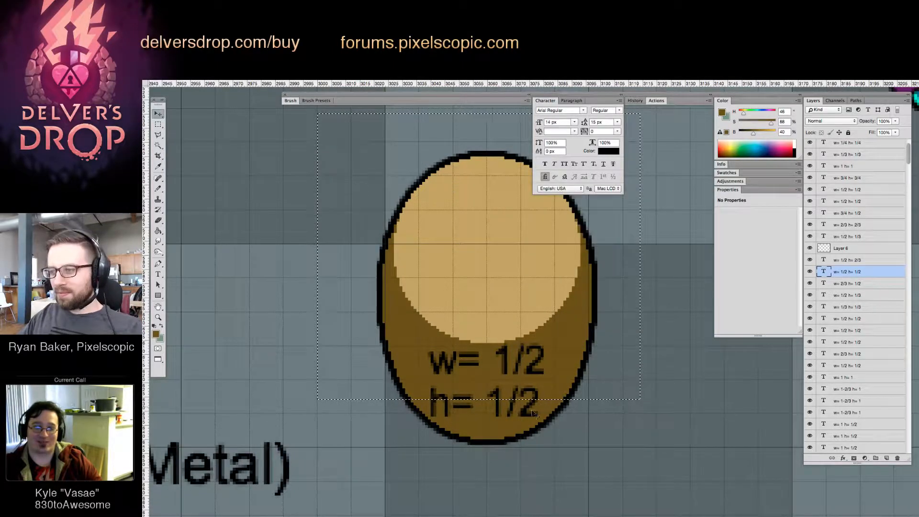
{"action": "left_click", "coordinate": [499, 435], "text": "super"}
{"action": "key", "text": "Down"}
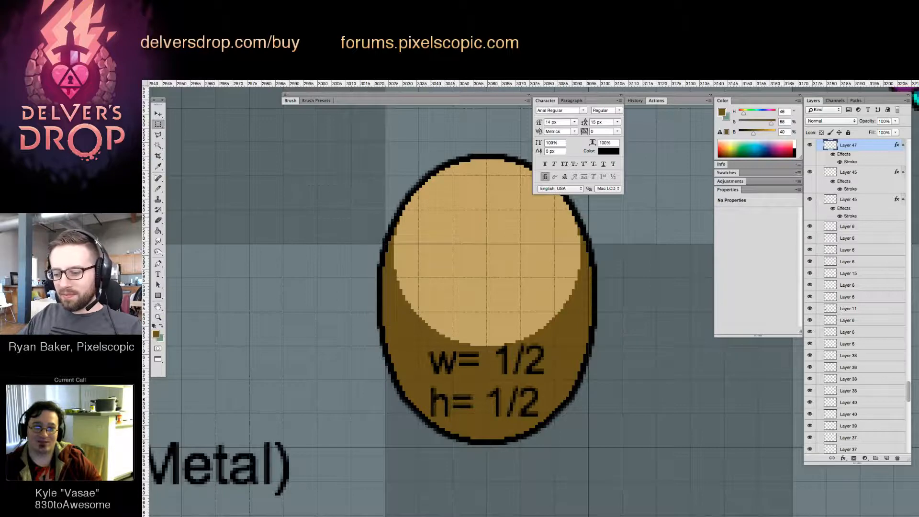
Reselect the object down to its h= label, nudge that portion down 1 more pixel and deselect
{"action": "left_click_drag", "start_coordinate": [297, 185], "coordinate": [657, 339]}
{"action": "left_click_drag", "start_coordinate": [324, 128], "coordinate": [696, 386]}
{"action": "key", "text": "Down"}
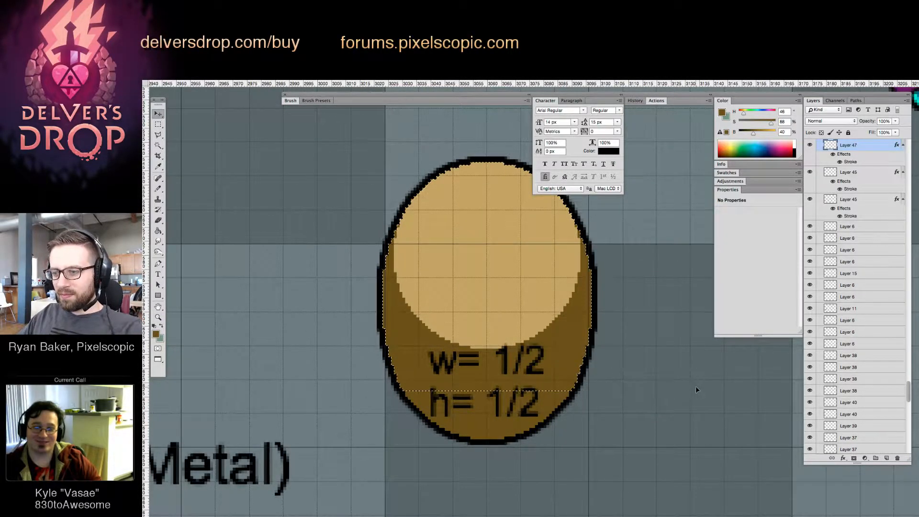
{"action": "key", "text": "super+d"}
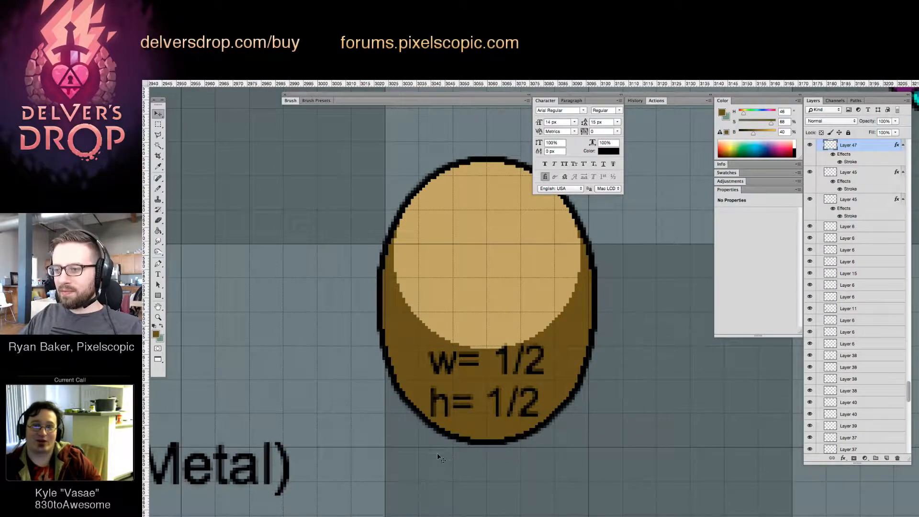
Try nudging the object's bottom strip up 1 pixel, undo it and shift the selection outline up slightly
{"action": "left_click_drag", "start_coordinate": [370, 475], "coordinate": [682, 417]}
{"action": "key", "text": "v"}
{"action": "key", "text": "Up"}
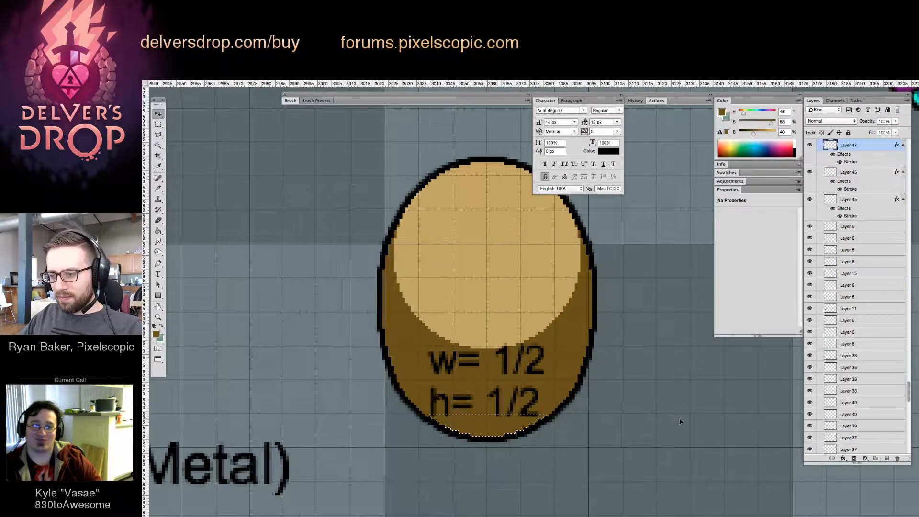
{"action": "key", "text": "ctrl+z"}
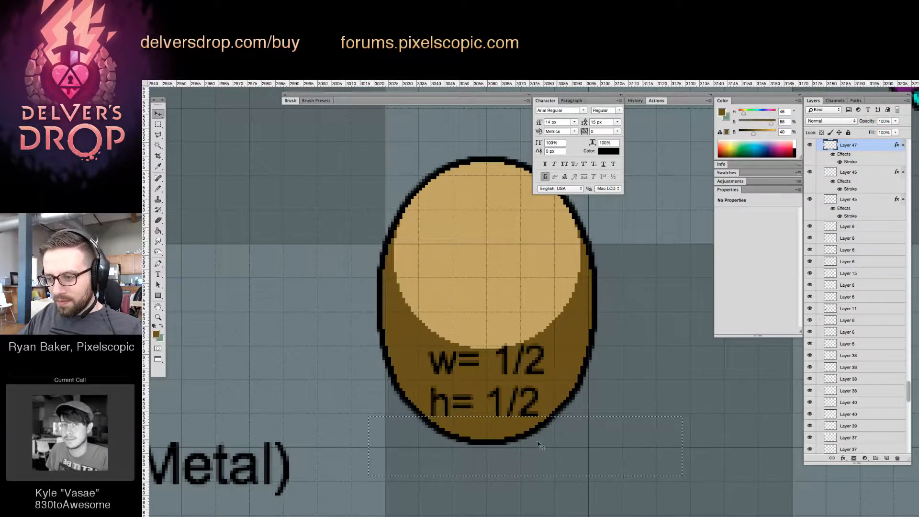
{"action": "key", "text": "m"}
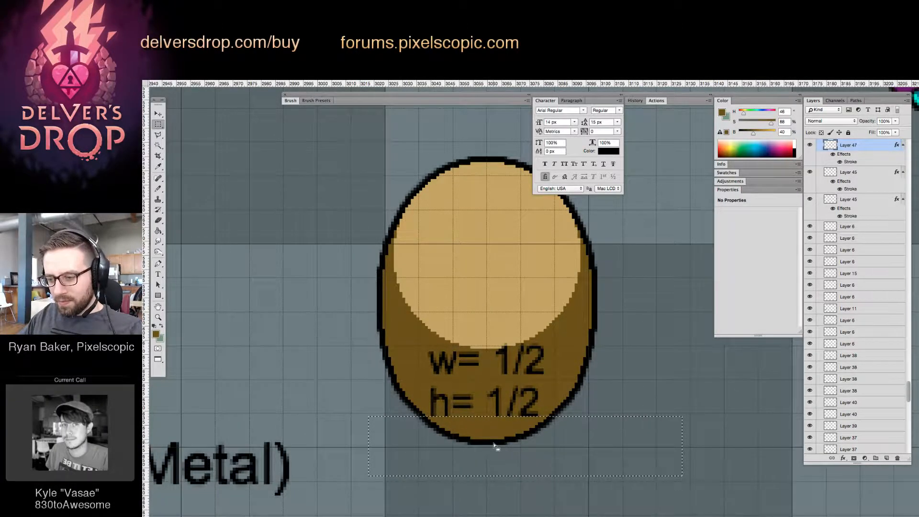
{"action": "key", "text": "Up"}
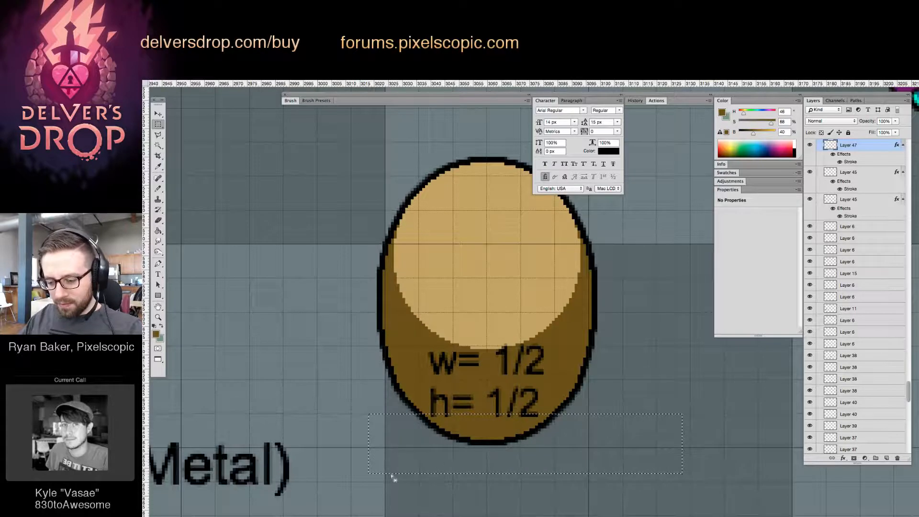
Select a thinner strip along the object's bottom edge, nudge it up 1 pixel and deselect
{"action": "left_click_drag", "start_coordinate": [360, 489], "coordinate": [646, 427]}
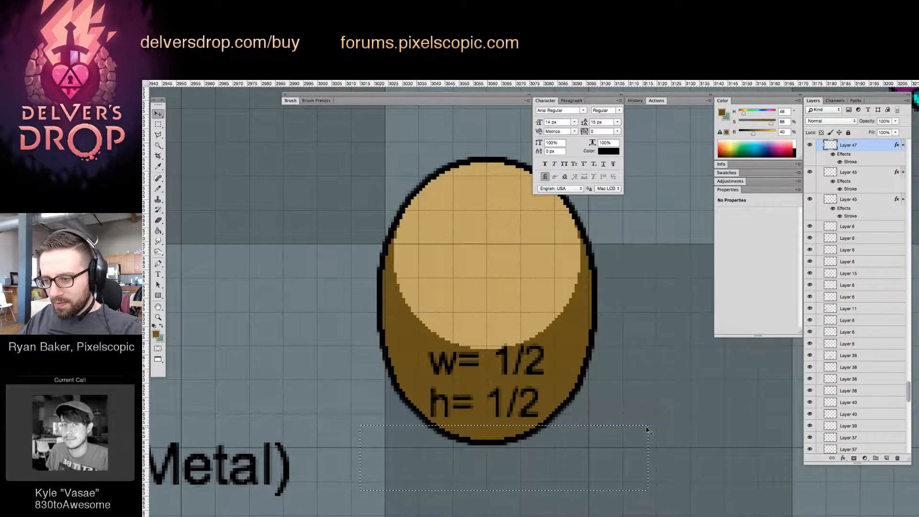
{"action": "key", "text": "Up"}
{"action": "key", "text": "super+d"}
Erase the stray corner pixels along the rounded object's bottom curve
{"action": "key", "text": "z"}
{"action": "left_click_drag", "start_coordinate": [451, 424], "coordinate": [510, 427]}
{"action": "key", "text": "e"}
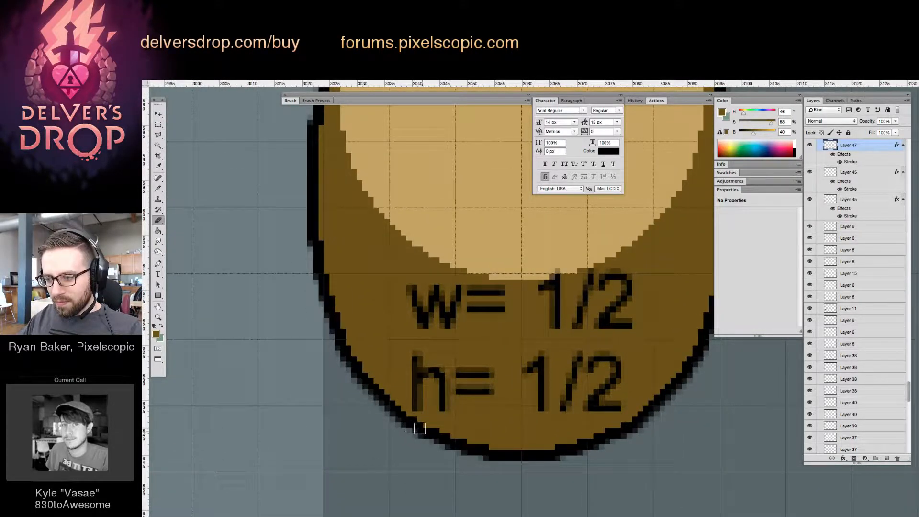
{"action": "left_click_drag", "start_coordinate": [556, 461], "coordinate": [523, 466]}
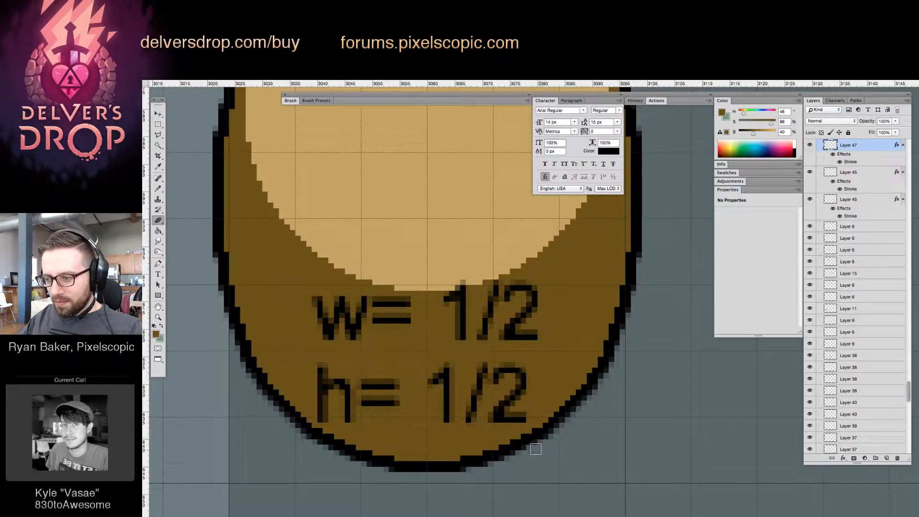
Activate the rounded object's own layer instead of its size label and nudge the object down 3 pixels
{"action": "key", "text": "z"}
{"action": "mouse_move", "coordinate": [569, 377]}
{"action": "left_mouse_down"}
{"action": "mouse_move", "coordinate": [519, 378]}
{"action": "mouse_move", "coordinate": [537, 407]}
{"action": "mouse_move", "coordinate": [469, 430]}
{"action": "mouse_move", "coordinate": [555, 404]}
{"action": "mouse_move", "coordinate": [535, 382]}
{"action": "left_mouse_up"}
{"action": "key", "text": "v"}
{"action": "left_click", "coordinate": [535, 378]}
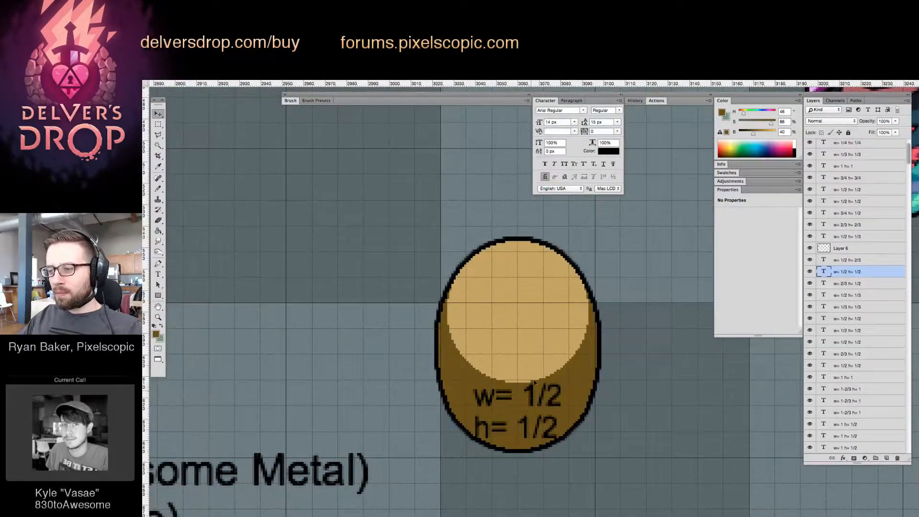
{"action": "left_click", "coordinate": [533, 350]}
{"action": "key", "text": "Down"}
{"action": "key", "text": "Down"}
{"action": "key", "text": "Down"}
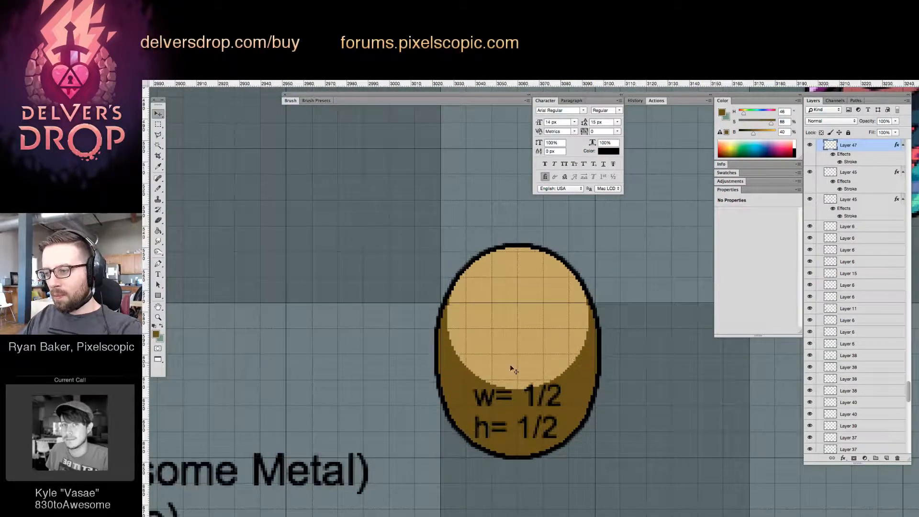
Erase the jutting pixels on both sides of the object's lower curve, level with its h= label
{"action": "mouse_move", "coordinate": [454, 436]}
{"action": "left_mouse_down"}
{"action": "mouse_move", "coordinate": [483, 411]}
{"action": "mouse_move", "coordinate": [491, 389]}
{"action": "mouse_move", "coordinate": [454, 394]}
{"action": "left_mouse_up"}
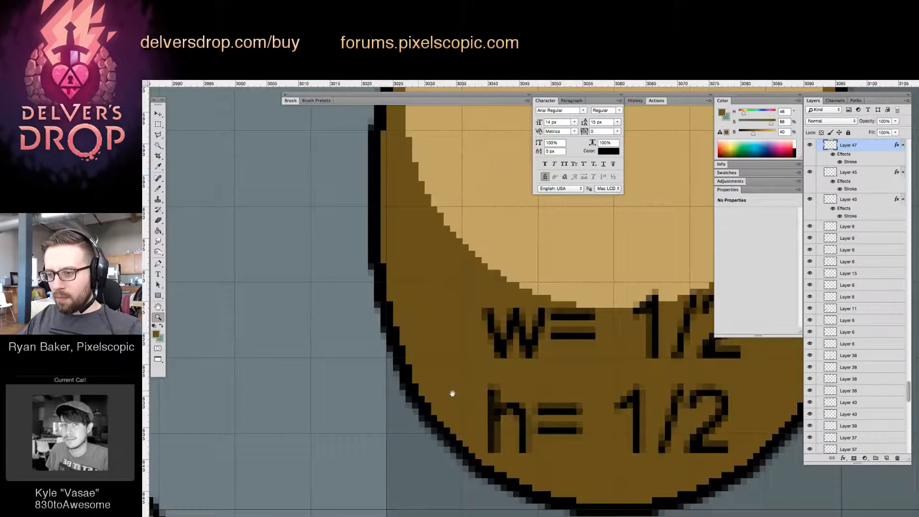
{"action": "key", "text": "e"}
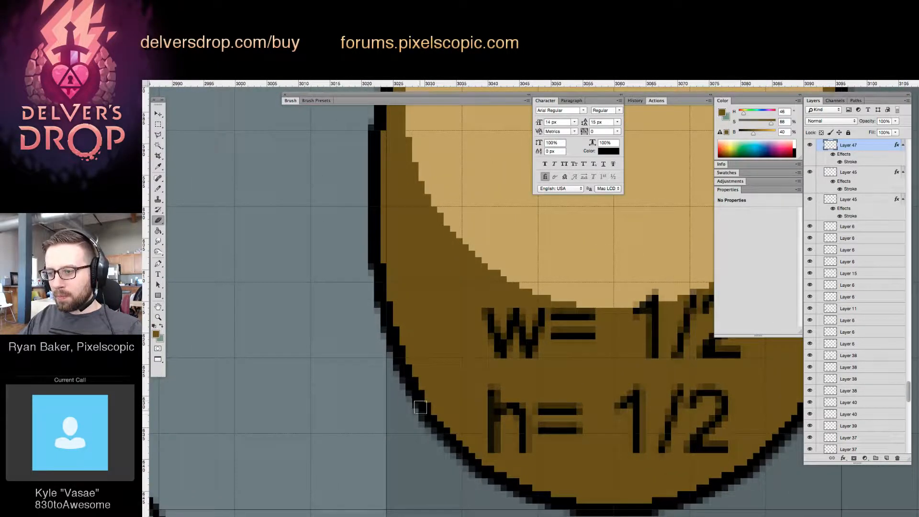
{"action": "scroll", "coordinate": [544, 437], "scroll_direction": "right", "scroll_amount": 3}
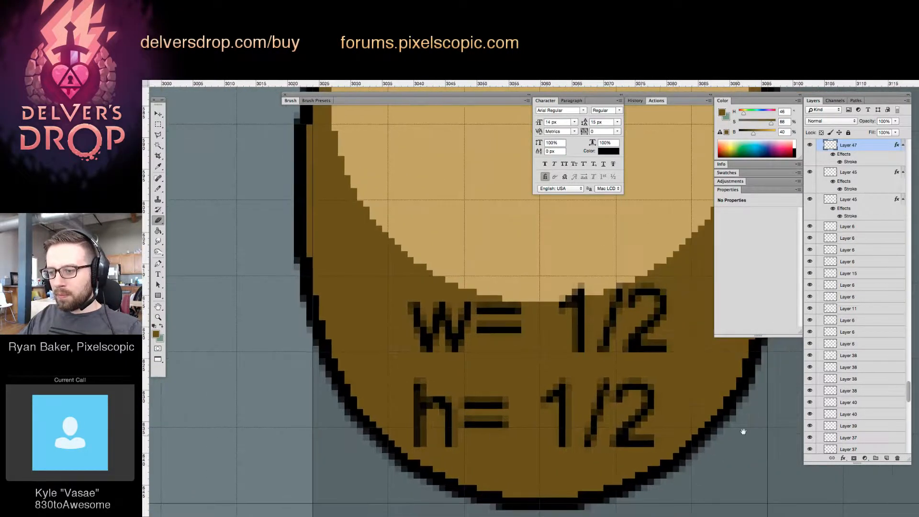
{"action": "left_click", "coordinate": [735, 396]}
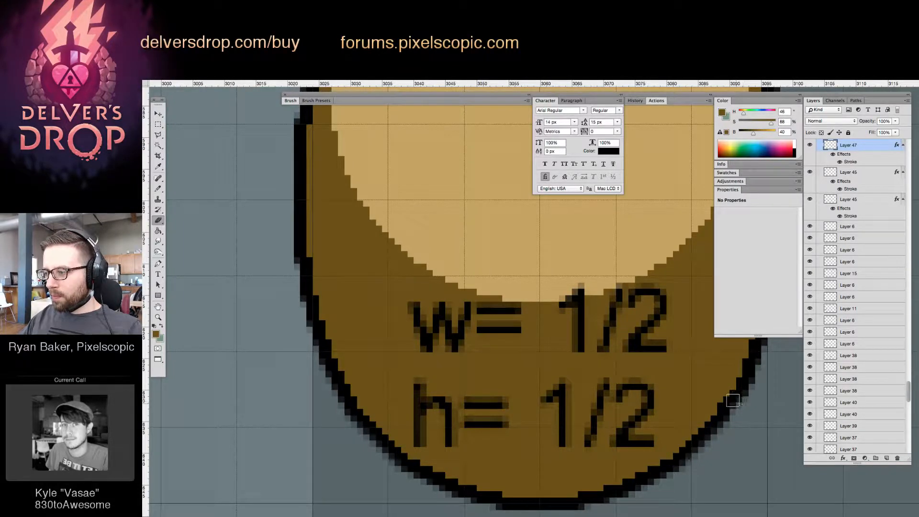
{"action": "left_click_drag", "start_coordinate": [746, 405], "coordinate": [673, 429]}
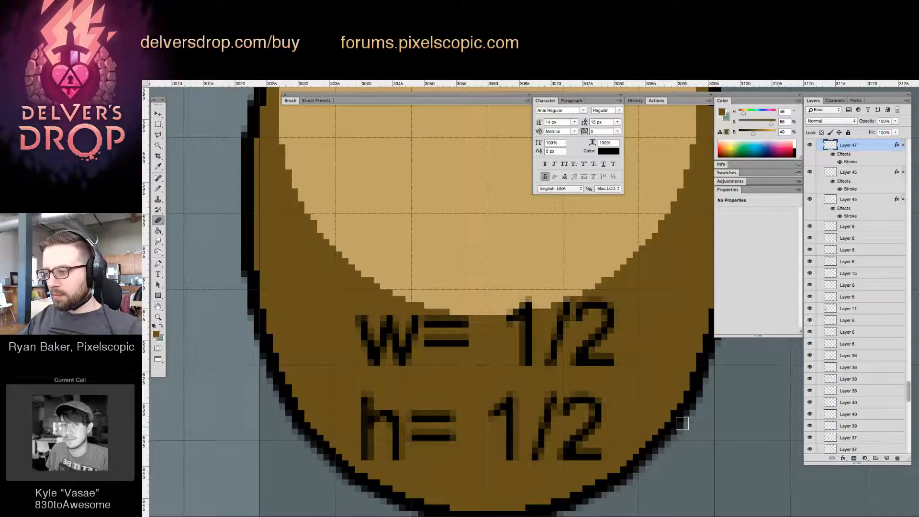
{"action": "scroll", "coordinate": [671, 419], "scroll_direction": "right", "scroll_amount": 3}
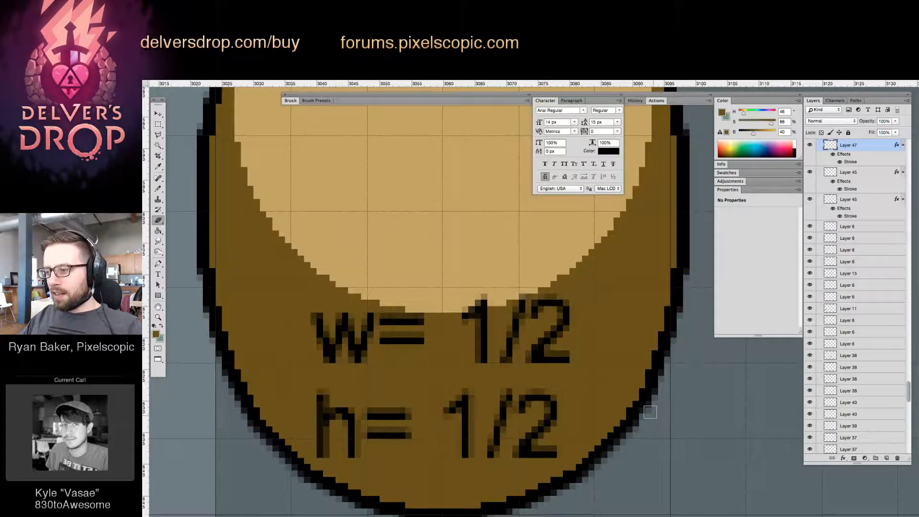
Select the rounded object's w= 1/2 h= 1/2 label and nudge it down slightly within the darker front
{"action": "key", "text": "z"}
{"action": "left_click_drag", "start_coordinate": [649, 403], "coordinate": [589, 429]}
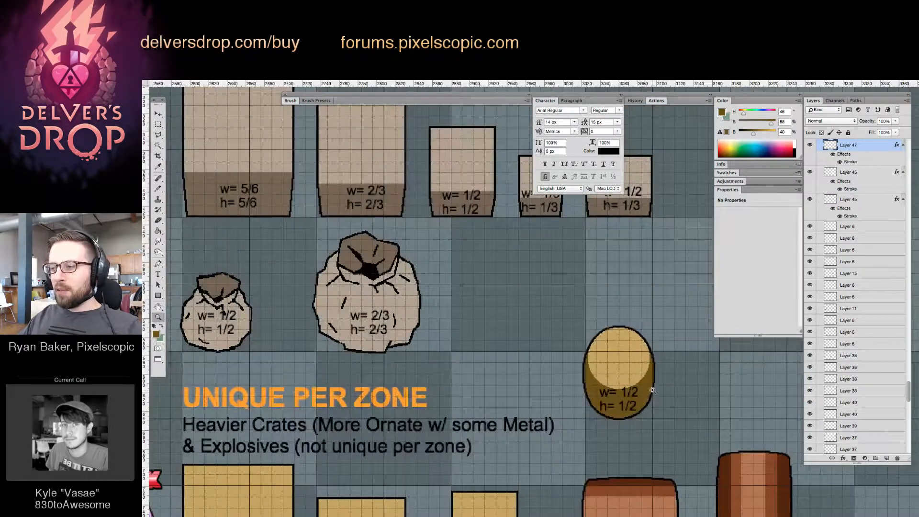
{"action": "left_click_drag", "start_coordinate": [652, 384], "coordinate": [564, 354]}
{"action": "key", "text": "v"}
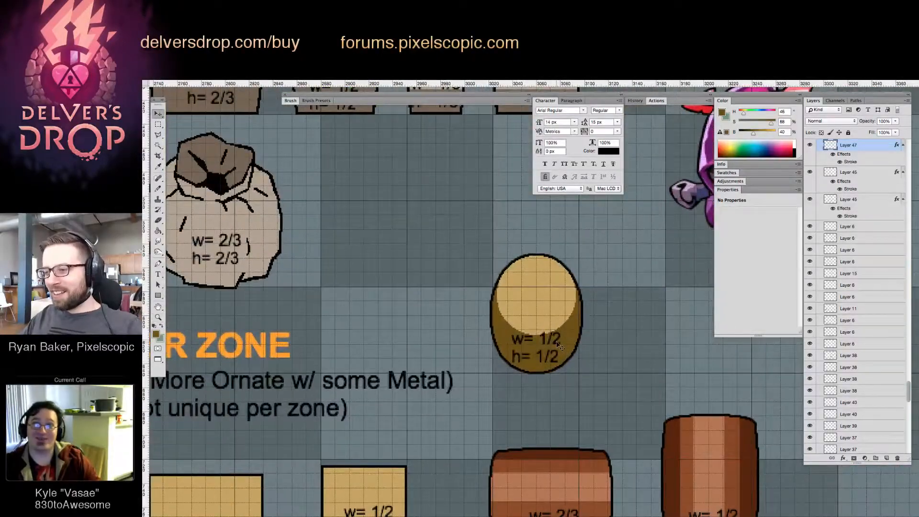
{"action": "left_click", "coordinate": [563, 354]}
Move the rounded object with its label up into the beige crate row, beside the w= 1/2 h= 1/3 crate
{"action": "key", "text": "z"}
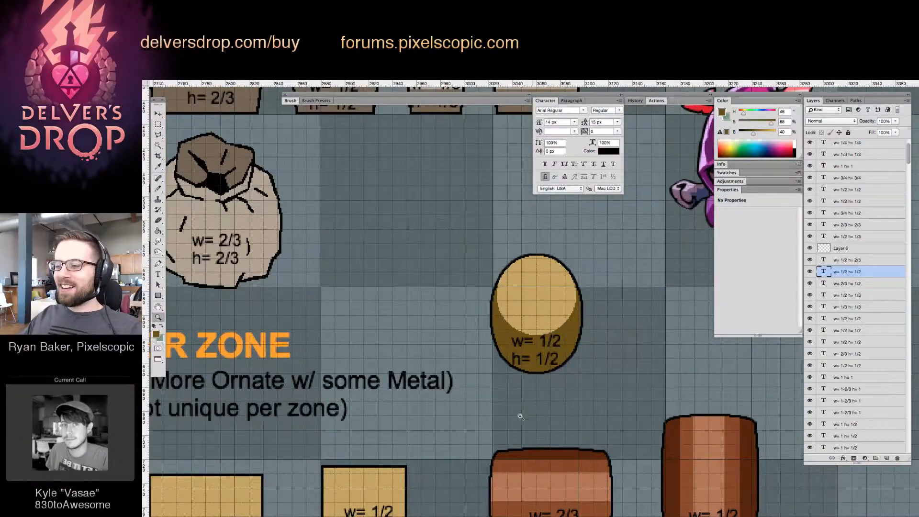
{"action": "left_click_drag", "start_coordinate": [519, 418], "coordinate": [470, 435]}
{"action": "left_click_drag", "start_coordinate": [563, 386], "coordinate": [664, 379]}
{"action": "key", "text": "v"}
{"action": "left_click_drag", "start_coordinate": [513, 417], "coordinate": [598, 282]}
{"action": "left_click_drag", "start_coordinate": [636, 328], "coordinate": [582, 370]}
{"action": "key", "text": "z"}
{"action": "left_click_drag", "start_coordinate": [604, 289], "coordinate": [660, 283]}
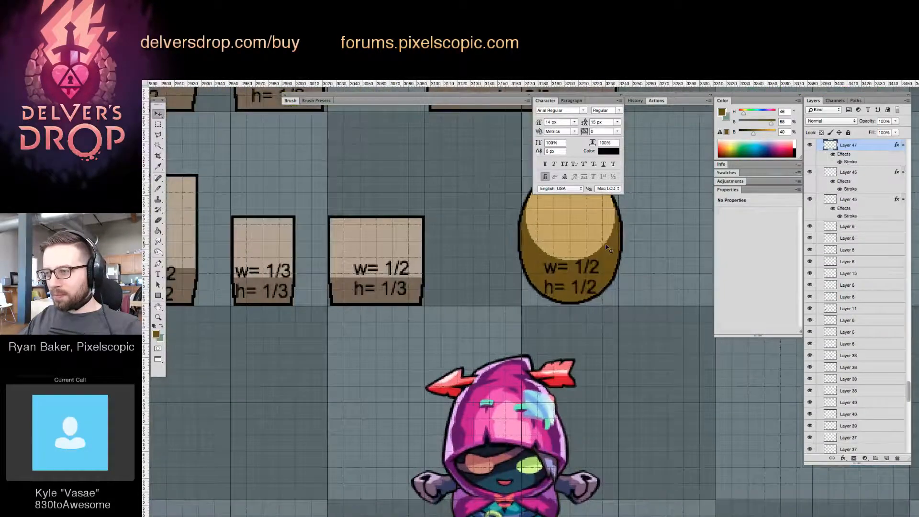
Recolor the rounded object's top light beige and its front dark taupe, sampling both from the neighboring w= 1/2 h= 1/3 crate
{"action": "scroll", "coordinate": [541, 236], "scroll_direction": "up", "scroll_amount": 3}
{"action": "key", "text": "g"}
{"action": "left_click", "coordinate": [369, 313], "text": "alt"}
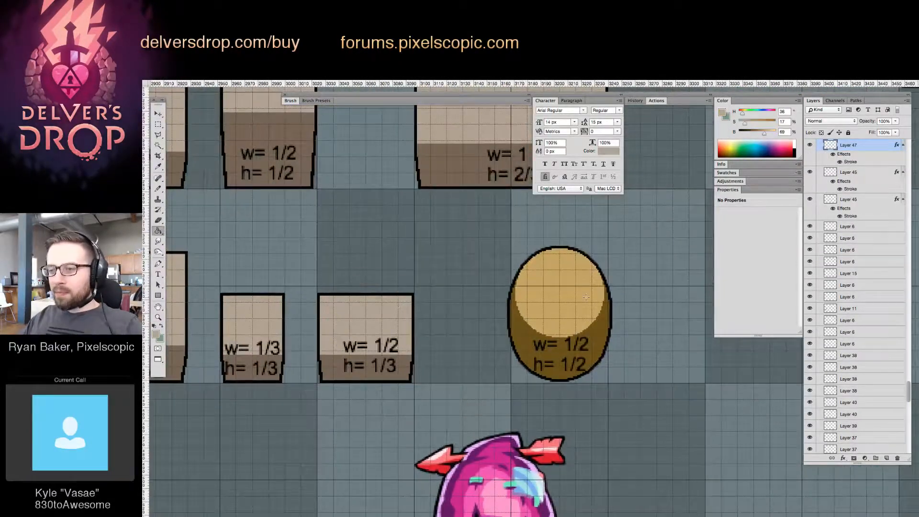
{"action": "left_click", "coordinate": [404, 363], "text": "alt"}
{"action": "left_click", "coordinate": [527, 345]}
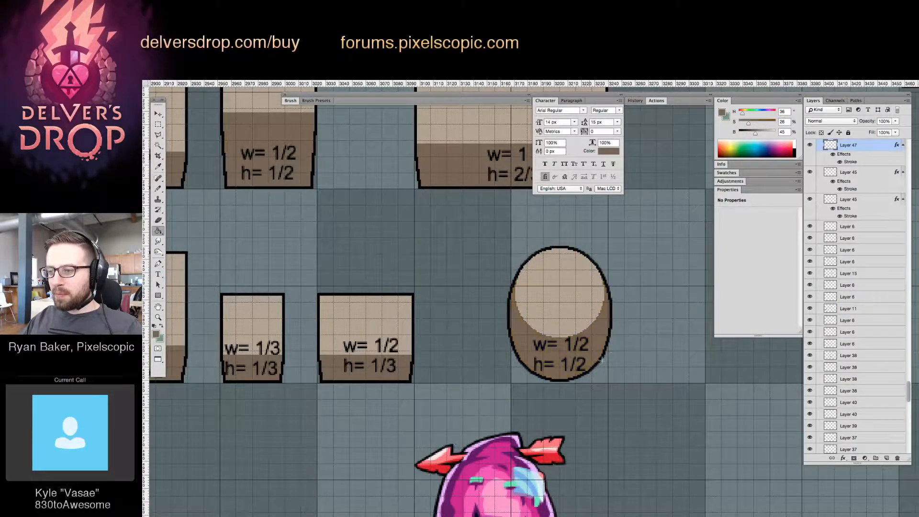
Fill the leftover yellow pixels at the rounded object's upper side edges with the dark taupe
{"action": "key", "text": "z"}
{"action": "left_click_drag", "start_coordinate": [564, 389], "coordinate": [608, 339]}
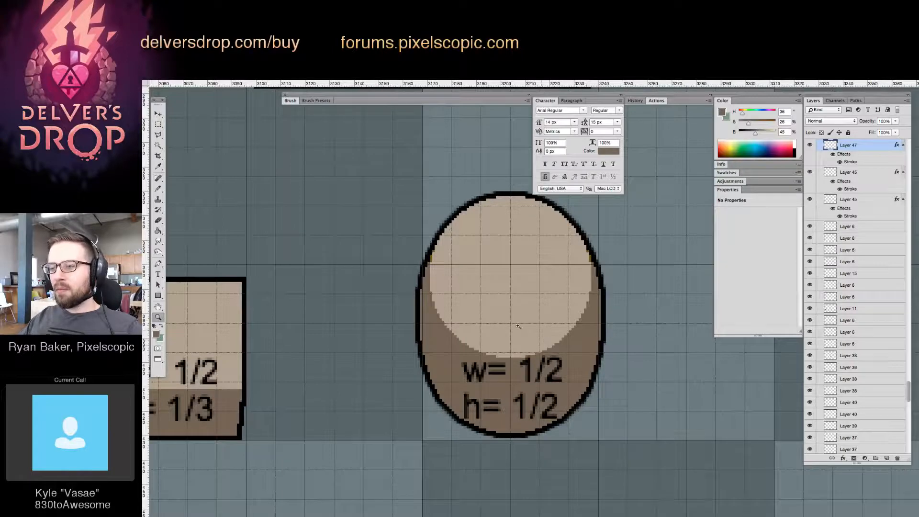
{"action": "left_click", "coordinate": [450, 267]}
{"action": "key", "text": "g"}
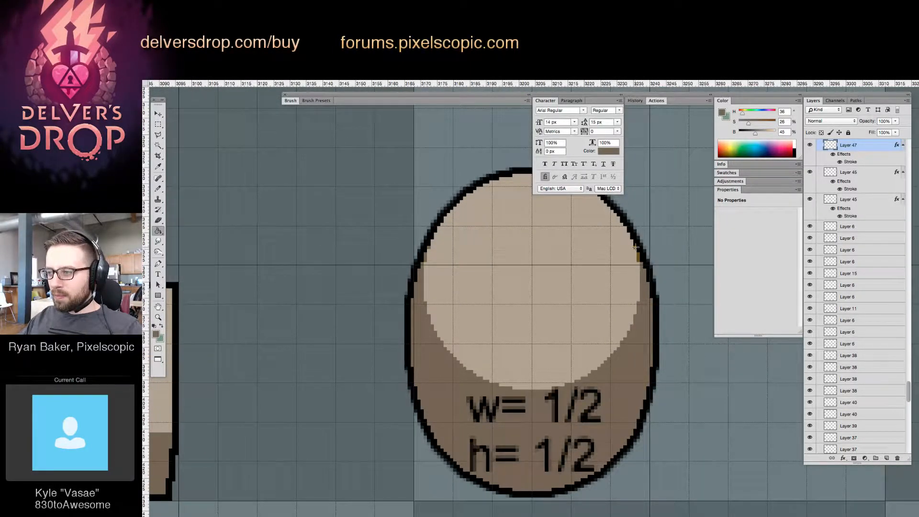
Review the Breakables section beside the structures and treasure chests across the whole template
{"action": "key", "text": "z"}
{"action": "left_click_drag", "start_coordinate": [641, 297], "coordinate": [488, 368]}
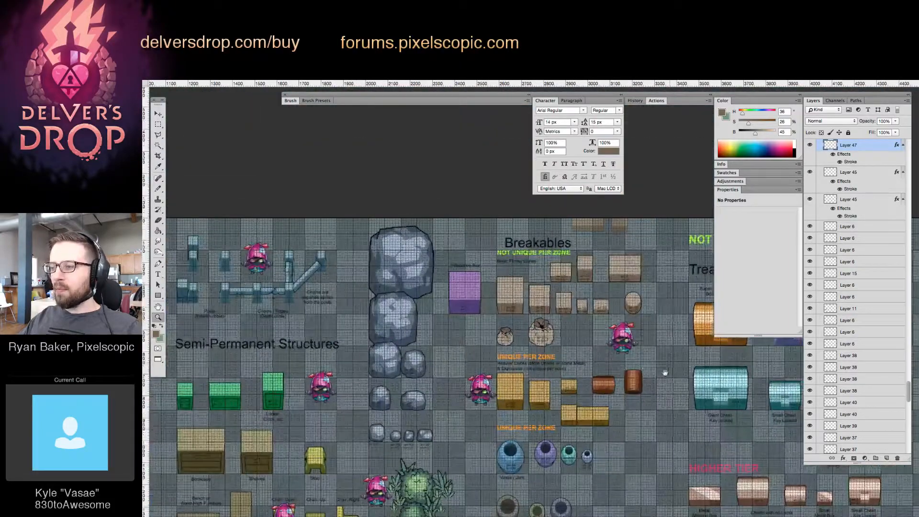
{"action": "left_click_drag", "start_coordinate": [687, 410], "coordinate": [482, 337]}
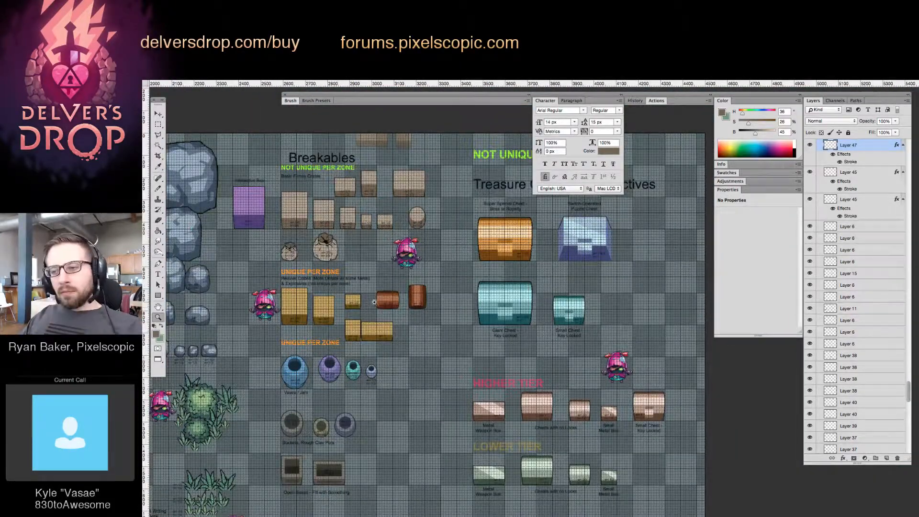
{"action": "left_click_drag", "start_coordinate": [381, 243], "coordinate": [401, 269]}
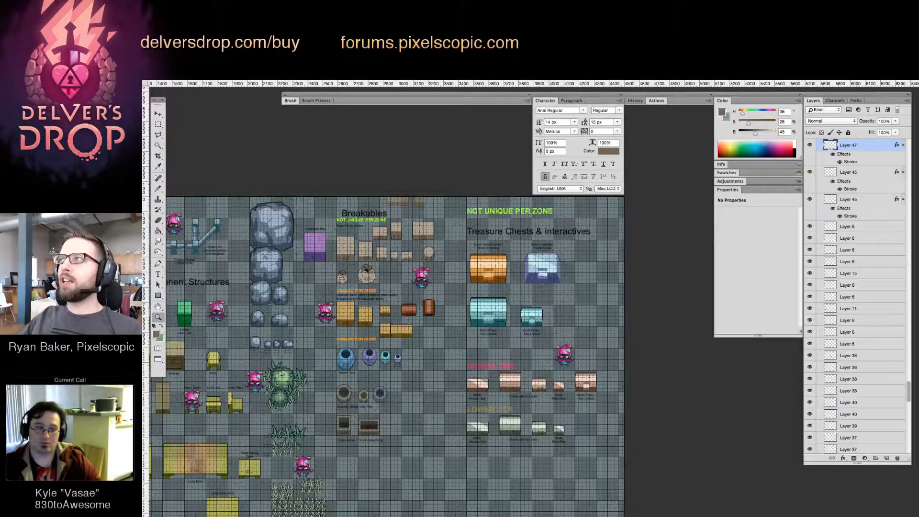
{"action": "key", "text": "Tab"}
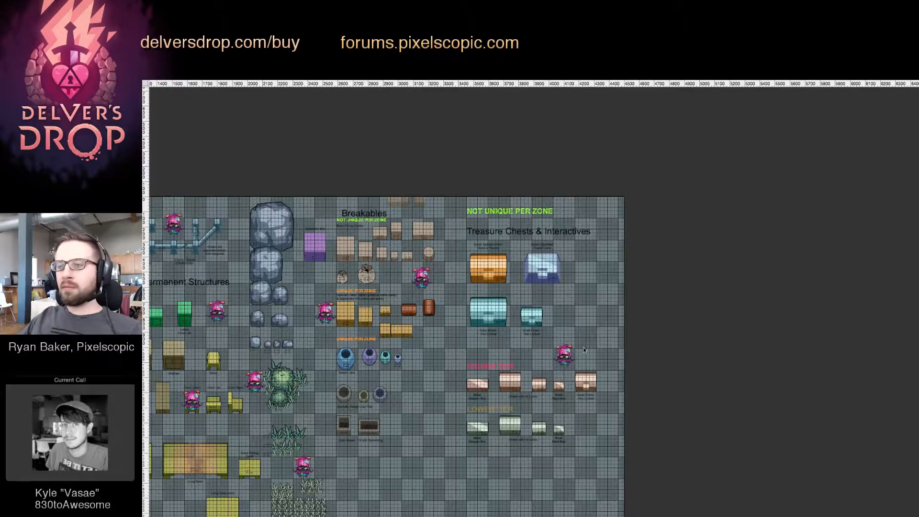
{"action": "key", "text": "Tab"}
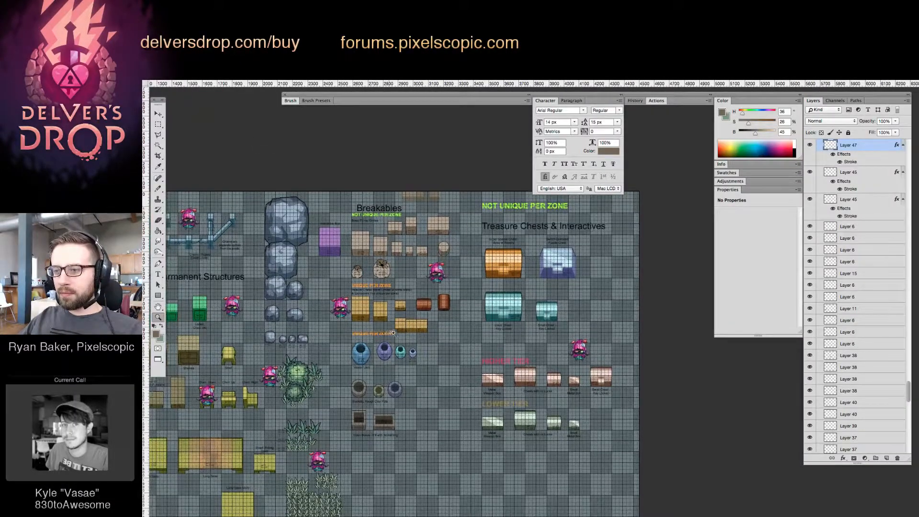
Move the wide w= 1 h= 1/2 yellow crate and its label right, leaving a gap beside the half-width crate
{"action": "left_click_drag", "start_coordinate": [390, 334], "coordinate": [438, 337]}
{"action": "key", "text": "v"}
{"action": "left_click_drag", "start_coordinate": [524, 341], "coordinate": [553, 300]}
{"action": "left_click_drag", "start_coordinate": [552, 303], "coordinate": [574, 303]}
Move the w= 1 h= 1/2 label left so it is centered on the wide yellow crate's front
{"action": "key", "text": "z"}
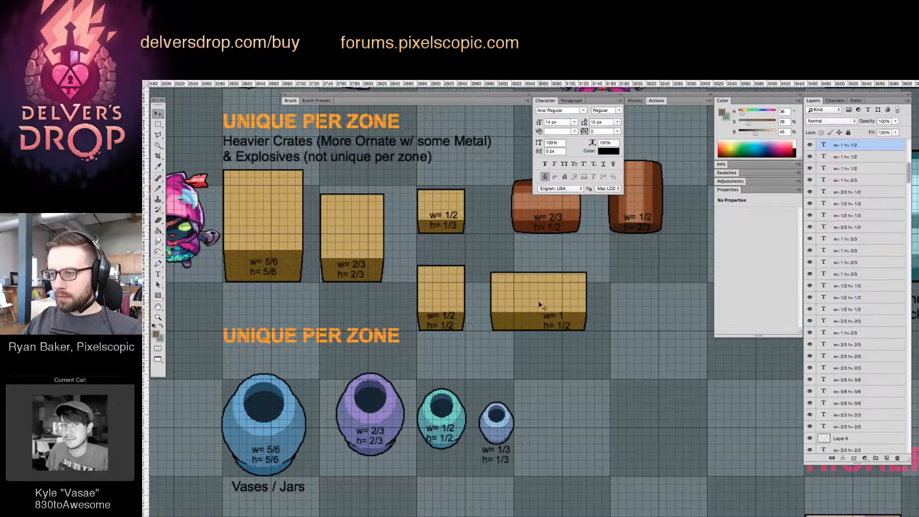
{"action": "left_click", "coordinate": [567, 304]}
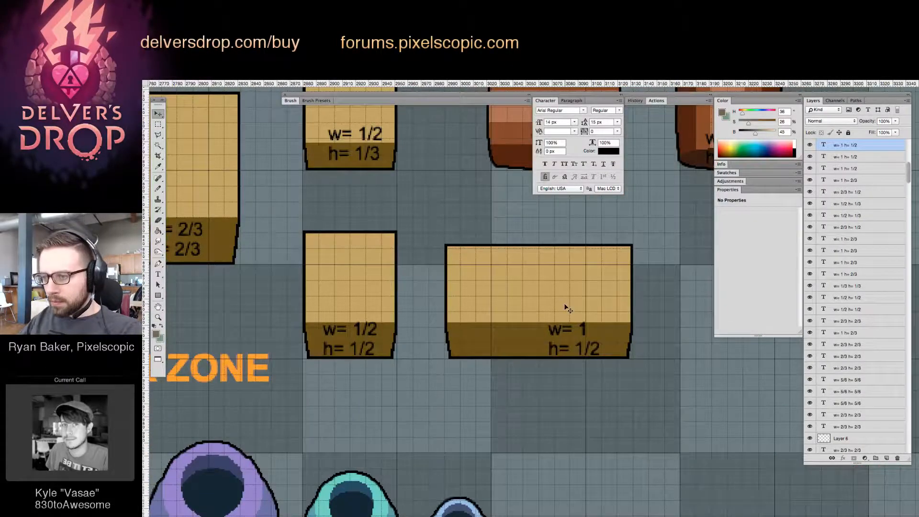
{"action": "key", "text": "v"}
{"action": "left_click_drag", "start_coordinate": [588, 297], "coordinate": [474, 351]}
{"action": "key", "text": "v"}
{"action": "left_click", "coordinate": [567, 361]}
Examine the vases, buckets and tiered treasure chests, ending with the key-locked giant and small chests beside the barrels
{"action": "key", "text": "z"}
{"action": "left_click_drag", "start_coordinate": [540, 353], "coordinate": [514, 336]}
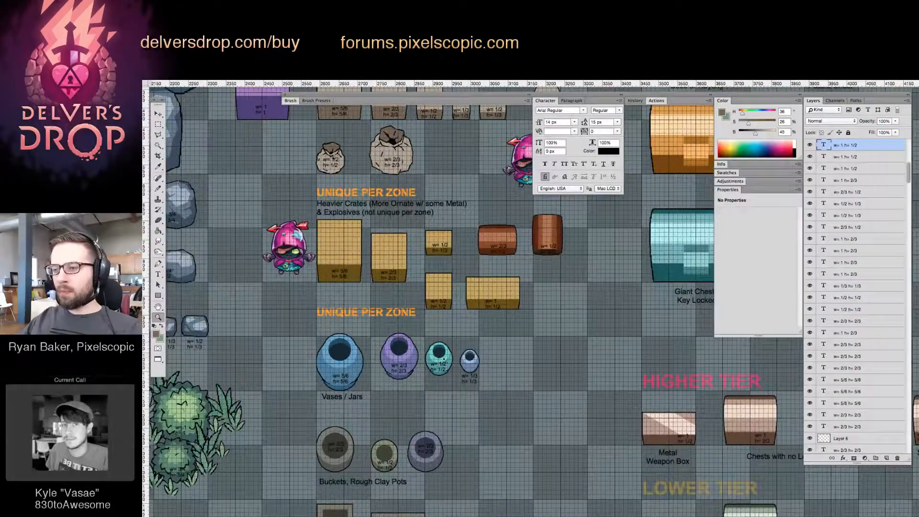
{"action": "left_click_drag", "start_coordinate": [431, 395], "coordinate": [420, 356]}
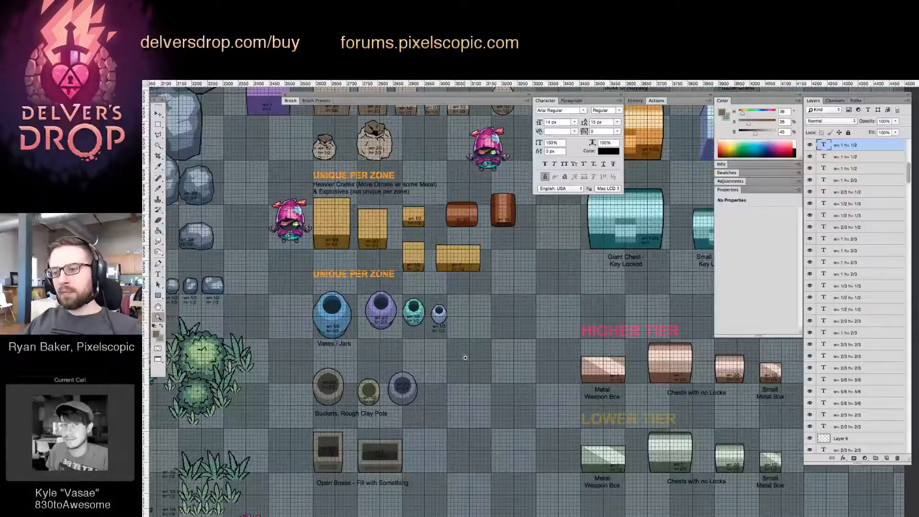
{"action": "left_click_drag", "start_coordinate": [501, 302], "coordinate": [504, 325]}
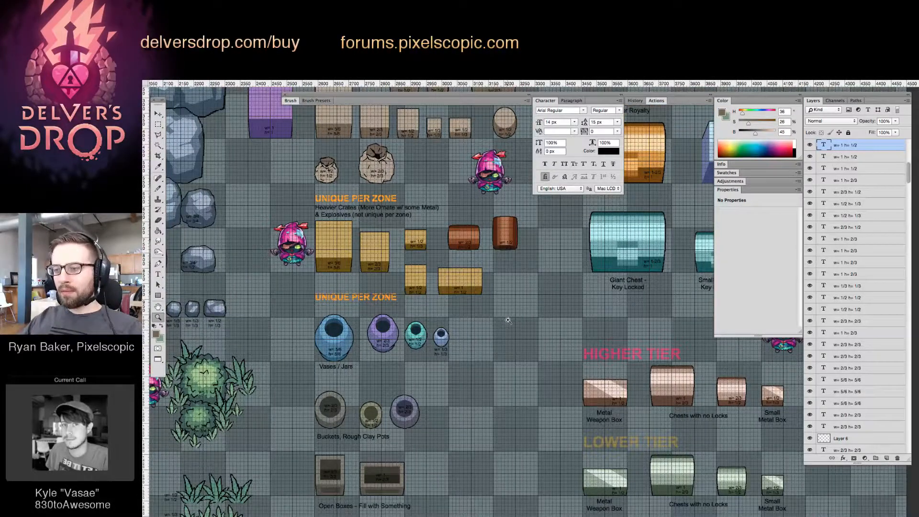
{"action": "scroll", "coordinate": [507, 320], "scroll_direction": "down", "scroll_amount": 5}
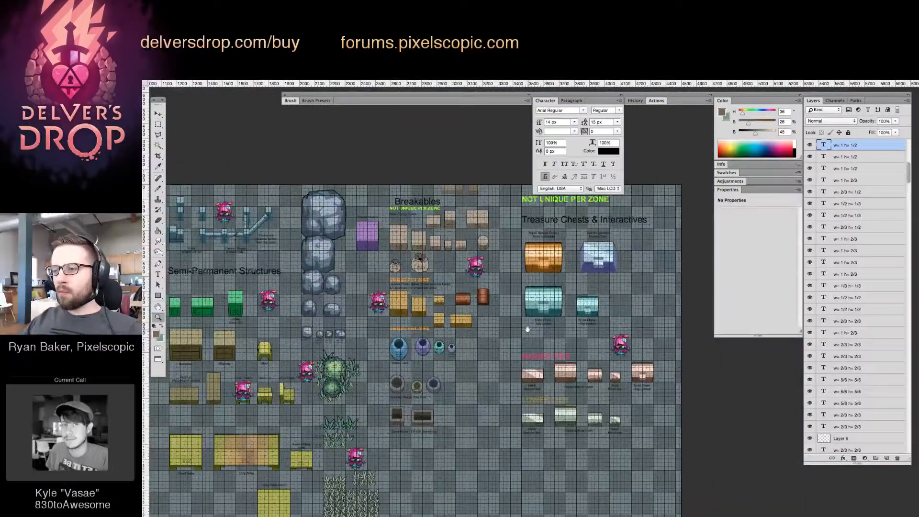
{"action": "scroll", "coordinate": [527, 329], "scroll_direction": "up", "scroll_amount": 5}
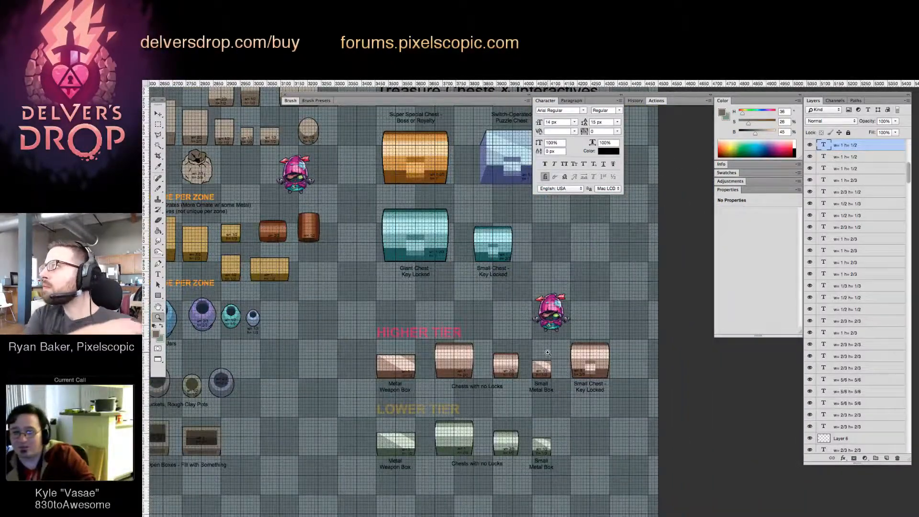
{"action": "scroll", "coordinate": [523, 433], "scroll_direction": "up", "scroll_amount": 3}
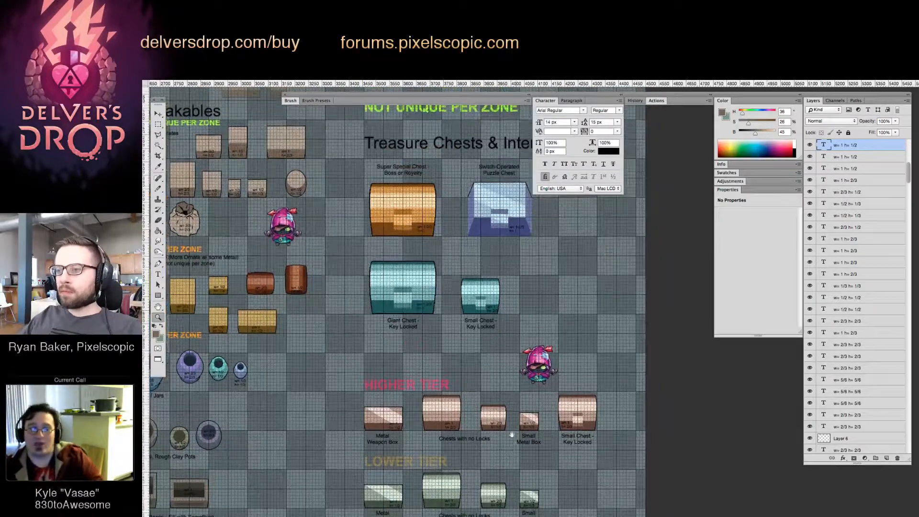
{"action": "left_click_drag", "start_coordinate": [468, 366], "coordinate": [484, 394]}
{"action": "left_click_drag", "start_coordinate": [377, 344], "coordinate": [408, 352]}
{"action": "scroll", "coordinate": [354, 207], "scroll_direction": "left", "scroll_amount": 2}
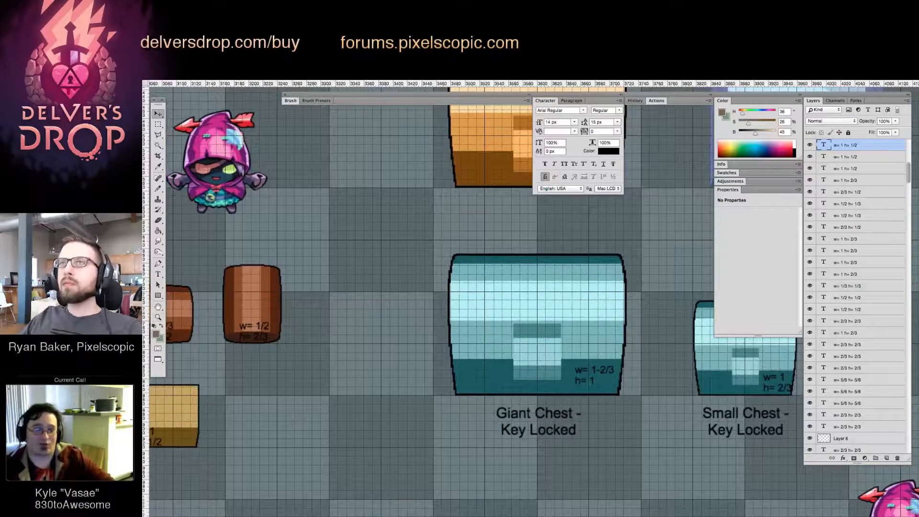
{"action": "key", "text": "Tab"}
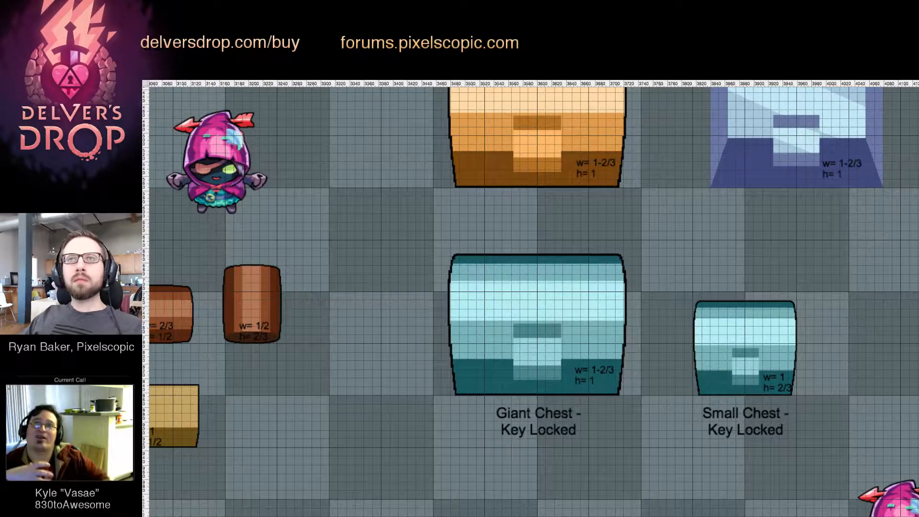
{"action": "key", "text": "Tab"}
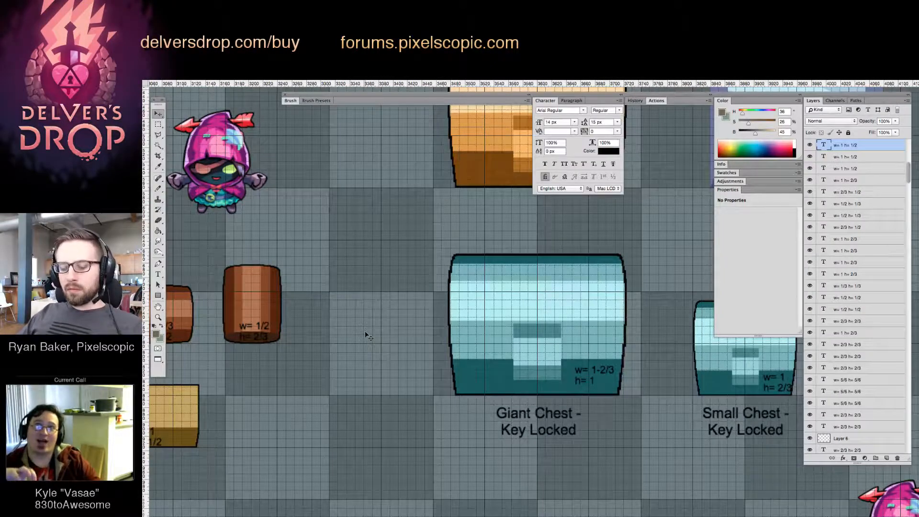
Move the two Layer 6 layers from among the label text layers to the start of the Obj 120% - 72 group
{"action": "key", "text": "m"}
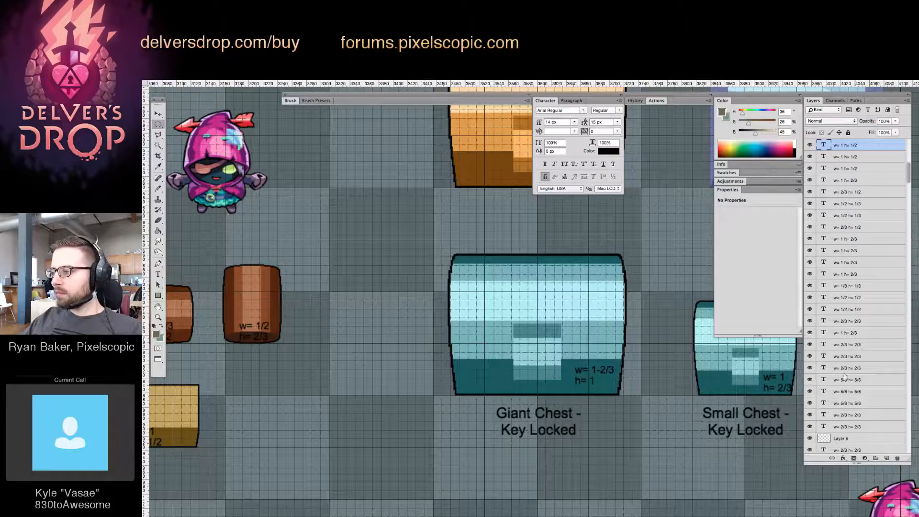
{"action": "scroll", "coordinate": [842, 335], "scroll_direction": "up", "scroll_amount": 3}
{"action": "scroll", "coordinate": [839, 324], "scroll_direction": "up", "scroll_amount": 10}
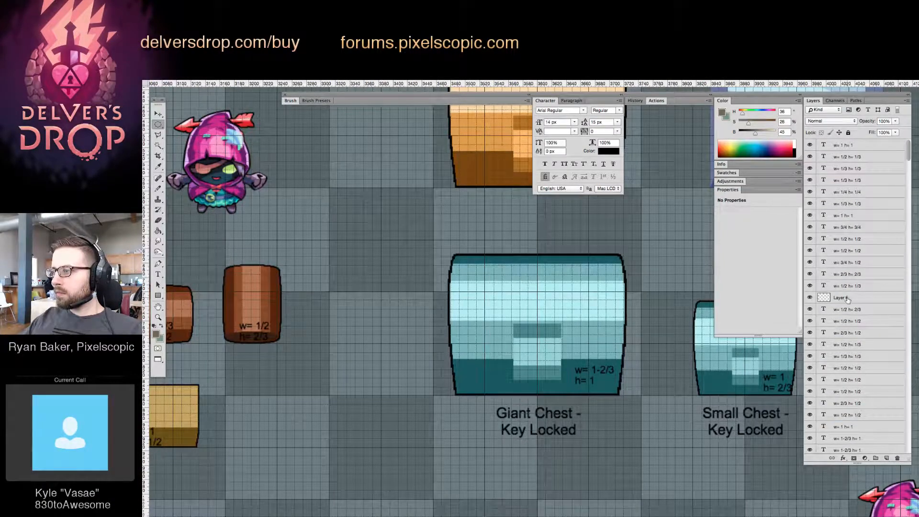
{"action": "left_click_drag", "start_coordinate": [846, 297], "coordinate": [868, 252]}
{"action": "scroll", "coordinate": [868, 247], "scroll_direction": "up", "scroll_amount": 10}
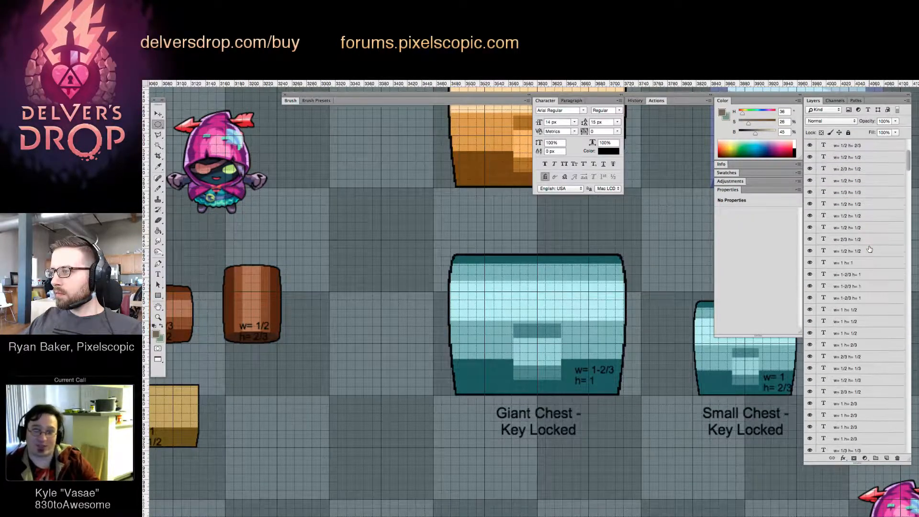
{"action": "scroll", "coordinate": [869, 249], "scroll_direction": "down", "scroll_amount": 8}
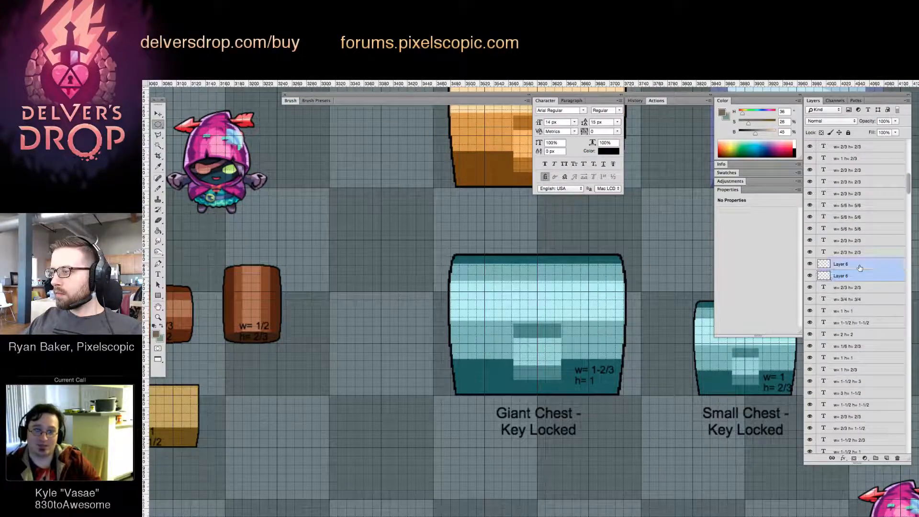
{"action": "scroll", "coordinate": [860, 267], "scroll_direction": "down", "scroll_amount": 2}
{"action": "left_click_drag", "start_coordinate": [865, 248], "coordinate": [831, 304]}
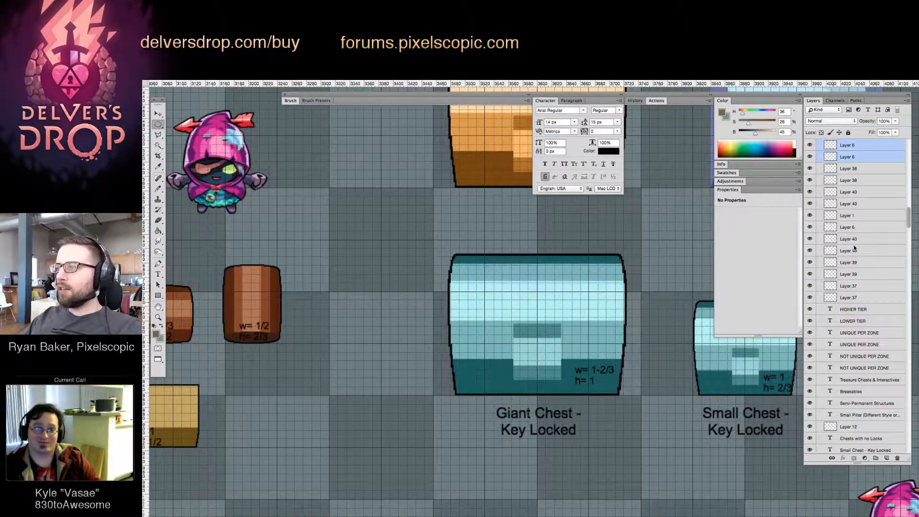
{"action": "scroll", "coordinate": [855, 278], "scroll_direction": "up", "scroll_amount": 5}
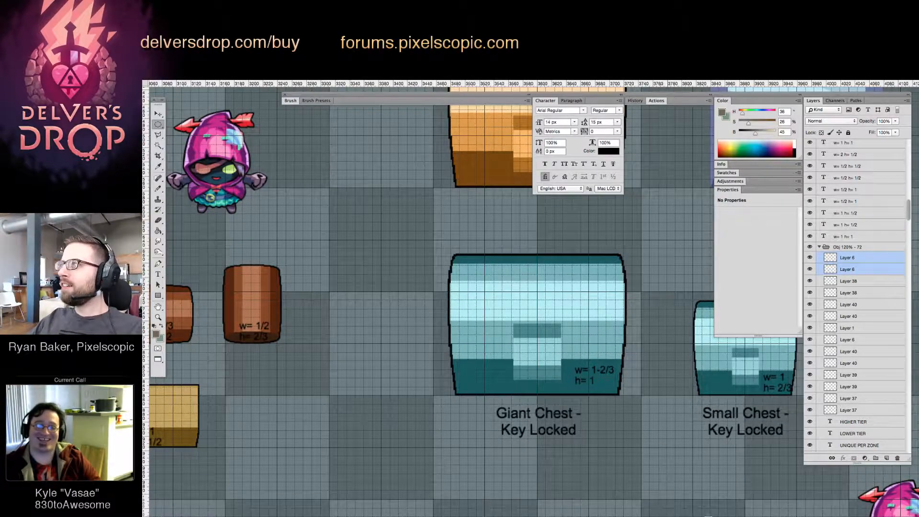
Shift the w= 1-2/3 h= 1 label on the key-locked giant chest slightly left and down
{"action": "key", "text": "v"}
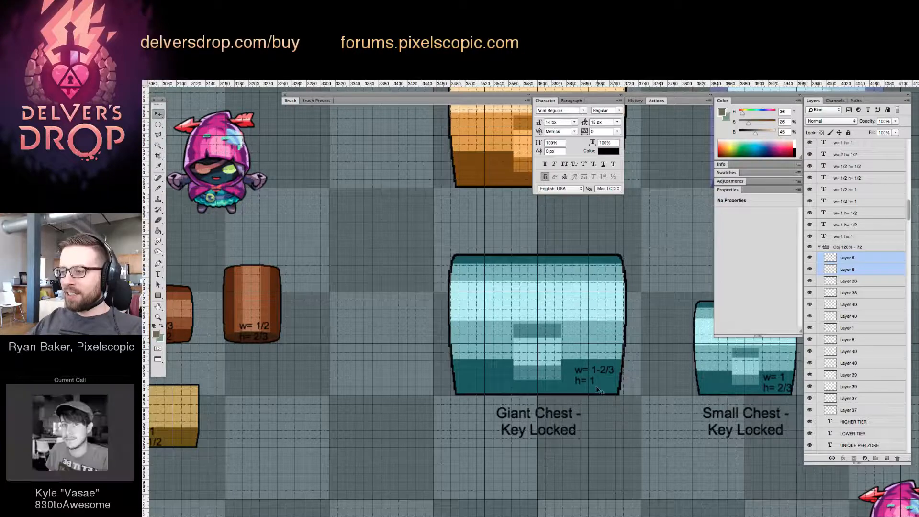
{"action": "left_click", "coordinate": [591, 382], "text": "ctrl"}
Review the Breakables section beside the treasure chests, the whole template, and the crates, sacks and barrels up close
{"action": "key", "text": "z"}
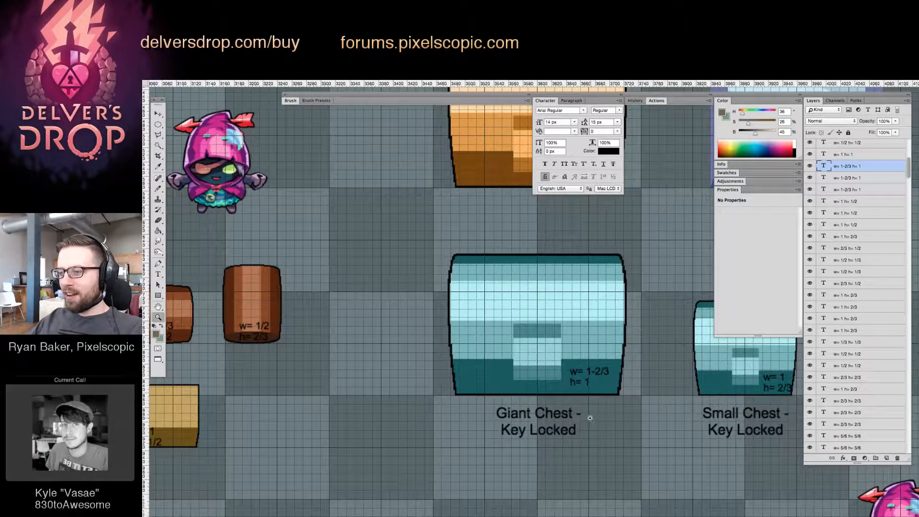
{"action": "left_click", "coordinate": [583, 417], "text": "alt"}
{"action": "left_click_drag", "start_coordinate": [562, 432], "coordinate": [586, 423]}
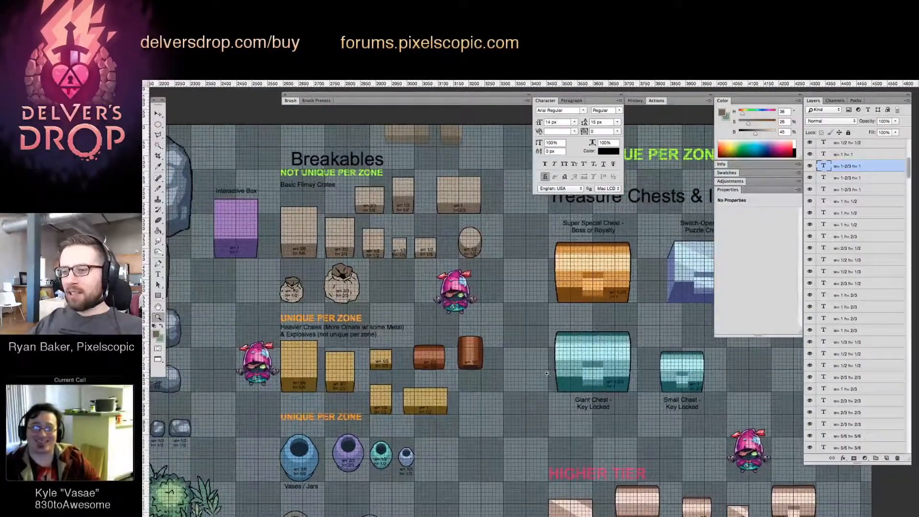
{"action": "mouse_move", "coordinate": [460, 356]}
{"action": "left_mouse_down"}
{"action": "mouse_move", "coordinate": [541, 358]}
{"action": "mouse_move", "coordinate": [464, 360]}
{"action": "left_mouse_up"}
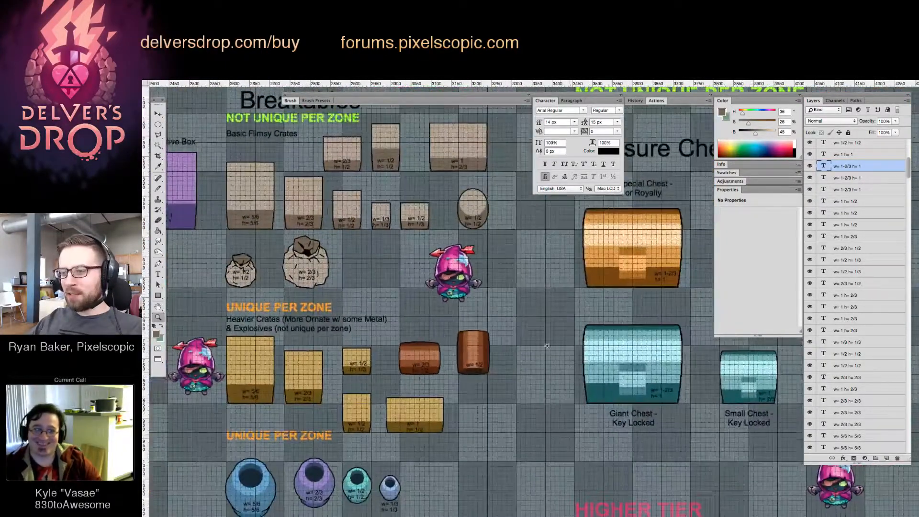
{"action": "left_click_drag", "start_coordinate": [541, 331], "coordinate": [562, 341]}
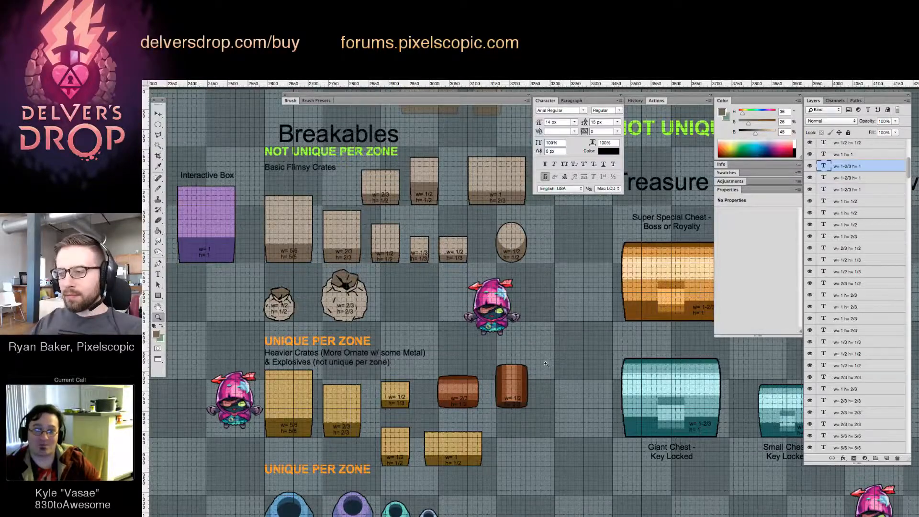
{"action": "left_click_drag", "start_coordinate": [558, 353], "coordinate": [519, 356]}
{"action": "left_click_drag", "start_coordinate": [618, 405], "coordinate": [508, 295]}
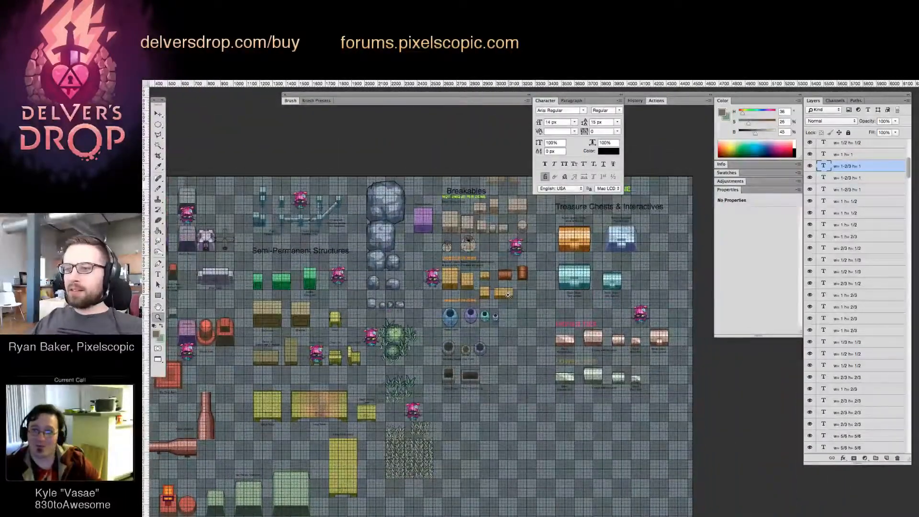
{"action": "left_click_drag", "start_coordinate": [401, 288], "coordinate": [440, 283]}
{"action": "left_click_drag", "start_coordinate": [609, 348], "coordinate": [415, 352]}
{"action": "left_click_drag", "start_coordinate": [488, 311], "coordinate": [584, 327]}
{"action": "left_click_drag", "start_coordinate": [569, 339], "coordinate": [474, 359]}
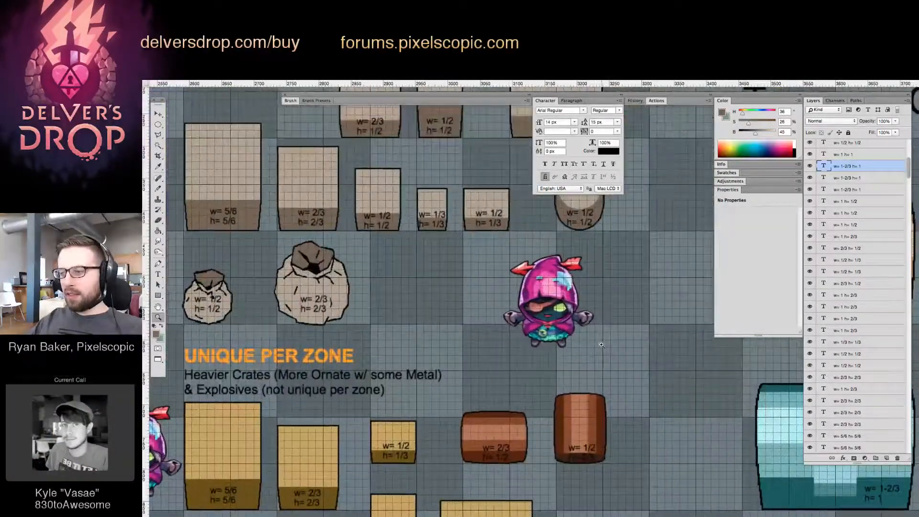
Select the layer of the rounded w= 1/2 h= 1/2 breakable and draw a circular selection inside its light upper face
{"action": "left_click_drag", "start_coordinate": [639, 281], "coordinate": [571, 363]}
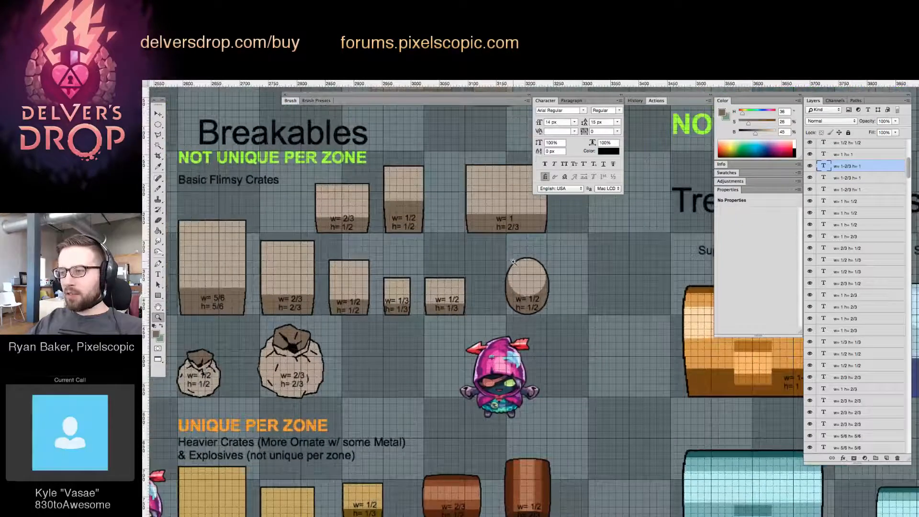
{"action": "left_click_drag", "start_coordinate": [531, 265], "coordinate": [591, 289]}
{"action": "left_click", "coordinate": [545, 301]}
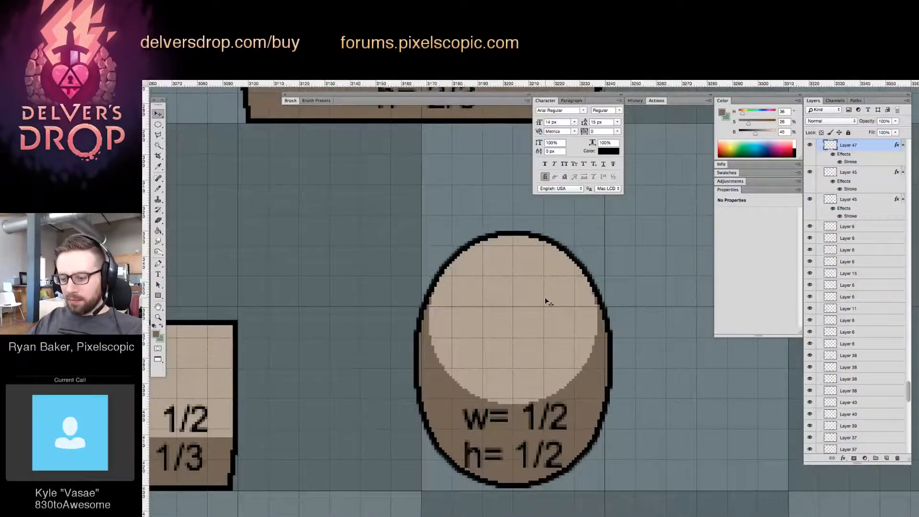
{"action": "key", "text": "m"}
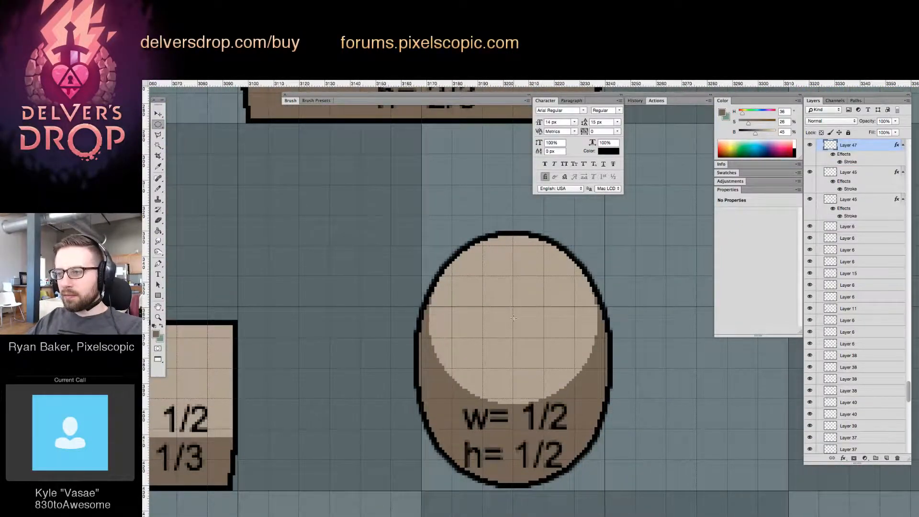
{"action": "left_click_drag", "start_coordinate": [514, 318], "coordinate": [649, 258]}
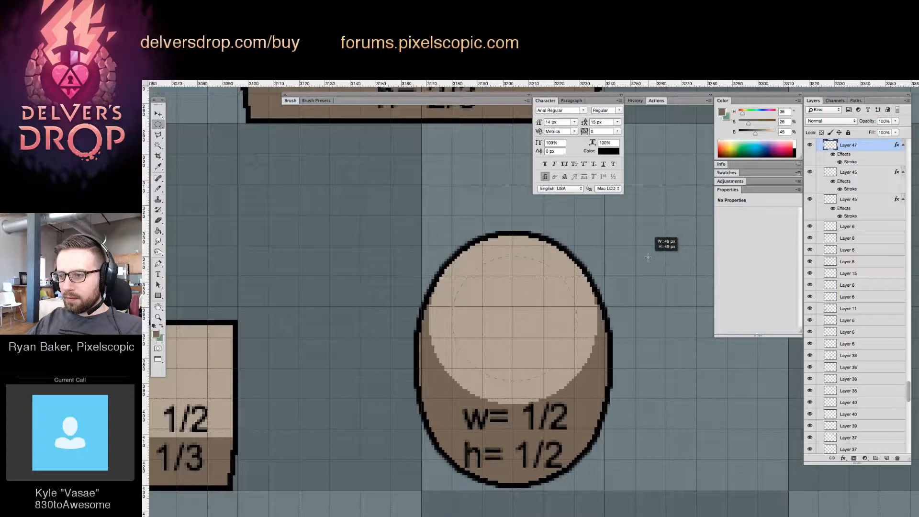
{"action": "left_click_drag", "start_coordinate": [648, 257], "coordinate": [647, 257]}
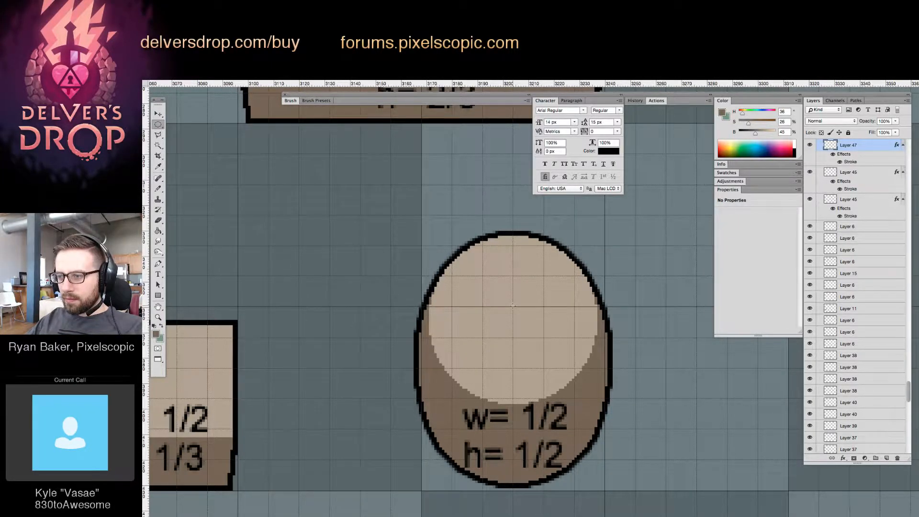
{"action": "mouse_move", "coordinate": [513, 306]}
{"action": "left_mouse_down"}
{"action": "mouse_move", "coordinate": [607, 247]}
{"action": "mouse_move", "coordinate": [607, 259]}
{"action": "left_mouse_up"}
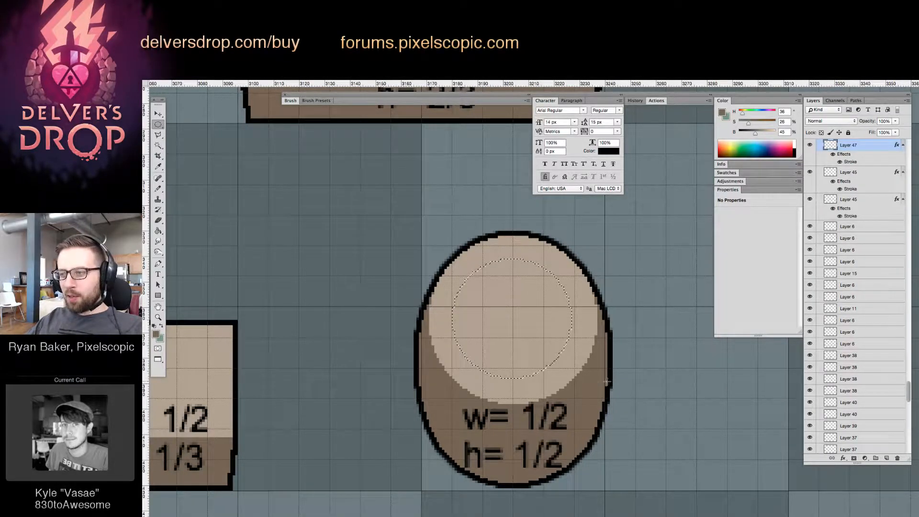
Fill the circular selection on the rounded breakable with the darker brown and deselect it
{"action": "key", "text": "g"}
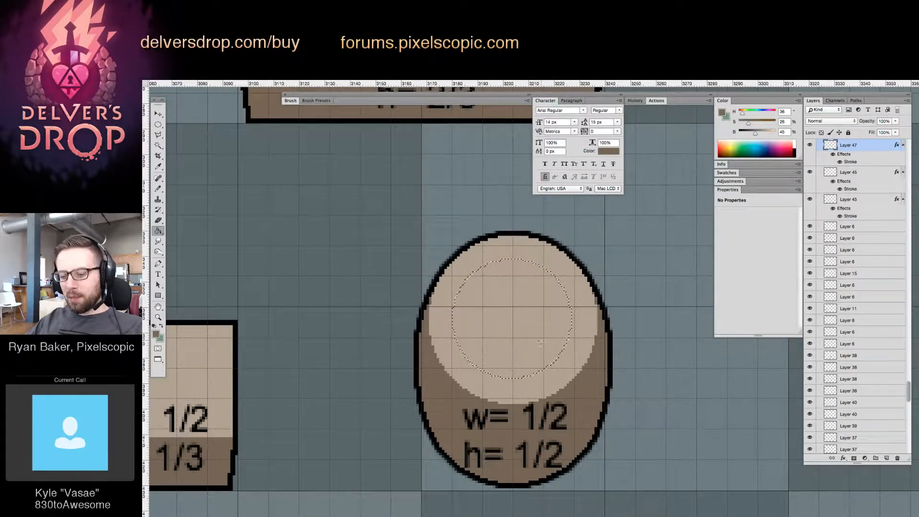
{"action": "left_click", "coordinate": [524, 326]}
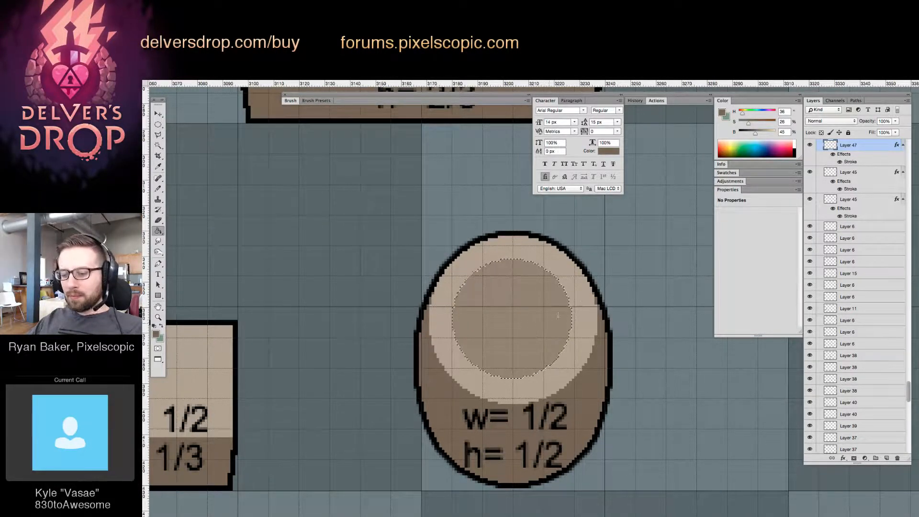
{"action": "key", "text": "l"}
{"action": "key", "text": "m"}
{"action": "key", "text": "ctrl+d"}
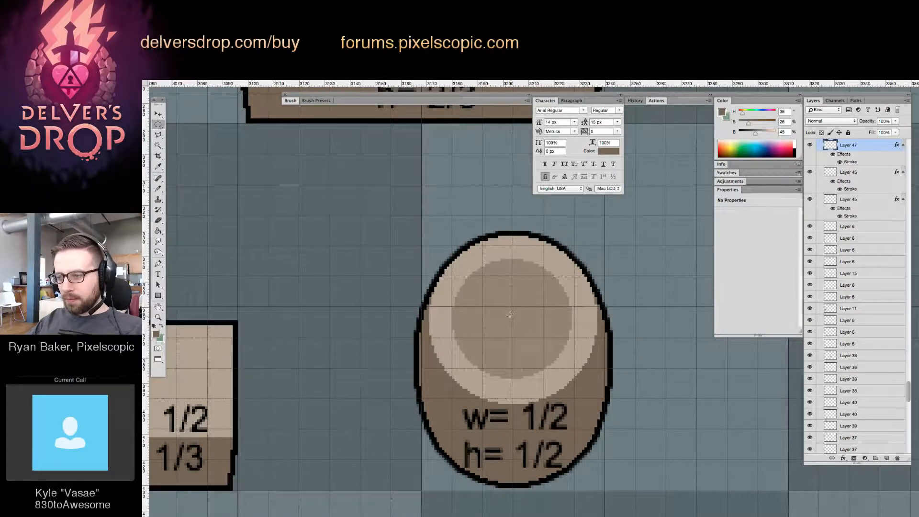
Fill a slightly smaller circle inside the dark disc with the object's lighter brown, leaving a thin ring, and deselect
{"action": "left_click_drag", "start_coordinate": [513, 305], "coordinate": [561, 272]}
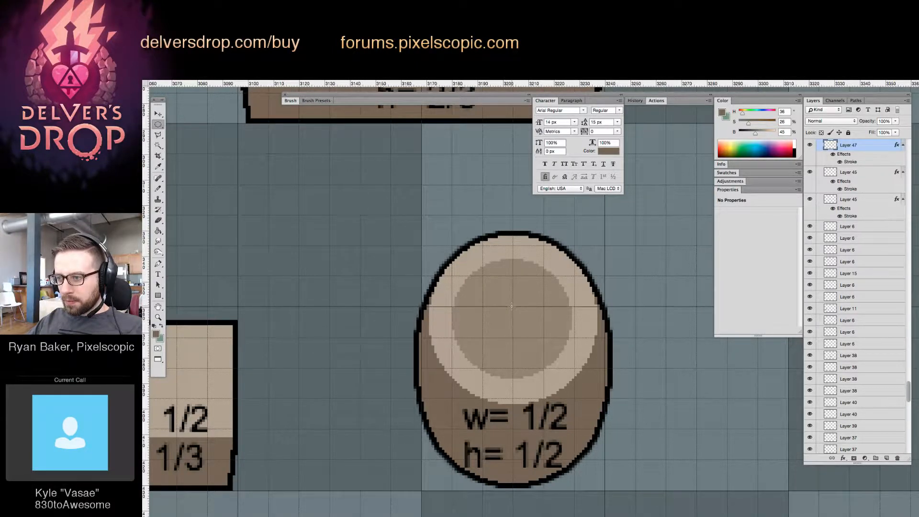
{"action": "left_click_drag", "start_coordinate": [512, 306], "coordinate": [573, 271]}
{"action": "key", "text": "g"}
{"action": "left_click", "coordinate": [543, 256], "text": "alt"}
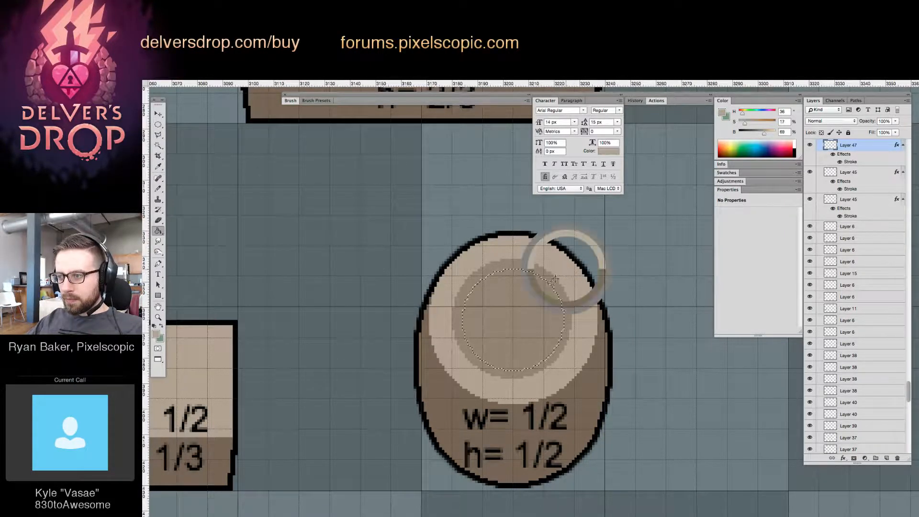
{"action": "left_click", "coordinate": [537, 301]}
{"action": "key", "text": "super+d"}
Lasso the upper half of the ring on the rounded breakable and nudge it up one pixel
{"action": "key", "text": "z"}
{"action": "left_click_drag", "start_coordinate": [539, 309], "coordinate": [479, 382]}
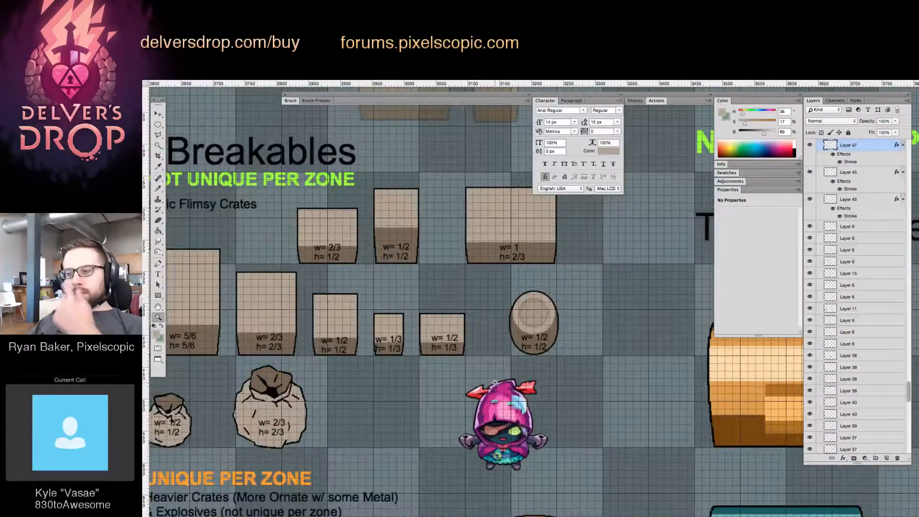
{"action": "mouse_move", "coordinate": [564, 392]}
{"action": "left_mouse_down"}
{"action": "mouse_move", "coordinate": [555, 406]}
{"action": "mouse_move", "coordinate": [551, 392]}
{"action": "left_mouse_up"}
{"action": "left_click_drag", "start_coordinate": [506, 330], "coordinate": [526, 323]}
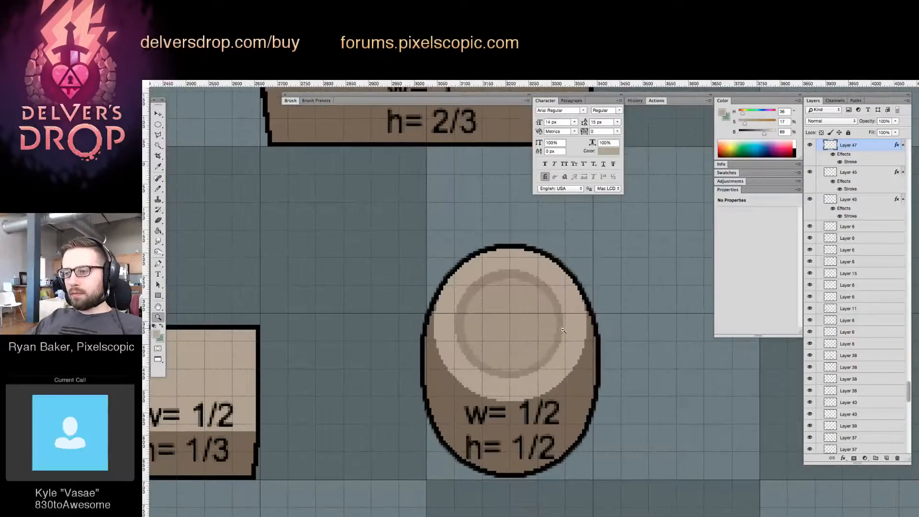
{"action": "key", "text": "l"}
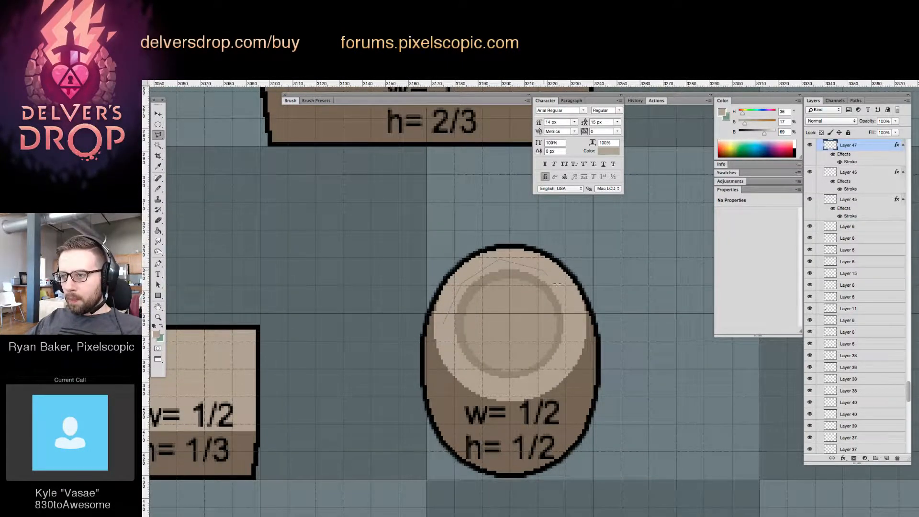
{"action": "left_click", "coordinate": [575, 320]}
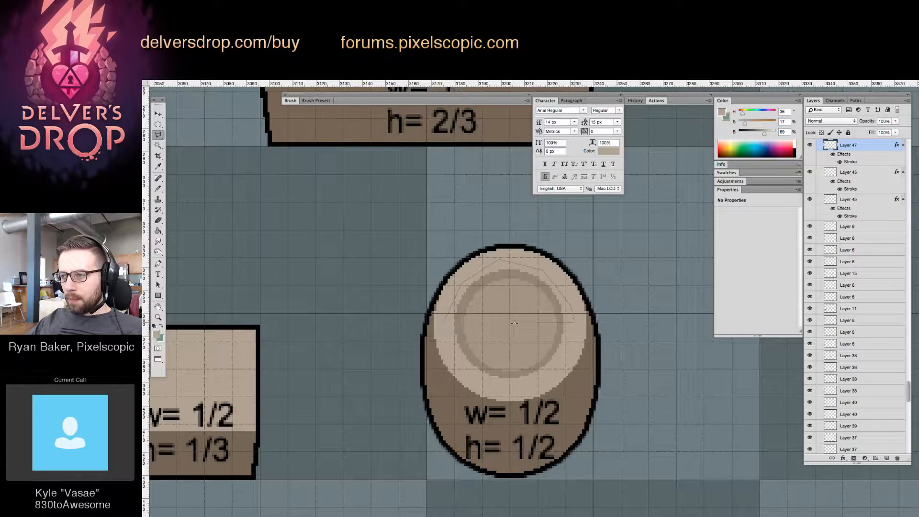
{"action": "left_click", "coordinate": [452, 324]}
{"action": "key", "text": "v"}
{"action": "key", "text": "Up"}
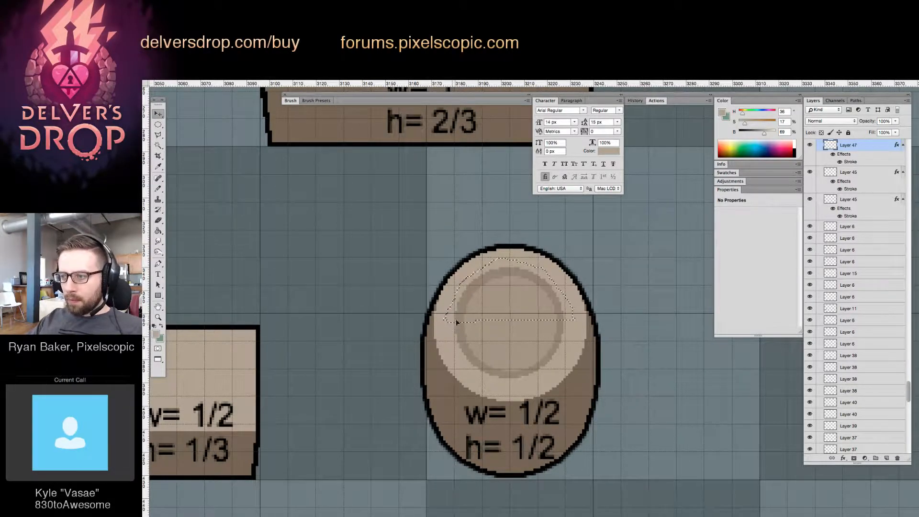
Select the lower half of the ring with elliptical selections and nudge it down one pixel
{"action": "key", "text": "m"}
{"action": "mouse_move", "coordinate": [445, 323]}
{"action": "left_mouse_down"}
{"action": "mouse_move", "coordinate": [569, 353]}
{"action": "mouse_move", "coordinate": [525, 367]}
{"action": "mouse_move", "coordinate": [562, 382]}
{"action": "left_mouse_up"}
{"action": "key", "text": "v"}
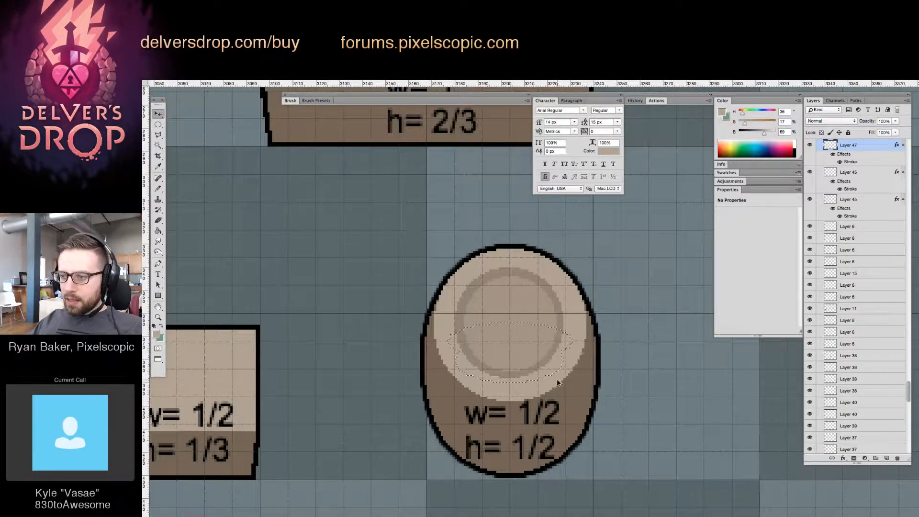
{"action": "key", "text": "Down"}
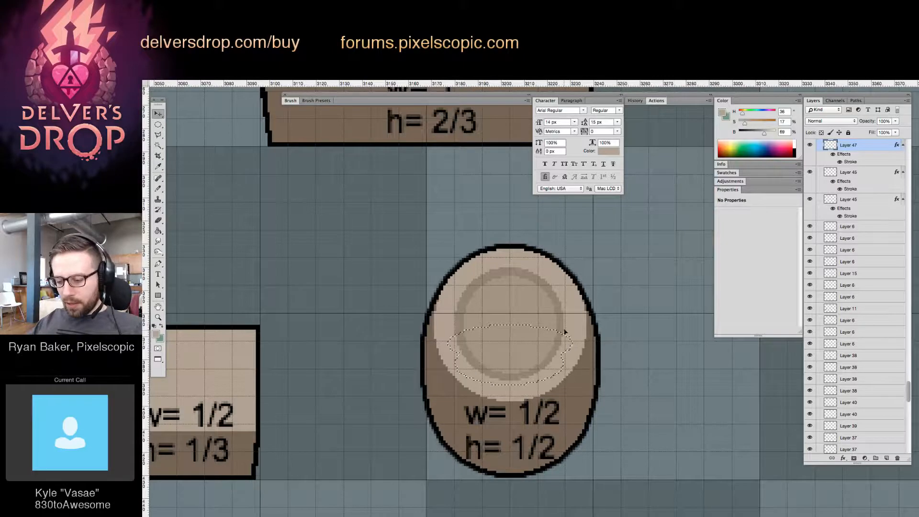
Select the right half of the ring with rectangular selections and nudge it right one pixel
{"action": "key", "text": "m"}
{"action": "left_click_drag", "start_coordinate": [523, 292], "coordinate": [553, 391]}
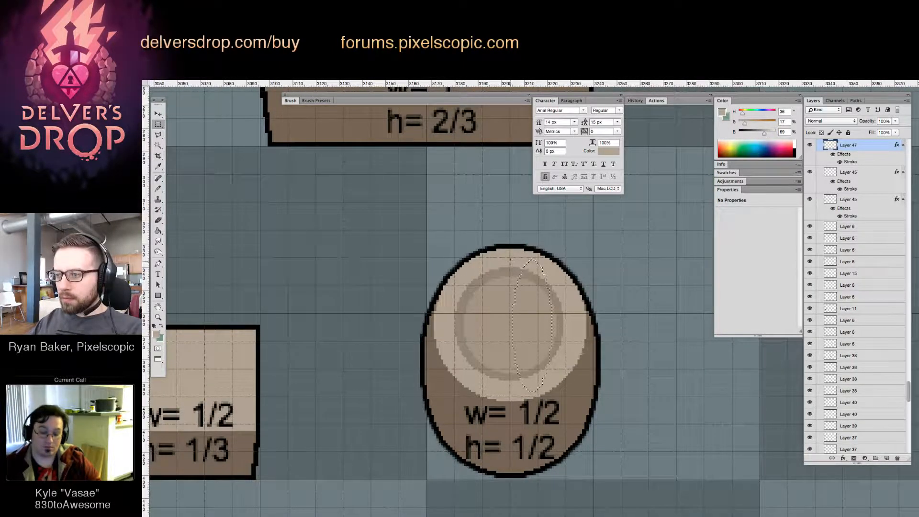
{"action": "left_click_drag", "start_coordinate": [510, 260], "coordinate": [559, 274]}
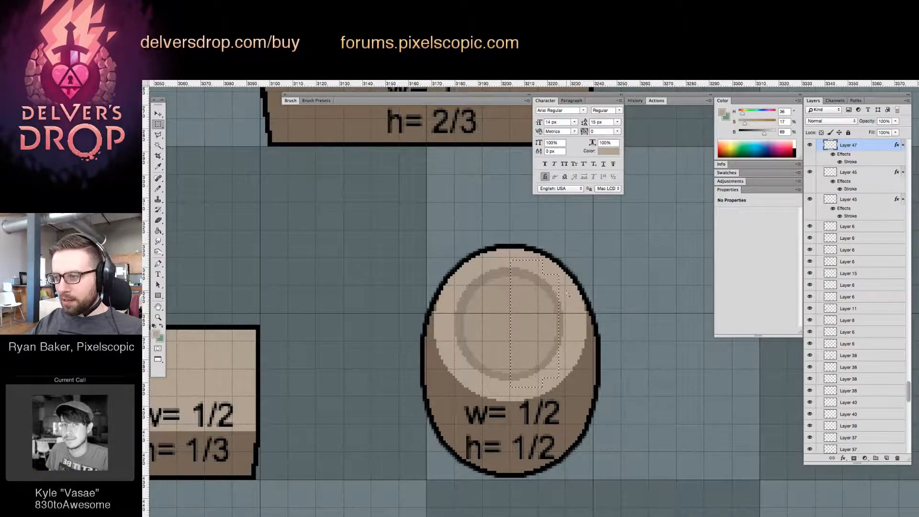
{"action": "left_click_drag", "start_coordinate": [540, 355], "coordinate": [540, 356]}
{"action": "key", "text": "v"}
{"action": "key", "text": "Right"}
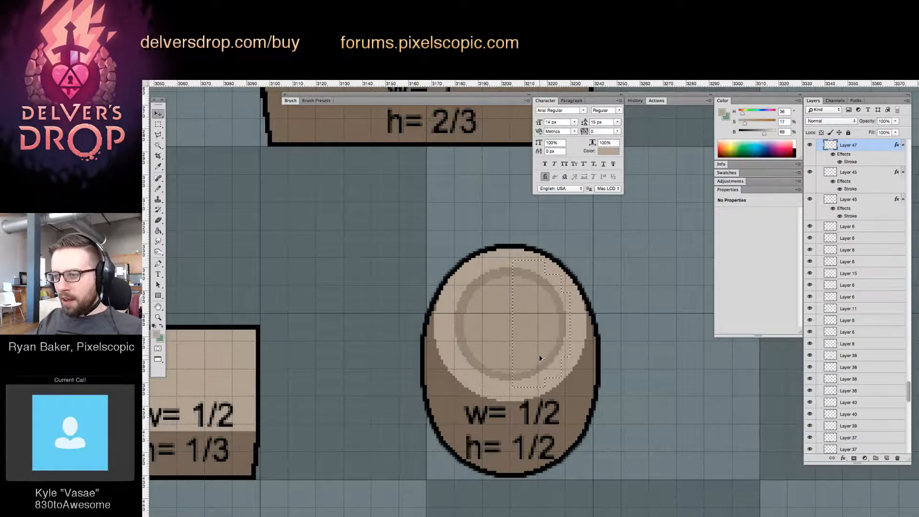
Select the left half of the ring with overlapping rectangular selections, nudge it left one pixel, and deselect
{"action": "key", "text": "m"}
{"action": "left_click_drag", "start_coordinate": [445, 290], "coordinate": [485, 354]}
{"action": "left_click_drag", "start_coordinate": [457, 278], "coordinate": [504, 371]}
{"action": "left_click_drag", "start_coordinate": [473, 269], "coordinate": [521, 384]}
{"action": "left_click_drag", "start_coordinate": [490, 261], "coordinate": [517, 384]}
{"action": "key", "text": "v"}
{"action": "key", "text": "ctrl+d"}
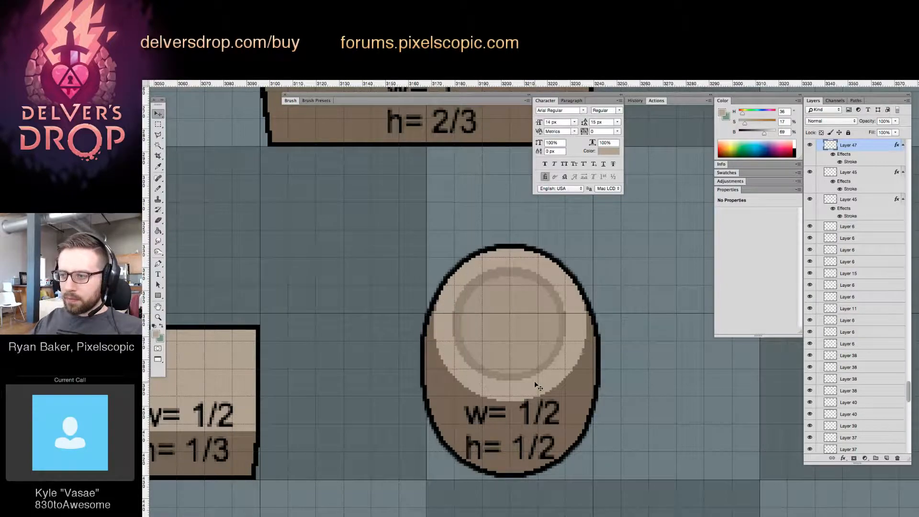
Add a new empty layer beneath the lowest Layer 24, directly above Group 1 in the layer stack
{"action": "key", "text": "z"}
{"action": "left_click", "coordinate": [620, 315], "text": "alt"}
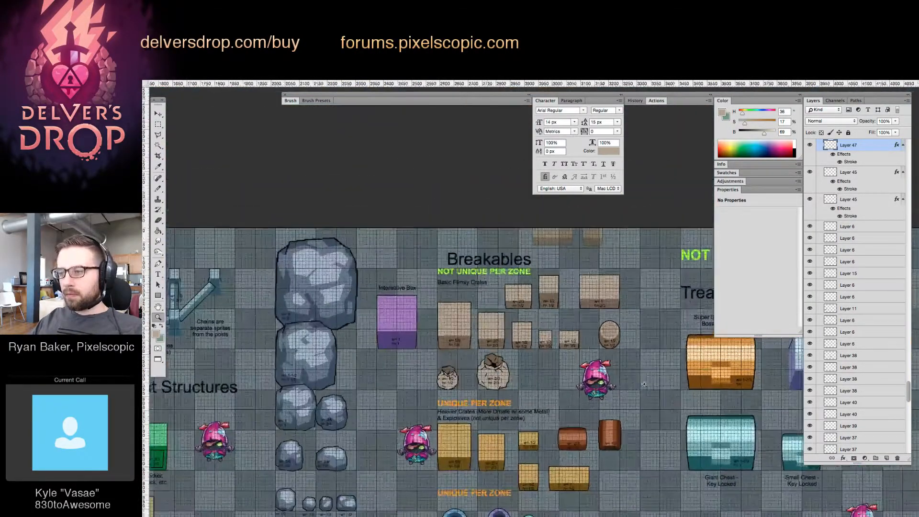
{"action": "left_click_drag", "start_coordinate": [644, 383], "coordinate": [539, 352]}
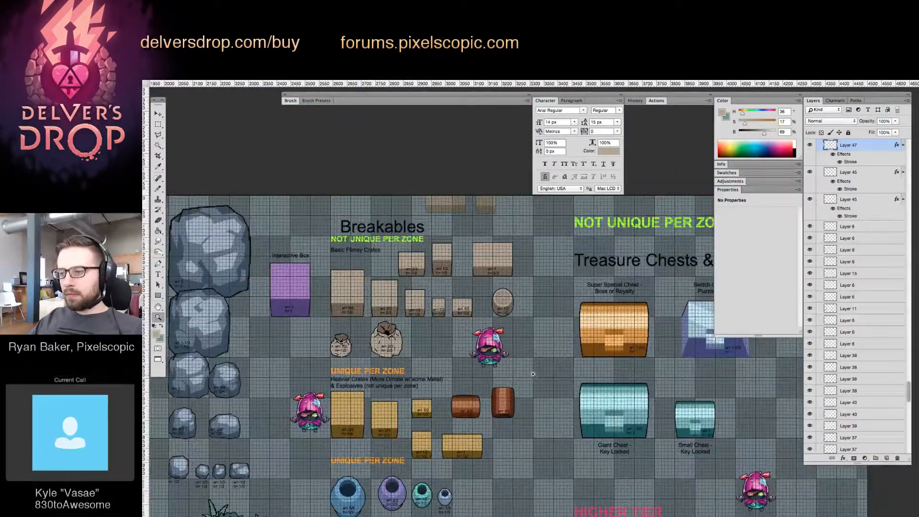
{"action": "left_click", "coordinate": [532, 376], "text": "alt"}
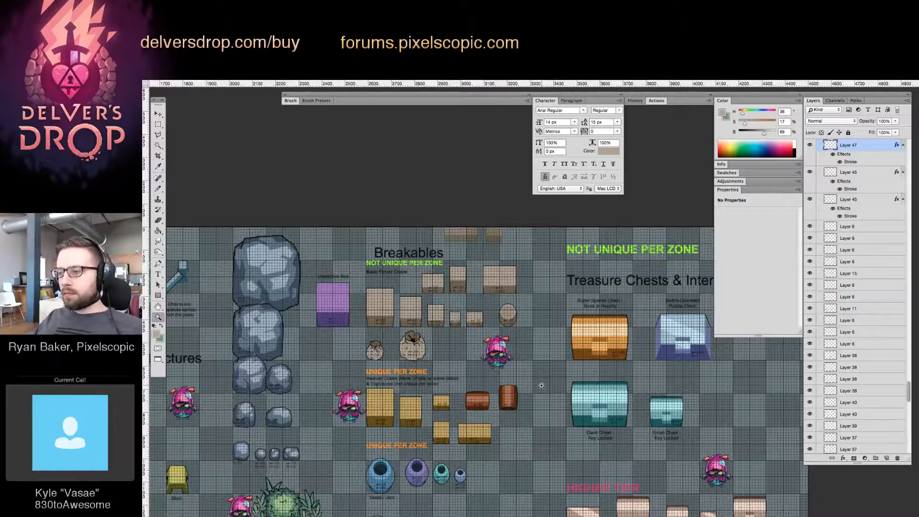
{"action": "left_click_drag", "start_coordinate": [539, 349], "coordinate": [611, 305]}
{"action": "left_click", "coordinate": [887, 458]}
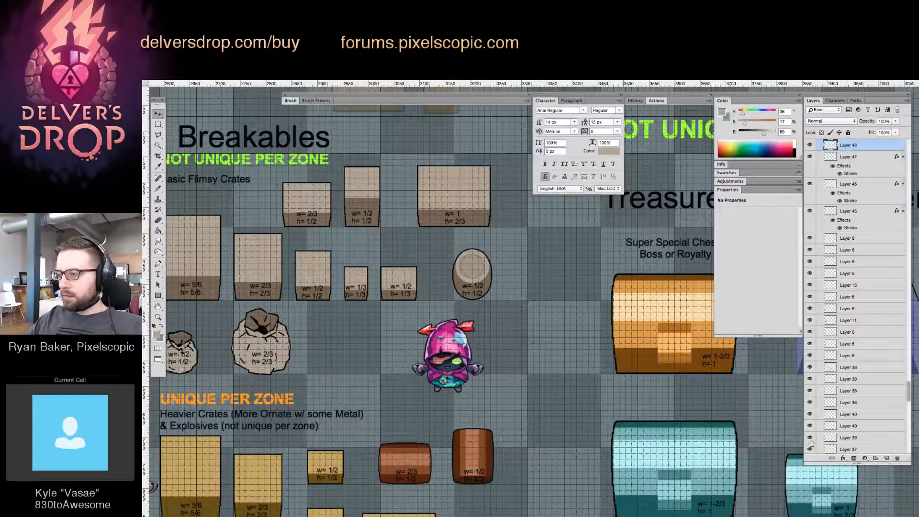
{"action": "scroll", "coordinate": [848, 378], "scroll_direction": "down", "scroll_amount": 15}
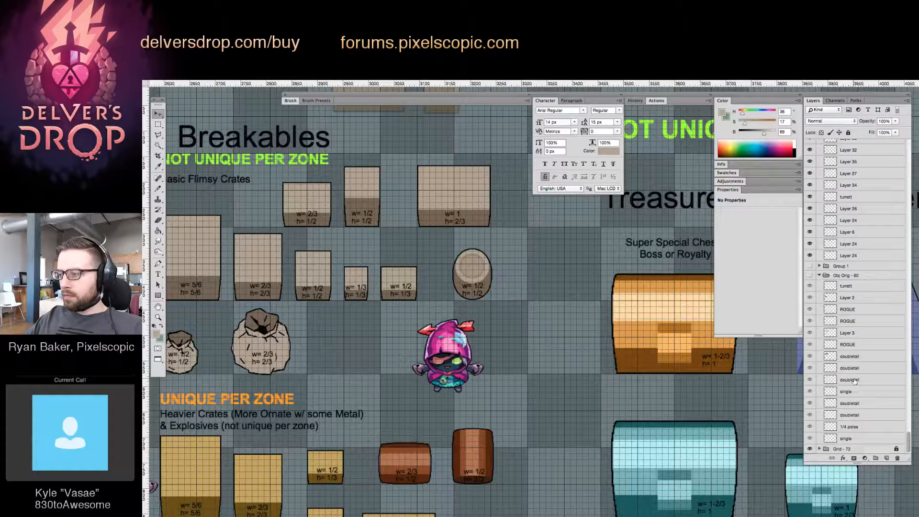
{"action": "left_click", "coordinate": [857, 259]}
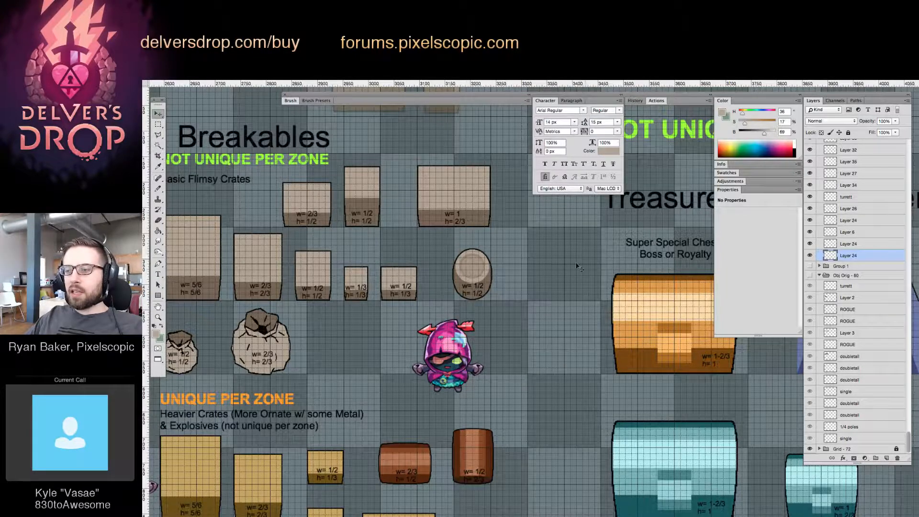
{"action": "left_click", "coordinate": [886, 458]}
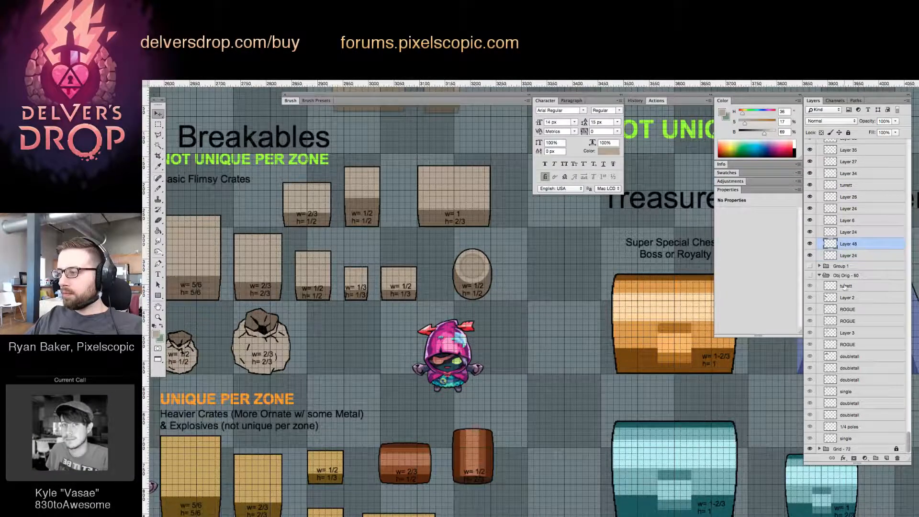
{"action": "left_click_drag", "start_coordinate": [846, 245], "coordinate": [847, 261]}
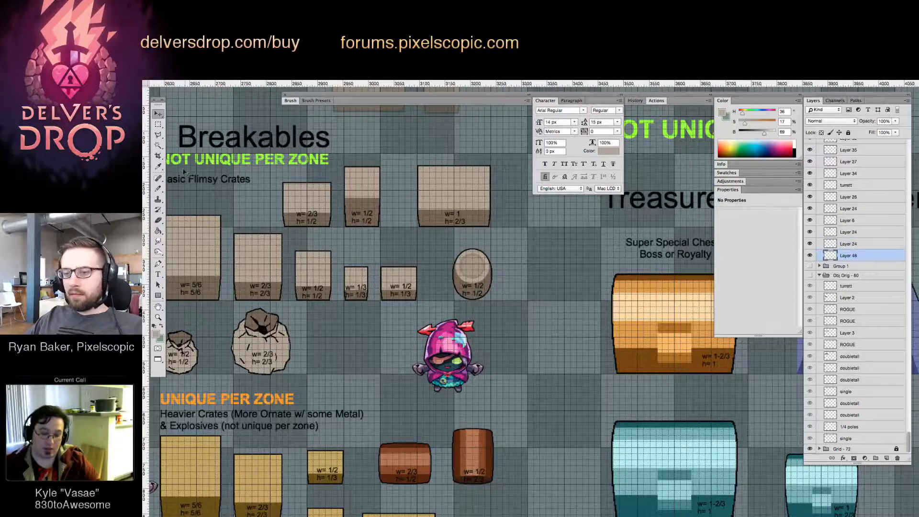
Make a small circular selection on the floor beside the hooded character and fill it with blue, hue 229, saturation 100, brightness 100
{"action": "left_click_drag", "start_coordinate": [158, 124], "coordinate": [194, 128]}
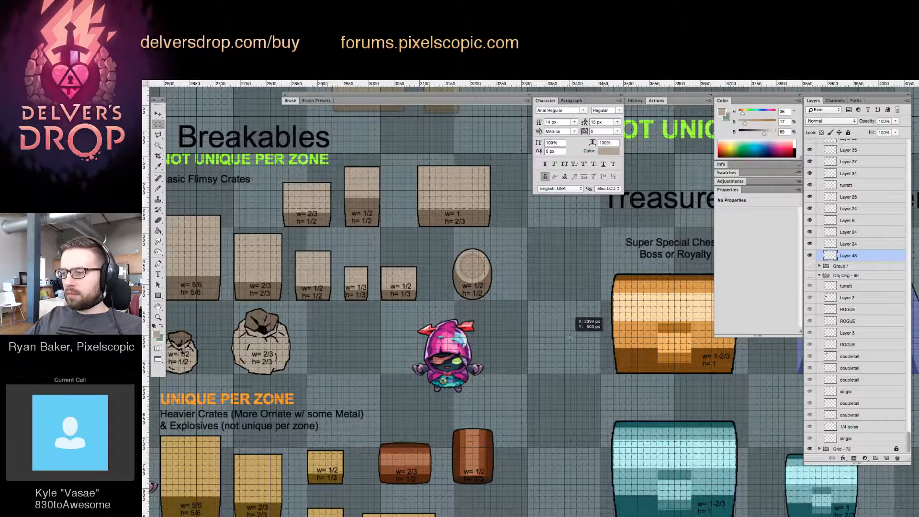
{"action": "left_click_drag", "start_coordinate": [569, 337], "coordinate": [592, 364]}
{"action": "key", "text": "z"}
{"action": "key", "text": "g"}
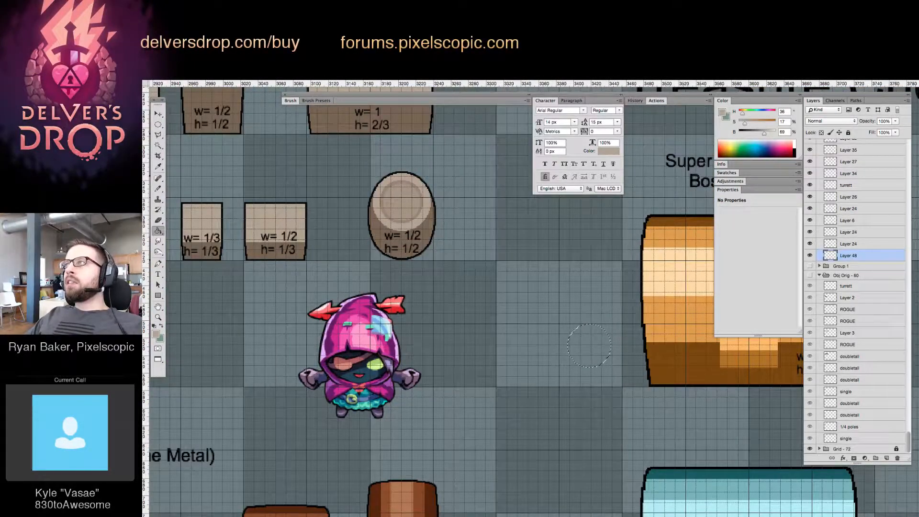
{"action": "left_click", "coordinate": [763, 113]}
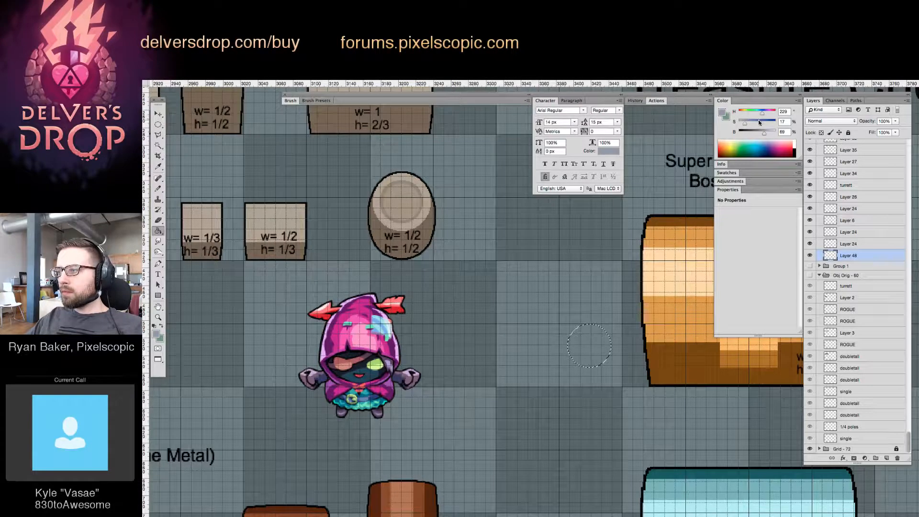
{"action": "left_click_drag", "start_coordinate": [761, 123], "coordinate": [778, 134]}
{"action": "left_click", "coordinate": [596, 341]}
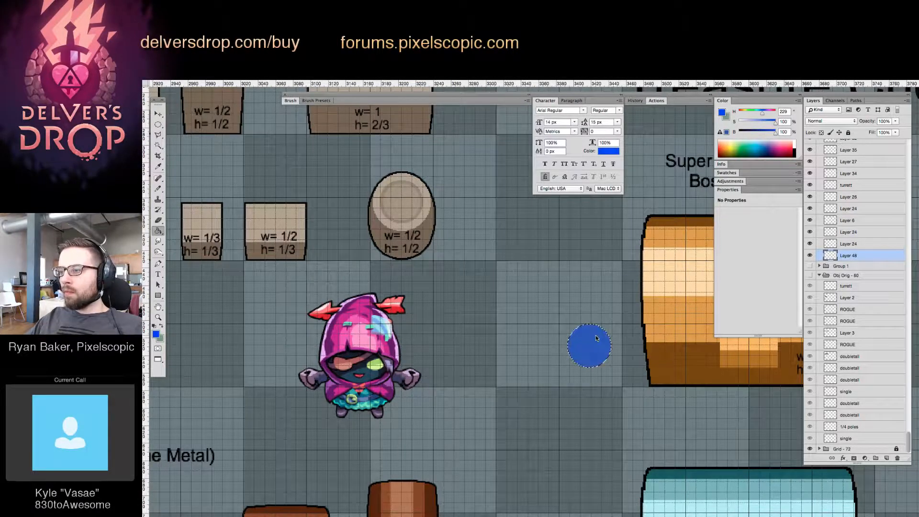
{"action": "key", "text": "super+d"}
Shift the small blue circle slightly down and delete its layer
{"action": "key", "text": "v"}
{"action": "left_click_drag", "start_coordinate": [591, 344], "coordinate": [585, 365]}
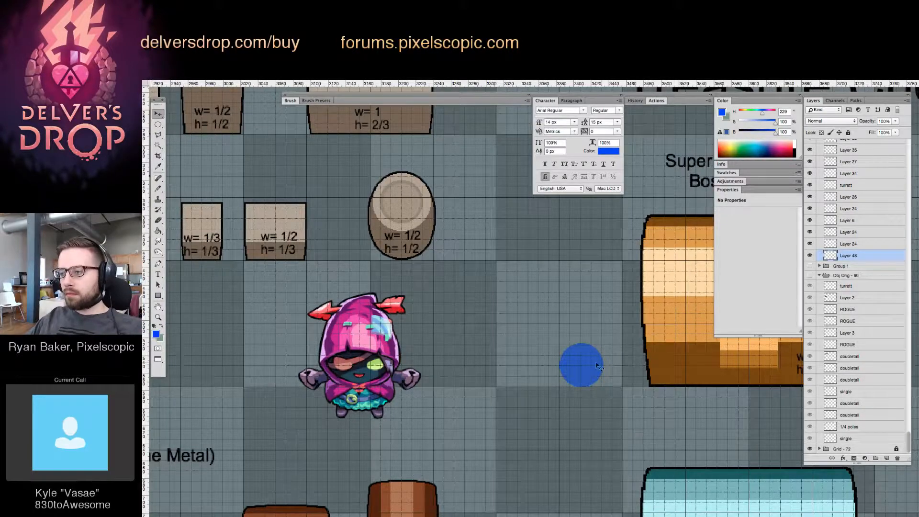
{"action": "key", "text": "z"}
{"action": "mouse_move", "coordinate": [588, 359]}
{"action": "left_mouse_down"}
{"action": "mouse_move", "coordinate": [597, 359]}
{"action": "mouse_move", "coordinate": [575, 371]}
{"action": "mouse_move", "coordinate": [583, 369]}
{"action": "left_mouse_up"}
{"action": "key", "text": "v"}
{"action": "key", "text": "Delete"}
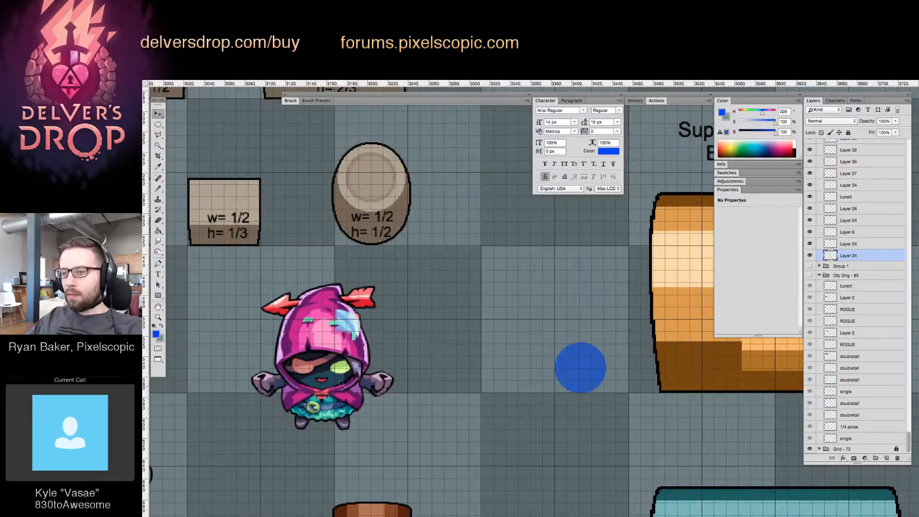
Move the hooded character onto the next floor tile to the right and make a circular selection around its lower body
{"action": "left_click_drag", "start_coordinate": [341, 382], "coordinate": [517, 332]}
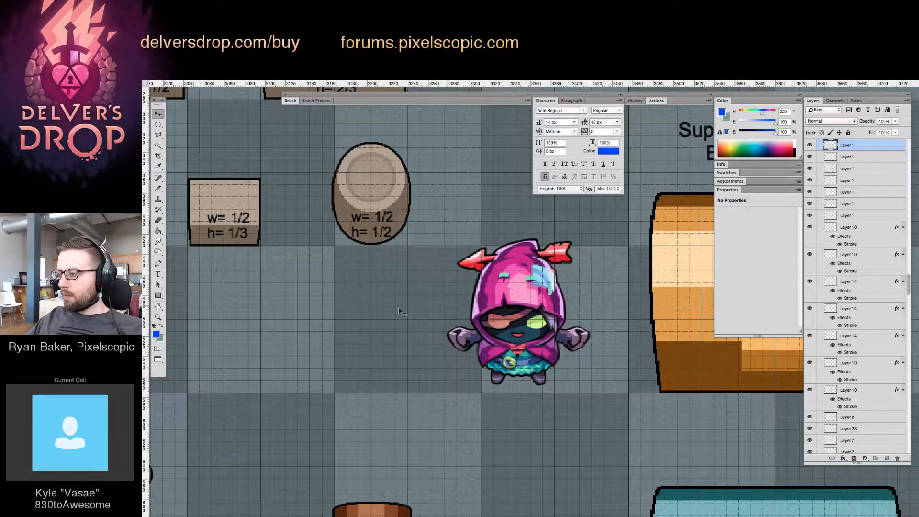
{"action": "left_click", "coordinate": [158, 124]}
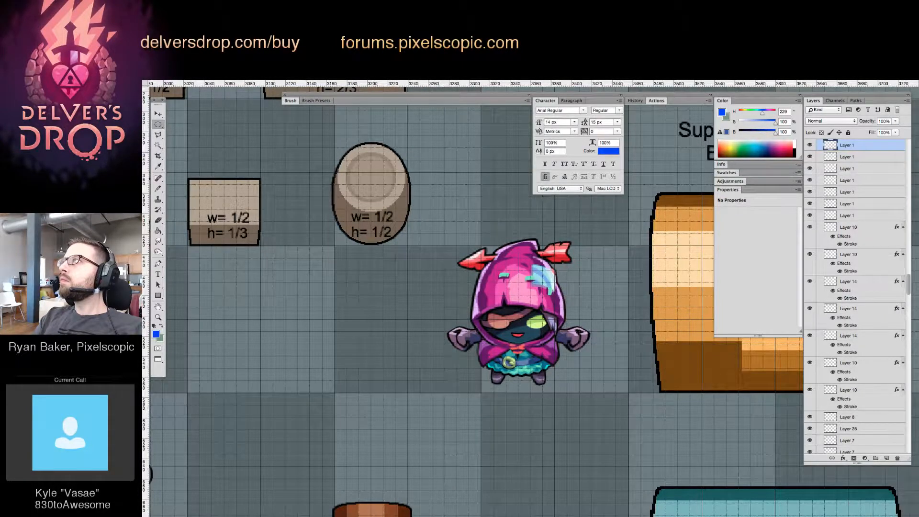
{"action": "left_click_drag", "start_coordinate": [481, 319], "coordinate": [550, 386]}
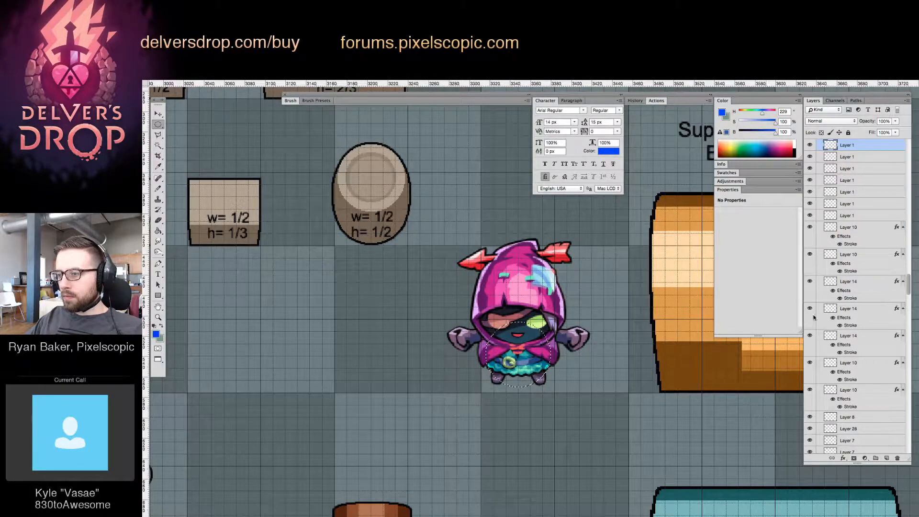
Fill the circular selection with blue on a new layer above the lowest Layer 24, deselect, and move the character left beside the circle
{"action": "scroll", "coordinate": [877, 416], "scroll_direction": "down", "scroll_amount": 10}
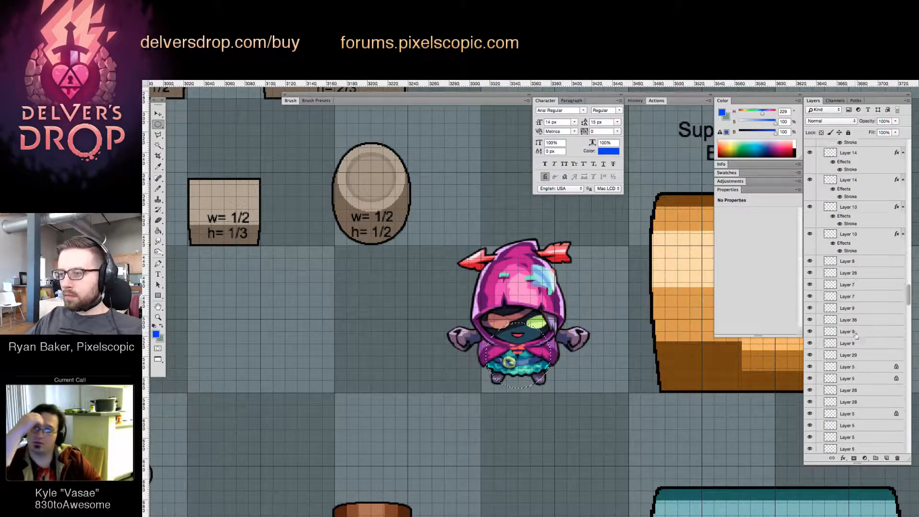
{"action": "scroll", "coordinate": [877, 415], "scroll_direction": "down", "scroll_amount": 10}
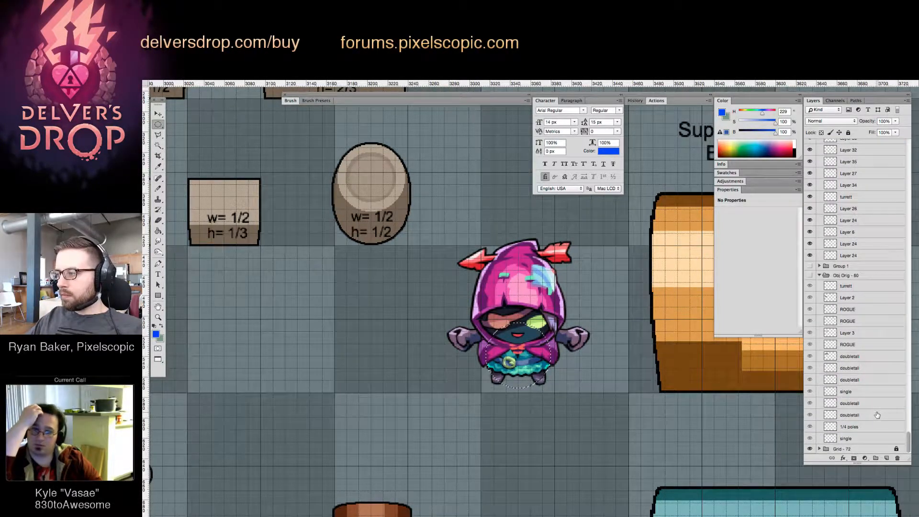
{"action": "left_click", "coordinate": [849, 255]}
{"action": "left_click", "coordinate": [887, 458]}
{"action": "key", "text": "g"}
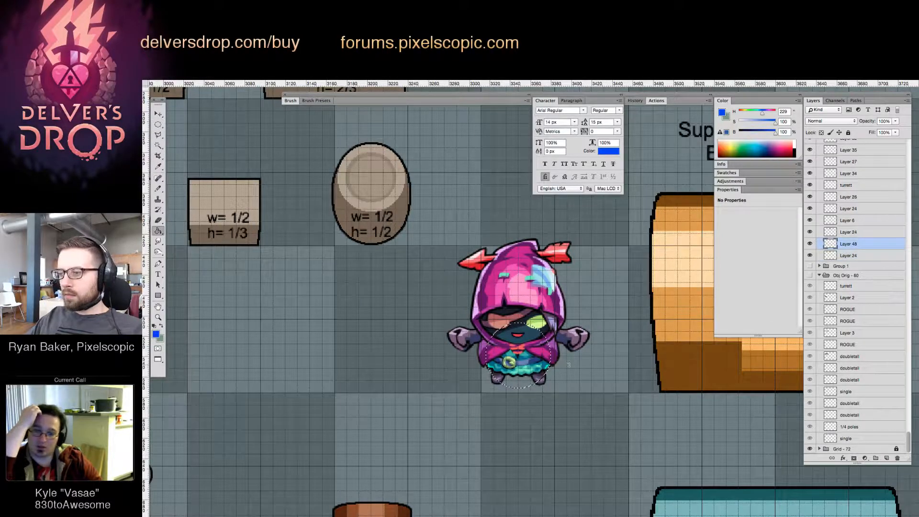
{"action": "left_click", "coordinate": [528, 361]}
{"action": "key", "text": "super+d"}
{"action": "key", "text": "v"}
{"action": "left_click_drag", "start_coordinate": [522, 293], "coordinate": [434, 292]}
Copy the rounded breakable's size label onto the blue circle, change its text to "SD 32x32", and center it on the circle
{"action": "left_click_drag", "start_coordinate": [384, 221], "coordinate": [526, 348]}
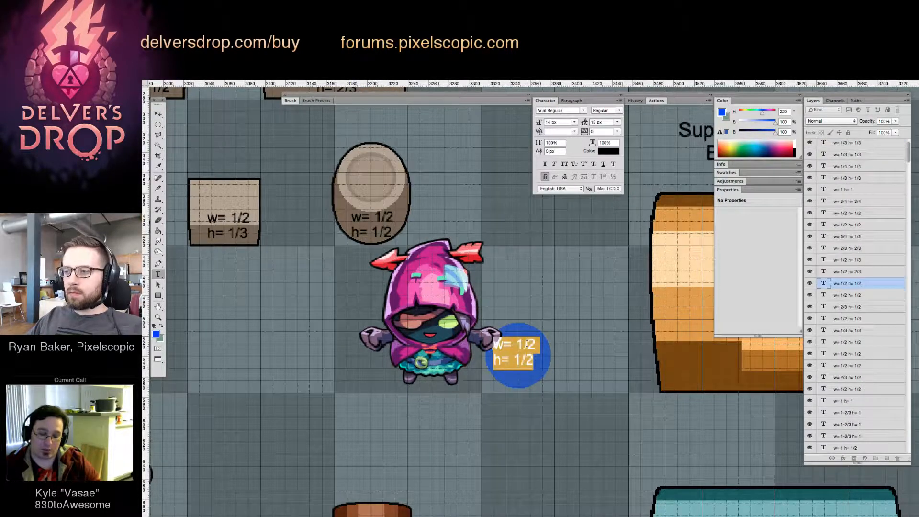
{"action": "type", "text": "D 32x32"}
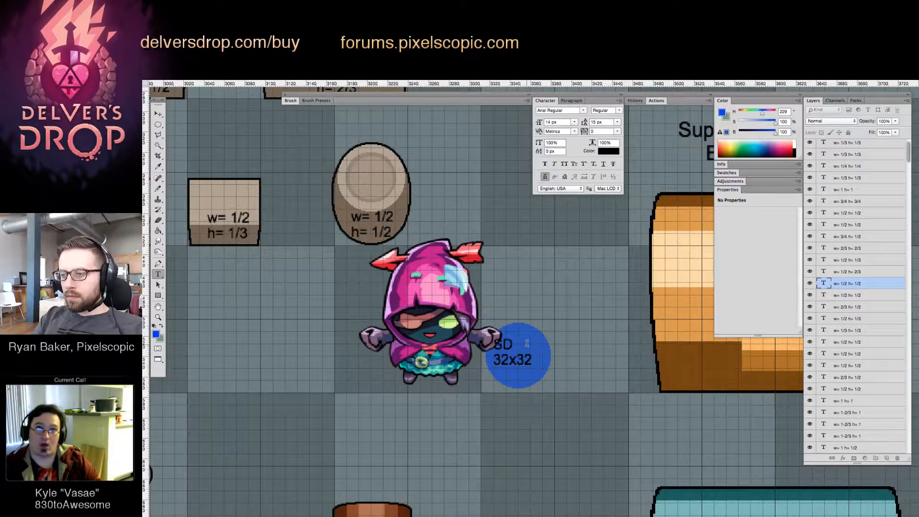
{"action": "key", "text": "super+Return"}
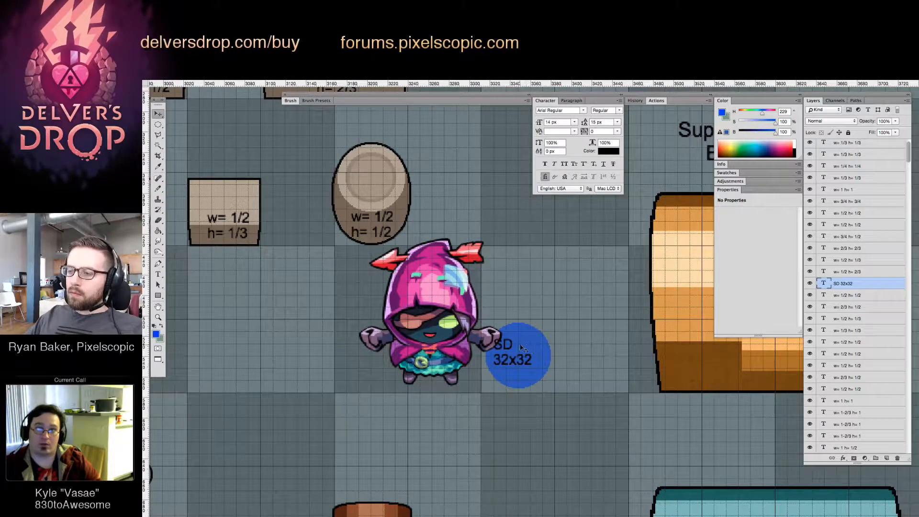
{"action": "left_click_drag", "start_coordinate": [523, 364], "coordinate": [527, 364]}
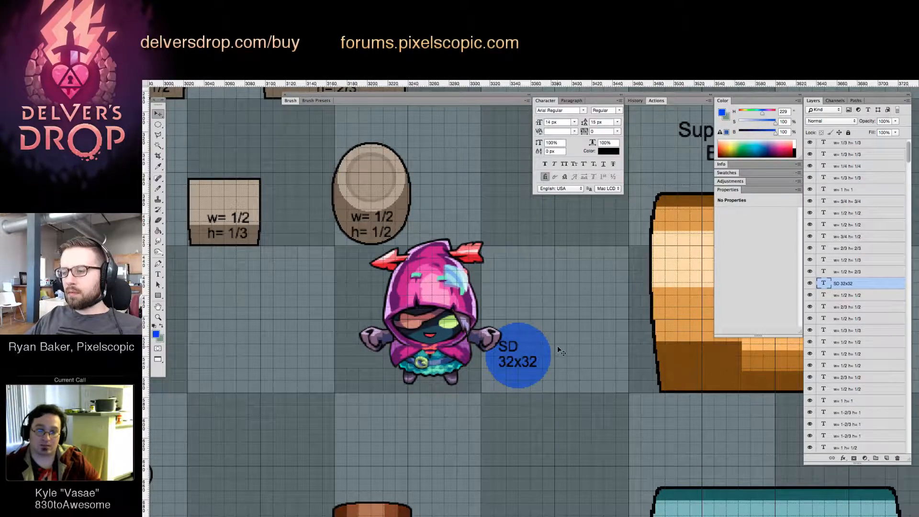
{"action": "key", "text": "Right"}
{"action": "key", "text": "Down"}
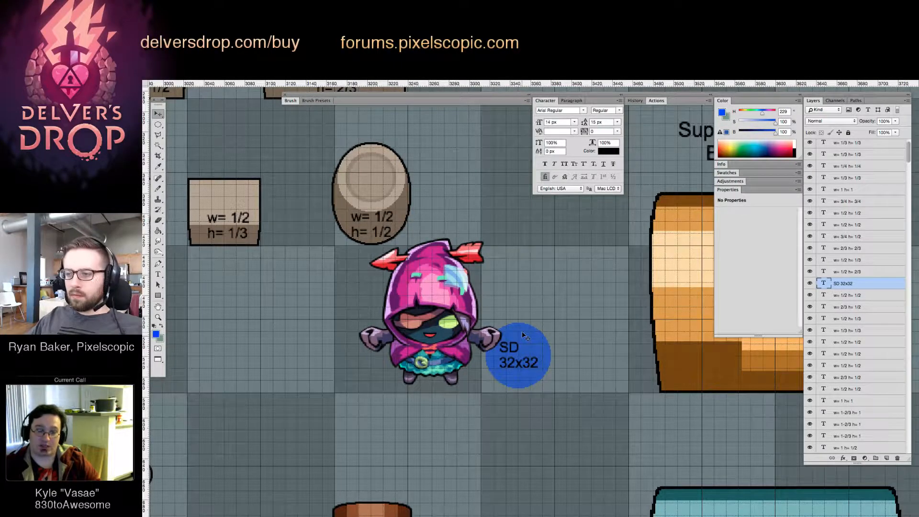
Add another layer above the lowest Layer 24 and make a smaller circular selection to the right of the blue circle
{"action": "mouse_move", "coordinate": [523, 335]}
{"action": "left_mouse_down"}
{"action": "mouse_move", "coordinate": [554, 341]}
{"action": "mouse_move", "coordinate": [511, 344]}
{"action": "left_mouse_up"}
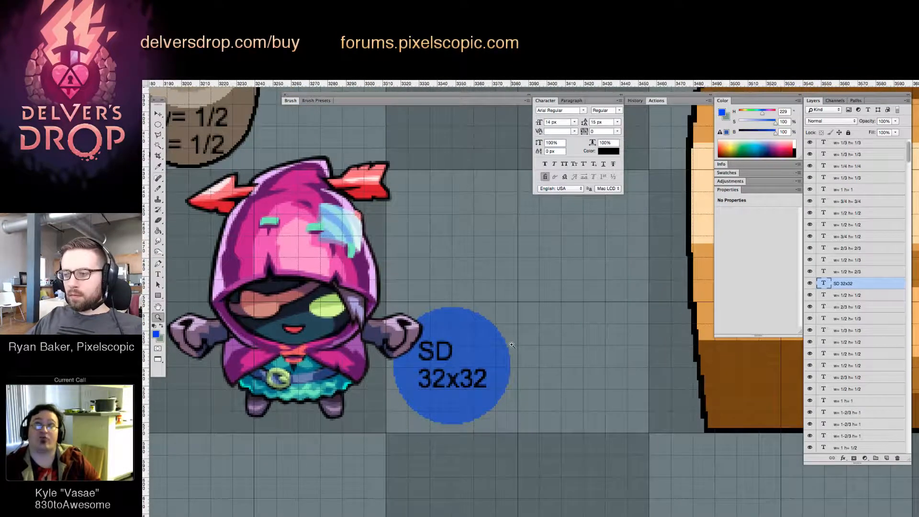
{"action": "key", "text": "v"}
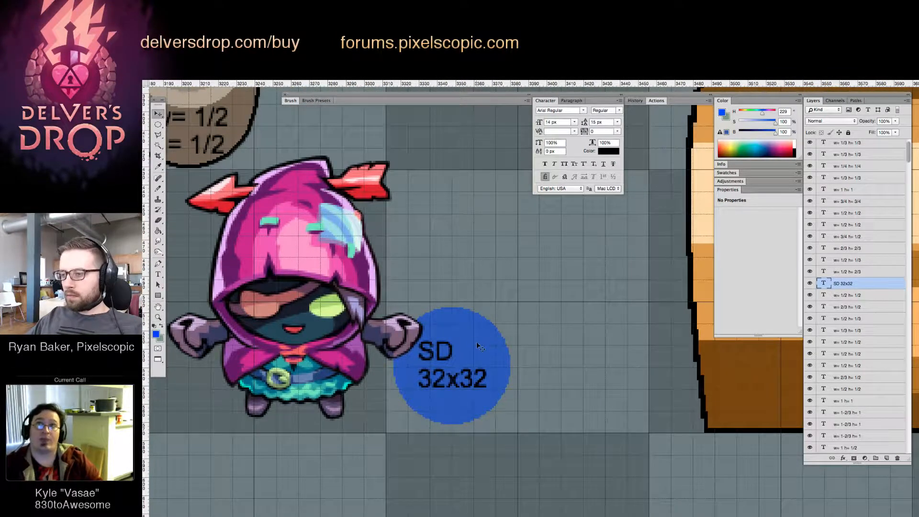
{"action": "scroll", "coordinate": [811, 433], "scroll_direction": "down", "scroll_amount": 10}
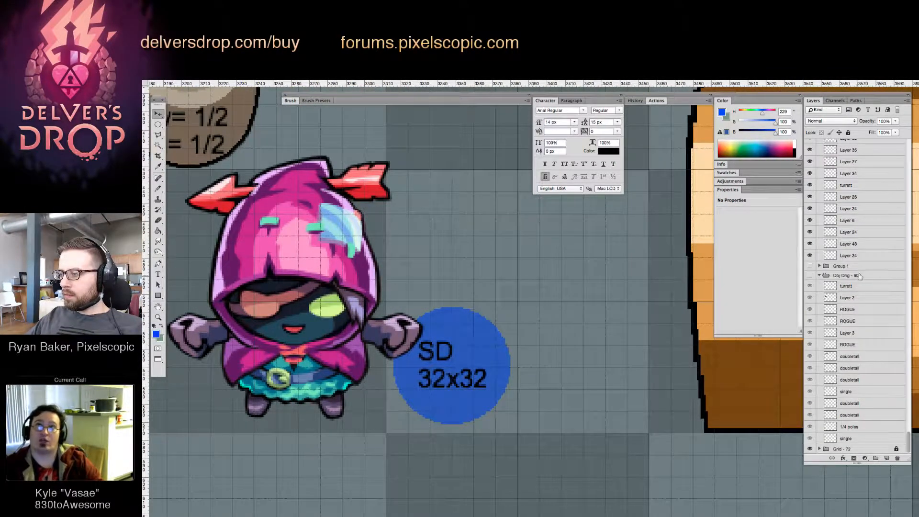
{"action": "left_click", "coordinate": [863, 255]}
{"action": "left_click", "coordinate": [886, 458]}
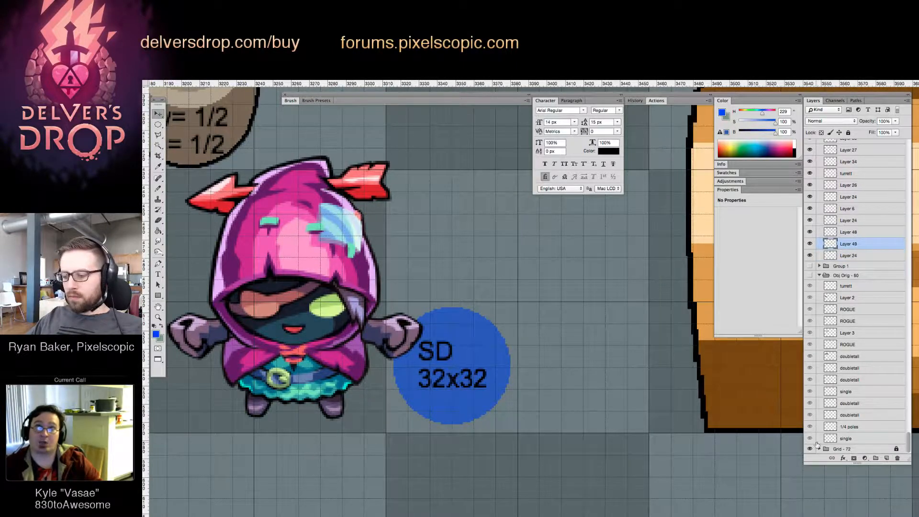
{"action": "key", "text": "m"}
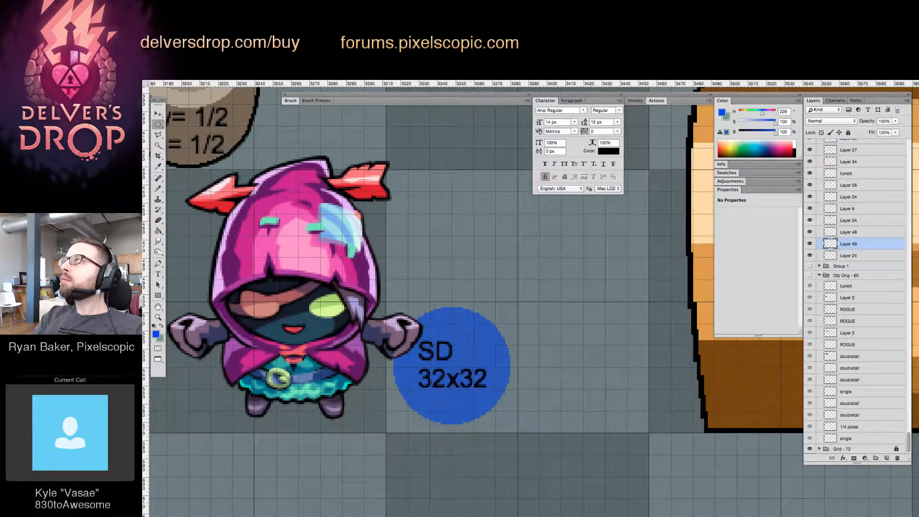
{"action": "left_click_drag", "start_coordinate": [548, 363], "coordinate": [413, 314]}
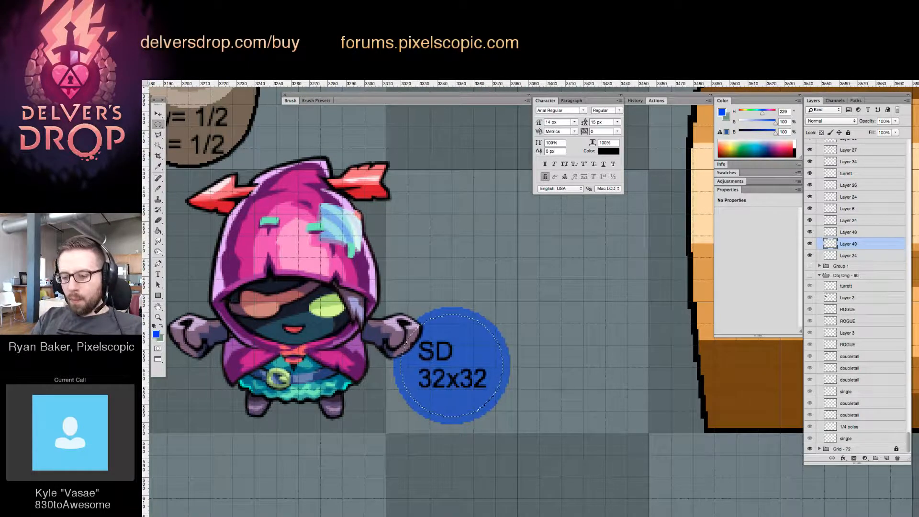
{"action": "mouse_move", "coordinate": [580, 244]}
{"action": "left_mouse_down"}
{"action": "mouse_move", "coordinate": [539, 306]}
{"action": "mouse_move", "coordinate": [519, 320]}
{"action": "left_mouse_up"}
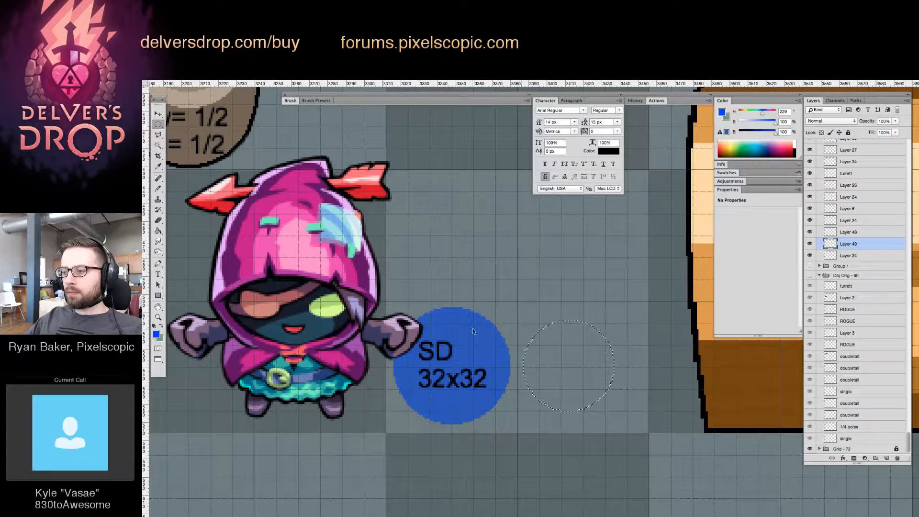
Fill the smaller circle with the blue sampled from the labelled circle, deselect, and resample and refill it to match
{"action": "key", "text": "g"}
{"action": "left_click", "coordinate": [470, 328], "text": "alt"}
{"action": "left_click", "coordinate": [569, 358]}
{"action": "key", "text": "super+d"}
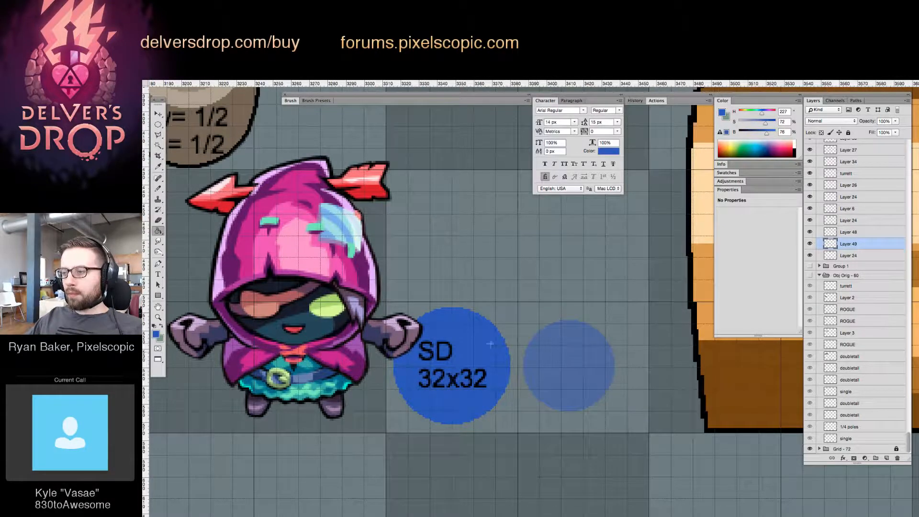
{"action": "left_click", "coordinate": [467, 332], "text": "alt"}
{"action": "left_click", "coordinate": [566, 352]}
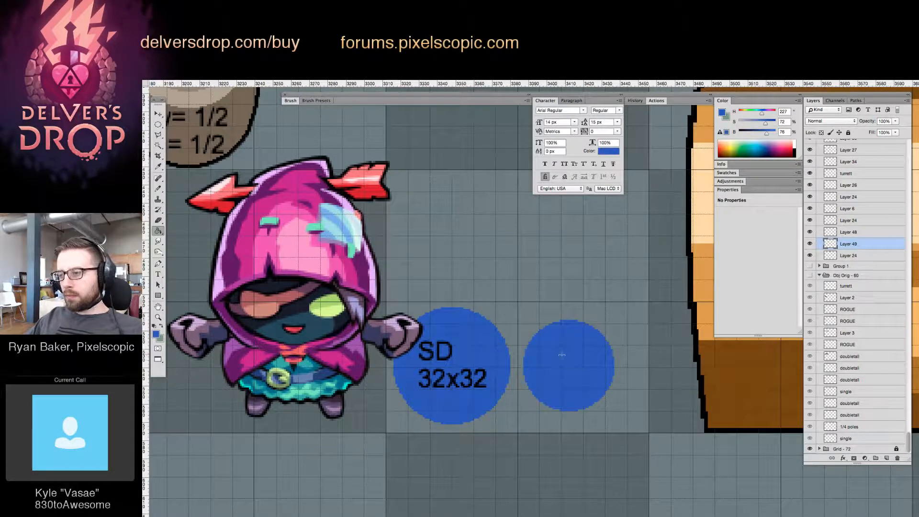
Copy the "SD 32x32" label onto the smaller blue circle and change its text to "SD 25x25"
{"action": "key", "text": "v"}
{"action": "left_click_drag", "start_coordinate": [480, 374], "coordinate": [619, 370]}
{"action": "key", "text": "t"}
{"action": "key", "text": "super+Left"}
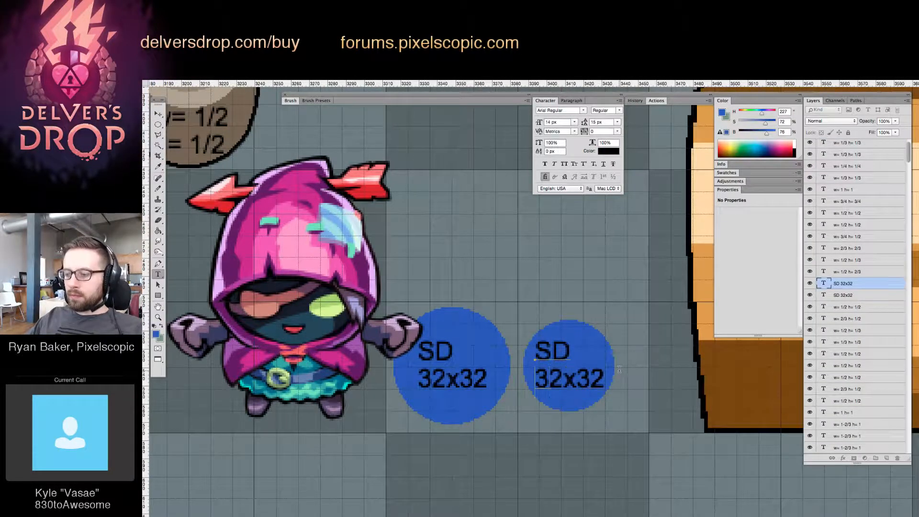
{"action": "key", "text": "super+shift+Right"}
{"action": "type", "text": "24x"}
{"action": "key", "text": "BackSpace"}
{"action": "key", "text": "BackSpace"}
{"action": "type", "text": "5x25"}
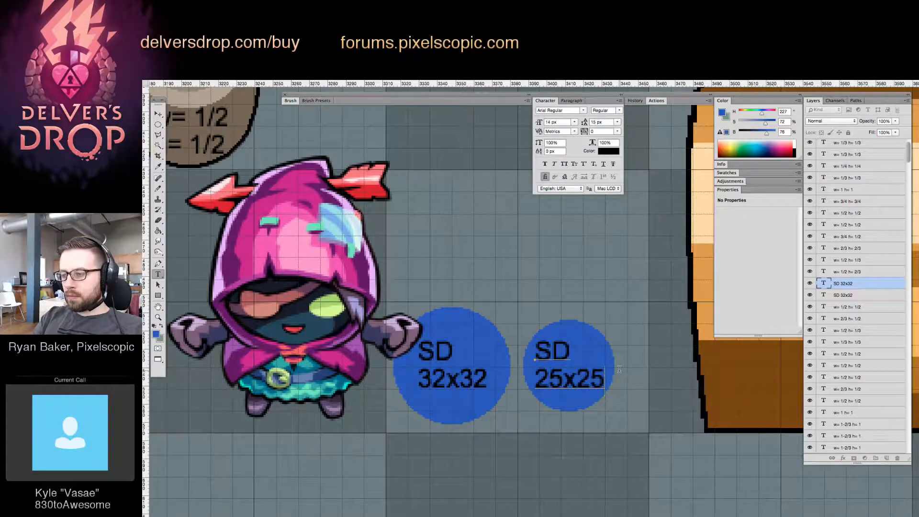
{"action": "key", "text": "super+Return"}
{"action": "key", "text": "v"}
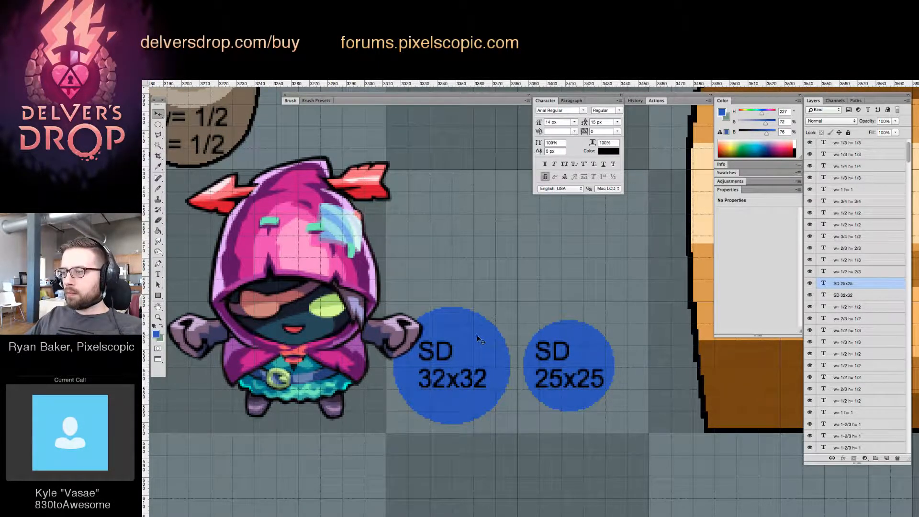
Move the two SD size labels and both blue circle layers to the end of their group, below the lowest Layer 24
{"action": "scroll", "coordinate": [843, 373], "scroll_direction": "down", "scroll_amount": 10}
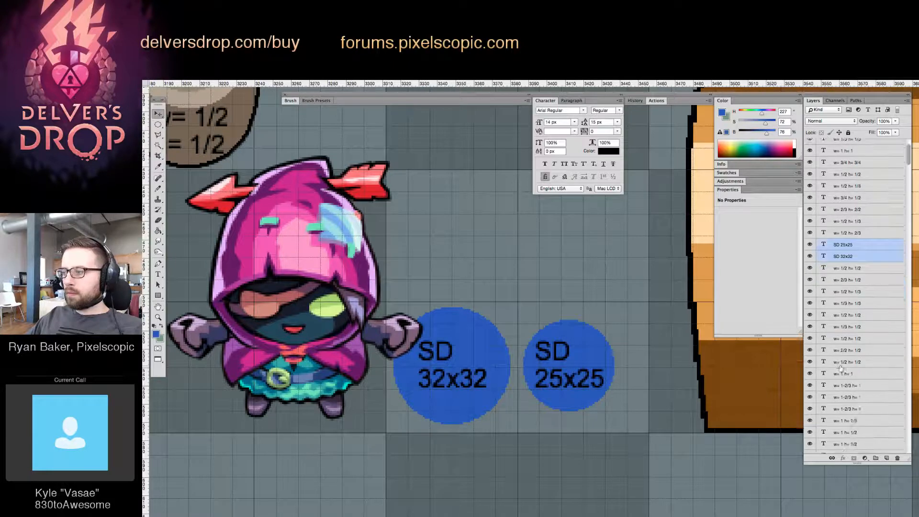
{"action": "scroll", "coordinate": [844, 380], "scroll_direction": "down", "scroll_amount": 15}
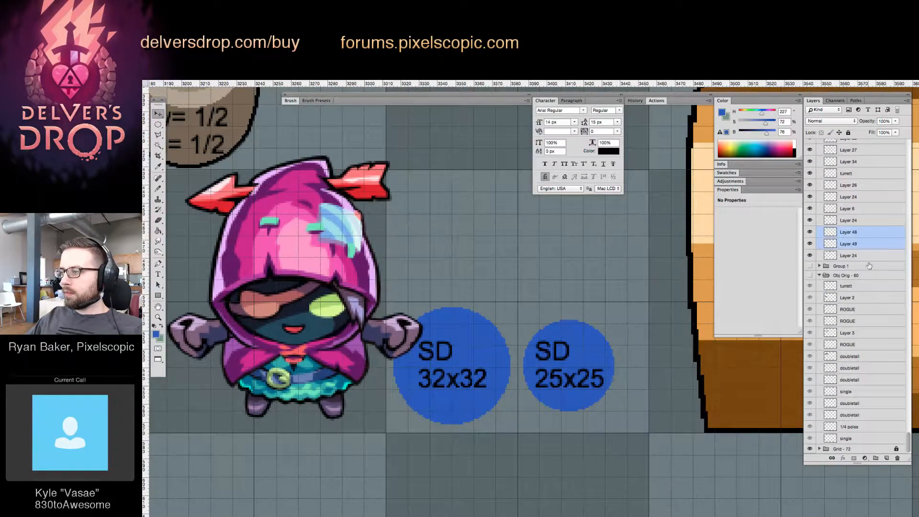
{"action": "left_click_drag", "start_coordinate": [871, 248], "coordinate": [870, 260]}
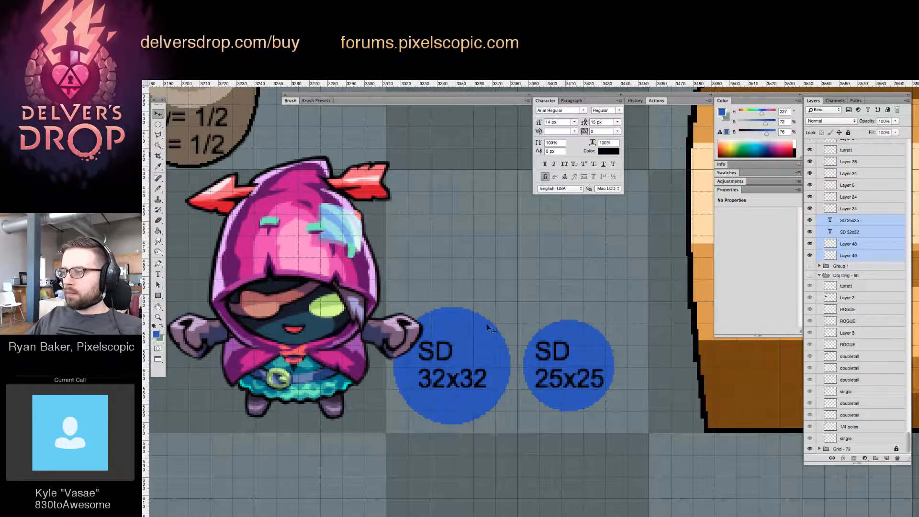
Merge each SD size label with its blue circle, and undo the stray circle moves
{"action": "left_click_drag", "start_coordinate": [452, 265], "coordinate": [475, 390]}
{"action": "key", "text": "super+e"}
{"action": "left_click_drag", "start_coordinate": [570, 256], "coordinate": [628, 349]}
{"action": "key", "text": "super+e"}
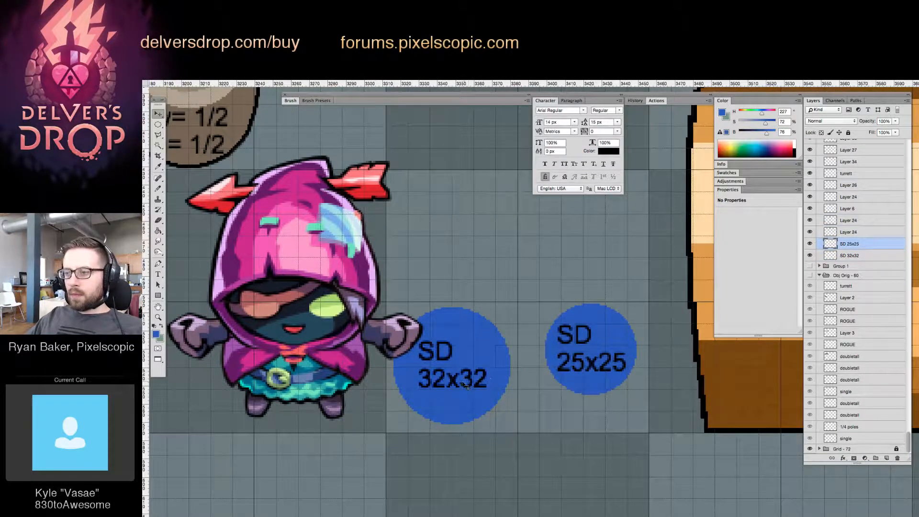
{"action": "key", "text": "super+z"}
{"action": "left_click_drag", "start_coordinate": [463, 384], "coordinate": [494, 320]}
{"action": "key", "text": "super+z"}
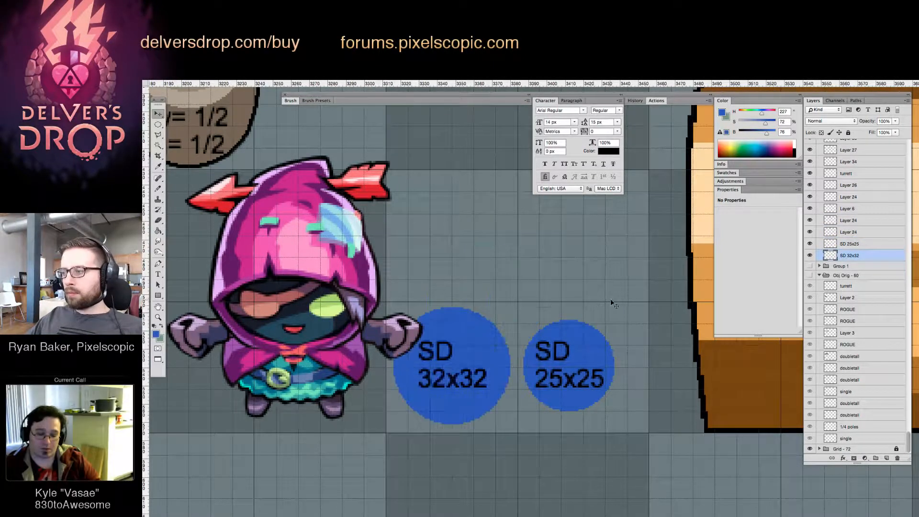
Shift the SD 25x25 circle slightly right to widen its gap from the SD 32x32 circle
{"action": "key", "text": "z"}
{"action": "left_click_drag", "start_coordinate": [617, 299], "coordinate": [519, 358]}
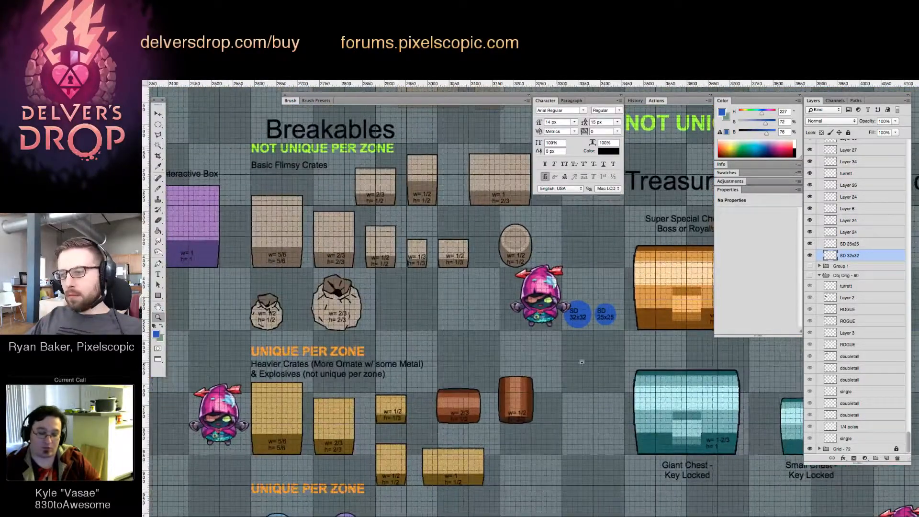
{"action": "left_click_drag", "start_coordinate": [596, 363], "coordinate": [490, 395]}
{"action": "left_click_drag", "start_coordinate": [484, 358], "coordinate": [520, 356]}
{"action": "key", "text": "v"}
{"action": "left_click_drag", "start_coordinate": [540, 345], "coordinate": [549, 348]}
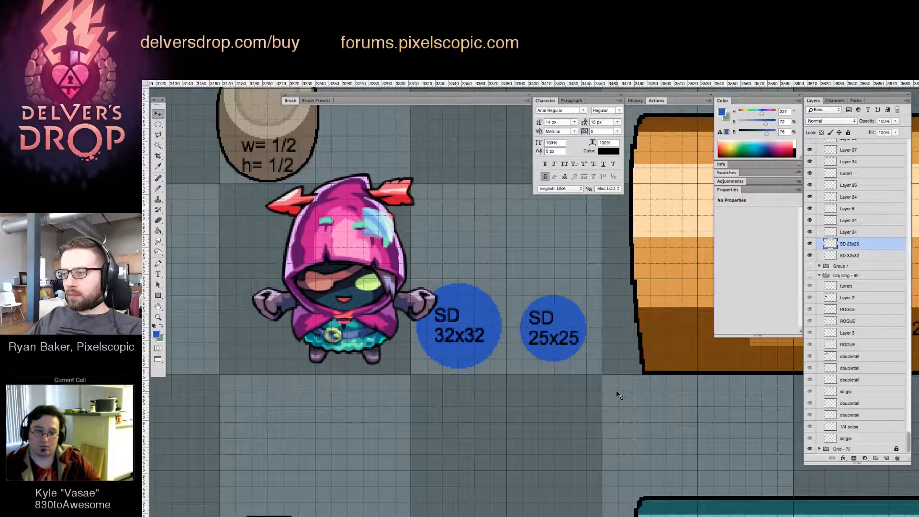
{"action": "key", "text": "Right"}
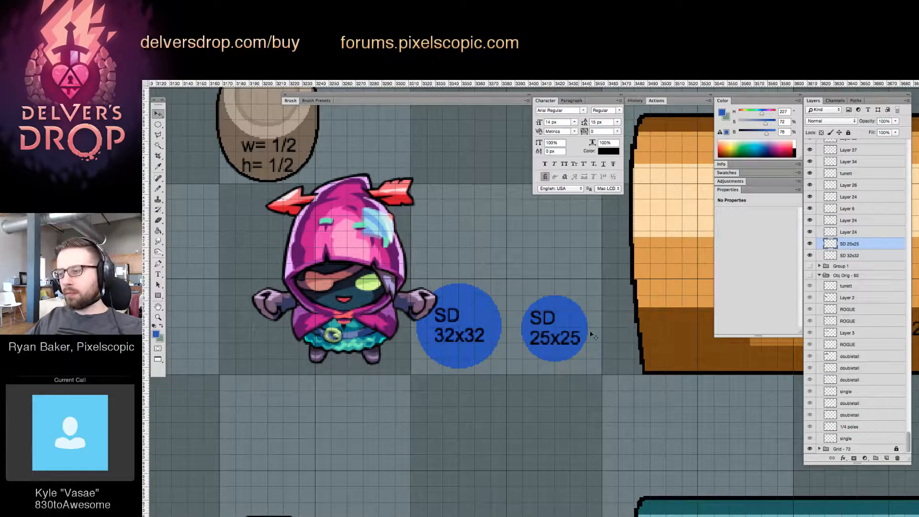
{"action": "left_click_drag", "start_coordinate": [594, 336], "coordinate": [510, 395]}
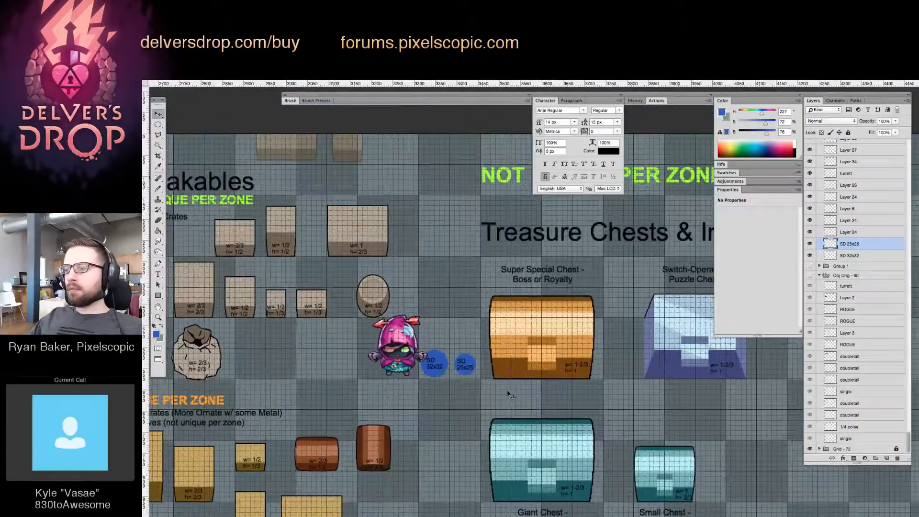
{"action": "mouse_move", "coordinate": [500, 353]}
{"action": "left_mouse_down"}
{"action": "mouse_move", "coordinate": [519, 343]}
{"action": "mouse_move", "coordinate": [479, 346]}
{"action": "mouse_move", "coordinate": [508, 344]}
{"action": "left_mouse_up"}
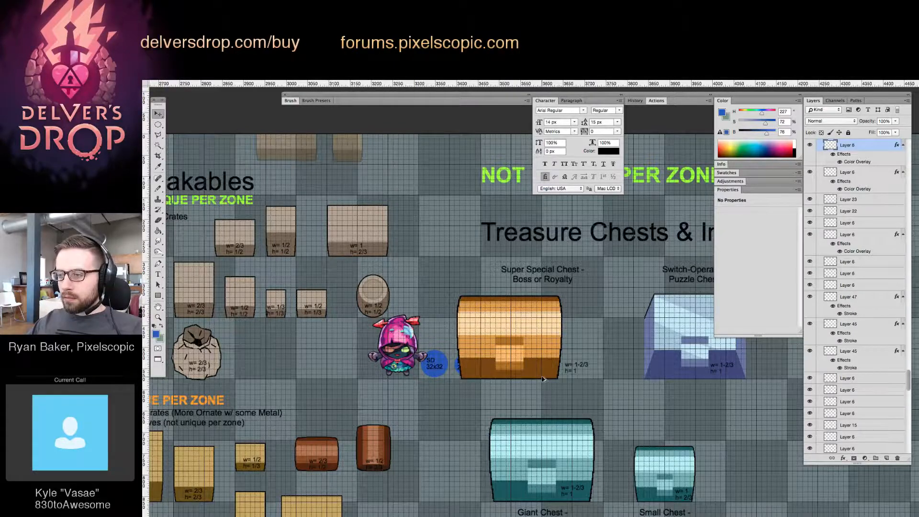
{"action": "key", "text": "super+z"}
{"action": "left_click_drag", "start_coordinate": [553, 352], "coordinate": [543, 351]}
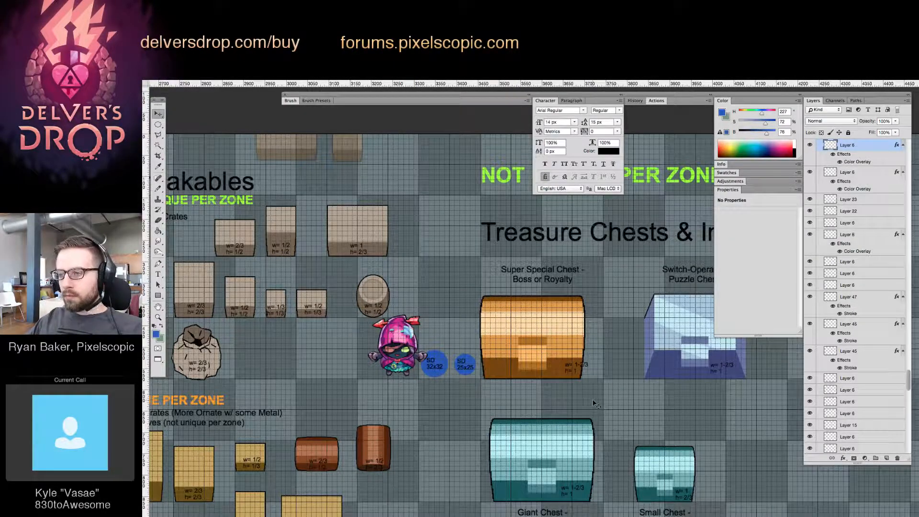
{"action": "left_click_drag", "start_coordinate": [593, 402], "coordinate": [616, 381]}
{"action": "key", "text": "super+z"}
{"action": "left_click_drag", "start_coordinate": [635, 299], "coordinate": [548, 310]}
{"action": "key", "text": "super+z"}
Move the hooded character and both SD circles to the right of the Switch-Operated Puzzle Chest, with the circles beneath the character
{"action": "key", "text": "z"}
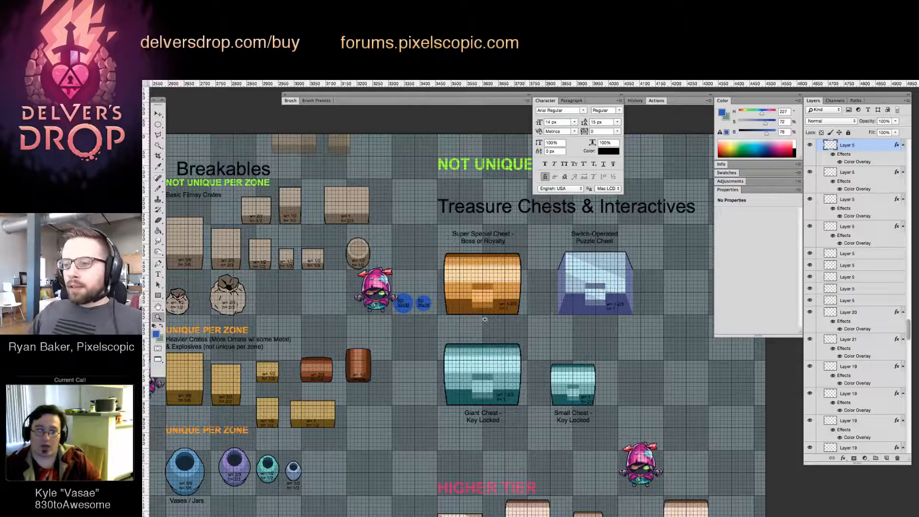
{"action": "left_click_drag", "start_coordinate": [375, 281], "coordinate": [413, 286]}
{"action": "key", "text": "v"}
{"action": "key", "text": "super+z"}
{"action": "key", "text": "z"}
{"action": "left_click_drag", "start_coordinate": [470, 274], "coordinate": [551, 281]}
{"action": "scroll", "coordinate": [551, 280], "scroll_direction": "up", "scroll_amount": 1}
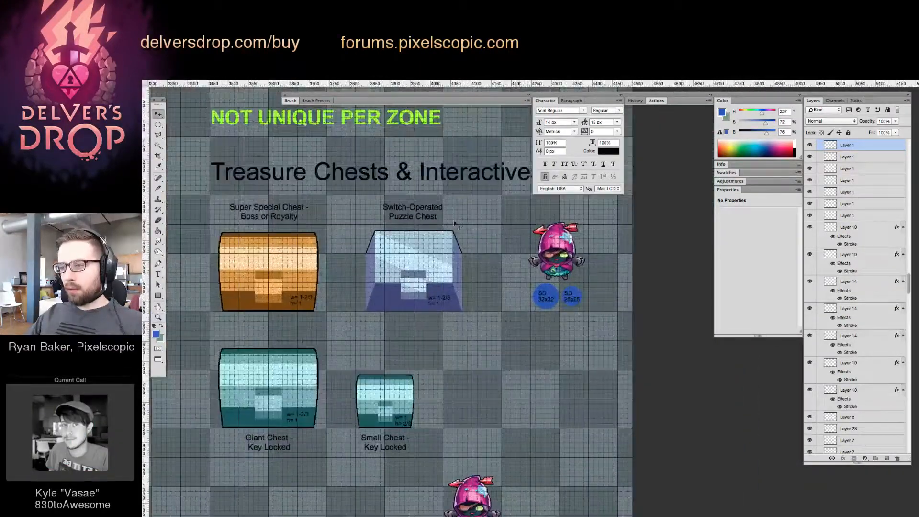
Copy the "Switch-Operated Puzzle Chest" caption below the blue circles and change its text to "Character Collision Sizes (?)"
{"action": "left_click_drag", "start_coordinate": [424, 210], "coordinate": [568, 322]}
{"action": "key", "text": "t"}
{"action": "left_click", "coordinate": [567, 319]}
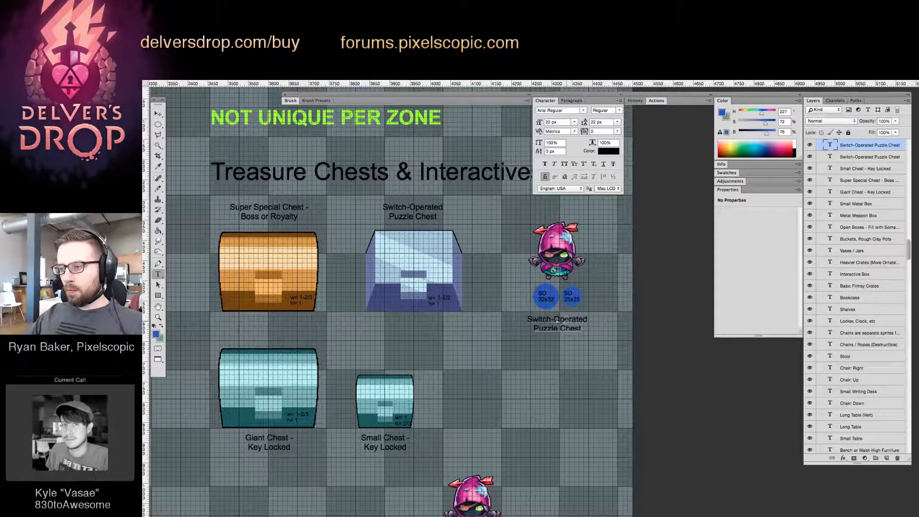
{"action": "key", "text": "super+a"}
{"action": "type", "text": "Character Colli"}
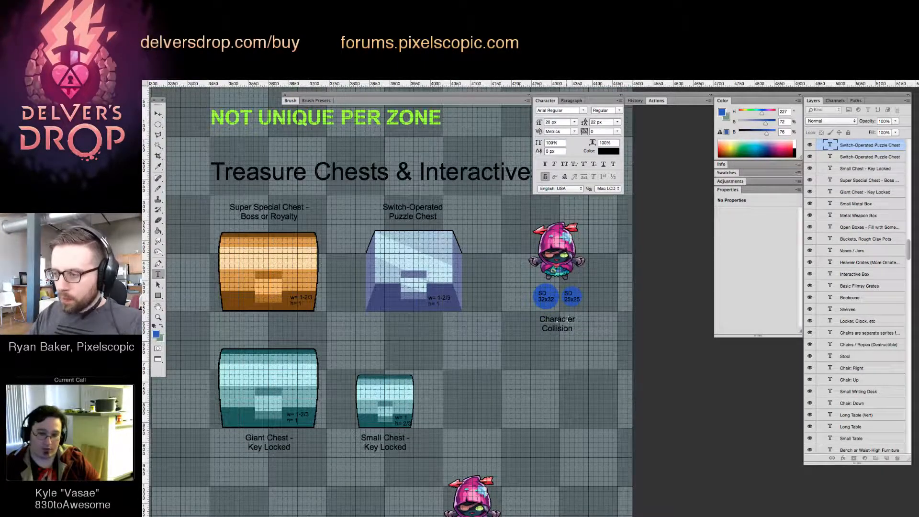
{"action": "type", "text": "sion Sizes"}
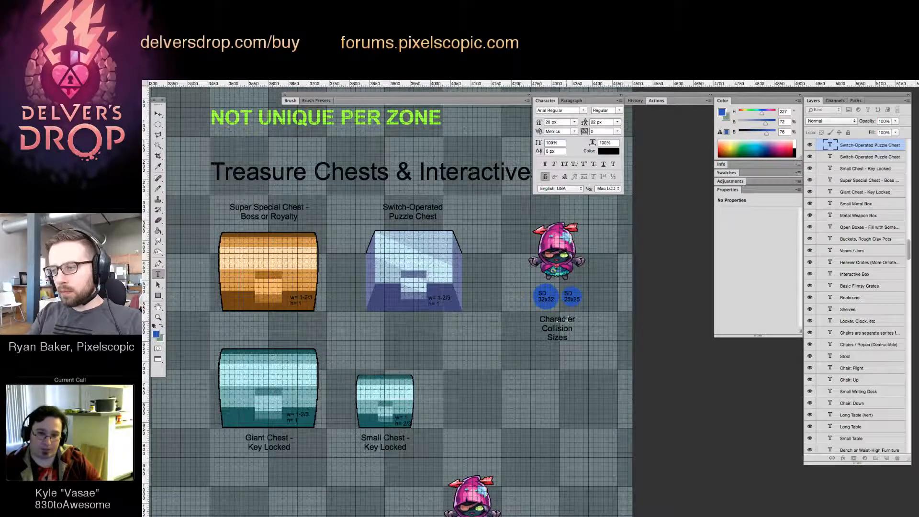
{"action": "type", "text": " (?)"}
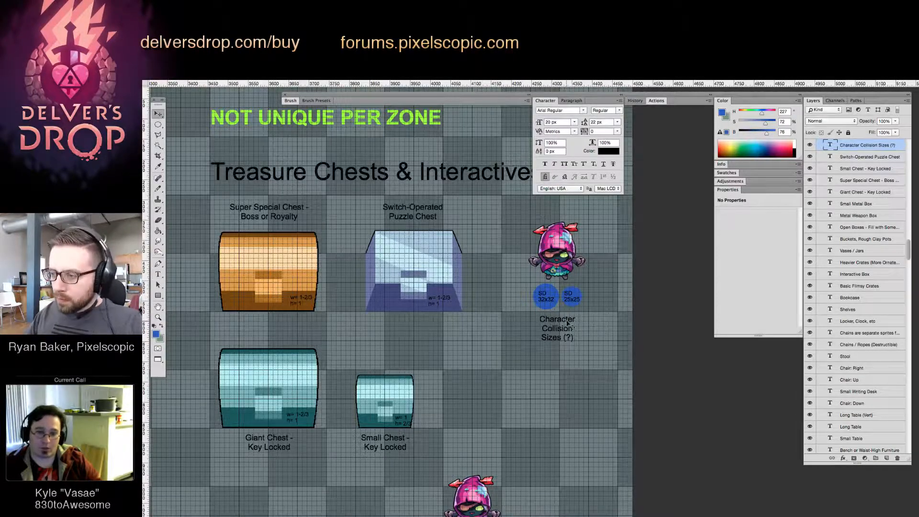
Commit the collision sizes caption and nudge it up closer to the blue circles
{"action": "key", "text": "ctrl+Return"}
{"action": "key", "text": "Up"}
{"action": "key", "text": "Up"}
{"action": "key", "text": "Up"}
{"action": "key", "text": "Up"}
{"action": "key", "text": "Up"}
{"action": "key", "text": "Up"}
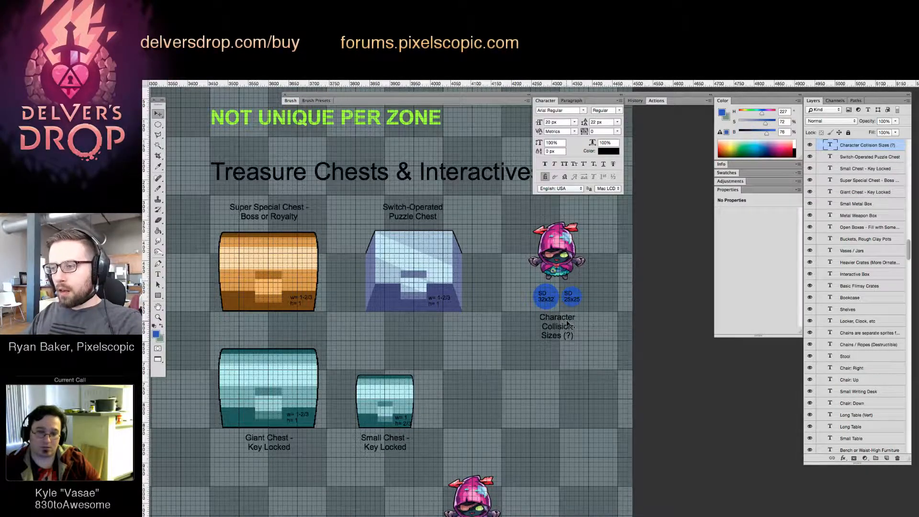
{"action": "key", "text": "Left"}
{"action": "key", "text": "Left"}
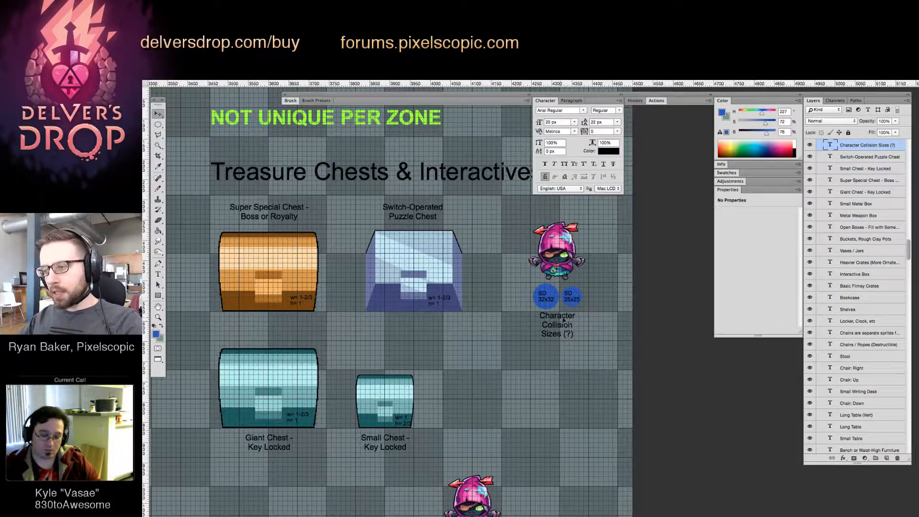
Spread the two blue circles apart, nudging SD 32x32 left and SD 25x25 right, and lower both slightly
{"action": "left_click", "coordinate": [572, 301]}
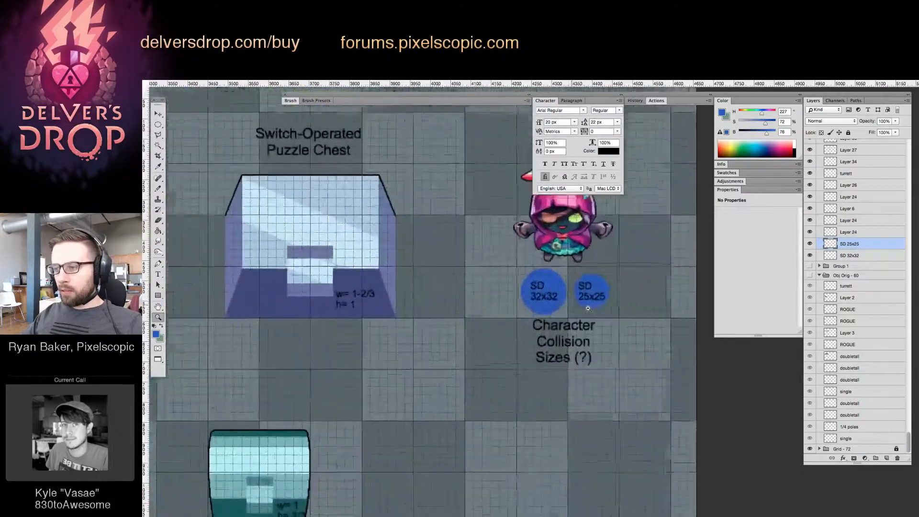
{"action": "scroll", "coordinate": [549, 306], "scroll_direction": "up", "scroll_amount": 3}
{"action": "left_click", "coordinate": [540, 297]}
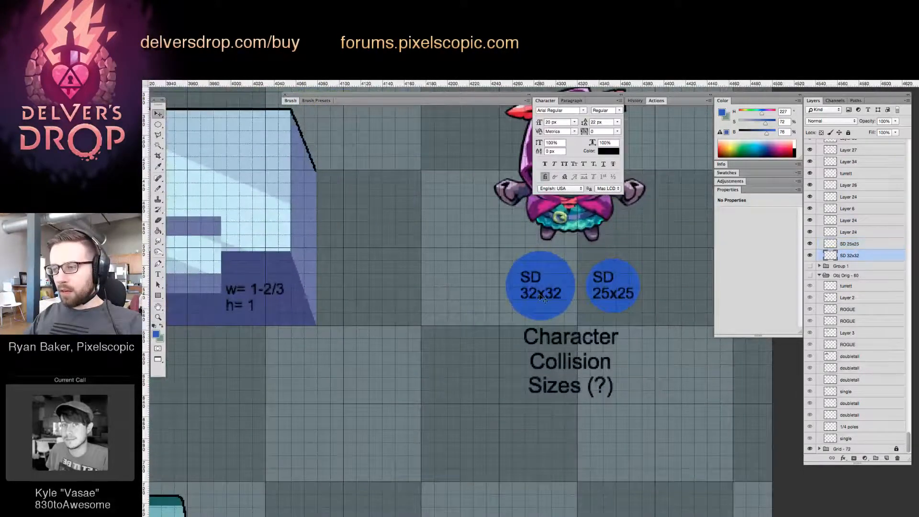
{"action": "key", "text": "Left"}
{"action": "key", "text": "Left"}
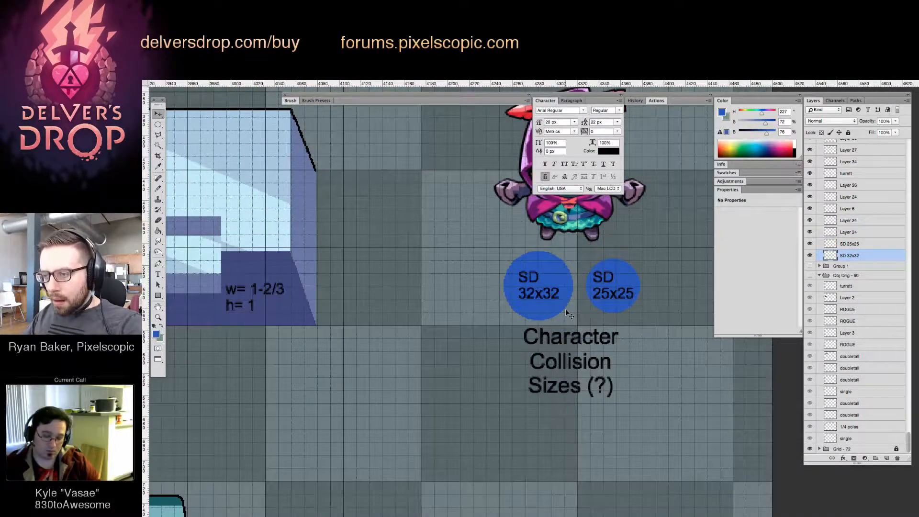
{"action": "key", "text": "Down"}
{"action": "left_click", "coordinate": [594, 305]}
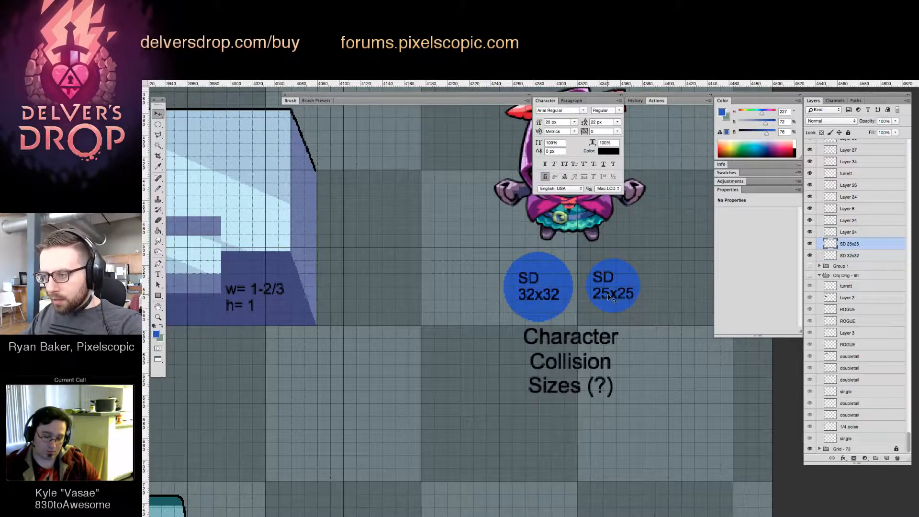
{"action": "key", "text": "Right"}
{"action": "key", "text": "Right"}
{"action": "key", "text": "Down"}
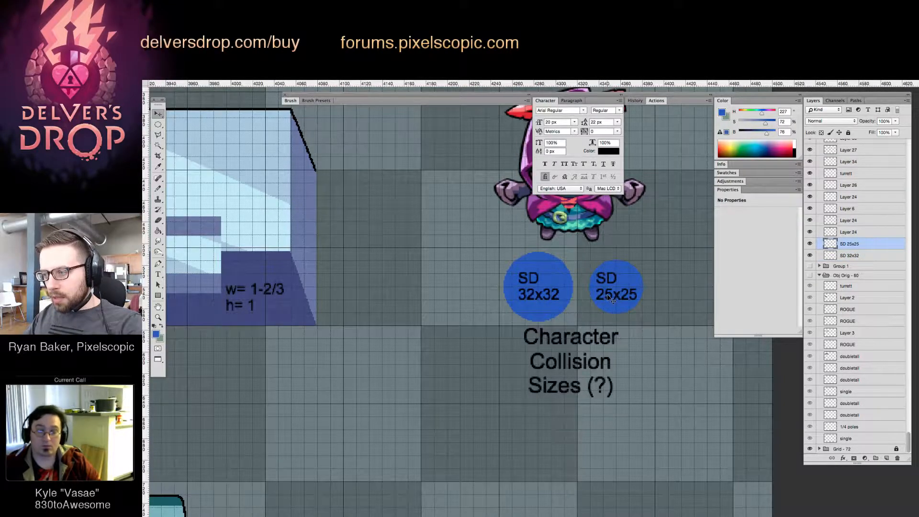
Shift the hooded character slightly right to sit above the pair of blue circles
{"action": "key", "text": "z"}
{"action": "left_click", "coordinate": [616, 283], "text": "alt"}
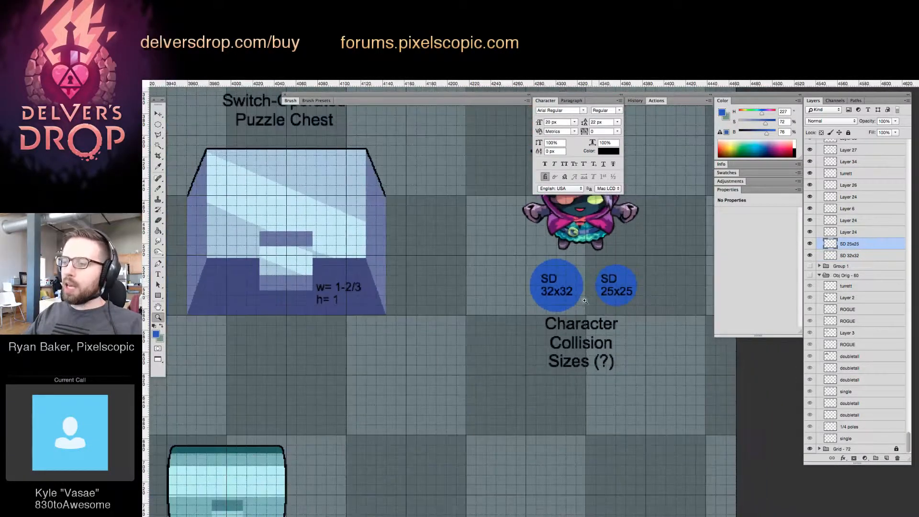
{"action": "left_click", "coordinate": [594, 241]}
{"action": "key", "text": "v"}
{"action": "left_click_drag", "start_coordinate": [585, 231], "coordinate": [595, 237]}
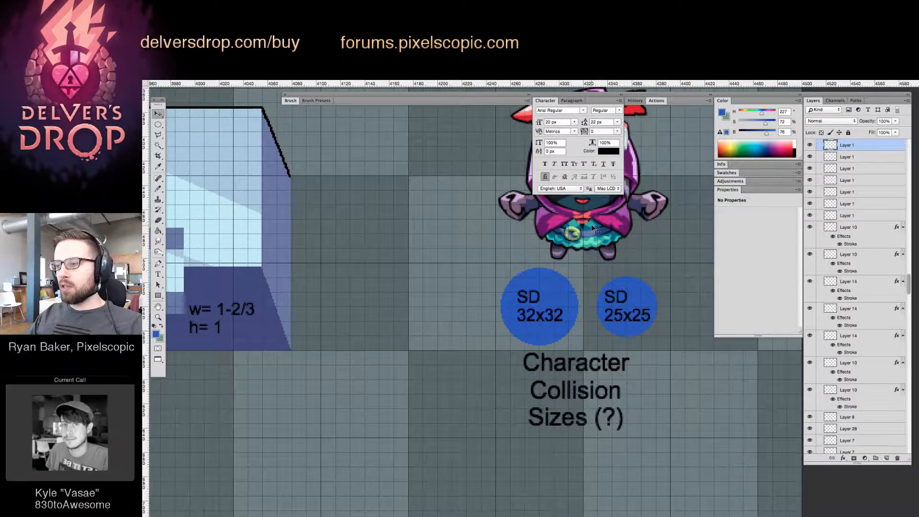
Hide the grid lines over the whole template and collapse the Character panel
{"action": "key", "text": "z"}
{"action": "left_click_drag", "start_coordinate": [585, 231], "coordinate": [530, 294]}
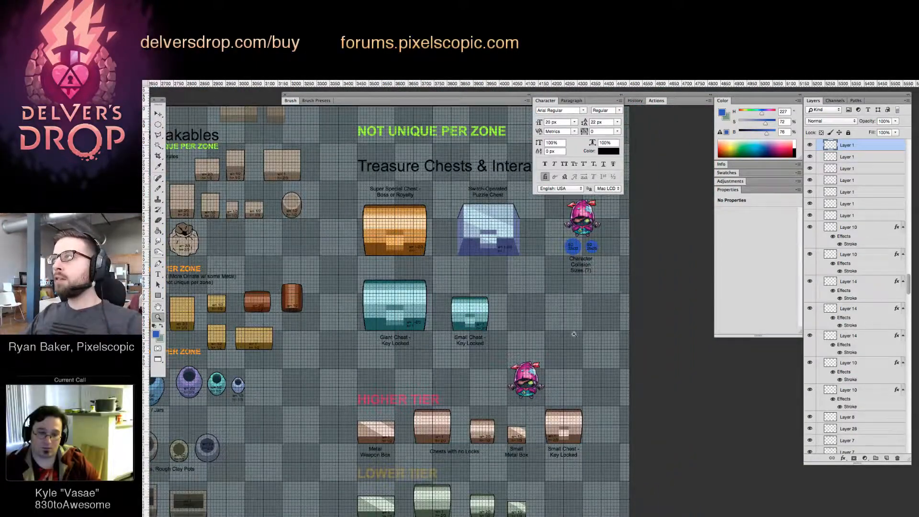
{"action": "left_click_drag", "start_coordinate": [574, 334], "coordinate": [435, 350]}
{"action": "left_click_drag", "start_coordinate": [434, 350], "coordinate": [482, 329]}
{"action": "key", "text": "super+apostrophe"}
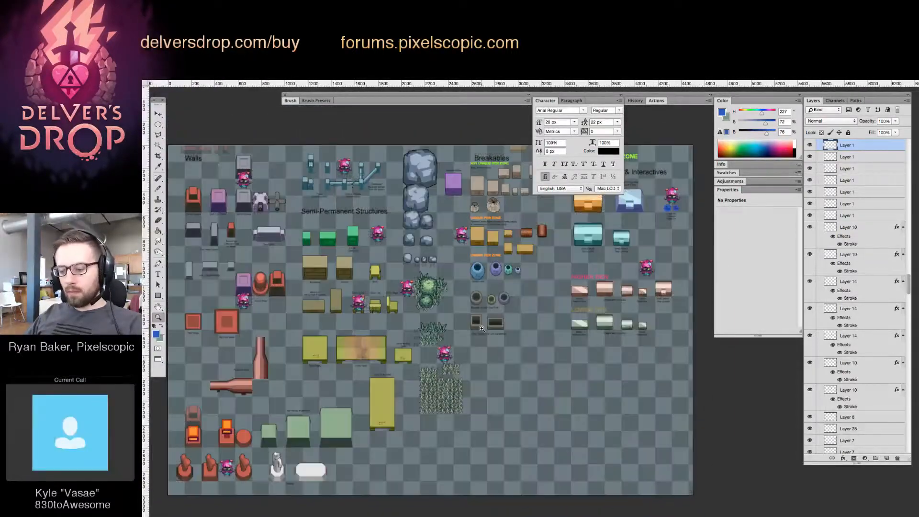
{"action": "left_click", "coordinate": [546, 102]}
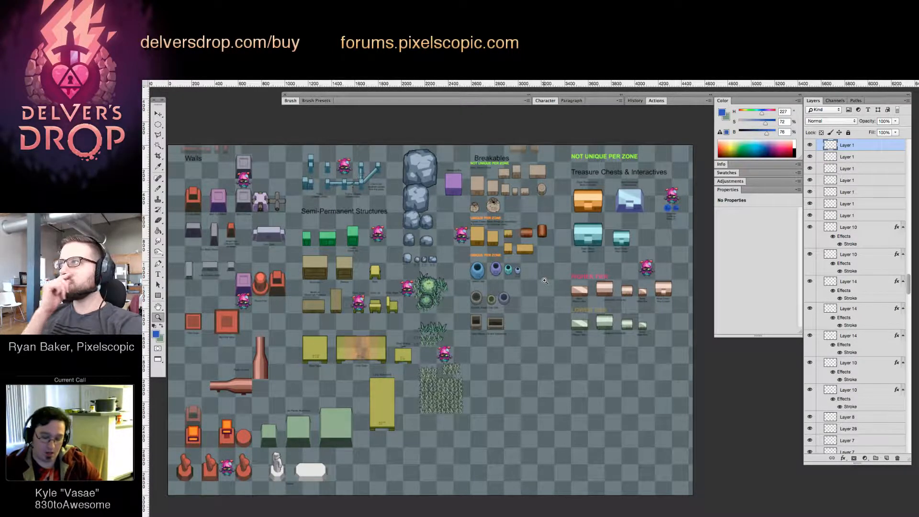
Switch the template to the standard windowed screen mode and shrink its window to fit closely around the canvas
{"action": "key", "text": "f"}
{"action": "key", "text": "f"}
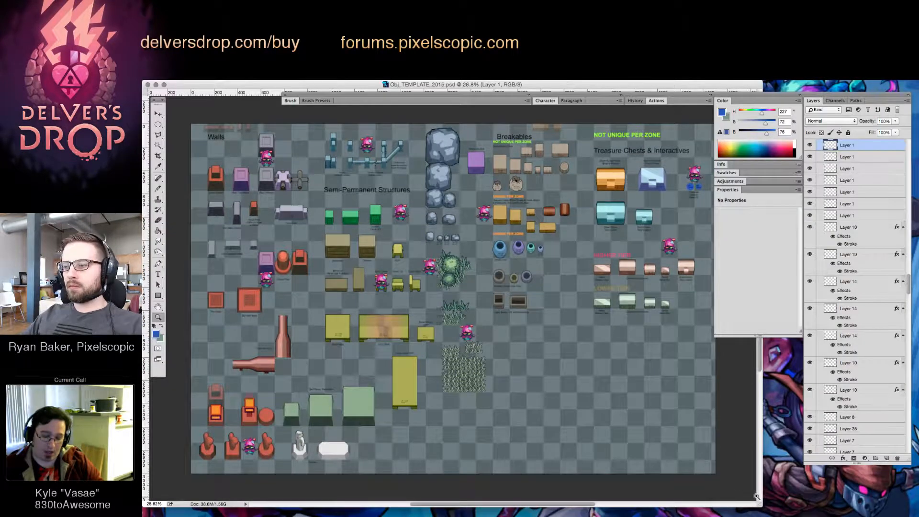
{"action": "left_click_drag", "start_coordinate": [760, 504], "coordinate": [712, 483]}
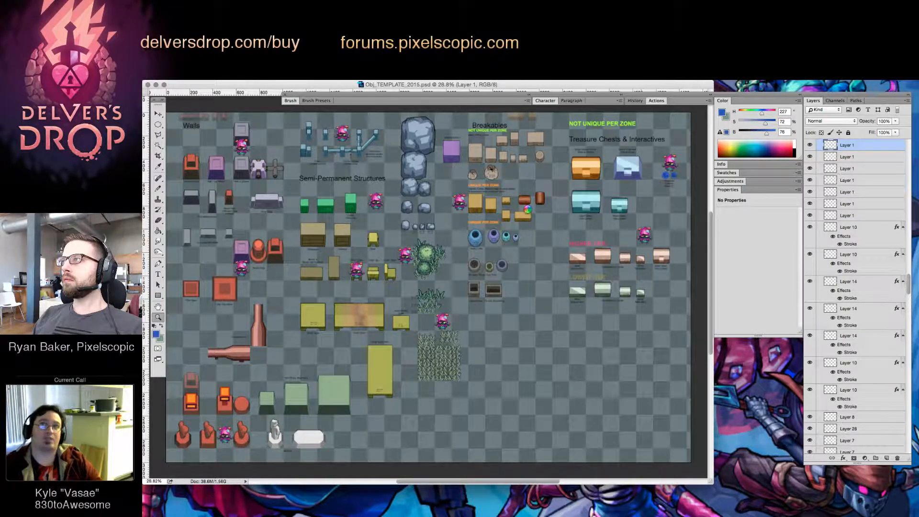
{"action": "key", "text": "super+shift+s"}
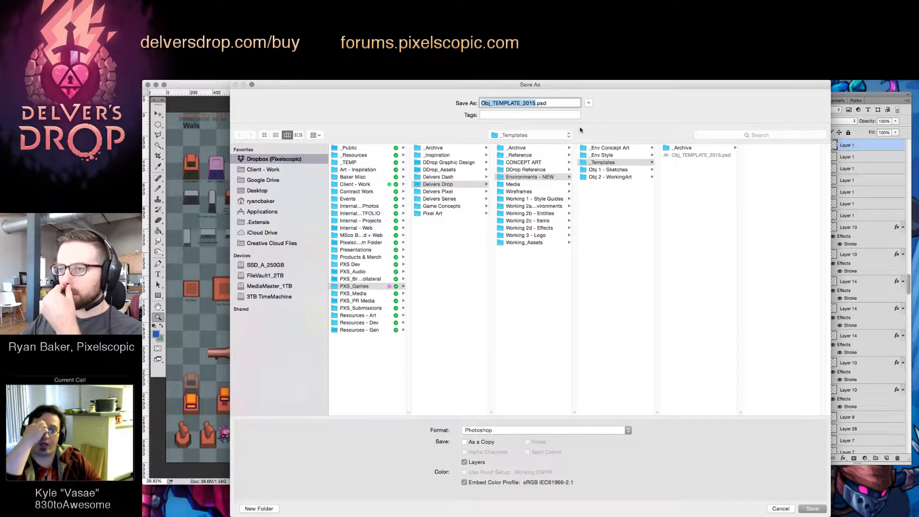
{"action": "left_click_drag", "start_coordinate": [576, 86], "coordinate": [701, 0]}
{"action": "key", "text": "Escape"}
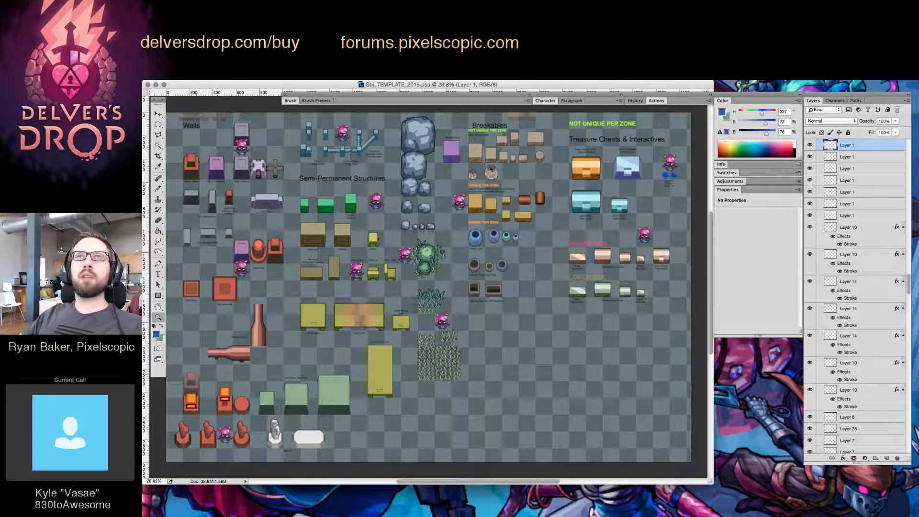
Switch to the browser's Dungeon Souls Steam page and show its gameplay trailer in full screen
{"action": "key", "text": "super+Tab"}
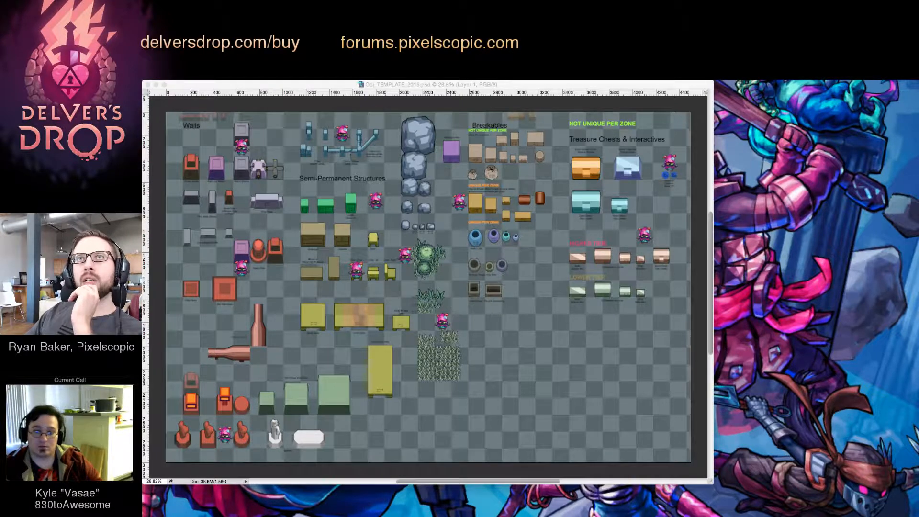
{"action": "left_click_drag", "start_coordinate": [144, 88], "coordinate": [763, 119]}
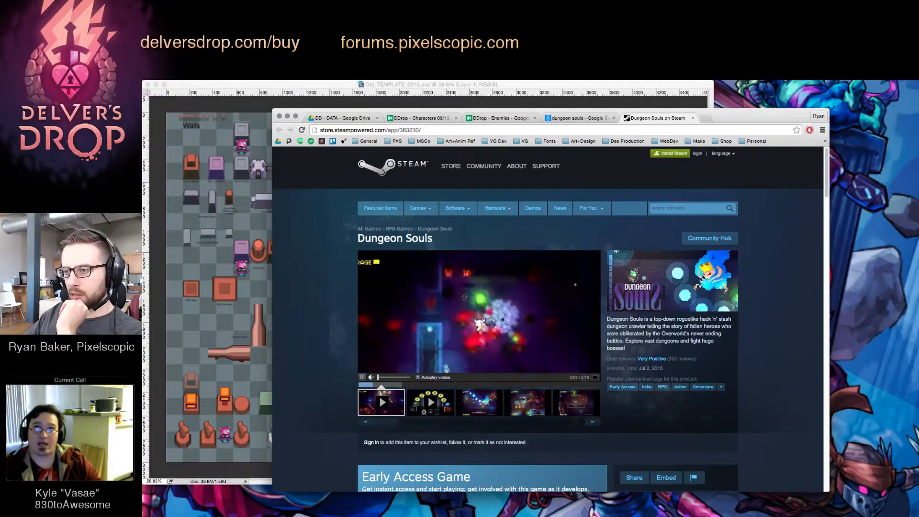
{"action": "left_click", "coordinate": [596, 378]}
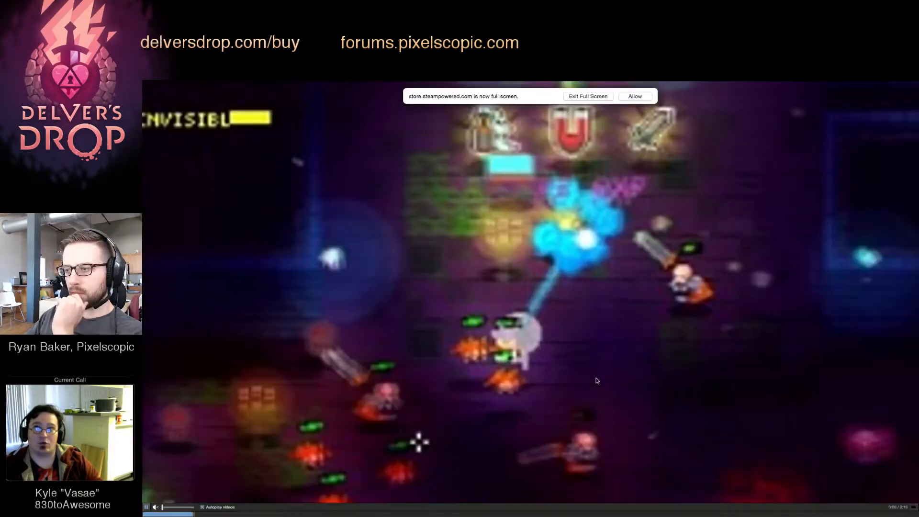
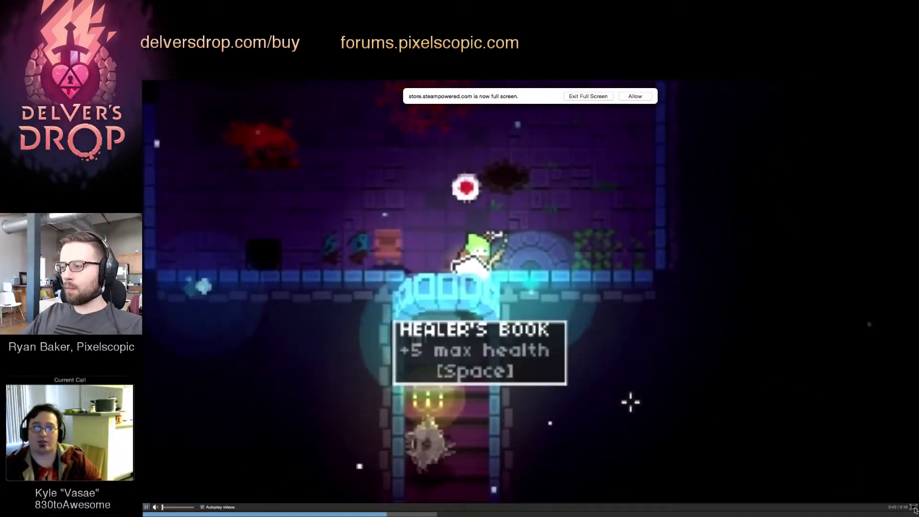
Exit the full-screen Dungeon Souls trailer and switch to the Obj_TEMPLATE_2015.psd document in Photoshop
{"action": "left_click", "coordinate": [914, 509]}
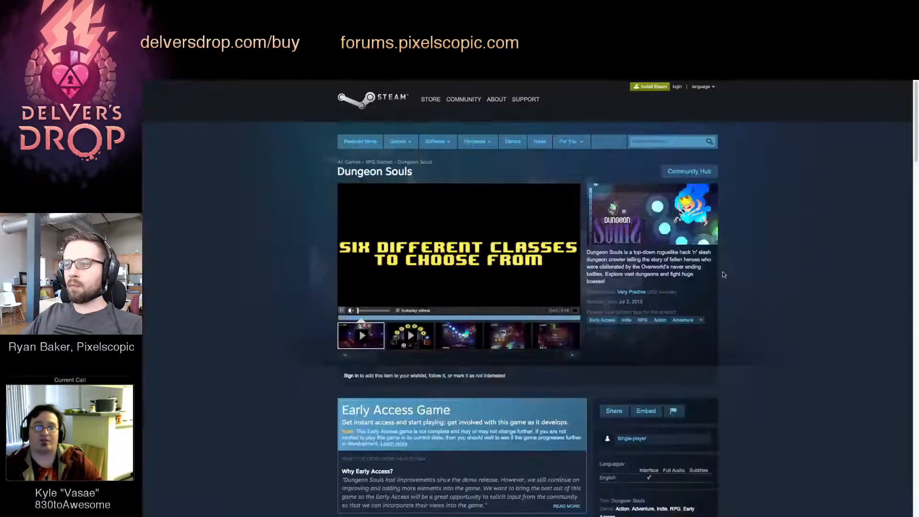
{"action": "left_click_drag", "start_coordinate": [758, 119], "coordinate": [722, 81]}
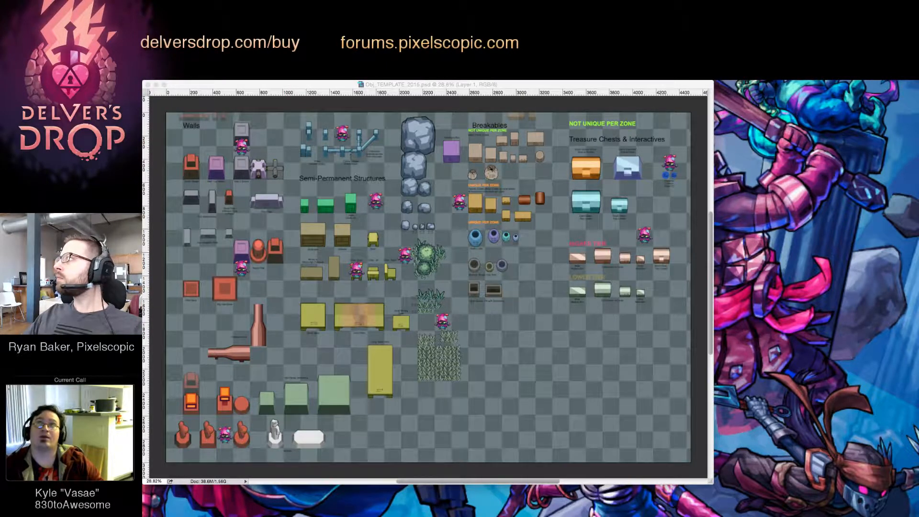
{"action": "left_click", "coordinate": [511, 276]}
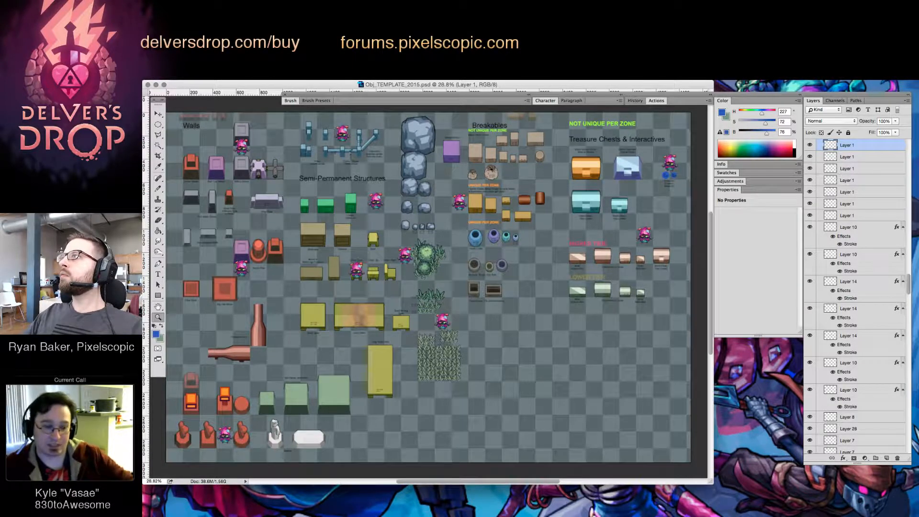
Return to the Enm_TEMPLATE_2015.psd document and enlarge its window to show the whole object sheet
{"action": "key", "text": "super+Tab"}
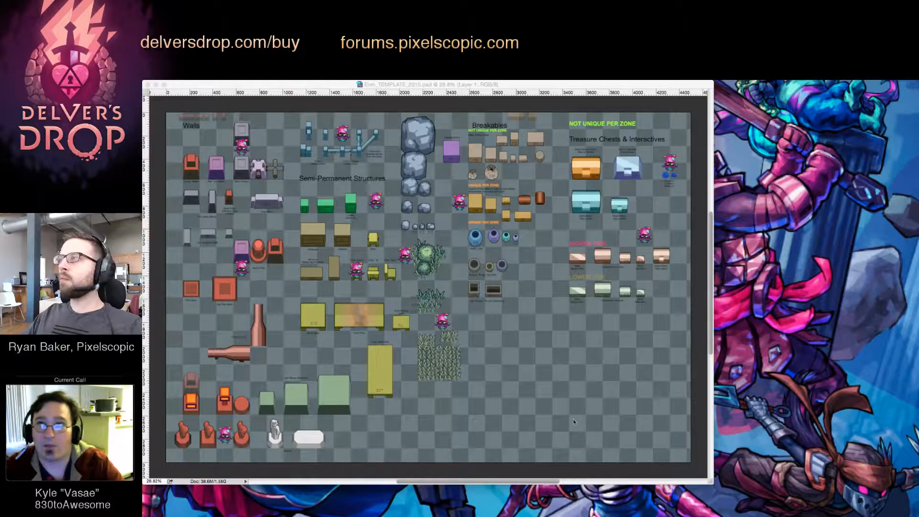
{"action": "left_click", "coordinate": [625, 299]}
{"action": "key", "text": "f"}
{"action": "left_click_drag", "start_coordinate": [640, 247], "coordinate": [587, 262]}
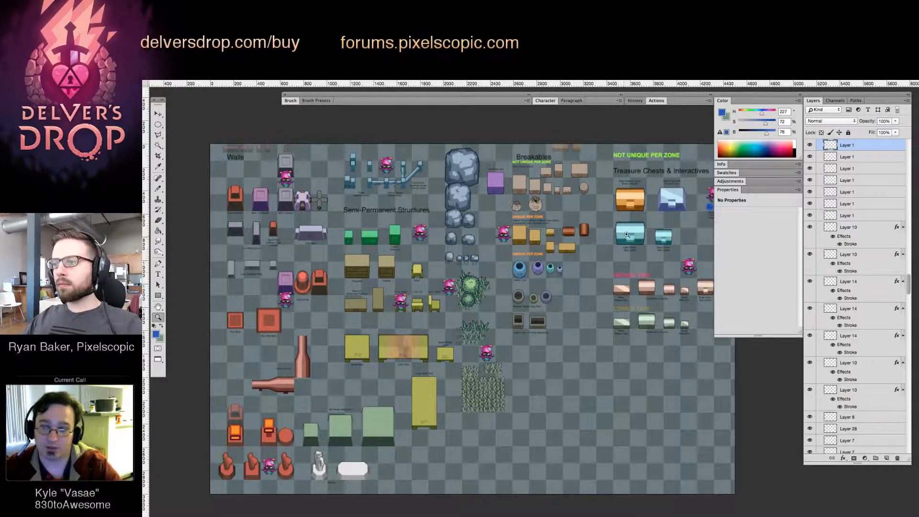
{"action": "left_click_drag", "start_coordinate": [585, 193], "coordinate": [630, 223]}
{"action": "double_click", "coordinate": [720, 191]}
{"action": "key", "text": "f"}
{"action": "key", "text": "f"}
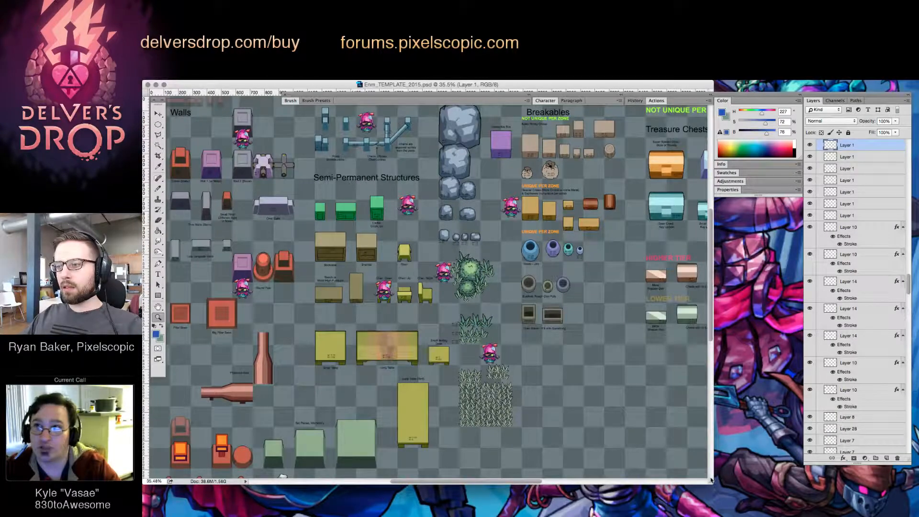
{"action": "left_click_drag", "start_coordinate": [712, 482], "coordinate": [807, 499]}
{"action": "left_click_drag", "start_coordinate": [519, 387], "coordinate": [446, 348]}
Delete the bottom rows of props, the tall yellow table, the large grass patch and the leftover label beneath them
{"action": "key", "text": "v"}
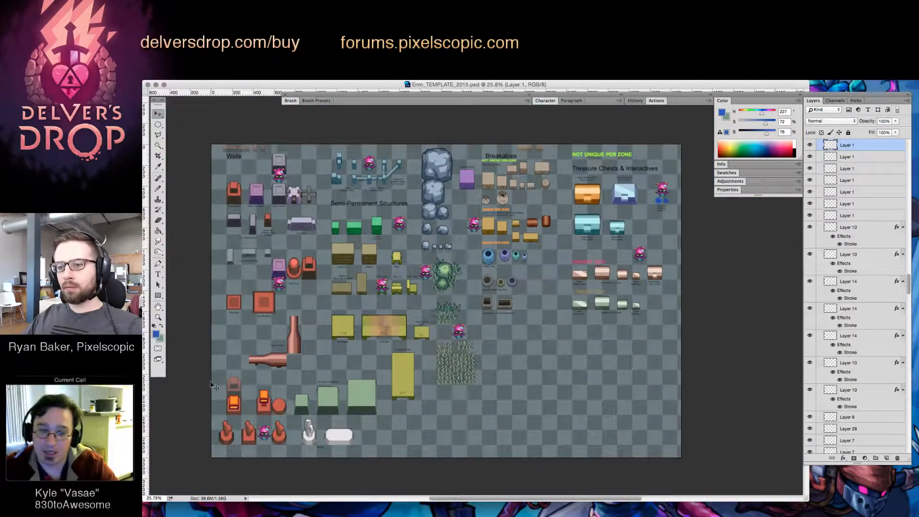
{"action": "left_click_drag", "start_coordinate": [215, 378], "coordinate": [488, 463]}
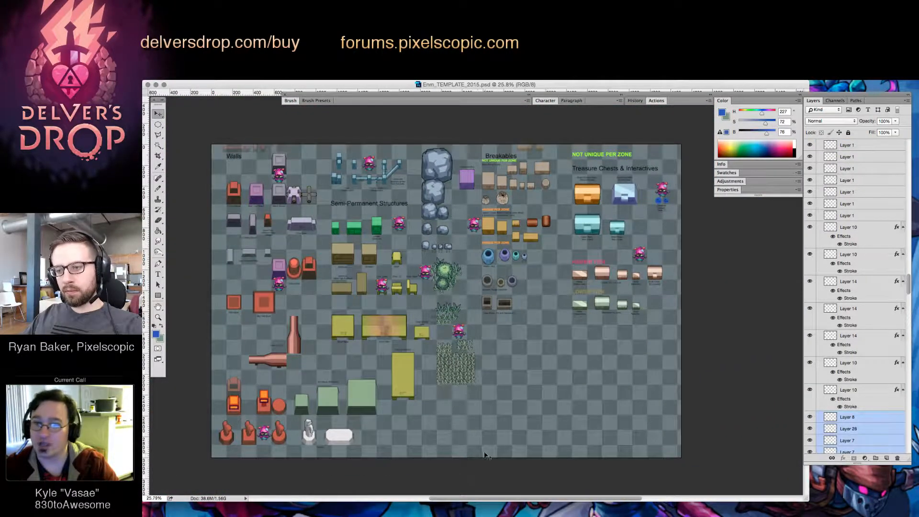
{"action": "key", "text": "Delete"}
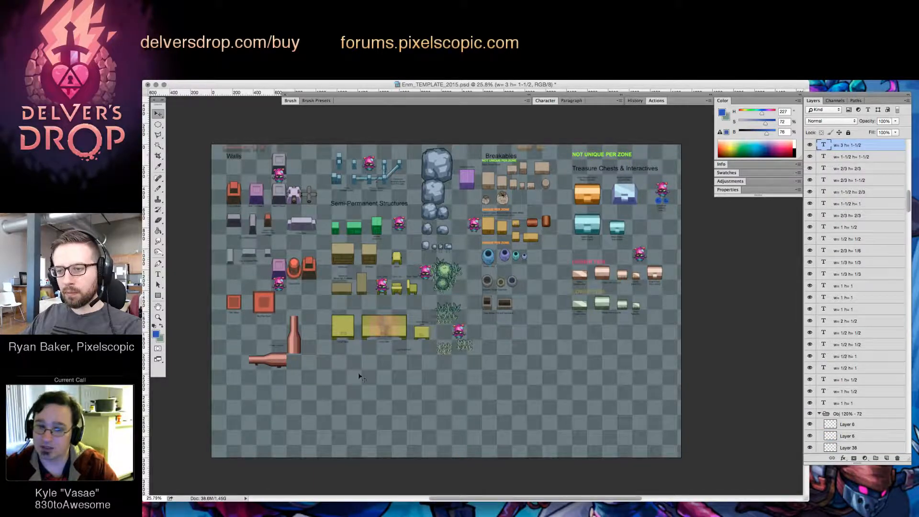
{"action": "left_click_drag", "start_coordinate": [359, 374], "coordinate": [424, 400]}
{"action": "key", "text": "Delete"}
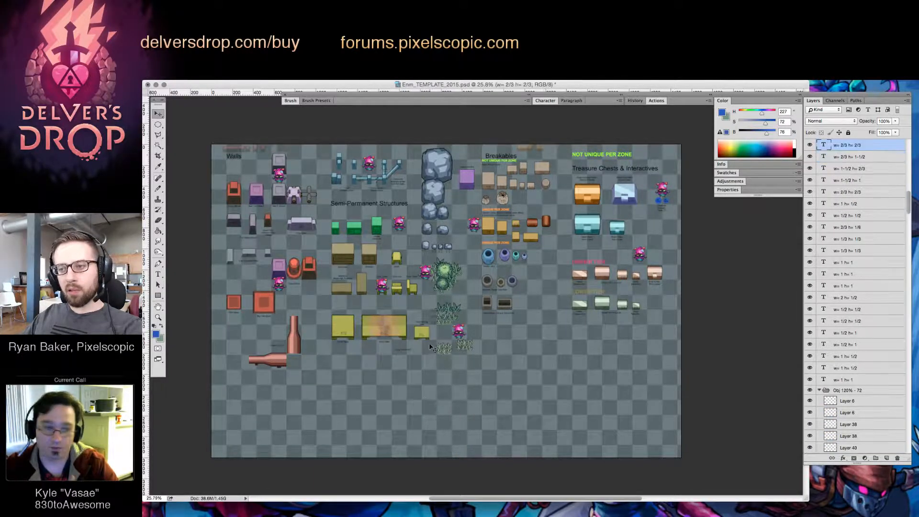
Delete the yellow tables and red bottle-shaped pieces, along with the remaining grass clumps and the character beside them
{"action": "left_click_drag", "start_coordinate": [402, 311], "coordinate": [429, 340]}
{"action": "key", "text": "Delete"}
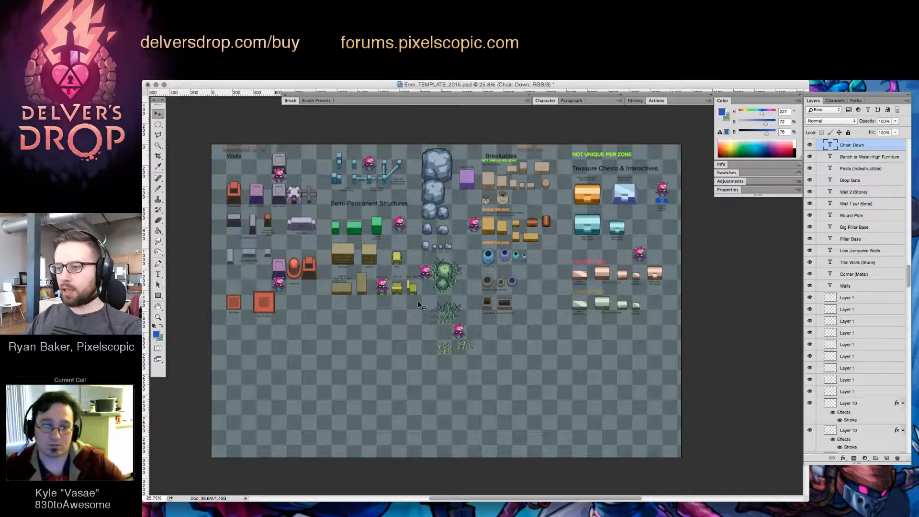
{"action": "left_click_drag", "start_coordinate": [419, 305], "coordinate": [516, 353]}
{"action": "key", "text": "Delete"}
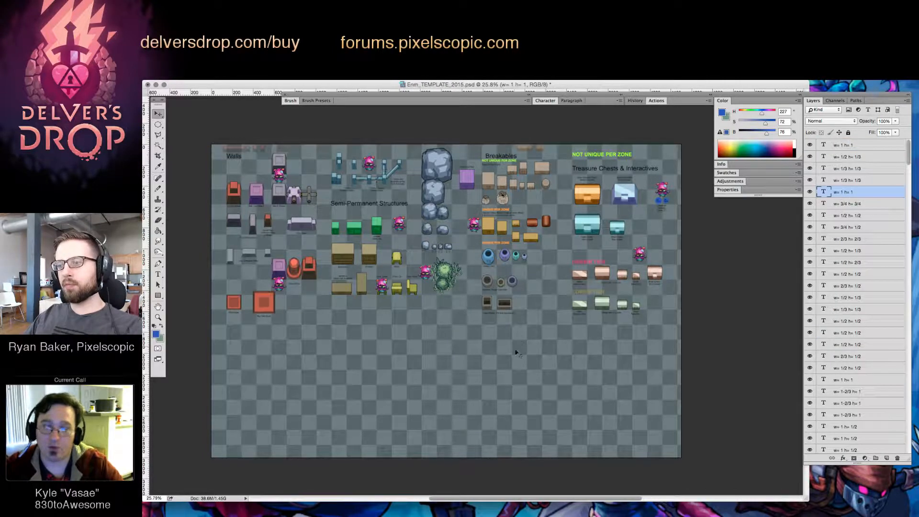
Delete the two square red plates below the walls and the lower-tier pale green chests with their labels
{"action": "left_click_drag", "start_coordinate": [316, 349], "coordinate": [383, 379]}
{"action": "left_click_drag", "start_coordinate": [274, 371], "coordinate": [344, 342]}
{"action": "key", "text": "Delete"}
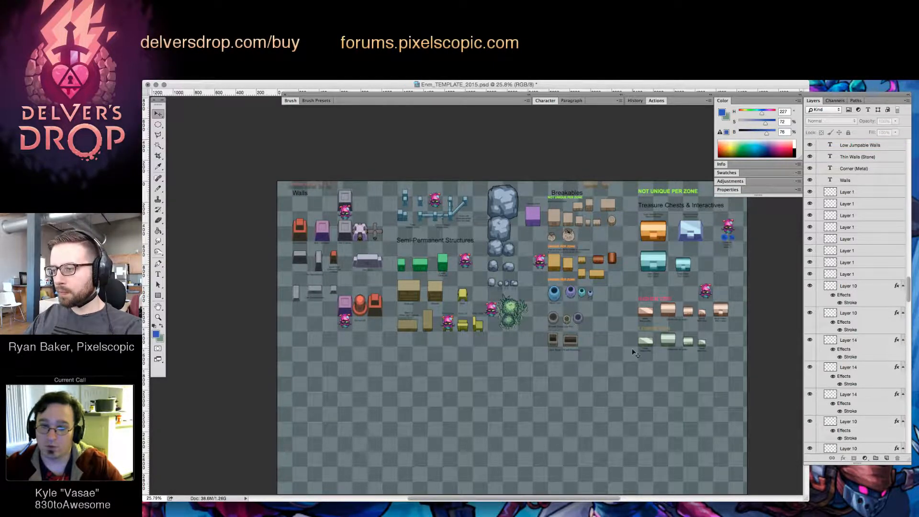
{"action": "left_click_drag", "start_coordinate": [722, 362], "coordinate": [672, 346]}
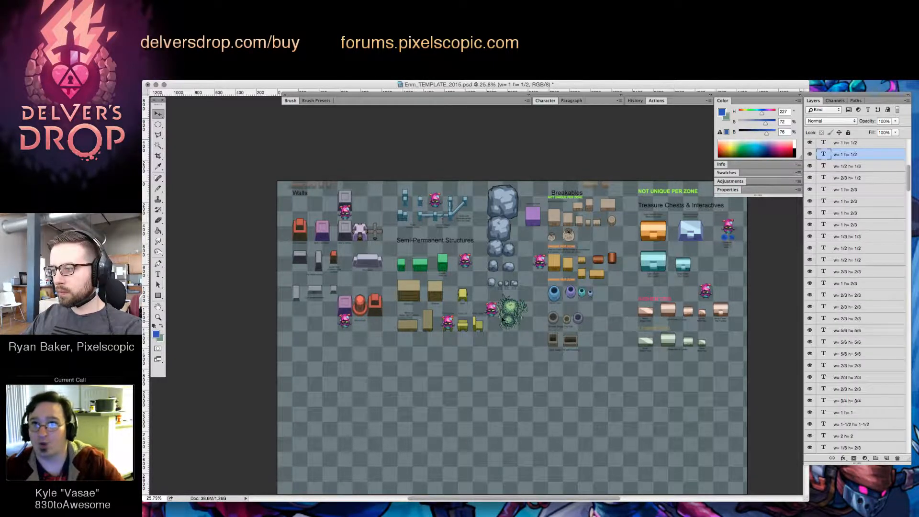
{"action": "key", "text": "Delete"}
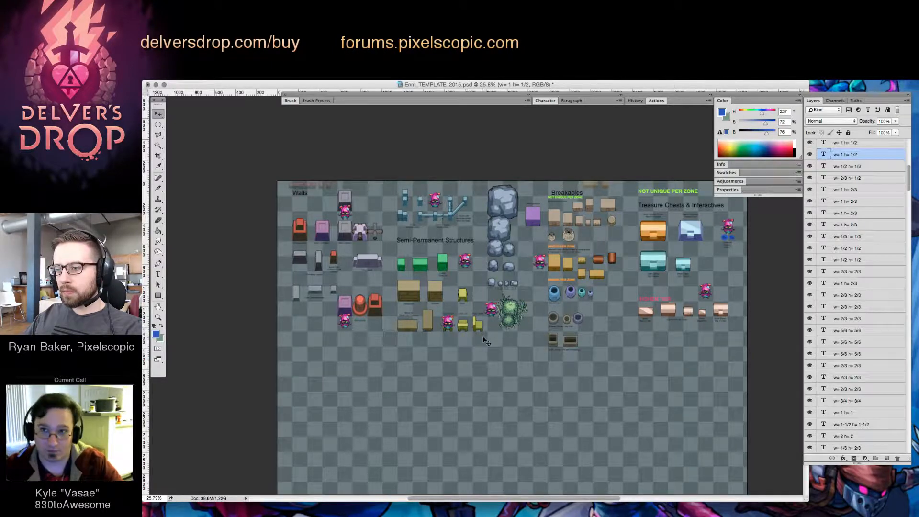
Delete the character, purple block, Round Pole label and red block surrounding the round red pillar
{"action": "left_click", "coordinate": [347, 324]}
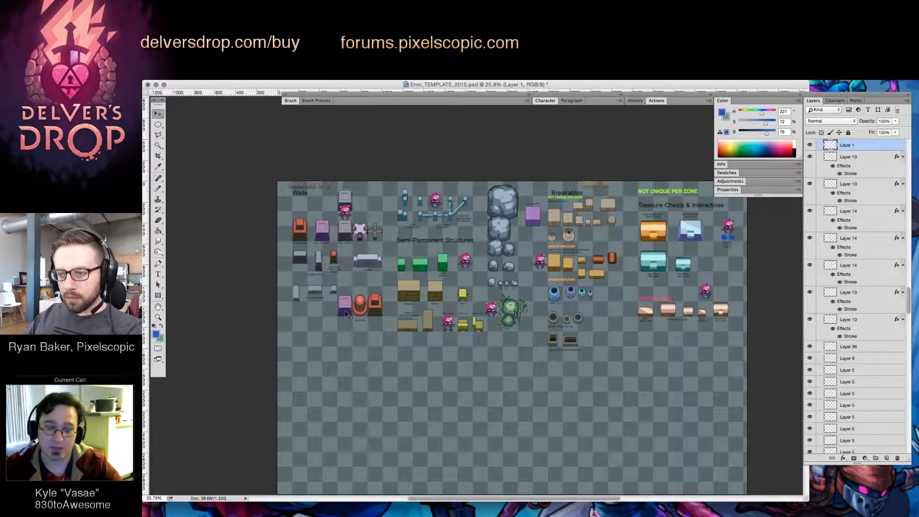
{"action": "key", "text": "Delete"}
{"action": "left_click", "coordinate": [372, 317]}
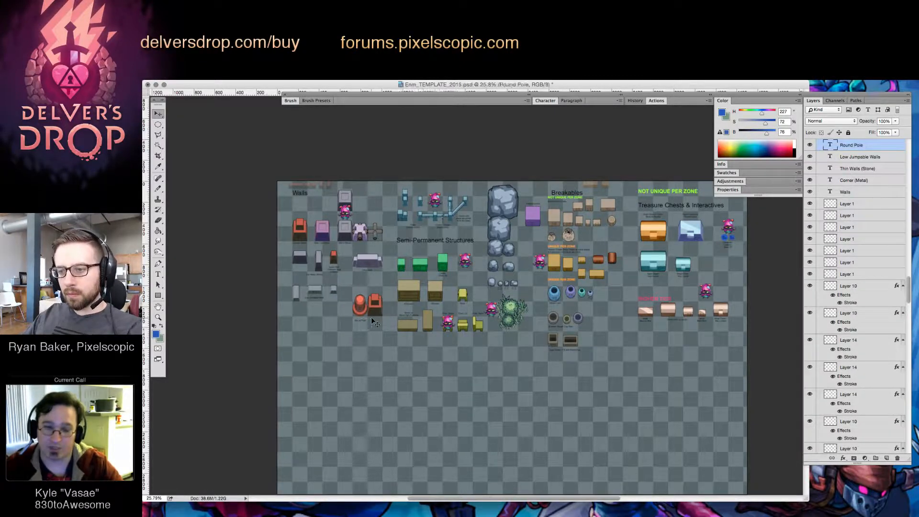
{"action": "key", "text": "Delete"}
{"action": "left_click", "coordinate": [373, 309]}
{"action": "key", "text": "Delete"}
Examine the remaining walls, semi-permanent structures and breakables on the sheet
{"action": "left_click_drag", "start_coordinate": [358, 328], "coordinate": [369, 299]}
{"action": "left_click_drag", "start_coordinate": [360, 297], "coordinate": [360, 287]}
{"action": "left_click", "coordinate": [355, 369]}
{"action": "left_click_drag", "start_coordinate": [542, 298], "coordinate": [538, 299]}
{"action": "left_click_drag", "start_coordinate": [463, 353], "coordinate": [523, 282]}
{"action": "left_click_drag", "start_coordinate": [389, 299], "coordinate": [439, 266]}
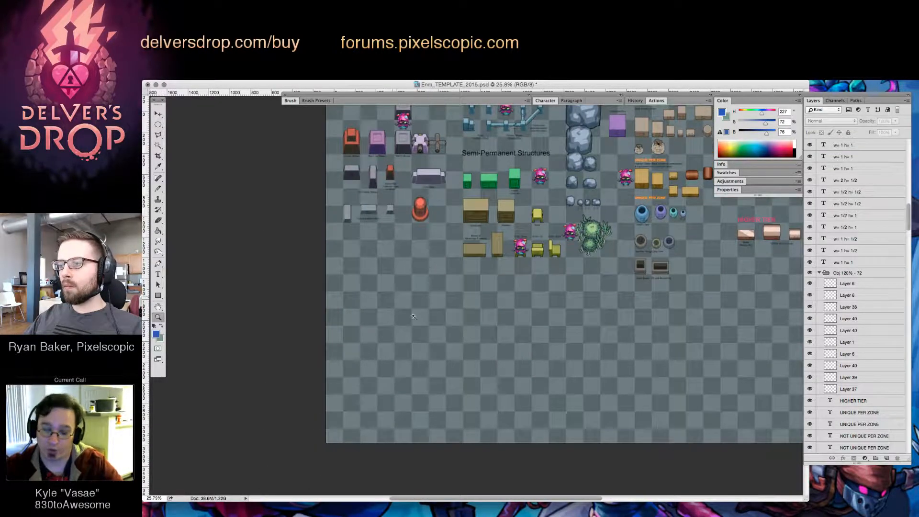
{"action": "left_click", "coordinate": [413, 316]}
{"action": "left_click_drag", "start_coordinate": [414, 316], "coordinate": [385, 364]}
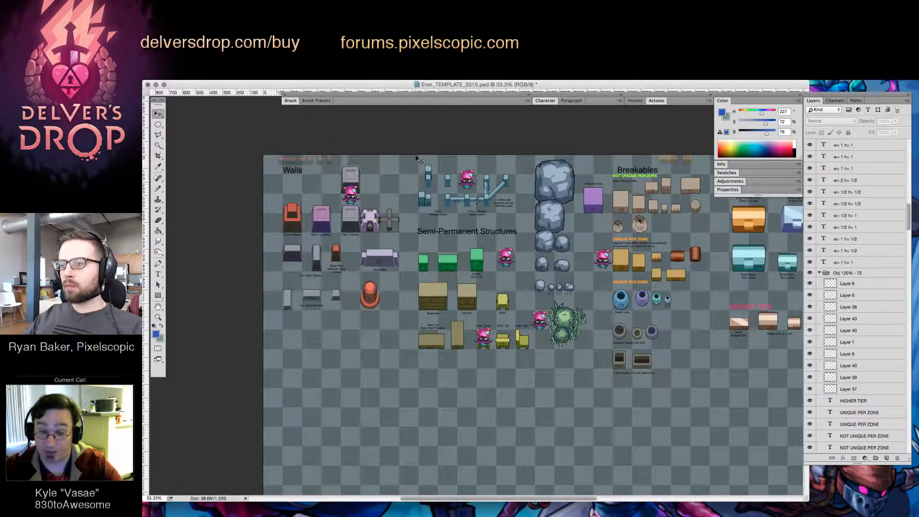
{"action": "left_click_drag", "start_coordinate": [417, 157], "coordinate": [502, 171]}
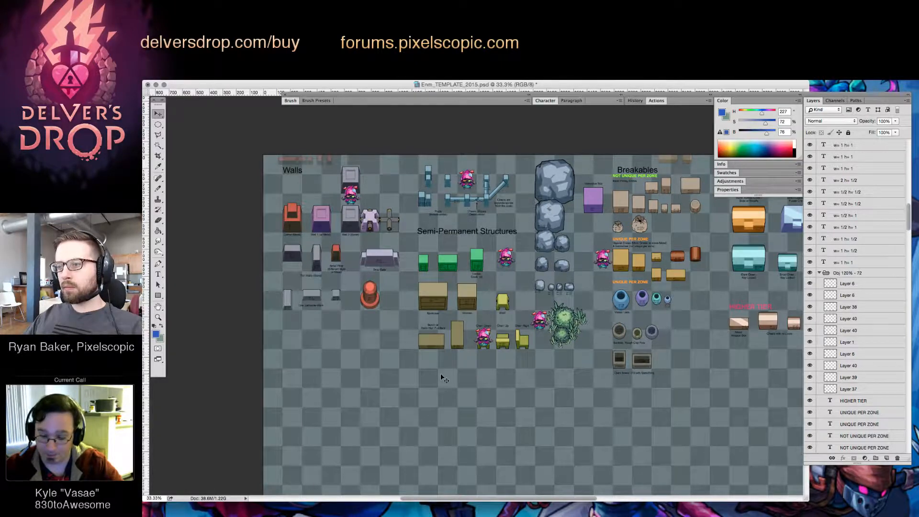
{"action": "left_click", "coordinate": [441, 377]}
{"action": "left_click_drag", "start_coordinate": [414, 375], "coordinate": [486, 340]}
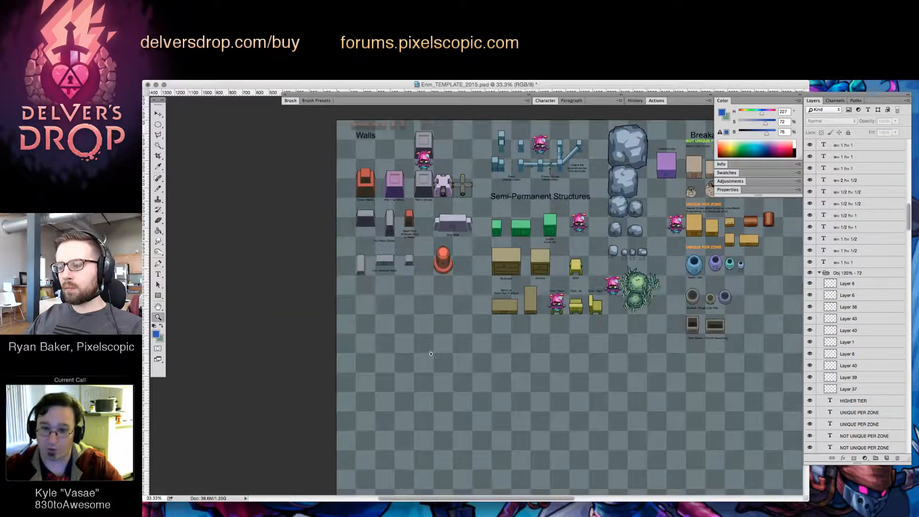
{"action": "left_click", "coordinate": [431, 354]}
Delete the width and height text layers stacked above the Obj 120% - 72 group
{"action": "scroll", "coordinate": [849, 201], "scroll_direction": "up", "scroll_amount": 5}
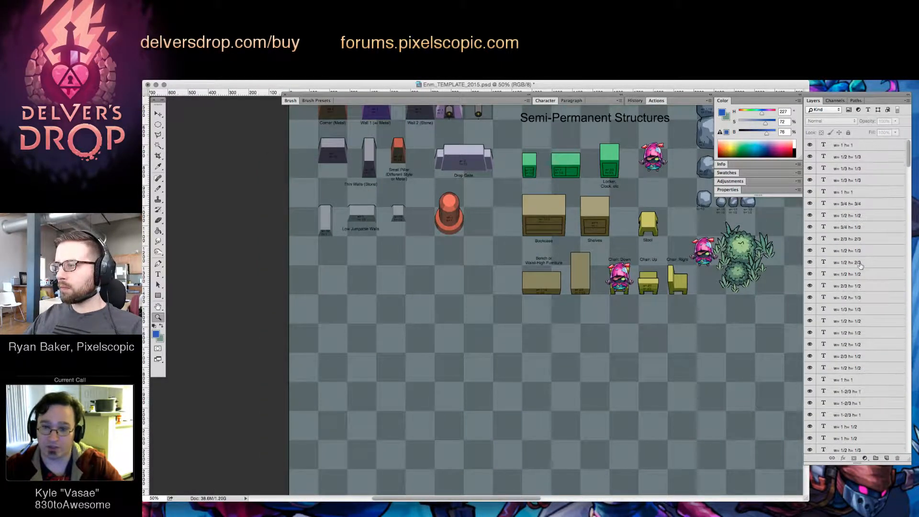
{"action": "left_click", "coordinate": [849, 146]}
{"action": "scroll", "coordinate": [875, 238], "scroll_direction": "down", "scroll_amount": 10}
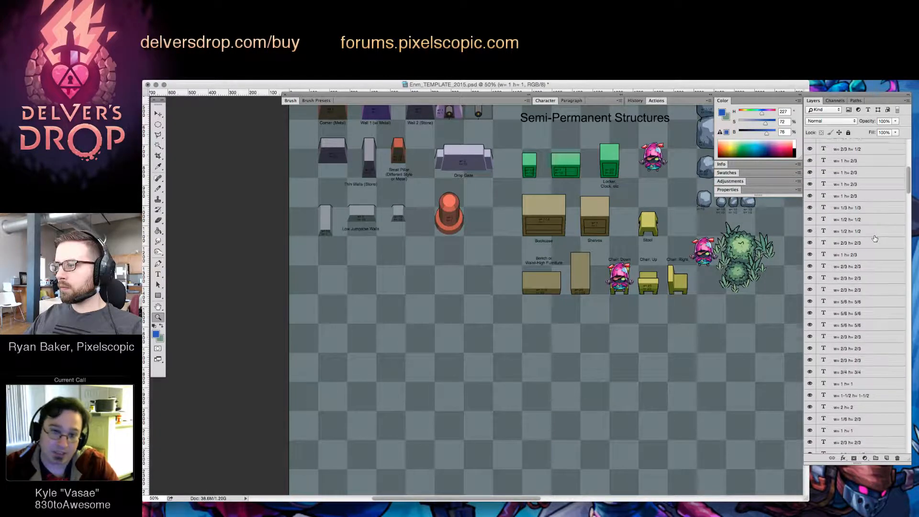
{"action": "scroll", "coordinate": [875, 238], "scroll_direction": "down", "scroll_amount": 10}
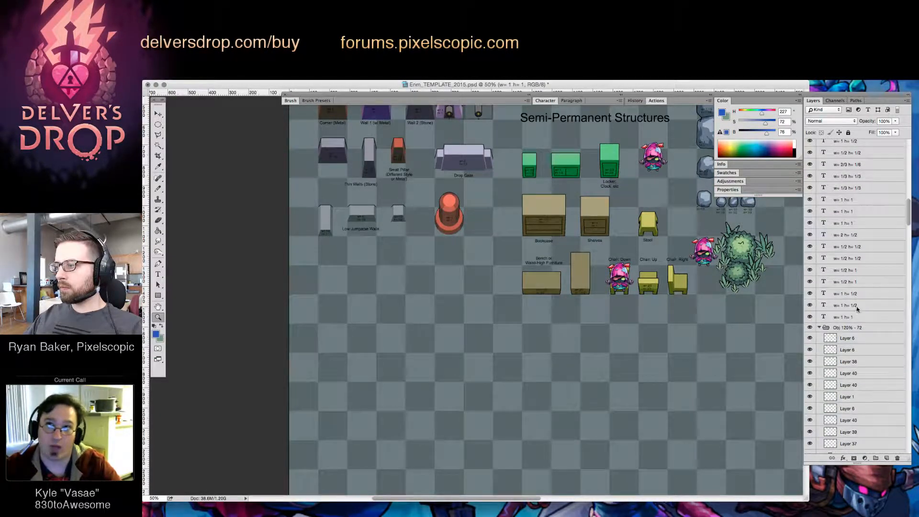
{"action": "left_click", "coordinate": [847, 327]}
{"action": "scroll", "coordinate": [850, 287], "scroll_direction": "down", "scroll_amount": 5}
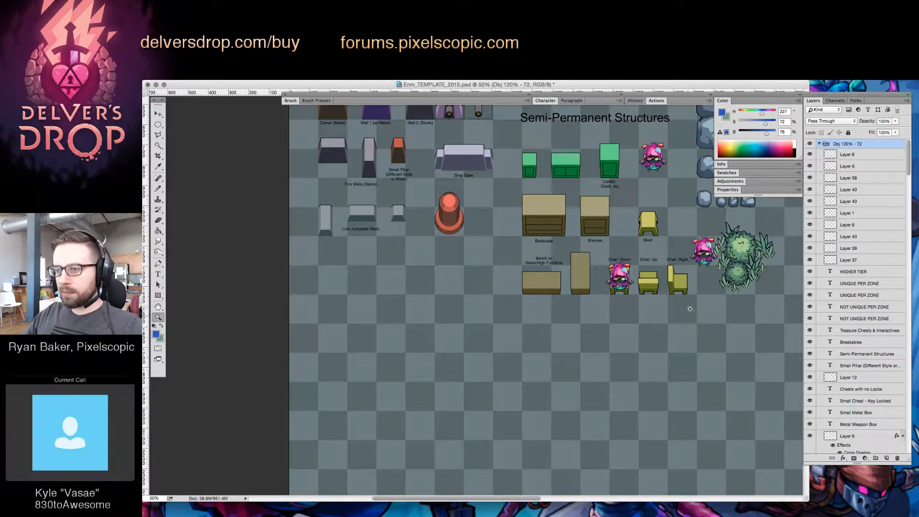
Nudge the round red pillar's layers down so its base meets the lower edge of its grid tile
{"action": "left_click_drag", "start_coordinate": [450, 217], "coordinate": [493, 249]}
{"action": "key", "text": "super+z"}
{"action": "left_click", "coordinate": [470, 326], "text": "shift"}
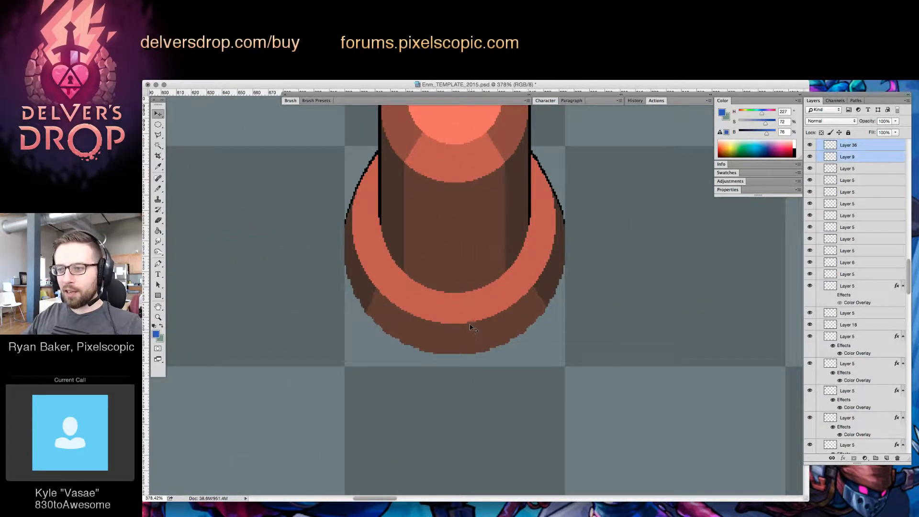
{"action": "left_click_drag", "start_coordinate": [472, 318], "coordinate": [478, 322]}
{"action": "key", "text": "super+z"}
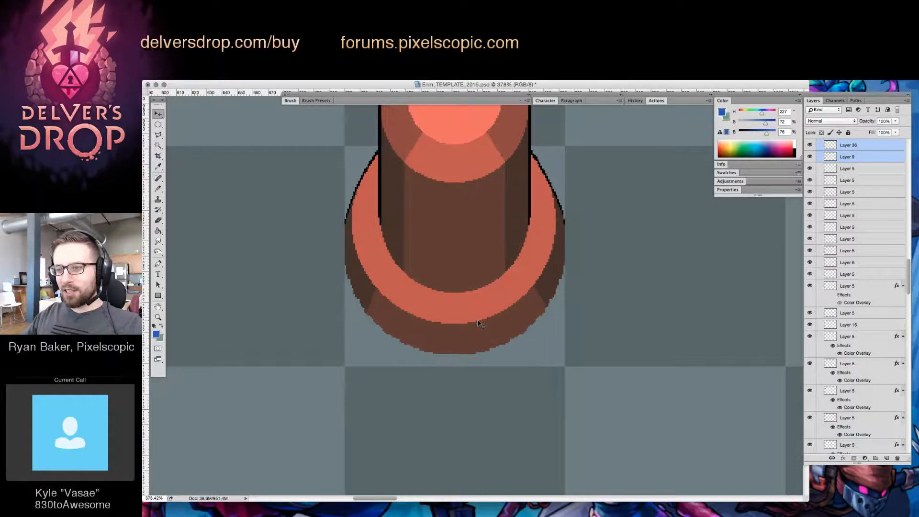
{"action": "key", "text": "shift+Down"}
{"action": "key", "text": "Up"}
{"action": "key", "text": "Up"}
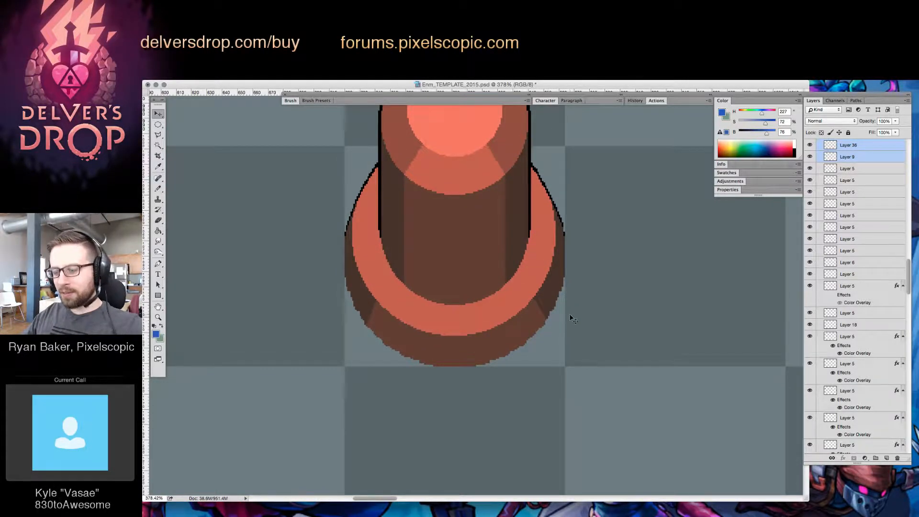
Place the hooded character in an empty grid tile as a close-up size reference
{"action": "left_click_drag", "start_coordinate": [570, 316], "coordinate": [500, 381]}
{"action": "left_click_drag", "start_coordinate": [512, 385], "coordinate": [548, 298]}
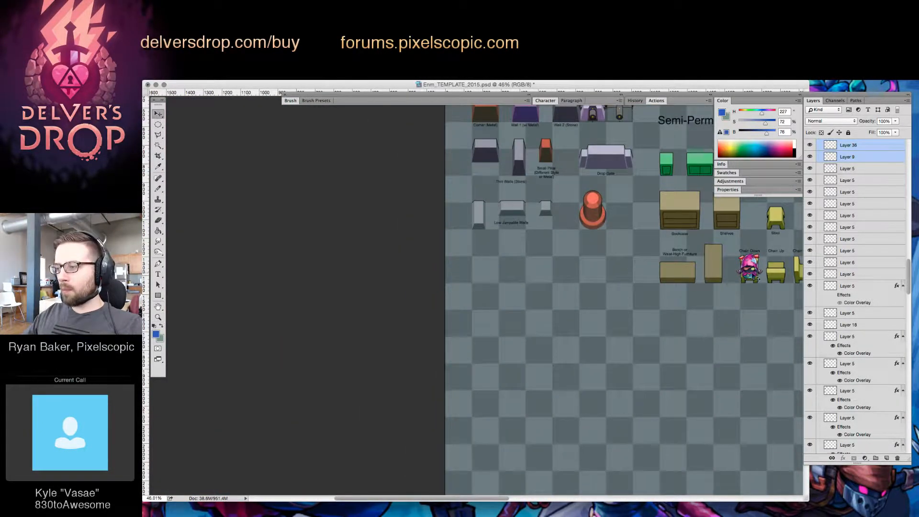
{"action": "left_click_drag", "start_coordinate": [757, 278], "coordinate": [555, 330]}
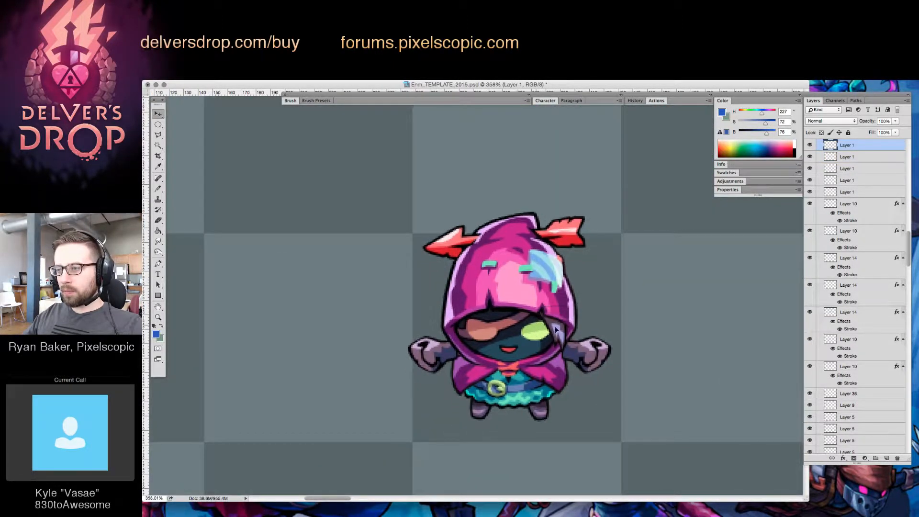
Add a new layer for the enemy sketch and reset the drawing colours to a black foreground and white background
{"action": "left_click", "coordinate": [887, 459]}
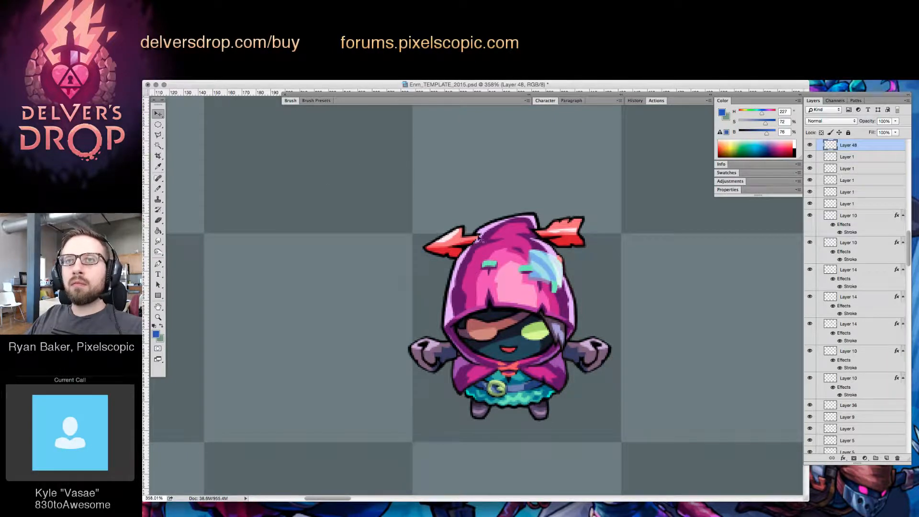
{"action": "key", "text": "BackSpace"}
{"action": "scroll", "coordinate": [472, 285], "scroll_direction": "right", "scroll_amount": 5}
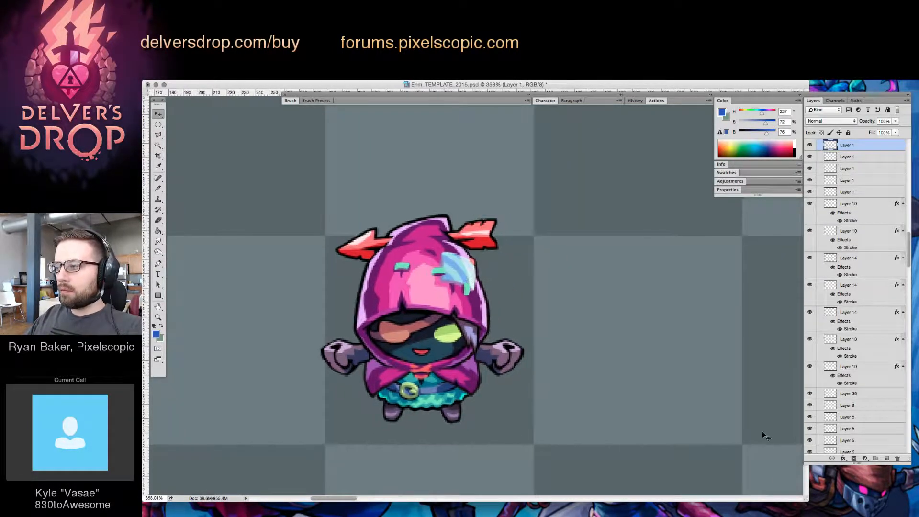
{"action": "left_click", "coordinate": [886, 458]}
{"action": "key", "text": "b"}
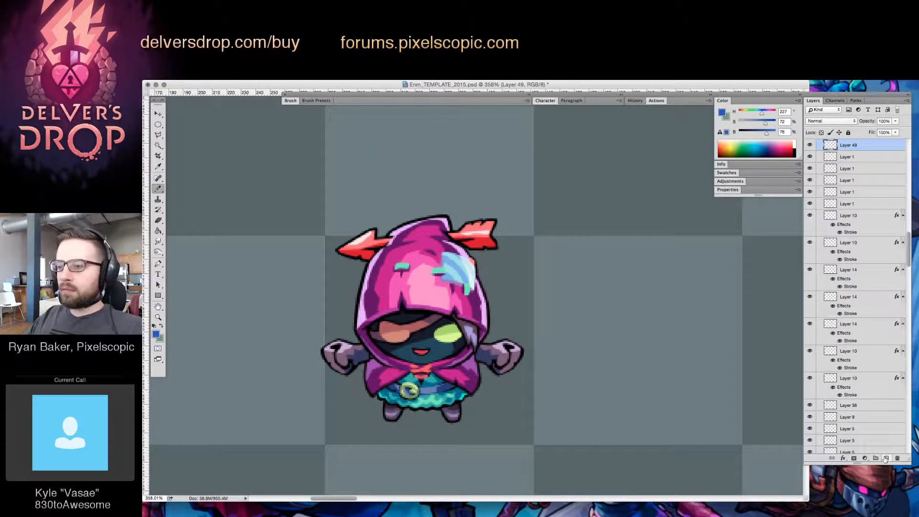
{"action": "left_click", "coordinate": [155, 326]}
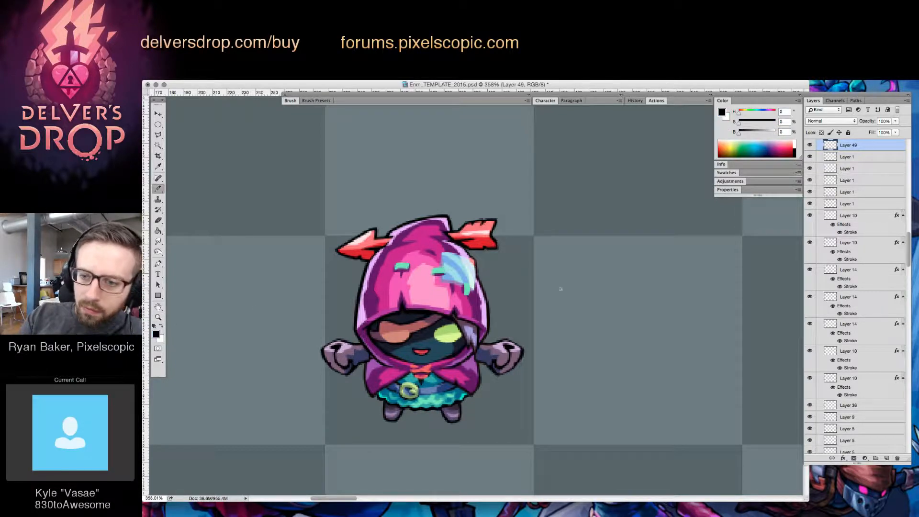
Sketch a domed head outline in the empty tile beside the hooded character, with a small oval eye inside it
{"action": "left_click", "coordinate": [594, 272]}
{"action": "mouse_move", "coordinate": [600, 271]}
{"action": "left_mouse_down"}
{"action": "mouse_move", "coordinate": [572, 285]}
{"action": "mouse_move", "coordinate": [568, 315]}
{"action": "left_mouse_up"}
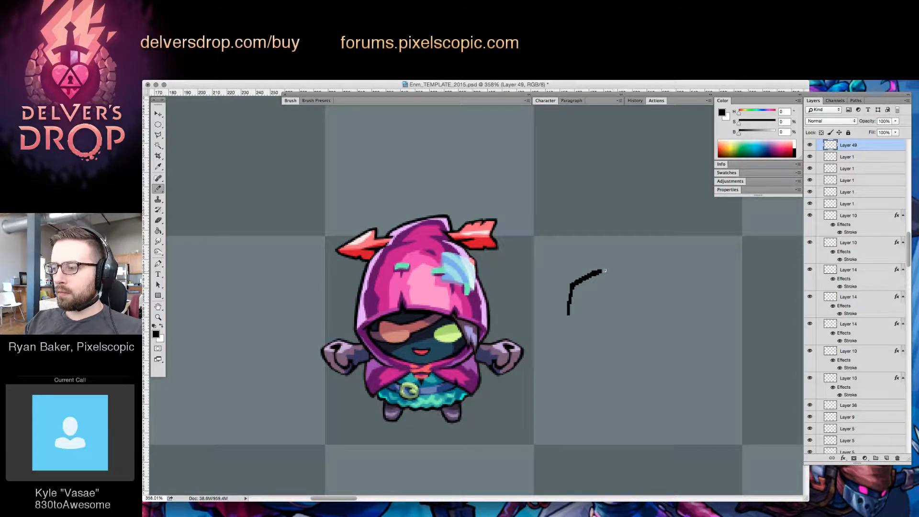
{"action": "mouse_move", "coordinate": [604, 271]}
{"action": "left_mouse_down"}
{"action": "mouse_move", "coordinate": [638, 289]}
{"action": "mouse_move", "coordinate": [644, 315]}
{"action": "mouse_move", "coordinate": [590, 322]}
{"action": "mouse_move", "coordinate": [599, 334]}
{"action": "mouse_move", "coordinate": [599, 317]}
{"action": "mouse_move", "coordinate": [596, 335]}
{"action": "mouse_move", "coordinate": [606, 322]}
{"action": "mouse_move", "coordinate": [622, 331]}
{"action": "mouse_move", "coordinate": [631, 313]}
{"action": "mouse_move", "coordinate": [627, 330]}
{"action": "mouse_move", "coordinate": [578, 328]}
{"action": "mouse_move", "coordinate": [593, 331]}
{"action": "left_mouse_up"}
{"action": "key", "text": "e"}
{"action": "key", "text": "b"}
{"action": "key", "text": "e"}
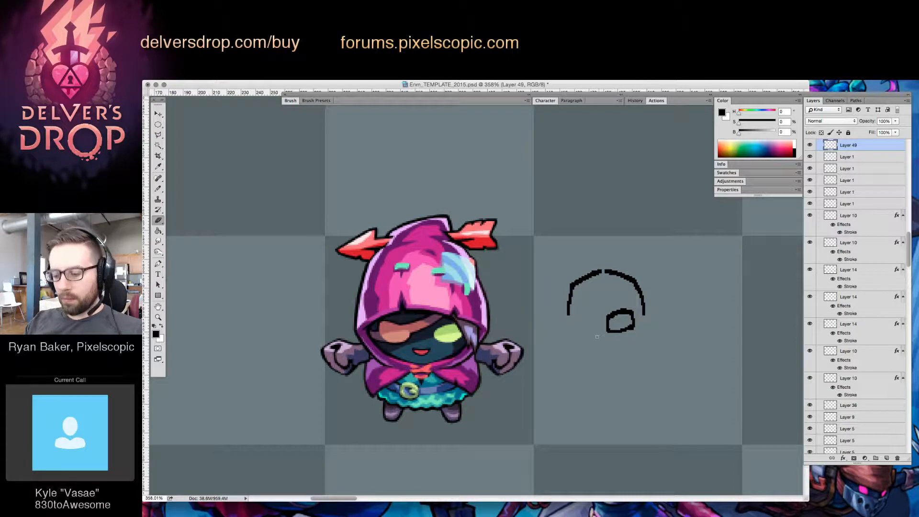
Select the oval eye with the Lasso, move it slightly left within the head and deselect it
{"action": "key", "text": "l"}
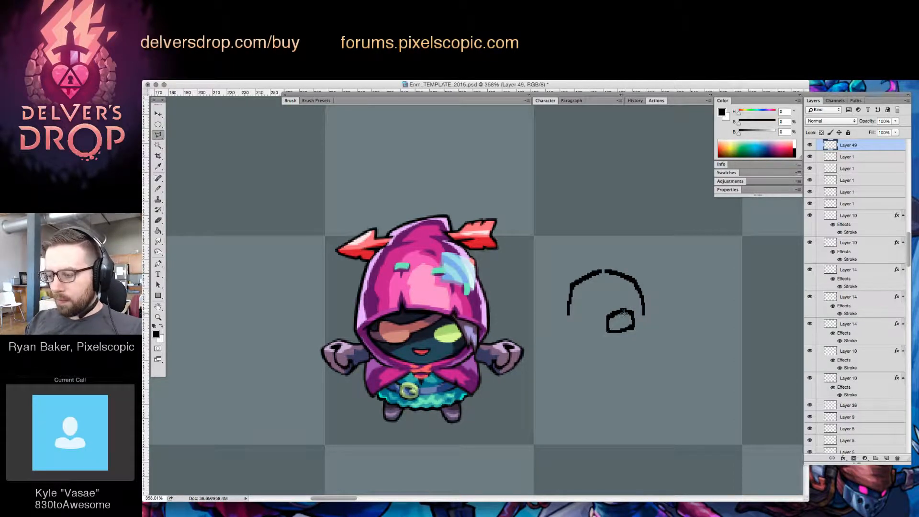
{"action": "key", "text": "shift+l"}
{"action": "key", "text": "shift+l"}
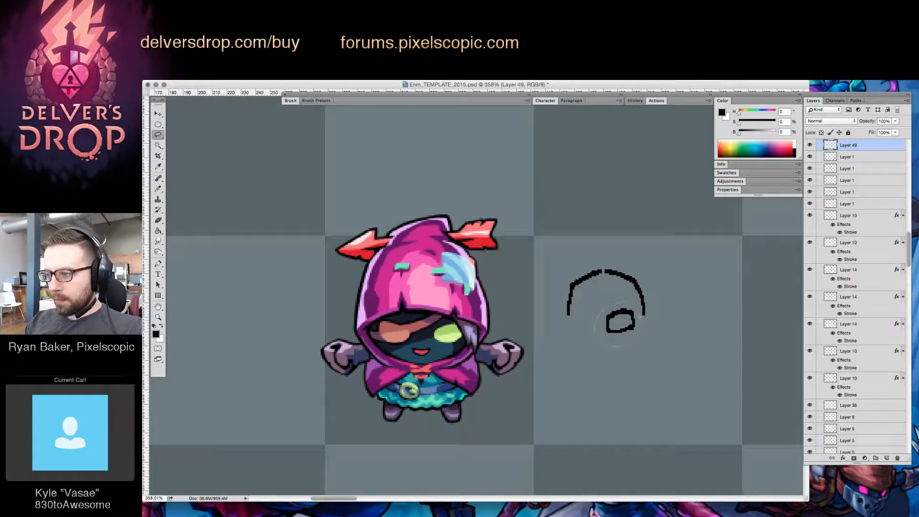
{"action": "key", "text": "v"}
{"action": "mouse_move", "coordinate": [640, 316]}
{"action": "left_mouse_down"}
{"action": "mouse_move", "coordinate": [635, 299]}
{"action": "mouse_move", "coordinate": [637, 310]}
{"action": "left_mouse_up"}
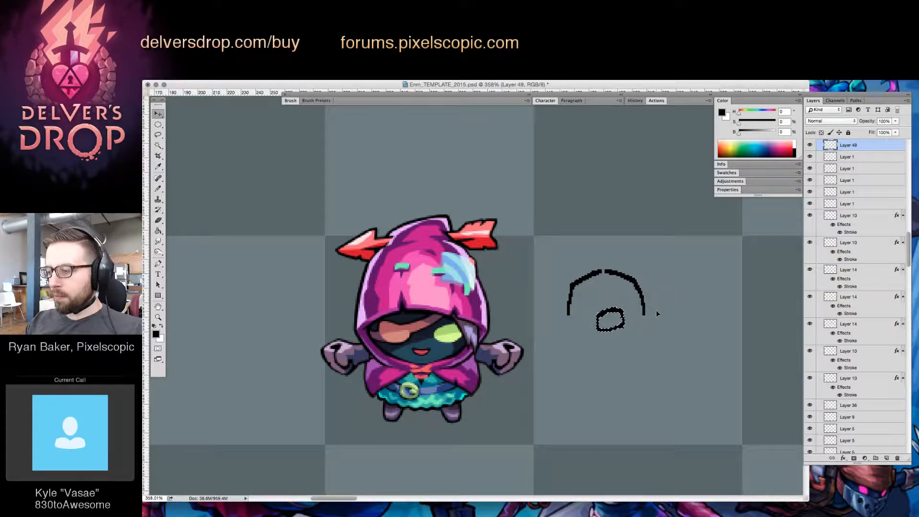
{"action": "key", "text": "super+d"}
Sketch the enemy's cheeks, jaw, pointed chin and short vertical tooth marks, closing both sides of the head outline
{"action": "key", "text": "b"}
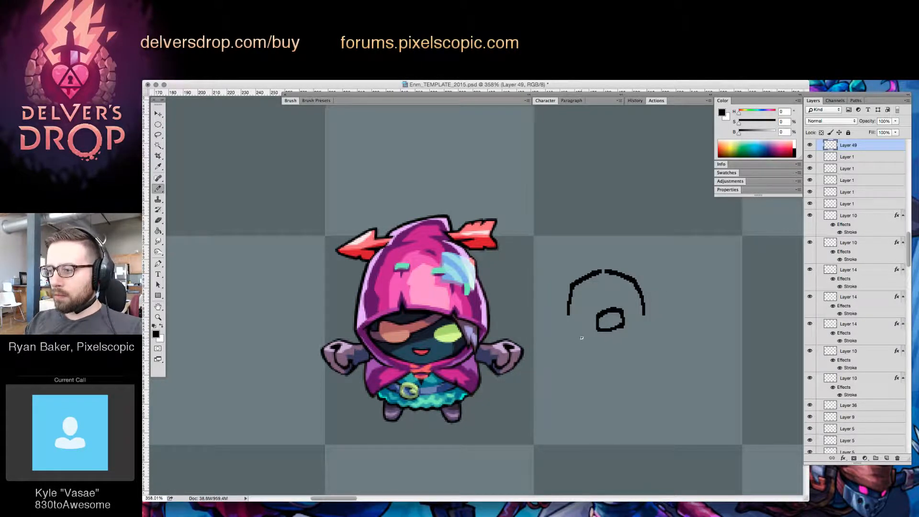
{"action": "mouse_move", "coordinate": [588, 347]}
{"action": "left_mouse_down"}
{"action": "mouse_move", "coordinate": [617, 341]}
{"action": "mouse_move", "coordinate": [630, 350]}
{"action": "mouse_move", "coordinate": [586, 350]}
{"action": "mouse_move", "coordinate": [601, 355]}
{"action": "mouse_move", "coordinate": [592, 353]}
{"action": "mouse_move", "coordinate": [646, 324]}
{"action": "mouse_move", "coordinate": [617, 377]}
{"action": "mouse_move", "coordinate": [597, 379]}
{"action": "mouse_move", "coordinate": [599, 391]}
{"action": "mouse_move", "coordinate": [566, 374]}
{"action": "mouse_move", "coordinate": [584, 378]}
{"action": "left_mouse_up"}
{"action": "key", "text": "e"}
{"action": "key", "text": "b"}
{"action": "key", "text": "e"}
{"action": "key", "text": "b"}
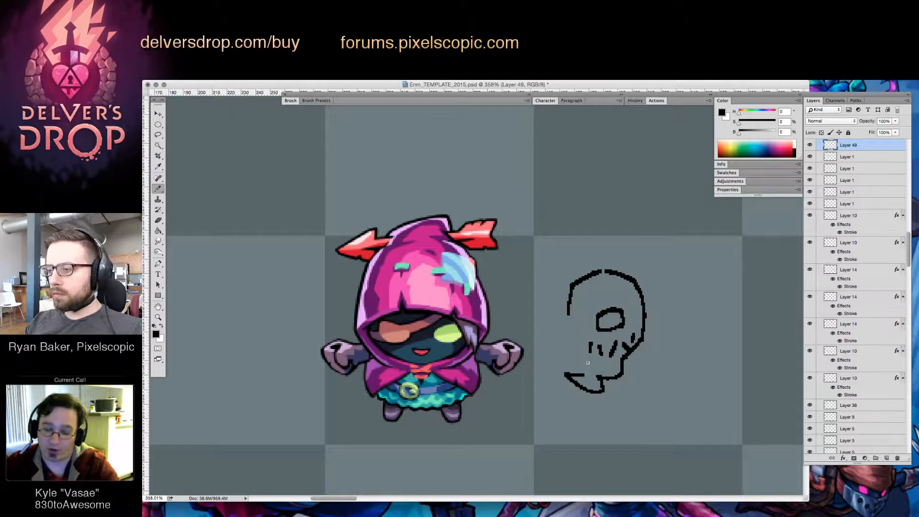
{"action": "mouse_move", "coordinate": [567, 317]}
{"action": "left_mouse_down"}
{"action": "mouse_move", "coordinate": [563, 335]}
{"action": "mouse_move", "coordinate": [584, 363]}
{"action": "left_mouse_up"}
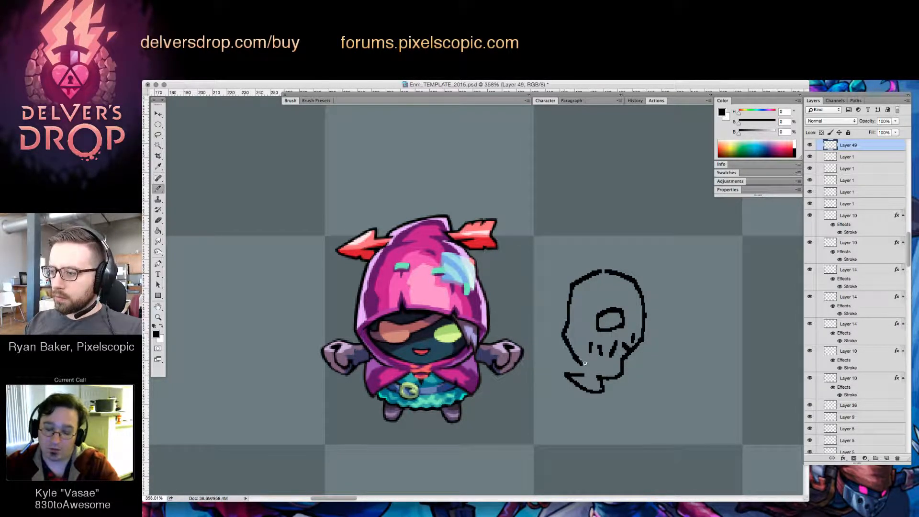
Replace the first brow line with an angled brow around the eye and fill the socket's right side black
{"action": "mouse_move", "coordinate": [580, 319]}
{"action": "left_mouse_down"}
{"action": "mouse_move", "coordinate": [599, 302]}
{"action": "mouse_move", "coordinate": [627, 302]}
{"action": "left_mouse_up"}
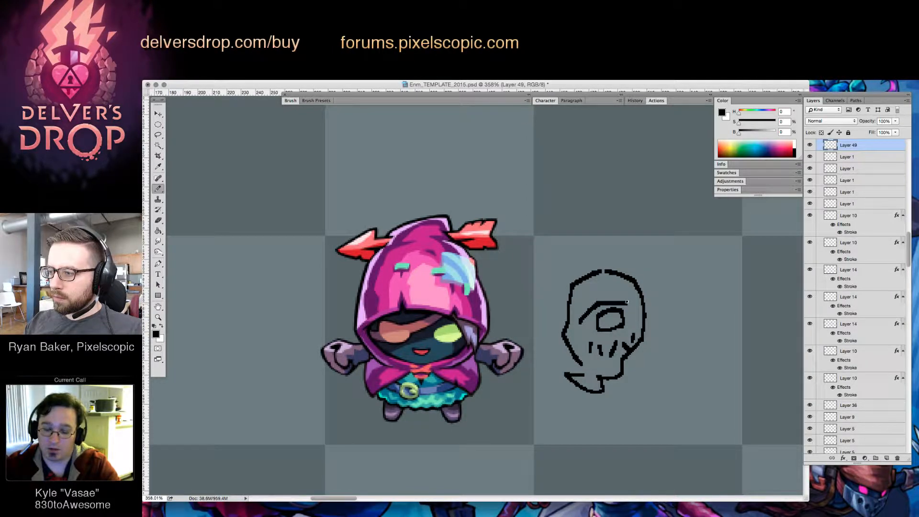
{"action": "key", "text": "super+z"}
{"action": "mouse_move", "coordinate": [581, 322]}
{"action": "left_mouse_down"}
{"action": "mouse_move", "coordinate": [611, 308]}
{"action": "mouse_move", "coordinate": [599, 303]}
{"action": "mouse_move", "coordinate": [573, 326]}
{"action": "mouse_move", "coordinate": [613, 310]}
{"action": "mouse_move", "coordinate": [640, 310]}
{"action": "mouse_move", "coordinate": [637, 321]}
{"action": "mouse_move", "coordinate": [631, 312]}
{"action": "mouse_move", "coordinate": [624, 320]}
{"action": "mouse_move", "coordinate": [645, 308]}
{"action": "mouse_move", "coordinate": [640, 333]}
{"action": "mouse_move", "coordinate": [629, 308]}
{"action": "mouse_move", "coordinate": [592, 318]}
{"action": "mouse_move", "coordinate": [614, 322]}
{"action": "mouse_move", "coordinate": [597, 328]}
{"action": "mouse_move", "coordinate": [637, 319]}
{"action": "left_mouse_up"}
{"action": "key", "text": "e"}
{"action": "key", "text": "b"}
{"action": "key", "text": "e"}
{"action": "key", "text": "b"}
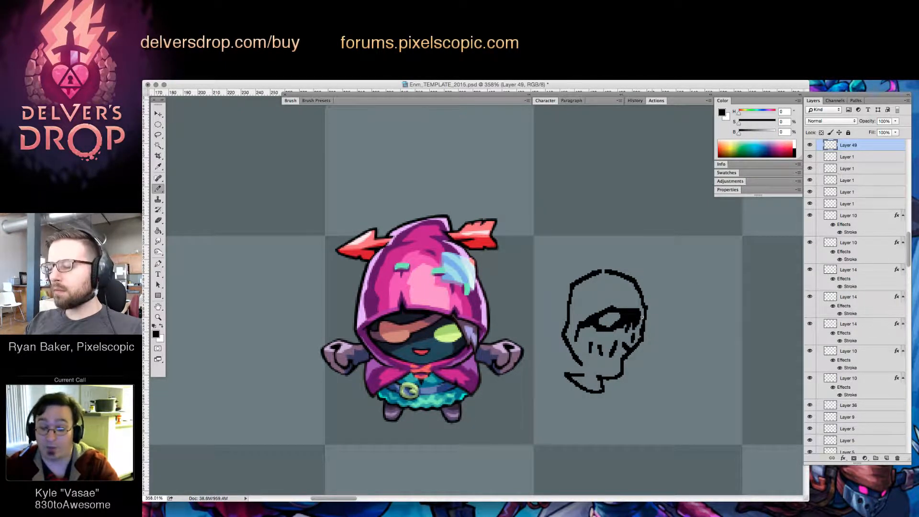
Erase and redraw the tooth marks and the cheek shading below the eye on the enemy's head
{"action": "key", "text": "e"}
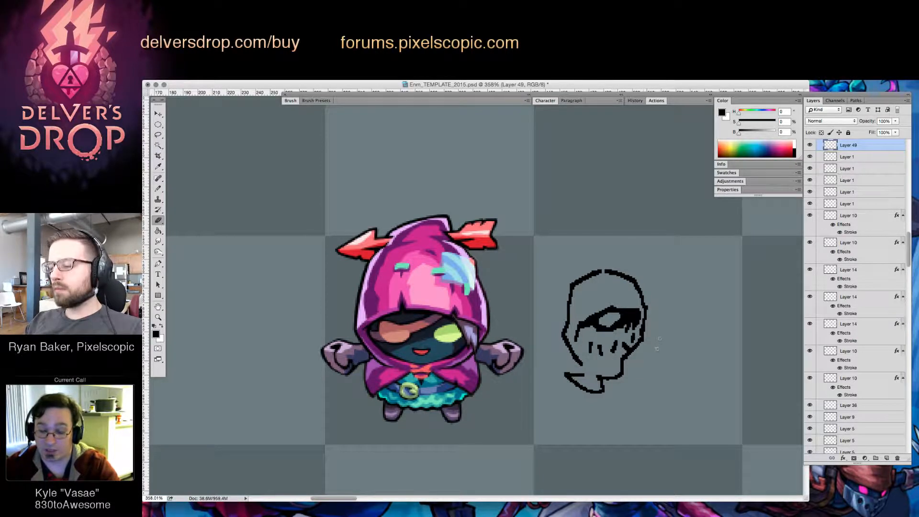
{"action": "mouse_move", "coordinate": [622, 345]}
{"action": "left_mouse_down"}
{"action": "mouse_move", "coordinate": [632, 338]}
{"action": "mouse_move", "coordinate": [616, 323]}
{"action": "mouse_move", "coordinate": [621, 346]}
{"action": "mouse_move", "coordinate": [609, 352]}
{"action": "mouse_move", "coordinate": [621, 344]}
{"action": "left_mouse_up"}
{"action": "key", "text": "b"}
{"action": "key", "text": "e"}
{"action": "key", "text": "b"}
{"action": "key", "text": "e"}
{"action": "key", "text": "b"}
{"action": "key", "text": "e"}
{"action": "key", "text": "b"}
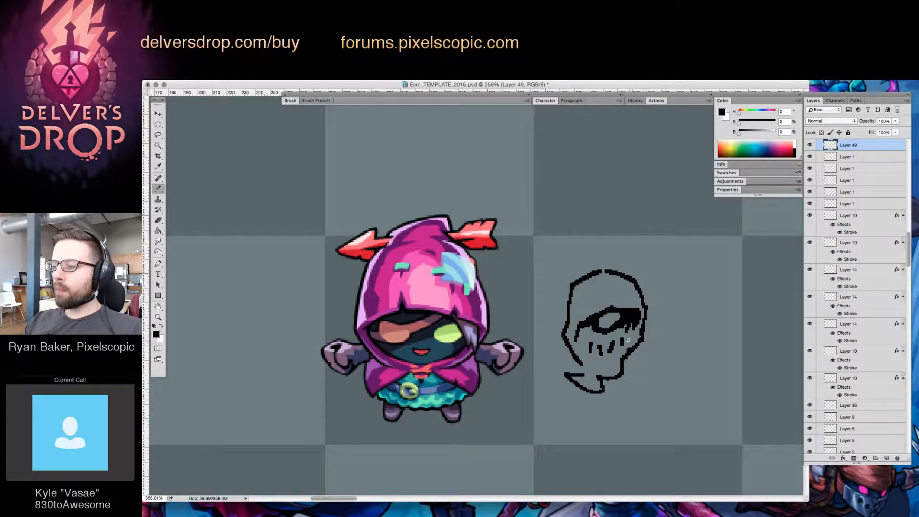
Select the row of tooth marks with the Lasso, nudge it two steps left and deselect it
{"action": "key", "text": "l"}
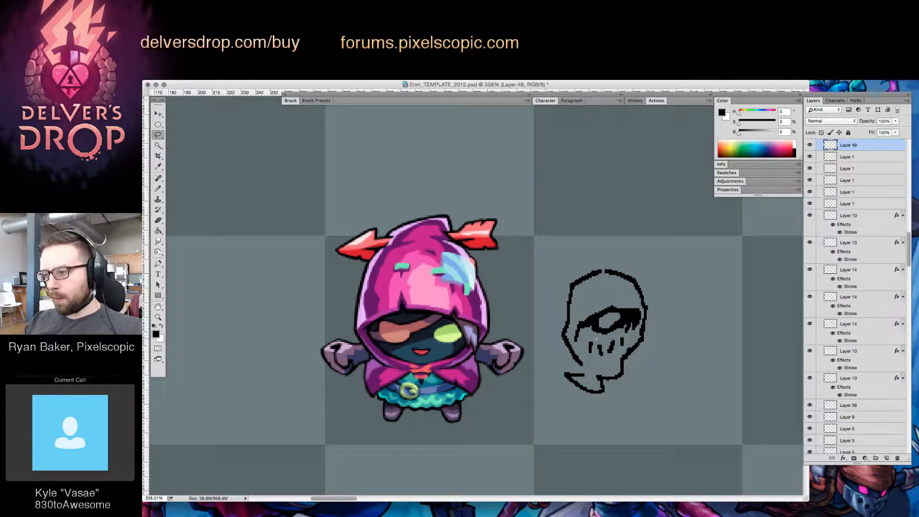
{"action": "mouse_move", "coordinate": [596, 339]}
{"action": "left_mouse_down"}
{"action": "mouse_move", "coordinate": [609, 360]}
{"action": "mouse_move", "coordinate": [627, 340]}
{"action": "left_mouse_up"}
{"action": "key", "text": "v"}
{"action": "key", "text": "Left"}
{"action": "key", "text": "Left"}
{"action": "key", "text": "super+d"}
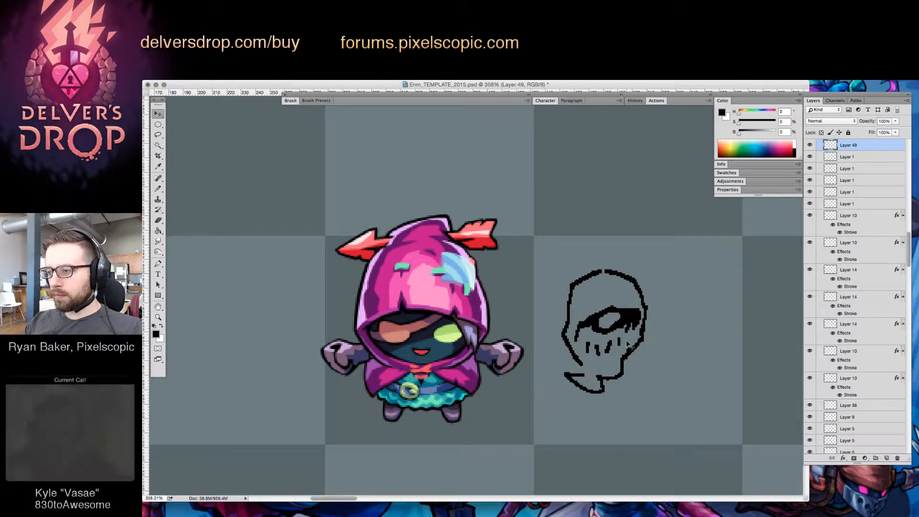
Redraw the tooth marks near the right cheek and clean up the strokes around them
{"action": "key", "text": "b"}
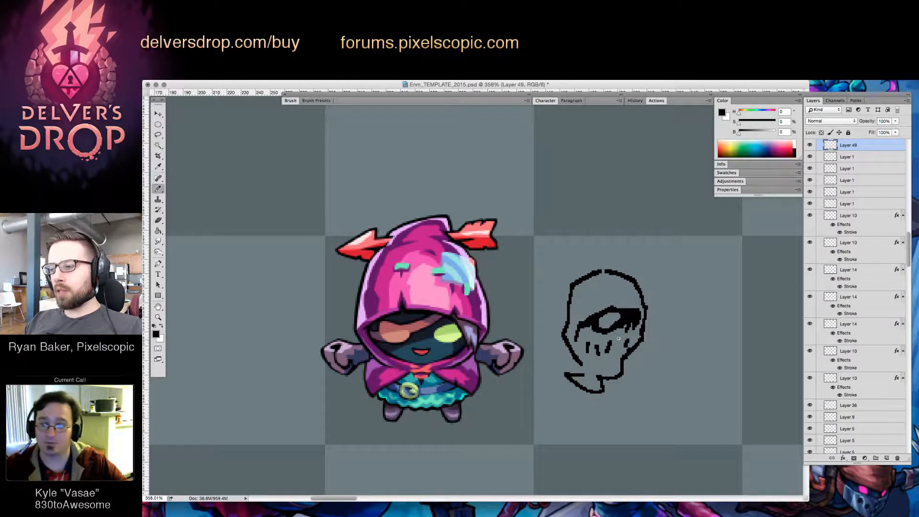
{"action": "key", "text": "e"}
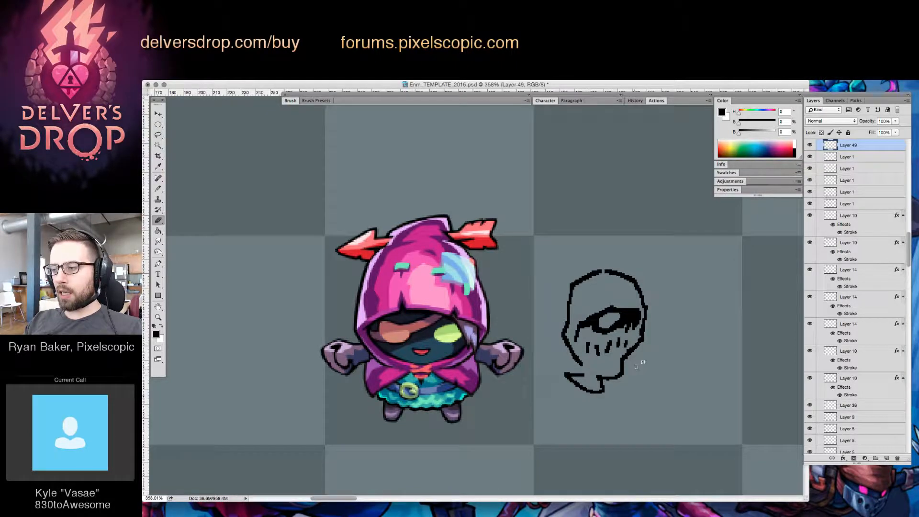
{"action": "key", "text": "b"}
{"action": "key", "text": "e"}
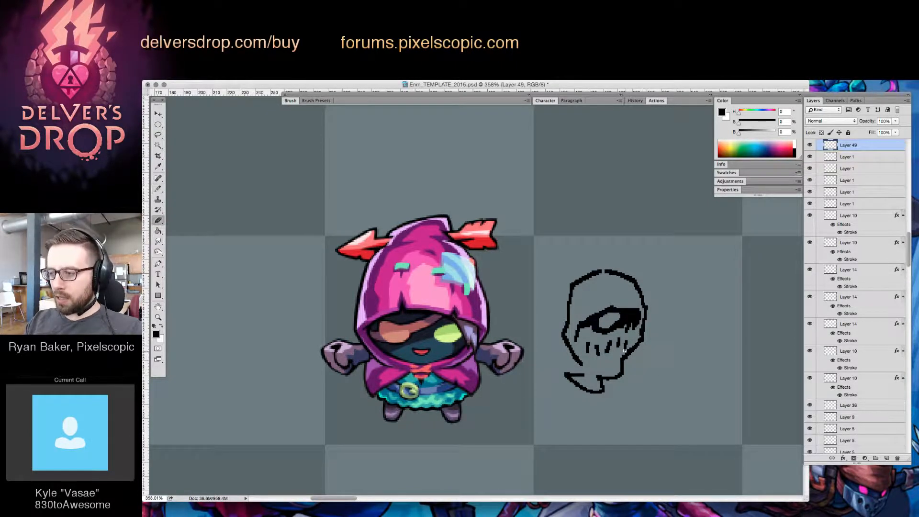
Touch up the lower left cheek line and the tooth marks in a closer view of the head
{"action": "key", "text": "z"}
{"action": "mouse_move", "coordinate": [640, 363]}
{"action": "left_mouse_down"}
{"action": "mouse_move", "coordinate": [586, 369]}
{"action": "mouse_move", "coordinate": [613, 370]}
{"action": "left_mouse_up"}
{"action": "key", "text": "b"}
{"action": "key", "text": "e"}
{"action": "key", "text": "b"}
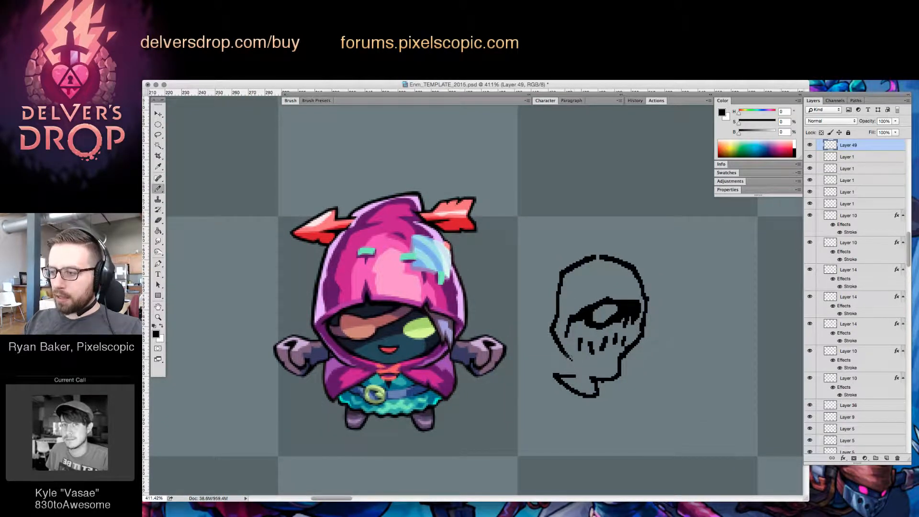
{"action": "key", "text": "e"}
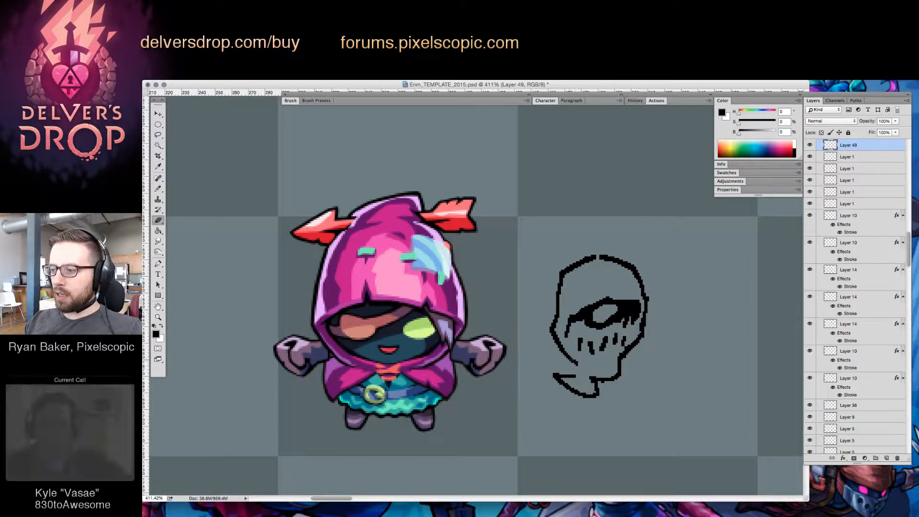
{"action": "key", "text": "b"}
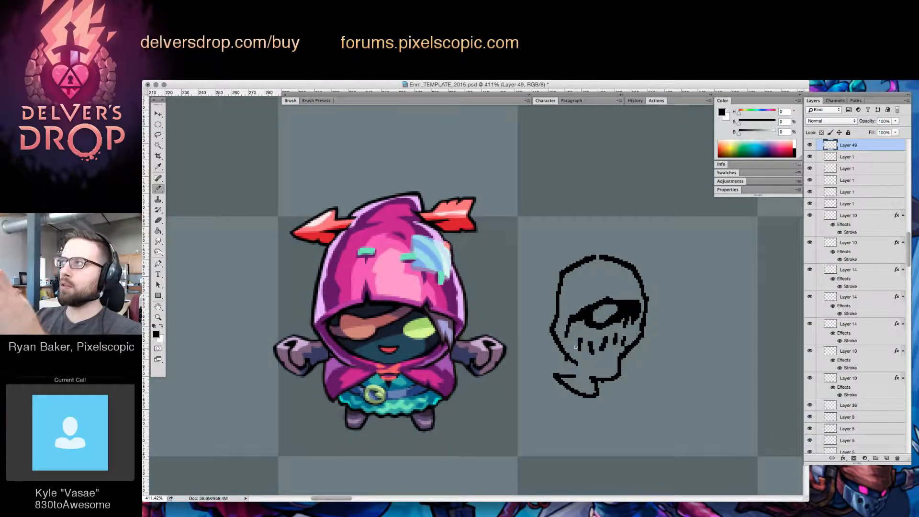
Erase the crown of the head and redraw it as a raised, folded hood peak joining the right side
{"action": "key", "text": "e"}
{"action": "mouse_move", "coordinate": [597, 257]}
{"action": "left_mouse_down"}
{"action": "mouse_move", "coordinate": [563, 258]}
{"action": "mouse_move", "coordinate": [625, 255]}
{"action": "mouse_move", "coordinate": [613, 240]}
{"action": "mouse_move", "coordinate": [593, 259]}
{"action": "mouse_move", "coordinate": [581, 251]}
{"action": "mouse_move", "coordinate": [610, 265]}
{"action": "mouse_move", "coordinate": [633, 256]}
{"action": "mouse_move", "coordinate": [632, 244]}
{"action": "mouse_move", "coordinate": [619, 261]}
{"action": "mouse_move", "coordinate": [597, 244]}
{"action": "mouse_move", "coordinate": [609, 245]}
{"action": "mouse_move", "coordinate": [583, 253]}
{"action": "mouse_move", "coordinate": [604, 258]}
{"action": "left_mouse_up"}
{"action": "key", "text": "b"}
{"action": "key", "text": "e"}
{"action": "key", "text": "b"}
{"action": "key", "text": "e"}
{"action": "key", "text": "b"}
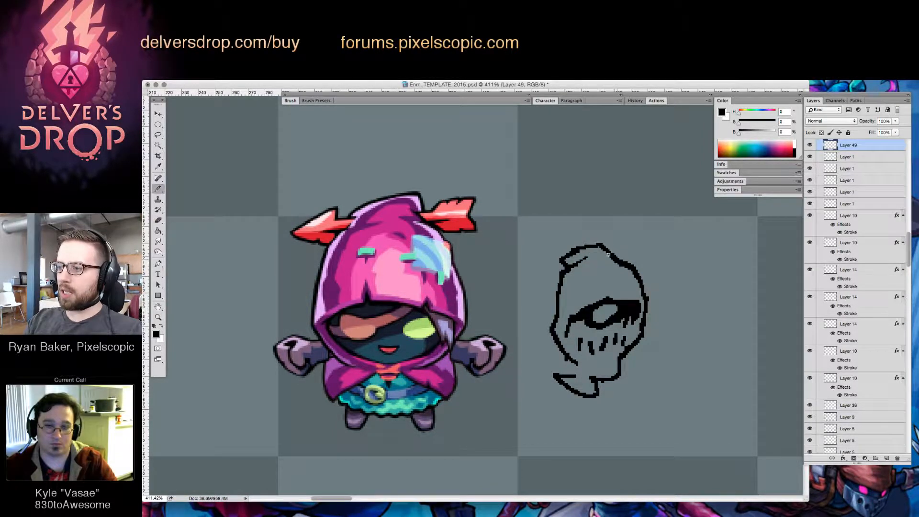
{"action": "left_click_drag", "start_coordinate": [606, 256], "coordinate": [617, 262]}
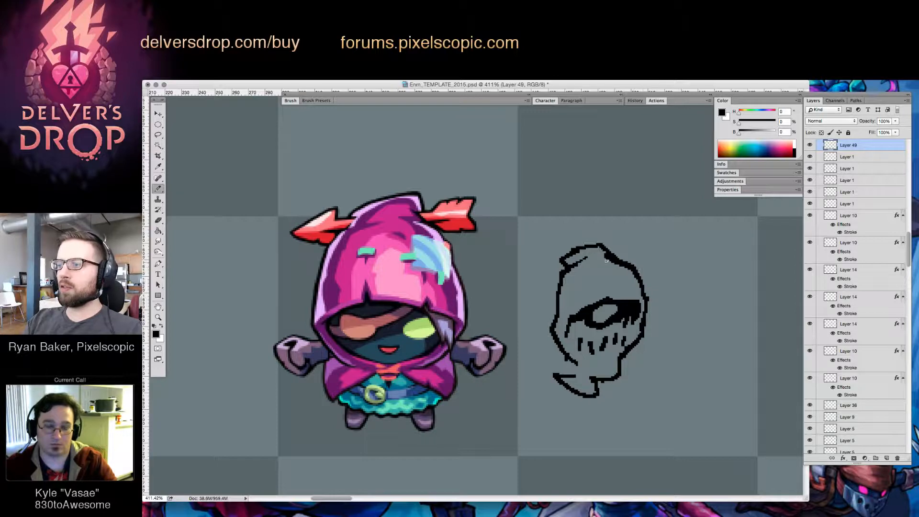
Extend the hood peak into a thicker point on the left and add a ragged edge beneath the left cheek
{"action": "key", "text": "e"}
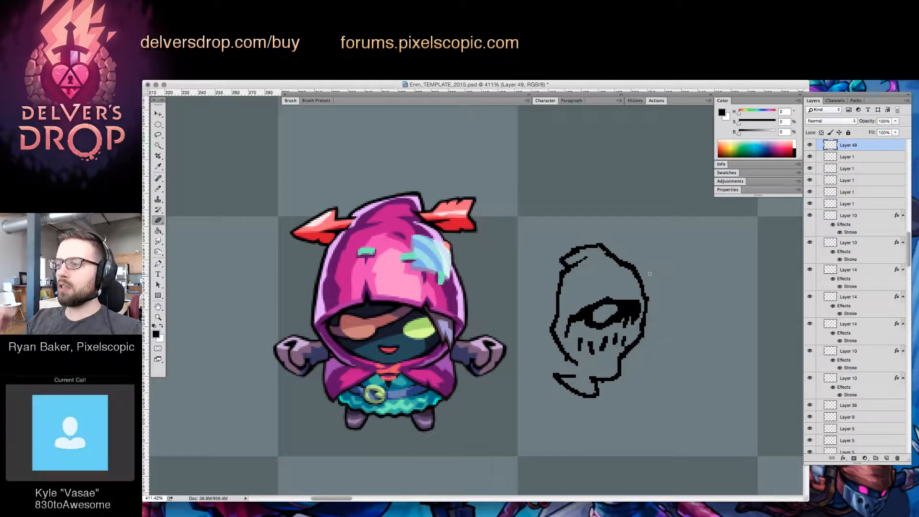
{"action": "key", "text": "b"}
{"action": "mouse_move", "coordinate": [598, 243]}
{"action": "left_mouse_down"}
{"action": "mouse_move", "coordinate": [566, 251]}
{"action": "mouse_move", "coordinate": [558, 257]}
{"action": "left_mouse_up"}
{"action": "key", "text": "e"}
{"action": "key", "text": "b"}
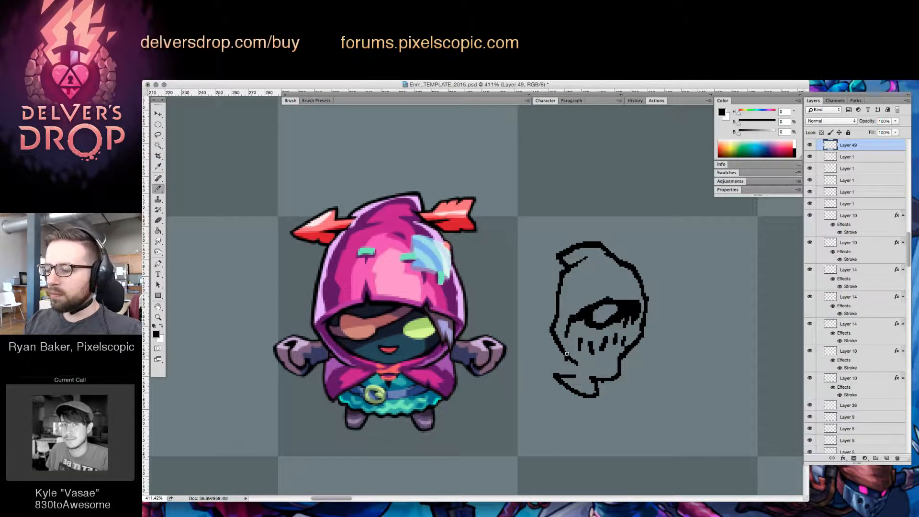
{"action": "mouse_move", "coordinate": [566, 353]}
{"action": "left_mouse_down"}
{"action": "mouse_move", "coordinate": [559, 361]}
{"action": "mouse_move", "coordinate": [572, 373]}
{"action": "left_mouse_up"}
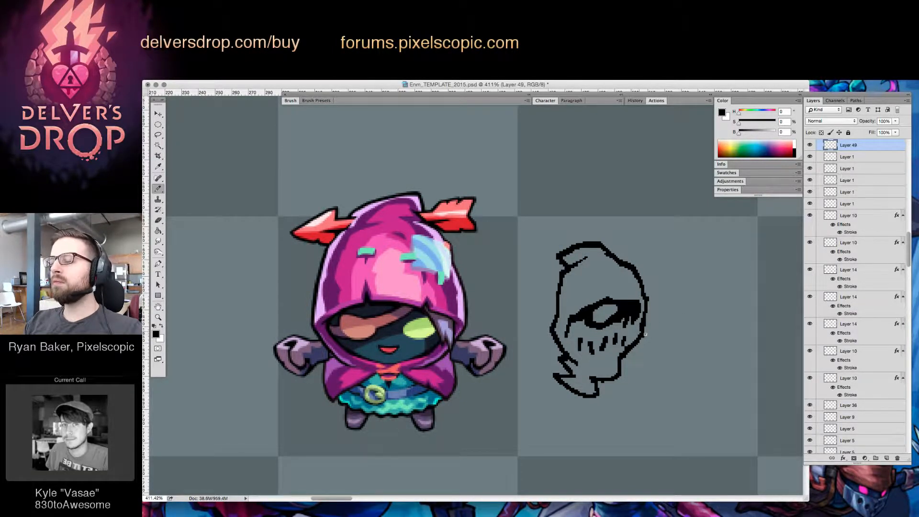
Rotate the enemy head sketch slightly clockwise and shift it a little down and to the left
{"action": "key", "text": "z"}
{"action": "left_click_drag", "start_coordinate": [668, 337], "coordinate": [584, 394]}
{"action": "left_click_drag", "start_coordinate": [664, 345], "coordinate": [583, 397]}
{"action": "key", "text": "v"}
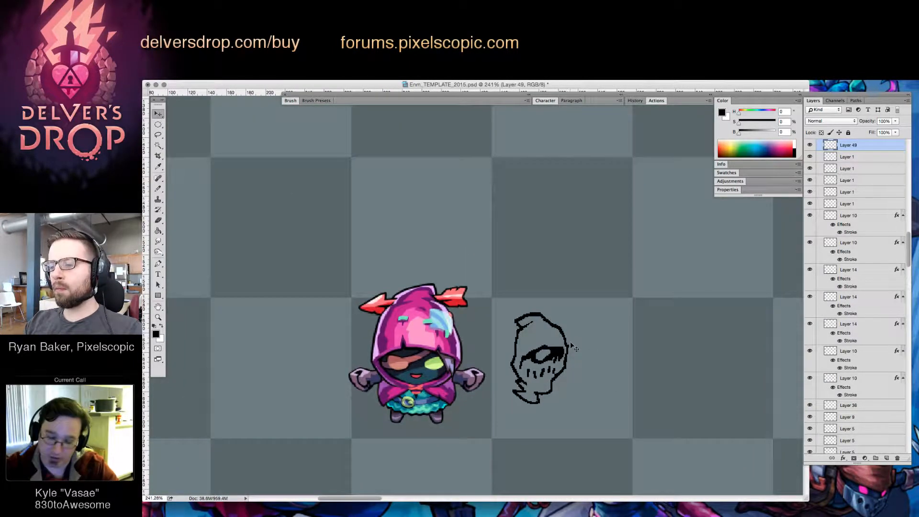
{"action": "key", "text": "ctrl+t"}
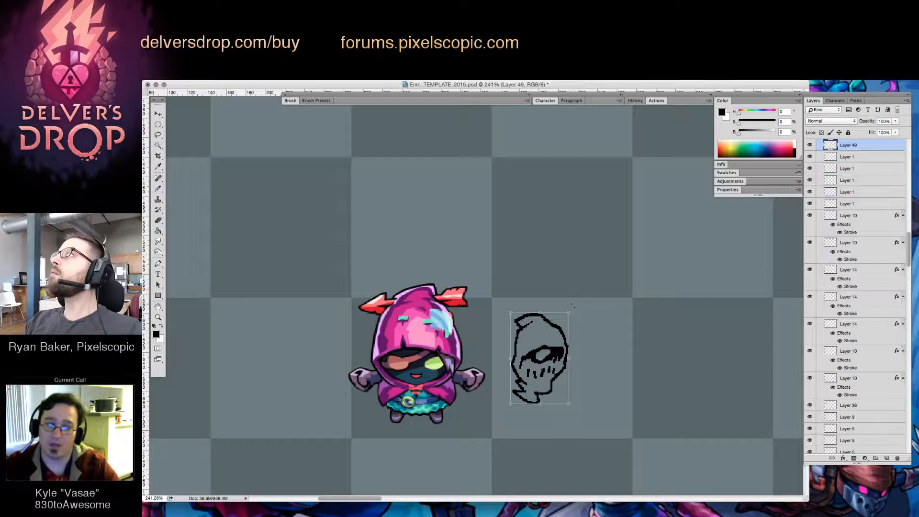
{"action": "mouse_move", "coordinate": [572, 304]}
{"action": "left_mouse_down"}
{"action": "mouse_move", "coordinate": [586, 335]}
{"action": "mouse_move", "coordinate": [554, 362]}
{"action": "left_mouse_up"}
{"action": "key", "text": "Return"}
Erase part of the fold inside the hood peak and strengthen the head's outline along the right side and left cheek
{"action": "key", "text": "z"}
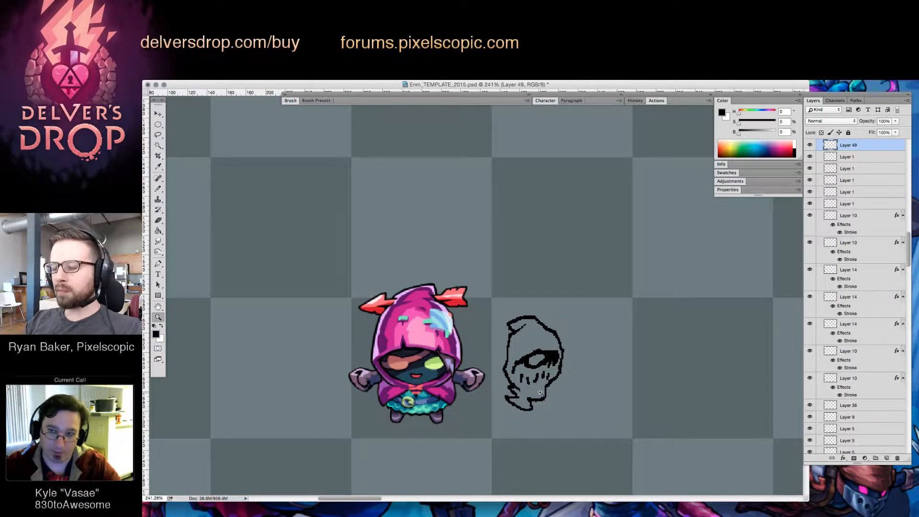
{"action": "left_click_drag", "start_coordinate": [540, 392], "coordinate": [580, 393]}
{"action": "key", "text": "e"}
{"action": "left_click_drag", "start_coordinate": [518, 330], "coordinate": [519, 340]}
{"action": "left_click", "coordinate": [584, 326]}
{"action": "key", "text": "b"}
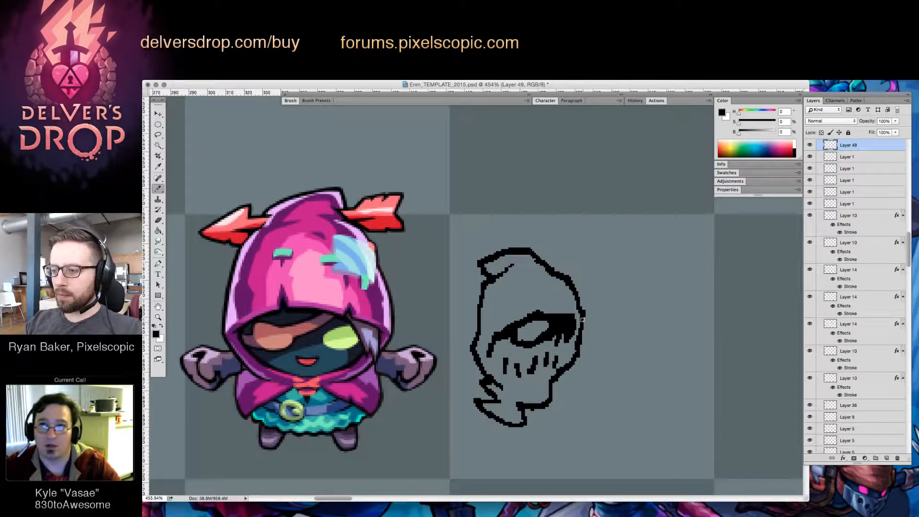
{"action": "left_click_drag", "start_coordinate": [583, 320], "coordinate": [575, 351]}
{"action": "left_click_drag", "start_coordinate": [477, 334], "coordinate": [482, 378]}
Rework the ragged cloth edge beneath the left cheek, alternating short pencil strokes and erasures
{"action": "key", "text": "e"}
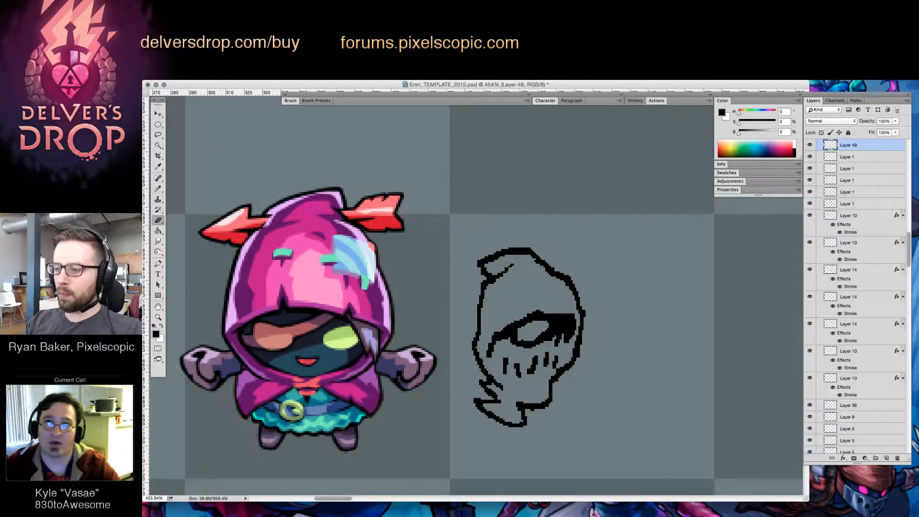
{"action": "key", "text": "b"}
{"action": "key", "text": "e"}
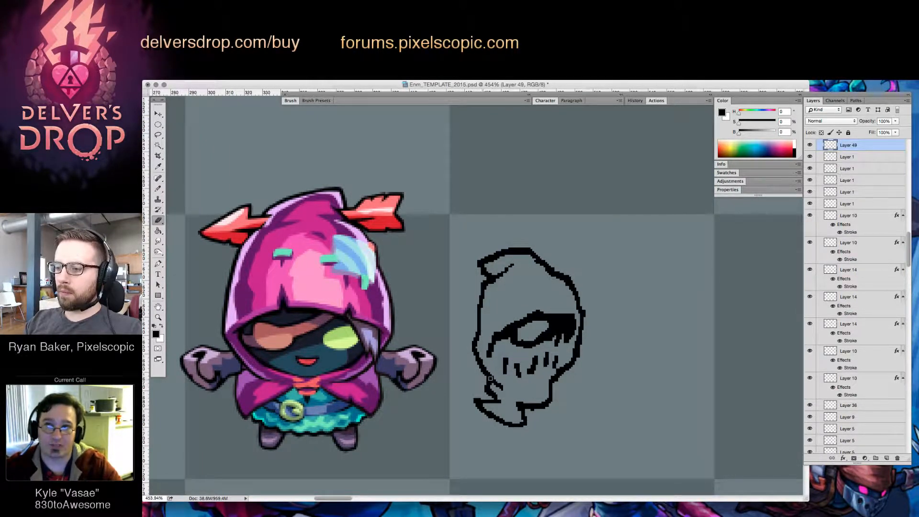
{"action": "key", "text": "b"}
{"action": "mouse_move", "coordinate": [498, 396]}
{"action": "left_mouse_down"}
{"action": "mouse_move", "coordinate": [506, 408]}
{"action": "mouse_move", "coordinate": [492, 421]}
{"action": "mouse_move", "coordinate": [530, 421]}
{"action": "mouse_move", "coordinate": [522, 408]}
{"action": "mouse_move", "coordinate": [500, 424]}
{"action": "mouse_move", "coordinate": [487, 401]}
{"action": "left_mouse_up"}
{"action": "key", "text": "e"}
{"action": "key", "text": "b"}
{"action": "key", "text": "e"}
{"action": "key", "text": "b"}
{"action": "key", "text": "e"}
Trim the left point of the hood peak and redraw it as a shorter, blunter fold
{"action": "key", "text": "z"}
{"action": "left_click_drag", "start_coordinate": [645, 336], "coordinate": [565, 407]}
{"action": "left_click_drag", "start_coordinate": [652, 384], "coordinate": [556, 407]}
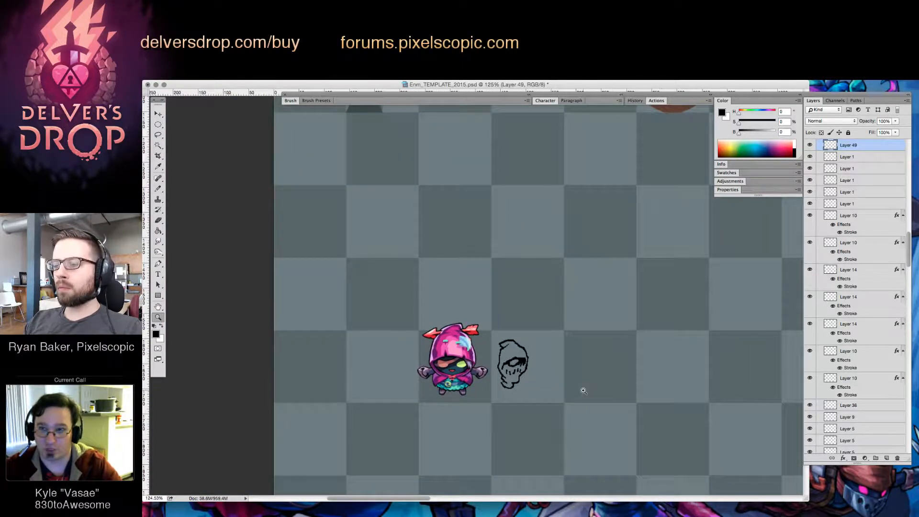
{"action": "mouse_move", "coordinate": [511, 345]}
{"action": "left_mouse_down"}
{"action": "mouse_move", "coordinate": [574, 338]}
{"action": "mouse_move", "coordinate": [531, 345]}
{"action": "mouse_move", "coordinate": [526, 328]}
{"action": "mouse_move", "coordinate": [507, 326]}
{"action": "mouse_move", "coordinate": [472, 338]}
{"action": "mouse_move", "coordinate": [481, 352]}
{"action": "mouse_move", "coordinate": [488, 339]}
{"action": "left_mouse_up"}
{"action": "key", "text": "b"}
{"action": "key", "text": "e"}
{"action": "key", "text": "b"}
{"action": "key", "text": "e"}
{"action": "key", "text": "b"}
{"action": "key", "text": "e"}
{"action": "key", "text": "b"}
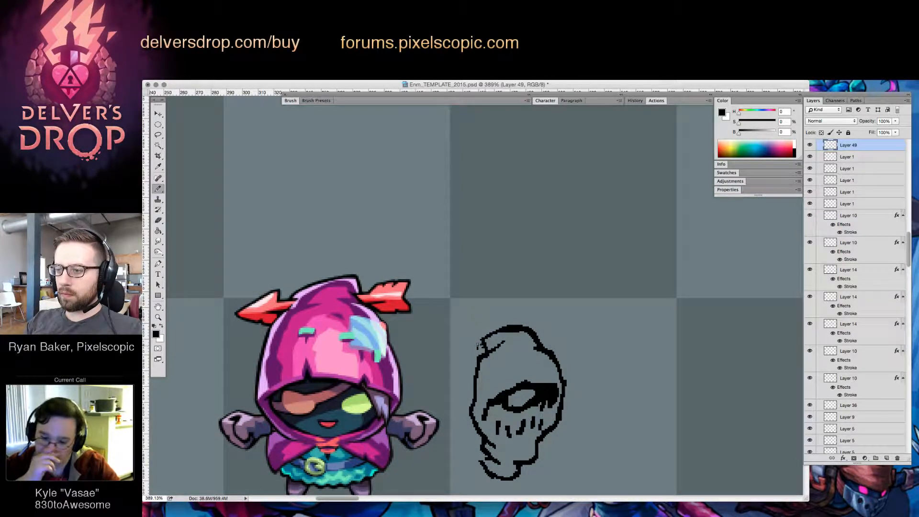
{"action": "key", "text": "e"}
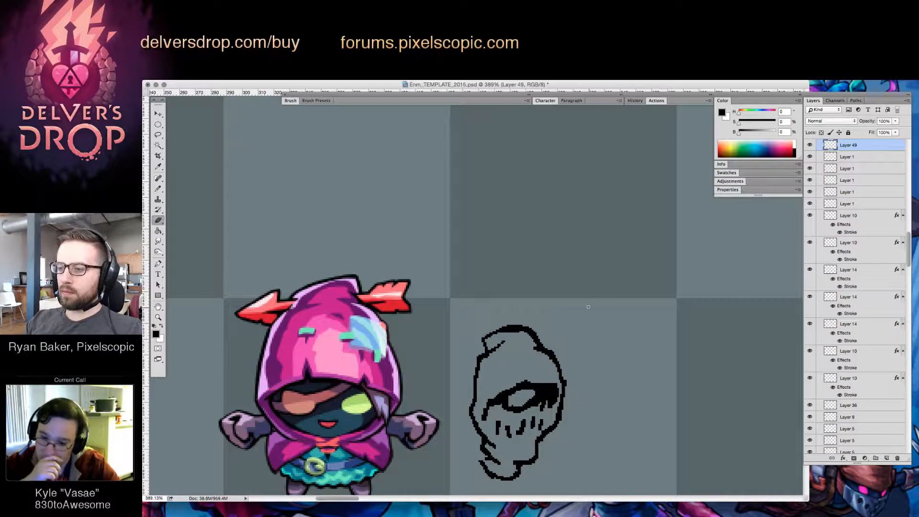
Darken the brow and the rim around the eye socket, bringing the left end of the brow down over the cheek
{"action": "key", "text": "b"}
{"action": "mouse_move", "coordinate": [505, 401]}
{"action": "left_mouse_down"}
{"action": "mouse_move", "coordinate": [524, 381]}
{"action": "mouse_move", "coordinate": [504, 390]}
{"action": "mouse_move", "coordinate": [542, 398]}
{"action": "mouse_move", "coordinate": [544, 386]}
{"action": "mouse_move", "coordinate": [523, 386]}
{"action": "mouse_move", "coordinate": [560, 388]}
{"action": "left_mouse_up"}
{"action": "key", "text": "e"}
{"action": "key", "text": "b"}
{"action": "key", "text": "e"}
{"action": "key", "text": "b"}
{"action": "key", "text": "e"}
{"action": "key", "text": "b"}
{"action": "key", "text": "e"}
{"action": "key", "text": "b"}
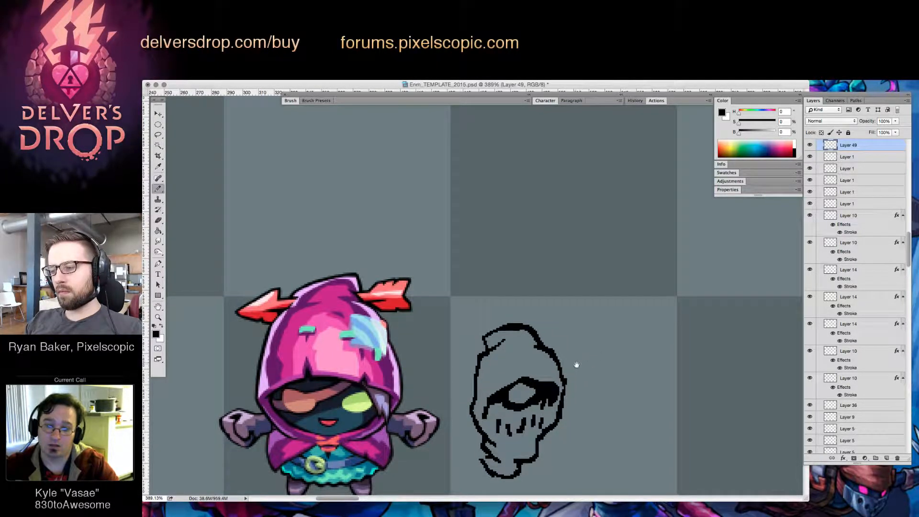
{"action": "left_click_drag", "start_coordinate": [557, 370], "coordinate": [572, 353]}
{"action": "left_click_drag", "start_coordinate": [512, 374], "coordinate": [501, 381]}
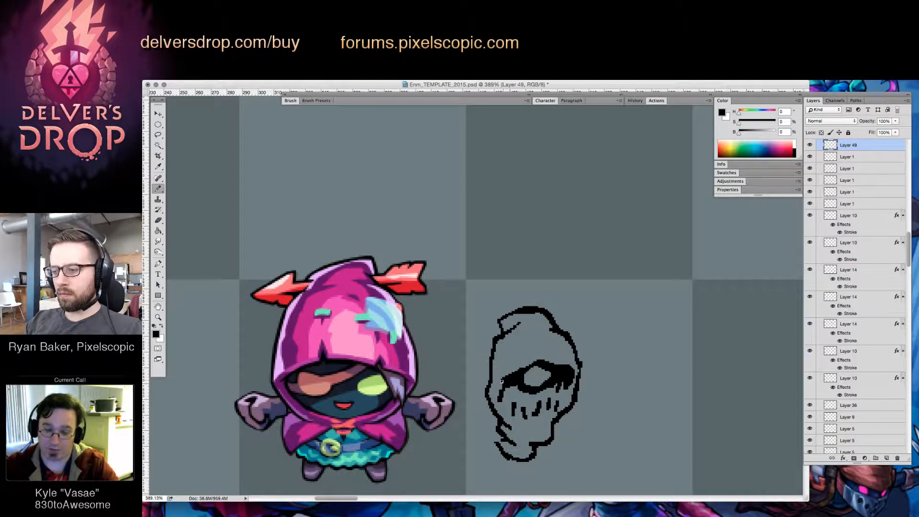
Clean up the torn cloth at the head's lower left and redraw its outline as a closed edge
{"action": "key", "text": "e"}
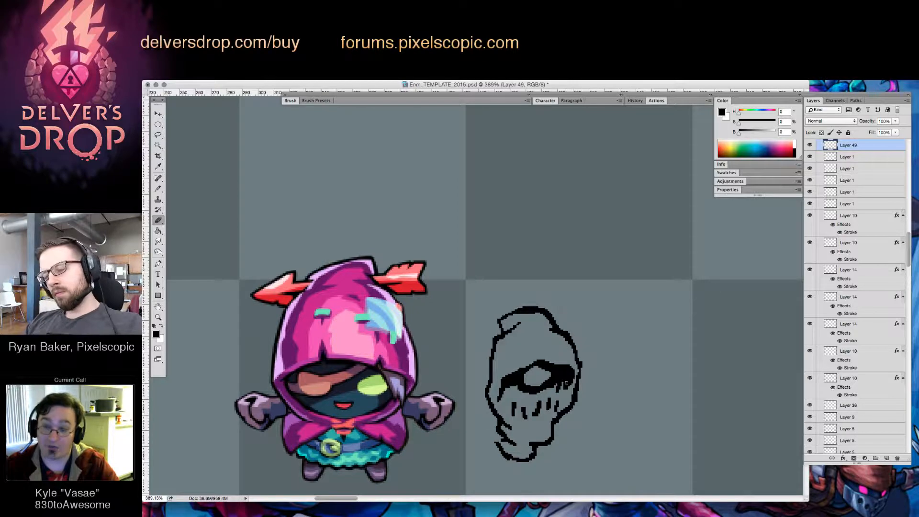
{"action": "key", "text": "b"}
{"action": "key", "text": "e"}
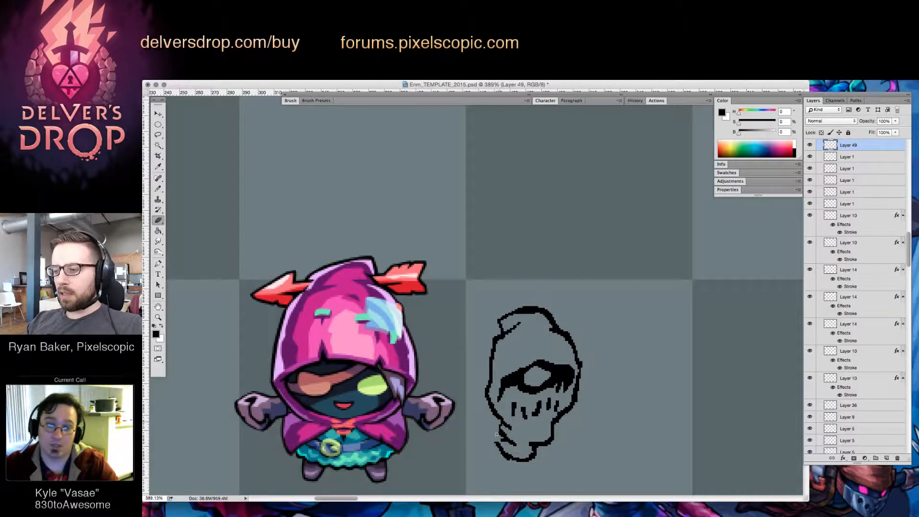
{"action": "key", "text": "b"}
{"action": "key", "text": "e"}
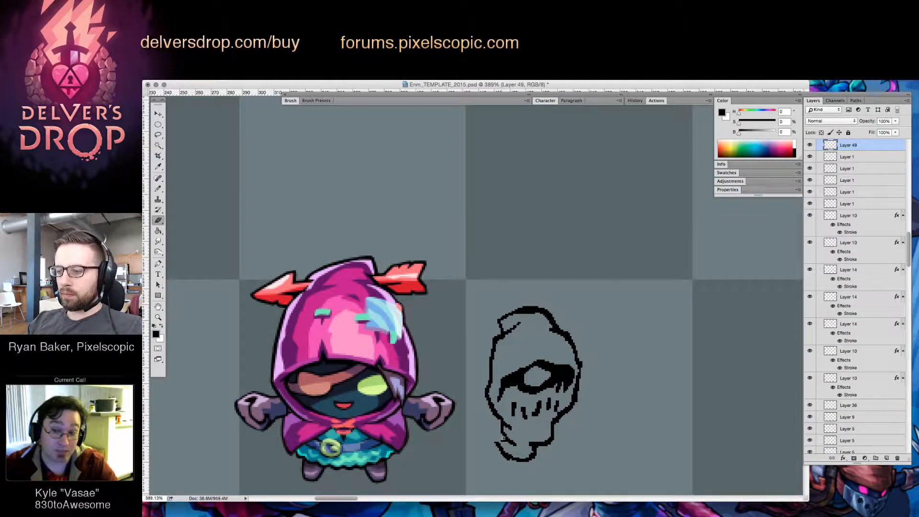
{"action": "key", "text": "b"}
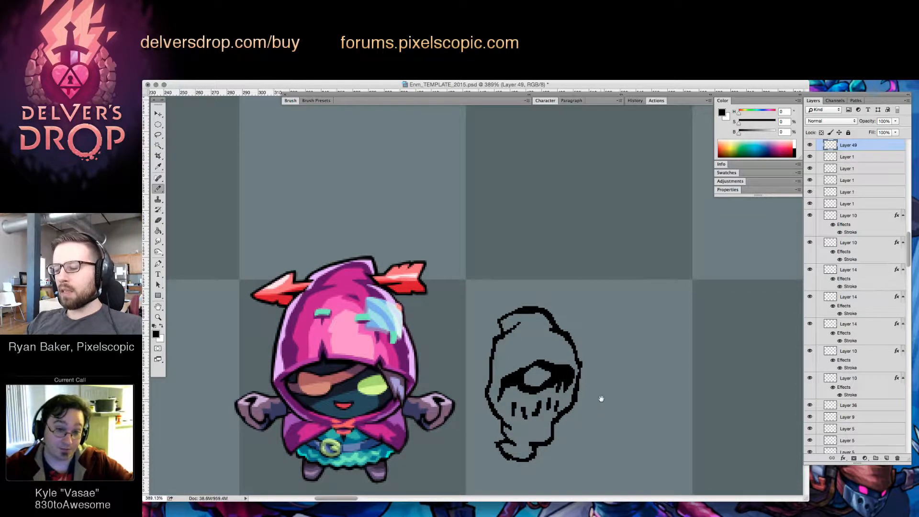
Redraw the right jaw line down to the neck and trim the corner beneath it
{"action": "left_click_drag", "start_coordinate": [601, 399], "coordinate": [612, 370]}
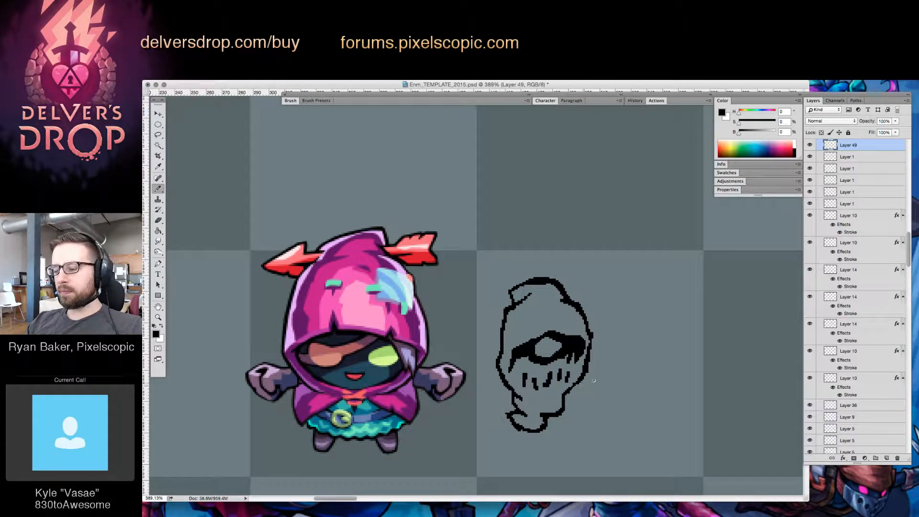
{"action": "left_click_drag", "start_coordinate": [585, 373], "coordinate": [562, 394]}
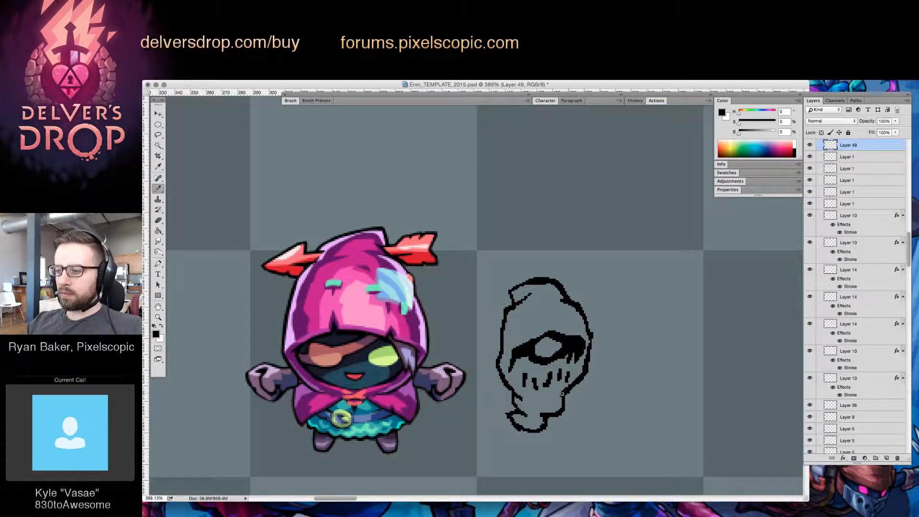
{"action": "key", "text": "e"}
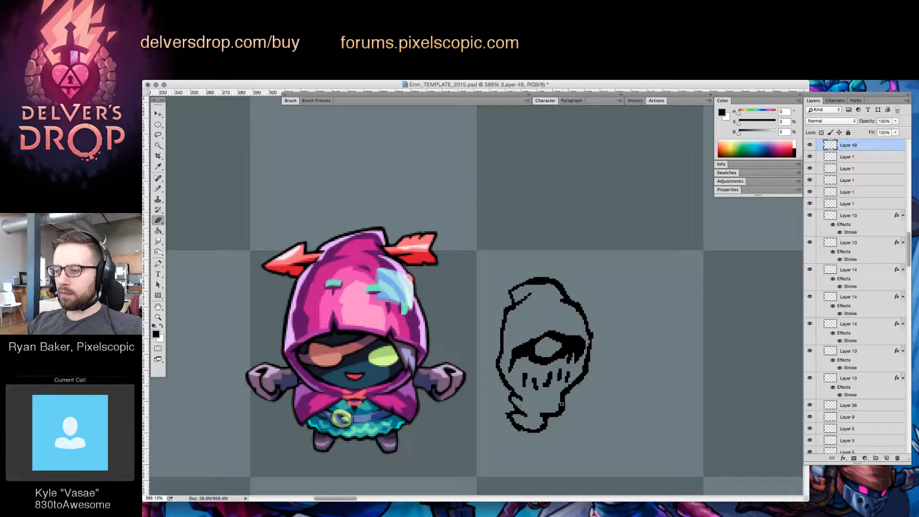
{"action": "key", "text": "b"}
{"action": "key", "text": "e"}
{"action": "mouse_move", "coordinate": [562, 399]}
{"action": "left_mouse_down"}
{"action": "mouse_move", "coordinate": [553, 413]}
{"action": "mouse_move", "coordinate": [564, 406]}
{"action": "left_mouse_up"}
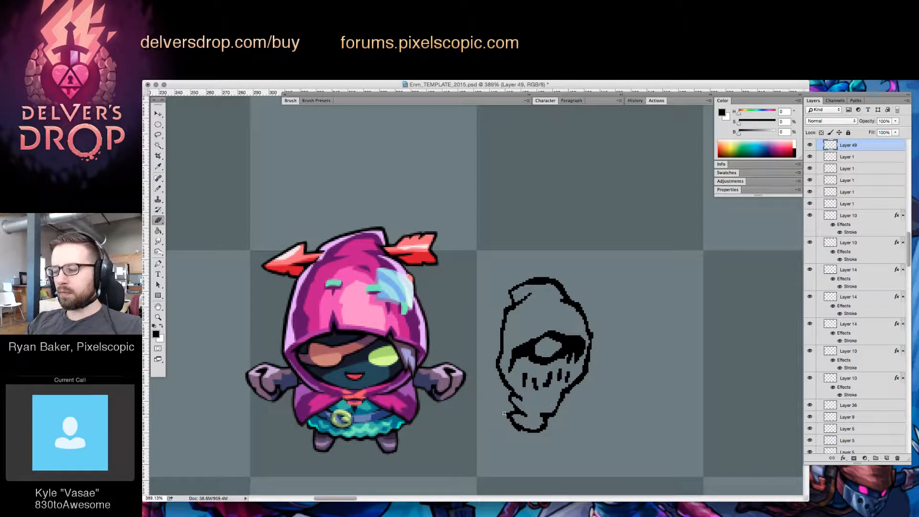
Sharpen the cloth tip at the lower left of the neck and square off the neck's right corner
{"action": "mouse_move", "coordinate": [504, 413]}
{"action": "left_mouse_down"}
{"action": "mouse_move", "coordinate": [518, 428]}
{"action": "mouse_move", "coordinate": [567, 412]}
{"action": "mouse_move", "coordinate": [565, 390]}
{"action": "mouse_move", "coordinate": [555, 407]}
{"action": "left_mouse_up"}
{"action": "key", "text": "b"}
{"action": "key", "text": "e"}
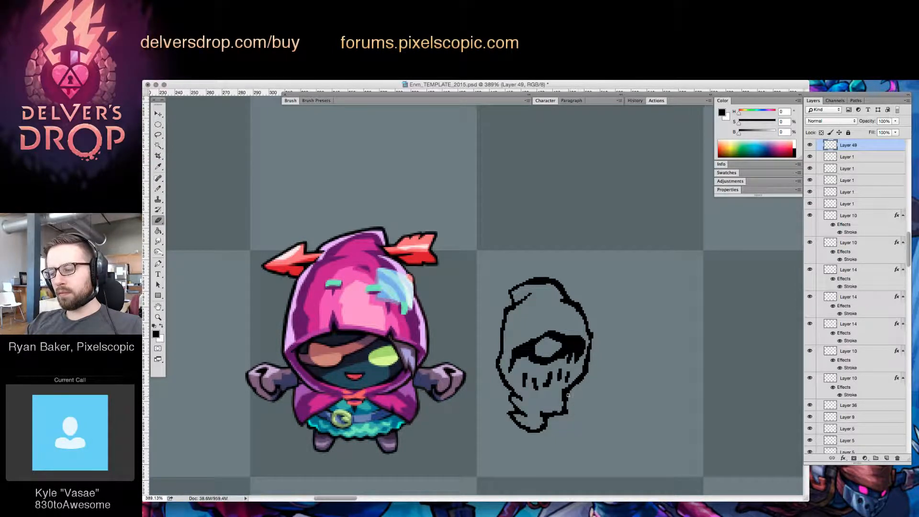
{"action": "key", "text": "b"}
{"action": "key", "text": "e"}
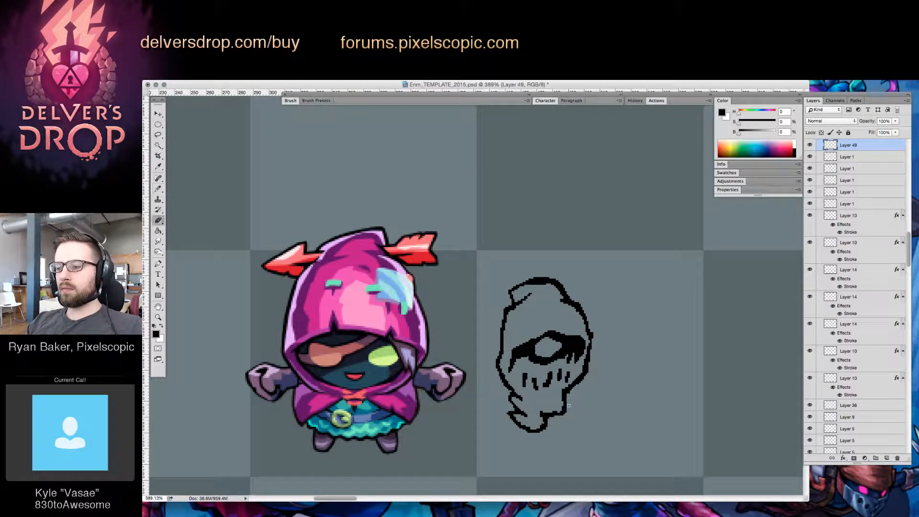
Handwrite the name "Moan" beneath the enemy head and tidy its letters with small erasures and strokes
{"action": "key", "text": "z"}
{"action": "left_click_drag", "start_coordinate": [593, 402], "coordinate": [537, 451]}
{"action": "scroll", "coordinate": [563, 441], "scroll_direction": "right", "scroll_amount": 3}
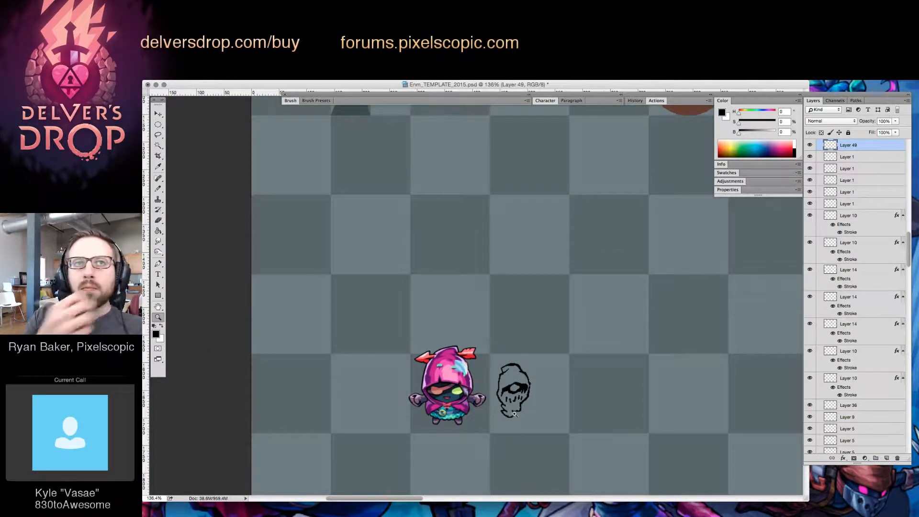
{"action": "mouse_move", "coordinate": [515, 428]}
{"action": "left_mouse_down"}
{"action": "mouse_move", "coordinate": [480, 445]}
{"action": "mouse_move", "coordinate": [502, 433]}
{"action": "mouse_move", "coordinate": [528, 436]}
{"action": "left_mouse_up"}
{"action": "key", "text": "b"}
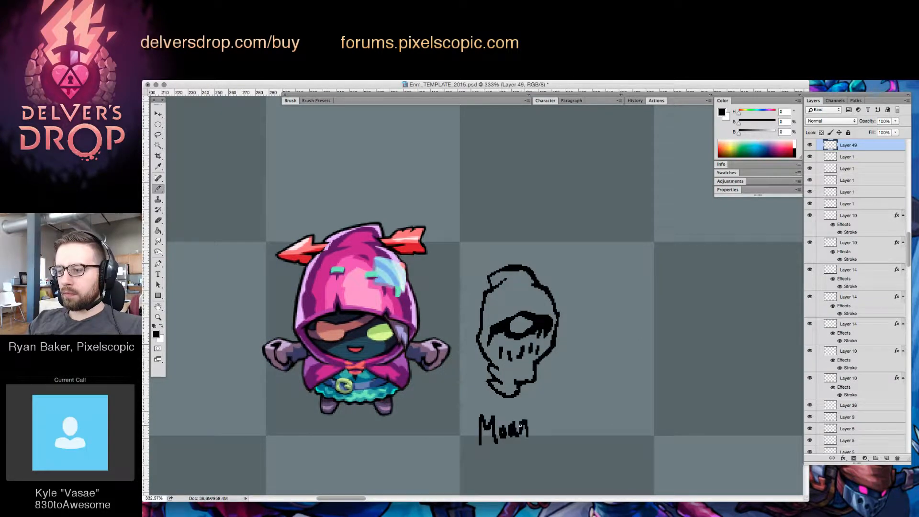
{"action": "key", "text": "e"}
{"action": "left_click", "coordinate": [506, 427]}
{"action": "key", "text": "b"}
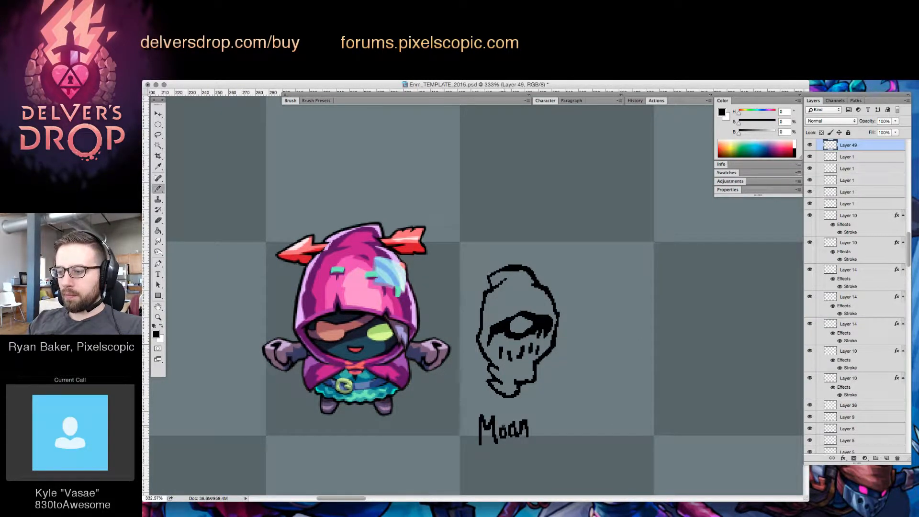
{"action": "key", "text": "e"}
{"action": "mouse_move", "coordinate": [524, 419]}
{"action": "left_mouse_down"}
{"action": "mouse_move", "coordinate": [512, 440]}
{"action": "mouse_move", "coordinate": [534, 435]}
{"action": "left_mouse_up"}
{"action": "key", "text": "b"}
Draw the curved left side of a larger hooded head beside the first on a new layer, merged into the sketch layer
{"action": "left_click_drag", "start_coordinate": [621, 392], "coordinate": [589, 390]}
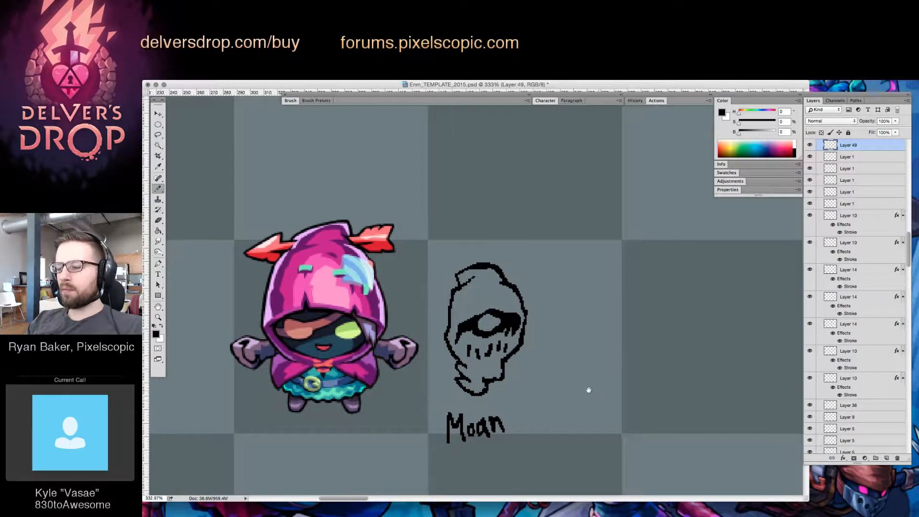
{"action": "left_click", "coordinate": [887, 458]}
{"action": "scroll", "coordinate": [578, 354], "scroll_direction": "right", "scroll_amount": 3}
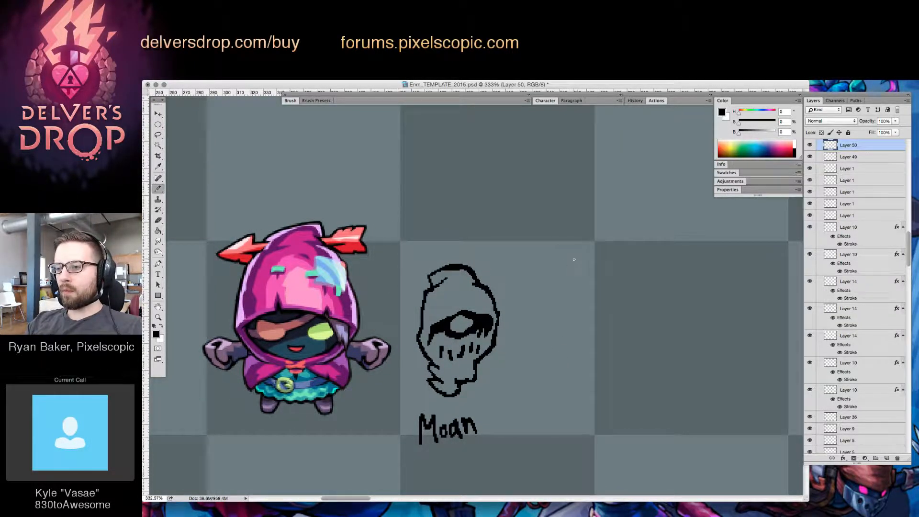
{"action": "mouse_move", "coordinate": [577, 257]}
{"action": "left_mouse_down"}
{"action": "mouse_move", "coordinate": [554, 276]}
{"action": "mouse_move", "coordinate": [544, 318]}
{"action": "mouse_move", "coordinate": [552, 402]}
{"action": "mouse_move", "coordinate": [575, 373]}
{"action": "left_mouse_up"}
{"action": "key", "text": "v"}
{"action": "key", "text": "Delete"}
Erase the neck cloth of the Moan head and redraw it as a jagged, torn edge with a lower jaw beneath
{"action": "key", "text": "b"}
{"action": "key", "text": "e"}
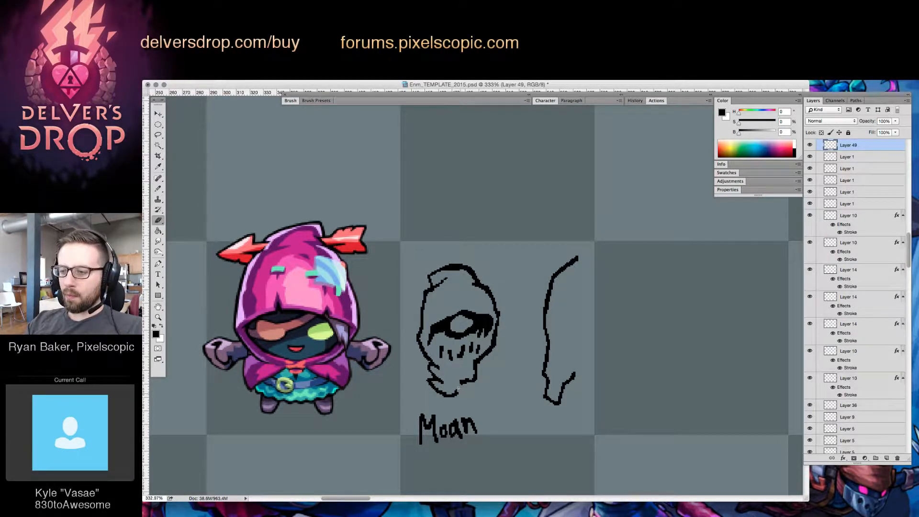
{"action": "key", "text": "b"}
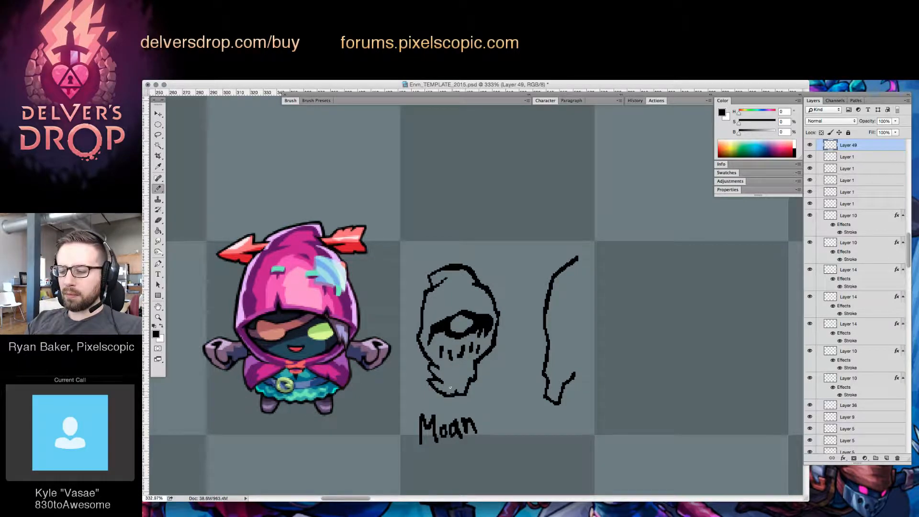
{"action": "key", "text": "e"}
{"action": "mouse_move", "coordinate": [430, 369]}
{"action": "left_mouse_down"}
{"action": "mouse_move", "coordinate": [446, 362]}
{"action": "mouse_move", "coordinate": [435, 344]}
{"action": "mouse_move", "coordinate": [434, 391]}
{"action": "mouse_move", "coordinate": [434, 370]}
{"action": "mouse_move", "coordinate": [439, 379]}
{"action": "mouse_move", "coordinate": [466, 380]}
{"action": "mouse_move", "coordinate": [480, 366]}
{"action": "mouse_move", "coordinate": [455, 394]}
{"action": "left_mouse_up"}
{"action": "key", "text": "b"}
{"action": "key", "text": "e"}
{"action": "key", "text": "b"}
{"action": "key", "text": "e"}
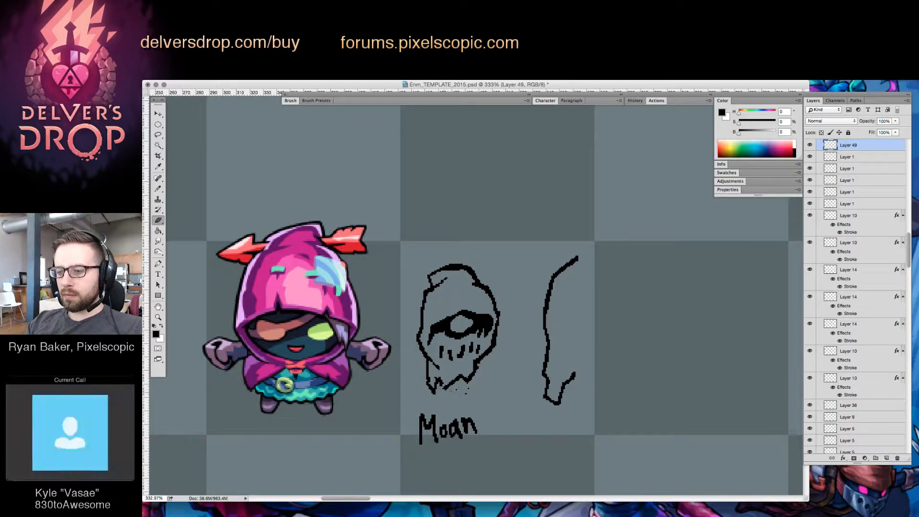
{"action": "key", "text": "b"}
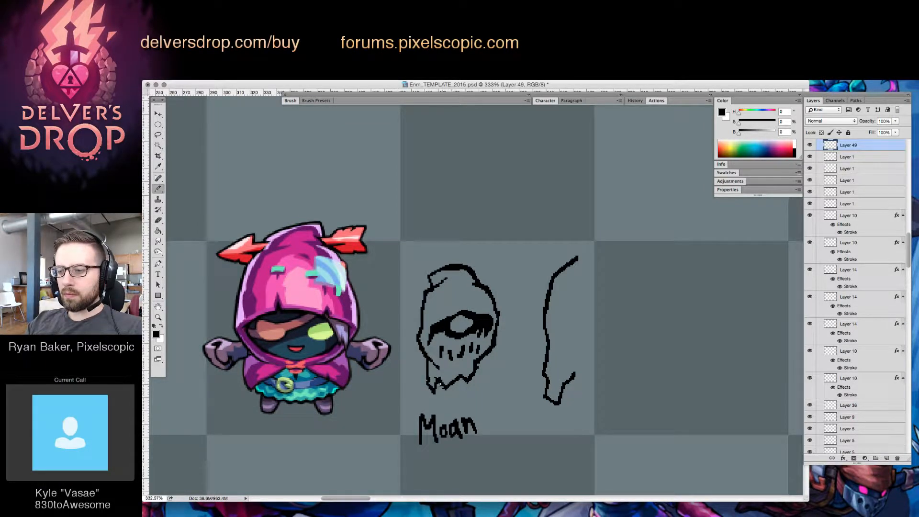
{"action": "mouse_move", "coordinate": [433, 387]}
{"action": "left_mouse_down"}
{"action": "mouse_move", "coordinate": [447, 400]}
{"action": "mouse_move", "coordinate": [463, 377]}
{"action": "left_mouse_up"}
{"action": "key", "text": "ctrl+z"}
{"action": "key", "text": "e"}
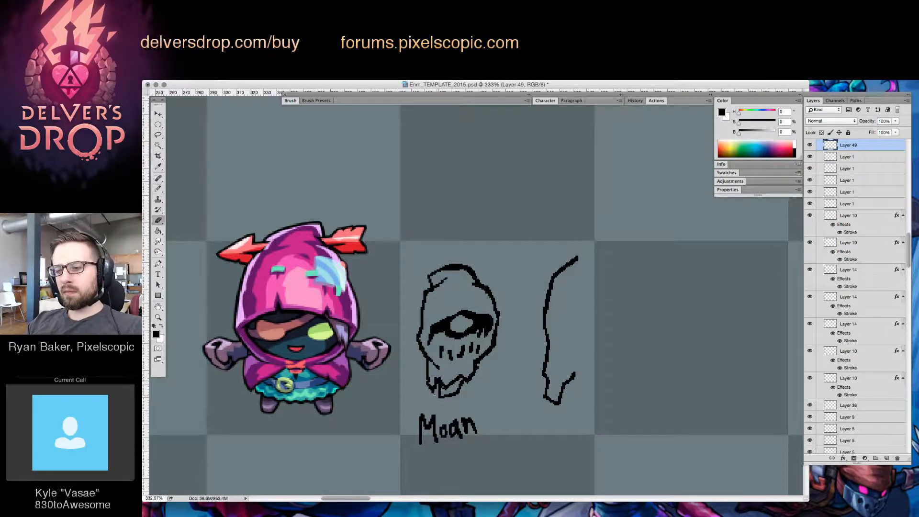
Draw the larger hood's ragged hanging lower edge and the wavy outline of its face opening
{"action": "key", "text": "b"}
{"action": "mouse_move", "coordinate": [561, 395]}
{"action": "left_mouse_down"}
{"action": "mouse_move", "coordinate": [568, 415]}
{"action": "mouse_move", "coordinate": [584, 416]}
{"action": "mouse_move", "coordinate": [610, 372]}
{"action": "left_mouse_up"}
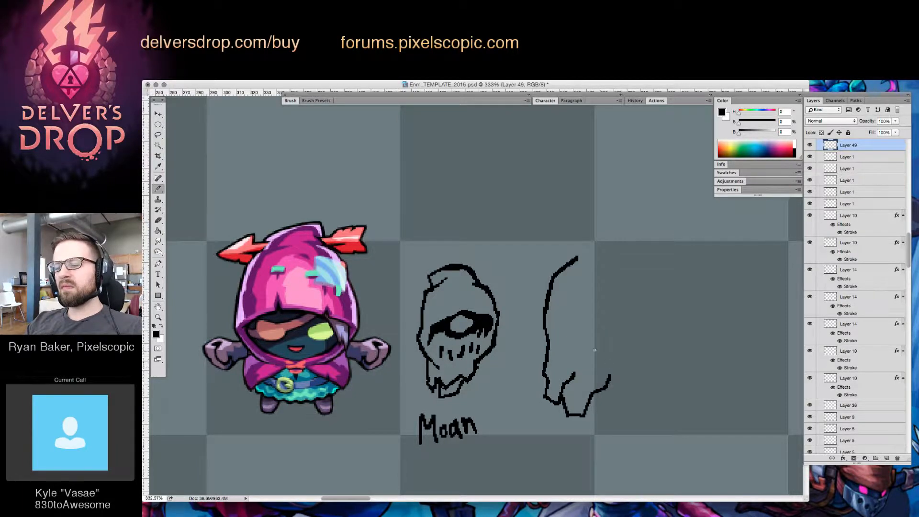
{"action": "mouse_move", "coordinate": [584, 375]}
{"action": "left_mouse_down"}
{"action": "mouse_move", "coordinate": [600, 389]}
{"action": "mouse_move", "coordinate": [606, 382]}
{"action": "mouse_move", "coordinate": [604, 402]}
{"action": "mouse_move", "coordinate": [628, 373]}
{"action": "mouse_move", "coordinate": [630, 382]}
{"action": "mouse_move", "coordinate": [634, 350]}
{"action": "left_mouse_up"}
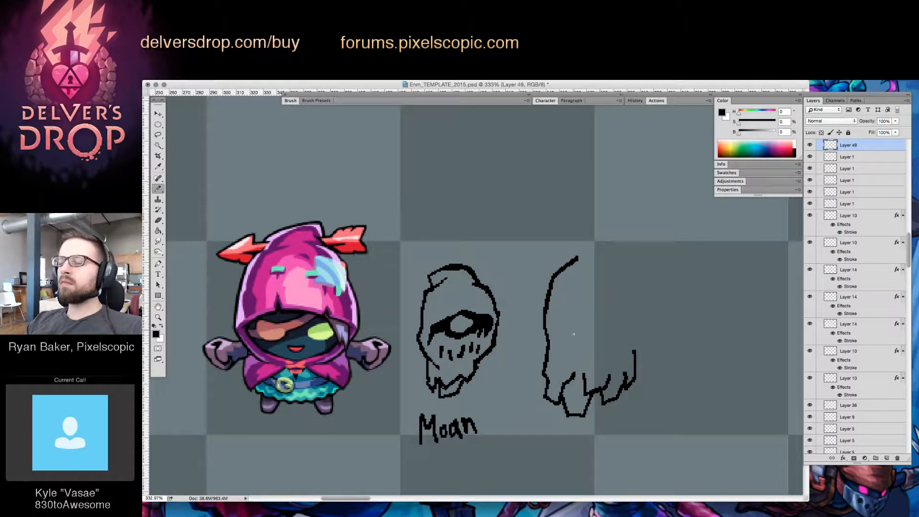
{"action": "mouse_move", "coordinate": [565, 361]}
{"action": "left_mouse_down"}
{"action": "mouse_move", "coordinate": [588, 321]}
{"action": "mouse_move", "coordinate": [602, 331]}
{"action": "mouse_move", "coordinate": [638, 311]}
{"action": "mouse_move", "coordinate": [636, 355]}
{"action": "mouse_move", "coordinate": [648, 316]}
{"action": "mouse_move", "coordinate": [638, 289]}
{"action": "left_mouse_up"}
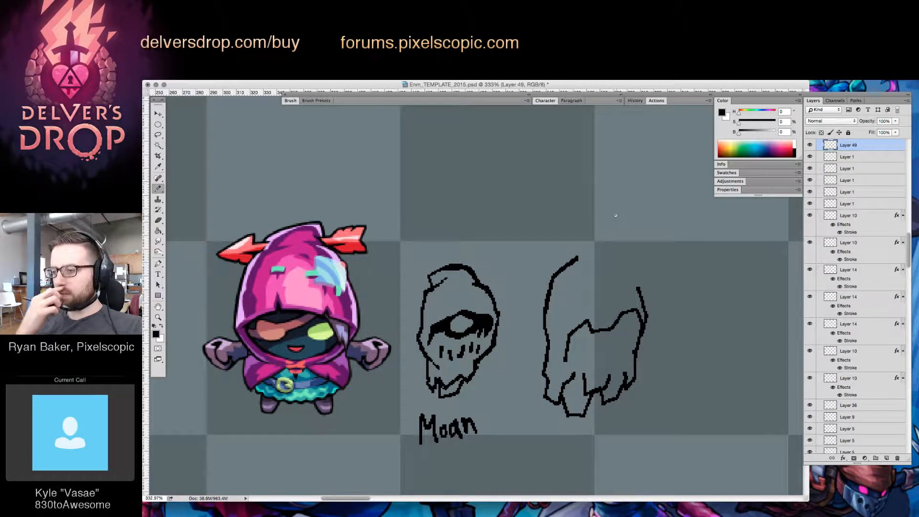
Close the larger hood with a right side rising to a pointed peak and clean up the stray lines there
{"action": "mouse_move", "coordinate": [639, 289]}
{"action": "left_mouse_down"}
{"action": "mouse_move", "coordinate": [596, 238]}
{"action": "mouse_move", "coordinate": [567, 272]}
{"action": "mouse_move", "coordinate": [599, 241]}
{"action": "mouse_move", "coordinate": [594, 233]}
{"action": "left_mouse_up"}
{"action": "key", "text": "e"}
{"action": "key", "text": "b"}
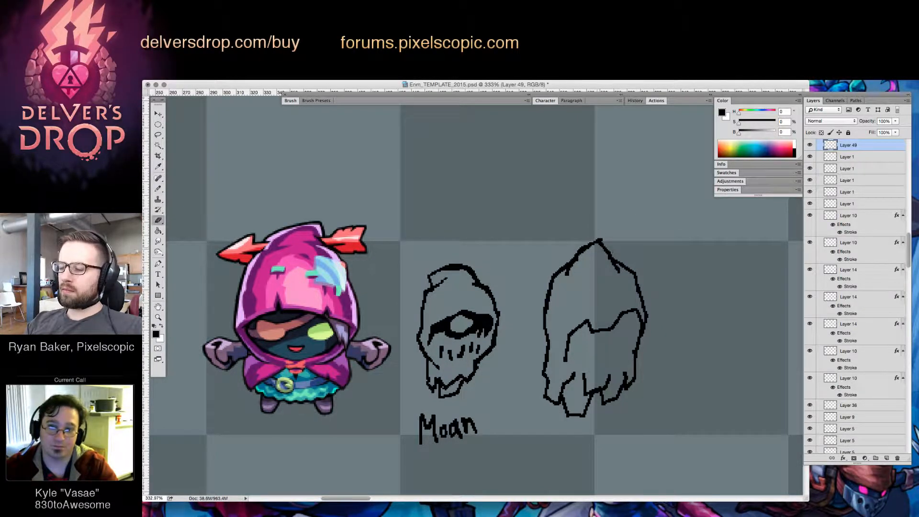
{"action": "key", "text": "e"}
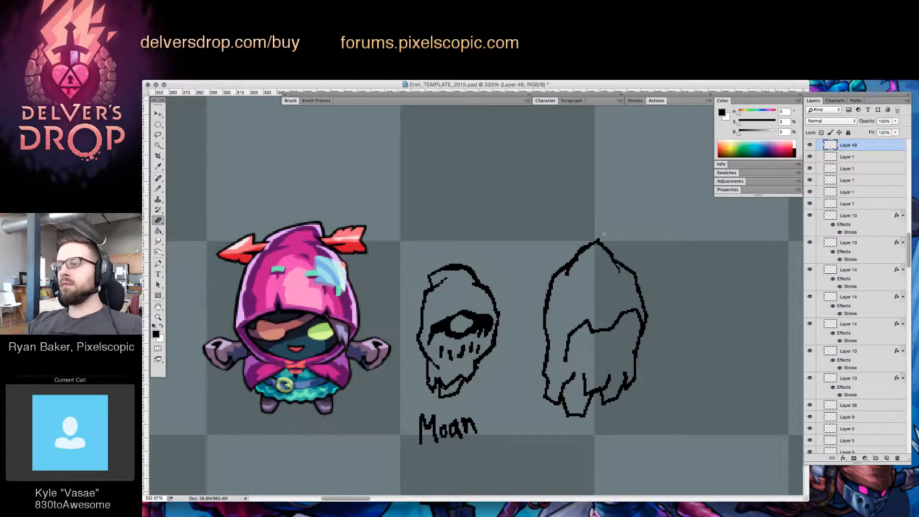
{"action": "key", "text": "b"}
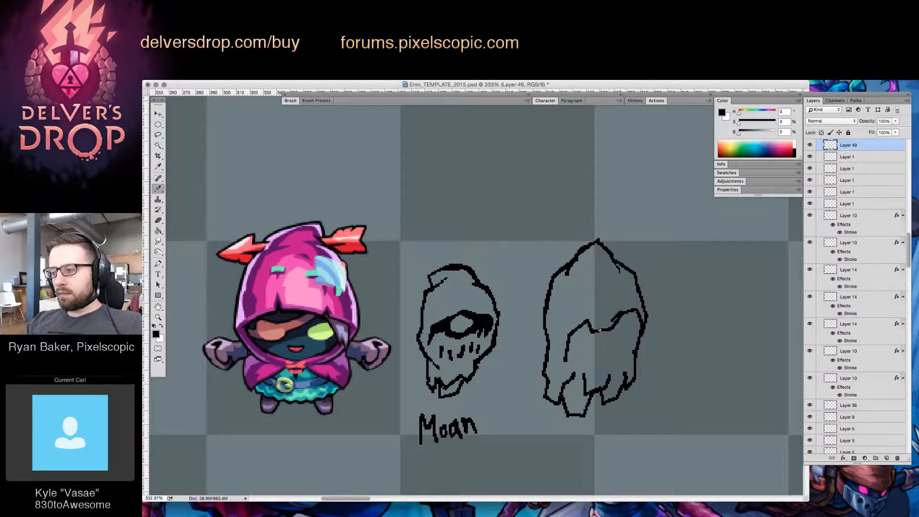
Clean up the wavy brow line across the larger hood's face opening, smoothing the dip and redrawing its right end
{"action": "mouse_move", "coordinate": [600, 329]}
{"action": "left_mouse_down"}
{"action": "mouse_move", "coordinate": [619, 316]}
{"action": "mouse_move", "coordinate": [591, 330]}
{"action": "left_mouse_up"}
{"action": "key", "text": "e"}
{"action": "key", "text": "b"}
{"action": "key", "text": "e"}
{"action": "key", "text": "b"}
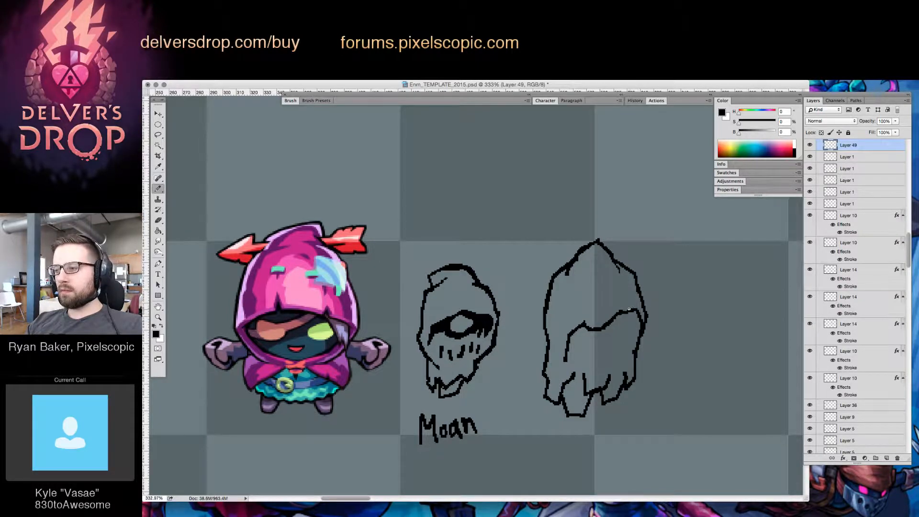
{"action": "key", "text": "e"}
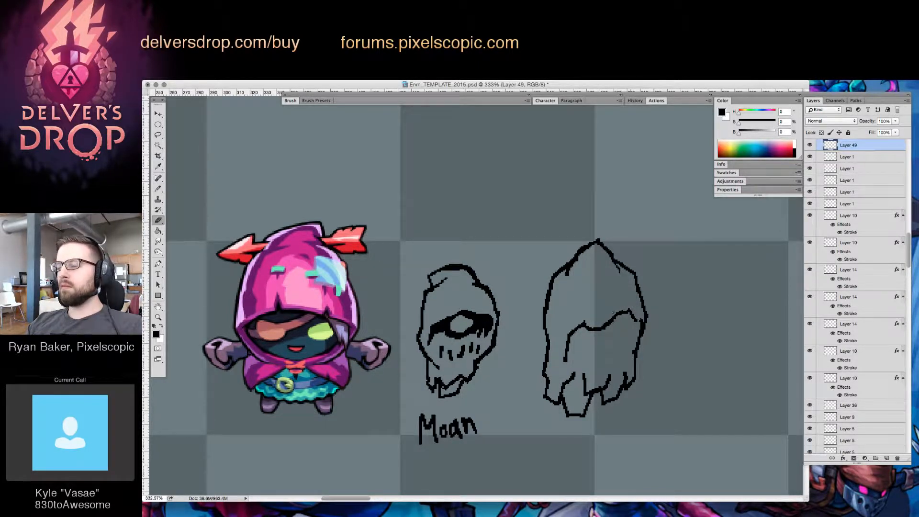
{"action": "key", "text": "b"}
{"action": "left_click_drag", "start_coordinate": [631, 312], "coordinate": [583, 331]}
{"action": "key", "text": "e"}
{"action": "key", "text": "b"}
{"action": "key", "text": "e"}
{"action": "key", "text": "b"}
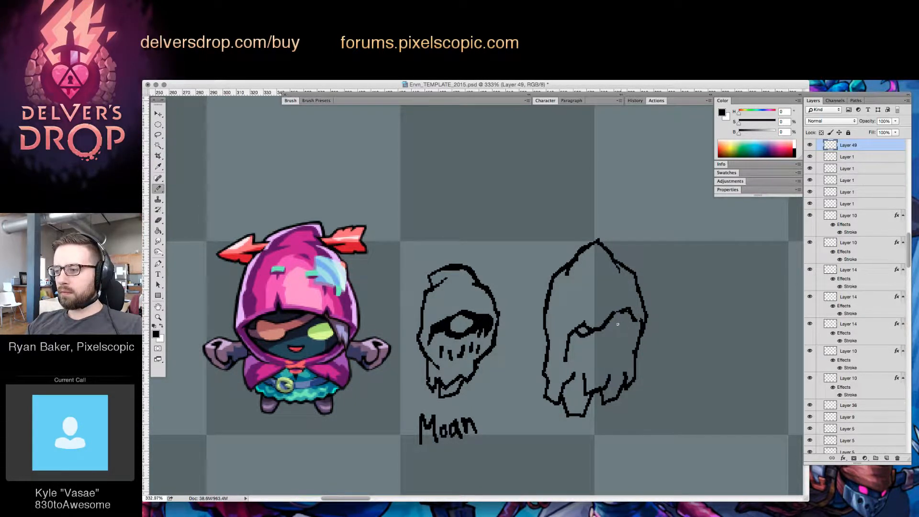
{"action": "key", "text": "ctrl+z"}
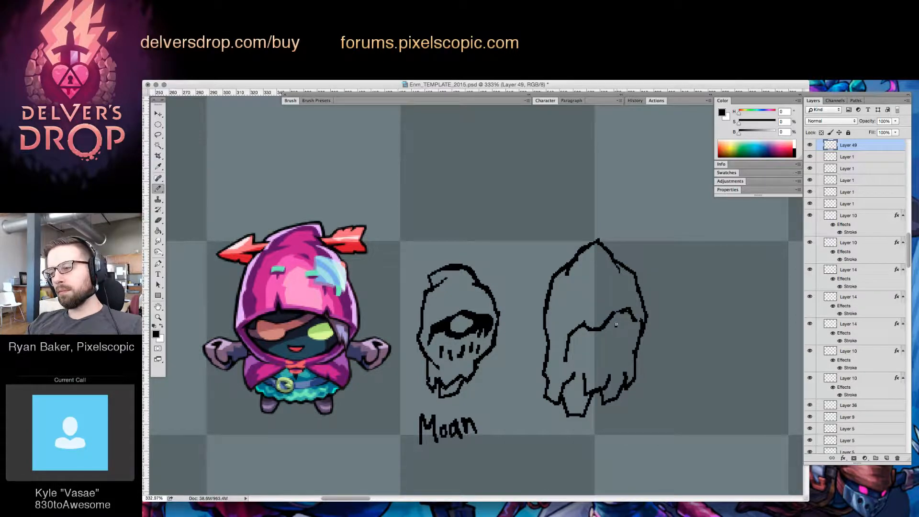
Draw an angular eye shape beneath the rising right part of the larger head's brow line
{"action": "left_click_drag", "start_coordinate": [616, 325], "coordinate": [615, 334]}
{"action": "mouse_move", "coordinate": [594, 337]}
{"action": "left_mouse_down"}
{"action": "mouse_move", "coordinate": [616, 323]}
{"action": "mouse_move", "coordinate": [607, 320]}
{"action": "mouse_move", "coordinate": [603, 330]}
{"action": "mouse_move", "coordinate": [626, 308]}
{"action": "left_mouse_up"}
{"action": "key", "text": "e"}
{"action": "key", "text": "b"}
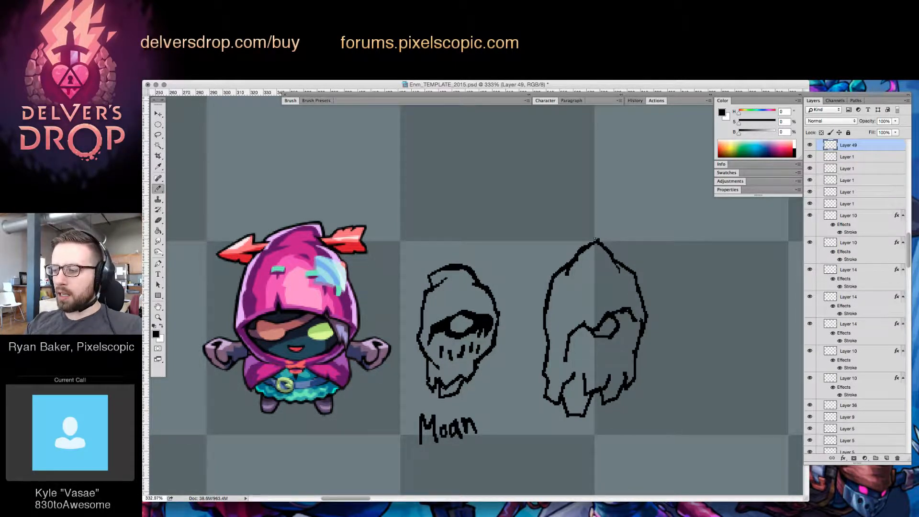
Redraw the larger hood's peak slightly further left and erase stray pixels around the tip and upper left edge
{"action": "mouse_move", "coordinate": [596, 242]}
{"action": "left_mouse_down"}
{"action": "mouse_move", "coordinate": [607, 248]}
{"action": "mouse_move", "coordinate": [592, 239]}
{"action": "left_mouse_up"}
{"action": "key", "text": "e"}
{"action": "key", "text": "b"}
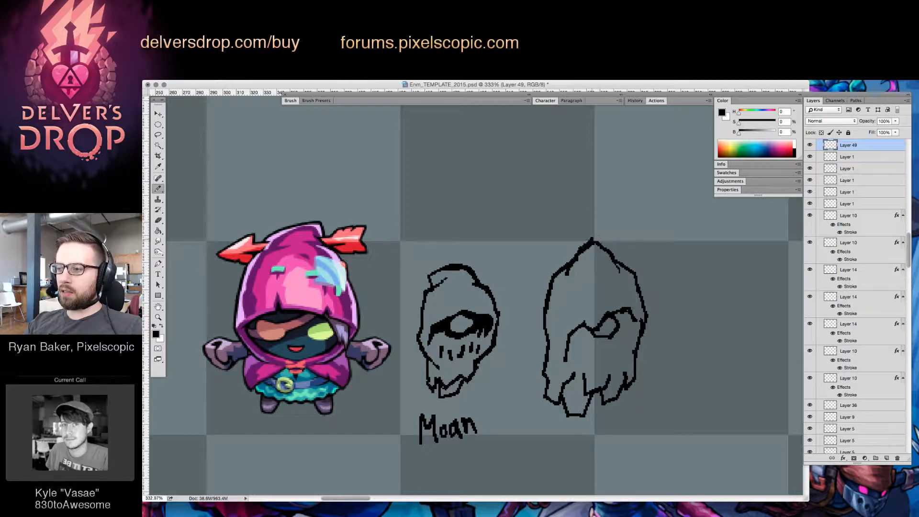
{"action": "key", "text": "e"}
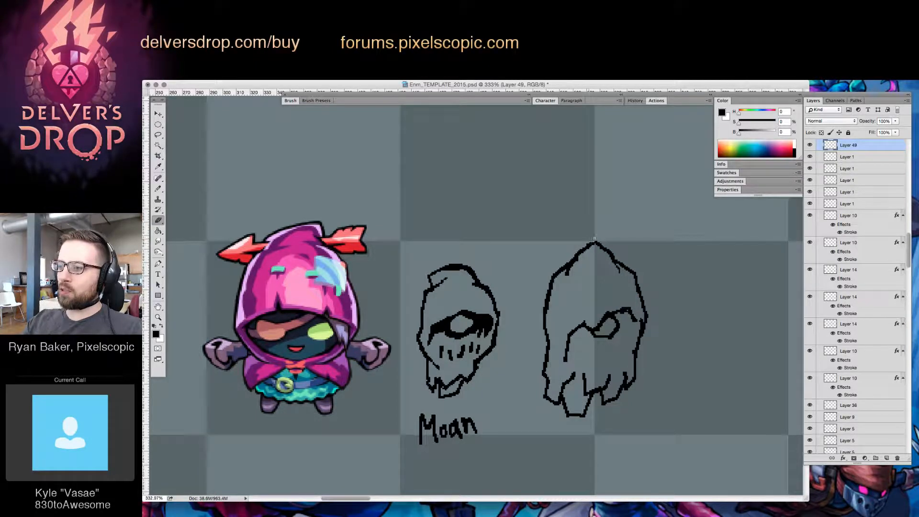
{"action": "key", "text": "b"}
{"action": "key", "text": "e"}
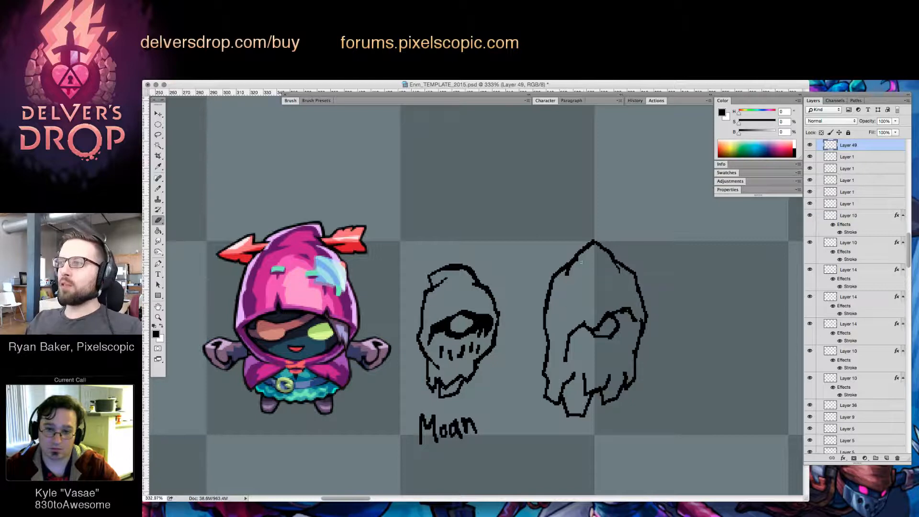
{"action": "left_click_drag", "start_coordinate": [567, 275], "coordinate": [572, 267]}
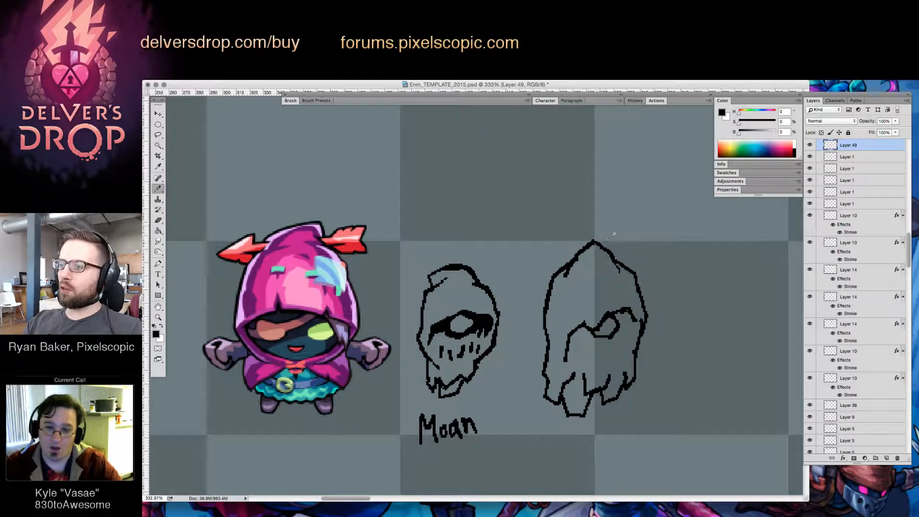
Merge Layer 50 and Layer 49 into a single sketch layer
{"action": "key", "text": "v"}
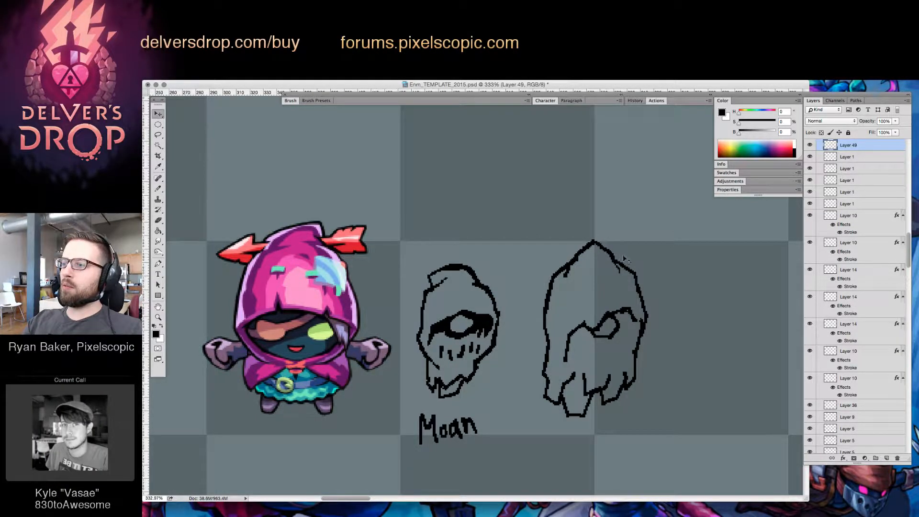
{"action": "left_click_drag", "start_coordinate": [620, 263], "coordinate": [637, 243]}
{"action": "key", "text": "super+z"}
{"action": "left_click", "coordinate": [552, 283], "text": "shift"}
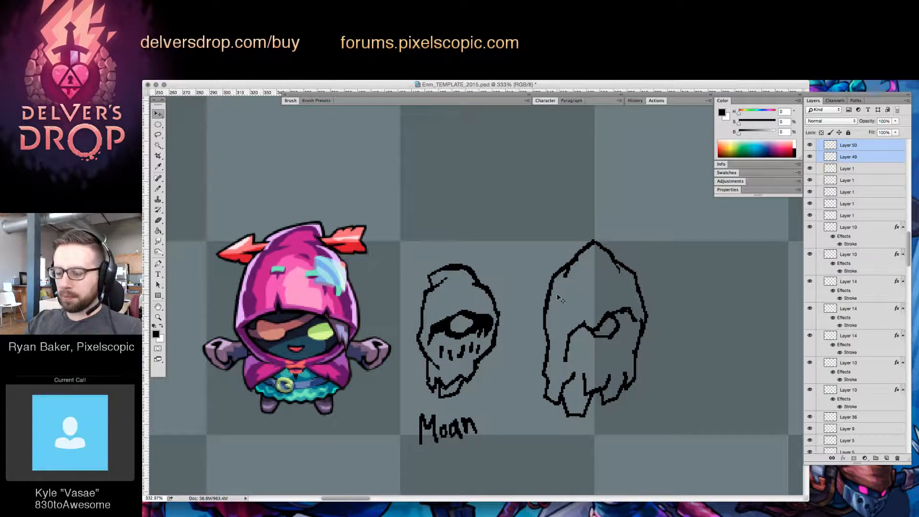
{"action": "key", "text": "super+e"}
Select the larger hooded head with a rectangular marquee and place it on its own new layer
{"action": "key", "text": "m"}
{"action": "left_click_drag", "start_coordinate": [649, 326], "coordinate": [670, 386]}
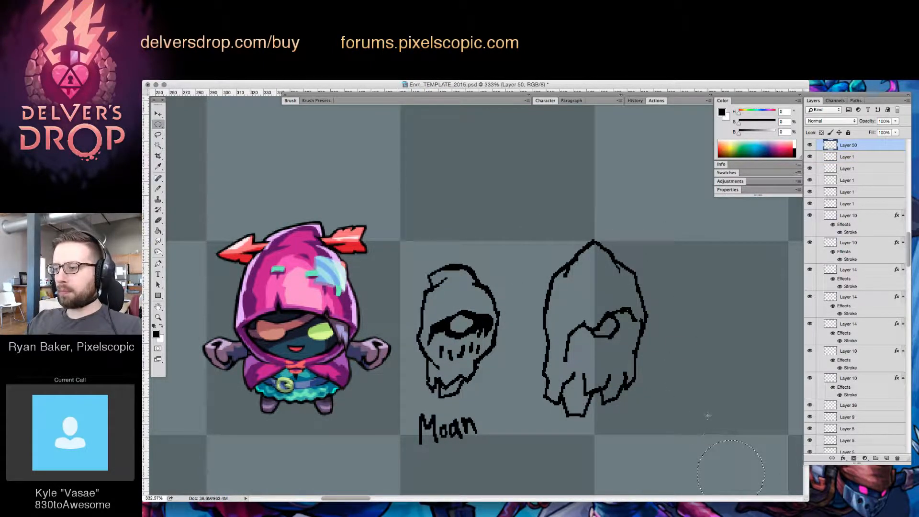
{"action": "key", "text": "shift+m"}
{"action": "mouse_move", "coordinate": [525, 225]}
{"action": "left_mouse_down"}
{"action": "mouse_move", "coordinate": [650, 344]}
{"action": "mouse_move", "coordinate": [700, 410]}
{"action": "mouse_move", "coordinate": [688, 423]}
{"action": "left_mouse_up"}
{"action": "key", "text": "ctrl+j"}
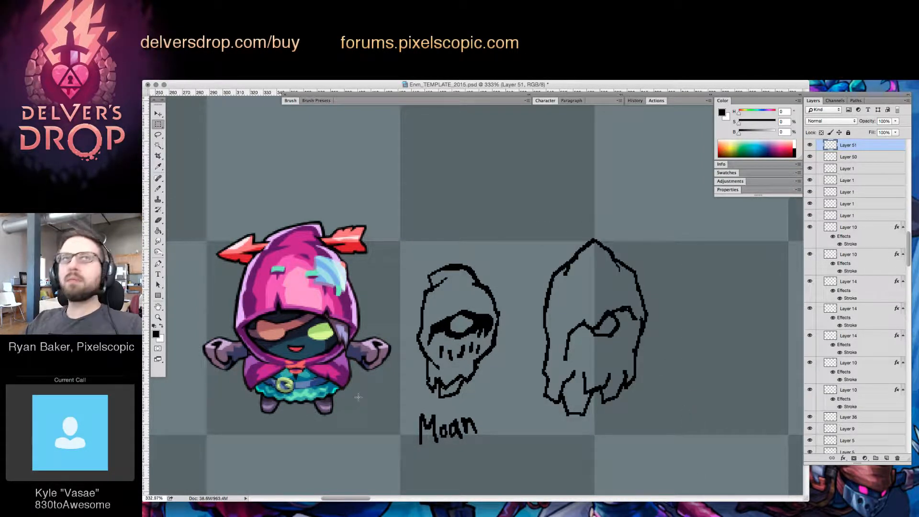
{"action": "key", "text": "Tab"}
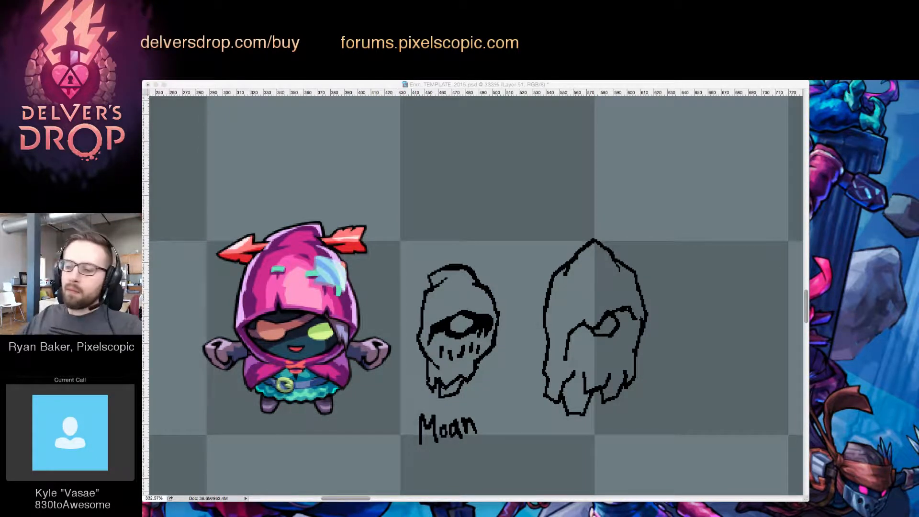
{"action": "left_click", "coordinate": [641, 285]}
Lasso the larger head's eye and face opening and nudge the selected parts into a new position slightly further left
{"action": "key", "text": "e"}
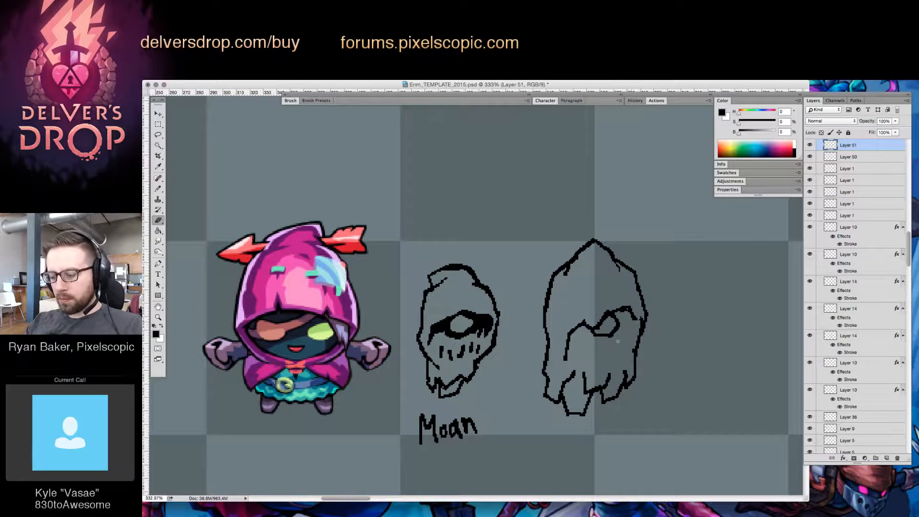
{"action": "key", "text": "l"}
{"action": "mouse_move", "coordinate": [637, 332]}
{"action": "left_mouse_down"}
{"action": "mouse_move", "coordinate": [639, 298]}
{"action": "mouse_move", "coordinate": [565, 371]}
{"action": "mouse_move", "coordinate": [614, 339]}
{"action": "mouse_move", "coordinate": [616, 328]}
{"action": "left_mouse_up"}
{"action": "key", "text": "v"}
{"action": "key", "text": "super+d"}
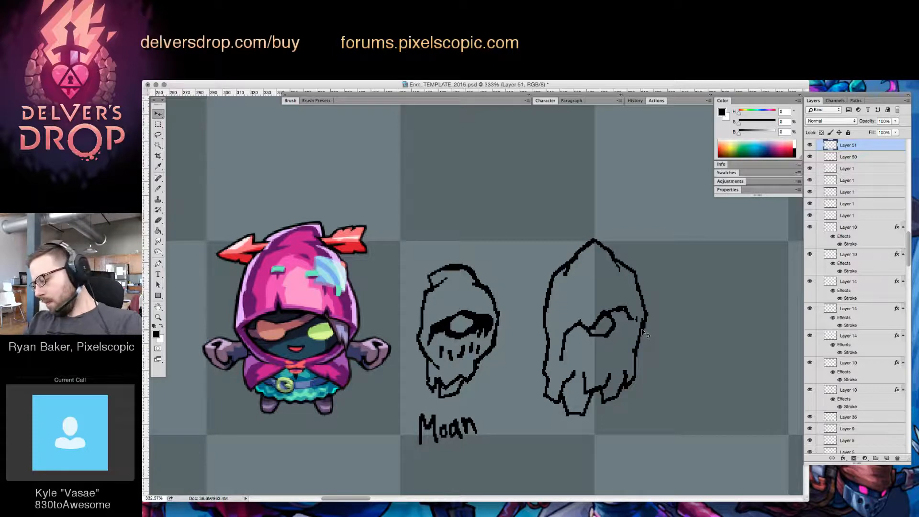
{"action": "key", "text": "e"}
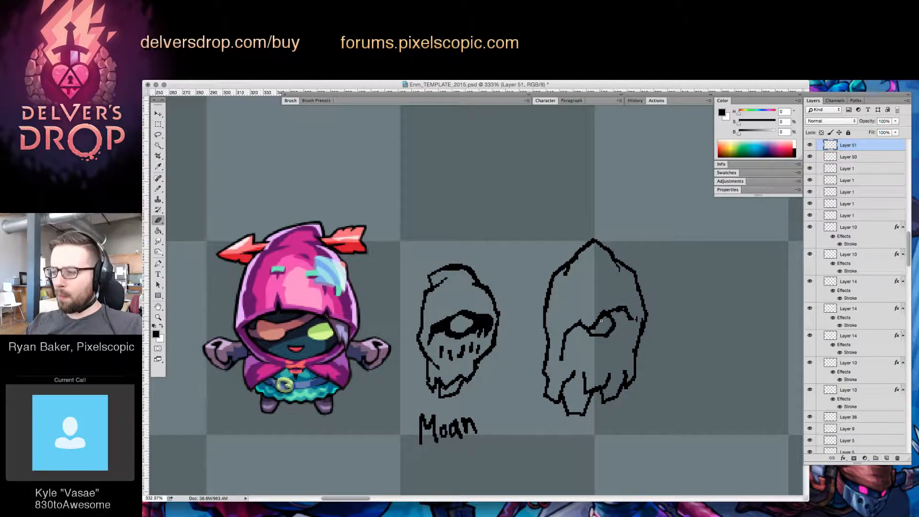
{"action": "key", "text": "l"}
{"action": "mouse_move", "coordinate": [605, 310]}
{"action": "left_mouse_down"}
{"action": "mouse_move", "coordinate": [588, 335]}
{"action": "mouse_move", "coordinate": [574, 328]}
{"action": "mouse_move", "coordinate": [610, 309]}
{"action": "mouse_move", "coordinate": [599, 311]}
{"action": "mouse_move", "coordinate": [611, 331]}
{"action": "mouse_move", "coordinate": [616, 322]}
{"action": "mouse_move", "coordinate": [574, 332]}
{"action": "mouse_move", "coordinate": [619, 321]}
{"action": "mouse_move", "coordinate": [617, 335]}
{"action": "mouse_move", "coordinate": [586, 335]}
{"action": "mouse_move", "coordinate": [622, 313]}
{"action": "mouse_move", "coordinate": [593, 327]}
{"action": "left_mouse_up"}
{"action": "key", "text": "v"}
{"action": "key", "text": "super+d"}
Thicken the larger head's brow line and eye outline in black, narrowing the eye into a slanted shape
{"action": "key", "text": "b"}
{"action": "key", "text": "e"}
{"action": "key", "text": "b"}
{"action": "key", "text": "e"}
{"action": "key", "text": "b"}
{"action": "key", "text": "e"}
{"action": "key", "text": "b"}
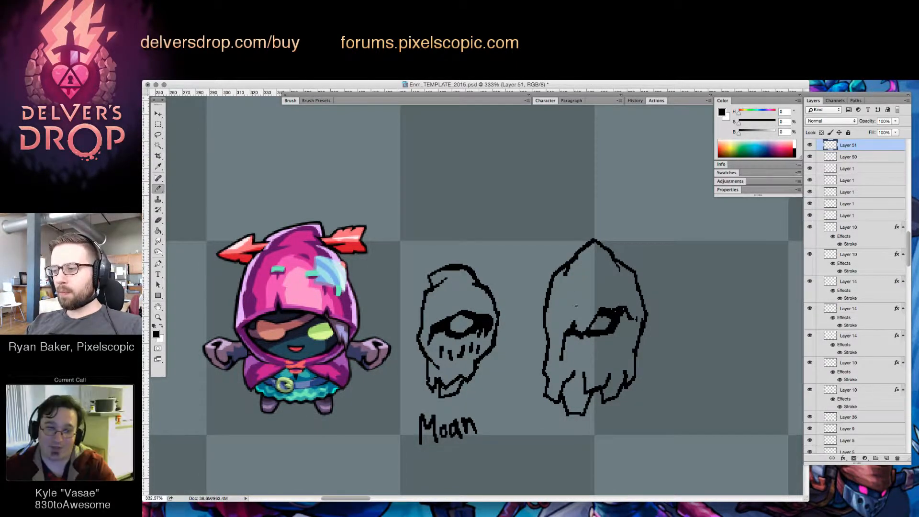
Add a small diamond-shaped hole to the left of the larger hood's forehead and darken the eye's outer corner with ragged strokes
{"action": "left_click_drag", "start_coordinate": [567, 297], "coordinate": [568, 298]}
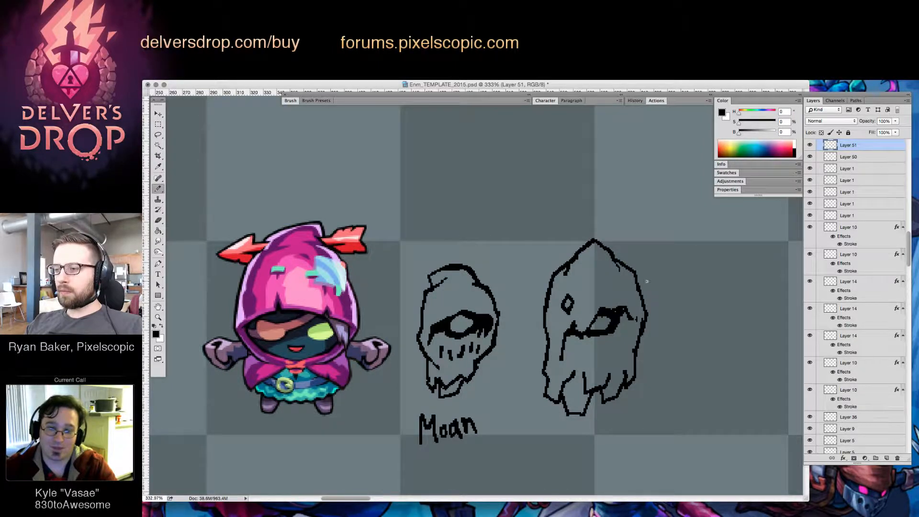
{"action": "mouse_move", "coordinate": [621, 314]}
{"action": "left_mouse_down"}
{"action": "mouse_move", "coordinate": [625, 325]}
{"action": "mouse_move", "coordinate": [636, 321]}
{"action": "mouse_move", "coordinate": [626, 332]}
{"action": "left_mouse_up"}
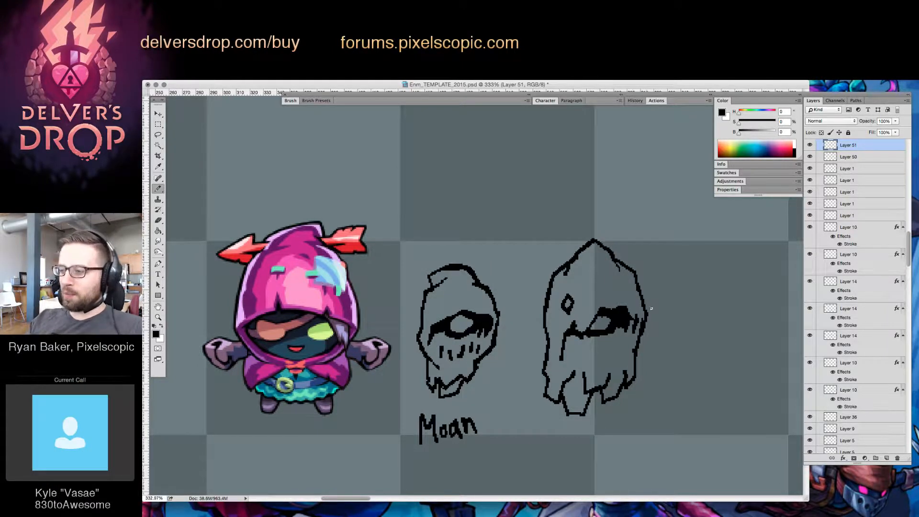
{"action": "key", "text": "e"}
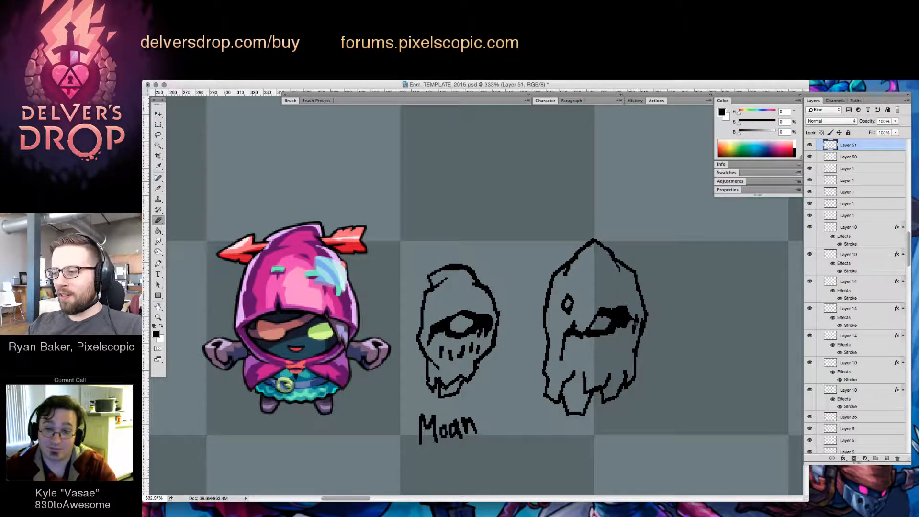
{"action": "key", "text": "b"}
{"action": "key", "text": "e"}
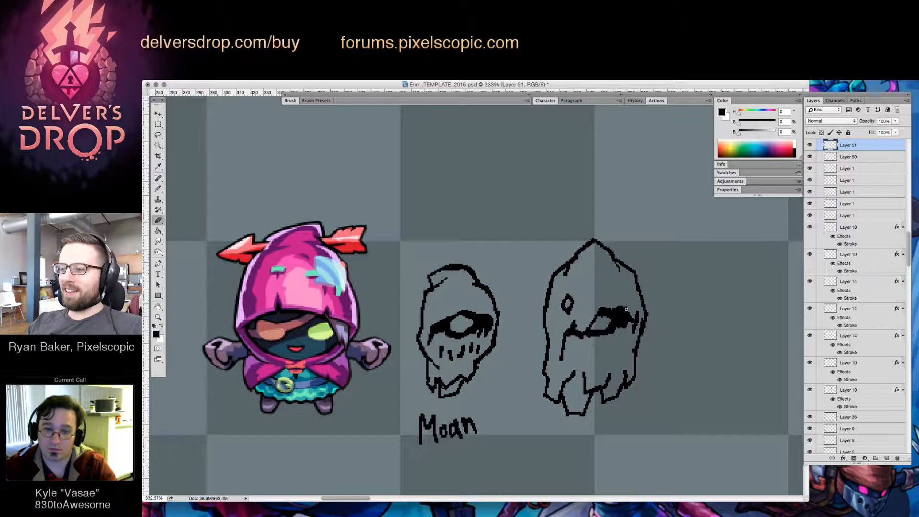
{"action": "left_click_drag", "start_coordinate": [624, 308], "coordinate": [628, 312]}
{"action": "key", "text": "b"}
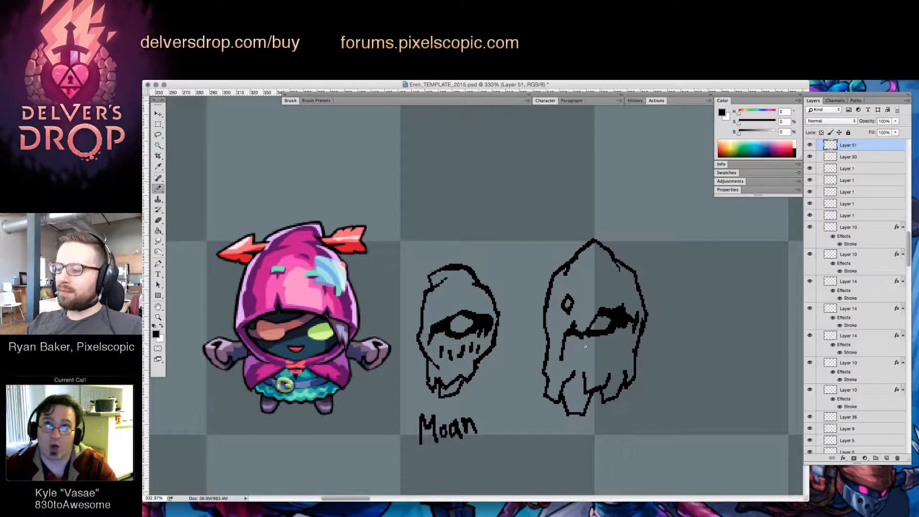
Draw a row of short vertical tooth strokes across the larger face below the eye
{"action": "mouse_move", "coordinate": [576, 346]}
{"action": "left_mouse_down"}
{"action": "mouse_move", "coordinate": [593, 358]}
{"action": "mouse_move", "coordinate": [613, 350]}
{"action": "left_mouse_up"}
{"action": "key", "text": "super+z"}
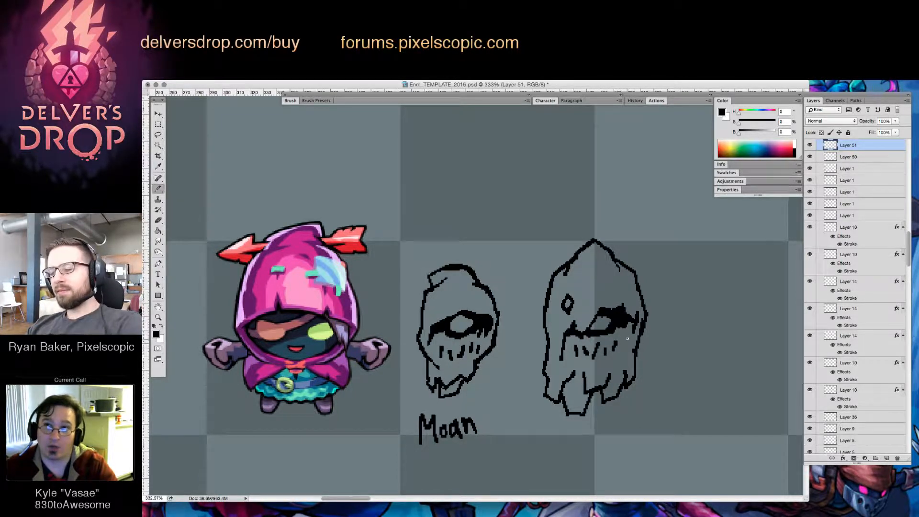
{"action": "key", "text": "e"}
{"action": "key", "text": "b"}
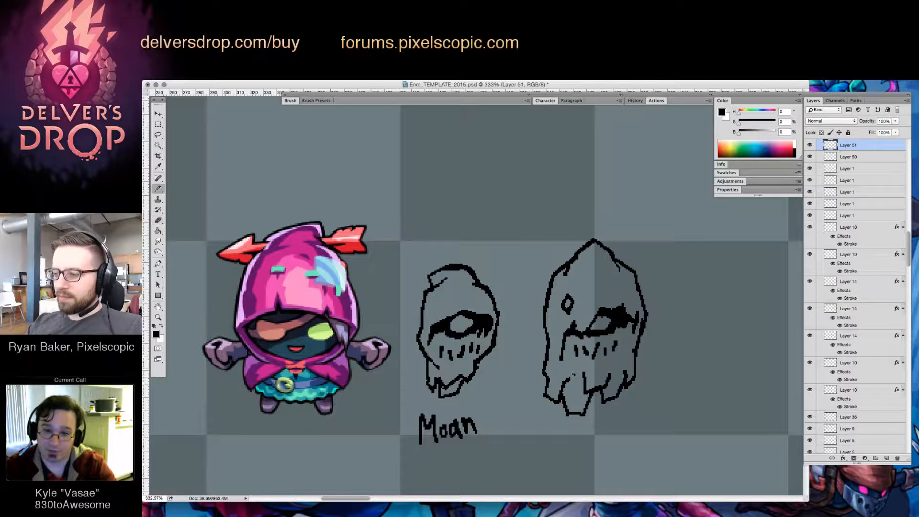
Erase the long rips right of the larger head's jaw and redraw them as a shallower jagged edge with a hanging tooth
{"action": "key", "text": "e"}
{"action": "key", "text": "b"}
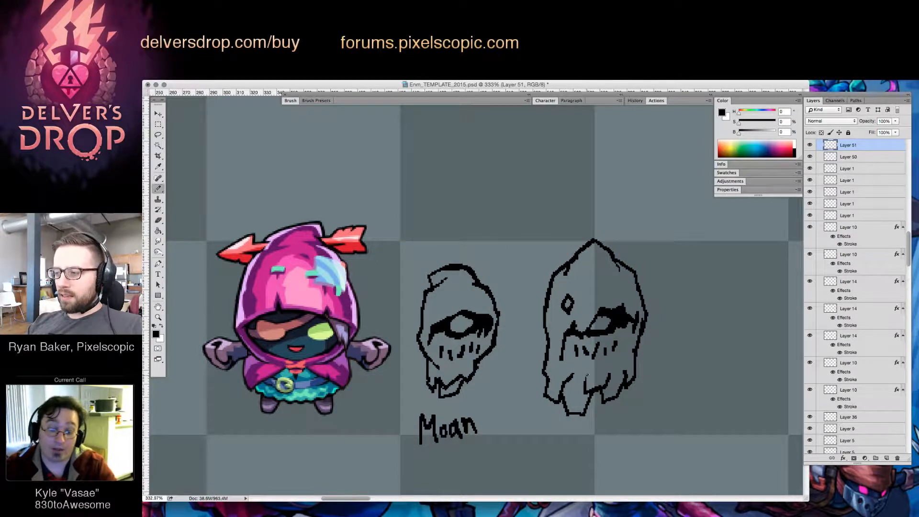
{"action": "key", "text": "e"}
{"action": "key", "text": "b"}
{"action": "key", "text": "e"}
{"action": "mouse_move", "coordinate": [610, 373]}
{"action": "left_mouse_down"}
{"action": "mouse_move", "coordinate": [617, 401]}
{"action": "mouse_move", "coordinate": [624, 370]}
{"action": "left_mouse_up"}
{"action": "key", "text": "b"}
{"action": "key", "text": "e"}
{"action": "key", "text": "b"}
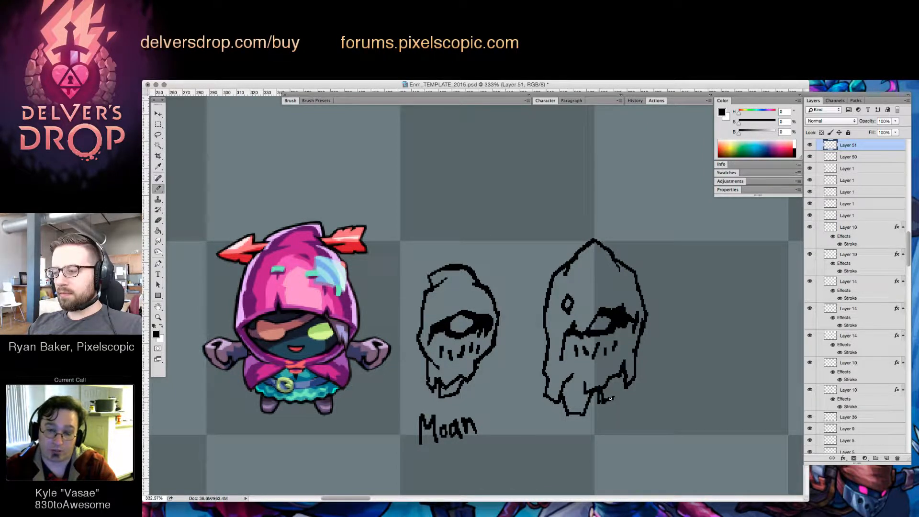
{"action": "key", "text": "e"}
{"action": "left_click_drag", "start_coordinate": [603, 402], "coordinate": [618, 376]}
{"action": "key", "text": "b"}
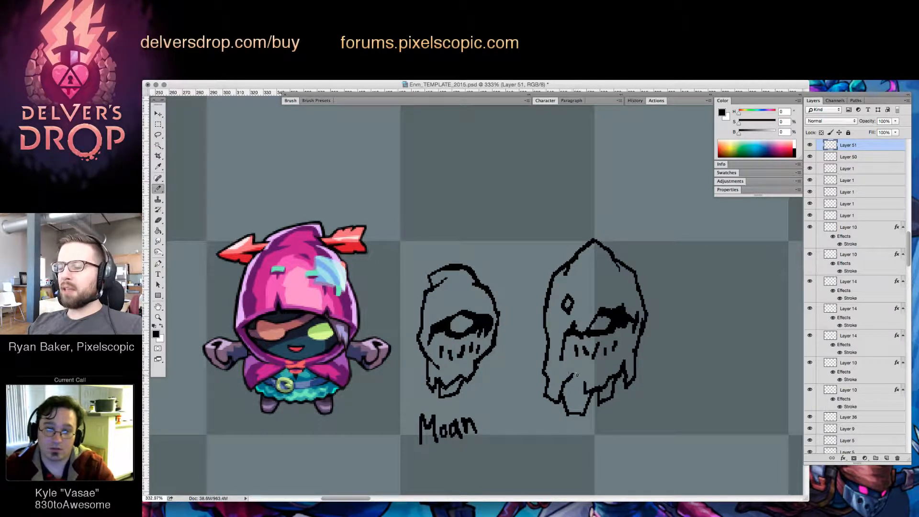
Reshape the larger head's protruding lower jaw into a notched, angular form with a slanted bottom edge
{"action": "key", "text": "e"}
{"action": "mouse_move", "coordinate": [573, 375]}
{"action": "left_mouse_down"}
{"action": "mouse_move", "coordinate": [596, 382]}
{"action": "mouse_move", "coordinate": [579, 382]}
{"action": "mouse_move", "coordinate": [579, 397]}
{"action": "mouse_move", "coordinate": [578, 378]}
{"action": "left_mouse_up"}
{"action": "key", "text": "b"}
{"action": "key", "text": "e"}
{"action": "key", "text": "b"}
{"action": "left_click_drag", "start_coordinate": [567, 417], "coordinate": [588, 407]}
{"action": "key", "text": "e"}
{"action": "key", "text": "b"}
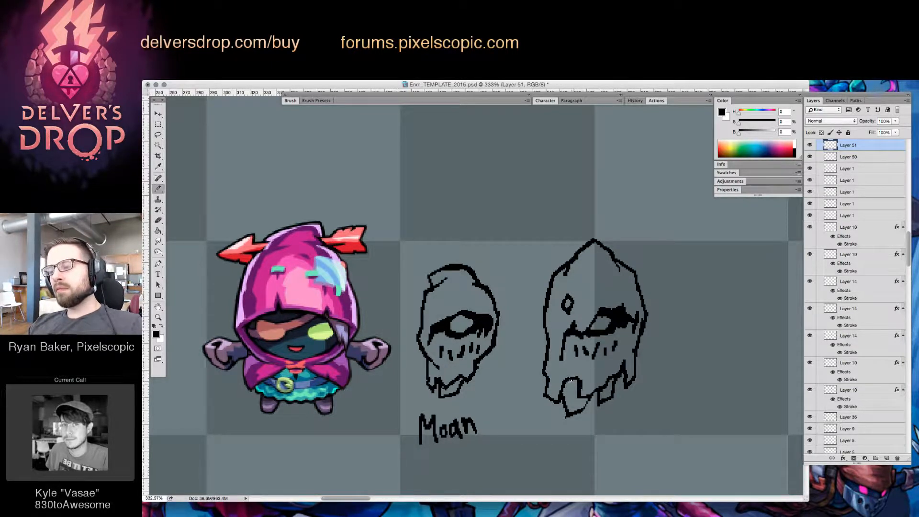
Refine the torn edge left of the larger head's jaw and redraw the jagged line joining the jaw to the right side
{"action": "mouse_move", "coordinate": [561, 387]}
{"action": "left_mouse_down"}
{"action": "mouse_move", "coordinate": [580, 378]}
{"action": "mouse_move", "coordinate": [559, 387]}
{"action": "left_mouse_up"}
{"action": "key", "text": "e"}
{"action": "key", "text": "b"}
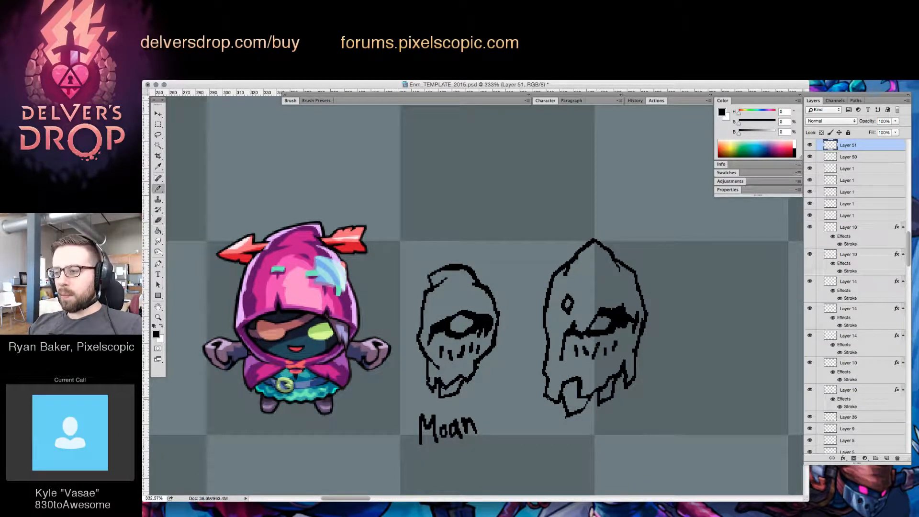
{"action": "key", "text": "e"}
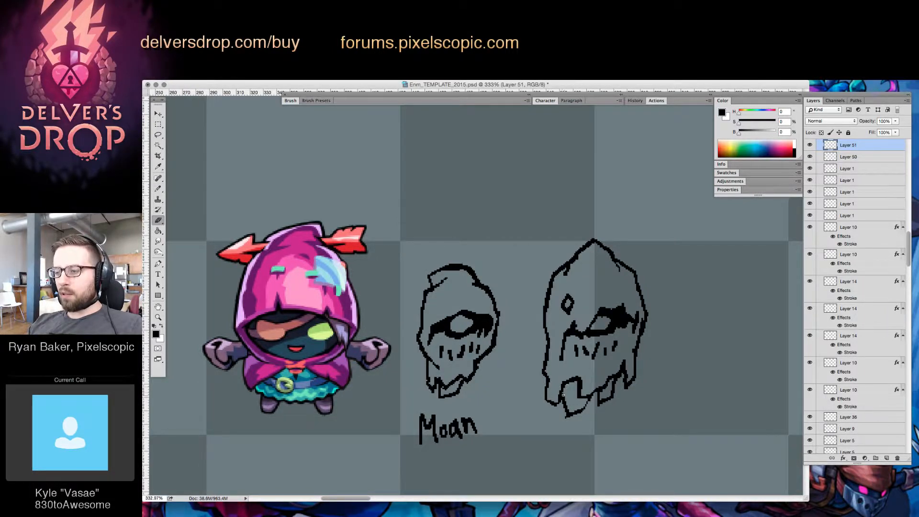
{"action": "key", "text": "b"}
{"action": "mouse_move", "coordinate": [561, 401]}
{"action": "left_mouse_down"}
{"action": "mouse_move", "coordinate": [577, 398]}
{"action": "mouse_move", "coordinate": [580, 378]}
{"action": "mouse_move", "coordinate": [588, 399]}
{"action": "mouse_move", "coordinate": [597, 388]}
{"action": "left_mouse_up"}
{"action": "key", "text": "e"}
{"action": "key", "text": "b"}
{"action": "key", "text": "e"}
{"action": "key", "text": "b"}
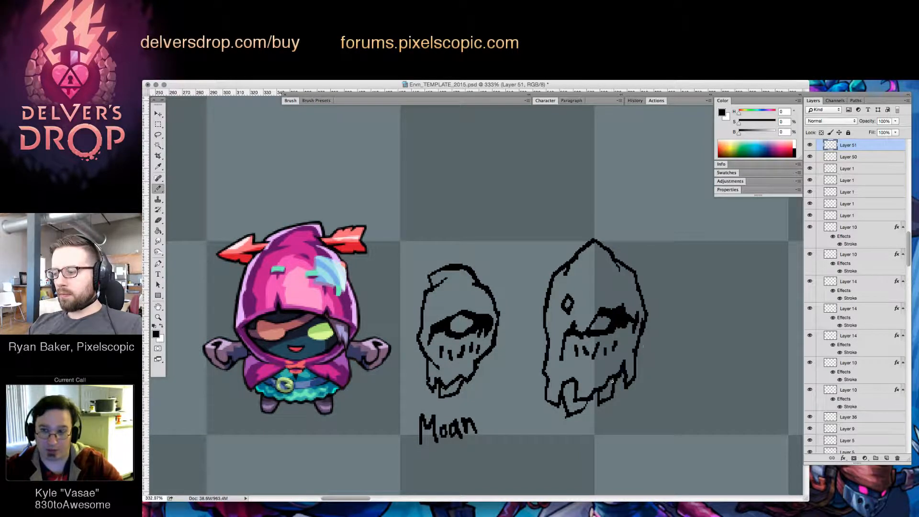
Rework the larger hood's hanging tatters right of the jaw into sharper points and redraw the outer right edge
{"action": "key", "text": "e"}
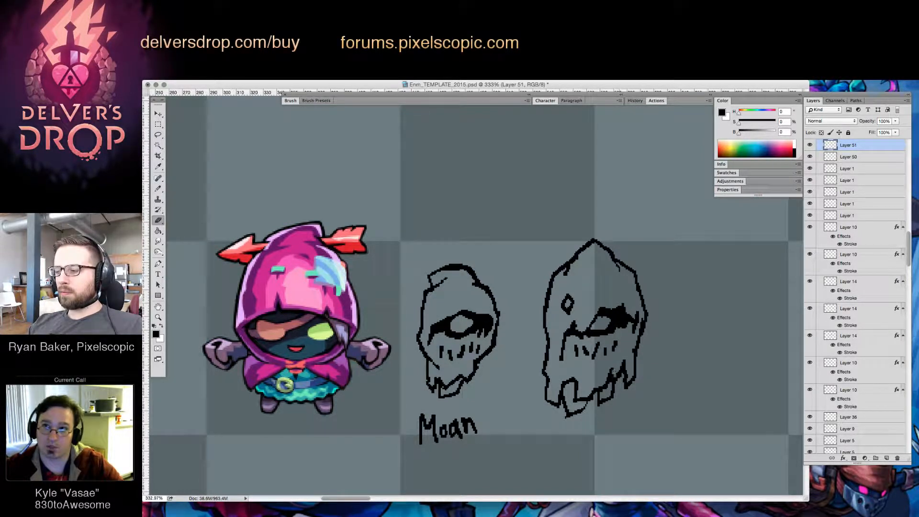
{"action": "key", "text": "b"}
{"action": "mouse_move", "coordinate": [621, 376]}
{"action": "left_mouse_down"}
{"action": "mouse_move", "coordinate": [622, 394]}
{"action": "mouse_move", "coordinate": [633, 383]}
{"action": "mouse_move", "coordinate": [611, 397]}
{"action": "mouse_move", "coordinate": [616, 391]}
{"action": "left_mouse_up"}
{"action": "key", "text": "e"}
{"action": "key", "text": "b"}
{"action": "key", "text": "e"}
{"action": "key", "text": "b"}
{"action": "key", "text": "e"}
{"action": "key", "text": "b"}
{"action": "left_click_drag", "start_coordinate": [635, 355], "coordinate": [623, 396]}
Trim the larger hood's lower left corner and add a small dark notch along its left edge
{"action": "key", "text": "e"}
{"action": "left_click_drag", "start_coordinate": [544, 388], "coordinate": [546, 404]}
{"action": "key", "text": "b"}
{"action": "mouse_move", "coordinate": [554, 365]}
{"action": "left_mouse_down"}
{"action": "mouse_move", "coordinate": [546, 407]}
{"action": "mouse_move", "coordinate": [550, 377]}
{"action": "left_mouse_up"}
{"action": "key", "text": "e"}
{"action": "key", "text": "b"}
{"action": "key", "text": "e"}
{"action": "key", "text": "b"}
{"action": "key", "text": "e"}
{"action": "key", "text": "b"}
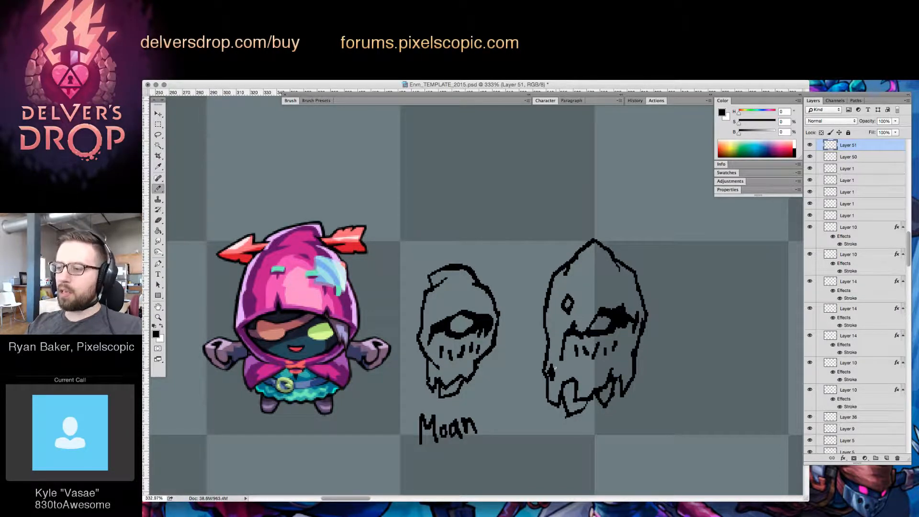
{"action": "key", "text": "e"}
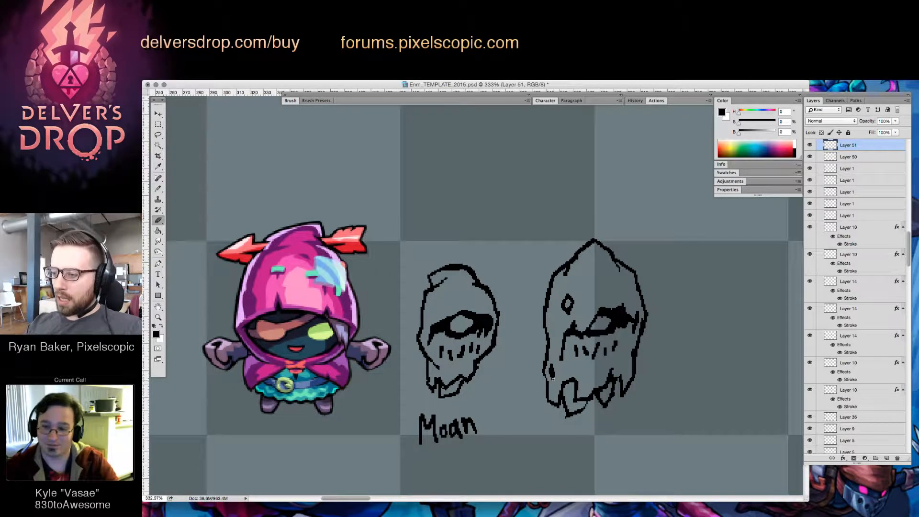
Clean up and redraw the lower left edge of the larger hood around its small dark notch
{"action": "key", "text": "b"}
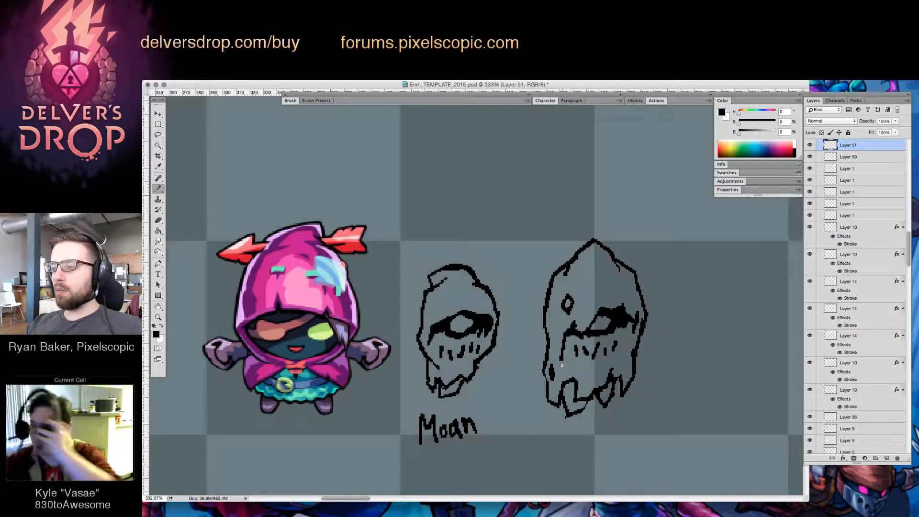
{"action": "key", "text": "e"}
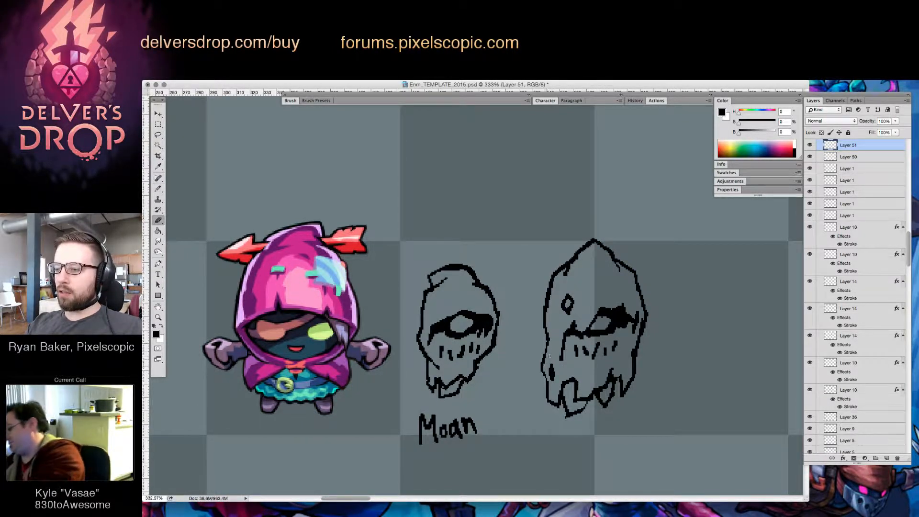
{"action": "key", "text": "b"}
{"action": "left_click_drag", "start_coordinate": [549, 356], "coordinate": [549, 379]}
{"action": "key", "text": "e"}
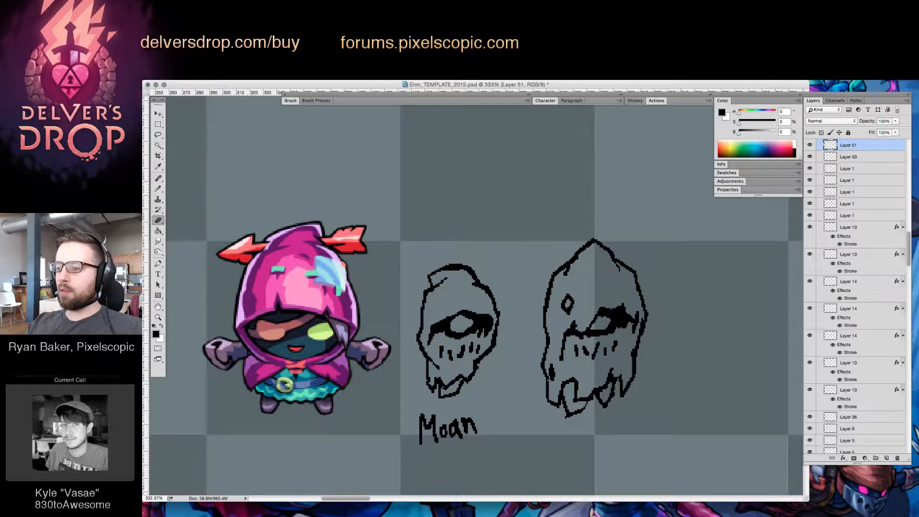
{"action": "key", "text": "b"}
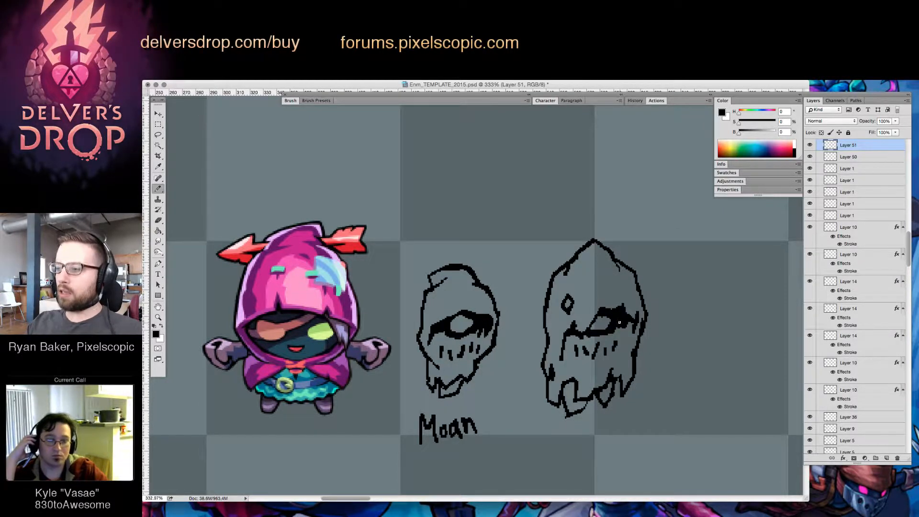
{"action": "key", "text": "v"}
{"action": "mouse_move", "coordinate": [621, 327]}
{"action": "left_mouse_down"}
{"action": "mouse_move", "coordinate": [631, 312]}
{"action": "mouse_move", "coordinate": [609, 335]}
{"action": "mouse_move", "coordinate": [614, 328]}
{"action": "left_mouse_up"}
{"action": "key", "text": "super+z"}
Refine the dark shading right of the larger head's eye and touch up the torn edge beneath it
{"action": "key", "text": "e"}
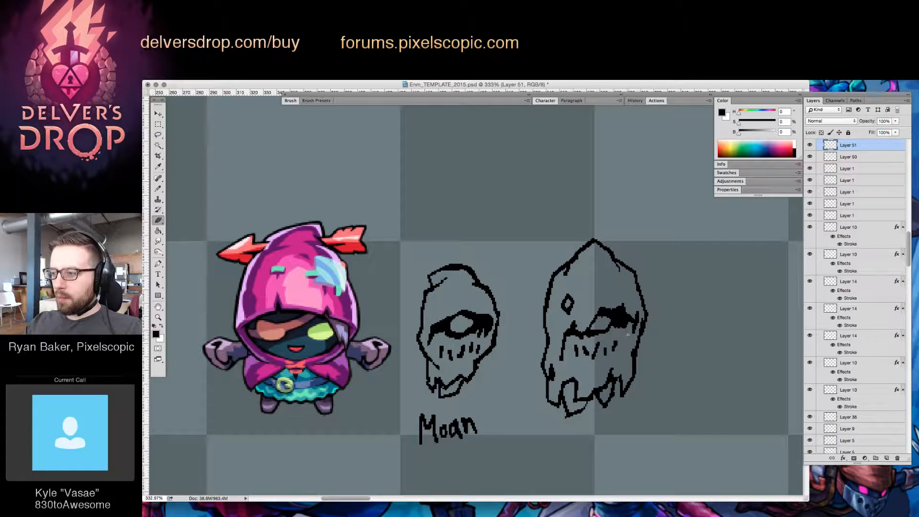
{"action": "key", "text": "b"}
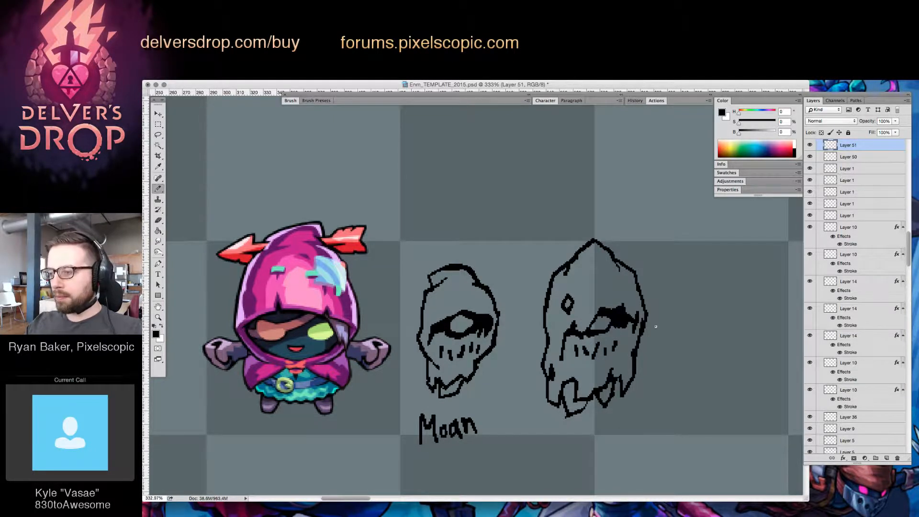
{"action": "mouse_move", "coordinate": [627, 324]}
{"action": "left_mouse_down"}
{"action": "mouse_move", "coordinate": [612, 328]}
{"action": "mouse_move", "coordinate": [630, 324]}
{"action": "mouse_move", "coordinate": [626, 336]}
{"action": "mouse_move", "coordinate": [648, 359]}
{"action": "mouse_move", "coordinate": [645, 374]}
{"action": "mouse_move", "coordinate": [649, 348]}
{"action": "mouse_move", "coordinate": [682, 344]}
{"action": "mouse_move", "coordinate": [618, 381]}
{"action": "left_mouse_up"}
{"action": "key", "text": "e"}
{"action": "key", "text": "b"}
{"action": "key", "text": "e"}
{"action": "key", "text": "z"}
{"action": "mouse_move", "coordinate": [657, 387]}
{"action": "left_mouse_down"}
{"action": "mouse_move", "coordinate": [668, 375]}
{"action": "mouse_move", "coordinate": [617, 406]}
{"action": "mouse_move", "coordinate": [645, 380]}
{"action": "left_mouse_up"}
{"action": "key", "text": "b"}
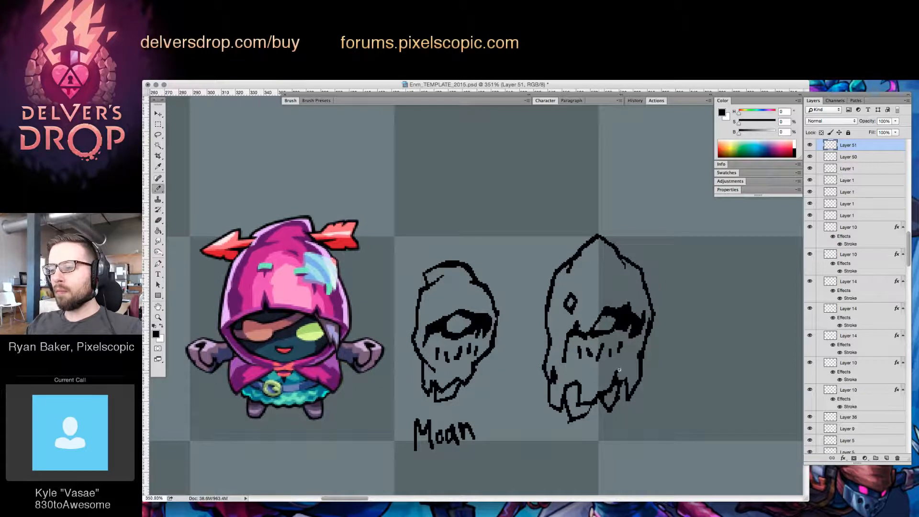
Trim and redraw the small jagged points of the torn edge right of the larger head's jaw
{"action": "key", "text": "e"}
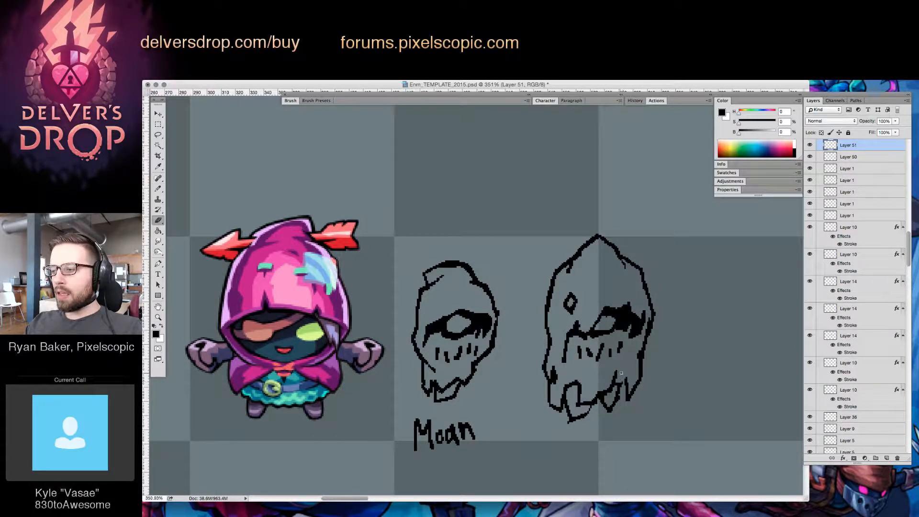
{"action": "key", "text": "b"}
{"action": "key", "text": "e"}
{"action": "key", "text": "b"}
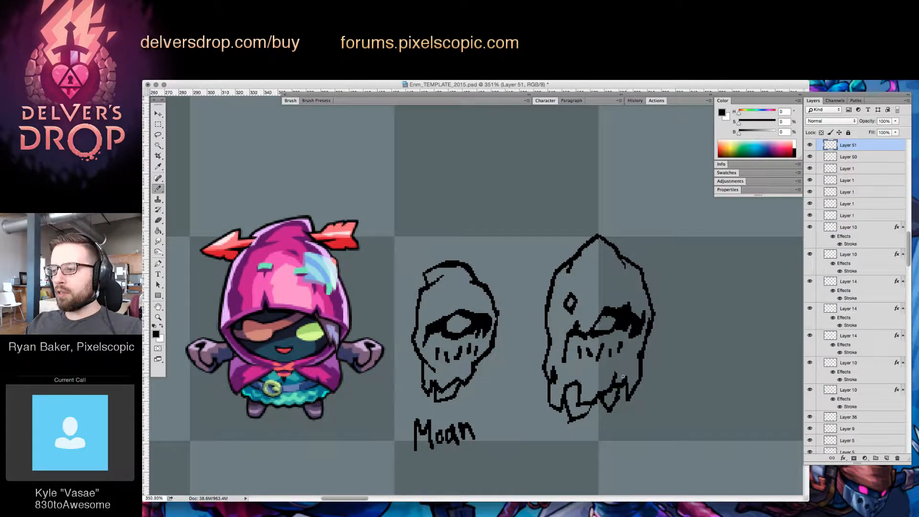
{"action": "key", "text": "e"}
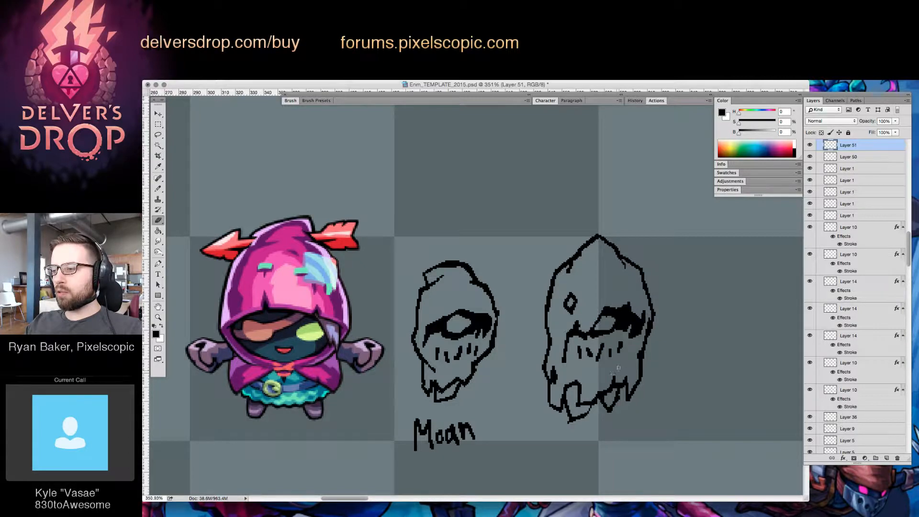
{"action": "key", "text": "b"}
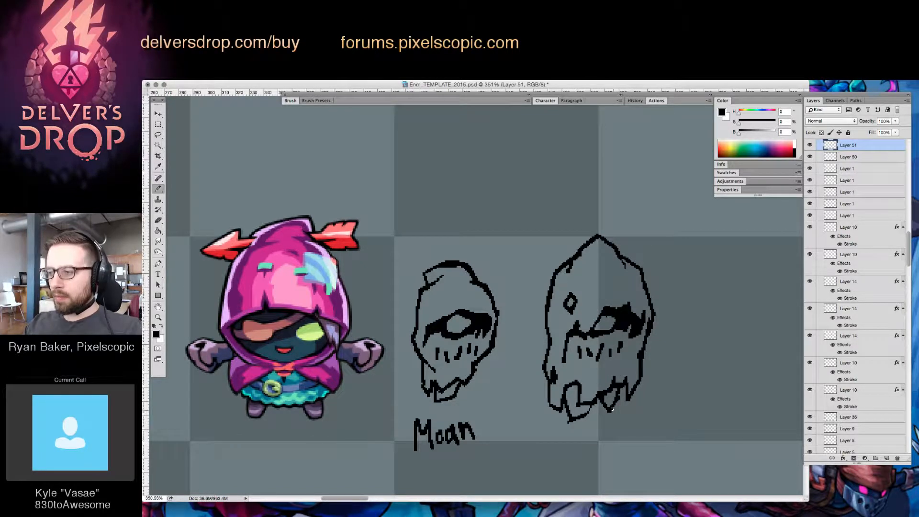
{"action": "key", "text": "e"}
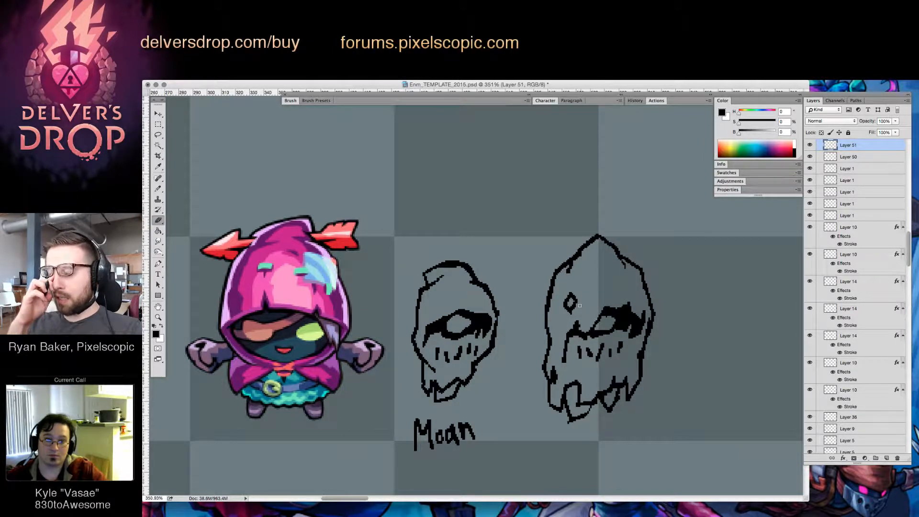
Reshape the larger hood's pointed peak into a blunt, flattened tip that leans to the left
{"action": "key", "text": "b"}
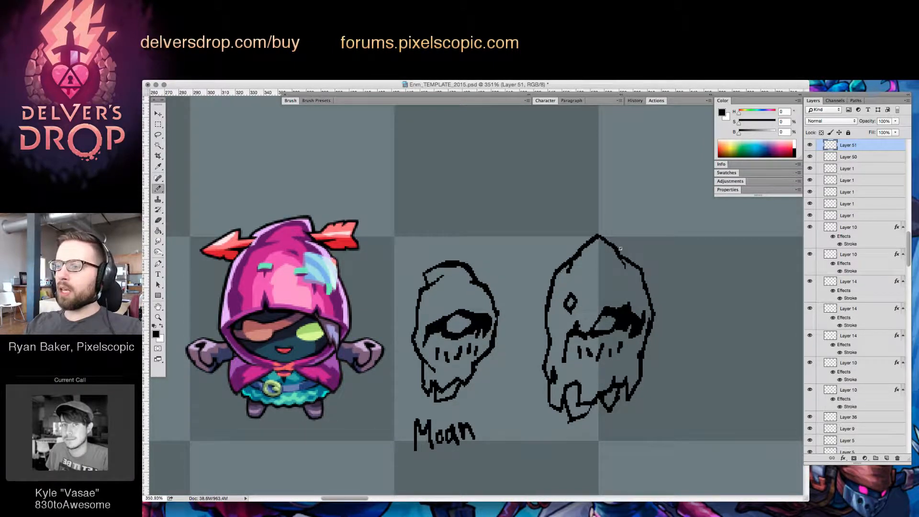
{"action": "mouse_move", "coordinate": [595, 235]}
{"action": "left_mouse_down"}
{"action": "mouse_move", "coordinate": [580, 236]}
{"action": "mouse_move", "coordinate": [577, 251]}
{"action": "mouse_move", "coordinate": [608, 242]}
{"action": "mouse_move", "coordinate": [624, 261]}
{"action": "left_mouse_up"}
{"action": "key", "text": "e"}
{"action": "key", "text": "b"}
{"action": "key", "text": "e"}
{"action": "left_click", "coordinate": [590, 243]}
{"action": "key", "text": "b"}
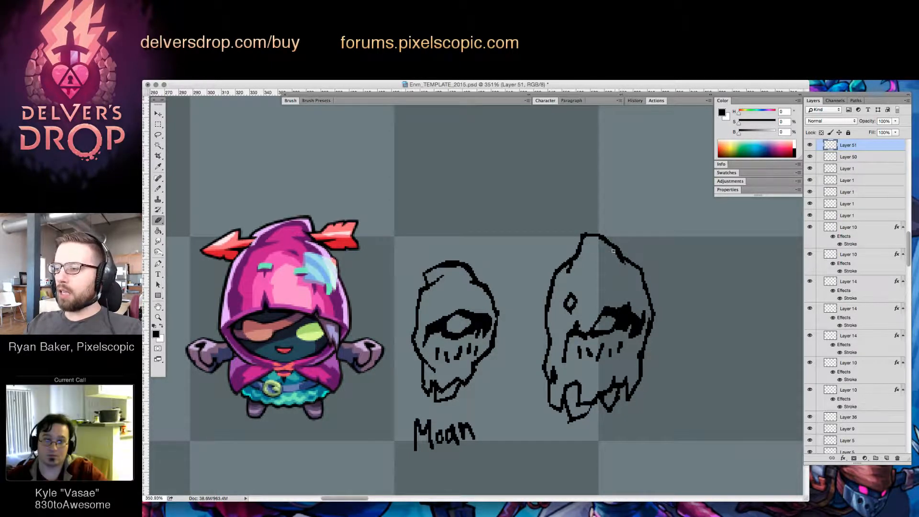
Clean up the slopes below the larger hood's tip and redraw the fold where the left shoulder meets it
{"action": "key", "text": "e"}
{"action": "key", "text": "e"}
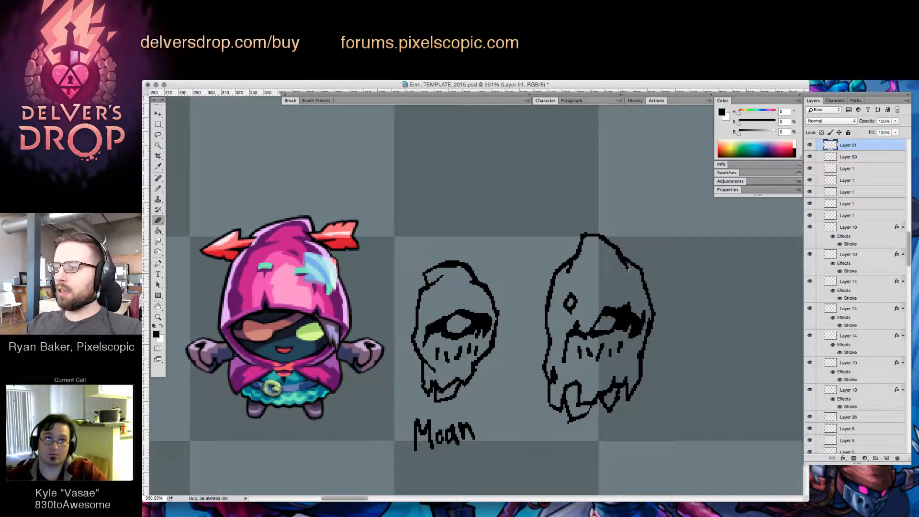
{"action": "key", "text": "b"}
{"action": "left_click_drag", "start_coordinate": [567, 273], "coordinate": [579, 251]}
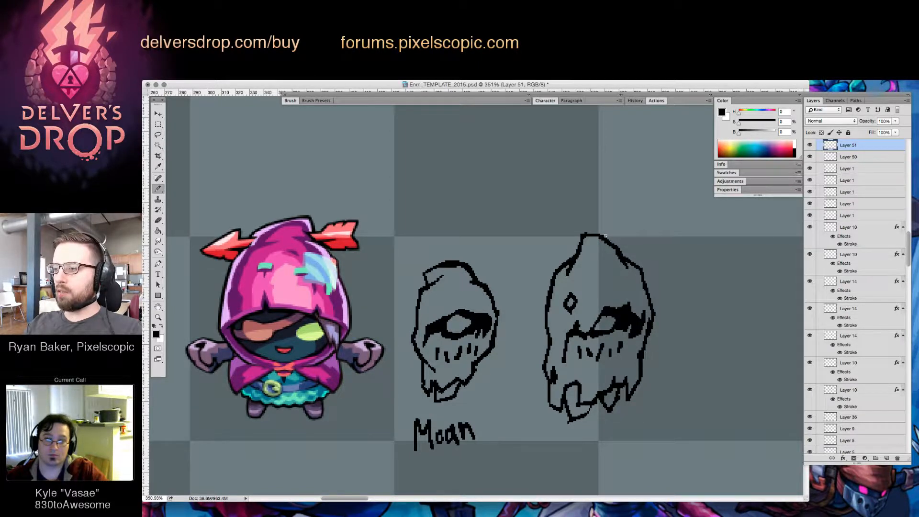
{"action": "key", "text": "e"}
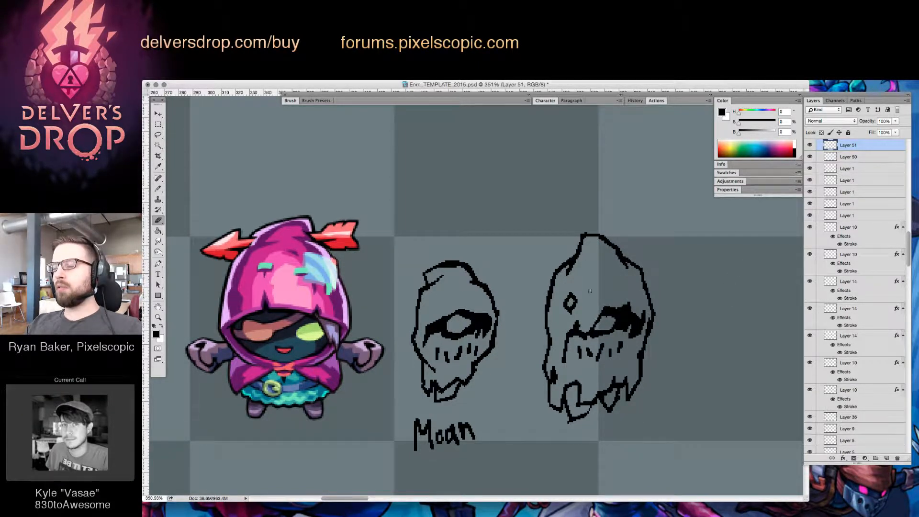
{"action": "key", "text": "b"}
{"action": "mouse_move", "coordinate": [556, 269]}
{"action": "left_mouse_down"}
{"action": "mouse_move", "coordinate": [547, 290]}
{"action": "mouse_move", "coordinate": [573, 257]}
{"action": "left_mouse_up"}
{"action": "key", "text": "e"}
{"action": "key", "text": "b"}
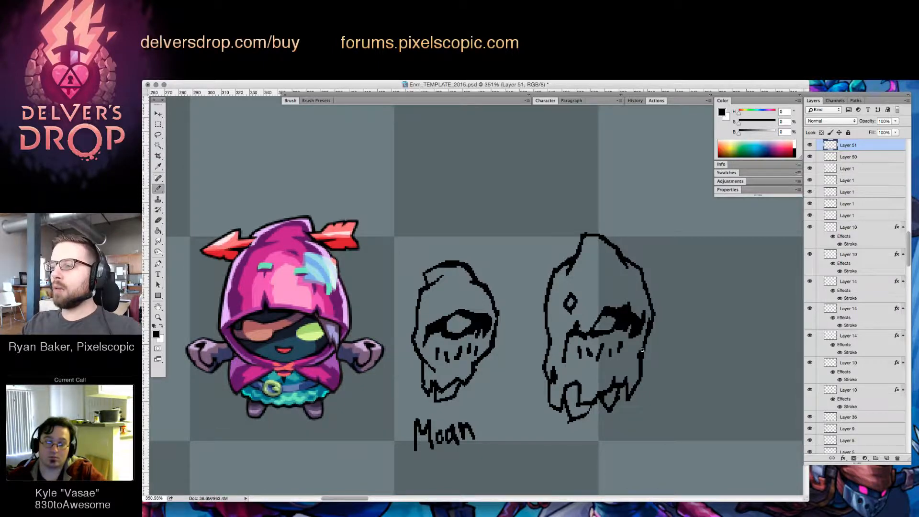
{"action": "left_click_drag", "start_coordinate": [648, 370], "coordinate": [675, 355]}
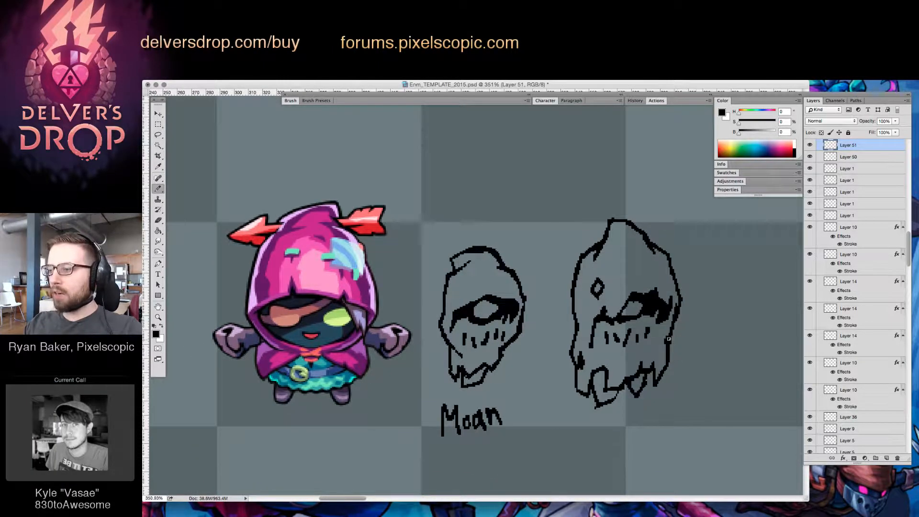
{"action": "scroll", "coordinate": [694, 378], "scroll_direction": "down", "scroll_amount": 1}
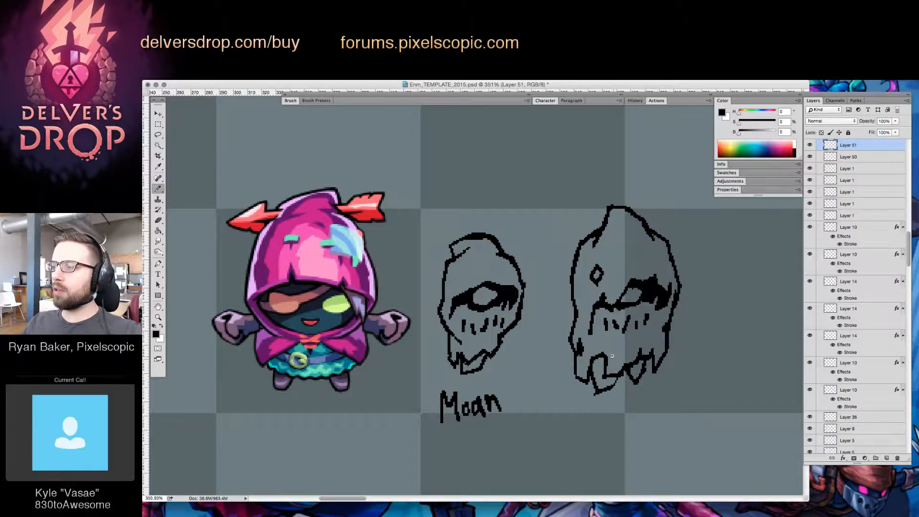
{"action": "key", "text": "e"}
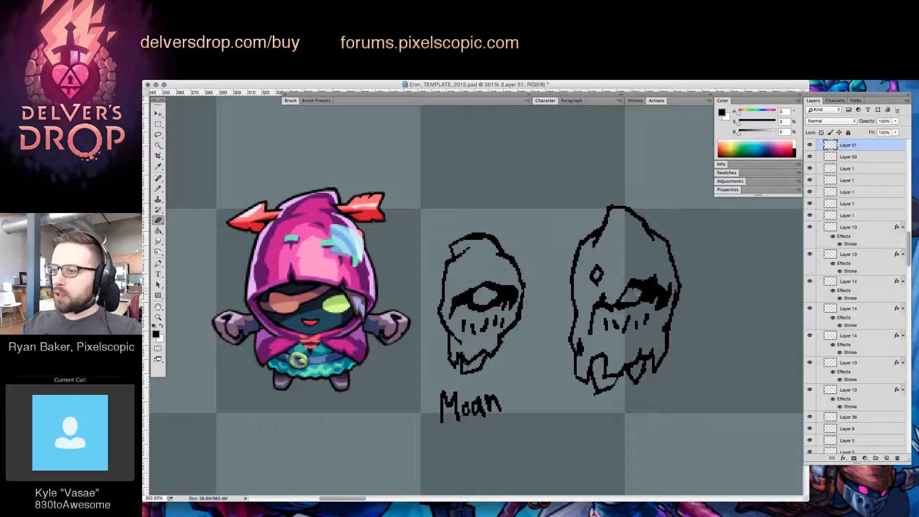
{"action": "left_click_drag", "start_coordinate": [642, 288], "coordinate": [652, 281], "text": "super"}
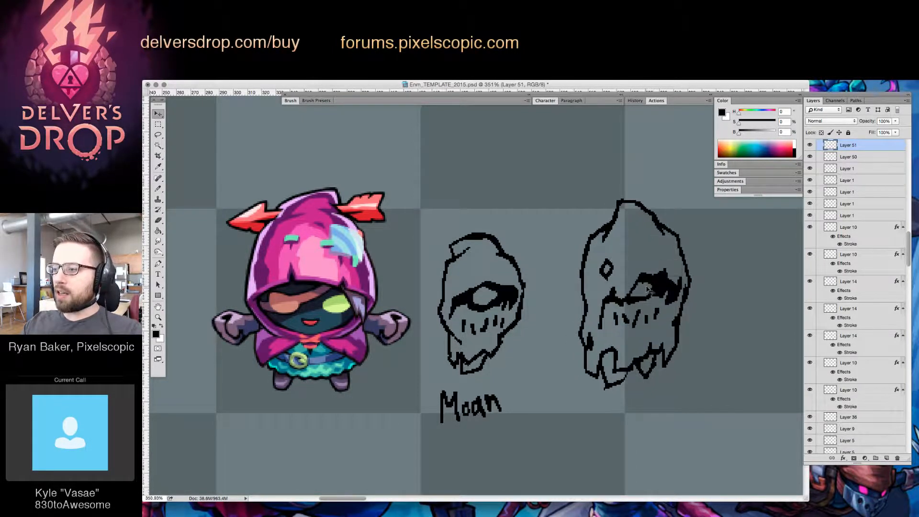
{"action": "key", "text": "super+z"}
{"action": "key", "text": "b"}
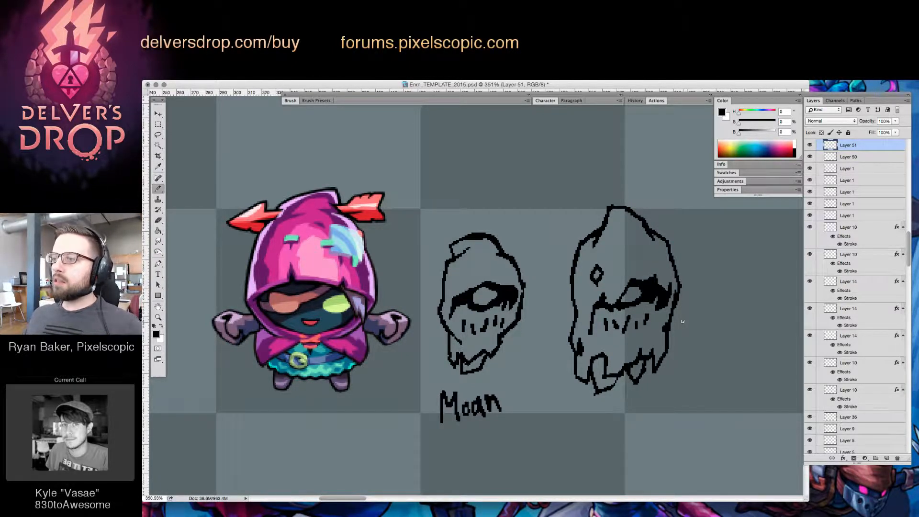
{"action": "key", "text": "e"}
{"action": "left_click", "coordinate": [599, 285]}
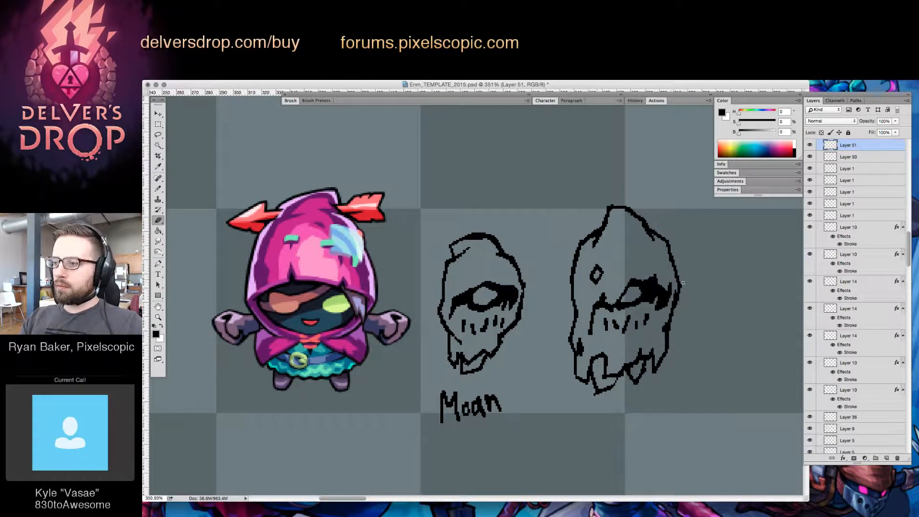
{"action": "mouse_move", "coordinate": [683, 296]}
{"action": "left_mouse_down"}
{"action": "mouse_move", "coordinate": [663, 261]}
{"action": "mouse_move", "coordinate": [638, 250]}
{"action": "left_mouse_up"}
{"action": "key", "text": "v"}
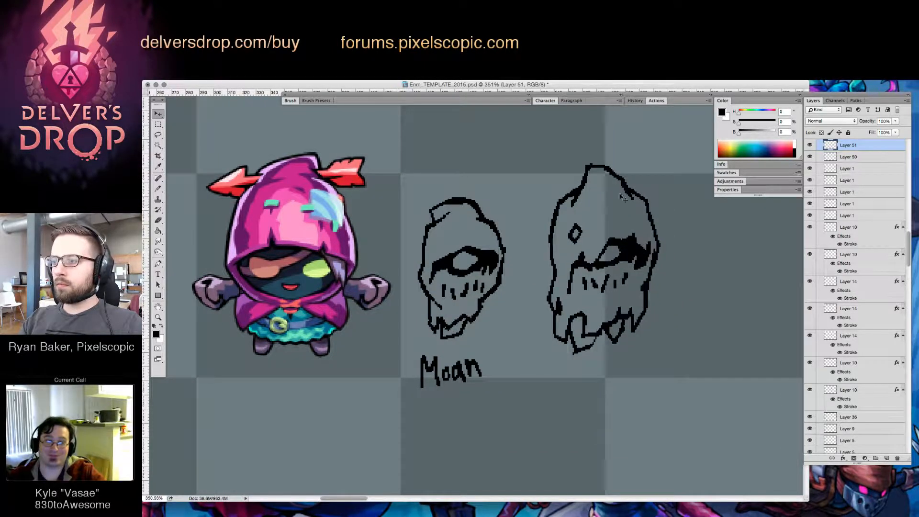
{"action": "key", "text": "e"}
{"action": "key", "text": "b"}
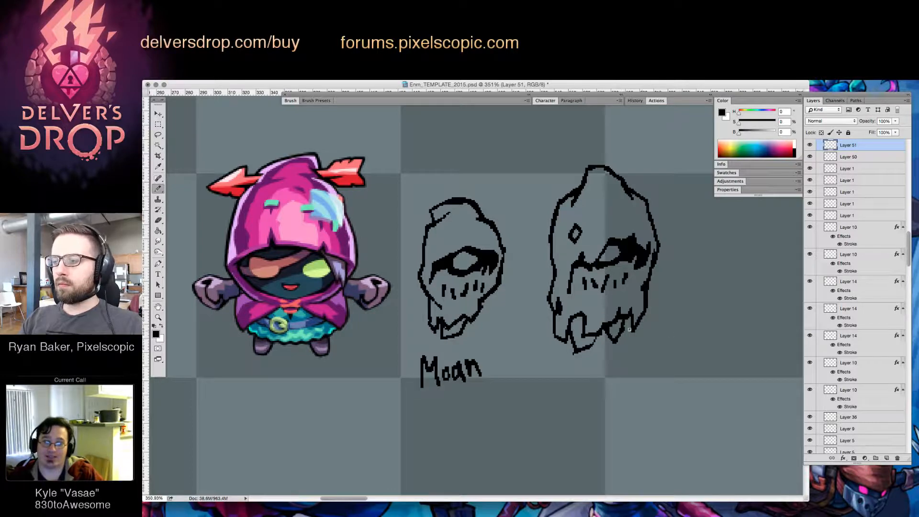
{"action": "left_click_drag", "start_coordinate": [600, 379], "coordinate": [595, 372]}
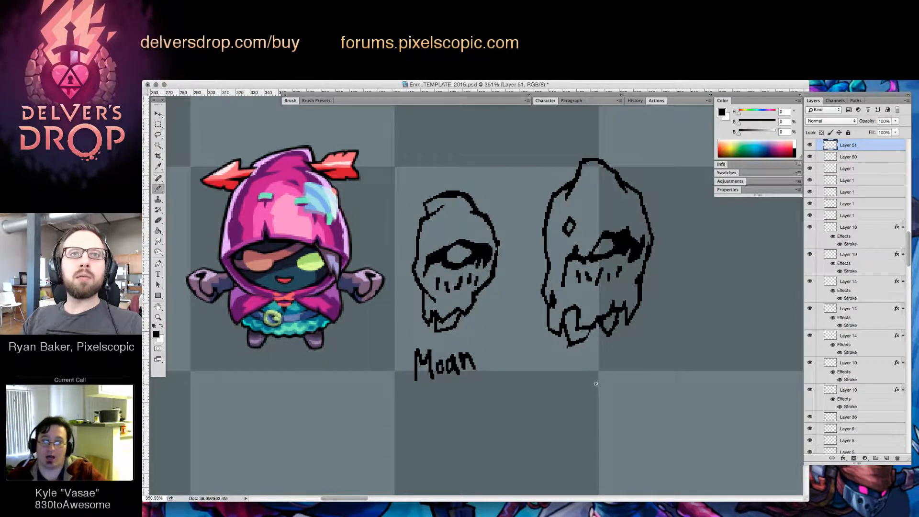
{"action": "key", "text": "Tab"}
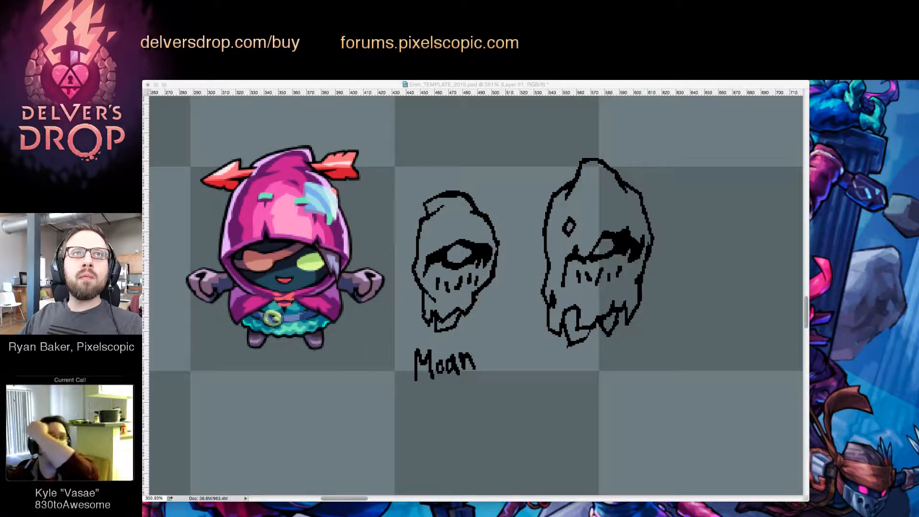
{"action": "key", "text": "Tab"}
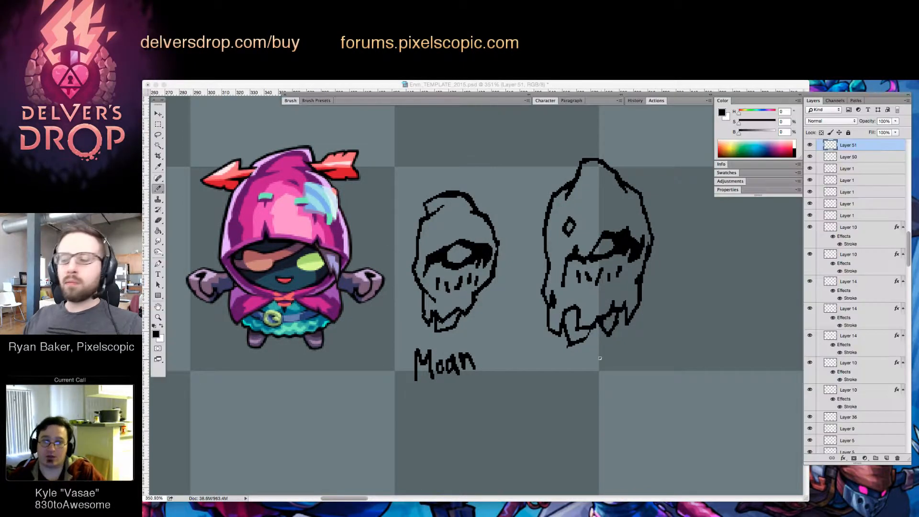
Handwrite the label "Wail" beneath the larger hooded head
{"action": "mouse_move", "coordinate": [559, 357]}
{"action": "left_mouse_down"}
{"action": "mouse_move", "coordinate": [570, 383]}
{"action": "mouse_move", "coordinate": [592, 365]}
{"action": "mouse_move", "coordinate": [595, 379]}
{"action": "left_mouse_up"}
{"action": "left_click_drag", "start_coordinate": [601, 364], "coordinate": [609, 381]}
{"action": "key", "text": "e"}
{"action": "key", "text": "z"}
{"action": "left_click_drag", "start_coordinate": [661, 347], "coordinate": [606, 395]}
{"action": "mouse_move", "coordinate": [689, 347]}
{"action": "left_mouse_down"}
{"action": "mouse_move", "coordinate": [562, 343]}
{"action": "mouse_move", "coordinate": [525, 328]}
{"action": "mouse_move", "coordinate": [573, 343]}
{"action": "left_mouse_up"}
{"action": "left_click", "coordinate": [562, 343]}
Create a new layer and sketch a hooded outline with a ragged, torn hem over the coloured hooded character
{"action": "left_click", "coordinate": [886, 459]}
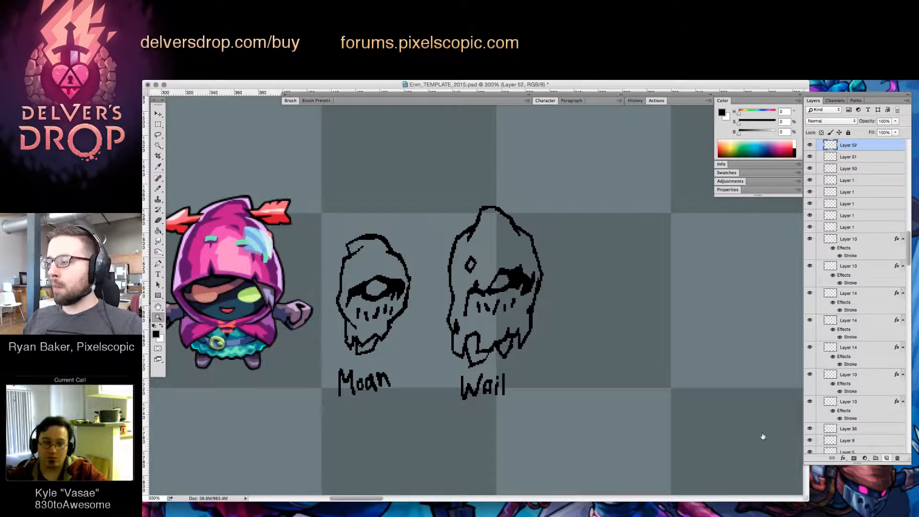
{"action": "key", "text": "b"}
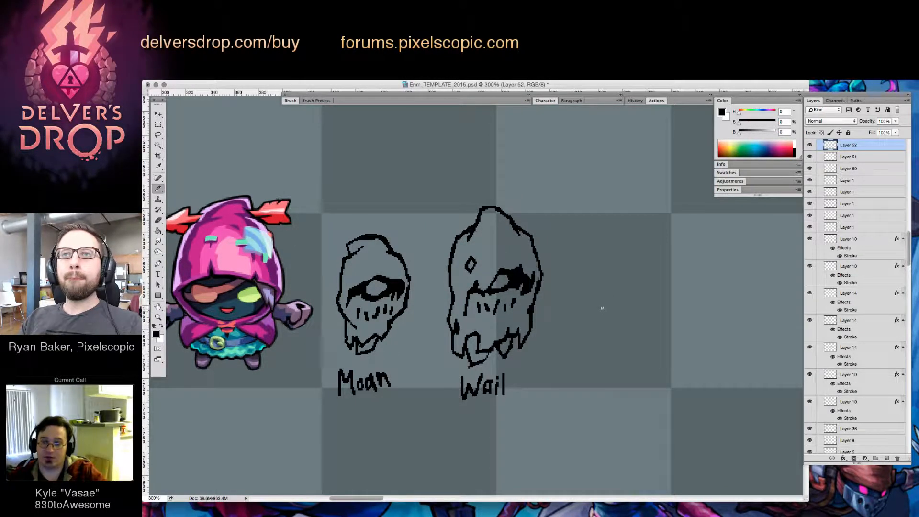
{"action": "left_click_drag", "start_coordinate": [508, 270], "coordinate": [674, 283]}
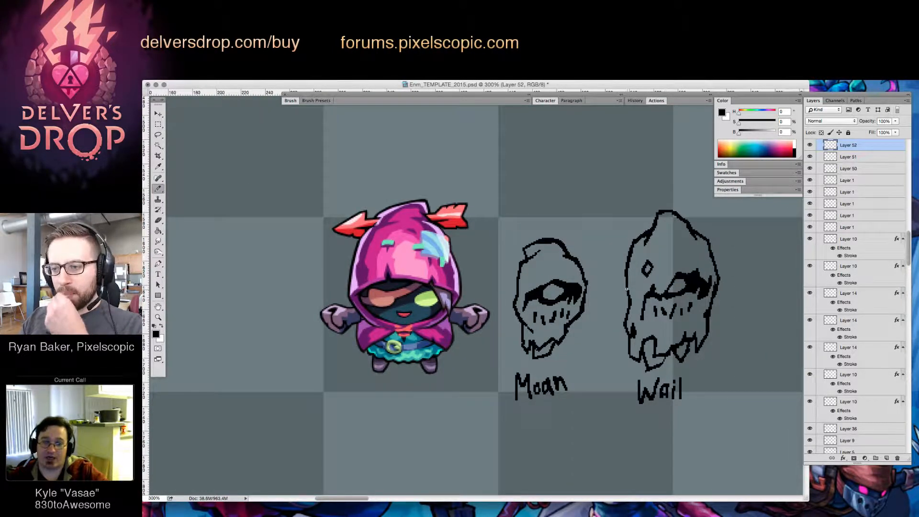
{"action": "mouse_move", "coordinate": [409, 197]}
{"action": "left_mouse_down"}
{"action": "mouse_move", "coordinate": [384, 209]}
{"action": "mouse_move", "coordinate": [357, 247]}
{"action": "mouse_move", "coordinate": [348, 291]}
{"action": "mouse_move", "coordinate": [364, 359]}
{"action": "mouse_move", "coordinate": [416, 337]}
{"action": "left_mouse_up"}
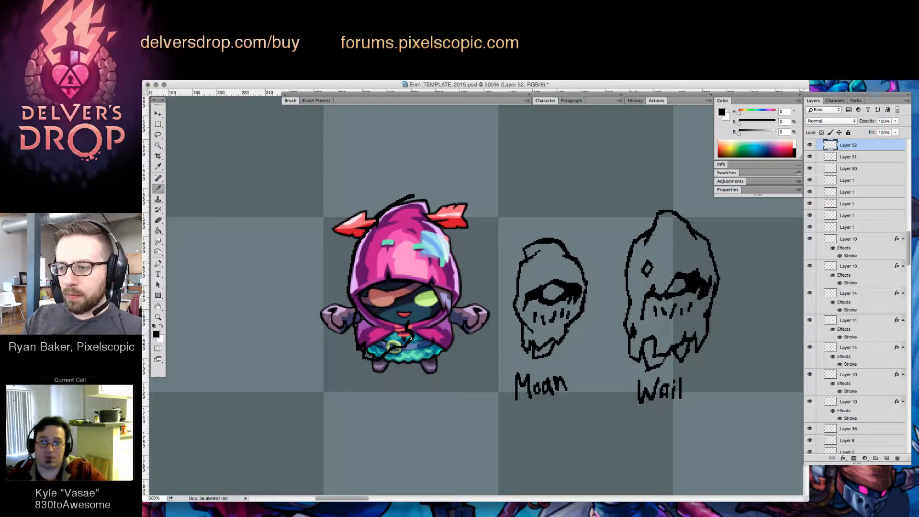
{"action": "mouse_move", "coordinate": [394, 368]}
{"action": "left_mouse_down"}
{"action": "mouse_move", "coordinate": [410, 338]}
{"action": "mouse_move", "coordinate": [417, 350]}
{"action": "mouse_move", "coordinate": [448, 345]}
{"action": "mouse_move", "coordinate": [455, 255]}
{"action": "left_mouse_up"}
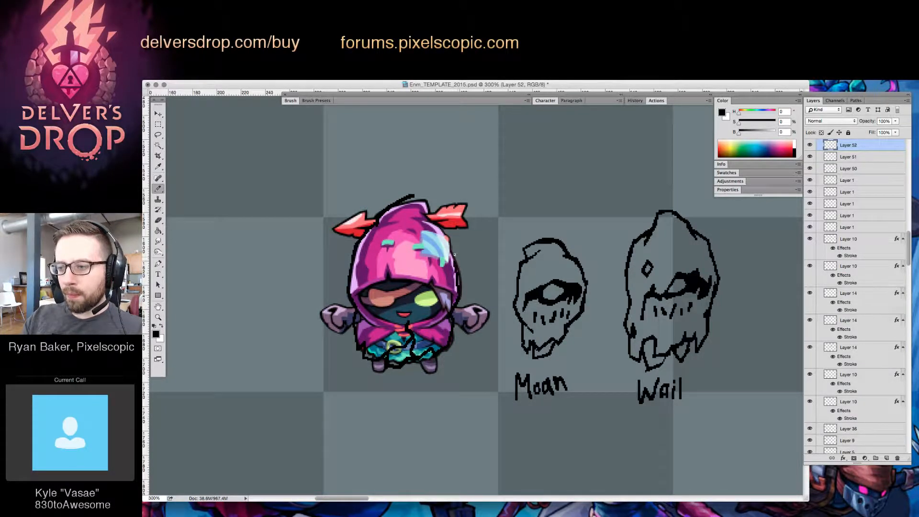
Draw the new outline's hood tip and upper right edge over the coloured character, erasing stray marks
{"action": "mouse_move", "coordinate": [413, 197]}
{"action": "left_mouse_down"}
{"action": "mouse_move", "coordinate": [426, 193]}
{"action": "mouse_move", "coordinate": [425, 236]}
{"action": "mouse_move", "coordinate": [435, 224]}
{"action": "mouse_move", "coordinate": [457, 267]}
{"action": "left_mouse_up"}
{"action": "key", "text": "e"}
{"action": "left_click_drag", "start_coordinate": [425, 237], "coordinate": [437, 231]}
{"action": "key", "text": "b"}
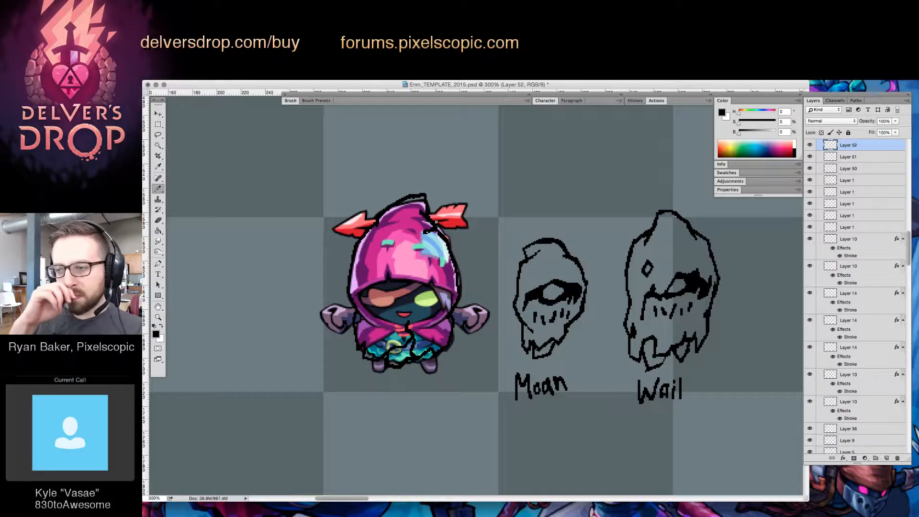
Sketch the face opening, the eyes and the mouth line of the new outline over the coloured character's face
{"action": "mouse_move", "coordinate": [362, 288]}
{"action": "left_mouse_down"}
{"action": "mouse_move", "coordinate": [414, 280]}
{"action": "mouse_move", "coordinate": [377, 300]}
{"action": "mouse_move", "coordinate": [433, 305]}
{"action": "left_mouse_up"}
{"action": "mouse_move", "coordinate": [428, 291]}
{"action": "left_mouse_down"}
{"action": "mouse_move", "coordinate": [385, 312]}
{"action": "mouse_move", "coordinate": [420, 313]}
{"action": "mouse_move", "coordinate": [404, 301]}
{"action": "mouse_move", "coordinate": [370, 308]}
{"action": "left_mouse_up"}
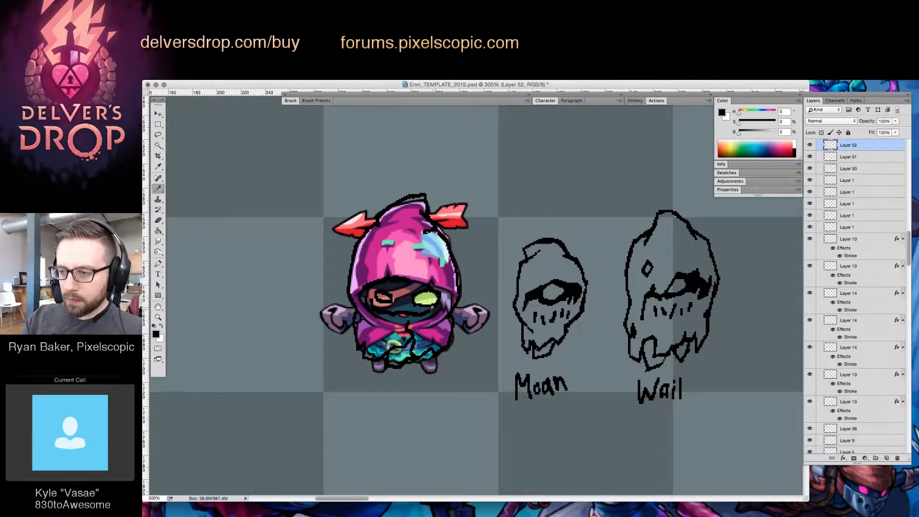
Draw thin zigzag arms with clawed fingers on both sides of the new hooded outline, erasing stray marks
{"action": "mouse_move", "coordinate": [403, 318]}
{"action": "left_mouse_down"}
{"action": "mouse_move", "coordinate": [411, 316]}
{"action": "mouse_move", "coordinate": [380, 329]}
{"action": "mouse_move", "coordinate": [339, 301]}
{"action": "mouse_move", "coordinate": [322, 312]}
{"action": "mouse_move", "coordinate": [314, 337]}
{"action": "mouse_move", "coordinate": [319, 319]}
{"action": "mouse_move", "coordinate": [315, 330]}
{"action": "mouse_move", "coordinate": [339, 313]}
{"action": "mouse_move", "coordinate": [350, 323]}
{"action": "left_mouse_up"}
{"action": "key", "text": "e"}
{"action": "key", "text": "b"}
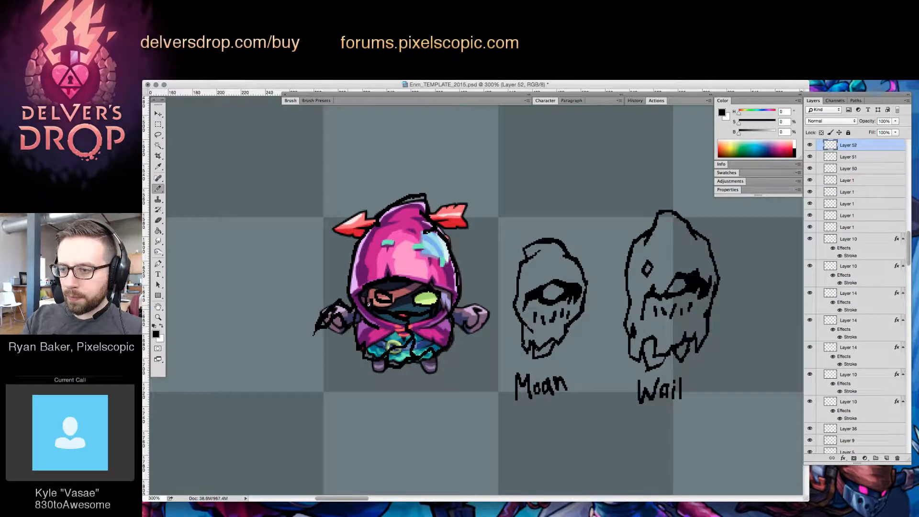
{"action": "mouse_move", "coordinate": [454, 320]}
{"action": "left_mouse_down"}
{"action": "mouse_move", "coordinate": [479, 323]}
{"action": "mouse_move", "coordinate": [471, 311]}
{"action": "mouse_move", "coordinate": [479, 306]}
{"action": "left_mouse_up"}
{"action": "key", "text": "e"}
{"action": "mouse_move", "coordinate": [316, 320]}
{"action": "left_mouse_down"}
{"action": "mouse_move", "coordinate": [316, 335]}
{"action": "mouse_move", "coordinate": [322, 324]}
{"action": "left_mouse_up"}
{"action": "key", "text": "b"}
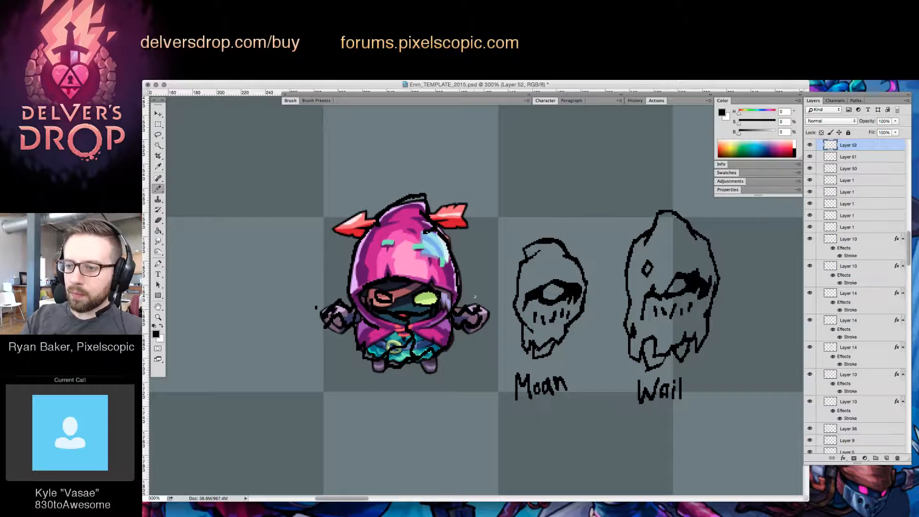
{"action": "left_click_drag", "start_coordinate": [478, 304], "coordinate": [494, 297]}
{"action": "left_click_drag", "start_coordinate": [483, 315], "coordinate": [492, 309]}
{"action": "left_click_drag", "start_coordinate": [316, 300], "coordinate": [312, 319]}
Move the new hooded sketch off the coloured character into the empty space beyond the "Wail" sketch
{"action": "key", "text": "z"}
{"action": "left_click_drag", "start_coordinate": [603, 360], "coordinate": [492, 403]}
{"action": "key", "text": "v"}
{"action": "mouse_move", "coordinate": [413, 309]}
{"action": "left_mouse_down"}
{"action": "mouse_move", "coordinate": [694, 319]}
{"action": "mouse_move", "coordinate": [680, 346]}
{"action": "left_mouse_up"}
{"action": "key", "text": "z"}
{"action": "left_click", "coordinate": [672, 362]}
{"action": "left_click", "coordinate": [672, 362]}
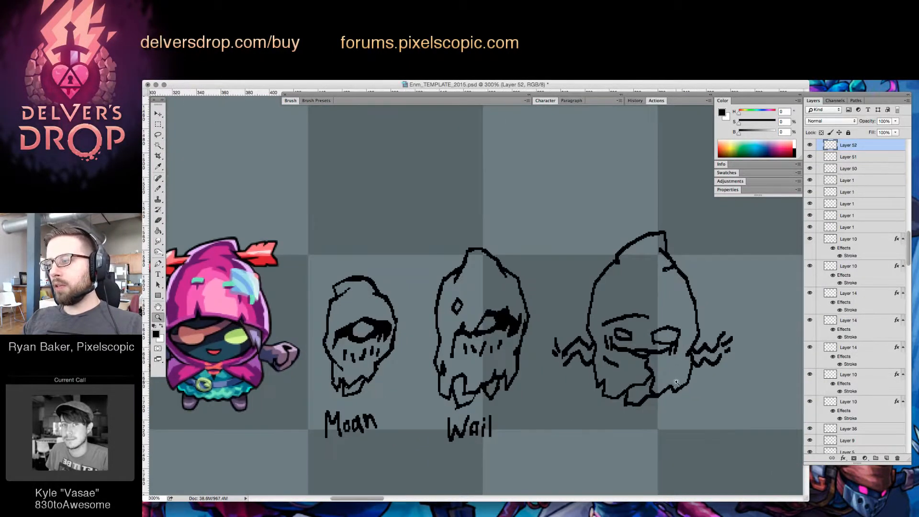
{"action": "left_click_drag", "start_coordinate": [719, 373], "coordinate": [677, 357]}
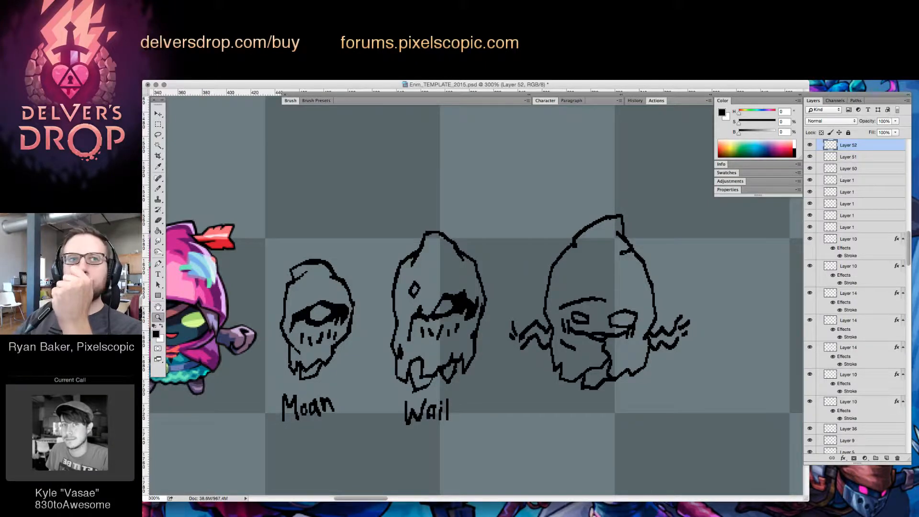
{"action": "key", "text": "super+Tab"}
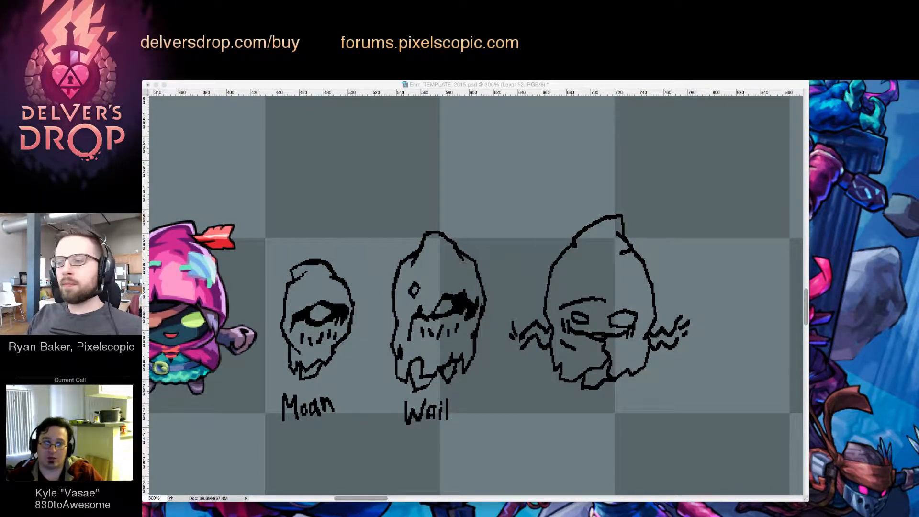
{"action": "left_click", "coordinate": [652, 358]}
Erase the third figure's curved brow and draw a jagged, torn hood edge above both eyes
{"action": "key", "text": "b"}
{"action": "key", "text": "z"}
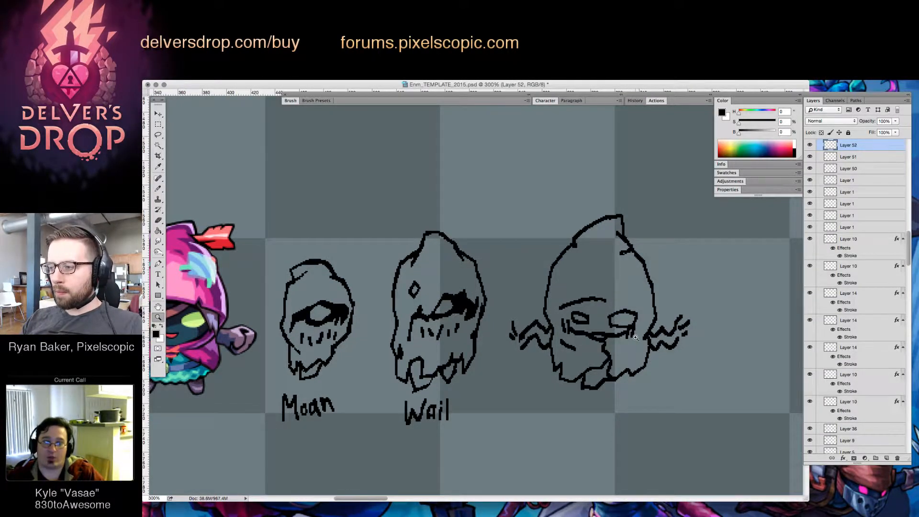
{"action": "left_click", "coordinate": [635, 337]}
{"action": "mouse_move", "coordinate": [641, 341]}
{"action": "left_mouse_down"}
{"action": "mouse_move", "coordinate": [599, 386]}
{"action": "mouse_move", "coordinate": [641, 375]}
{"action": "left_mouse_up"}
{"action": "key", "text": "b"}
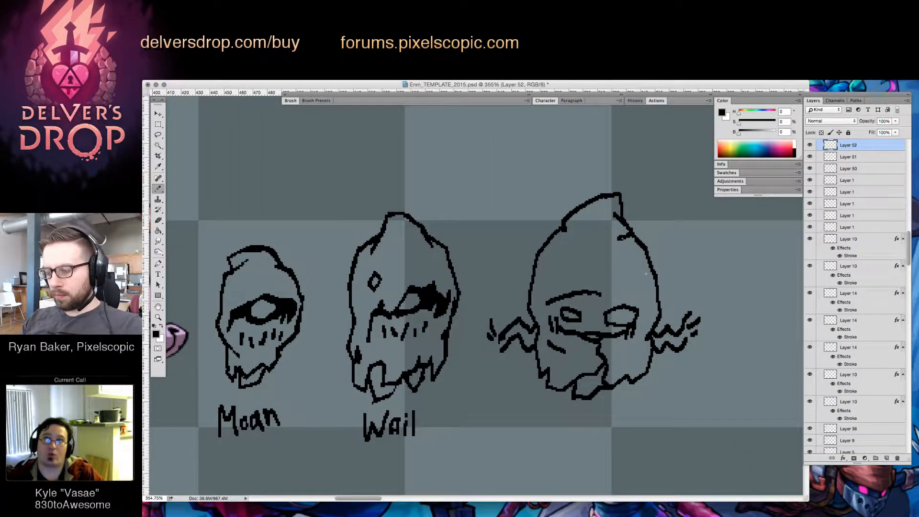
{"action": "key", "text": "e"}
{"action": "mouse_move", "coordinate": [568, 295]}
{"action": "left_mouse_down"}
{"action": "mouse_move", "coordinate": [597, 280]}
{"action": "mouse_move", "coordinate": [566, 294]}
{"action": "mouse_move", "coordinate": [566, 304]}
{"action": "mouse_move", "coordinate": [622, 284]}
{"action": "left_mouse_up"}
{"action": "key", "text": "b"}
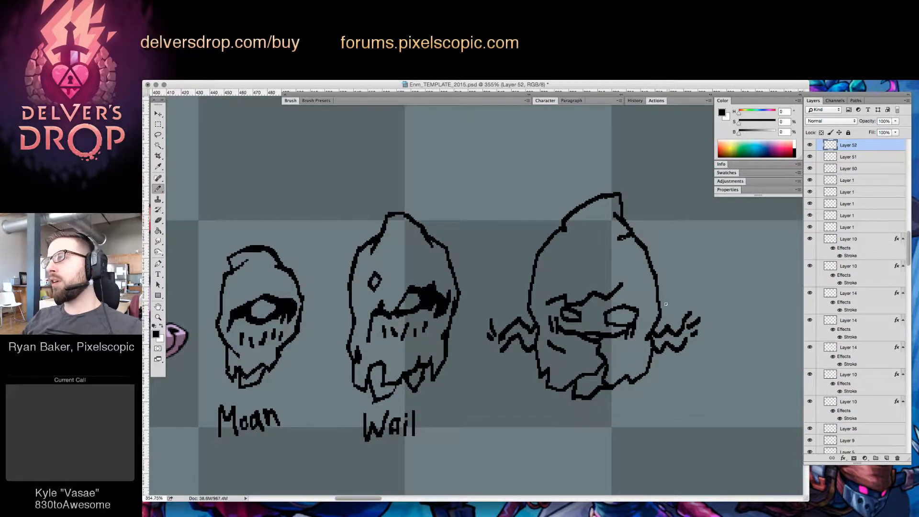
{"action": "mouse_move", "coordinate": [624, 283]}
{"action": "left_mouse_down"}
{"action": "mouse_move", "coordinate": [617, 302]}
{"action": "mouse_move", "coordinate": [641, 305]}
{"action": "left_mouse_up"}
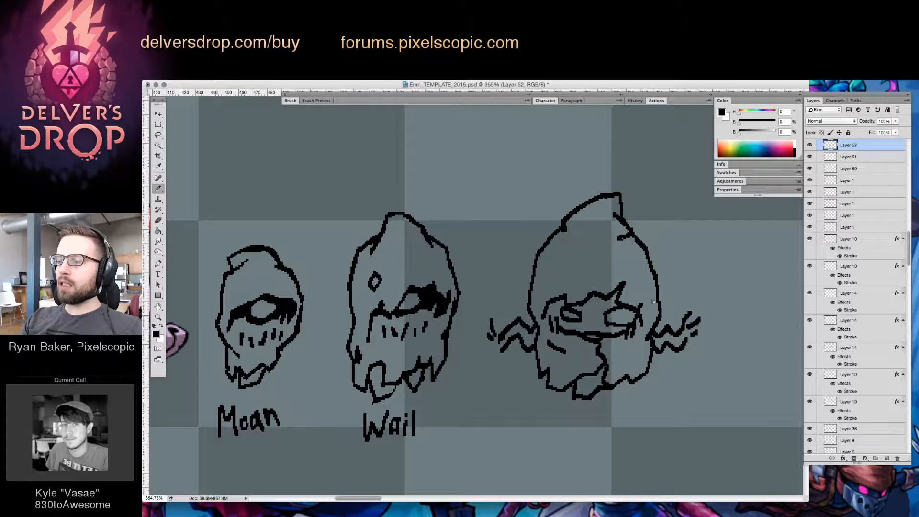
Lasso the third figure's face, nudge it slightly lower inside the hood and clear the selection
{"action": "key", "text": "l"}
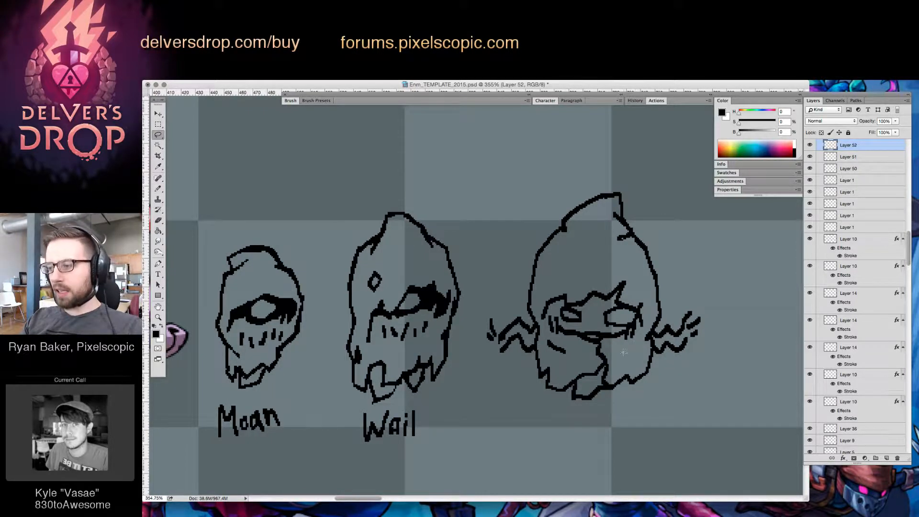
{"action": "mouse_move", "coordinate": [590, 349]}
{"action": "left_mouse_down"}
{"action": "mouse_move", "coordinate": [558, 339]}
{"action": "mouse_move", "coordinate": [538, 304]}
{"action": "mouse_move", "coordinate": [650, 285]}
{"action": "left_mouse_up"}
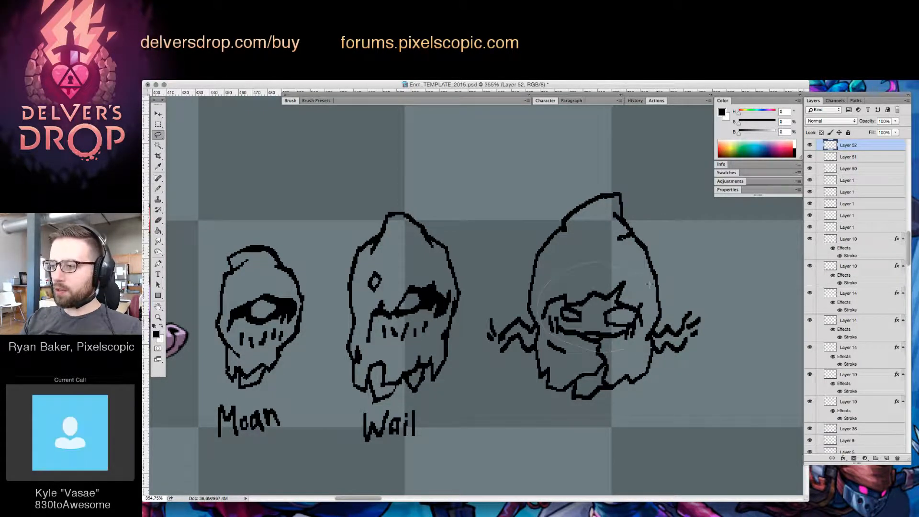
{"action": "key", "text": "v"}
{"action": "mouse_move", "coordinate": [649, 323]}
{"action": "left_mouse_down"}
{"action": "mouse_move", "coordinate": [641, 333]}
{"action": "mouse_move", "coordinate": [645, 313]}
{"action": "left_mouse_up"}
{"action": "key", "text": "ctrl+d"}
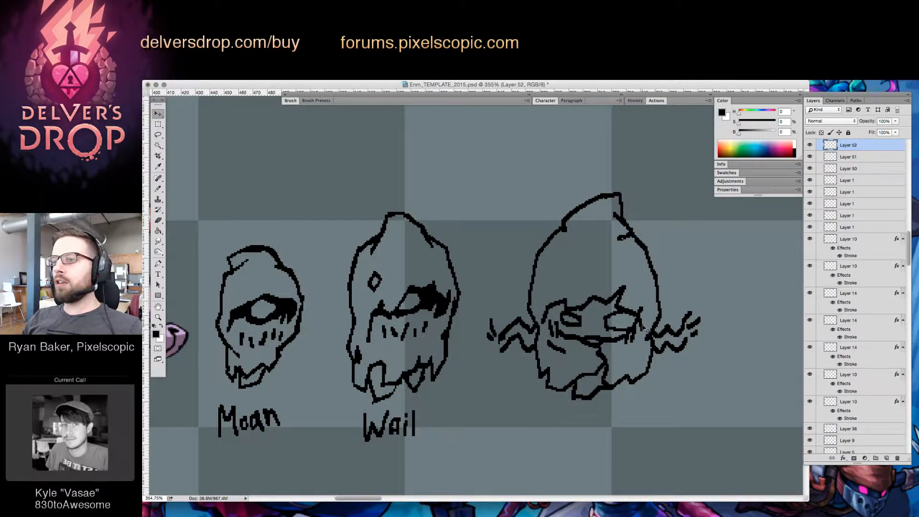
Rework the third figure's brow into an arch between the eyes and thicken the lines around both eyes
{"action": "left_click_drag", "start_coordinate": [633, 315], "coordinate": [682, 316]}
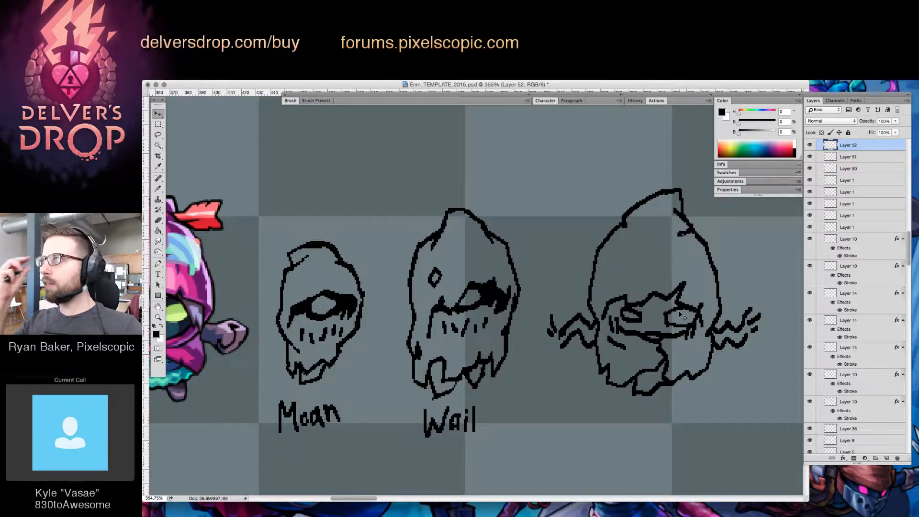
{"action": "left_click_drag", "start_coordinate": [682, 316], "coordinate": [649, 319]}
{"action": "key", "text": "b"}
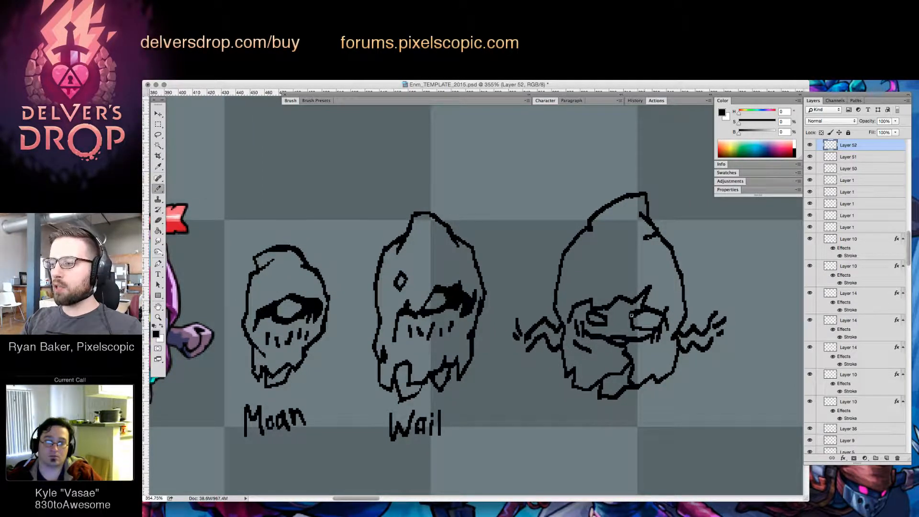
{"action": "key", "text": "e"}
{"action": "mouse_move", "coordinate": [635, 318]}
{"action": "left_mouse_down"}
{"action": "mouse_move", "coordinate": [662, 316]}
{"action": "mouse_move", "coordinate": [633, 327]}
{"action": "mouse_move", "coordinate": [659, 321]}
{"action": "mouse_move", "coordinate": [643, 335]}
{"action": "mouse_move", "coordinate": [636, 296]}
{"action": "mouse_move", "coordinate": [603, 310]}
{"action": "left_mouse_up"}
{"action": "key", "text": "b"}
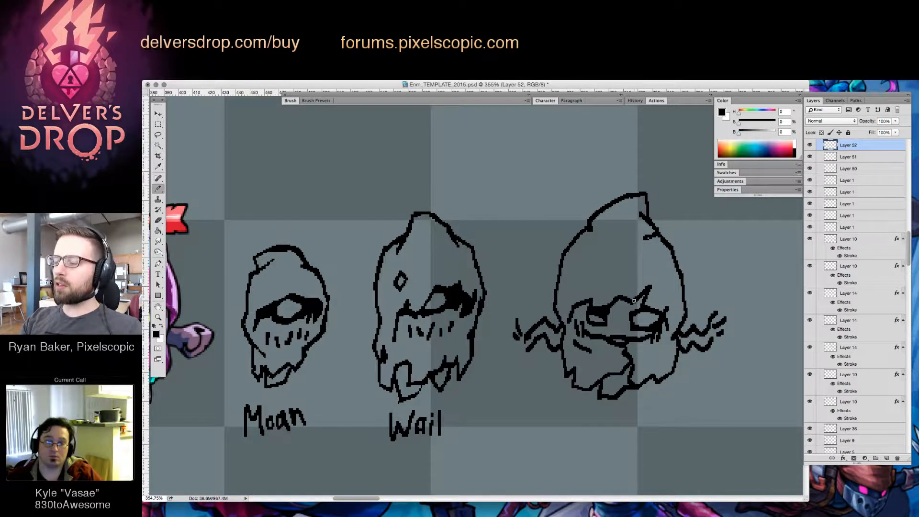
{"action": "key", "text": "e"}
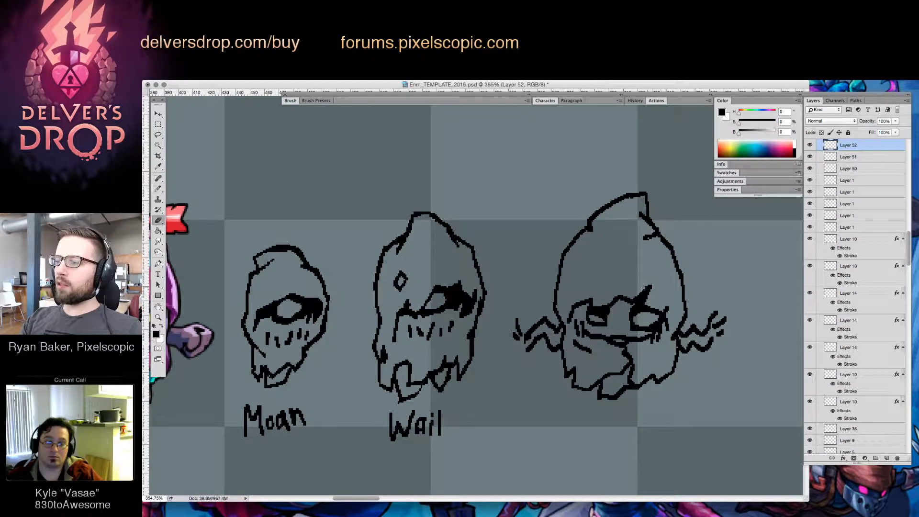
{"action": "key", "text": "b"}
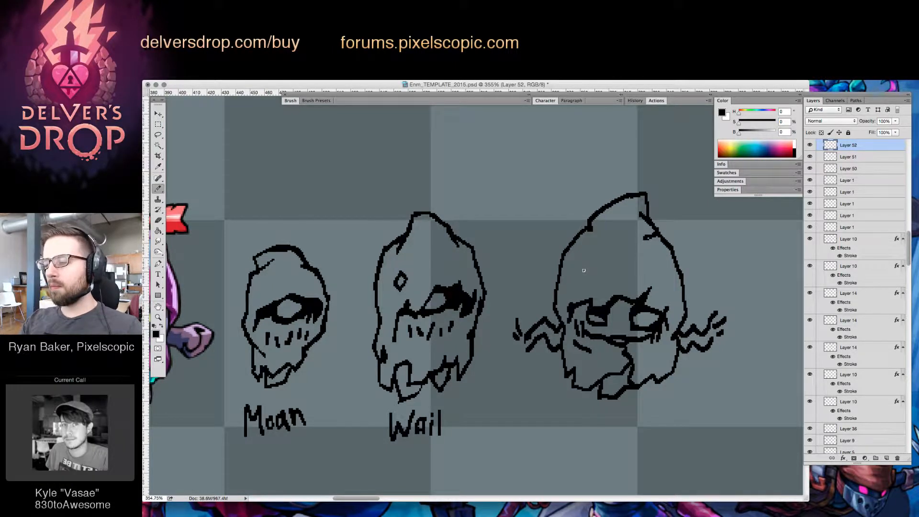
Draw a diamond-shaped hole on the third figure's hood above the left eye and trim the fold below the hood tip
{"action": "left_click_drag", "start_coordinate": [591, 266], "coordinate": [582, 292]}
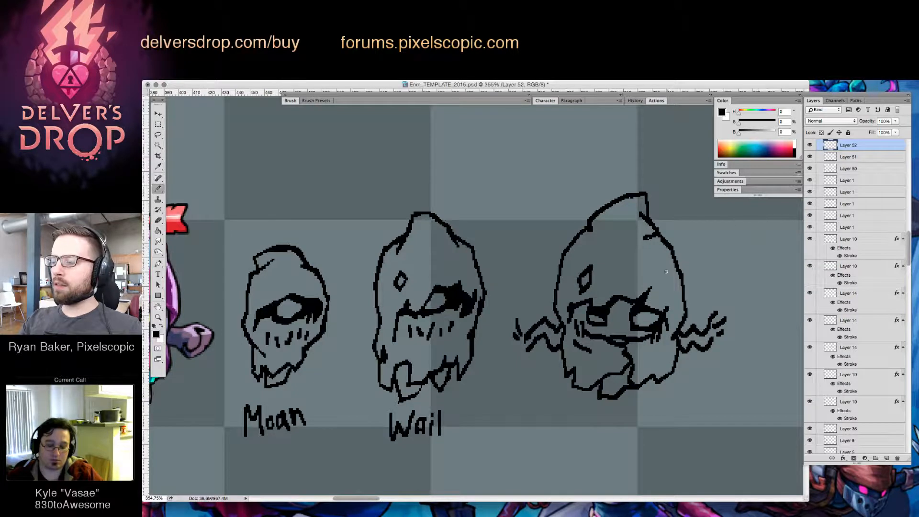
{"action": "key", "text": "e"}
{"action": "left_click_drag", "start_coordinate": [645, 238], "coordinate": [664, 240]}
{"action": "key", "text": "b"}
{"action": "key", "text": "e"}
{"action": "key", "text": "b"}
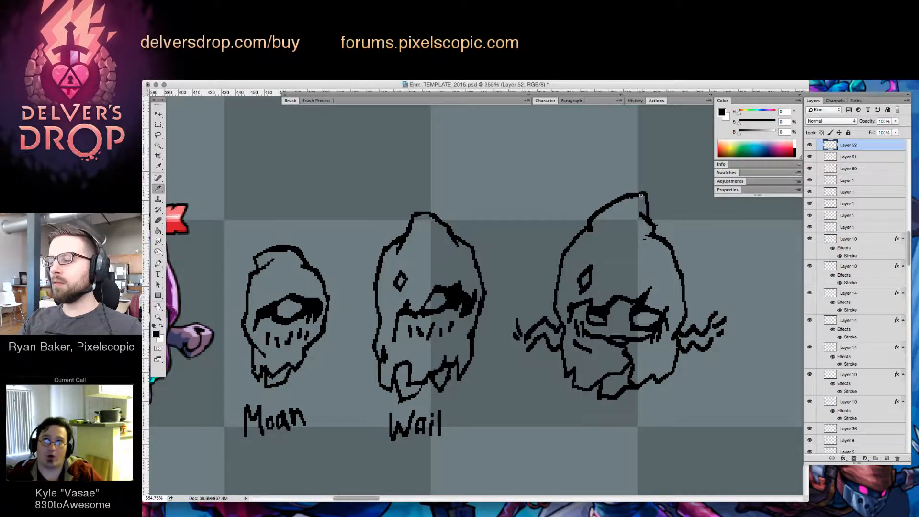
Round off the third figure's hood tip and smooth the crease where the tip meets the left slope
{"action": "key", "text": "e"}
{"action": "left_click_drag", "start_coordinate": [648, 193], "coordinate": [650, 202]}
{"action": "key", "text": "b"}
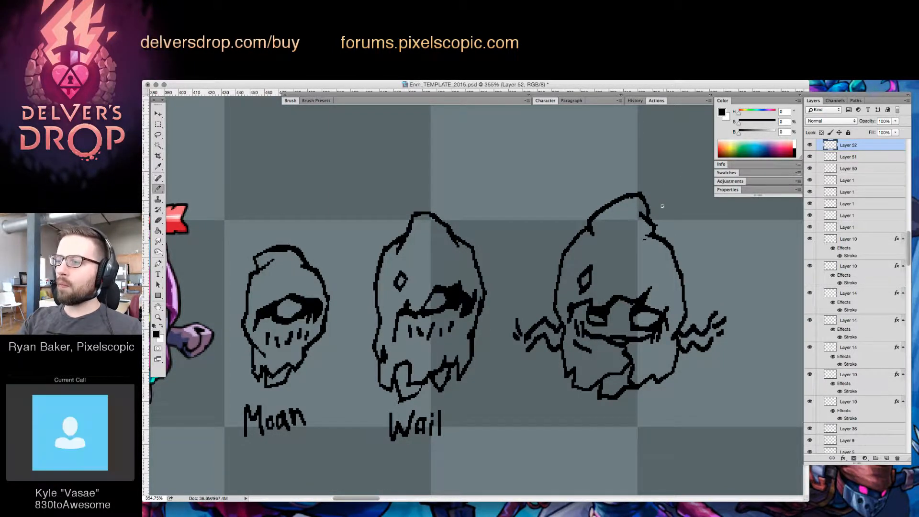
{"action": "left_click_drag", "start_coordinate": [592, 228], "coordinate": [580, 237]}
{"action": "key", "text": "e"}
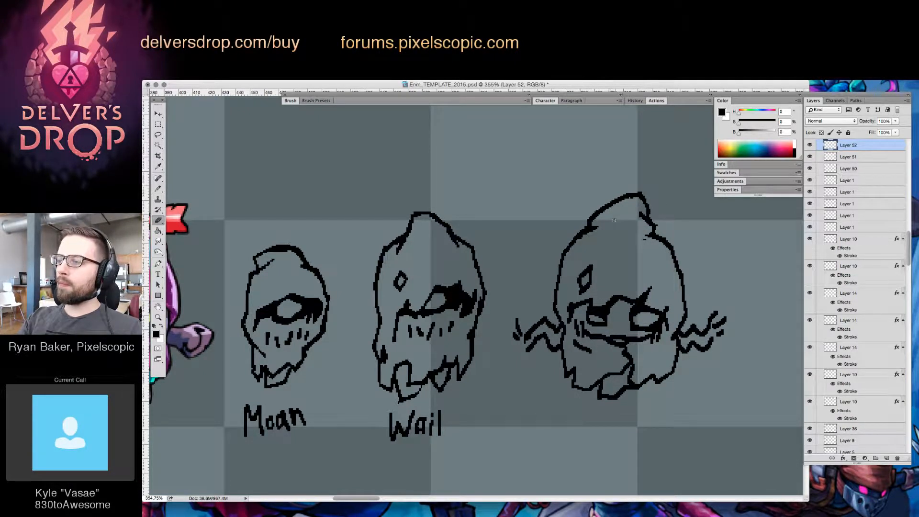
Extend the tear above the third figure's right eye and refine the lines of the mouth and the cloth beneath it
{"action": "key", "text": "b"}
{"action": "left_click_drag", "start_coordinate": [649, 280], "coordinate": [651, 290]}
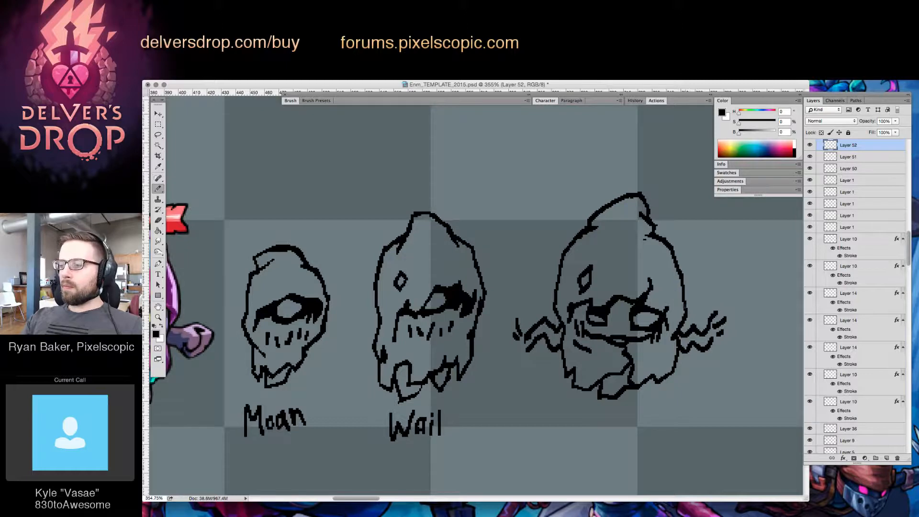
{"action": "key", "text": "e"}
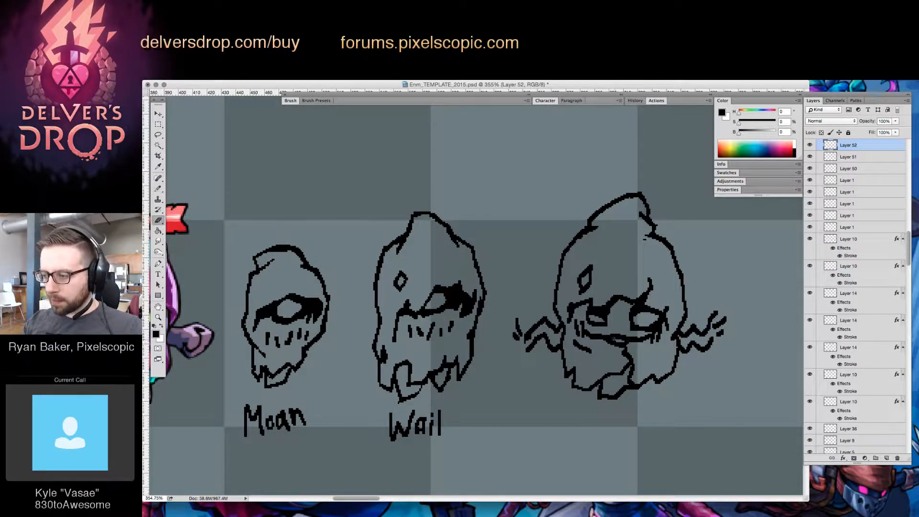
{"action": "key", "text": "b"}
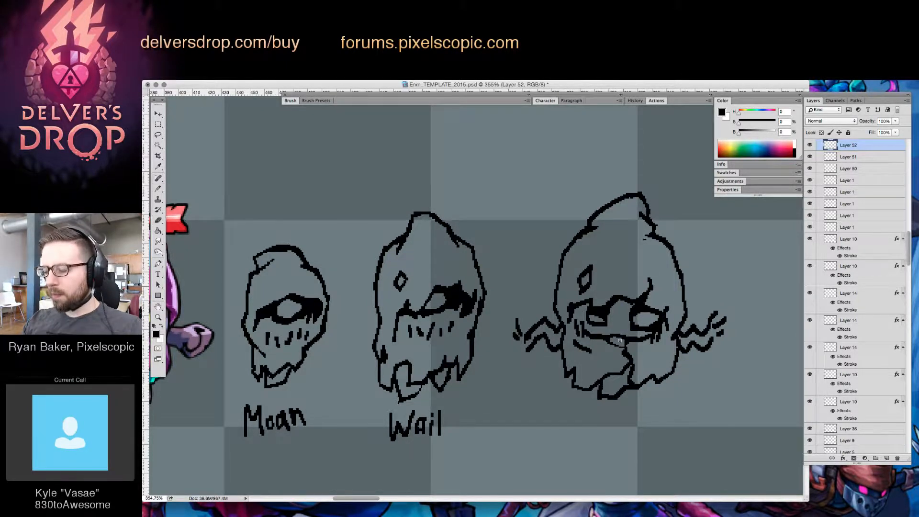
{"action": "left_click_drag", "start_coordinate": [607, 340], "coordinate": [621, 346]}
{"action": "key", "text": "e"}
{"action": "key", "text": "b"}
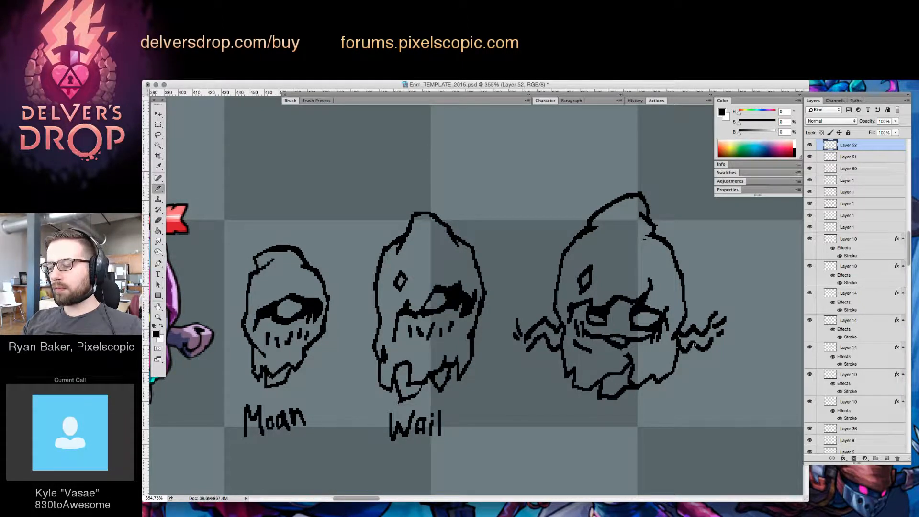
Shade the third figure's brow and eye sockets in black, clearing the fill between the eyes
{"action": "left_click_drag", "start_coordinate": [633, 302], "coordinate": [630, 331]}
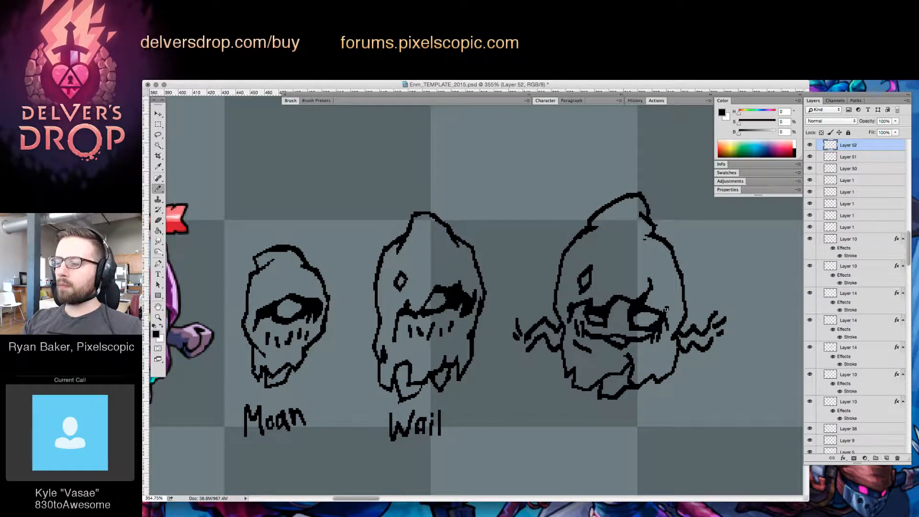
{"action": "key", "text": "e"}
{"action": "key", "text": "b"}
{"action": "mouse_move", "coordinate": [614, 302]}
{"action": "left_mouse_down"}
{"action": "mouse_move", "coordinate": [630, 303]}
{"action": "mouse_move", "coordinate": [585, 305]}
{"action": "left_mouse_up"}
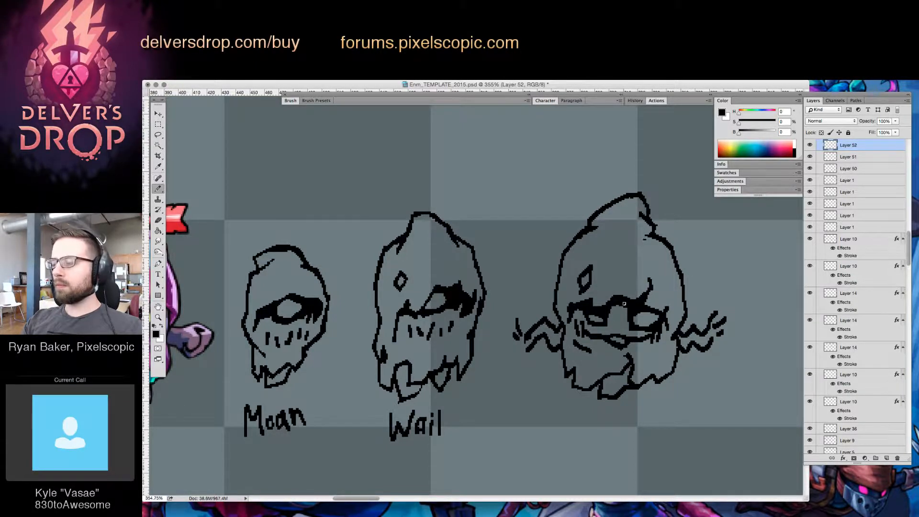
{"action": "mouse_move", "coordinate": [612, 306]}
{"action": "left_mouse_down"}
{"action": "mouse_move", "coordinate": [607, 317]}
{"action": "mouse_move", "coordinate": [637, 299]}
{"action": "mouse_move", "coordinate": [622, 308]}
{"action": "mouse_move", "coordinate": [632, 317]}
{"action": "mouse_move", "coordinate": [613, 322]}
{"action": "left_mouse_up"}
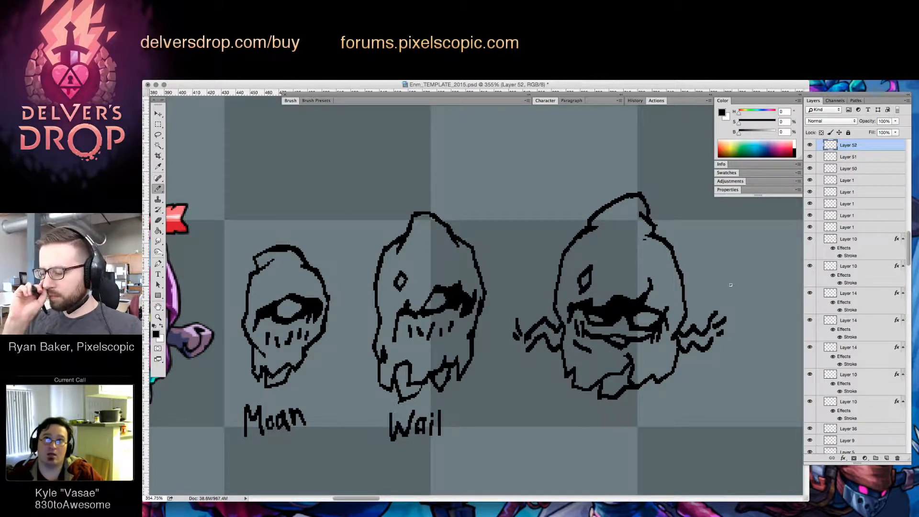
{"action": "key", "text": "e"}
{"action": "key", "text": "b"}
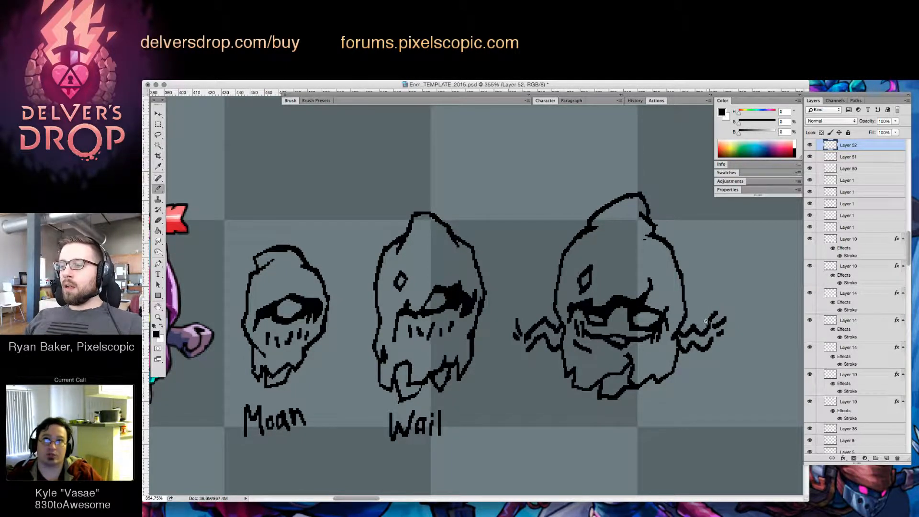
Erase the third figure's right zigzag arm and start a raised arm with its first finger in thin lines
{"action": "key", "text": "z"}
{"action": "left_click_drag", "start_coordinate": [667, 341], "coordinate": [612, 385]}
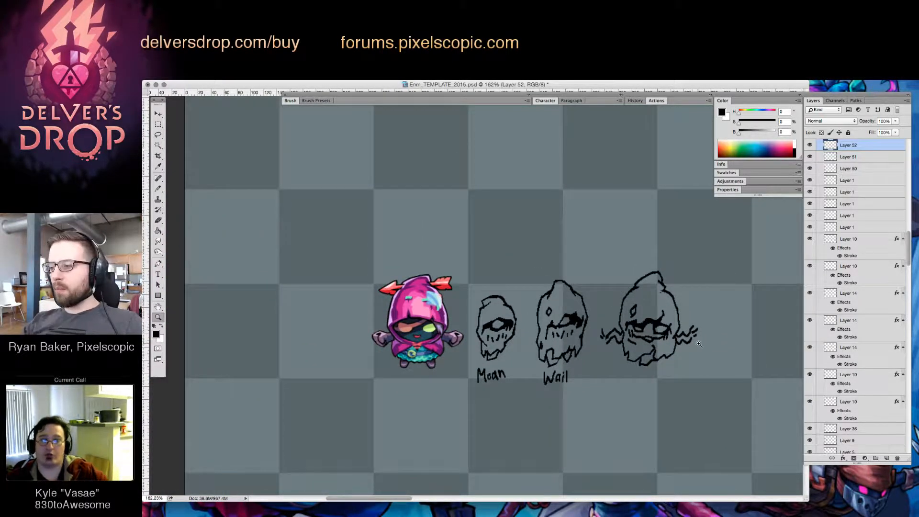
{"action": "mouse_move", "coordinate": [699, 344]}
{"action": "left_mouse_down"}
{"action": "mouse_move", "coordinate": [687, 321]}
{"action": "mouse_move", "coordinate": [695, 319]}
{"action": "mouse_move", "coordinate": [683, 336]}
{"action": "mouse_move", "coordinate": [707, 316]}
{"action": "mouse_move", "coordinate": [689, 347]}
{"action": "mouse_move", "coordinate": [710, 328]}
{"action": "mouse_move", "coordinate": [681, 331]}
{"action": "mouse_move", "coordinate": [694, 313]}
{"action": "mouse_move", "coordinate": [694, 270]}
{"action": "left_mouse_up"}
{"action": "key", "text": "b"}
{"action": "key", "text": "e"}
{"action": "key", "text": "b"}
{"action": "key", "text": "e"}
{"action": "key", "text": "b"}
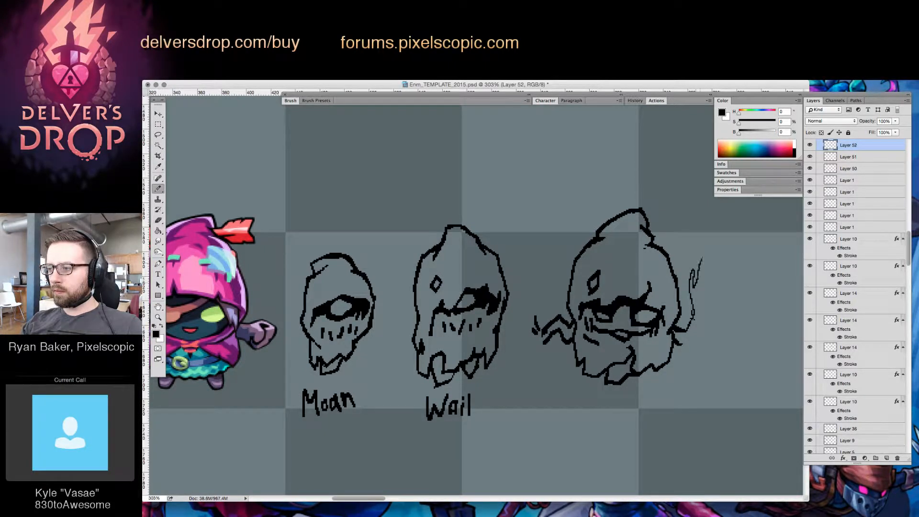
Draw the raised hand's remaining fingers and the outer edge of the forearm down to the elbow
{"action": "mouse_move", "coordinate": [702, 280]}
{"action": "left_mouse_down"}
{"action": "mouse_move", "coordinate": [718, 245]}
{"action": "mouse_move", "coordinate": [710, 304]}
{"action": "left_mouse_up"}
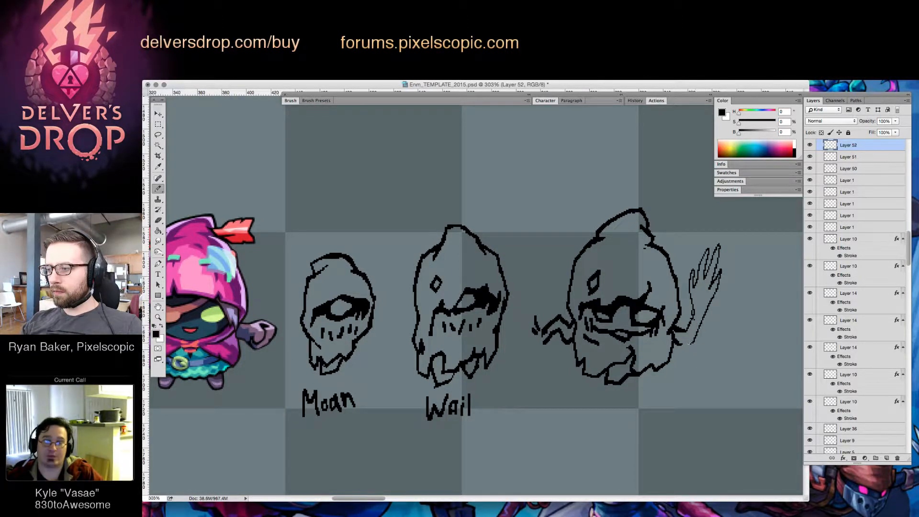
{"action": "left_click_drag", "start_coordinate": [685, 345], "coordinate": [693, 342]}
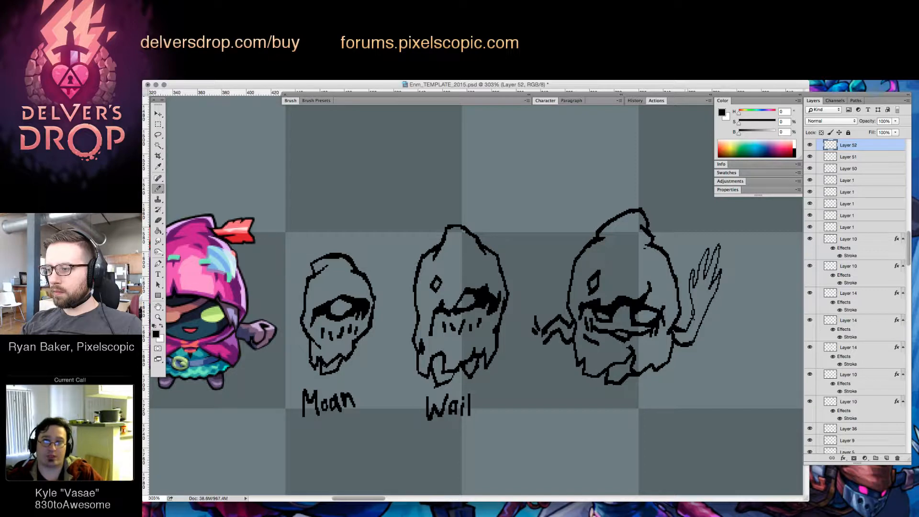
{"action": "key", "text": "e"}
{"action": "key", "text": "b"}
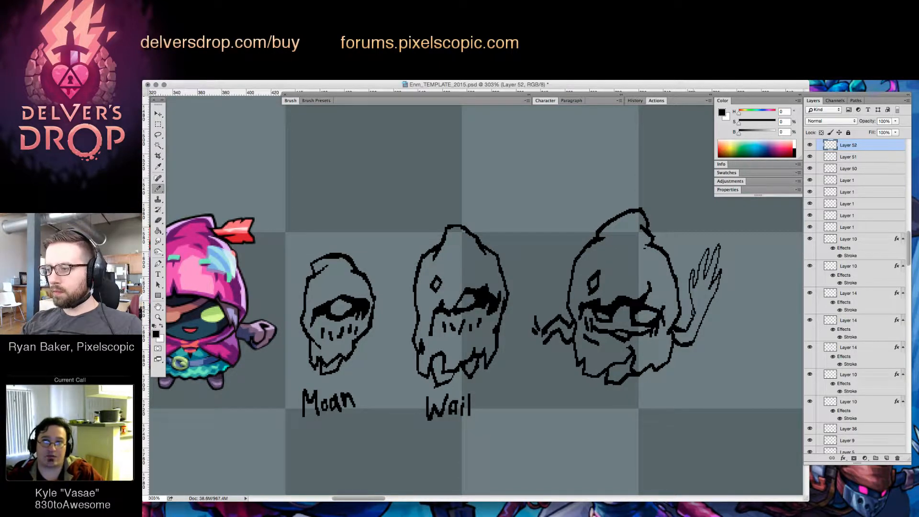
Refine the third figure's right elbow by erasing and redrawing its underside with a thicker line
{"action": "key", "text": "e"}
{"action": "key", "text": "b"}
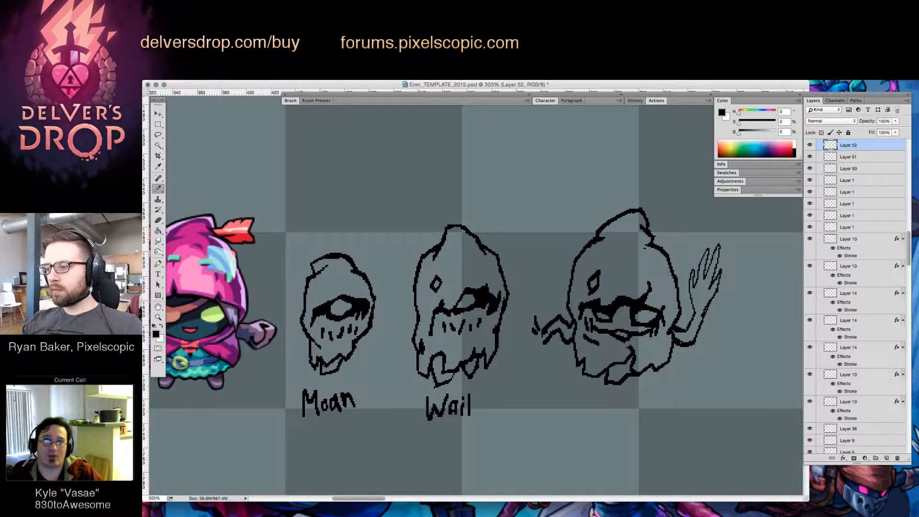
{"action": "key", "text": "e"}
{"action": "key", "text": "b"}
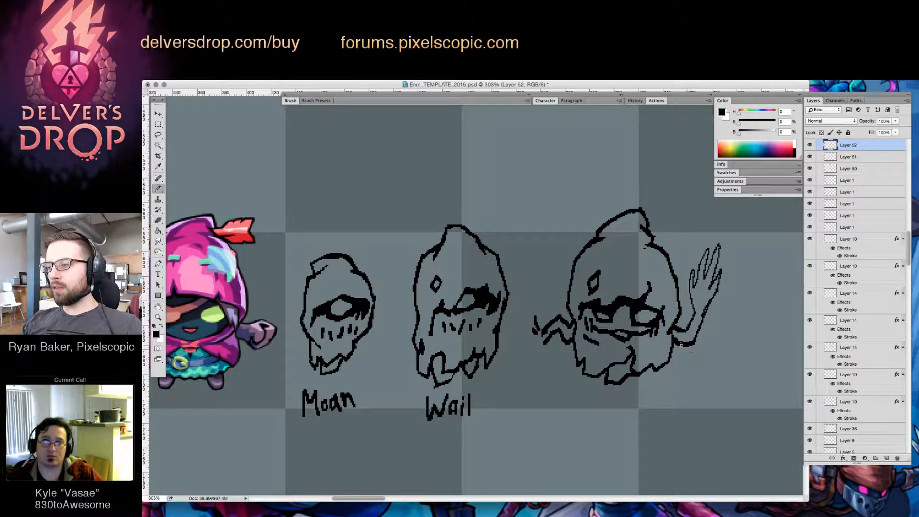
{"action": "key", "text": "e"}
{"action": "key", "text": "b"}
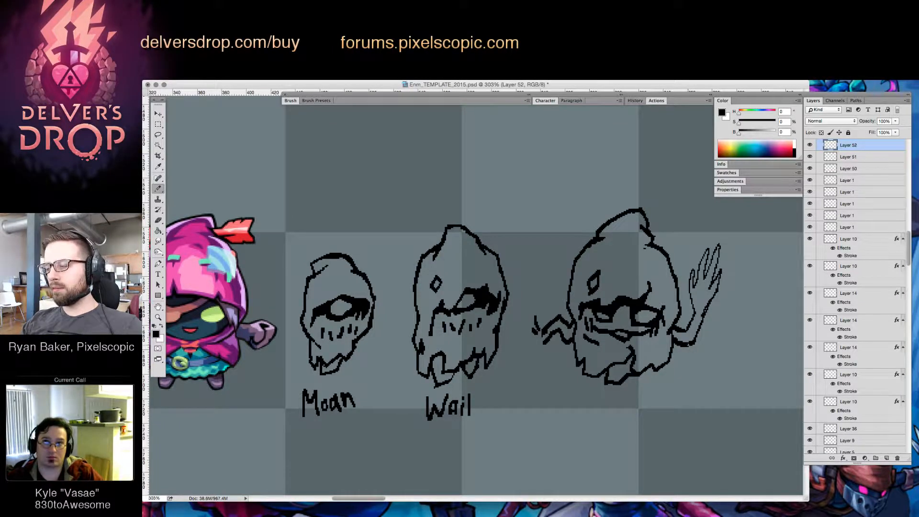
{"action": "left_click_drag", "start_coordinate": [690, 345], "coordinate": [696, 339]}
{"action": "key", "text": "e"}
{"action": "key", "text": "b"}
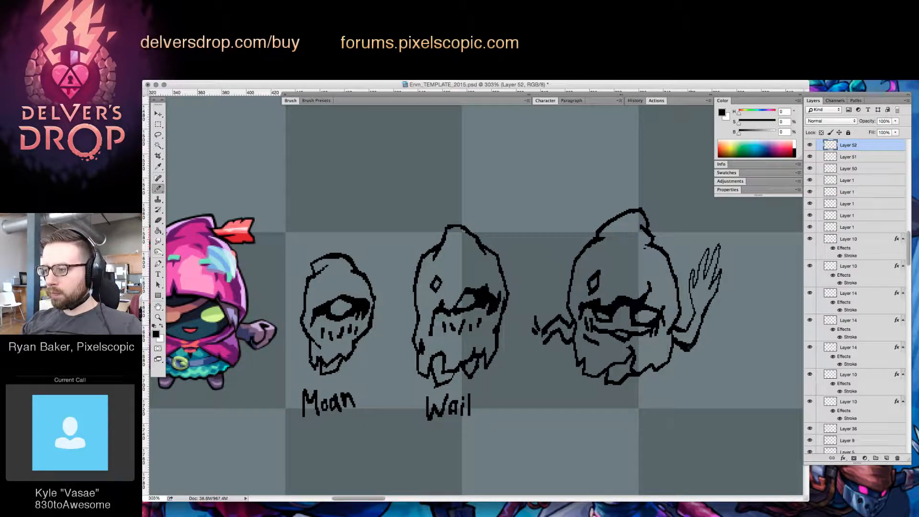
Clean up the right elbow and outer forearm, trimming stray pixels where the arm joins the third figure's body
{"action": "key", "text": "e"}
{"action": "key", "text": "b"}
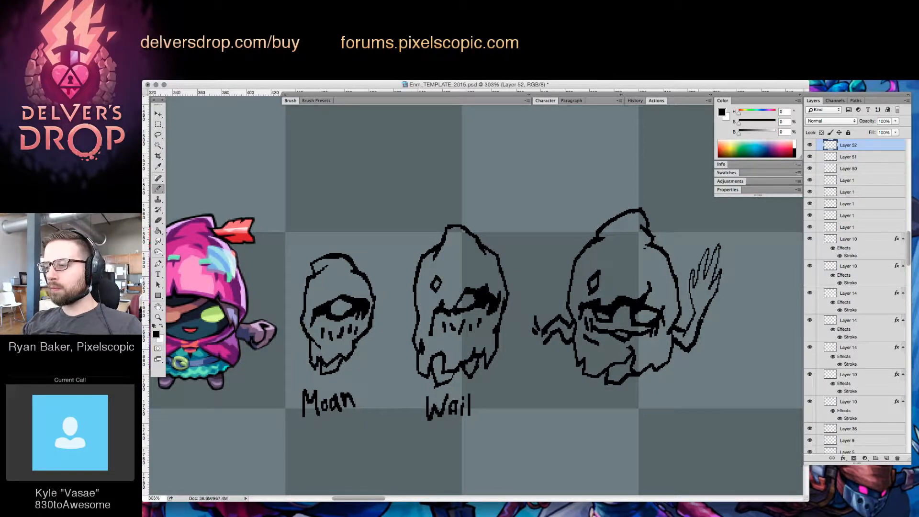
{"action": "key", "text": "e"}
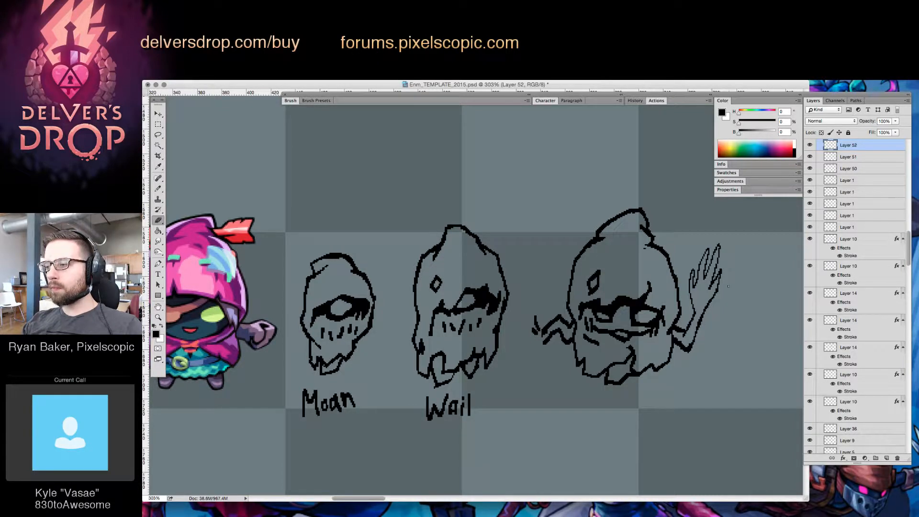
{"action": "key", "text": "b"}
{"action": "scroll", "coordinate": [702, 315], "scroll_direction": "up", "scroll_amount": 3}
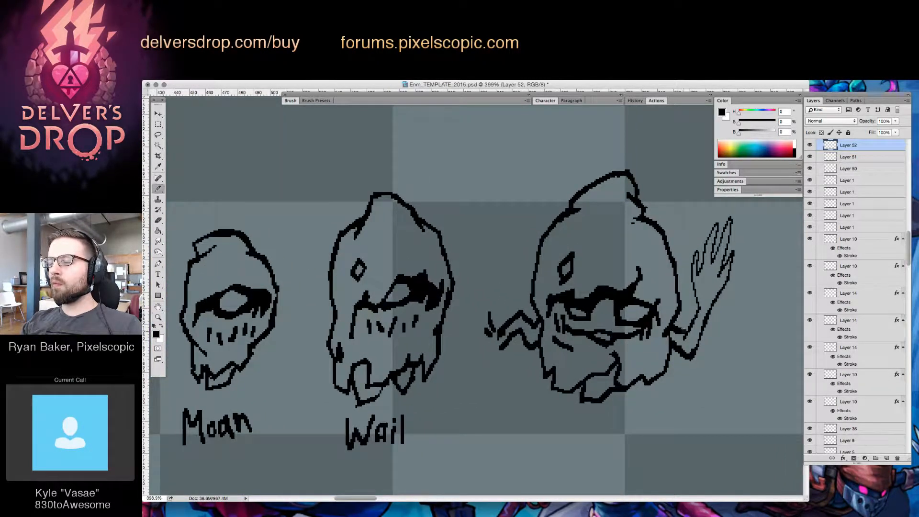
{"action": "key", "text": "e"}
{"action": "left_click", "coordinate": [671, 330]}
{"action": "key", "text": "z"}
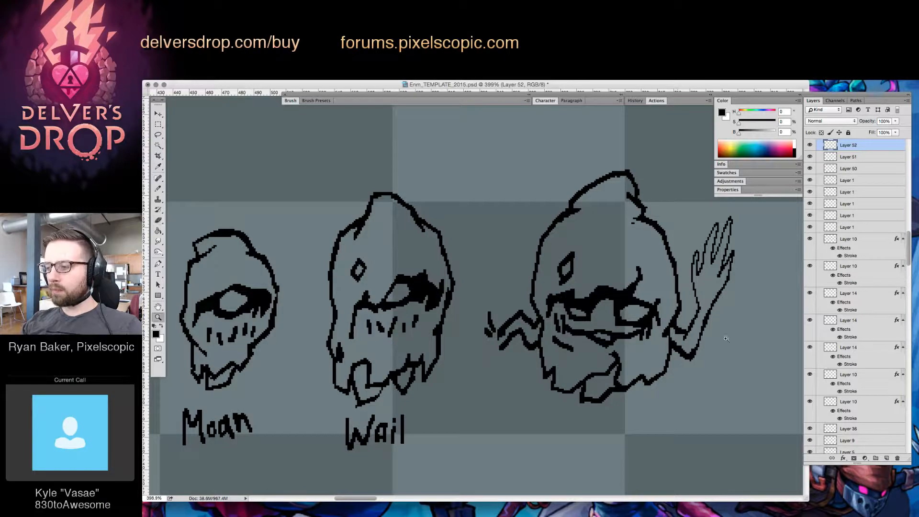
Select the third figure's remaining left zigzag arm with a freehand outline and delete it
{"action": "mouse_move", "coordinate": [727, 337]}
{"action": "left_mouse_down"}
{"action": "mouse_move", "coordinate": [692, 377]}
{"action": "mouse_move", "coordinate": [644, 371]}
{"action": "mouse_move", "coordinate": [686, 351]}
{"action": "left_mouse_up"}
{"action": "key", "text": "l"}
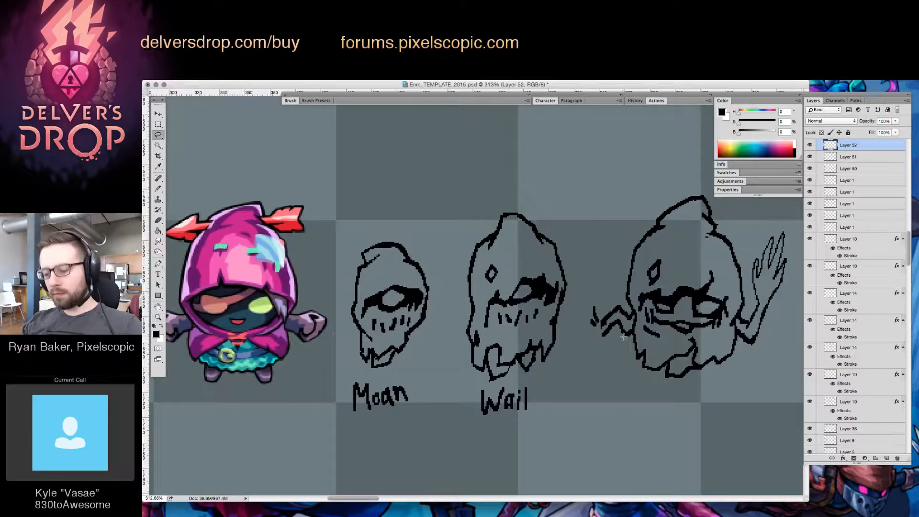
{"action": "left_click_drag", "start_coordinate": [631, 358], "coordinate": [628, 306]}
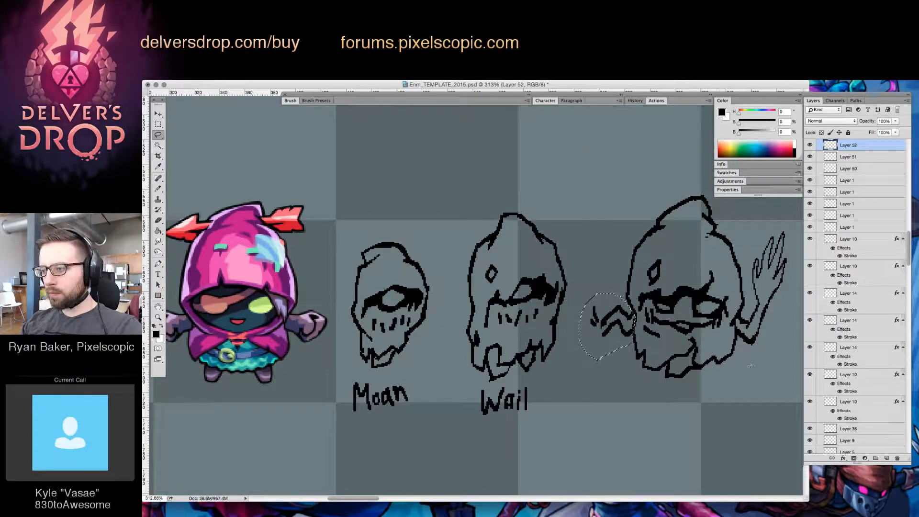
{"action": "key", "text": "Delete"}
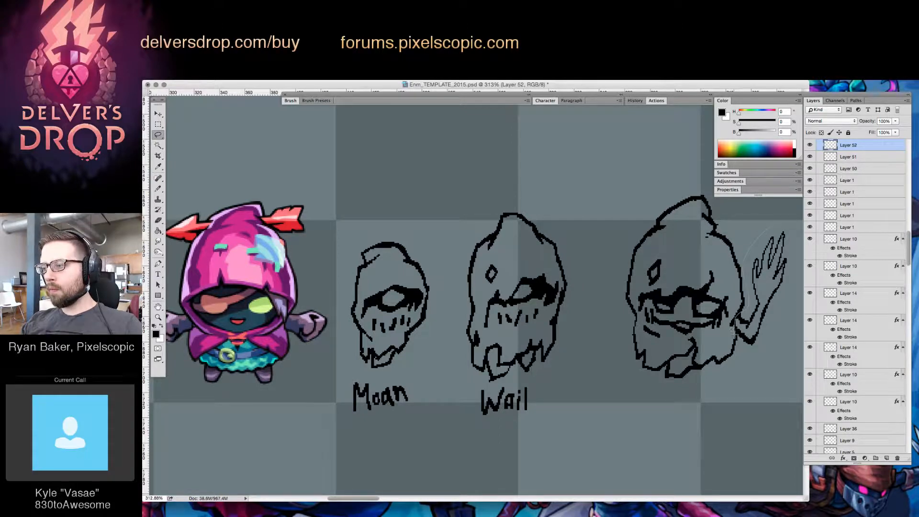
Copy the raised right arm to the third figure's left side and flip the copy horizontally
{"action": "left_click_drag", "start_coordinate": [798, 222], "coordinate": [785, 223]}
{"action": "key", "text": "v"}
{"action": "left_click_drag", "start_coordinate": [756, 338], "coordinate": [627, 339]}
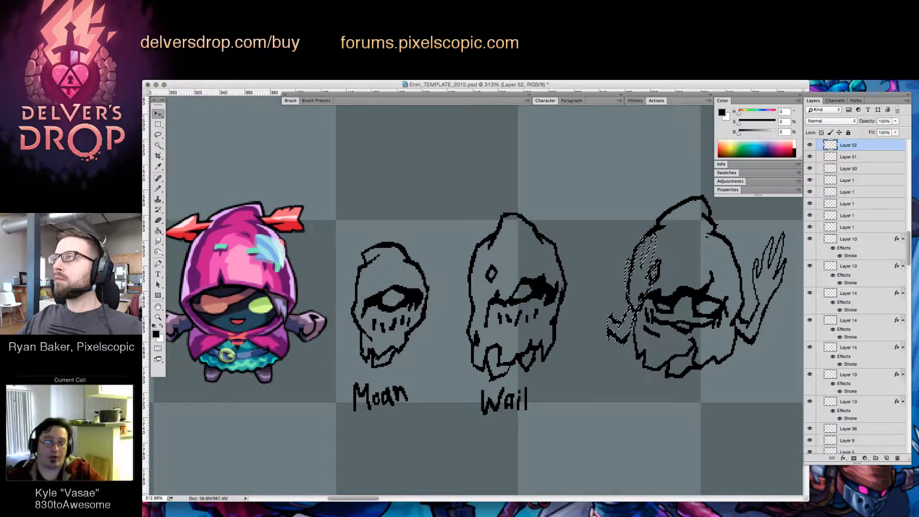
{"action": "key", "text": "super+shift+h"}
{"action": "left_click_drag", "start_coordinate": [659, 339], "coordinate": [639, 339]}
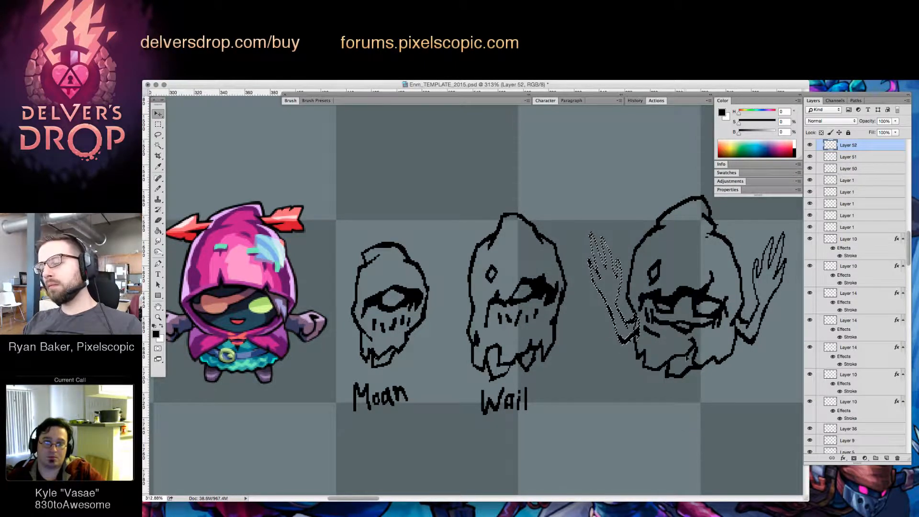
Rotate the mirrored left arm slightly counterclockwise beside the body and clear the selection
{"action": "key", "text": "super+t"}
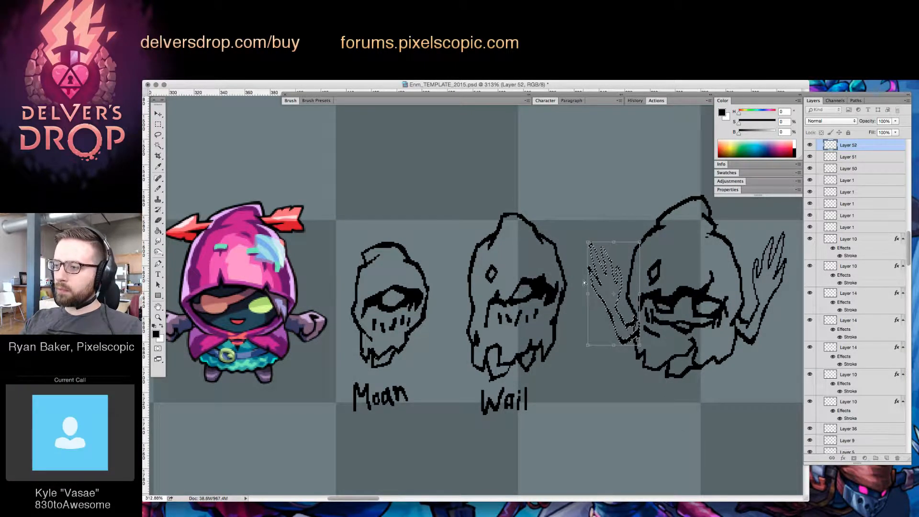
{"action": "left_click_drag", "start_coordinate": [701, 286], "coordinate": [699, 269]}
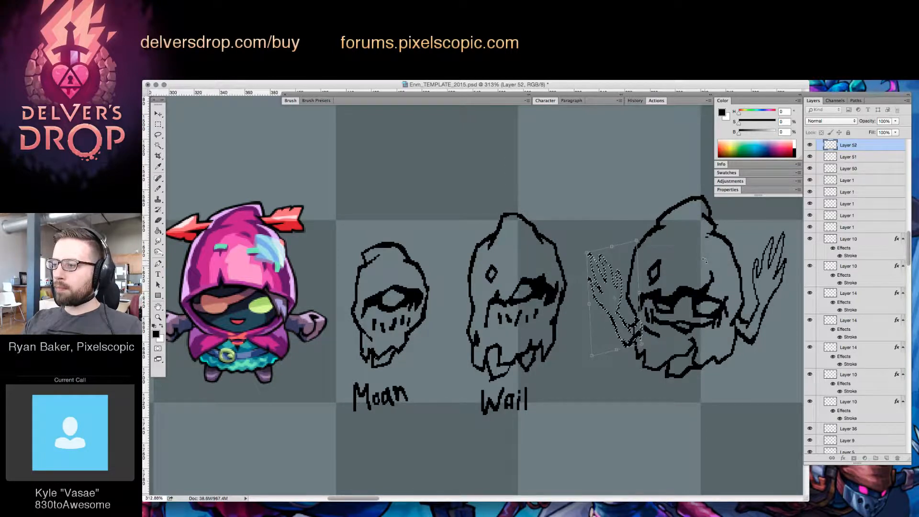
{"action": "key", "text": "Return"}
{"action": "key", "text": "super+d"}
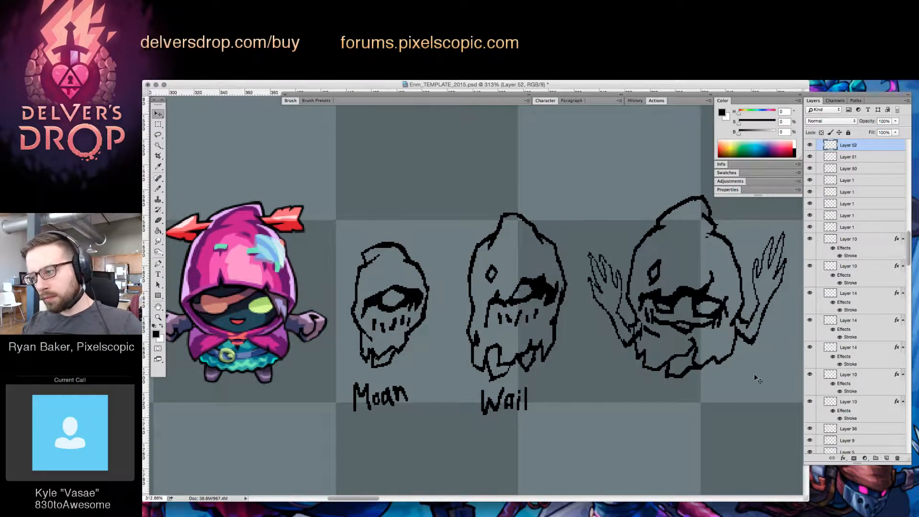
Touch up the tips of the third figure's left fingers, reshaping the second finger from the outside
{"action": "key", "text": "z"}
{"action": "left_click", "coordinate": [754, 372]}
{"action": "key", "text": "b"}
{"action": "key", "text": "e"}
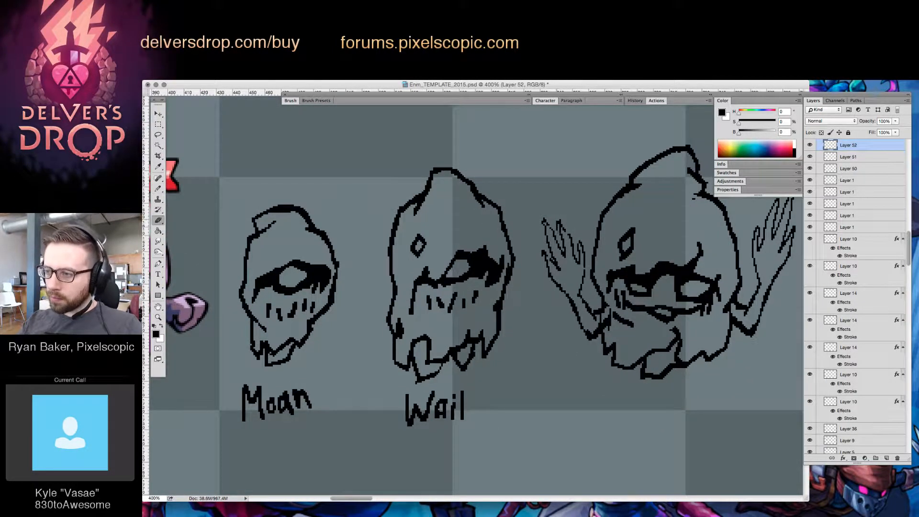
{"action": "key", "text": "b"}
{"action": "key", "text": "e"}
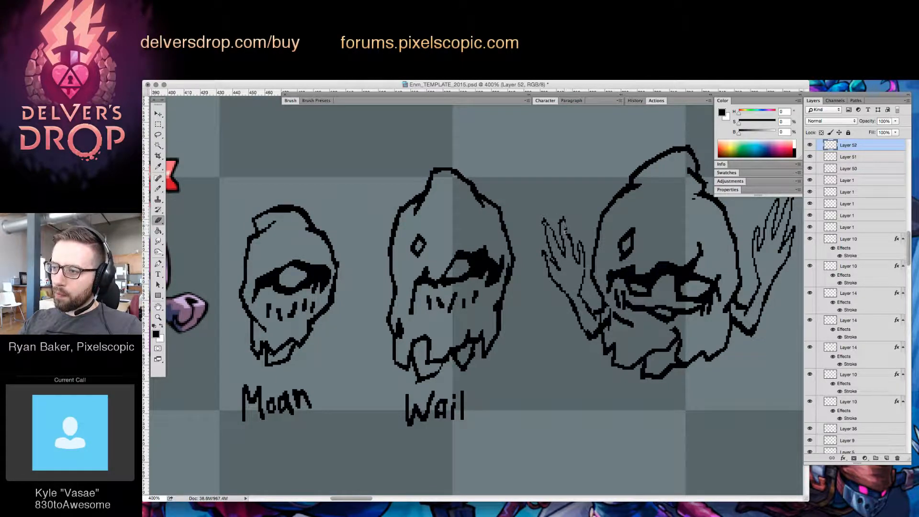
{"action": "key", "text": "b"}
{"action": "key", "text": "e"}
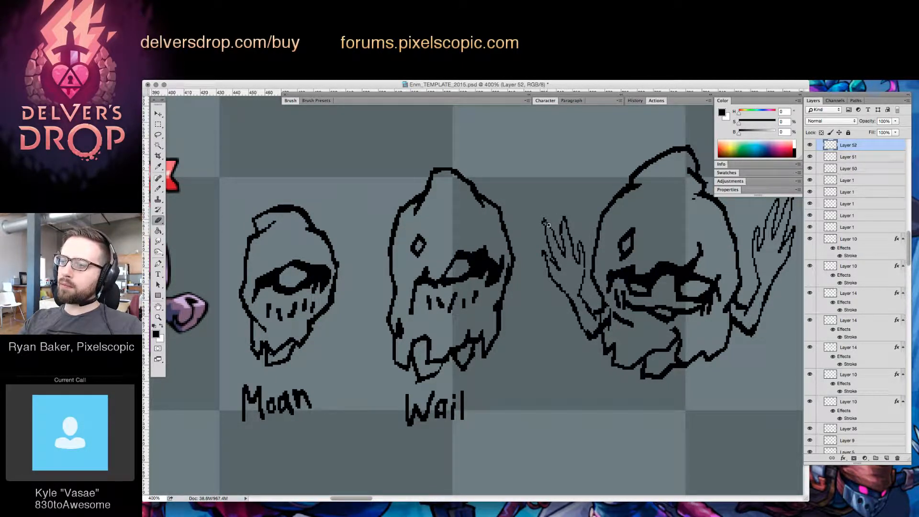
Redraw the tip and outer edges of the left hand's outermost fingers, erasing the surplus line pixels
{"action": "key", "text": "b"}
{"action": "mouse_move", "coordinate": [553, 232]}
{"action": "left_mouse_down"}
{"action": "mouse_move", "coordinate": [548, 218]}
{"action": "mouse_move", "coordinate": [543, 235]}
{"action": "left_mouse_up"}
{"action": "key", "text": "e"}
{"action": "key", "text": "b"}
{"action": "key", "text": "e"}
{"action": "key", "text": "b"}
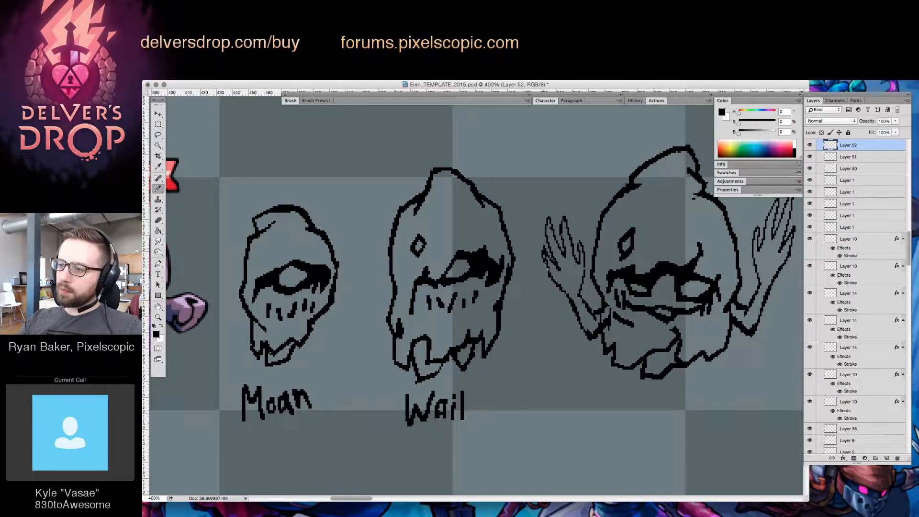
{"action": "key", "text": "e"}
{"action": "left_click_drag", "start_coordinate": [548, 269], "coordinate": [544, 250]}
{"action": "key", "text": "b"}
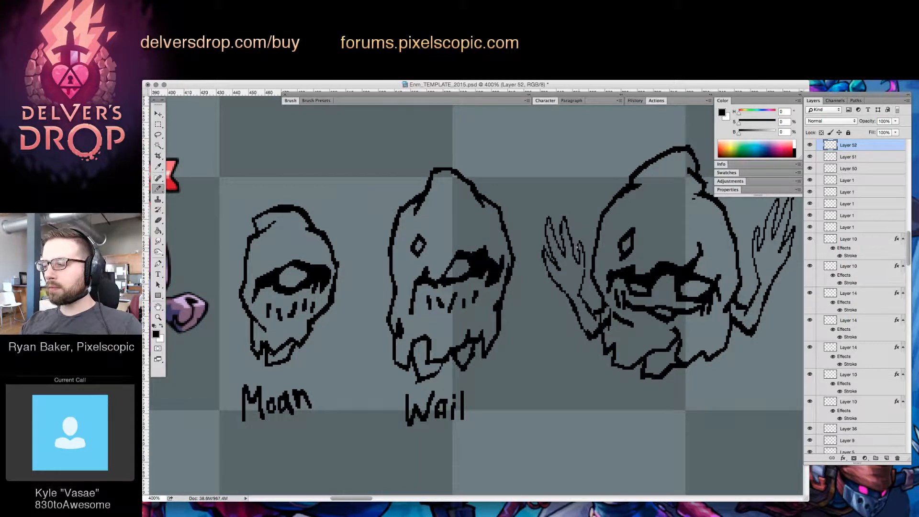
Reshape the left hand's innermost finger beside the hood into a longer, pointed tip
{"action": "mouse_move", "coordinate": [579, 244]}
{"action": "left_mouse_down"}
{"action": "mouse_move", "coordinate": [584, 275]}
{"action": "mouse_move", "coordinate": [580, 252]}
{"action": "mouse_move", "coordinate": [580, 266]}
{"action": "left_mouse_up"}
{"action": "key", "text": "e"}
{"action": "key", "text": "b"}
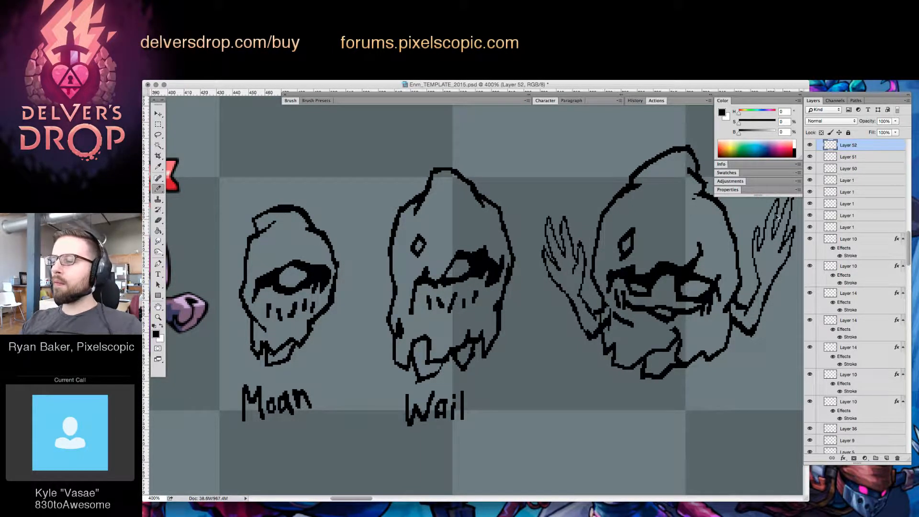
{"action": "key", "text": "super+z"}
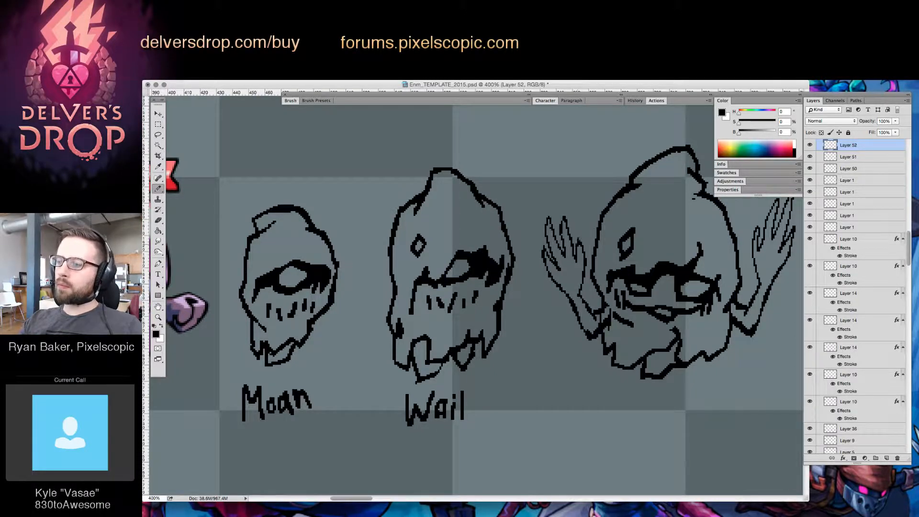
{"action": "key", "text": "e"}
{"action": "left_click_drag", "start_coordinate": [579, 236], "coordinate": [582, 252]}
{"action": "key", "text": "b"}
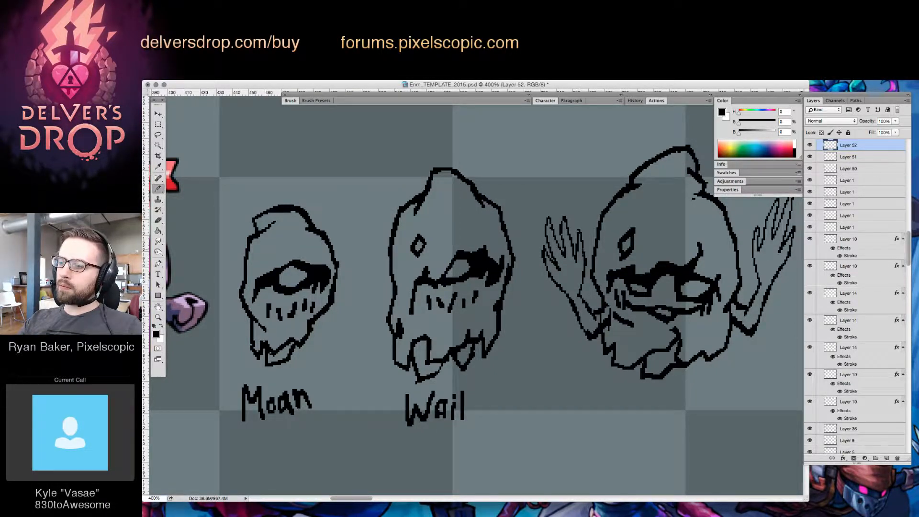
Duplicate the third figure directly above the original and merge the copy into the same layer
{"action": "key", "text": "z"}
{"action": "left_click", "coordinate": [661, 268], "text": "alt"}
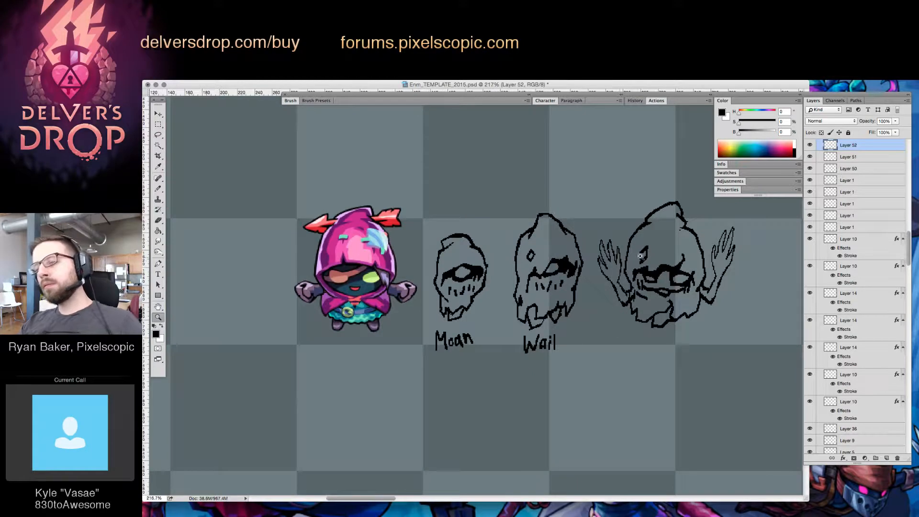
{"action": "left_click", "coordinate": [618, 257]}
{"action": "key", "text": "b"}
{"action": "key", "text": "z"}
{"action": "left_click_drag", "start_coordinate": [754, 310], "coordinate": [712, 363]}
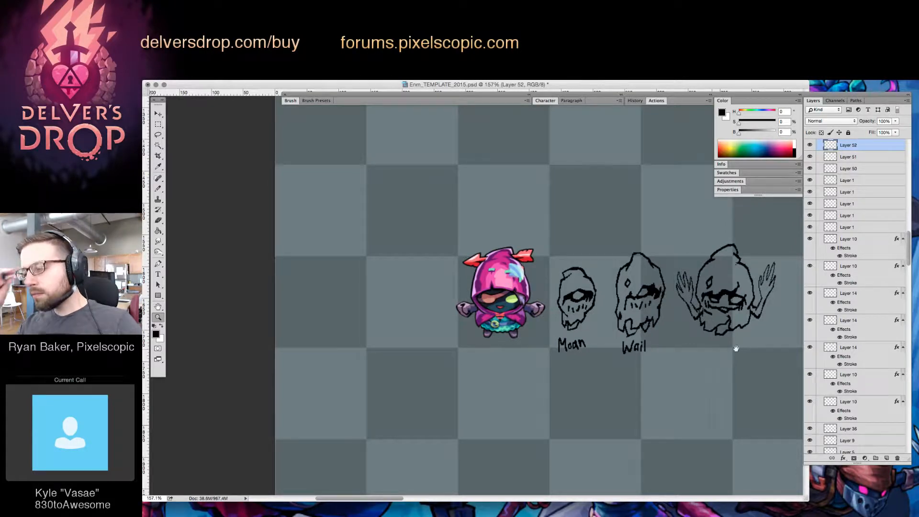
{"action": "left_click_drag", "start_coordinate": [731, 338], "coordinate": [711, 318]}
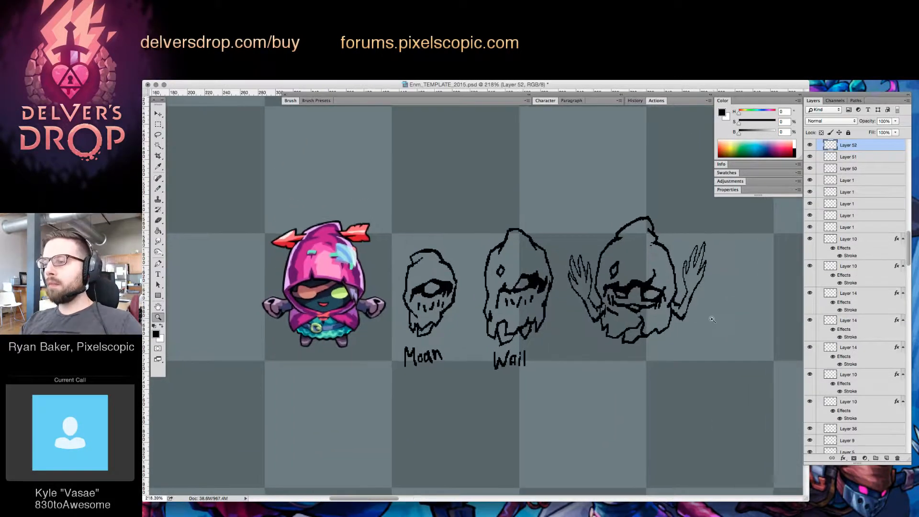
{"action": "mouse_move", "coordinate": [658, 262]}
{"action": "left_mouse_down"}
{"action": "mouse_move", "coordinate": [624, 310]}
{"action": "mouse_move", "coordinate": [617, 185]}
{"action": "left_mouse_up"}
{"action": "key", "text": "v"}
{"action": "key", "text": "ctrl+e"}
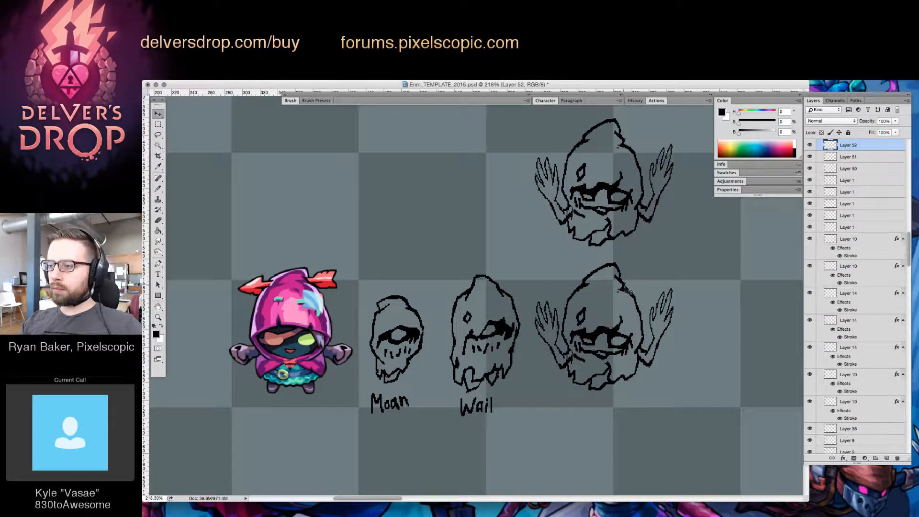
Select both arms of the lower third figure, flip them vertically and move them below its body
{"action": "key", "text": "l"}
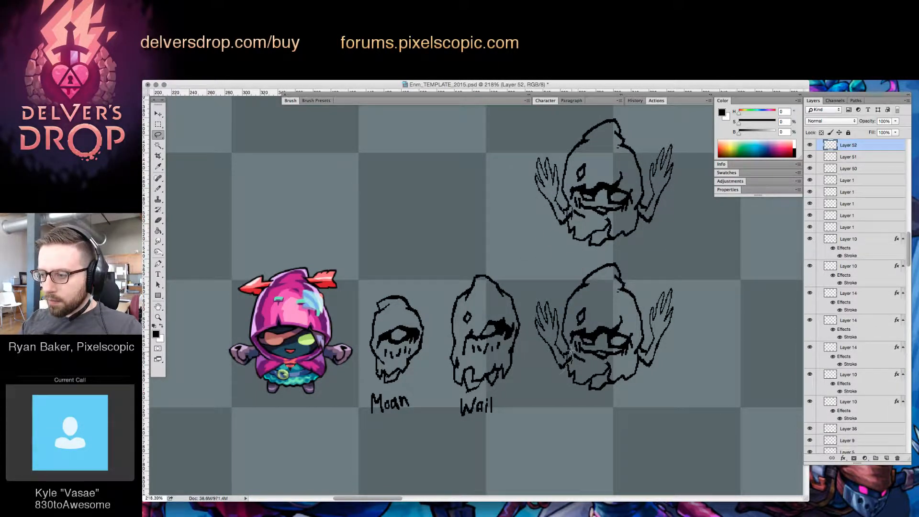
{"action": "left_click_drag", "start_coordinate": [532, 339], "coordinate": [571, 372]}
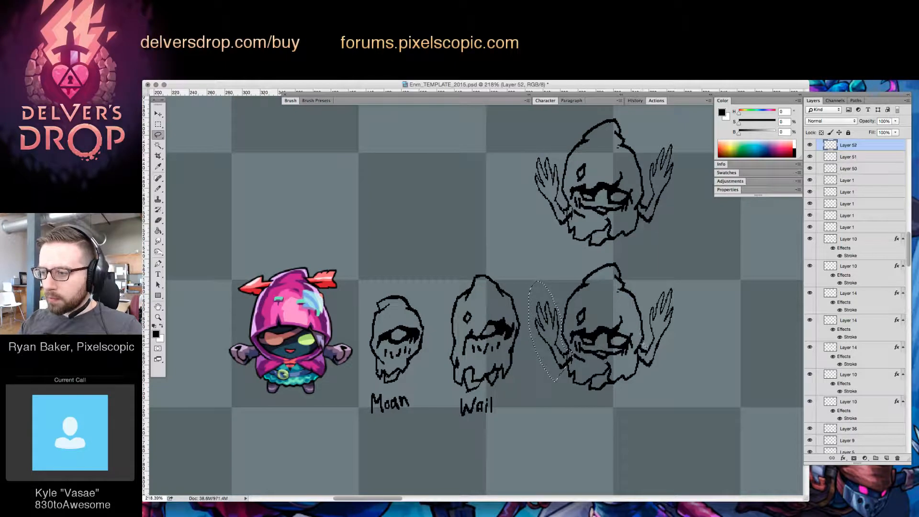
{"action": "mouse_move", "coordinate": [645, 345]}
{"action": "left_mouse_down"}
{"action": "mouse_move", "coordinate": [644, 369]}
{"action": "mouse_move", "coordinate": [665, 371]}
{"action": "mouse_move", "coordinate": [685, 307]}
{"action": "mouse_move", "coordinate": [668, 277]}
{"action": "left_mouse_up"}
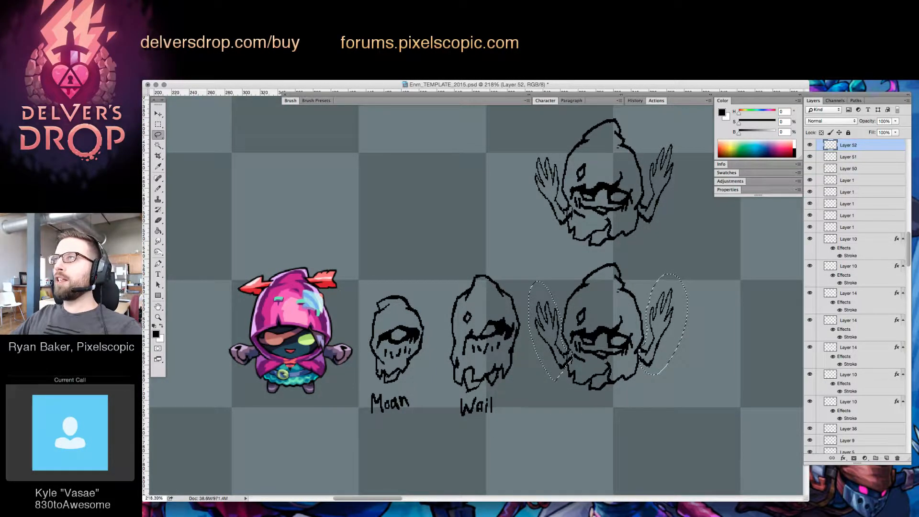
{"action": "key", "text": "super+shift+v"}
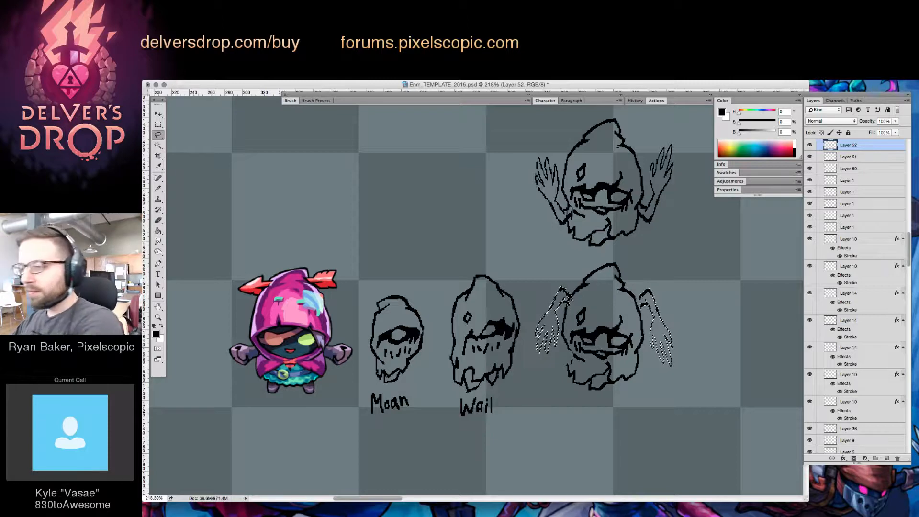
{"action": "key", "text": "v"}
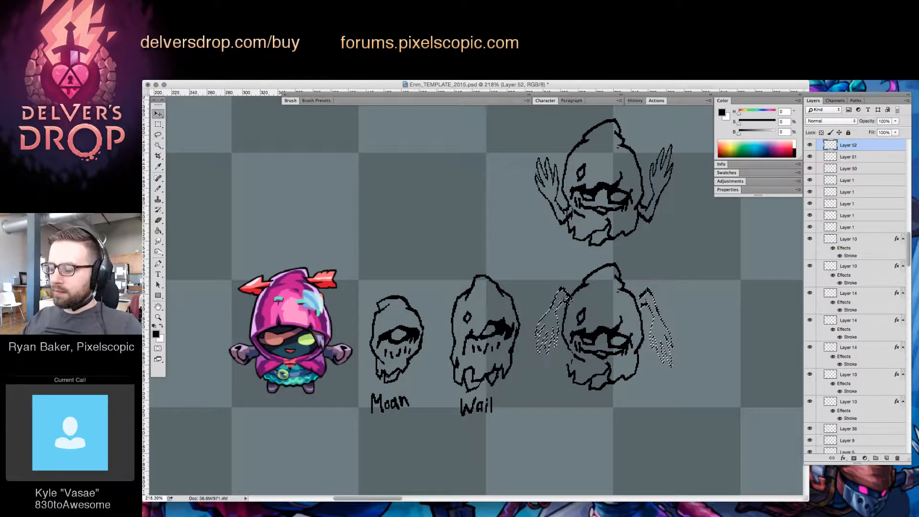
{"action": "mouse_move", "coordinate": [665, 286]}
{"action": "left_mouse_down"}
{"action": "mouse_move", "coordinate": [650, 312]}
{"action": "mouse_move", "coordinate": [650, 371]}
{"action": "left_mouse_up"}
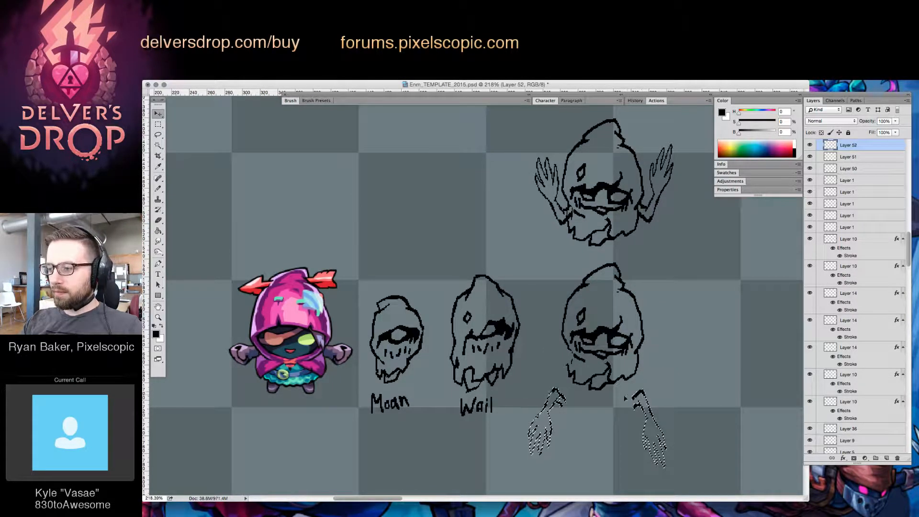
Select each flipped arm separately and move it up against the side of the lower third figure's body, hanging down
{"action": "key", "text": "l"}
{"action": "key", "text": "ctrl+d"}
{"action": "left_click_drag", "start_coordinate": [532, 381], "coordinate": [571, 405]}
{"action": "key", "text": "v"}
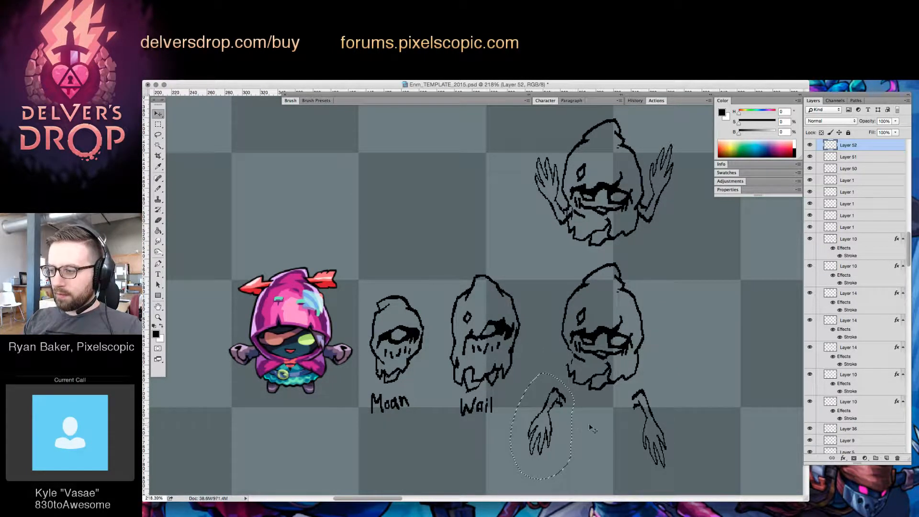
{"action": "key", "text": "shift+Left"}
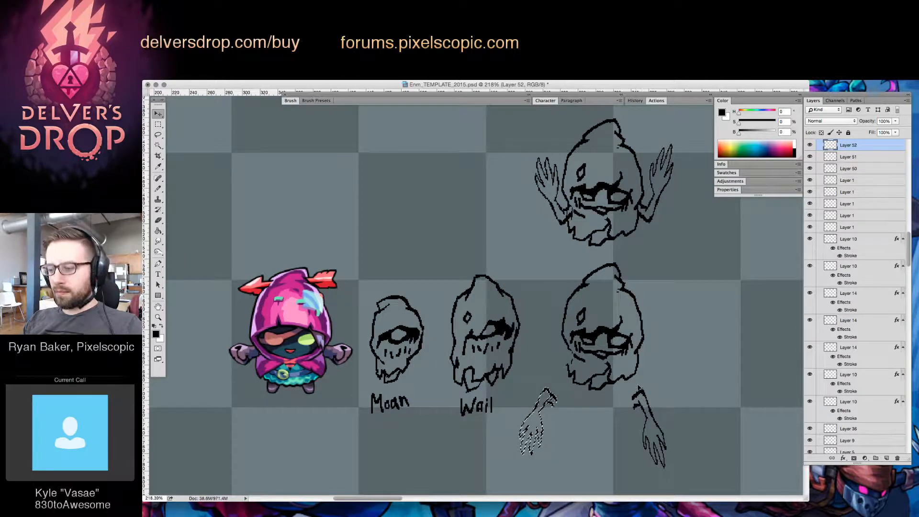
{"action": "key", "text": "l"}
{"action": "mouse_move", "coordinate": [661, 483]}
{"action": "left_mouse_down"}
{"action": "mouse_move", "coordinate": [624, 398]}
{"action": "mouse_move", "coordinate": [652, 369]}
{"action": "mouse_move", "coordinate": [657, 340]}
{"action": "left_mouse_up"}
{"action": "key", "text": "v"}
{"action": "key", "text": "super+d"}
Delete the forearms and hands from both lowered arms of the lower third figure, keeping only short upper-arm stubs
{"action": "key", "text": "z"}
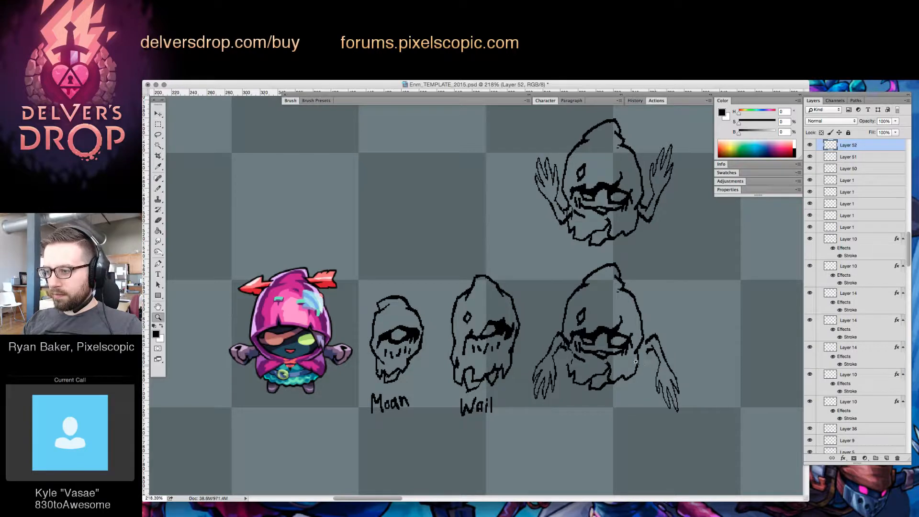
{"action": "left_click", "coordinate": [634, 362]}
{"action": "key", "text": "e"}
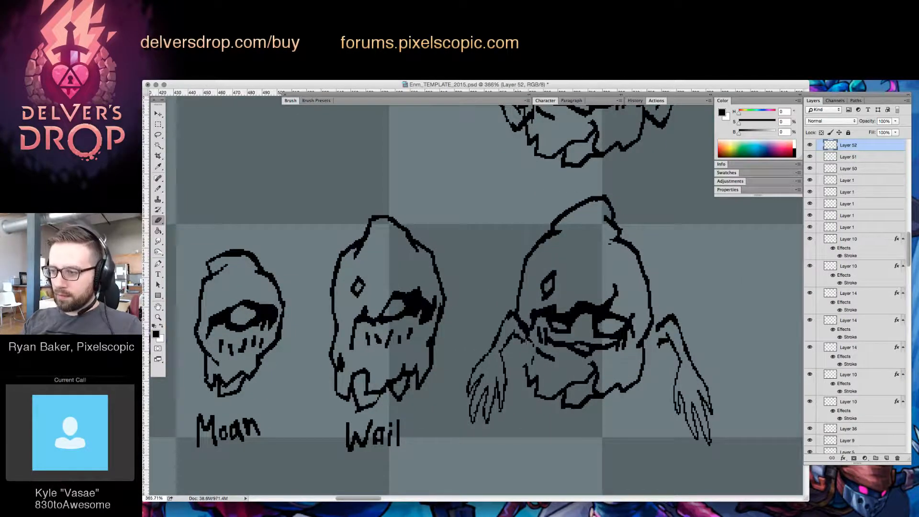
{"action": "key", "text": "b"}
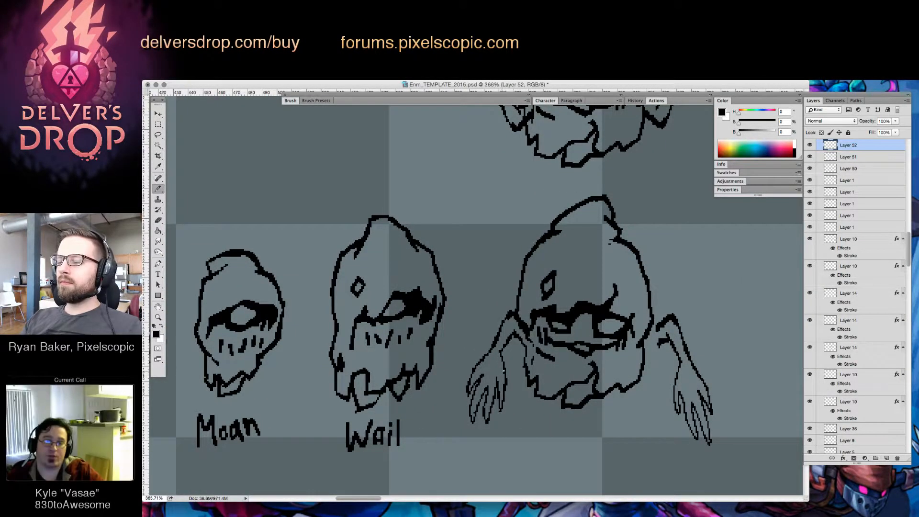
{"action": "key", "text": "l"}
{"action": "mouse_move", "coordinate": [501, 353]}
{"action": "left_mouse_down"}
{"action": "mouse_move", "coordinate": [508, 410]}
{"action": "mouse_move", "coordinate": [510, 359]}
{"action": "left_mouse_up"}
{"action": "key", "text": "Delete"}
{"action": "mouse_move", "coordinate": [685, 355]}
{"action": "left_mouse_down"}
{"action": "mouse_move", "coordinate": [657, 410]}
{"action": "mouse_move", "coordinate": [720, 362]}
{"action": "left_mouse_up"}
{"action": "key", "text": "Delete"}
{"action": "key", "text": "ctrl+d"}
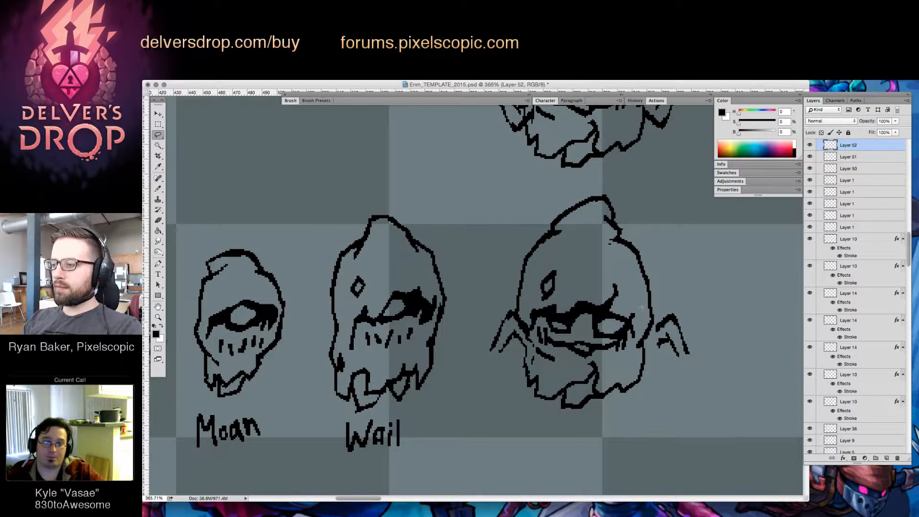
Clean up the lines where both arm stubs meet the body and extend the right stub's underside to the body
{"action": "key", "text": "b"}
{"action": "key", "text": "e"}
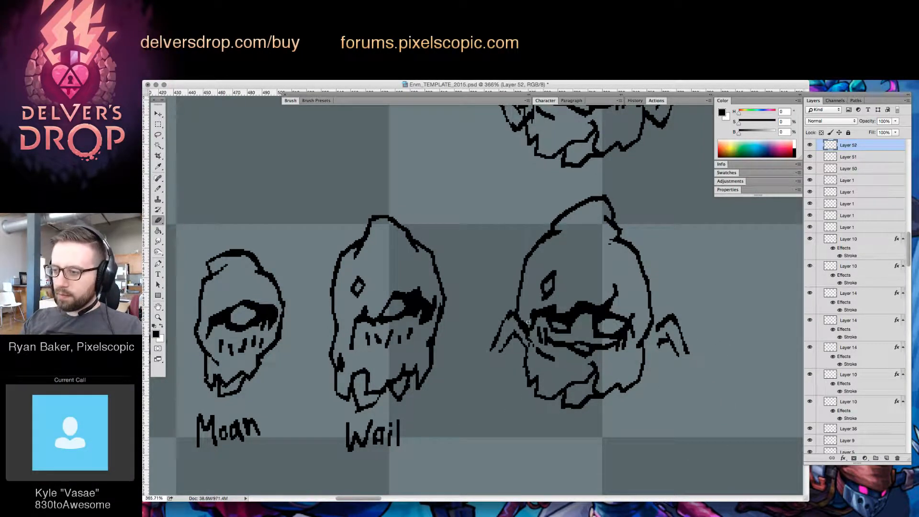
{"action": "left_click_drag", "start_coordinate": [521, 316], "coordinate": [529, 335]}
{"action": "key", "text": "b"}
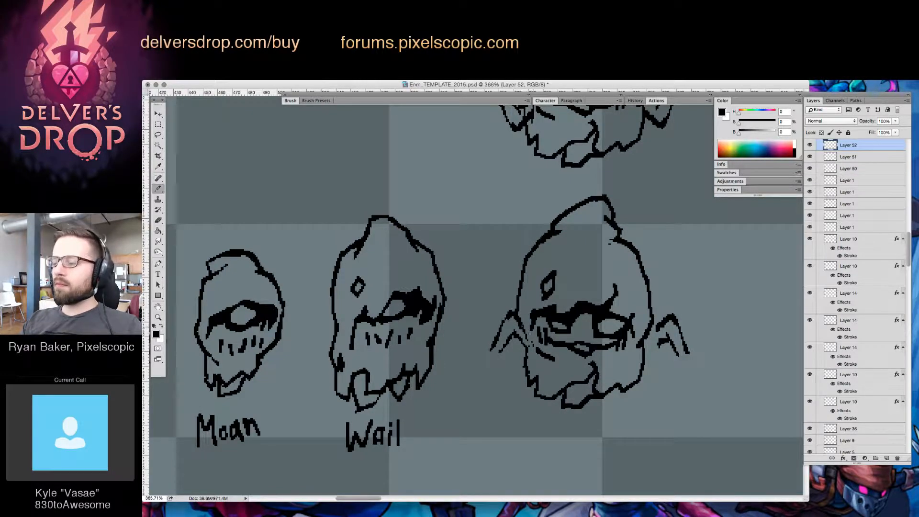
{"action": "left_click_drag", "start_coordinate": [659, 337], "coordinate": [642, 357]}
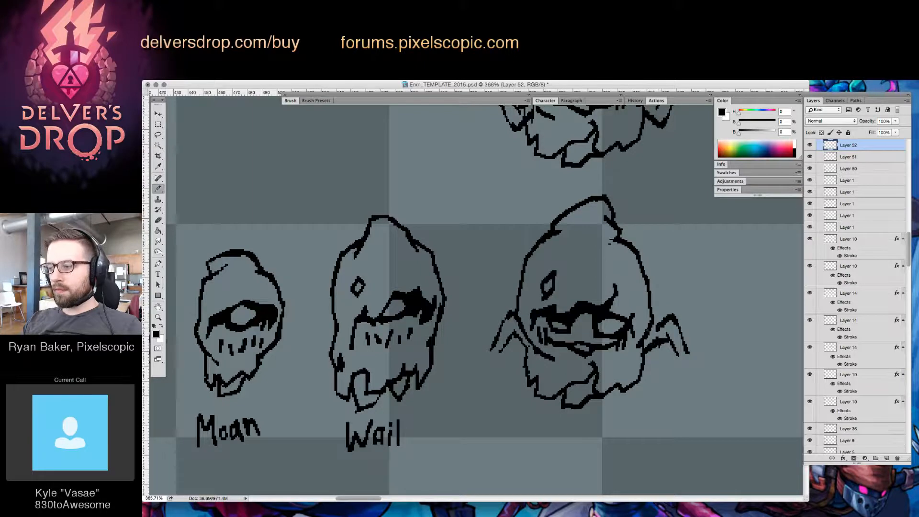
{"action": "key", "text": "e"}
{"action": "key", "text": "b"}
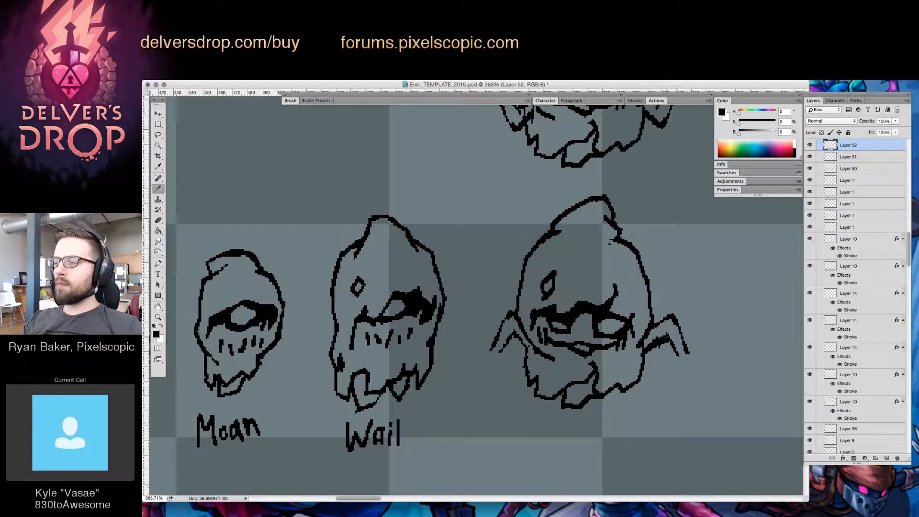
{"action": "key", "text": "e"}
{"action": "key", "text": "b"}
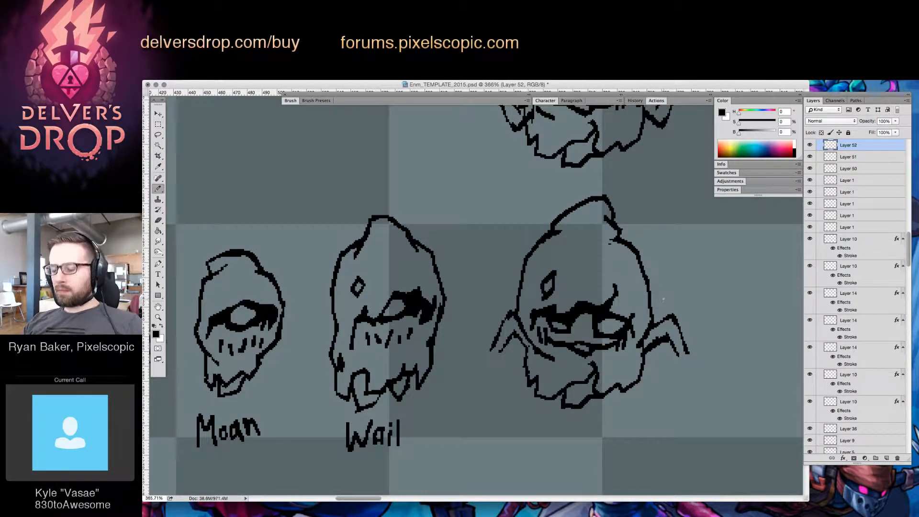
Move the right arm stub about 5 px toward the body and 2 px down, and touch up its lines
{"action": "key", "text": "l"}
{"action": "left_click_drag", "start_coordinate": [664, 303], "coordinate": [666, 325]}
{"action": "key", "text": "v"}
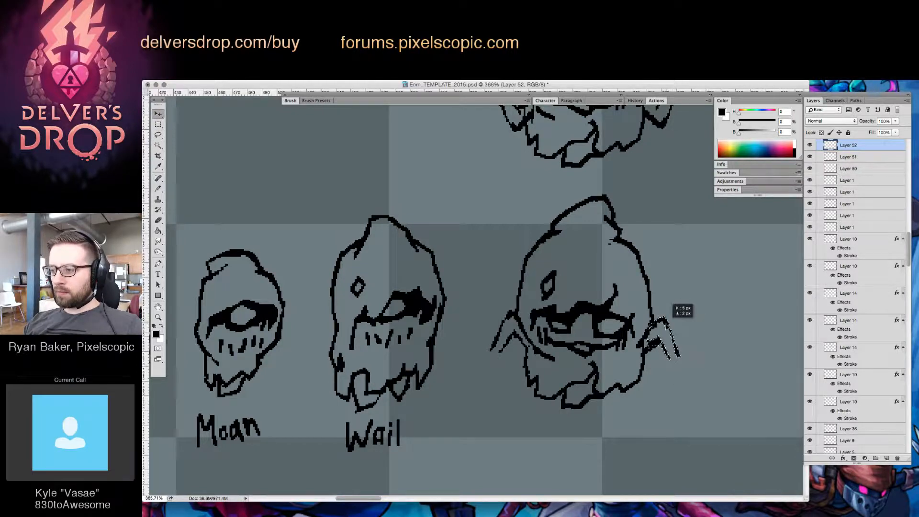
{"action": "key", "text": "ctrl+d"}
{"action": "key", "text": "b"}
{"action": "key", "text": "e"}
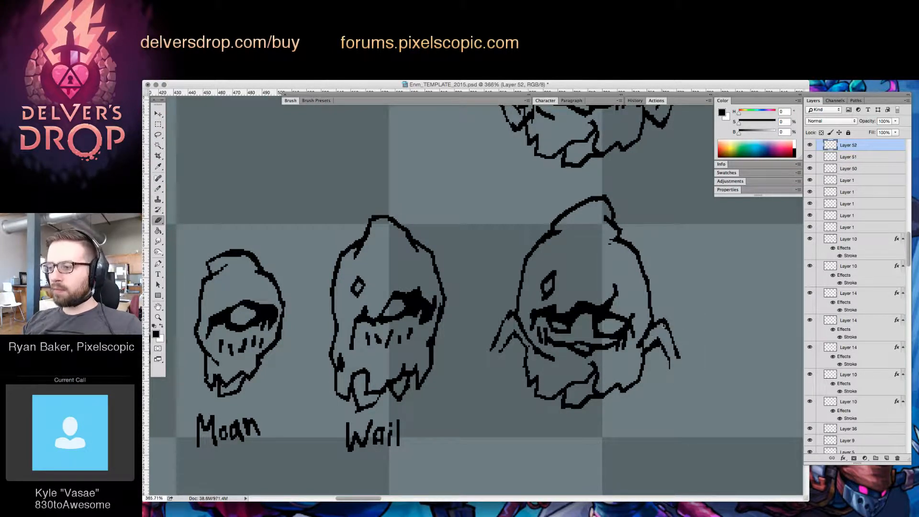
{"action": "key", "text": "b"}
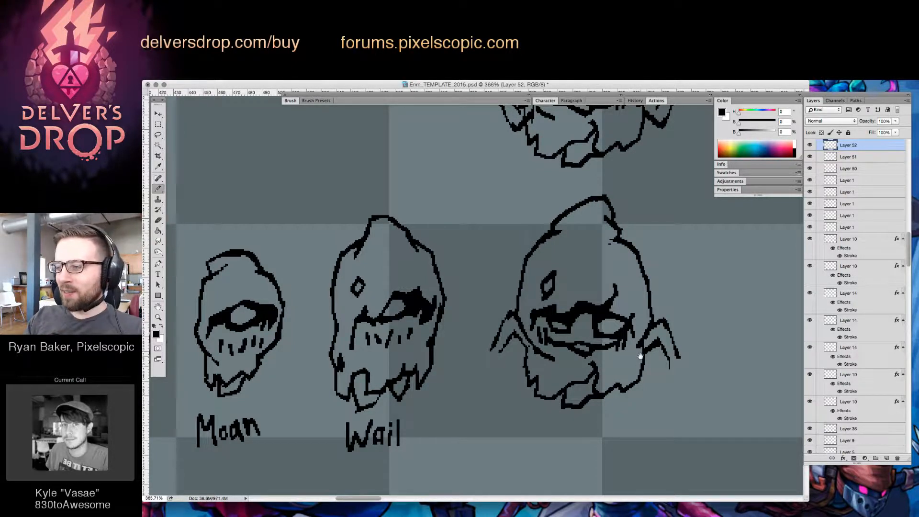
{"action": "key", "text": "v"}
{"action": "key", "text": "l"}
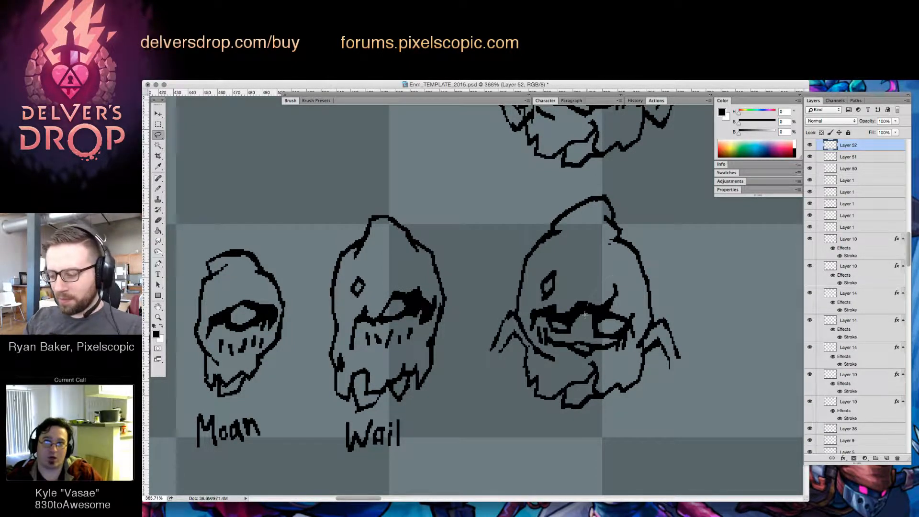
{"action": "mouse_move", "coordinate": [617, 339]}
{"action": "left_mouse_down"}
{"action": "mouse_move", "coordinate": [592, 341]}
{"action": "mouse_move", "coordinate": [635, 317]}
{"action": "mouse_move", "coordinate": [627, 321]}
{"action": "left_mouse_up"}
{"action": "key", "text": "v"}
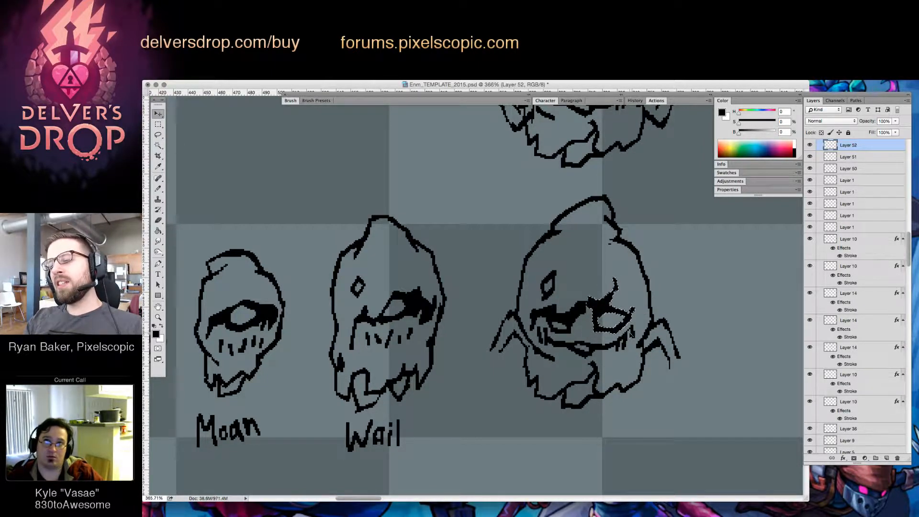
{"action": "key", "text": "super+z"}
{"action": "key", "text": "super+d"}
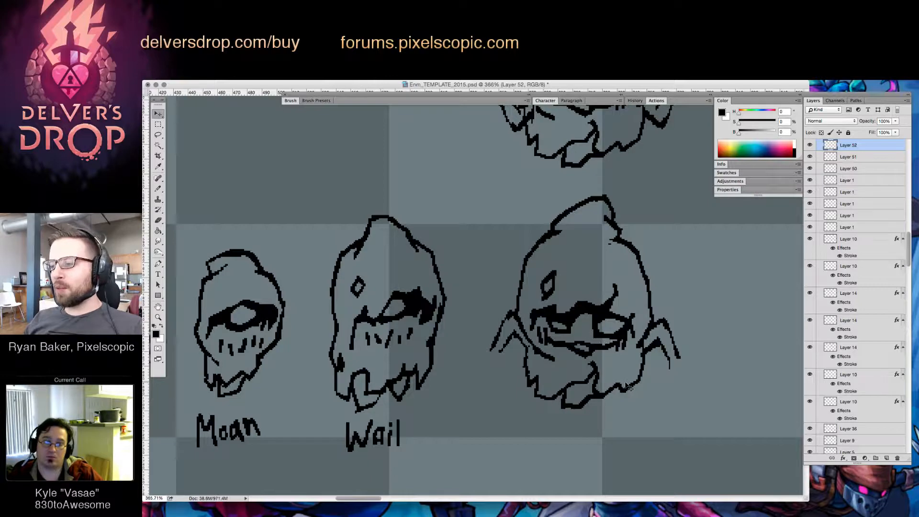
Shift the lower third figure's left eye slightly within the face and touch up the lines around it
{"action": "key", "text": "l"}
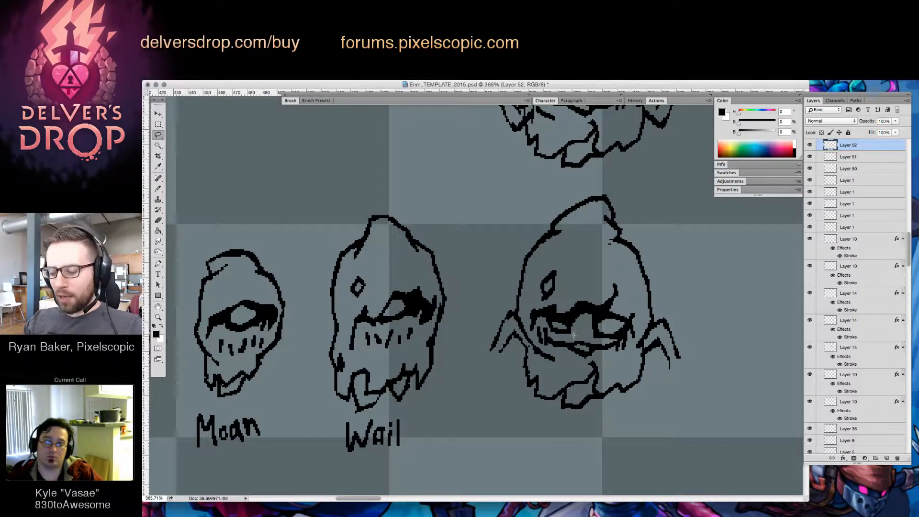
{"action": "mouse_move", "coordinate": [557, 335]}
{"action": "left_mouse_down"}
{"action": "mouse_move", "coordinate": [577, 333]}
{"action": "mouse_move", "coordinate": [548, 330]}
{"action": "left_mouse_up"}
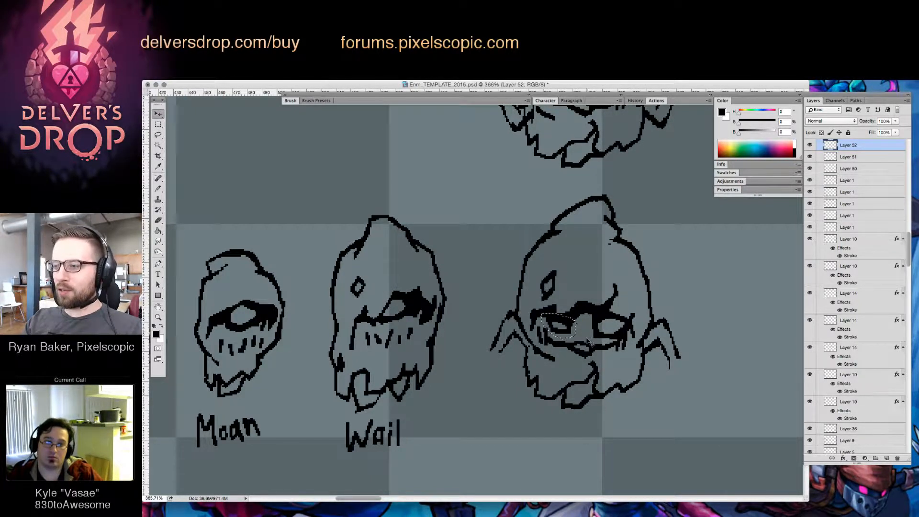
{"action": "key", "text": "v"}
{"action": "key", "text": "super+d"}
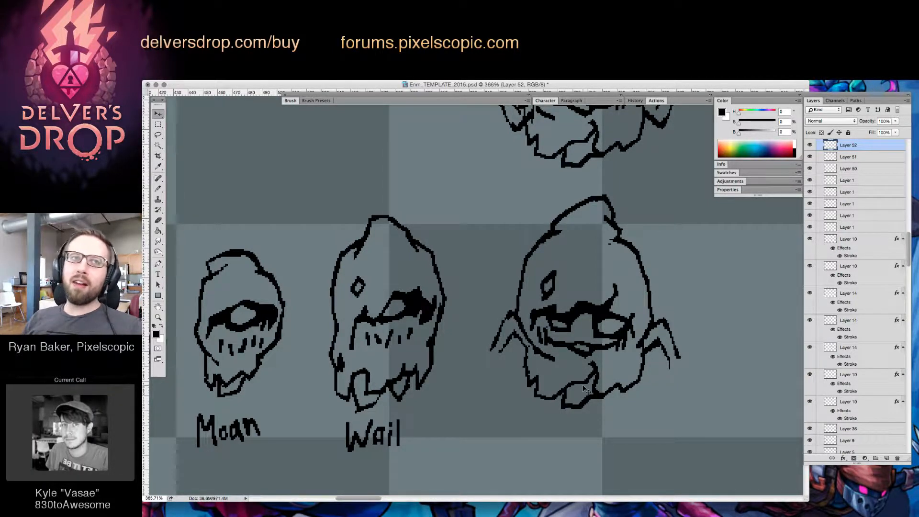
{"action": "key", "text": "b"}
{"action": "key", "text": "e"}
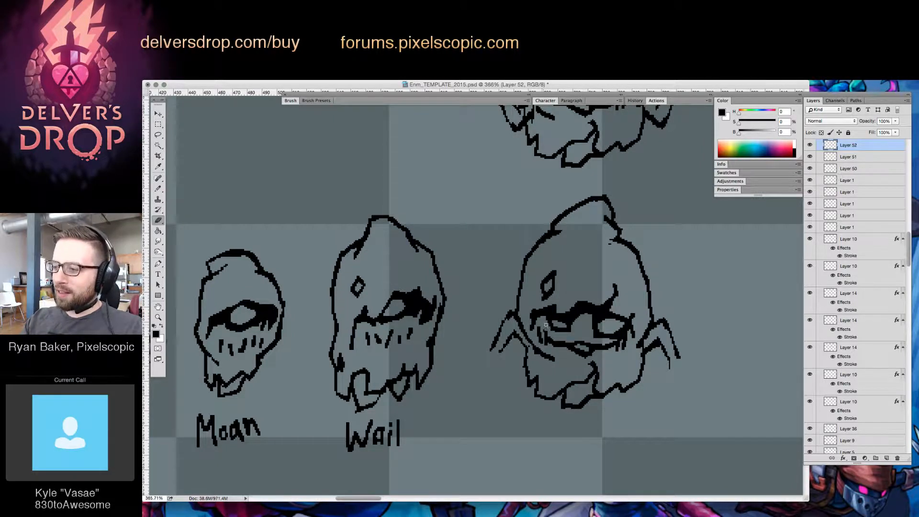
{"action": "key", "text": "b"}
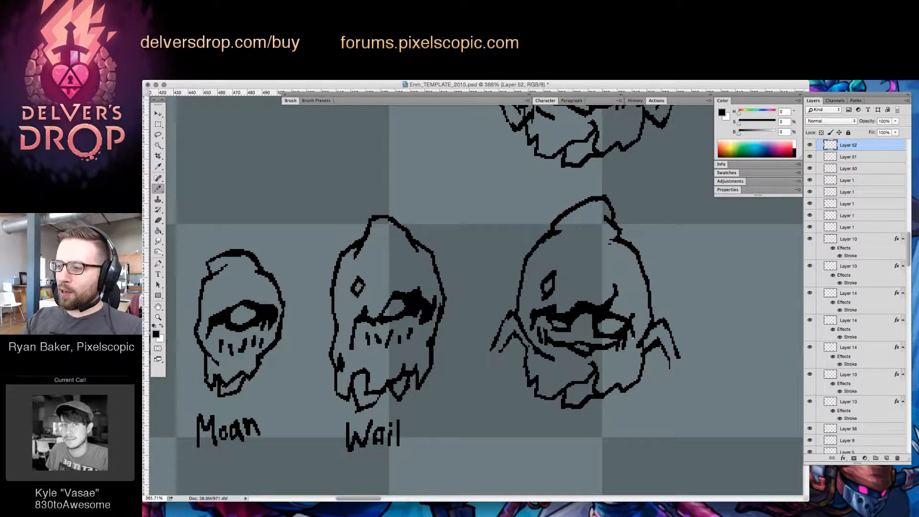
Draw small blocky teeth along the lower third figure's mouth line and trim the fold line above its ragged hem
{"action": "key", "text": "e"}
{"action": "left_click_drag", "start_coordinate": [618, 349], "coordinate": [625, 348]}
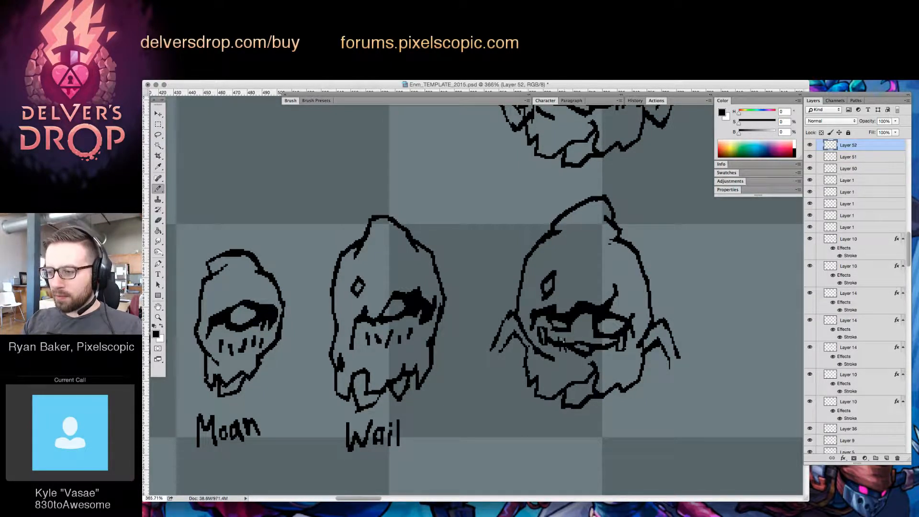
{"action": "key", "text": "e"}
{"action": "key", "text": "b"}
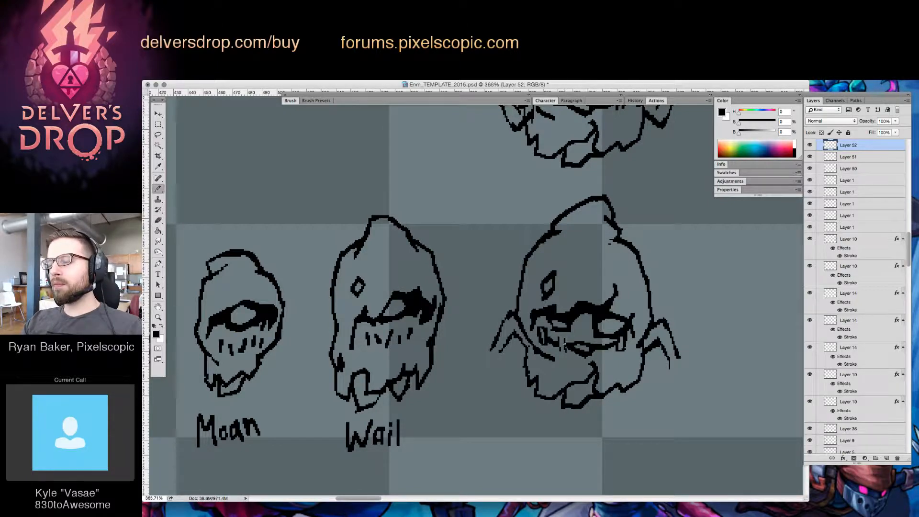
{"action": "mouse_move", "coordinate": [566, 352]}
{"action": "left_mouse_down"}
{"action": "mouse_move", "coordinate": [565, 338]}
{"action": "mouse_move", "coordinate": [566, 354]}
{"action": "left_mouse_up"}
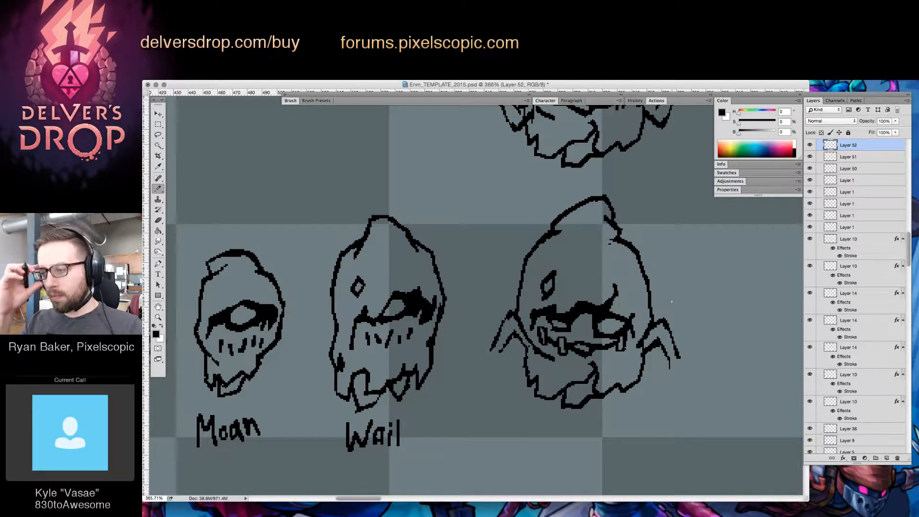
{"action": "key", "text": "e"}
{"action": "left_click_drag", "start_coordinate": [588, 362], "coordinate": [594, 364]}
{"action": "key", "text": "b"}
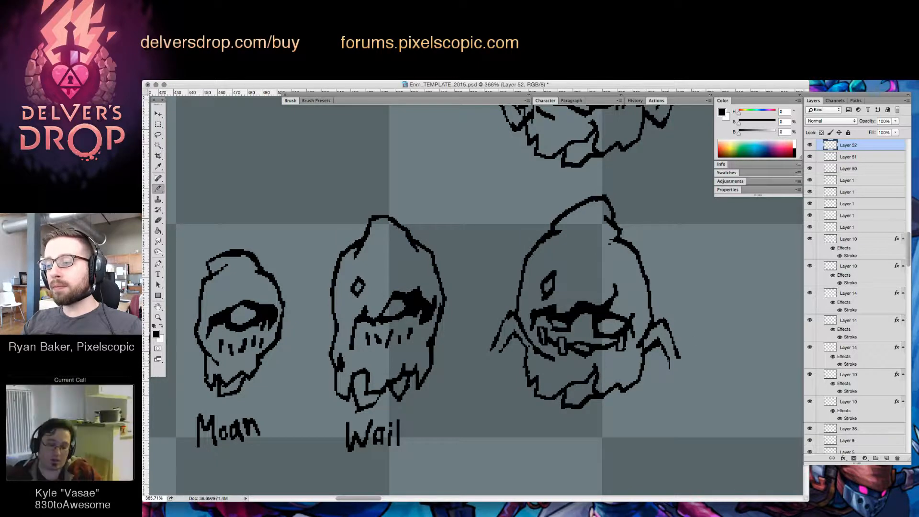
Erase and redraw the right arm stub's lower end so its inner line curves more steeply downward
{"action": "key", "text": "e"}
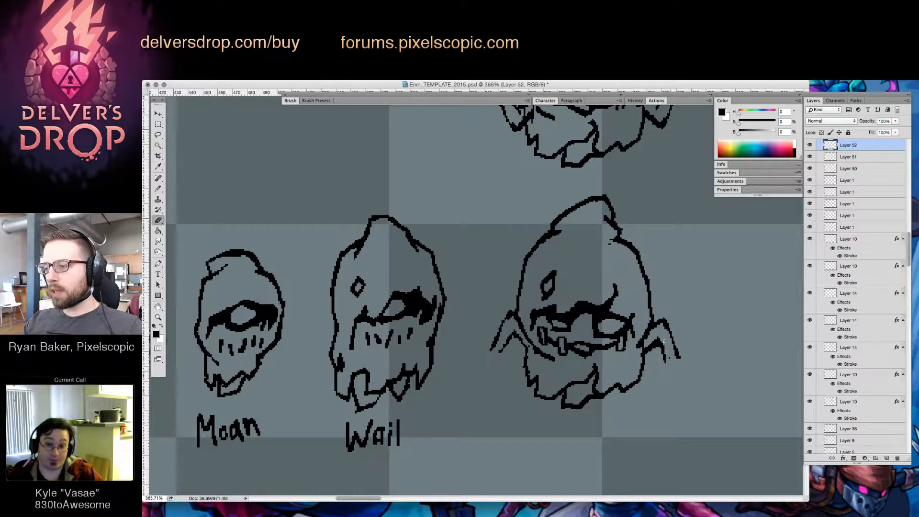
{"action": "mouse_move", "coordinate": [669, 367]}
{"action": "left_mouse_down"}
{"action": "mouse_move", "coordinate": [663, 338]}
{"action": "mouse_move", "coordinate": [664, 361]}
{"action": "mouse_move", "coordinate": [675, 360]}
{"action": "left_mouse_up"}
{"action": "key", "text": "b"}
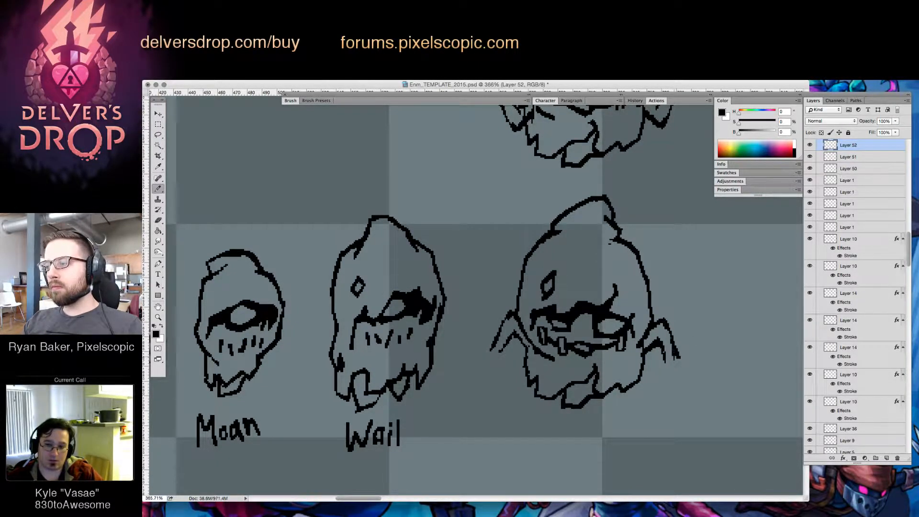
Redraw the left arm stub's inner and outer lines to hang more steeply, erasing the old outer line
{"action": "mouse_move", "coordinate": [513, 338]}
{"action": "left_mouse_down"}
{"action": "mouse_move", "coordinate": [510, 355]}
{"action": "mouse_move", "coordinate": [509, 334]}
{"action": "mouse_move", "coordinate": [501, 351]}
{"action": "left_mouse_up"}
{"action": "key", "text": "e"}
{"action": "key", "text": "b"}
{"action": "left_click_drag", "start_coordinate": [506, 322], "coordinate": [490, 351]}
{"action": "key", "text": "e"}
{"action": "key", "text": "b"}
{"action": "key", "text": "e"}
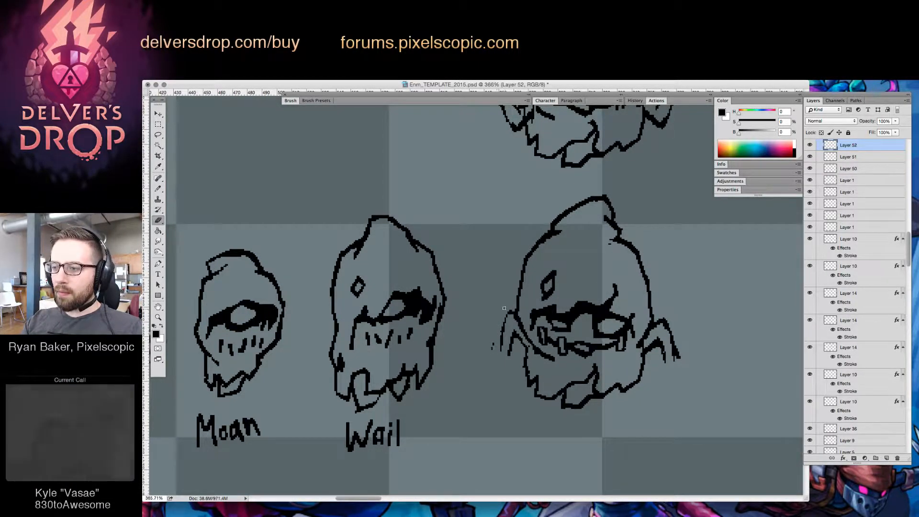
{"action": "key", "text": "b"}
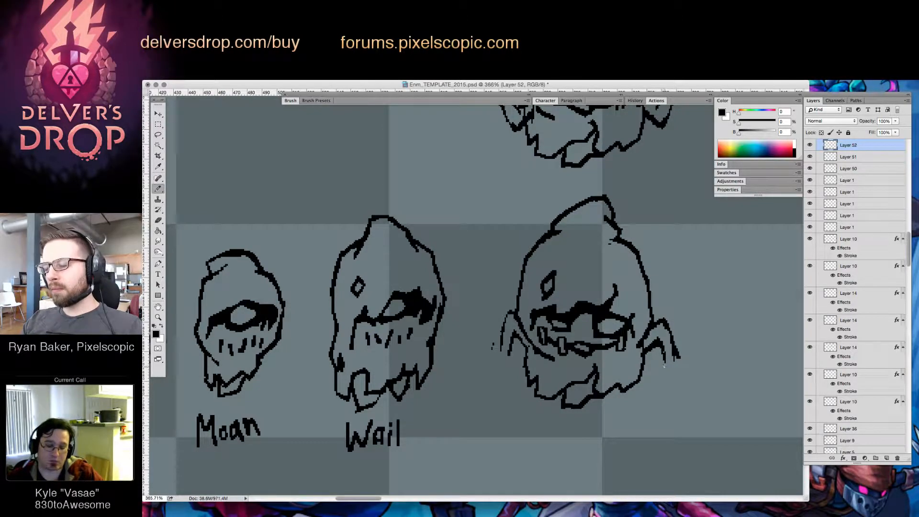
{"action": "key", "text": "l"}
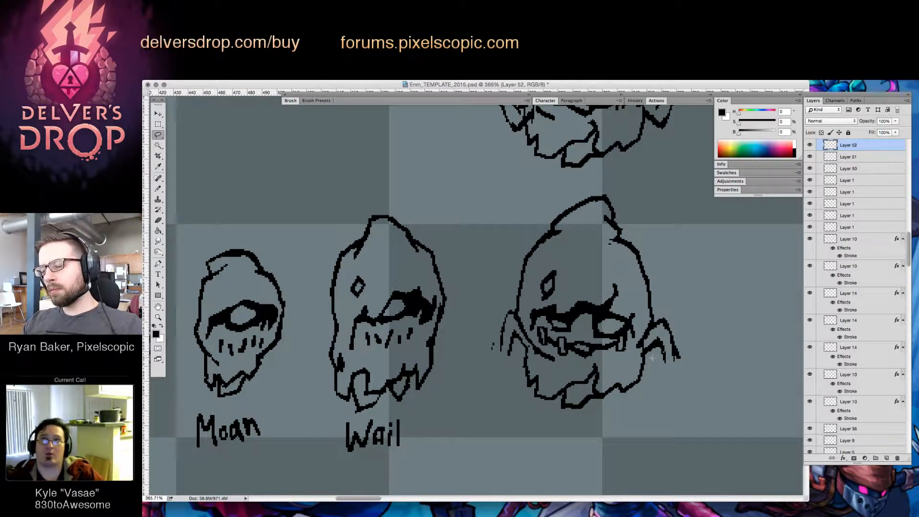
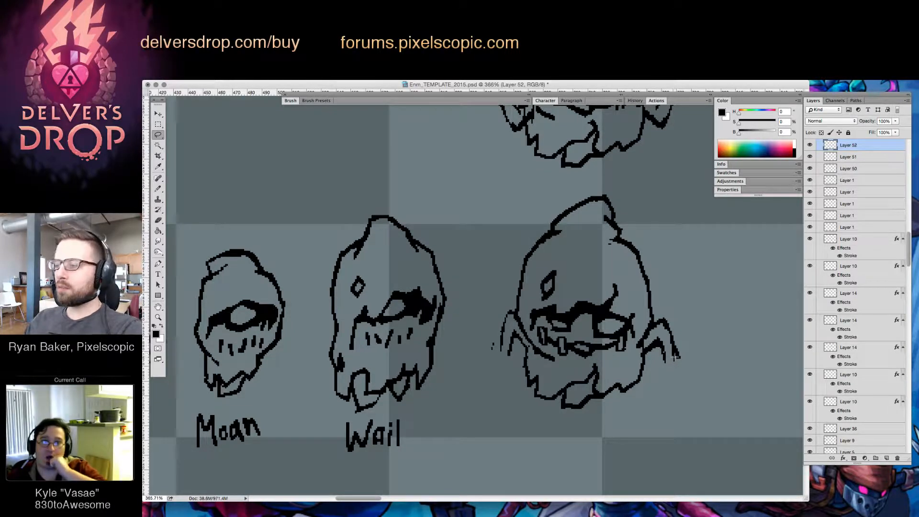
Select both arm stubs of the lower third figure and delete them
{"action": "key", "text": "b"}
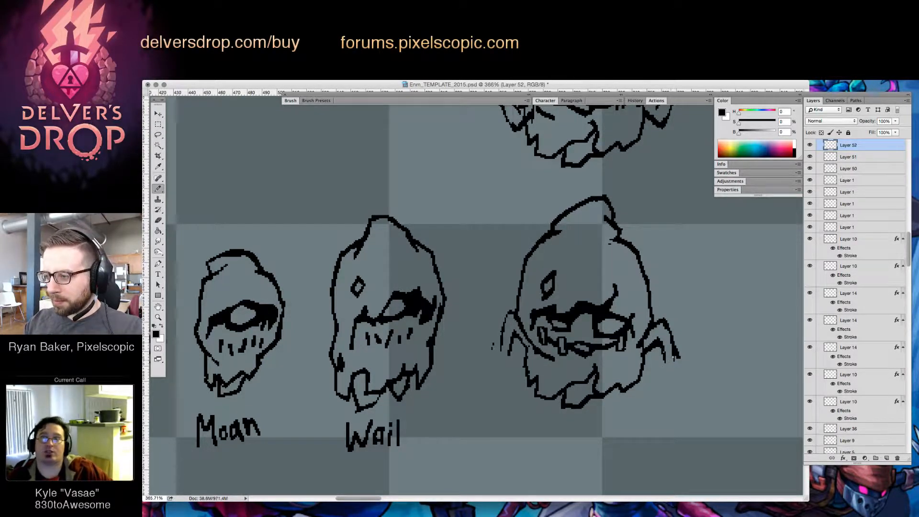
{"action": "key", "text": "l"}
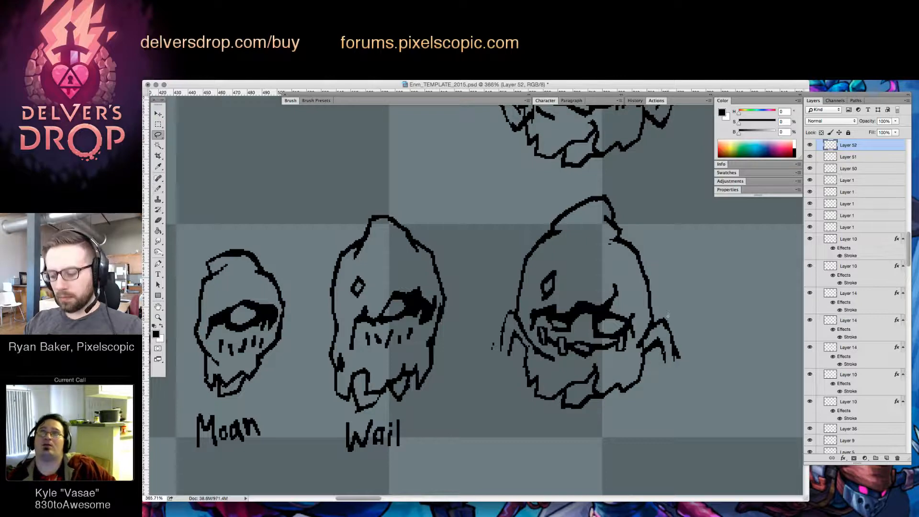
{"action": "mouse_move", "coordinate": [656, 324]}
{"action": "left_mouse_down"}
{"action": "mouse_move", "coordinate": [647, 335]}
{"action": "mouse_move", "coordinate": [664, 310]}
{"action": "mouse_move", "coordinate": [649, 338]}
{"action": "left_mouse_up"}
{"action": "mouse_move", "coordinate": [520, 354]}
{"action": "left_mouse_down"}
{"action": "mouse_move", "coordinate": [514, 306]}
{"action": "mouse_move", "coordinate": [487, 332]}
{"action": "mouse_move", "coordinate": [518, 362]}
{"action": "left_mouse_up"}
{"action": "key", "text": "Delete"}
{"action": "key", "text": "super+d"}
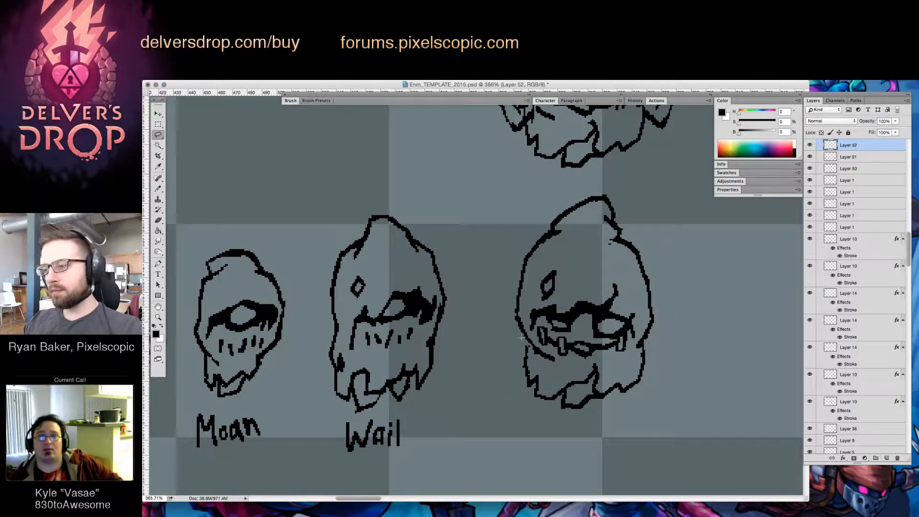
Patch the lower third figure's side outline where the arms were attached and erase stray pixels beside the hood fold
{"action": "key", "text": "b"}
{"action": "key", "text": "e"}
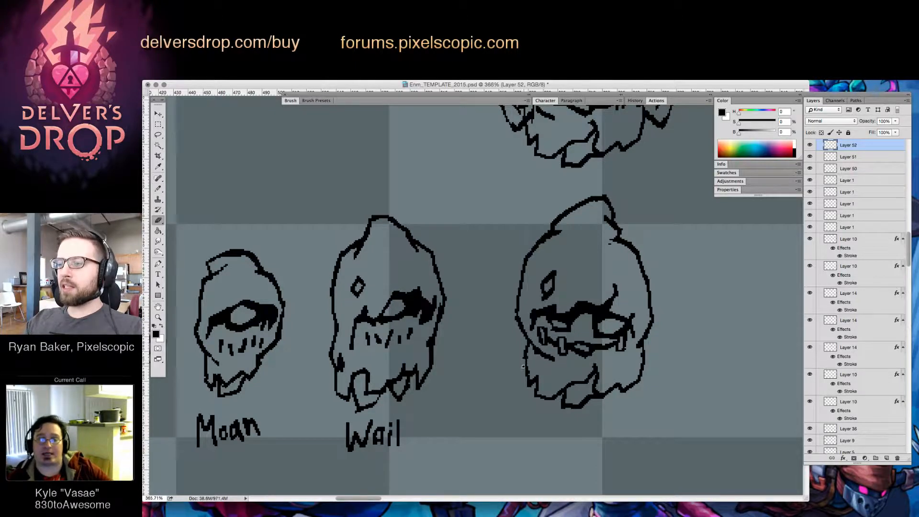
{"action": "key", "text": "b"}
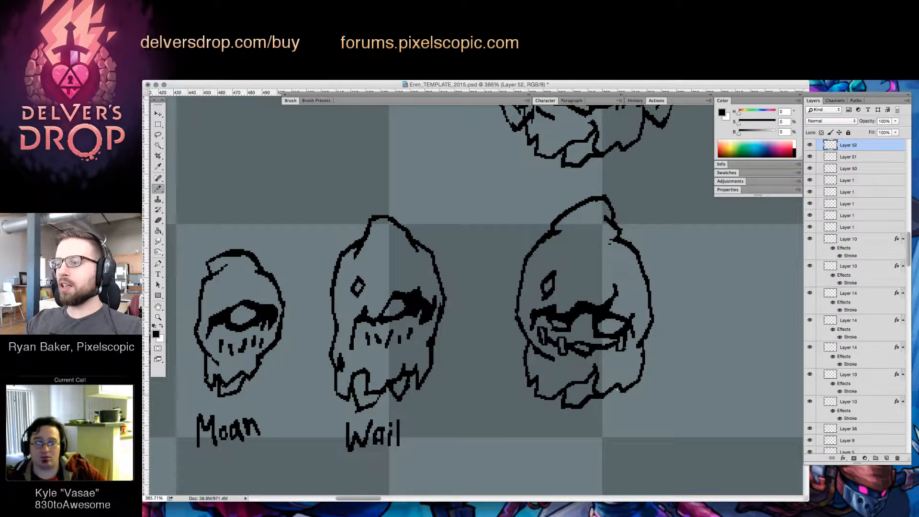
{"action": "key", "text": "z"}
{"action": "key", "text": "e"}
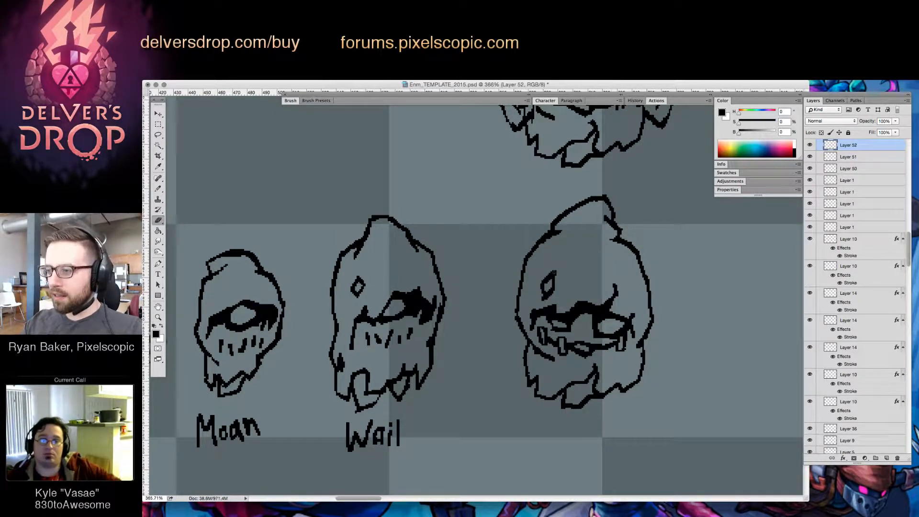
{"action": "key", "text": "b"}
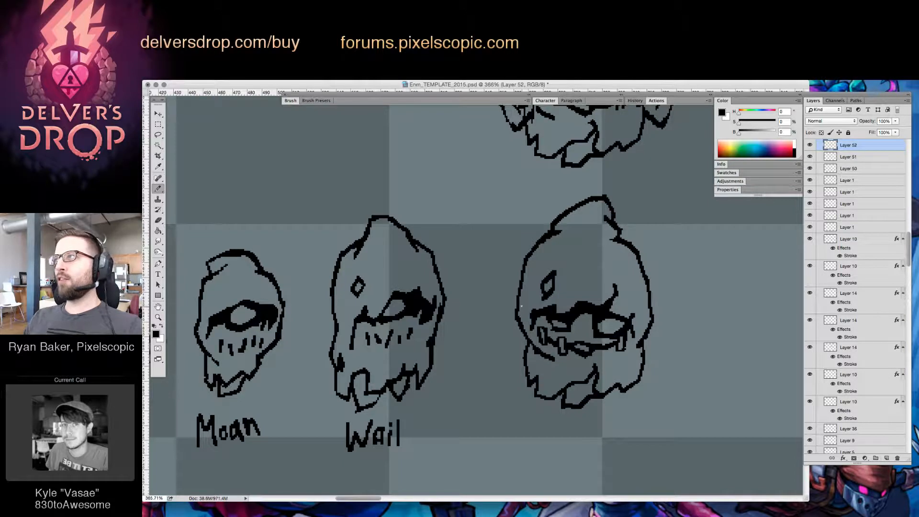
Erase the lowest edge of the third figure's ragged hem and redraw it slightly higher and flatter
{"action": "scroll", "coordinate": [643, 368], "scroll_direction": "up", "scroll_amount": 1}
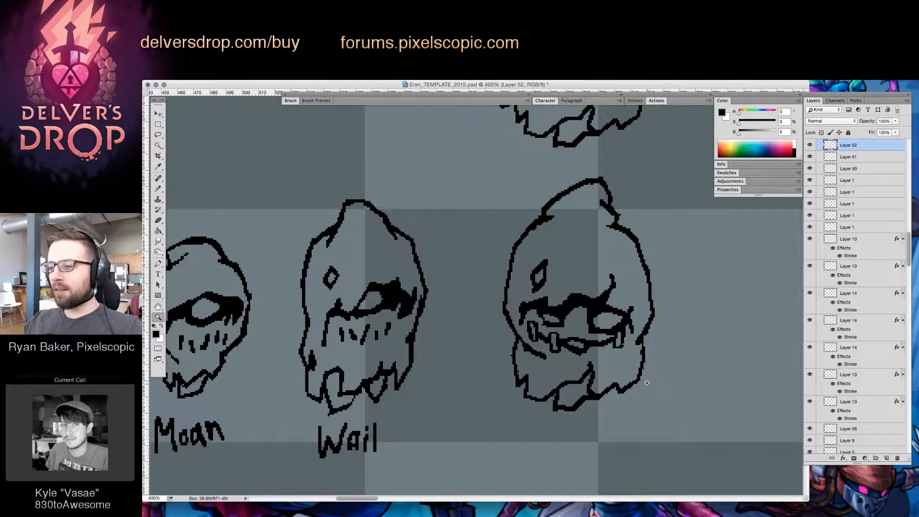
{"action": "key", "text": "e"}
{"action": "key", "text": "b"}
{"action": "key", "text": "e"}
{"action": "left_click_drag", "start_coordinate": [556, 411], "coordinate": [578, 408]}
{"action": "key", "text": "b"}
{"action": "mouse_move", "coordinate": [578, 405]}
{"action": "left_mouse_down"}
{"action": "mouse_move", "coordinate": [559, 403]}
{"action": "mouse_move", "coordinate": [580, 403]}
{"action": "mouse_move", "coordinate": [585, 391]}
{"action": "mouse_move", "coordinate": [578, 399]}
{"action": "mouse_move", "coordinate": [591, 399]}
{"action": "left_mouse_up"}
{"action": "key", "text": "e"}
{"action": "key", "text": "b"}
{"action": "key", "text": "e"}
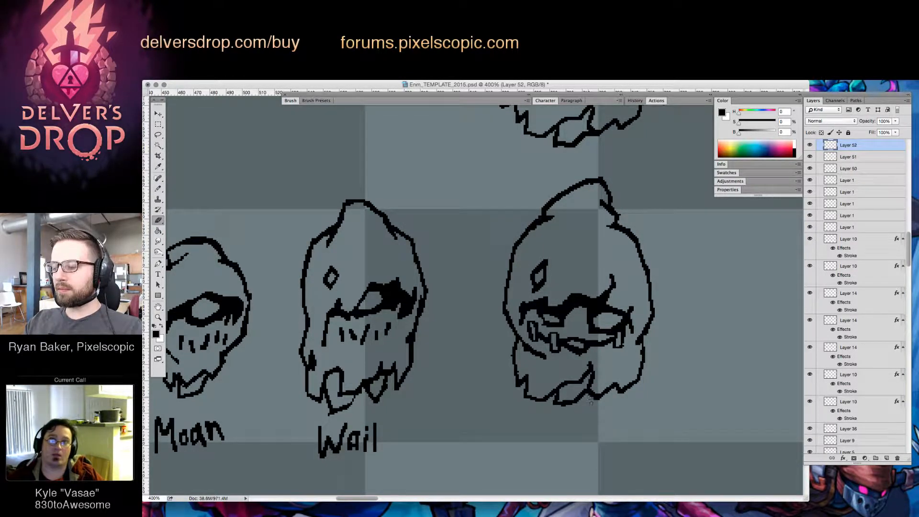
{"action": "key", "text": "b"}
{"action": "key", "text": "e"}
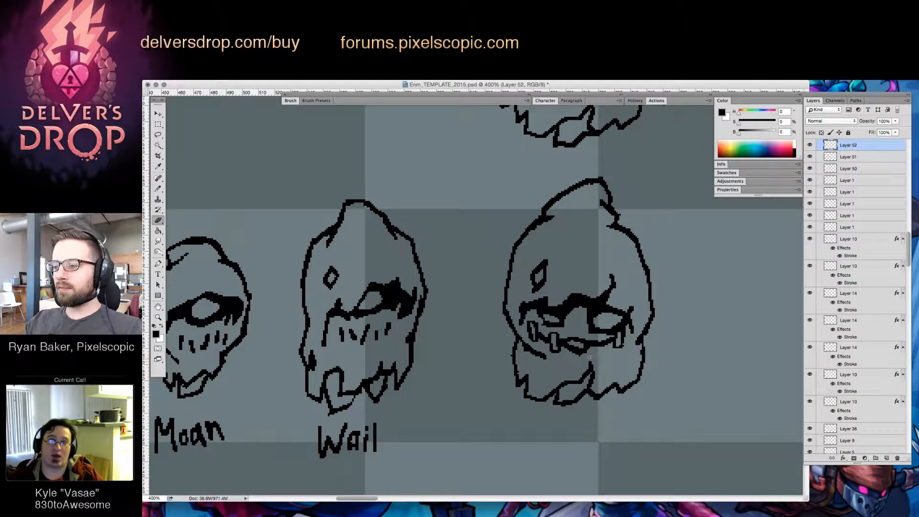
{"action": "key", "text": "b"}
{"action": "key", "text": "e"}
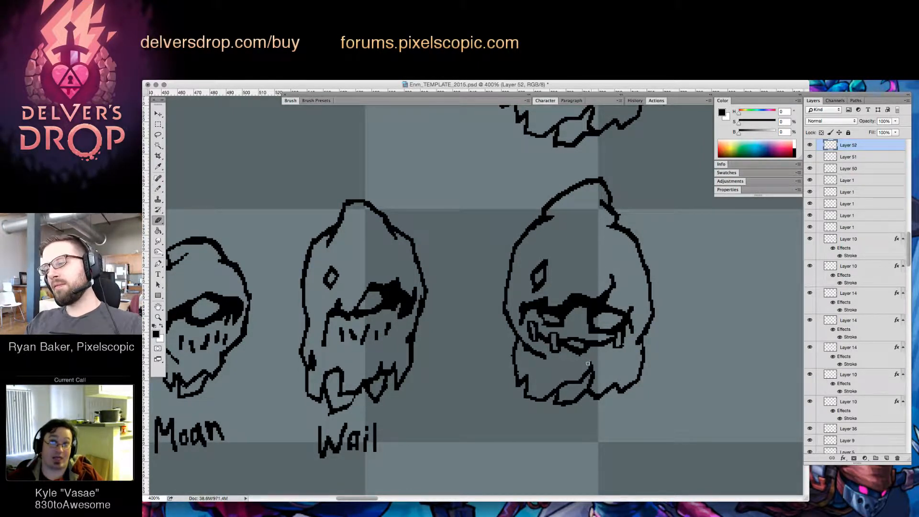
Draw a small diamond-shaped hole in the cloth at the left side of the third figure's ragged hem
{"action": "key", "text": "b"}
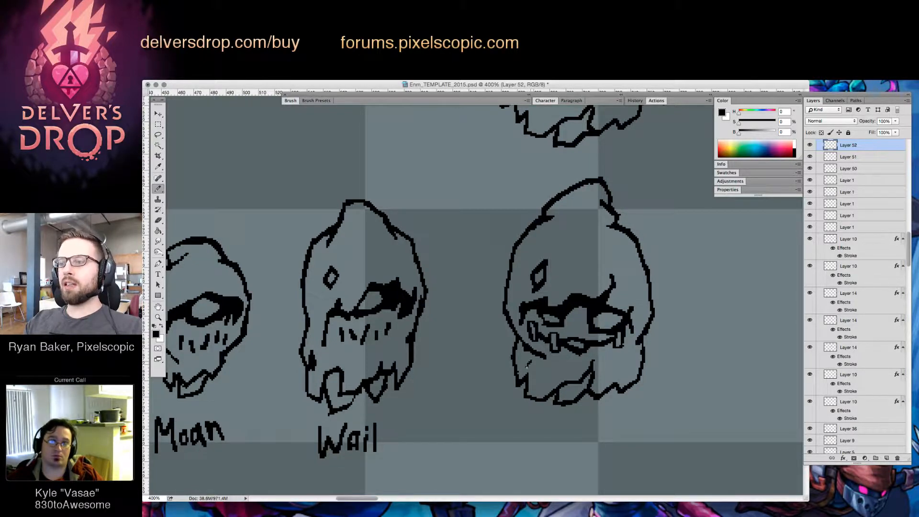
{"action": "left_click_drag", "start_coordinate": [528, 376], "coordinate": [536, 361]}
{"action": "key", "text": "e"}
{"action": "key", "text": "b"}
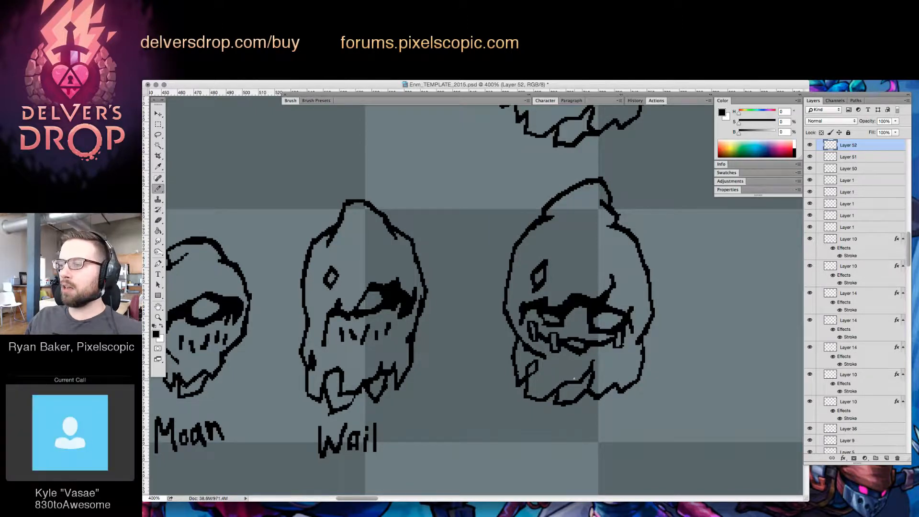
{"action": "key", "text": "v"}
{"action": "key", "text": "z"}
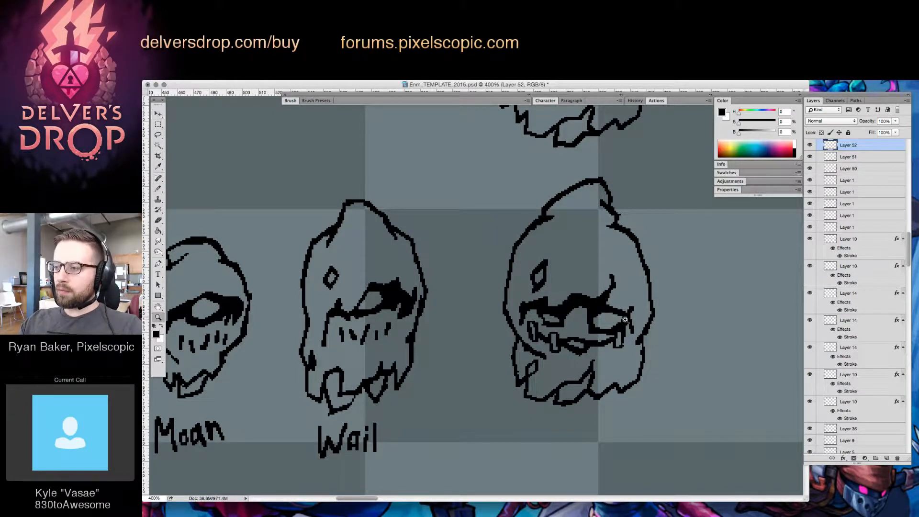
{"action": "key", "text": "v"}
{"action": "left_click_drag", "start_coordinate": [595, 305], "coordinate": [580, 310]}
{"action": "key", "text": "z"}
{"action": "left_click_drag", "start_coordinate": [658, 357], "coordinate": [629, 388]}
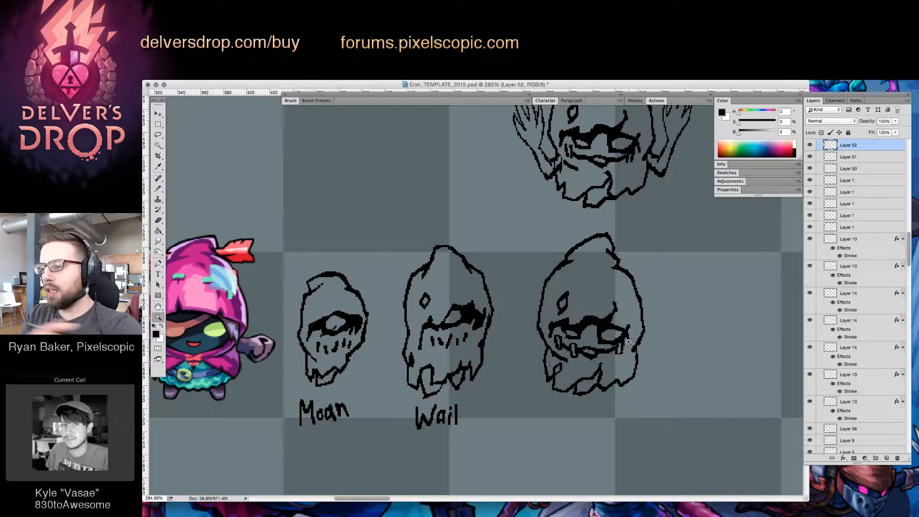
{"action": "key", "text": "b"}
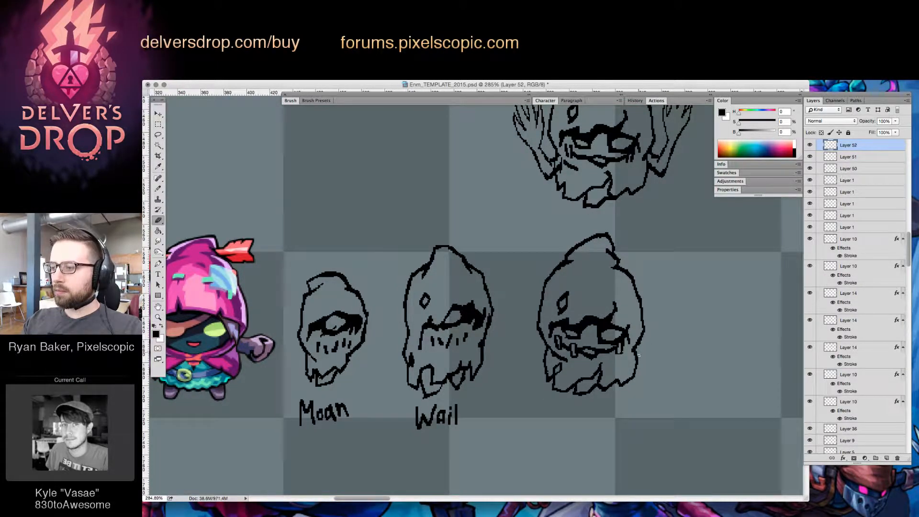
{"action": "key", "text": "z"}
{"action": "left_click_drag", "start_coordinate": [645, 363], "coordinate": [669, 359]}
{"action": "key", "text": "b"}
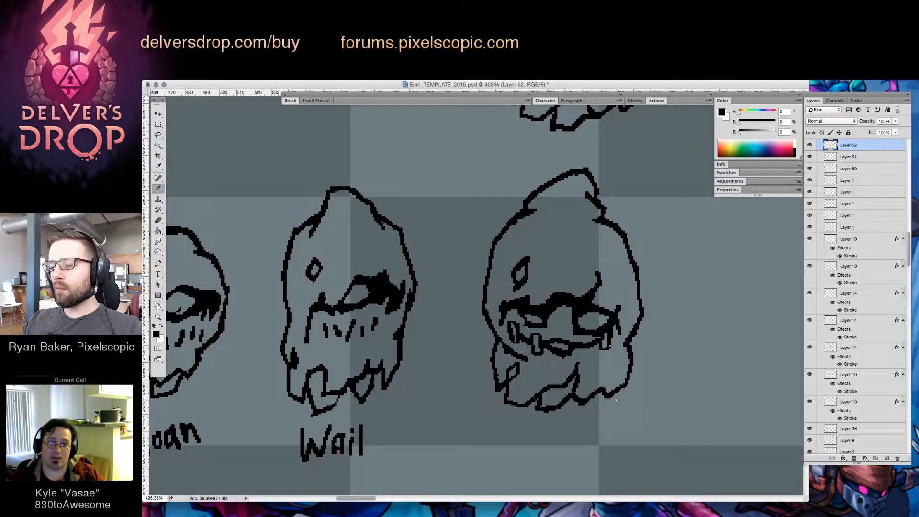
{"action": "key", "text": "z"}
{"action": "mouse_move", "coordinate": [628, 392]}
{"action": "left_mouse_down"}
{"action": "mouse_move", "coordinate": [588, 393]}
{"action": "mouse_move", "coordinate": [597, 393]}
{"action": "left_mouse_up"}
Shift the raised-arm third figure to the left and move the armless version up beside it
{"action": "key", "text": "v"}
{"action": "left_click_drag", "start_coordinate": [609, 187], "coordinate": [532, 185]}
{"action": "key", "text": "ctrl+e"}
{"action": "left_click_drag", "start_coordinate": [621, 300], "coordinate": [658, 190]}
Delete the stray stroke on the canvas to the left of the raised-arm figure
{"action": "key", "text": "m"}
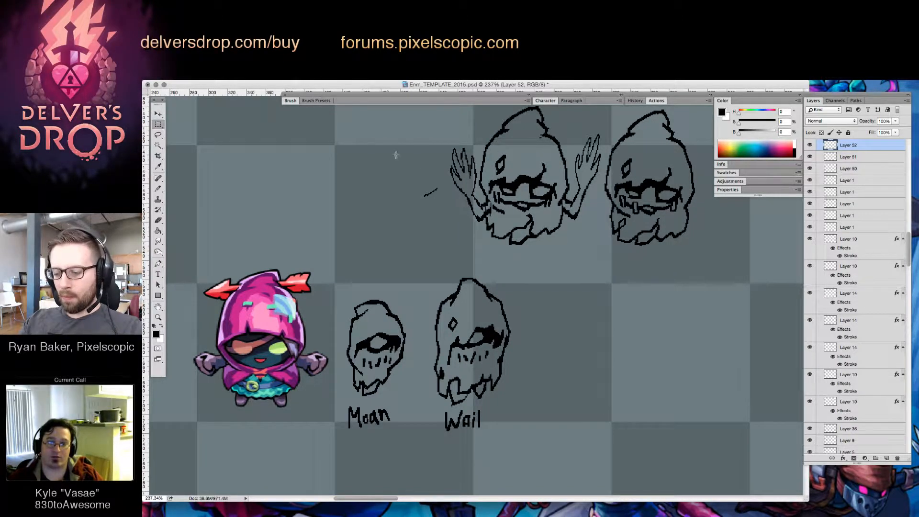
{"action": "left_click_drag", "start_coordinate": [395, 153], "coordinate": [473, 226]}
{"action": "key", "text": "Delete"}
{"action": "key", "text": "super+d"}
Duplicate the armless third figure and place the copy in the lower row to the right of Wail
{"action": "key", "text": "v"}
{"action": "left_click_drag", "start_coordinate": [661, 188], "coordinate": [595, 354]}
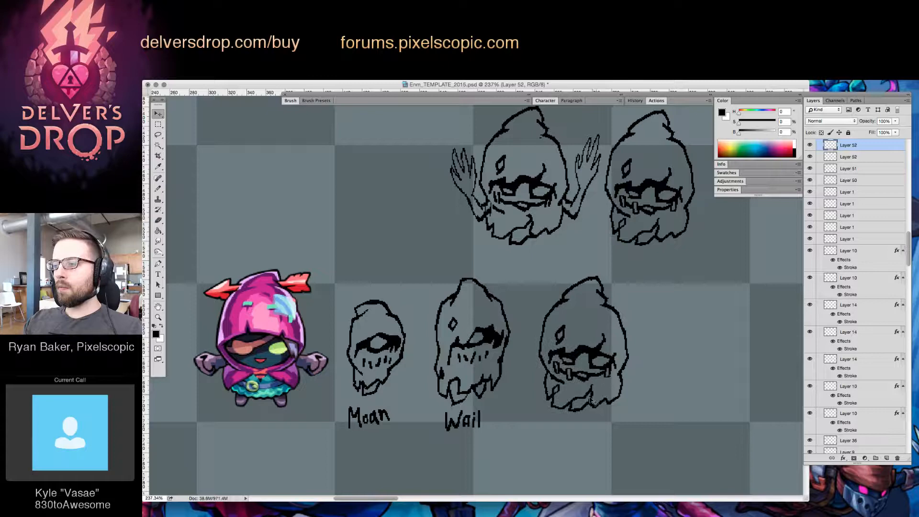
{"action": "left_click", "coordinate": [611, 410]}
{"action": "key", "text": "l"}
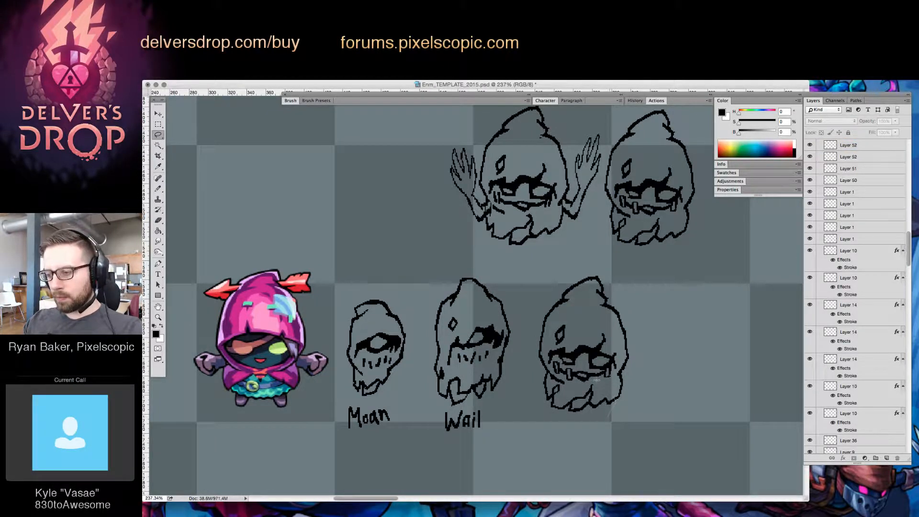
{"action": "key", "text": "z"}
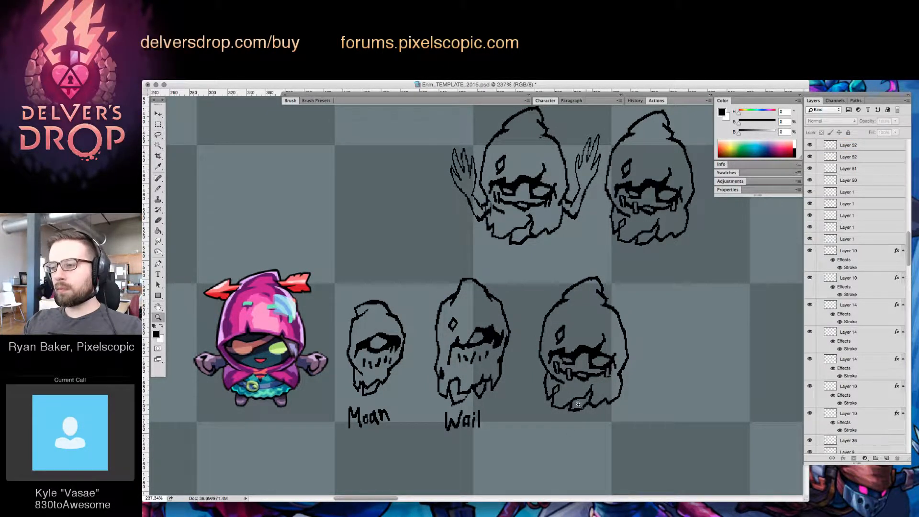
{"action": "key", "text": "v"}
{"action": "left_click_drag", "start_coordinate": [593, 406], "coordinate": [604, 385]}
{"action": "key", "text": "super+z"}
Cut away the middle of the ragged hem on the copied figure, keeping its left and right edges
{"action": "key", "text": "l"}
{"action": "mouse_move", "coordinate": [559, 402]}
{"action": "left_mouse_down"}
{"action": "mouse_move", "coordinate": [574, 427]}
{"action": "mouse_move", "coordinate": [595, 393]}
{"action": "mouse_move", "coordinate": [557, 395]}
{"action": "mouse_move", "coordinate": [560, 412]}
{"action": "mouse_move", "coordinate": [550, 406]}
{"action": "mouse_move", "coordinate": [561, 426]}
{"action": "left_mouse_up"}
{"action": "key", "text": "Delete"}
{"action": "key", "text": "z"}
Sketch a drooping hand with long pointed fingers below the left side of the copied figure's mouth
{"action": "key", "text": "b"}
{"action": "mouse_move", "coordinate": [561, 425]}
{"action": "left_mouse_down"}
{"action": "mouse_move", "coordinate": [560, 403]}
{"action": "mouse_move", "coordinate": [570, 418]}
{"action": "mouse_move", "coordinate": [582, 397]}
{"action": "mouse_move", "coordinate": [573, 386]}
{"action": "mouse_move", "coordinate": [587, 383]}
{"action": "mouse_move", "coordinate": [571, 378]}
{"action": "mouse_move", "coordinate": [588, 383]}
{"action": "mouse_move", "coordinate": [579, 391]}
{"action": "left_mouse_up"}
{"action": "key", "text": "e"}
{"action": "key", "text": "b"}
{"action": "key", "text": "e"}
{"action": "key", "text": "b"}
{"action": "key", "text": "e"}
{"action": "key", "text": "b"}
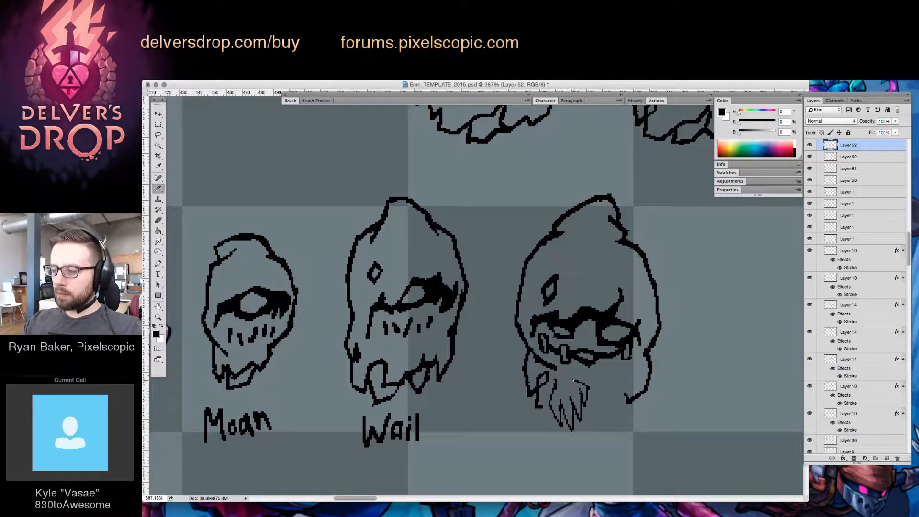
Redraw the drooping left hand with a rounded back and fingers held closer together
{"action": "mouse_move", "coordinate": [566, 377]}
{"action": "left_mouse_down"}
{"action": "mouse_move", "coordinate": [588, 384]}
{"action": "mouse_move", "coordinate": [585, 408]}
{"action": "mouse_move", "coordinate": [578, 387]}
{"action": "mouse_move", "coordinate": [573, 427]}
{"action": "left_mouse_up"}
{"action": "key", "text": "e"}
{"action": "key", "text": "b"}
{"action": "key", "text": "e"}
{"action": "key", "text": "b"}
{"action": "key", "text": "e"}
{"action": "key", "text": "b"}
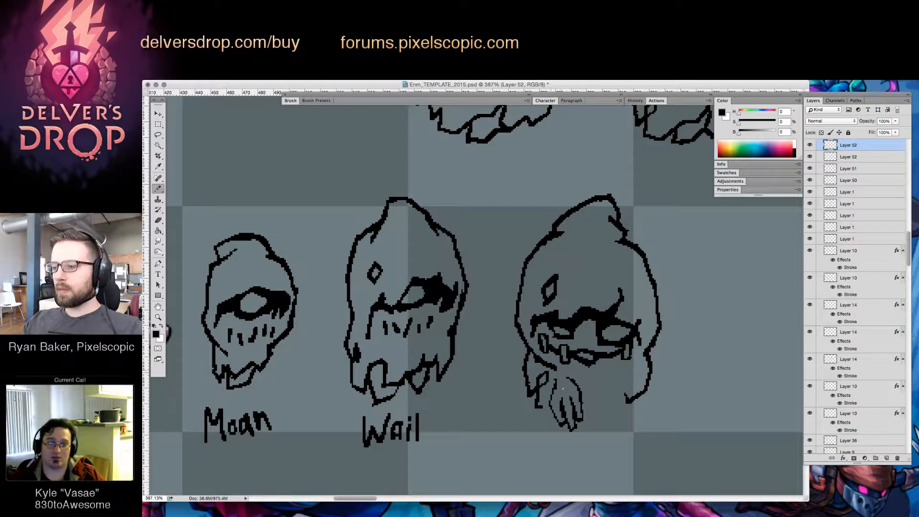
Clean up the left hand's fingertips and shorten its longest finger with small erasures and strokes
{"action": "key", "text": "e"}
{"action": "mouse_move", "coordinate": [558, 422]}
{"action": "left_mouse_down"}
{"action": "mouse_move", "coordinate": [564, 427]}
{"action": "mouse_move", "coordinate": [557, 421]}
{"action": "left_mouse_up"}
{"action": "key", "text": "b"}
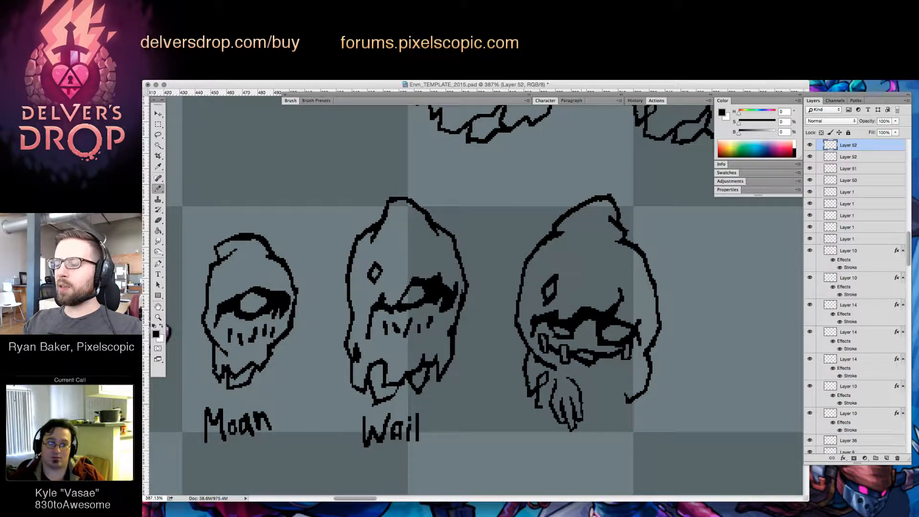
{"action": "key", "text": "e"}
{"action": "key", "text": "b"}
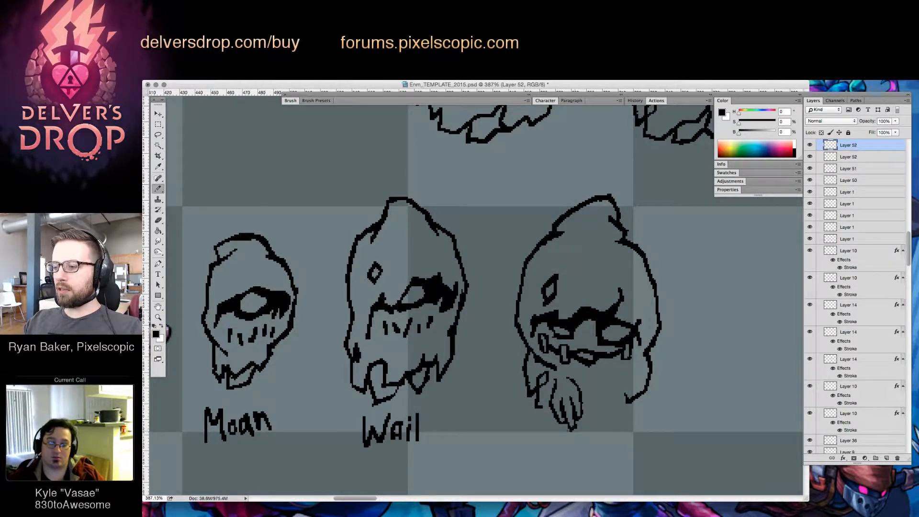
{"action": "key", "text": "e"}
{"action": "key", "text": "b"}
{"action": "key", "text": "e"}
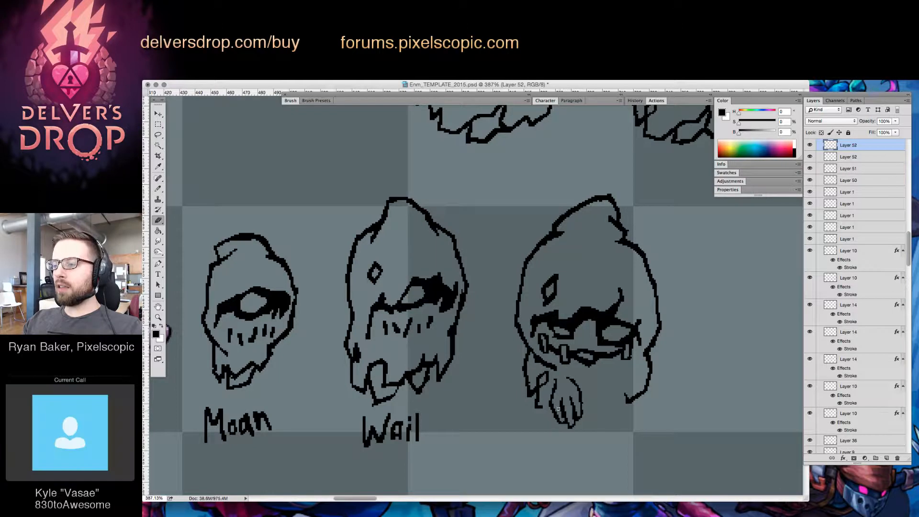
{"action": "key", "text": "b"}
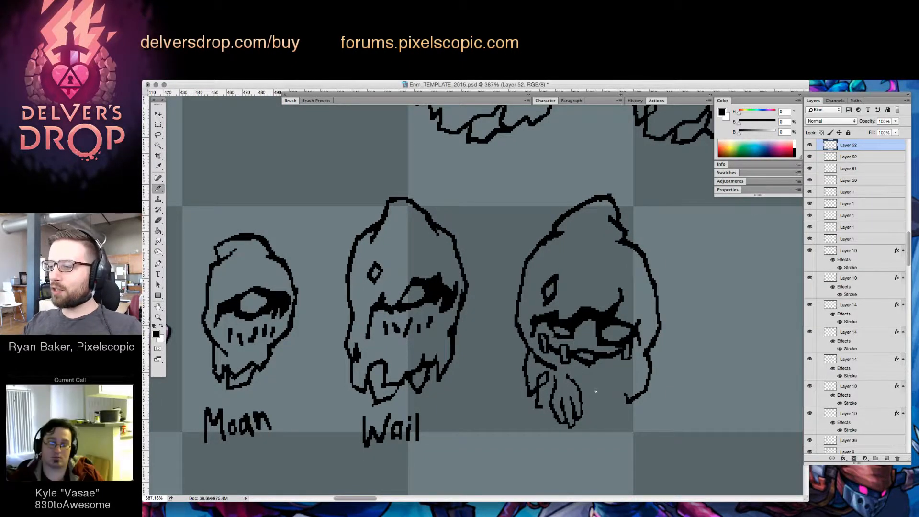
Draw a second drooping hand with its wrist and forearm emerging from the right side of the robe
{"action": "mouse_move", "coordinate": [585, 410]}
{"action": "left_mouse_down"}
{"action": "mouse_move", "coordinate": [592, 433]}
{"action": "mouse_move", "coordinate": [583, 426]}
{"action": "mouse_move", "coordinate": [594, 435]}
{"action": "mouse_move", "coordinate": [613, 400]}
{"action": "mouse_move", "coordinate": [606, 385]}
{"action": "mouse_move", "coordinate": [628, 368]}
{"action": "mouse_move", "coordinate": [630, 384]}
{"action": "mouse_move", "coordinate": [617, 396]}
{"action": "mouse_move", "coordinate": [632, 369]}
{"action": "left_mouse_up"}
{"action": "key", "text": "e"}
{"action": "key", "text": "b"}
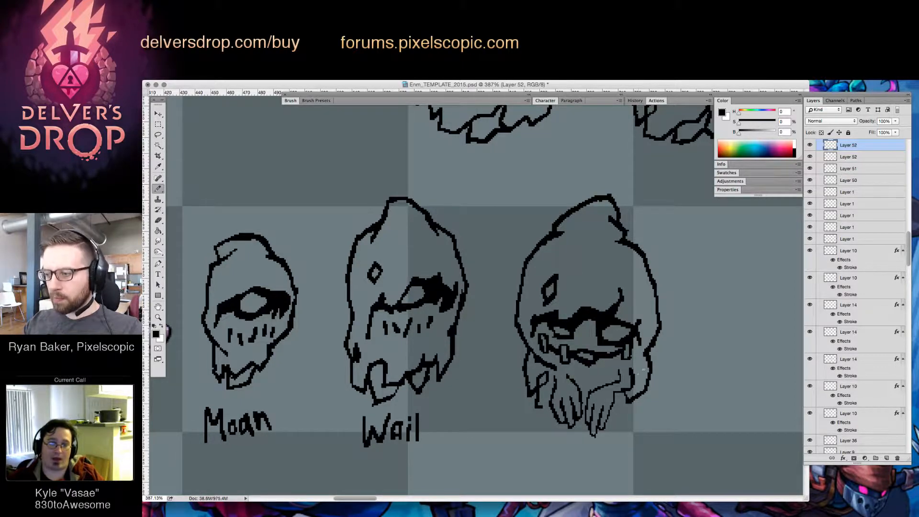
Erase the left hand's upper outline and the diamond-shaped hole beside it, and tidy the left hem edge
{"action": "key", "text": "e"}
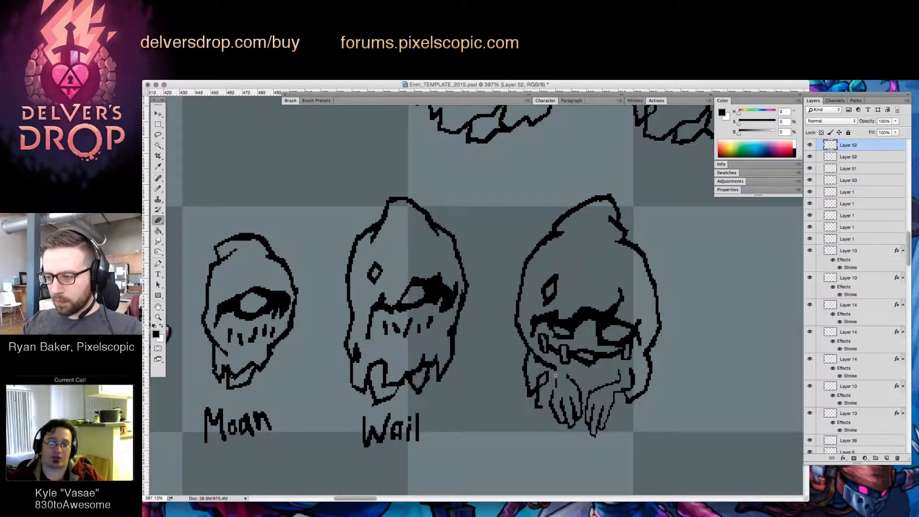
{"action": "left_click_drag", "start_coordinate": [555, 389], "coordinate": [555, 375]}
{"action": "mouse_move", "coordinate": [548, 379]}
{"action": "left_mouse_down"}
{"action": "mouse_move", "coordinate": [572, 377]}
{"action": "mouse_move", "coordinate": [598, 356]}
{"action": "mouse_move", "coordinate": [565, 372]}
{"action": "mouse_move", "coordinate": [581, 388]}
{"action": "mouse_move", "coordinate": [573, 400]}
{"action": "mouse_move", "coordinate": [560, 392]}
{"action": "mouse_move", "coordinate": [568, 415]}
{"action": "mouse_move", "coordinate": [556, 401]}
{"action": "mouse_move", "coordinate": [583, 397]}
{"action": "mouse_move", "coordinate": [599, 377]}
{"action": "mouse_move", "coordinate": [594, 345]}
{"action": "mouse_move", "coordinate": [572, 427]}
{"action": "left_mouse_up"}
{"action": "key", "text": "b"}
{"action": "key", "text": "e"}
{"action": "key", "text": "b"}
{"action": "key", "text": "e"}
{"action": "key", "text": "b"}
{"action": "key", "text": "e"}
{"action": "key", "text": "b"}
{"action": "key", "text": "e"}
{"action": "key", "text": "b"}
{"action": "key", "text": "e"}
{"action": "key", "text": "b"}
{"action": "key", "text": "e"}
{"action": "key", "text": "b"}
{"action": "key", "text": "e"}
{"action": "key", "text": "b"}
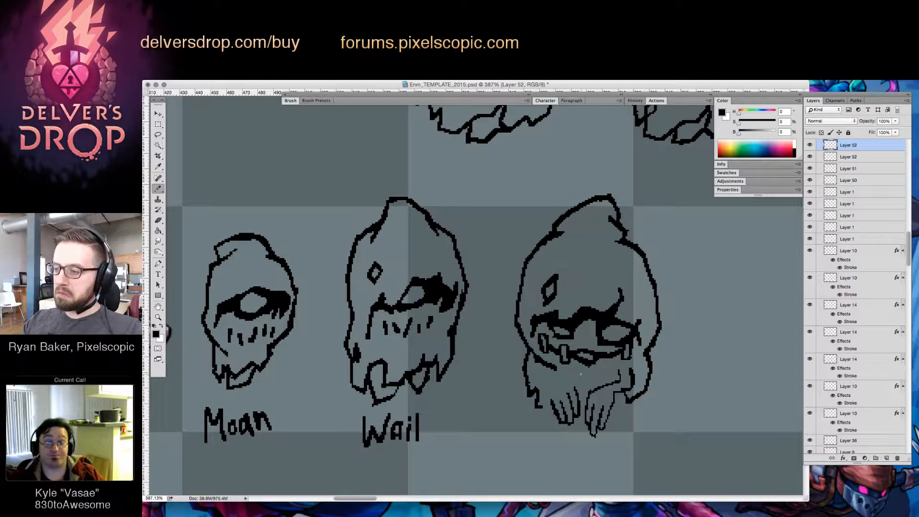
Redraw the left hand's wrist and forearm so they bend down from the robe, mirroring the right hand
{"action": "left_click_drag", "start_coordinate": [556, 379], "coordinate": [574, 386]}
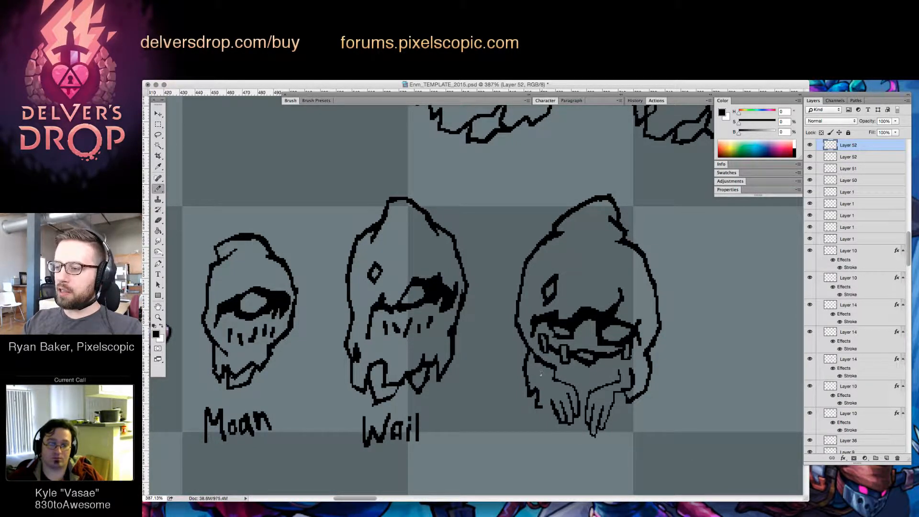
{"action": "left_click_drag", "start_coordinate": [542, 369], "coordinate": [550, 386]}
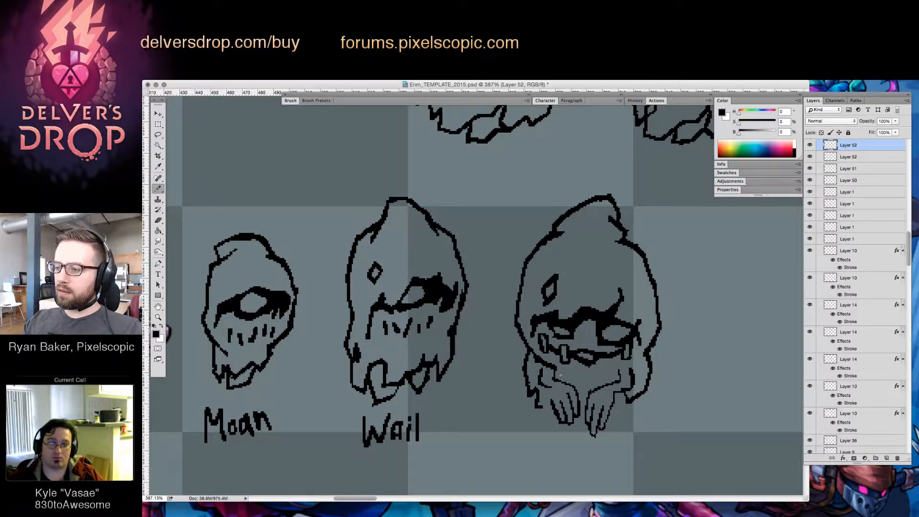
{"action": "left_click_drag", "start_coordinate": [547, 385], "coordinate": [553, 399]}
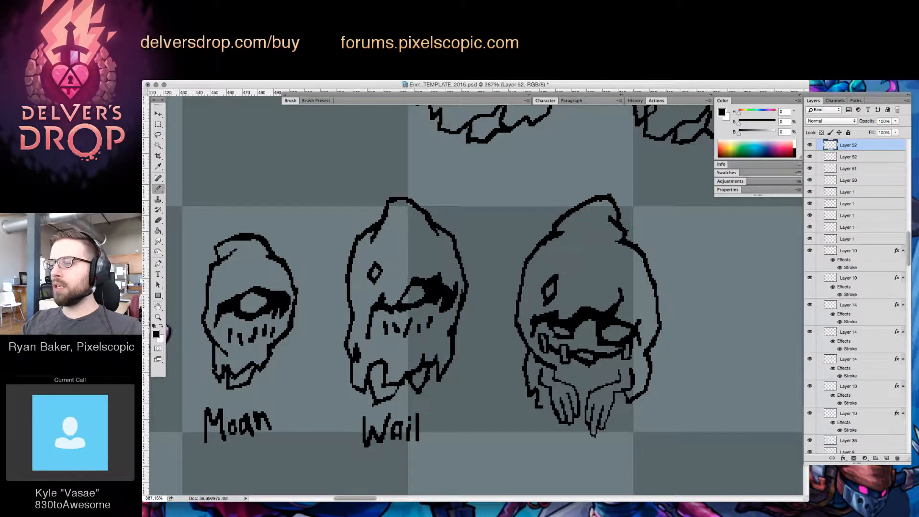
{"action": "mouse_move", "coordinate": [541, 364]}
{"action": "left_mouse_down"}
{"action": "mouse_move", "coordinate": [540, 384]}
{"action": "mouse_move", "coordinate": [549, 387]}
{"action": "left_mouse_up"}
{"action": "key", "text": "e"}
{"action": "key", "text": "b"}
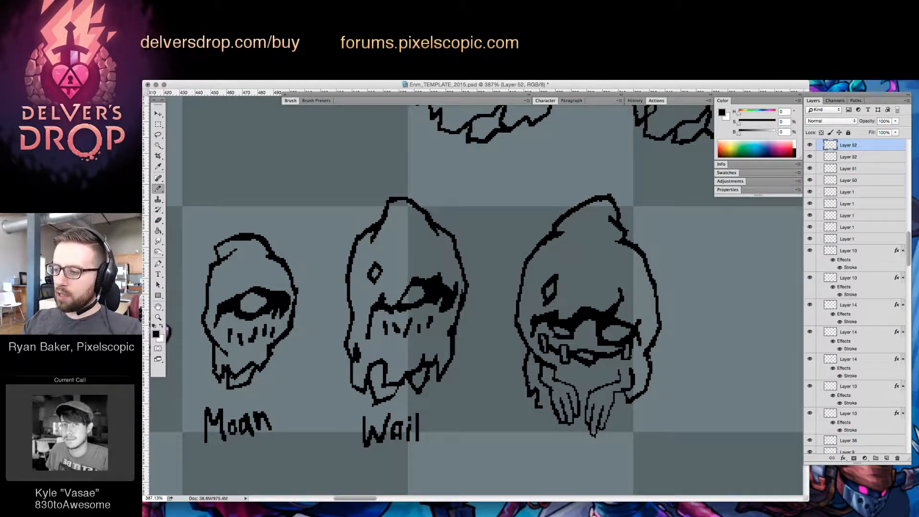
Trim the forearm line of the right hand where it meets the robe
{"action": "key", "text": "e"}
{"action": "left_click_drag", "start_coordinate": [629, 363], "coordinate": [630, 376]}
{"action": "key", "text": "b"}
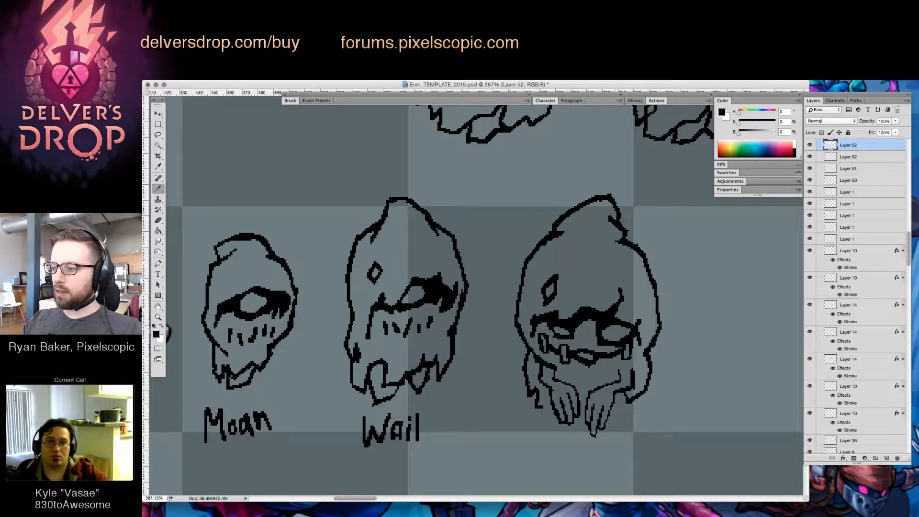
Select the third enemy's right drooping hand and shift it slightly up to fit against the sleeve
{"action": "key", "text": "Tab"}
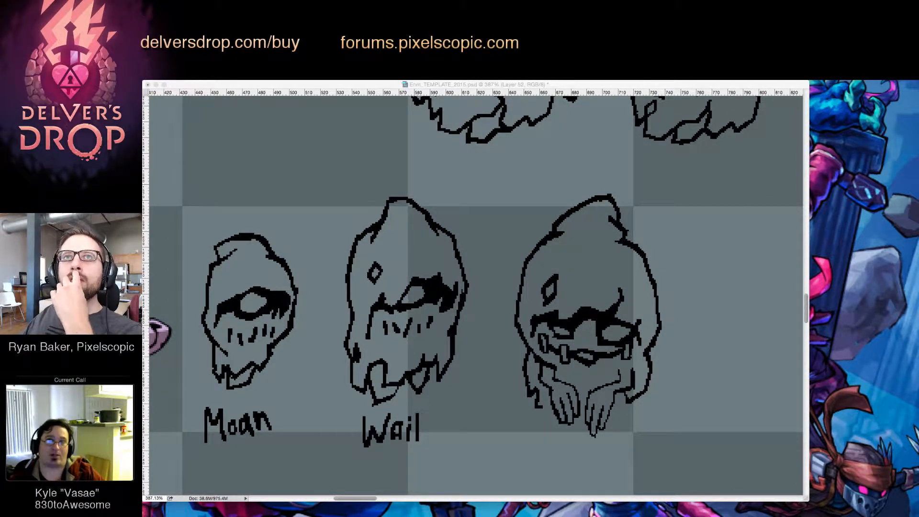
{"action": "left_click", "coordinate": [639, 364]}
{"action": "key", "text": "z"}
{"action": "mouse_move", "coordinate": [643, 346]}
{"action": "left_mouse_down"}
{"action": "mouse_move", "coordinate": [616, 355]}
{"action": "mouse_move", "coordinate": [622, 379]}
{"action": "mouse_move", "coordinate": [643, 336]}
{"action": "left_mouse_up"}
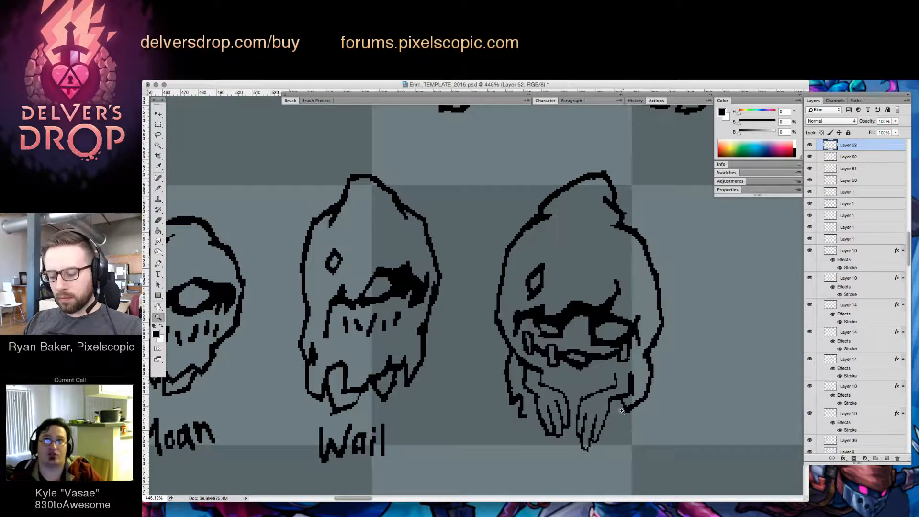
{"action": "key", "text": "l"}
{"action": "mouse_move", "coordinate": [622, 411]}
{"action": "left_mouse_down"}
{"action": "mouse_move", "coordinate": [634, 378]}
{"action": "mouse_move", "coordinate": [612, 371]}
{"action": "mouse_move", "coordinate": [522, 384]}
{"action": "mouse_move", "coordinate": [579, 462]}
{"action": "mouse_move", "coordinate": [602, 455]}
{"action": "left_mouse_up"}
{"action": "key", "text": "v"}
{"action": "left_click_drag", "start_coordinate": [619, 399], "coordinate": [629, 373]}
{"action": "key", "text": "ctrl+d"}
Draw the robe's ragged hem on the outer side of each hand and close the gap between the hands
{"action": "key", "text": "b"}
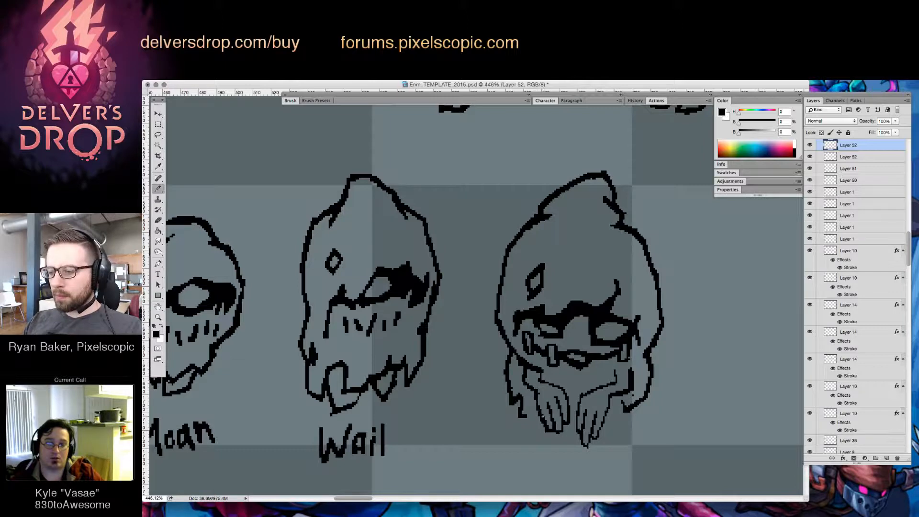
{"action": "mouse_move", "coordinate": [522, 416]}
{"action": "left_mouse_down"}
{"action": "mouse_move", "coordinate": [570, 426]}
{"action": "mouse_move", "coordinate": [622, 401]}
{"action": "left_mouse_up"}
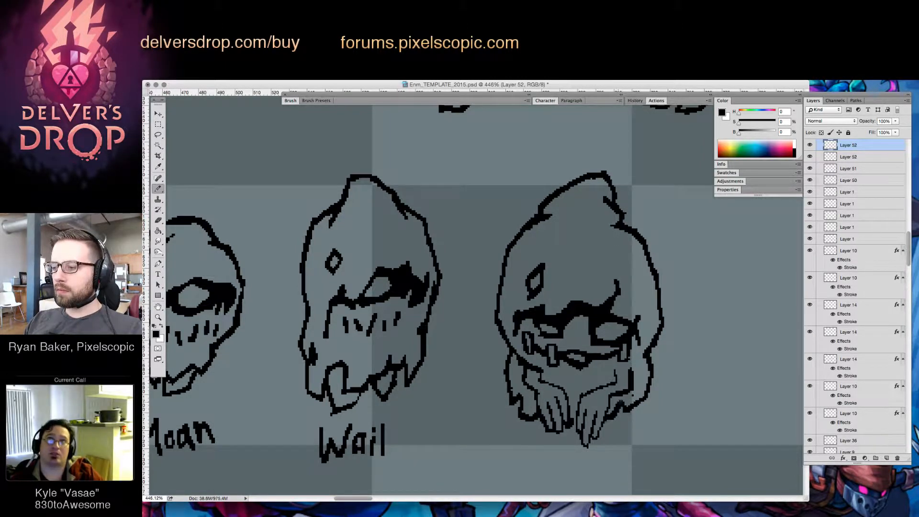
{"action": "left_click_drag", "start_coordinate": [574, 419], "coordinate": [577, 415]}
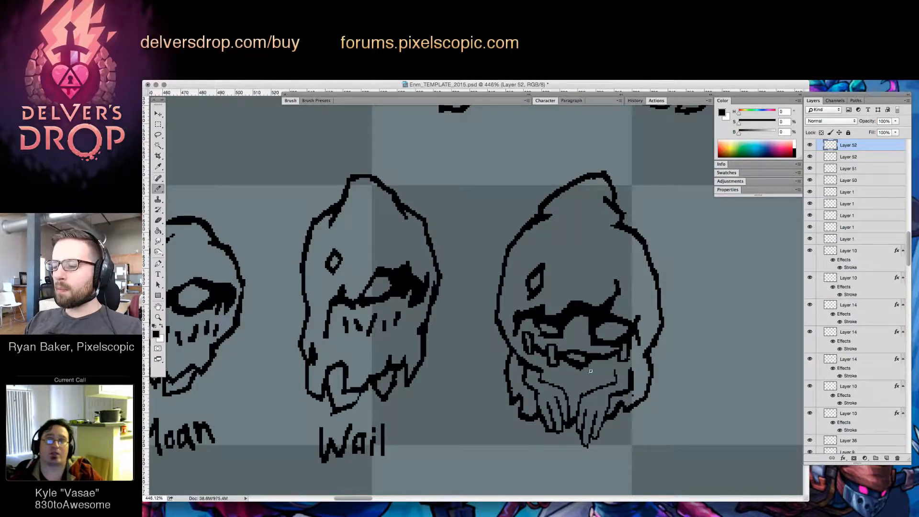
Draw a chin line beneath the toothed mouth, running across the face to both hood edges
{"action": "mouse_move", "coordinate": [563, 359]}
{"action": "left_mouse_down"}
{"action": "mouse_move", "coordinate": [611, 360]}
{"action": "mouse_move", "coordinate": [561, 373]}
{"action": "mouse_move", "coordinate": [576, 382]}
{"action": "mouse_move", "coordinate": [609, 363]}
{"action": "mouse_move", "coordinate": [597, 372]}
{"action": "mouse_move", "coordinate": [626, 366]}
{"action": "left_mouse_up"}
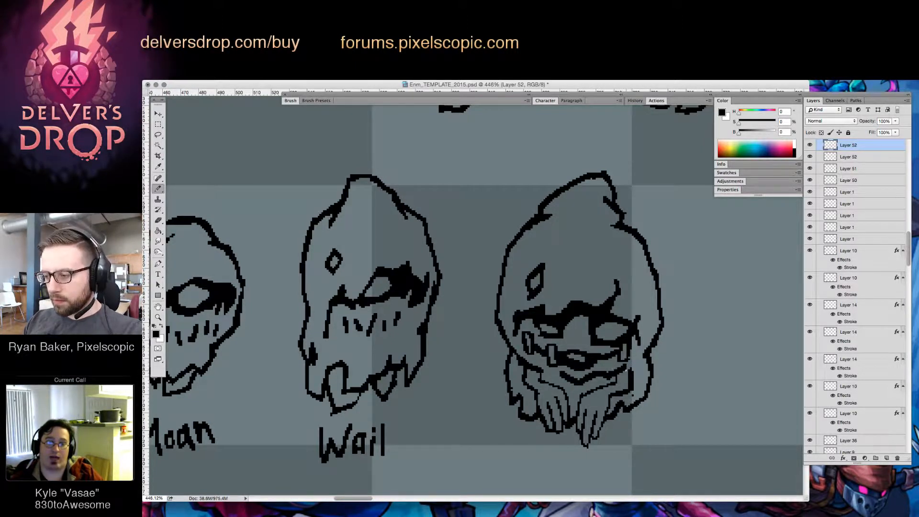
{"action": "key", "text": "e"}
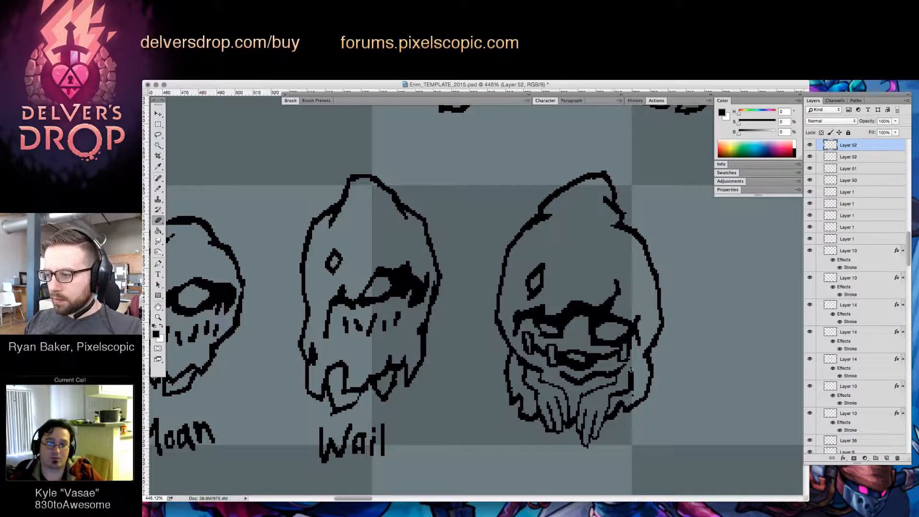
{"action": "key", "text": "b"}
{"action": "mouse_move", "coordinate": [543, 371]}
{"action": "left_mouse_down"}
{"action": "mouse_move", "coordinate": [557, 374]}
{"action": "mouse_move", "coordinate": [536, 351]}
{"action": "left_mouse_up"}
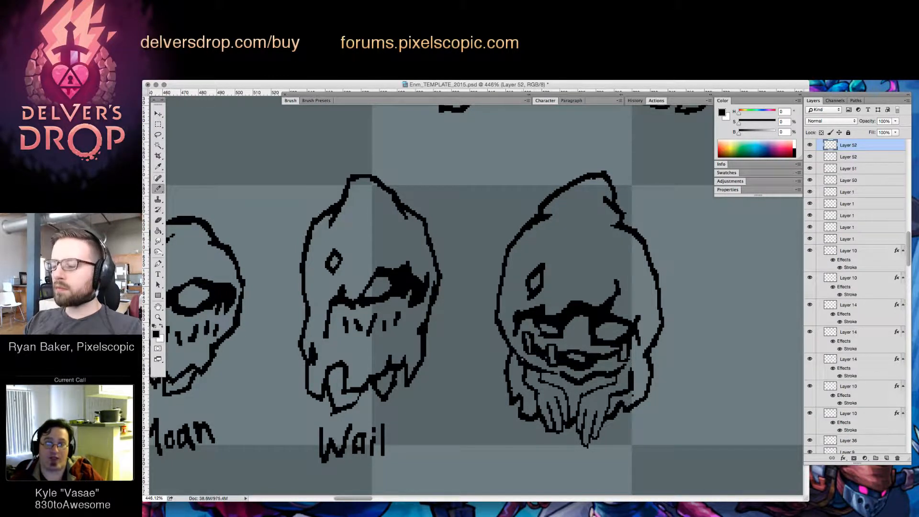
Touch up the hood's lower left edge and thicken the line beside the right eye socket
{"action": "key", "text": "e"}
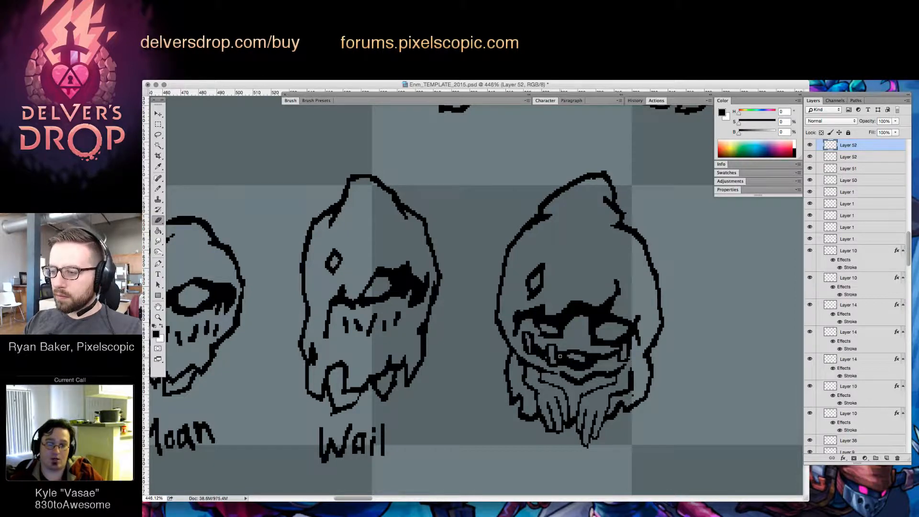
{"action": "key", "text": "b"}
{"action": "mouse_move", "coordinate": [514, 352]}
{"action": "left_mouse_down"}
{"action": "mouse_move", "coordinate": [517, 364]}
{"action": "mouse_move", "coordinate": [521, 356]}
{"action": "left_mouse_up"}
{"action": "key", "text": "e"}
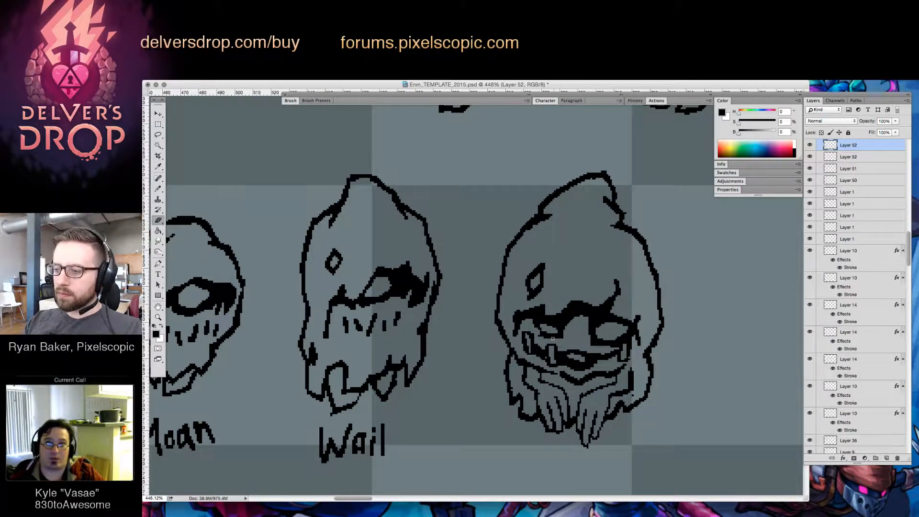
{"action": "key", "text": "b"}
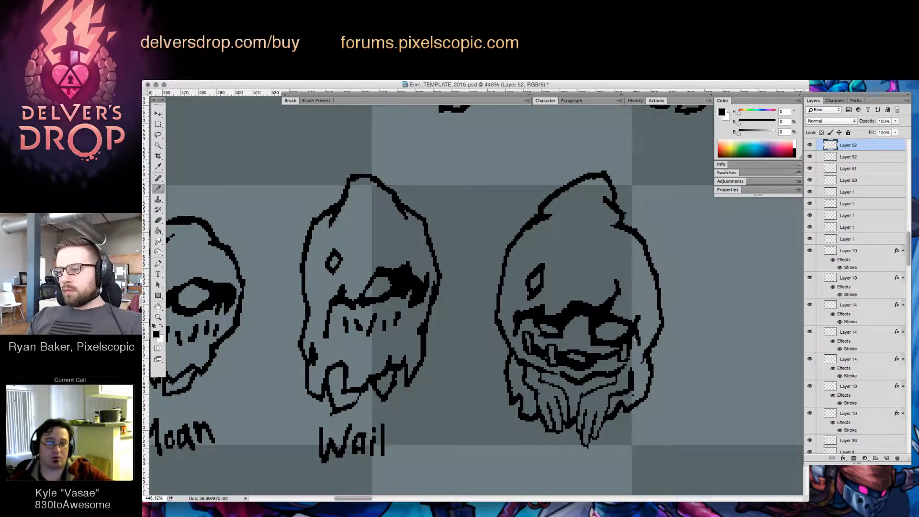
{"action": "left_click_drag", "start_coordinate": [638, 321], "coordinate": [639, 331]}
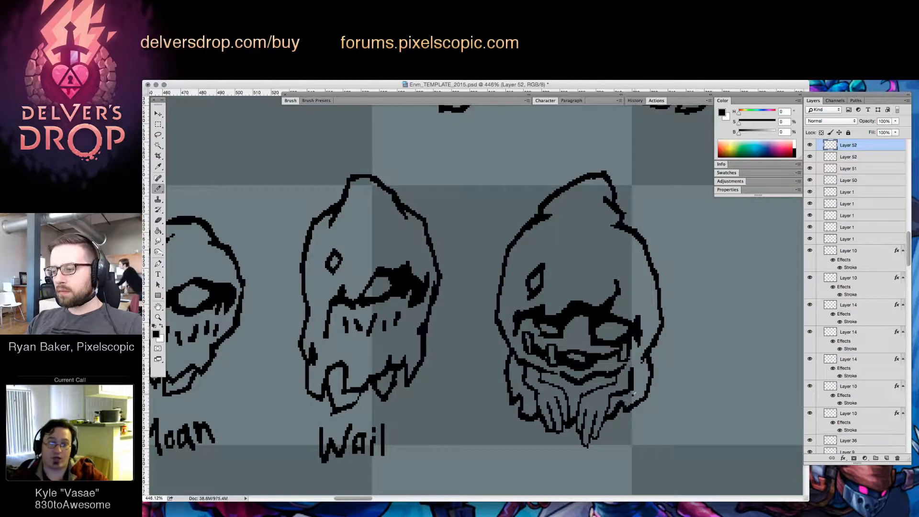
{"action": "key", "text": "e"}
{"action": "key", "text": "b"}
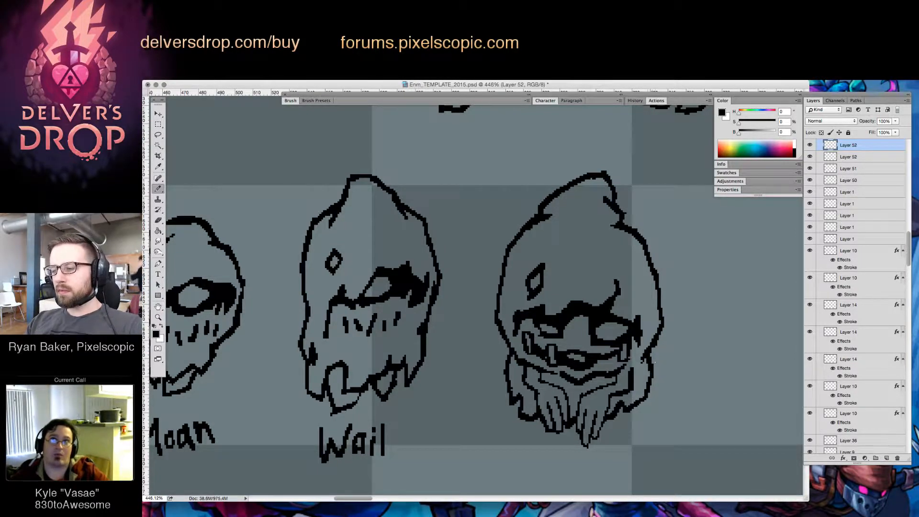
Draw an angular patch below the hood's peak and two smaller patches along its right edge
{"action": "mouse_move", "coordinate": [584, 225]}
{"action": "left_mouse_down"}
{"action": "mouse_move", "coordinate": [587, 253]}
{"action": "mouse_move", "coordinate": [606, 259]}
{"action": "mouse_move", "coordinate": [611, 241]}
{"action": "mouse_move", "coordinate": [578, 213]}
{"action": "mouse_move", "coordinate": [584, 221]}
{"action": "left_mouse_up"}
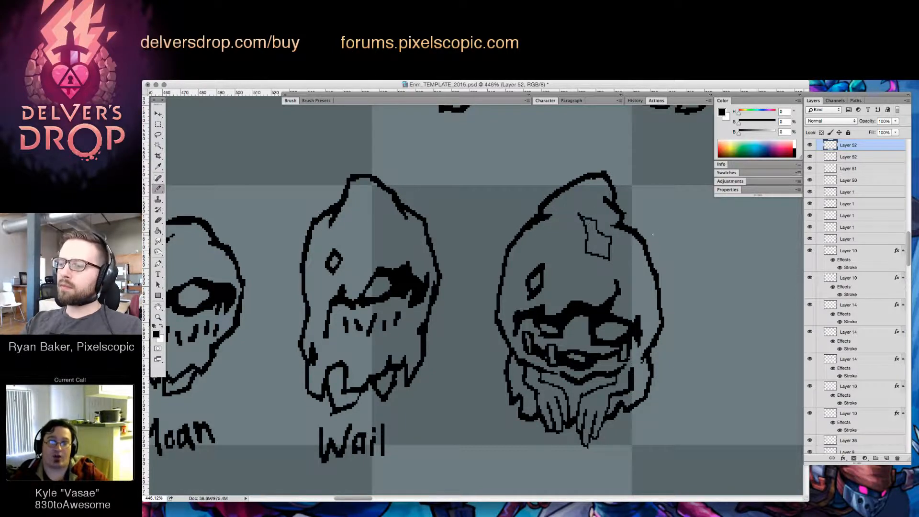
{"action": "mouse_move", "coordinate": [636, 269]}
{"action": "left_mouse_down"}
{"action": "mouse_move", "coordinate": [639, 303]}
{"action": "mouse_move", "coordinate": [658, 314]}
{"action": "mouse_move", "coordinate": [650, 283]}
{"action": "mouse_move", "coordinate": [640, 280]}
{"action": "mouse_move", "coordinate": [657, 302]}
{"action": "left_mouse_up"}
{"action": "key", "text": "e"}
{"action": "key", "text": "b"}
{"action": "key", "text": "e"}
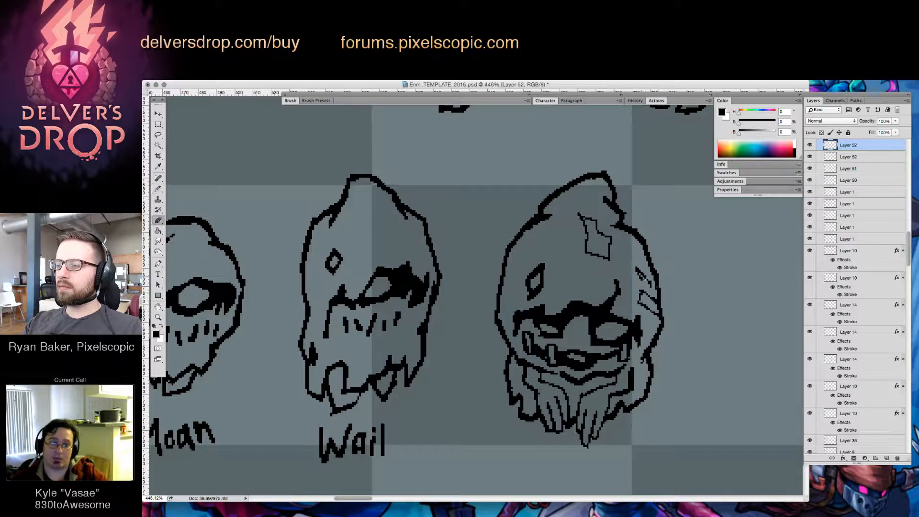
{"action": "key", "text": "b"}
{"action": "mouse_move", "coordinate": [638, 271]}
{"action": "left_mouse_down"}
{"action": "mouse_move", "coordinate": [650, 290]}
{"action": "mouse_move", "coordinate": [648, 273]}
{"action": "mouse_move", "coordinate": [647, 283]}
{"action": "left_mouse_up"}
{"action": "key", "text": "e"}
{"action": "key", "text": "b"}
{"action": "key", "text": "e"}
{"action": "key", "text": "b"}
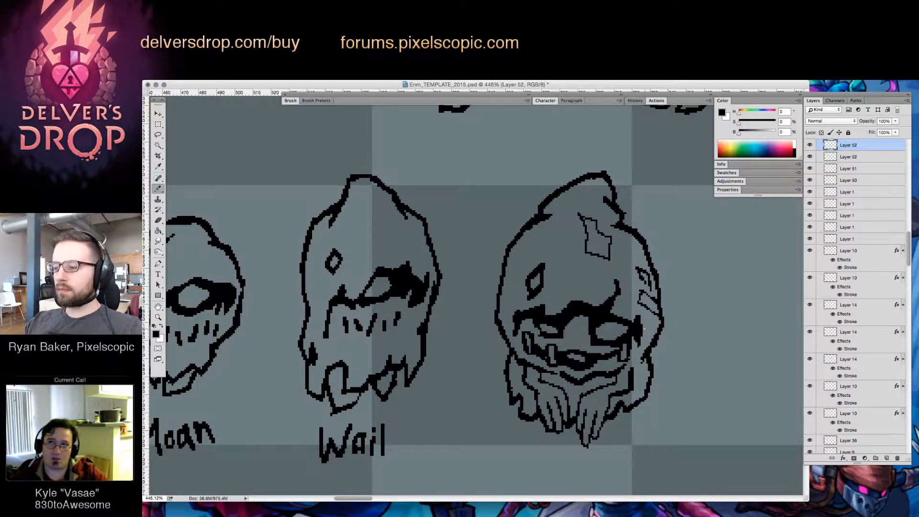
Add a patch on the hood's left edge, a fold near its peak and a short crease above the brow
{"action": "left_click_drag", "start_coordinate": [497, 299], "coordinate": [522, 269]}
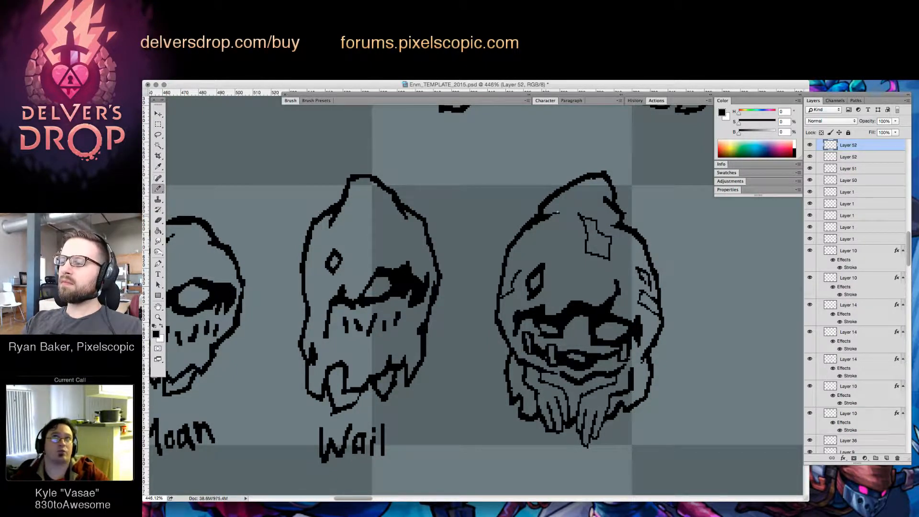
{"action": "left_click_drag", "start_coordinate": [558, 212], "coordinate": [572, 193]}
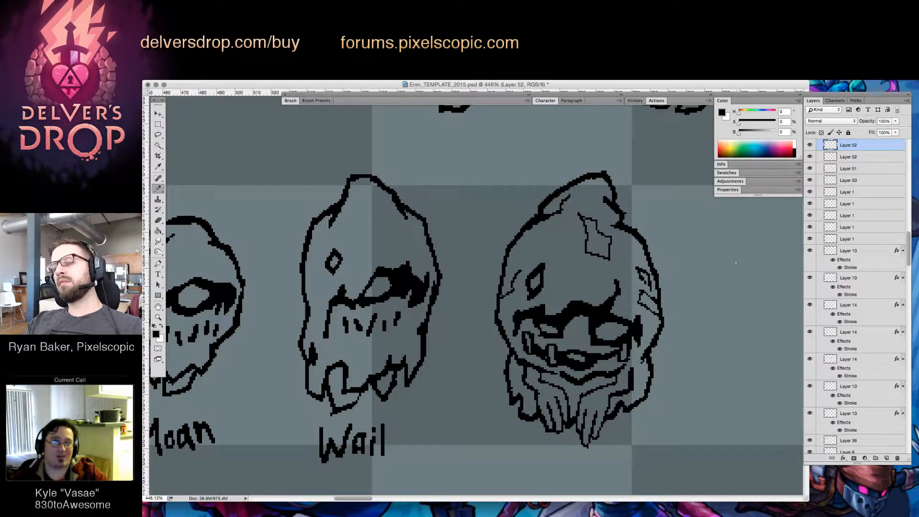
{"action": "left_click_drag", "start_coordinate": [574, 293], "coordinate": [568, 303]}
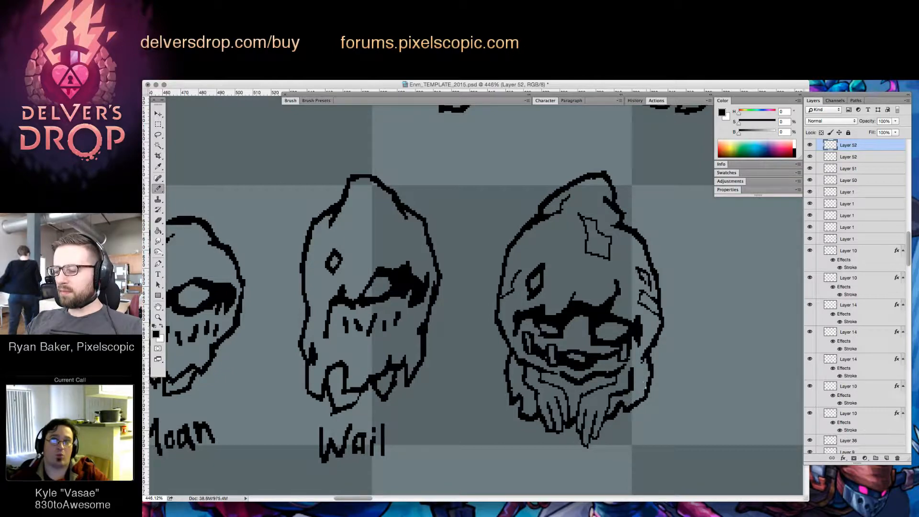
Draw fold lines in the third enemy's right sleeve and clean up their edges
{"action": "left_click_drag", "start_coordinate": [643, 380], "coordinate": [640, 398]}
{"action": "key", "text": "e"}
{"action": "key", "text": "b"}
{"action": "key", "text": "e"}
{"action": "key", "text": "b"}
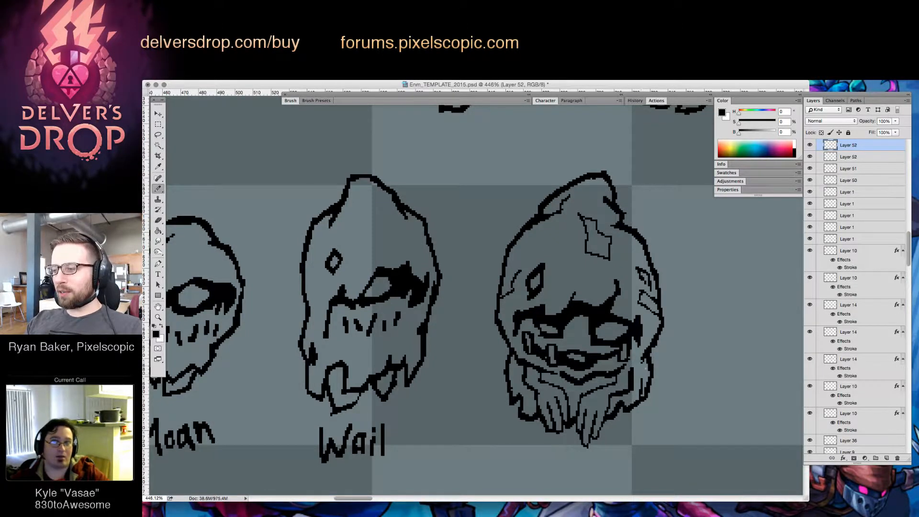
Add fold detail to the left sleeve and fill a dark shadow under the chin above the right hand
{"action": "key", "text": "e"}
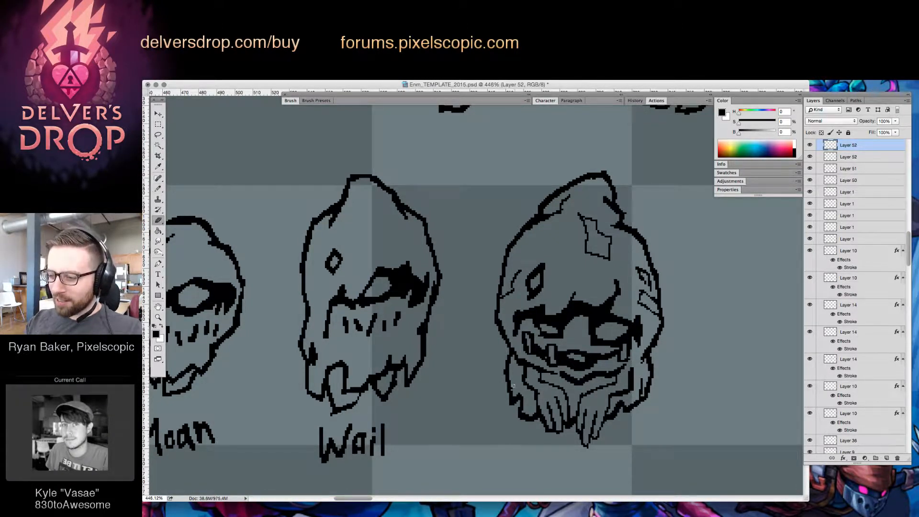
{"action": "left_click", "coordinate": [513, 386]}
{"action": "key", "text": "b"}
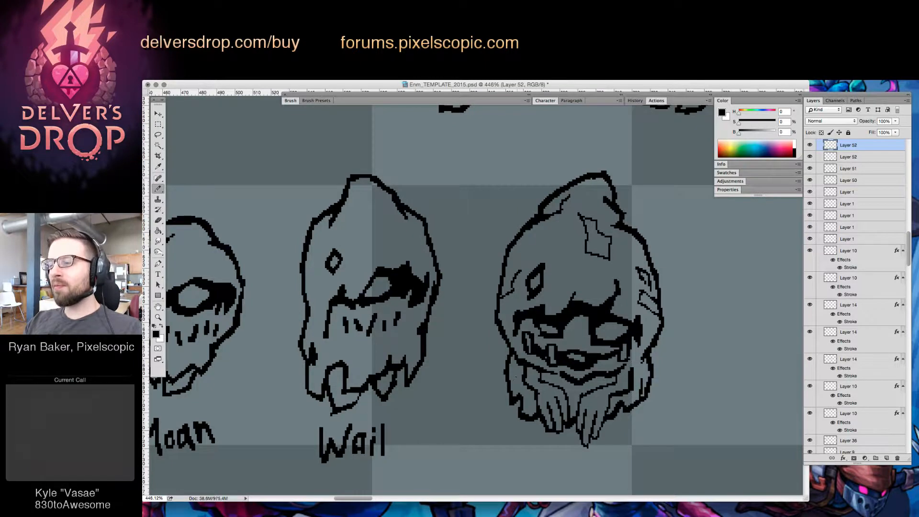
{"action": "mouse_move", "coordinate": [512, 382]}
{"action": "left_mouse_down"}
{"action": "mouse_move", "coordinate": [567, 389]}
{"action": "mouse_move", "coordinate": [598, 367]}
{"action": "mouse_move", "coordinate": [628, 363]}
{"action": "mouse_move", "coordinate": [595, 383]}
{"action": "mouse_move", "coordinate": [622, 378]}
{"action": "left_mouse_up"}
{"action": "key", "text": "e"}
{"action": "key", "text": "b"}
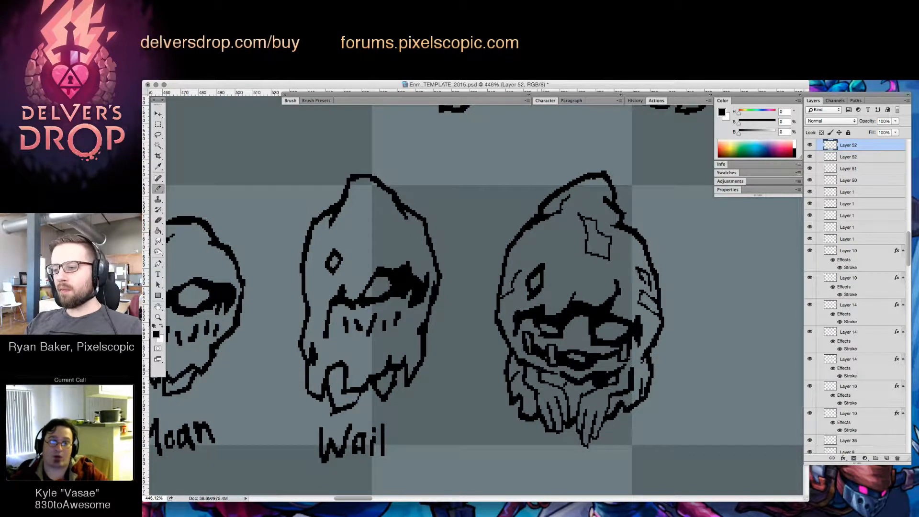
Clean up the lines where the right sleeve meets the chin and shadow
{"action": "key", "text": "e"}
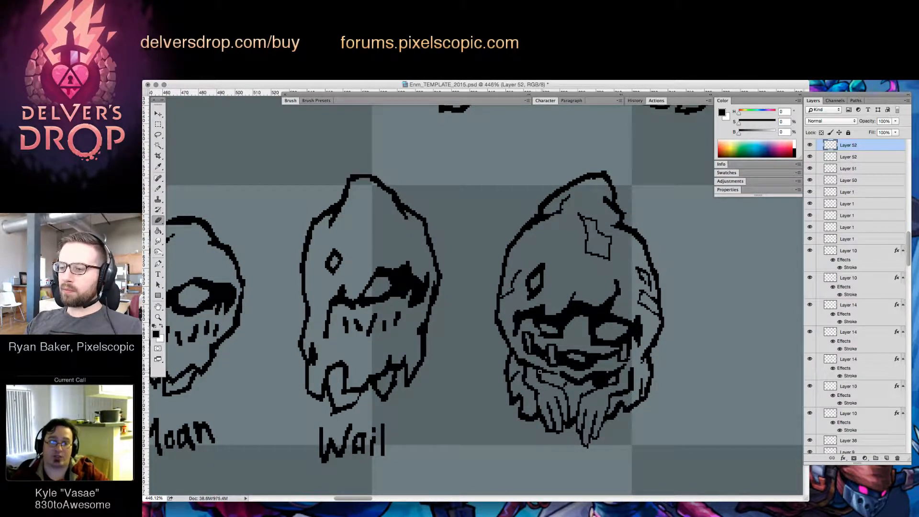
{"action": "key", "text": "b"}
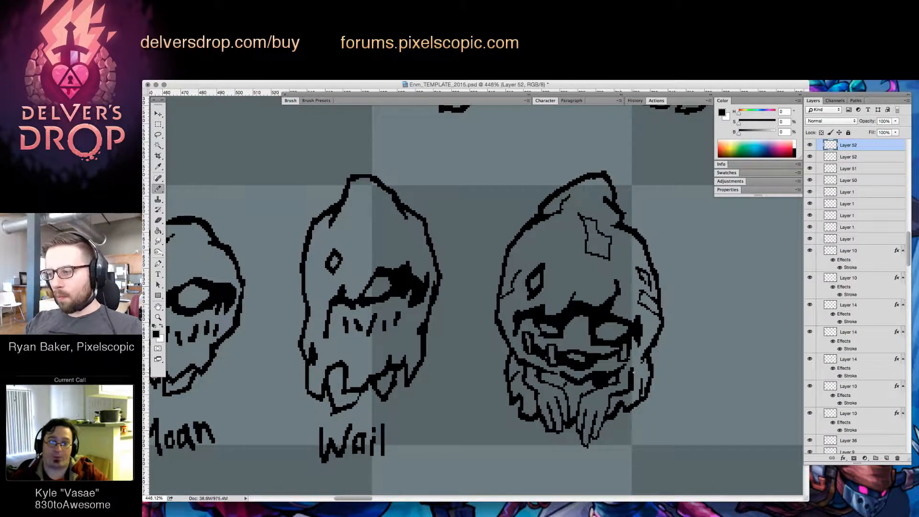
{"action": "key", "text": "e"}
{"action": "mouse_move", "coordinate": [629, 371]}
{"action": "left_mouse_down"}
{"action": "mouse_move", "coordinate": [630, 417]}
{"action": "mouse_move", "coordinate": [619, 422]}
{"action": "mouse_move", "coordinate": [708, 401]}
{"action": "left_mouse_up"}
{"action": "key", "text": "z"}
{"action": "key", "text": "e"}
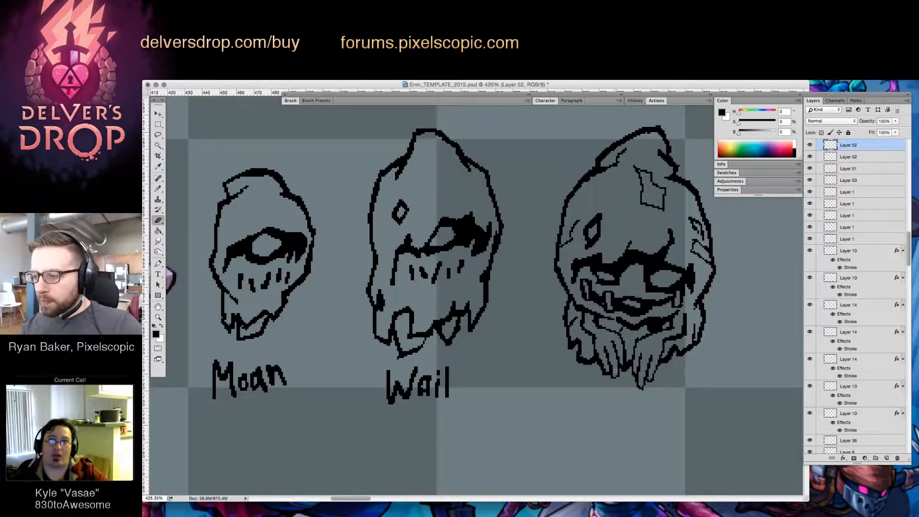
{"action": "key", "text": "b"}
{"action": "key", "text": "e"}
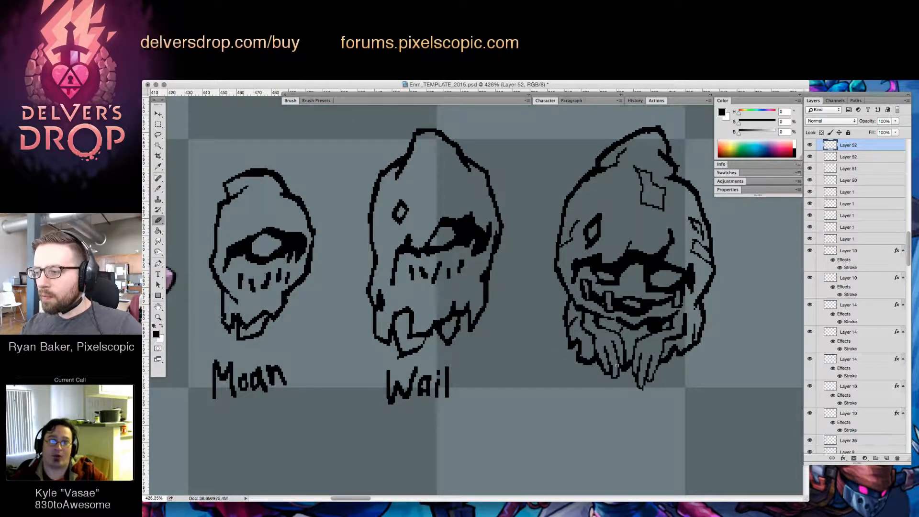
{"action": "key", "text": "b"}
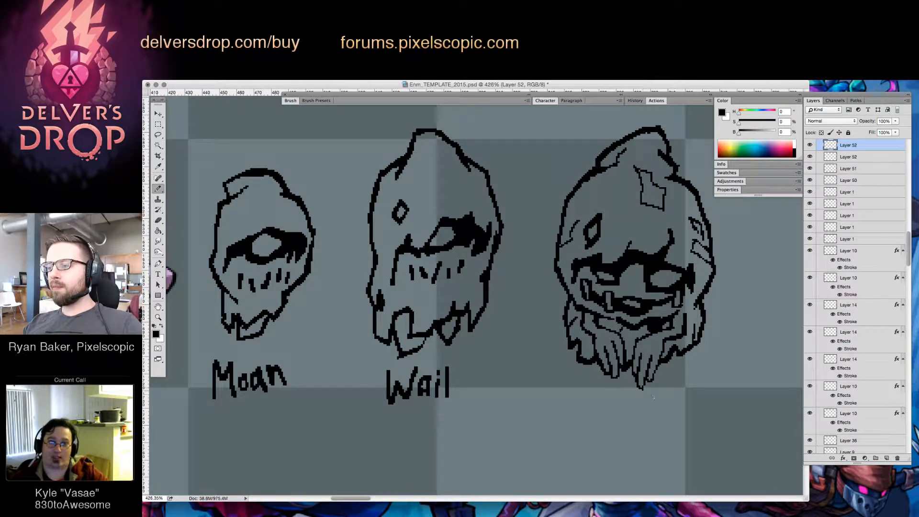
Refine the inner wrist outlines of both drooping hands below the chin
{"action": "key", "text": "z"}
{"action": "mouse_move", "coordinate": [676, 363]}
{"action": "left_mouse_down"}
{"action": "mouse_move", "coordinate": [648, 362]}
{"action": "mouse_move", "coordinate": [703, 359]}
{"action": "left_mouse_up"}
{"action": "key", "text": "b"}
{"action": "mouse_move", "coordinate": [634, 323]}
{"action": "left_mouse_down"}
{"action": "mouse_move", "coordinate": [642, 347]}
{"action": "mouse_move", "coordinate": [634, 328]}
{"action": "mouse_move", "coordinate": [658, 357]}
{"action": "mouse_move", "coordinate": [663, 337]}
{"action": "left_mouse_up"}
{"action": "key", "text": "e"}
{"action": "key", "text": "b"}
{"action": "key", "text": "e"}
{"action": "key", "text": "b"}
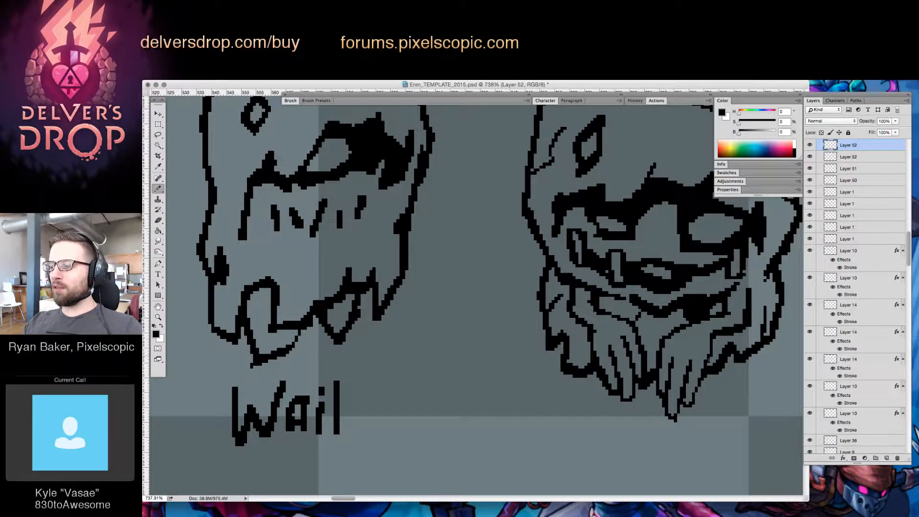
Reshape the fingers and fingertips of both drooping hands by erasing and redrawing their outlines
{"action": "key", "text": "z"}
{"action": "mouse_move", "coordinate": [740, 356]}
{"action": "left_mouse_down"}
{"action": "mouse_move", "coordinate": [684, 420]}
{"action": "mouse_move", "coordinate": [730, 383]}
{"action": "left_mouse_up"}
{"action": "key", "text": "b"}
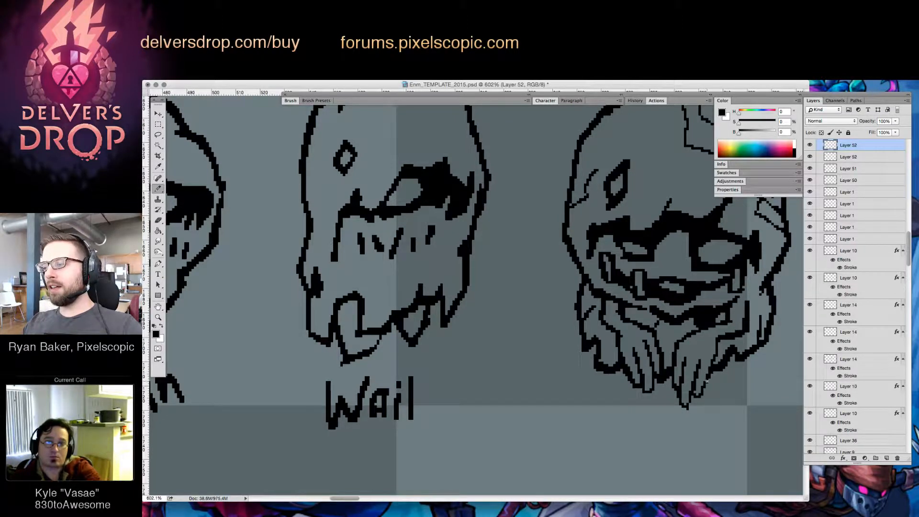
{"action": "key", "text": "e"}
{"action": "left_click_drag", "start_coordinate": [707, 384], "coordinate": [700, 396]}
{"action": "key", "text": "b"}
{"action": "mouse_move", "coordinate": [700, 397]}
{"action": "left_mouse_down"}
{"action": "mouse_move", "coordinate": [708, 381]}
{"action": "mouse_move", "coordinate": [695, 399]}
{"action": "mouse_move", "coordinate": [695, 380]}
{"action": "mouse_move", "coordinate": [693, 391]}
{"action": "mouse_move", "coordinate": [643, 391]}
{"action": "mouse_move", "coordinate": [650, 393]}
{"action": "left_mouse_up"}
{"action": "key", "text": "e"}
{"action": "key", "text": "b"}
{"action": "key", "text": "e"}
{"action": "key", "text": "b"}
{"action": "key", "text": "e"}
{"action": "key", "text": "b"}
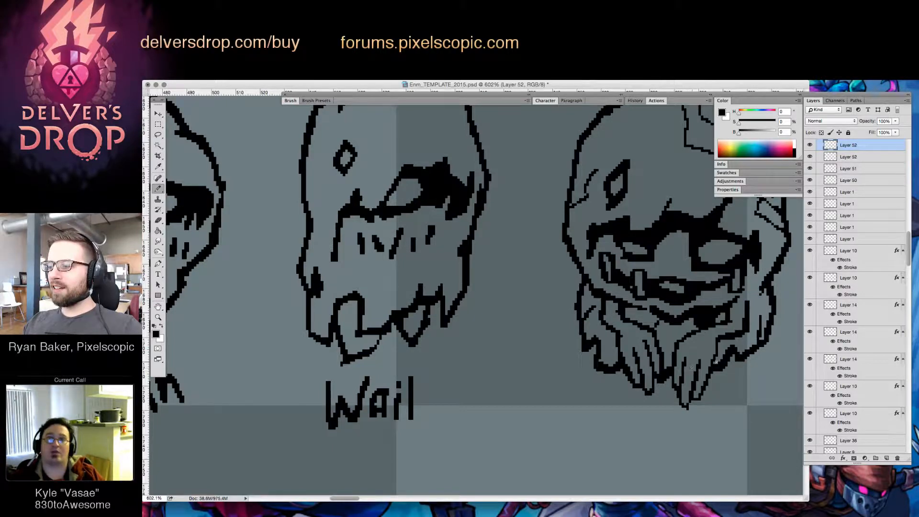
{"action": "key", "text": "e"}
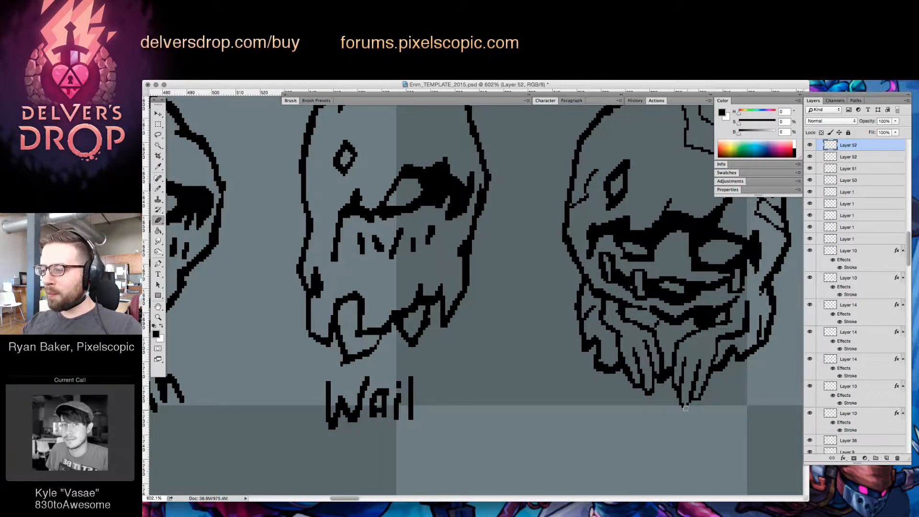
{"action": "left_click_drag", "start_coordinate": [687, 409], "coordinate": [677, 425]}
Write the name "Elegy" beneath the third enemy
{"action": "key", "text": "b"}
{"action": "key", "text": "z"}
{"action": "mouse_move", "coordinate": [718, 402]}
{"action": "left_mouse_down"}
{"action": "mouse_move", "coordinate": [637, 420]}
{"action": "mouse_move", "coordinate": [618, 412]}
{"action": "mouse_move", "coordinate": [635, 404]}
{"action": "mouse_move", "coordinate": [598, 423]}
{"action": "mouse_move", "coordinate": [602, 405]}
{"action": "left_mouse_up"}
{"action": "key", "text": "b"}
{"action": "mouse_move", "coordinate": [600, 408]}
{"action": "left_mouse_down"}
{"action": "mouse_move", "coordinate": [614, 433]}
{"action": "mouse_move", "coordinate": [627, 421]}
{"action": "mouse_move", "coordinate": [624, 432]}
{"action": "mouse_move", "coordinate": [617, 420]}
{"action": "mouse_move", "coordinate": [641, 425]}
{"action": "left_mouse_up"}
{"action": "key", "text": "e"}
{"action": "key", "text": "b"}
{"action": "key", "text": "z"}
{"action": "key", "text": "v"}
{"action": "mouse_move", "coordinate": [640, 343]}
{"action": "left_mouse_down"}
{"action": "mouse_move", "coordinate": [648, 332]}
{"action": "mouse_move", "coordinate": [644, 348]}
{"action": "left_mouse_up"}
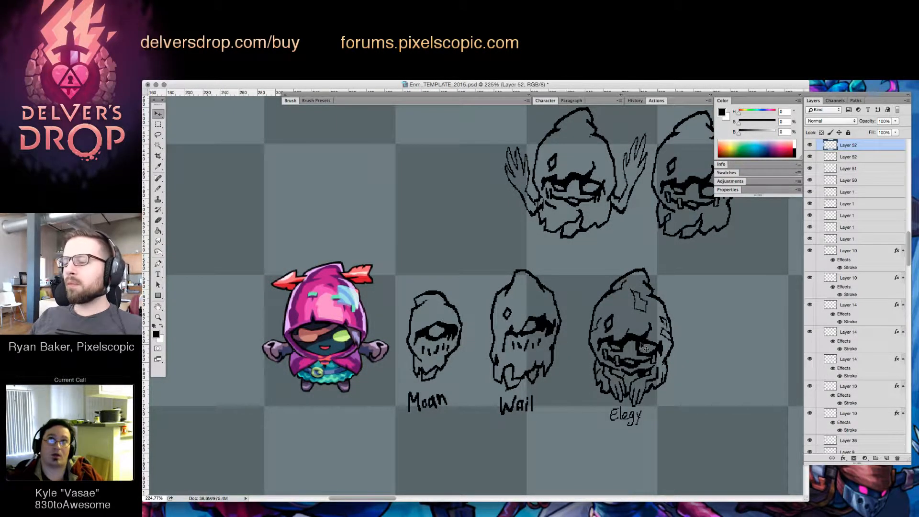
Select the "Moan" enemy's layer and draw two angular patches on its hood
{"action": "key", "text": "z"}
{"action": "left_click", "coordinate": [442, 335]}
{"action": "key", "text": "v"}
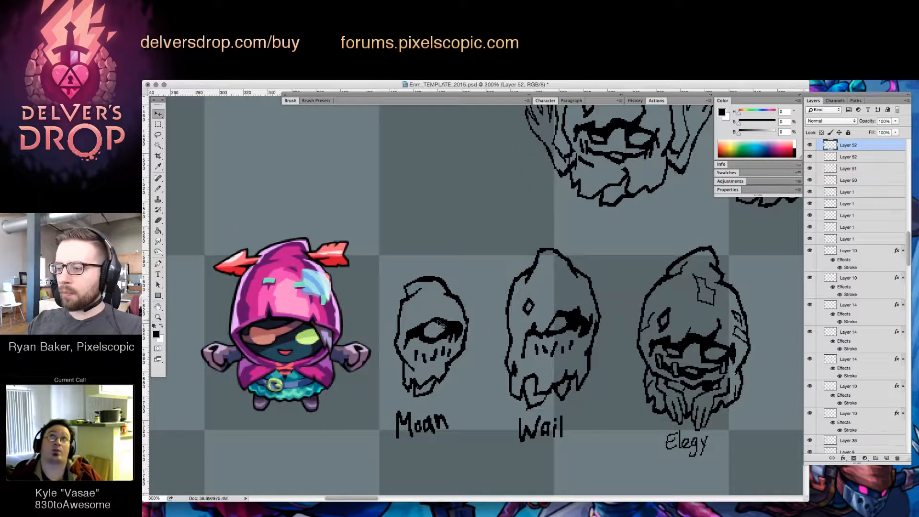
{"action": "left_click", "coordinate": [438, 321]}
{"action": "key", "text": "b"}
{"action": "mouse_move", "coordinate": [400, 327]}
{"action": "left_mouse_down"}
{"action": "mouse_move", "coordinate": [420, 303]}
{"action": "mouse_move", "coordinate": [412, 305]}
{"action": "mouse_move", "coordinate": [447, 304]}
{"action": "left_mouse_up"}
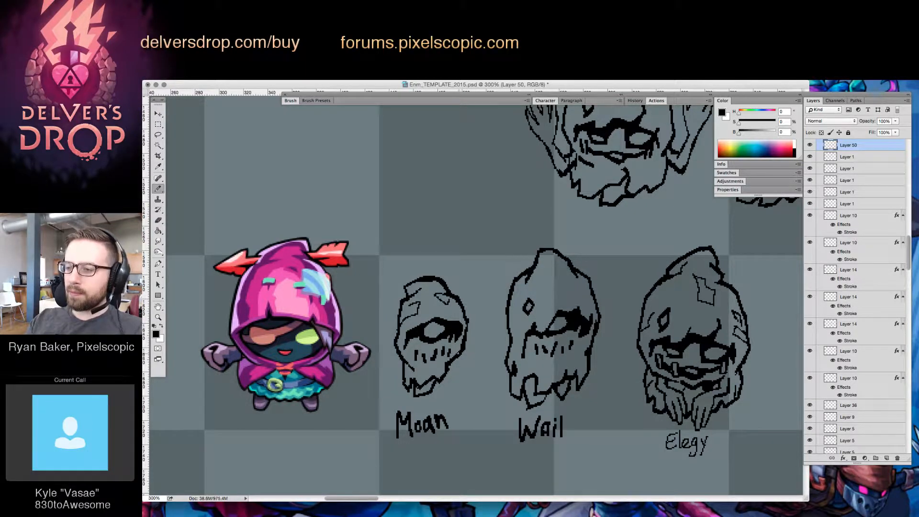
Touch up the "Moan" enemy's eye shading and replace its stitched mouth marks with small square teeth
{"action": "left_click_drag", "start_coordinate": [452, 314], "coordinate": [455, 323]}
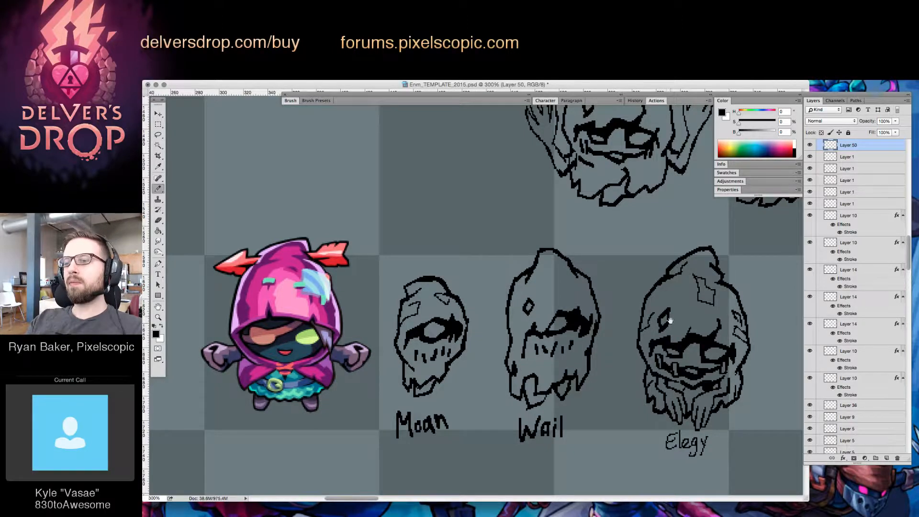
{"action": "scroll", "coordinate": [478, 297], "scroll_direction": "left", "scroll_amount": 2}
{"action": "key", "text": "e"}
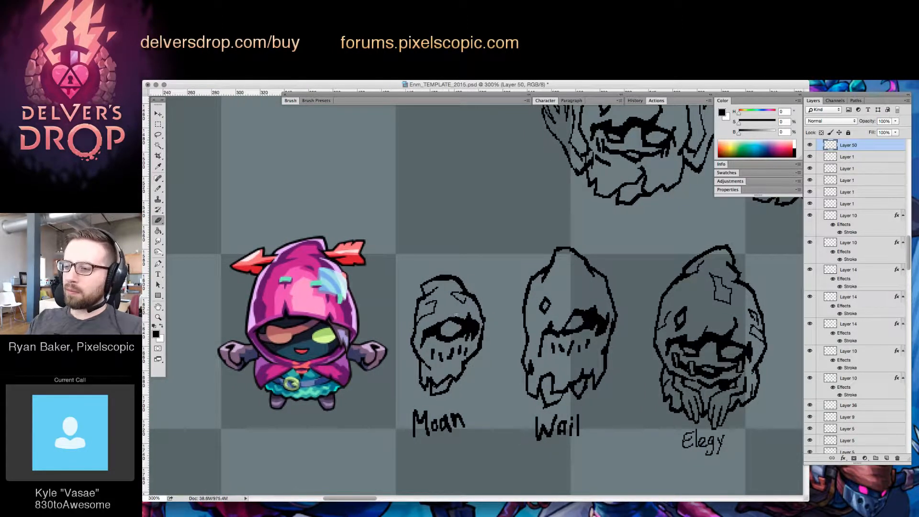
{"action": "key", "text": "b"}
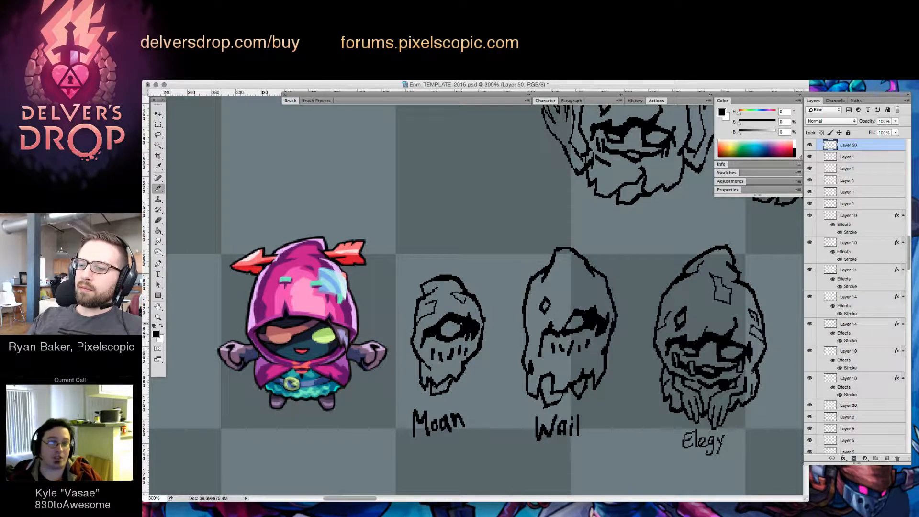
{"action": "key", "text": "e"}
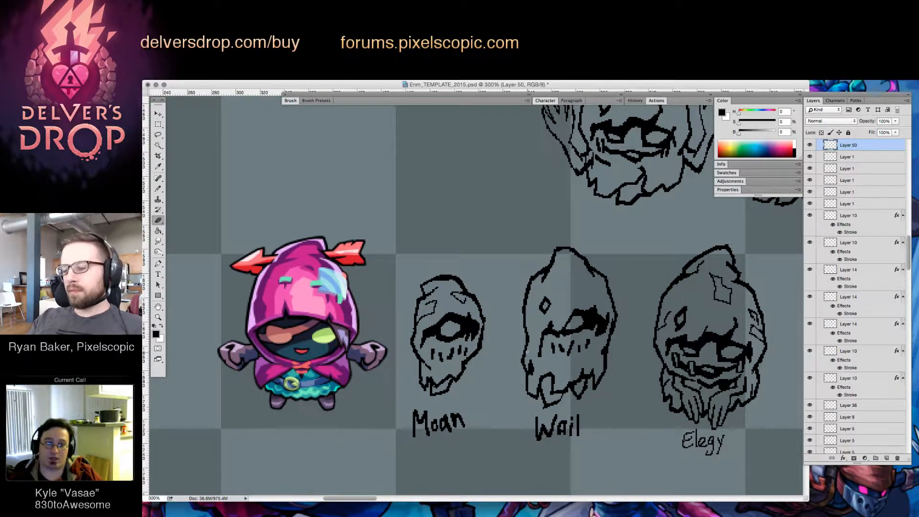
{"action": "key", "text": "b"}
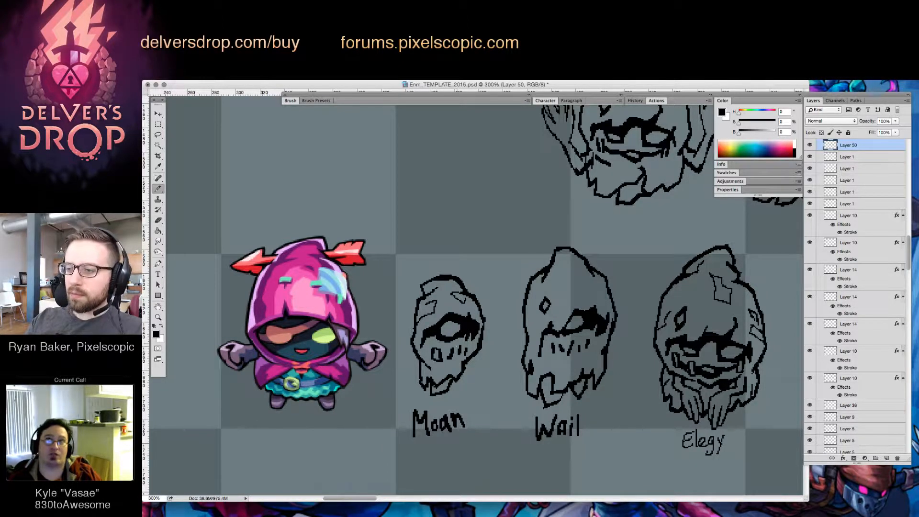
{"action": "mouse_move", "coordinate": [458, 345]}
{"action": "left_mouse_down"}
{"action": "mouse_move", "coordinate": [452, 352]}
{"action": "mouse_move", "coordinate": [465, 354]}
{"action": "mouse_move", "coordinate": [450, 354]}
{"action": "left_mouse_up"}
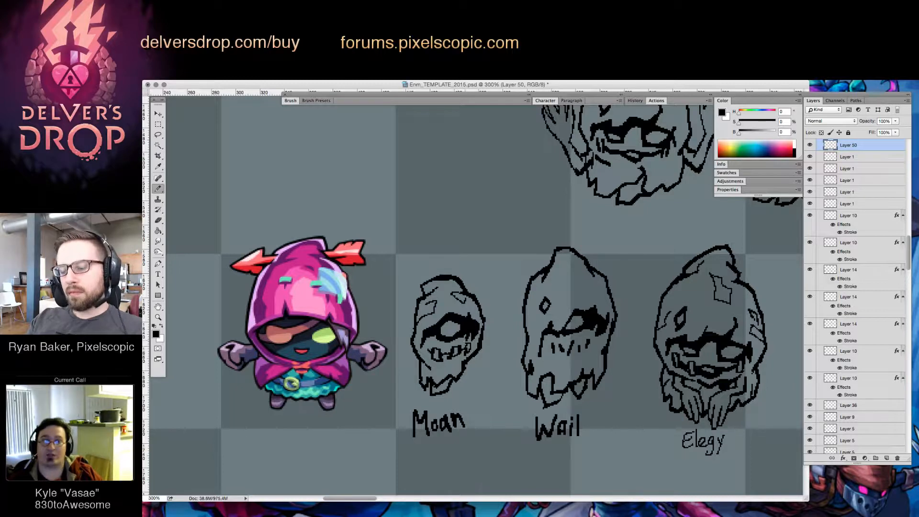
Refine the outlines of the "Moan" enemy's teeth by erasing and redrawing small parts
{"action": "key", "text": "e"}
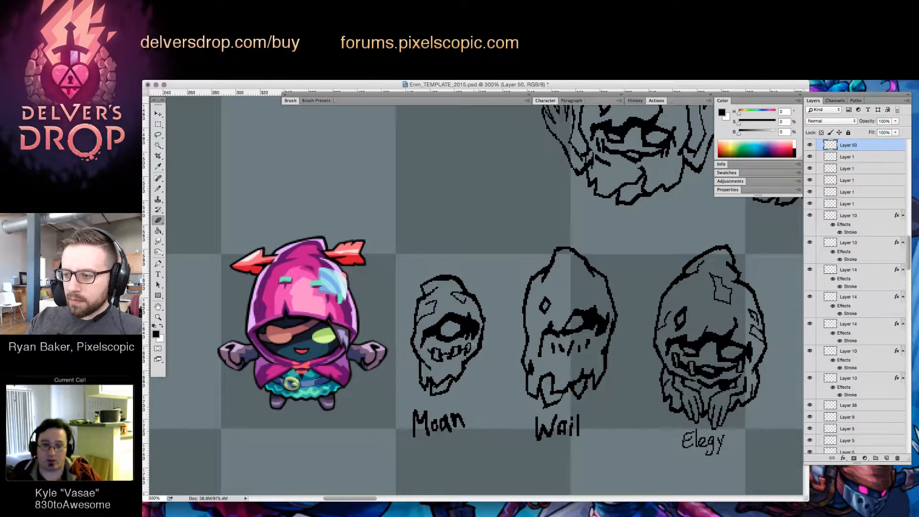
{"action": "key", "text": "b"}
{"action": "key", "text": "e"}
{"action": "left_click_drag", "start_coordinate": [467, 349], "coordinate": [469, 344]}
{"action": "key", "text": "b"}
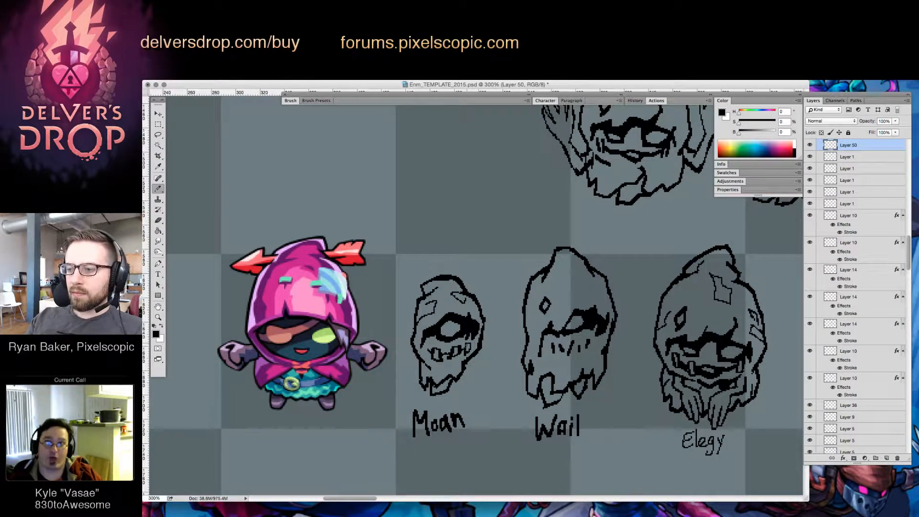
{"action": "key", "text": "e"}
{"action": "key", "text": "b"}
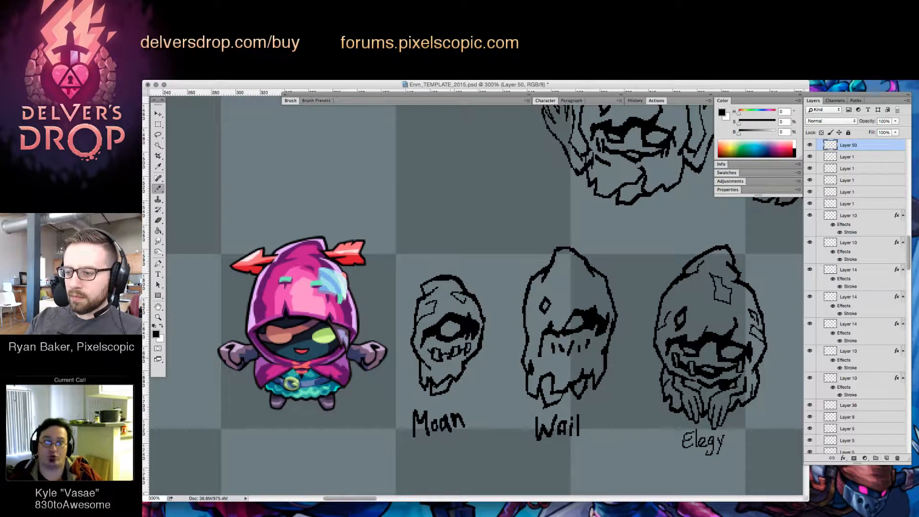
{"action": "key", "text": "e"}
Select the ragged cloth below the "Moan" enemy's face and shift it slightly to the right
{"action": "key", "text": "z"}
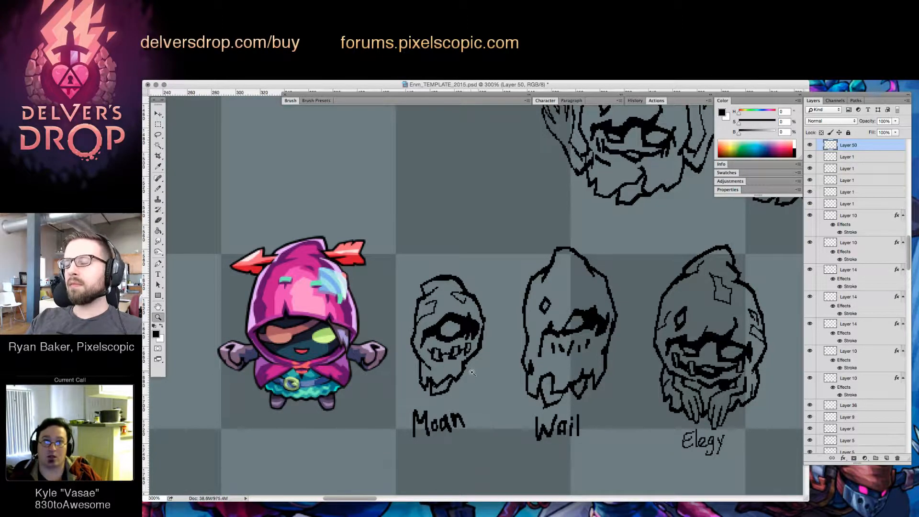
{"action": "left_click", "coordinate": [472, 373]}
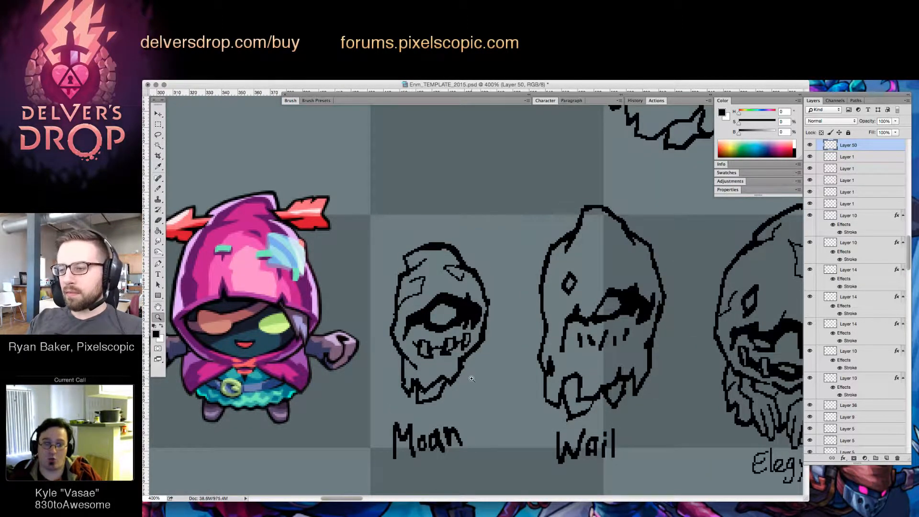
{"action": "key", "text": "l"}
{"action": "mouse_move", "coordinate": [457, 392]}
{"action": "left_mouse_down"}
{"action": "mouse_move", "coordinate": [466, 360]}
{"action": "mouse_move", "coordinate": [421, 373]}
{"action": "mouse_move", "coordinate": [404, 358]}
{"action": "mouse_move", "coordinate": [421, 416]}
{"action": "mouse_move", "coordinate": [462, 369]}
{"action": "mouse_move", "coordinate": [467, 392]}
{"action": "left_mouse_up"}
{"action": "key", "text": "v"}
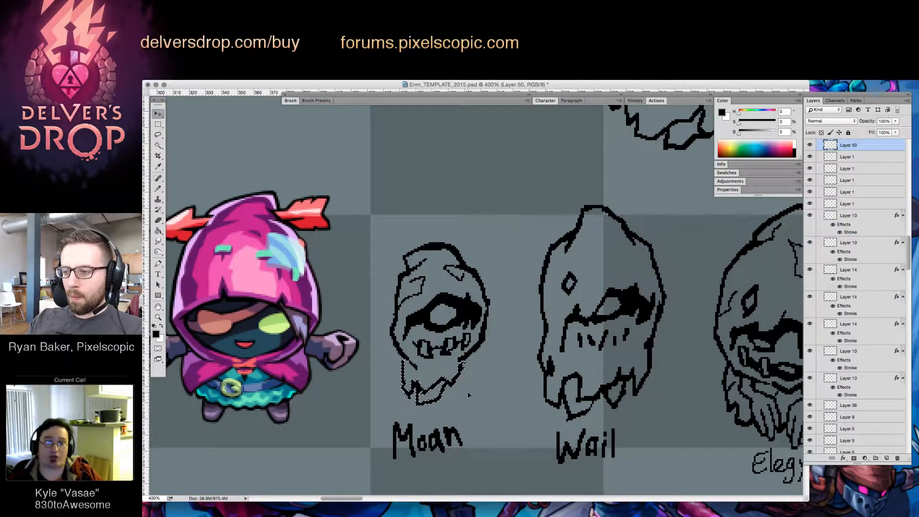
{"action": "key", "text": "ctrl+d"}
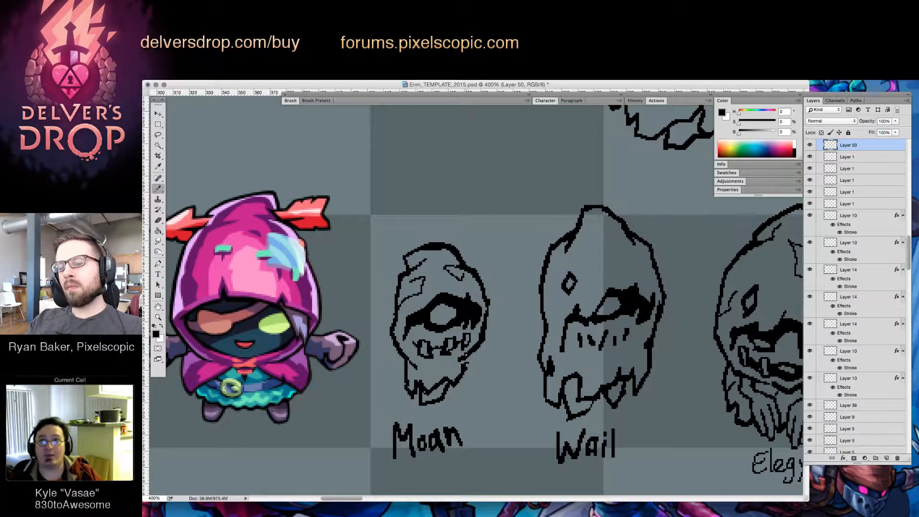
Redraw the right edge of the "Moan" enemy's ragged cloth where it meets the hood
{"action": "key", "text": "b"}
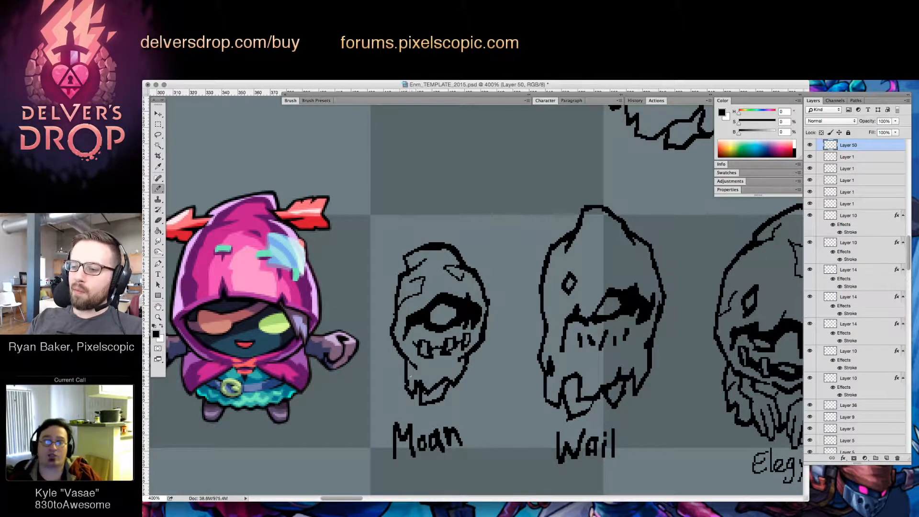
{"action": "key", "text": "e"}
{"action": "key", "text": "b"}
{"action": "key", "text": "e"}
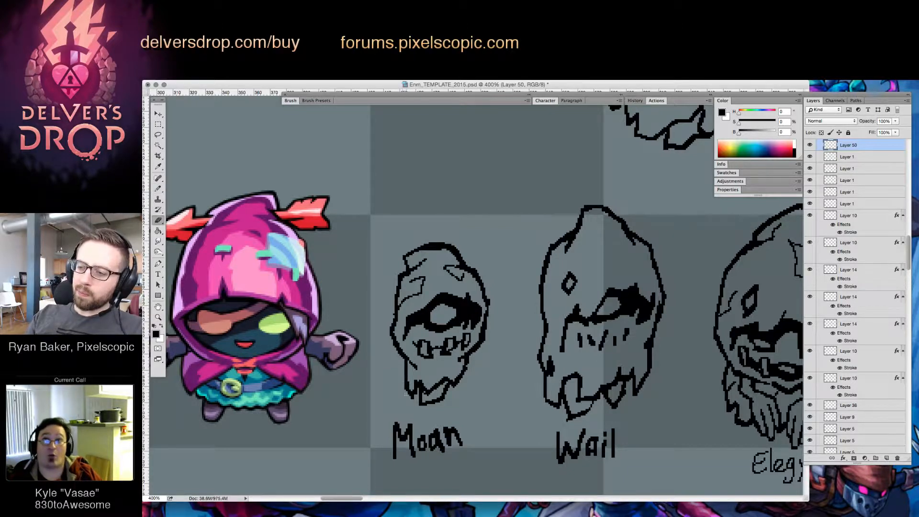
{"action": "key", "text": "b"}
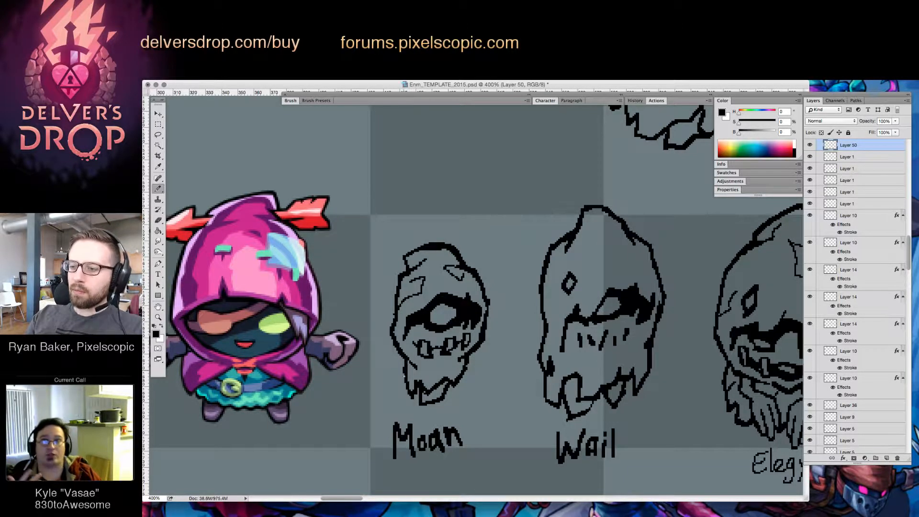
Erase and redraw the left edge of the "Moan" enemy's ragged cloth below the hood
{"action": "key", "text": "e"}
{"action": "mouse_move", "coordinate": [406, 362]}
{"action": "left_mouse_down"}
{"action": "mouse_move", "coordinate": [416, 397]}
{"action": "mouse_move", "coordinate": [406, 375]}
{"action": "mouse_move", "coordinate": [411, 391]}
{"action": "mouse_move", "coordinate": [421, 378]}
{"action": "mouse_move", "coordinate": [423, 385]}
{"action": "left_mouse_up"}
{"action": "key", "text": "b"}
{"action": "key", "text": "e"}
{"action": "key", "text": "b"}
{"action": "key", "text": "e"}
{"action": "key", "text": "b"}
{"action": "key", "text": "e"}
{"action": "key", "text": "b"}
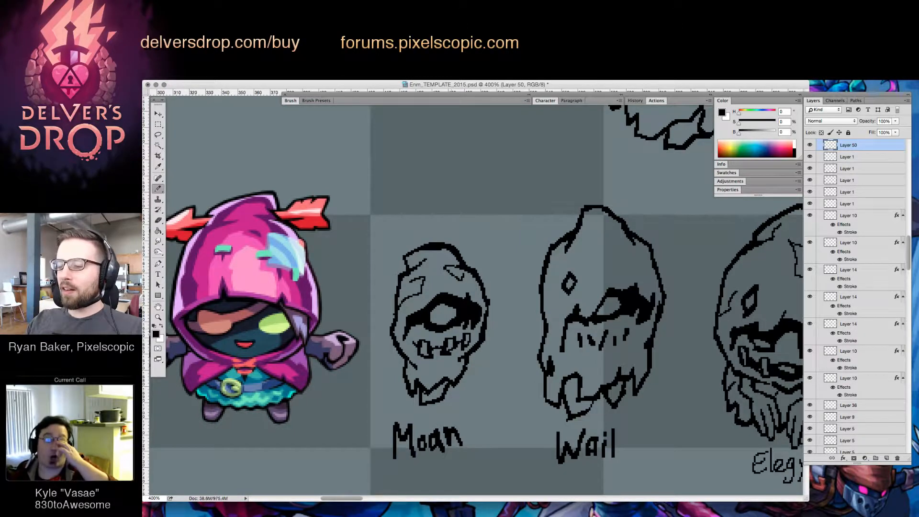
Erase part of the "Moan" enemy's middle tooth and redraw its outline
{"action": "key", "text": "e"}
{"action": "left_click", "coordinate": [451, 354]}
{"action": "key", "text": "b"}
{"action": "left_click_drag", "start_coordinate": [457, 346], "coordinate": [450, 354]}
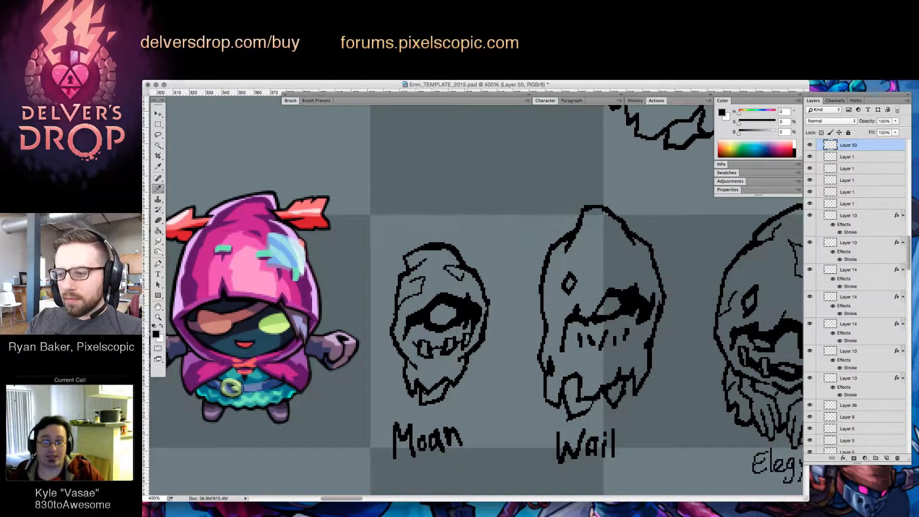
Select the "Moan" enemy's row of teeth and nudge it slightly to the left
{"action": "key", "text": "l"}
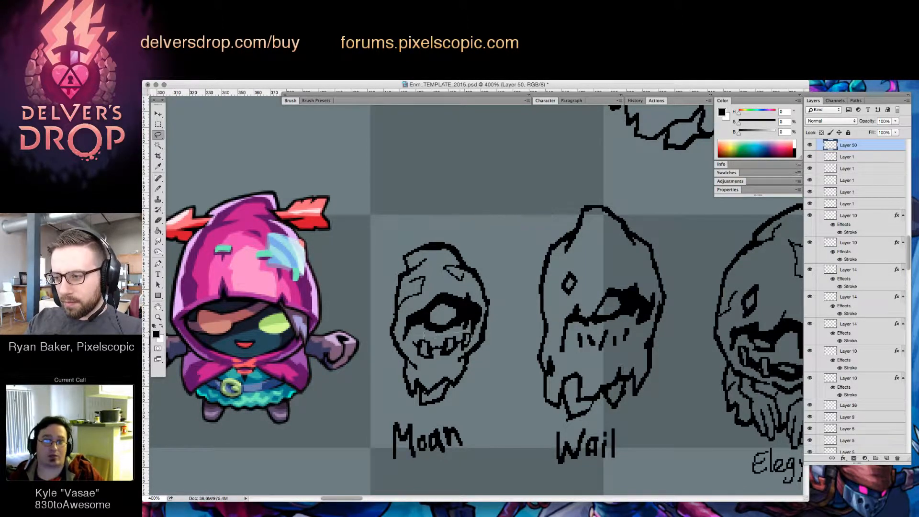
{"action": "left_click_drag", "start_coordinate": [467, 350], "coordinate": [472, 334]}
{"action": "key", "text": "v"}
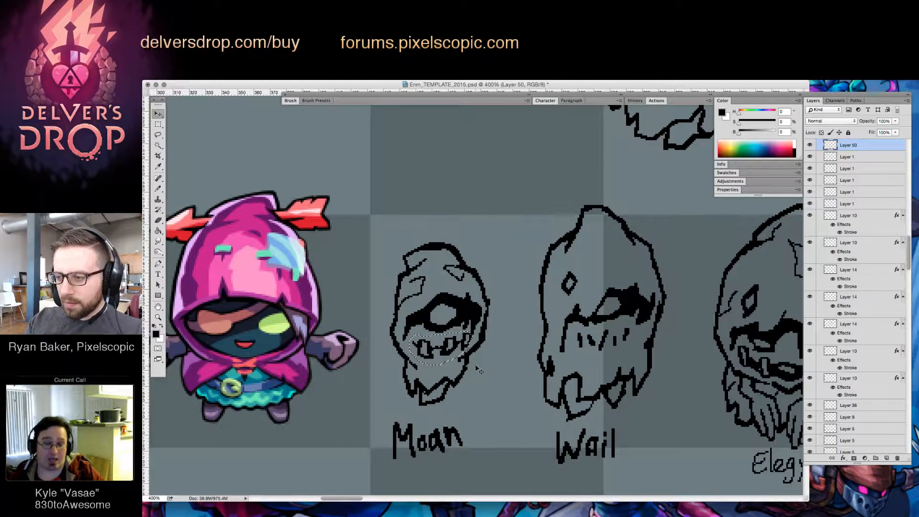
{"action": "key", "text": "Left"}
Clean up the rightmost tooth and mouth corner of the "Moan" enemy
{"action": "key", "text": "b"}
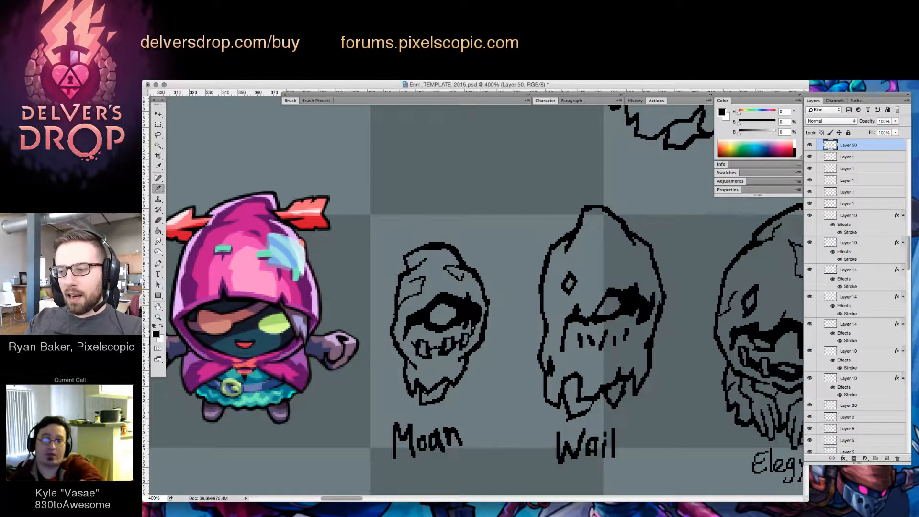
{"action": "key", "text": "e"}
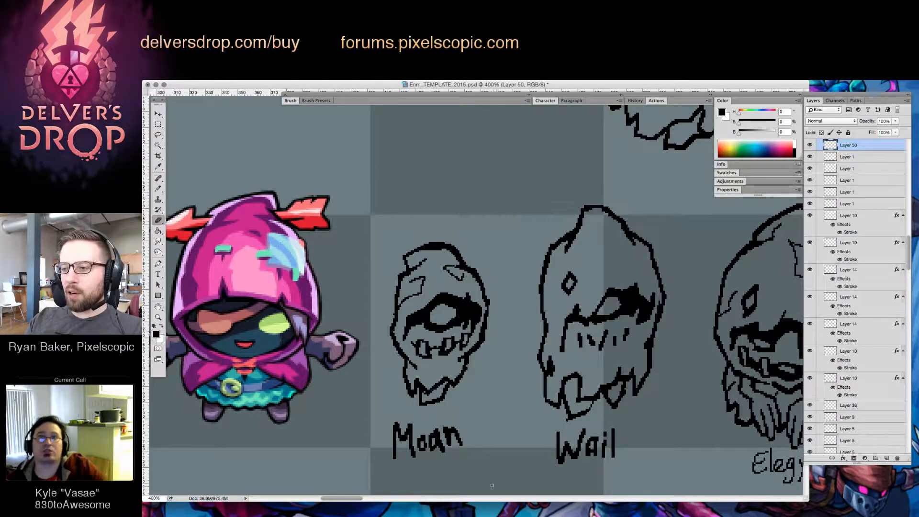
{"action": "key", "text": "b"}
{"action": "key", "text": "e"}
{"action": "left_click_drag", "start_coordinate": [467, 346], "coordinate": [462, 350]}
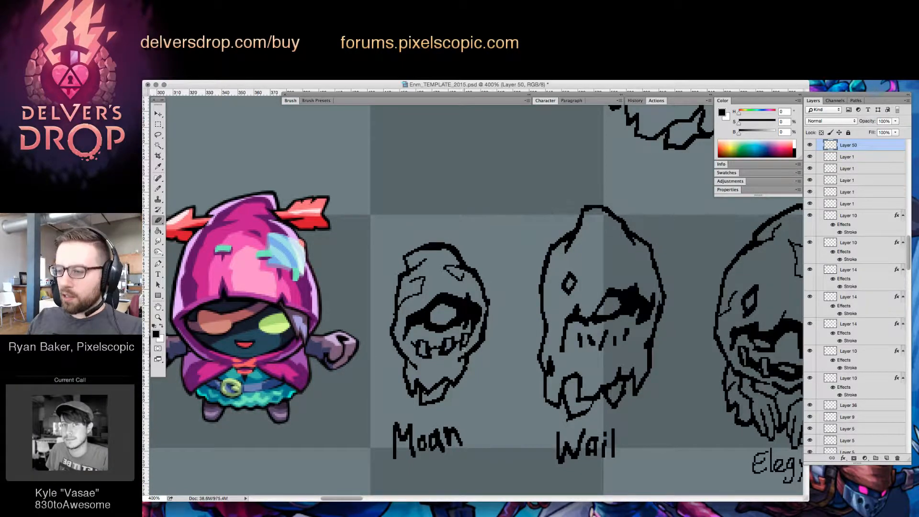
{"action": "key", "text": "b"}
{"action": "key", "text": "e"}
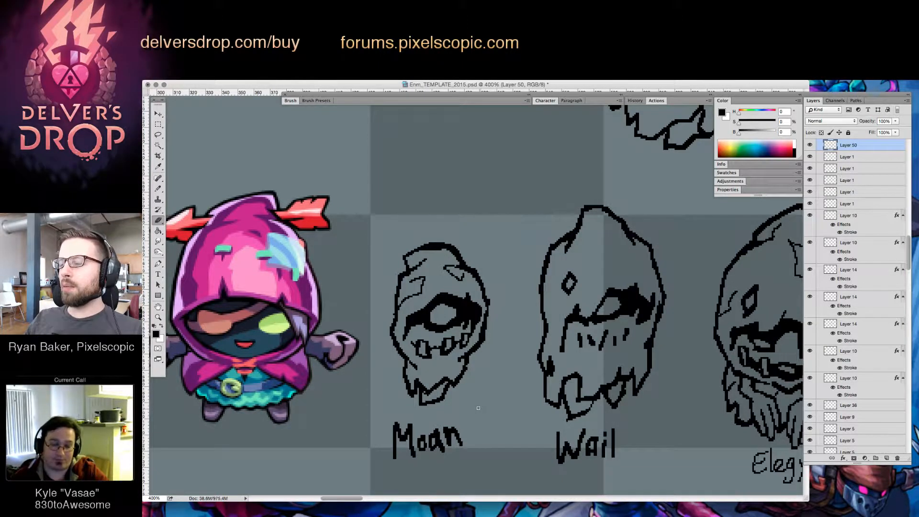
{"action": "key", "text": "b"}
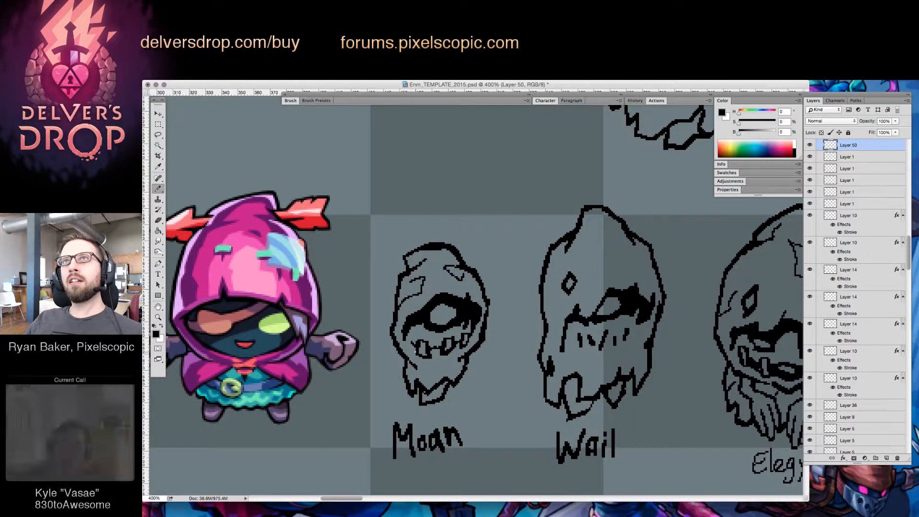
Add a new layer, draw a curved mouth with a square tooth on the "Wail" enemy, and remove its old mouth marks
{"action": "key", "text": "alt+shift+super+n"}
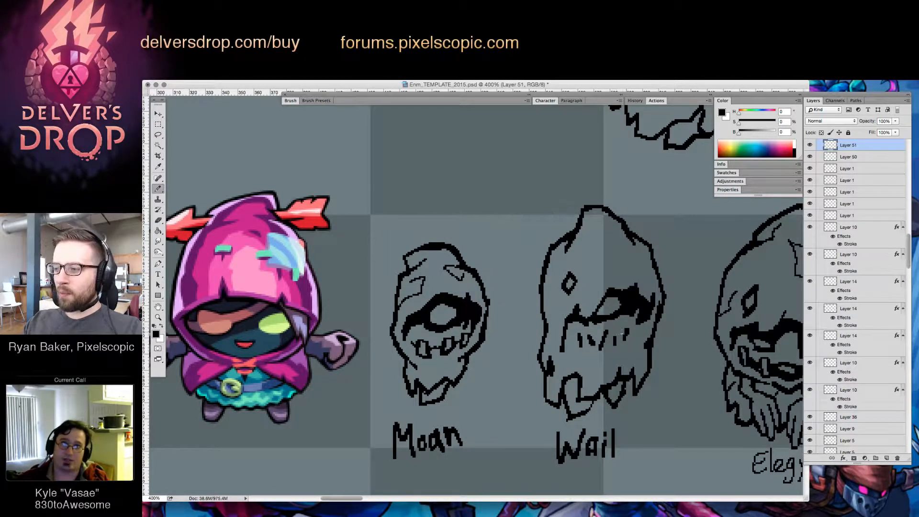
{"action": "mouse_move", "coordinate": [615, 332]}
{"action": "left_mouse_down"}
{"action": "mouse_move", "coordinate": [599, 351]}
{"action": "mouse_move", "coordinate": [626, 331]}
{"action": "mouse_move", "coordinate": [604, 350]}
{"action": "mouse_move", "coordinate": [581, 332]}
{"action": "mouse_move", "coordinate": [593, 325]}
{"action": "mouse_move", "coordinate": [630, 340]}
{"action": "mouse_move", "coordinate": [635, 329]}
{"action": "mouse_move", "coordinate": [625, 341]}
{"action": "mouse_move", "coordinate": [614, 337]}
{"action": "mouse_move", "coordinate": [611, 350]}
{"action": "mouse_move", "coordinate": [604, 328]}
{"action": "mouse_move", "coordinate": [607, 354]}
{"action": "mouse_move", "coordinate": [623, 359]}
{"action": "mouse_move", "coordinate": [633, 311]}
{"action": "mouse_move", "coordinate": [589, 340]}
{"action": "mouse_move", "coordinate": [612, 339]}
{"action": "left_mouse_up"}
{"action": "key", "text": "e"}
{"action": "key", "text": "b"}
{"action": "key", "text": "l"}
{"action": "key", "text": "super+x"}
{"action": "key", "text": "b"}
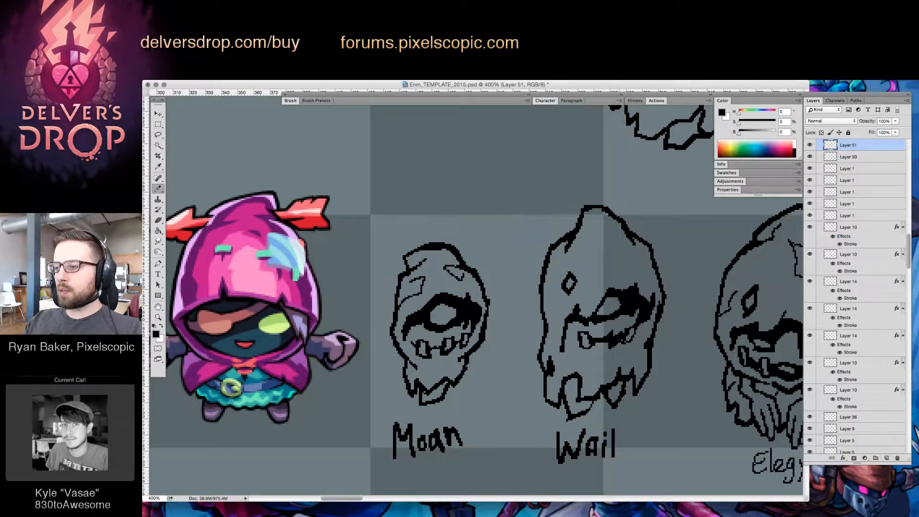
Draw an additional tooth at the left end of the "Wail" enemy's mouth
{"action": "key", "text": "e"}
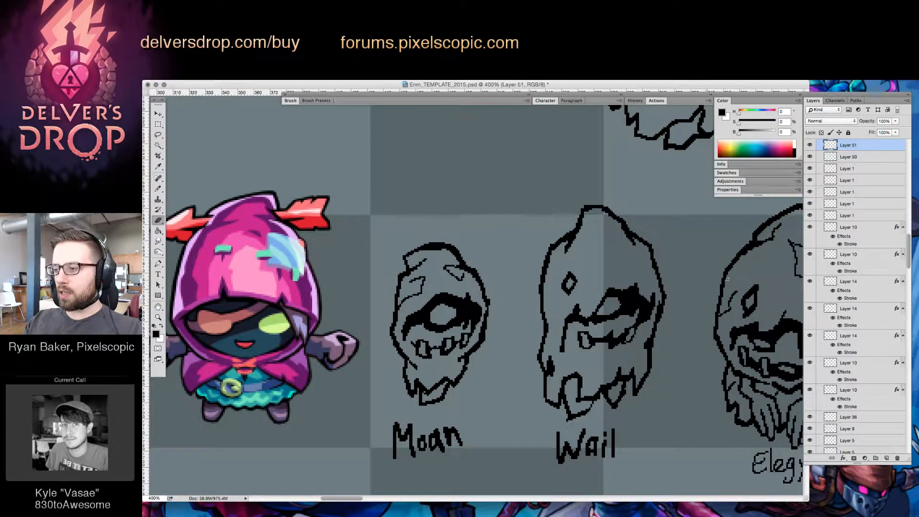
{"action": "key", "text": "b"}
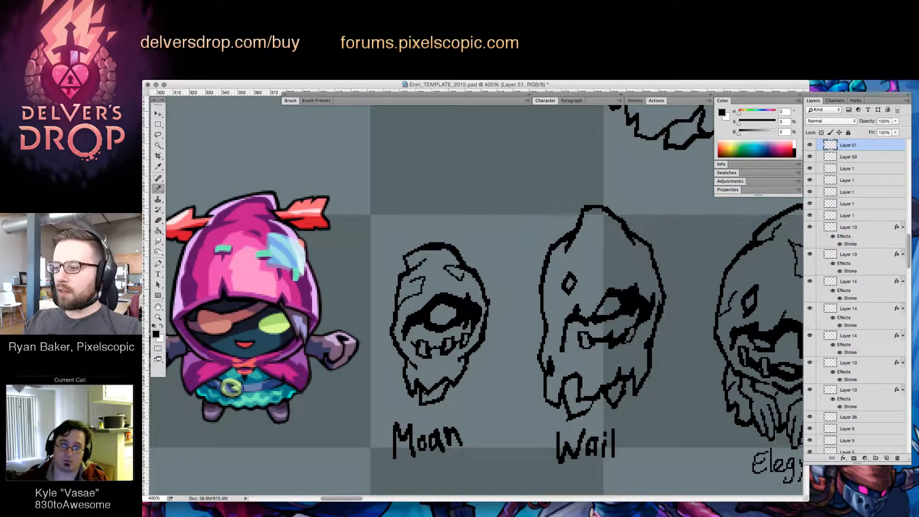
{"action": "mouse_move", "coordinate": [566, 342]}
{"action": "left_mouse_down"}
{"action": "mouse_move", "coordinate": [569, 330]}
{"action": "mouse_move", "coordinate": [572, 342]}
{"action": "left_mouse_up"}
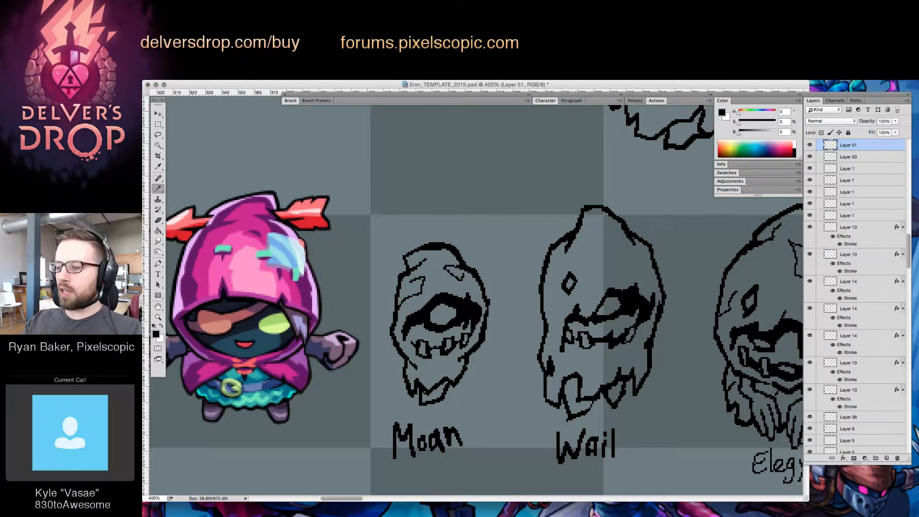
{"action": "left_click_drag", "start_coordinate": [573, 333], "coordinate": [577, 338]}
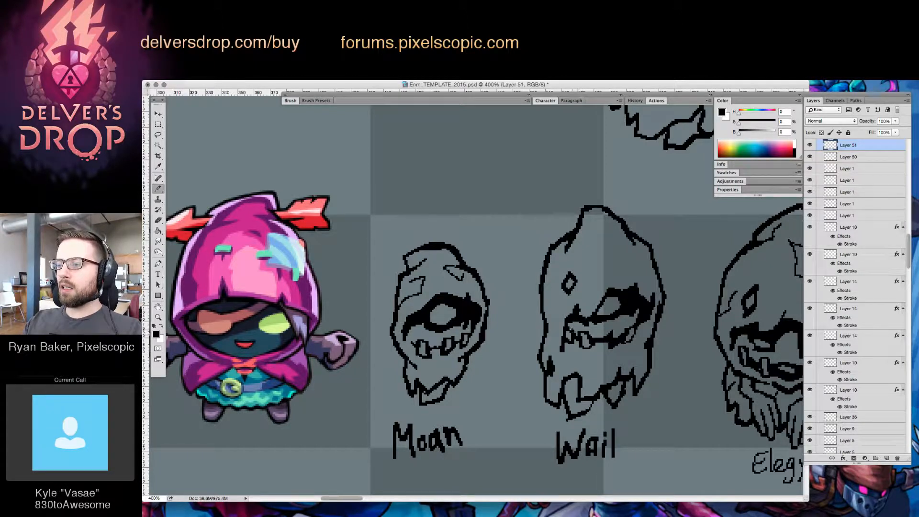
Shape a small tooth at the right end of the "Wail" enemy's mouth and tidy its outline
{"action": "key", "text": "e"}
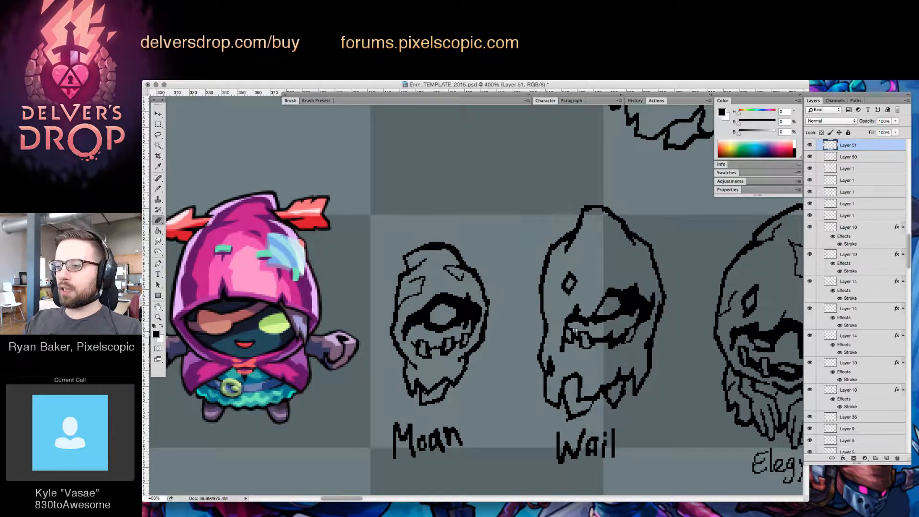
{"action": "key", "text": "b"}
{"action": "key", "text": "e"}
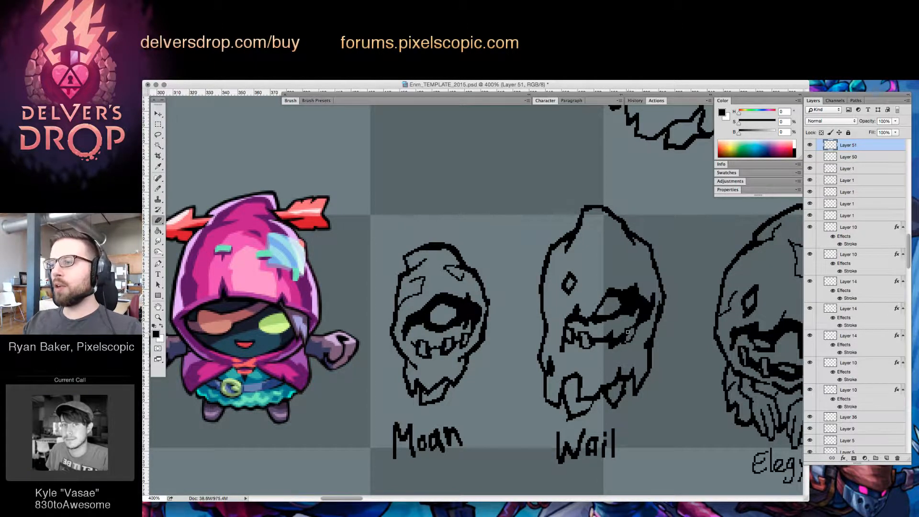
{"action": "key", "text": "b"}
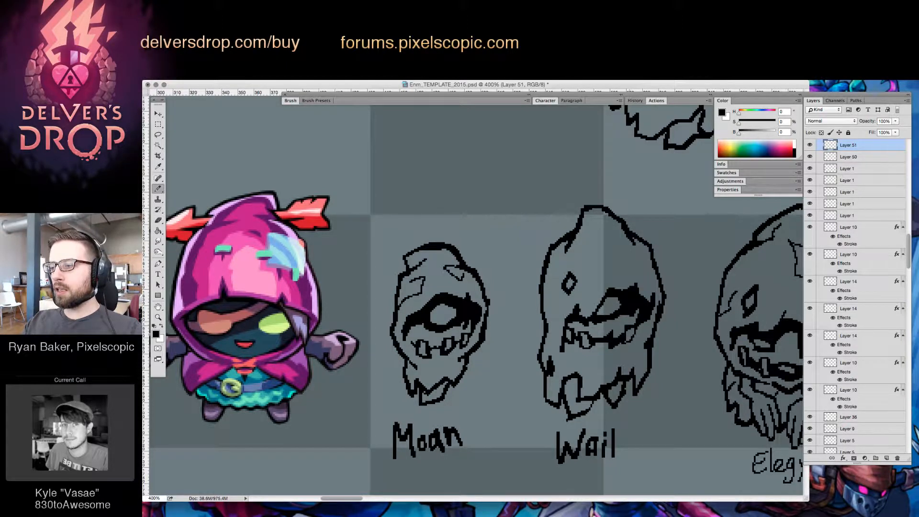
{"action": "key", "text": "e"}
{"action": "key", "text": "b"}
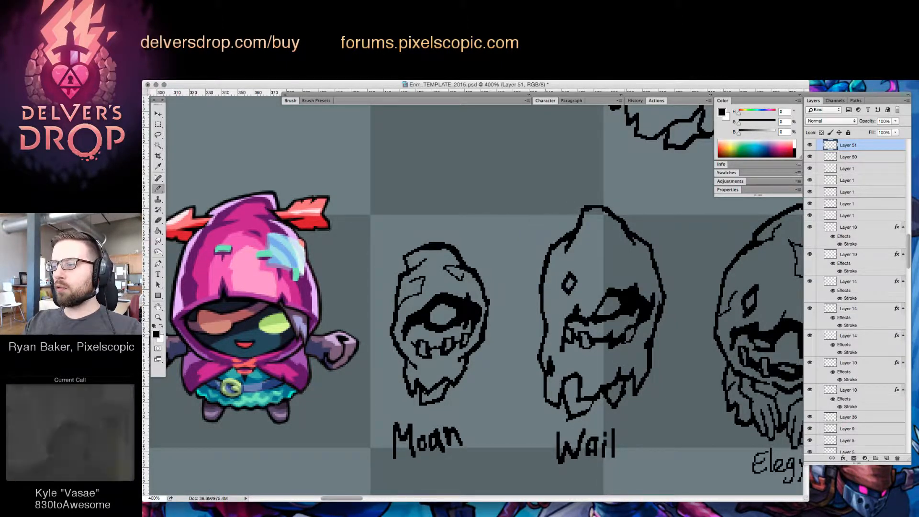
Erase stray marks beside the rightmost tooth of the "Wail" enemy and extend the mouth corner up toward the eye
{"action": "key", "text": "e"}
{"action": "mouse_move", "coordinate": [618, 336]}
{"action": "left_mouse_down"}
{"action": "mouse_move", "coordinate": [627, 330]}
{"action": "mouse_move", "coordinate": [628, 337]}
{"action": "left_mouse_up"}
{"action": "key", "text": "b"}
{"action": "key", "text": "e"}
{"action": "key", "text": "b"}
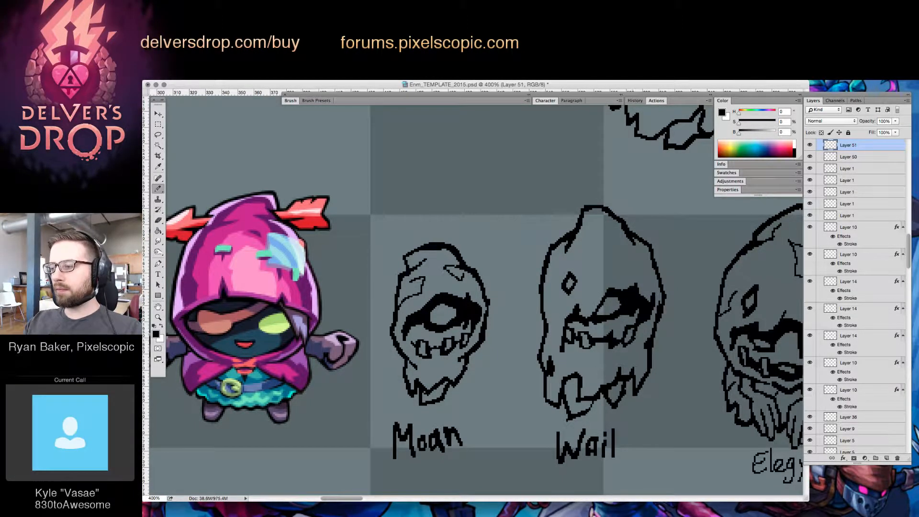
{"action": "key", "text": "e"}
{"action": "key", "text": "b"}
{"action": "mouse_move", "coordinate": [638, 331]}
{"action": "left_mouse_down"}
{"action": "mouse_move", "coordinate": [646, 319]}
{"action": "mouse_move", "coordinate": [636, 318]}
{"action": "left_mouse_up"}
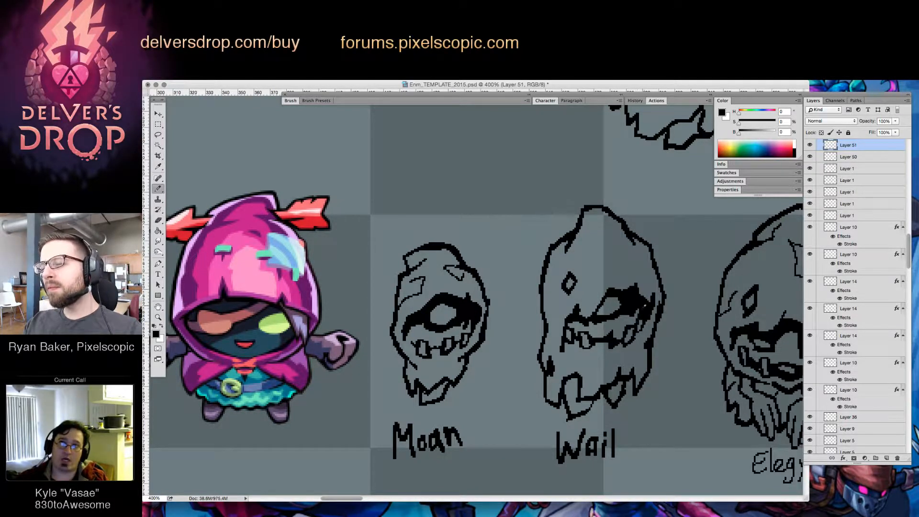
Add new layers for the "Elegy" enemy's mouth and refine the outlines of the teeth on its left half
{"action": "key", "text": "z"}
{"action": "left_click_drag", "start_coordinate": [676, 341], "coordinate": [641, 351]}
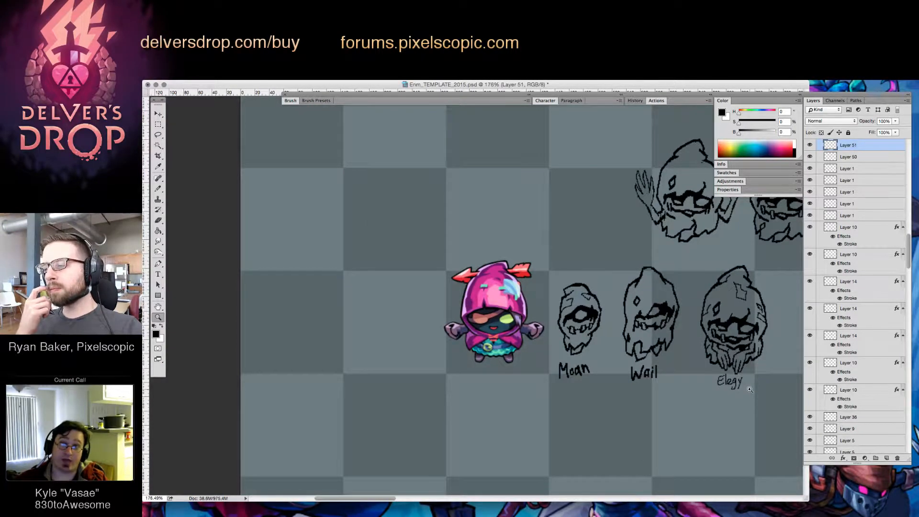
{"action": "left_click_drag", "start_coordinate": [744, 343], "coordinate": [787, 343]}
{"action": "key", "text": "super+shift+alt+n"}
{"action": "key", "text": "super+j"}
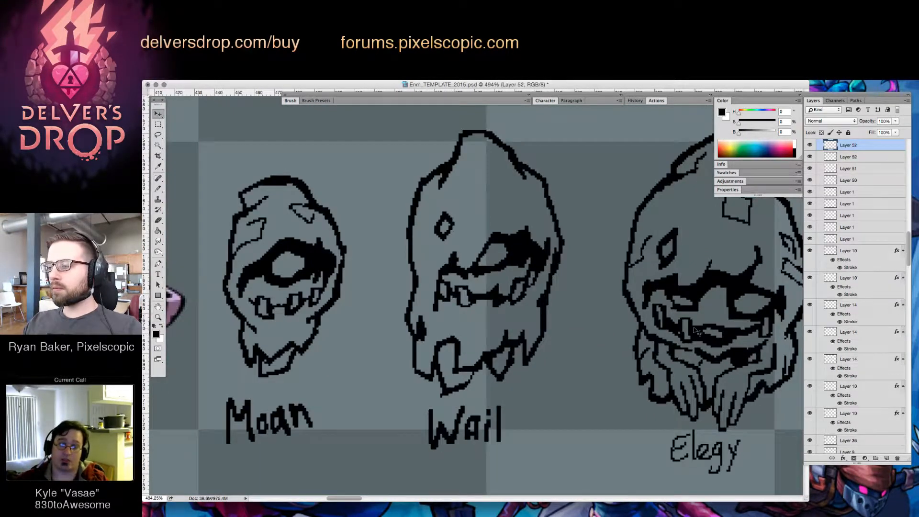
{"action": "key", "text": "b"}
{"action": "key", "text": "e"}
{"action": "key", "text": "b"}
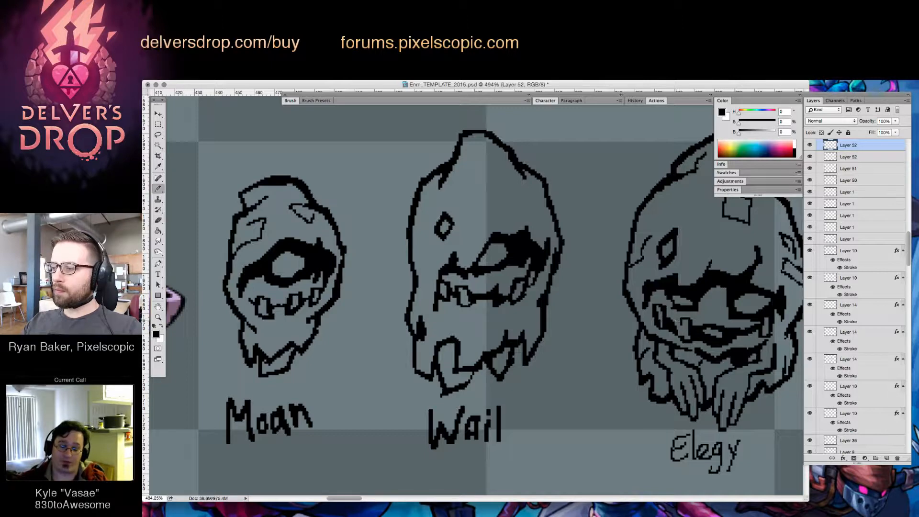
{"action": "key", "text": "e"}
{"action": "key", "text": "b"}
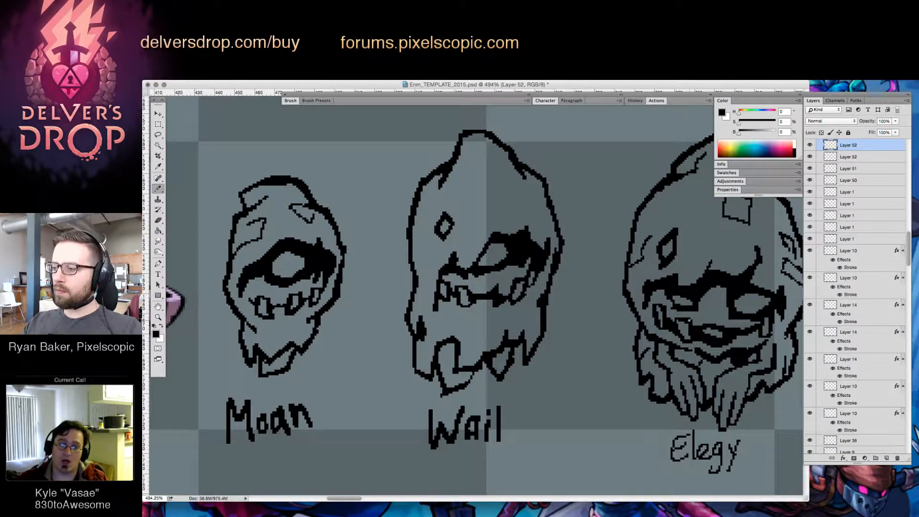
{"action": "key", "text": "e"}
{"action": "key", "text": "b"}
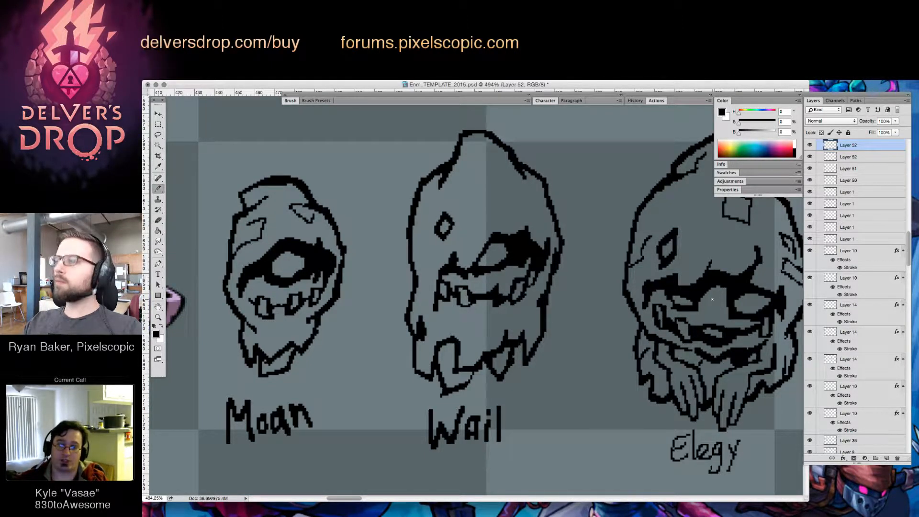
{"action": "key", "text": "Tab"}
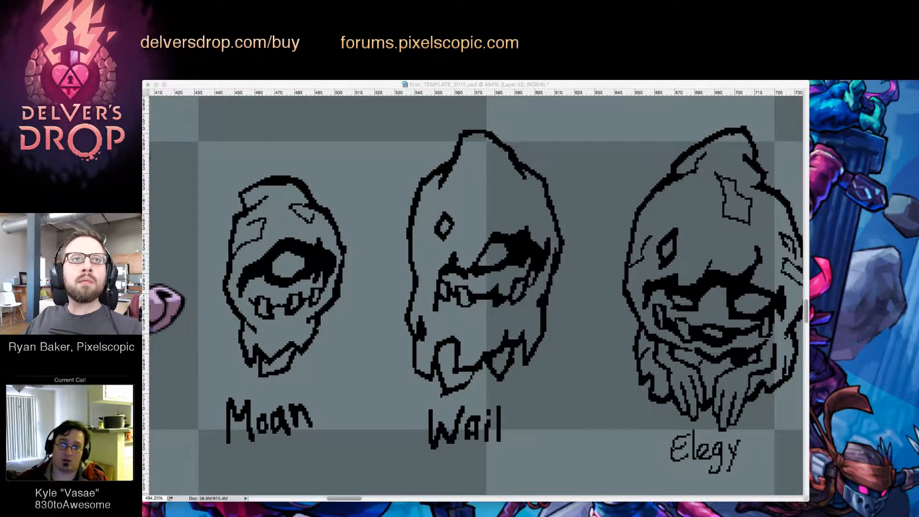
{"action": "key", "text": "Tab"}
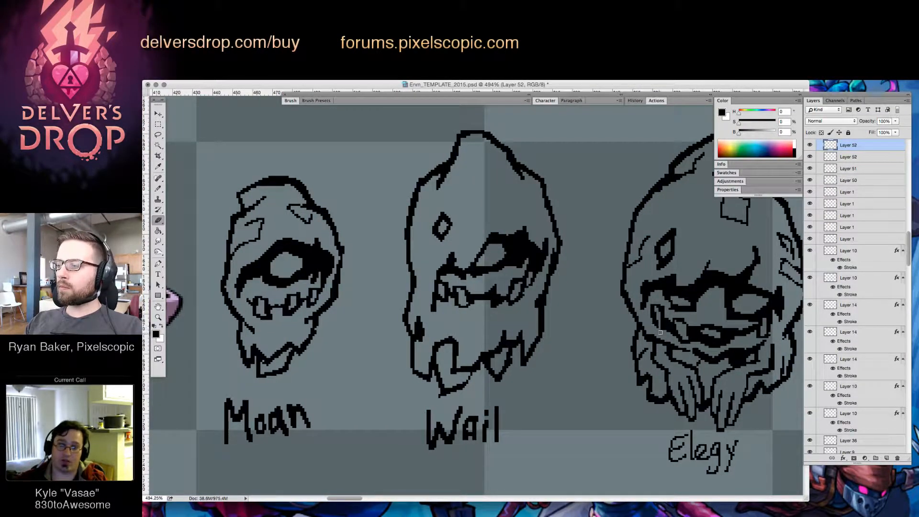
Draw the lower mouth line and square teeth on the right half of the "Elegy" enemy's mouth
{"action": "key", "text": "b"}
{"action": "mouse_move", "coordinate": [761, 350]}
{"action": "left_mouse_down"}
{"action": "mouse_move", "coordinate": [722, 362]}
{"action": "mouse_move", "coordinate": [725, 348]}
{"action": "mouse_move", "coordinate": [702, 336]}
{"action": "mouse_move", "coordinate": [725, 329]}
{"action": "mouse_move", "coordinate": [713, 349]}
{"action": "mouse_move", "coordinate": [724, 345]}
{"action": "mouse_move", "coordinate": [727, 337]}
{"action": "mouse_move", "coordinate": [694, 337]}
{"action": "mouse_move", "coordinate": [692, 352]}
{"action": "mouse_move", "coordinate": [706, 338]}
{"action": "left_mouse_up"}
{"action": "left_click", "coordinate": [724, 349]}
{"action": "left_click", "coordinate": [693, 341]}
{"action": "key", "text": "e"}
{"action": "key", "text": "b"}
{"action": "key", "text": "e"}
{"action": "key", "text": "b"}
{"action": "key", "text": "e"}
{"action": "left_click", "coordinate": [722, 347]}
{"action": "key", "text": "b"}
{"action": "key", "text": "e"}
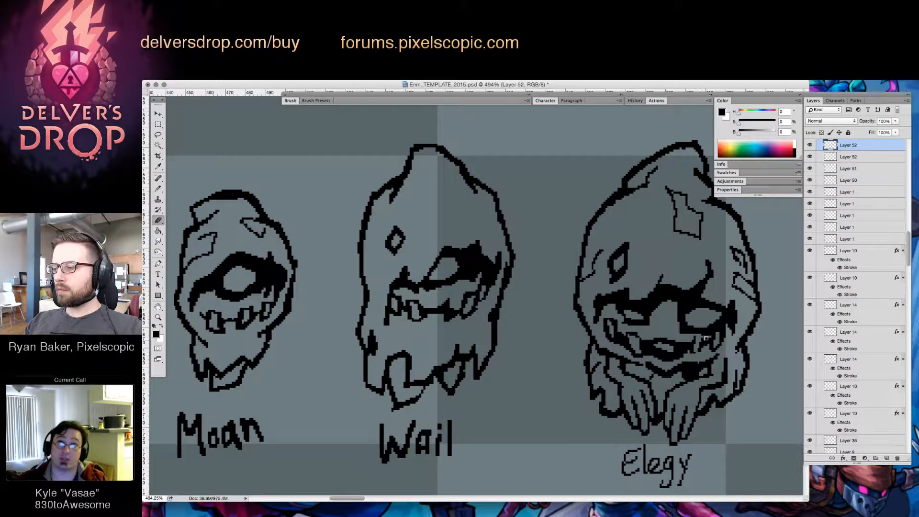
Refine the outlines of the teeth at the right end of the "Elegy" enemy's mouth
{"action": "key", "text": "b"}
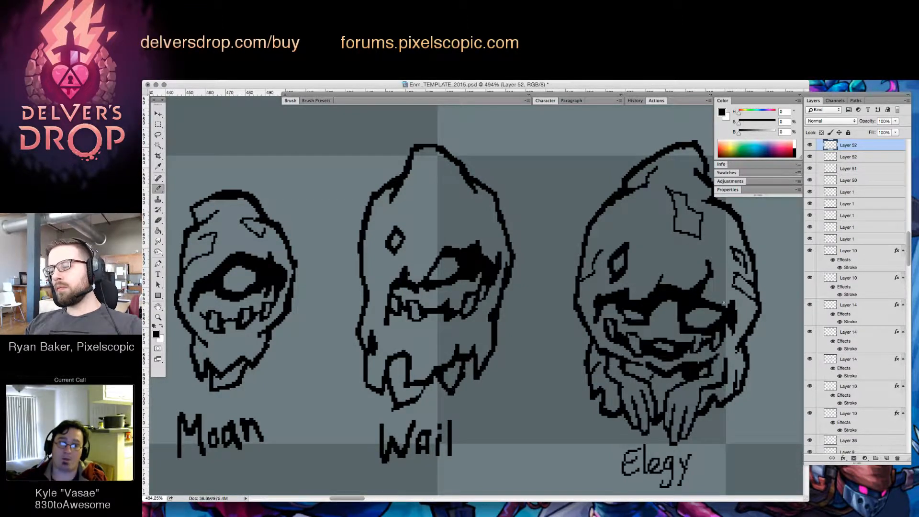
{"action": "key", "text": "e"}
{"action": "key", "text": "b"}
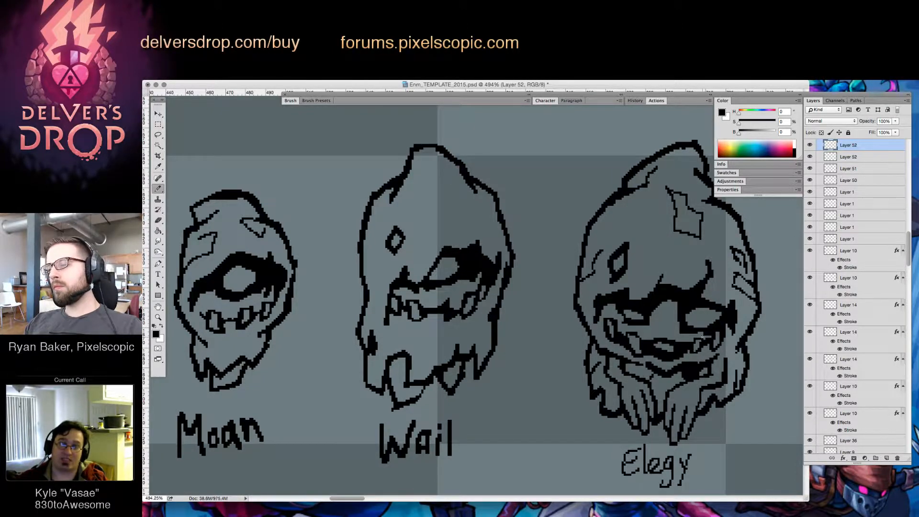
{"action": "key", "text": "e"}
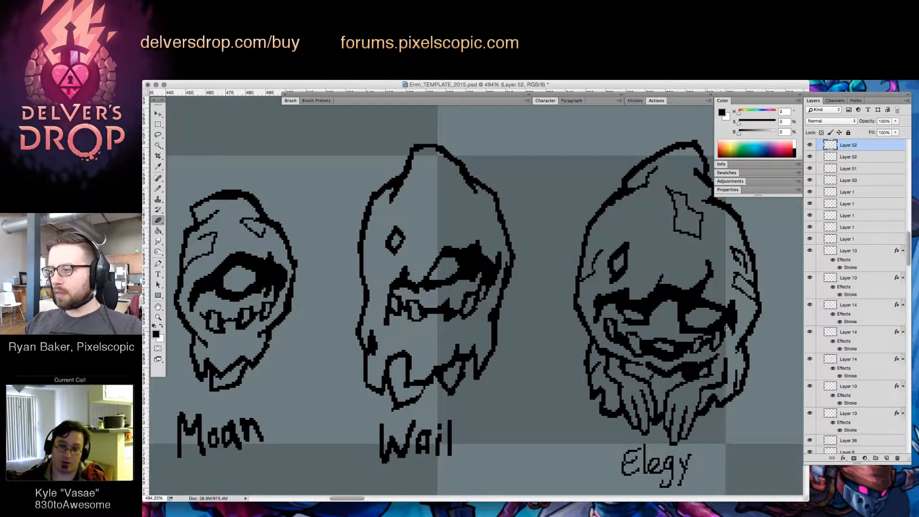
{"action": "key", "text": "b"}
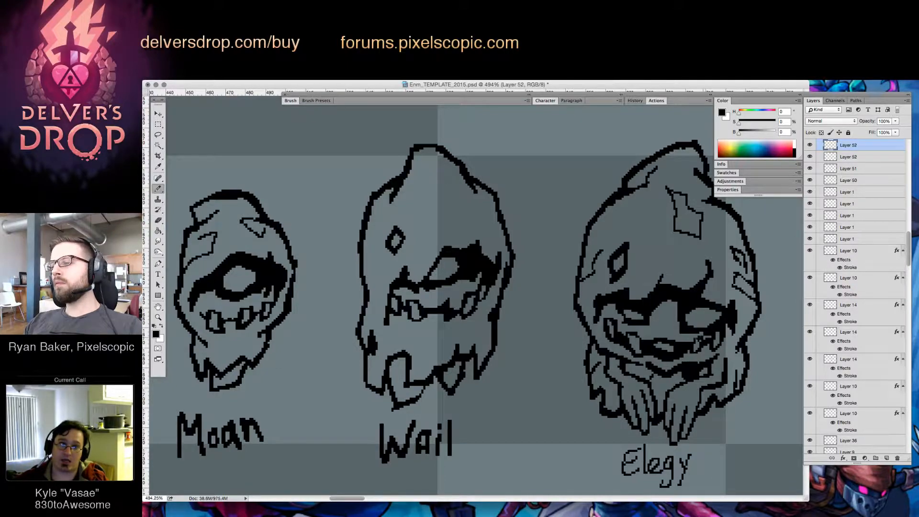
{"action": "key", "text": "e"}
{"action": "key", "text": "z"}
{"action": "left_click_drag", "start_coordinate": [700, 340], "coordinate": [700, 351]}
{"action": "key", "text": "b"}
{"action": "key", "text": "e"}
{"action": "key", "text": "b"}
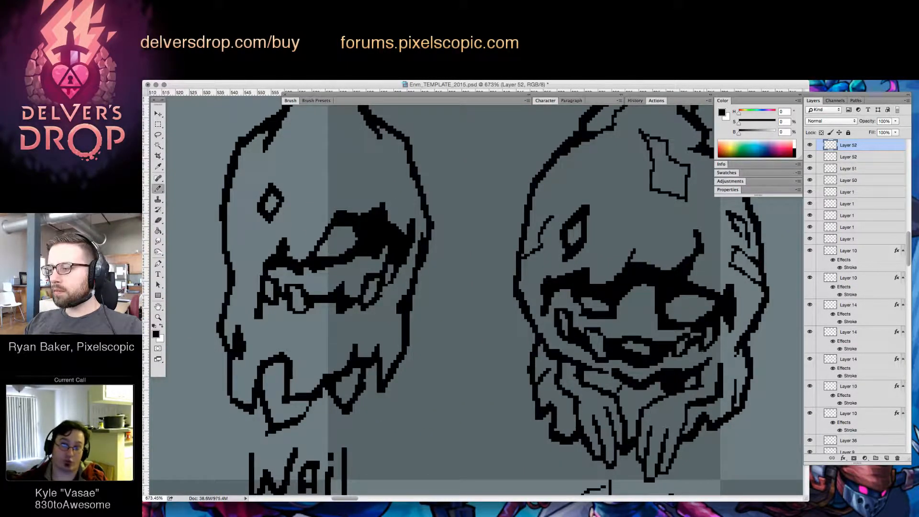
Clean up the centre of the "Elegy" enemy's mouth and the line beneath its teeth
{"action": "key", "text": "z"}
{"action": "mouse_move", "coordinate": [756, 325]}
{"action": "left_mouse_down"}
{"action": "mouse_move", "coordinate": [718, 332]}
{"action": "mouse_move", "coordinate": [747, 333]}
{"action": "left_mouse_up"}
{"action": "key", "text": "b"}
{"action": "key", "text": "e"}
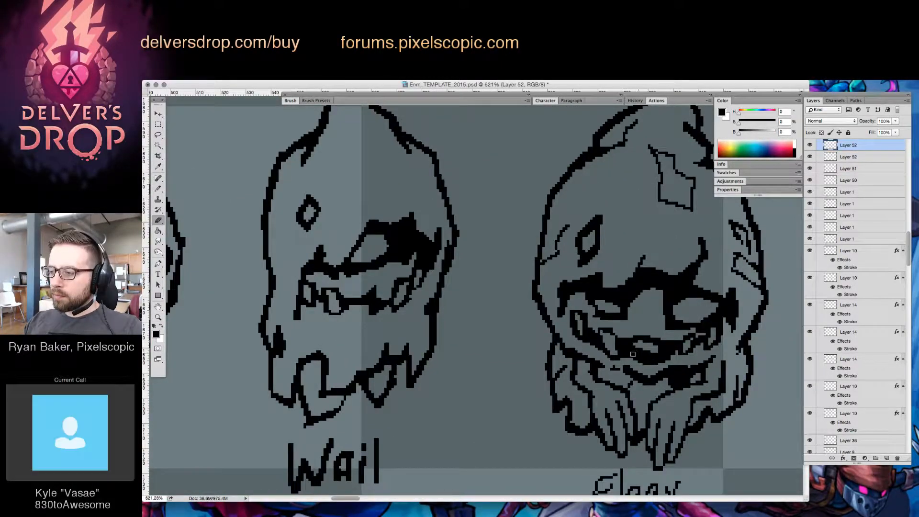
{"action": "key", "text": "b"}
{"action": "key", "text": "z"}
{"action": "left_click_drag", "start_coordinate": [738, 353], "coordinate": [722, 357]}
{"action": "key", "text": "e"}
Merge the two Layer 52 mouth layers down into Layer 51
{"action": "key", "text": "z"}
{"action": "mouse_move", "coordinate": [665, 363]}
{"action": "left_mouse_down"}
{"action": "mouse_move", "coordinate": [612, 423]}
{"action": "mouse_move", "coordinate": [688, 379]}
{"action": "left_mouse_up"}
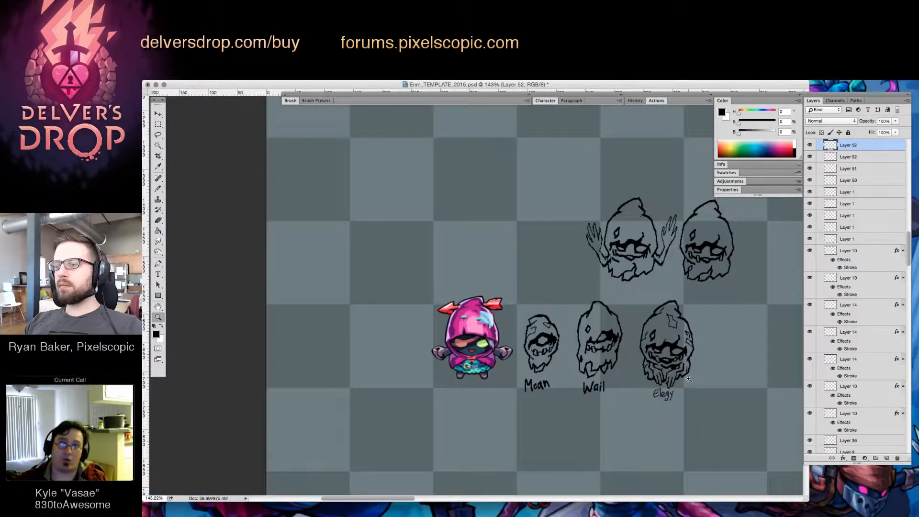
{"action": "scroll", "coordinate": [620, 340], "scroll_direction": "up", "scroll_amount": 5}
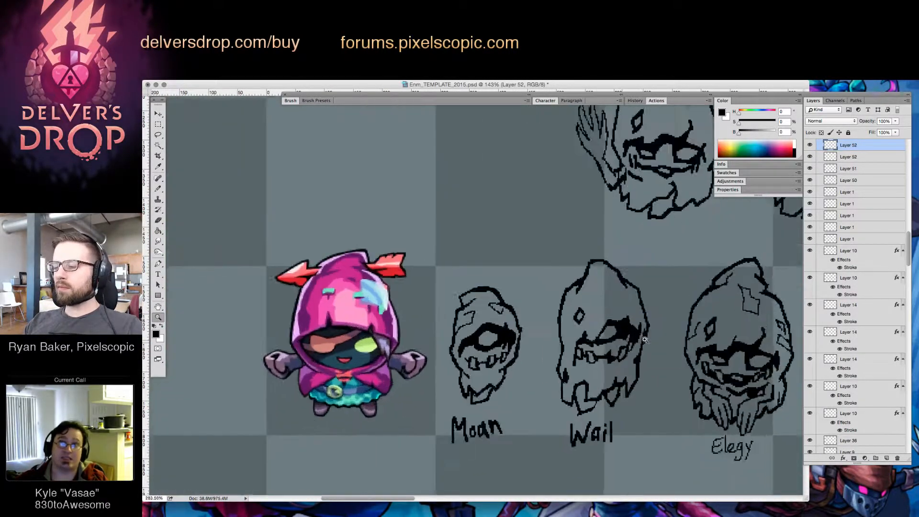
{"action": "key", "text": "ctrl+e"}
{"action": "key", "text": "ctrl+e"}
Lasso the "Wail" enemy's face with its diamond hole, nudge it slightly left, and deselect it
{"action": "key", "text": "l"}
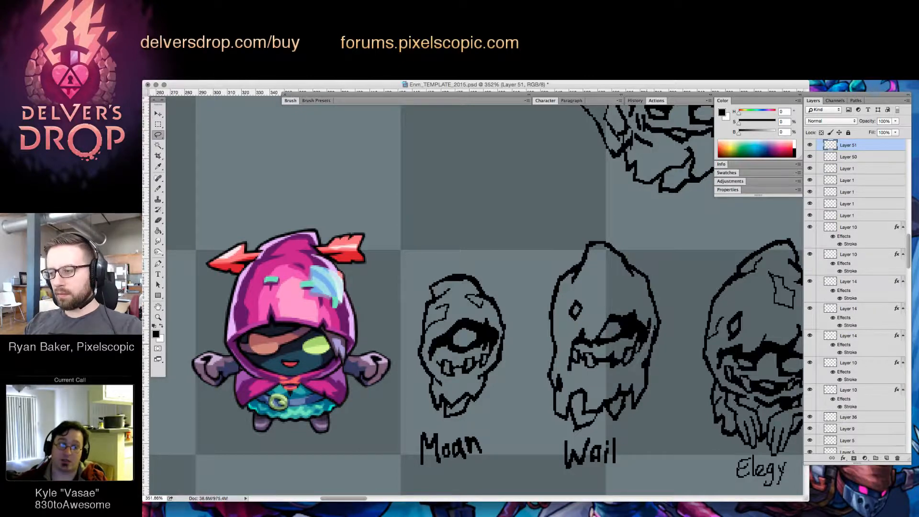
{"action": "left_click_drag", "start_coordinate": [595, 284], "coordinate": [637, 365]}
{"action": "key", "text": "v"}
{"action": "key", "text": "Left"}
{"action": "key", "text": "Left"}
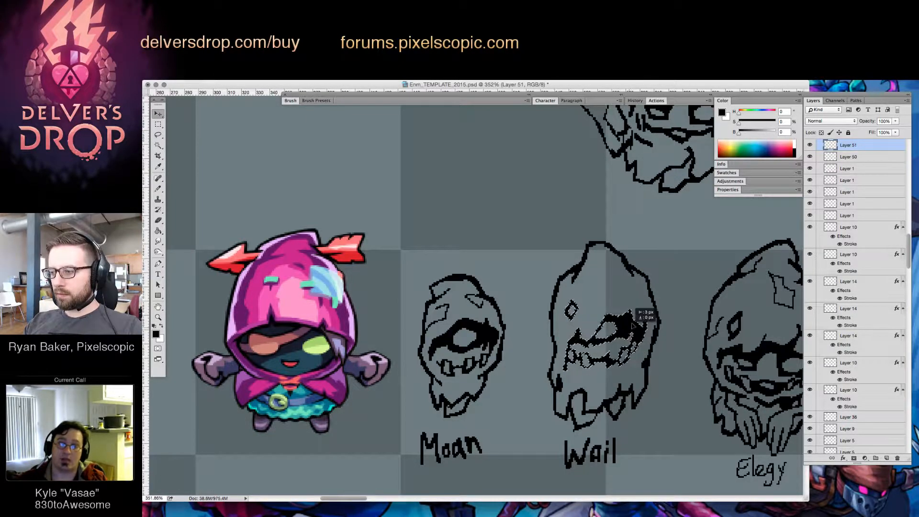
{"action": "key", "text": "ctrl+d"}
Clean up the dark shading at the left end of the "Wail" enemy's eye line
{"action": "key", "text": "b"}
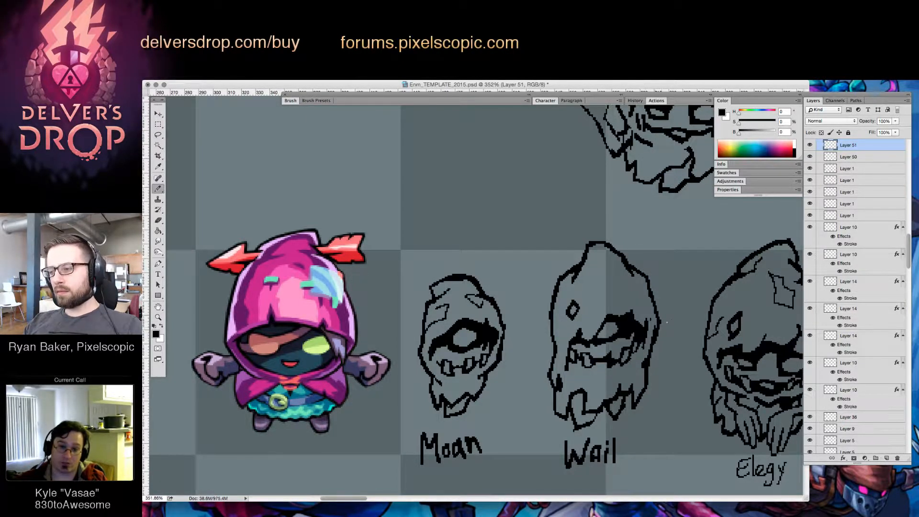
{"action": "key", "text": "e"}
{"action": "left_click_drag", "start_coordinate": [579, 344], "coordinate": [588, 346]}
{"action": "key", "text": "b"}
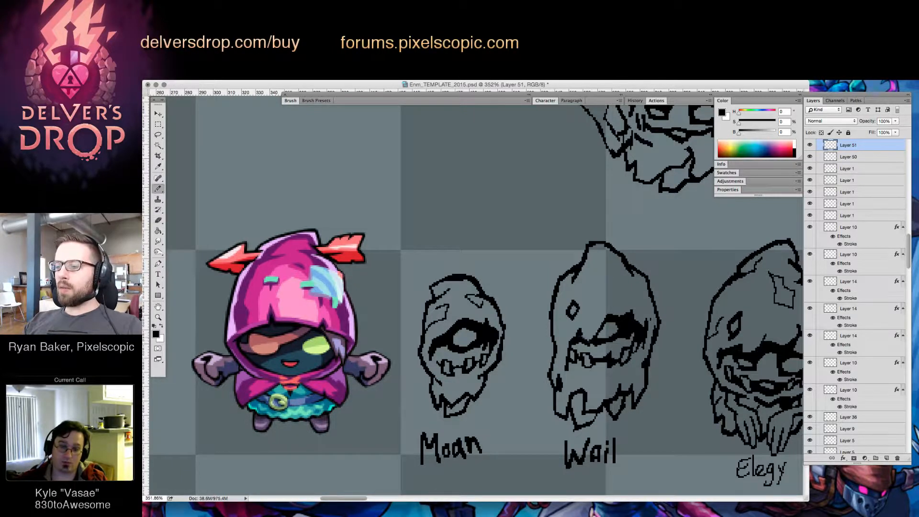
{"action": "key", "text": "e"}
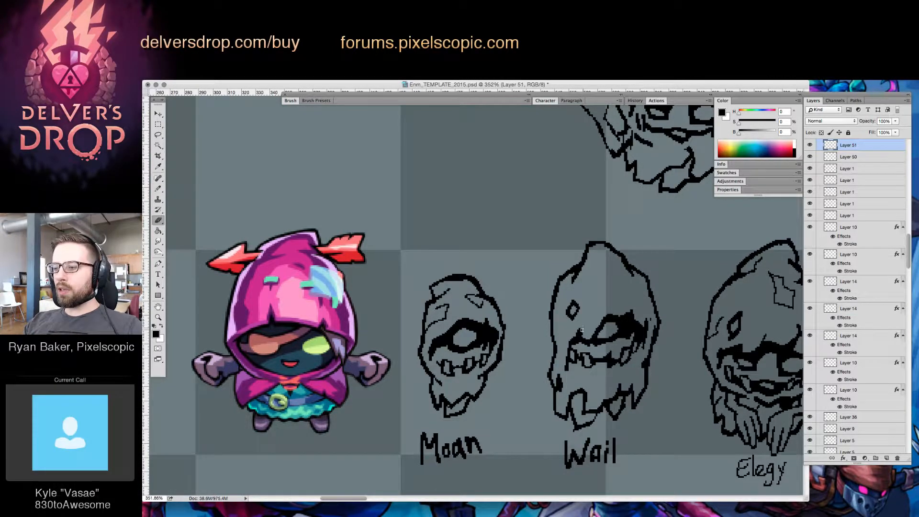
{"action": "key", "text": "b"}
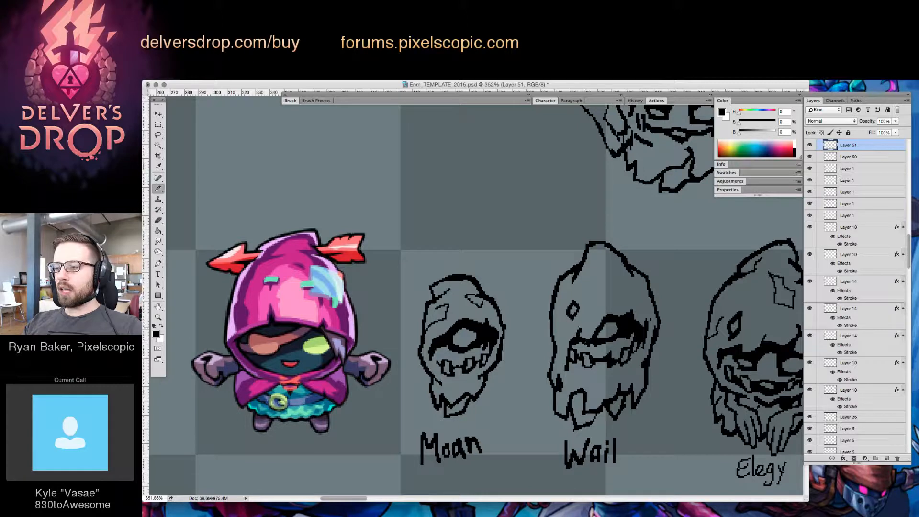
Draw angular patches on the right edge of the "Wail" enemy's hood and around its diamond hole
{"action": "key", "text": "e"}
{"action": "key", "text": "b"}
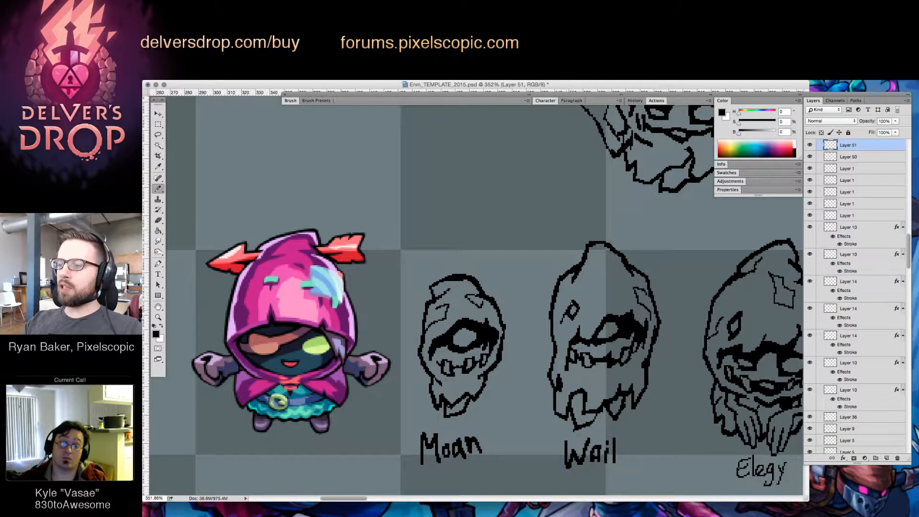
{"action": "mouse_move", "coordinate": [568, 314]}
{"action": "left_mouse_down"}
{"action": "mouse_move", "coordinate": [561, 323]}
{"action": "mouse_move", "coordinate": [593, 291]}
{"action": "mouse_move", "coordinate": [573, 279]}
{"action": "left_mouse_up"}
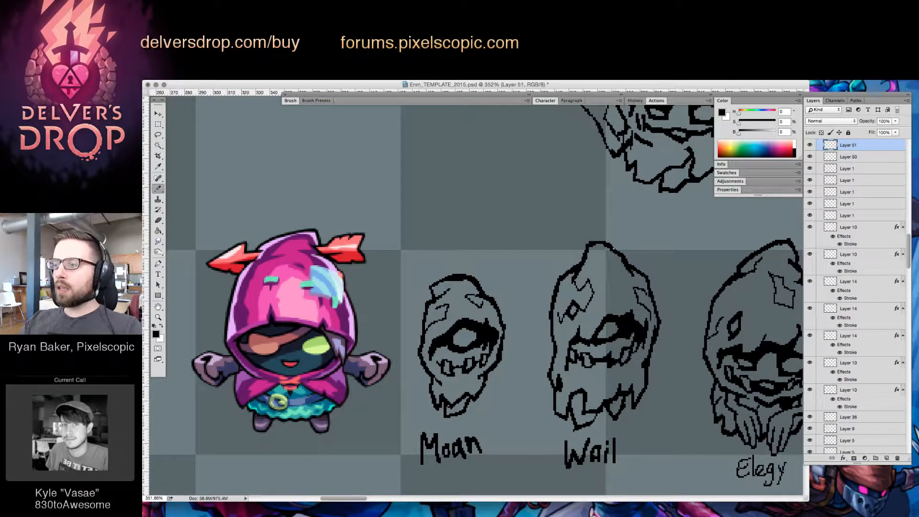
{"action": "key", "text": "e"}
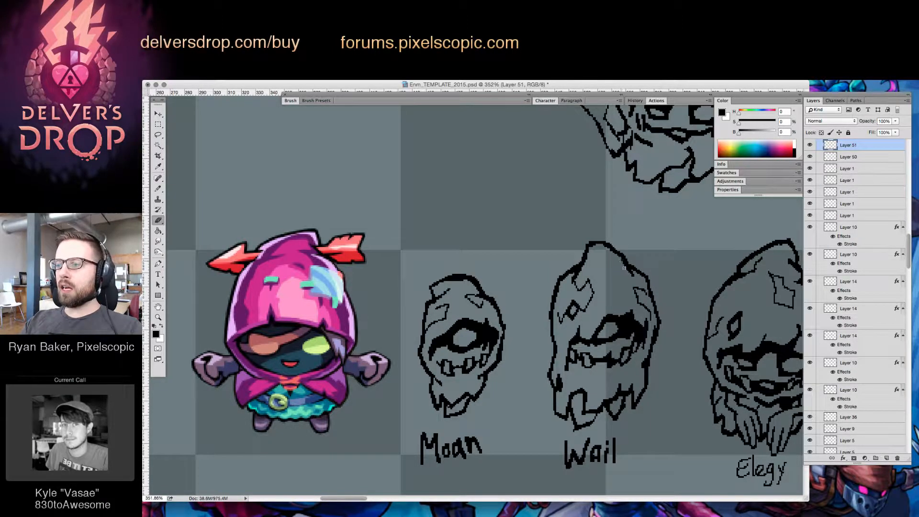
Draw a thin crease just below the tip of the "Wail" enemy's hood and trim its end
{"action": "key", "text": "b"}
{"action": "mouse_move", "coordinate": [624, 262]}
{"action": "left_mouse_down"}
{"action": "mouse_move", "coordinate": [601, 253]}
{"action": "mouse_move", "coordinate": [613, 266]}
{"action": "left_mouse_up"}
{"action": "key", "text": "e"}
{"action": "left_click", "coordinate": [608, 266]}
{"action": "key", "text": "b"}
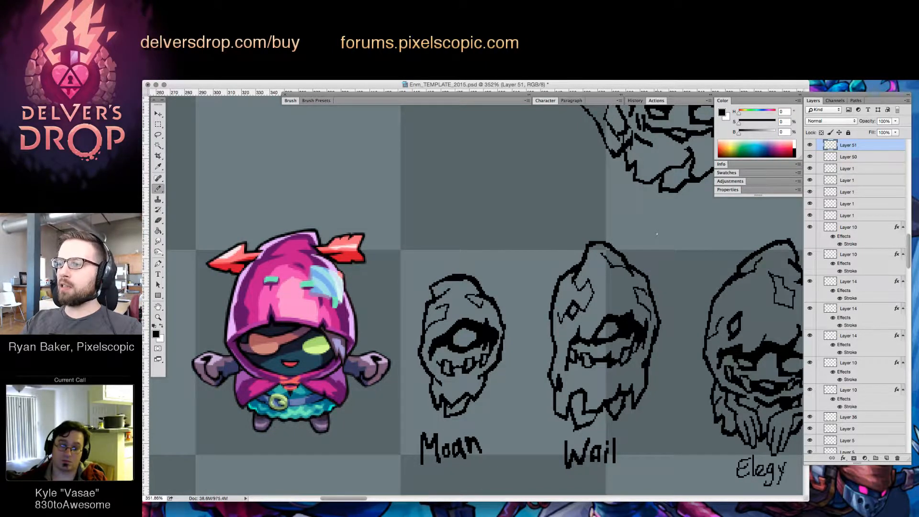
Draw a small square patch on the "Wail" enemy's lower cloth beneath the mouth
{"action": "mouse_move", "coordinate": [591, 382]}
{"action": "left_mouse_down"}
{"action": "mouse_move", "coordinate": [589, 395]}
{"action": "mouse_move", "coordinate": [602, 392]}
{"action": "left_mouse_up"}
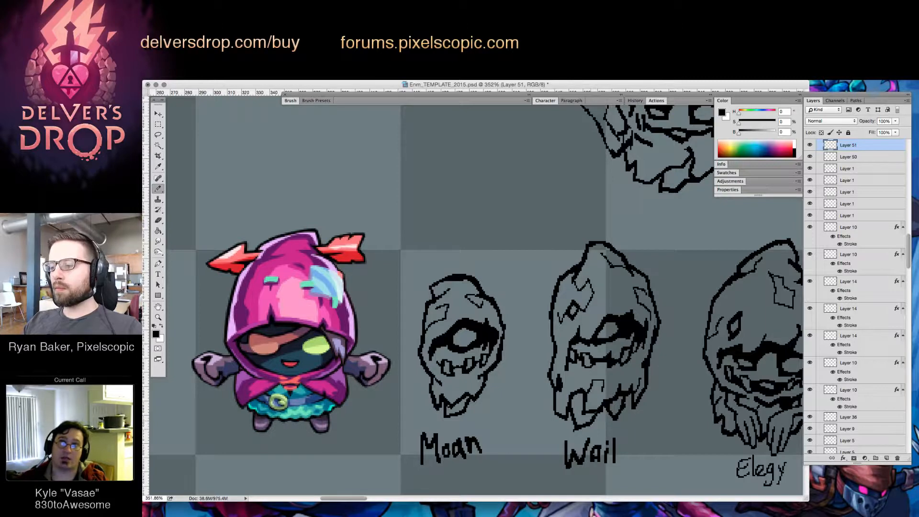
{"action": "key", "text": "e"}
{"action": "key", "text": "b"}
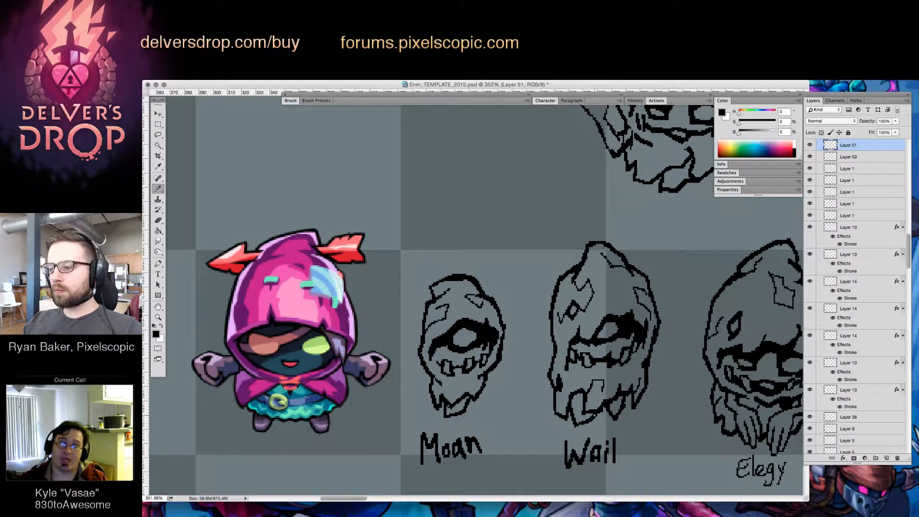
Reshape the ragged lower hem of the "Wail" enemy's cloth and add a fold line beneath the mouth
{"action": "key", "text": "e"}
{"action": "key", "text": "b"}
{"action": "key", "text": "e"}
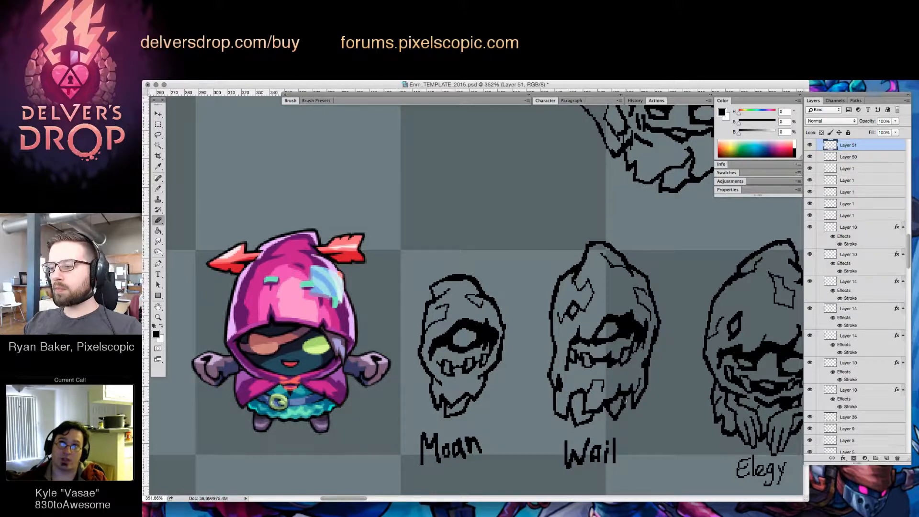
{"action": "left_click_drag", "start_coordinate": [625, 401], "coordinate": [616, 417]}
{"action": "key", "text": "b"}
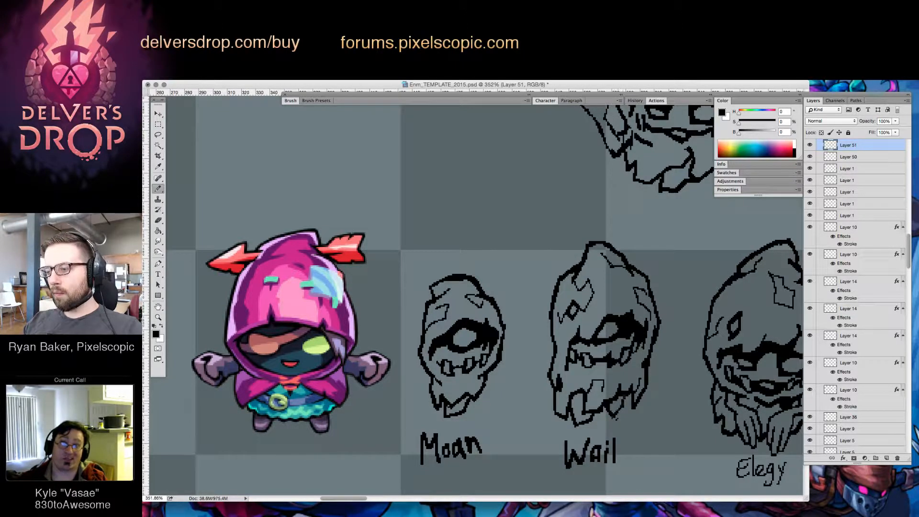
{"action": "key", "text": "e"}
{"action": "key", "text": "b"}
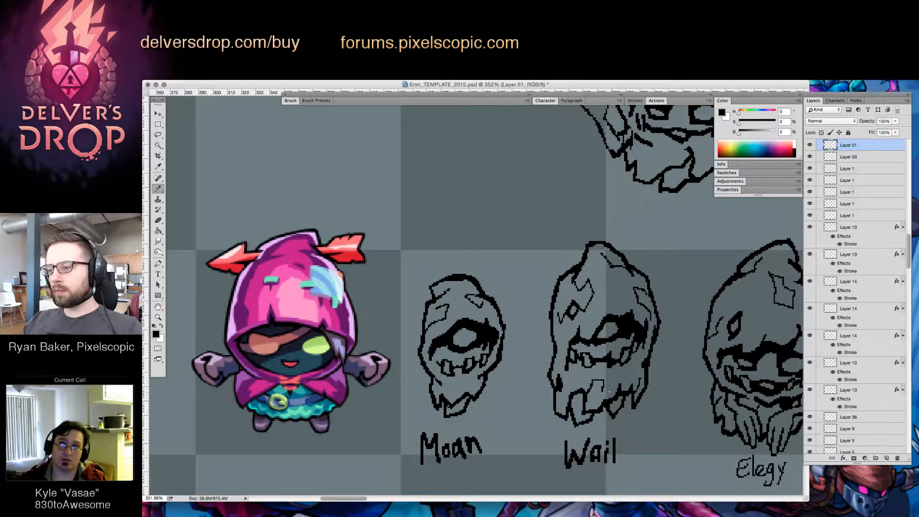
{"action": "key", "text": "e"}
{"action": "key", "text": "b"}
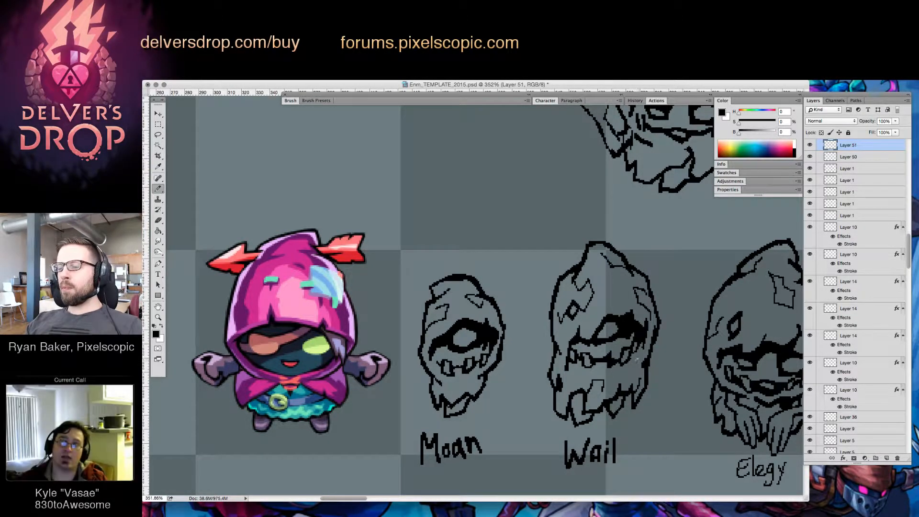
{"action": "left_click_drag", "start_coordinate": [631, 360], "coordinate": [628, 374]}
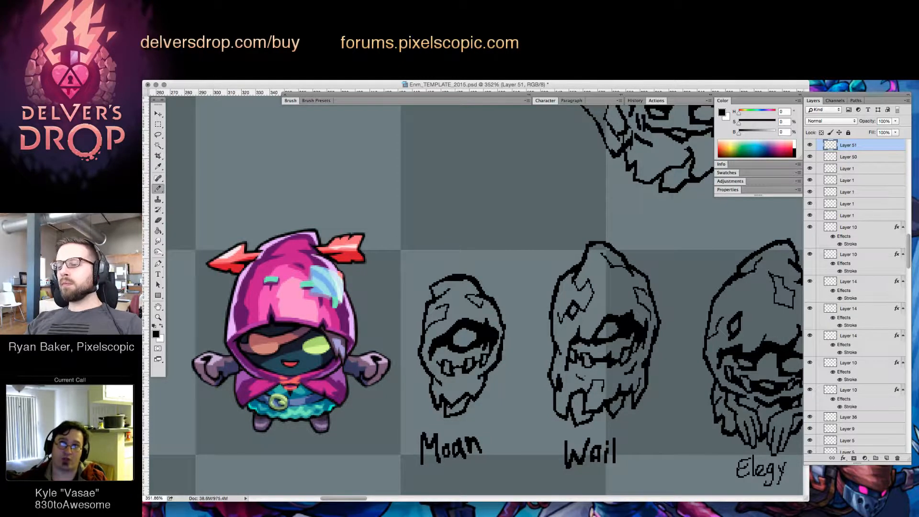
Touch up the leftmost tooth of the "Wail" enemy and add fold lines to the "Moan" enemy's ragged lower cloth
{"action": "left_click_drag", "start_coordinate": [567, 344], "coordinate": [567, 358]}
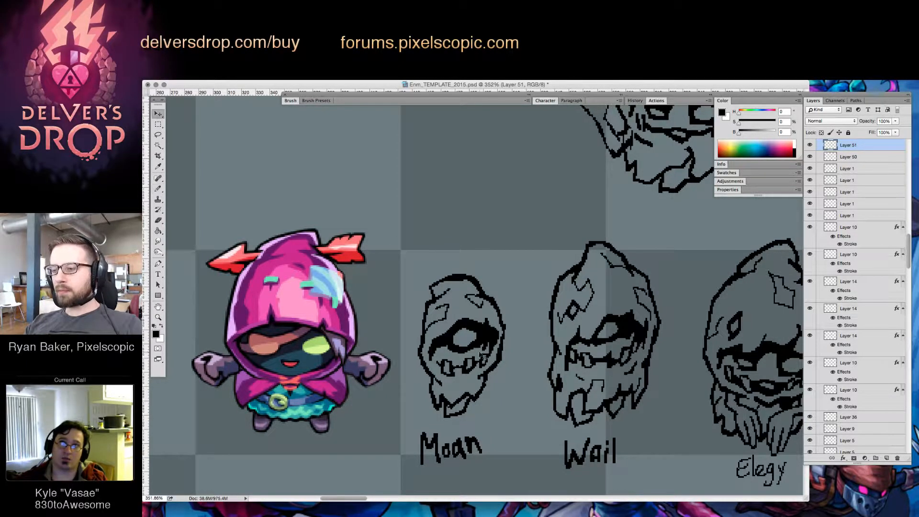
{"action": "key", "text": "ctrl+e"}
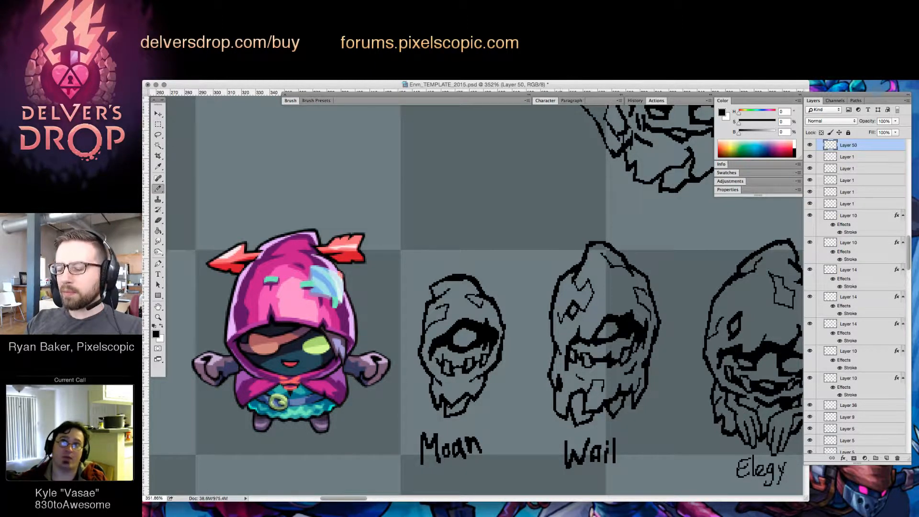
{"action": "left_click_drag", "start_coordinate": [473, 381], "coordinate": [482, 376]}
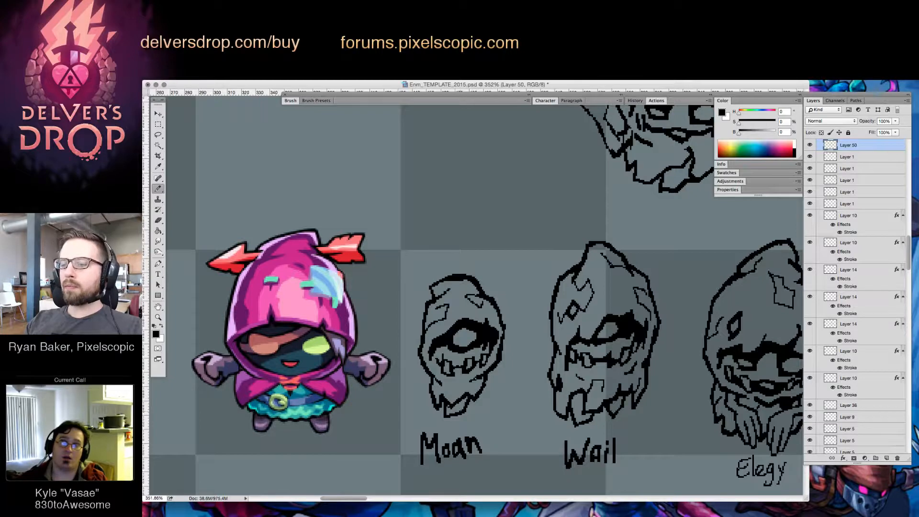
{"action": "key", "text": "e"}
{"action": "left_click_drag", "start_coordinate": [463, 414], "coordinate": [474, 394]}
{"action": "key", "text": "b"}
{"action": "key", "text": "e"}
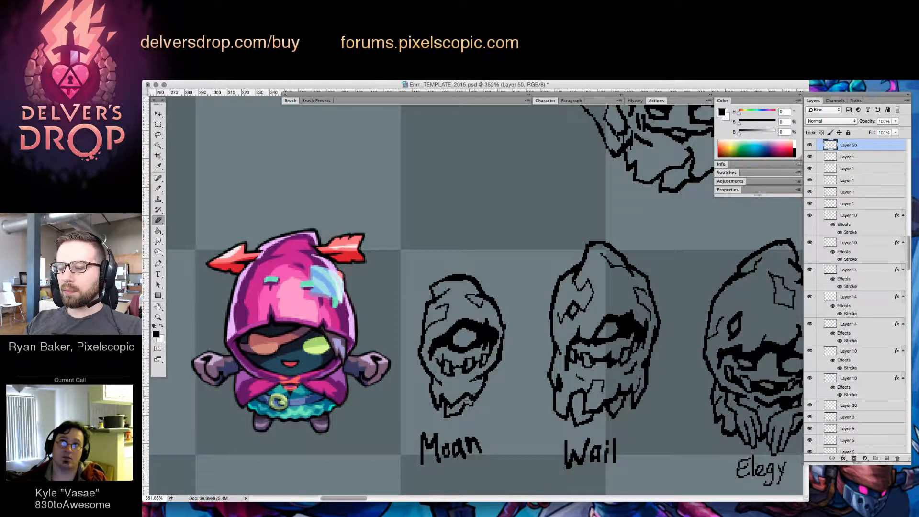
{"action": "key", "text": "b"}
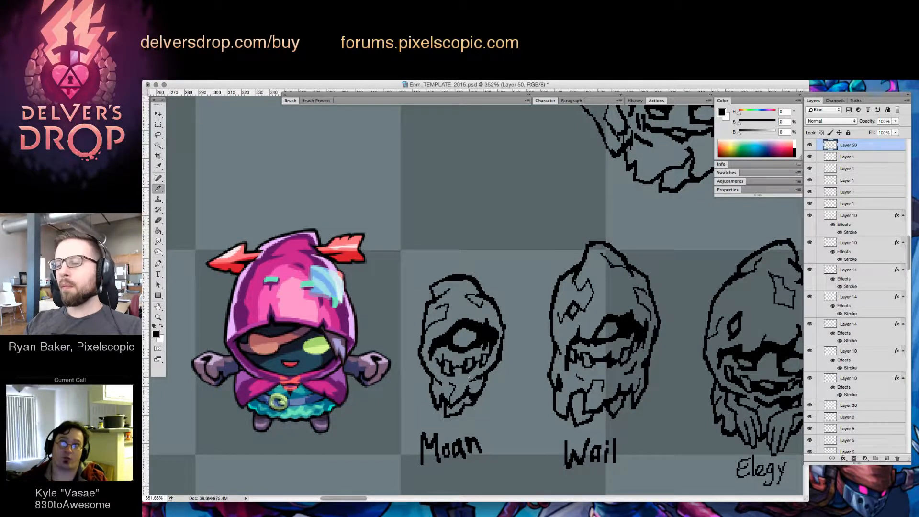
Erase and redraw the right edge of the "Elegy" enemy's lower cloth as a ragged, tattered outline
{"action": "left_click_drag", "start_coordinate": [668, 387], "coordinate": [606, 384]}
{"action": "left_click", "coordinate": [640, 371], "text": "super"}
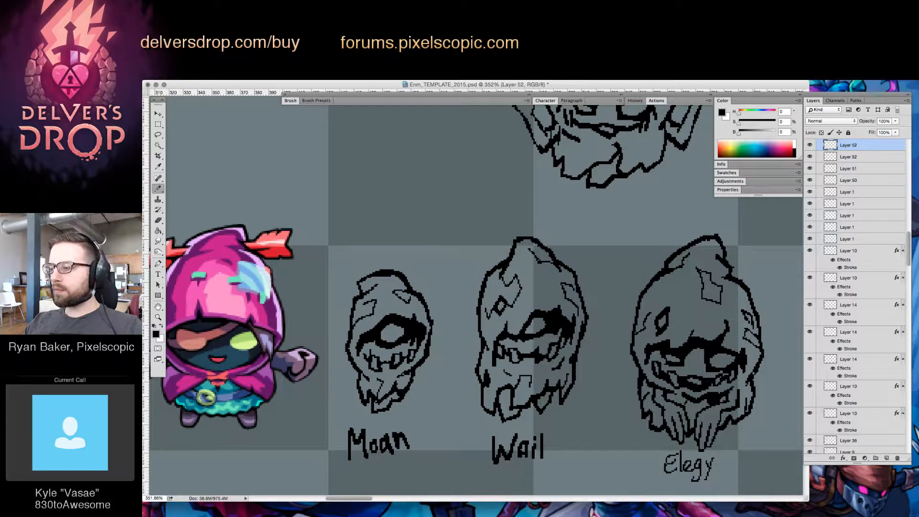
{"action": "key", "text": "e"}
{"action": "left_click_drag", "start_coordinate": [753, 389], "coordinate": [746, 411]}
{"action": "key", "text": "b"}
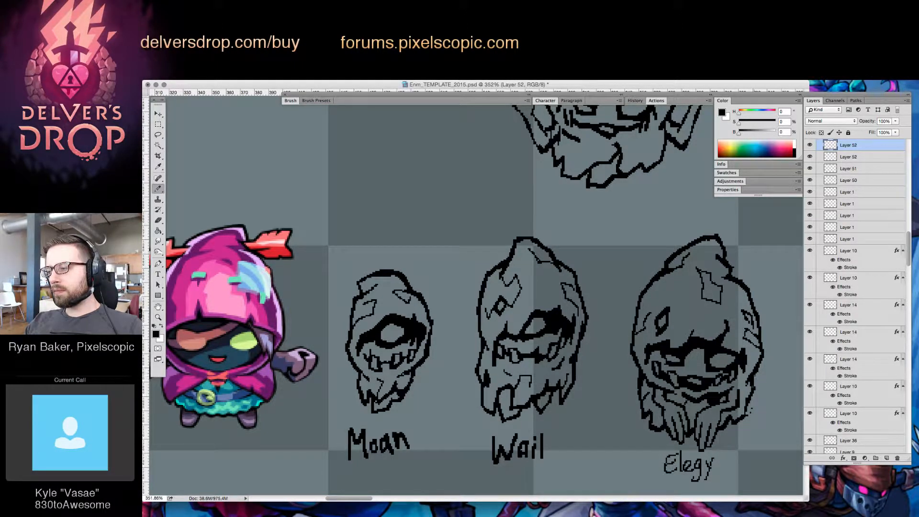
{"action": "key", "text": "e"}
{"action": "left_click_drag", "start_coordinate": [755, 375], "coordinate": [751, 389]}
{"action": "key", "text": "b"}
{"action": "key", "text": "e"}
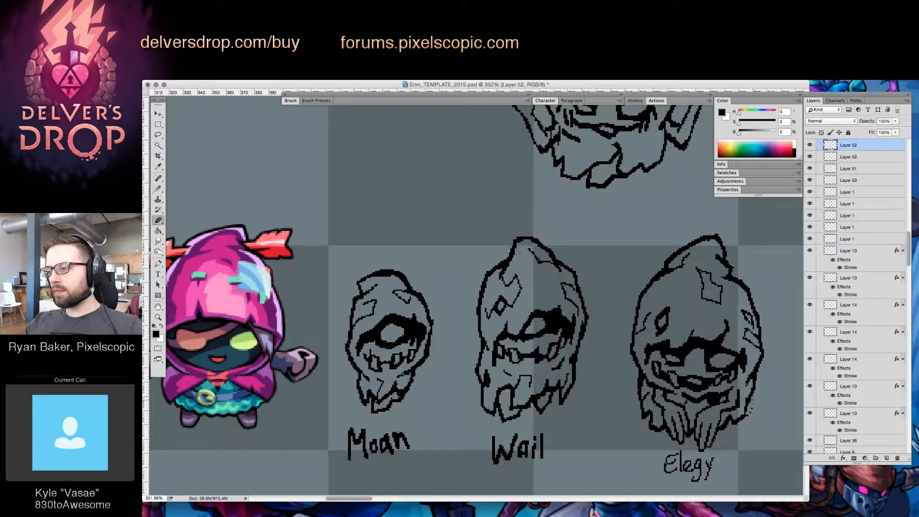
{"action": "key", "text": "b"}
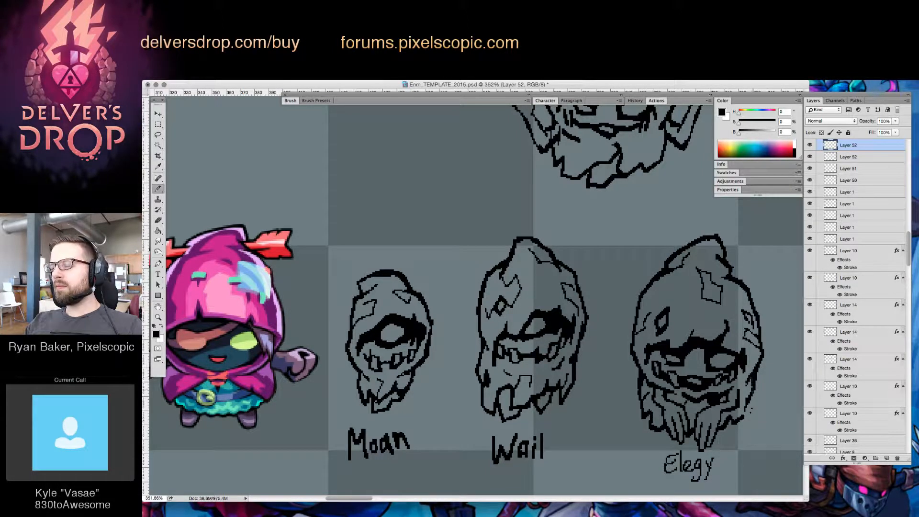
{"action": "key", "text": "e"}
{"action": "key", "text": "b"}
{"action": "key", "text": "e"}
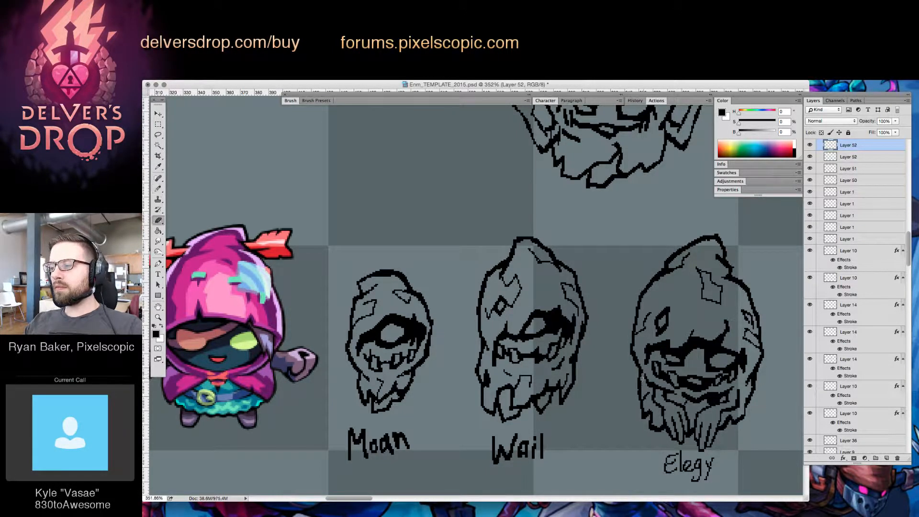
{"action": "key", "text": "b"}
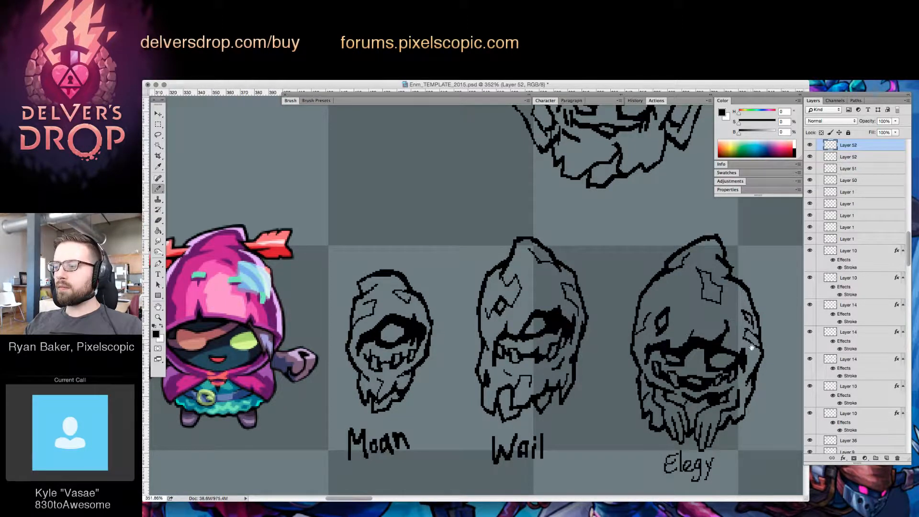
Refine the tattered left edge of the "Elegy" enemy's lower cloth beside the hand
{"action": "scroll", "coordinate": [747, 347], "scroll_direction": "right", "scroll_amount": 1}
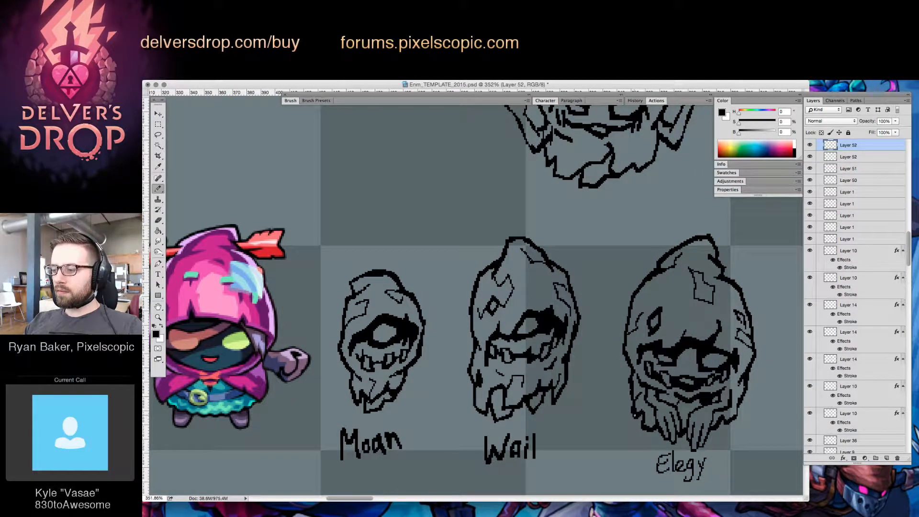
{"action": "key", "text": "e"}
{"action": "left_click_drag", "start_coordinate": [635, 415], "coordinate": [635, 399]}
{"action": "key", "text": "b"}
{"action": "key", "text": "e"}
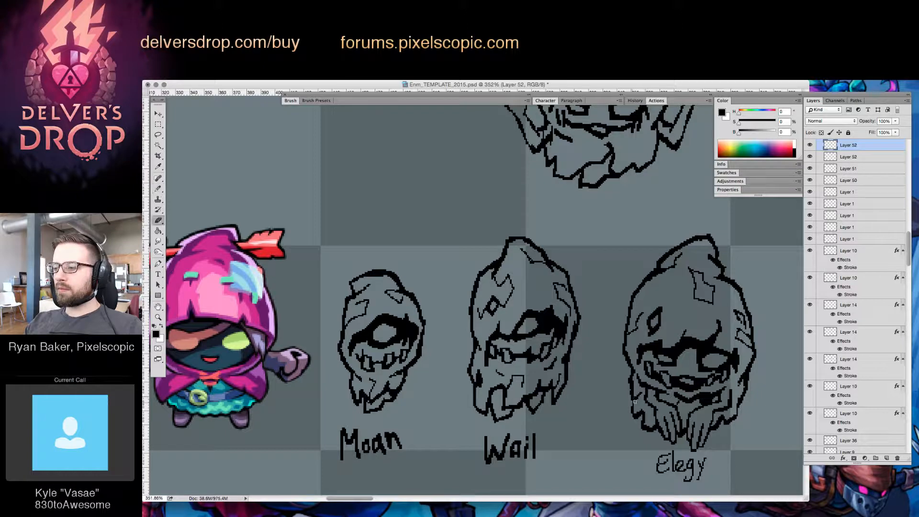
{"action": "key", "text": "b"}
Examine the three enemy sketches beside the hooded hero at several zoom levels
{"action": "key", "text": "z"}
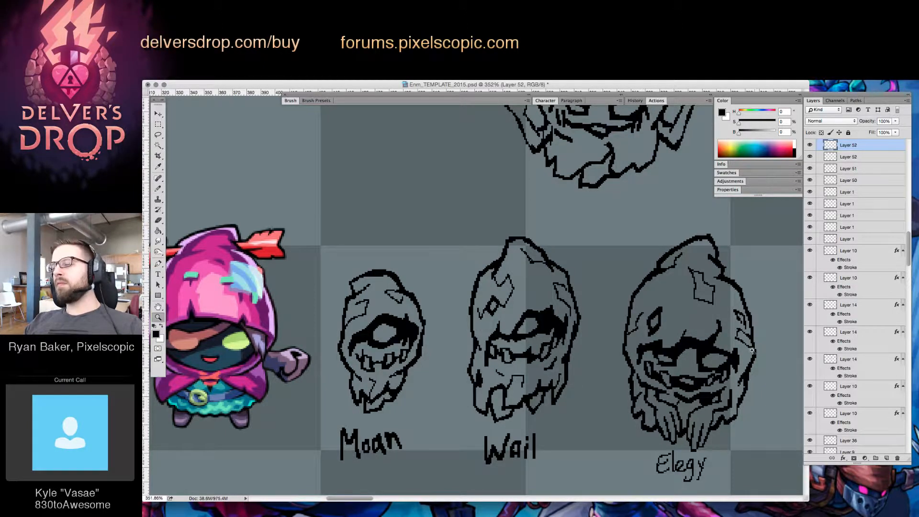
{"action": "mouse_move", "coordinate": [754, 352]}
{"action": "left_mouse_down"}
{"action": "mouse_move", "coordinate": [706, 346]}
{"action": "mouse_move", "coordinate": [690, 366]}
{"action": "left_mouse_up"}
{"action": "key", "text": "b"}
{"action": "key", "text": "z"}
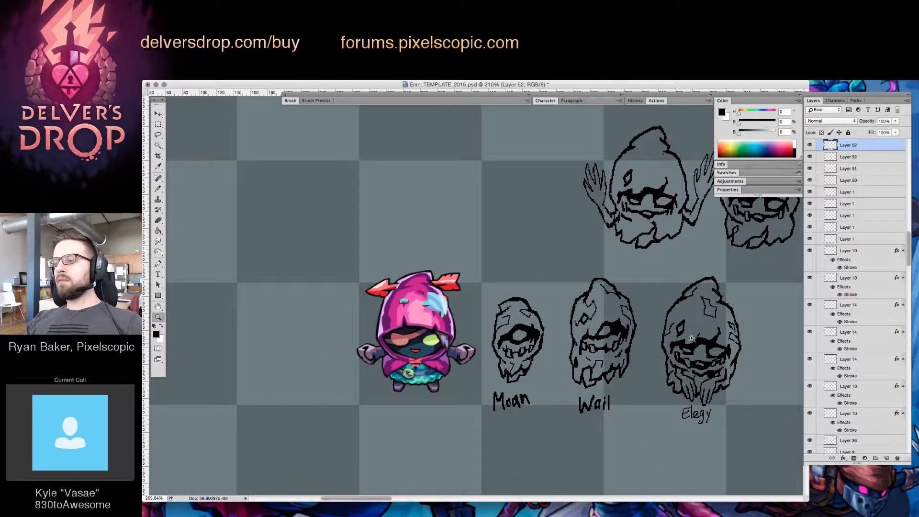
{"action": "left_click_drag", "start_coordinate": [613, 333], "coordinate": [630, 321]}
{"action": "key", "text": "e"}
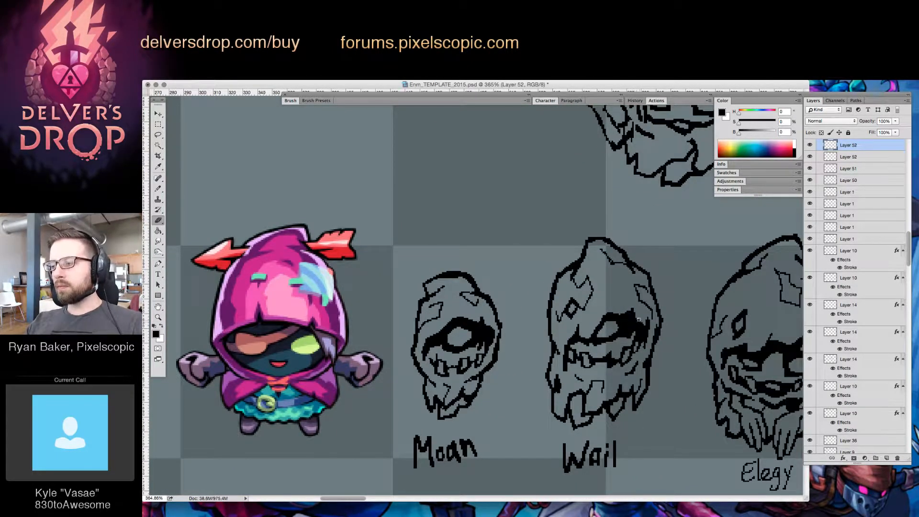
{"action": "key", "text": "v"}
{"action": "key", "text": "BackSpace"}
{"action": "key", "text": "z"}
{"action": "mouse_move", "coordinate": [696, 331]}
{"action": "left_mouse_down"}
{"action": "mouse_move", "coordinate": [652, 362]}
{"action": "mouse_move", "coordinate": [693, 314]}
{"action": "left_mouse_up"}
{"action": "key", "text": "v"}
{"action": "key", "text": "super+z"}
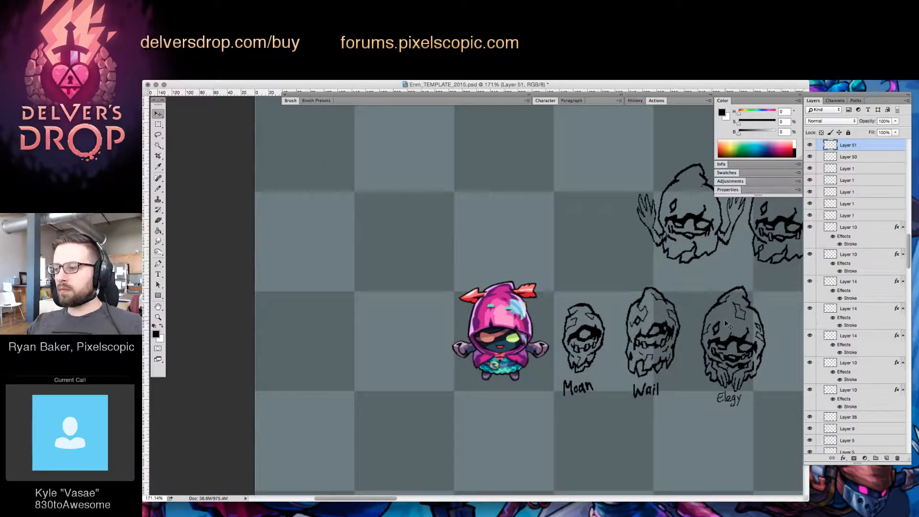
{"action": "key", "text": "z"}
{"action": "mouse_move", "coordinate": [676, 364]}
{"action": "left_mouse_down"}
{"action": "mouse_move", "coordinate": [705, 363]}
{"action": "mouse_move", "coordinate": [685, 396]}
{"action": "mouse_move", "coordinate": [658, 403]}
{"action": "left_mouse_up"}
{"action": "key", "text": "v"}
{"action": "key", "text": "super+alt+z"}
{"action": "key", "text": "b"}
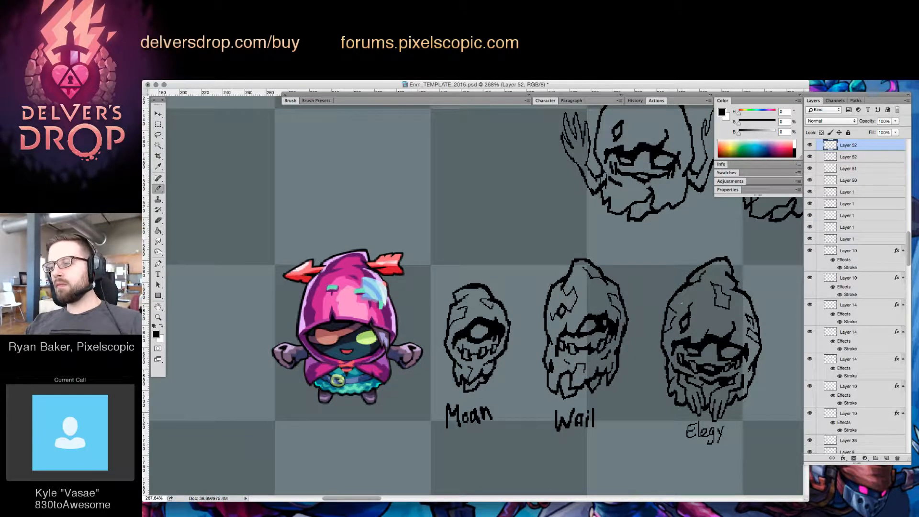
{"action": "key", "text": "v"}
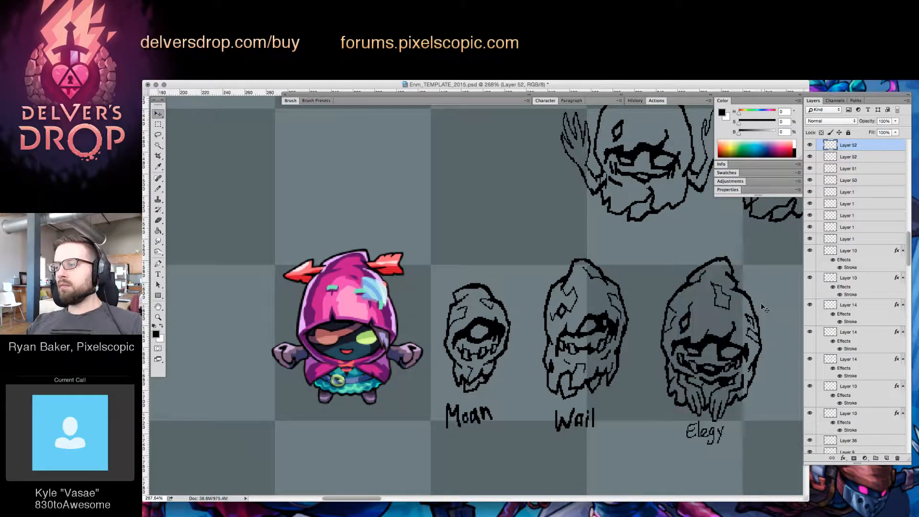
{"action": "left_click", "coordinate": [601, 325]}
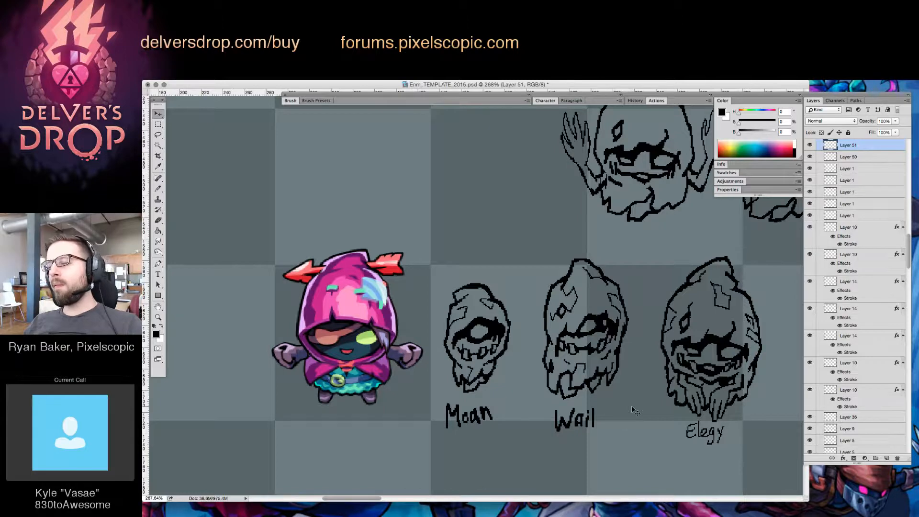
{"action": "key", "text": "z"}
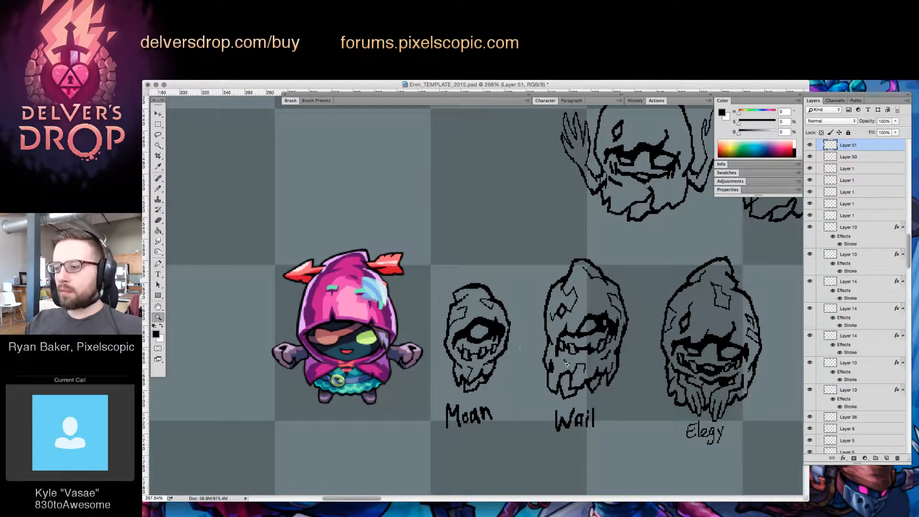
{"action": "left_click_drag", "start_coordinate": [568, 364], "coordinate": [506, 428]}
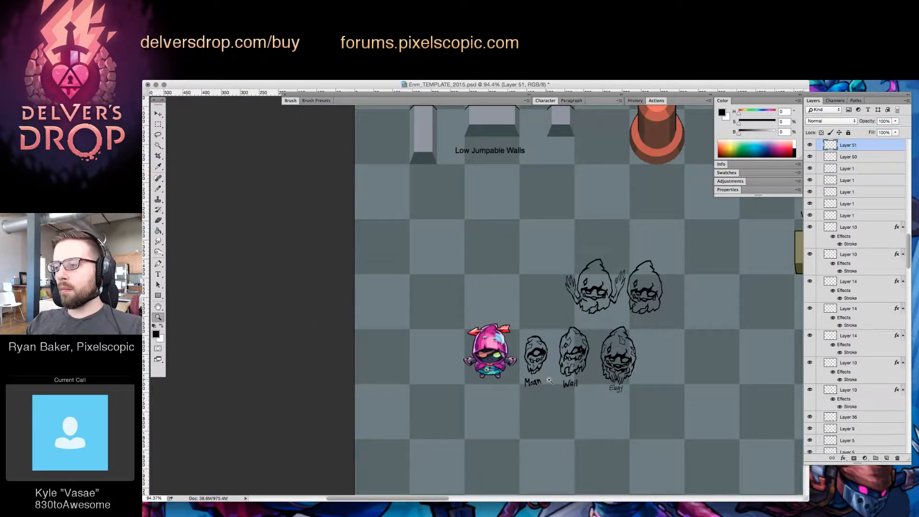
Duplicate the "Moan" enemy sketch with its label and place the copy directly above the original
{"action": "left_click_drag", "start_coordinate": [527, 380], "coordinate": [578, 366]}
{"action": "key", "text": "v"}
{"action": "left_click_drag", "start_coordinate": [457, 301], "coordinate": [380, 300]}
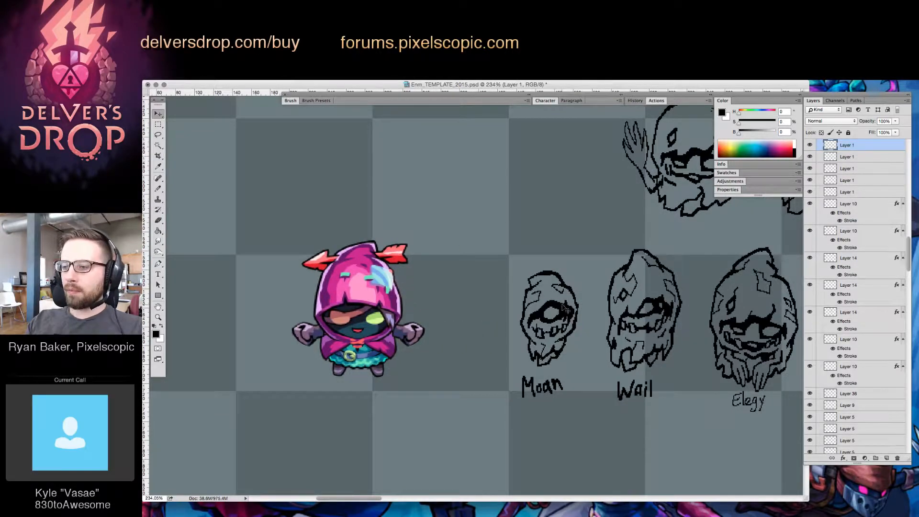
{"action": "left_click_drag", "start_coordinate": [567, 307], "coordinate": [569, 165]}
Erase most of the teeth from the lower "Moan" enemy sketch's mouth
{"action": "key", "text": "z"}
{"action": "key", "text": "v"}
{"action": "key", "text": "z"}
{"action": "left_click", "coordinate": [553, 317]}
{"action": "key", "text": "ctrl+e"}
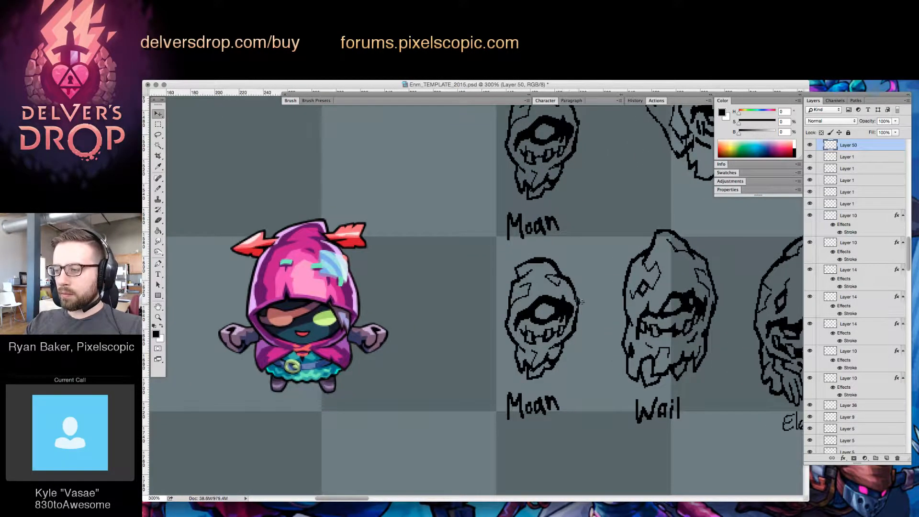
{"action": "key", "text": "b"}
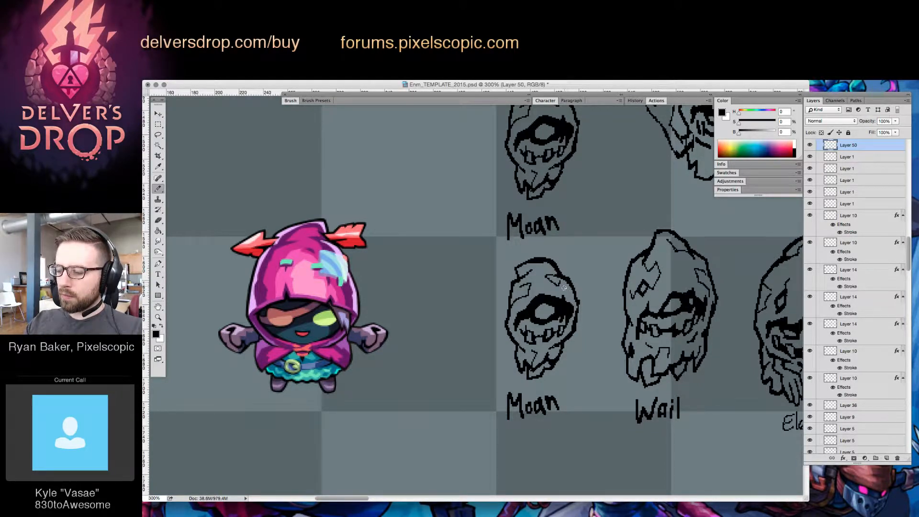
{"action": "key", "text": "e"}
{"action": "mouse_move", "coordinate": [525, 327]}
{"action": "left_mouse_down"}
{"action": "mouse_move", "coordinate": [528, 341]}
{"action": "mouse_move", "coordinate": [548, 339]}
{"action": "mouse_move", "coordinate": [550, 330]}
{"action": "mouse_move", "coordinate": [551, 339]}
{"action": "left_mouse_up"}
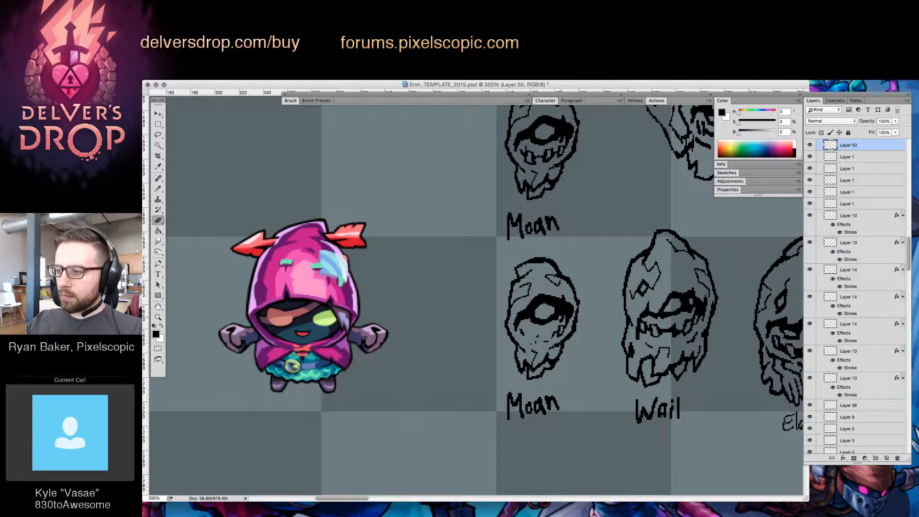
Rework the "Wail" enemy's mouth by erasing and redrawing the line of teeth beneath the eye
{"action": "key", "text": "v"}
{"action": "left_click", "coordinate": [680, 344]}
{"action": "key", "text": "b"}
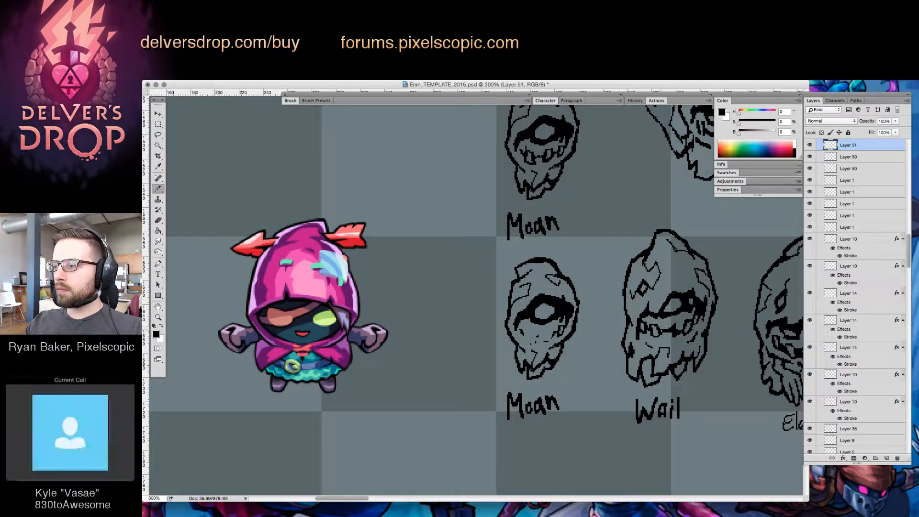
{"action": "key", "text": "e"}
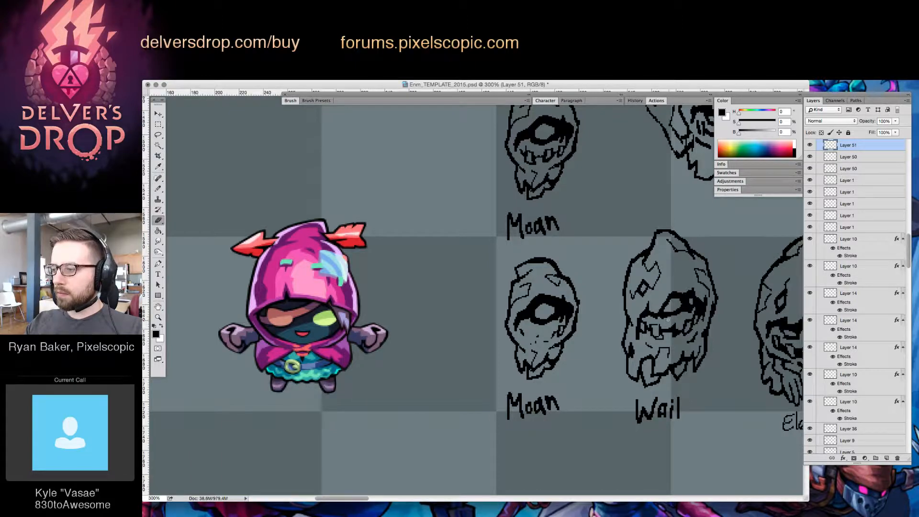
{"action": "key", "text": "b"}
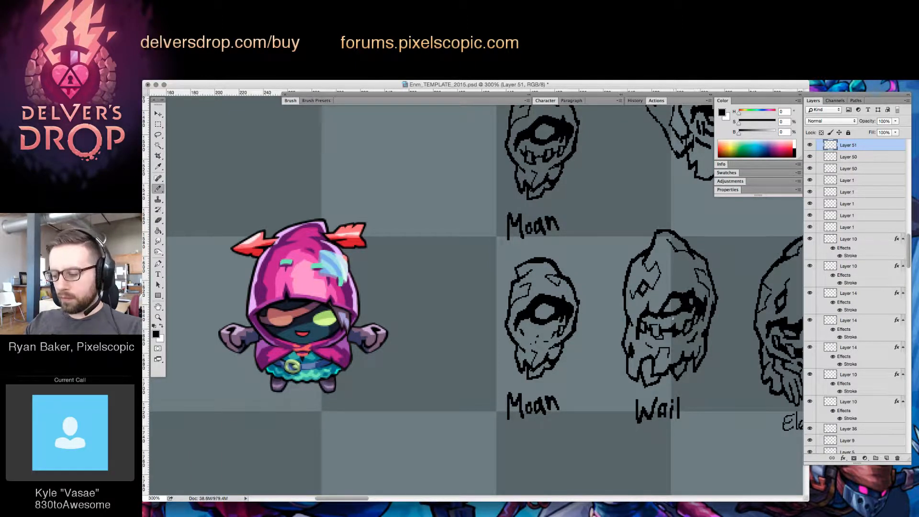
{"action": "key", "text": "e"}
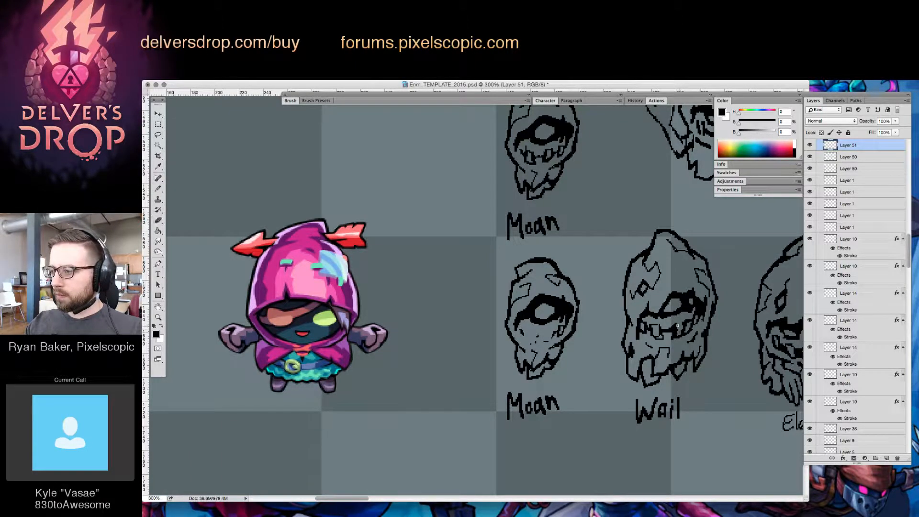
{"action": "key", "text": "b"}
{"action": "key", "text": "e"}
{"action": "key", "text": "b"}
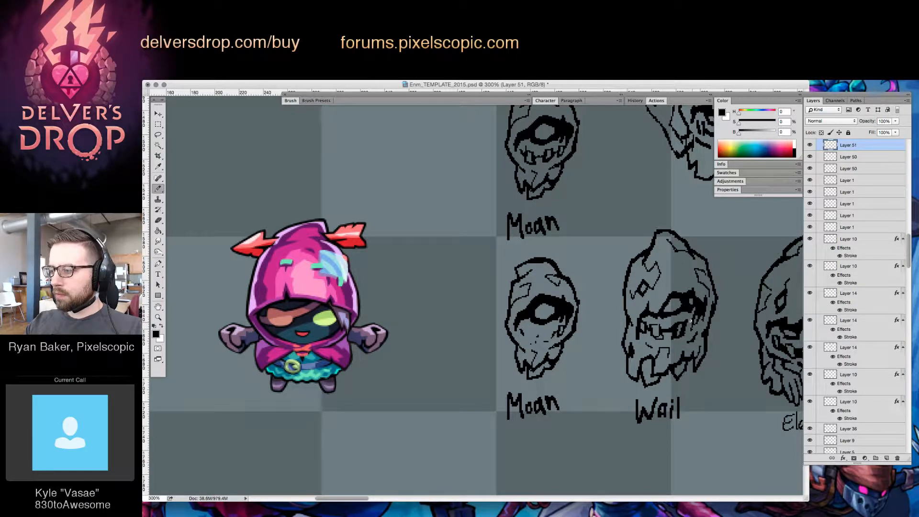
{"action": "key", "text": "e"}
{"action": "key", "text": "b"}
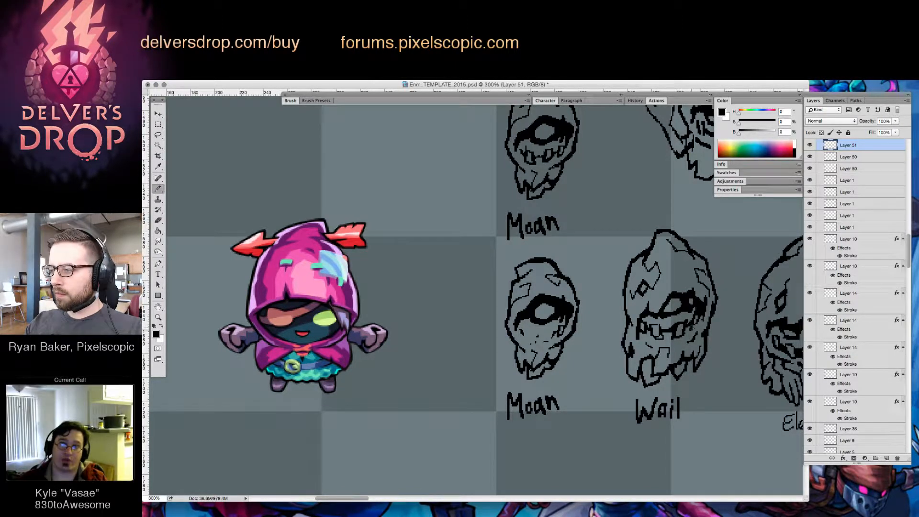
{"action": "key", "text": "e"}
{"action": "key", "text": "b"}
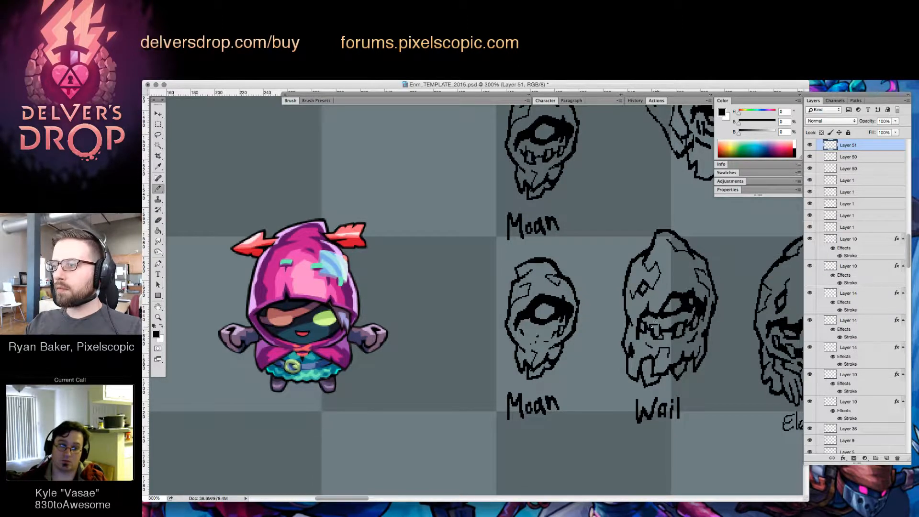
{"action": "key", "text": "e"}
{"action": "key", "text": "b"}
{"action": "key", "text": "e"}
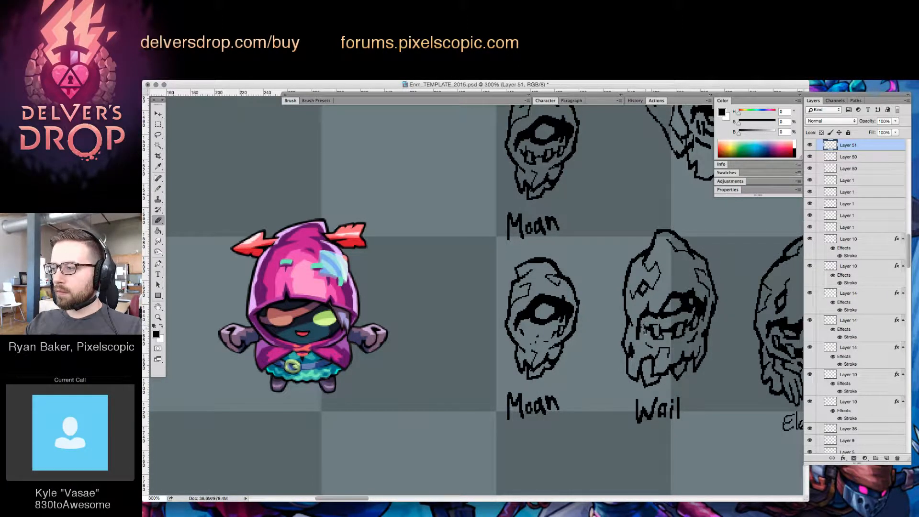
{"action": "key", "text": "b"}
{"action": "key", "text": "e"}
{"action": "key", "text": "b"}
{"action": "key", "text": "e"}
{"action": "key", "text": "b"}
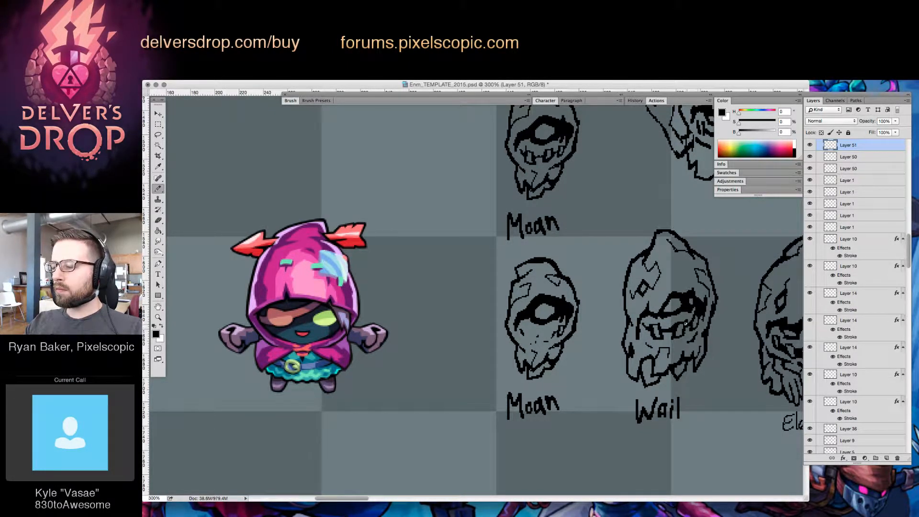
Refine the teeth in the "Wail" enemy's mouth with small alternating eraser and brush touch-ups
{"action": "key", "text": "e"}
{"action": "key", "text": "b"}
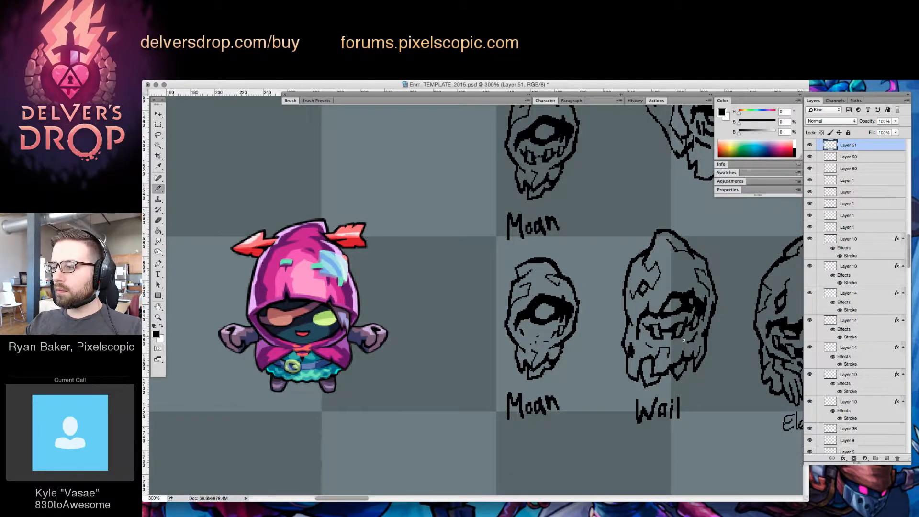
{"action": "key", "text": "e"}
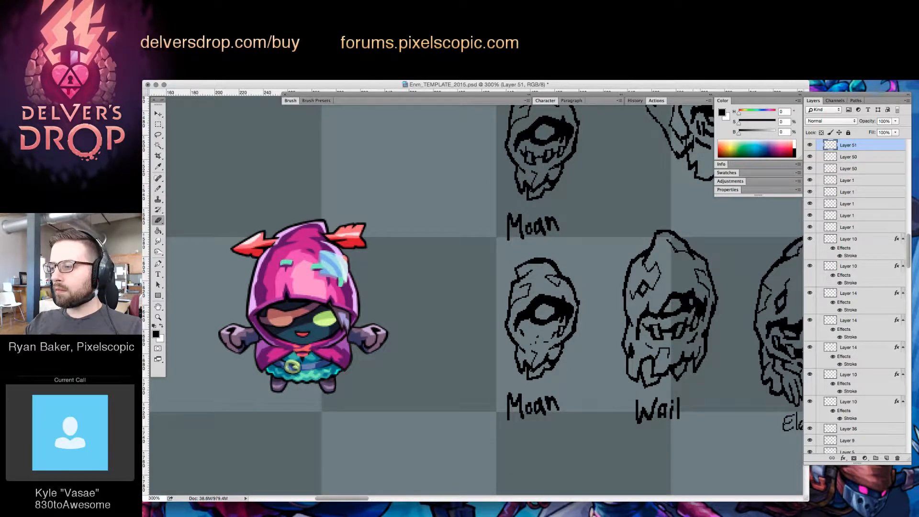
{"action": "key", "text": "b"}
{"action": "key", "text": "e"}
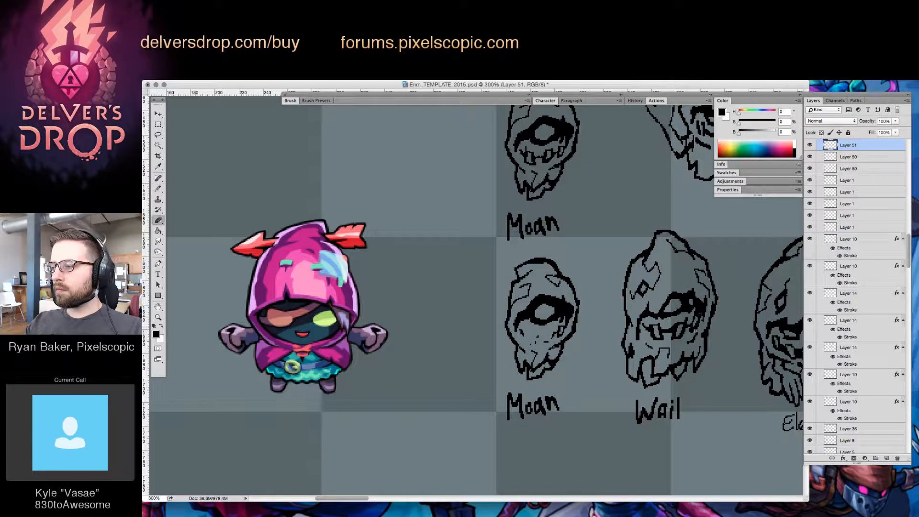
{"action": "key", "text": "b"}
{"action": "key", "text": "e"}
{"action": "key", "text": "b"}
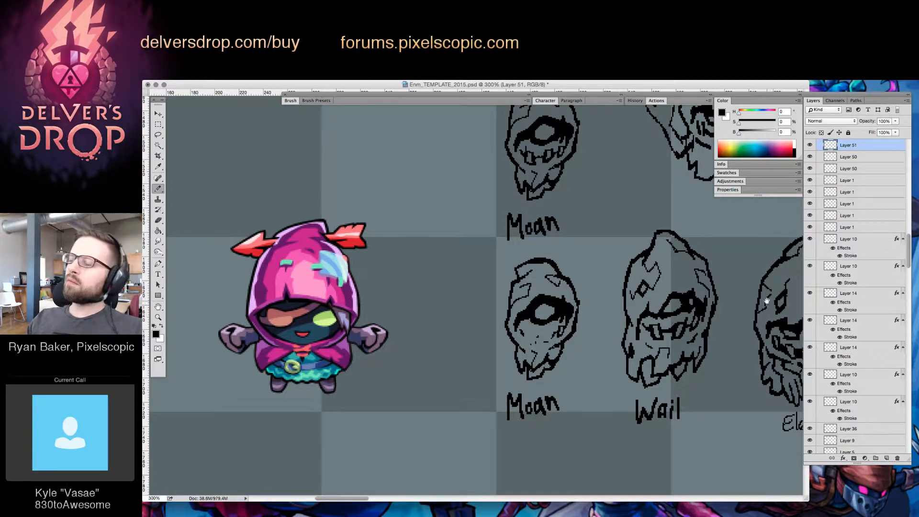
Merge the topmost sketch layer down through the two layers beneath it
{"action": "scroll", "coordinate": [687, 399], "scroll_direction": "right", "scroll_amount": 2}
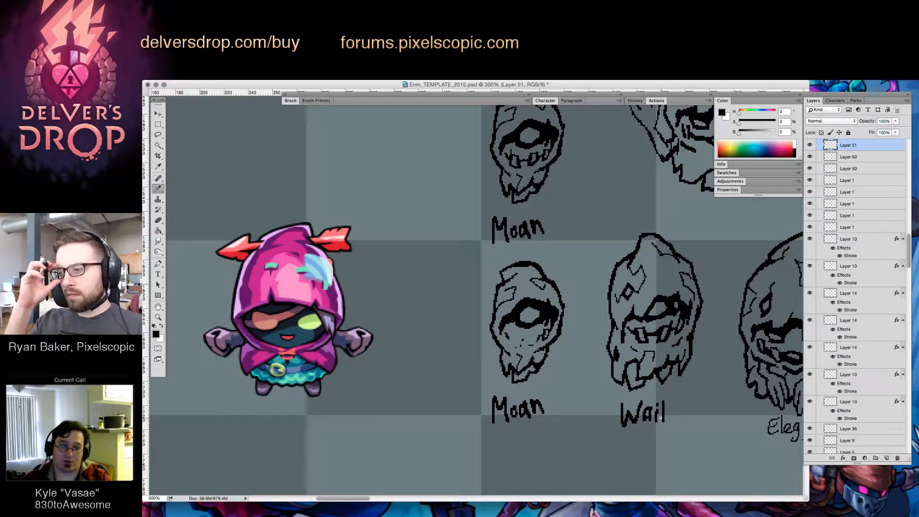
{"action": "key", "text": "e"}
{"action": "key", "text": "ctrl+e"}
{"action": "key", "text": "ctrl+e"}
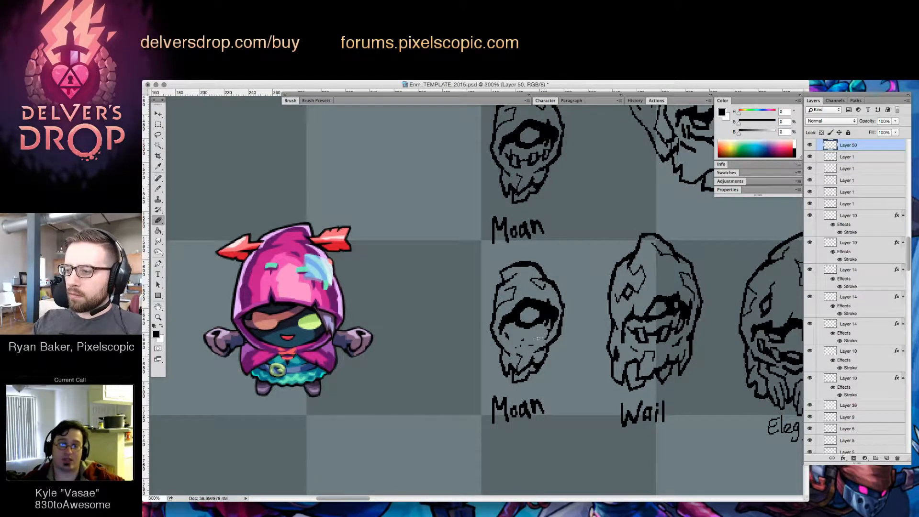
Draw a new jagged, crooked mouth beneath the lower "Moan" enemy's eye with the brush
{"action": "key", "text": "b"}
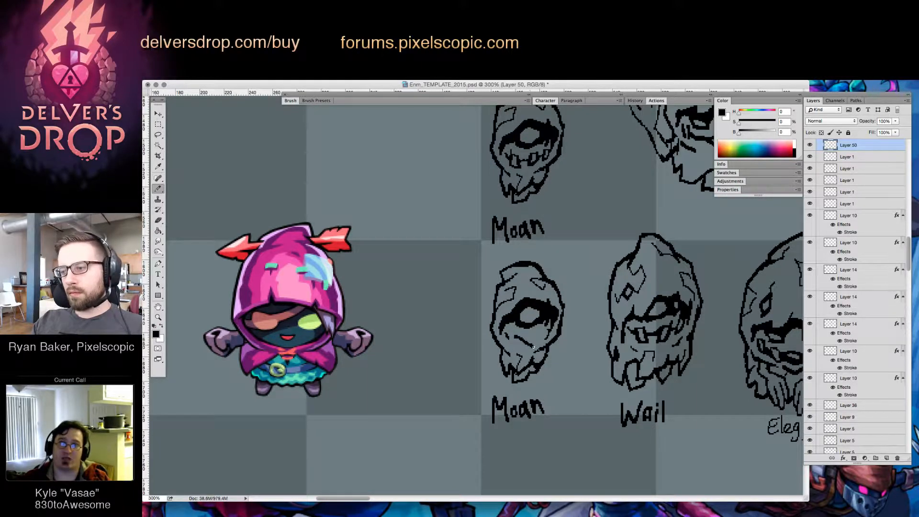
{"action": "mouse_move", "coordinate": [531, 335]}
{"action": "left_mouse_down"}
{"action": "mouse_move", "coordinate": [540, 343]}
{"action": "mouse_move", "coordinate": [516, 346]}
{"action": "mouse_move", "coordinate": [540, 333]}
{"action": "mouse_move", "coordinate": [530, 335]}
{"action": "left_mouse_up"}
{"action": "mouse_move", "coordinate": [513, 334]}
{"action": "left_mouse_down"}
{"action": "mouse_move", "coordinate": [518, 341]}
{"action": "mouse_move", "coordinate": [548, 329]}
{"action": "left_mouse_up"}
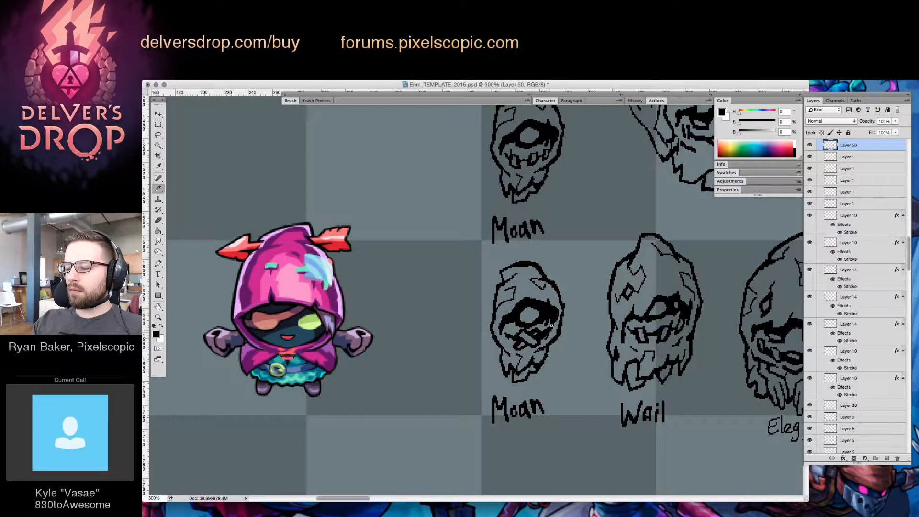
{"action": "key", "text": "e"}
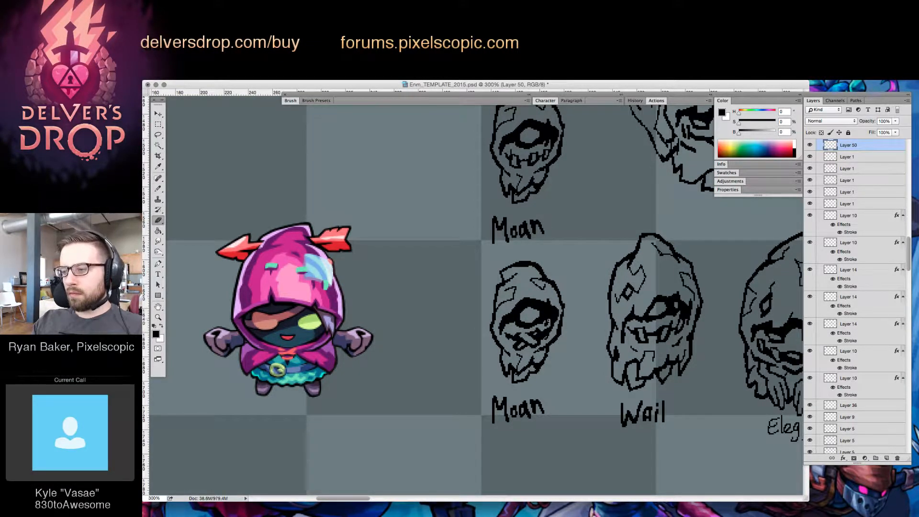
Rework the lower edge of the lower "Moan" enemy's new mouth by erasing and redrawing its jagged line
{"action": "key", "text": "z"}
{"action": "left_click_drag", "start_coordinate": [579, 325], "coordinate": [542, 417]}
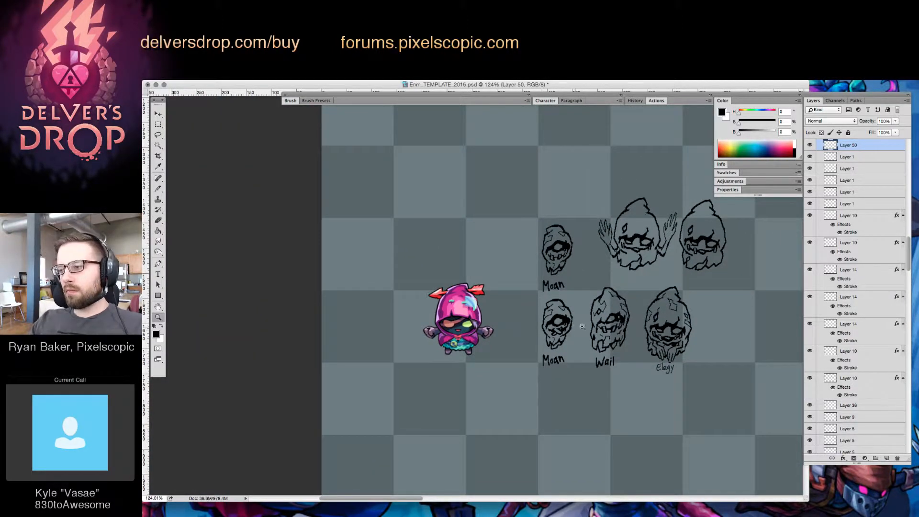
{"action": "left_click_drag", "start_coordinate": [560, 329], "coordinate": [589, 322]}
{"action": "key", "text": "b"}
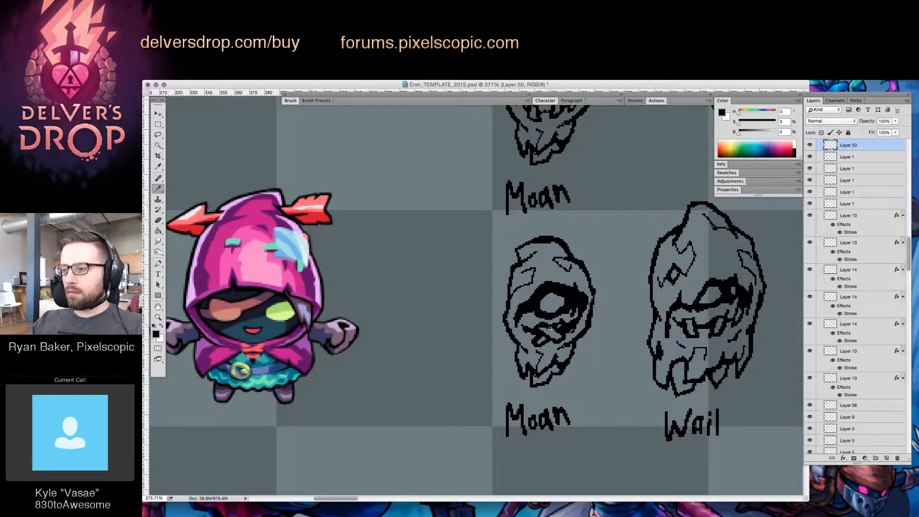
{"action": "key", "text": "e"}
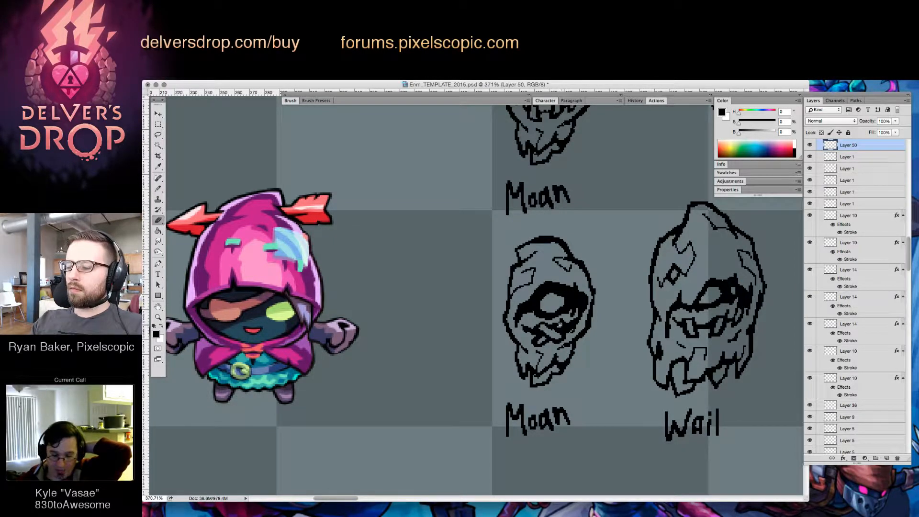
{"action": "key", "text": "b"}
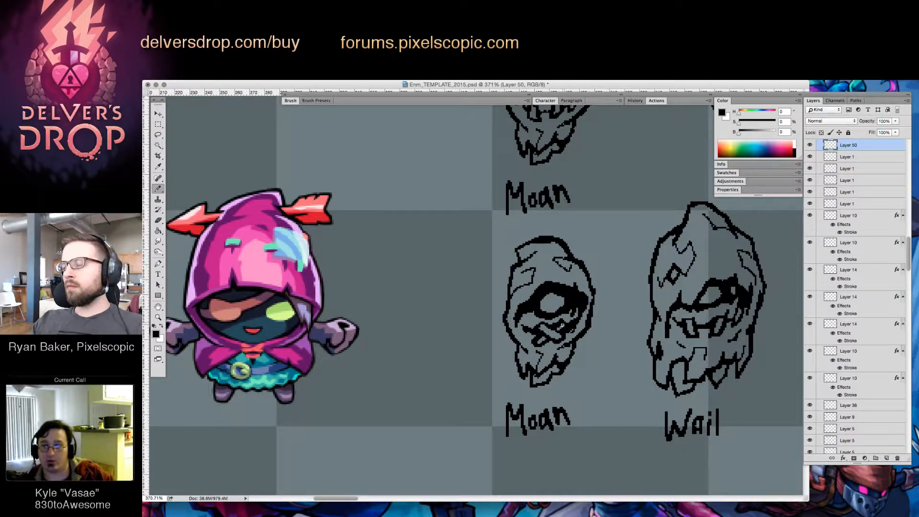
{"action": "key", "text": "e"}
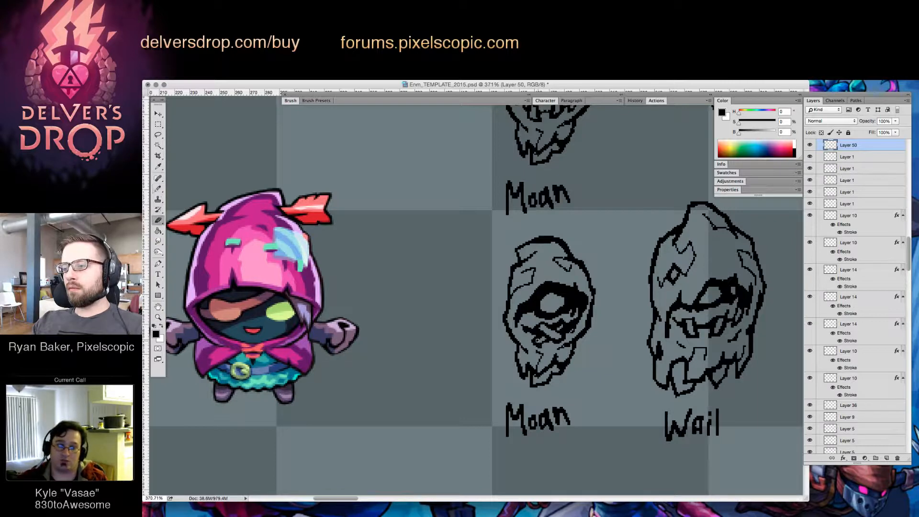
{"action": "key", "text": "b"}
{"action": "left_click_drag", "start_coordinate": [535, 340], "coordinate": [544, 343]}
{"action": "key", "text": "e"}
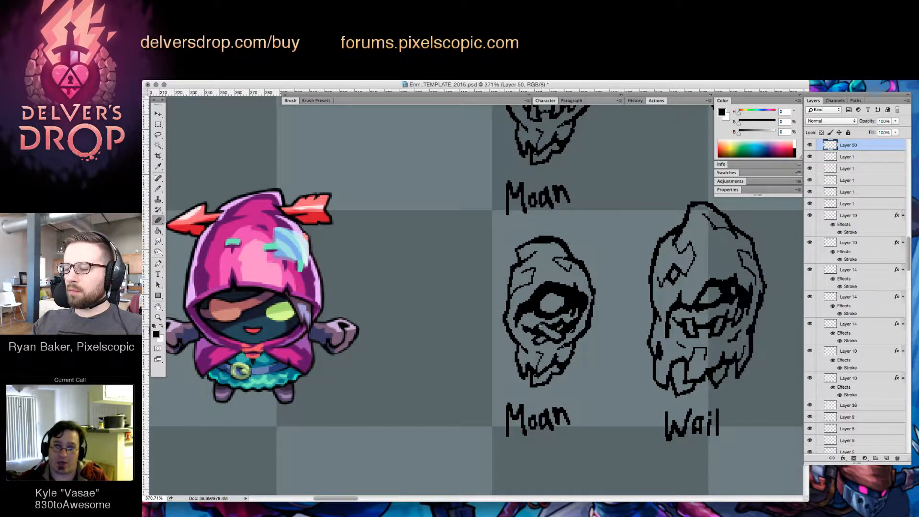
{"action": "left_click_drag", "start_coordinate": [541, 333], "coordinate": [552, 338]}
{"action": "key", "text": "b"}
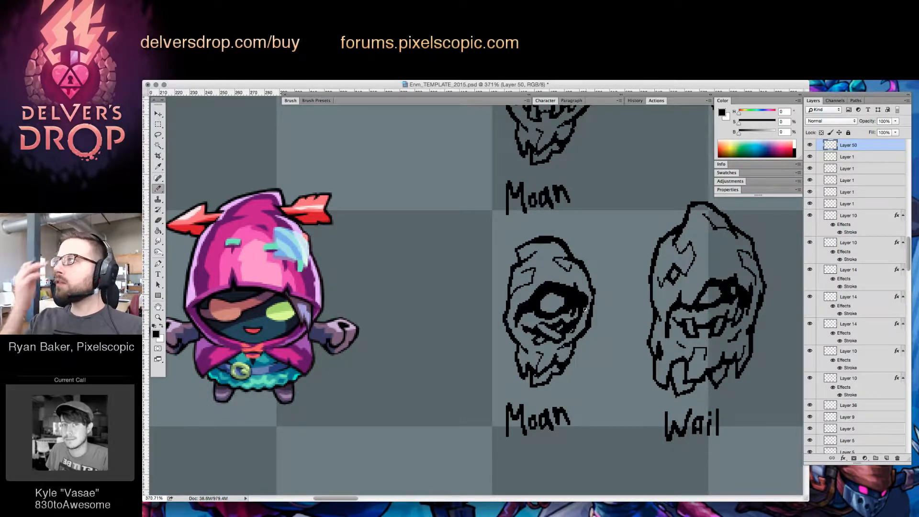
Touch up the fine lines around the lower "Moan" enemy's mouth and jaw by alternately erasing and brushing
{"action": "key", "text": "z"}
{"action": "left_click", "coordinate": [572, 327]}
{"action": "key", "text": "e"}
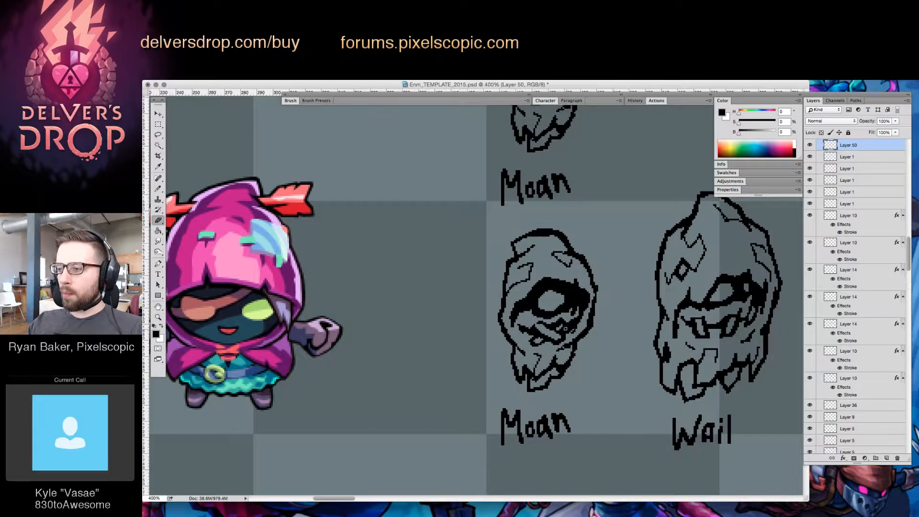
{"action": "key", "text": "b"}
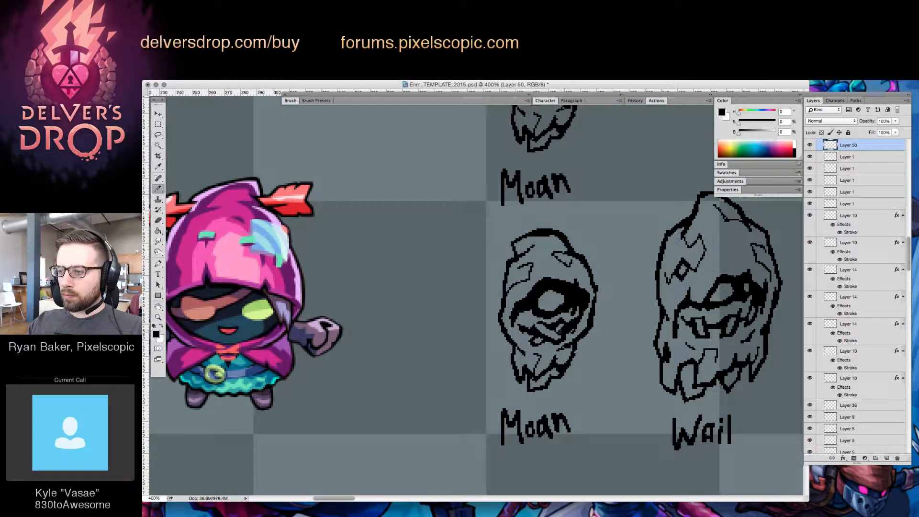
{"action": "key", "text": "e"}
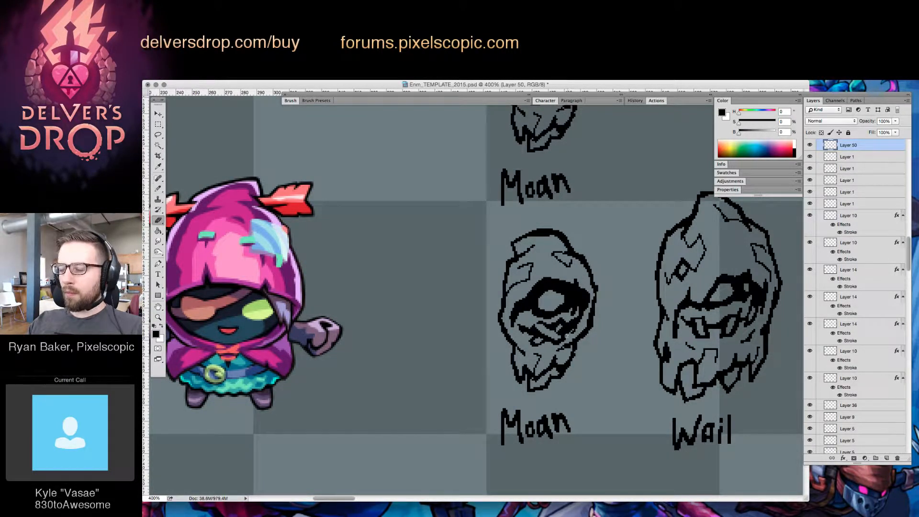
{"action": "key", "text": "b"}
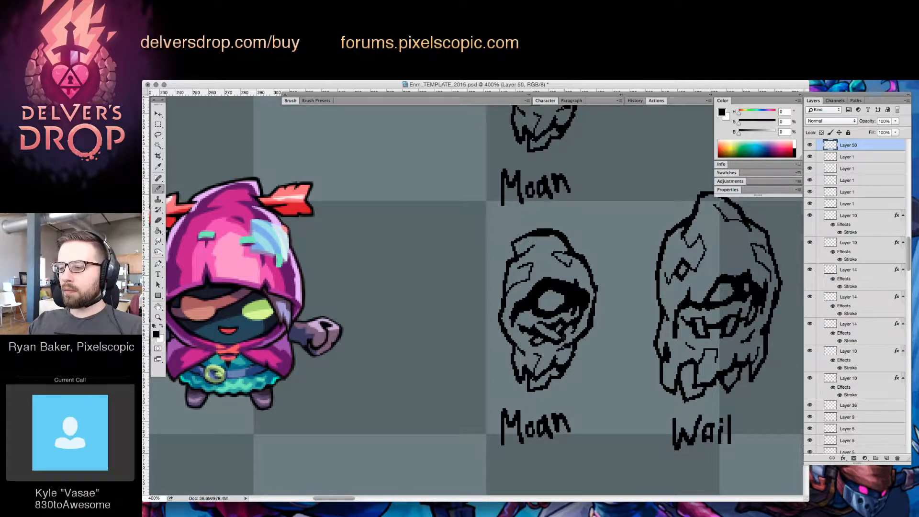
{"action": "key", "text": "e"}
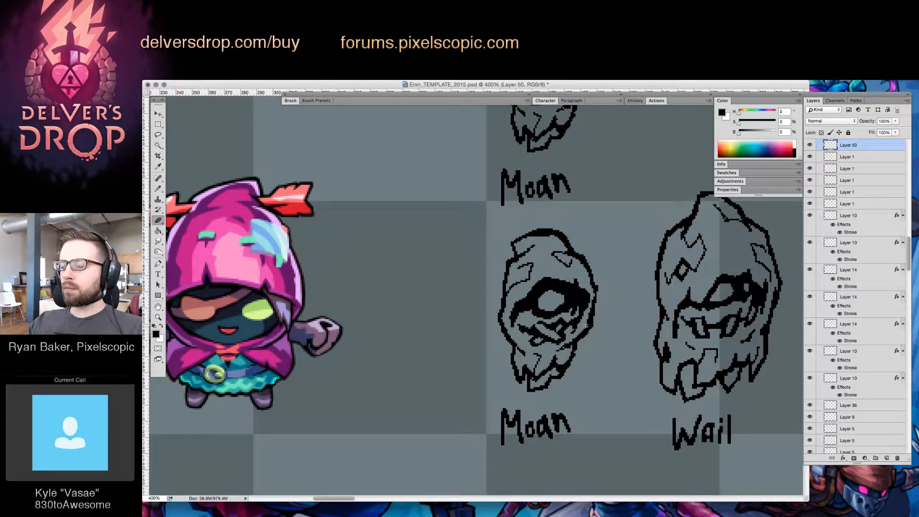
{"action": "key", "text": "b"}
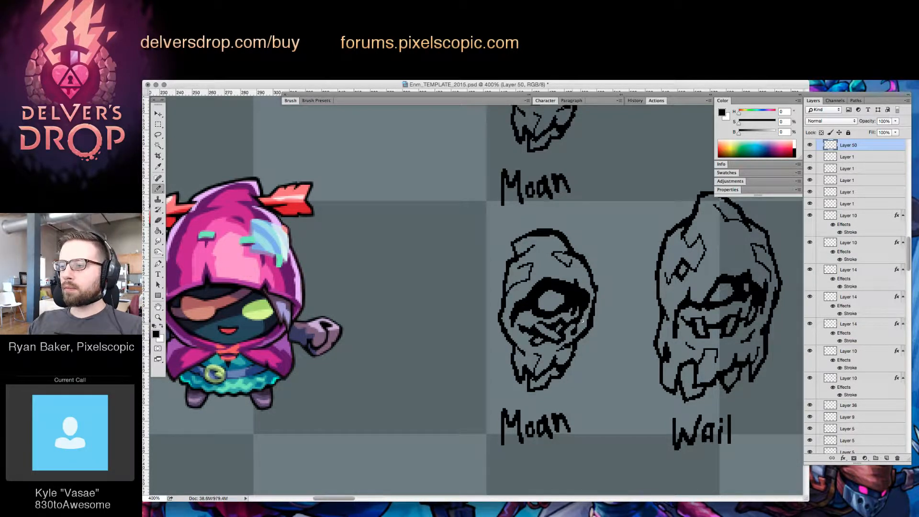
{"action": "key", "text": "e"}
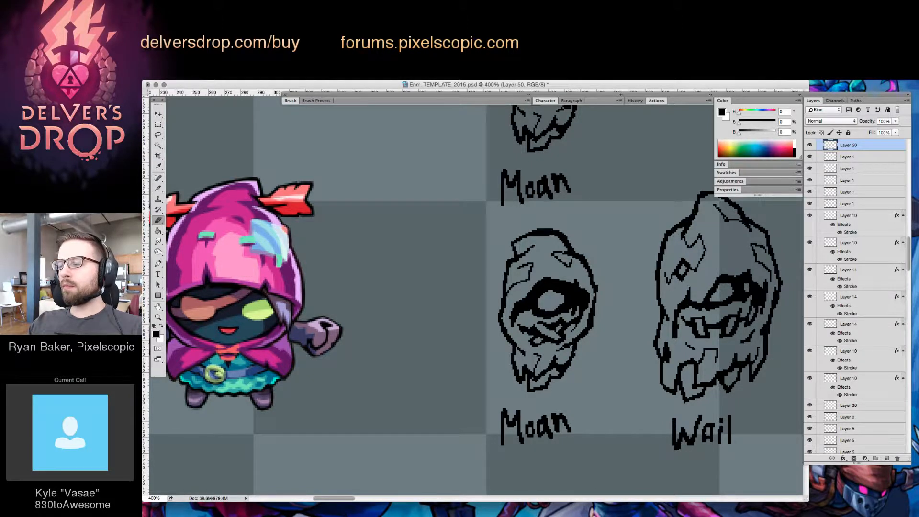
{"action": "key", "text": "b"}
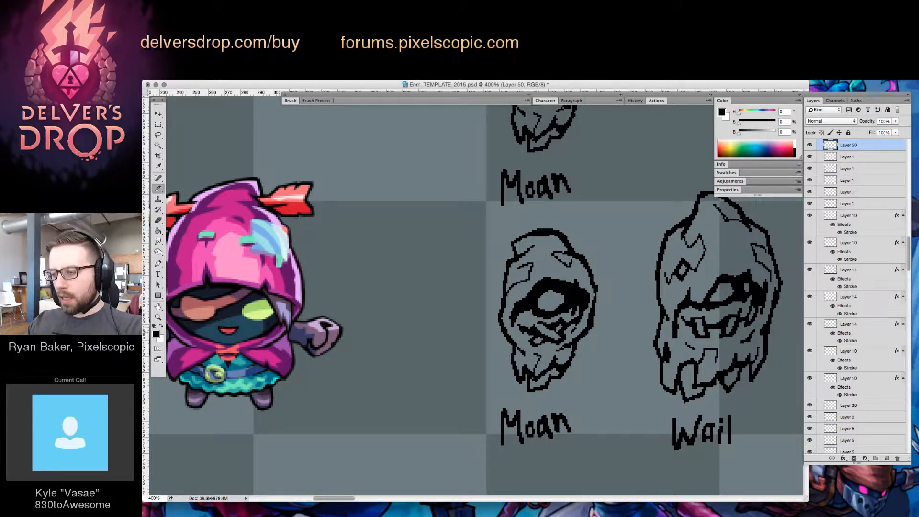
{"action": "key", "text": "e"}
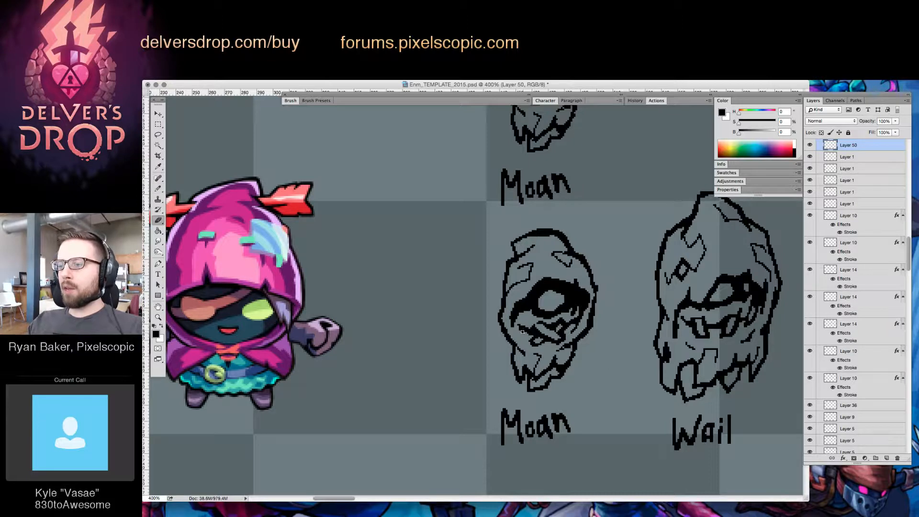
{"action": "key", "text": "b"}
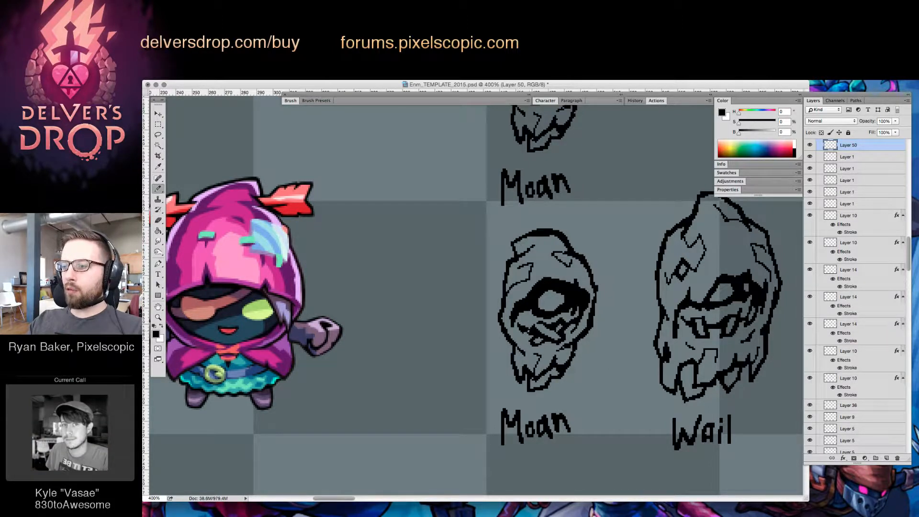
{"action": "key", "text": "e"}
{"action": "key", "text": "b"}
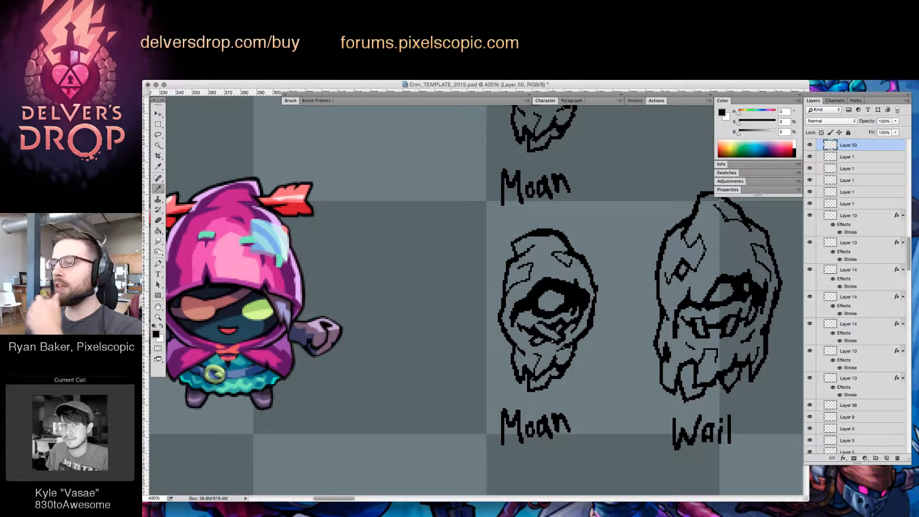
{"action": "key", "text": "e"}
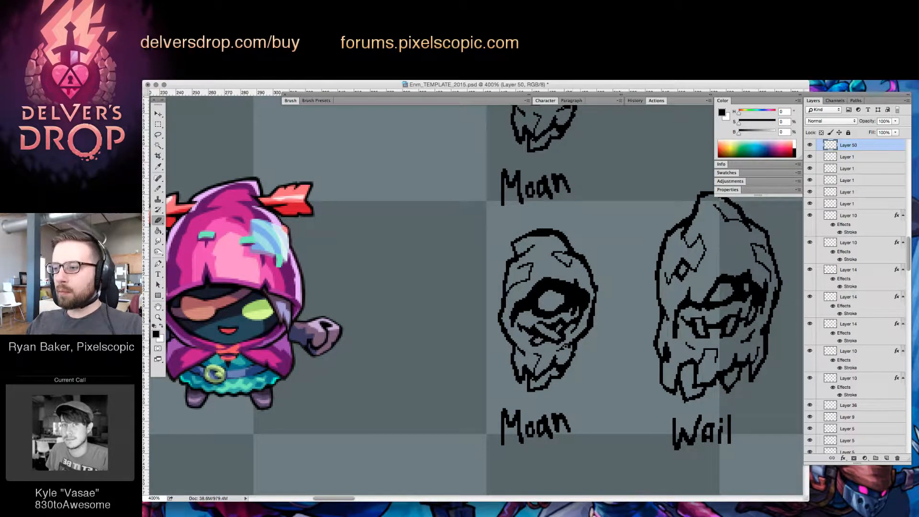
{"action": "key", "text": "b"}
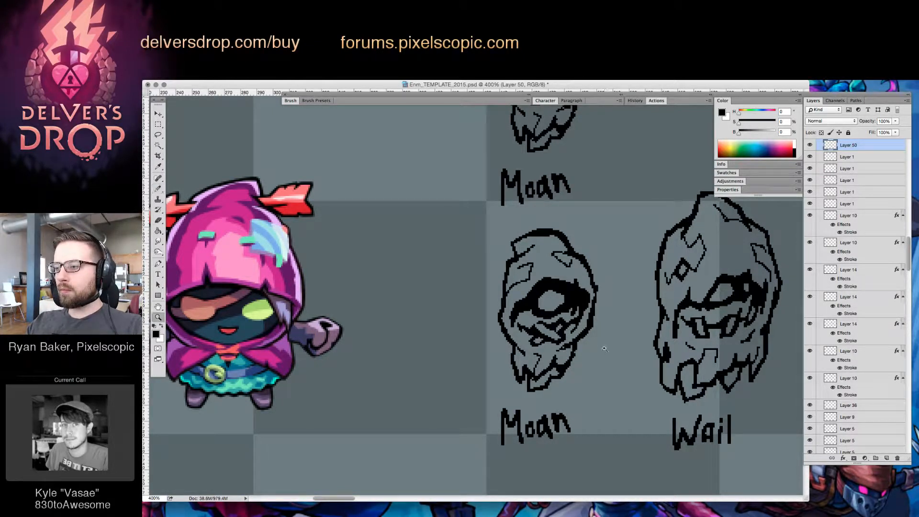
{"action": "key", "text": "e"}
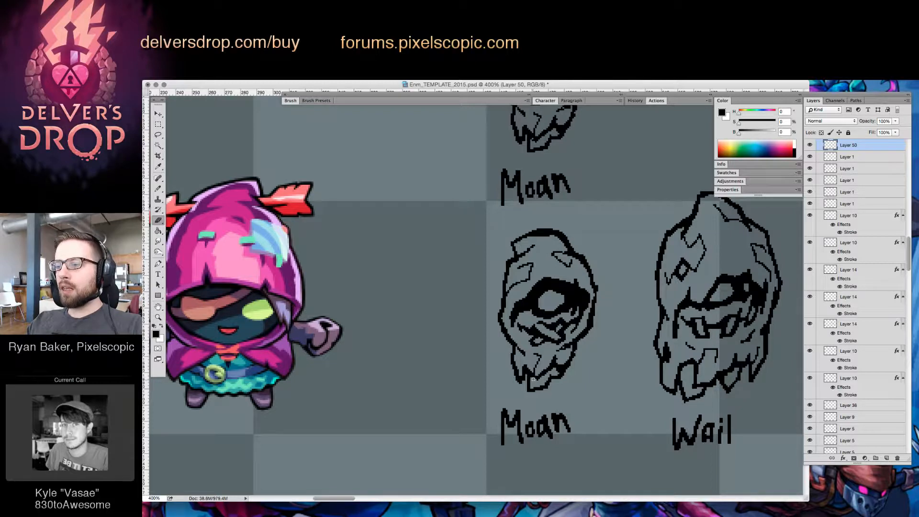
{"action": "key", "text": "b"}
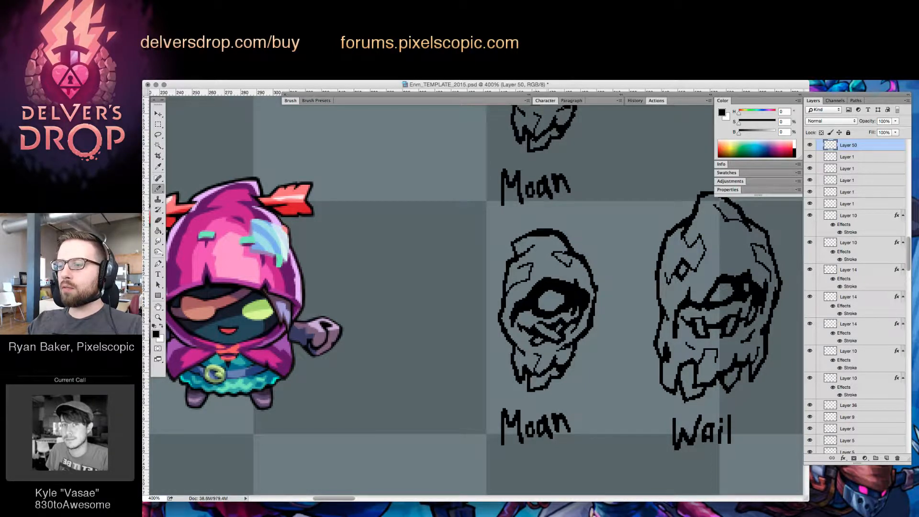
Touch up the lines around the "Wail" enemy's eye by alternately brushing and erasing, undoing the last stroke
{"action": "mouse_move", "coordinate": [610, 384]}
{"action": "left_mouse_down"}
{"action": "mouse_move", "coordinate": [539, 435]}
{"action": "mouse_move", "coordinate": [547, 438]}
{"action": "left_mouse_up"}
{"action": "key", "text": "z"}
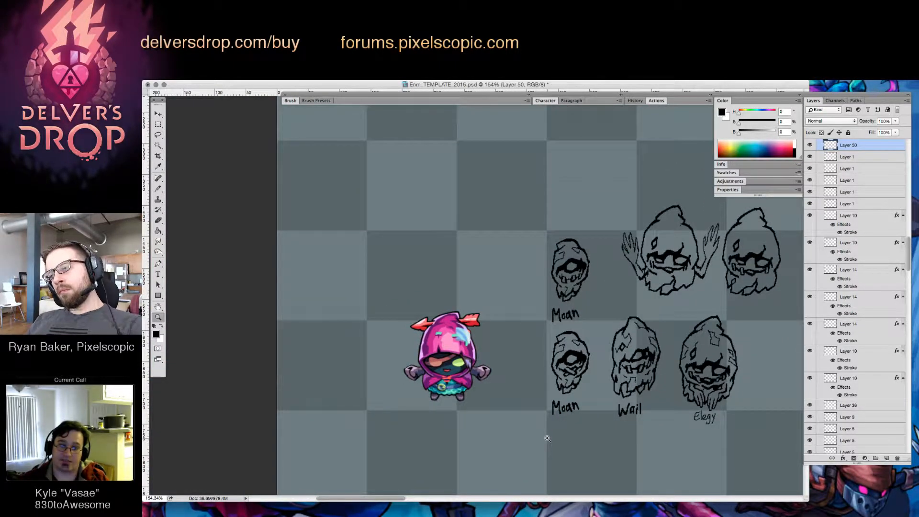
{"action": "left_click_drag", "start_coordinate": [575, 378], "coordinate": [601, 376]}
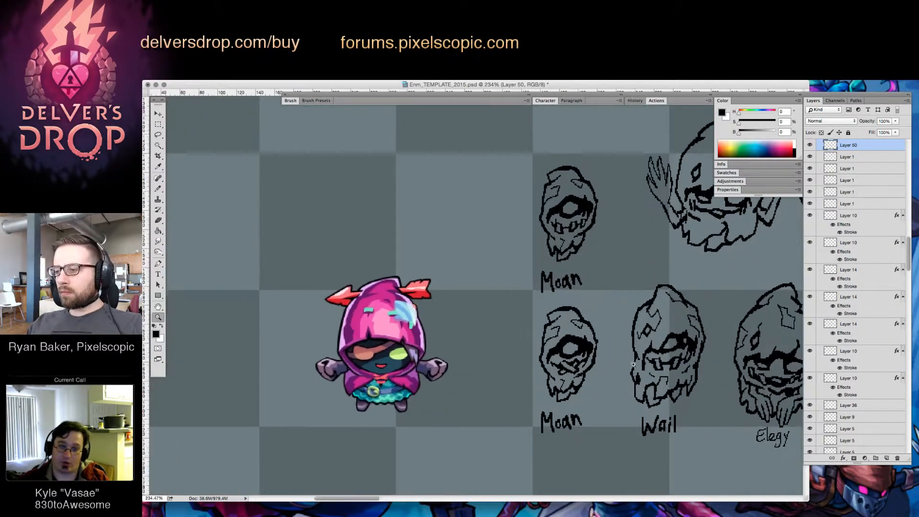
{"action": "key", "text": "v"}
{"action": "left_click", "coordinate": [676, 336]}
{"action": "key", "text": "alt+shift+super+n"}
{"action": "key", "text": "b"}
{"action": "left_click_drag", "start_coordinate": [667, 336], "coordinate": [663, 347]}
{"action": "key", "text": "e"}
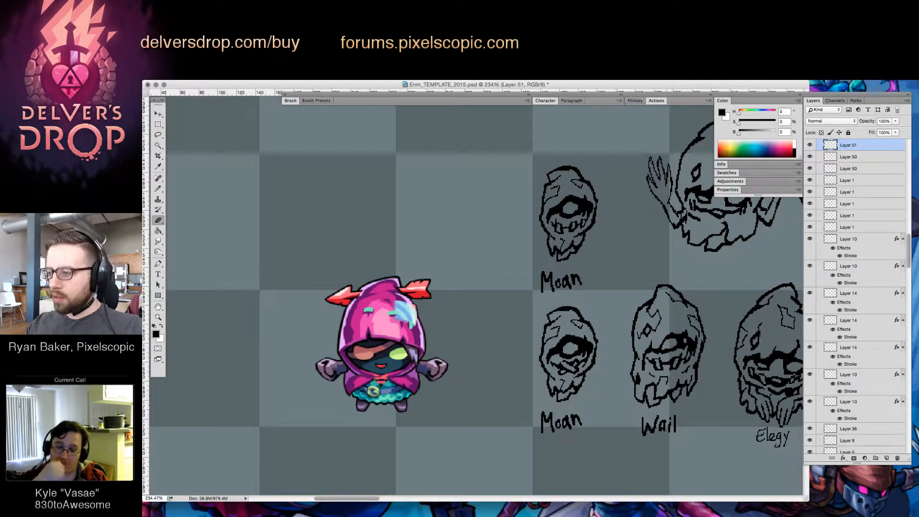
{"action": "key", "text": "b"}
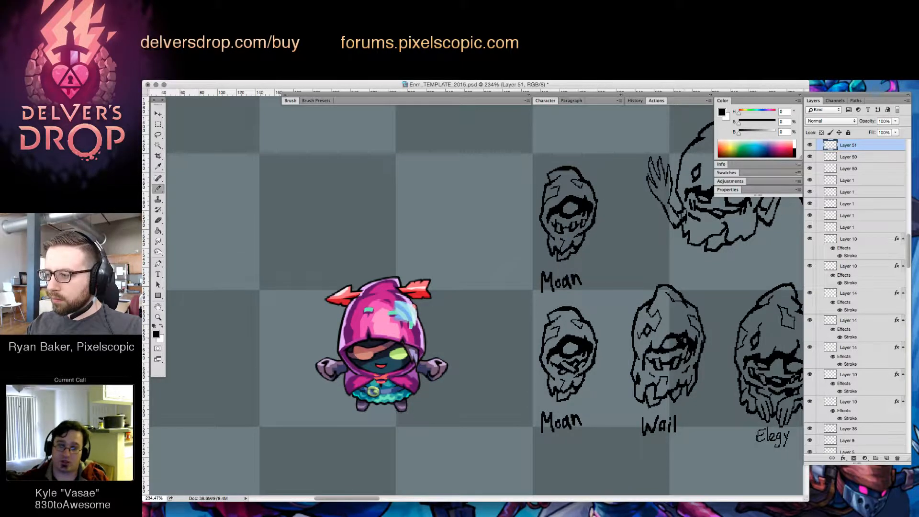
{"action": "key", "text": "e"}
{"action": "key", "text": "b"}
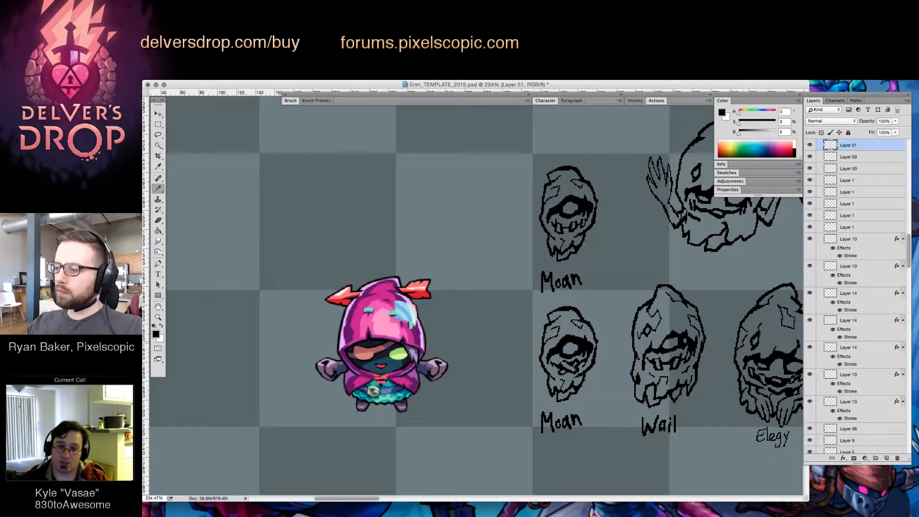
{"action": "key", "text": "super+z"}
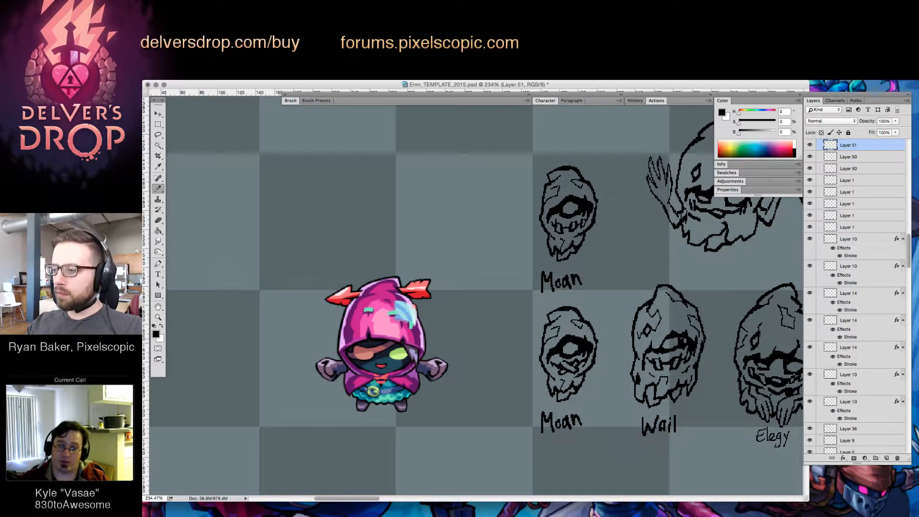
Rework the lower "Moan" enemy's eye into a smaller, rounder shape with thicker black around it, using brush and eraser
{"action": "left_click", "coordinate": [672, 344], "text": "super"}
{"action": "key", "text": "super+e"}
{"action": "key", "text": "super+e"}
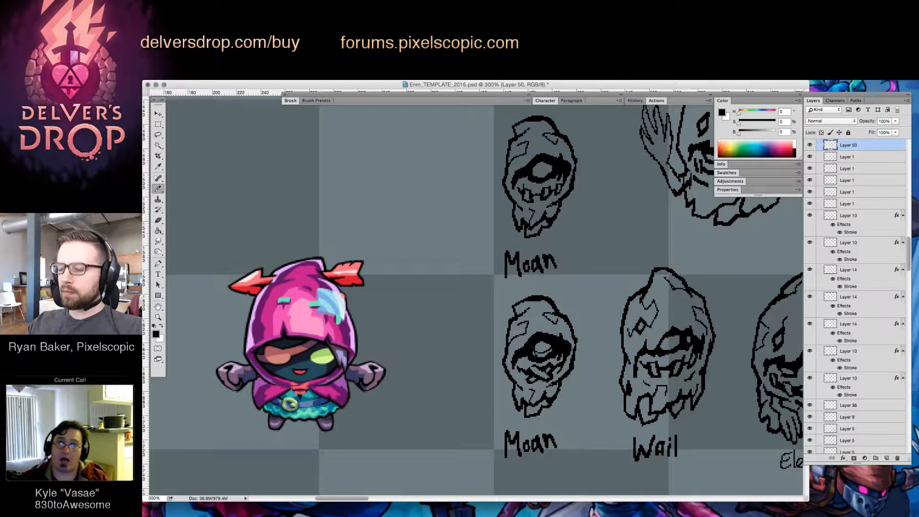
{"action": "mouse_move", "coordinate": [535, 355]}
{"action": "left_mouse_down"}
{"action": "mouse_move", "coordinate": [547, 354]}
{"action": "mouse_move", "coordinate": [535, 345]}
{"action": "left_mouse_up"}
{"action": "key", "text": "e"}
{"action": "key", "text": "b"}
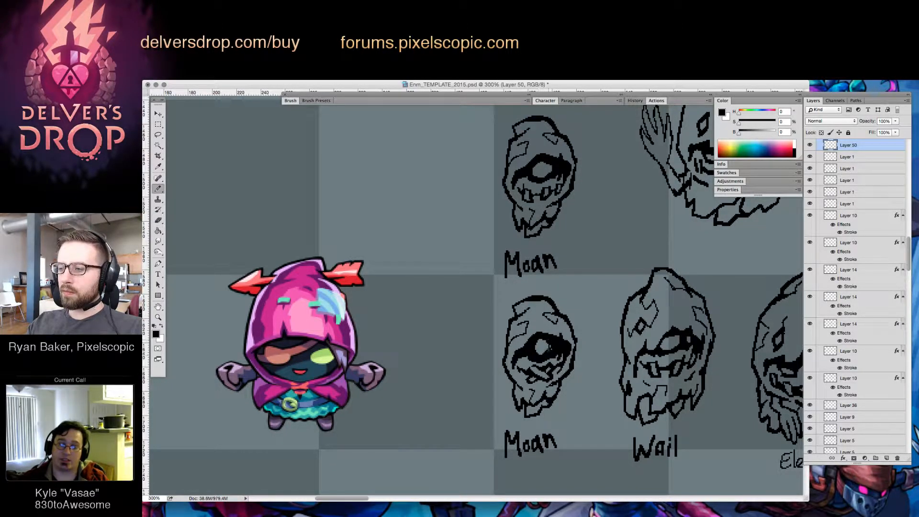
{"action": "key", "text": "z"}
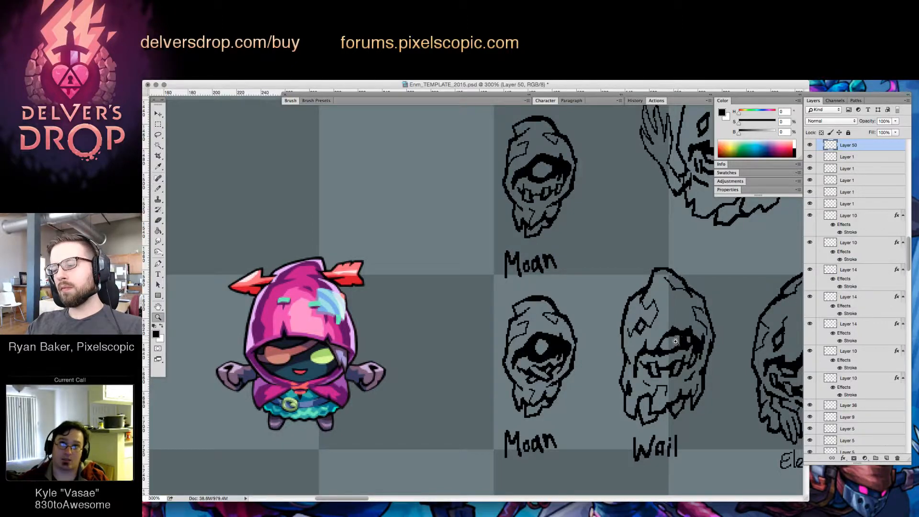
{"action": "left_click_drag", "start_coordinate": [680, 337], "coordinate": [545, 357]}
{"action": "key", "text": "b"}
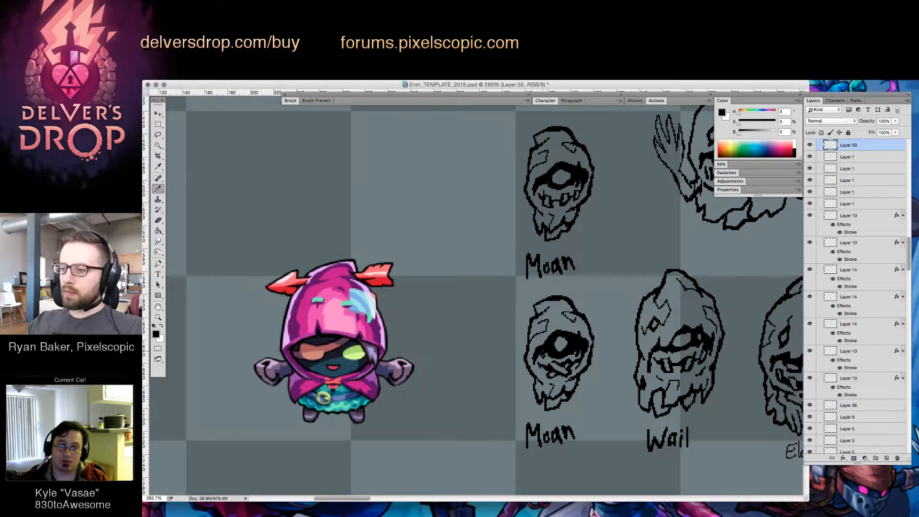
{"action": "key", "text": "e"}
{"action": "key", "text": "b"}
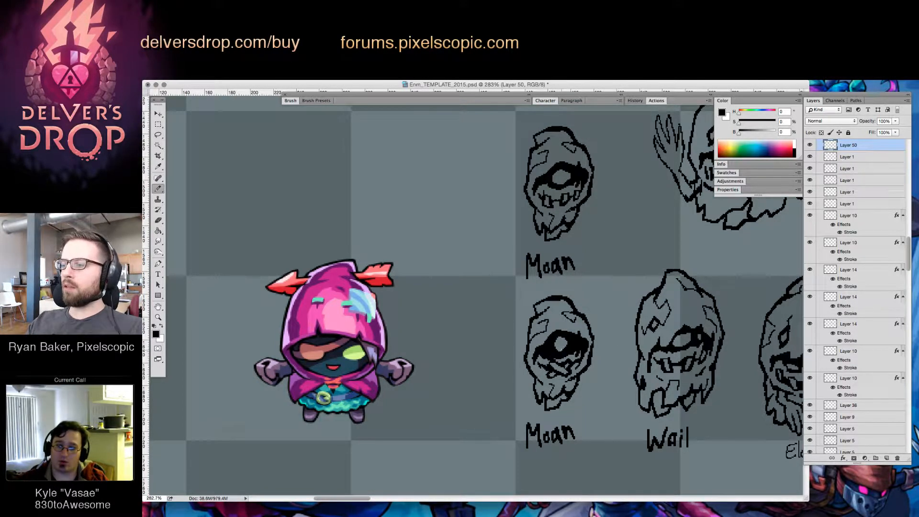
Skew the "Wail" enemy and its label vertically by about 3.7° so the right side slants downward
{"action": "key", "text": "z"}
{"action": "left_click_drag", "start_coordinate": [685, 341], "coordinate": [637, 387]}
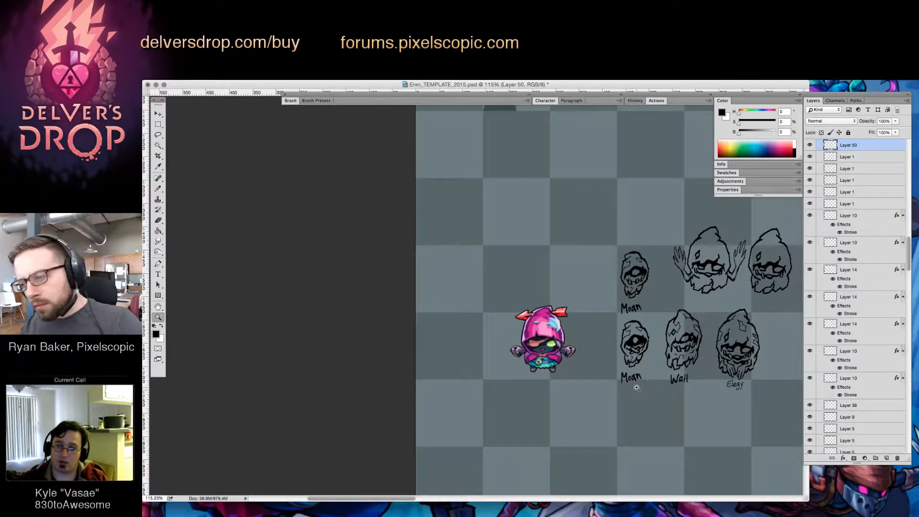
{"action": "left_click_drag", "start_coordinate": [721, 397], "coordinate": [617, 397]}
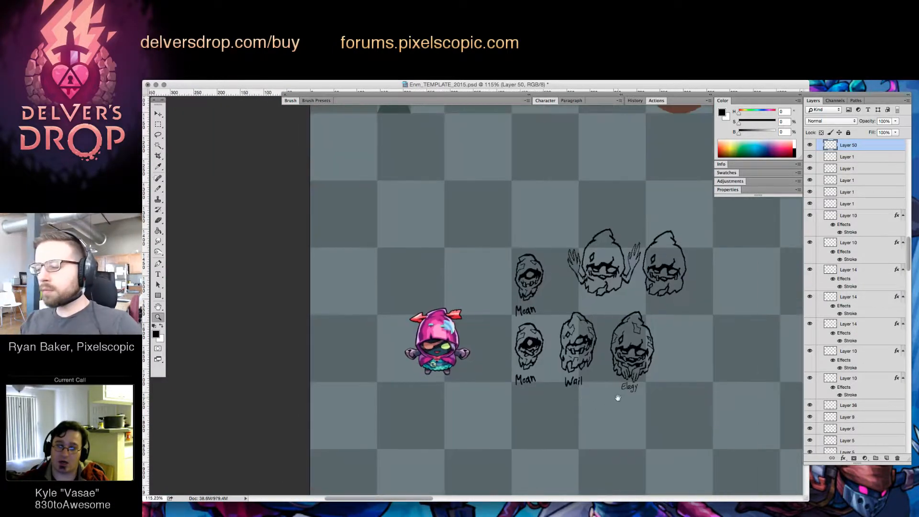
{"action": "key", "text": "v"}
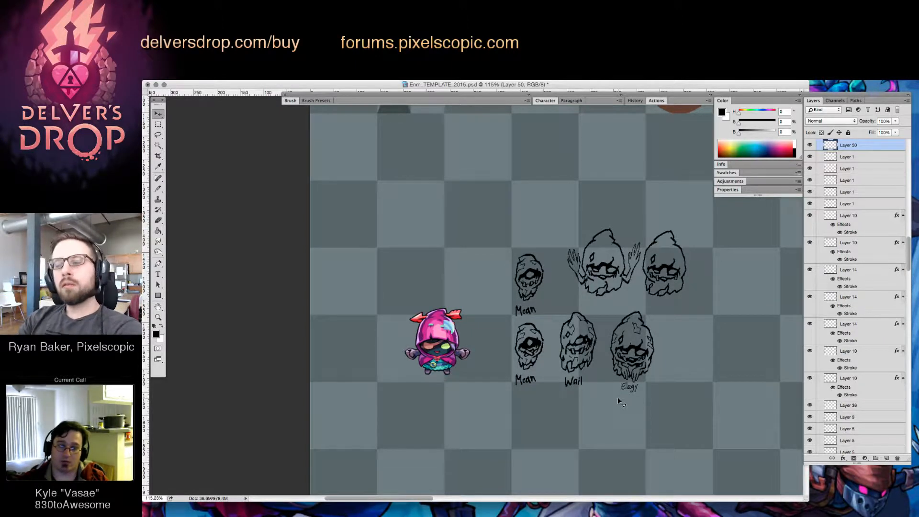
{"action": "key", "text": "z"}
{"action": "left_click_drag", "start_coordinate": [662, 348], "coordinate": [680, 358]}
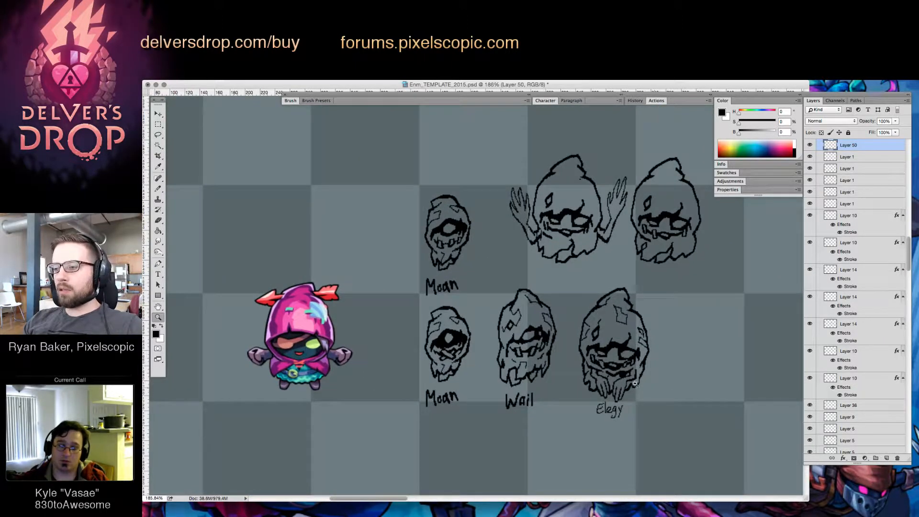
{"action": "left_click_drag", "start_coordinate": [521, 344], "coordinate": [541, 345]}
{"action": "key", "text": "v"}
{"action": "left_click", "coordinate": [548, 345]}
{"action": "key", "text": "ctrl+t"}
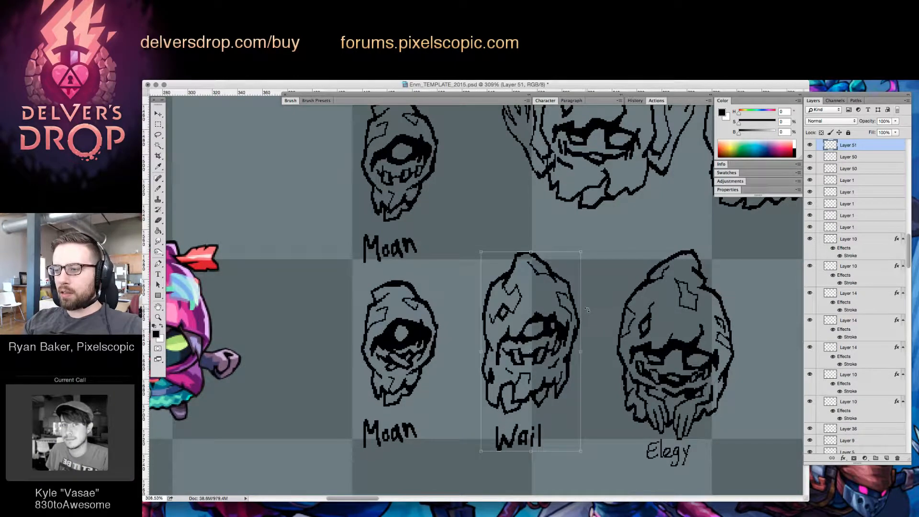
{"action": "left_click_drag", "start_coordinate": [589, 318], "coordinate": [584, 320]}
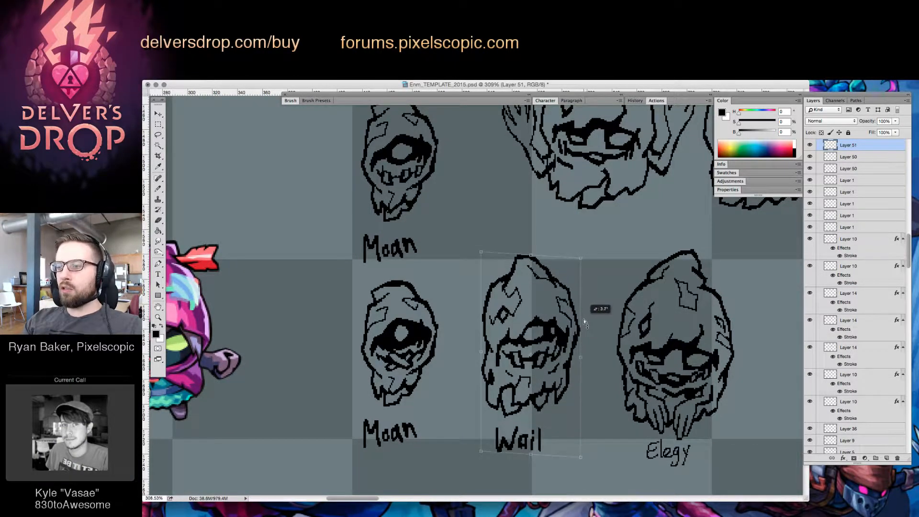
{"action": "key", "text": "Return"}
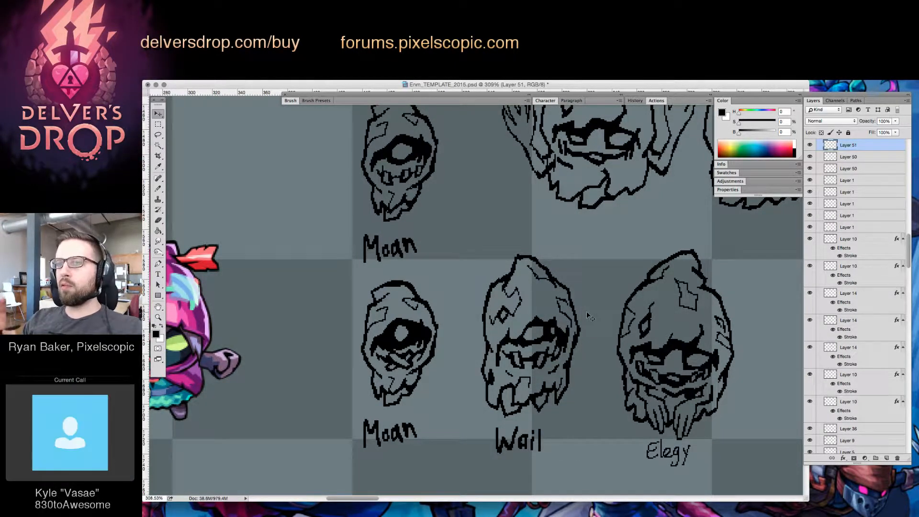
Lasso the tattered lower cloth of the "Wail" enemy, move it slightly upward, and clear the selection
{"action": "key", "text": "z"}
{"action": "left_click_drag", "start_coordinate": [675, 356], "coordinate": [628, 383]}
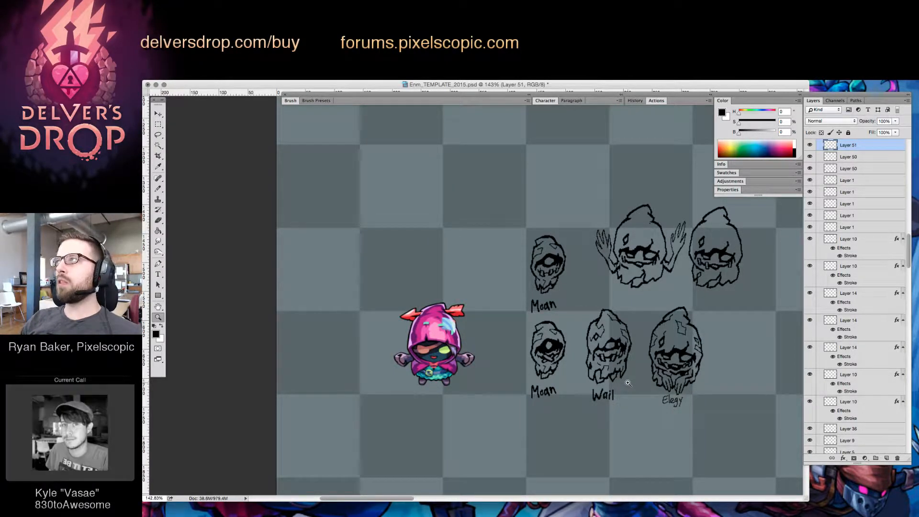
{"action": "left_click", "coordinate": [628, 383]}
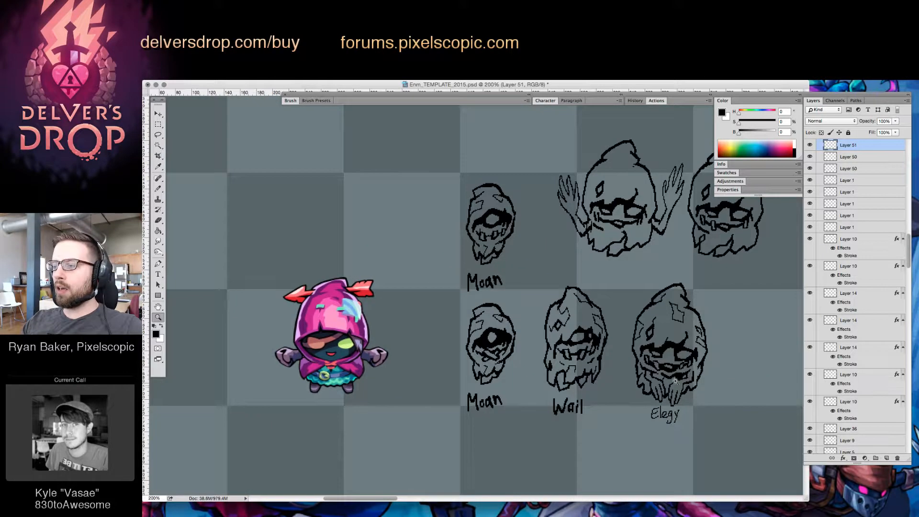
{"action": "left_click", "coordinate": [628, 383]}
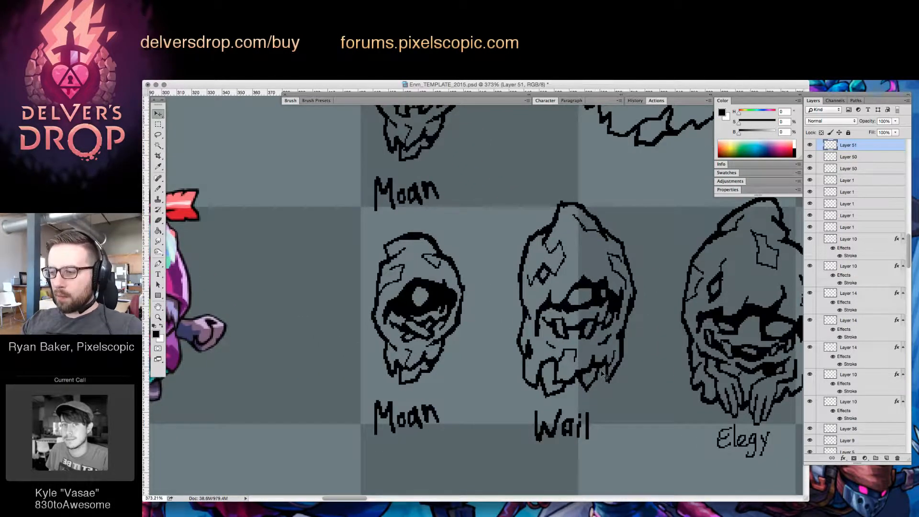
{"action": "key", "text": "l"}
{"action": "mouse_move", "coordinate": [517, 314]}
{"action": "left_mouse_down"}
{"action": "mouse_move", "coordinate": [507, 379]}
{"action": "mouse_move", "coordinate": [558, 407]}
{"action": "mouse_move", "coordinate": [635, 389]}
{"action": "mouse_move", "coordinate": [644, 318]}
{"action": "mouse_move", "coordinate": [599, 350]}
{"action": "mouse_move", "coordinate": [530, 336]}
{"action": "left_mouse_up"}
{"action": "key", "text": "v"}
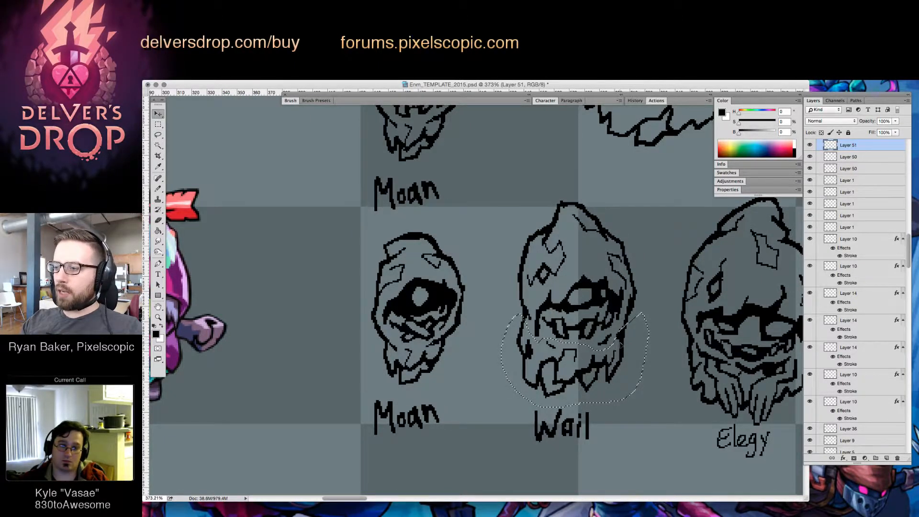
{"action": "left_click_drag", "start_coordinate": [621, 344], "coordinate": [621, 339]}
{"action": "key", "text": "ctrl+d"}
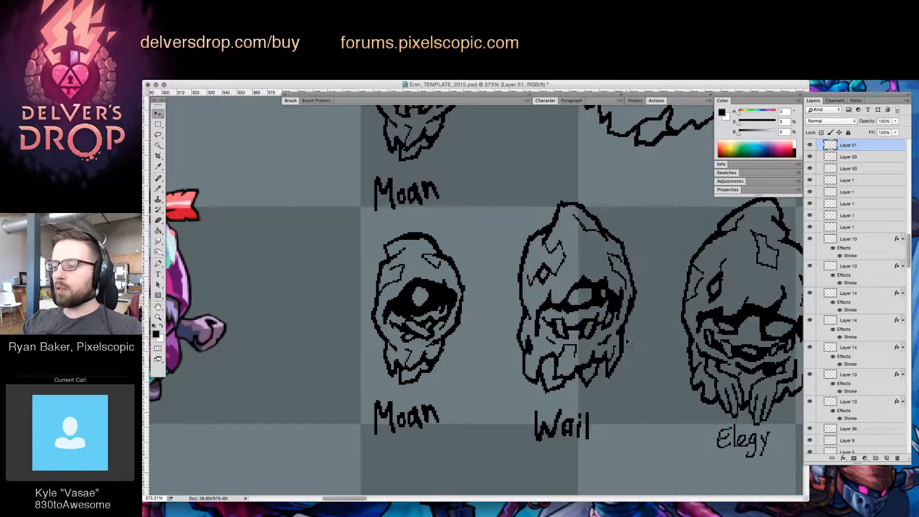
{"action": "key", "text": "e"}
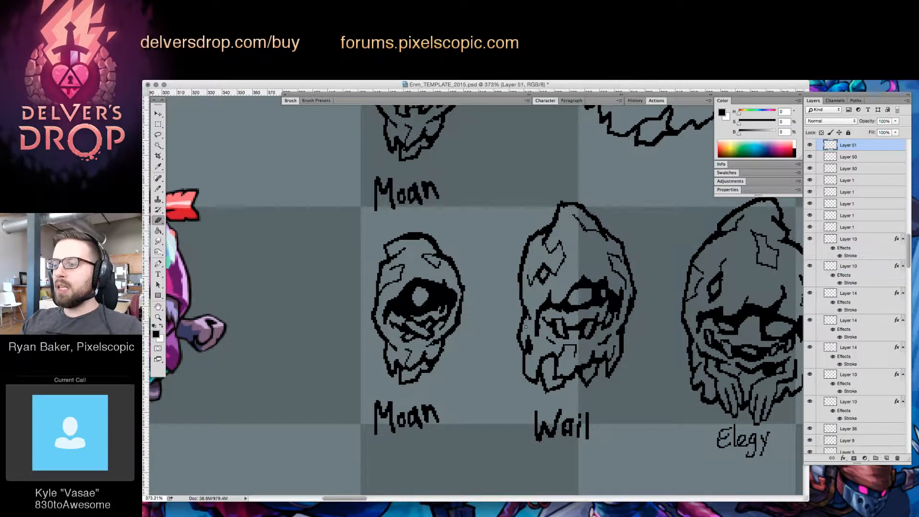
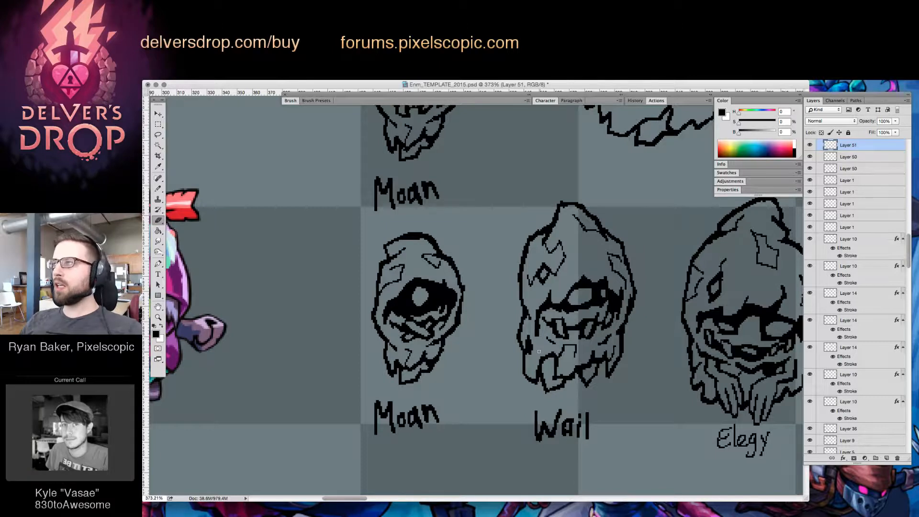
Round off the tip of the "Wail" enemy's hood by brushing and erasing pixels along its outline
{"action": "key", "text": "z"}
{"action": "left_click_drag", "start_coordinate": [694, 319], "coordinate": [670, 337]}
{"action": "left_click_drag", "start_coordinate": [669, 293], "coordinate": [783, 296]}
{"action": "key", "text": "v"}
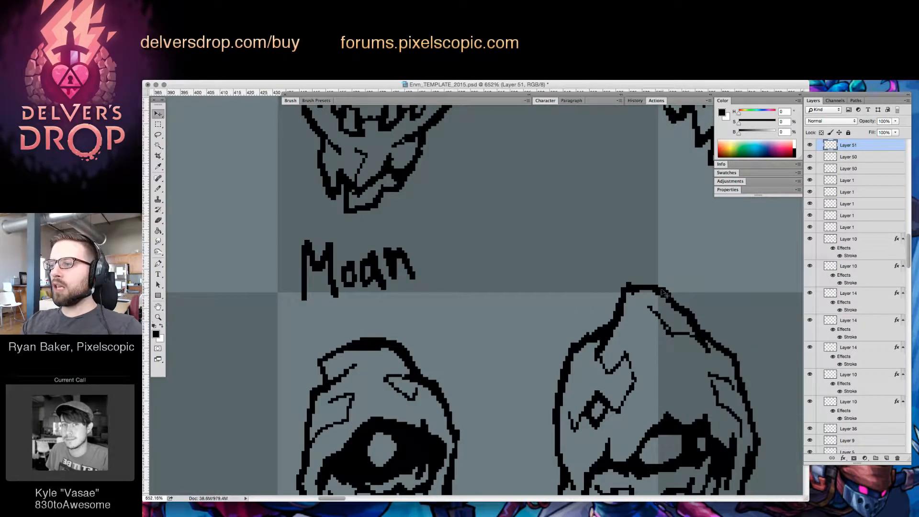
{"action": "key", "text": "e"}
{"action": "key", "text": "b"}
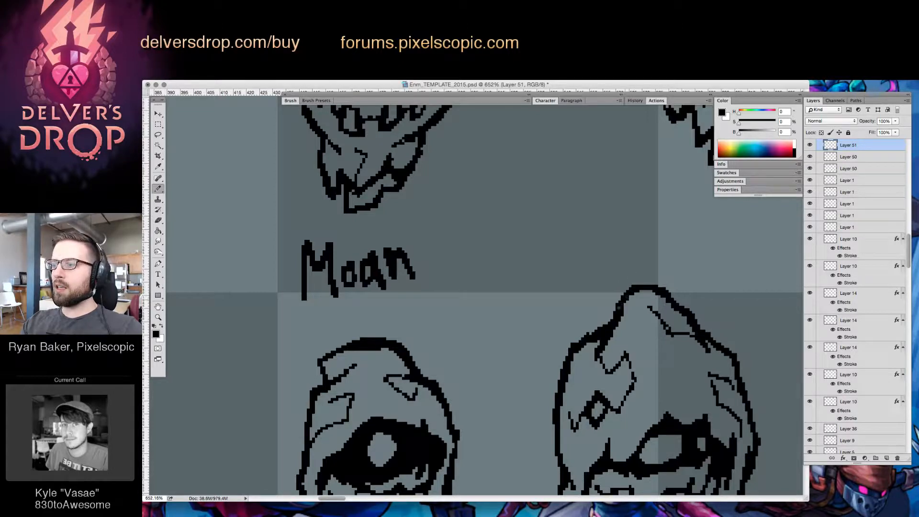
{"action": "mouse_move", "coordinate": [635, 283]}
{"action": "left_mouse_down"}
{"action": "mouse_move", "coordinate": [667, 291]}
{"action": "mouse_move", "coordinate": [642, 291]}
{"action": "mouse_move", "coordinate": [627, 304]}
{"action": "left_mouse_up"}
{"action": "key", "text": "e"}
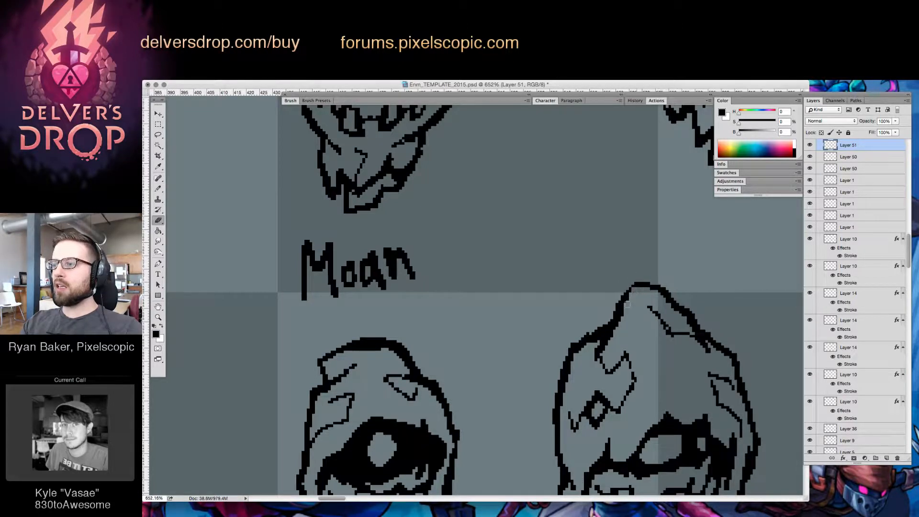
{"action": "key", "text": "b"}
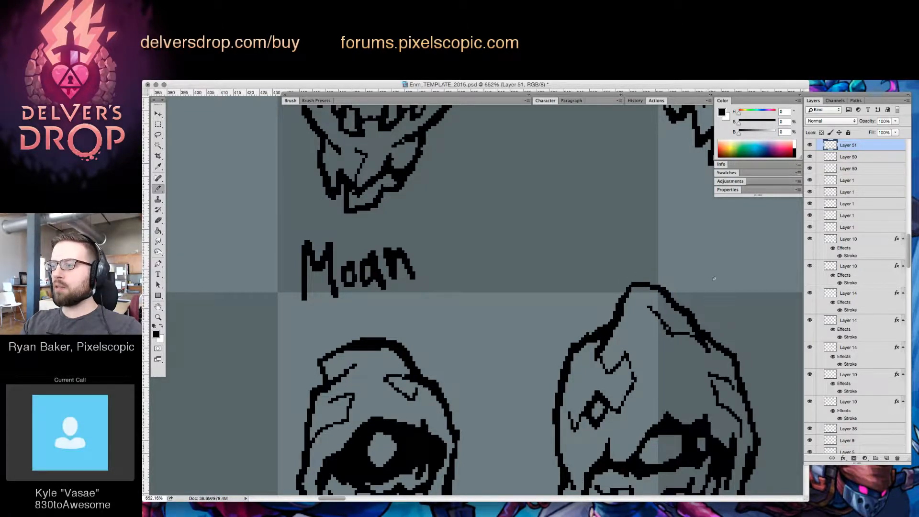
Select the lower "Moan" enemy's layer and erase along the top edge of its hood to clean the outline
{"action": "key", "text": "z"}
{"action": "left_click_drag", "start_coordinate": [731, 355], "coordinate": [704, 376]}
{"action": "left_click_drag", "start_coordinate": [759, 371], "coordinate": [642, 274]}
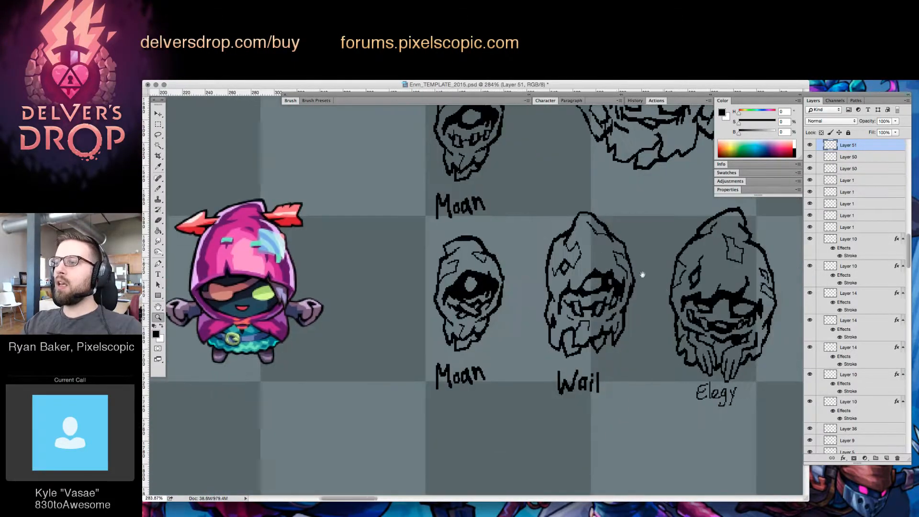
{"action": "key", "text": "v"}
{"action": "left_click", "coordinate": [474, 239]}
{"action": "key", "text": "e"}
{"action": "left_click_drag", "start_coordinate": [477, 237], "coordinate": [463, 235]}
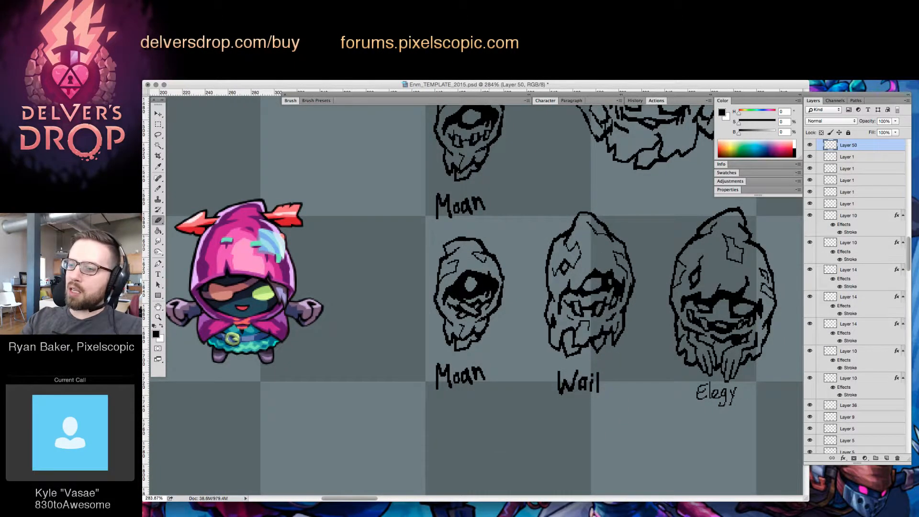
Select the "Elegy" enemy's layer and touch up its linework, alternating between brush and eraser
{"action": "key", "text": "z"}
{"action": "left_click_drag", "start_coordinate": [698, 327], "coordinate": [694, 329]}
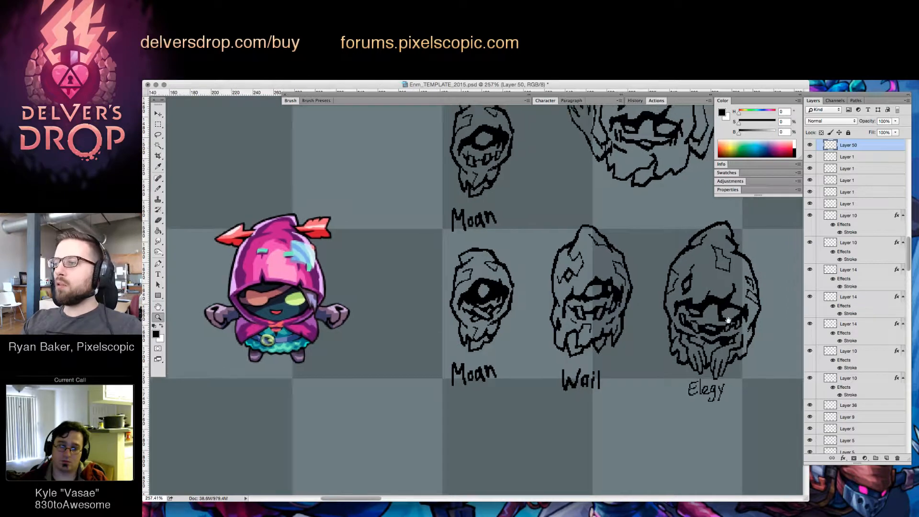
{"action": "left_click_drag", "start_coordinate": [780, 295], "coordinate": [714, 332]}
{"action": "mouse_move", "coordinate": [650, 271]}
{"action": "left_mouse_down"}
{"action": "mouse_move", "coordinate": [659, 272]}
{"action": "mouse_move", "coordinate": [641, 266]}
{"action": "mouse_move", "coordinate": [663, 255]}
{"action": "mouse_move", "coordinate": [624, 279]}
{"action": "left_mouse_up"}
{"action": "key", "text": "v"}
{"action": "left_click", "coordinate": [664, 254]}
{"action": "key", "text": "b"}
{"action": "key", "text": "e"}
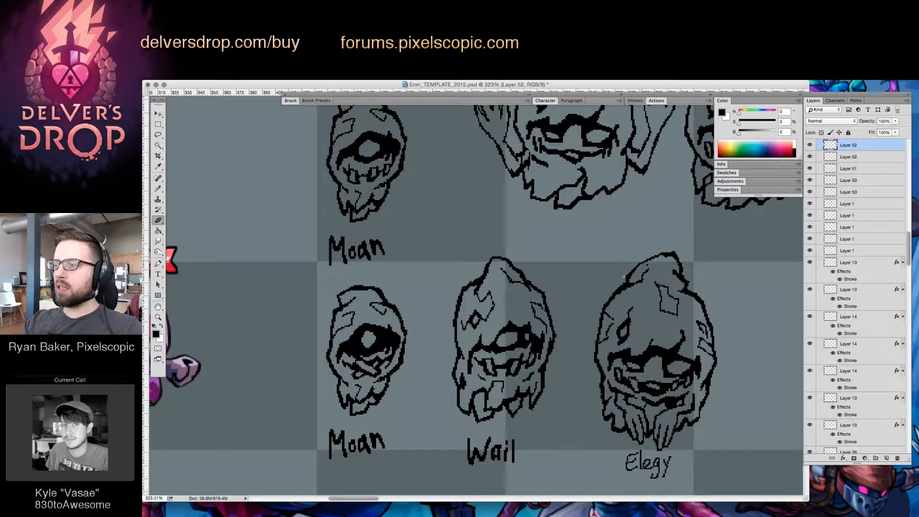
{"action": "key", "text": "b"}
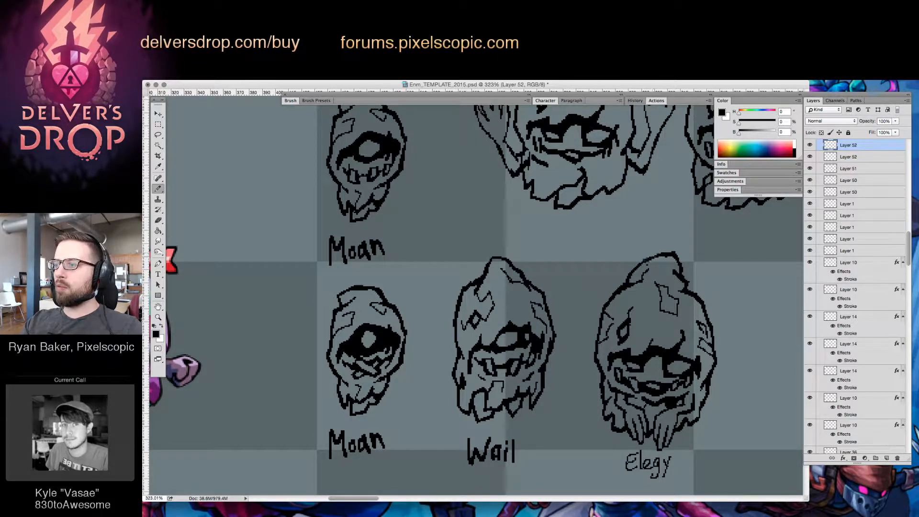
{"action": "key", "text": "e"}
{"action": "key", "text": "b"}
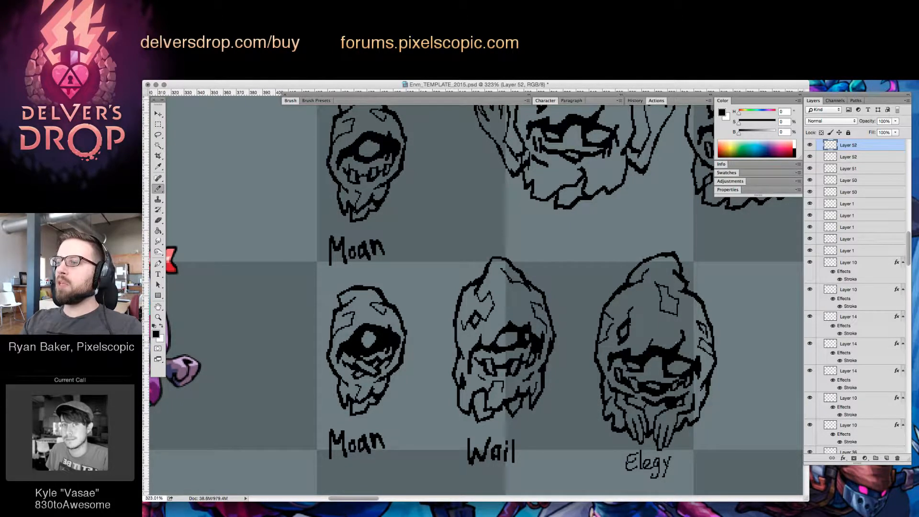
Thin the upper line of the "Elegy" enemy's hood and blunt its pointed tip with eraser and brush
{"action": "key", "text": "z"}
{"action": "left_click_drag", "start_coordinate": [676, 343], "coordinate": [654, 349]}
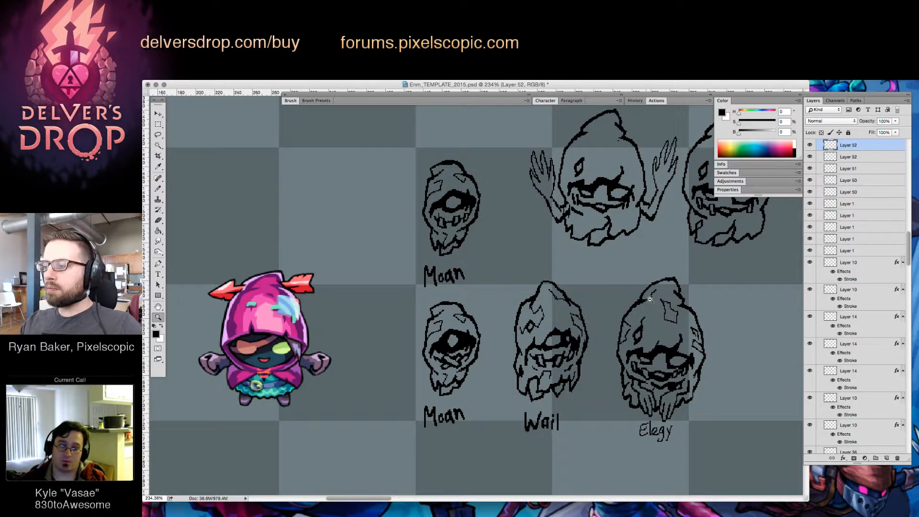
{"action": "left_click_drag", "start_coordinate": [646, 300], "coordinate": [642, 281]}
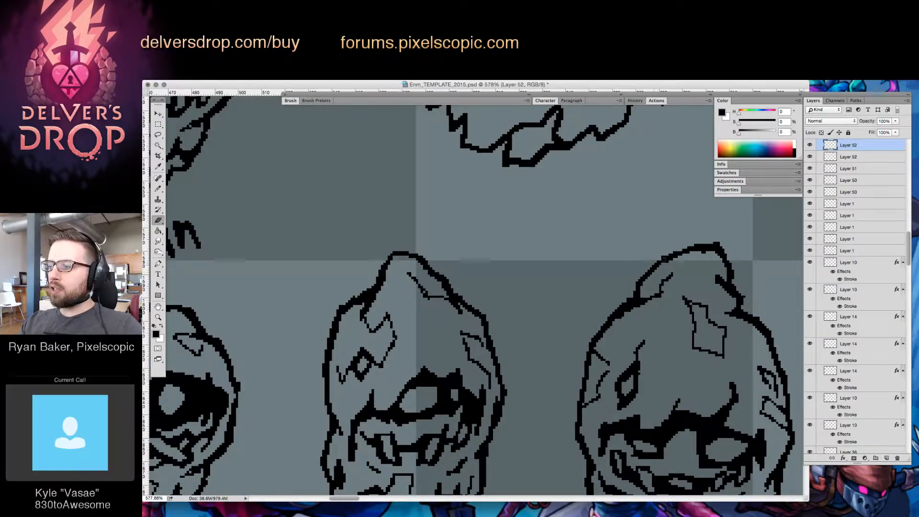
{"action": "left_click_drag", "start_coordinate": [703, 293], "coordinate": [658, 320]}
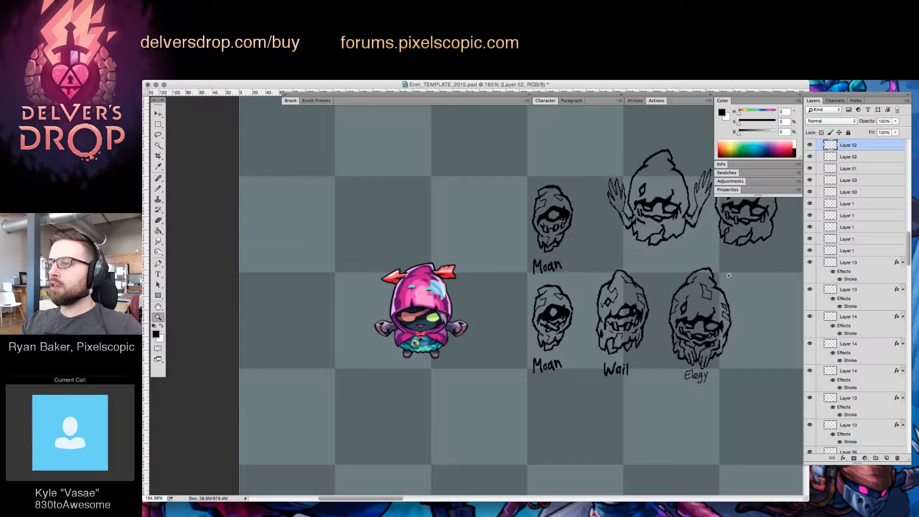
{"action": "left_click_drag", "start_coordinate": [703, 290], "coordinate": [761, 276]}
{"action": "key", "text": "b"}
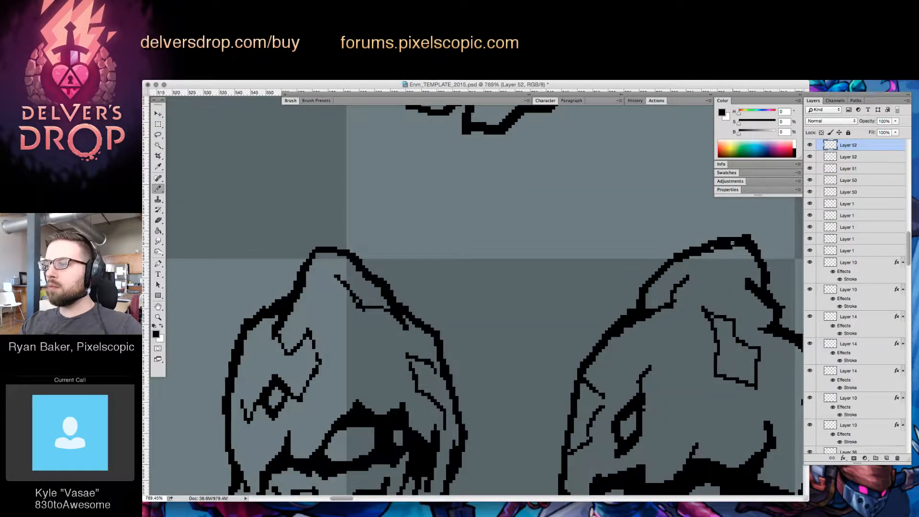
{"action": "key", "text": "e"}
{"action": "left_click_drag", "start_coordinate": [702, 244], "coordinate": [739, 235]}
{"action": "key", "text": "b"}
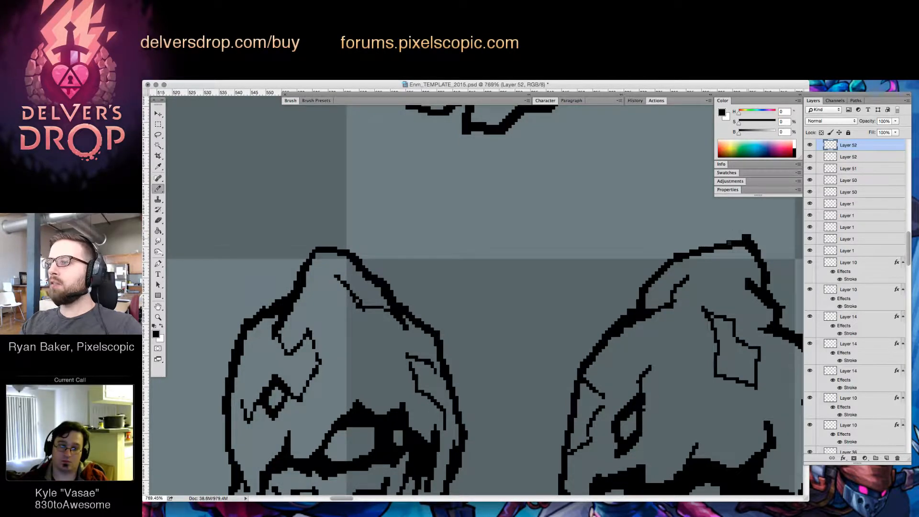
{"action": "key", "text": "e"}
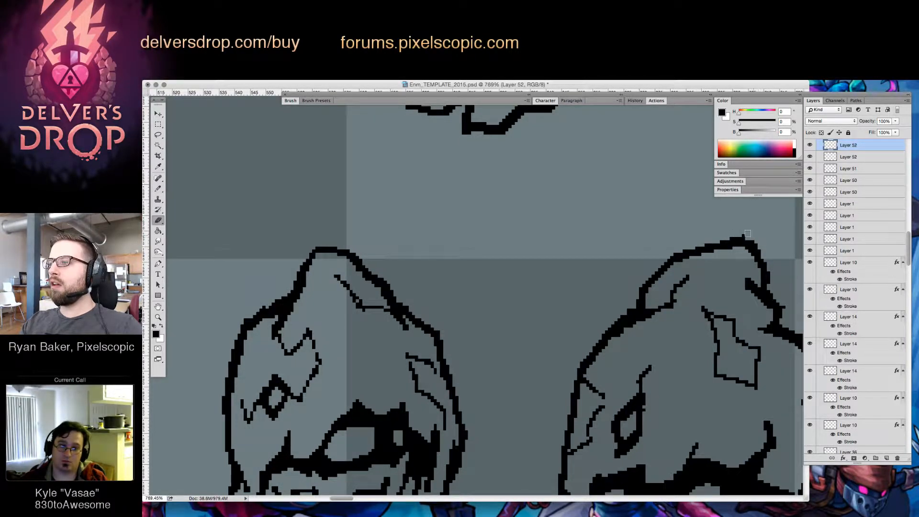
{"action": "left_click_drag", "start_coordinate": [745, 236], "coordinate": [747, 238]}
{"action": "key", "text": "b"}
{"action": "key", "text": "z"}
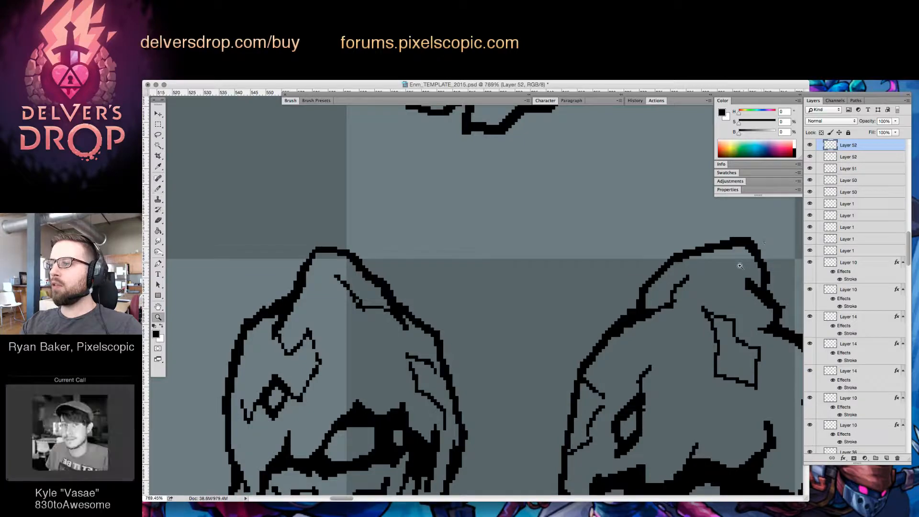
Return to the "Wail" enemy's layer and clean up the outline at its hood tip with eraser and brush
{"action": "left_click", "coordinate": [741, 263], "text": "alt"}
{"action": "left_click_drag", "start_coordinate": [755, 306], "coordinate": [610, 358]}
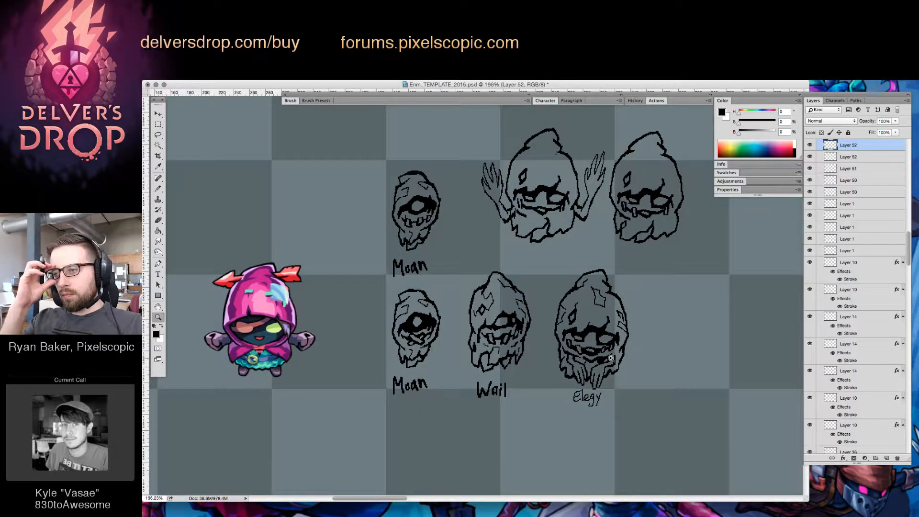
{"action": "mouse_move", "coordinate": [488, 277]}
{"action": "left_mouse_down"}
{"action": "mouse_move", "coordinate": [536, 271]}
{"action": "mouse_move", "coordinate": [501, 259]}
{"action": "left_mouse_up"}
{"action": "left_click", "coordinate": [537, 271], "text": "super"}
{"action": "key", "text": "e"}
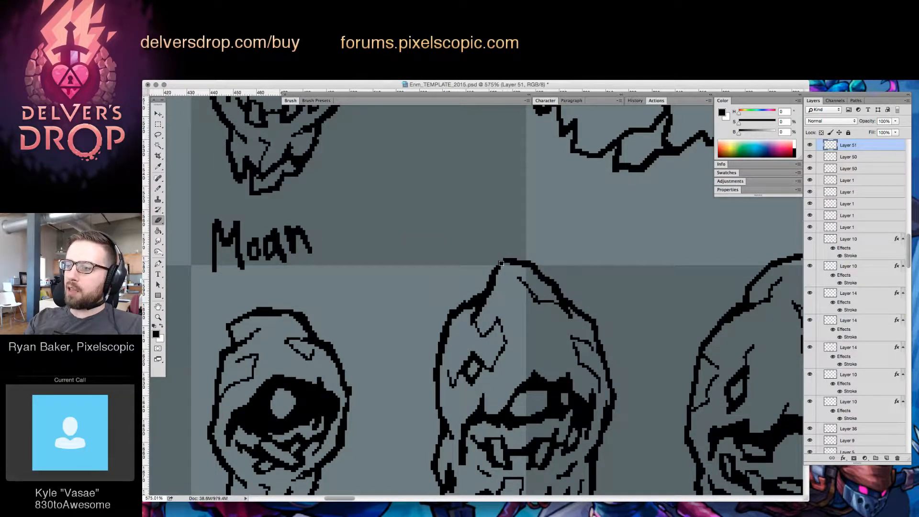
{"action": "key", "text": "b"}
{"action": "key", "text": "z"}
Touch up the black line beneath the "Wail" enemy's eye with a short brush stroke
{"action": "mouse_move", "coordinate": [691, 313]}
{"action": "left_mouse_down"}
{"action": "mouse_move", "coordinate": [655, 296]}
{"action": "mouse_move", "coordinate": [632, 302]}
{"action": "left_mouse_up"}
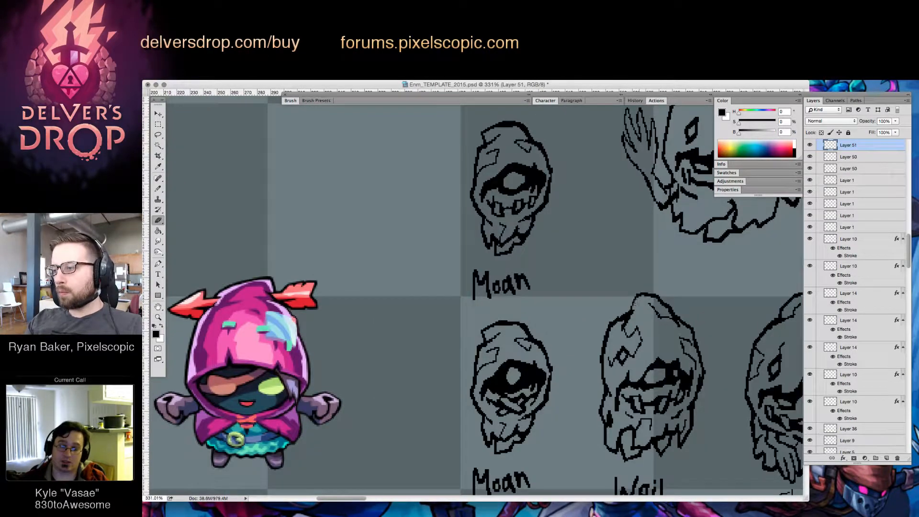
{"action": "key", "text": "b"}
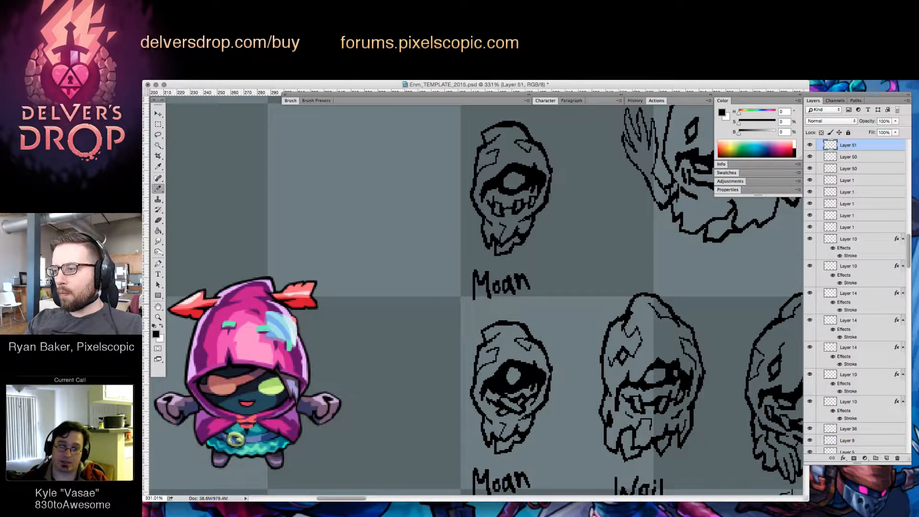
{"action": "mouse_move", "coordinate": [706, 318]}
{"action": "left_mouse_down"}
{"action": "mouse_move", "coordinate": [672, 289]}
{"action": "mouse_move", "coordinate": [652, 348]}
{"action": "mouse_move", "coordinate": [638, 355]}
{"action": "left_mouse_up"}
{"action": "key", "text": "z"}
{"action": "left_click_drag", "start_coordinate": [746, 372], "coordinate": [666, 383]}
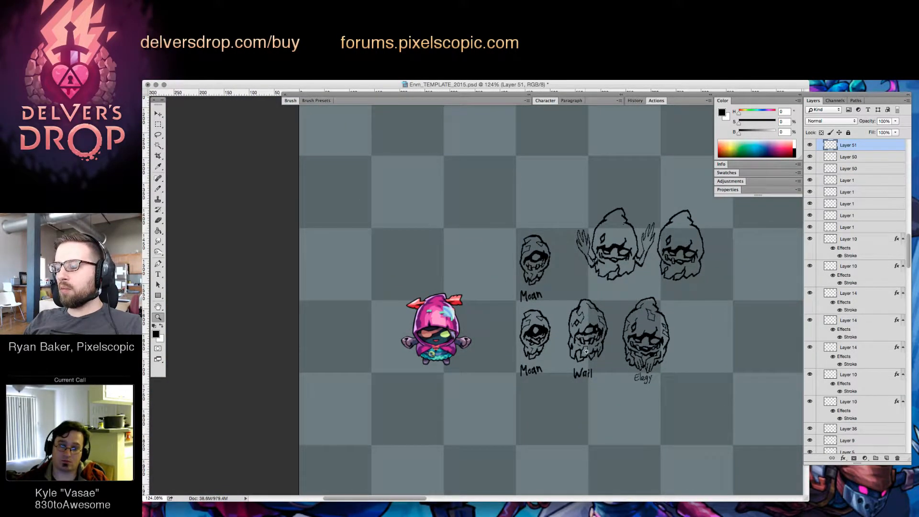
{"action": "left_click_drag", "start_coordinate": [587, 352], "coordinate": [672, 349]}
{"action": "key", "text": "b"}
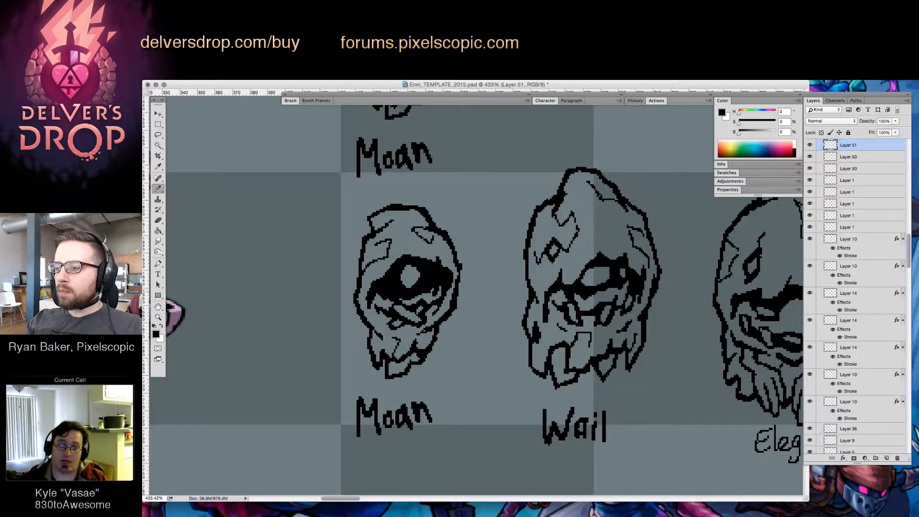
{"action": "left_click_drag", "start_coordinate": [589, 295], "coordinate": [601, 292]}
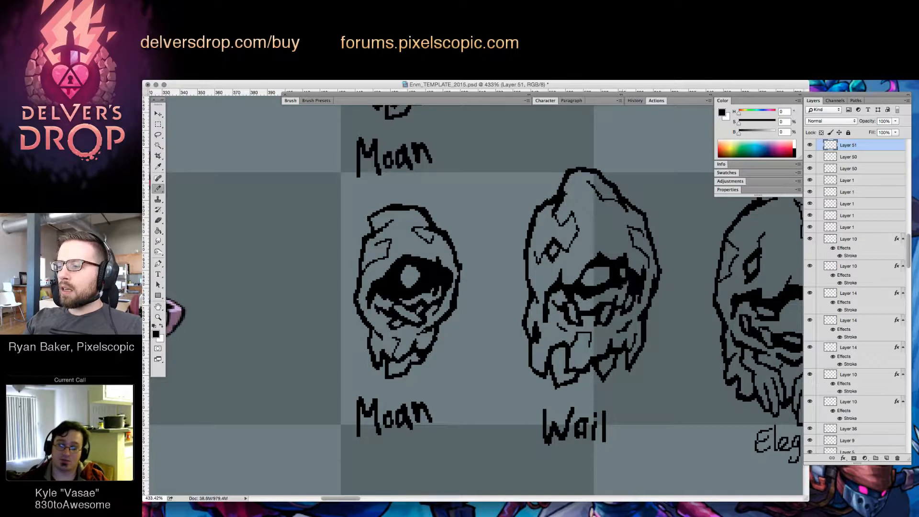
{"action": "key", "text": "e"}
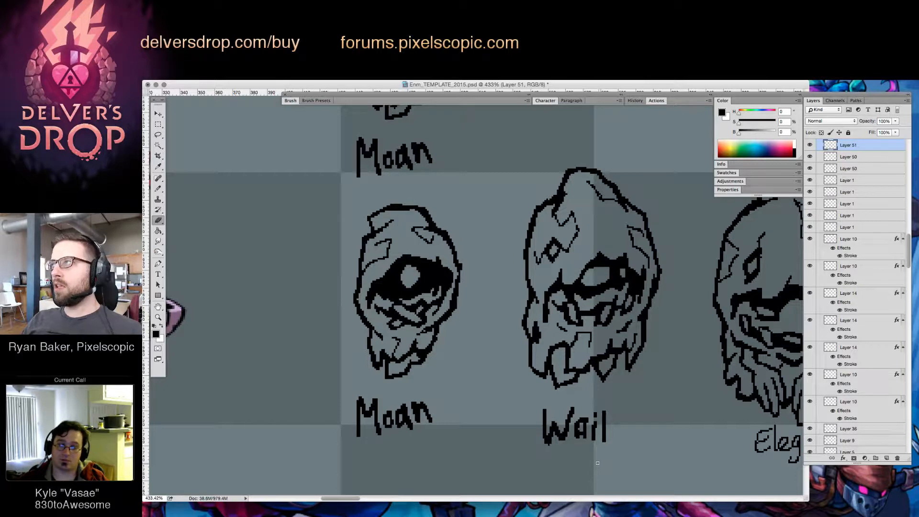
{"action": "key", "text": "b"}
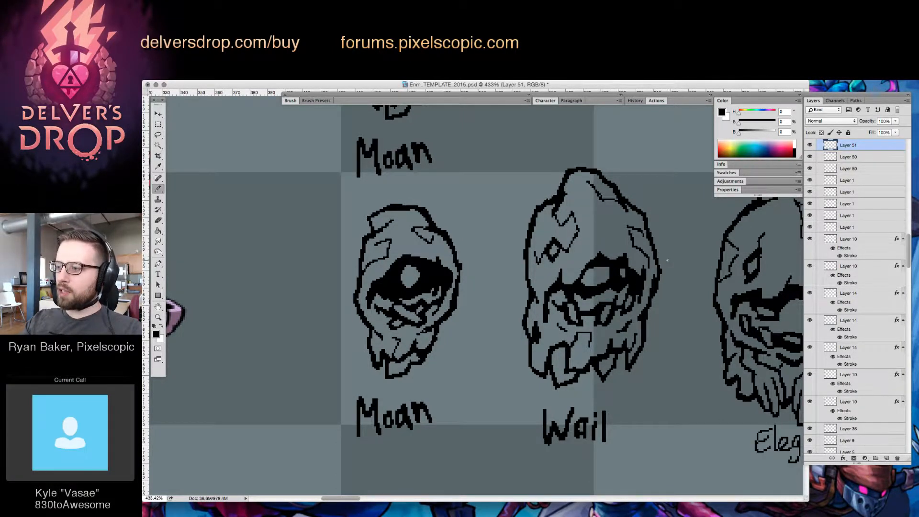
Examine the "Moan", "Wail" and "Elegy" sketches up close and beside the coloured hooded character
{"action": "key", "text": "z"}
{"action": "scroll", "coordinate": [688, 325], "scroll_direction": "down", "scroll_amount": 5}
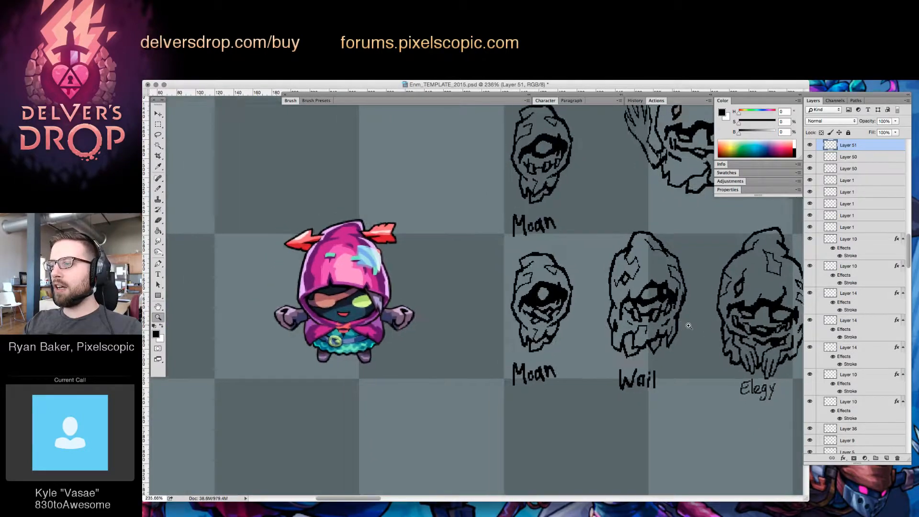
{"action": "scroll", "coordinate": [689, 325], "scroll_direction": "up", "scroll_amount": 5}
{"action": "key", "text": "b"}
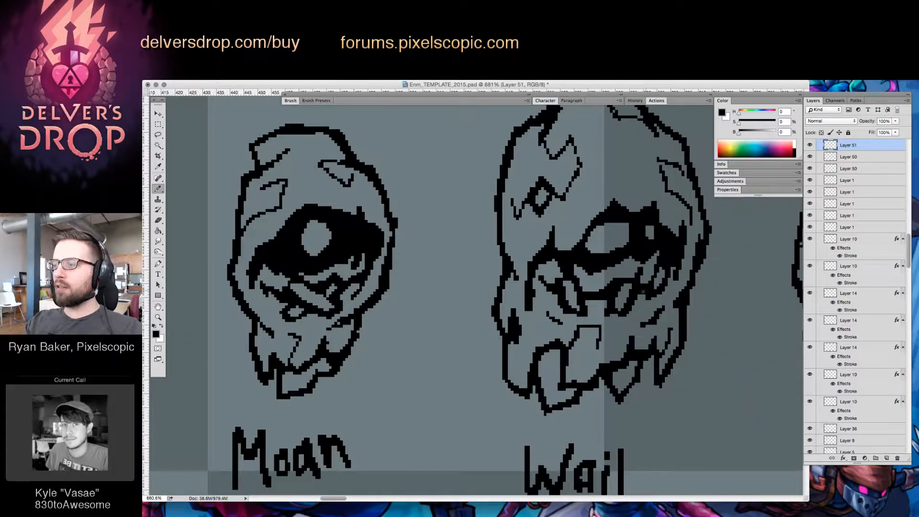
{"action": "key", "text": "z"}
{"action": "scroll", "coordinate": [622, 353], "scroll_direction": "down", "scroll_amount": 10}
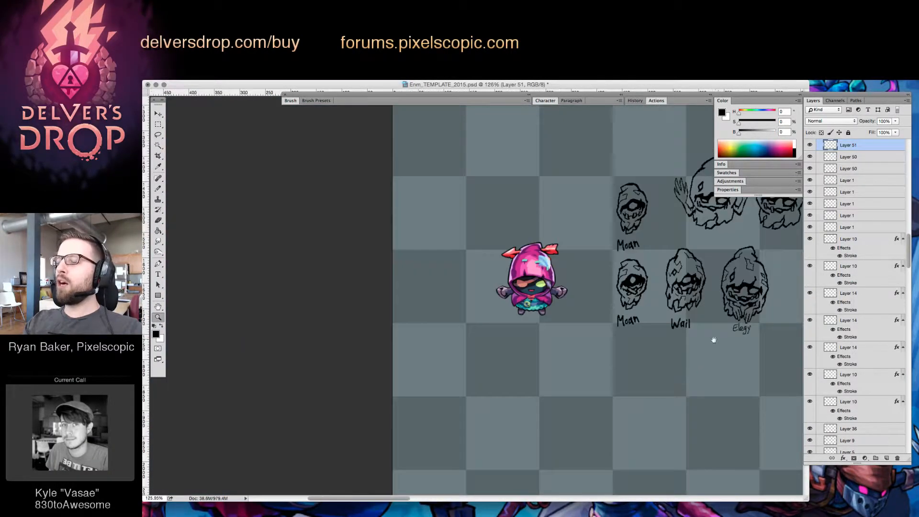
{"action": "scroll", "coordinate": [615, 356], "scroll_direction": "up", "scroll_amount": 3}
{"action": "left_click", "coordinate": [612, 358]}
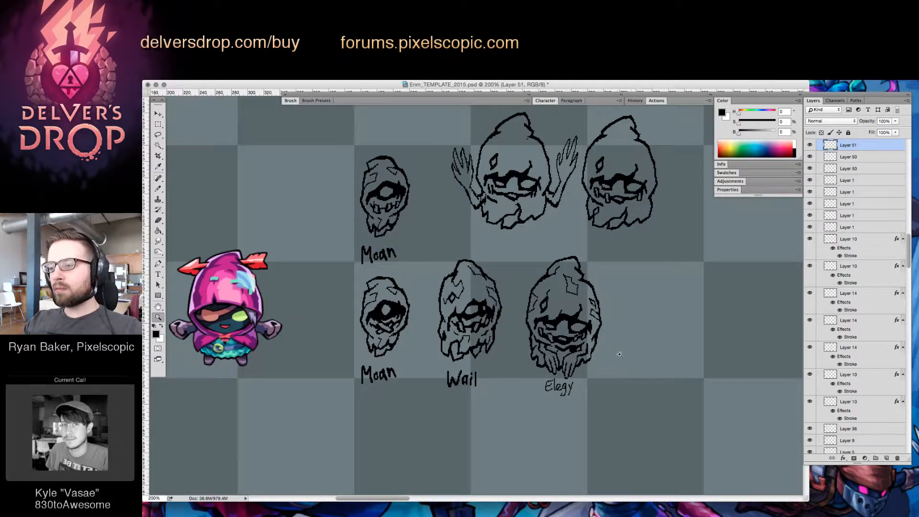
Add a new layer and draw a tall, pointed hood outline with a jagged back edge beside the "Elegy" enemy
{"action": "left_click", "coordinate": [887, 458]}
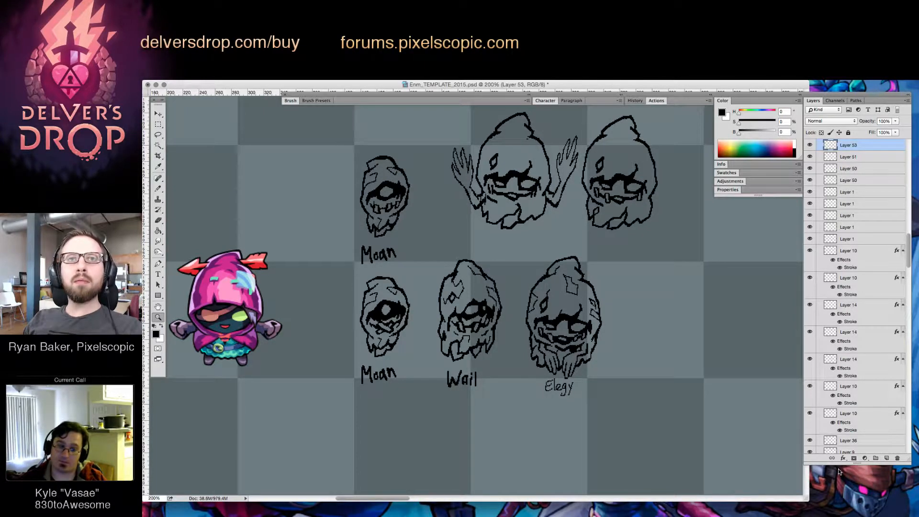
{"action": "left_click", "coordinate": [646, 310]}
{"action": "key", "text": "b"}
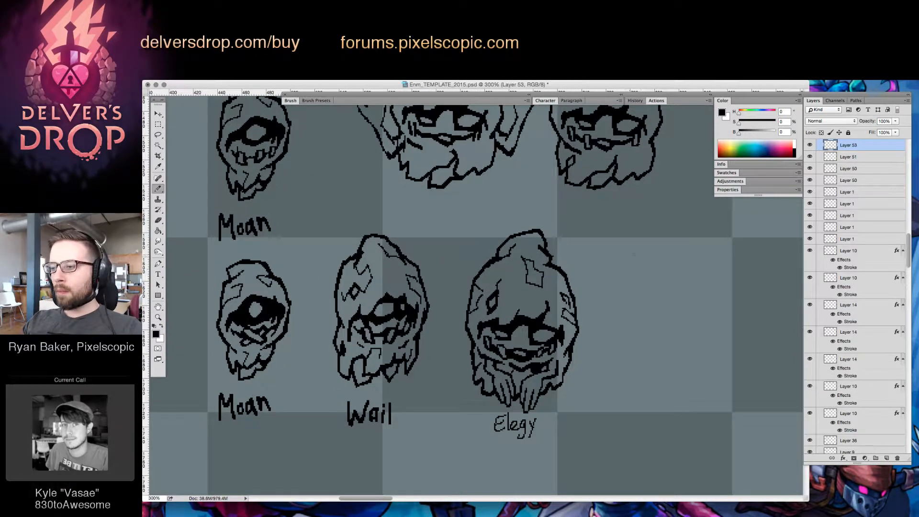
{"action": "mouse_move", "coordinate": [633, 241]}
{"action": "left_mouse_down"}
{"action": "mouse_move", "coordinate": [621, 260]}
{"action": "mouse_move", "coordinate": [620, 297]}
{"action": "left_mouse_up"}
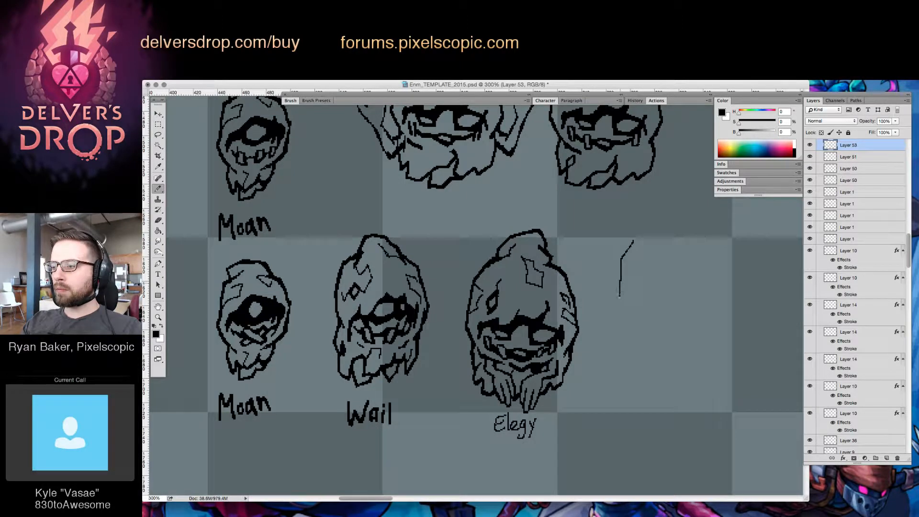
{"action": "mouse_move", "coordinate": [641, 233]}
{"action": "left_mouse_down"}
{"action": "mouse_move", "coordinate": [619, 259]}
{"action": "mouse_move", "coordinate": [612, 316]}
{"action": "left_mouse_up"}
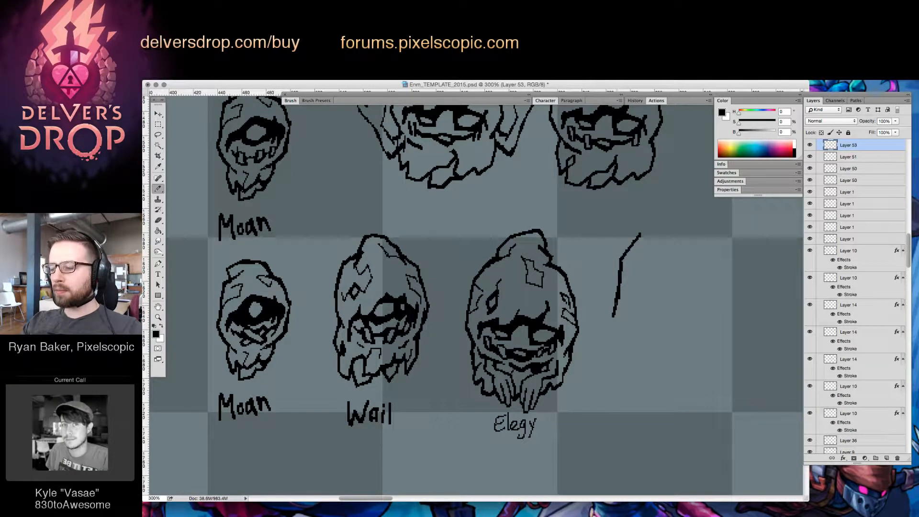
{"action": "mouse_move", "coordinate": [638, 235]}
{"action": "left_mouse_down"}
{"action": "mouse_move", "coordinate": [654, 215]}
{"action": "mouse_move", "coordinate": [654, 242]}
{"action": "mouse_move", "coordinate": [655, 215]}
{"action": "mouse_move", "coordinate": [651, 251]}
{"action": "mouse_move", "coordinate": [655, 216]}
{"action": "mouse_move", "coordinate": [645, 224]}
{"action": "mouse_move", "coordinate": [683, 204]}
{"action": "mouse_move", "coordinate": [668, 236]}
{"action": "mouse_move", "coordinate": [674, 228]}
{"action": "mouse_move", "coordinate": [681, 238]}
{"action": "mouse_move", "coordinate": [675, 248]}
{"action": "mouse_move", "coordinate": [691, 301]}
{"action": "left_mouse_up"}
{"action": "key", "text": "e"}
{"action": "key", "text": "b"}
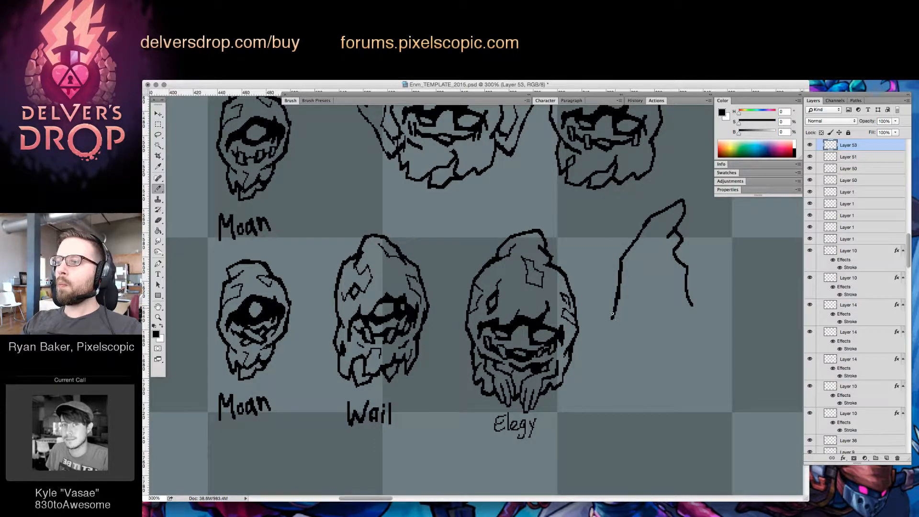
{"action": "left_click_drag", "start_coordinate": [613, 315], "coordinate": [609, 322]}
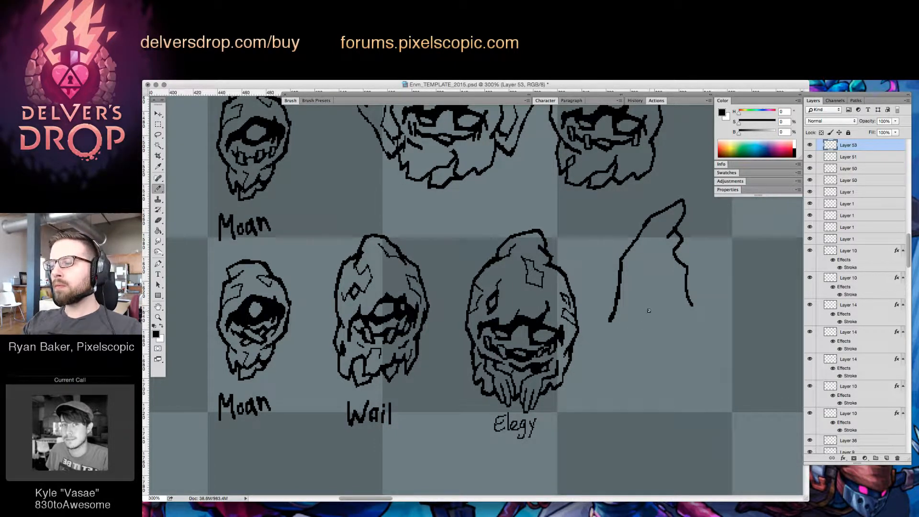
Draw a thick round eye socket with jaw lines beneath it and a side line for the new hooded enemy, correcting the jaw line
{"action": "mouse_move", "coordinate": [649, 310]}
{"action": "left_mouse_down"}
{"action": "mouse_move", "coordinate": [638, 338]}
{"action": "mouse_move", "coordinate": [658, 343]}
{"action": "mouse_move", "coordinate": [660, 310]}
{"action": "mouse_move", "coordinate": [639, 318]}
{"action": "mouse_move", "coordinate": [648, 340]}
{"action": "mouse_move", "coordinate": [640, 329]}
{"action": "mouse_move", "coordinate": [656, 340]}
{"action": "mouse_move", "coordinate": [662, 327]}
{"action": "mouse_move", "coordinate": [648, 336]}
{"action": "mouse_move", "coordinate": [668, 340]}
{"action": "mouse_move", "coordinate": [665, 352]}
{"action": "mouse_move", "coordinate": [636, 349]}
{"action": "mouse_move", "coordinate": [626, 366]}
{"action": "mouse_move", "coordinate": [672, 363]}
{"action": "left_mouse_up"}
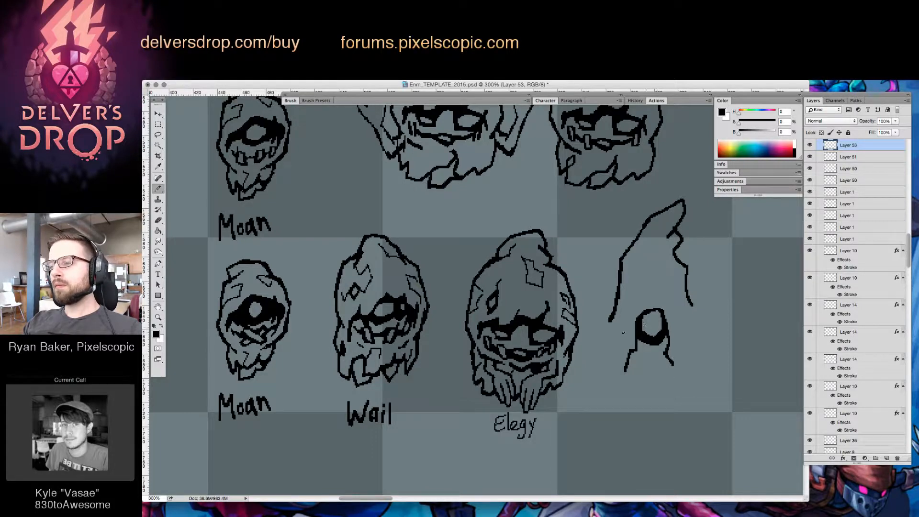
{"action": "left_click_drag", "start_coordinate": [606, 331], "coordinate": [609, 369]}
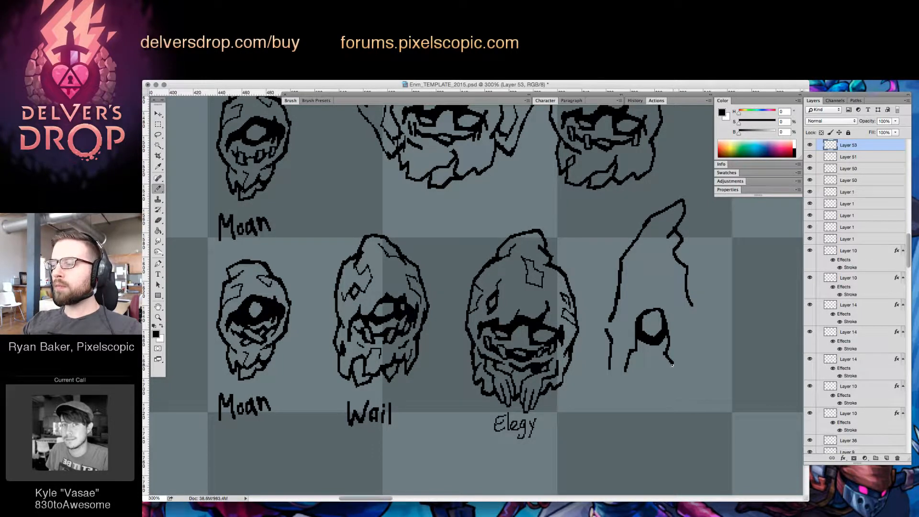
{"action": "key", "text": "e"}
{"action": "left_click_drag", "start_coordinate": [672, 360], "coordinate": [675, 379]}
{"action": "key", "text": "b"}
{"action": "key", "text": "e"}
{"action": "key", "text": "b"}
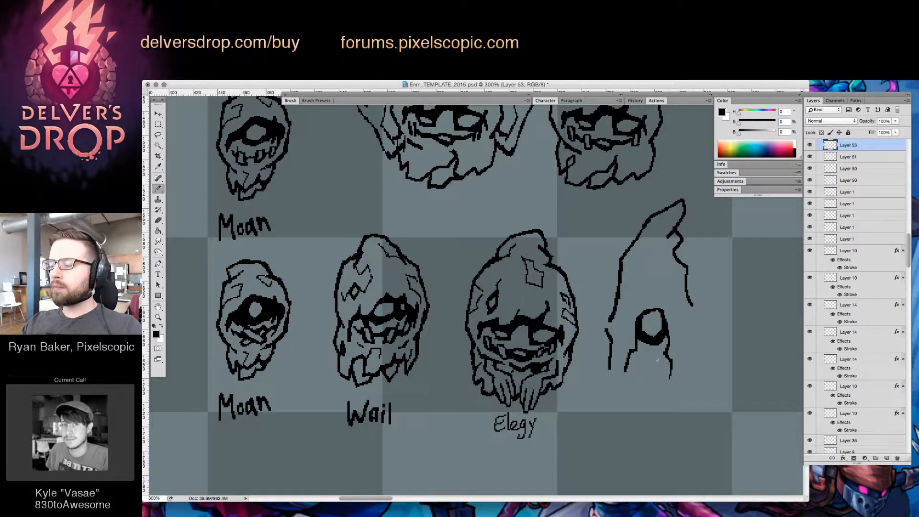
Draw the upper jaw and two small fangs beneath the new enemy's eye, refining them with eraser and brush
{"action": "mouse_move", "coordinate": [634, 355]}
{"action": "left_mouse_down"}
{"action": "mouse_move", "coordinate": [666, 354]}
{"action": "mouse_move", "coordinate": [631, 355]}
{"action": "mouse_move", "coordinate": [637, 371]}
{"action": "mouse_move", "coordinate": [638, 353]}
{"action": "mouse_move", "coordinate": [642, 369]}
{"action": "mouse_move", "coordinate": [644, 359]}
{"action": "mouse_move", "coordinate": [635, 354]}
{"action": "mouse_move", "coordinate": [638, 366]}
{"action": "mouse_move", "coordinate": [632, 353]}
{"action": "mouse_move", "coordinate": [636, 367]}
{"action": "mouse_move", "coordinate": [644, 364]}
{"action": "mouse_move", "coordinate": [631, 354]}
{"action": "mouse_move", "coordinate": [641, 373]}
{"action": "mouse_move", "coordinate": [674, 366]}
{"action": "left_mouse_up"}
{"action": "key", "text": "e"}
{"action": "key", "text": "b"}
{"action": "key", "text": "e"}
{"action": "key", "text": "b"}
{"action": "key", "text": "e"}
{"action": "key", "text": "b"}
{"action": "key", "text": "e"}
{"action": "key", "text": "b"}
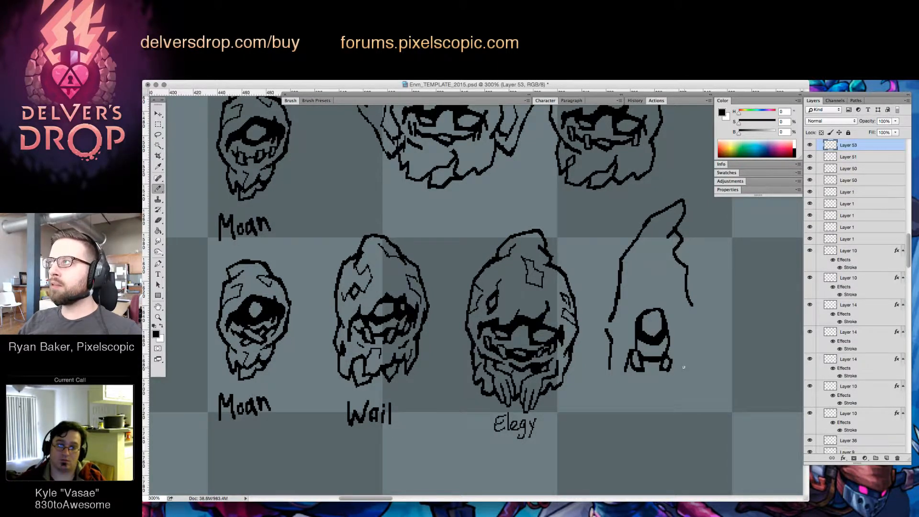
{"action": "key", "text": "e"}
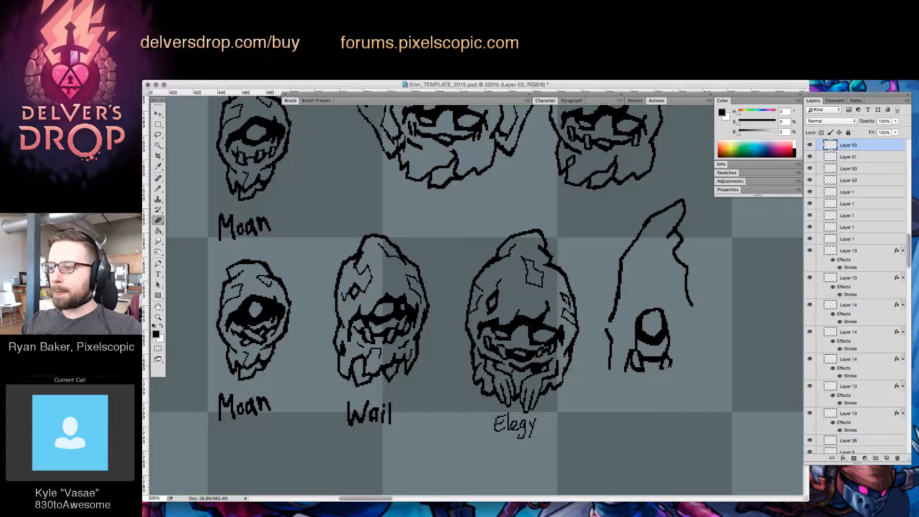
{"action": "key", "text": "b"}
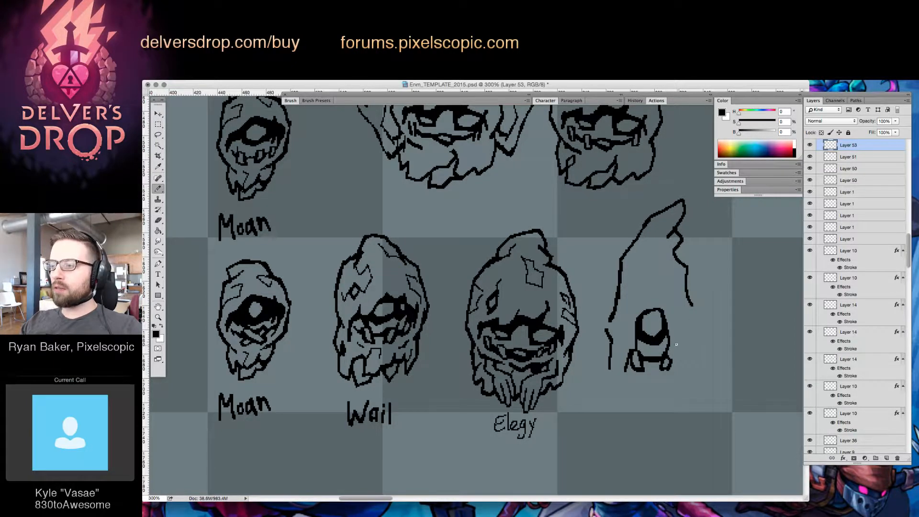
Extend the new enemy's hood into two long hanging points with pointed flares at the sides and a crease beside the jaw
{"action": "left_click_drag", "start_coordinate": [678, 343], "coordinate": [675, 355]}
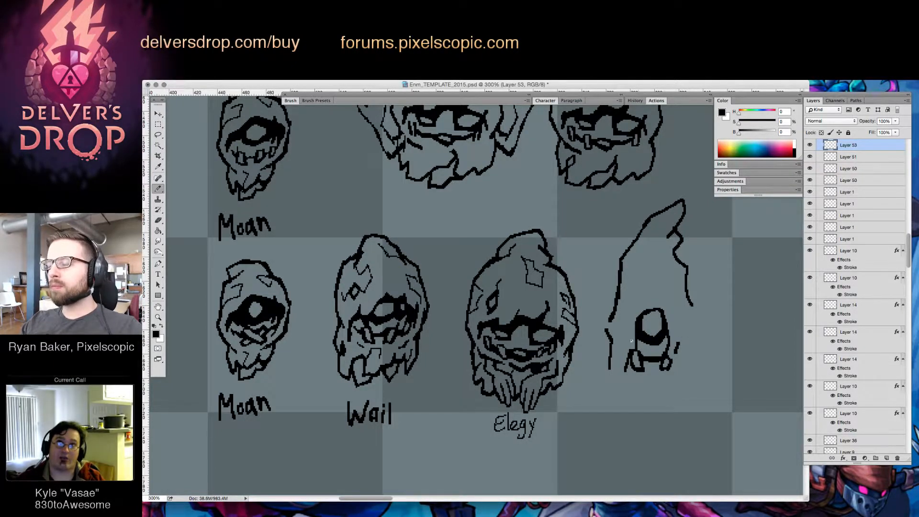
{"action": "mouse_move", "coordinate": [608, 369]}
{"action": "left_mouse_down"}
{"action": "mouse_move", "coordinate": [625, 405]}
{"action": "mouse_move", "coordinate": [626, 371]}
{"action": "mouse_move", "coordinate": [669, 369]}
{"action": "mouse_move", "coordinate": [668, 408]}
{"action": "mouse_move", "coordinate": [678, 412]}
{"action": "mouse_move", "coordinate": [678, 380]}
{"action": "mouse_move", "coordinate": [688, 395]}
{"action": "mouse_move", "coordinate": [678, 377]}
{"action": "mouse_move", "coordinate": [681, 396]}
{"action": "mouse_move", "coordinate": [698, 317]}
{"action": "mouse_move", "coordinate": [710, 305]}
{"action": "mouse_move", "coordinate": [694, 323]}
{"action": "left_mouse_up"}
{"action": "key", "text": "e"}
{"action": "key", "text": "b"}
{"action": "key", "text": "e"}
{"action": "key", "text": "b"}
{"action": "mouse_move", "coordinate": [613, 310]}
{"action": "left_mouse_down"}
{"action": "mouse_move", "coordinate": [601, 313]}
{"action": "mouse_move", "coordinate": [607, 330]}
{"action": "left_mouse_up"}
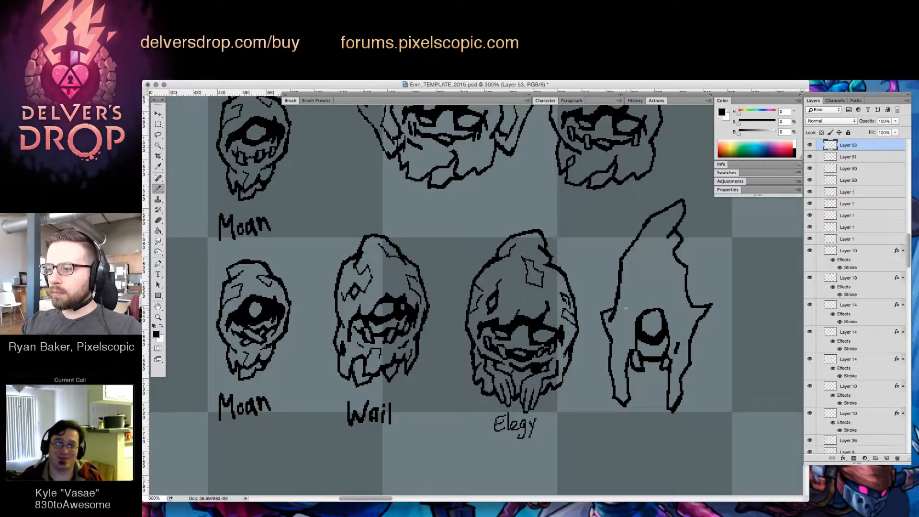
Rework the new hood's side flares with eraser and brush, adding a jagged notch below the larger flare
{"action": "key", "text": "e"}
{"action": "key", "text": "b"}
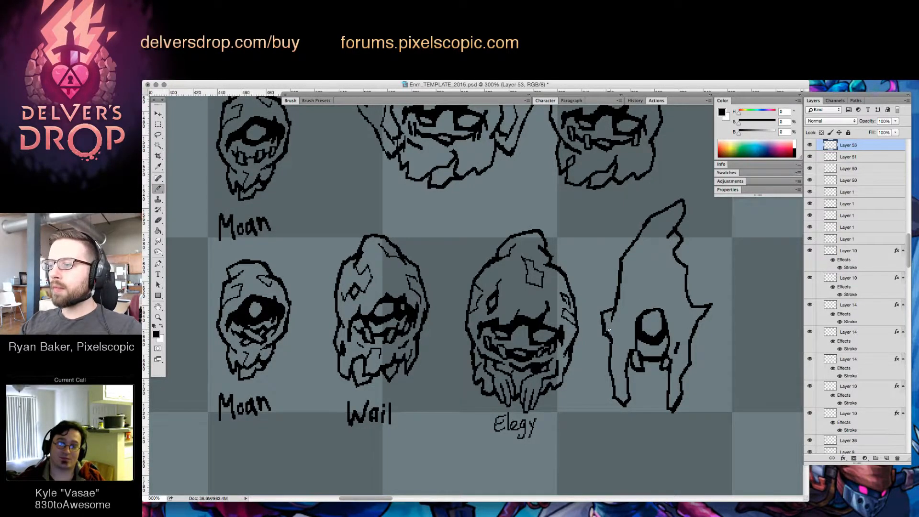
{"action": "key", "text": "e"}
{"action": "key", "text": "b"}
{"action": "mouse_move", "coordinate": [696, 324]}
{"action": "left_mouse_down"}
{"action": "mouse_move", "coordinate": [701, 335]}
{"action": "mouse_move", "coordinate": [689, 344]}
{"action": "left_mouse_up"}
{"action": "key", "text": "e"}
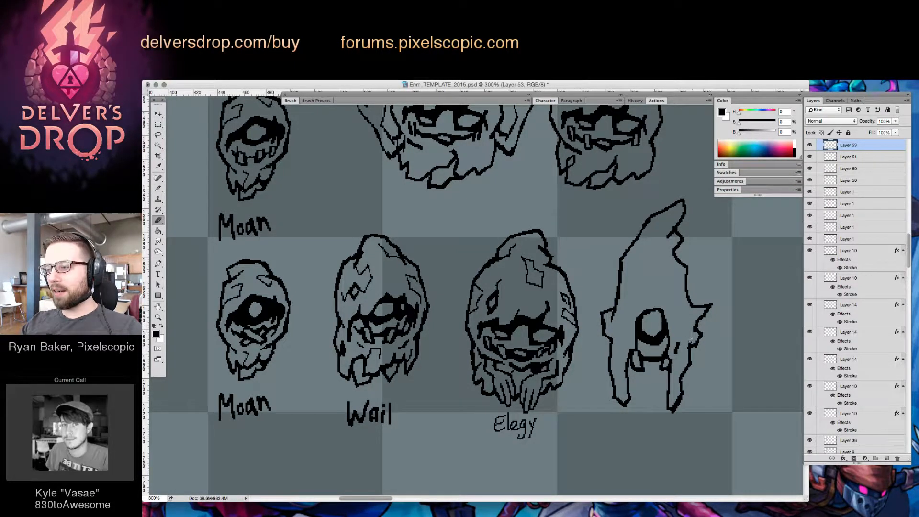
{"action": "key", "text": "b"}
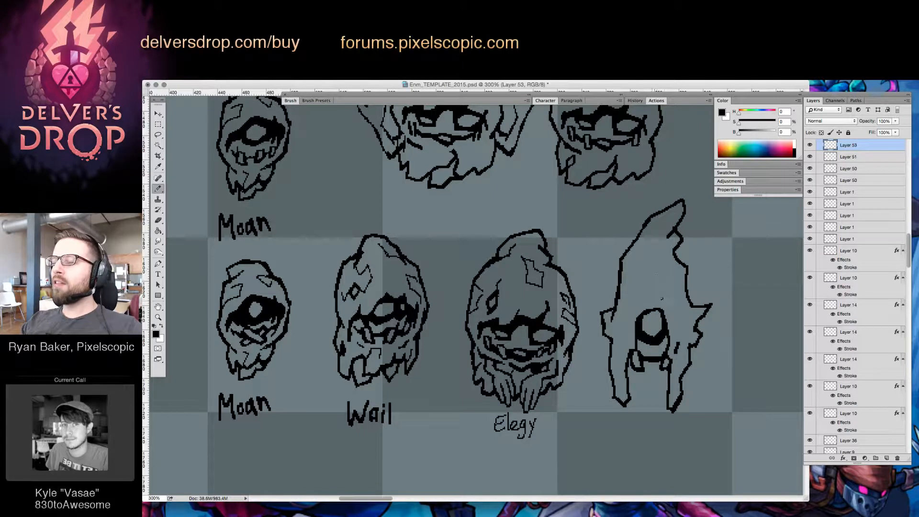
Draw a brow line above the new enemy's eye and thicken the black rim around the eye
{"action": "mouse_move", "coordinate": [662, 298]}
{"action": "left_mouse_down"}
{"action": "mouse_move", "coordinate": [642, 304]}
{"action": "mouse_move", "coordinate": [667, 297]}
{"action": "left_mouse_up"}
{"action": "key", "text": "e"}
{"action": "key", "text": "b"}
{"action": "key", "text": "e"}
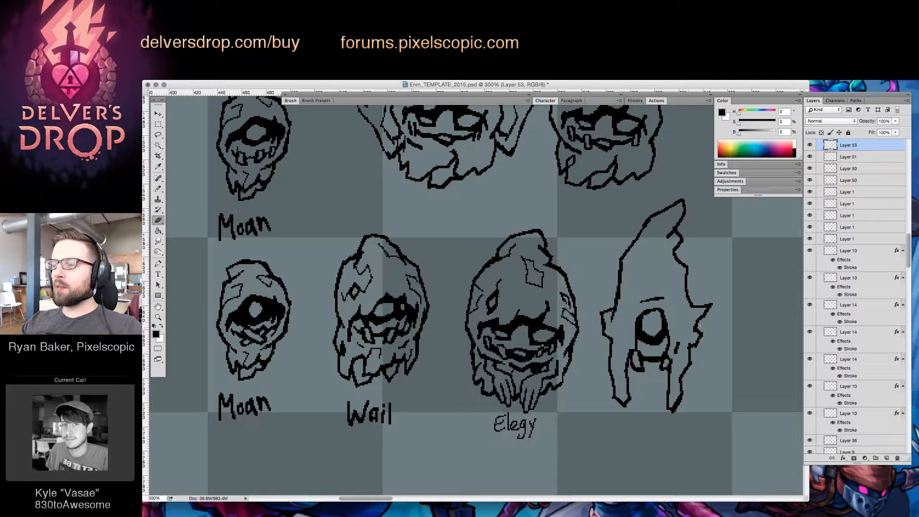
{"action": "key", "text": "z"}
{"action": "left_click", "coordinate": [654, 316]}
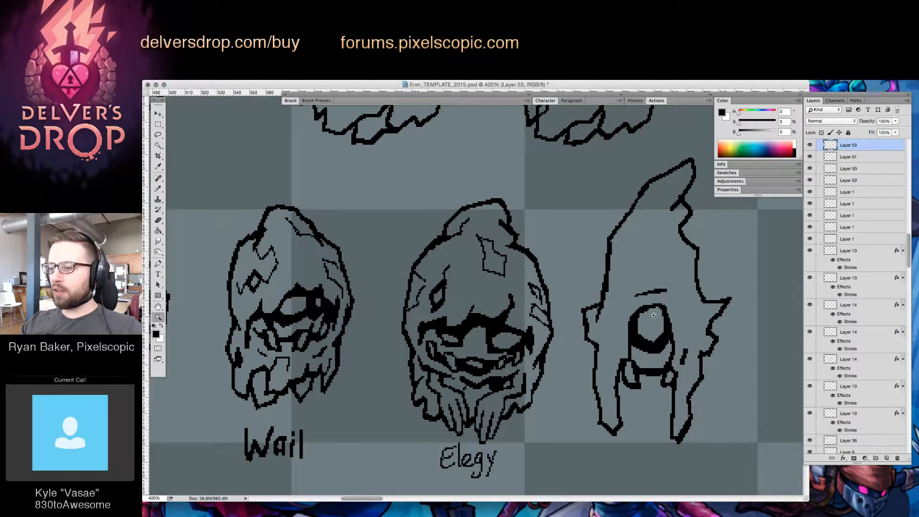
{"action": "key", "text": "b"}
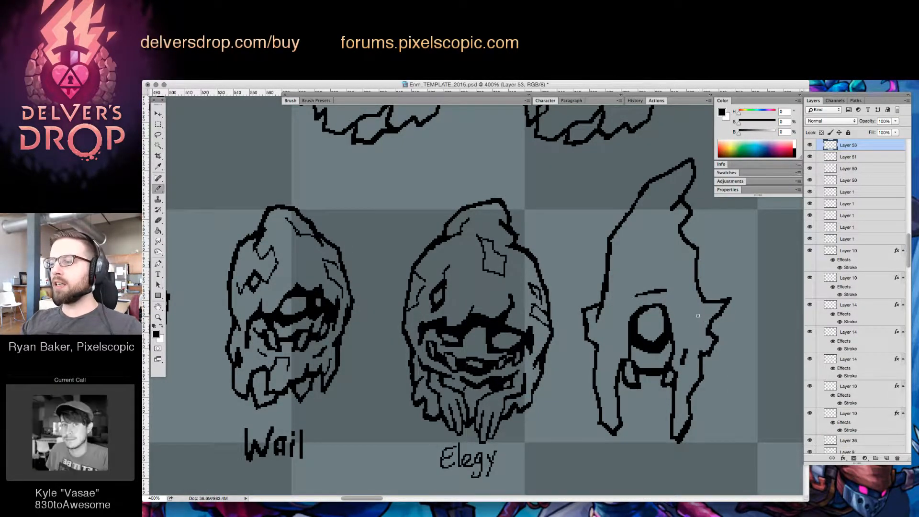
{"action": "mouse_move", "coordinate": [631, 341]}
{"action": "left_mouse_down"}
{"action": "mouse_move", "coordinate": [633, 351]}
{"action": "mouse_move", "coordinate": [635, 343]}
{"action": "left_mouse_up"}
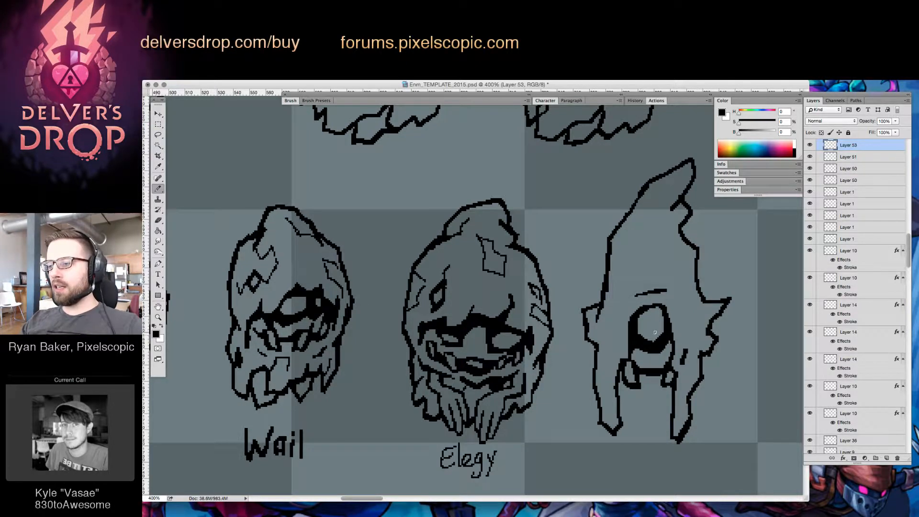
{"action": "key", "text": "e"}
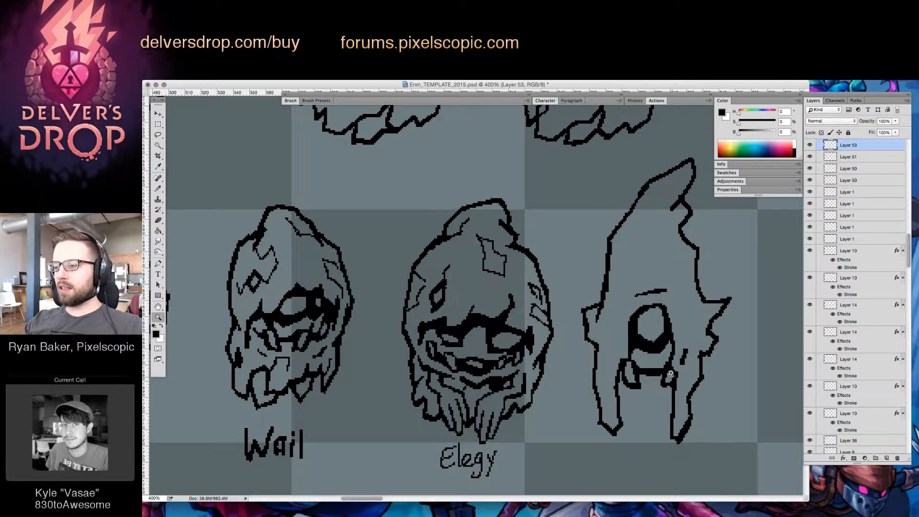
{"action": "key", "text": "b"}
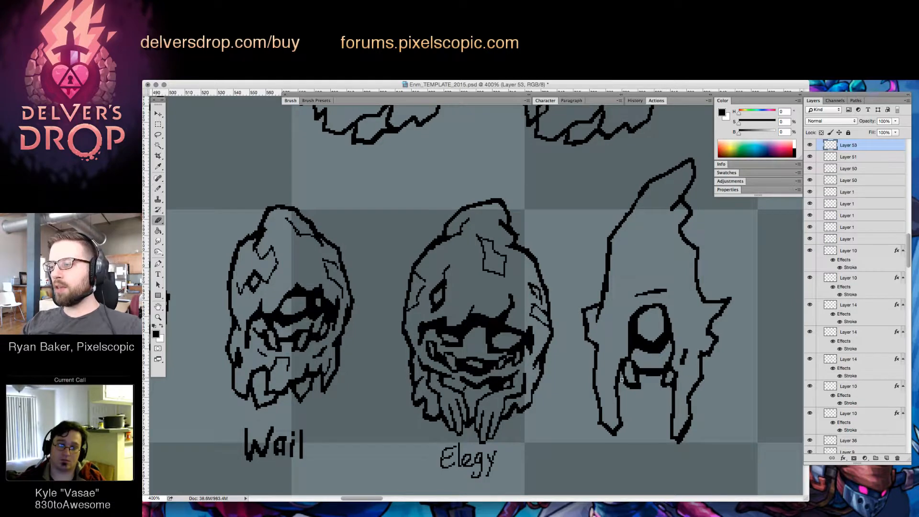
Draw a small diamond-shaped mark on the upper part of the new enemy's hood
{"action": "key", "text": "z"}
{"action": "scroll", "coordinate": [700, 391], "scroll_direction": "down", "scroll_amount": 3}
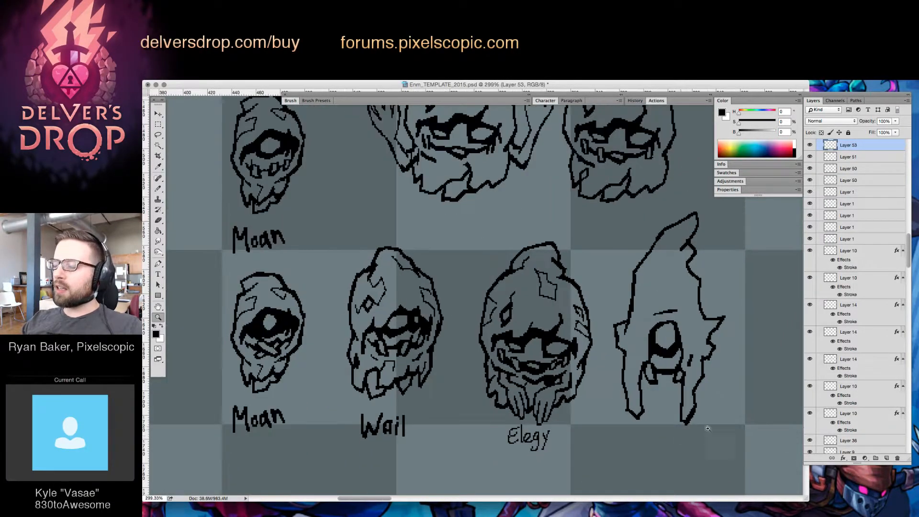
{"action": "key", "text": "b"}
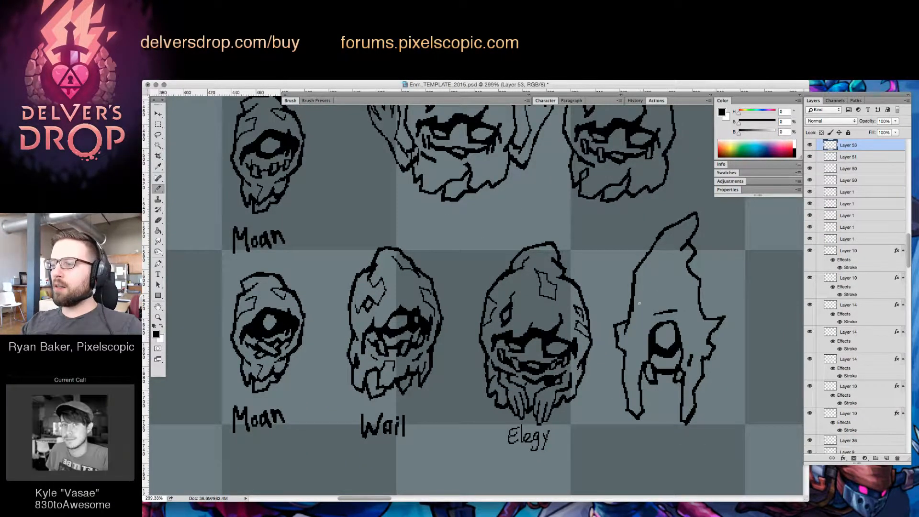
{"action": "key", "text": "z"}
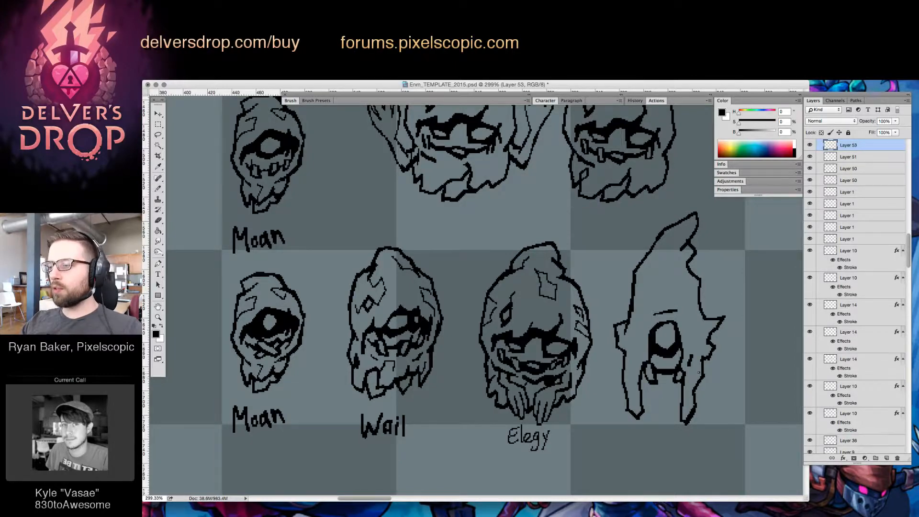
{"action": "scroll", "coordinate": [689, 385], "scroll_direction": "down", "scroll_amount": 4}
{"action": "scroll", "coordinate": [699, 330], "scroll_direction": "up", "scroll_amount": 3}
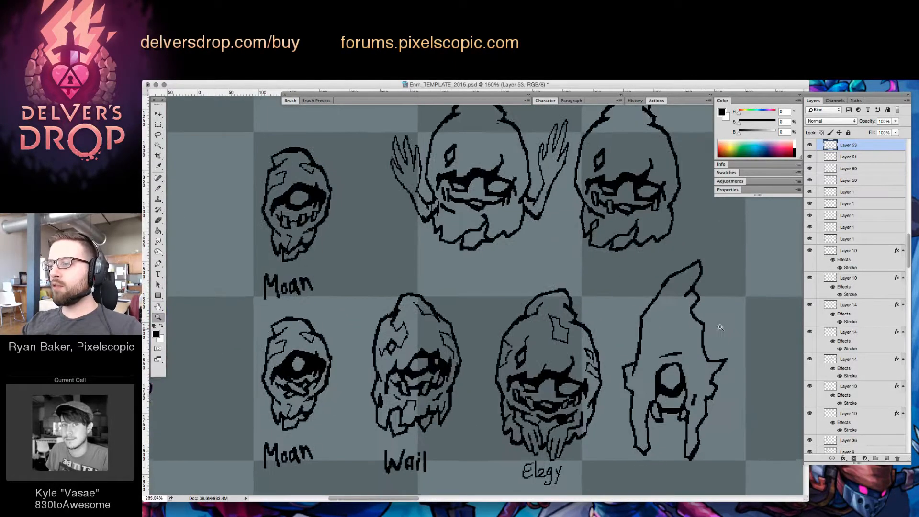
{"action": "key", "text": "b"}
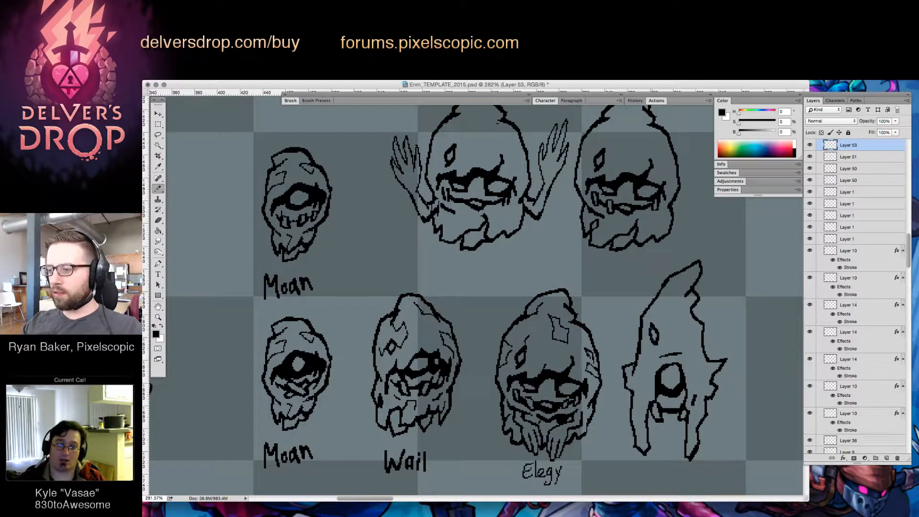
{"action": "key", "text": "e"}
Add a short vertical crease line between the new enemy's eye and the hood's larger side flare
{"action": "key", "text": "z"}
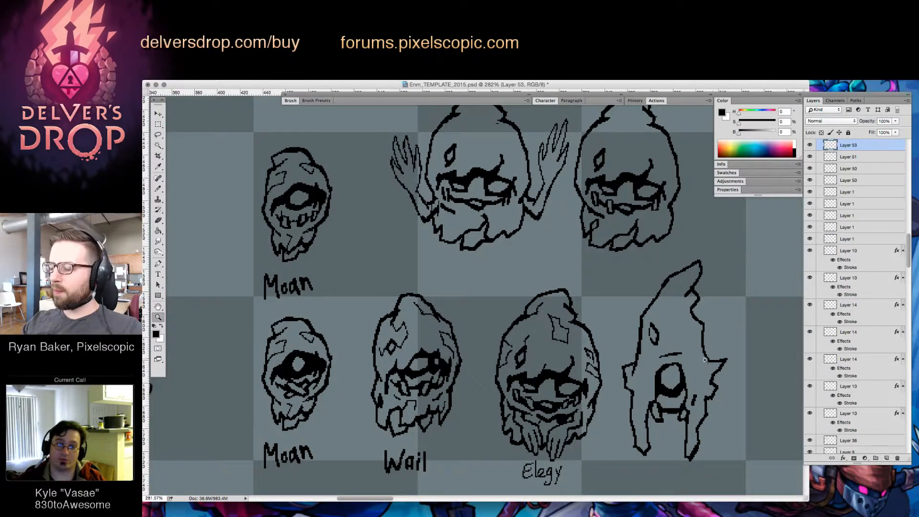
{"action": "scroll", "coordinate": [730, 350], "scroll_direction": "up", "scroll_amount": 1}
{"action": "key", "text": "b"}
{"action": "left_click_drag", "start_coordinate": [689, 360], "coordinate": [688, 377]}
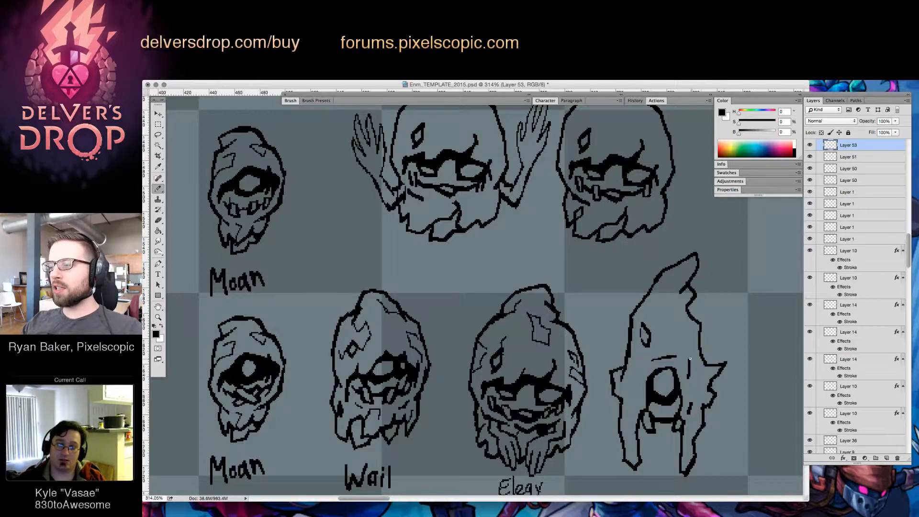
{"action": "key", "text": "e"}
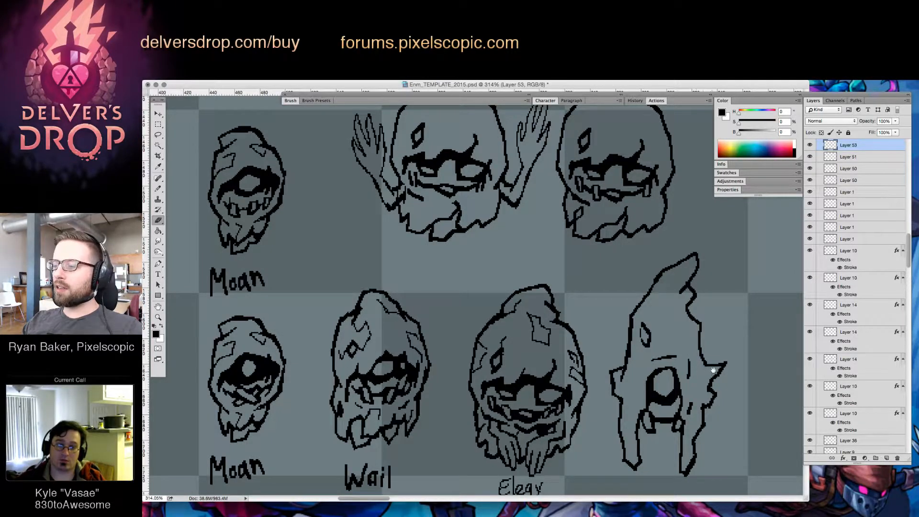
Refine the two hanging points of the new enemy's hood with brush and eraser, sharpening their lower tips
{"action": "scroll", "coordinate": [713, 370], "scroll_direction": "down", "scroll_amount": 5}
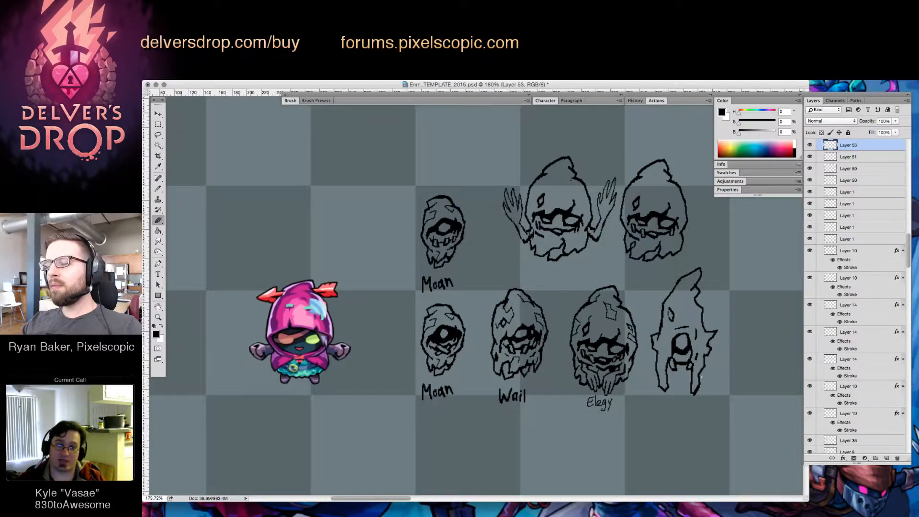
{"action": "scroll", "coordinate": [700, 378], "scroll_direction": "up", "scroll_amount": 4}
{"action": "key", "text": "b"}
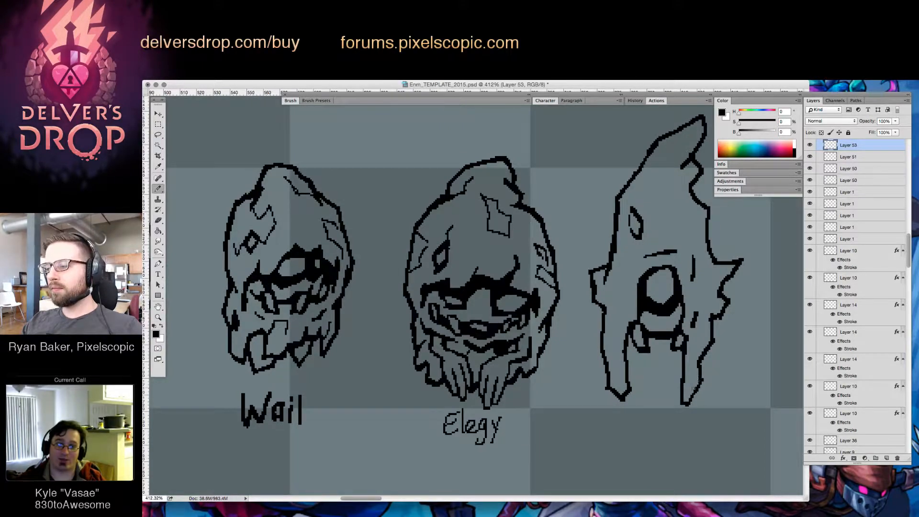
{"action": "left_click_drag", "start_coordinate": [693, 388], "coordinate": [688, 401]}
{"action": "key", "text": "e"}
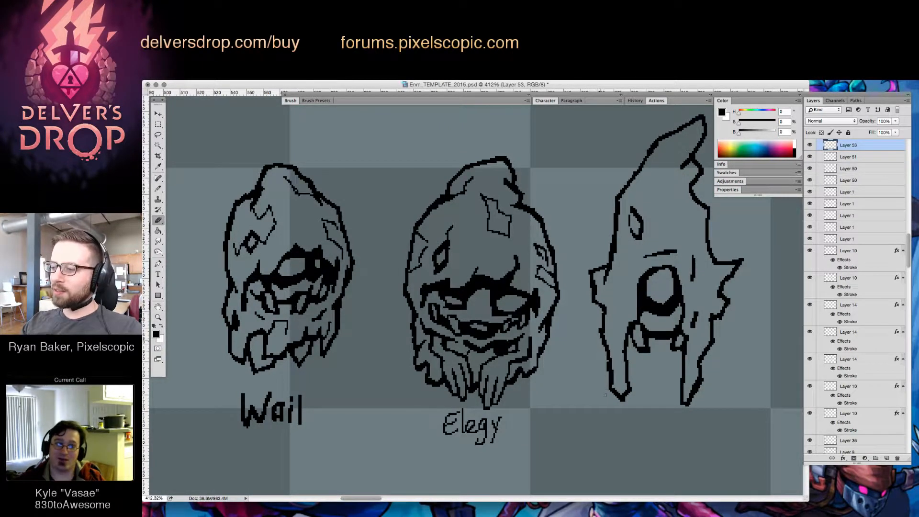
{"action": "key", "text": "b"}
{"action": "mouse_move", "coordinate": [614, 383]}
{"action": "left_mouse_down"}
{"action": "mouse_move", "coordinate": [620, 400]}
{"action": "mouse_move", "coordinate": [628, 382]}
{"action": "mouse_move", "coordinate": [622, 401]}
{"action": "mouse_move", "coordinate": [627, 376]}
{"action": "left_mouse_up"}
{"action": "key", "text": "e"}
{"action": "key", "text": "b"}
{"action": "key", "text": "e"}
{"action": "key", "text": "b"}
{"action": "key", "text": "e"}
{"action": "key", "text": "b"}
{"action": "key", "text": "z"}
{"action": "left_click_drag", "start_coordinate": [723, 358], "coordinate": [724, 387]}
{"action": "key", "text": "v"}
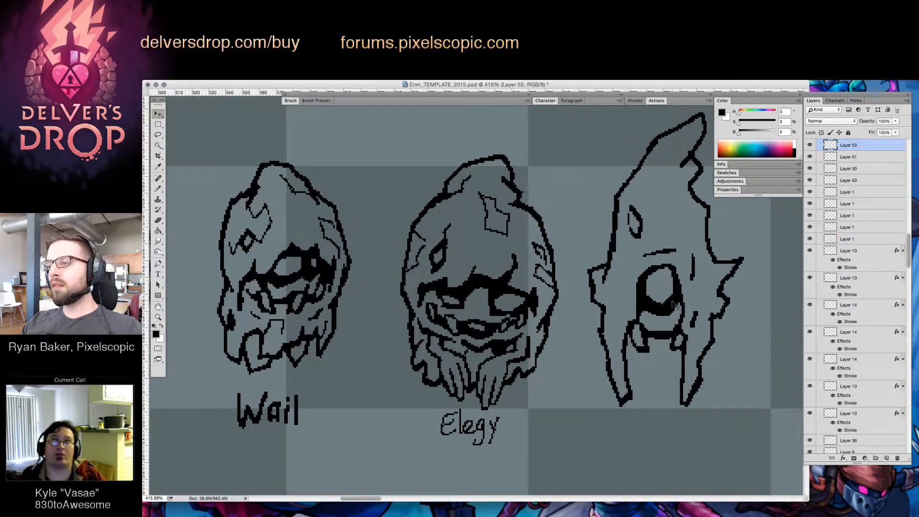
Draw a long arm with pointed fingers hanging down from the new enemy's smaller hood flare, on the side facing Elegy
{"action": "left_click_drag", "start_coordinate": [673, 303], "coordinate": [674, 286]}
{"action": "key", "text": "b"}
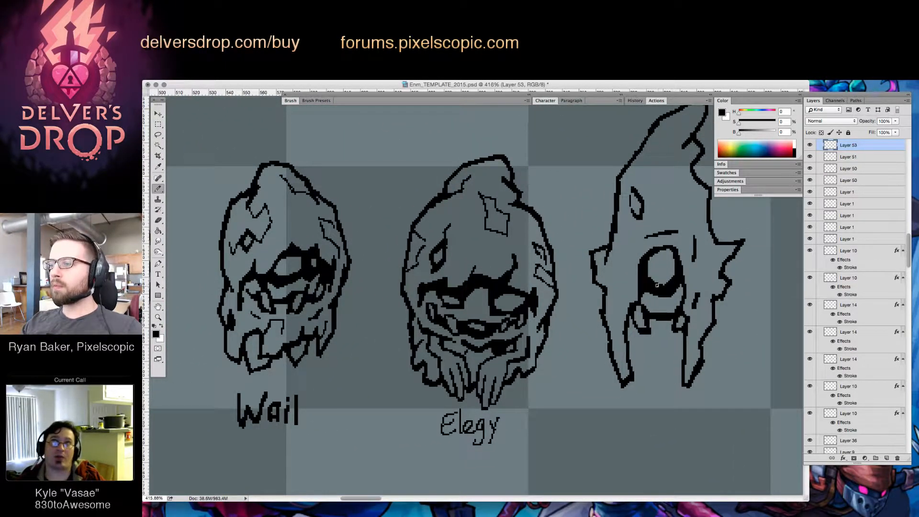
{"action": "left_click_drag", "start_coordinate": [587, 262], "coordinate": [578, 384]}
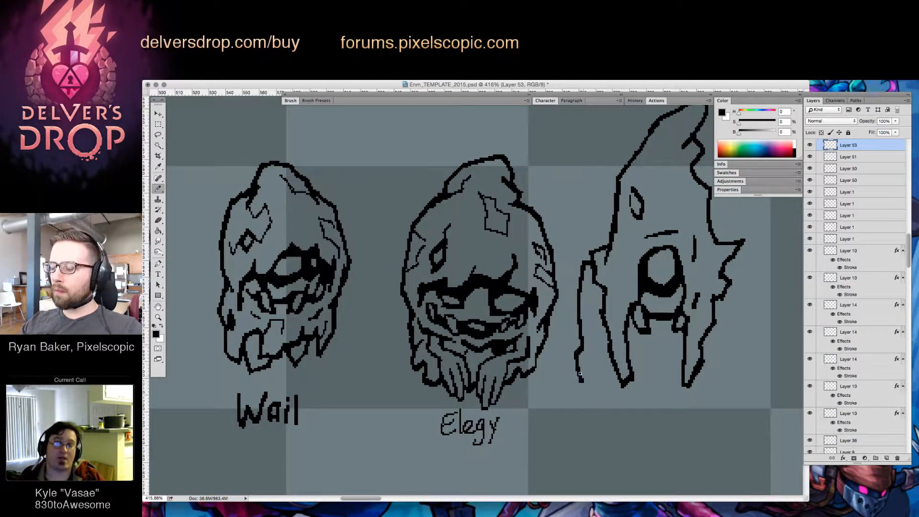
{"action": "key", "text": "e"}
{"action": "mouse_move", "coordinate": [580, 351]}
{"action": "left_mouse_down"}
{"action": "mouse_move", "coordinate": [583, 389]}
{"action": "mouse_move", "coordinate": [604, 407]}
{"action": "left_mouse_up"}
{"action": "key", "text": "b"}
{"action": "mouse_move", "coordinate": [588, 367]}
{"action": "left_mouse_down"}
{"action": "mouse_move", "coordinate": [606, 409]}
{"action": "mouse_move", "coordinate": [607, 361]}
{"action": "mouse_move", "coordinate": [618, 409]}
{"action": "left_mouse_up"}
{"action": "left_click_drag", "start_coordinate": [595, 335], "coordinate": [609, 344]}
{"action": "mouse_move", "coordinate": [609, 344]}
{"action": "left_mouse_down"}
{"action": "mouse_move", "coordinate": [594, 330]}
{"action": "mouse_move", "coordinate": [592, 307]}
{"action": "left_mouse_up"}
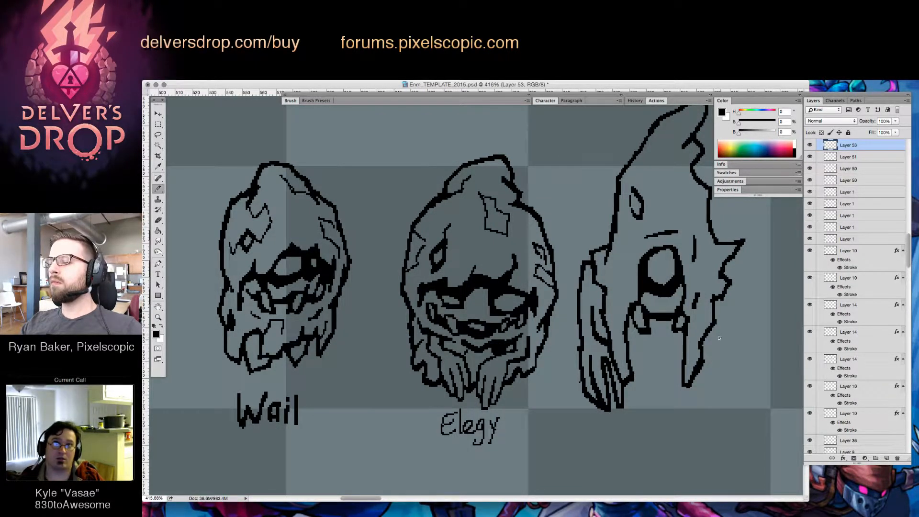
Draw a matching long arm with pointed fingers hanging below the new enemy's larger hood flare
{"action": "mouse_move", "coordinate": [719, 337]}
{"action": "left_mouse_down"}
{"action": "mouse_move", "coordinate": [707, 399]}
{"action": "mouse_move", "coordinate": [722, 334]}
{"action": "mouse_move", "coordinate": [714, 337]}
{"action": "left_mouse_up"}
{"action": "key", "text": "e"}
{"action": "key", "text": "b"}
{"action": "left_click_drag", "start_coordinate": [728, 299], "coordinate": [729, 287]}
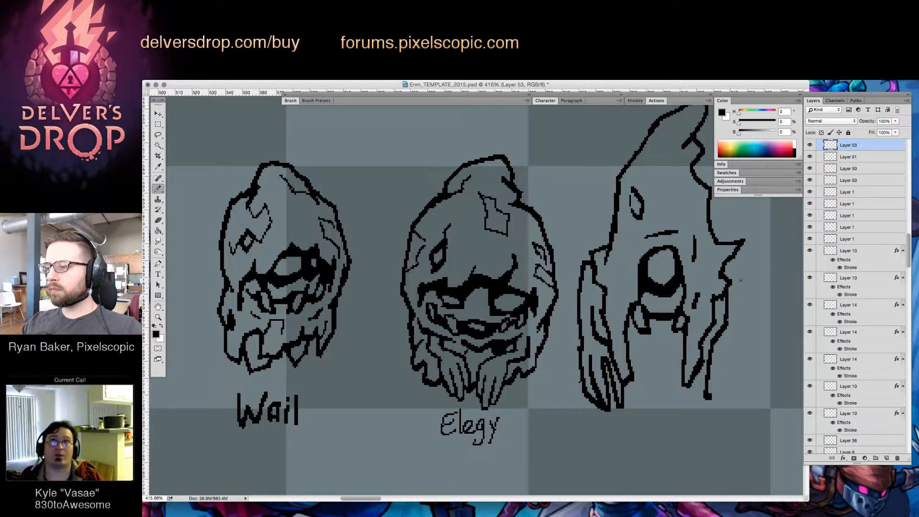
{"action": "mouse_move", "coordinate": [736, 253]}
{"action": "left_mouse_down"}
{"action": "mouse_move", "coordinate": [748, 264]}
{"action": "mouse_move", "coordinate": [739, 340]}
{"action": "mouse_move", "coordinate": [710, 397]}
{"action": "left_mouse_up"}
{"action": "left_click_drag", "start_coordinate": [724, 353], "coordinate": [718, 417]}
{"action": "mouse_move", "coordinate": [731, 370]}
{"action": "left_mouse_down"}
{"action": "mouse_move", "coordinate": [720, 412]}
{"action": "mouse_move", "coordinate": [750, 356]}
{"action": "mouse_move", "coordinate": [710, 406]}
{"action": "mouse_move", "coordinate": [722, 400]}
{"action": "mouse_move", "coordinate": [670, 411]}
{"action": "mouse_move", "coordinate": [655, 382]}
{"action": "mouse_move", "coordinate": [706, 371]}
{"action": "left_mouse_up"}
Close the new enemy's lower body with a jagged hem line between the hood's two hanging points
{"action": "key", "text": "z"}
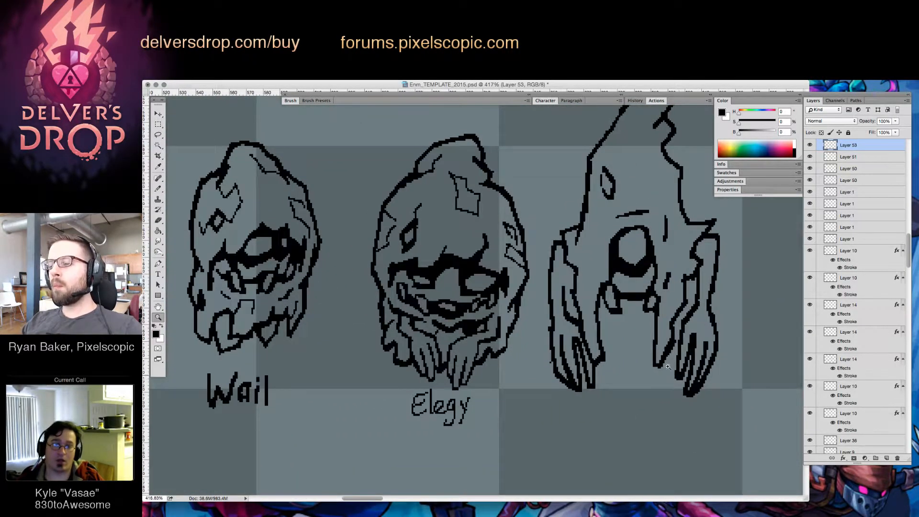
{"action": "key", "text": "b"}
{"action": "mouse_move", "coordinate": [602, 358]}
{"action": "left_mouse_down"}
{"action": "mouse_move", "coordinate": [615, 373]}
{"action": "mouse_move", "coordinate": [647, 334]}
{"action": "mouse_move", "coordinate": [645, 360]}
{"action": "mouse_move", "coordinate": [665, 346]}
{"action": "mouse_move", "coordinate": [673, 370]}
{"action": "left_mouse_up"}
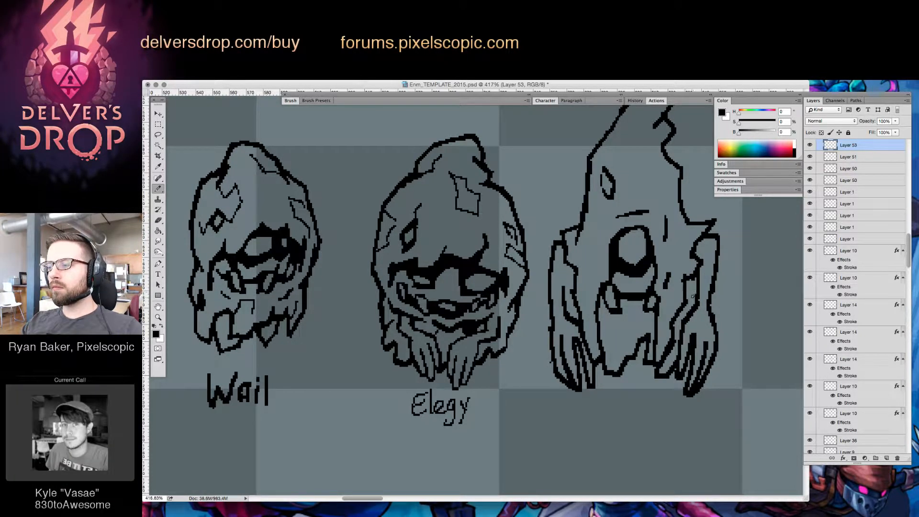
Add short bands and notches along the inner edges of both of the new enemy's arms
{"action": "left_click_drag", "start_coordinate": [686, 311], "coordinate": [696, 290]}
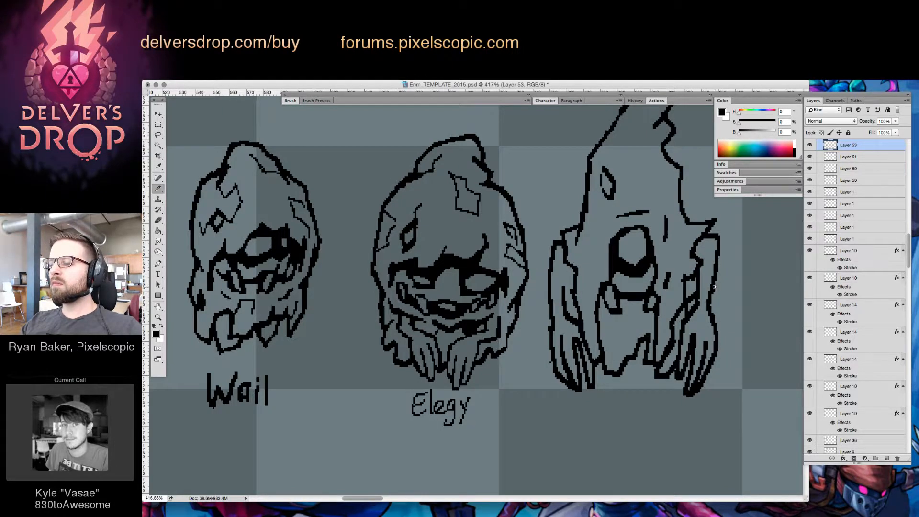
{"action": "left_click_drag", "start_coordinate": [563, 281], "coordinate": [574, 283]}
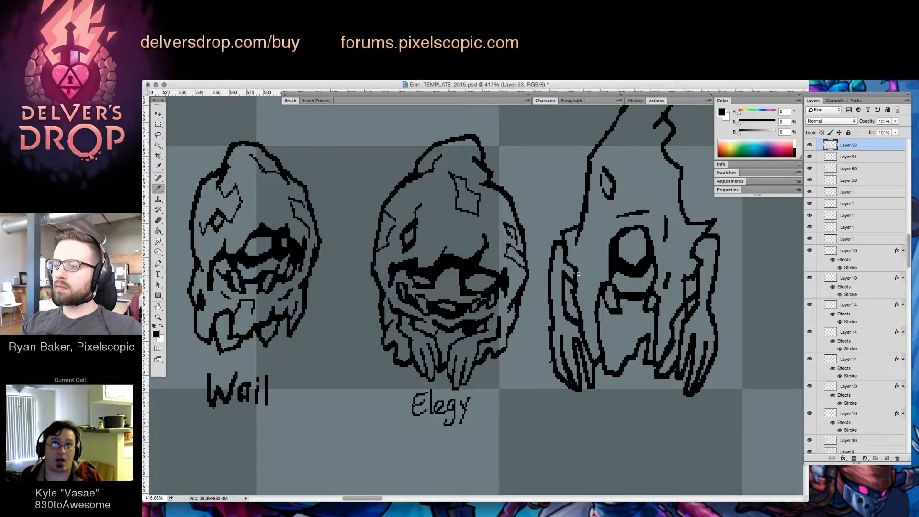
{"action": "left_click_drag", "start_coordinate": [706, 247], "coordinate": [699, 258]}
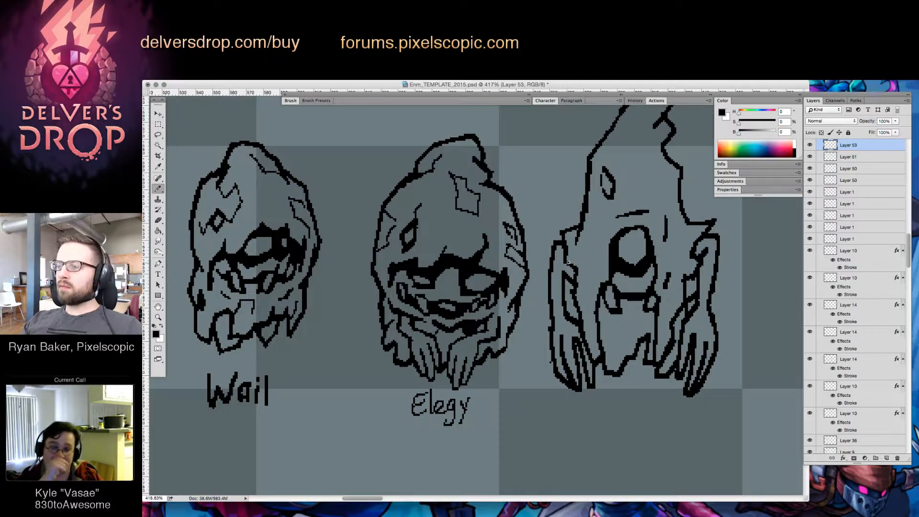
{"action": "mouse_move", "coordinate": [561, 266]}
{"action": "left_mouse_down"}
{"action": "mouse_move", "coordinate": [576, 275]}
{"action": "mouse_move", "coordinate": [576, 307]}
{"action": "left_mouse_up"}
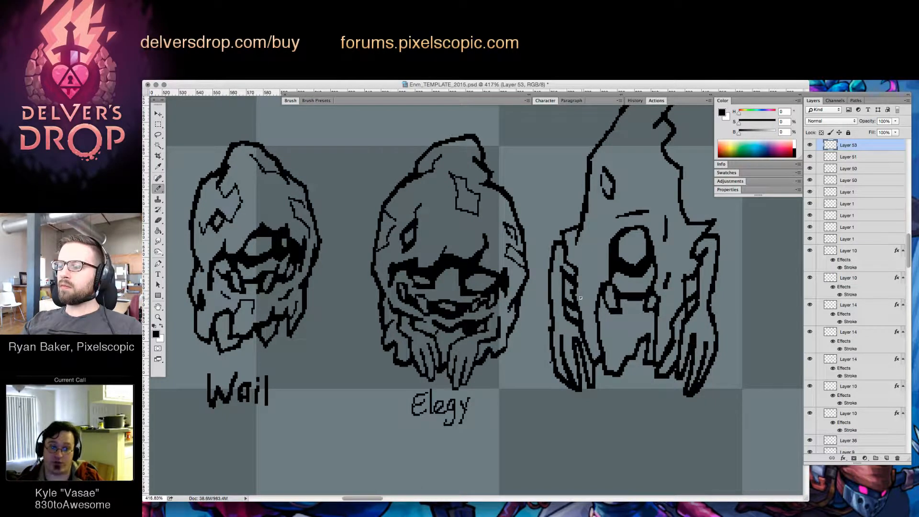
Redraw the shoulder of the arm facing Elegy as a jagged flare jutting outward, cleaning it up with the eraser
{"action": "mouse_move", "coordinate": [552, 251]}
{"action": "left_mouse_down"}
{"action": "mouse_move", "coordinate": [538, 270]}
{"action": "mouse_move", "coordinate": [556, 283]}
{"action": "left_mouse_up"}
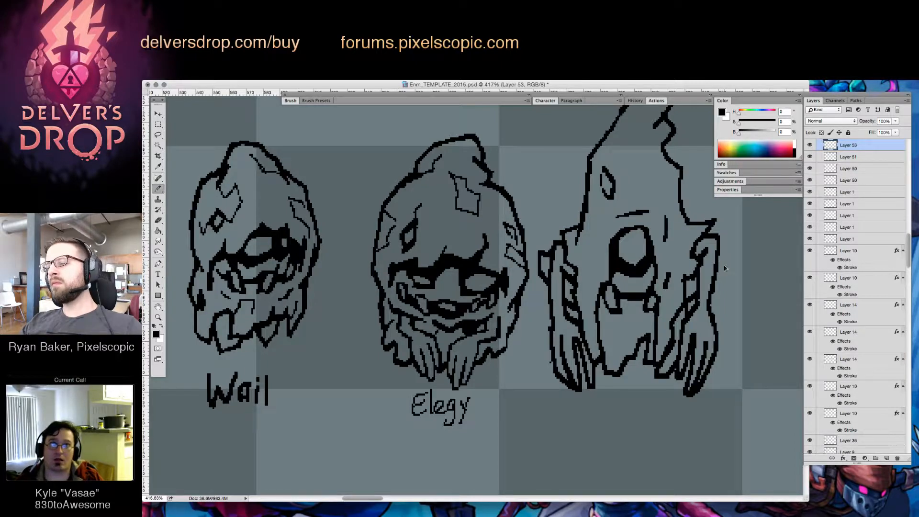
{"action": "key", "text": "super+z"}
{"action": "mouse_move", "coordinate": [562, 244]}
{"action": "left_mouse_down"}
{"action": "mouse_move", "coordinate": [548, 282]}
{"action": "mouse_move", "coordinate": [552, 258]}
{"action": "mouse_move", "coordinate": [552, 273]}
{"action": "mouse_move", "coordinate": [540, 234]}
{"action": "mouse_move", "coordinate": [540, 260]}
{"action": "mouse_move", "coordinate": [565, 271]}
{"action": "left_mouse_up"}
{"action": "key", "text": "e"}
{"action": "key", "text": "b"}
{"action": "key", "text": "e"}
{"action": "key", "text": "b"}
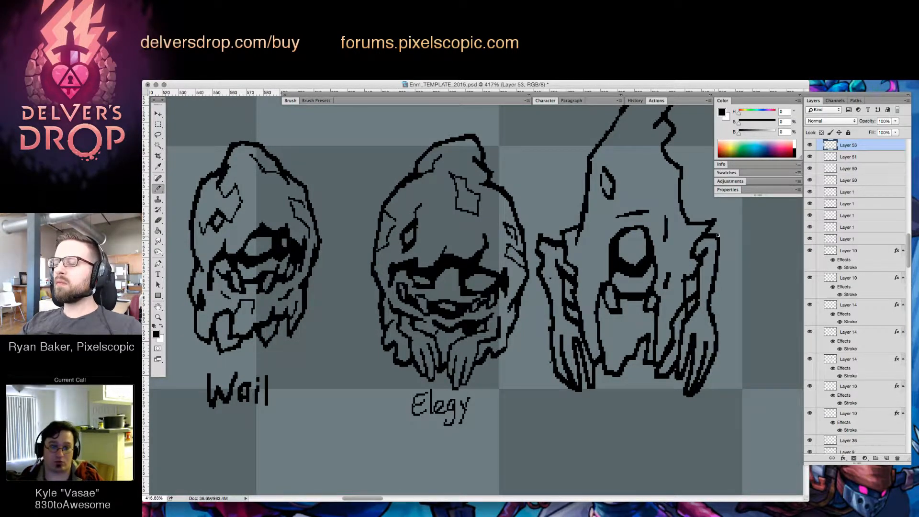
Add a matching jagged shoulder flare to the new enemy's other arm and trim its outline
{"action": "mouse_move", "coordinate": [718, 235]}
{"action": "left_mouse_down"}
{"action": "mouse_move", "coordinate": [717, 284]}
{"action": "mouse_move", "coordinate": [717, 262]}
{"action": "left_mouse_up"}
{"action": "key", "text": "e"}
{"action": "key", "text": "b"}
{"action": "key", "text": "e"}
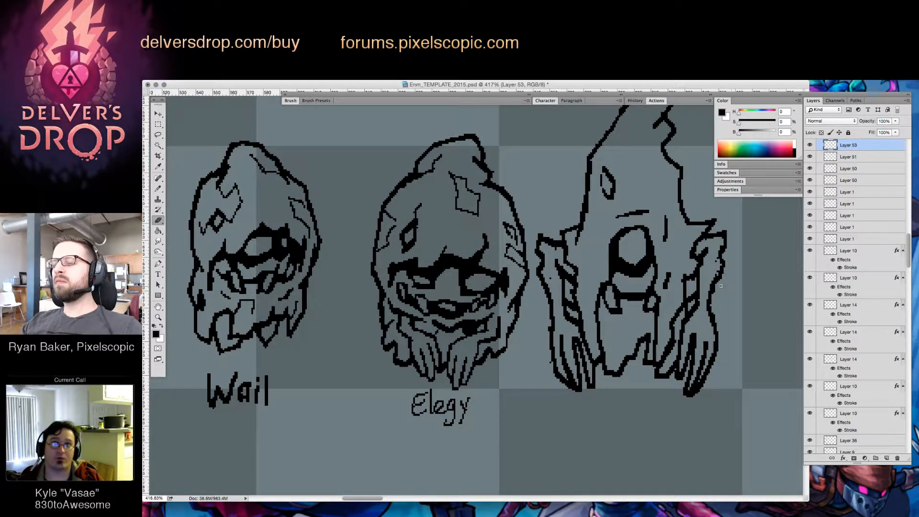
Draw a thin jagged crease on the new enemy's hood just below the notches of its pointed tip
{"action": "key", "text": "z"}
{"action": "left_click", "coordinate": [703, 314], "text": "alt"}
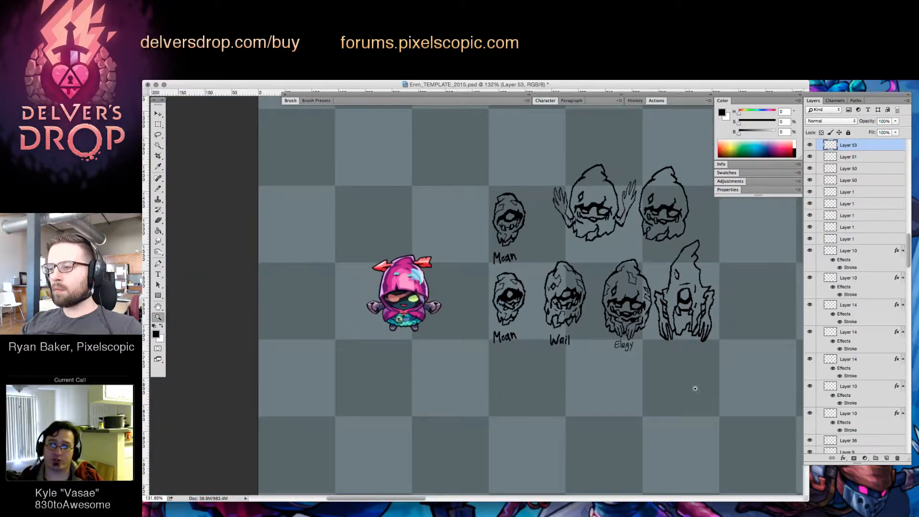
{"action": "left_click_drag", "start_coordinate": [703, 318], "coordinate": [730, 282]}
{"action": "key", "text": "b"}
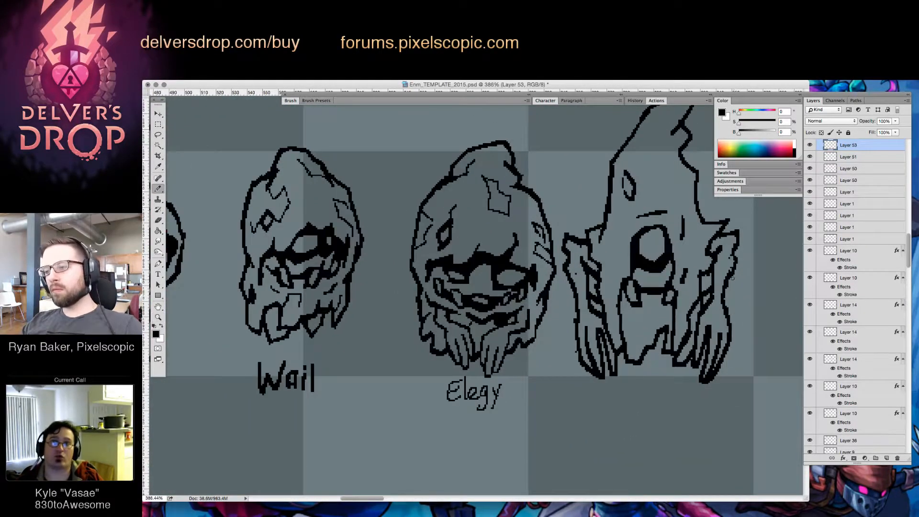
{"action": "mouse_move", "coordinate": [676, 187]}
{"action": "left_mouse_down"}
{"action": "mouse_move", "coordinate": [693, 198]}
{"action": "mouse_move", "coordinate": [661, 165]}
{"action": "mouse_move", "coordinate": [656, 195]}
{"action": "mouse_move", "coordinate": [660, 180]}
{"action": "left_mouse_up"}
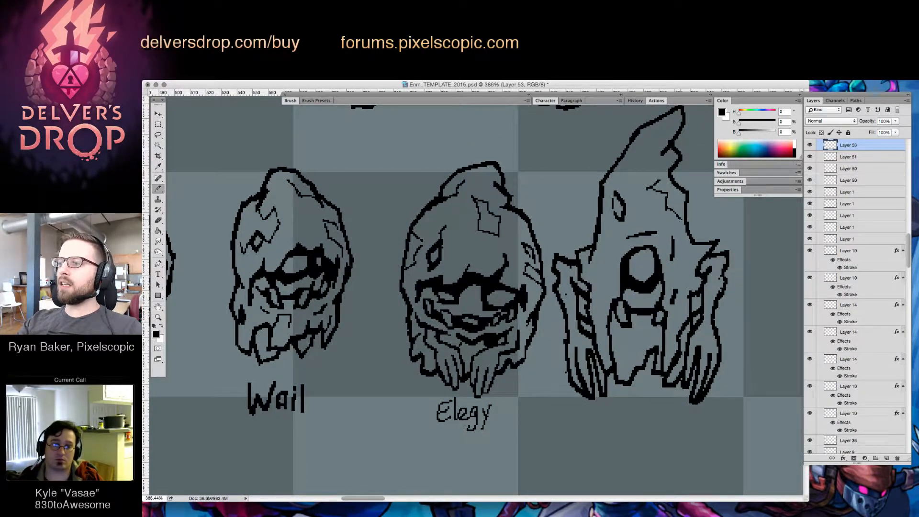
{"action": "key", "text": "e"}
{"action": "key", "text": "b"}
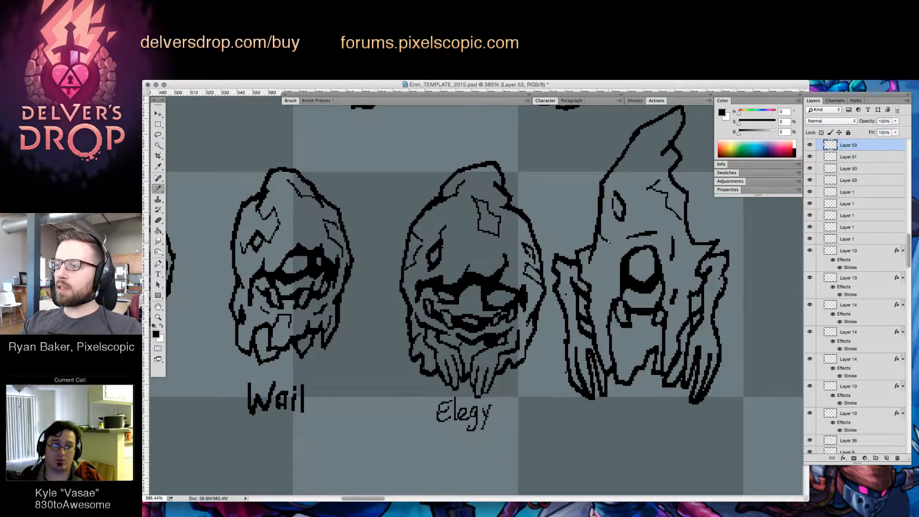
Add thin crack lines beside the new enemy's smaller hood flare, along both arms' inner sides and on the lower cloth
{"action": "left_click_drag", "start_coordinate": [608, 242], "coordinate": [606, 264]}
{"action": "key", "text": "e"}
{"action": "key", "text": "b"}
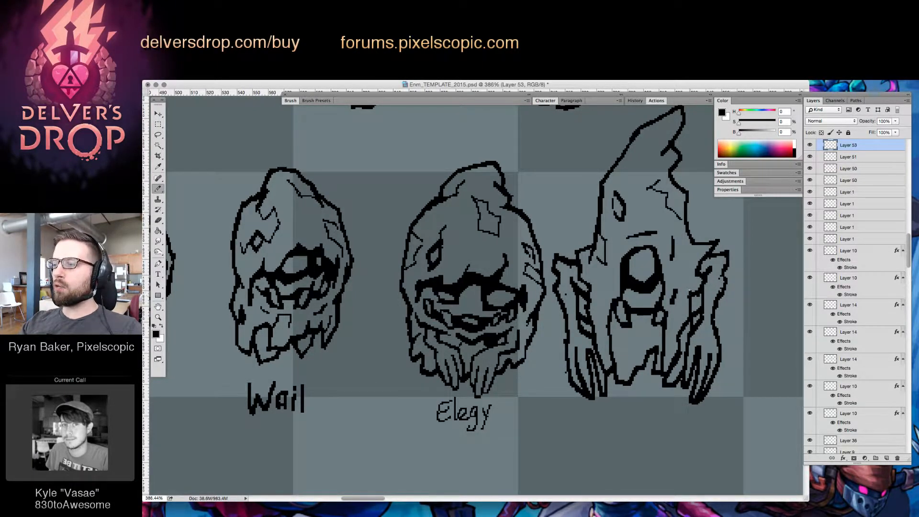
{"action": "left_click_drag", "start_coordinate": [688, 276], "coordinate": [690, 270]}
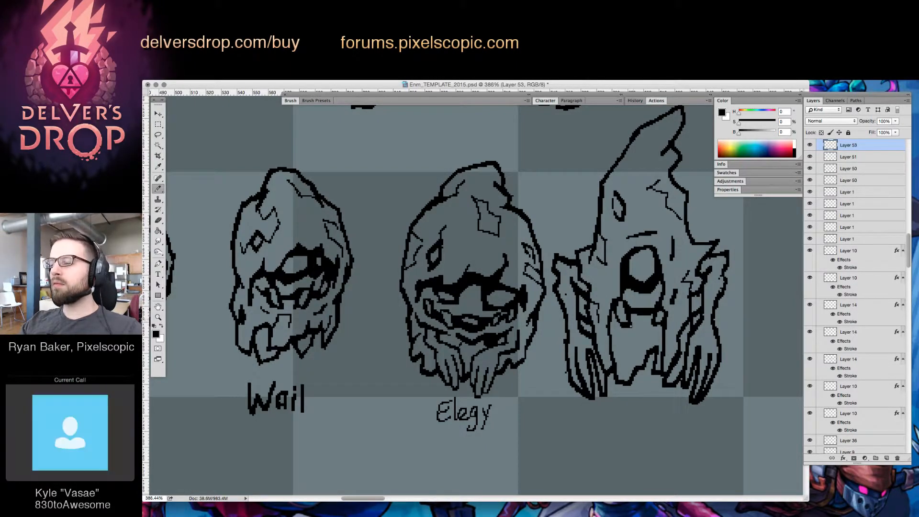
{"action": "left_click_drag", "start_coordinate": [613, 344], "coordinate": [625, 350]}
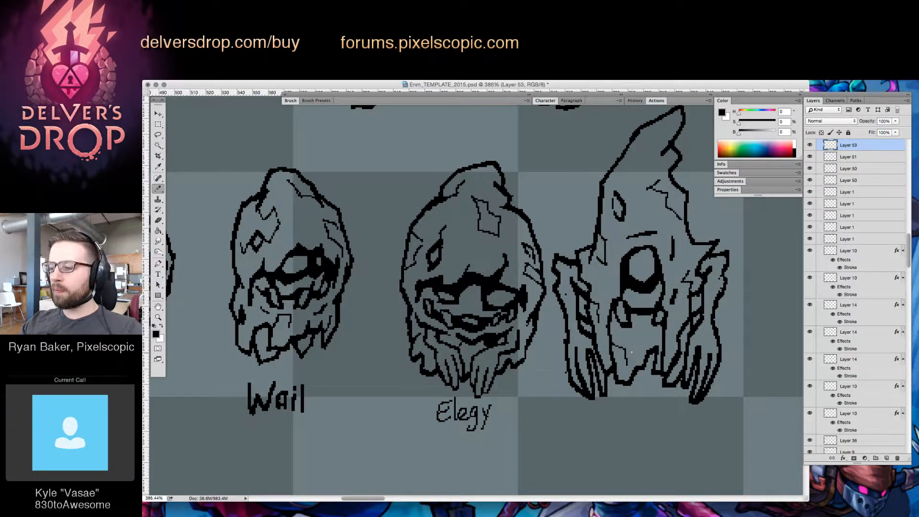
Clean up the crease lines between the new enemy's mouth and far arm, and add a short crease by the larger flare
{"action": "key", "text": "e"}
{"action": "left_click", "coordinate": [673, 302]}
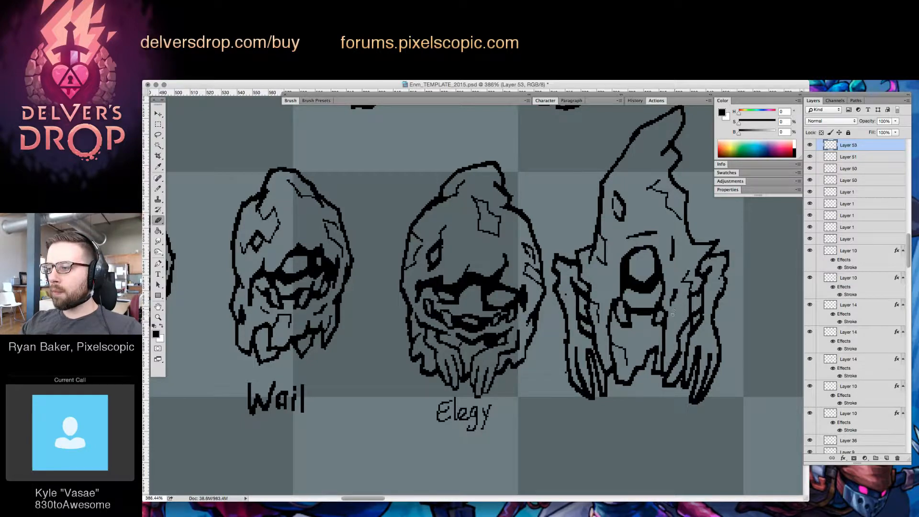
{"action": "key", "text": "b"}
{"action": "key", "text": "e"}
{"action": "left_click", "coordinate": [676, 288]}
{"action": "key", "text": "b"}
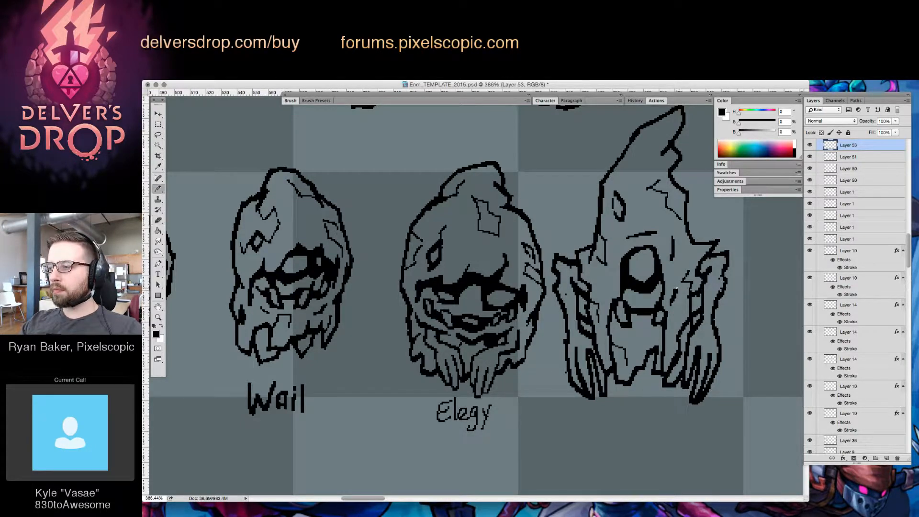
{"action": "key", "text": "e"}
{"action": "left_click_drag", "start_coordinate": [688, 293], "coordinate": [689, 309]}
{"action": "key", "text": "b"}
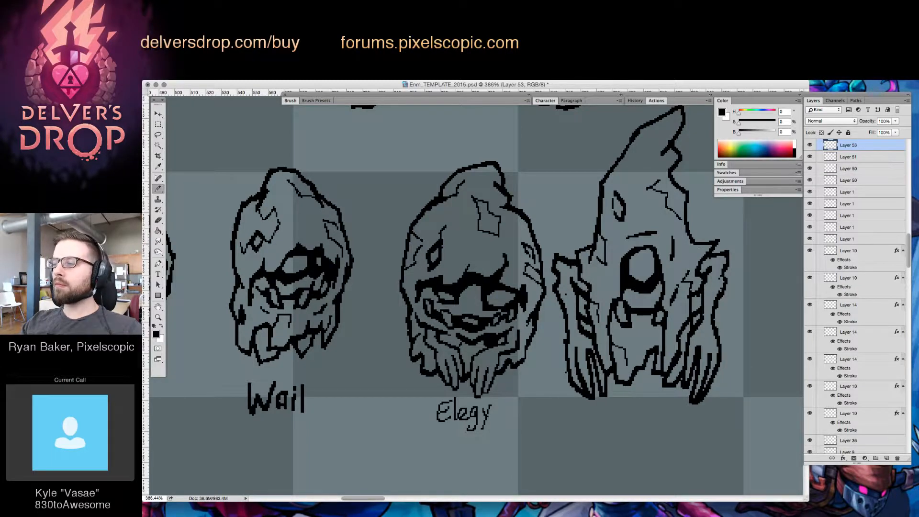
{"action": "left_click_drag", "start_coordinate": [693, 244], "coordinate": [690, 250]}
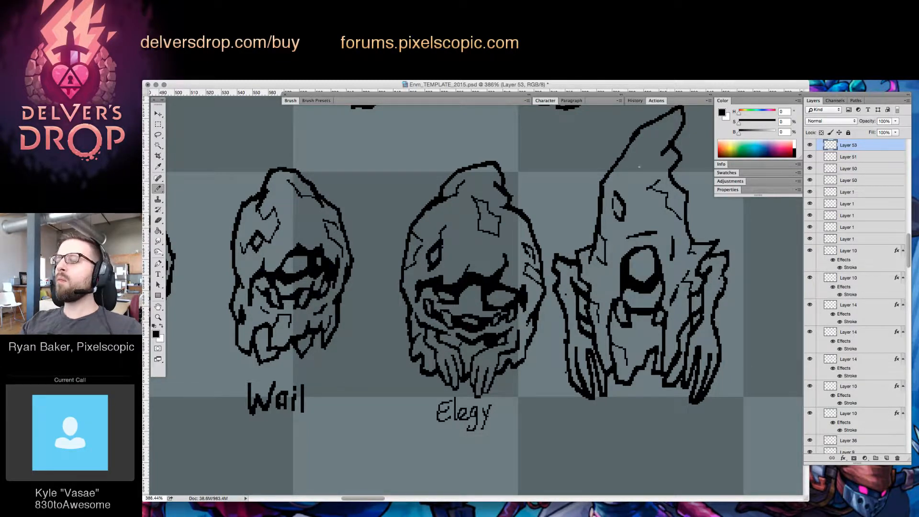
Outline a thin, elongated angular patch along the new enemy's pointed hood tip, refining it with brush and eraser
{"action": "mouse_move", "coordinate": [631, 162]}
{"action": "left_mouse_down"}
{"action": "mouse_move", "coordinate": [615, 168]}
{"action": "mouse_move", "coordinate": [643, 156]}
{"action": "left_mouse_up"}
{"action": "left_click_drag", "start_coordinate": [644, 140], "coordinate": [665, 125]}
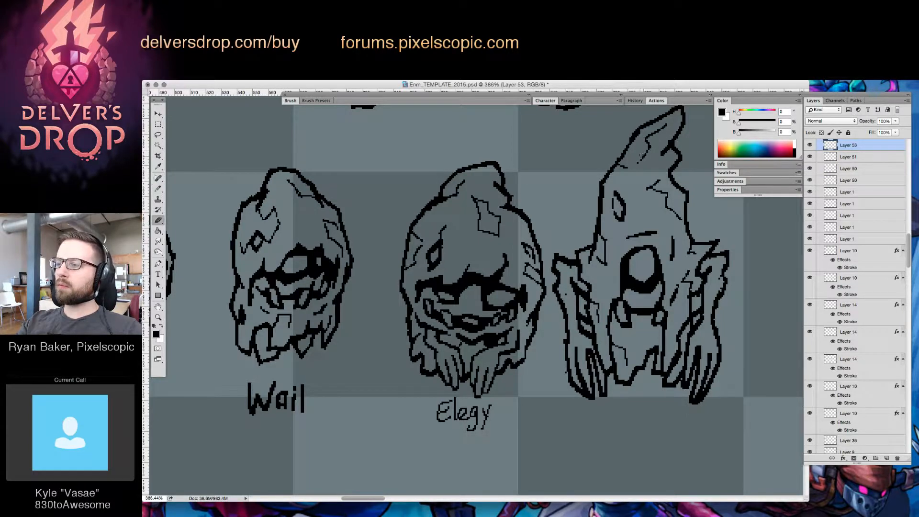
{"action": "mouse_move", "coordinate": [642, 158]}
{"action": "left_mouse_down"}
{"action": "mouse_move", "coordinate": [677, 137]}
{"action": "mouse_move", "coordinate": [669, 127]}
{"action": "mouse_move", "coordinate": [642, 156]}
{"action": "mouse_move", "coordinate": [668, 150]}
{"action": "mouse_move", "coordinate": [630, 175]}
{"action": "mouse_move", "coordinate": [667, 122]}
{"action": "mouse_move", "coordinate": [622, 165]}
{"action": "mouse_move", "coordinate": [646, 154]}
{"action": "mouse_move", "coordinate": [688, 156]}
{"action": "mouse_move", "coordinate": [651, 212]}
{"action": "left_mouse_up"}
{"action": "key", "text": "e"}
{"action": "key", "text": "b"}
{"action": "key", "text": "e"}
{"action": "key", "text": "b"}
{"action": "key", "text": "e"}
{"action": "key", "text": "b"}
{"action": "key", "text": "e"}
{"action": "key", "text": "b"}
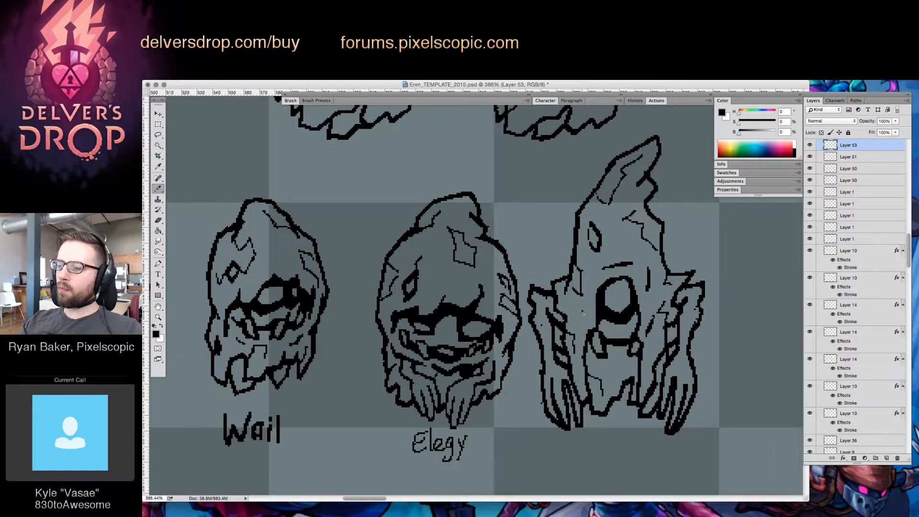
Fill the new enemy's mouth with black, add creases on the chin and cheek, and tidy the mouth's edges
{"action": "mouse_move", "coordinate": [615, 372]}
{"action": "left_mouse_down"}
{"action": "mouse_move", "coordinate": [644, 315]}
{"action": "mouse_move", "coordinate": [608, 349]}
{"action": "left_mouse_up"}
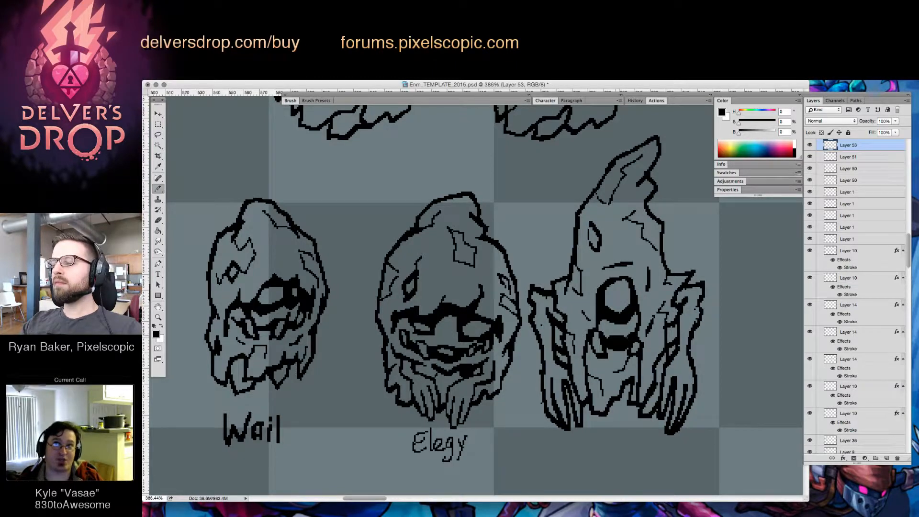
{"action": "key", "text": "e"}
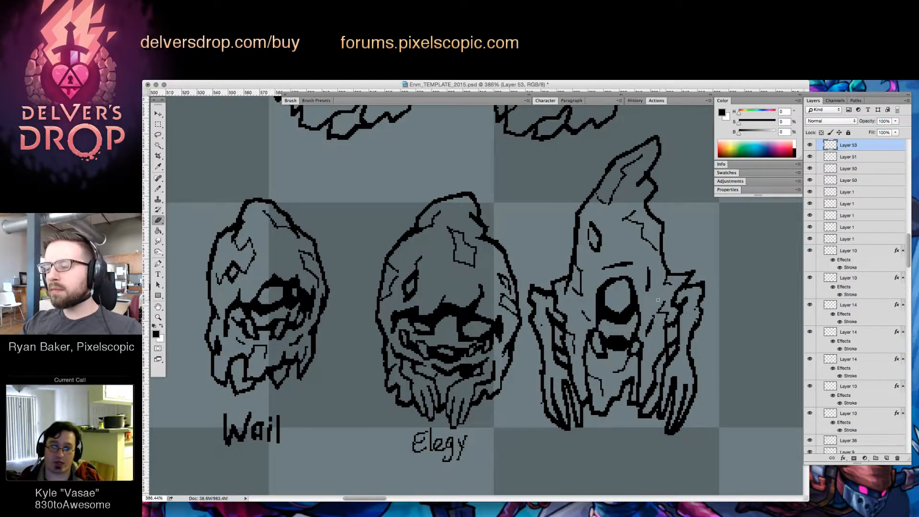
{"action": "key", "text": "b"}
{"action": "key", "text": "e"}
{"action": "key", "text": "b"}
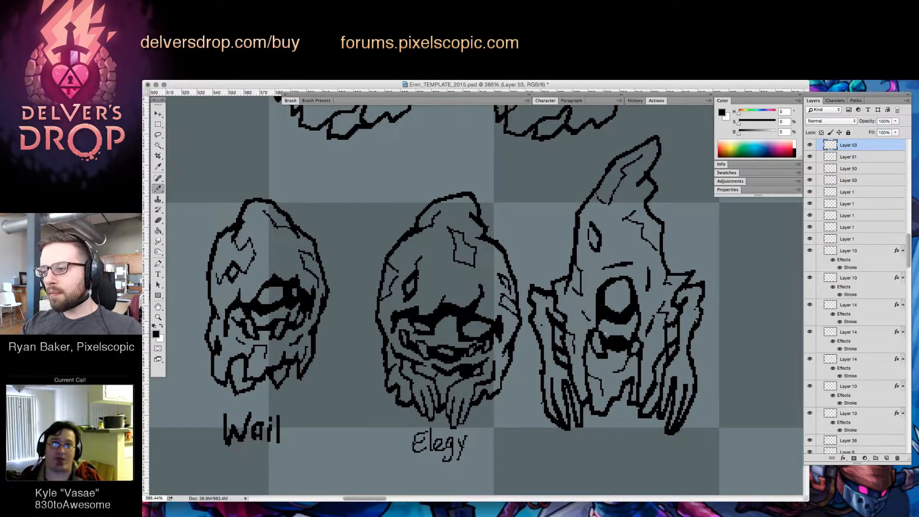
{"action": "key", "text": "e"}
{"action": "left_click", "coordinate": [606, 337]}
{"action": "key", "text": "b"}
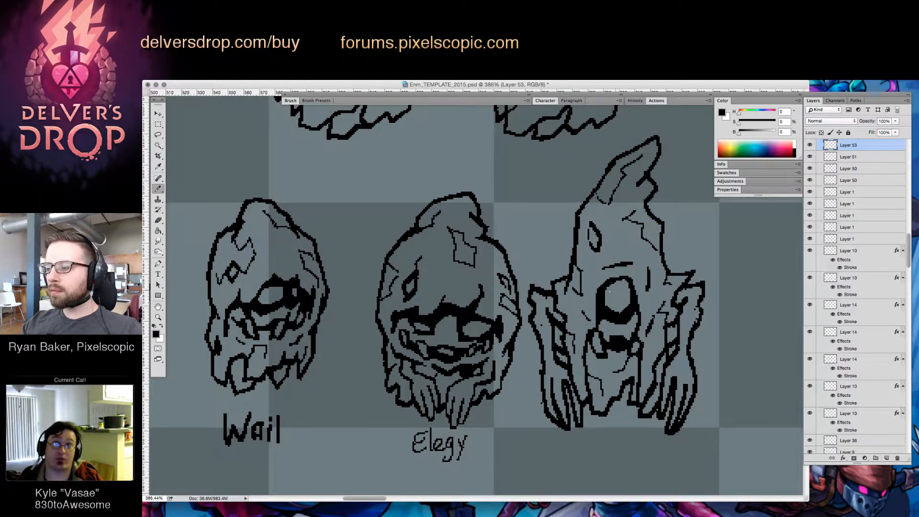
Thicken and reshape the upper inner rim of the new enemy's eye
{"action": "mouse_move", "coordinate": [608, 287]}
{"action": "left_mouse_down"}
{"action": "mouse_move", "coordinate": [606, 298]}
{"action": "mouse_move", "coordinate": [613, 283]}
{"action": "mouse_move", "coordinate": [630, 281]}
{"action": "left_mouse_up"}
{"action": "key", "text": "e"}
{"action": "key", "text": "b"}
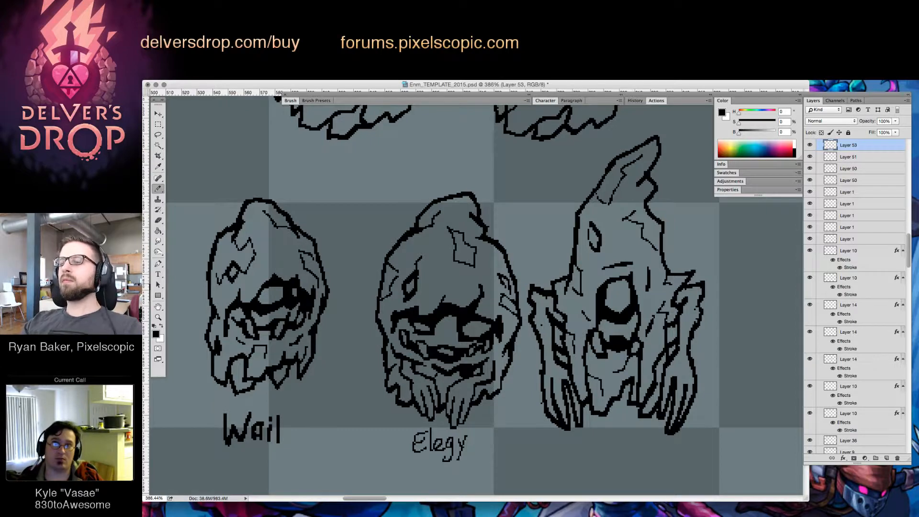
Handwrite the name "Dirge" beneath the new enemy
{"action": "left_click_drag", "start_coordinate": [723, 287], "coordinate": [692, 331]}
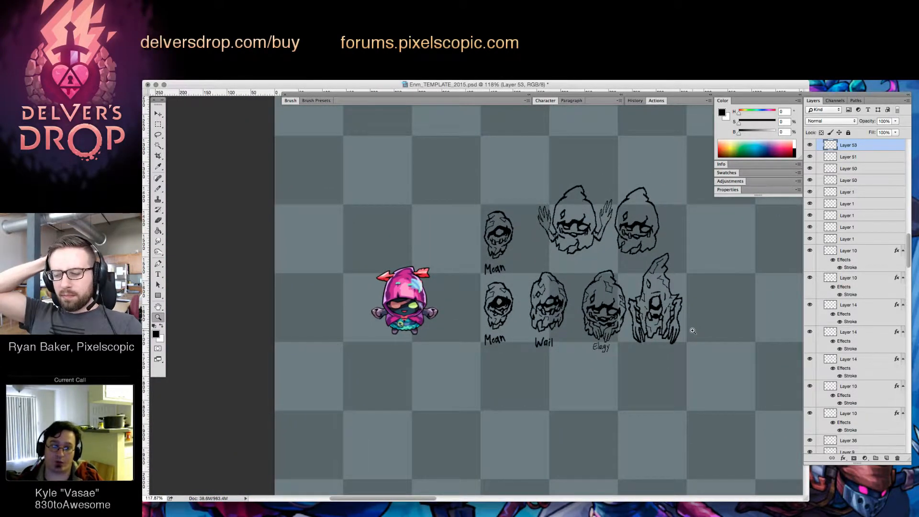
{"action": "mouse_move", "coordinate": [681, 327]}
{"action": "left_mouse_down"}
{"action": "mouse_move", "coordinate": [728, 326]}
{"action": "mouse_move", "coordinate": [686, 313]}
{"action": "mouse_move", "coordinate": [682, 333]}
{"action": "left_mouse_up"}
{"action": "key", "text": "b"}
{"action": "left_click_drag", "start_coordinate": [635, 353], "coordinate": [635, 374]}
{"action": "left_click_drag", "start_coordinate": [646, 361], "coordinate": [650, 378]}
{"action": "mouse_move", "coordinate": [662, 366]}
{"action": "left_mouse_down"}
{"action": "mouse_move", "coordinate": [685, 361]}
{"action": "mouse_move", "coordinate": [666, 365]}
{"action": "mouse_move", "coordinate": [668, 379]}
{"action": "mouse_move", "coordinate": [653, 393]}
{"action": "left_mouse_up"}
{"action": "key", "text": "v"}
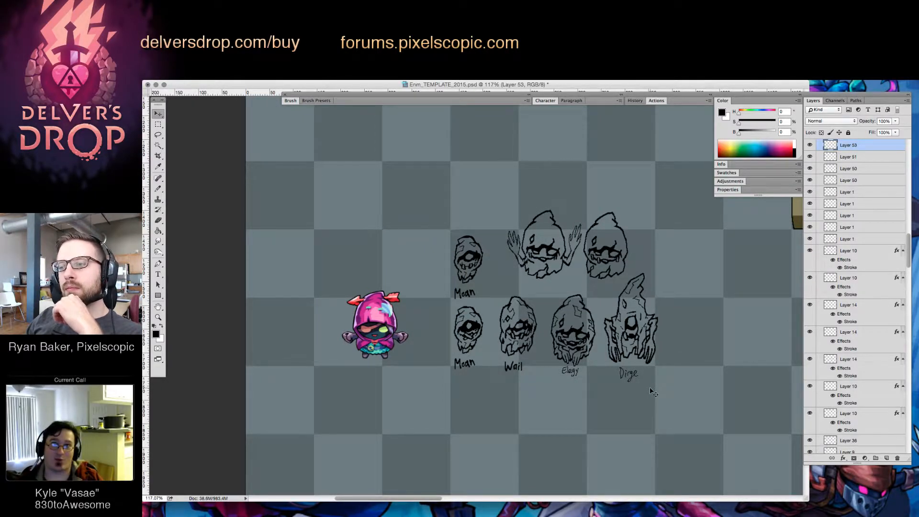
Move the Elegy enemy and its name closer to Wail
{"action": "key", "text": "z"}
{"action": "left_click_drag", "start_coordinate": [565, 367], "coordinate": [654, 376]}
{"action": "key", "text": "v"}
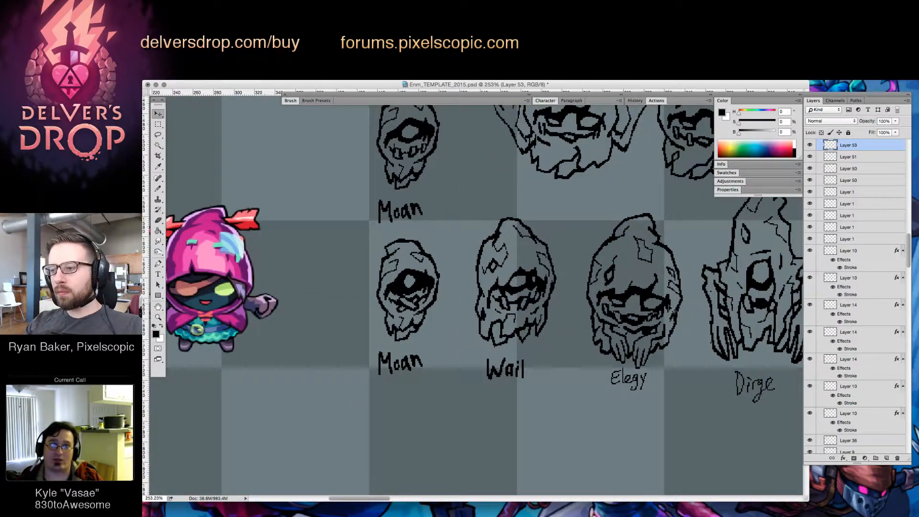
{"action": "left_click_drag", "start_coordinate": [668, 307], "coordinate": [649, 301]}
{"action": "key", "text": "z"}
{"action": "left_click_drag", "start_coordinate": [750, 368], "coordinate": [741, 368]}
{"action": "mouse_move", "coordinate": [644, 379]}
{"action": "left_mouse_down"}
{"action": "mouse_move", "coordinate": [652, 365]}
{"action": "mouse_move", "coordinate": [611, 366]}
{"action": "mouse_move", "coordinate": [655, 383]}
{"action": "left_mouse_up"}
Move the Dirge enemy and its name slightly closer to Elegy
{"action": "key", "text": "l"}
{"action": "key", "text": "super+d"}
{"action": "left_click_drag", "start_coordinate": [735, 418], "coordinate": [654, 417]}
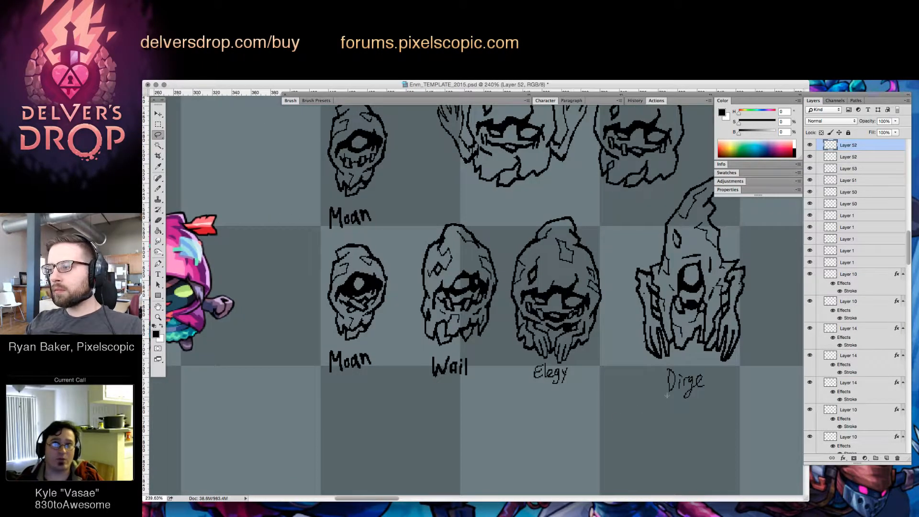
{"action": "mouse_move", "coordinate": [696, 369]}
{"action": "left_mouse_down"}
{"action": "mouse_move", "coordinate": [665, 366]}
{"action": "mouse_move", "coordinate": [716, 376]}
{"action": "mouse_move", "coordinate": [713, 384]}
{"action": "left_mouse_up"}
{"action": "key", "text": "super+x"}
{"action": "key", "text": "Return"}
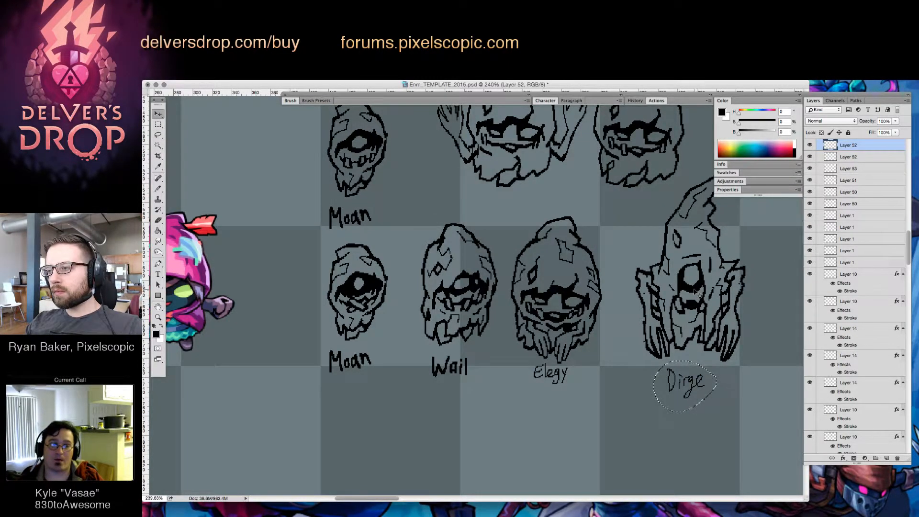
{"action": "left_click", "coordinate": [695, 291], "text": "super"}
{"action": "left_click_drag", "start_coordinate": [696, 290], "coordinate": [688, 292]}
{"action": "key", "text": "super+d"}
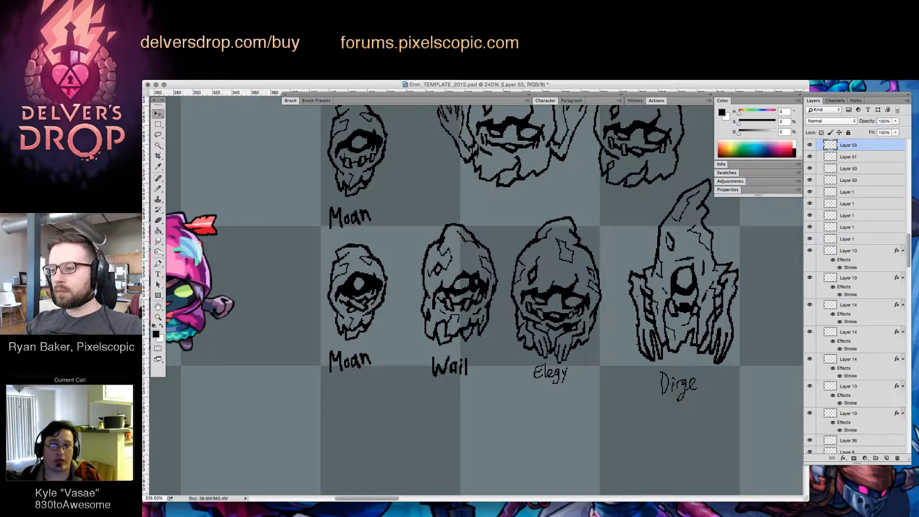
Shift Elegy and its name away from Wail, and move Dirge and its name farther right to even the spacing
{"action": "left_click", "coordinate": [562, 290], "text": "super"}
{"action": "left_click_drag", "start_coordinate": [562, 291], "coordinate": [580, 286]}
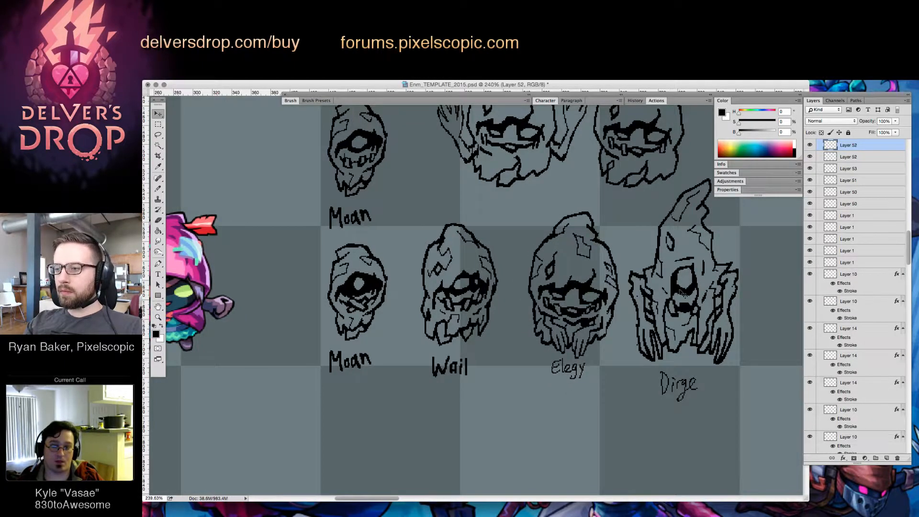
{"action": "left_click", "coordinate": [687, 290], "text": "super"}
{"action": "left_click_drag", "start_coordinate": [687, 289], "coordinate": [716, 288]}
Nudge Dirge and its name slightly, select the lower row of enemies with their names, and merge them into one layer
{"action": "mouse_move", "coordinate": [755, 355]}
{"action": "left_mouse_down"}
{"action": "mouse_move", "coordinate": [721, 341]}
{"action": "mouse_move", "coordinate": [356, 306]}
{"action": "left_mouse_up"}
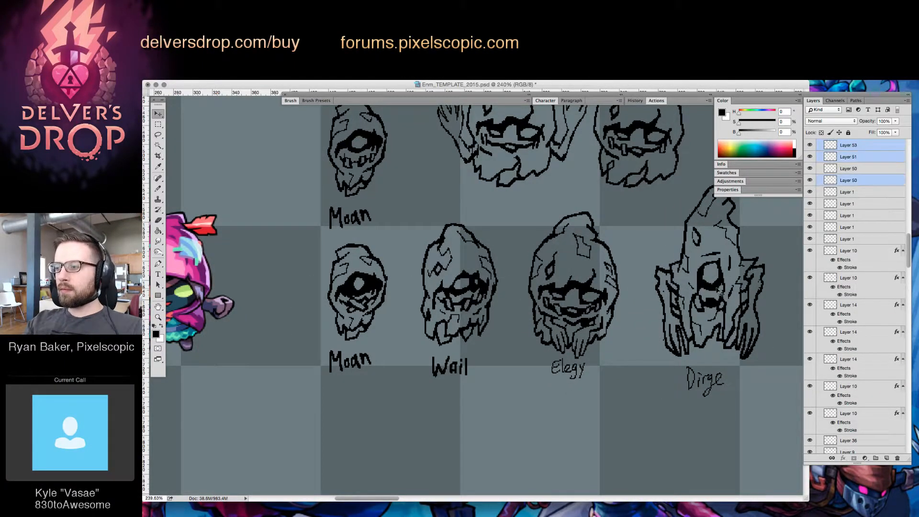
{"action": "mouse_move", "coordinate": [716, 288]}
{"action": "left_mouse_down"}
{"action": "mouse_move", "coordinate": [698, 326]}
{"action": "mouse_move", "coordinate": [718, 285]}
{"action": "left_mouse_up"}
{"action": "key", "text": "super+e"}
Raise and spread out the older hooded sketches and upper Moan into a separate row, and merge them into one layer
{"action": "left_click_drag", "start_coordinate": [697, 359], "coordinate": [673, 498]}
{"action": "left_click_drag", "start_coordinate": [402, 258], "coordinate": [688, 330]}
{"action": "left_click_drag", "start_coordinate": [624, 279], "coordinate": [637, 199]}
{"action": "key", "text": "super+z"}
{"action": "left_click_drag", "start_coordinate": [491, 265], "coordinate": [508, 211]}
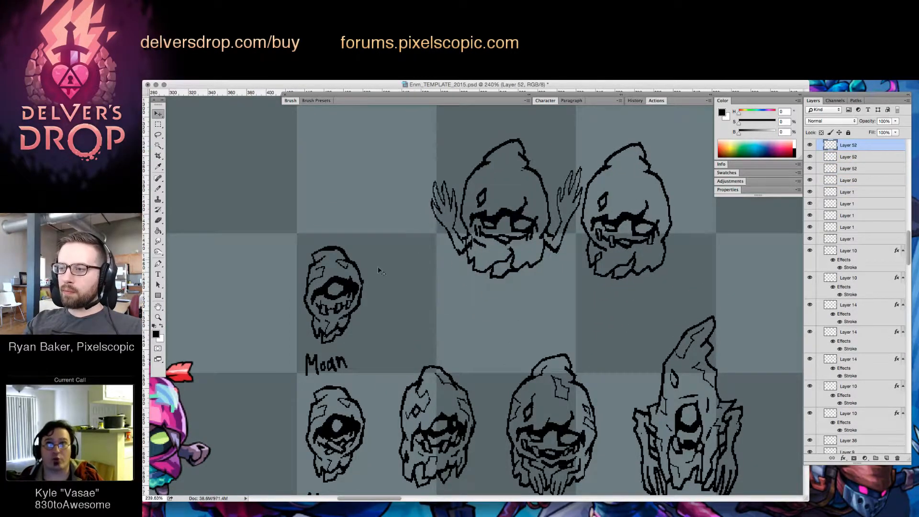
{"action": "left_click_drag", "start_coordinate": [355, 286], "coordinate": [393, 153]}
{"action": "left_click_drag", "start_coordinate": [647, 225], "coordinate": [671, 219]}
{"action": "left_click_drag", "start_coordinate": [482, 188], "coordinate": [657, 219]}
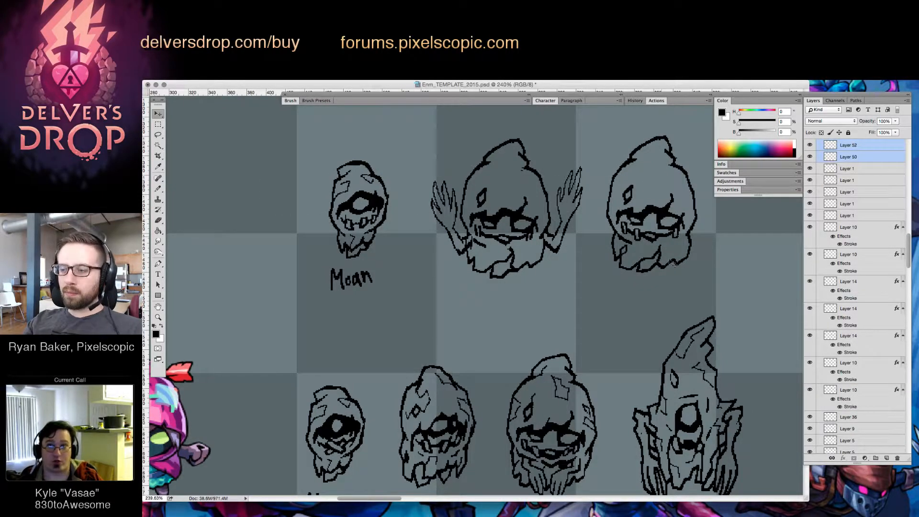
{"action": "key", "text": "super+e"}
Shift the names Elegy and Dirge one place right, putting Elegy beneath the tall one-eyed enemy
{"action": "left_click_drag", "start_coordinate": [682, 316], "coordinate": [673, 179]}
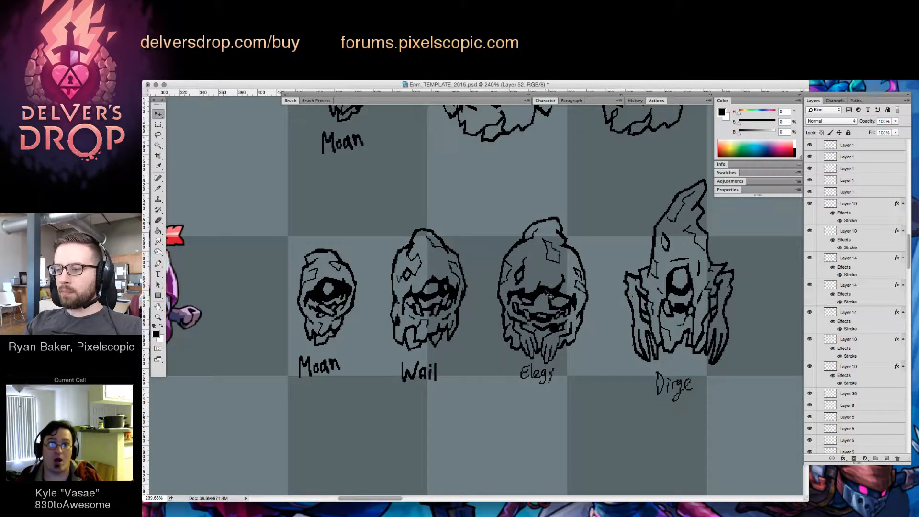
{"action": "key", "text": "l"}
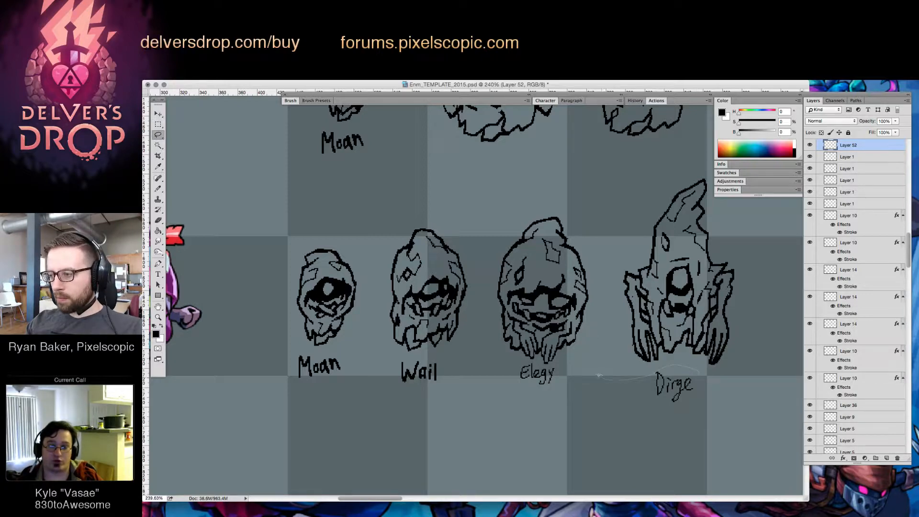
{"action": "mouse_move", "coordinate": [598, 375]}
{"action": "left_mouse_down"}
{"action": "mouse_move", "coordinate": [527, 361]}
{"action": "mouse_move", "coordinate": [524, 406]}
{"action": "mouse_move", "coordinate": [678, 432]}
{"action": "mouse_move", "coordinate": [700, 384]}
{"action": "mouse_move", "coordinate": [796, 384]}
{"action": "left_mouse_up"}
{"action": "key", "text": "v"}
{"action": "key", "text": "super+d"}
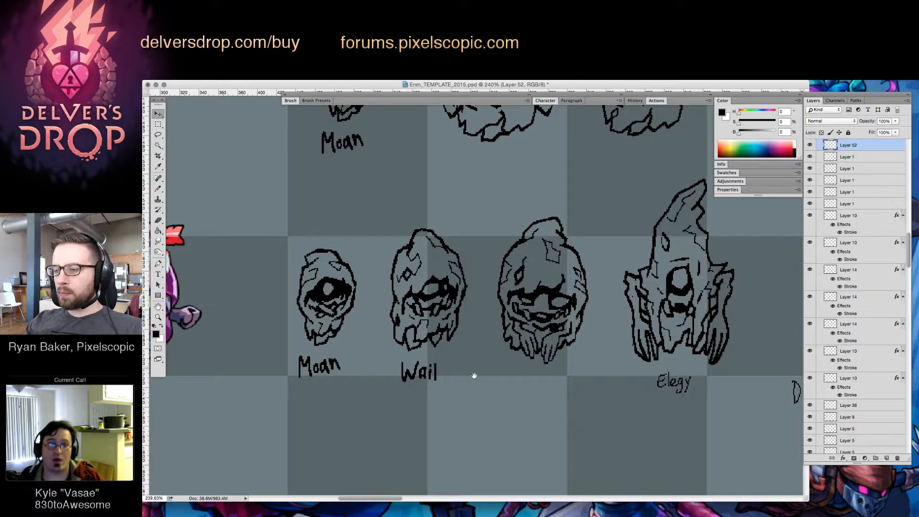
Move the name Wail beneath the third enemy in the lower row
{"action": "mouse_move", "coordinate": [474, 376]}
{"action": "left_mouse_down"}
{"action": "mouse_move", "coordinate": [496, 401]}
{"action": "mouse_move", "coordinate": [544, 400]}
{"action": "mouse_move", "coordinate": [495, 361]}
{"action": "mouse_move", "coordinate": [459, 396]}
{"action": "mouse_move", "coordinate": [617, 397]}
{"action": "left_mouse_up"}
{"action": "key", "text": "l"}
{"action": "key", "text": "v"}
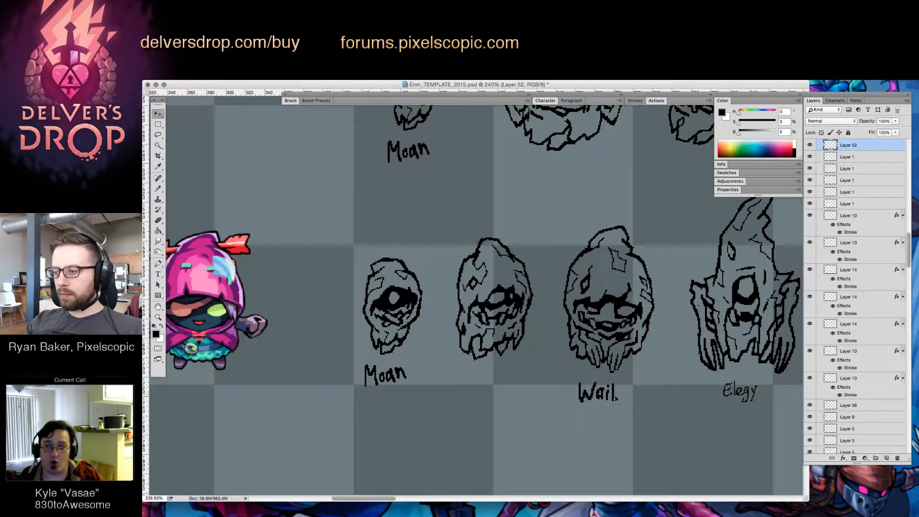
{"action": "key", "text": "super+d"}
{"action": "key", "text": "e"}
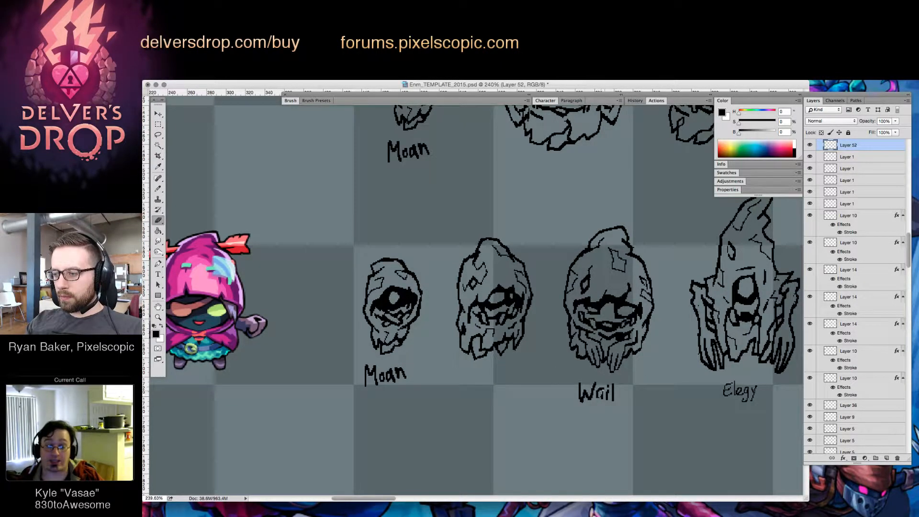
{"action": "key", "text": "b"}
{"action": "key", "text": "e"}
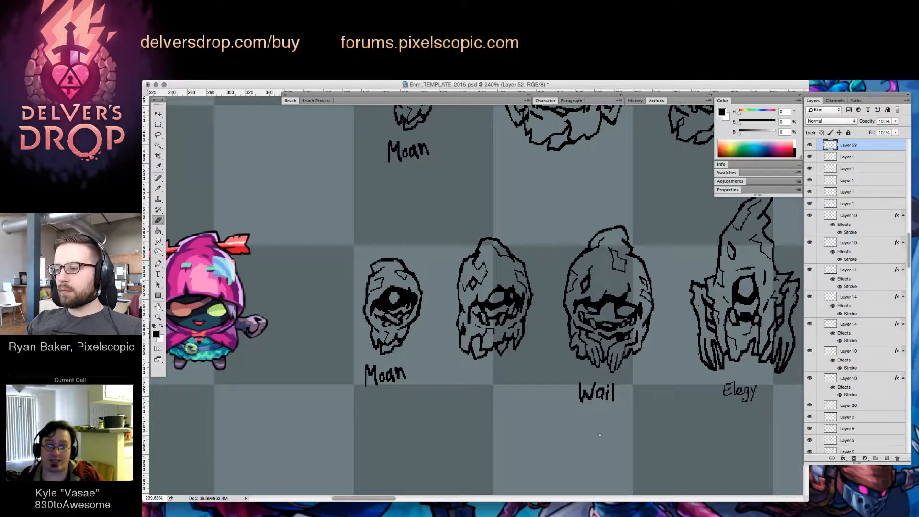
{"action": "scroll", "coordinate": [601, 437], "scroll_direction": "left", "scroll_amount": 2}
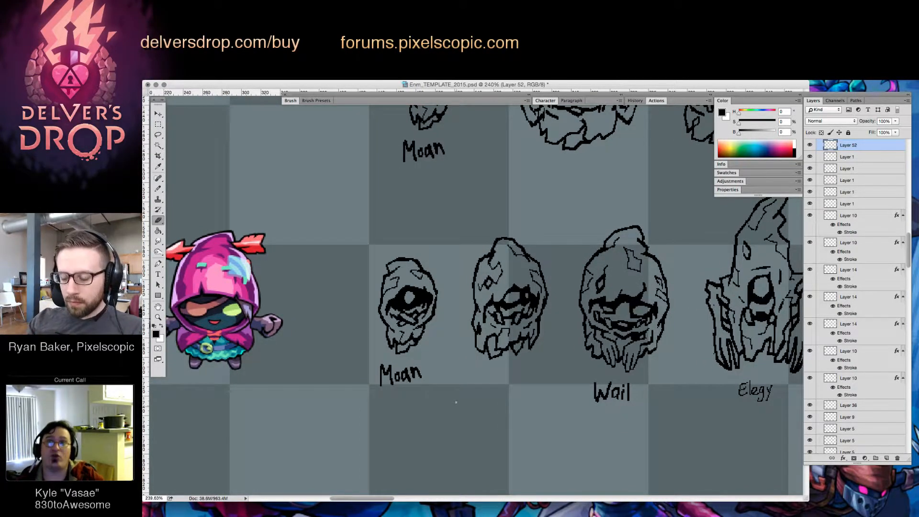
Move the lower row's name Moan beneath the second enemy
{"action": "key", "text": "l"}
{"action": "mouse_move", "coordinate": [434, 372]}
{"action": "left_mouse_down"}
{"action": "mouse_move", "coordinate": [383, 359]}
{"action": "mouse_move", "coordinate": [417, 390]}
{"action": "mouse_move", "coordinate": [520, 384]}
{"action": "left_mouse_up"}
{"action": "key", "text": "v"}
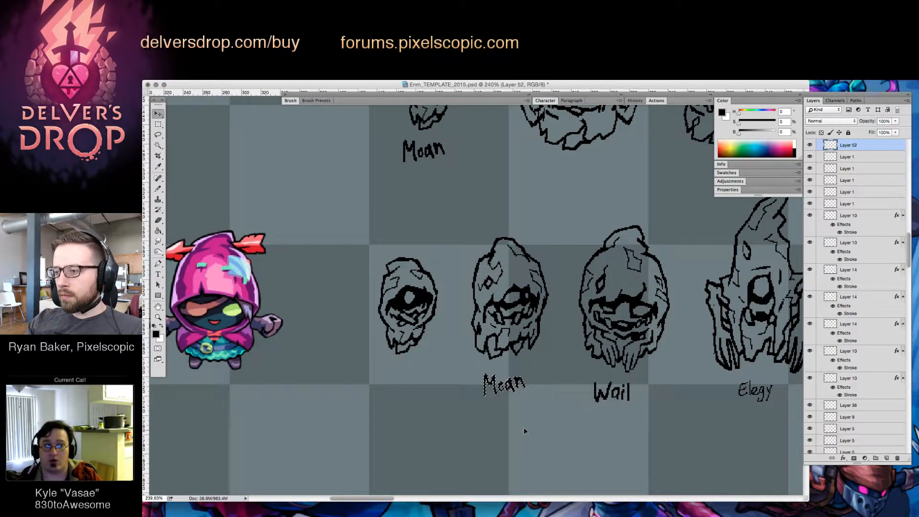
{"action": "key", "text": "super+d"}
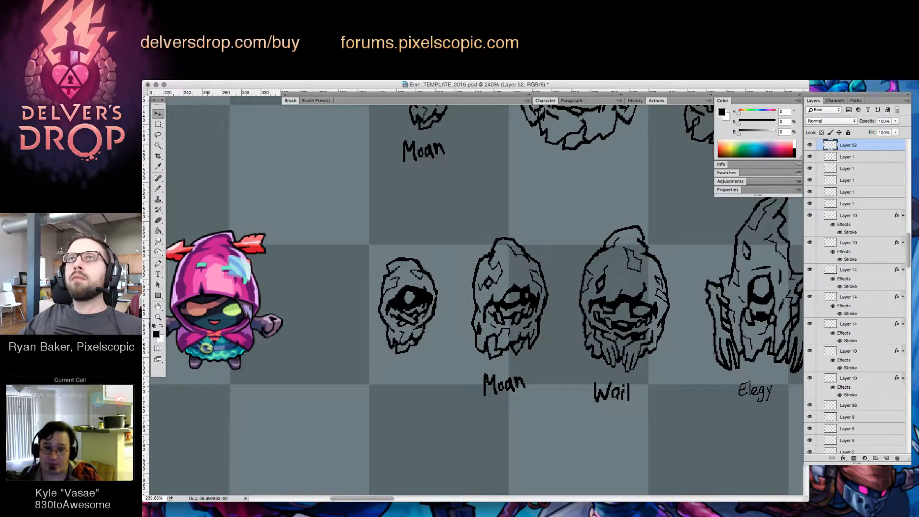
Handwrite the name "Gasp" beneath the first, smallest enemy in the lower row
{"action": "key", "text": "Tab"}
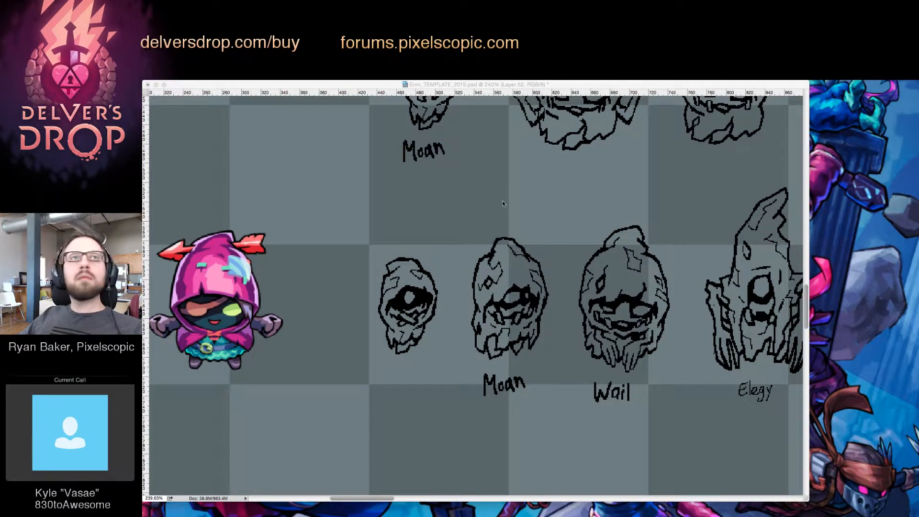
{"action": "key", "text": "Tab"}
{"action": "left_click", "coordinate": [401, 319]}
{"action": "left_click", "coordinate": [401, 319]}
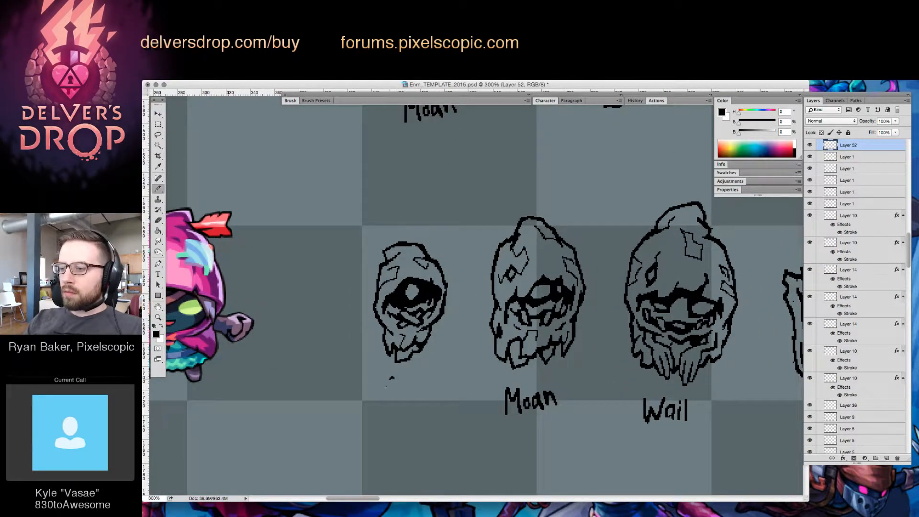
{"action": "mouse_move", "coordinate": [386, 385]}
{"action": "left_mouse_down"}
{"action": "mouse_move", "coordinate": [396, 406]}
{"action": "mouse_move", "coordinate": [412, 399]}
{"action": "left_mouse_up"}
{"action": "left_click_drag", "start_coordinate": [420, 383], "coordinate": [419, 399]}
{"action": "mouse_move", "coordinate": [424, 385]}
{"action": "left_mouse_down"}
{"action": "mouse_move", "coordinate": [425, 410]}
{"action": "mouse_move", "coordinate": [425, 396]}
{"action": "left_mouse_up"}
Handwrite the name "Lament" in the empty space to the right of Dirge
{"action": "key", "text": "z"}
{"action": "left_click_drag", "start_coordinate": [718, 386], "coordinate": [662, 425]}
{"action": "left_click_drag", "start_coordinate": [729, 414], "coordinate": [553, 412]}
{"action": "left_click", "coordinate": [628, 378]}
{"action": "left_click_drag", "start_coordinate": [702, 395], "coordinate": [570, 381]}
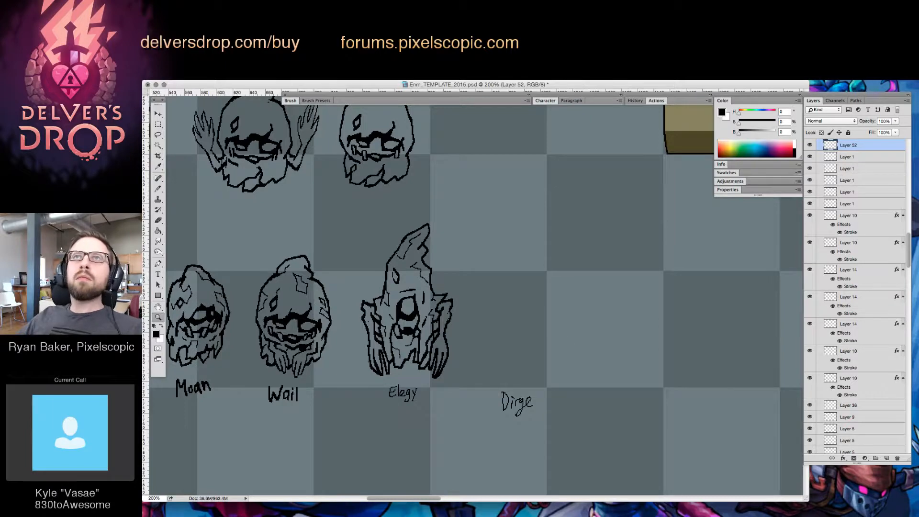
{"action": "key", "text": "Tab"}
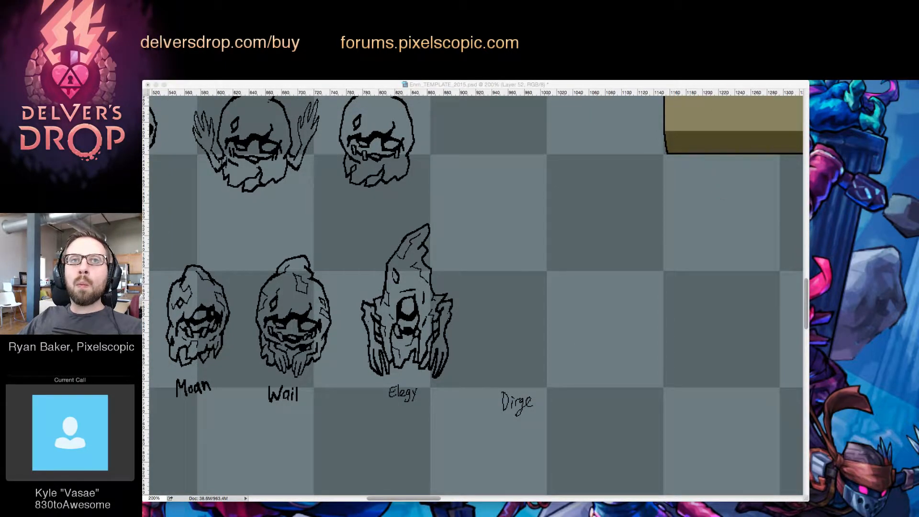
{"action": "key", "text": "Tab"}
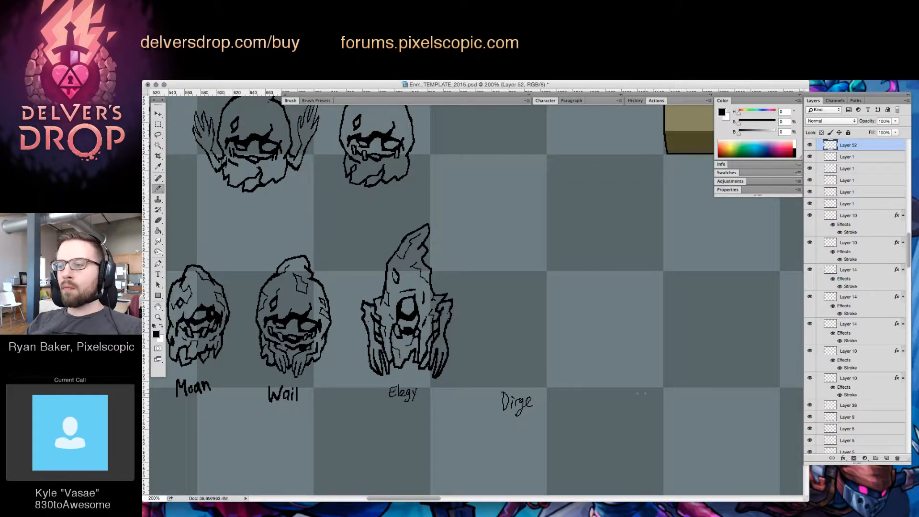
{"action": "mouse_move", "coordinate": [637, 393]}
{"action": "left_mouse_down"}
{"action": "mouse_move", "coordinate": [634, 407]}
{"action": "mouse_move", "coordinate": [645, 404]}
{"action": "left_mouse_up"}
{"action": "left_click_drag", "start_coordinate": [646, 399], "coordinate": [676, 405]}
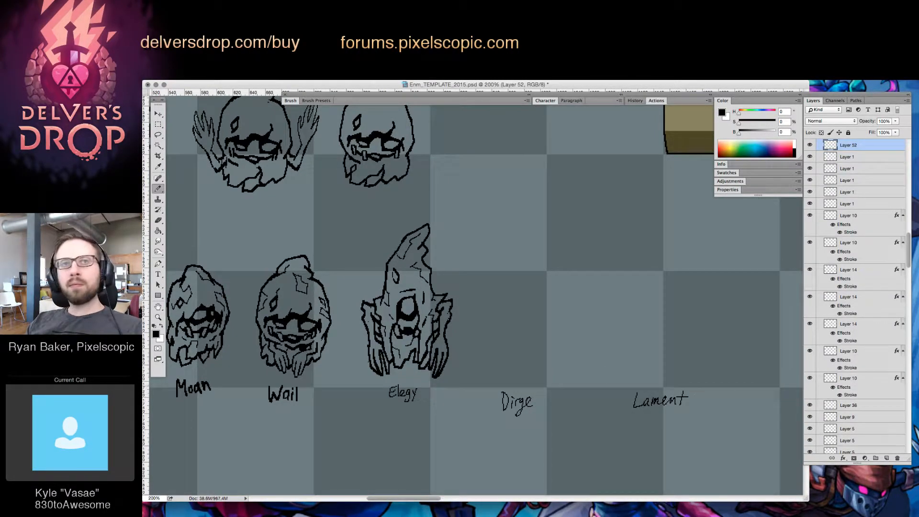
Handwrite the name "Requiem" to the right of Lament
{"action": "left_click_drag", "start_coordinate": [772, 395], "coordinate": [769, 406]}
{"action": "left_click_drag", "start_coordinate": [771, 393], "coordinate": [787, 403]}
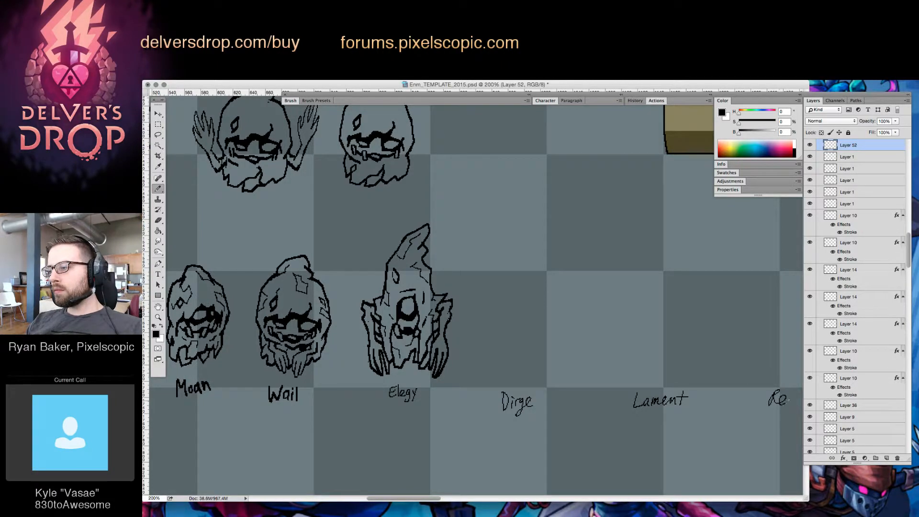
{"action": "scroll", "coordinate": [785, 405], "scroll_direction": "right", "scroll_amount": 5}
{"action": "mouse_move", "coordinate": [715, 396]}
{"action": "left_mouse_down"}
{"action": "mouse_move", "coordinate": [707, 415]}
{"action": "mouse_move", "coordinate": [740, 399]}
{"action": "left_mouse_up"}
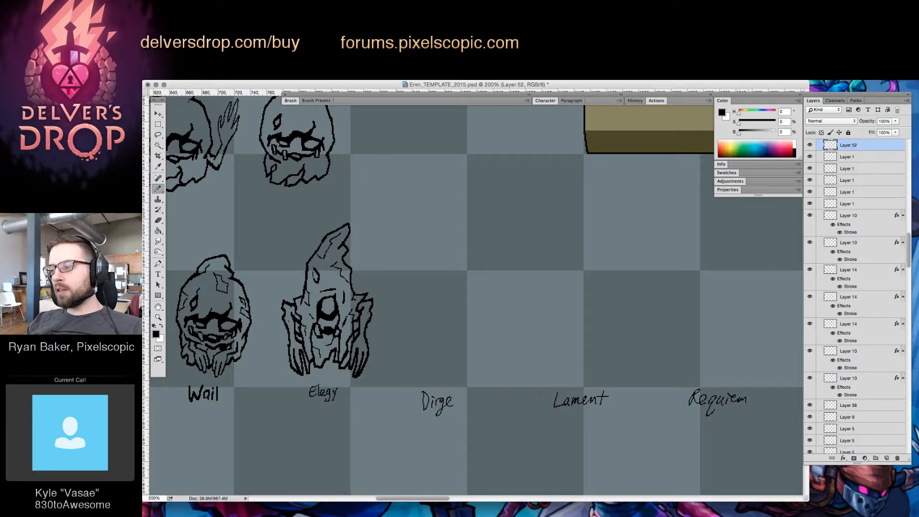
{"action": "key", "text": "e"}
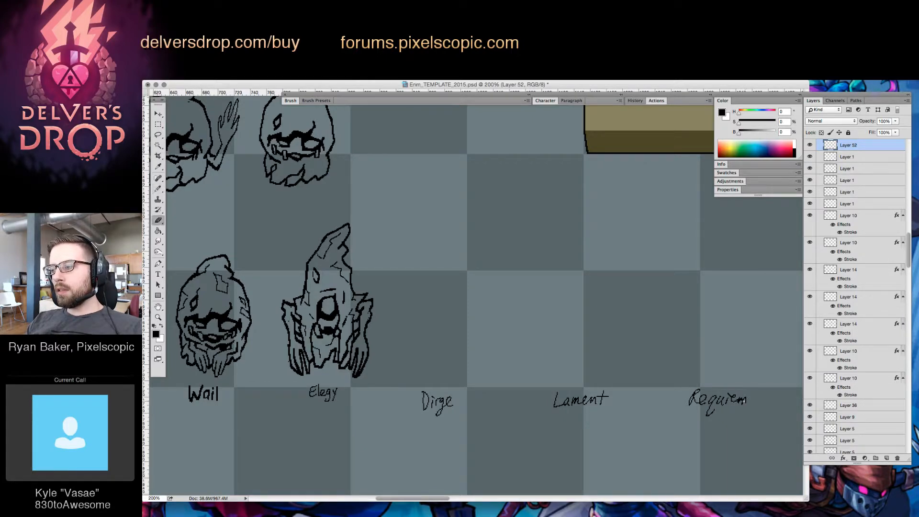
{"action": "key", "text": "b"}
Move the name Dirge slightly closer to Lament
{"action": "key", "text": "z"}
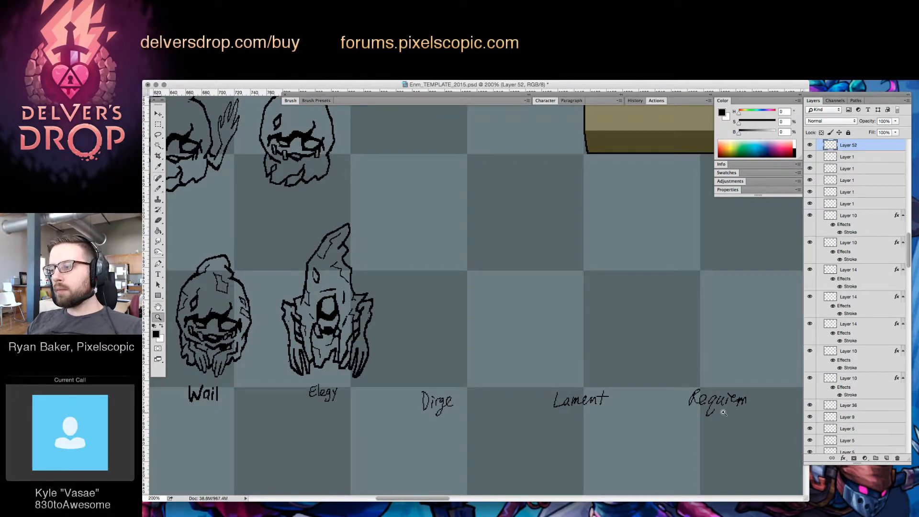
{"action": "left_click", "coordinate": [724, 414], "text": "alt"}
{"action": "left_click", "coordinate": [588, 381]}
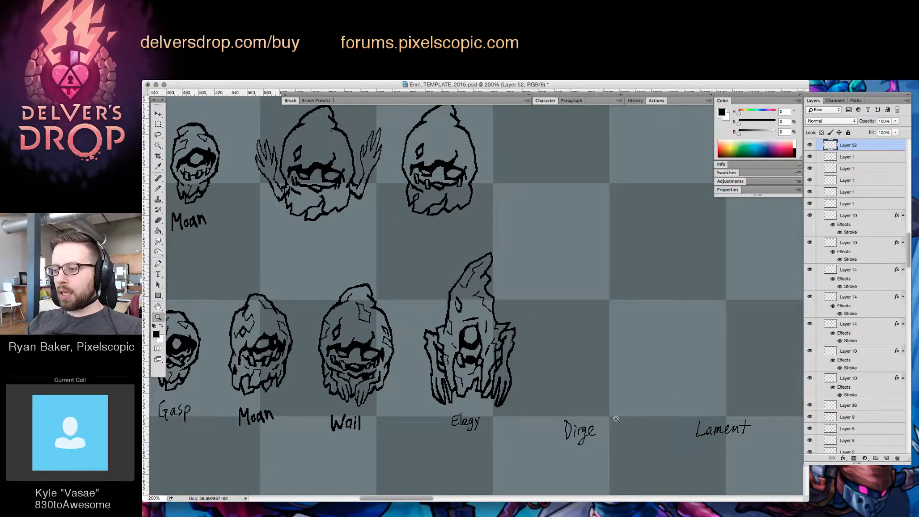
{"action": "key", "text": "m"}
{"action": "left_click_drag", "start_coordinate": [555, 406], "coordinate": [625, 457]}
{"action": "key", "text": "v"}
{"action": "left_click_drag", "start_coordinate": [588, 432], "coordinate": [602, 429]}
{"action": "key", "text": "super+d"}
Review the complete row of enemies and names, and save the document
{"action": "key", "text": "z"}
{"action": "left_click", "coordinate": [690, 435], "text": "alt"}
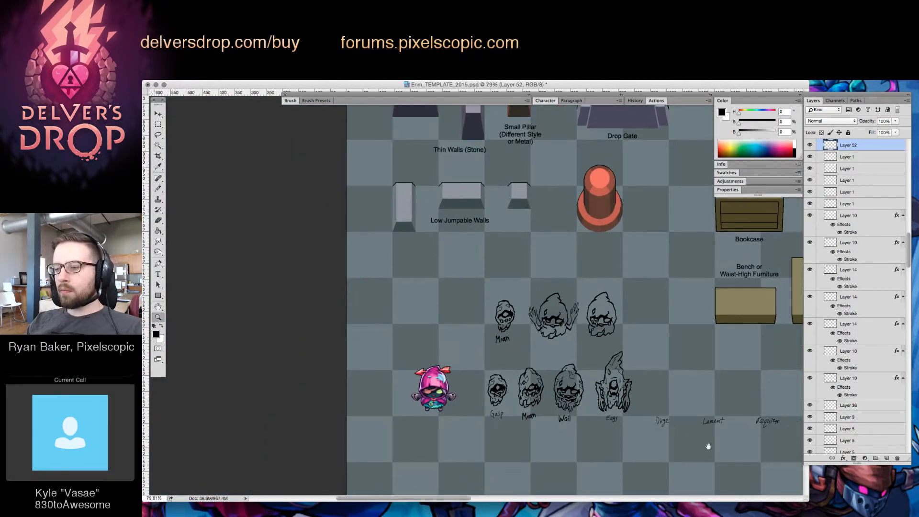
{"action": "left_click_drag", "start_coordinate": [705, 446], "coordinate": [599, 432]}
{"action": "key", "text": "v"}
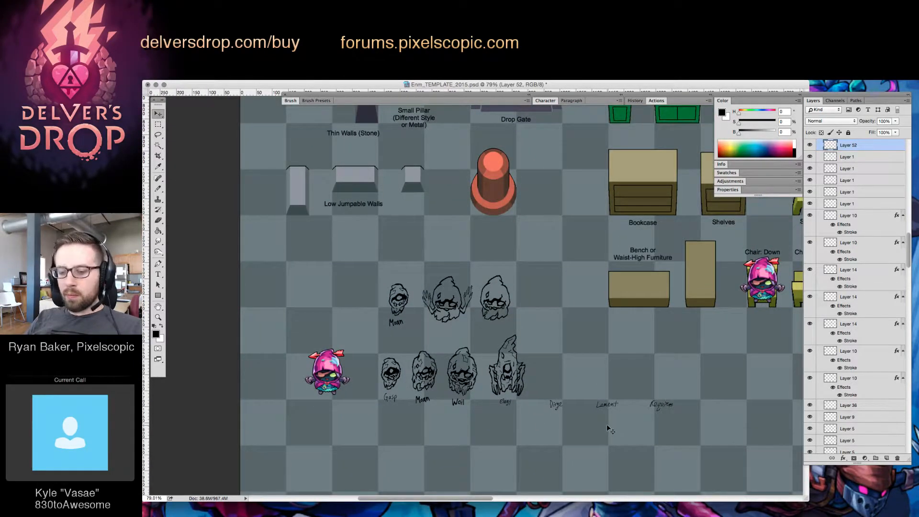
{"action": "key", "text": "super+s"}
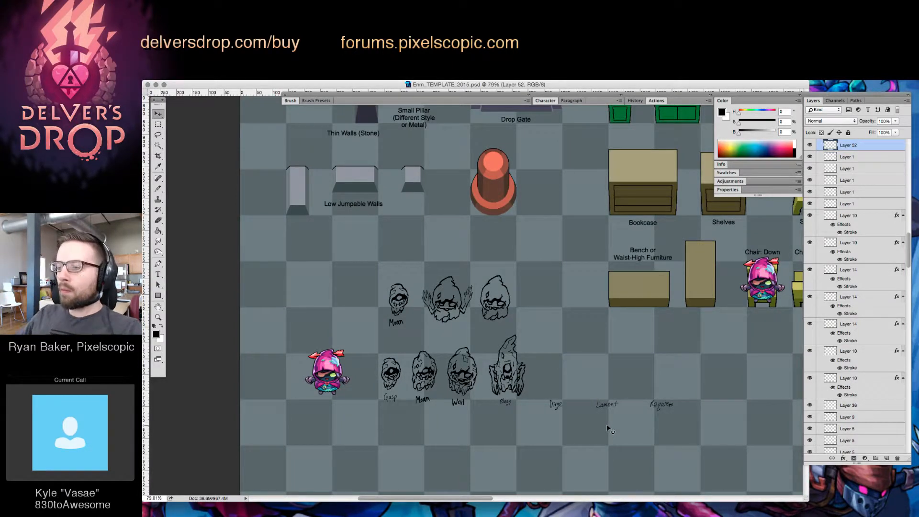
Select the tall one-eyed enemy's pointed hood and lower it to shorten the figure
{"action": "left_click", "coordinate": [541, 382]}
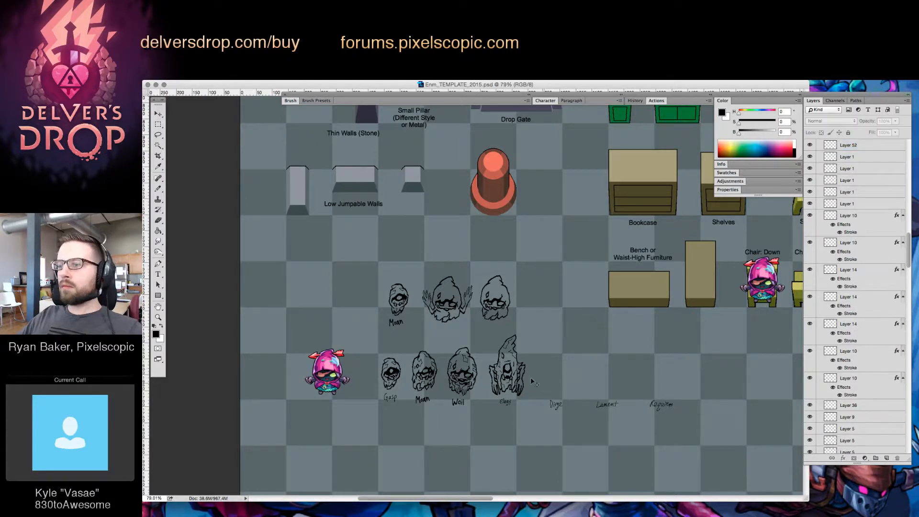
{"action": "key", "text": "z"}
{"action": "left_click", "coordinate": [509, 372]}
{"action": "left_click", "coordinate": [508, 372]}
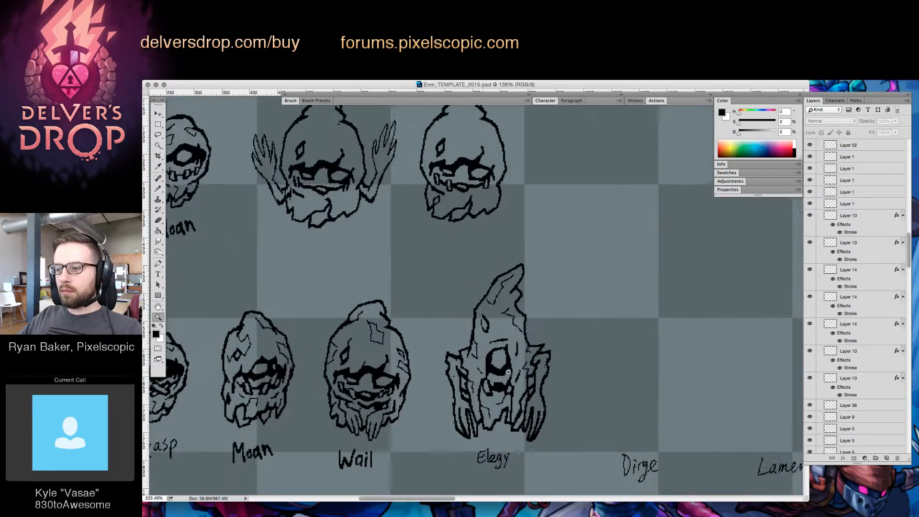
{"action": "key", "text": "v"}
{"action": "left_click", "coordinate": [509, 372]}
{"action": "key", "text": "l"}
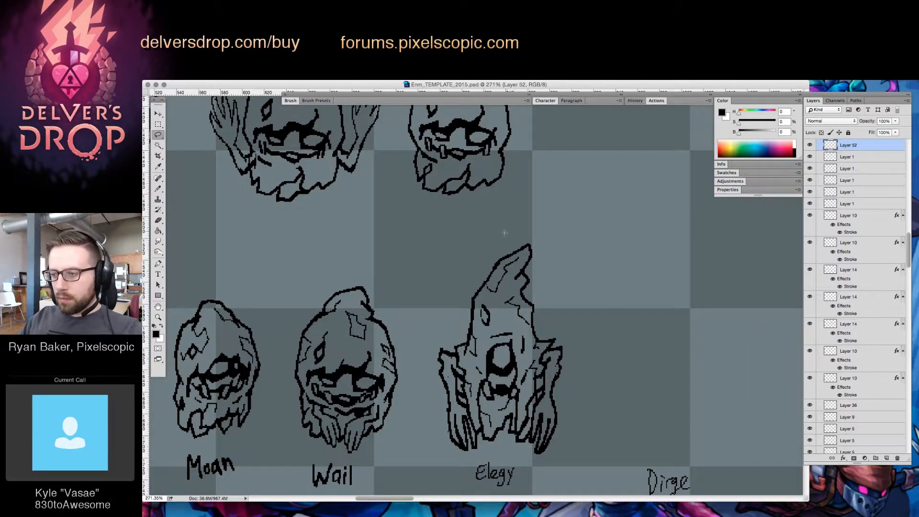
{"action": "mouse_move", "coordinate": [505, 233]}
{"action": "left_mouse_down"}
{"action": "mouse_move", "coordinate": [466, 282]}
{"action": "mouse_move", "coordinate": [470, 319]}
{"action": "mouse_move", "coordinate": [517, 326]}
{"action": "left_mouse_up"}
{"action": "left_click_drag", "start_coordinate": [547, 257], "coordinate": [543, 254]}
{"action": "key", "text": "v"}
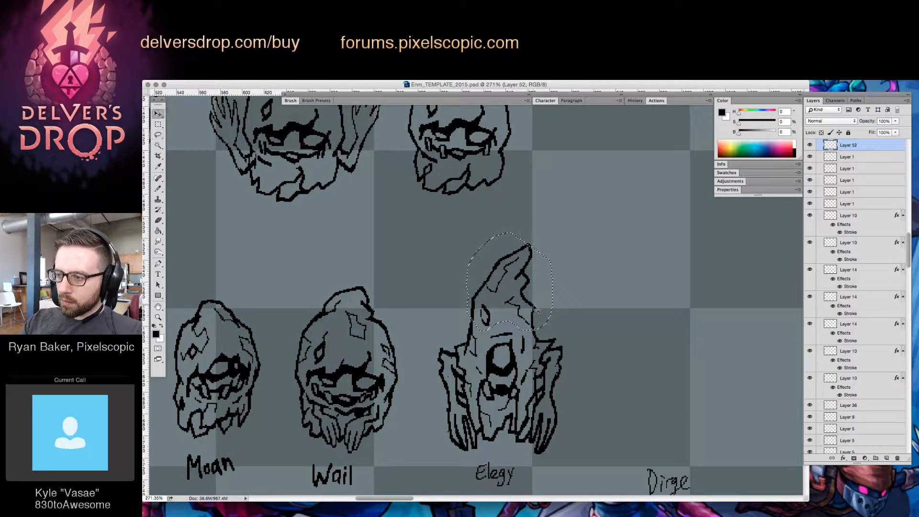
{"action": "left_click_drag", "start_coordinate": [533, 305], "coordinate": [533, 316]}
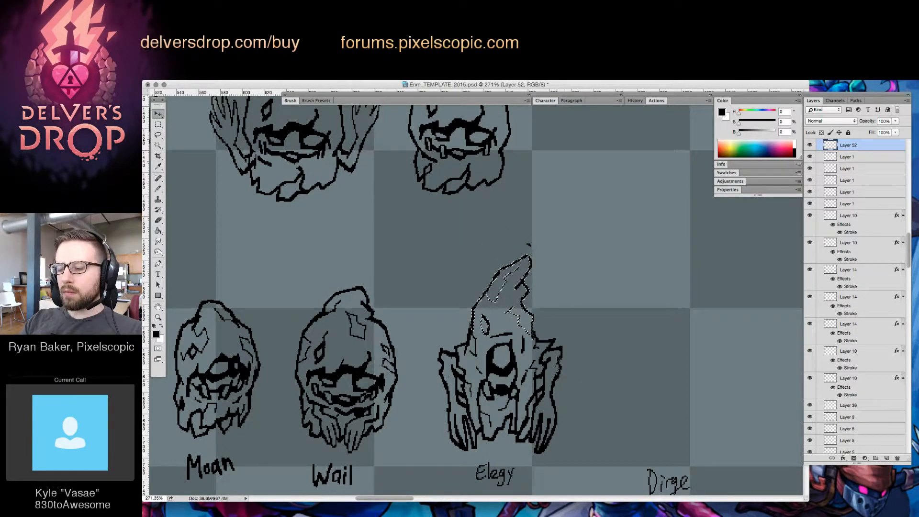
Select the hands and lower part of Elegy and raise them slightly to shorten the figure further
{"action": "key", "text": "l"}
{"action": "key", "text": "ctrl+d"}
{"action": "left_click_drag", "start_coordinate": [439, 411], "coordinate": [476, 404]}
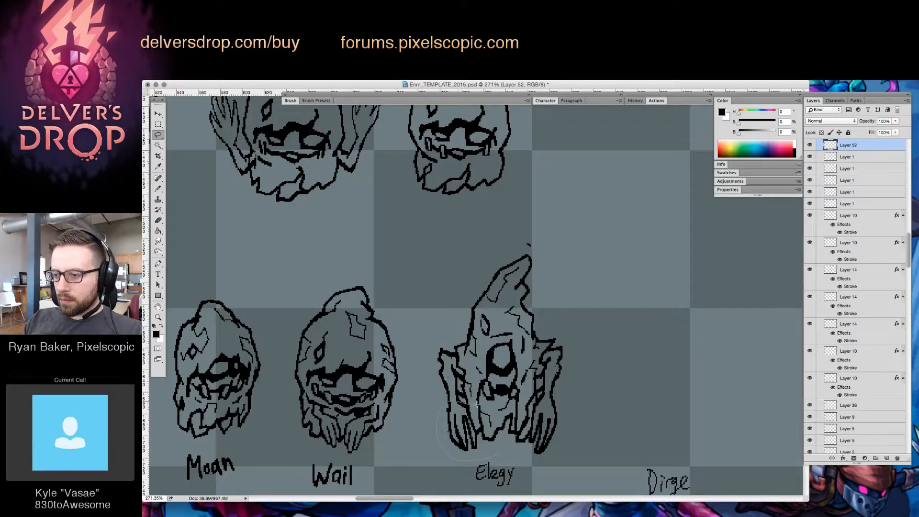
{"action": "mouse_move", "coordinate": [533, 396]}
{"action": "left_mouse_down"}
{"action": "mouse_move", "coordinate": [570, 390]}
{"action": "mouse_move", "coordinate": [546, 458]}
{"action": "mouse_move", "coordinate": [503, 455]}
{"action": "left_mouse_up"}
{"action": "key", "text": "v"}
{"action": "left_click_drag", "start_coordinate": [542, 423], "coordinate": [542, 415]}
{"action": "key", "text": "ctrl+d"}
Erase and redraw the contour and inner lines of Elegy's arm on the side facing Dirge
{"action": "key", "text": "e"}
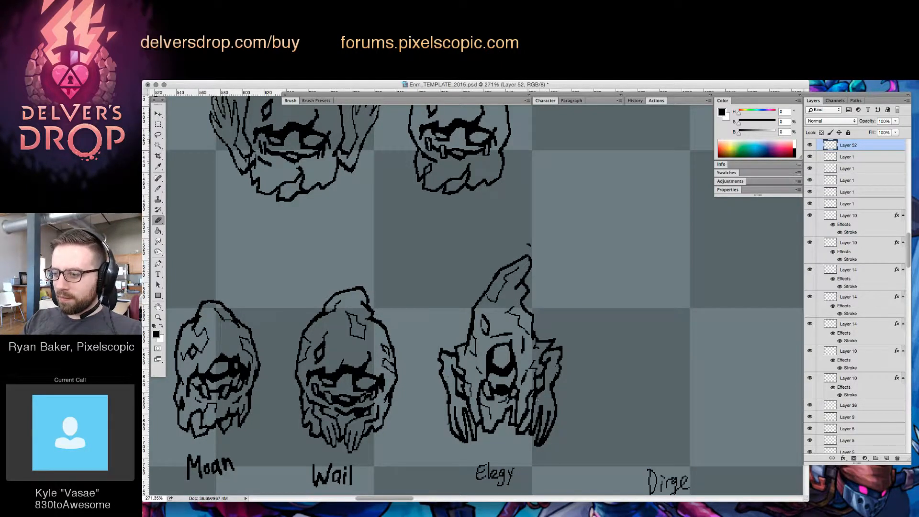
{"action": "key", "text": "b"}
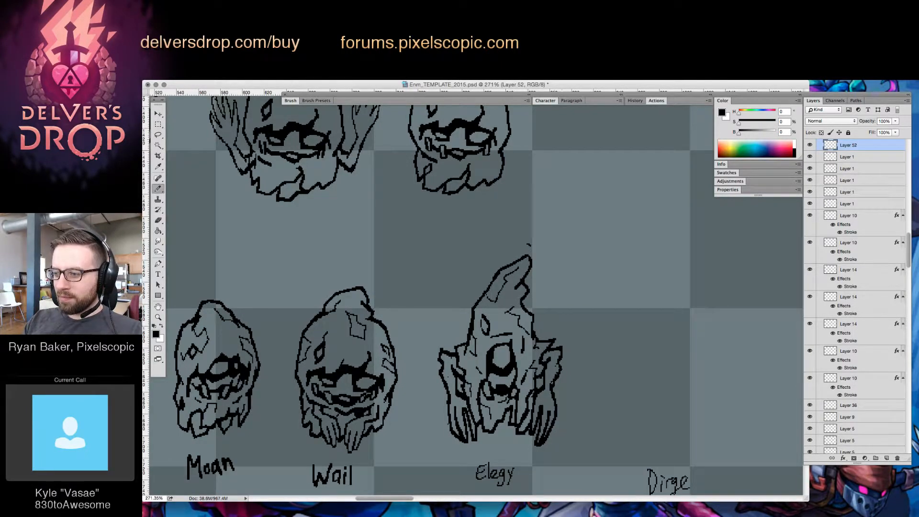
{"action": "key", "text": "e"}
{"action": "left_click_drag", "start_coordinate": [560, 365], "coordinate": [554, 383]}
{"action": "key", "text": "b"}
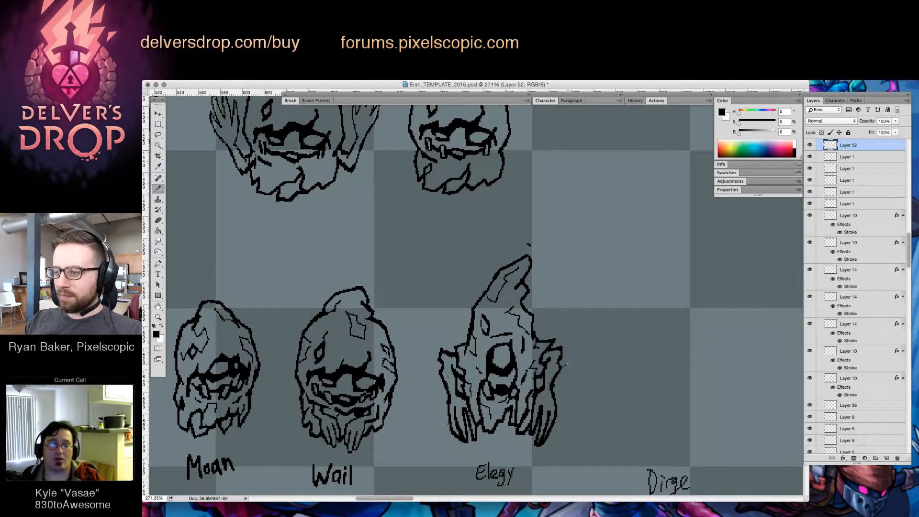
{"action": "key", "text": "e"}
{"action": "key", "text": "b"}
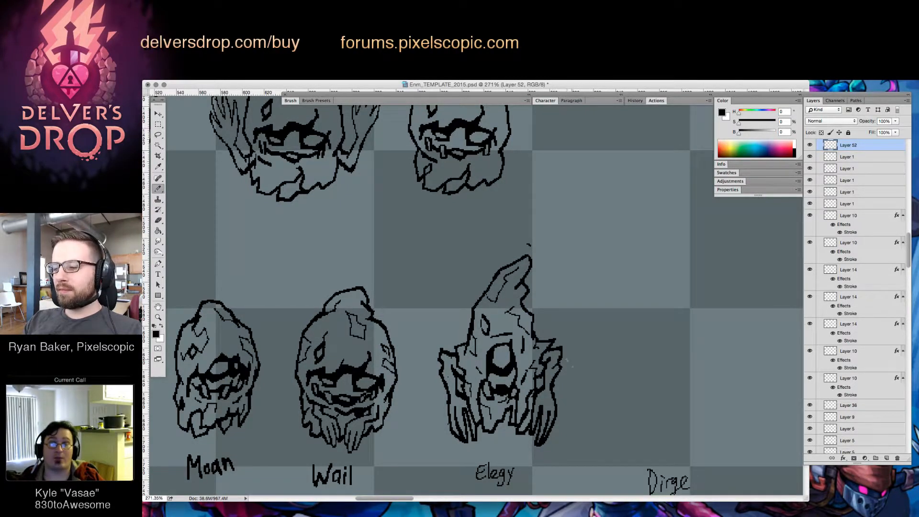
{"action": "key", "text": "e"}
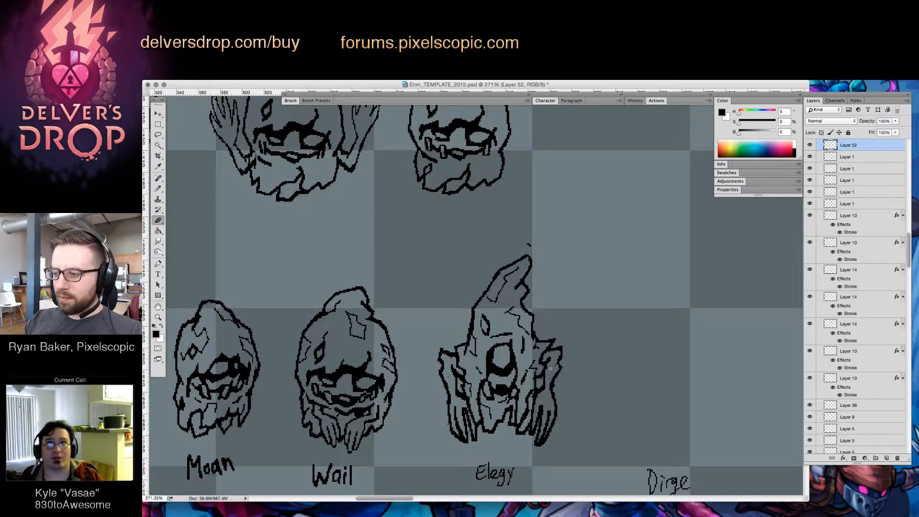
{"action": "key", "text": "b"}
{"action": "key", "text": "e"}
{"action": "left_click_drag", "start_coordinate": [556, 373], "coordinate": [556, 381]}
{"action": "key", "text": "b"}
{"action": "key", "text": "e"}
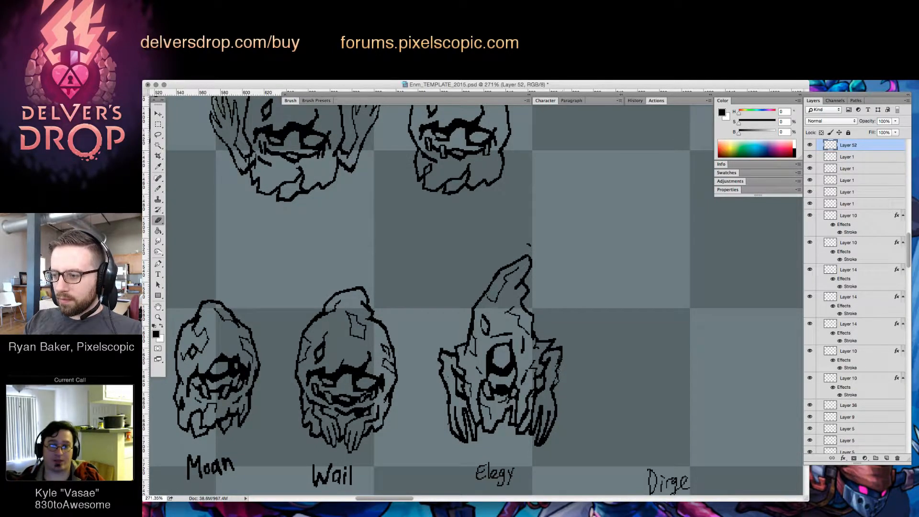
{"action": "key", "text": "b"}
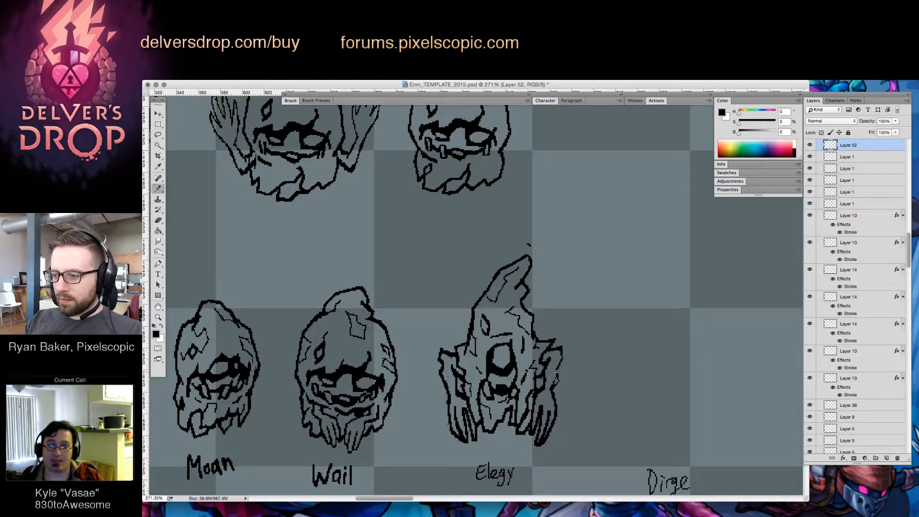
{"action": "key", "text": "e"}
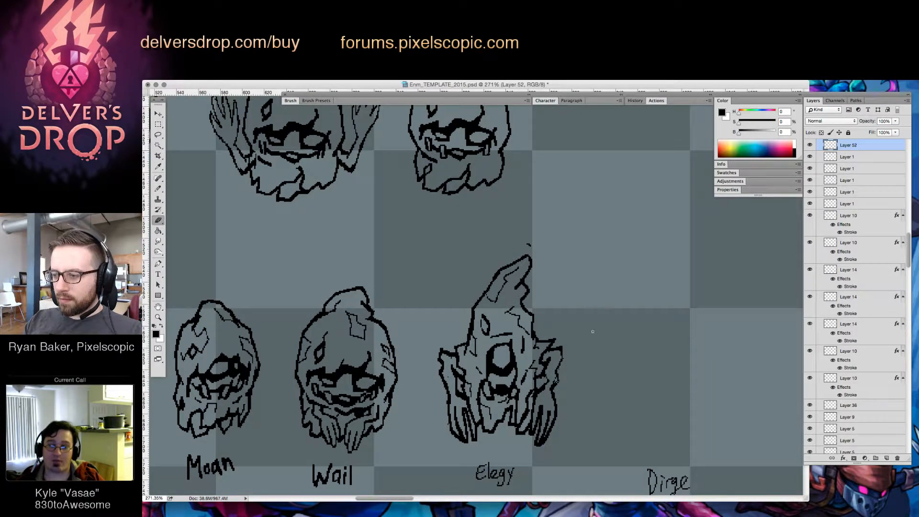
{"action": "key", "text": "b"}
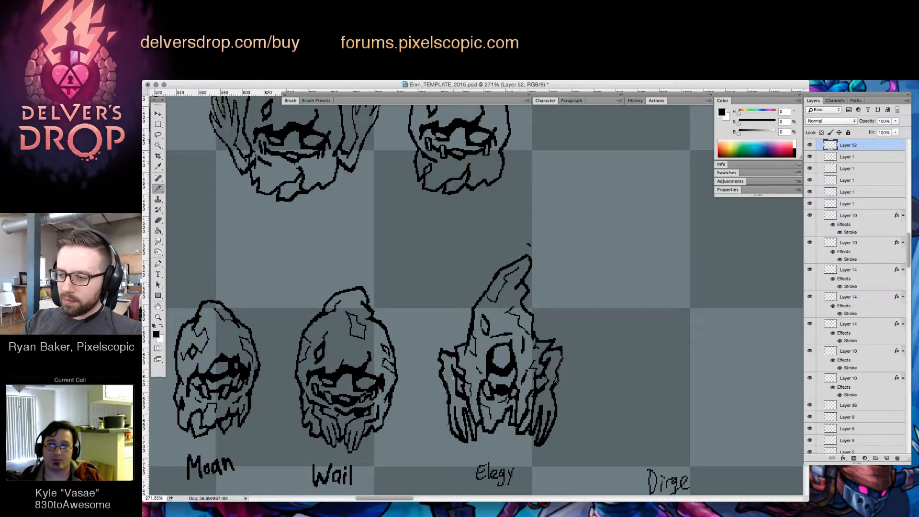
{"action": "key", "text": "e"}
{"action": "key", "text": "b"}
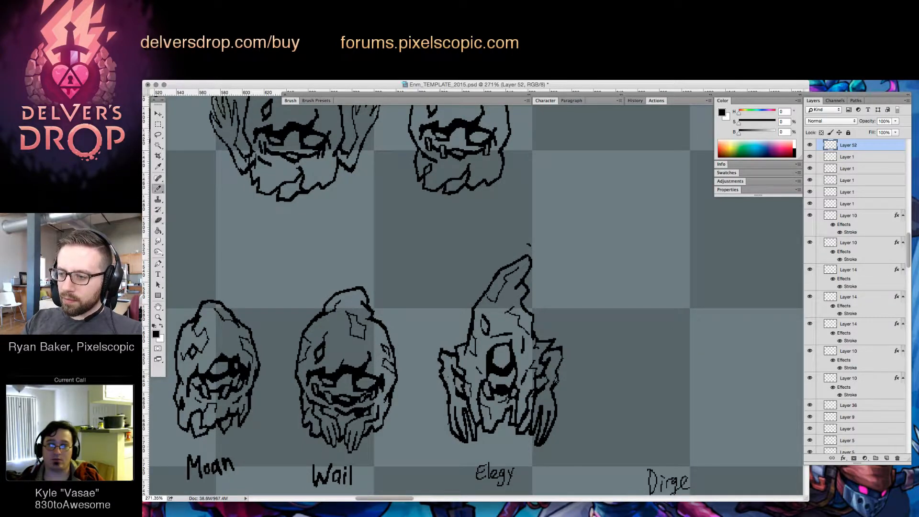
{"action": "key", "text": "e"}
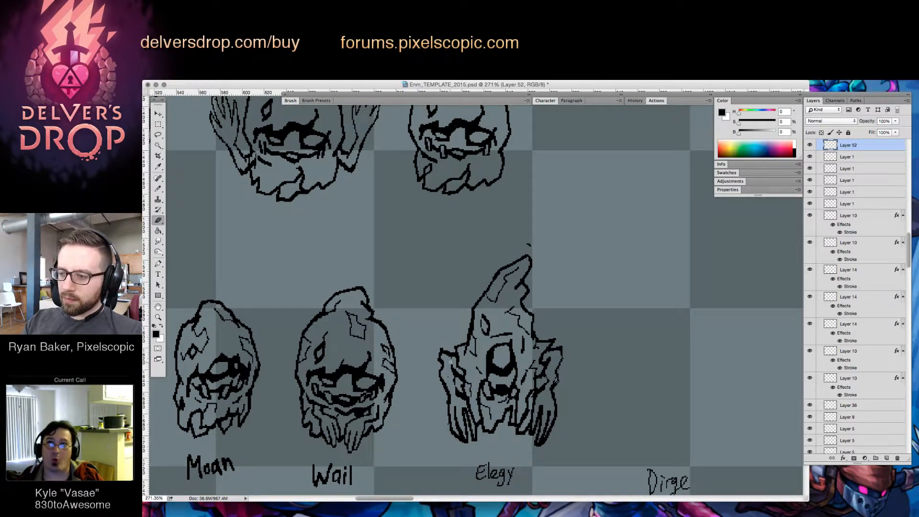
{"action": "key", "text": "b"}
{"action": "key", "text": "e"}
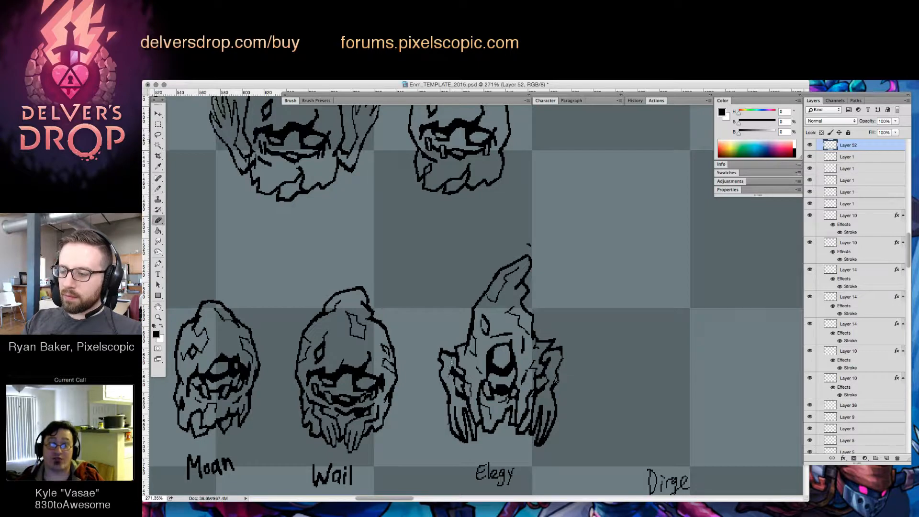
Touch up the inner lines of Elegy's arm on the side facing Wail
{"action": "key", "text": "b"}
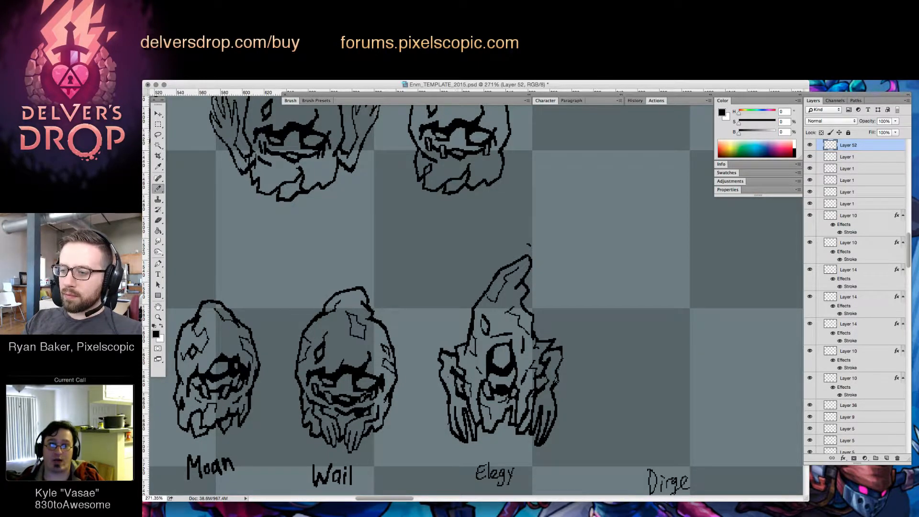
{"action": "left_click_drag", "start_coordinate": [453, 377], "coordinate": [456, 389]}
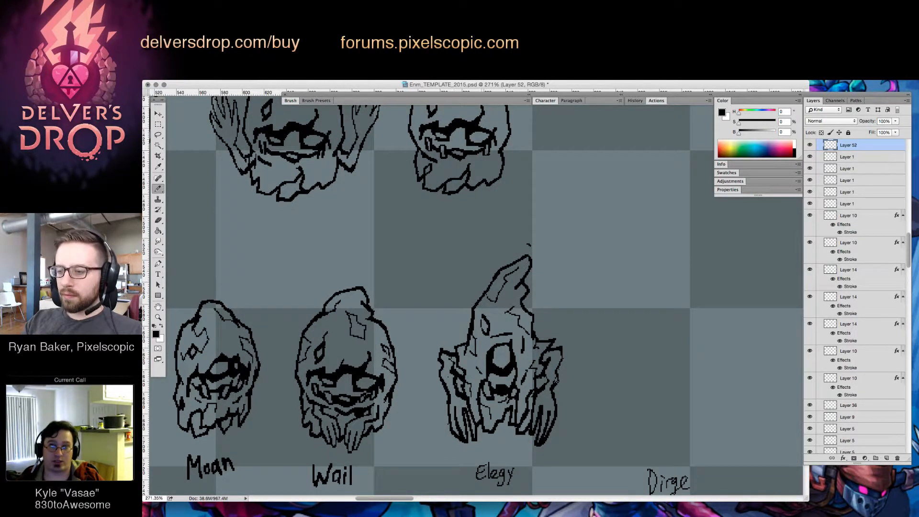
{"action": "key", "text": "e"}
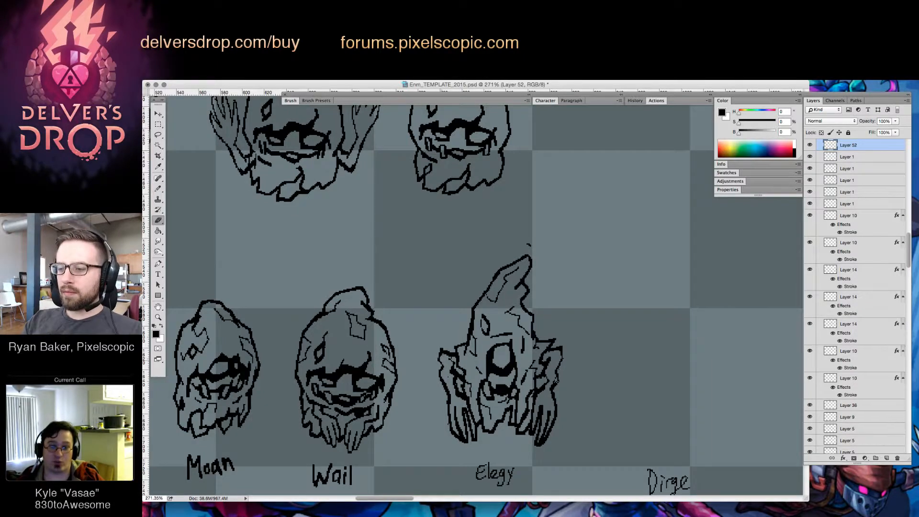
{"action": "key", "text": "b"}
{"action": "key", "text": "e"}
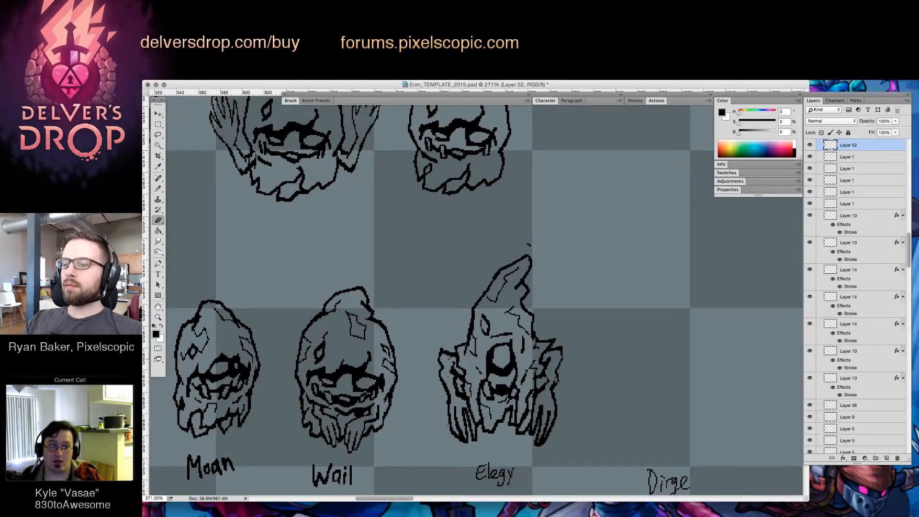
{"action": "key", "text": "b"}
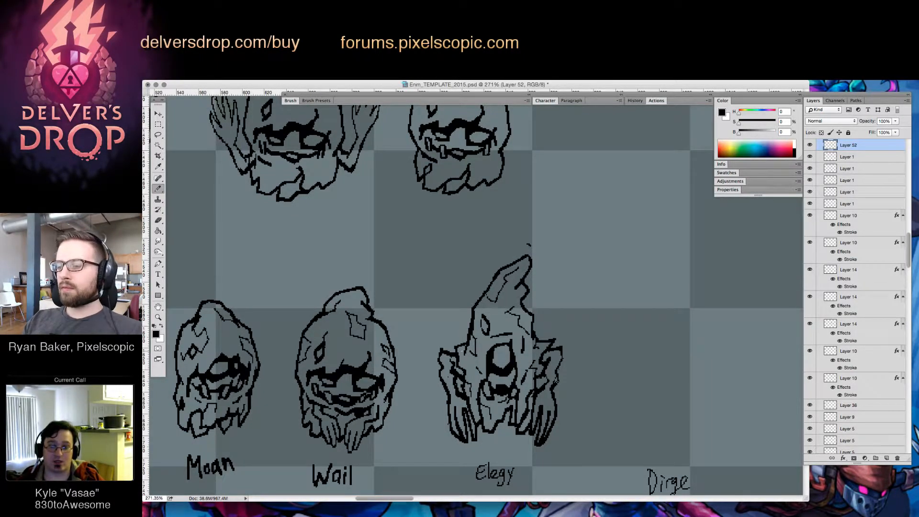
Review the full enemy row beside the pink hooded character to compare sizes and silhouettes
{"action": "key", "text": "z"}
{"action": "left_click_drag", "start_coordinate": [649, 345], "coordinate": [618, 433]}
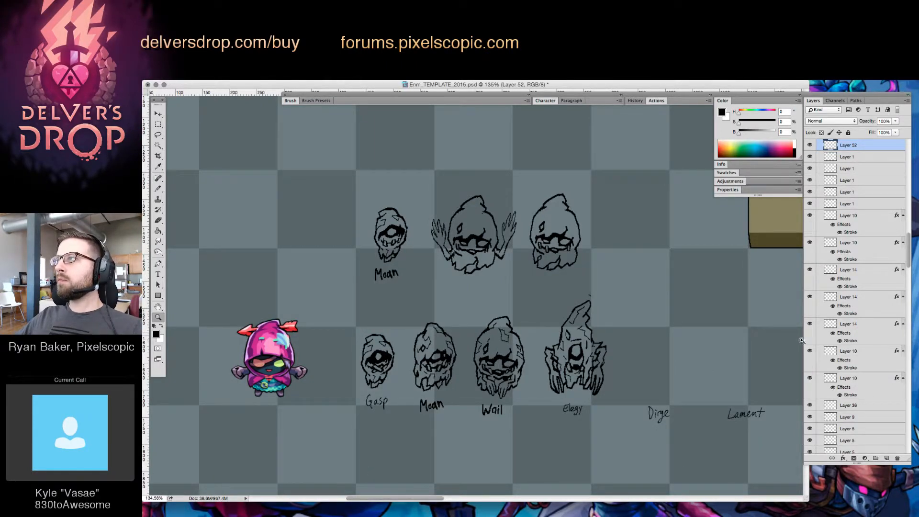
{"action": "key", "text": "Tab"}
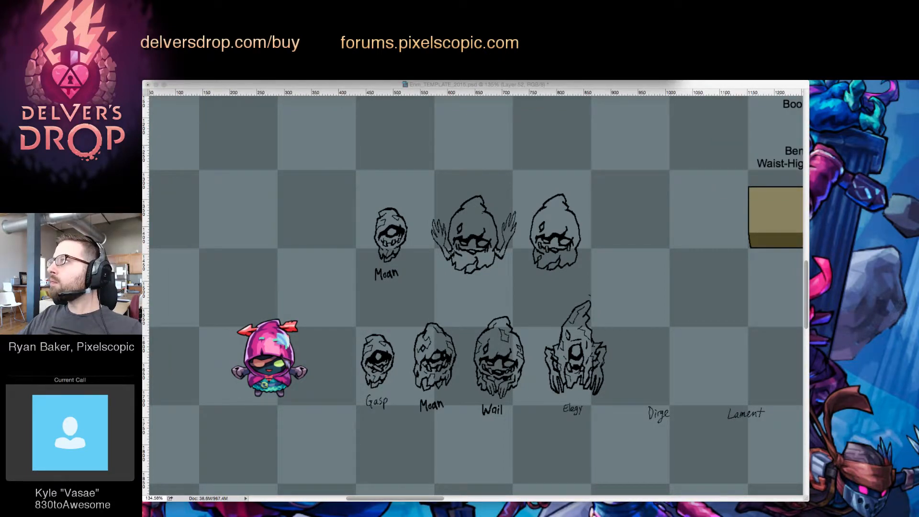
{"action": "key", "text": "Tab"}
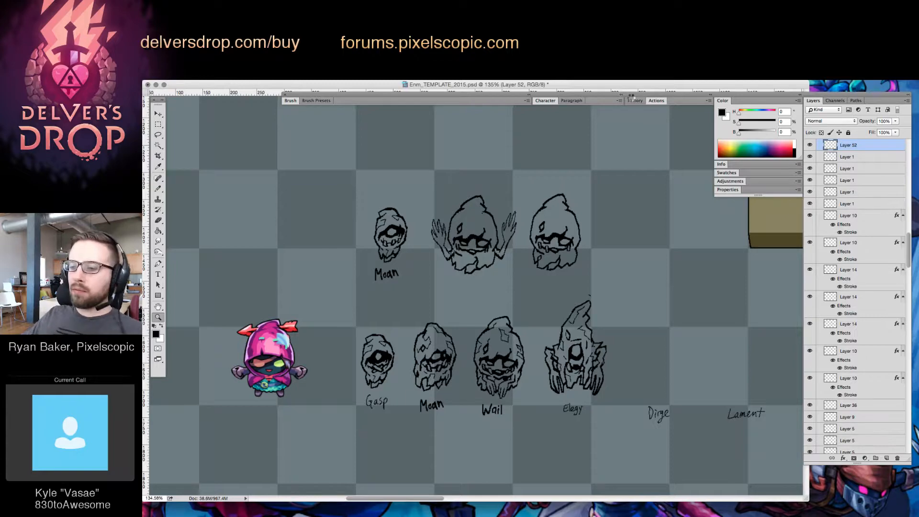
Switch to DDrop_Elements_v7.psd, enlarge its window and examine the colored element effect sketches as reference
{"action": "key", "text": "ctrl+Tab"}
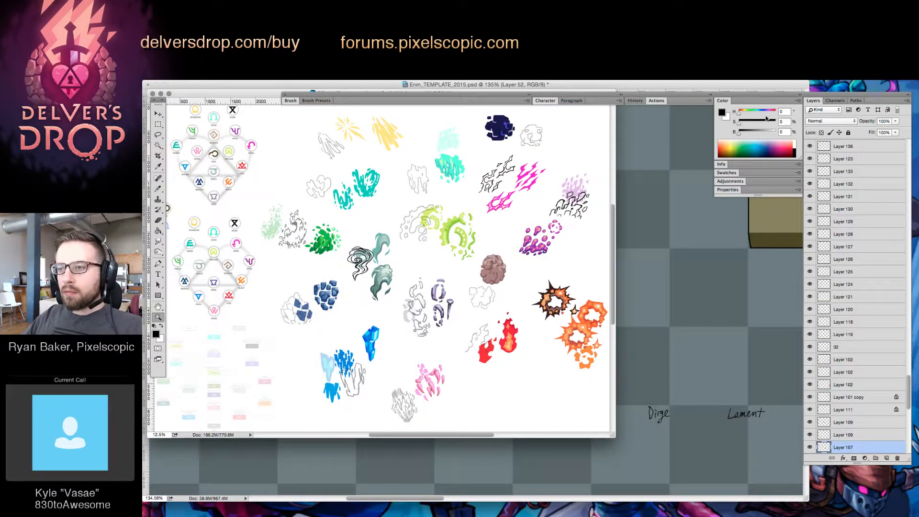
{"action": "left_click_drag", "start_coordinate": [613, 433], "coordinate": [668, 457]}
{"action": "left_click", "coordinate": [430, 217]}
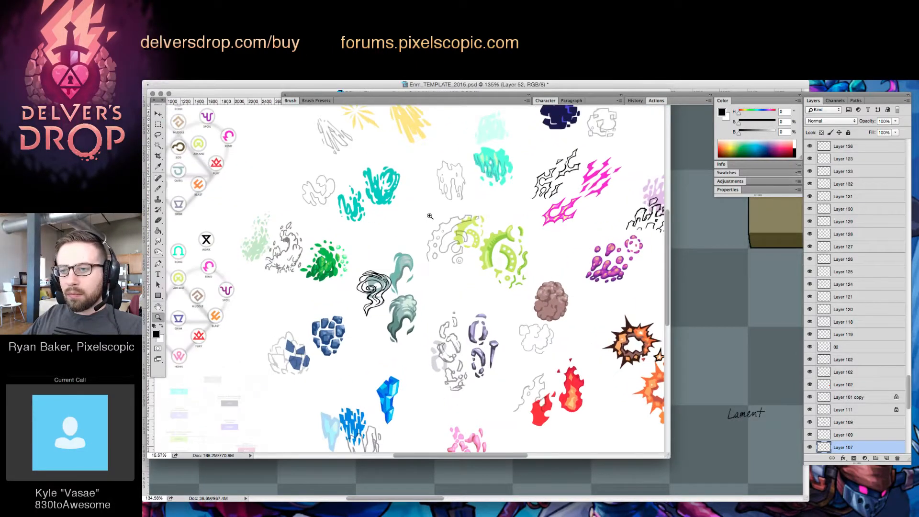
{"action": "left_click_drag", "start_coordinate": [528, 235], "coordinate": [501, 239]}
{"action": "left_click", "coordinate": [486, 239], "text": "alt"}
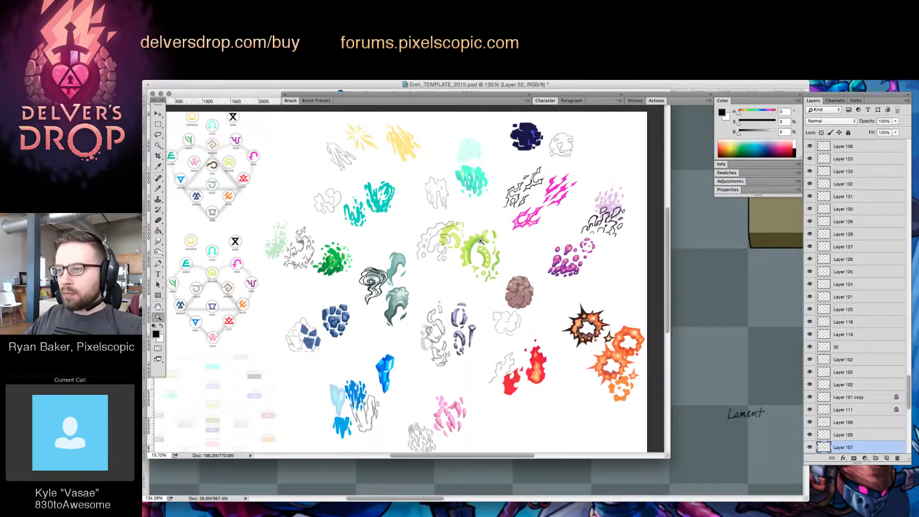
{"action": "left_click_drag", "start_coordinate": [428, 223], "coordinate": [444, 228]}
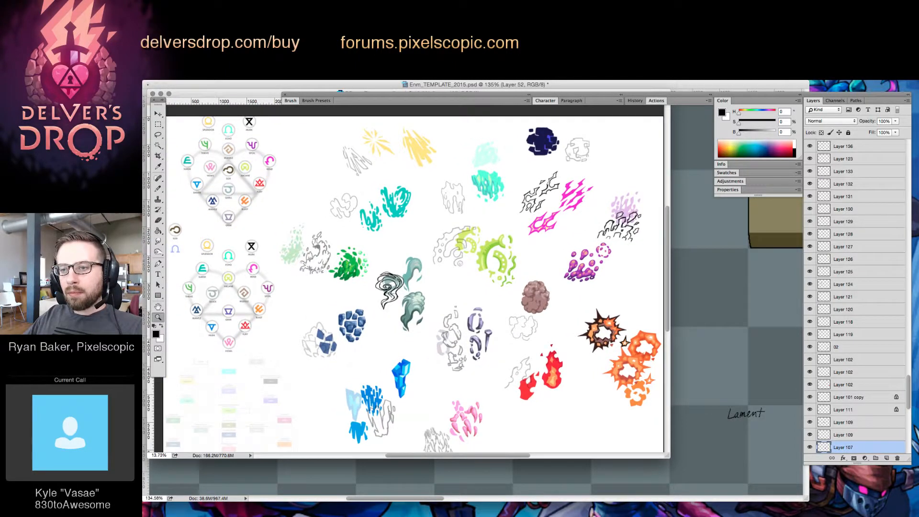
{"action": "key", "text": "Tab"}
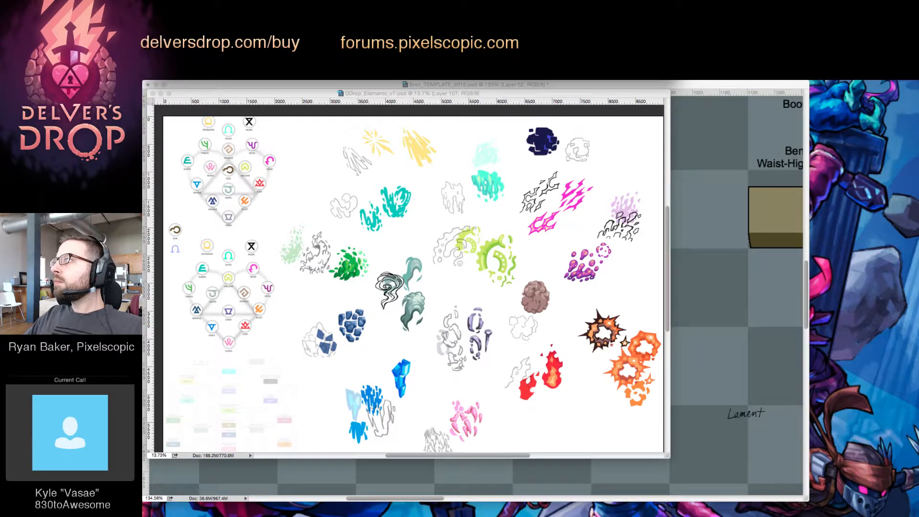
{"action": "key", "text": "Tab"}
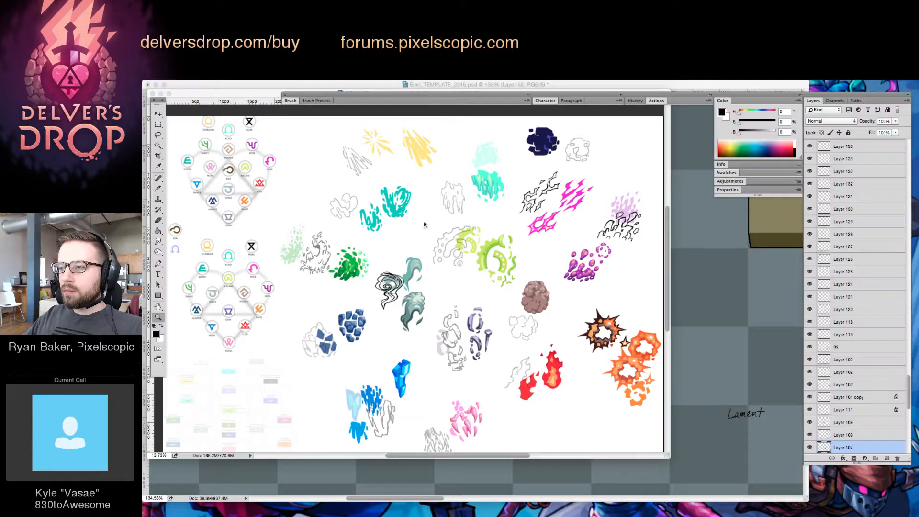
{"action": "left_click_drag", "start_coordinate": [469, 193], "coordinate": [489, 216]}
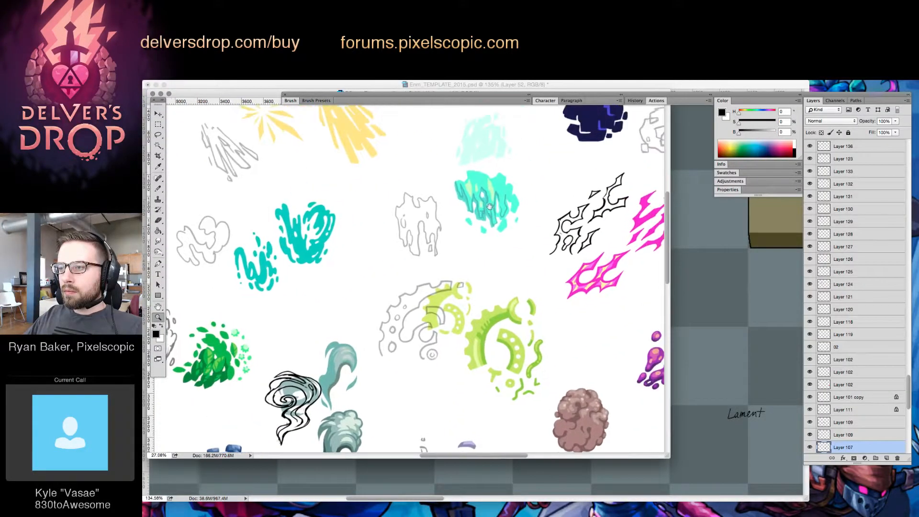
Examine the teal dripping element effect and its grey outline sketch up close
{"action": "key", "text": "Tab"}
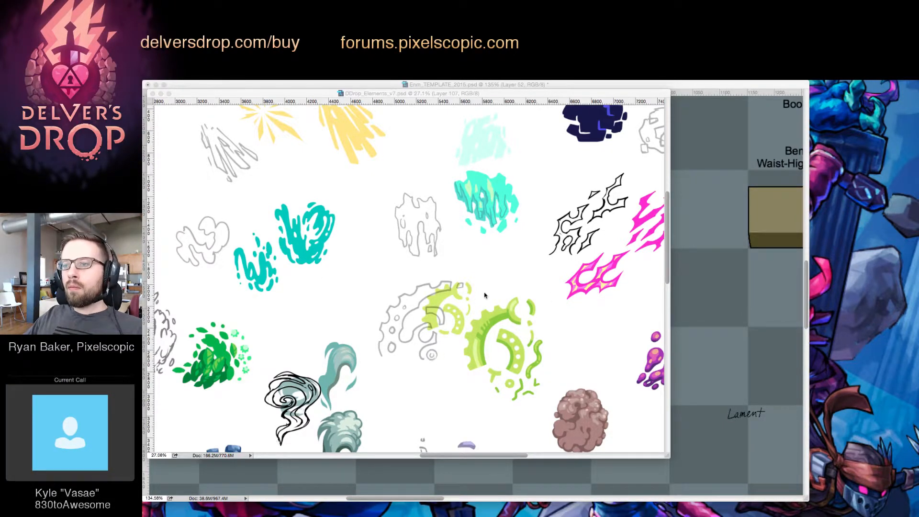
{"action": "key", "text": "Tab"}
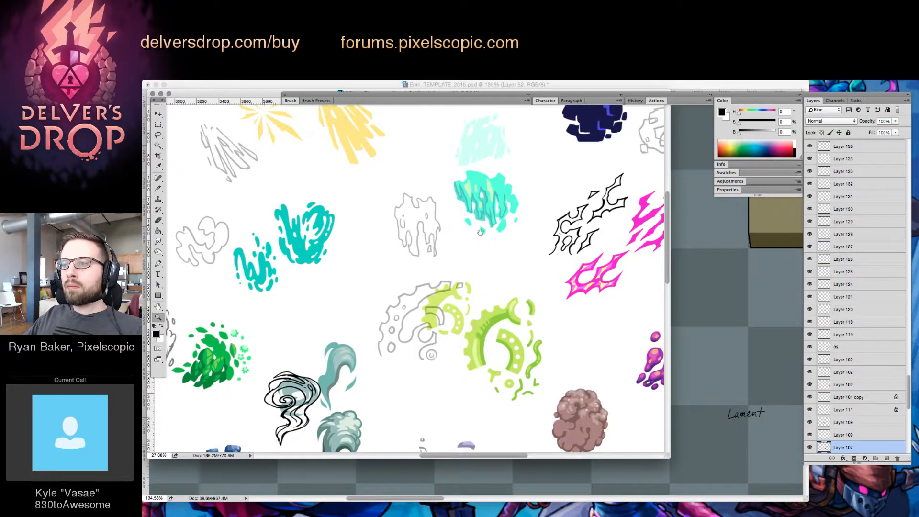
{"action": "left_click_drag", "start_coordinate": [480, 231], "coordinate": [467, 232]}
{"action": "left_click", "coordinate": [462, 194]}
{"action": "left_click", "coordinate": [461, 182]}
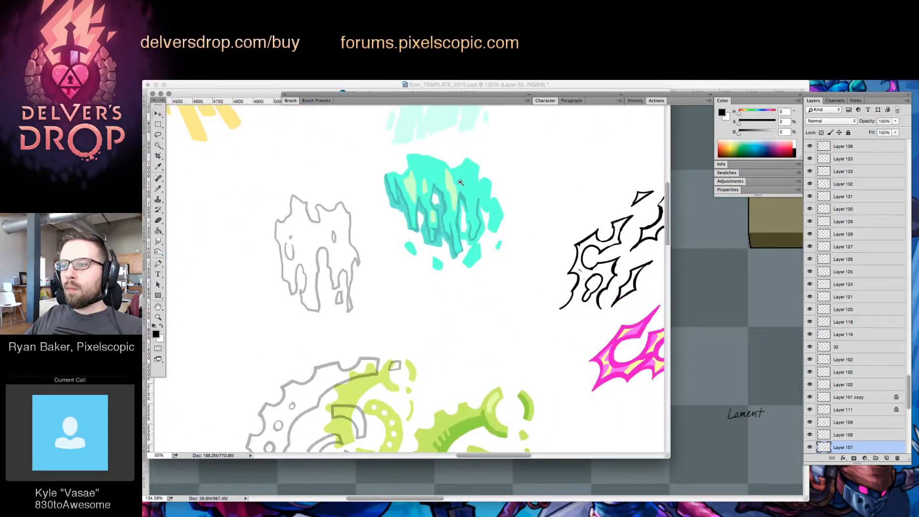
{"action": "key", "text": "Tab"}
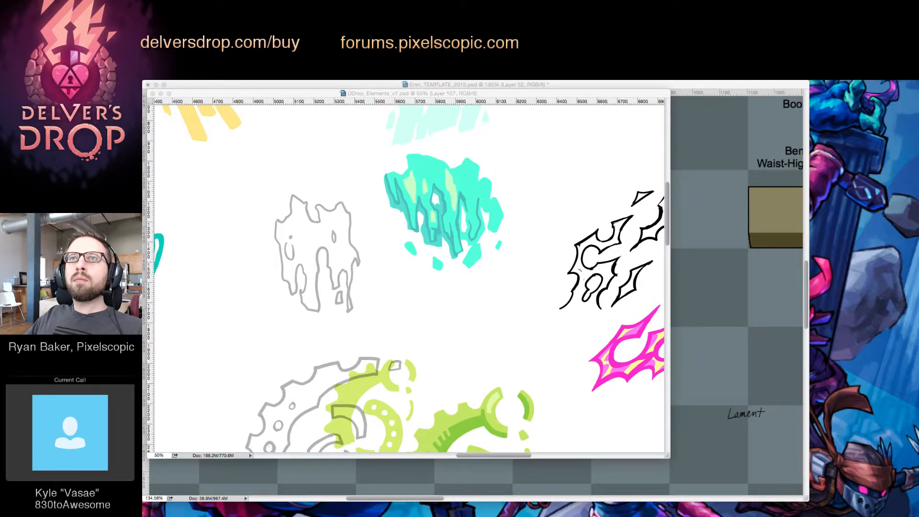
{"action": "key", "text": "Tab"}
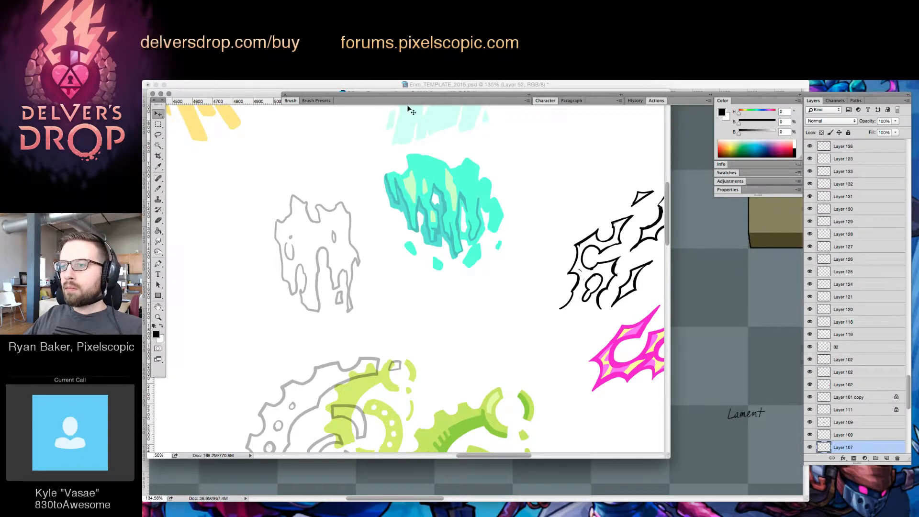
Move the elements document window aside and return to Elegy in the enemy template for further editing
{"action": "left_click_drag", "start_coordinate": [264, 95], "coordinate": [440, 152]}
{"action": "left_click", "coordinate": [280, 189]}
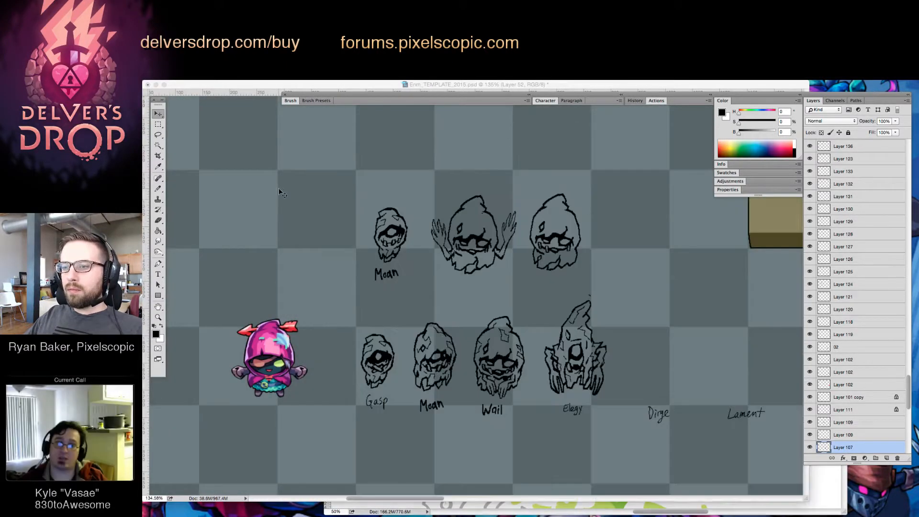
{"action": "left_click_drag", "start_coordinate": [643, 329], "coordinate": [612, 328]}
{"action": "left_click_drag", "start_coordinate": [550, 332], "coordinate": [618, 292]}
{"action": "key", "text": "v"}
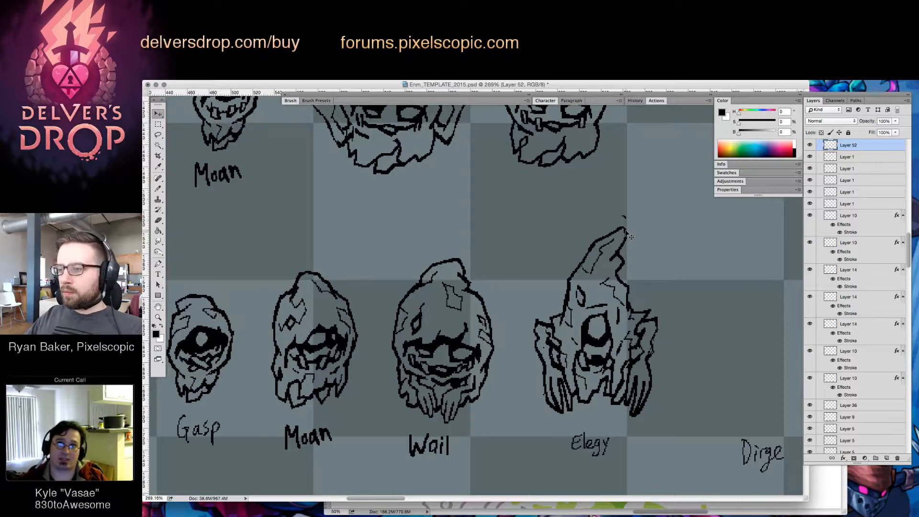
Rework the tip of Elegy's hood with Brush and Eraser, removing the stray marks above it
{"action": "key", "text": "b"}
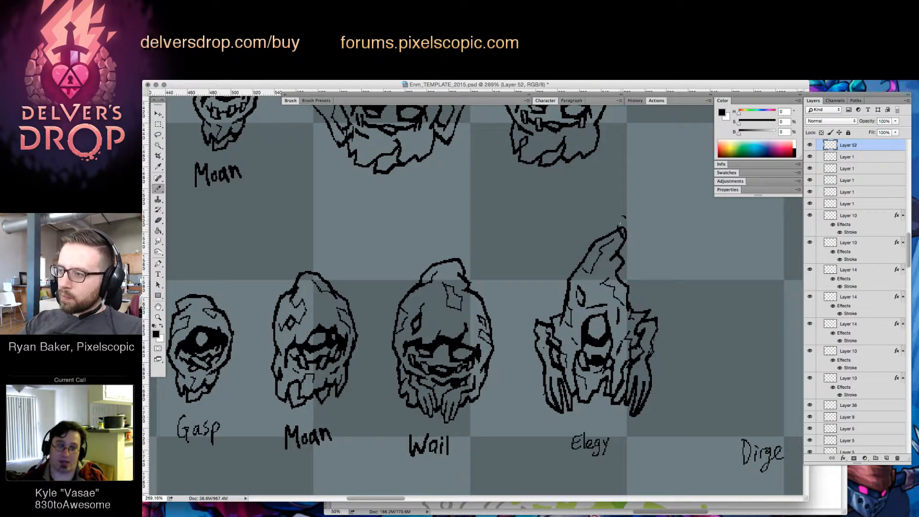
{"action": "key", "text": "e"}
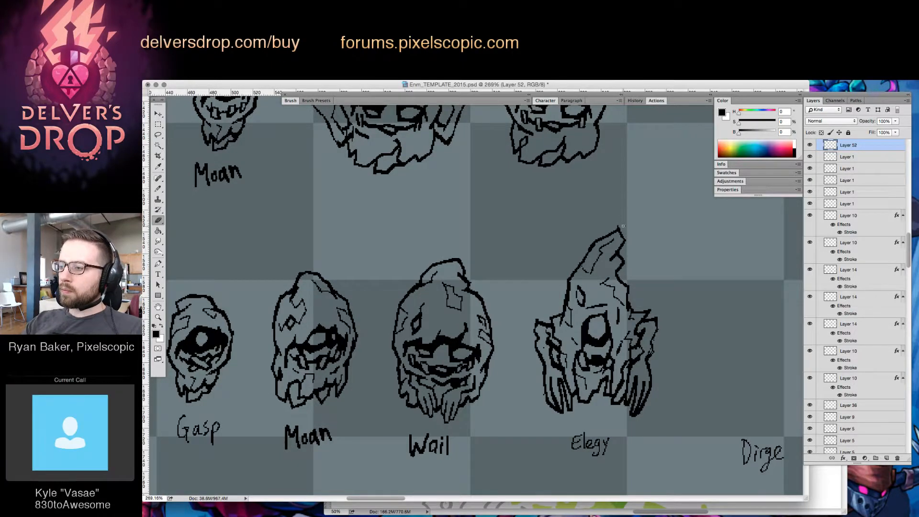
{"action": "key", "text": "z"}
{"action": "left_click_drag", "start_coordinate": [663, 252], "coordinate": [611, 338]}
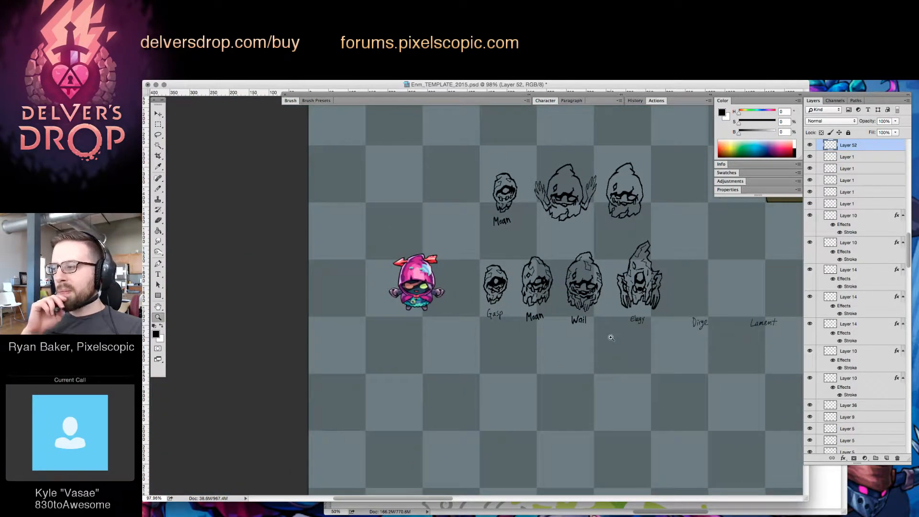
Add a layer above Layer 36 and fill a small rectangle near the pink character with colour #78ffb8
{"action": "left_click", "coordinate": [857, 405]}
{"action": "left_click", "coordinate": [887, 458]}
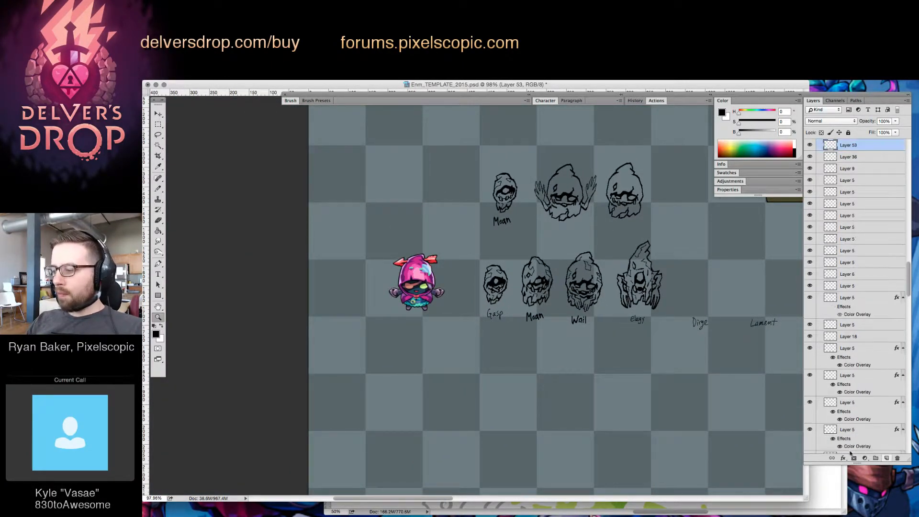
{"action": "key", "text": "m"}
{"action": "left_click_drag", "start_coordinate": [437, 311], "coordinate": [466, 347]}
{"action": "key", "text": "g"}
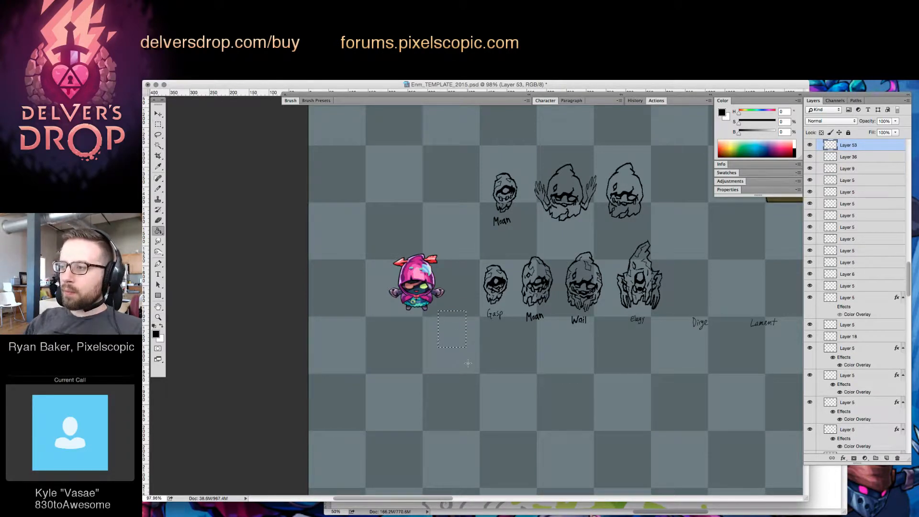
{"action": "left_click", "coordinate": [722, 113]}
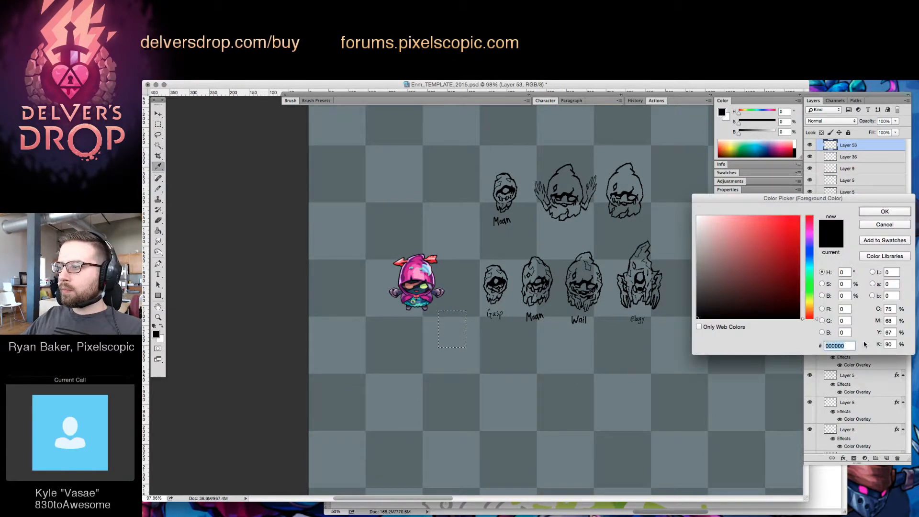
{"action": "type", "text": "78ffb8"}
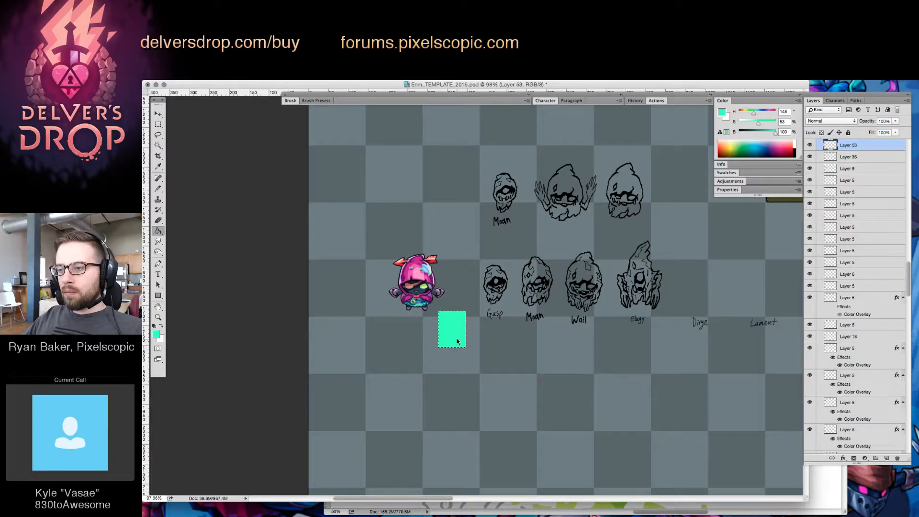
{"action": "left_click", "coordinate": [458, 346]}
{"action": "key", "text": "ctrl+d"}
Try to fill Gasp with the bright green directly on its line-art layer
{"action": "key", "text": "z"}
{"action": "left_click_drag", "start_coordinate": [461, 316], "coordinate": [542, 321]}
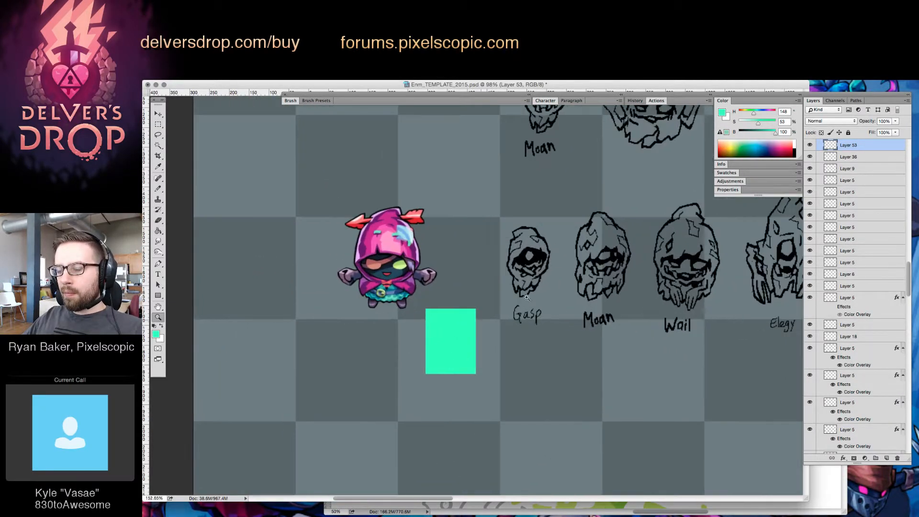
{"action": "mouse_move", "coordinate": [533, 264]}
{"action": "left_mouse_down"}
{"action": "mouse_move", "coordinate": [604, 267]}
{"action": "mouse_move", "coordinate": [517, 301]}
{"action": "left_mouse_up"}
{"action": "key", "text": "v"}
{"action": "left_click", "coordinate": [533, 233]}
{"action": "key", "text": "g"}
{"action": "left_click", "coordinate": [533, 232]}
{"action": "key", "text": "z"}
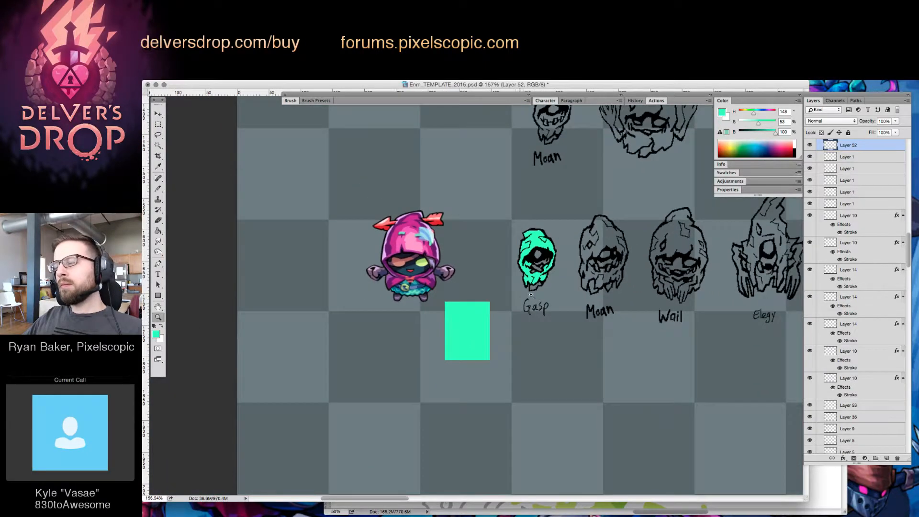
{"action": "key", "text": "ctrl+z"}
Add a layer above Layer 53, trace Gasp's outline in bright green, and fill the silhouette
{"action": "left_click_drag", "start_coordinate": [536, 244], "coordinate": [559, 248]}
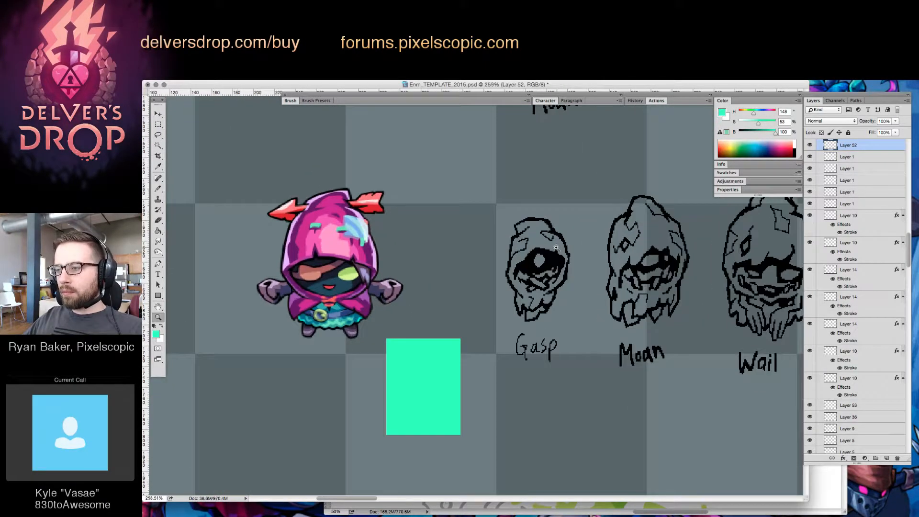
{"action": "key", "text": "v"}
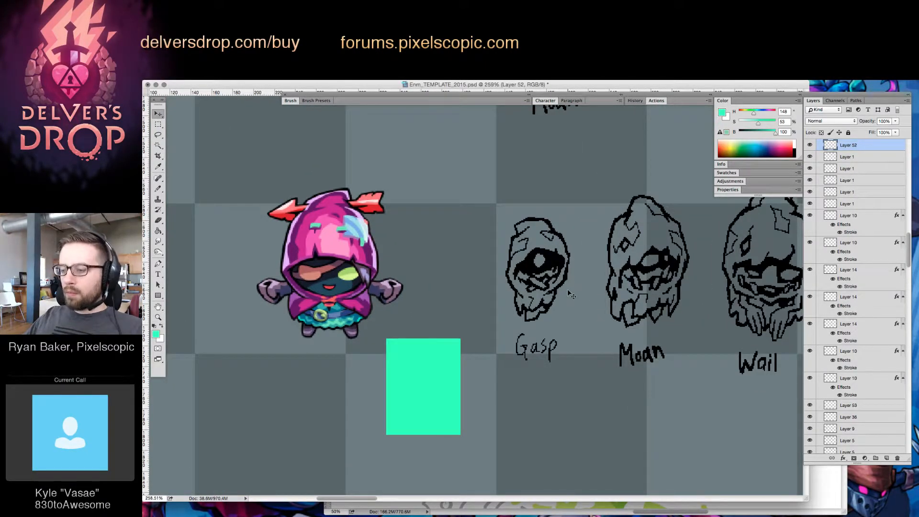
{"action": "left_click", "coordinate": [867, 407]}
{"action": "left_click", "coordinate": [886, 458]}
{"action": "key", "text": "b"}
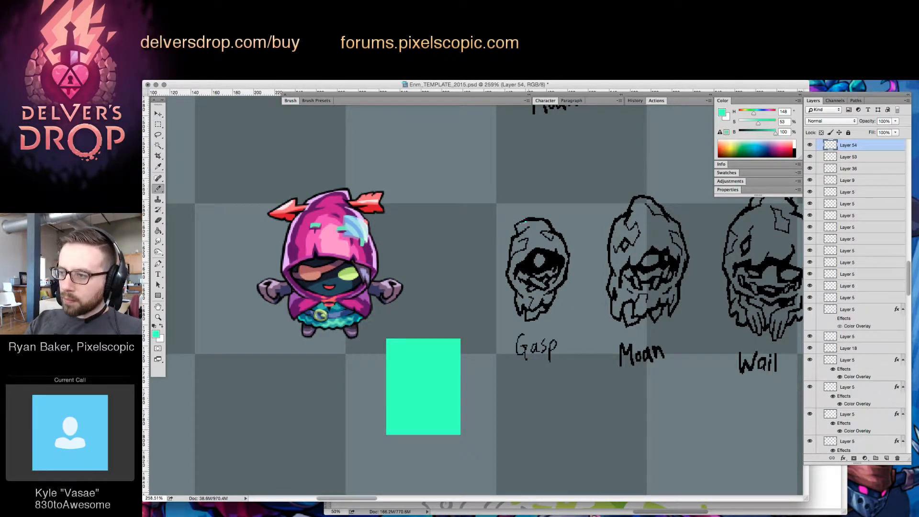
{"action": "mouse_move", "coordinate": [519, 235]}
{"action": "left_mouse_down"}
{"action": "mouse_move", "coordinate": [510, 277]}
{"action": "mouse_move", "coordinate": [534, 318]}
{"action": "mouse_move", "coordinate": [567, 259]}
{"action": "left_mouse_up"}
{"action": "key", "text": "g"}
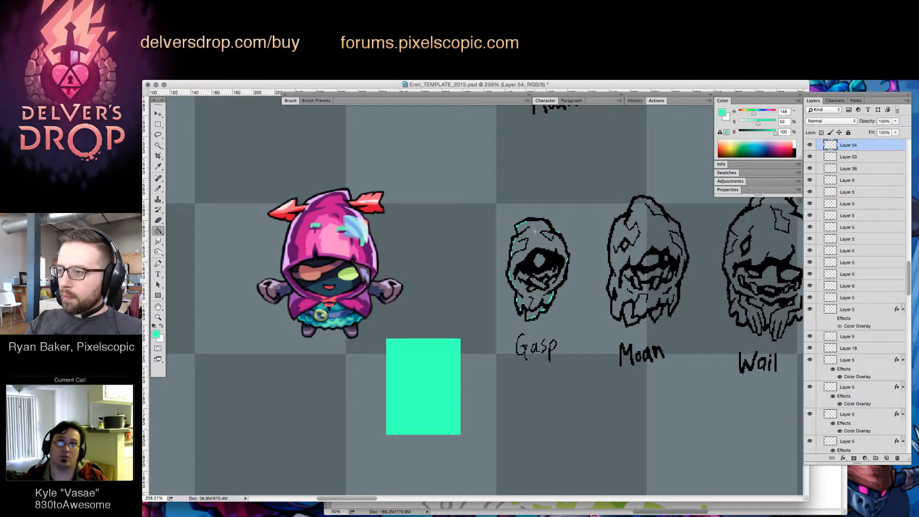
{"action": "left_click", "coordinate": [557, 242]}
Add a new layer, trace Moan's outline in the lower row with bright green, and fill its silhouette
{"action": "left_click", "coordinate": [886, 458]}
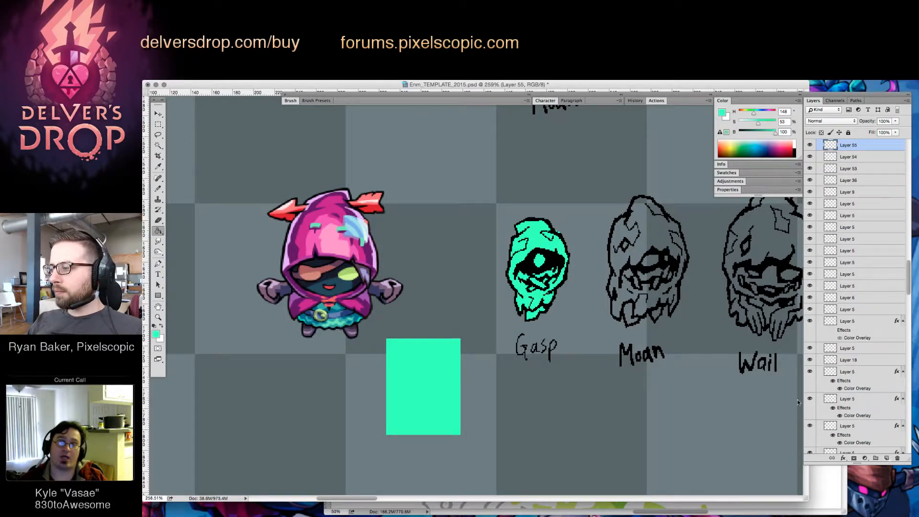
{"action": "key", "text": "b"}
{"action": "mouse_move", "coordinate": [617, 221]}
{"action": "left_mouse_down"}
{"action": "mouse_move", "coordinate": [611, 259]}
{"action": "mouse_move", "coordinate": [613, 317]}
{"action": "left_mouse_up"}
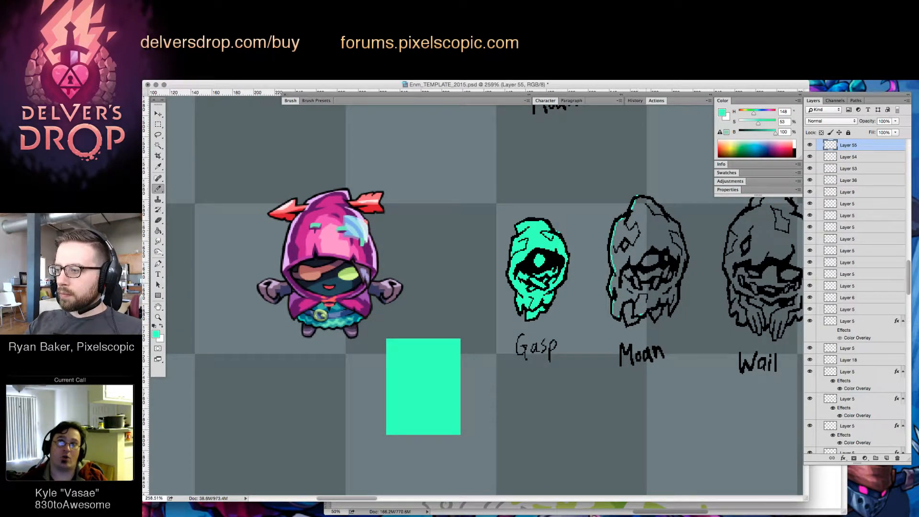
{"action": "left_click_drag", "start_coordinate": [669, 314], "coordinate": [682, 268]}
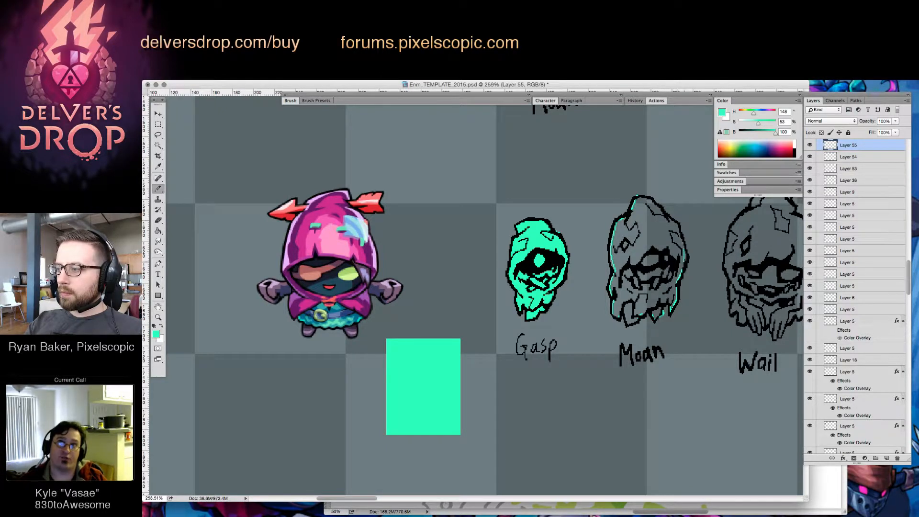
{"action": "key", "text": "g"}
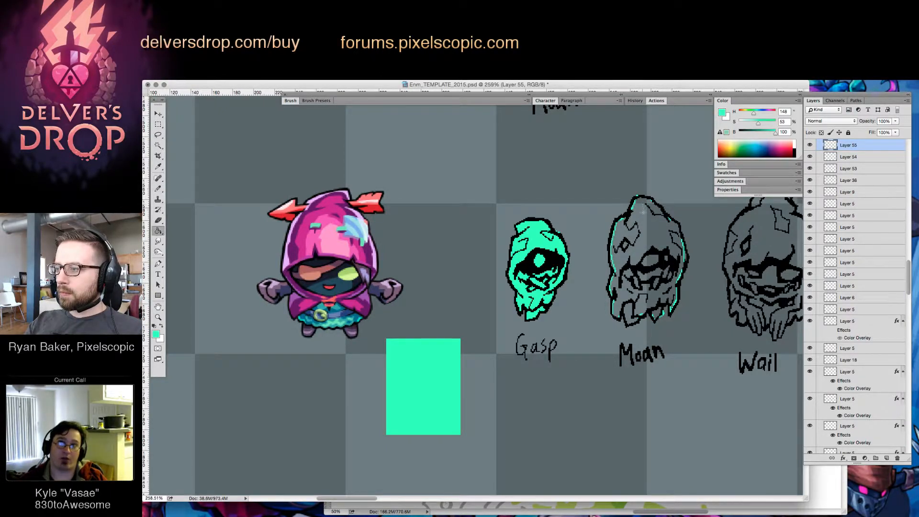
{"action": "left_click", "coordinate": [656, 233]}
Add another layer for Wail, trace its outline in bright green, and fill the silhouette
{"action": "left_click_drag", "start_coordinate": [687, 250], "coordinate": [574, 278]}
{"action": "key", "text": "b"}
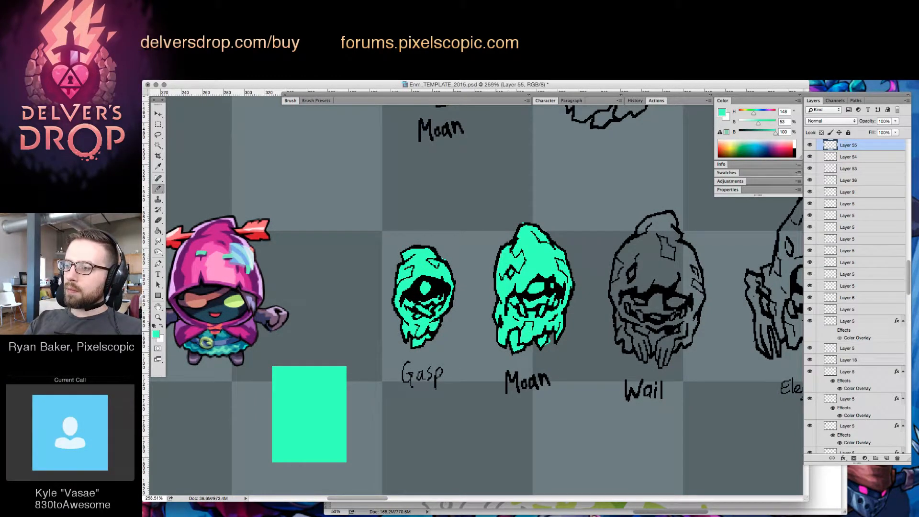
{"action": "left_click", "coordinate": [886, 458]}
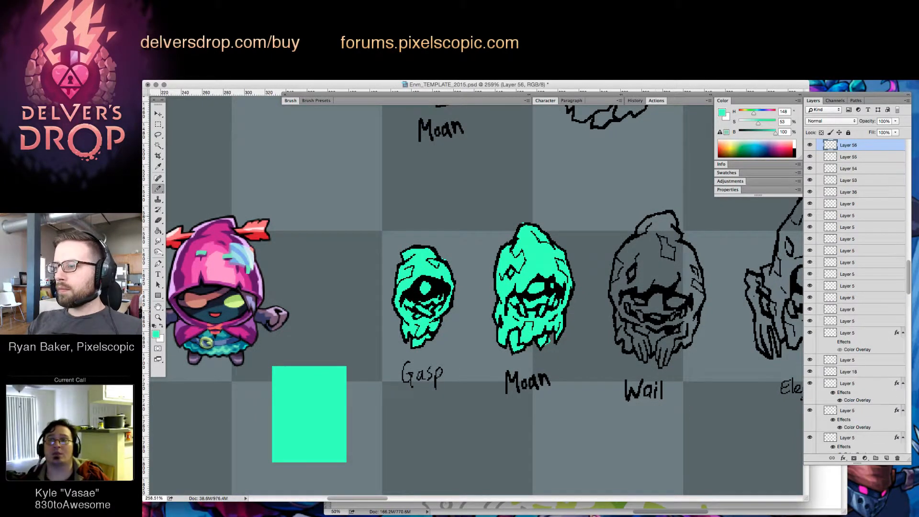
{"action": "mouse_move", "coordinate": [655, 215]}
{"action": "left_mouse_down"}
{"action": "mouse_move", "coordinate": [615, 264]}
{"action": "mouse_move", "coordinate": [611, 303]}
{"action": "left_mouse_up"}
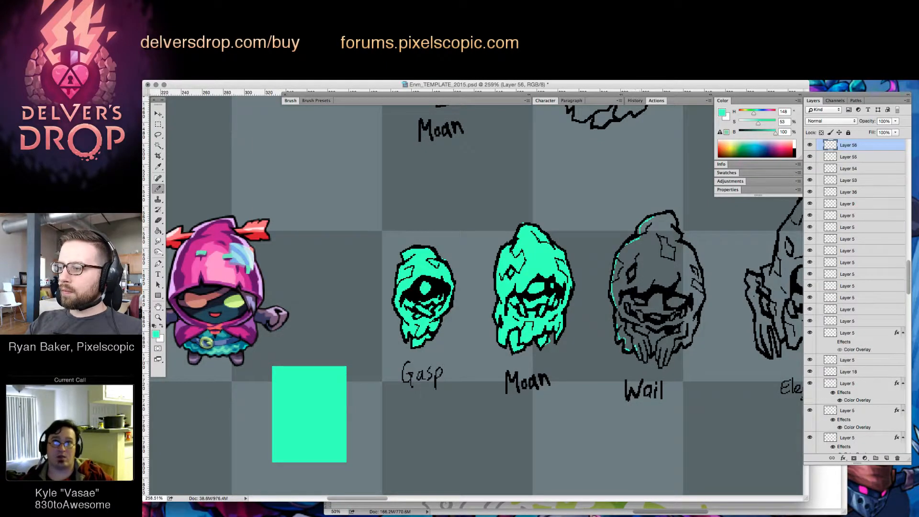
{"action": "mouse_move", "coordinate": [664, 364]}
{"action": "left_mouse_down"}
{"action": "mouse_move", "coordinate": [698, 297]}
{"action": "mouse_move", "coordinate": [701, 252]}
{"action": "left_mouse_up"}
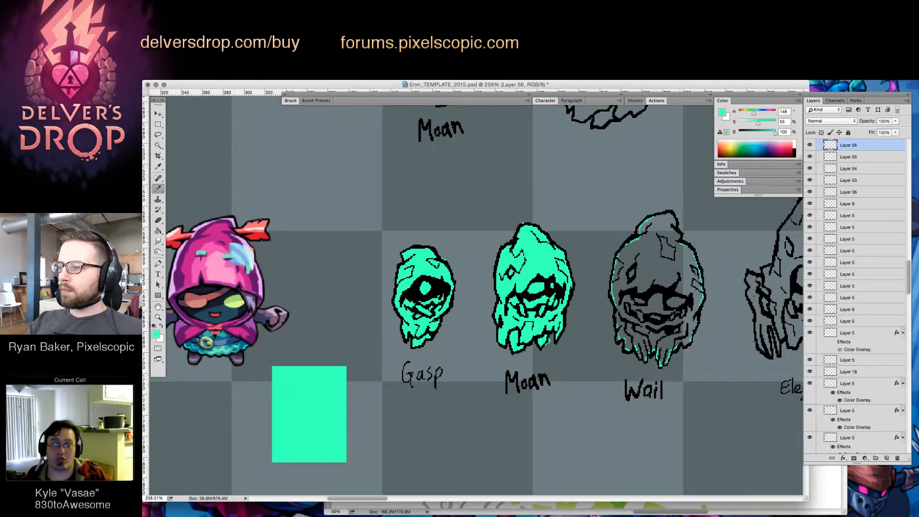
{"action": "key", "text": "g"}
{"action": "left_click", "coordinate": [661, 237]}
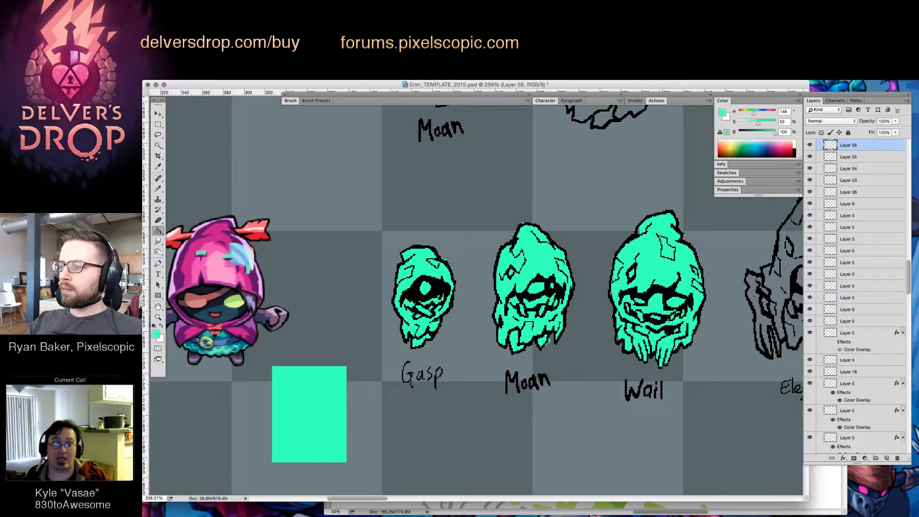
Add a layer for Elegy, trace its hood, arms and fingers in bright green, and fill the whole silhouette
{"action": "key", "text": "b"}
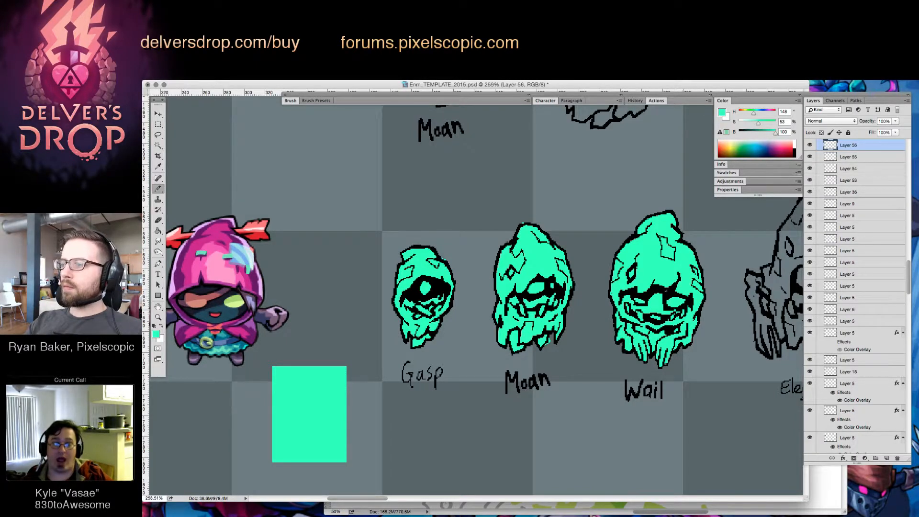
{"action": "left_click_drag", "start_coordinate": [731, 321], "coordinate": [605, 306]}
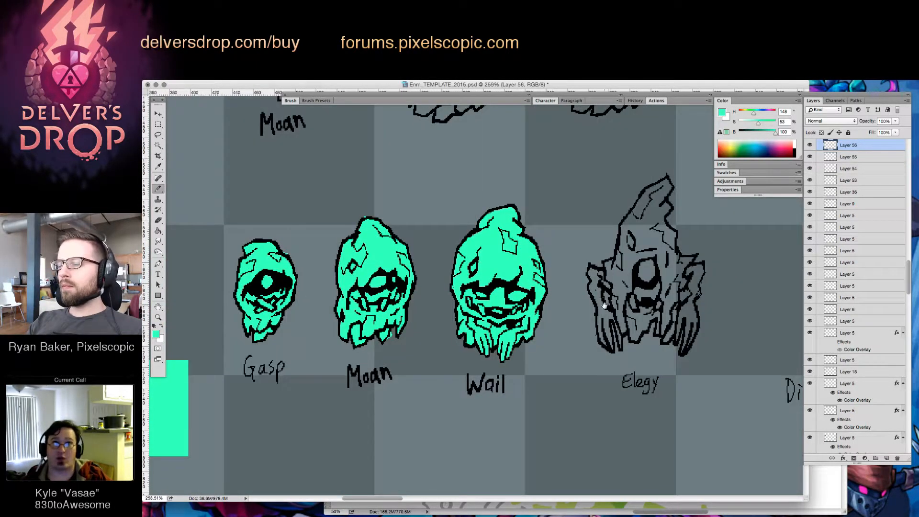
{"action": "left_click", "coordinate": [887, 458]}
{"action": "left_click_drag", "start_coordinate": [647, 190], "coordinate": [666, 179]}
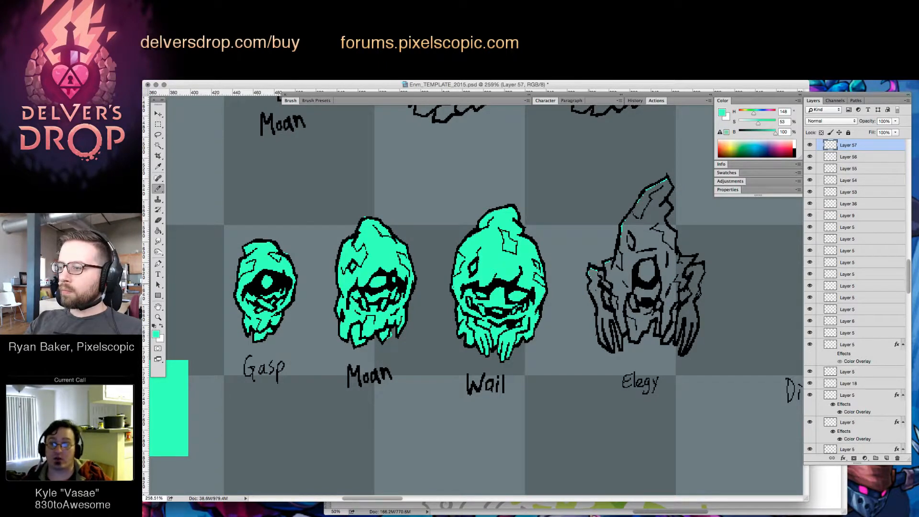
{"action": "left_click_drag", "start_coordinate": [613, 337], "coordinate": [609, 347]}
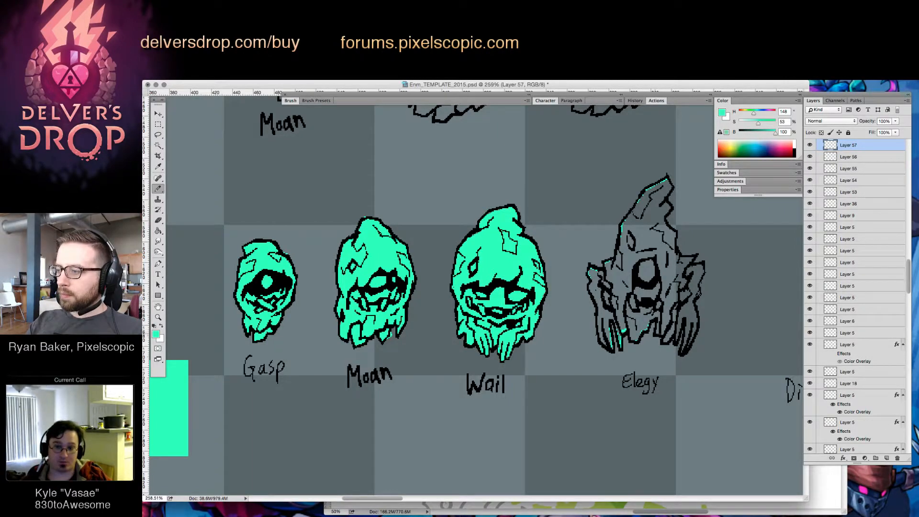
{"action": "left_click_drag", "start_coordinate": [677, 330], "coordinate": [675, 341]}
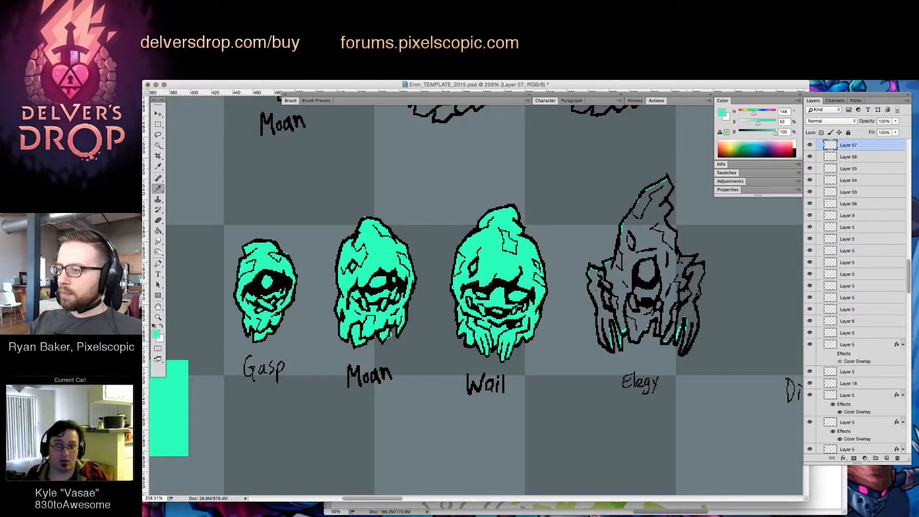
{"action": "mouse_move", "coordinate": [685, 331]}
{"action": "left_mouse_down"}
{"action": "mouse_move", "coordinate": [683, 347]}
{"action": "mouse_move", "coordinate": [692, 339]}
{"action": "left_mouse_up"}
{"action": "left_click_drag", "start_coordinate": [697, 302], "coordinate": [692, 321]}
{"action": "left_click_drag", "start_coordinate": [700, 286], "coordinate": [698, 290]}
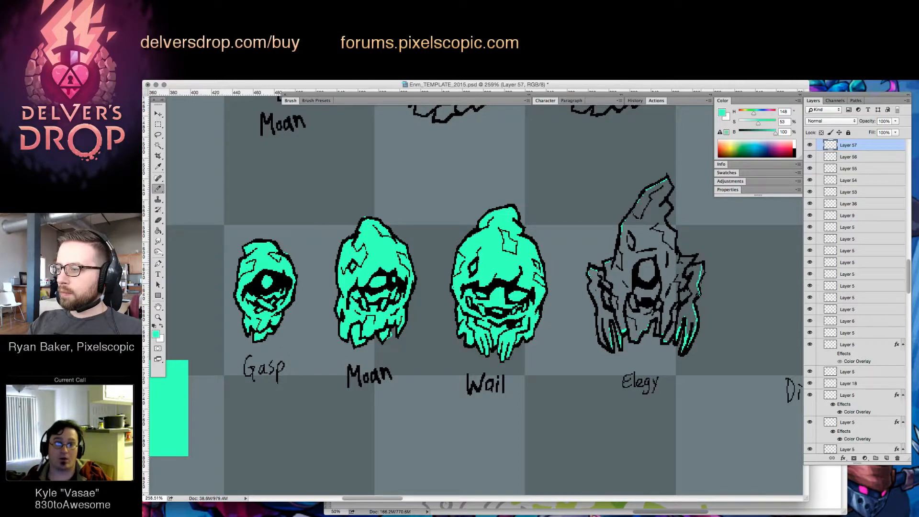
{"action": "left_click_drag", "start_coordinate": [693, 256], "coordinate": [678, 259]}
{"action": "left_click_drag", "start_coordinate": [669, 227], "coordinate": [666, 202]}
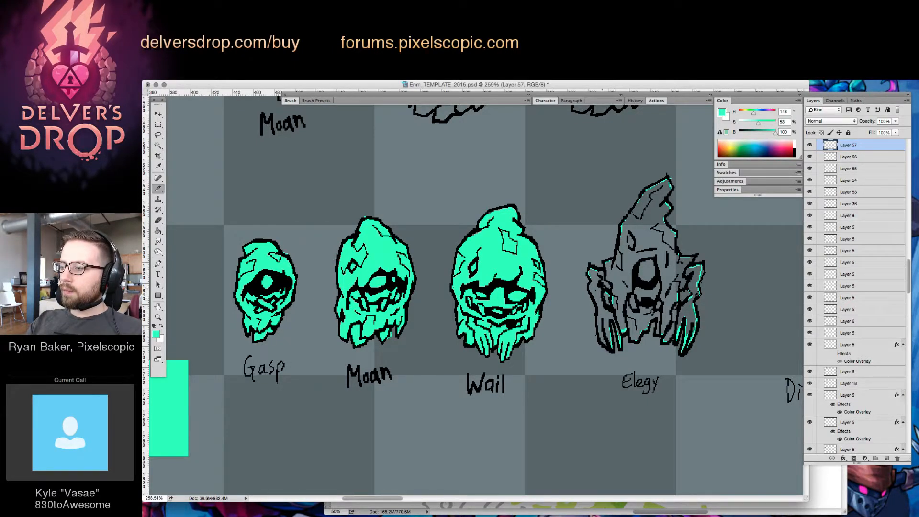
{"action": "key", "text": "g"}
{"action": "left_click", "coordinate": [682, 283]}
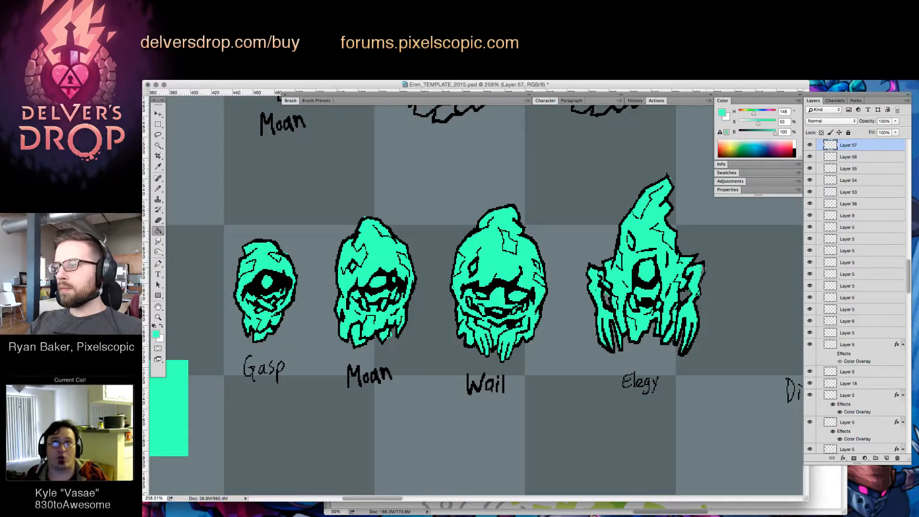
Fill the canvas around the enemies with the sampled background colour adjusted to 33% saturation and 32% brightness
{"action": "key", "text": "b"}
{"action": "key", "text": "z"}
{"action": "left_click_drag", "start_coordinate": [723, 282], "coordinate": [672, 284]}
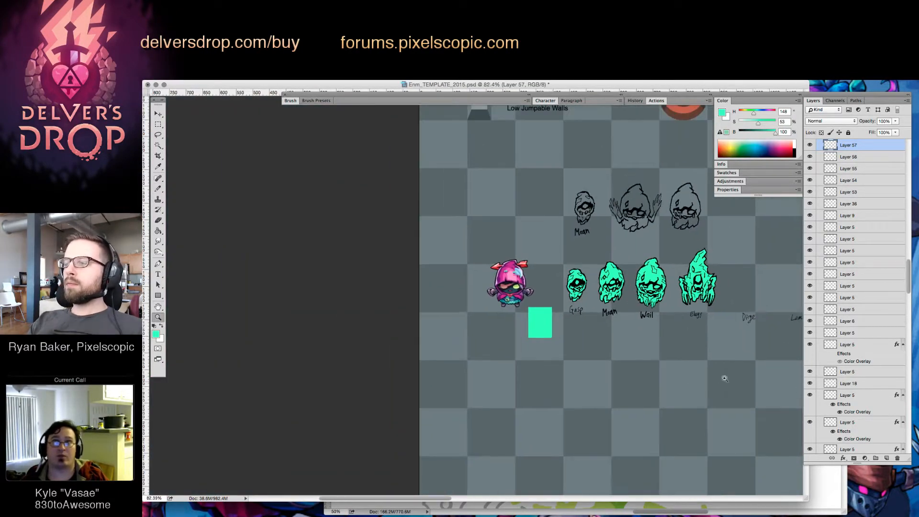
{"action": "left_click_drag", "start_coordinate": [583, 274], "coordinate": [619, 277]}
{"action": "key", "text": "g"}
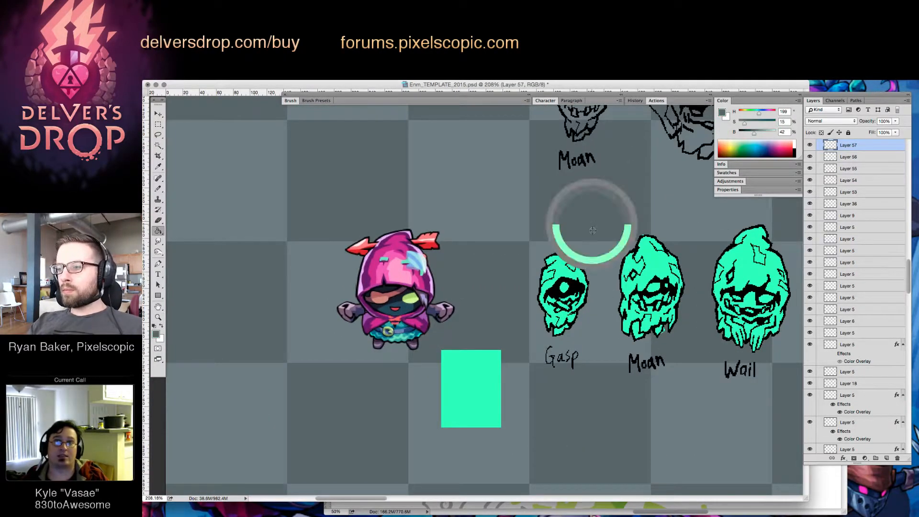
{"action": "left_click", "coordinate": [593, 230], "text": "alt"}
{"action": "left_click", "coordinate": [750, 122]}
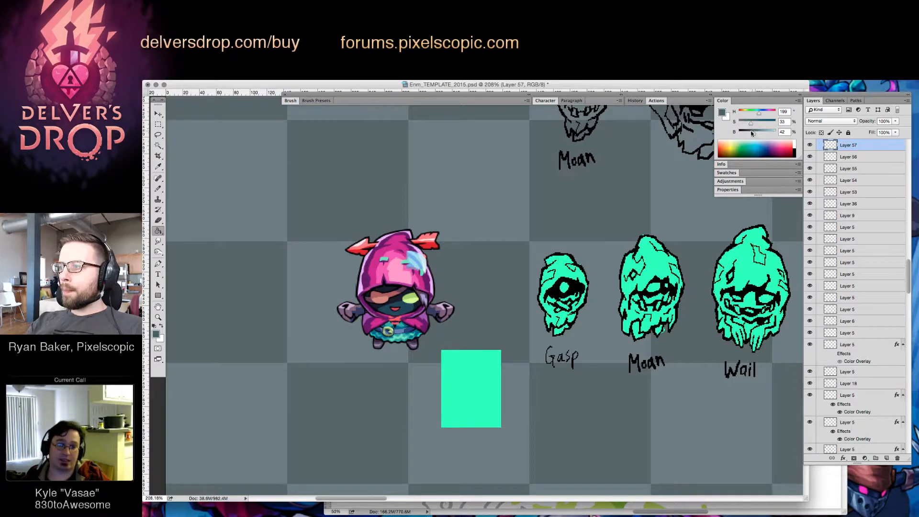
{"action": "left_click_drag", "start_coordinate": [753, 132], "coordinate": [750, 132]}
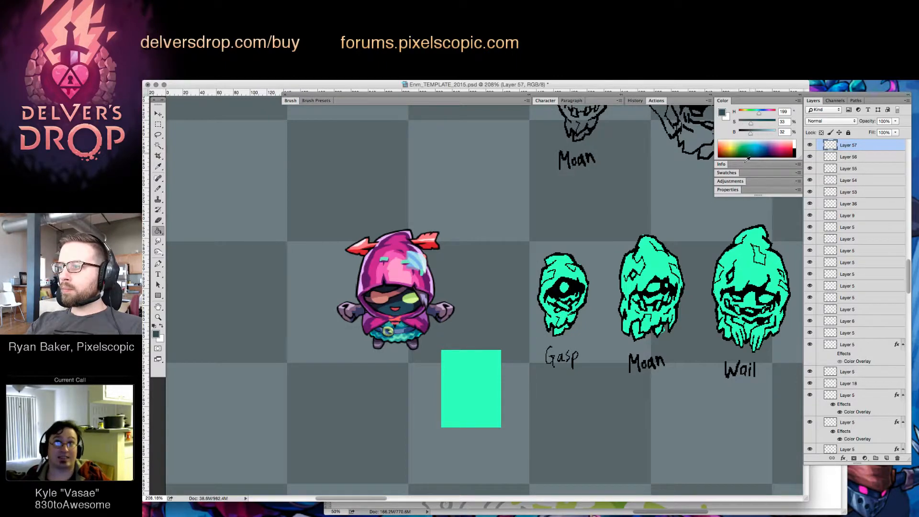
{"action": "left_click", "coordinate": [570, 273]}
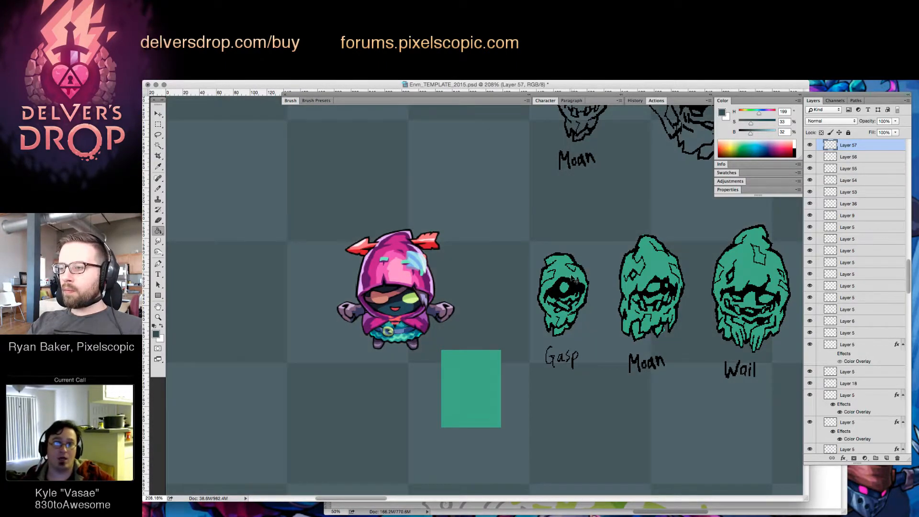
Undo the canvas fill and tint the Gasp, Moan, Wail and Elegy silhouettes on their own layers with the dark slate colour
{"action": "key", "text": "super+z"}
{"action": "left_click", "coordinate": [565, 273], "text": "super"}
{"action": "left_click", "coordinate": [564, 272]}
{"action": "left_click", "coordinate": [646, 271], "text": "super"}
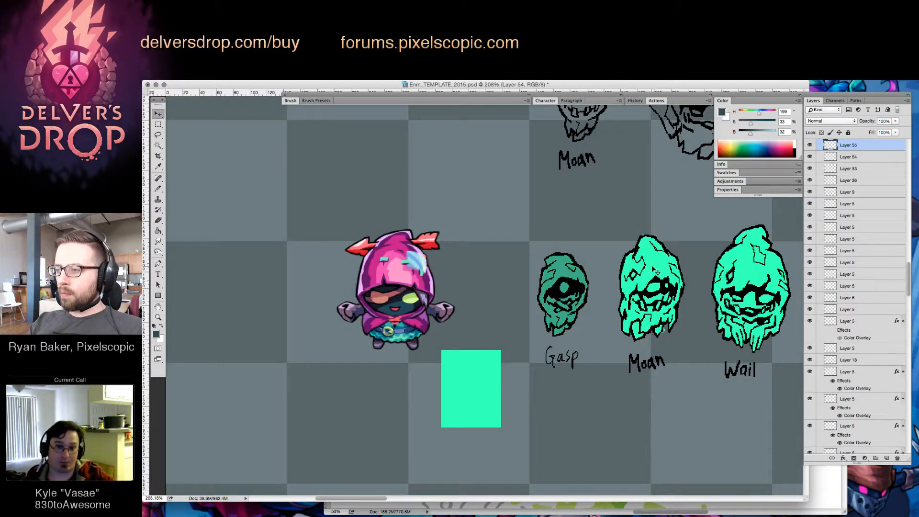
{"action": "left_click", "coordinate": [647, 271]}
{"action": "left_click", "coordinate": [750, 271], "text": "super"}
{"action": "left_click", "coordinate": [750, 271]}
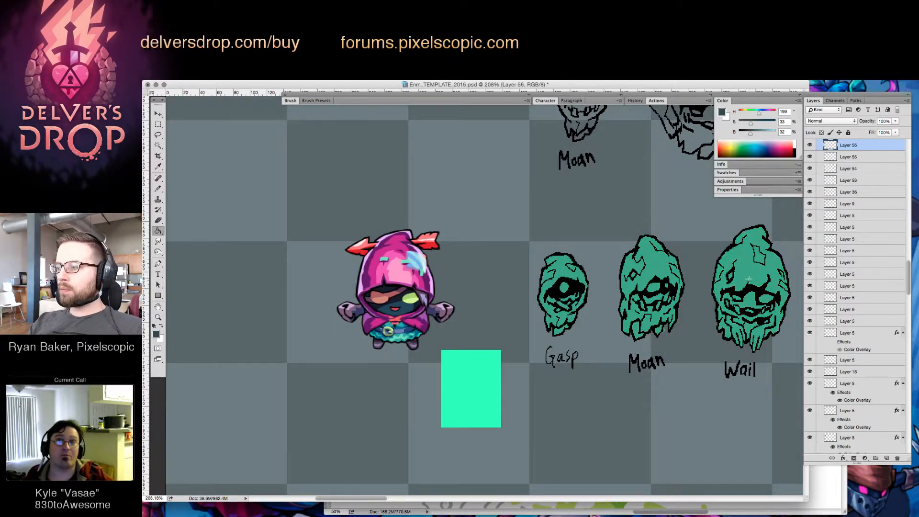
{"action": "scroll", "coordinate": [694, 278], "scroll_direction": "right", "scroll_amount": 10}
{"action": "left_click", "coordinate": [639, 287], "text": "super"}
{"action": "key", "text": "g"}
{"action": "left_click", "coordinate": [640, 286]}
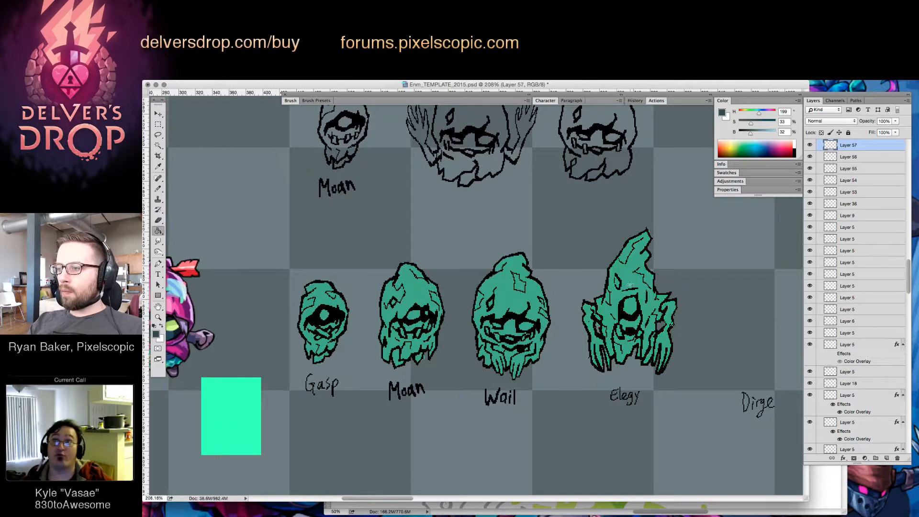
Sample the bright green of the colour swatch and paint Gasp's eye and Moan's eyes with it
{"action": "scroll", "coordinate": [640, 287], "scroll_direction": "left", "scroll_amount": 5}
{"action": "key", "text": "b"}
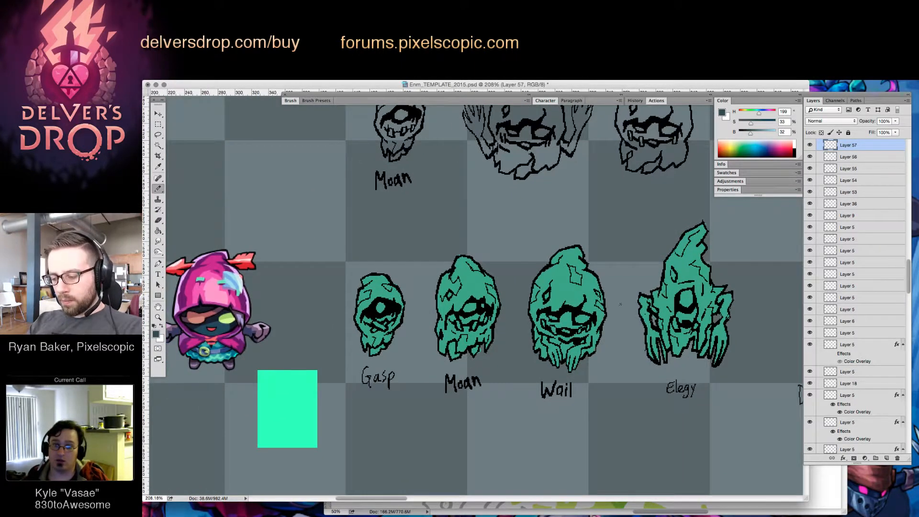
{"action": "key", "text": "g"}
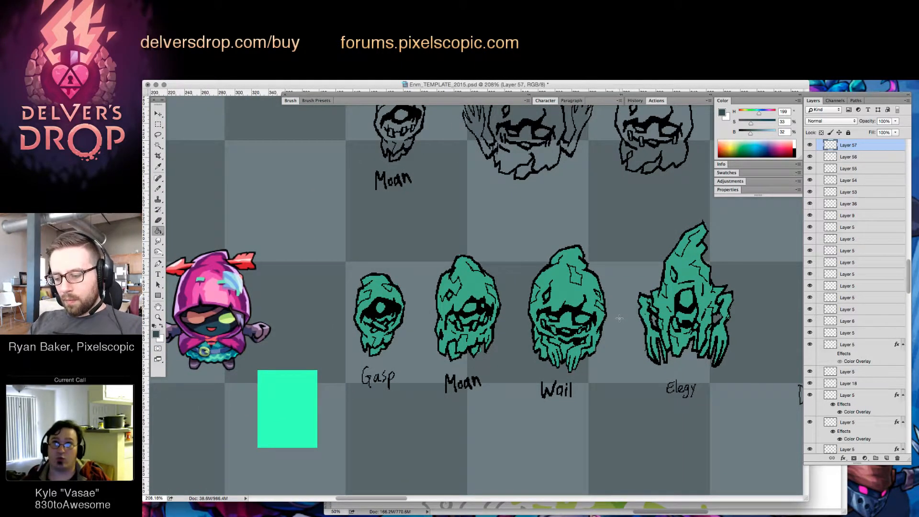
{"action": "key", "text": "b"}
{"action": "left_click", "coordinate": [297, 388], "text": "alt"}
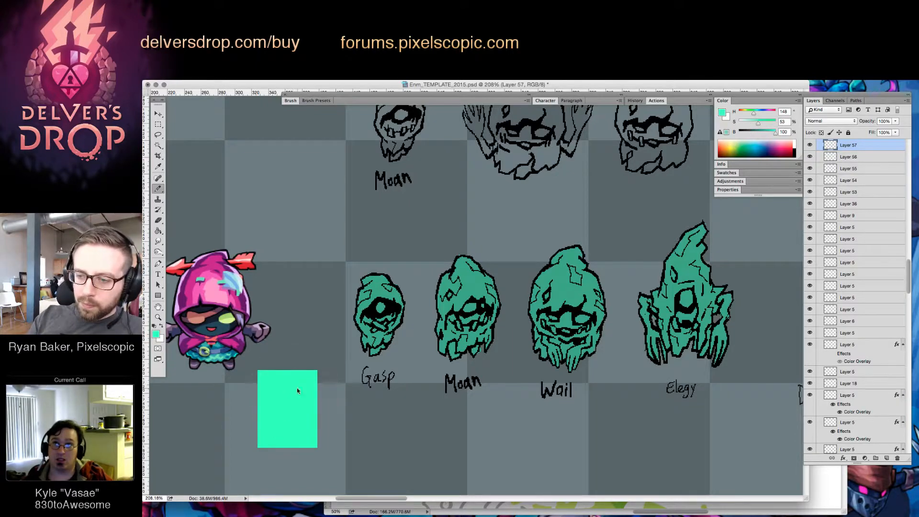
{"action": "left_click_drag", "start_coordinate": [377, 304], "coordinate": [380, 310]}
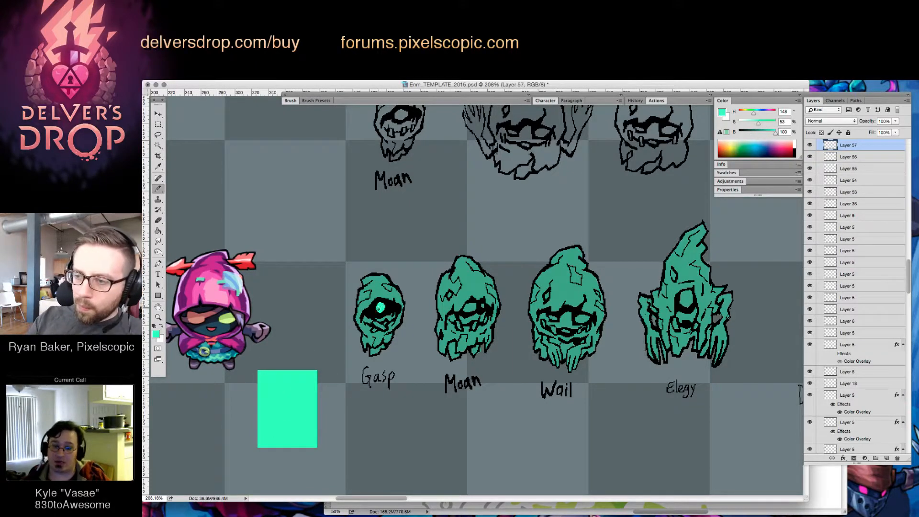
{"action": "left_click_drag", "start_coordinate": [464, 303], "coordinate": [476, 305]}
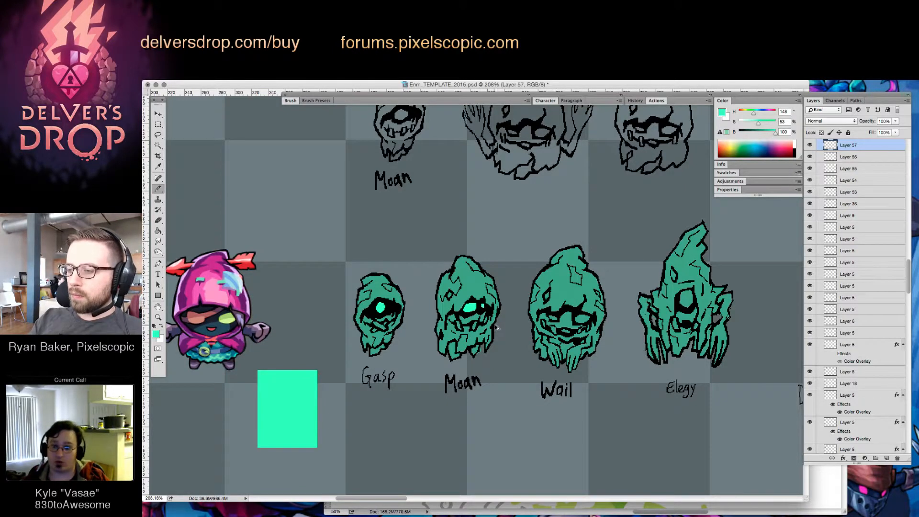
{"action": "key", "text": "alt+super+z"}
{"action": "key", "text": "alt+super+z"}
{"action": "left_click", "coordinate": [471, 307], "text": "super"}
{"action": "left_click_drag", "start_coordinate": [474, 304], "coordinate": [483, 305]}
Paint Wail's eyes and Elegy's single eye bright green on their respective colour layers
{"action": "key", "text": "shift+alt+super+n"}
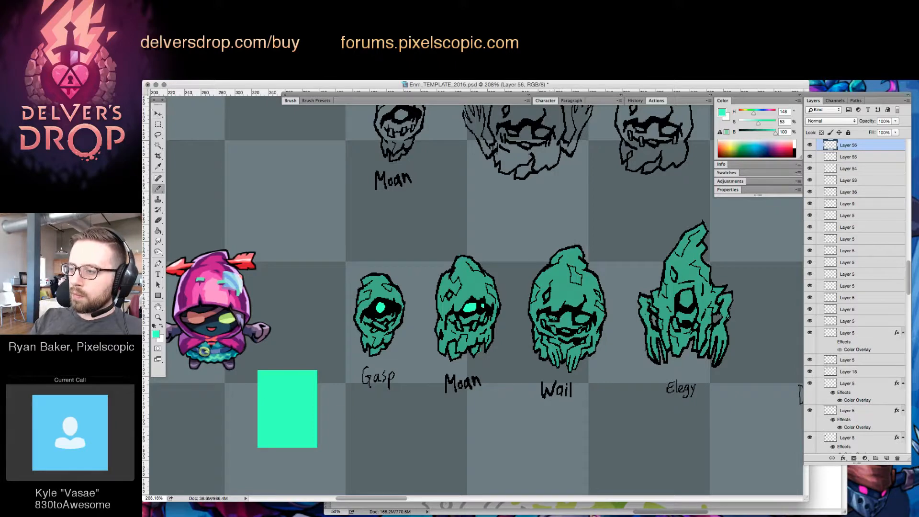
{"action": "left_click_drag", "start_coordinate": [551, 317], "coordinate": [588, 318]}
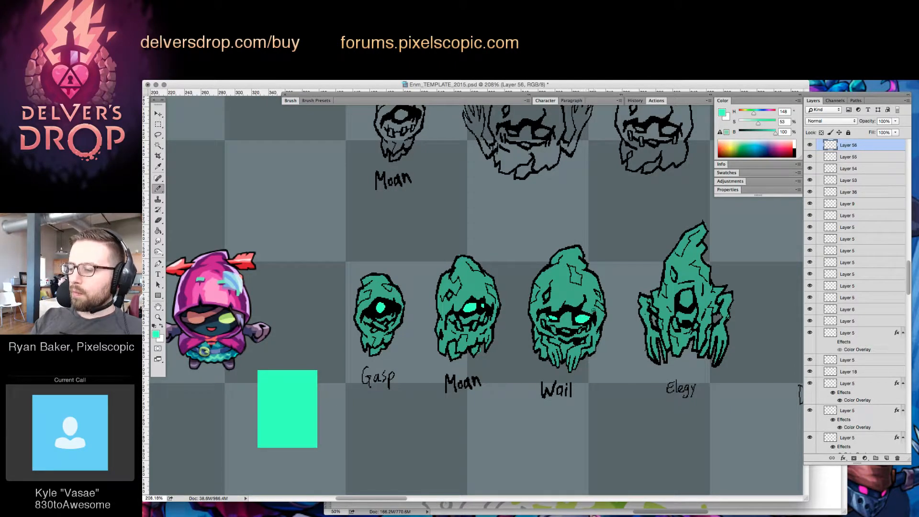
{"action": "key", "text": "shift+alt+super+n"}
{"action": "left_click_drag", "start_coordinate": [682, 293], "coordinate": [688, 299]}
View the enemies at a reduced scale beside the rest of the template and save the document
{"action": "key", "text": "z"}
{"action": "mouse_move", "coordinate": [735, 324]}
{"action": "left_mouse_down"}
{"action": "mouse_move", "coordinate": [690, 383]}
{"action": "mouse_move", "coordinate": [617, 365]}
{"action": "left_mouse_up"}
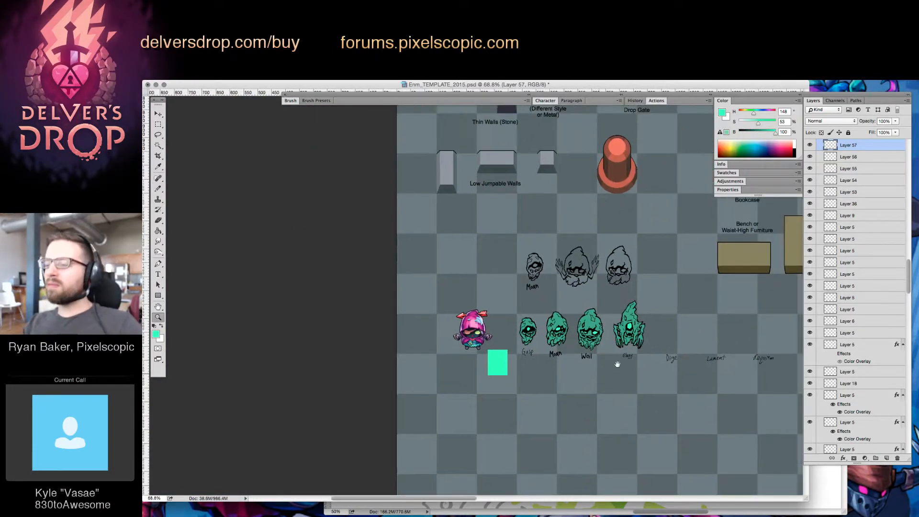
{"action": "key", "text": "v"}
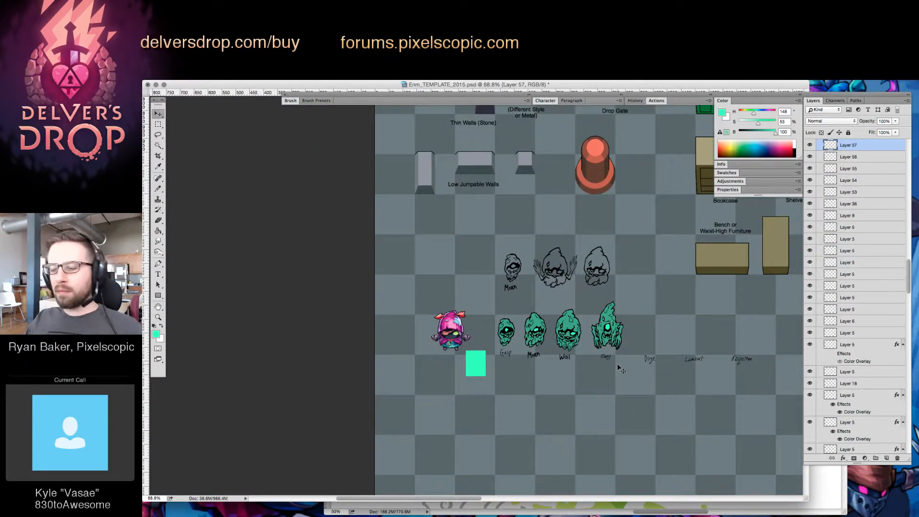
{"action": "left_click_drag", "start_coordinate": [661, 323], "coordinate": [533, 305]}
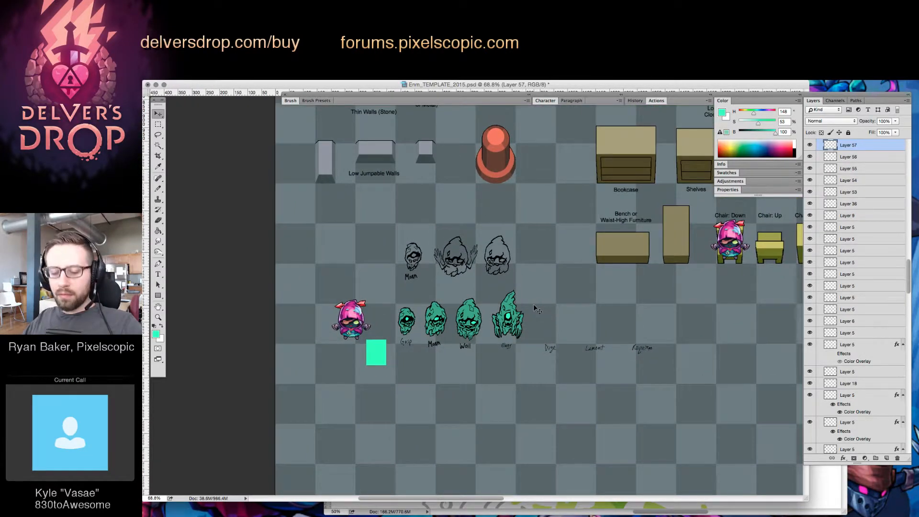
{"action": "key", "text": "super+s"}
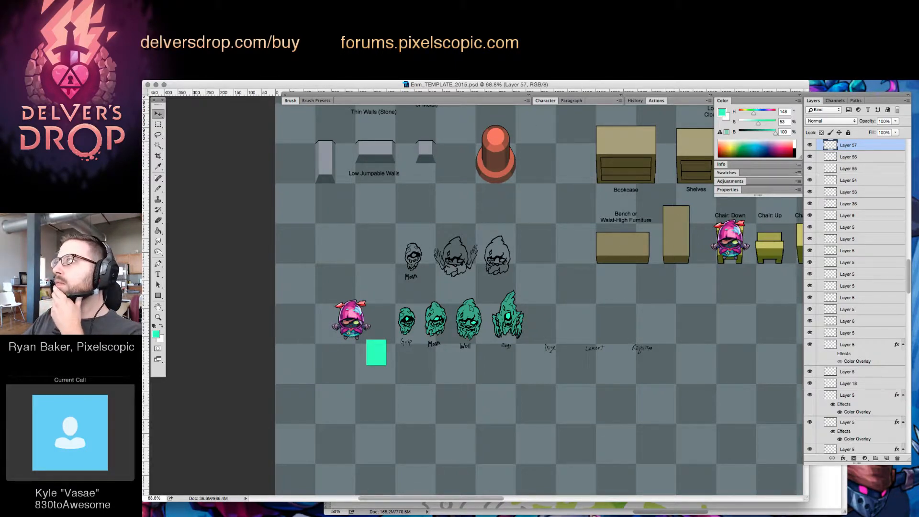
{"action": "key", "text": "Tab"}
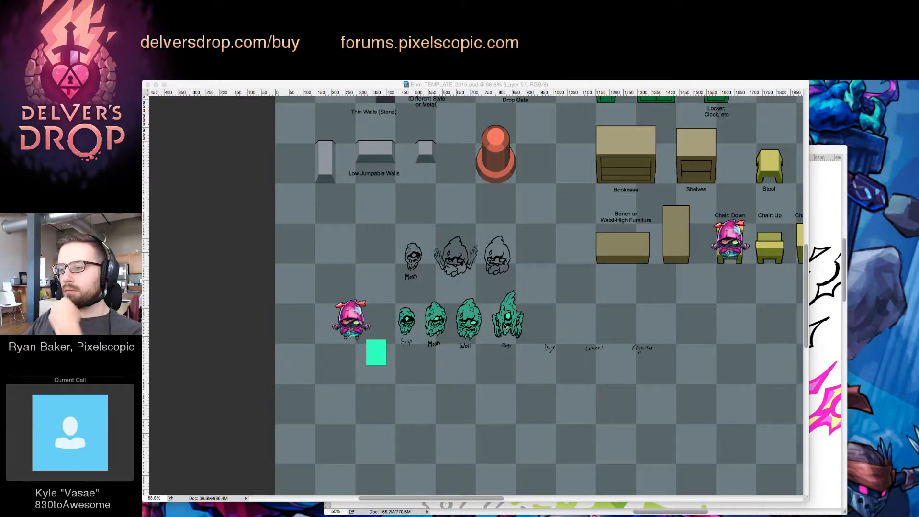
{"action": "left_click", "coordinate": [505, 327]}
{"action": "key", "text": "z"}
{"action": "left_click", "coordinate": [388, 321]}
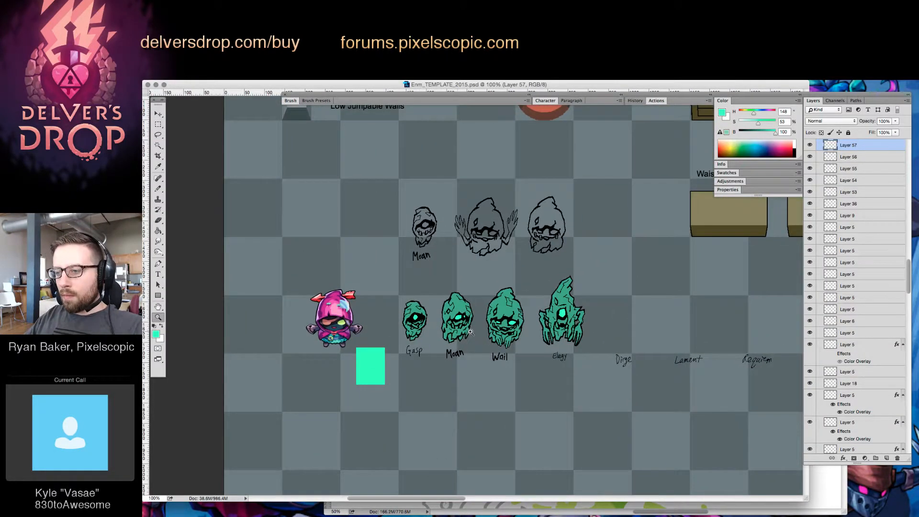
{"action": "left_click", "coordinate": [445, 350]}
{"action": "scroll", "coordinate": [560, 370], "scroll_direction": "right", "scroll_amount": 3}
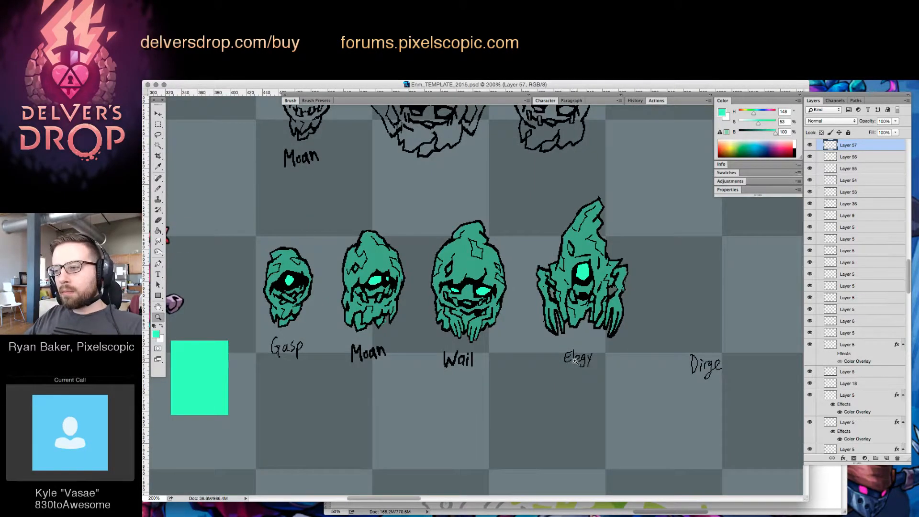
{"action": "left_click_drag", "start_coordinate": [575, 361], "coordinate": [554, 383]}
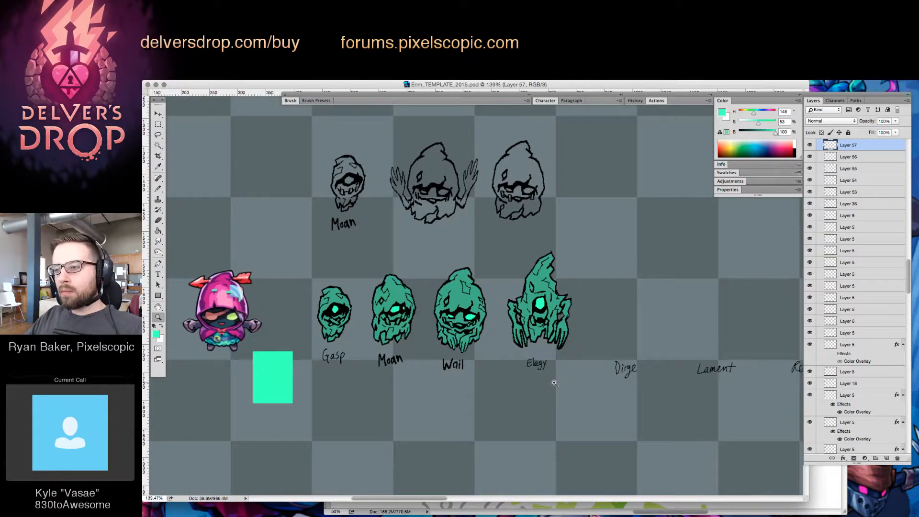
Reset the drawing colours to default black and white and turn on the CMYK proof preview
{"action": "key", "text": "b"}
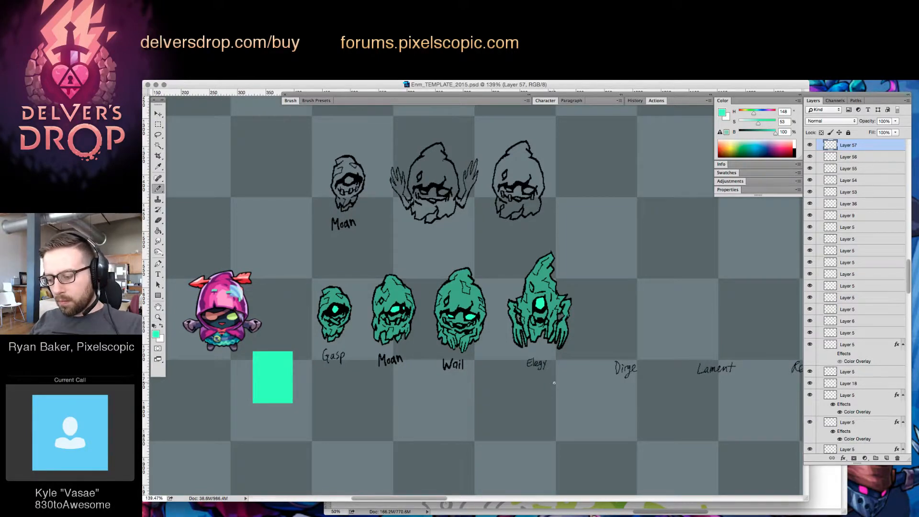
{"action": "key", "text": "d"}
{"action": "key", "text": "z"}
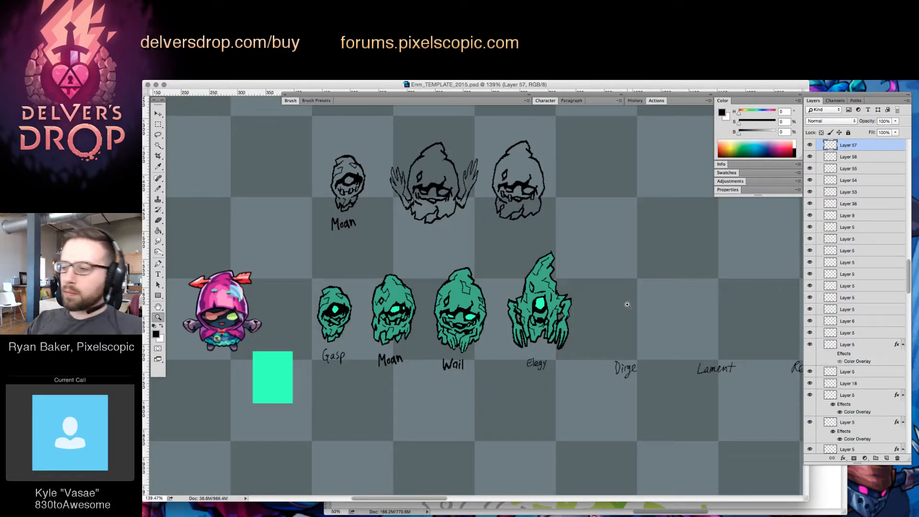
{"action": "left_click", "coordinate": [633, 300]}
{"action": "key", "text": "b"}
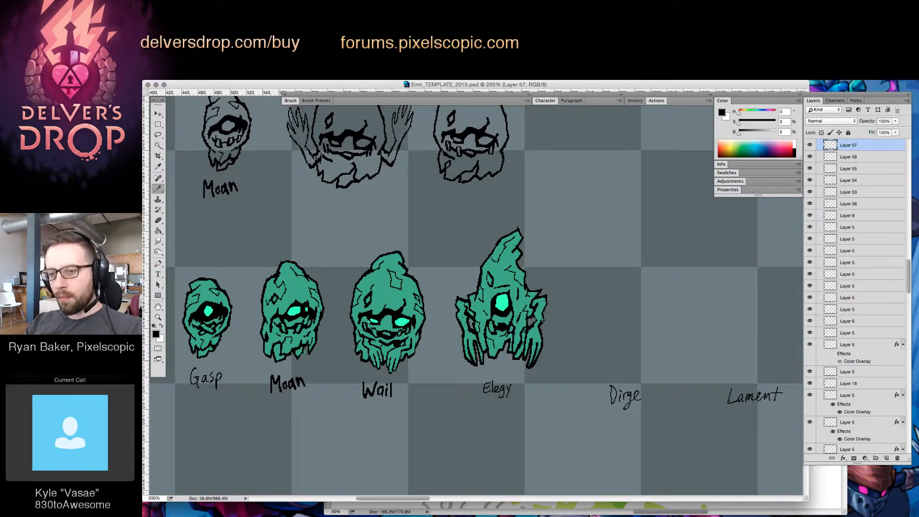
{"action": "key", "text": "super+y"}
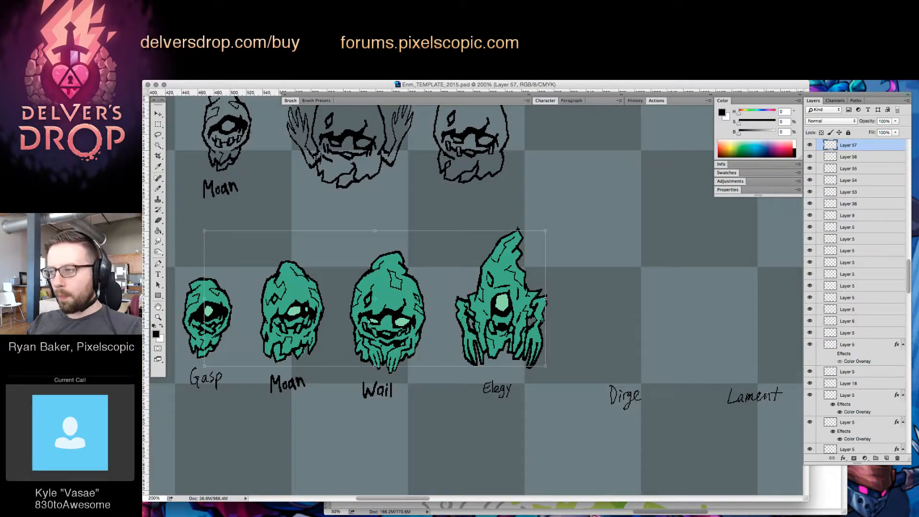
{"action": "key", "text": "v"}
{"action": "left_click_drag", "start_coordinate": [530, 296], "coordinate": [587, 293]}
{"action": "key", "text": "super+z"}
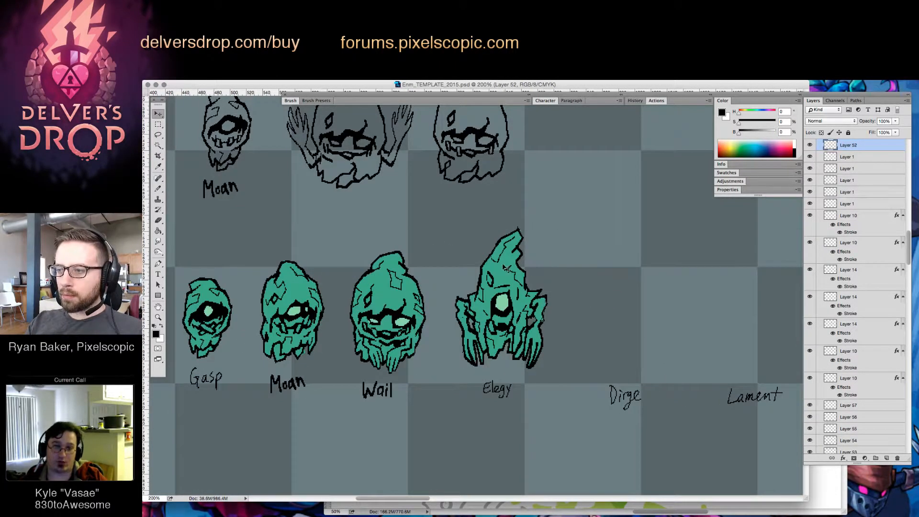
{"action": "left_click_drag", "start_coordinate": [512, 265], "coordinate": [552, 252]}
{"action": "key", "text": "super+z"}
Select the colour layers of Gasp, Moan, Wail and Elegy and merge them into one layer
{"action": "left_click_drag", "start_coordinate": [612, 294], "coordinate": [751, 304]}
{"action": "left_click", "coordinate": [454, 304], "text": "shift"}
{"action": "left_click", "coordinate": [389, 305], "text": "shift"}
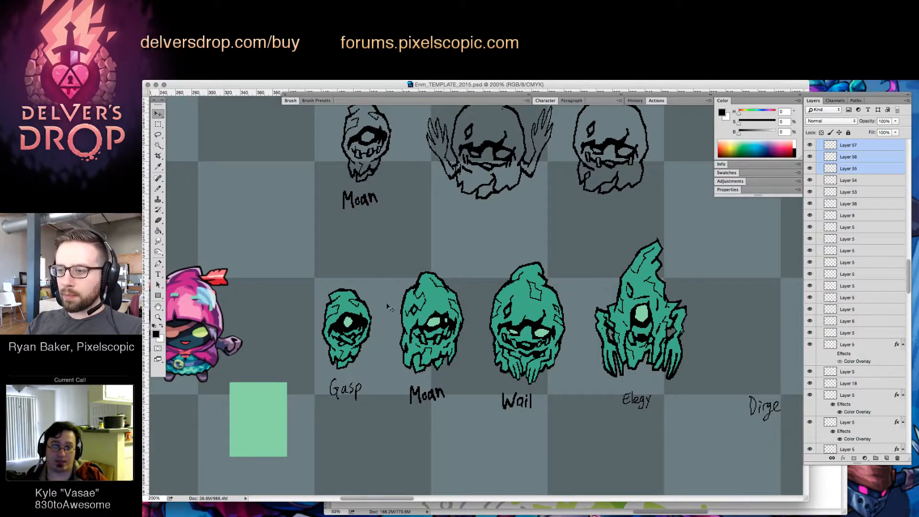
{"action": "left_click", "coordinate": [347, 310], "text": "shift"}
{"action": "key", "text": "super+e"}
{"action": "left_click_drag", "start_coordinate": [645, 295], "coordinate": [706, 268]}
{"action": "key", "text": "super+z"}
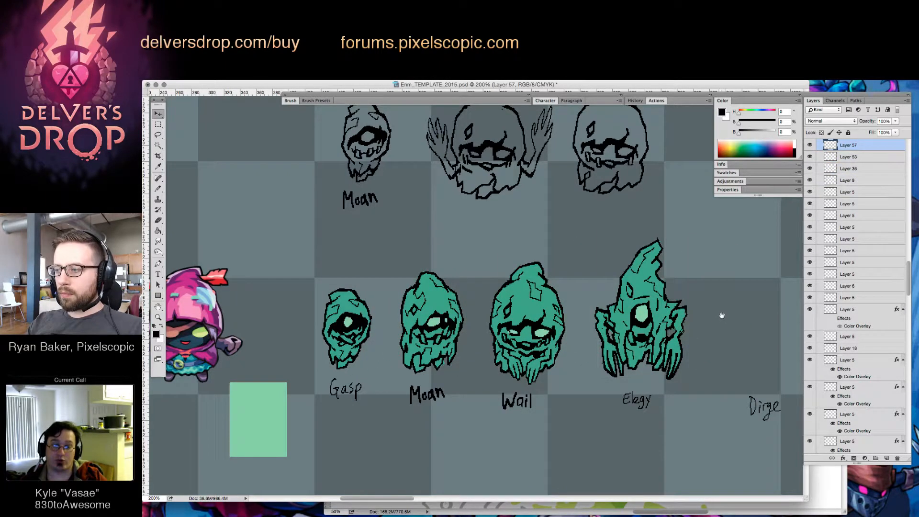
On the line-art layer, sketch one side of Dirge's hood and a small oval eye in black above the Dirge label
{"action": "left_click_drag", "start_coordinate": [720, 316], "coordinate": [562, 304]}
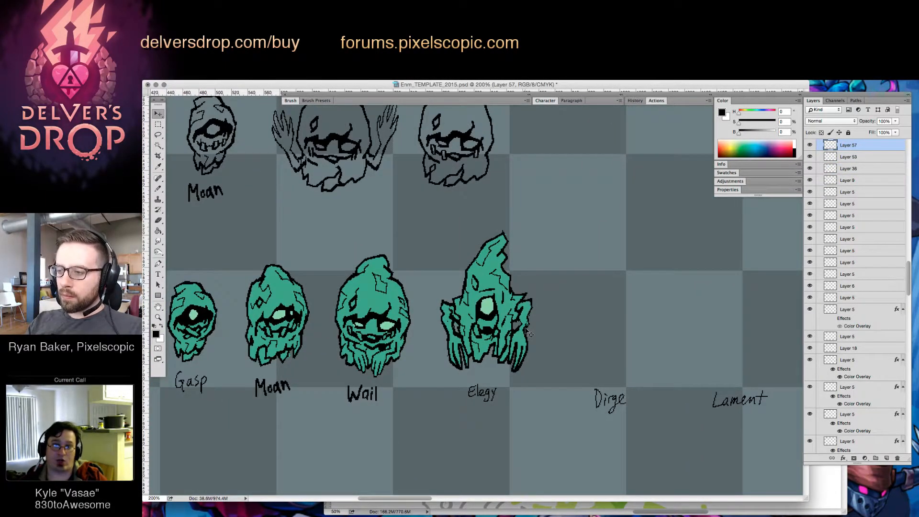
{"action": "left_click", "coordinate": [532, 340], "text": "super"}
{"action": "key", "text": "b"}
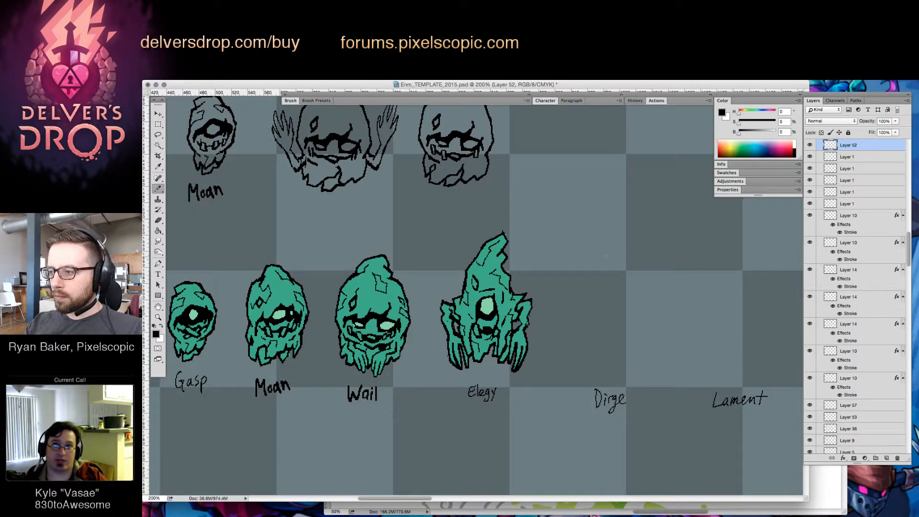
{"action": "left_click_drag", "start_coordinate": [606, 256], "coordinate": [584, 325]}
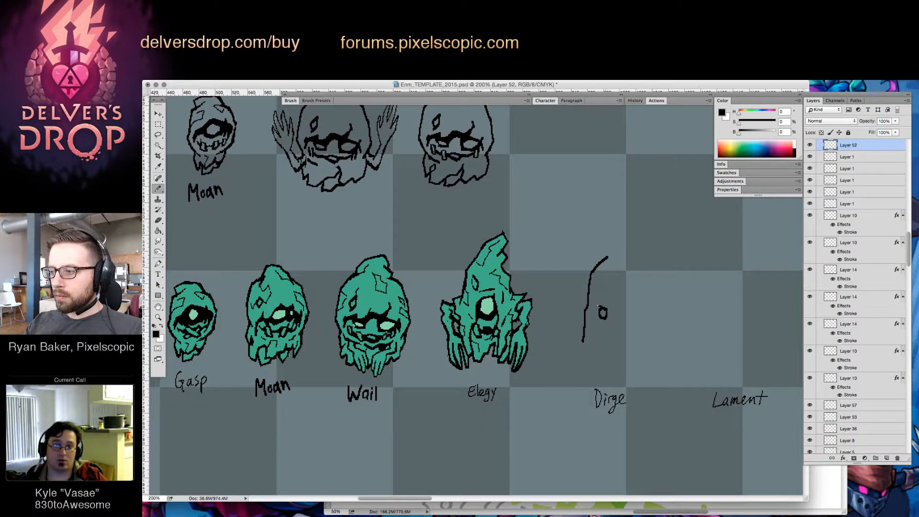
{"action": "key", "text": "e"}
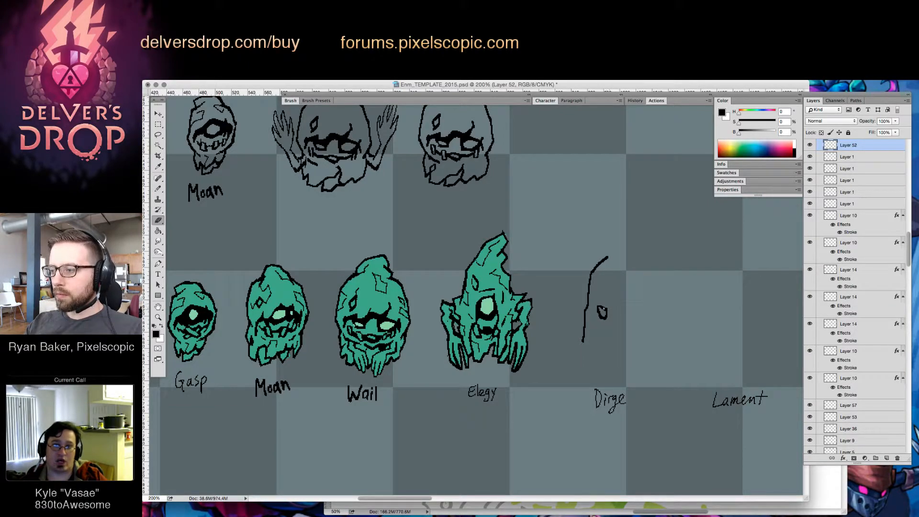
{"action": "key", "text": "b"}
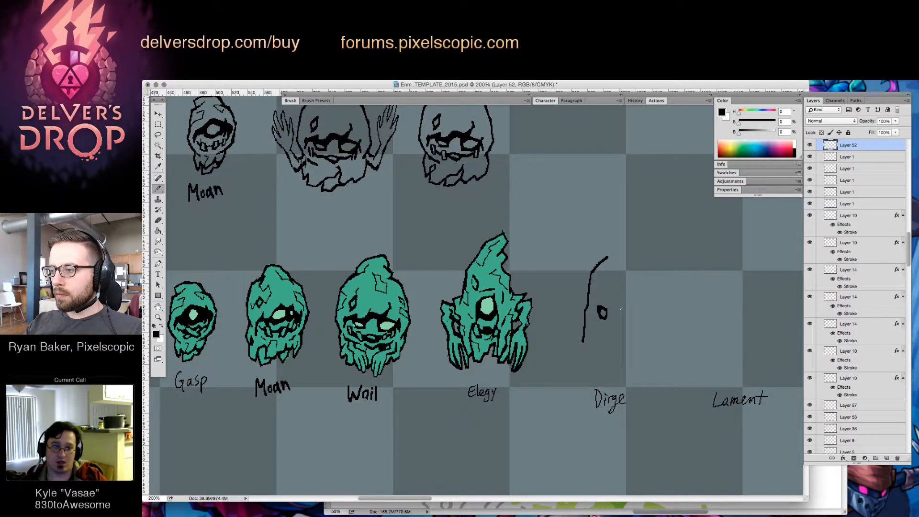
Draw Dirge's second oval eye and a short straight mouth line below the two eyes
{"action": "left_click_drag", "start_coordinate": [622, 309], "coordinate": [623, 316]}
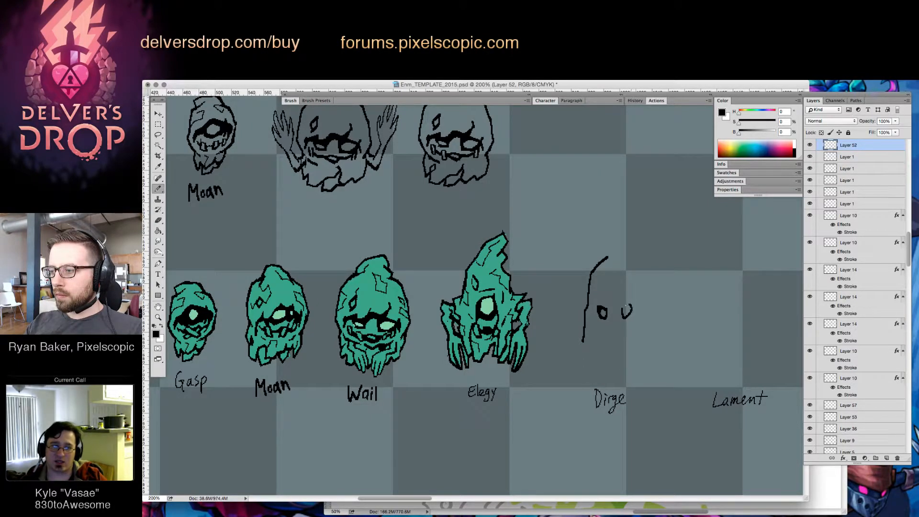
{"action": "left_click_drag", "start_coordinate": [623, 310], "coordinate": [631, 312]}
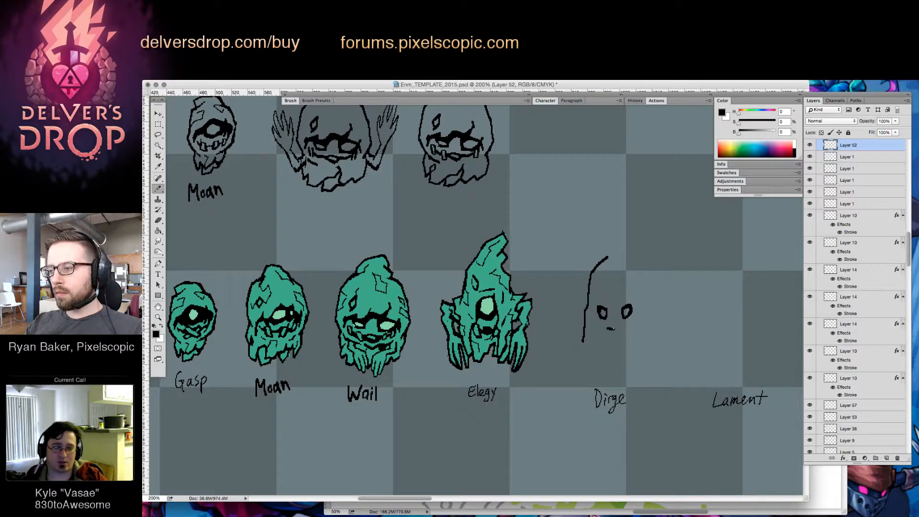
{"action": "left_click_drag", "start_coordinate": [606, 328], "coordinate": [624, 327]}
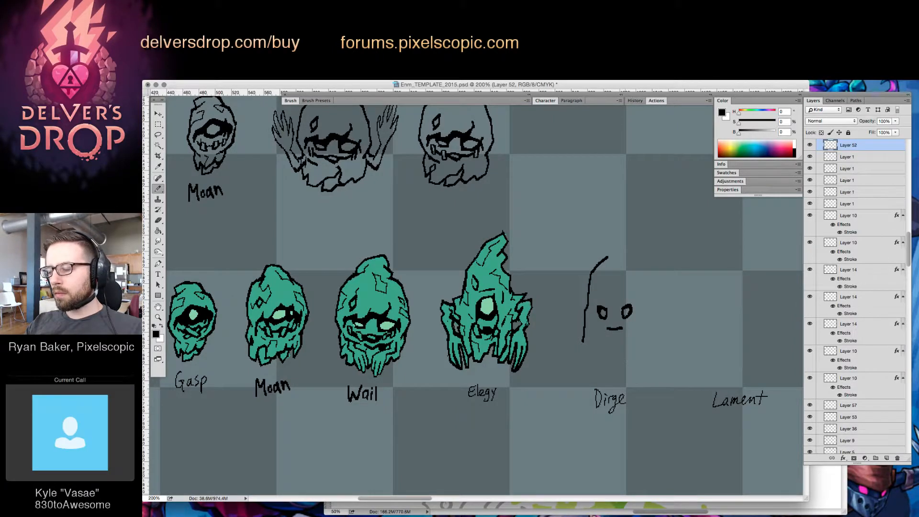
Draw two vertical lines running down past Dirge's eyes to mark the edges of the face opening
{"action": "key", "text": "z"}
{"action": "mouse_move", "coordinate": [624, 314]}
{"action": "left_mouse_down"}
{"action": "mouse_move", "coordinate": [653, 315]}
{"action": "mouse_move", "coordinate": [632, 335]}
{"action": "mouse_move", "coordinate": [615, 311]}
{"action": "mouse_move", "coordinate": [641, 311]}
{"action": "left_mouse_up"}
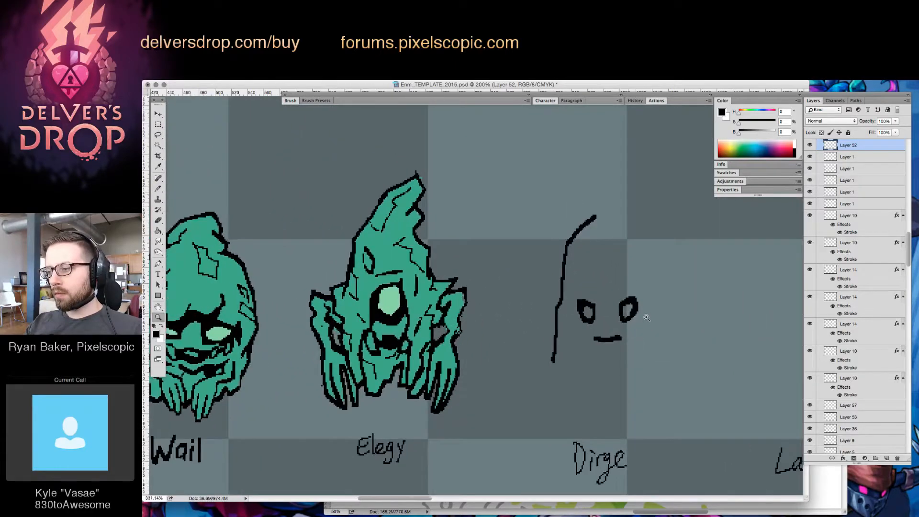
{"action": "key", "text": "b"}
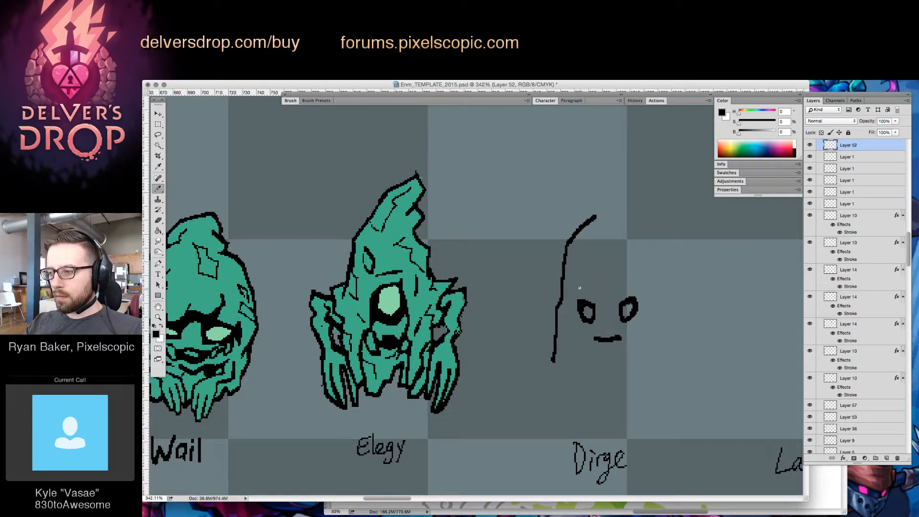
{"action": "left_click_drag", "start_coordinate": [580, 287], "coordinate": [583, 371]}
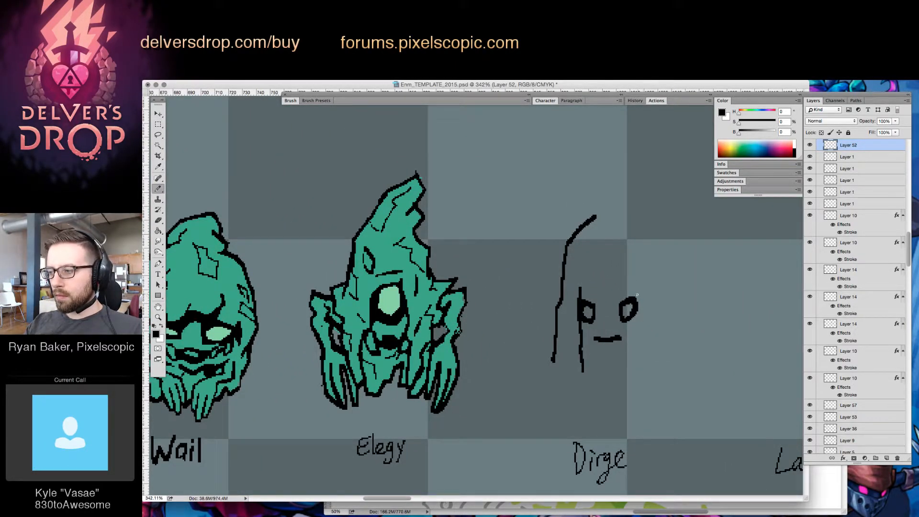
{"action": "left_click_drag", "start_coordinate": [637, 293], "coordinate": [637, 380]}
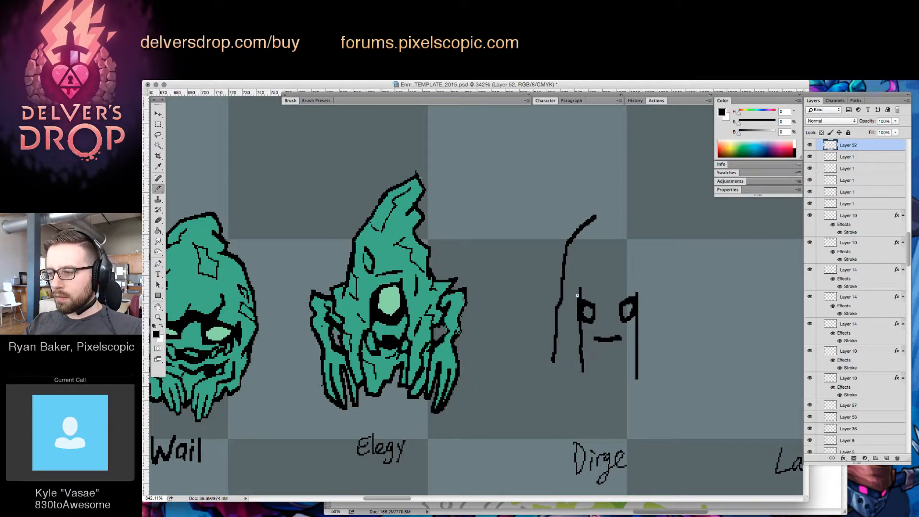
Replace Dirge's second eye and its vertical line with a slanted line across the face and a hanging, pointed hood drape
{"action": "mouse_move", "coordinate": [595, 309]}
{"action": "left_mouse_down"}
{"action": "mouse_move", "coordinate": [598, 322]}
{"action": "mouse_move", "coordinate": [625, 325]}
{"action": "mouse_move", "coordinate": [629, 299]}
{"action": "mouse_move", "coordinate": [637, 378]}
{"action": "left_mouse_up"}
{"action": "key", "text": "e"}
{"action": "key", "text": "b"}
{"action": "key", "text": "e"}
{"action": "key", "text": "b"}
{"action": "key", "text": "e"}
{"action": "key", "text": "b"}
{"action": "mouse_move", "coordinate": [636, 328]}
{"action": "left_mouse_down"}
{"action": "mouse_move", "coordinate": [637, 395]}
{"action": "mouse_move", "coordinate": [650, 402]}
{"action": "mouse_move", "coordinate": [654, 353]}
{"action": "left_mouse_up"}
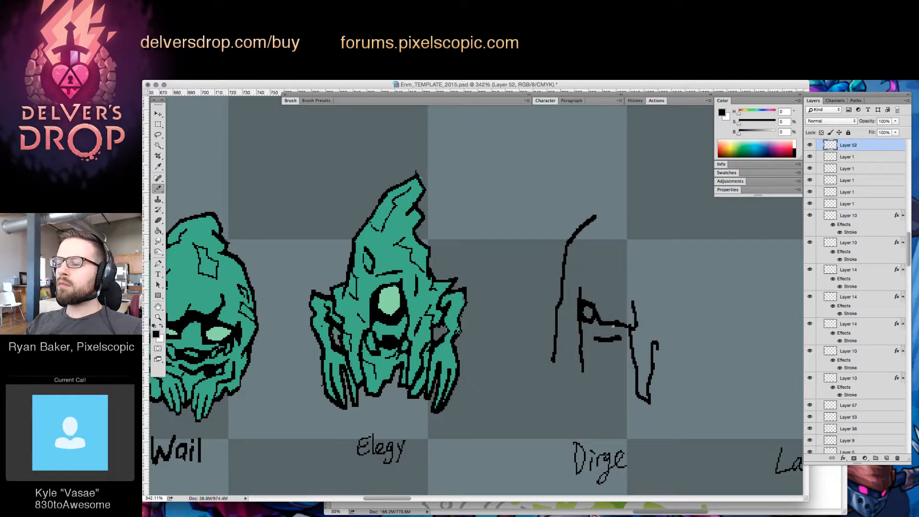
Erase Dirge's short mouth line and draw a small oval above the slanted face line
{"action": "key", "text": "e"}
{"action": "left_click_drag", "start_coordinate": [593, 338], "coordinate": [618, 337]}
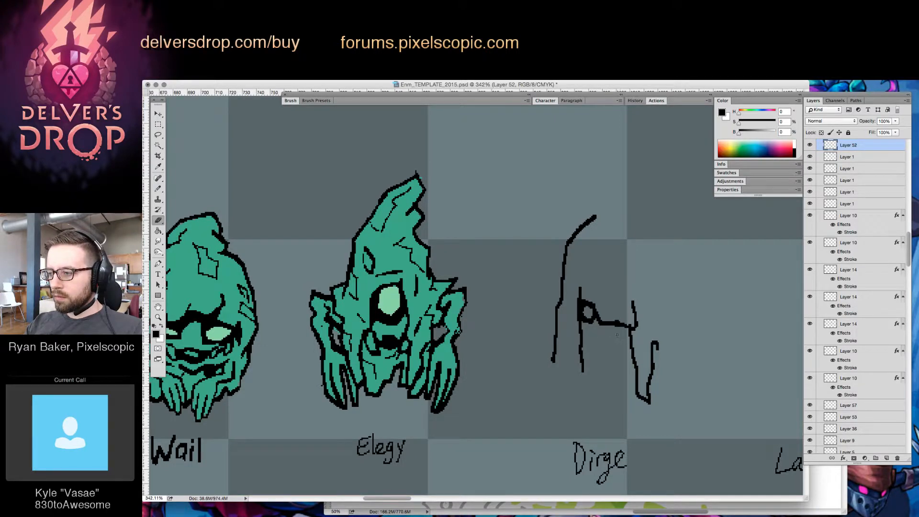
{"action": "key", "text": "b"}
{"action": "left_click_drag", "start_coordinate": [616, 287], "coordinate": [619, 308]}
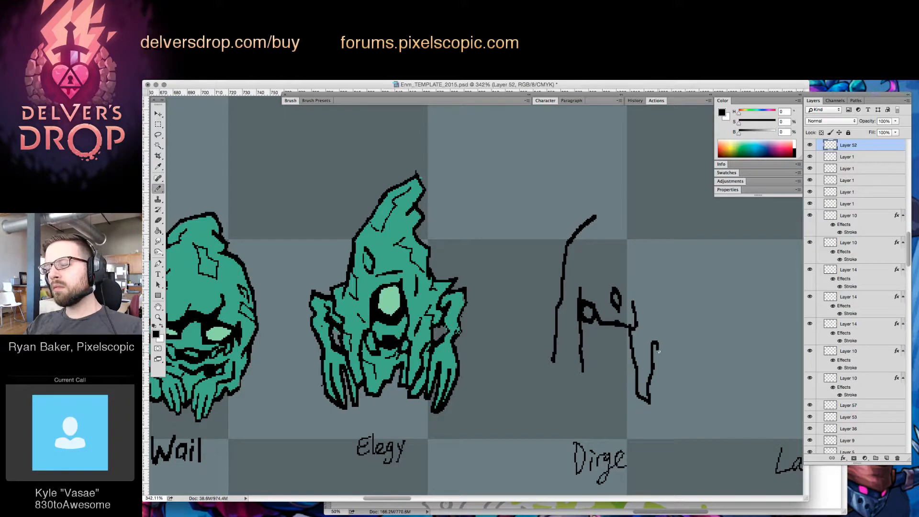
Close Dirge's hood outline over the top of the head down to the pointed drape, and refine its side edge
{"action": "mouse_move", "coordinate": [658, 351]}
{"action": "left_mouse_down"}
{"action": "mouse_move", "coordinate": [641, 242]}
{"action": "mouse_move", "coordinate": [627, 220]}
{"action": "mouse_move", "coordinate": [591, 220]}
{"action": "left_mouse_up"}
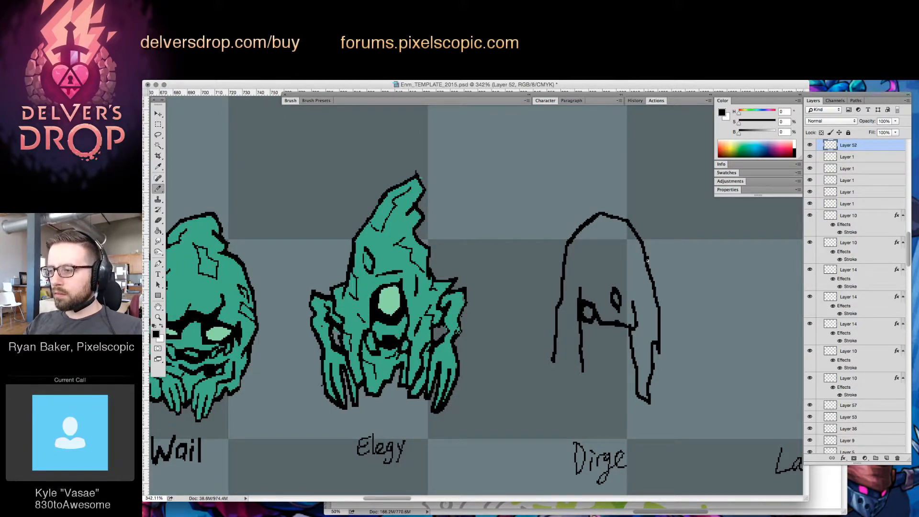
{"action": "left_click_drag", "start_coordinate": [648, 260], "coordinate": [658, 302]}
{"action": "key", "text": "e"}
{"action": "key", "text": "b"}
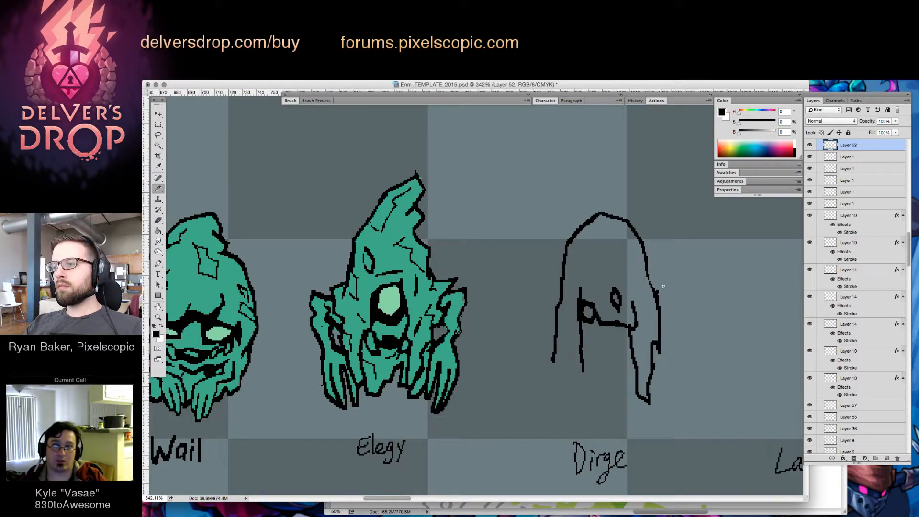
{"action": "key", "text": "e"}
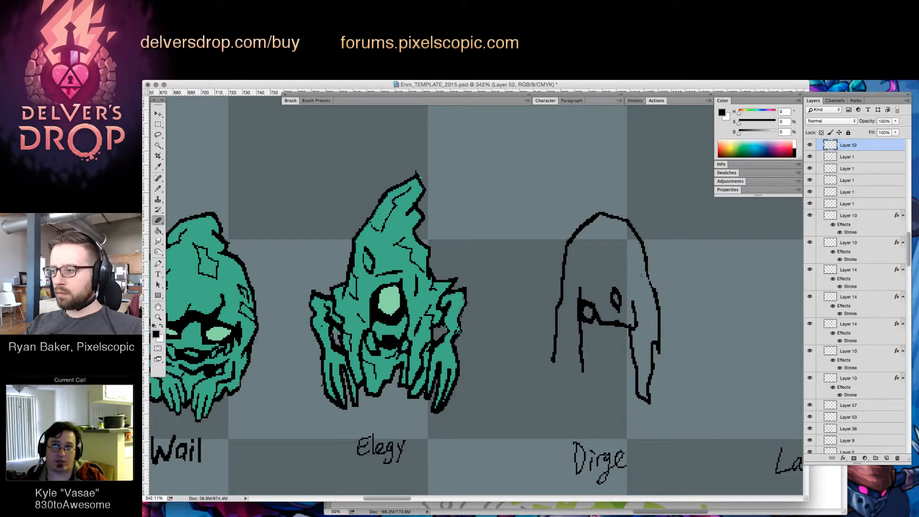
{"action": "key", "text": "b"}
Rework the lower end of the hood on the side nearest Elegy into a matching pointed drape
{"action": "left_click_drag", "start_coordinate": [555, 336], "coordinate": [562, 384]}
{"action": "key", "text": "e"}
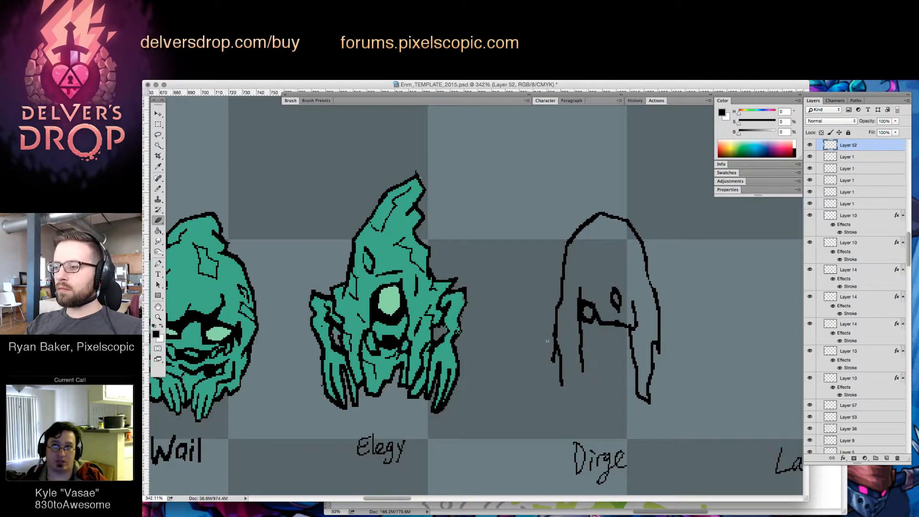
{"action": "mouse_move", "coordinate": [550, 347]}
{"action": "left_mouse_down"}
{"action": "mouse_move", "coordinate": [572, 399]}
{"action": "mouse_move", "coordinate": [581, 374]}
{"action": "left_mouse_up"}
{"action": "key", "text": "b"}
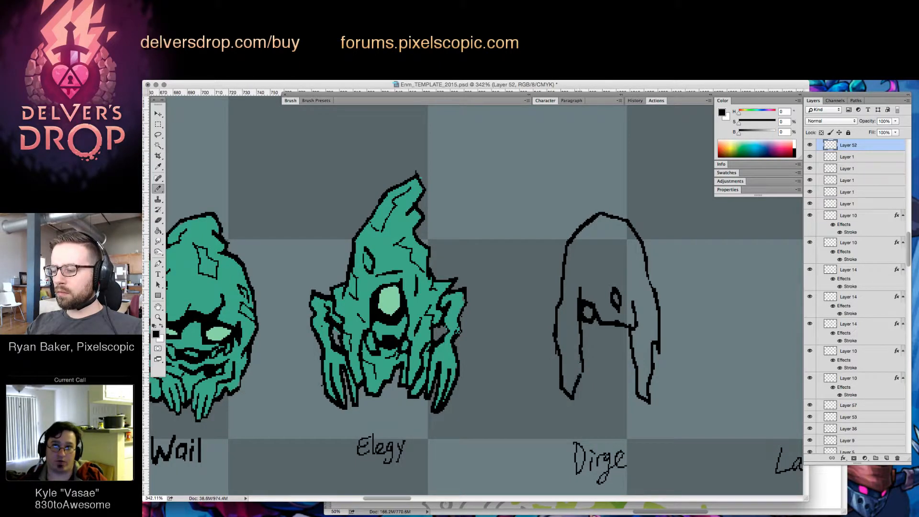
{"action": "key", "text": "e"}
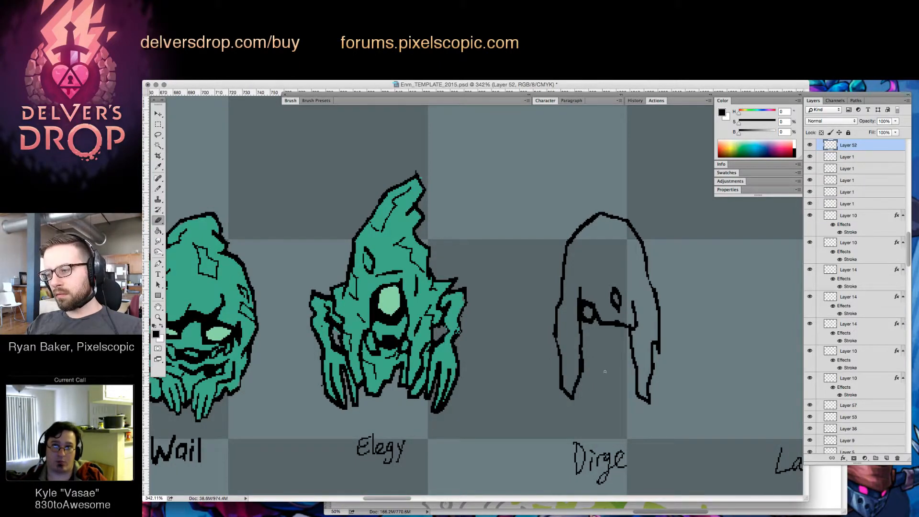
{"action": "key", "text": "b"}
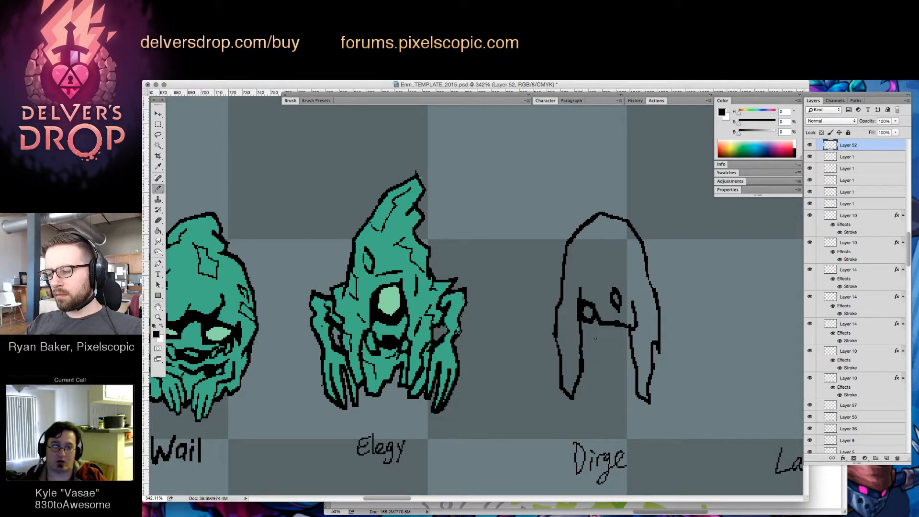
Add short angled strokes under Dirge's face line and curved fold lines inside both sides of the hood
{"action": "mouse_move", "coordinate": [580, 324]}
{"action": "left_mouse_down"}
{"action": "mouse_move", "coordinate": [596, 339]}
{"action": "mouse_move", "coordinate": [621, 328]}
{"action": "mouse_move", "coordinate": [628, 385]}
{"action": "mouse_move", "coordinate": [665, 338]}
{"action": "mouse_move", "coordinate": [696, 338]}
{"action": "left_mouse_up"}
{"action": "key", "text": "z"}
{"action": "key", "text": "b"}
{"action": "left_click_drag", "start_coordinate": [620, 255], "coordinate": [606, 291]}
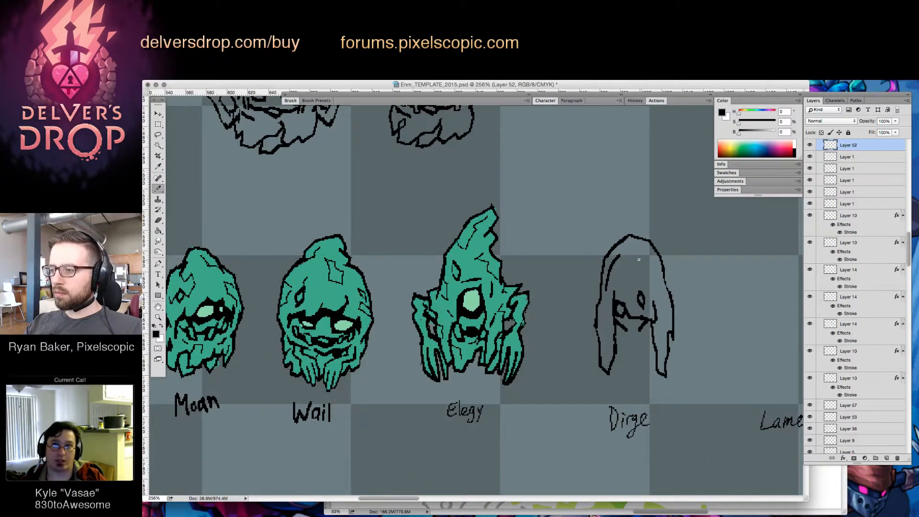
{"action": "key", "text": "e"}
{"action": "key", "text": "b"}
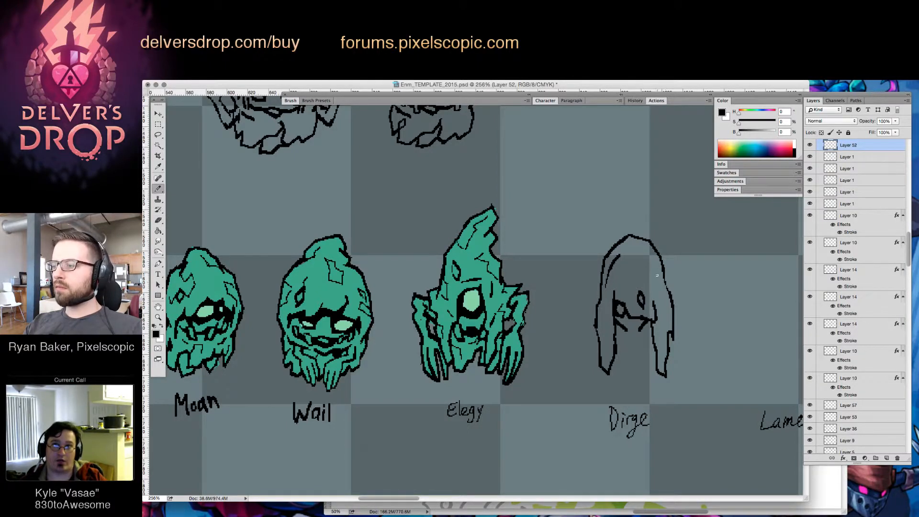
{"action": "left_click_drag", "start_coordinate": [651, 269], "coordinate": [651, 282]}
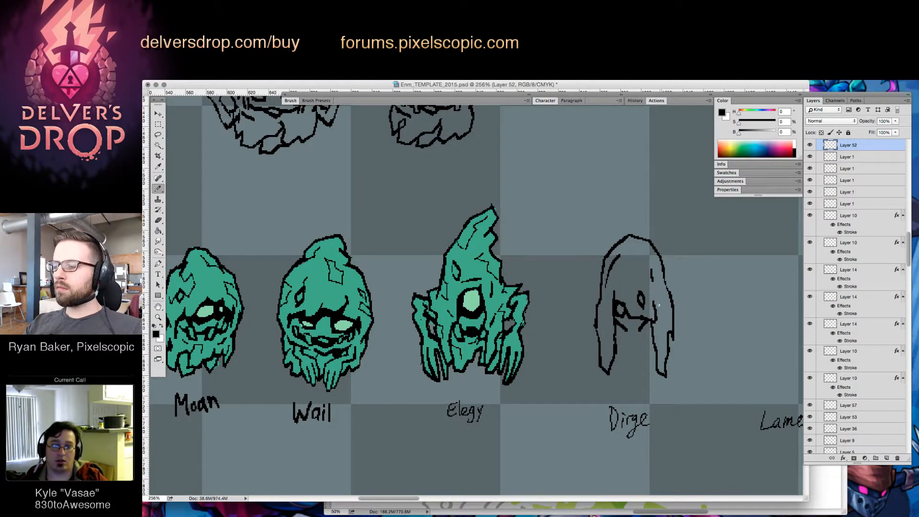
Refine the inner edge of the drape beside Dirge's face on the side nearest Lament
{"action": "scroll", "coordinate": [658, 304], "scroll_direction": "up", "scroll_amount": 1}
{"action": "key", "text": "e"}
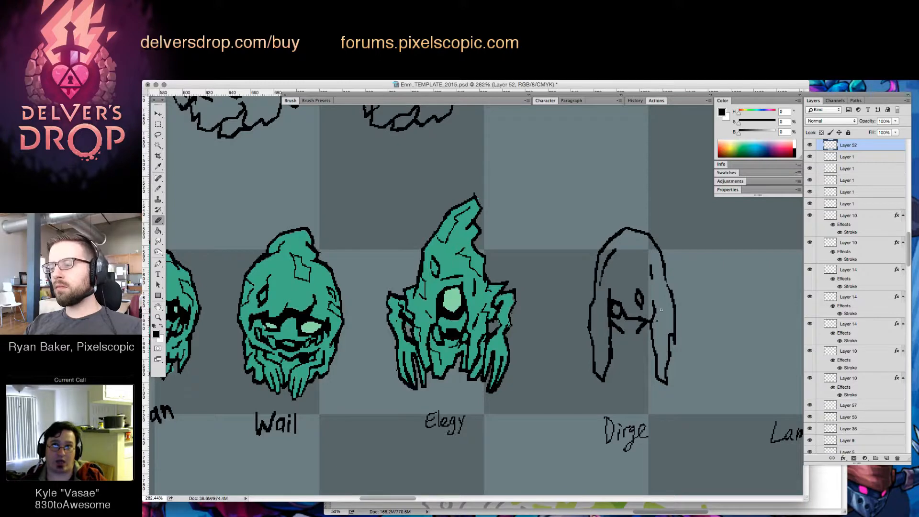
{"action": "key", "text": "b"}
{"action": "left_click_drag", "start_coordinate": [657, 312], "coordinate": [652, 331]}
{"action": "key", "text": "e"}
{"action": "key", "text": "b"}
{"action": "key", "text": "e"}
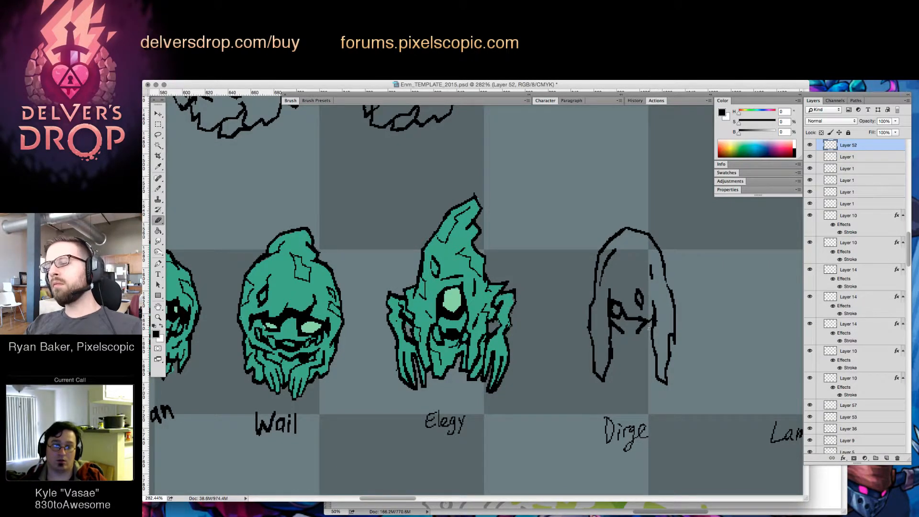
Redraw and clean up the outer edge of Dirge's hood drape on the side nearest Lament
{"action": "key", "text": "b"}
{"action": "left_click_drag", "start_coordinate": [673, 302], "coordinate": [672, 345]}
{"action": "key", "text": "e"}
{"action": "key", "text": "b"}
{"action": "key", "text": "e"}
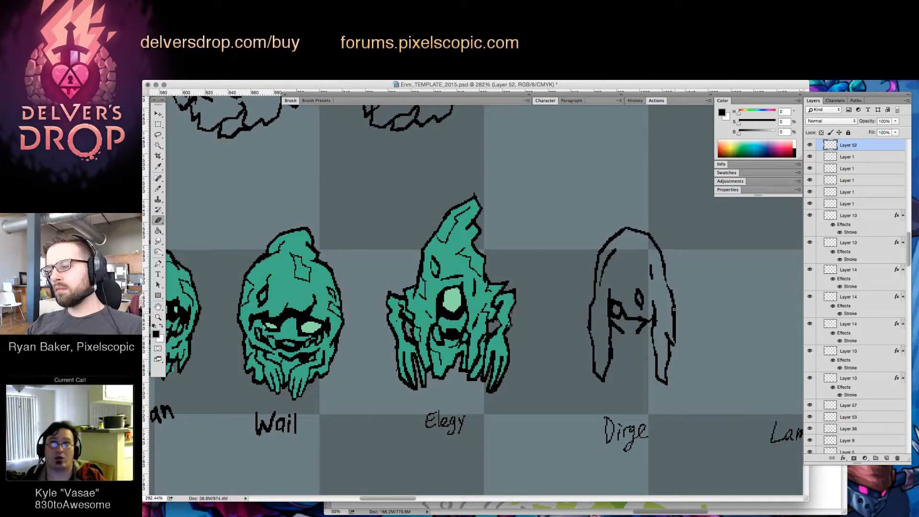
{"action": "left_click_drag", "start_coordinate": [674, 306], "coordinate": [668, 376]}
{"action": "key", "text": "b"}
{"action": "key", "text": "e"}
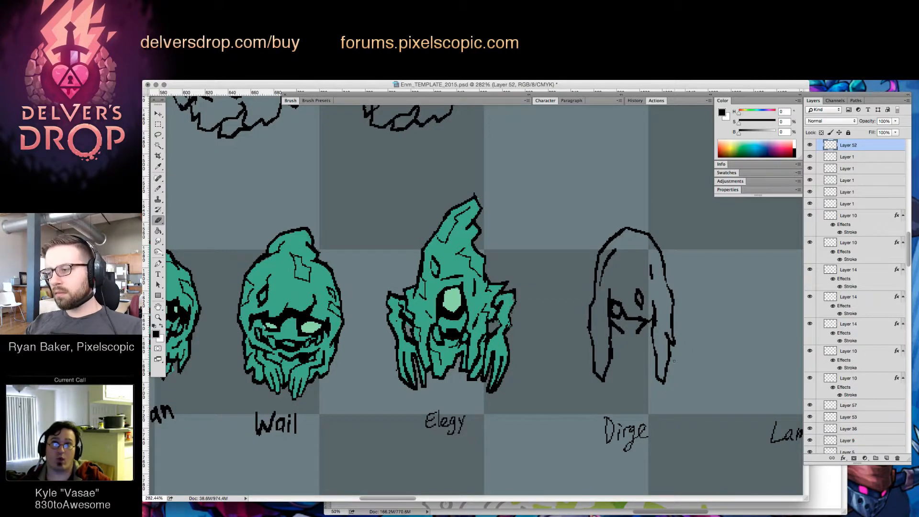
{"action": "key", "text": "b"}
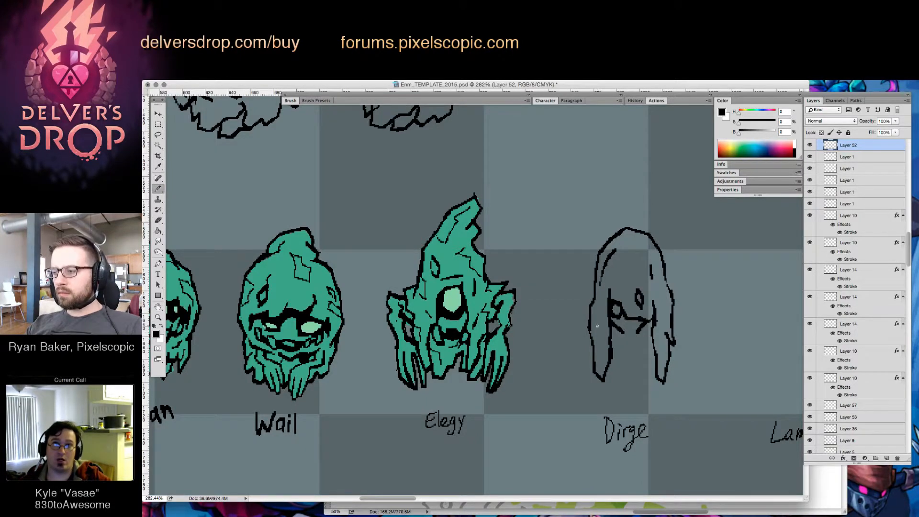
Draw long arm lines hanging outside the hood drapes on both sides of Dirge
{"action": "left_click_drag", "start_coordinate": [593, 339], "coordinate": [595, 371]}
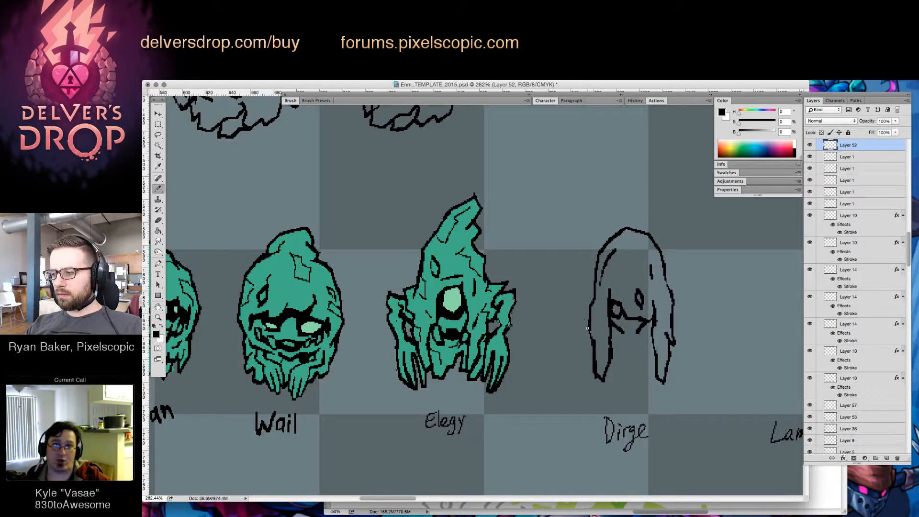
{"action": "left_click_drag", "start_coordinate": [587, 328], "coordinate": [586, 383]}
{"action": "left_click_drag", "start_coordinate": [675, 314], "coordinate": [676, 380]}
{"action": "key", "text": "ctrl+z"}
{"action": "mouse_move", "coordinate": [673, 307]}
{"action": "left_mouse_down"}
{"action": "mouse_move", "coordinate": [681, 344]}
{"action": "mouse_move", "coordinate": [674, 348]}
{"action": "mouse_move", "coordinate": [675, 334]}
{"action": "mouse_move", "coordinate": [670, 347]}
{"action": "mouse_move", "coordinate": [680, 335]}
{"action": "mouse_move", "coordinate": [665, 334]}
{"action": "mouse_move", "coordinate": [671, 344]}
{"action": "mouse_move", "coordinate": [667, 335]}
{"action": "mouse_move", "coordinate": [680, 339]}
{"action": "mouse_move", "coordinate": [676, 378]}
{"action": "left_mouse_up"}
{"action": "key", "text": "e"}
{"action": "key", "text": "b"}
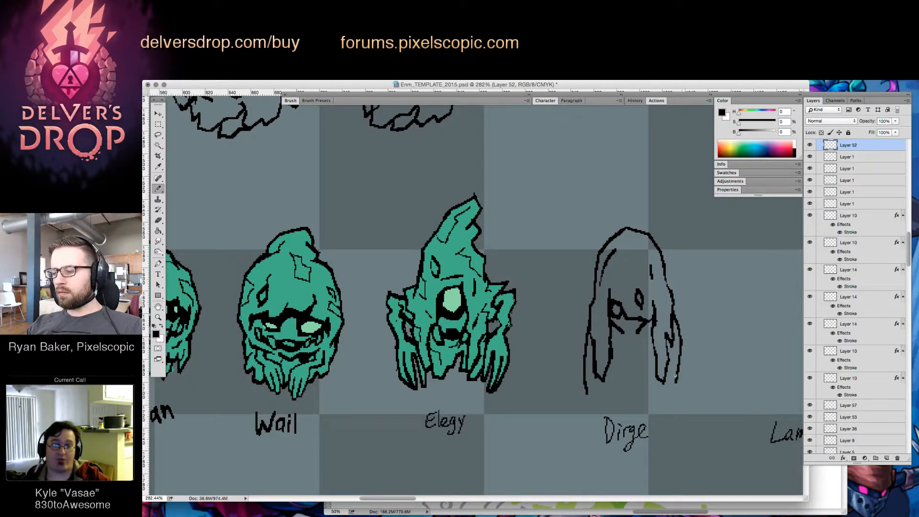
Refine and thin the two outer arm lines and tidy the drape edge on the side nearest Elegy
{"action": "mouse_move", "coordinate": [682, 335]}
{"action": "left_mouse_down"}
{"action": "mouse_move", "coordinate": [674, 313]}
{"action": "mouse_move", "coordinate": [674, 382]}
{"action": "left_mouse_up"}
{"action": "key", "text": "e"}
{"action": "key", "text": "b"}
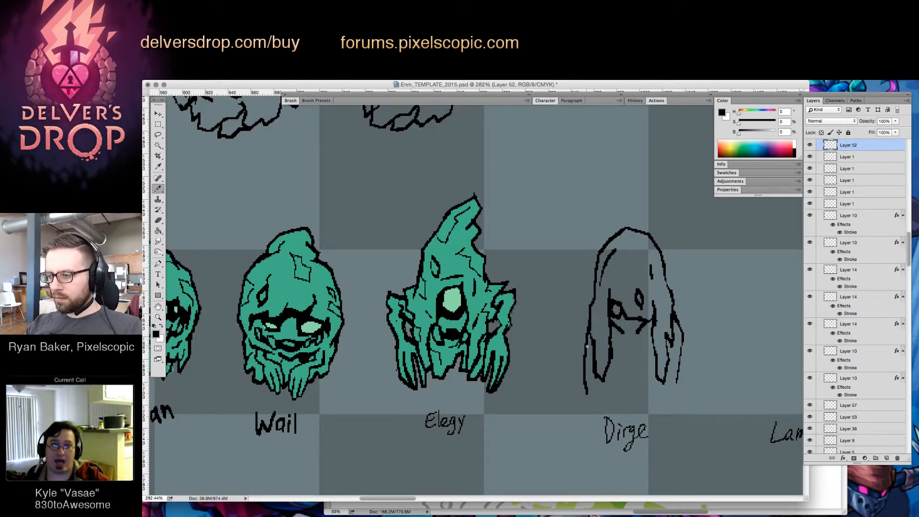
{"action": "mouse_move", "coordinate": [583, 360]}
{"action": "left_mouse_down"}
{"action": "mouse_move", "coordinate": [588, 395]}
{"action": "mouse_move", "coordinate": [586, 365]}
{"action": "mouse_move", "coordinate": [586, 382]}
{"action": "left_mouse_up"}
{"action": "key", "text": "e"}
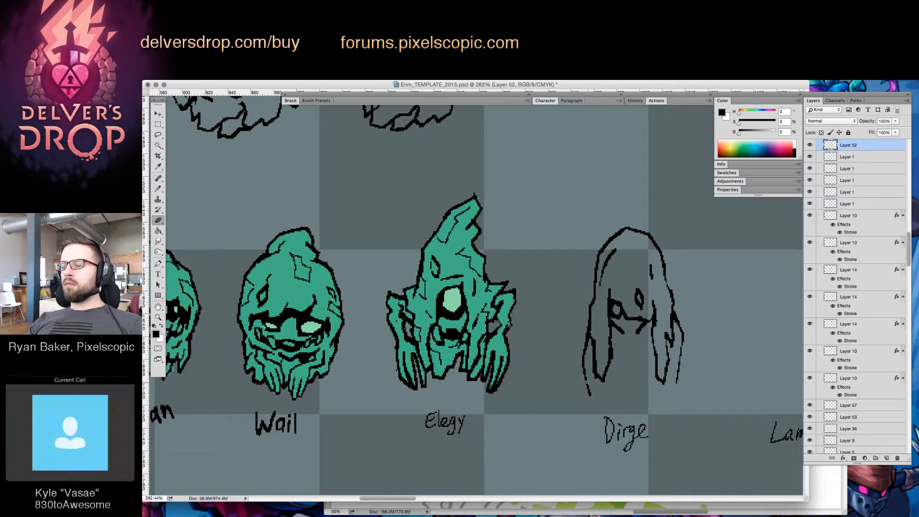
{"action": "key", "text": "b"}
{"action": "key", "text": "e"}
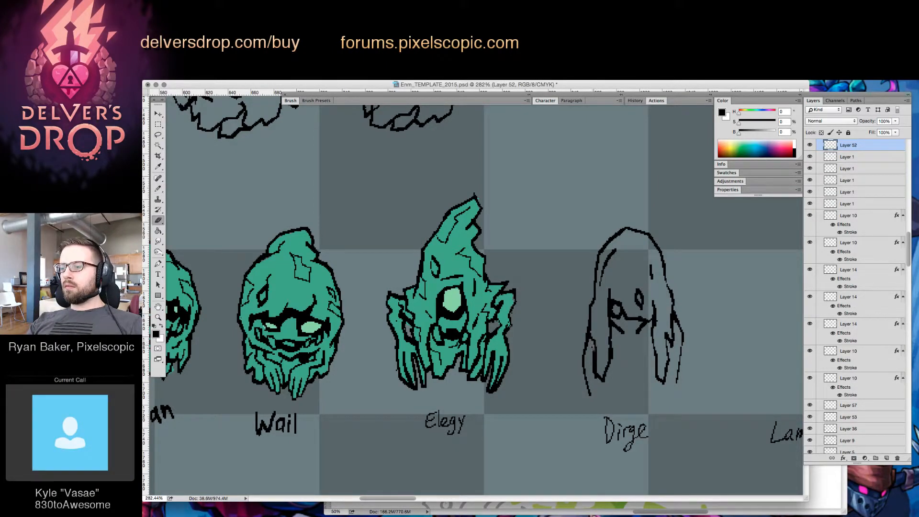
{"action": "mouse_move", "coordinate": [593, 351]}
{"action": "left_mouse_down"}
{"action": "mouse_move", "coordinate": [593, 374]}
{"action": "mouse_move", "coordinate": [596, 367]}
{"action": "mouse_move", "coordinate": [602, 377]}
{"action": "left_mouse_up"}
{"action": "key", "text": "b"}
{"action": "key", "text": "e"}
{"action": "key", "text": "b"}
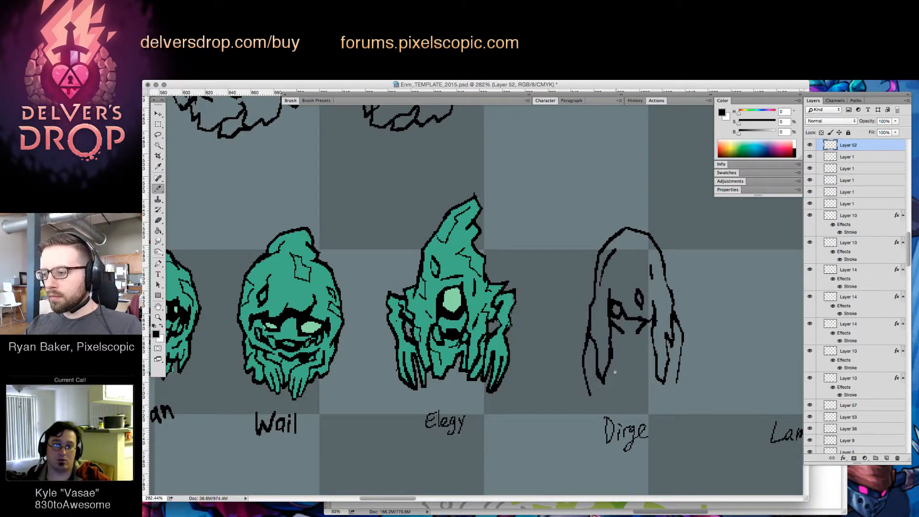
Draw a ragged, torn cloth hem between Dirge's two hood drapes, alternating brush strokes with erasing
{"action": "left_click_drag", "start_coordinate": [613, 370], "coordinate": [623, 381]}
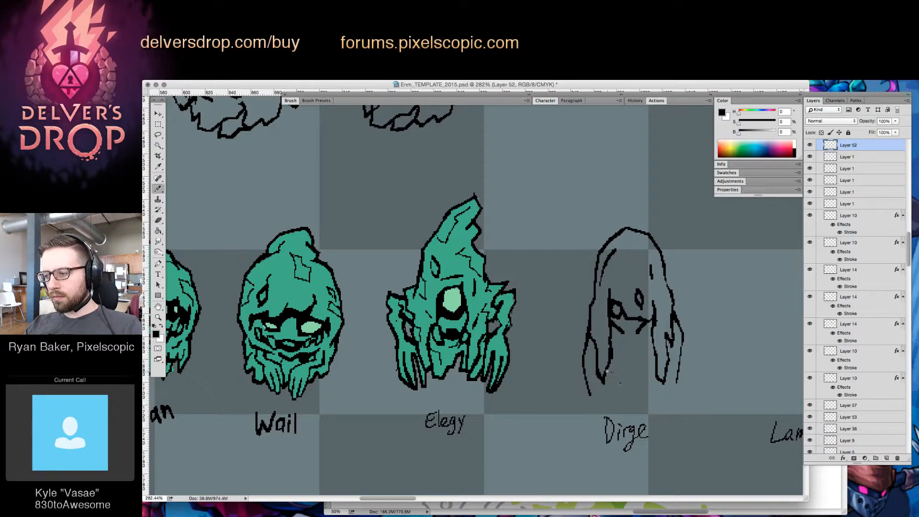
{"action": "mouse_move", "coordinate": [606, 370]}
{"action": "left_mouse_down"}
{"action": "mouse_move", "coordinate": [629, 388]}
{"action": "mouse_move", "coordinate": [655, 367]}
{"action": "mouse_move", "coordinate": [641, 387]}
{"action": "mouse_move", "coordinate": [626, 387]}
{"action": "mouse_move", "coordinate": [652, 378]}
{"action": "mouse_move", "coordinate": [644, 373]}
{"action": "left_mouse_up"}
{"action": "key", "text": "e"}
{"action": "key", "text": "b"}
{"action": "key", "text": "e"}
{"action": "key", "text": "b"}
{"action": "key", "text": "e"}
{"action": "key", "text": "b"}
{"action": "key", "text": "e"}
{"action": "key", "text": "b"}
{"action": "key", "text": "e"}
{"action": "key", "text": "b"}
{"action": "key", "text": "e"}
{"action": "key", "text": "b"}
{"action": "key", "text": "e"}
{"action": "key", "text": "b"}
{"action": "key", "text": "e"}
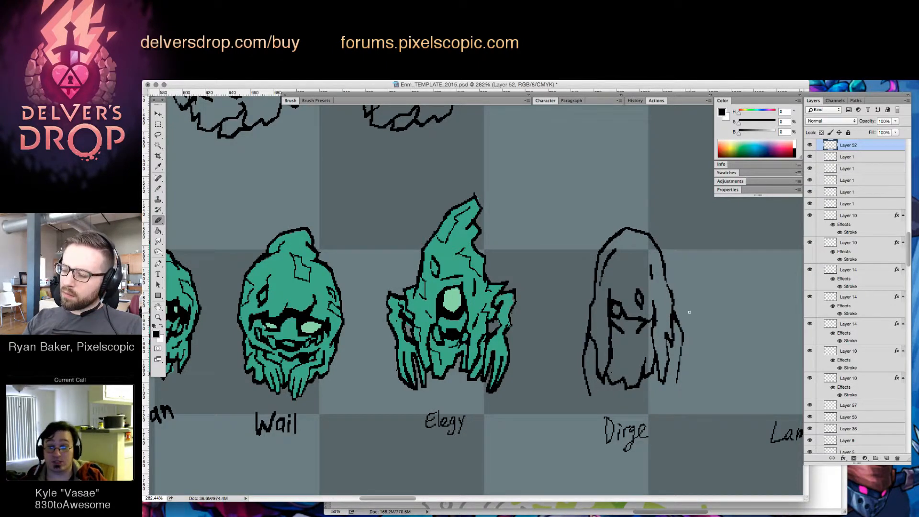
Extend Dirge's arm on the side nearest Elegy and sketch a hand with pointed fingers just above the label
{"action": "key", "text": "z"}
{"action": "left_click_drag", "start_coordinate": [670, 350], "coordinate": [602, 411]}
{"action": "left_click_drag", "start_coordinate": [686, 346], "coordinate": [708, 318]}
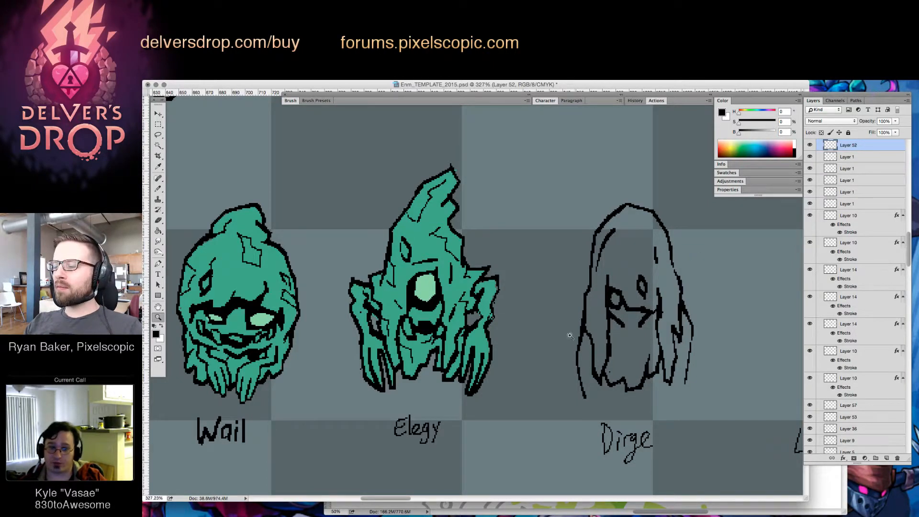
{"action": "key", "text": "b"}
{"action": "mouse_move", "coordinate": [584, 397]}
{"action": "left_mouse_down"}
{"action": "mouse_move", "coordinate": [599, 421]}
{"action": "mouse_move", "coordinate": [601, 387]}
{"action": "left_mouse_up"}
{"action": "key", "text": "e"}
{"action": "key", "text": "b"}
{"action": "key", "text": "e"}
{"action": "key", "text": "b"}
{"action": "left_click", "coordinate": [598, 402]}
{"action": "key", "text": "e"}
{"action": "key", "text": "b"}
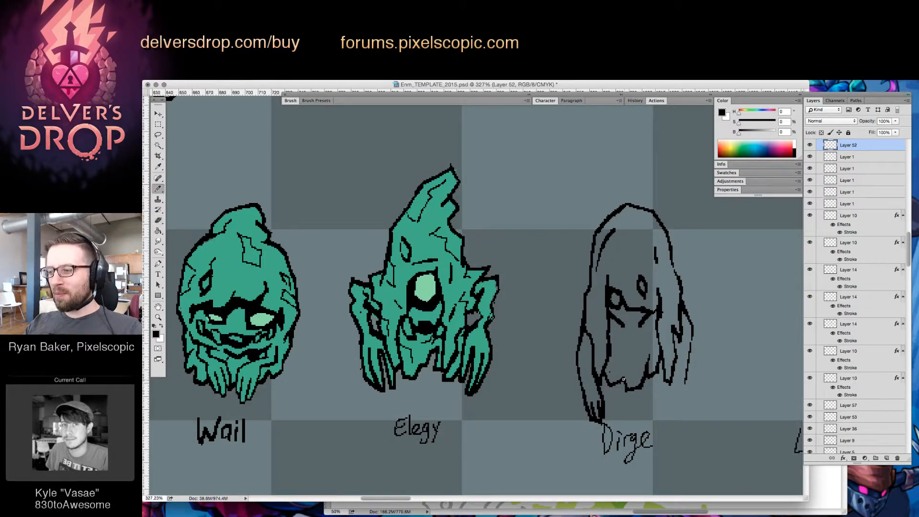
Rework Dirge's arm nearest Elegy with a wider forearm contour, and erase the loose line below the opposite drape
{"action": "left_click_drag", "start_coordinate": [668, 387], "coordinate": [667, 403]}
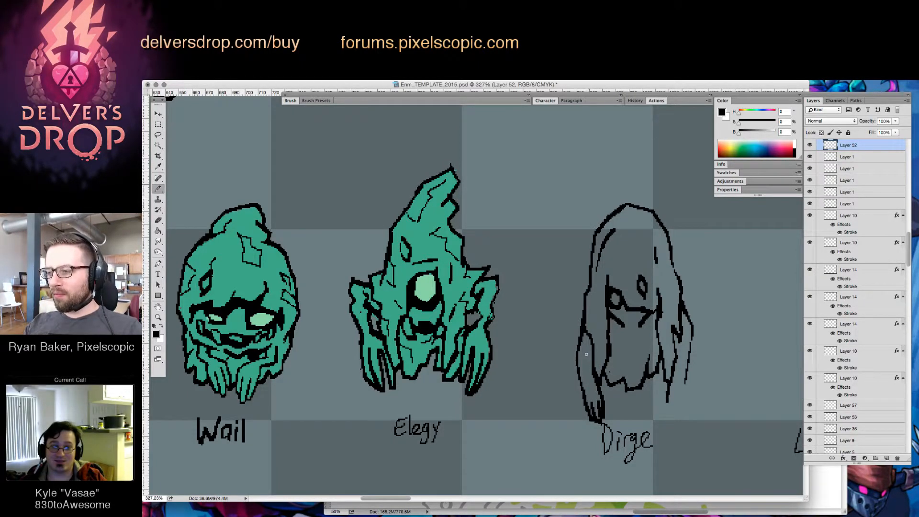
{"action": "mouse_move", "coordinate": [587, 354]}
{"action": "left_mouse_down"}
{"action": "mouse_move", "coordinate": [596, 390]}
{"action": "mouse_move", "coordinate": [575, 355]}
{"action": "mouse_move", "coordinate": [579, 365]}
{"action": "mouse_move", "coordinate": [581, 342]}
{"action": "mouse_move", "coordinate": [583, 388]}
{"action": "left_mouse_up"}
{"action": "key", "text": "e"}
{"action": "key", "text": "b"}
{"action": "key", "text": "e"}
{"action": "key", "text": "b"}
{"action": "key", "text": "e"}
{"action": "key", "text": "b"}
{"action": "key", "text": "e"}
{"action": "key", "text": "b"}
{"action": "key", "text": "e"}
{"action": "key", "text": "b"}
{"action": "key", "text": "e"}
{"action": "key", "text": "b"}
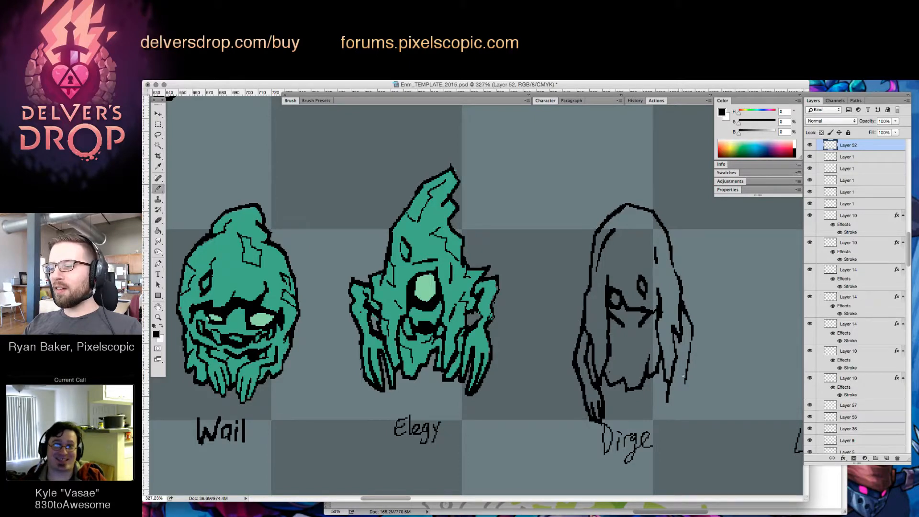
{"action": "key", "text": "e"}
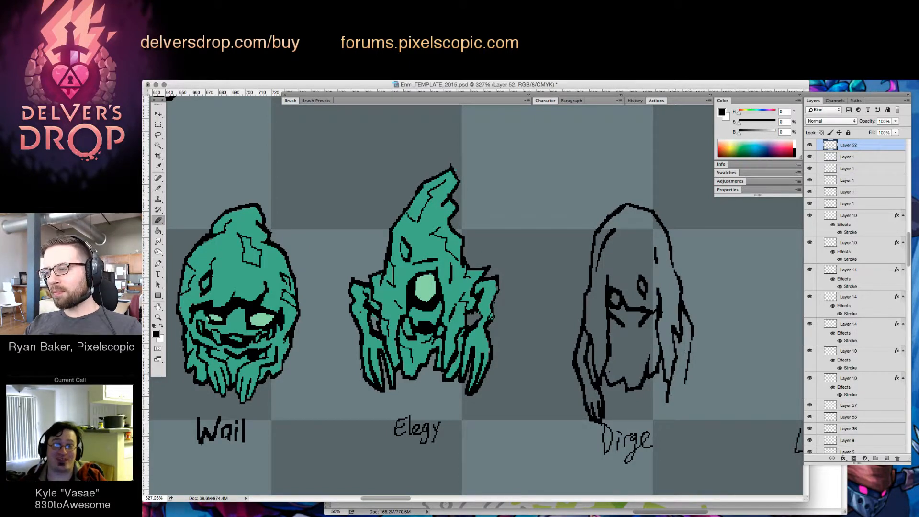
{"action": "left_click_drag", "start_coordinate": [668, 386], "coordinate": [665, 401]}
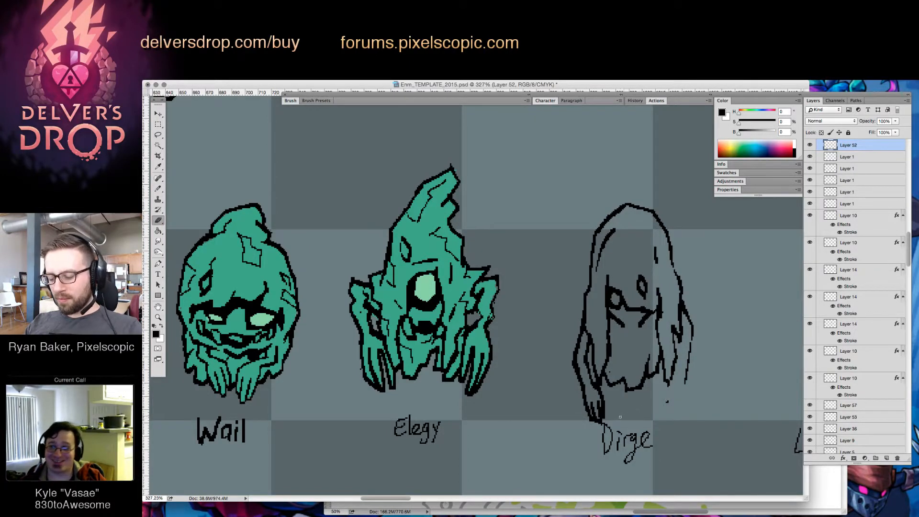
Move the handwritten Dirge label slightly lower, clear of the figure's hand
{"action": "key", "text": "l"}
{"action": "key", "text": "v"}
{"action": "mouse_move", "coordinate": [655, 423]}
{"action": "left_mouse_down"}
{"action": "mouse_move", "coordinate": [655, 473]}
{"action": "mouse_move", "coordinate": [645, 458]}
{"action": "left_mouse_up"}
{"action": "key", "text": "super+d"}
{"action": "key", "text": "b"}
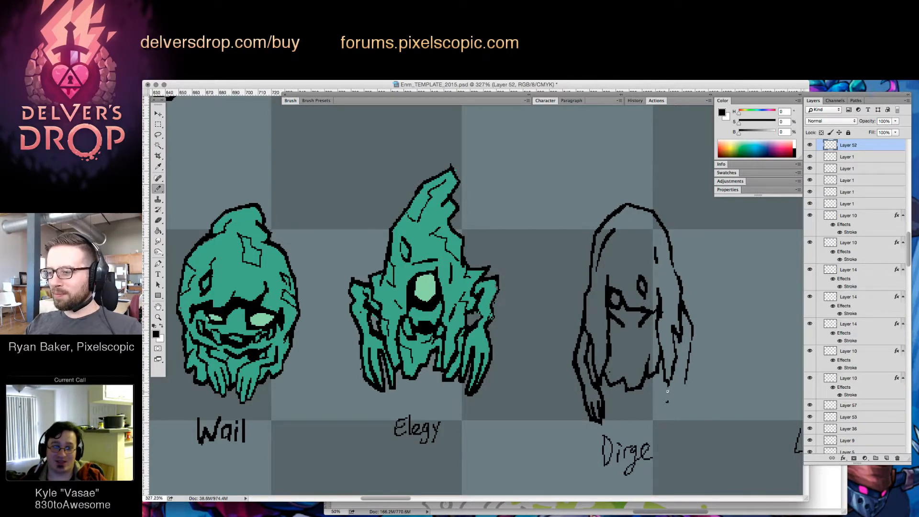
Draw a hanging hand with pointed fingers on Dirge's arm farthest from Elegy, joining it to the outer arm line
{"action": "mouse_move", "coordinate": [668, 387]}
{"action": "left_mouse_down"}
{"action": "mouse_move", "coordinate": [671, 415]}
{"action": "mouse_move", "coordinate": [685, 377]}
{"action": "mouse_move", "coordinate": [680, 344]}
{"action": "mouse_move", "coordinate": [682, 367]}
{"action": "mouse_move", "coordinate": [673, 366]}
{"action": "left_mouse_up"}
{"action": "key", "text": "e"}
{"action": "key", "text": "b"}
{"action": "key", "text": "e"}
{"action": "key", "text": "b"}
{"action": "key", "text": "e"}
{"action": "key", "text": "b"}
{"action": "key", "text": "e"}
{"action": "key", "text": "b"}
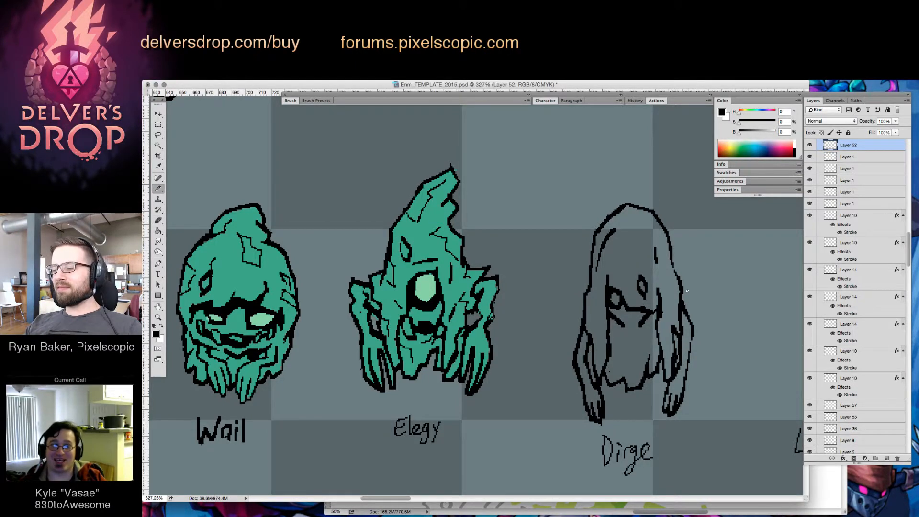
Refine the drape edge and inner arm line above Dirge's hand on the side farthest from Elegy
{"action": "key", "text": "e"}
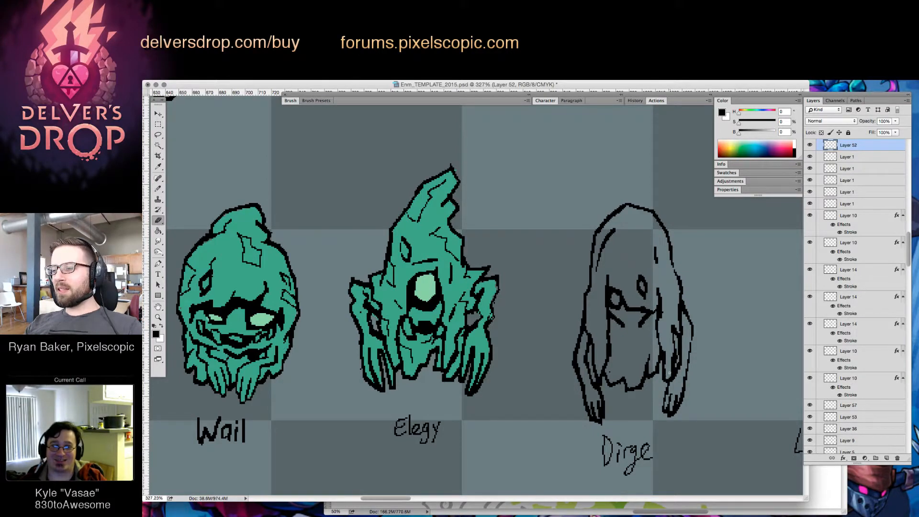
{"action": "key", "text": "b"}
{"action": "left_click_drag", "start_coordinate": [669, 373], "coordinate": [667, 377]}
{"action": "key", "text": "e"}
{"action": "key", "text": "b"}
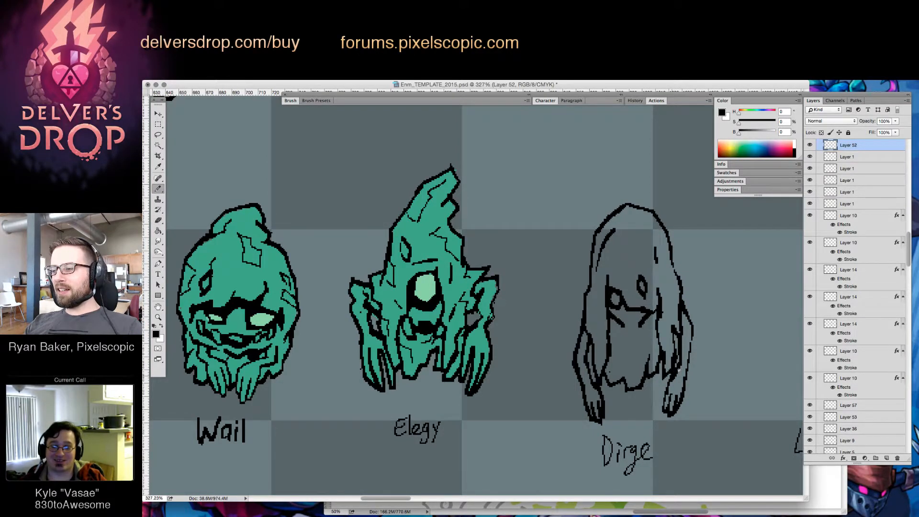
{"action": "key", "text": "e"}
Select the whole Dirge figure without its label, move it slightly higher on the canvas, and clear the selection
{"action": "key", "text": "z"}
{"action": "left_click_drag", "start_coordinate": [706, 338], "coordinate": [668, 475]}
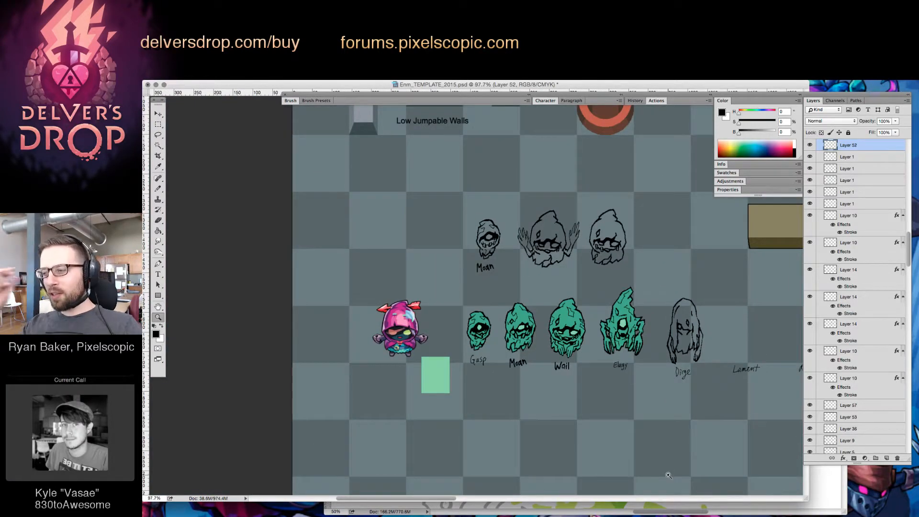
{"action": "mouse_move", "coordinate": [685, 335]}
{"action": "left_mouse_down"}
{"action": "mouse_move", "coordinate": [722, 337]}
{"action": "mouse_move", "coordinate": [707, 324]}
{"action": "left_mouse_up"}
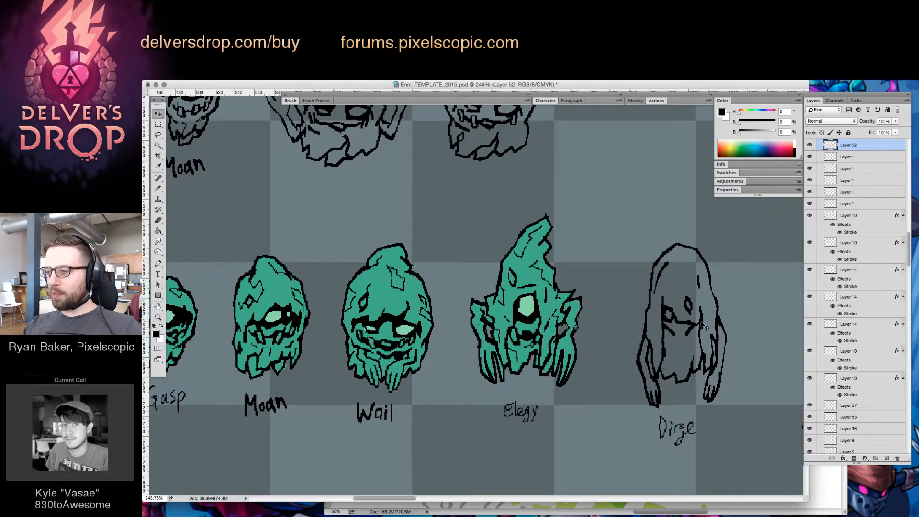
{"action": "key", "text": "v"}
{"action": "key", "text": "l"}
{"action": "mouse_move", "coordinate": [662, 224]}
{"action": "left_mouse_down"}
{"action": "mouse_move", "coordinate": [618, 322]}
{"action": "mouse_move", "coordinate": [630, 403]}
{"action": "mouse_move", "coordinate": [659, 409]}
{"action": "left_mouse_up"}
{"action": "left_click_drag", "start_coordinate": [721, 412], "coordinate": [668, 224]}
{"action": "key", "text": "v"}
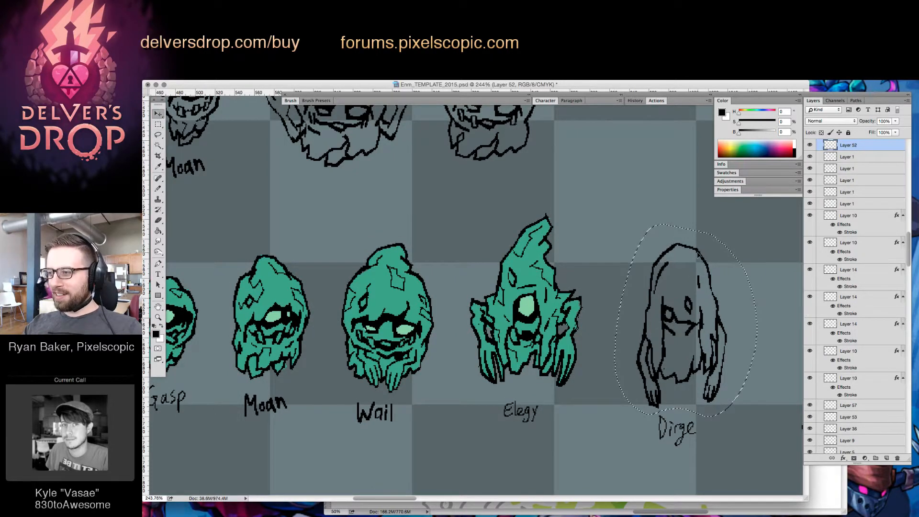
{"action": "left_click_drag", "start_coordinate": [699, 258], "coordinate": [695, 245]}
{"action": "key", "text": "super+d"}
Touch up the fingers of Dirge's hand nearest Elegy with small brush and eraser strokes
{"action": "left_click_drag", "start_coordinate": [653, 398], "coordinate": [666, 394]}
{"action": "key", "text": "e"}
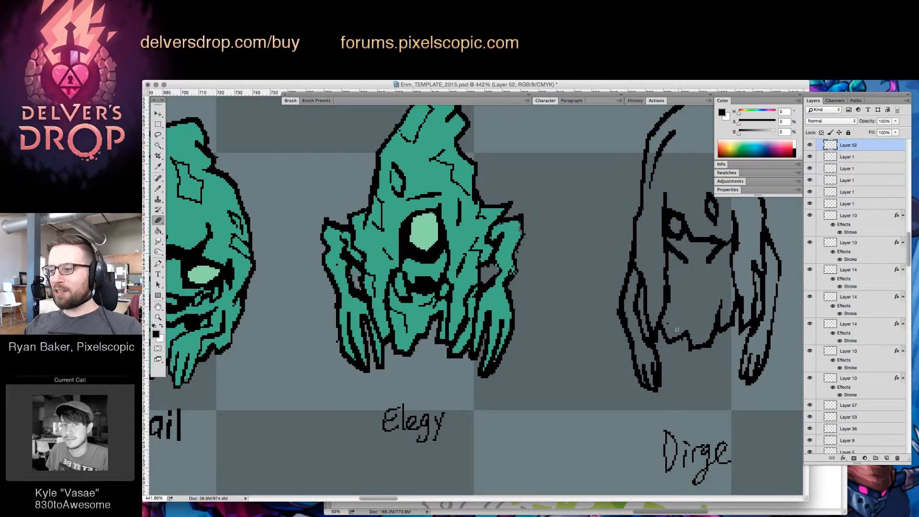
{"action": "key", "text": "b"}
{"action": "key", "text": "e"}
{"action": "left_click_drag", "start_coordinate": [654, 359], "coordinate": [662, 377]}
{"action": "key", "text": "b"}
{"action": "key", "text": "e"}
Clean up the finger outline on Dirge's hand farthest from Elegy and erase the stray pixel above the torn hem
{"action": "key", "text": "z"}
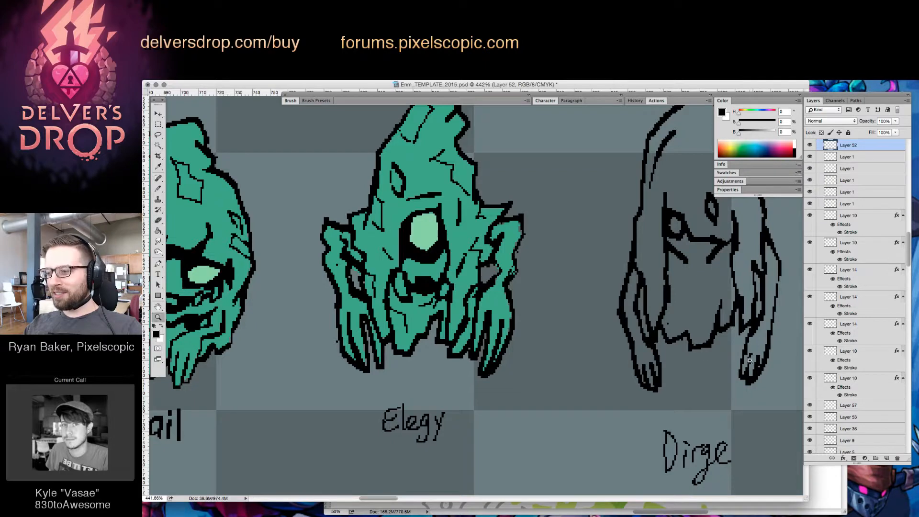
{"action": "scroll", "coordinate": [749, 360], "scroll_direction": "down", "scroll_amount": 2}
{"action": "scroll", "coordinate": [755, 363], "scroll_direction": "up", "scroll_amount": 3}
{"action": "key", "text": "e"}
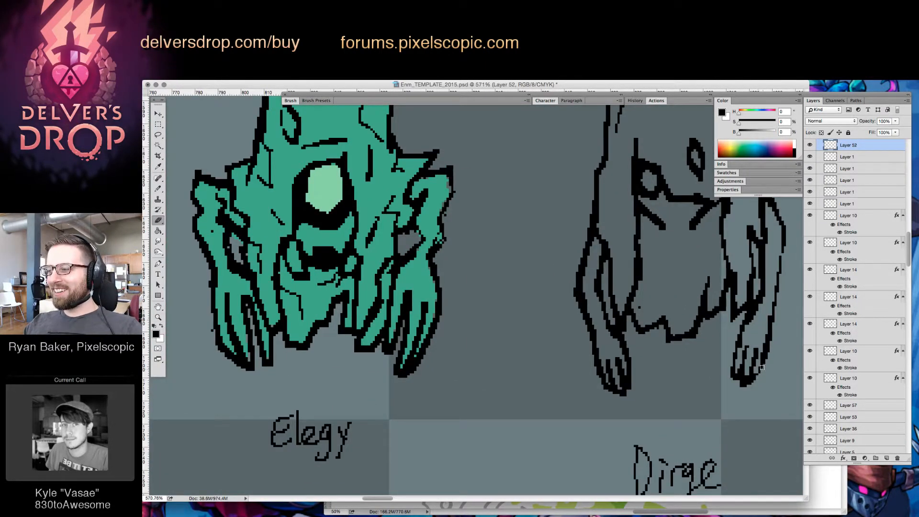
{"action": "key", "text": "b"}
{"action": "left_click_drag", "start_coordinate": [765, 364], "coordinate": [753, 385]}
{"action": "key", "text": "e"}
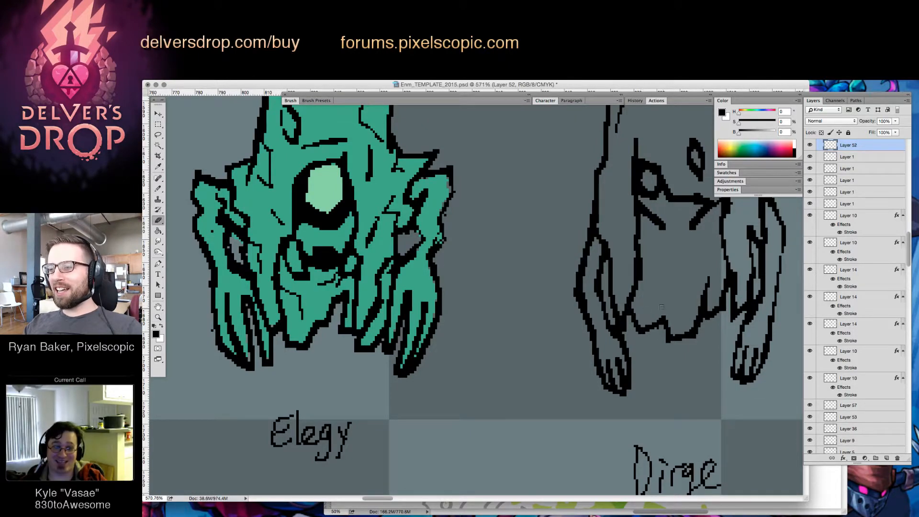
Hide the interface panels to compare Dirge's sketch with the rest of the enemy lineup
{"action": "key", "text": "z"}
{"action": "left_click_drag", "start_coordinate": [687, 311], "coordinate": [637, 314]}
{"action": "left_click_drag", "start_coordinate": [707, 304], "coordinate": [697, 332]}
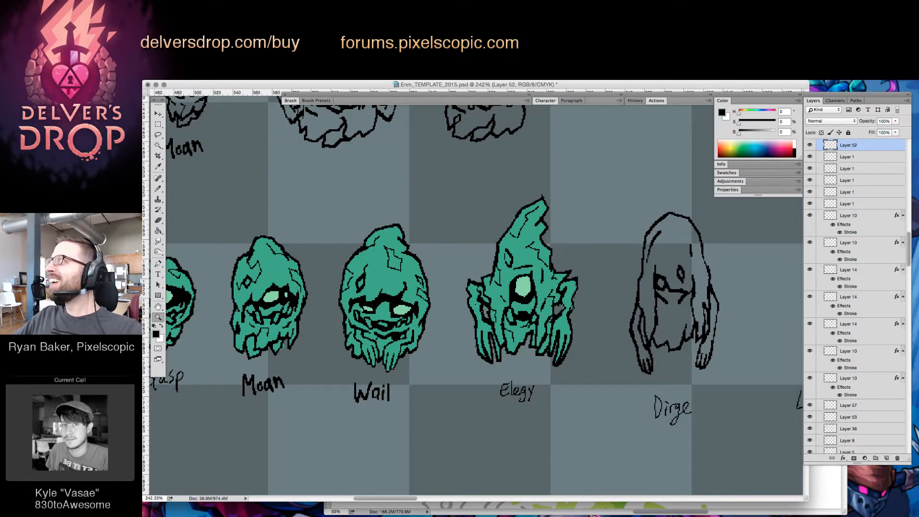
{"action": "key", "text": "Tab"}
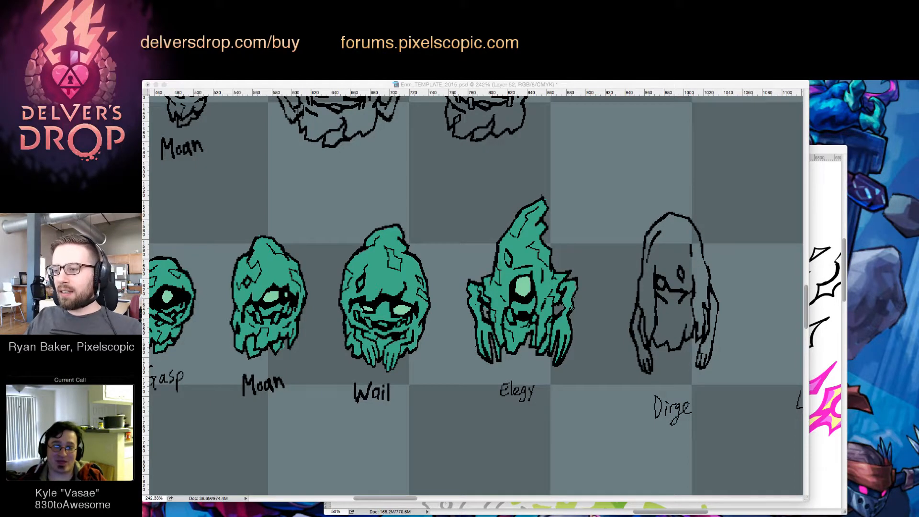
{"action": "key", "text": "Tab"}
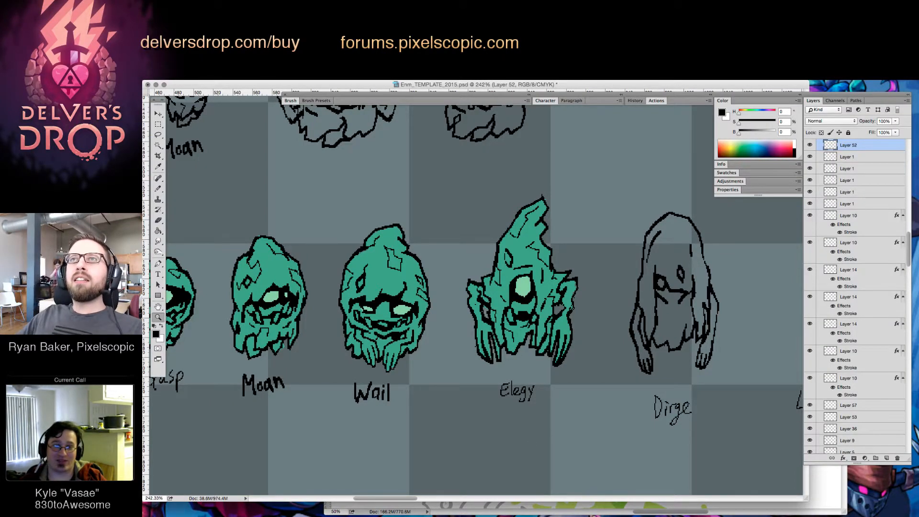
{"action": "key", "text": "Tab"}
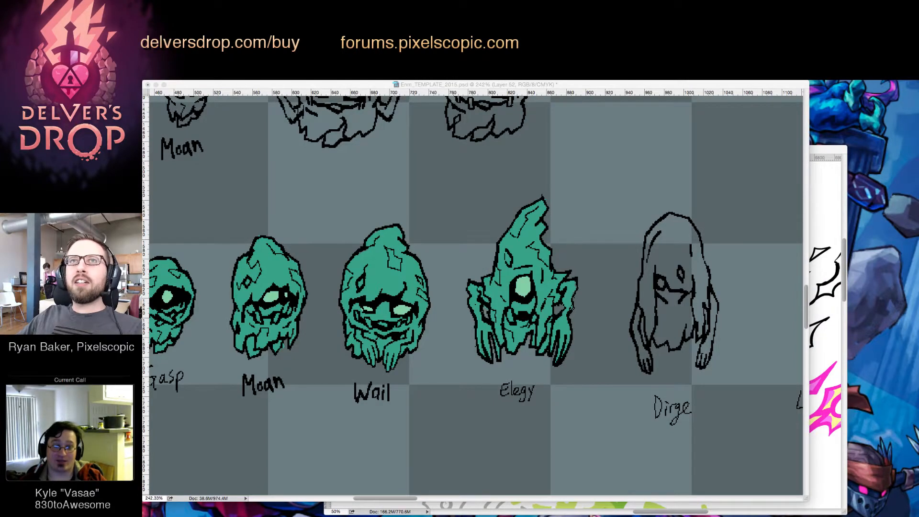
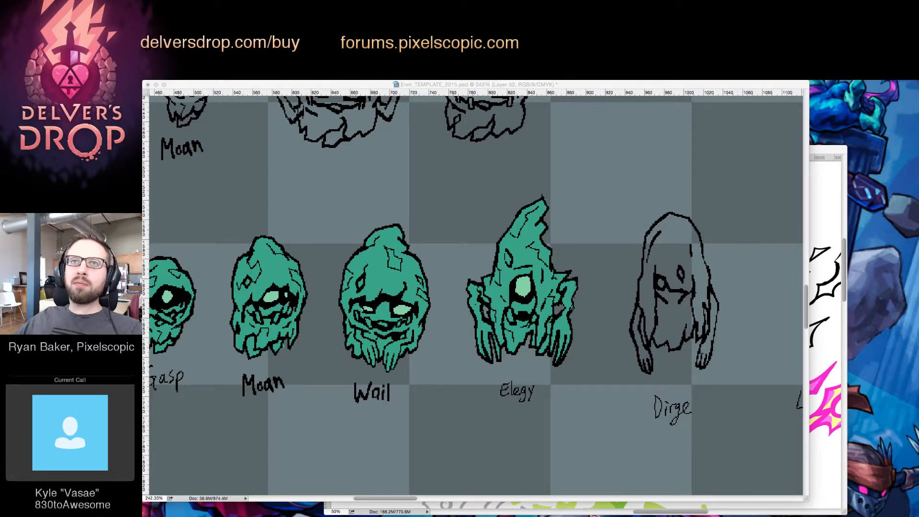
Make the enemies' flat-colour layer, Layer 57, active and sample the teal of Elegy's body as the painting colour
{"action": "key", "text": "Tab"}
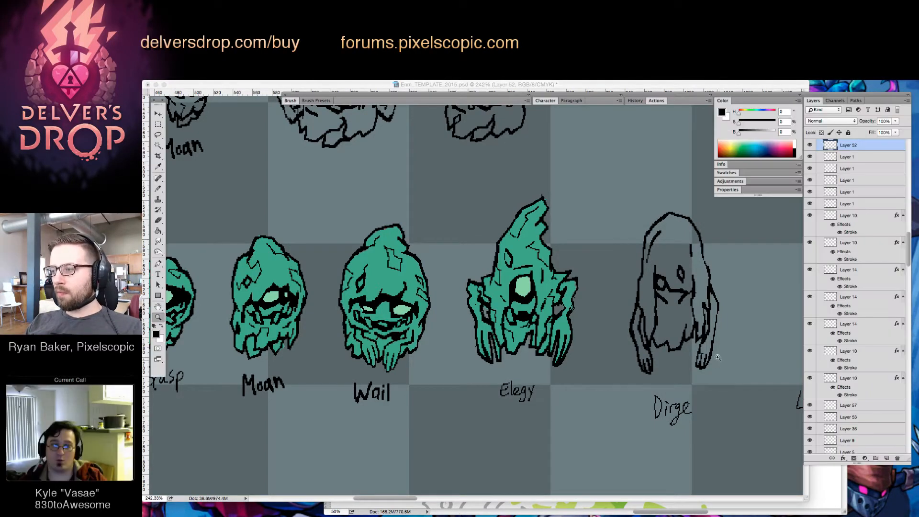
{"action": "left_click_drag", "start_coordinate": [693, 299], "coordinate": [733, 309]}
{"action": "left_click", "coordinate": [510, 287], "text": "super"}
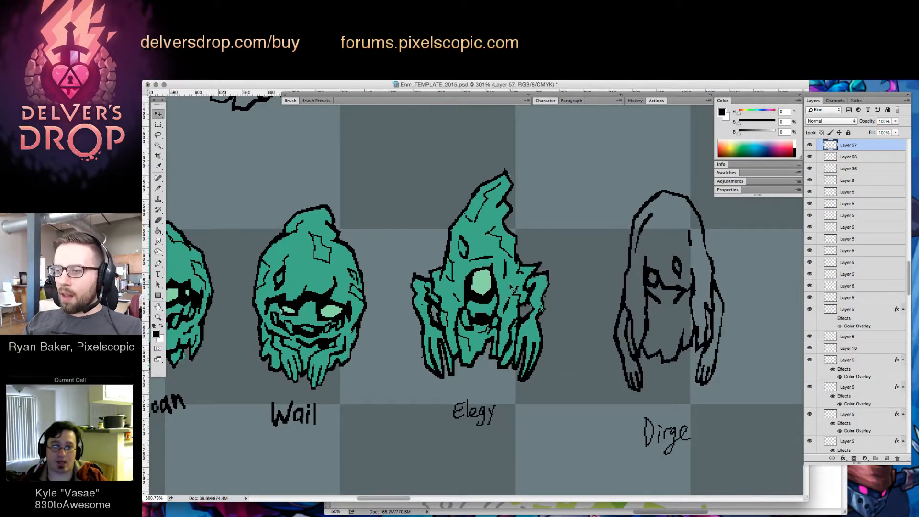
{"action": "left_click", "coordinate": [510, 285], "text": "alt"}
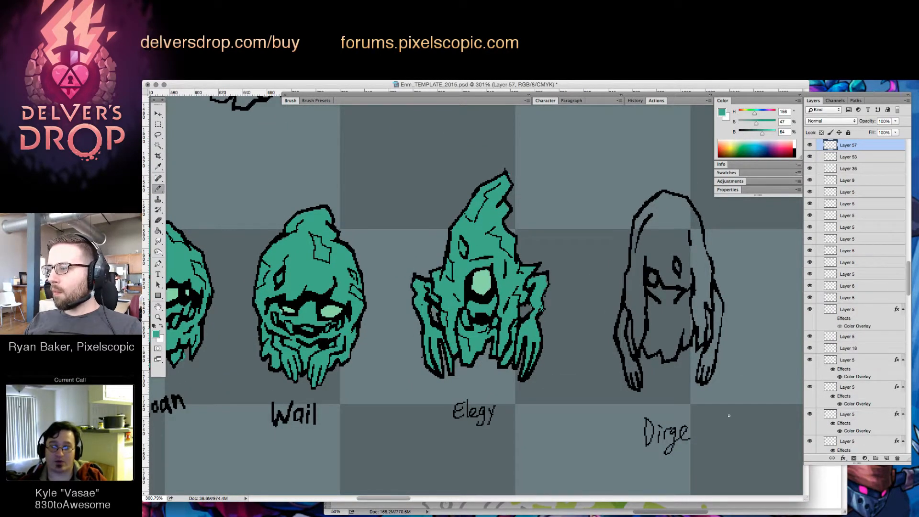
{"action": "key", "text": "v"}
{"action": "left_click_drag", "start_coordinate": [506, 284], "coordinate": [541, 269]}
{"action": "key", "text": "super+z"}
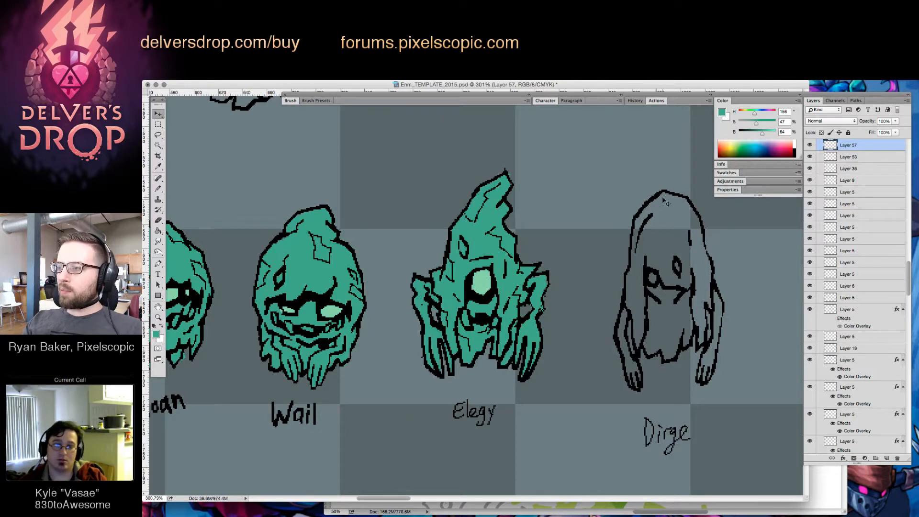
Trace the inside of Dirge's body and arm outlines in teal and fill the enclosed hood and torso with the same colour
{"action": "key", "text": "b"}
{"action": "mouse_move", "coordinate": [654, 199]}
{"action": "left_mouse_down"}
{"action": "mouse_move", "coordinate": [636, 214]}
{"action": "mouse_move", "coordinate": [618, 332]}
{"action": "mouse_move", "coordinate": [635, 388]}
{"action": "mouse_move", "coordinate": [642, 346]}
{"action": "left_mouse_up"}
{"action": "mouse_move", "coordinate": [629, 315]}
{"action": "left_mouse_down"}
{"action": "mouse_move", "coordinate": [627, 349]}
{"action": "mouse_move", "coordinate": [633, 314]}
{"action": "left_mouse_up"}
{"action": "mouse_move", "coordinate": [650, 351]}
{"action": "left_mouse_down"}
{"action": "mouse_move", "coordinate": [675, 358]}
{"action": "mouse_move", "coordinate": [692, 334]}
{"action": "left_mouse_up"}
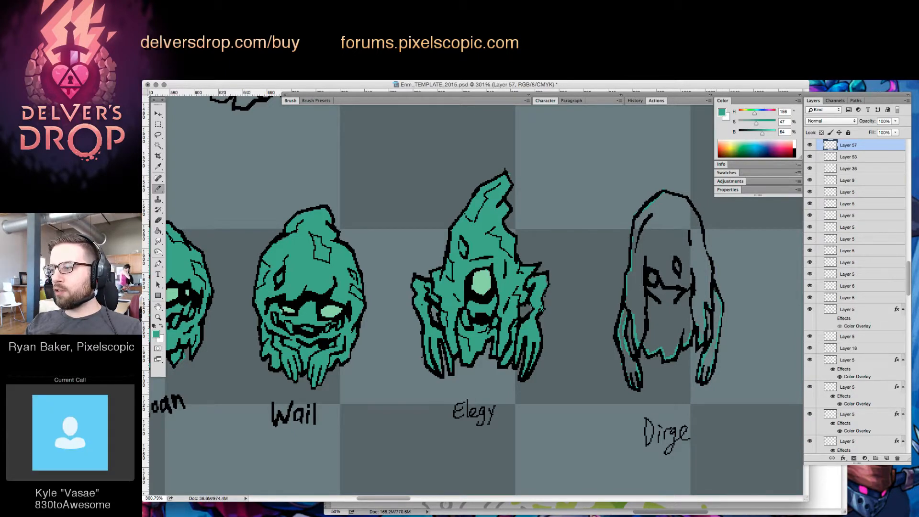
{"action": "mouse_move", "coordinate": [710, 282]}
{"action": "left_mouse_down"}
{"action": "mouse_move", "coordinate": [696, 216]}
{"action": "mouse_move", "coordinate": [664, 190]}
{"action": "left_mouse_up"}
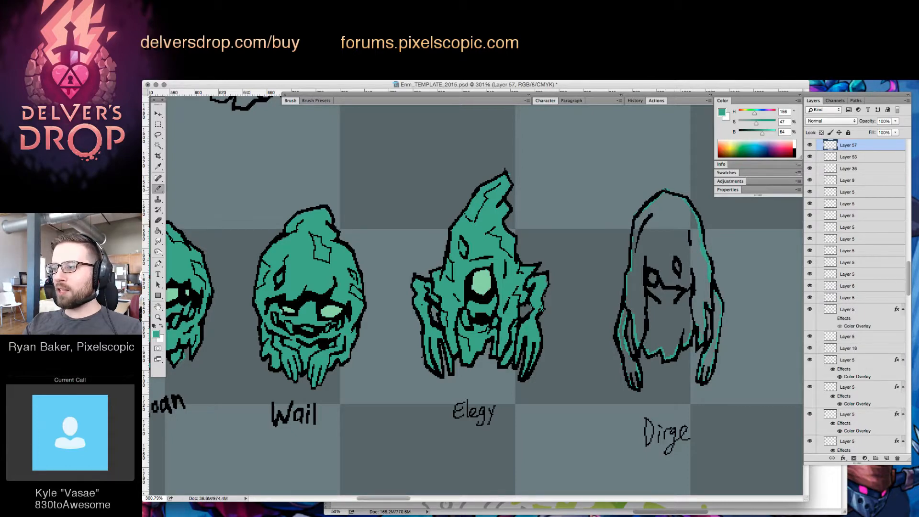
{"action": "key", "text": "g"}
{"action": "left_click", "coordinate": [671, 214]}
Sample the pale green of Elegy's eye and paint Dirge's open eye with it
{"action": "key", "text": "b"}
{"action": "left_click", "coordinate": [479, 283], "text": "alt"}
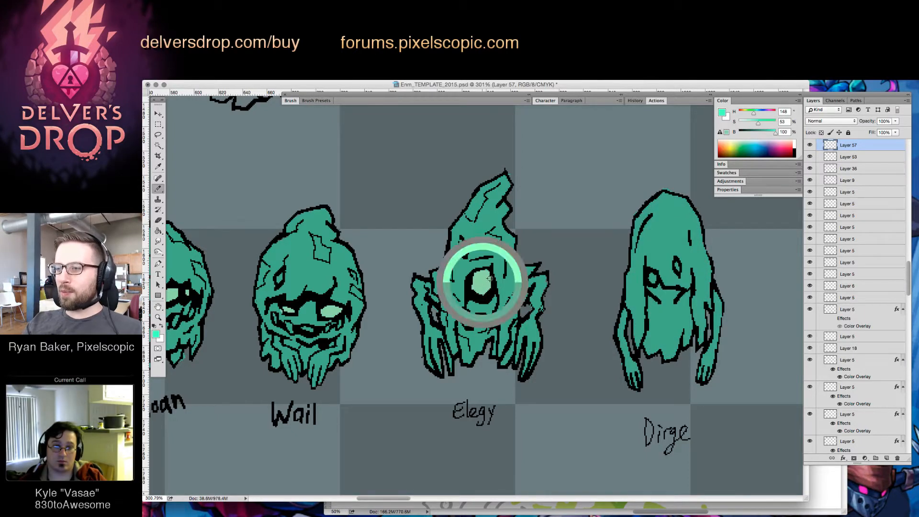
{"action": "left_click_drag", "start_coordinate": [652, 282], "coordinate": [652, 272]}
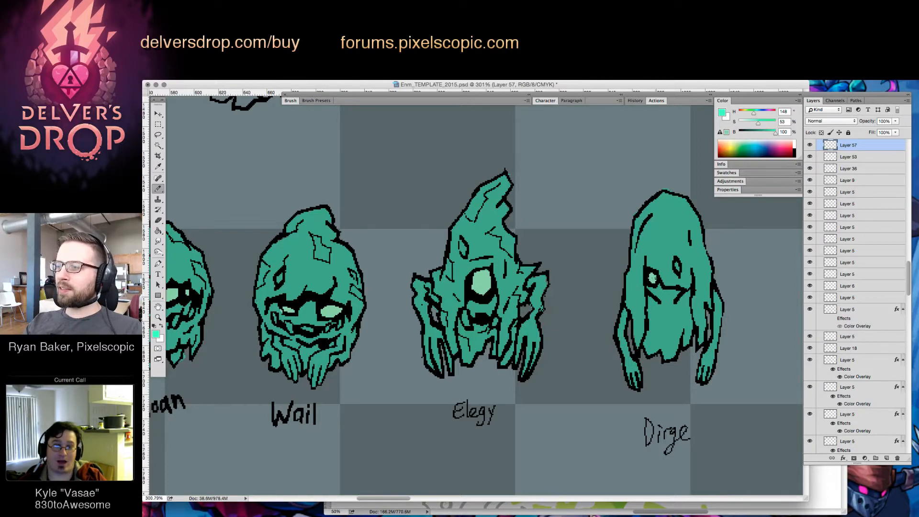
Compare the coloured Dirge with the other coloured enemies and the pink hero, with the interface panels hidden
{"action": "key", "text": "z"}
{"action": "left_click_drag", "start_coordinate": [741, 291], "coordinate": [681, 373]}
{"action": "left_click_drag", "start_coordinate": [739, 334], "coordinate": [666, 355]}
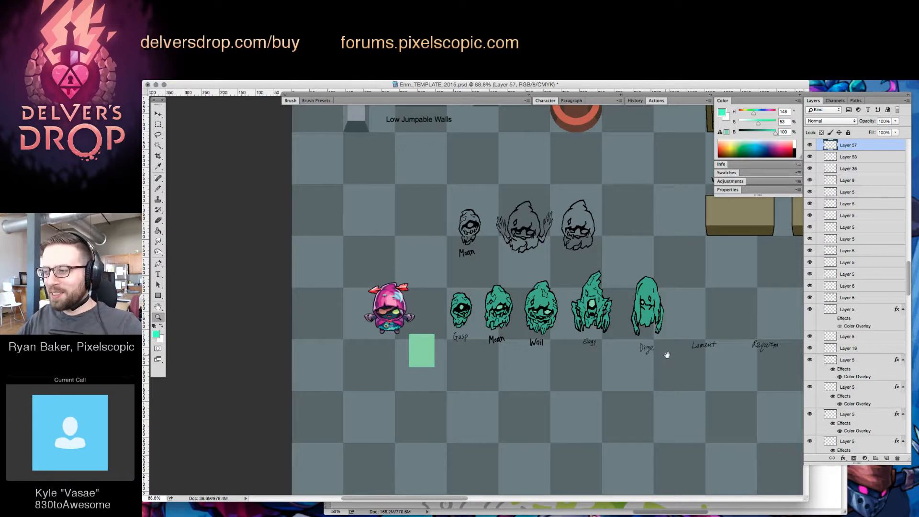
{"action": "left_click_drag", "start_coordinate": [665, 356], "coordinate": [584, 359]}
{"action": "key", "text": "v"}
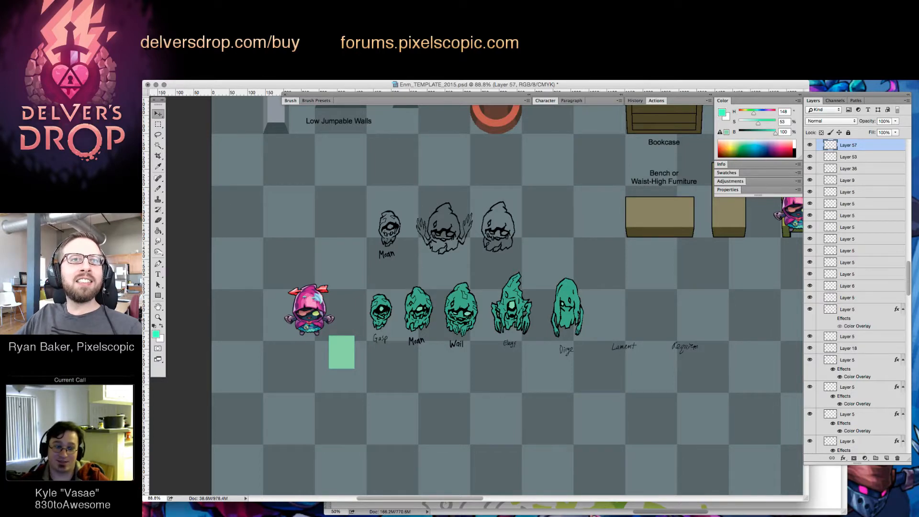
{"action": "key", "text": "Tab"}
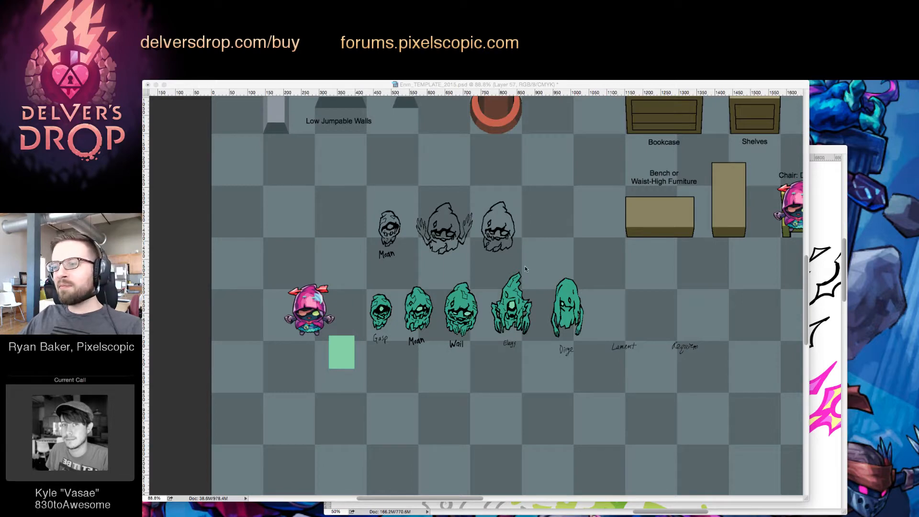
Restore the panels, activate Dirge's line-art layer, Layer 52, and draw fine black creases along the hair and torn hem
{"action": "key", "text": "Tab"}
{"action": "key", "text": "z"}
{"action": "left_click_drag", "start_coordinate": [584, 289], "coordinate": [615, 303]}
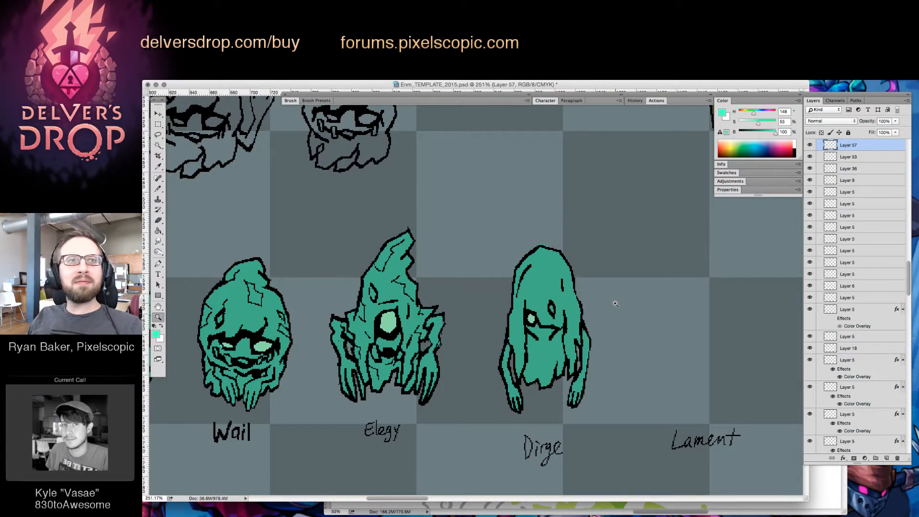
{"action": "mouse_move", "coordinate": [653, 369]}
{"action": "left_mouse_down"}
{"action": "mouse_move", "coordinate": [612, 365]}
{"action": "mouse_move", "coordinate": [638, 365]}
{"action": "mouse_move", "coordinate": [600, 392]}
{"action": "left_mouse_up"}
{"action": "key", "text": "v"}
{"action": "left_click", "coordinate": [623, 320]}
{"action": "key", "text": "b"}
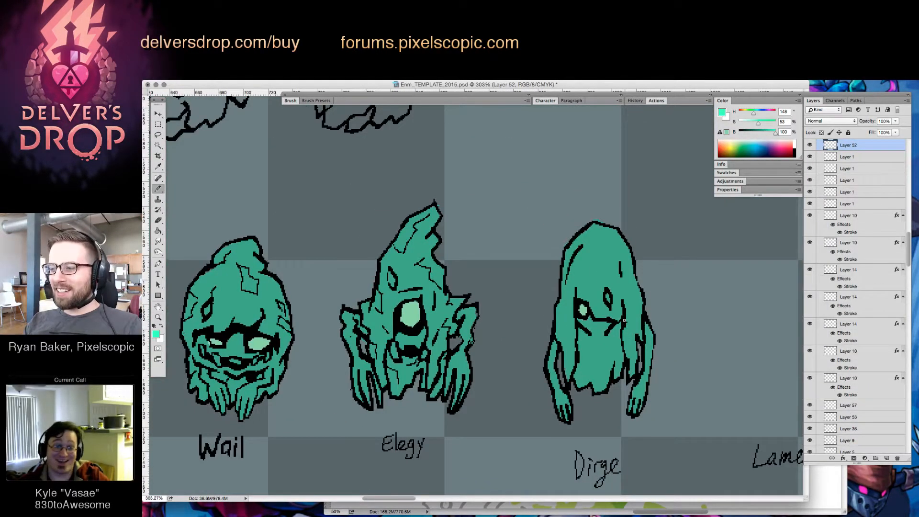
{"action": "key", "text": "d"}
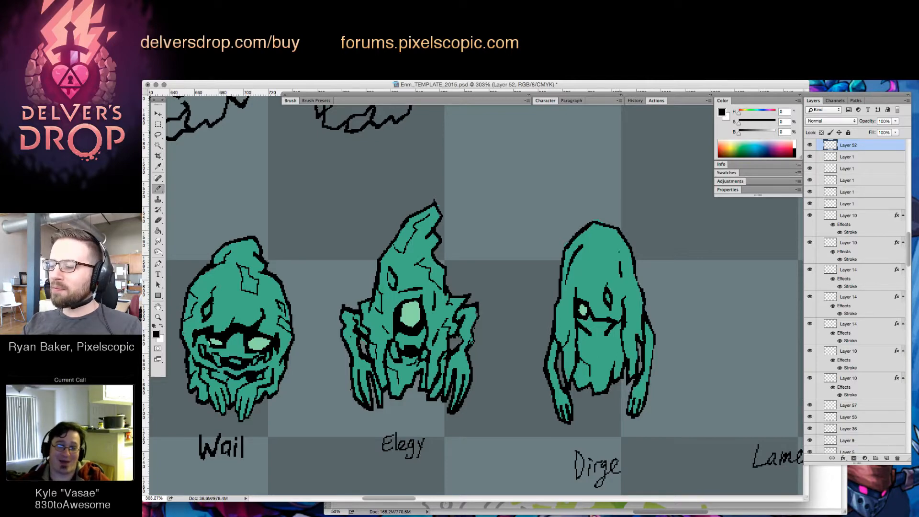
Add thin black crease lines to the crown of Dirge's hood, above the open eye and along the side nearest Lament
{"action": "key", "text": "e"}
{"action": "key", "text": "b"}
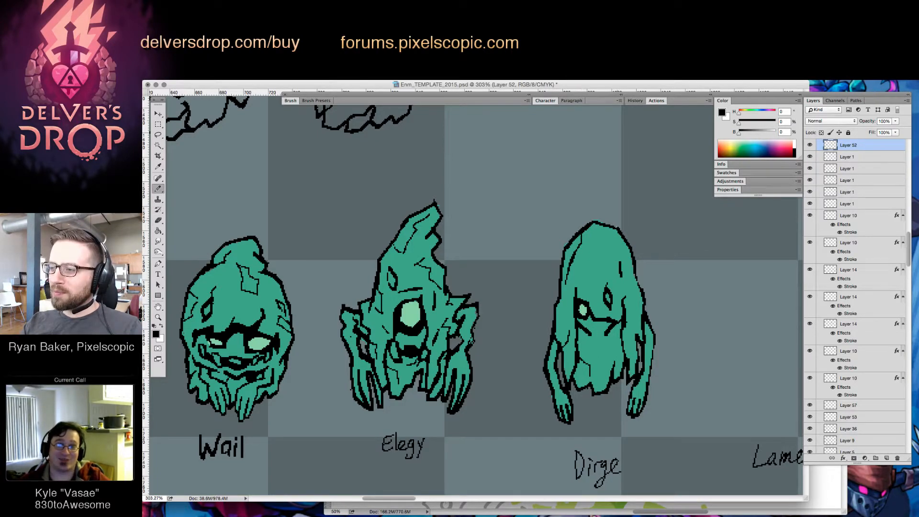
{"action": "left_click_drag", "start_coordinate": [604, 228], "coordinate": [614, 249]}
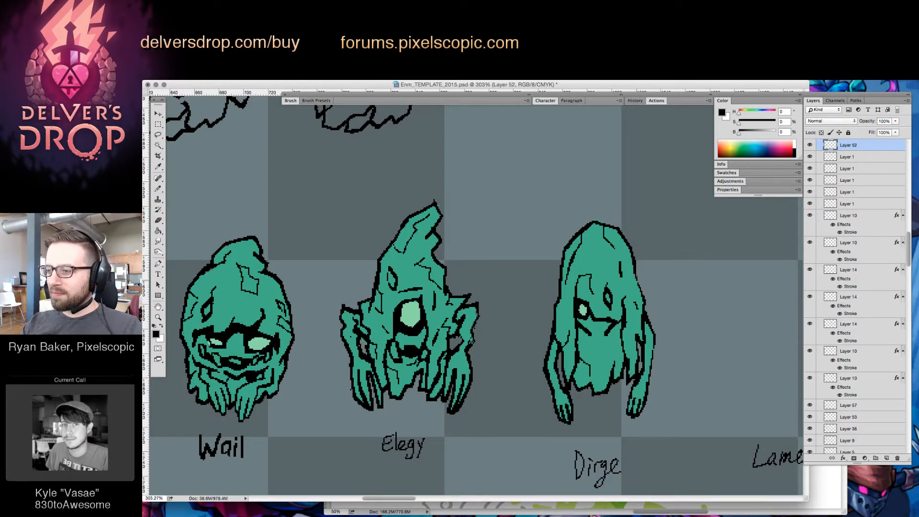
{"action": "left_click_drag", "start_coordinate": [641, 283], "coordinate": [638, 300]}
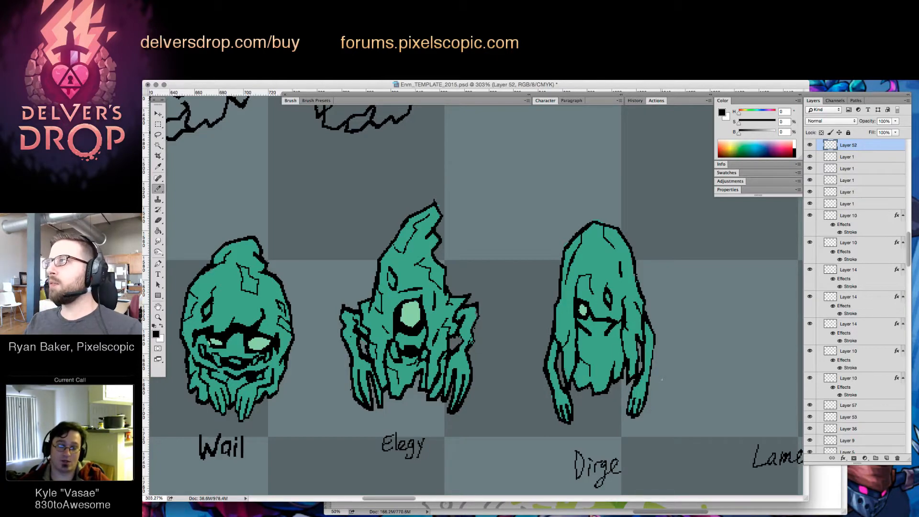
{"action": "left_click_drag", "start_coordinate": [561, 357], "coordinate": [655, 420]}
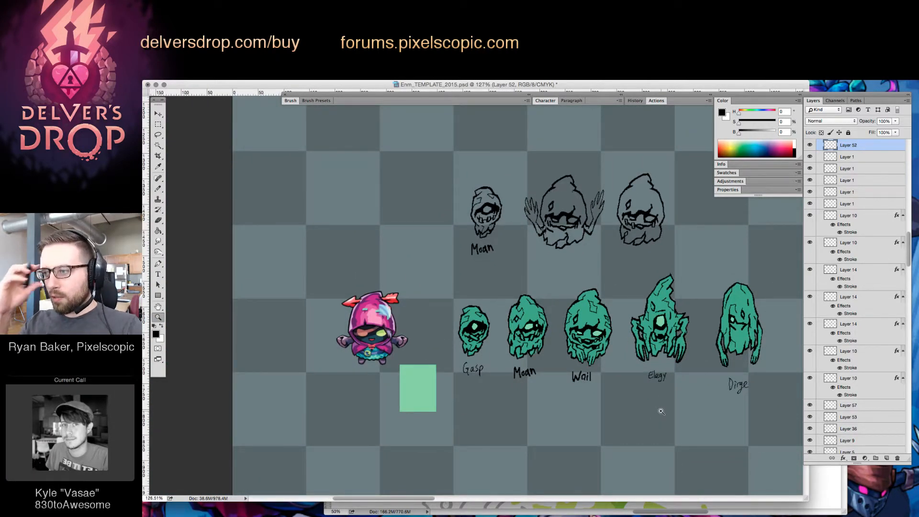
{"action": "key", "text": "v"}
{"action": "mouse_move", "coordinate": [650, 216]}
{"action": "left_mouse_down"}
{"action": "mouse_move", "coordinate": [678, 246]}
{"action": "mouse_move", "coordinate": [687, 310]}
{"action": "left_mouse_up"}
{"action": "key", "text": "ctrl+z"}
{"action": "key", "text": "m"}
{"action": "key", "text": "z"}
Merge the duplicate Layer 52 into the Layer 52 directly below it
{"action": "scroll", "coordinate": [666, 358], "scroll_direction": "right", "scroll_amount": 3}
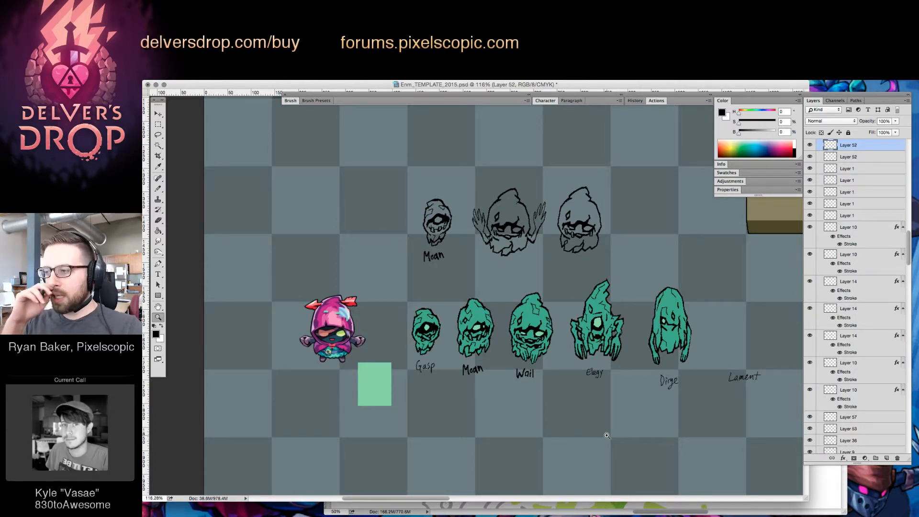
{"action": "left_click_drag", "start_coordinate": [666, 331], "coordinate": [696, 327]}
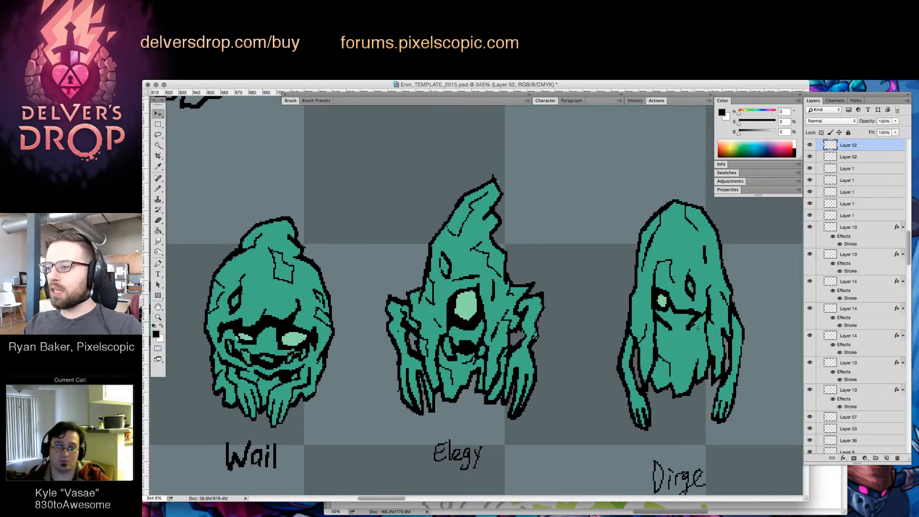
{"action": "key", "text": "super+e"}
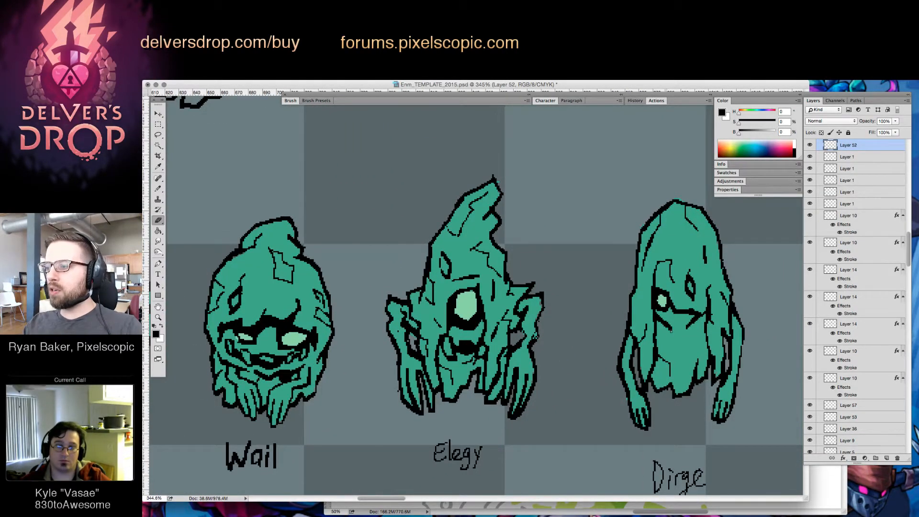
Compare the detailed Dirge with the whole enemy lineup, including the empty spots above the Lament and Requiem labels
{"action": "key", "text": "z"}
{"action": "mouse_move", "coordinate": [706, 349]}
{"action": "left_mouse_down"}
{"action": "mouse_move", "coordinate": [620, 408]}
{"action": "mouse_move", "coordinate": [652, 417]}
{"action": "mouse_move", "coordinate": [646, 422]}
{"action": "left_mouse_up"}
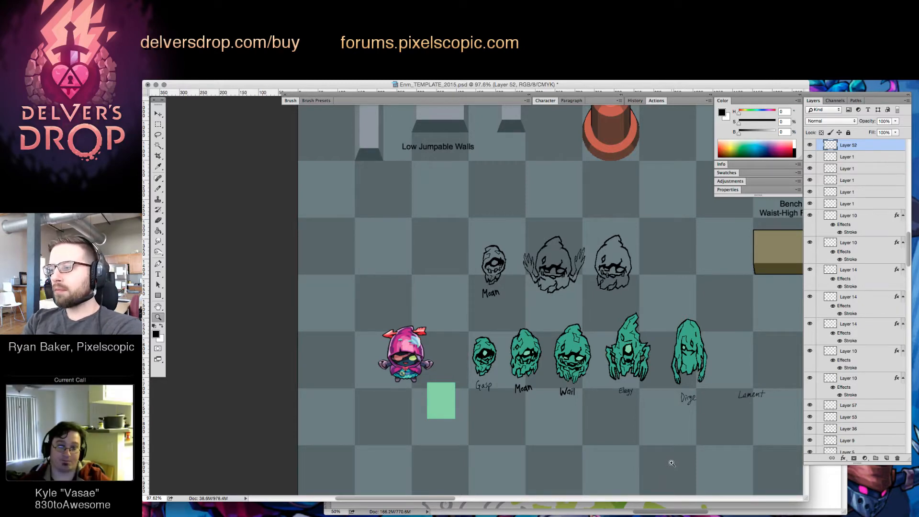
{"action": "left_click_drag", "start_coordinate": [709, 418], "coordinate": [604, 412]}
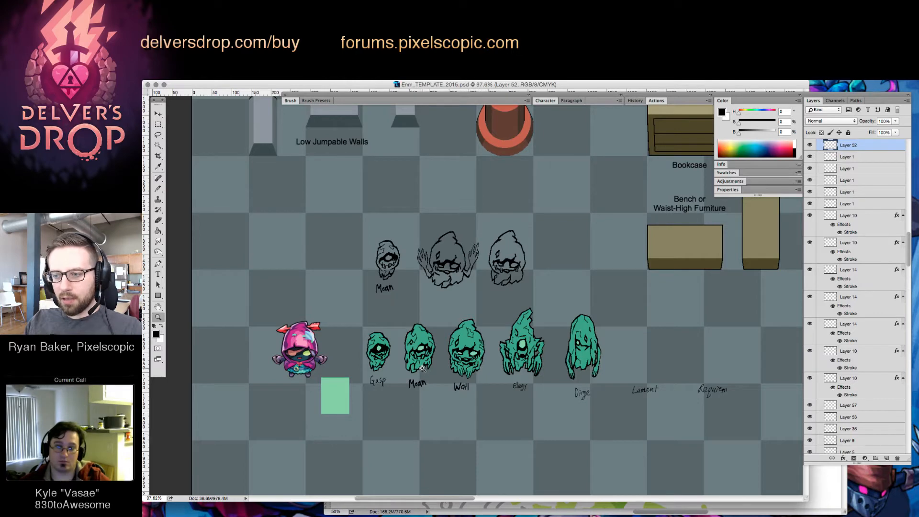
{"action": "left_click_drag", "start_coordinate": [533, 405], "coordinate": [552, 404]}
{"action": "left_click_drag", "start_coordinate": [593, 412], "coordinate": [557, 414]}
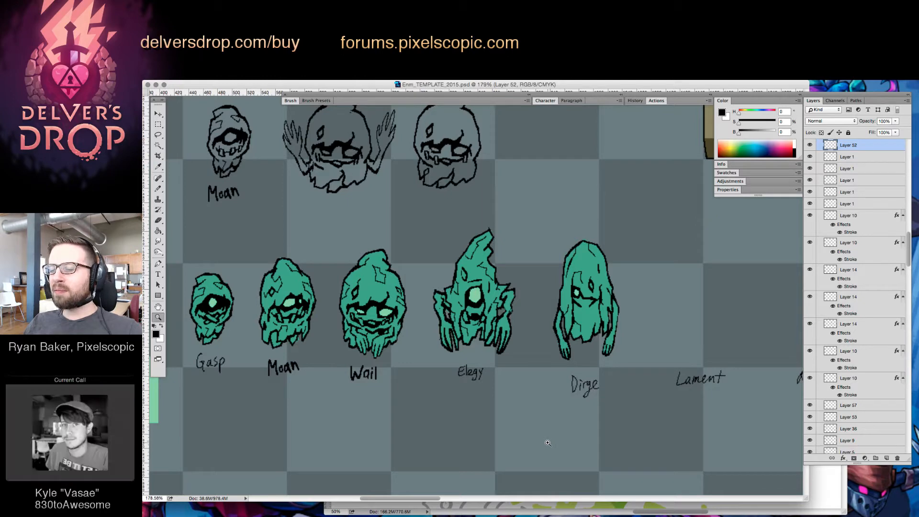
Rework the crease under Dirge's open eye into a thinner line with small black brush and eraser strokes
{"action": "left_click", "coordinate": [593, 309]}
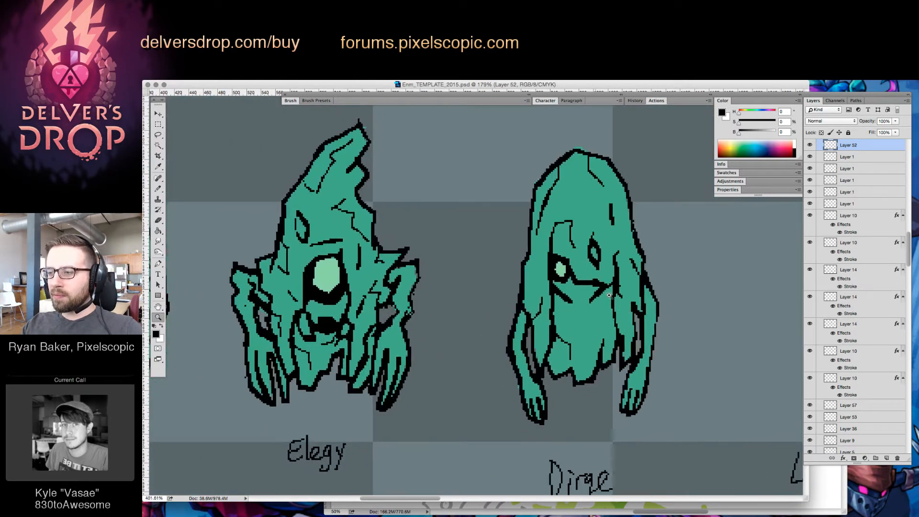
{"action": "key", "text": "b"}
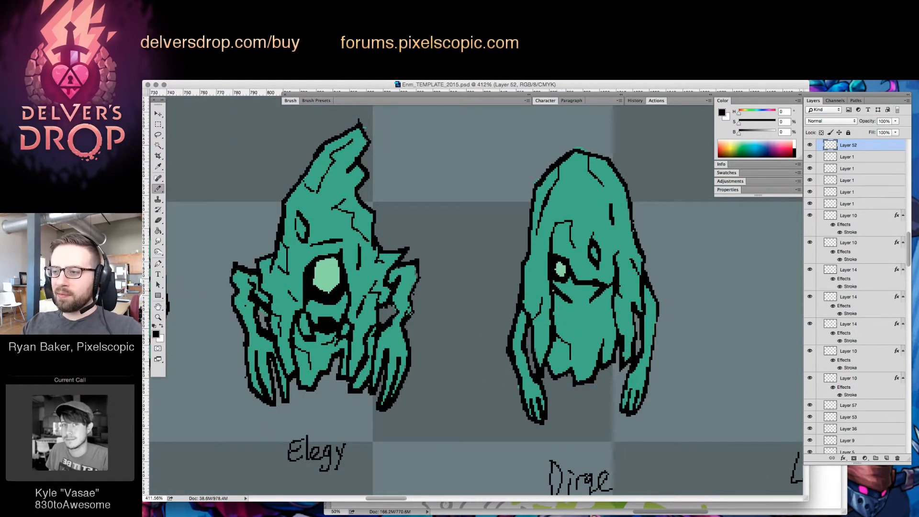
{"action": "left_click_drag", "start_coordinate": [554, 292], "coordinate": [580, 311]}
{"action": "key", "text": "e"}
{"action": "key", "text": "b"}
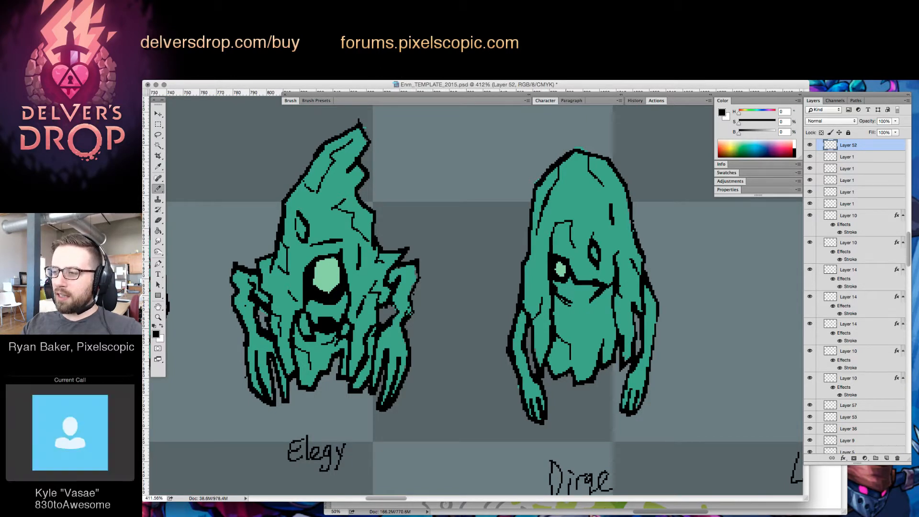
{"action": "key", "text": "e"}
{"action": "left_click_drag", "start_coordinate": [556, 297], "coordinate": [570, 306]}
{"action": "key", "text": "b"}
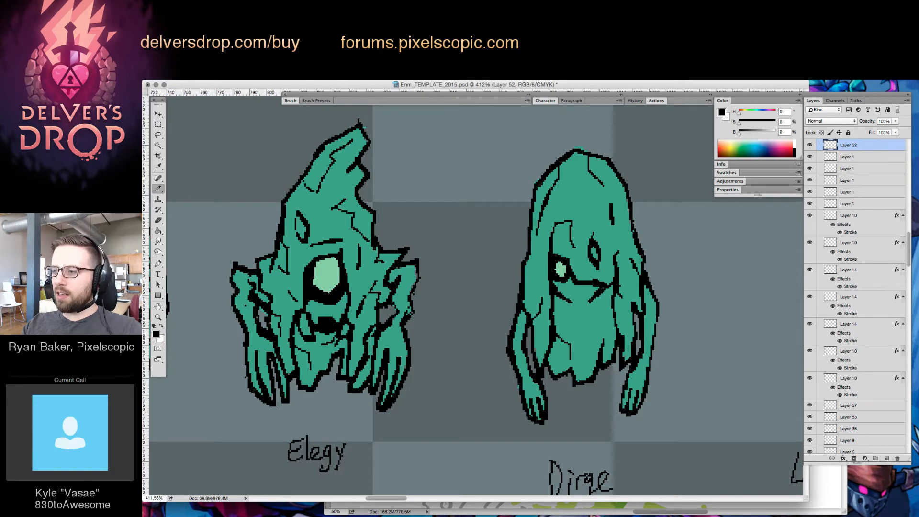
{"action": "key", "text": "e"}
{"action": "key", "text": "b"}
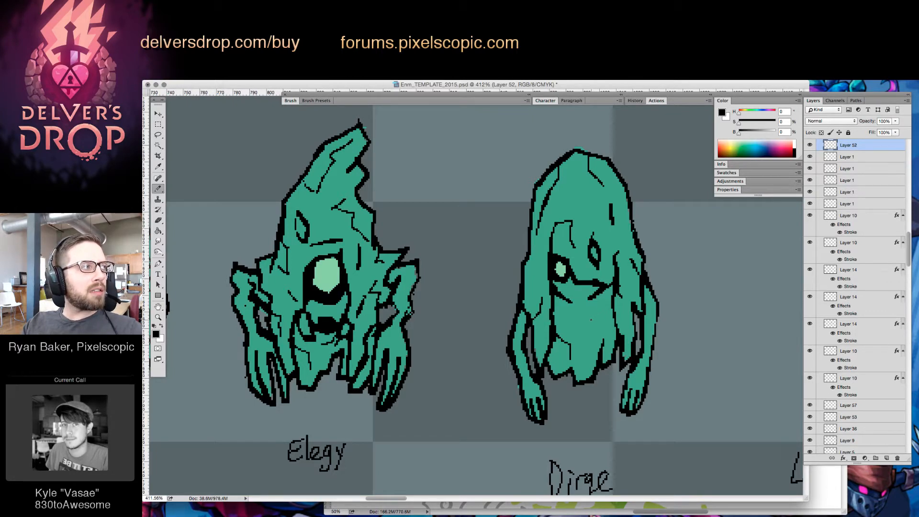
Check how Dirge's reworked face reads within the lineup at several magnifications
{"action": "key", "text": "z"}
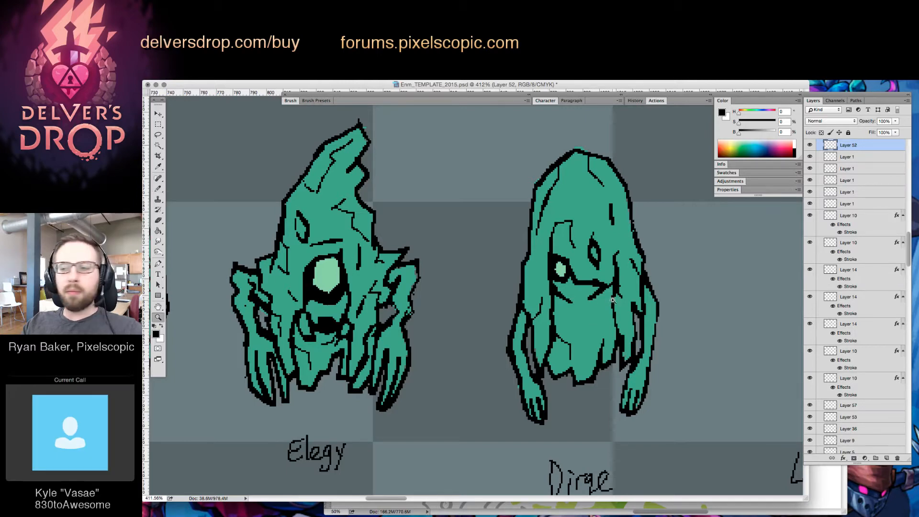
{"action": "scroll", "coordinate": [609, 305], "scroll_direction": "down", "scroll_amount": 5}
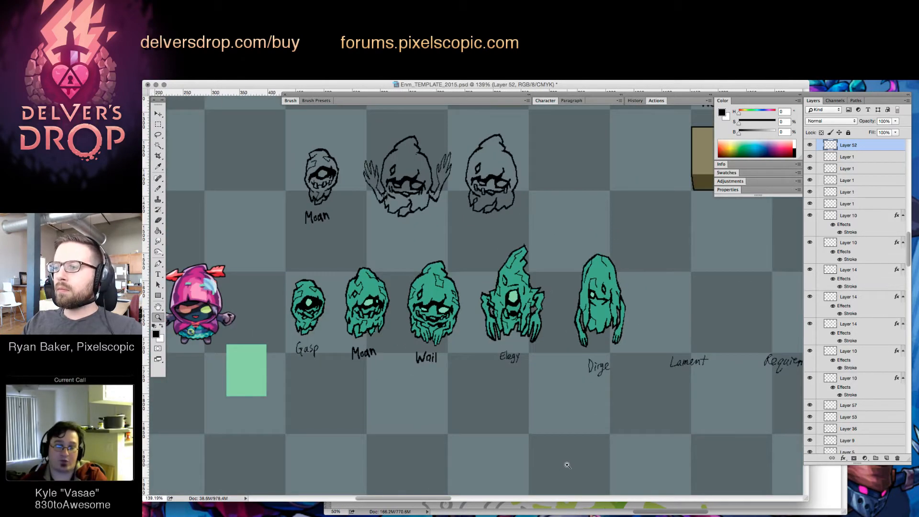
{"action": "scroll", "coordinate": [611, 314], "scroll_direction": "up", "scroll_amount": 3}
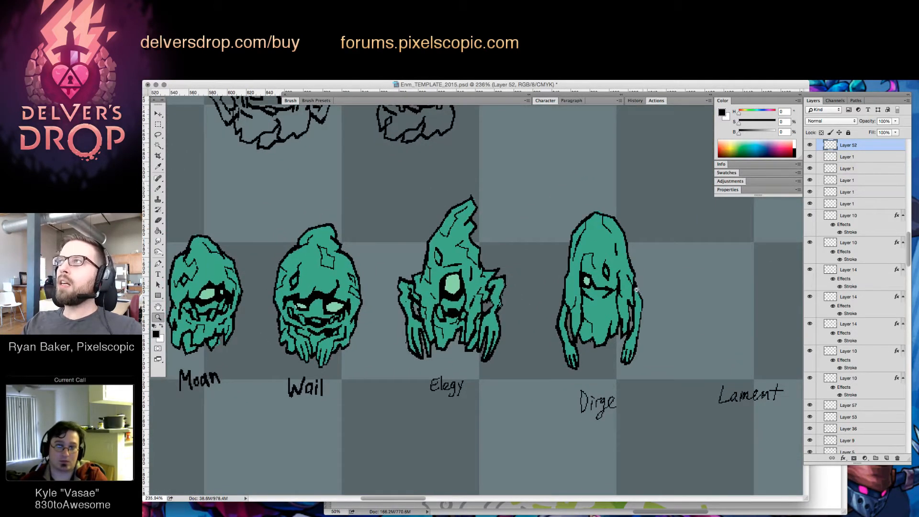
{"action": "scroll", "coordinate": [594, 321], "scroll_direction": "down", "scroll_amount": 6}
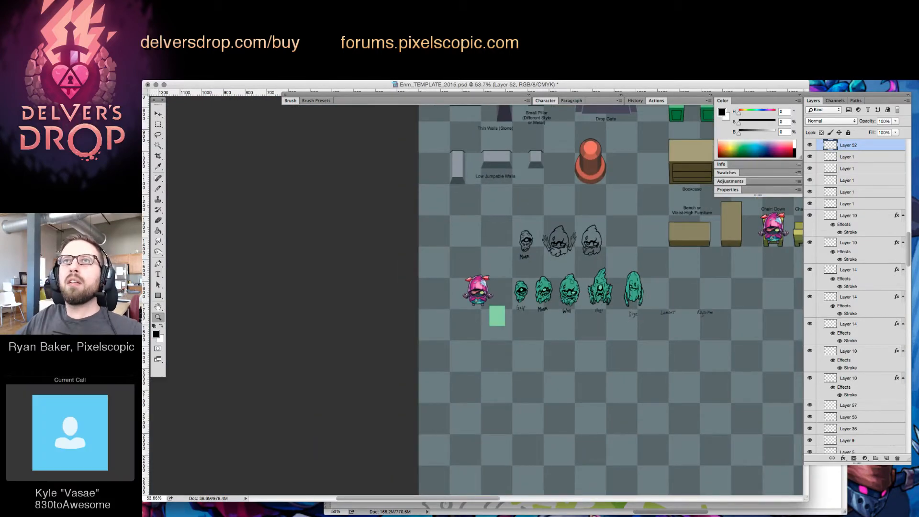
Switch to Chrome and bring up the image results for "ghost zelda" in a widened browser window
{"action": "key", "text": "super+Tab"}
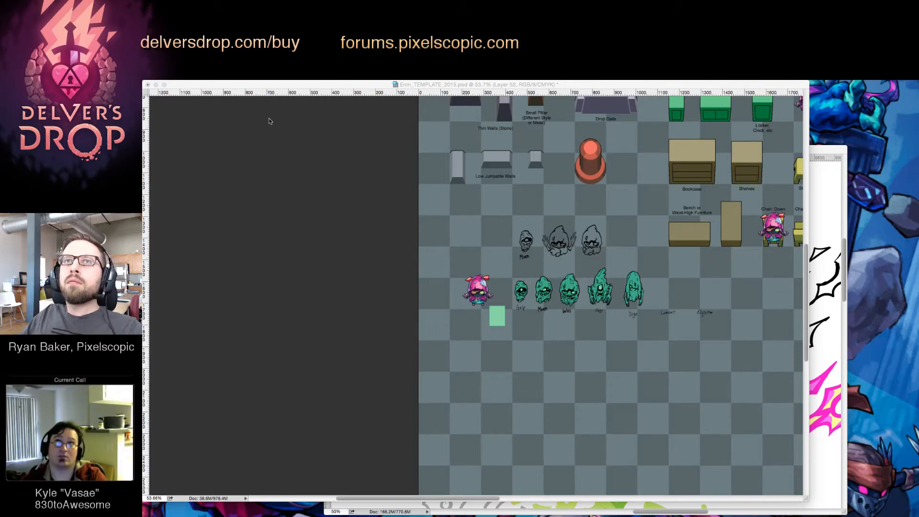
{"action": "left_click_drag", "start_coordinate": [269, 119], "coordinate": [714, 139]}
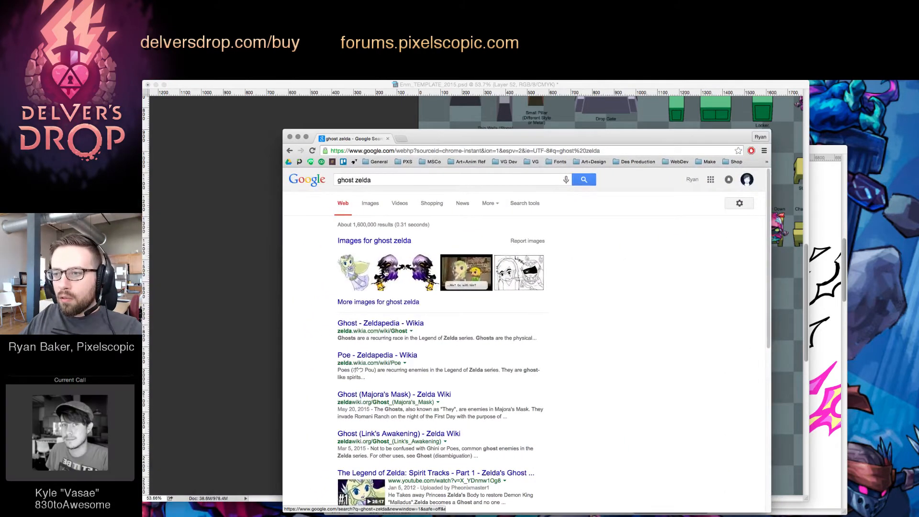
{"action": "left_click", "coordinate": [370, 203]}
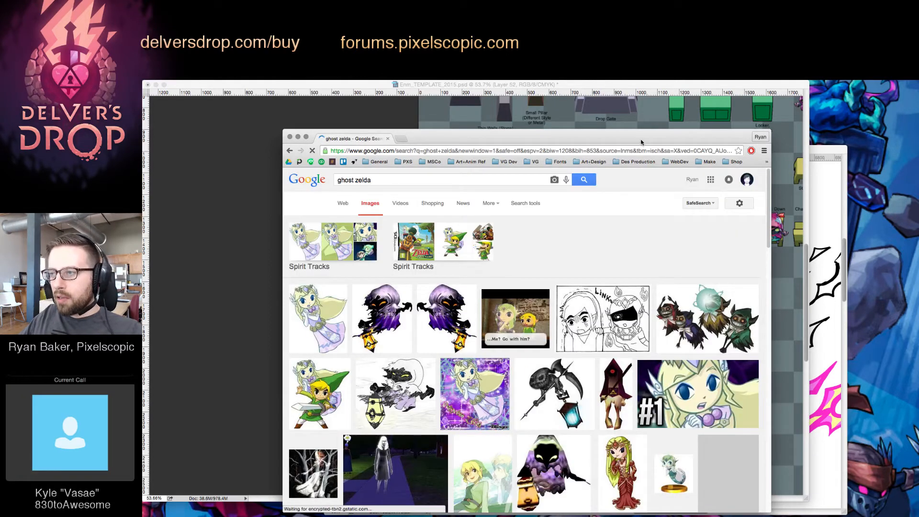
{"action": "left_click_drag", "start_coordinate": [642, 140], "coordinate": [615, 117]}
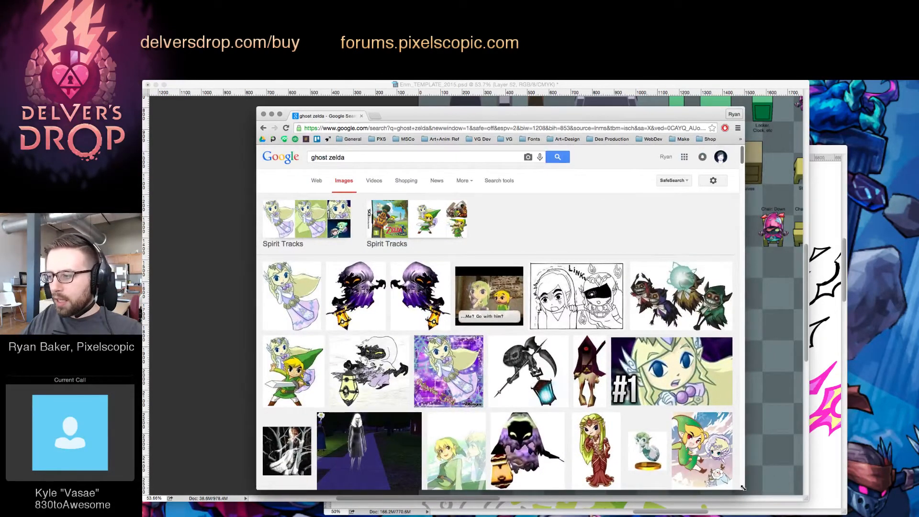
{"action": "left_click_drag", "start_coordinate": [744, 489], "coordinate": [843, 491]}
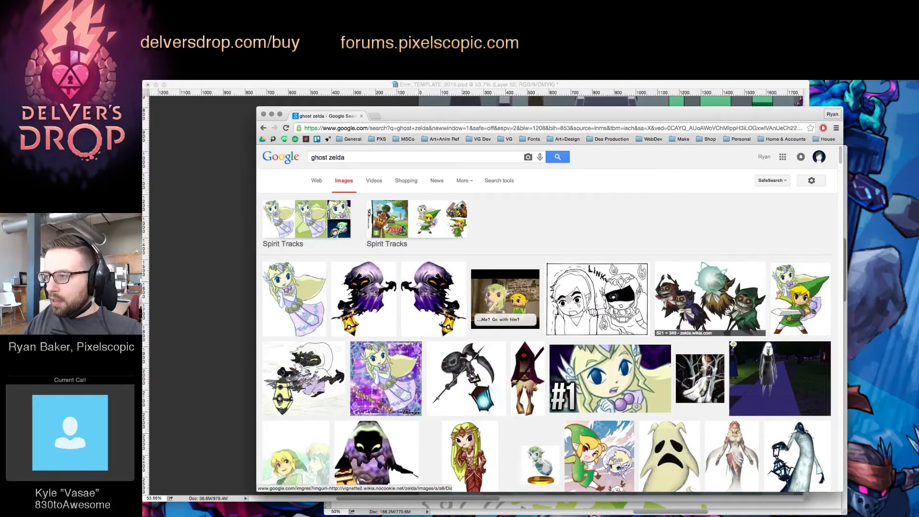
Skim the "ghost zelda" images and refine the image search to "zelda poe"
{"action": "scroll", "coordinate": [747, 323], "scroll_direction": "down", "scroll_amount": 6}
{"action": "scroll", "coordinate": [717, 313], "scroll_direction": "down", "scroll_amount": 4}
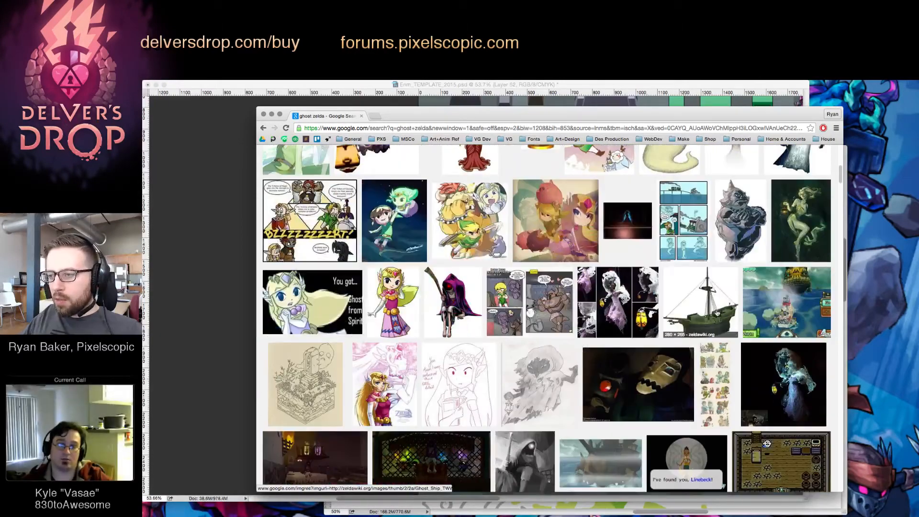
{"action": "scroll", "coordinate": [685, 324], "scroll_direction": "up", "scroll_amount": 10}
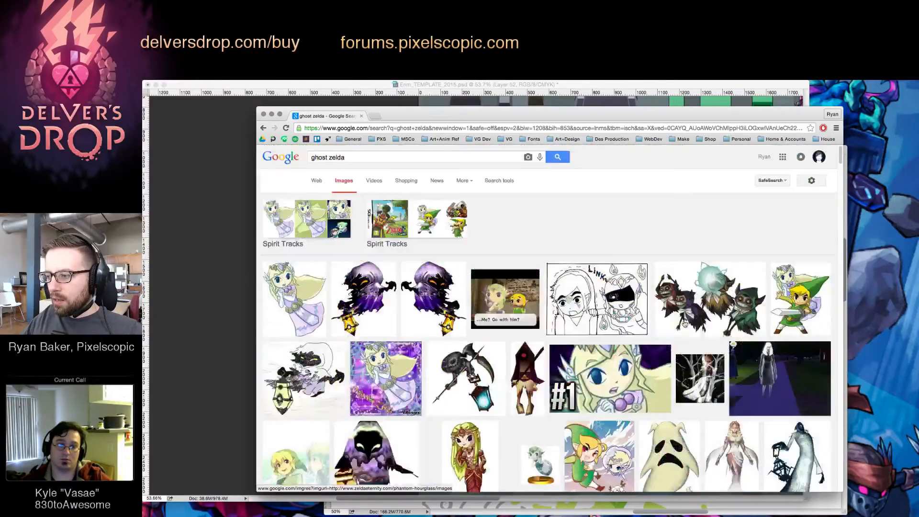
{"action": "triple_click", "coordinate": [328, 157]}
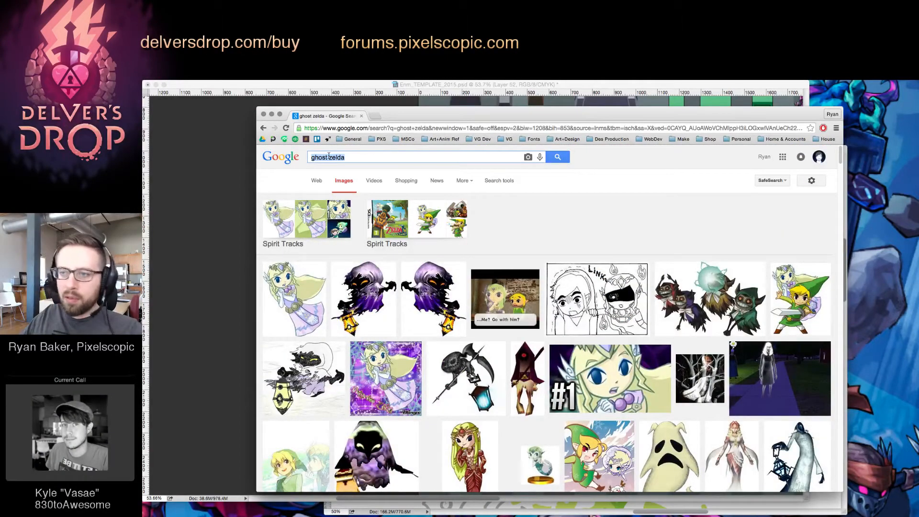
{"action": "type", "text": "zelda poh"}
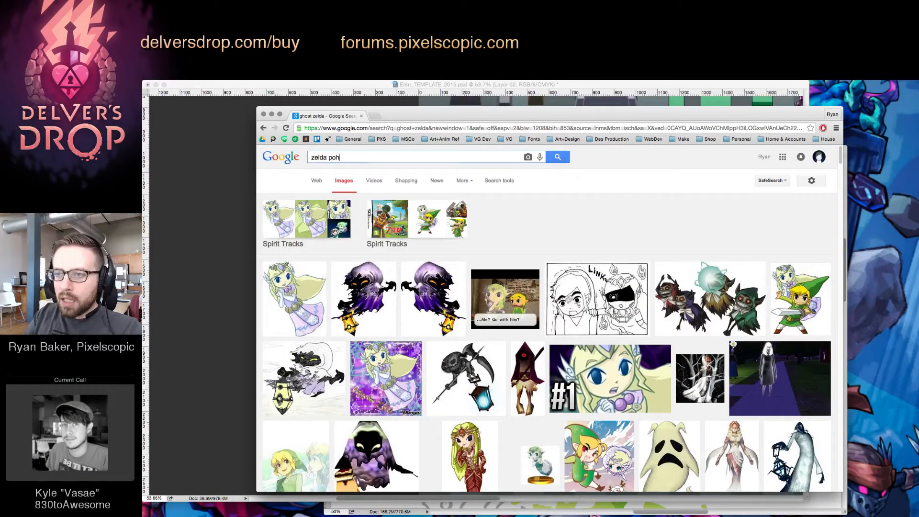
{"action": "key", "text": "Return"}
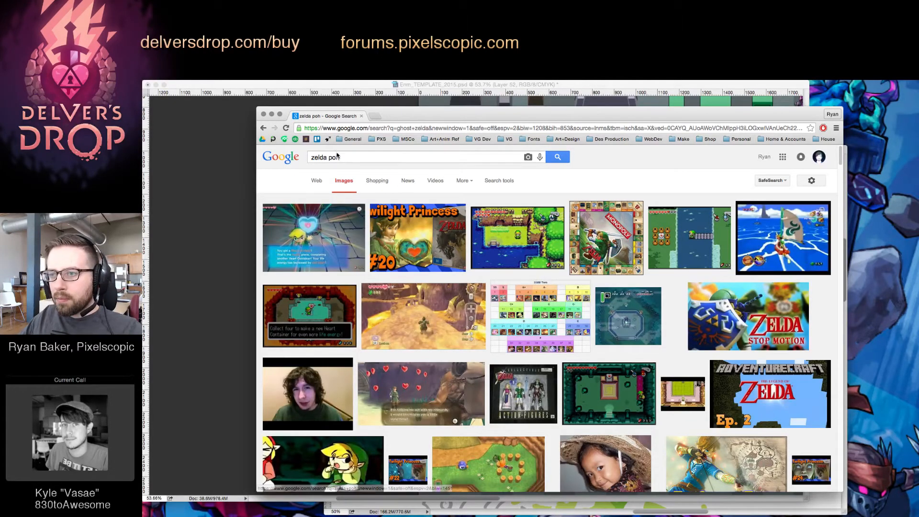
{"action": "left_click_drag", "start_coordinate": [337, 157], "coordinate": [342, 157]}
{"action": "type", "text": "e"}
{"action": "key", "text": "Return"}
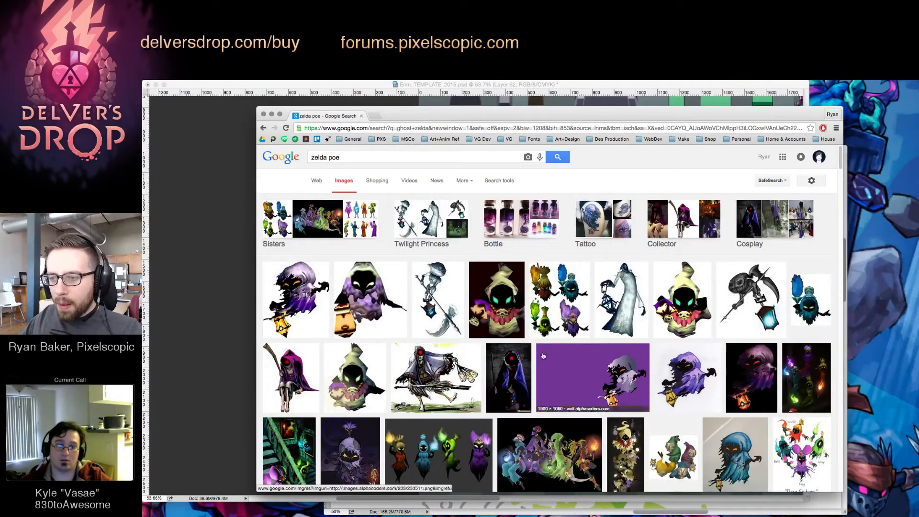
Examine the "zelda poe" image results for ghost shapes and hooded designs to use as enemy reference
{"action": "scroll", "coordinate": [727, 285], "scroll_direction": "down", "scroll_amount": 5}
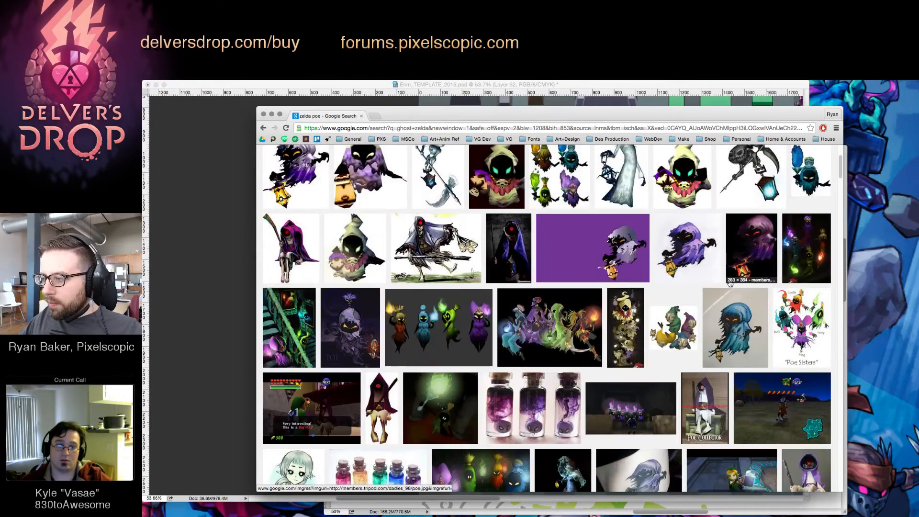
{"action": "scroll", "coordinate": [727, 285], "scroll_direction": "down", "scroll_amount": 3}
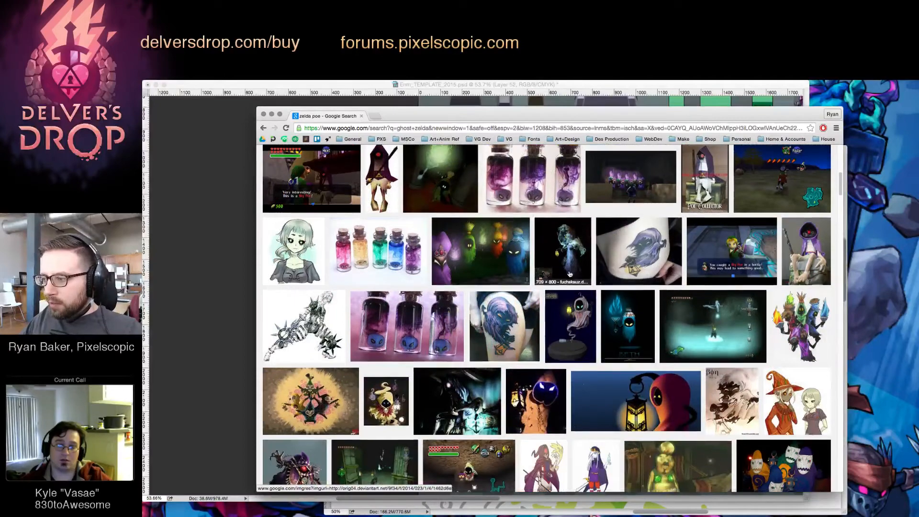
{"action": "scroll", "coordinate": [565, 273], "scroll_direction": "down", "scroll_amount": 5}
{"action": "scroll", "coordinate": [493, 260], "scroll_direction": "down", "scroll_amount": 2}
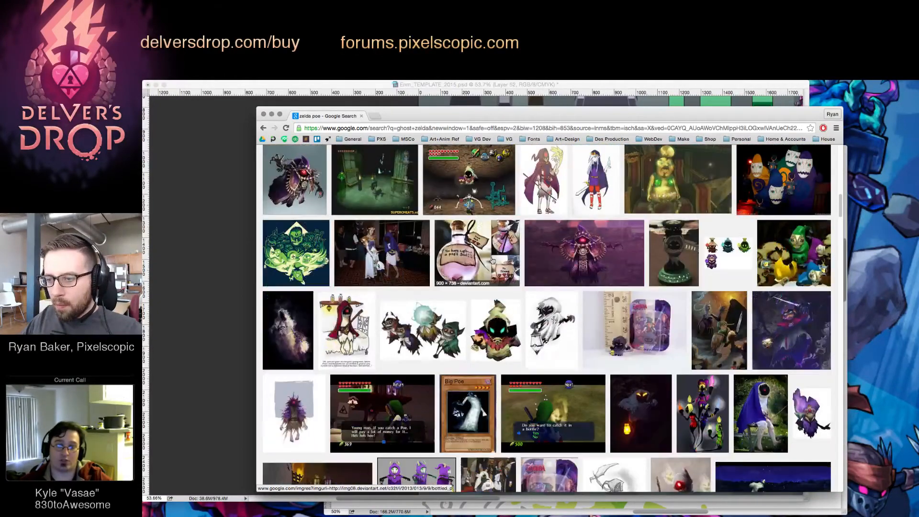
{"action": "scroll", "coordinate": [493, 260], "scroll_direction": "down", "scroll_amount": 1}
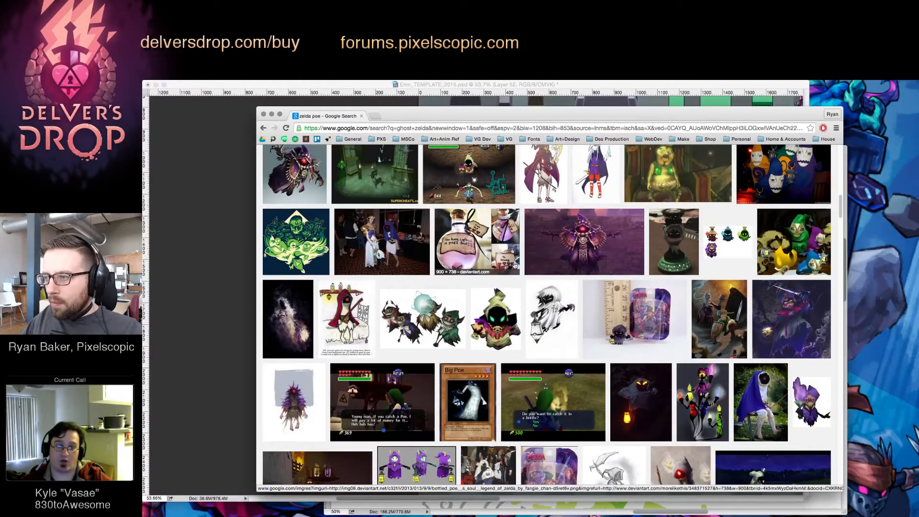
{"action": "scroll", "coordinate": [546, 274], "scroll_direction": "down", "scroll_amount": 5}
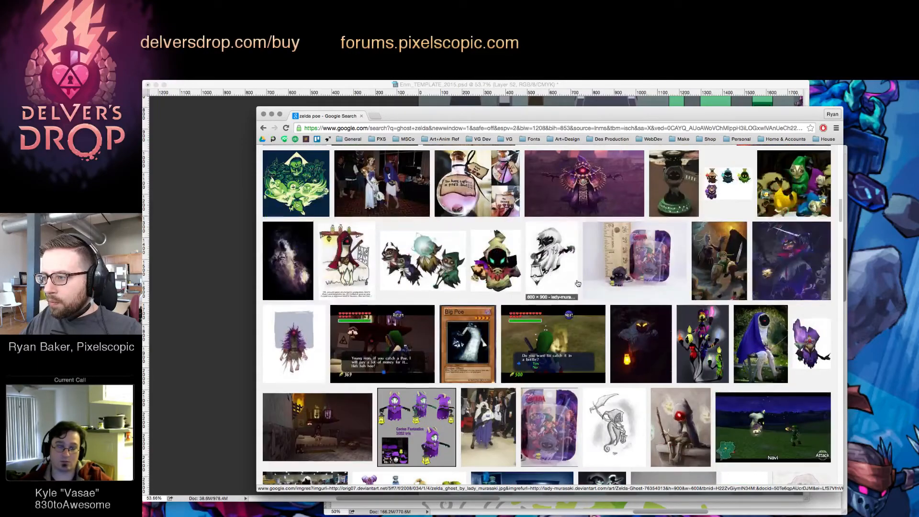
{"action": "scroll", "coordinate": [578, 283], "scroll_direction": "up", "scroll_amount": 15}
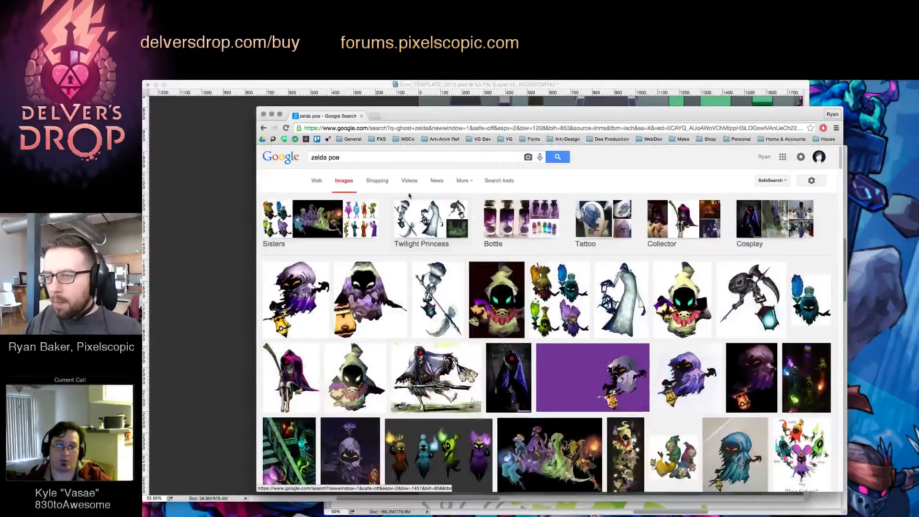
Narrow the image search to "zelda poe snes" and look through the results for sprite references
{"action": "left_click", "coordinate": [375, 158]}
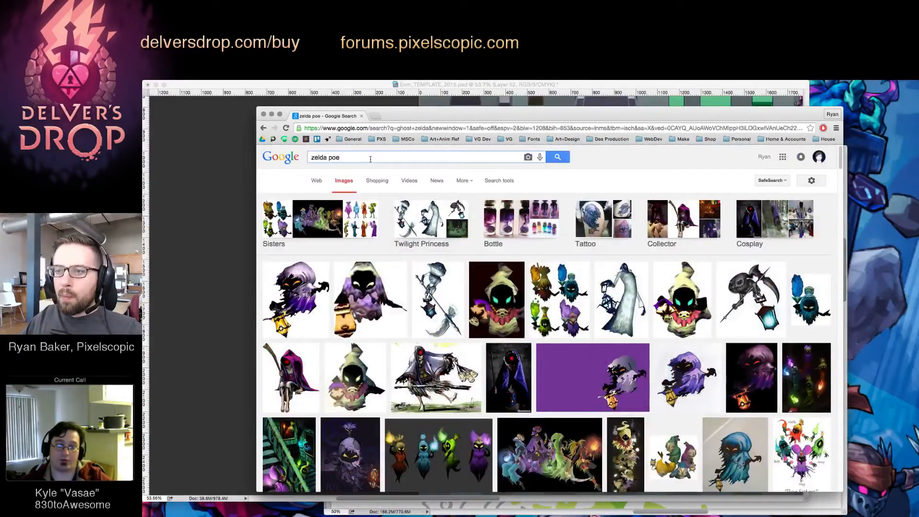
{"action": "type", "text": "snes"}
{"action": "key", "text": "Return"}
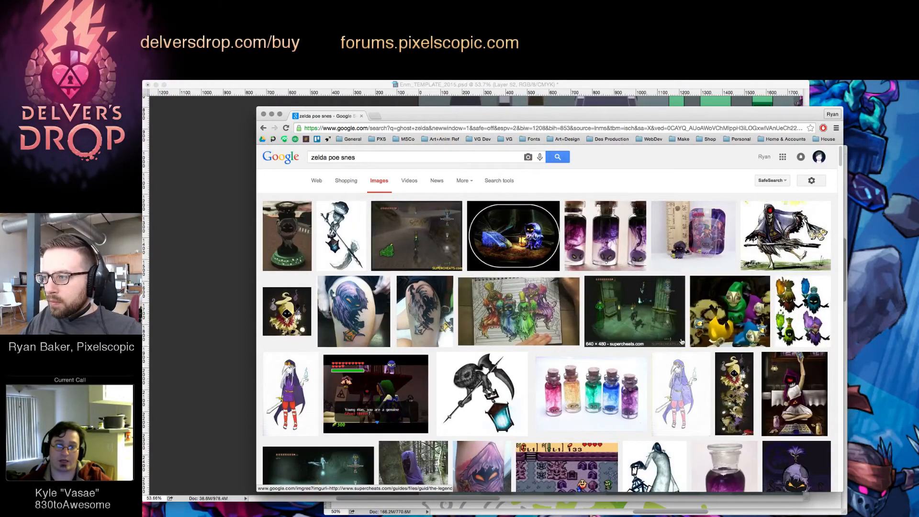
{"action": "scroll", "coordinate": [681, 341], "scroll_direction": "down", "scroll_amount": 5}
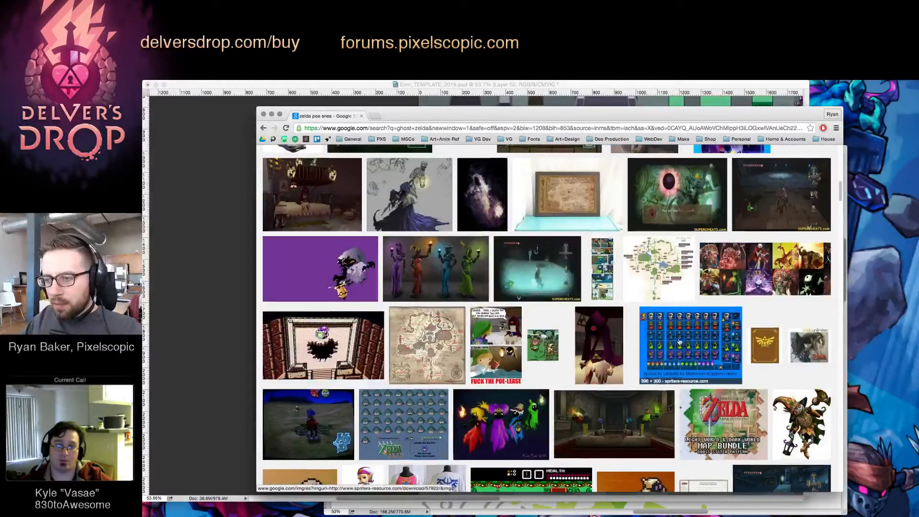
{"action": "scroll", "coordinate": [415, 261], "scroll_direction": "up", "scroll_amount": 10}
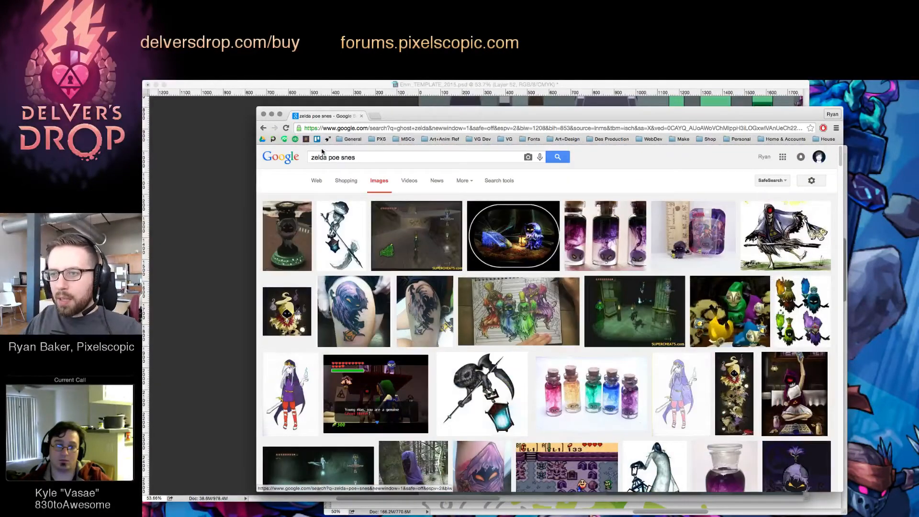
Search images for "zelda awakening ghost" and look over the first rows of results
{"action": "left_click_drag", "start_coordinate": [329, 158], "coordinate": [398, 165]}
{"action": "type", "text": "awakening gh"}
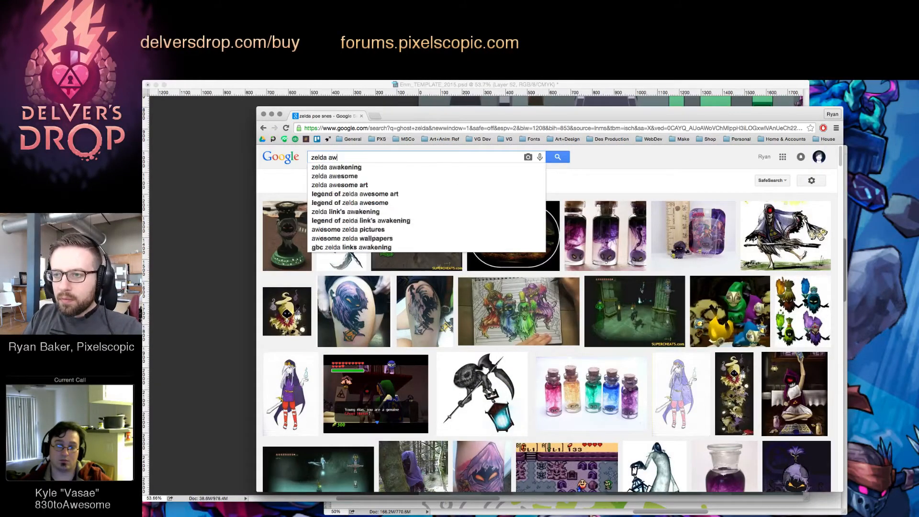
{"action": "type", "text": "ost"}
{"action": "key", "text": "Return"}
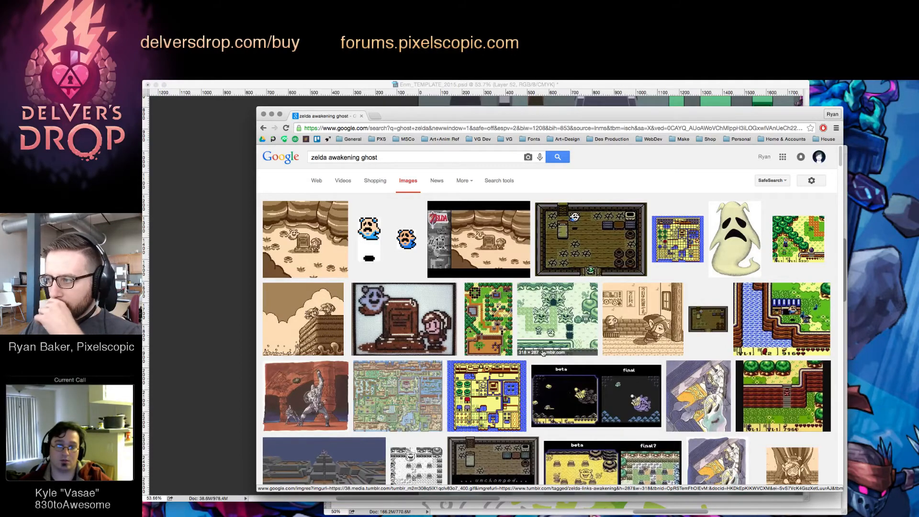
{"action": "scroll", "coordinate": [662, 350], "scroll_direction": "down", "scroll_amount": 3}
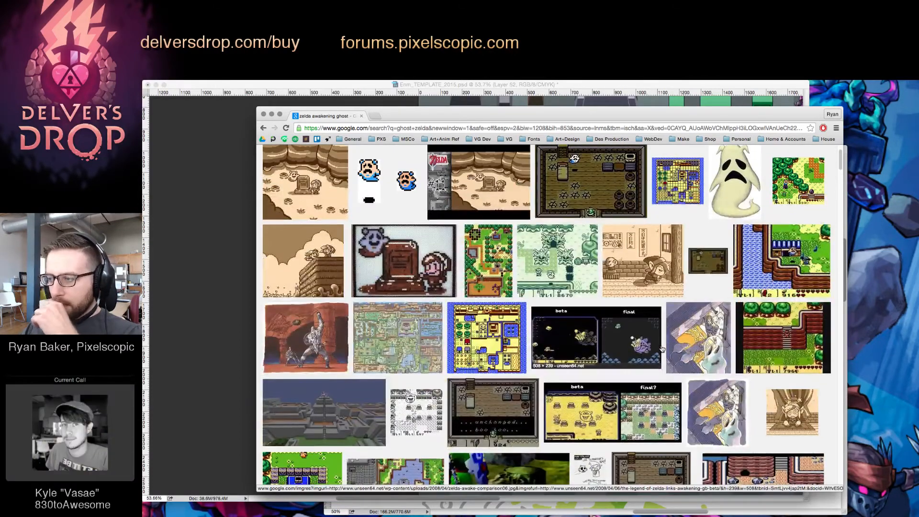
{"action": "scroll", "coordinate": [661, 350], "scroll_direction": "down", "scroll_amount": 6}
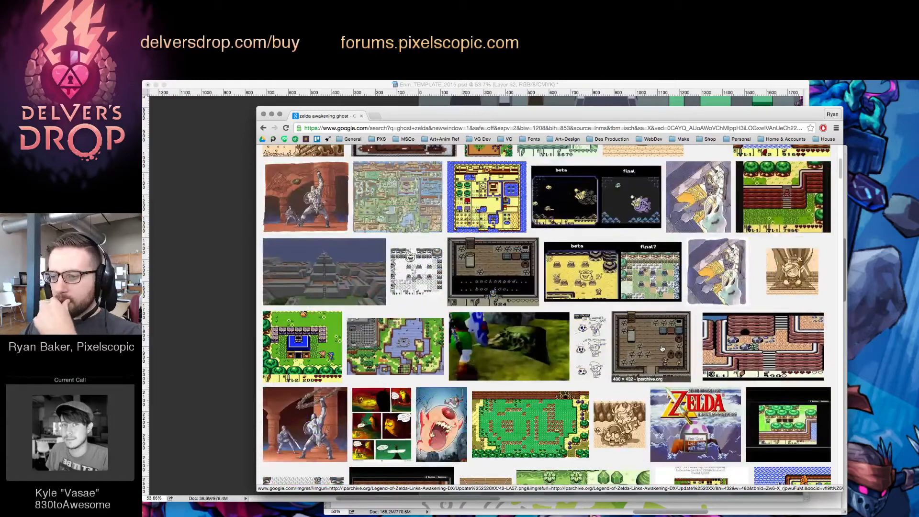
Preview the Giant Ghini illustration of the one-eyed, open-mouthed ghost and return to the start of the results
{"action": "left_click", "coordinate": [451, 420]}
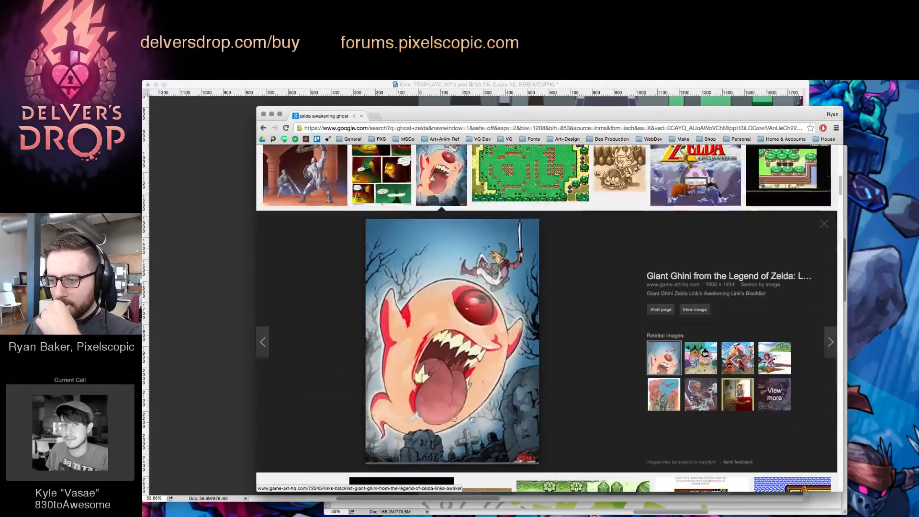
{"action": "scroll", "coordinate": [594, 306], "scroll_direction": "up", "scroll_amount": 3}
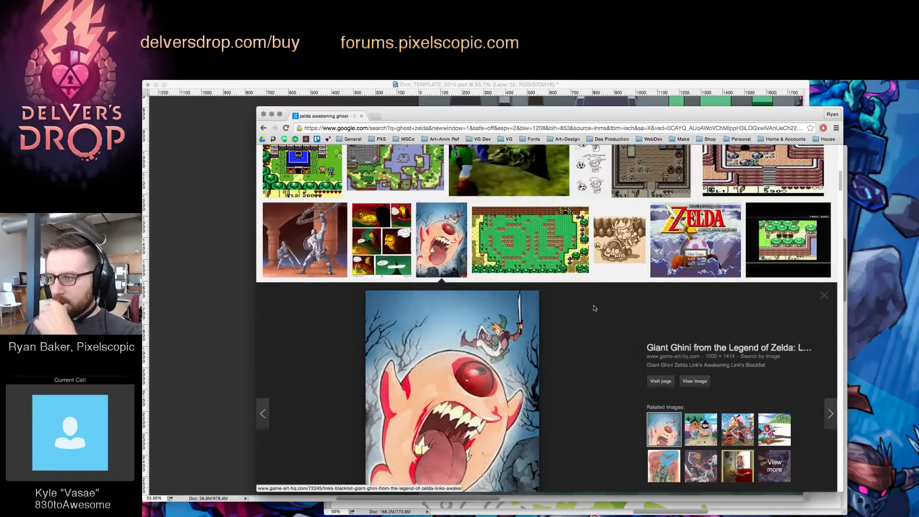
{"action": "scroll", "coordinate": [594, 308], "scroll_direction": "up", "scroll_amount": 5}
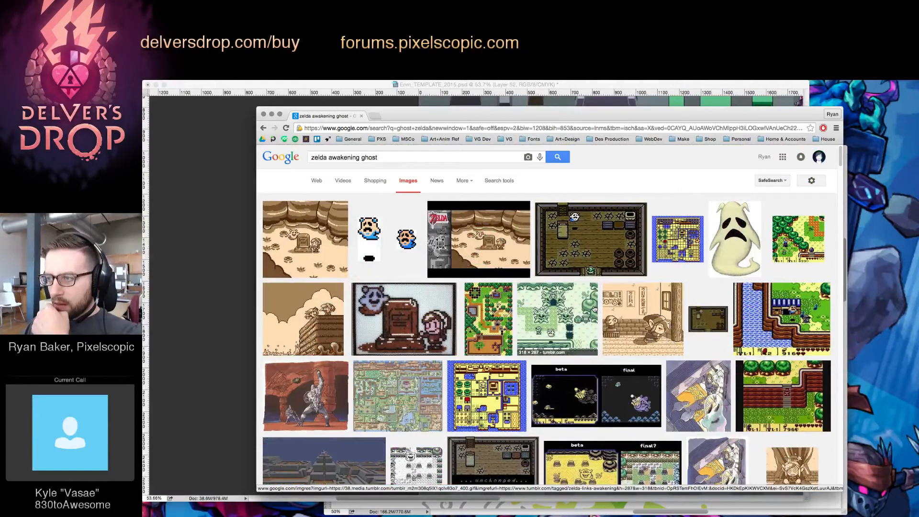
Examine the remaining "zelda awakening ghost" images for ghost sprite and character references
{"action": "scroll", "coordinate": [594, 309], "scroll_direction": "down", "scroll_amount": 5}
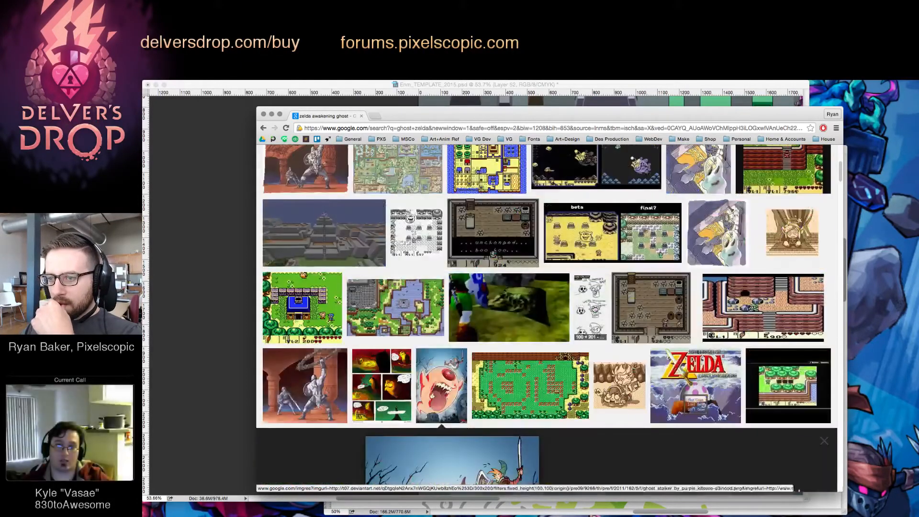
{"action": "scroll", "coordinate": [594, 309], "scroll_direction": "down", "scroll_amount": 2}
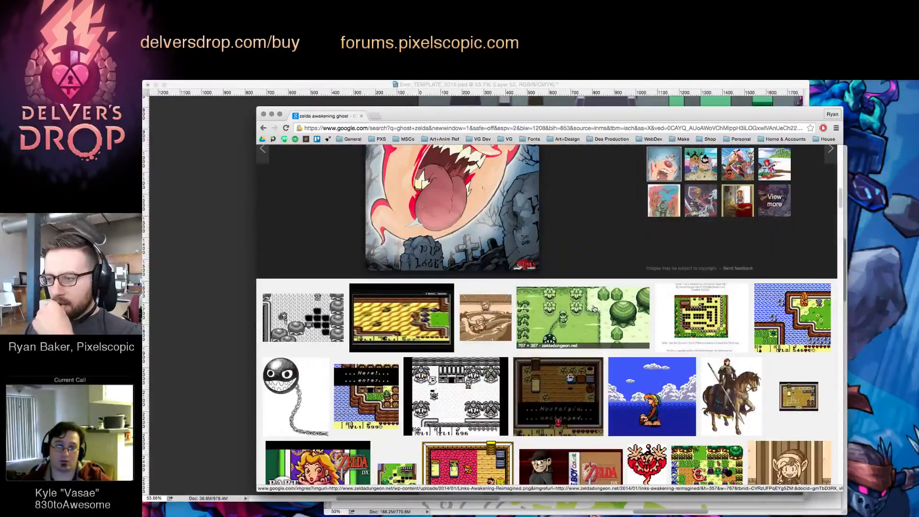
{"action": "scroll", "coordinate": [594, 309], "scroll_direction": "down", "scroll_amount": 3}
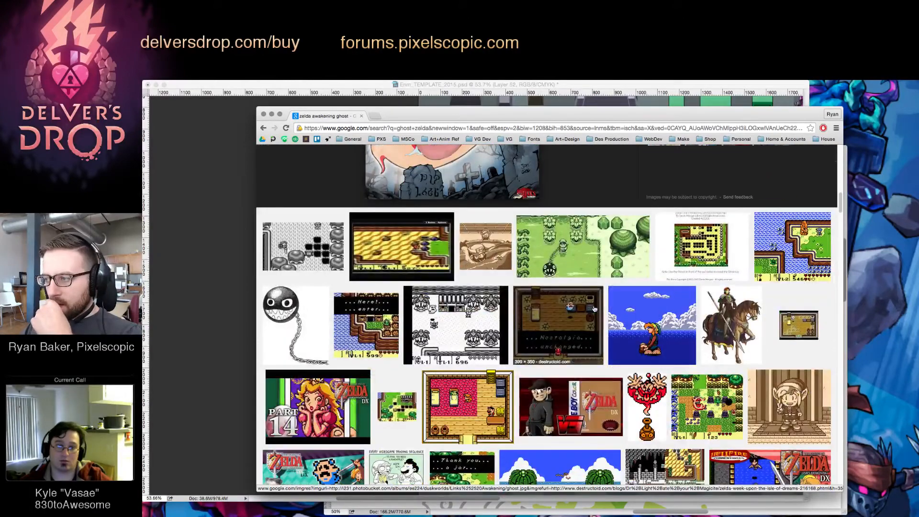
{"action": "scroll", "coordinate": [594, 309], "scroll_direction": "down", "scroll_amount": 3}
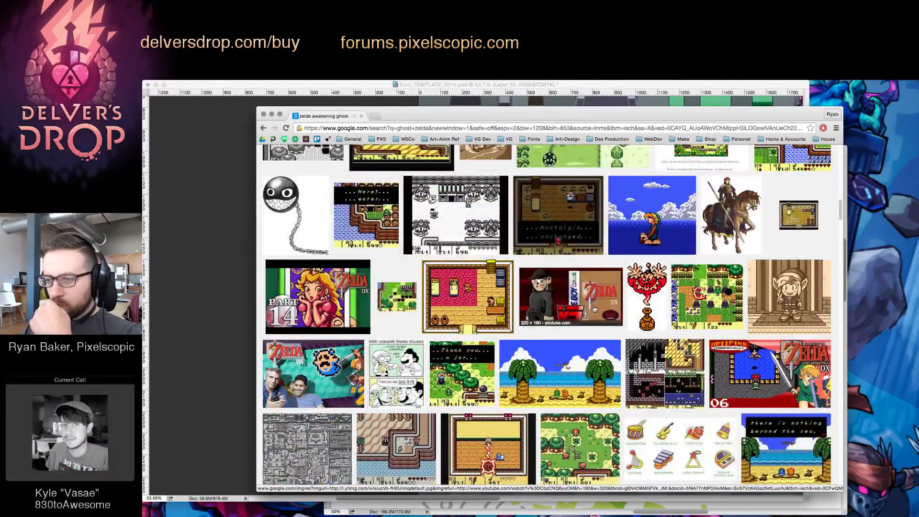
{"action": "scroll", "coordinate": [594, 309], "scroll_direction": "down", "scroll_amount": 3}
{"action": "scroll", "coordinate": [595, 308], "scroll_direction": "down", "scroll_amount": 2}
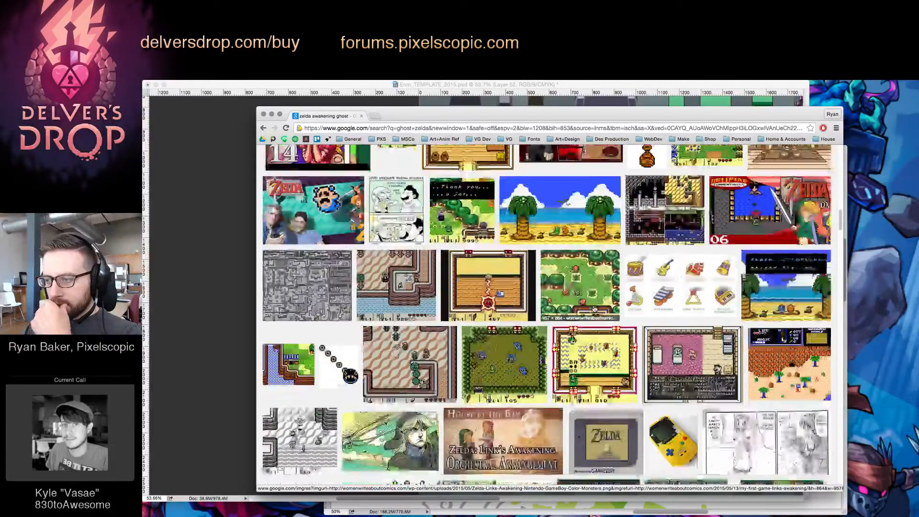
{"action": "scroll", "coordinate": [594, 309], "scroll_direction": "down", "scroll_amount": 5}
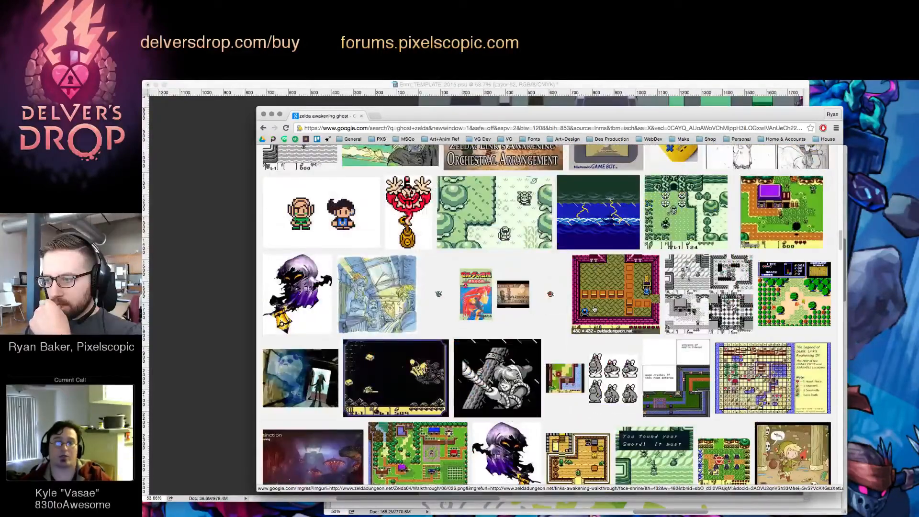
{"action": "scroll", "coordinate": [594, 308], "scroll_direction": "down", "scroll_amount": 3}
{"action": "scroll", "coordinate": [594, 309], "scroll_direction": "up", "scroll_amount": 10}
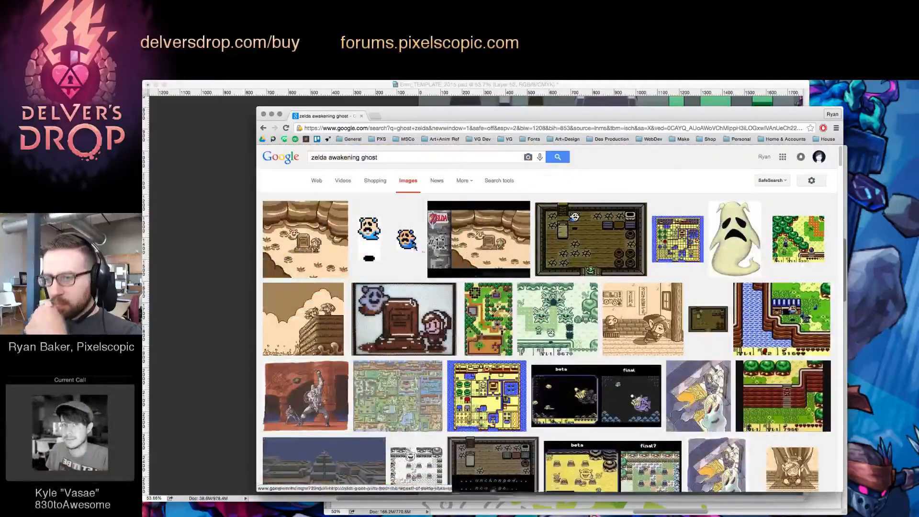
Change the image search from "zelda awakening ghost" to "zelda nes ghost"
{"action": "double_click", "coordinate": [348, 157]}
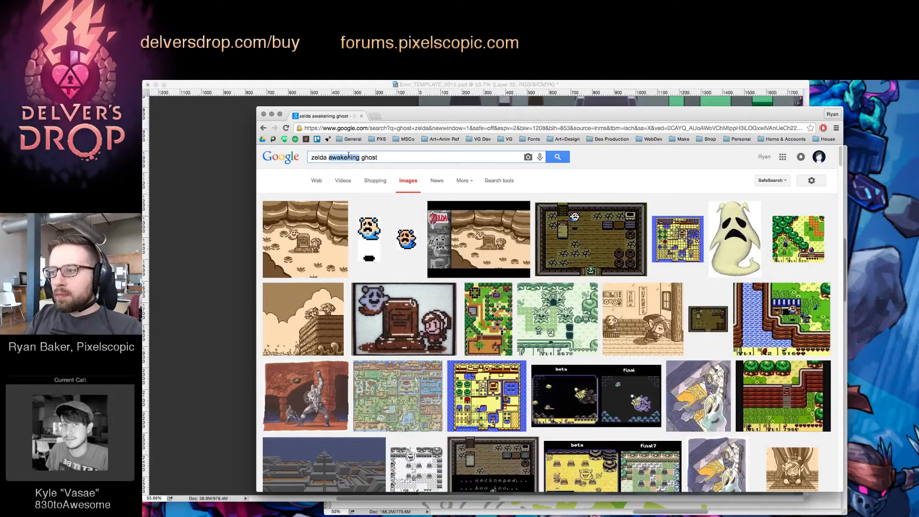
{"action": "key", "text": "BackSpace"}
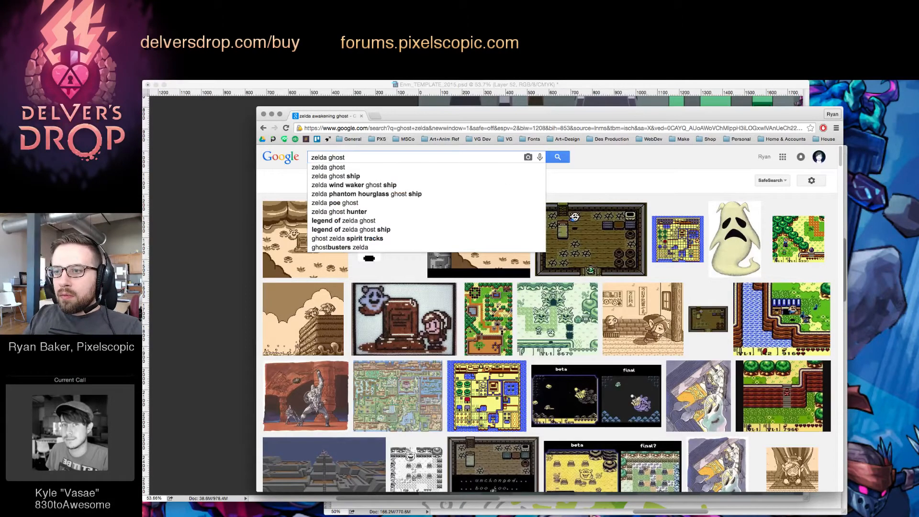
{"action": "type", "text": "nes"}
{"action": "key", "text": "Return"}
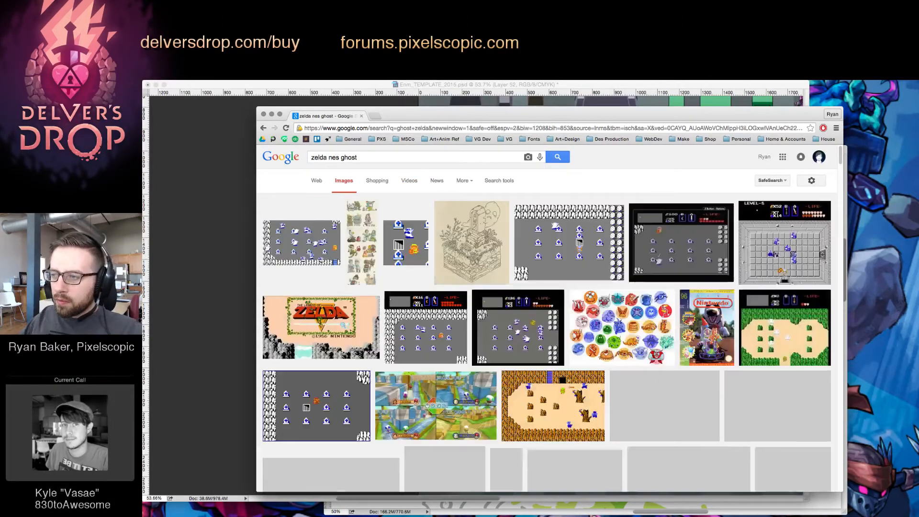
Preview the SuperPhillip Central graveyard screenshot and the I-Mockery.com close-up of the Ghini ghost sprite among the graves
{"action": "left_click", "coordinate": [528, 339]}
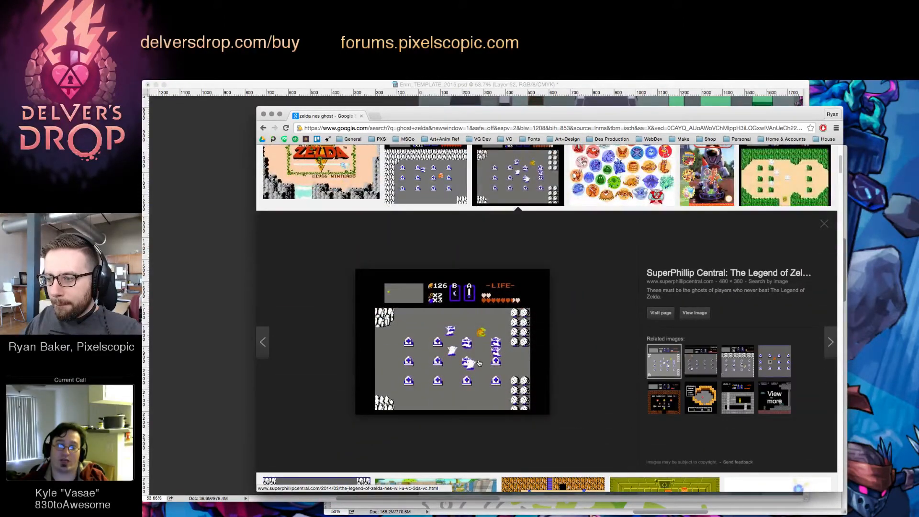
{"action": "scroll", "coordinate": [457, 418], "scroll_direction": "up", "scroll_amount": 3}
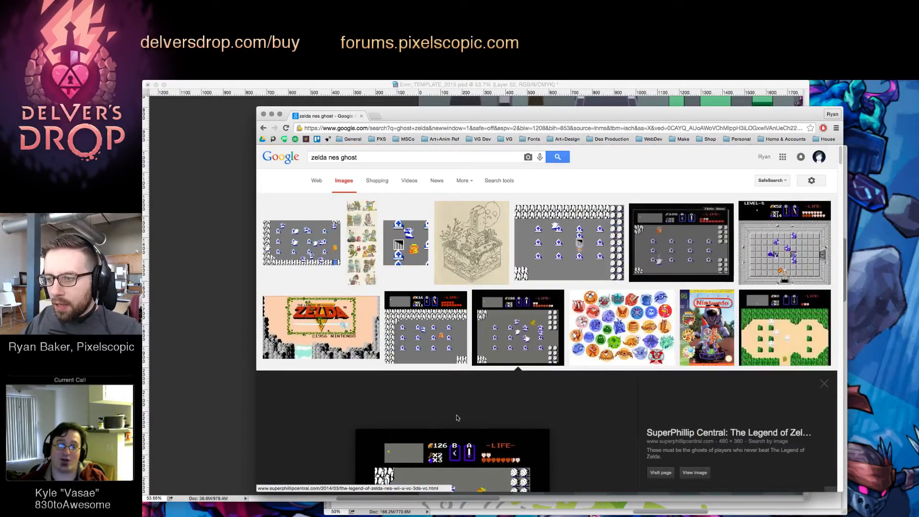
{"action": "scroll", "coordinate": [458, 418], "scroll_direction": "down", "scroll_amount": 3}
{"action": "mouse_move", "coordinate": [461, 339]}
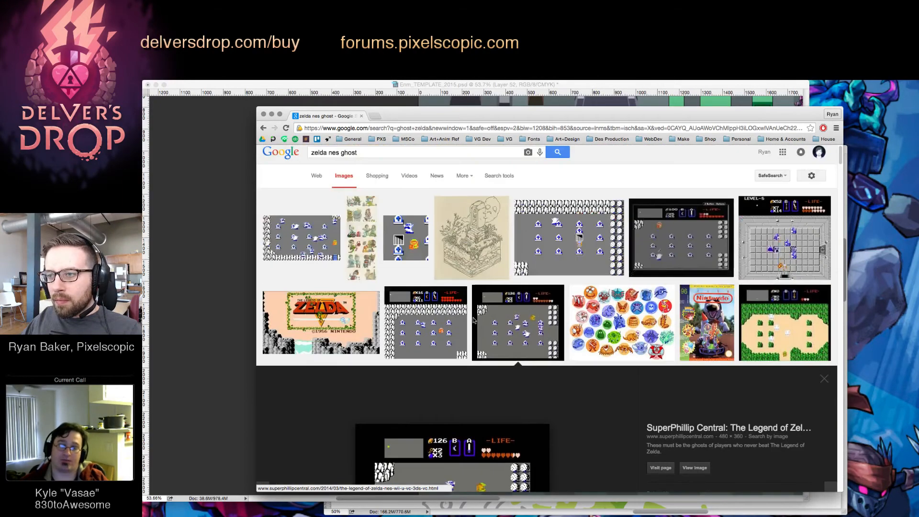
{"action": "scroll", "coordinate": [553, 317], "scroll_direction": "up", "scroll_amount": 3}
{"action": "left_click", "coordinate": [410, 235]}
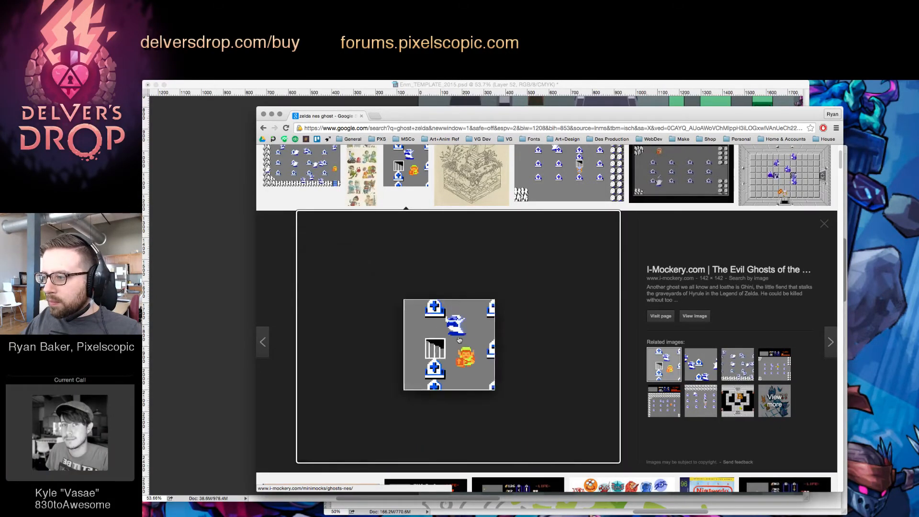
{"action": "scroll", "coordinate": [677, 282], "scroll_direction": "down", "scroll_amount": 5}
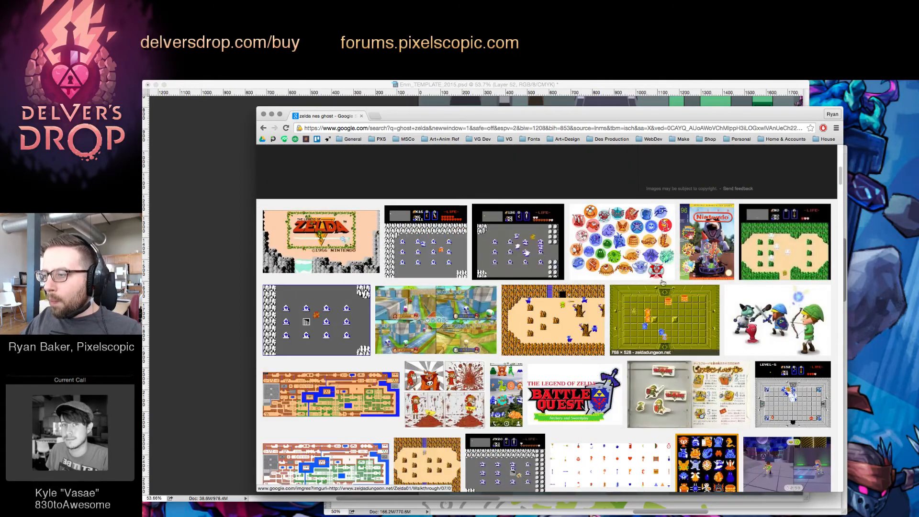
Preview the EDBOT5000 sketch-blog illustration of the NES Zelda enemies in coloured circles and continue to the results below it
{"action": "left_click", "coordinate": [665, 273]}
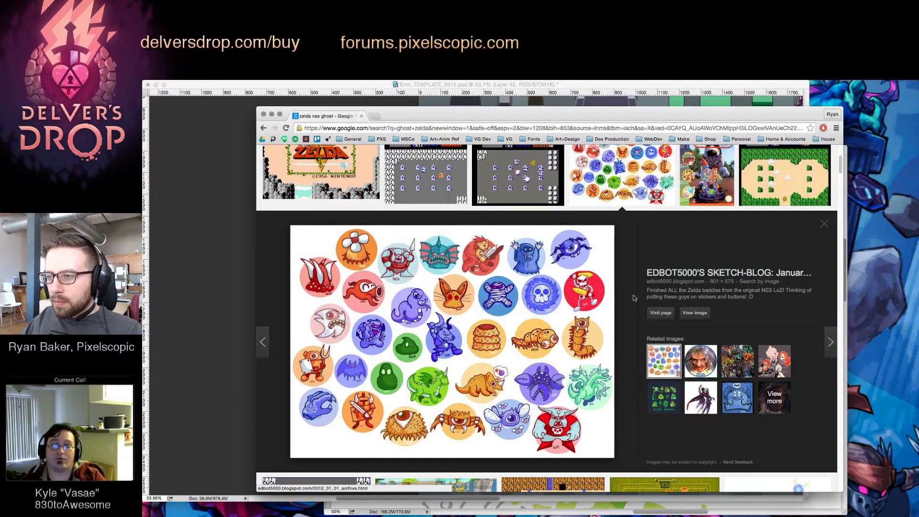
{"action": "scroll", "coordinate": [614, 372], "scroll_direction": "down", "scroll_amount": 1}
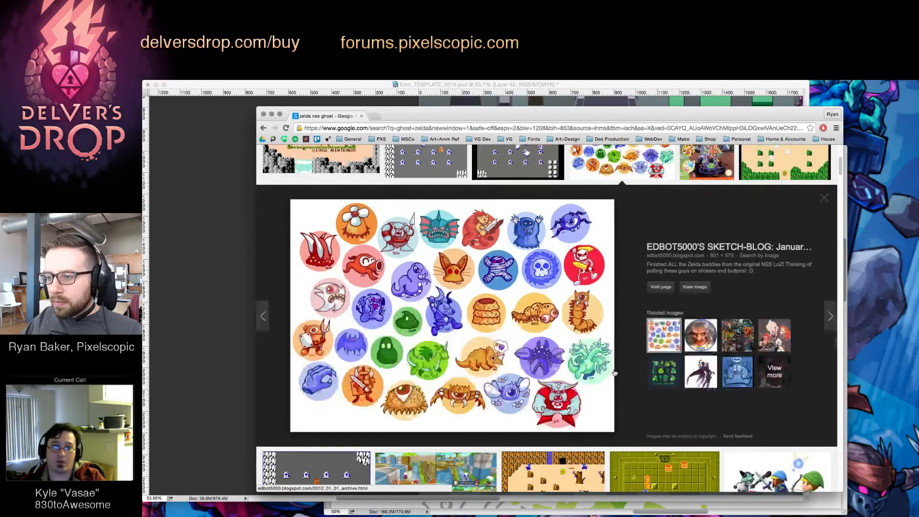
{"action": "scroll", "coordinate": [614, 373], "scroll_direction": "down", "scroll_amount": 1}
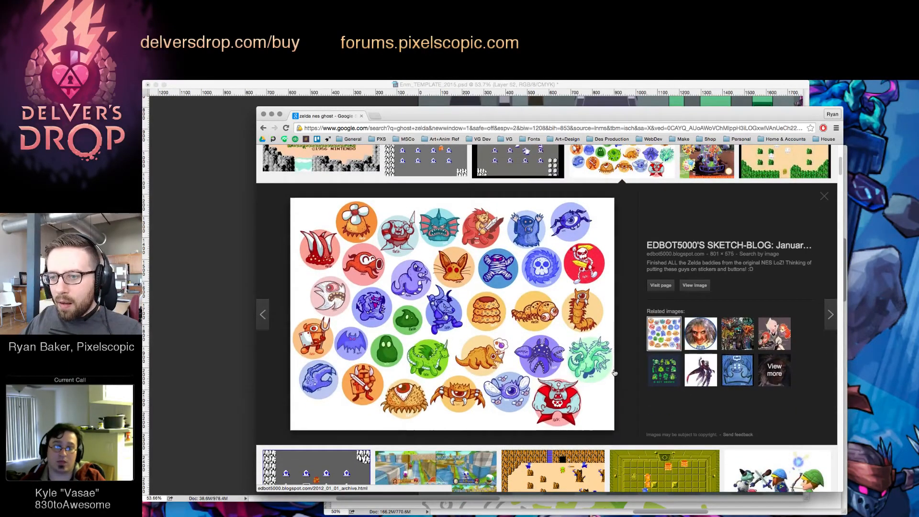
{"action": "scroll", "coordinate": [614, 372], "scroll_direction": "down", "scroll_amount": 1}
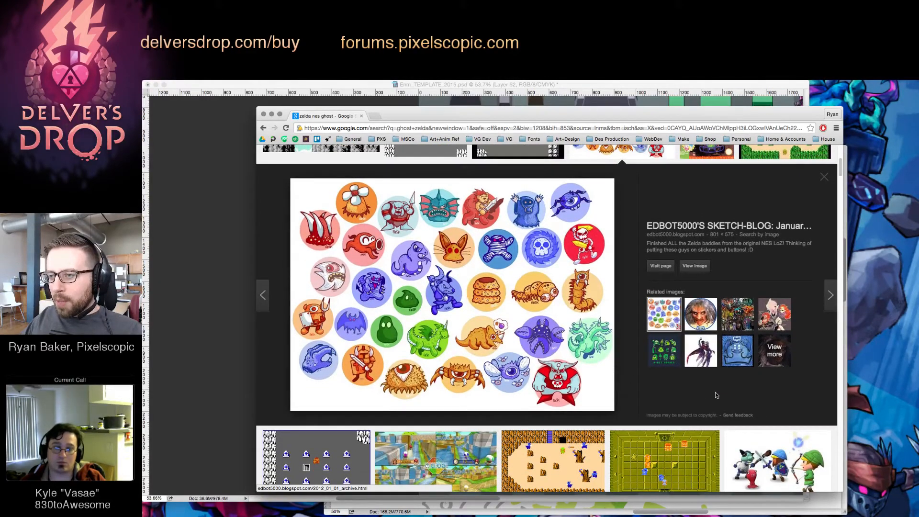
{"action": "scroll", "coordinate": [712, 393], "scroll_direction": "down", "scroll_amount": 2}
{"action": "scroll", "coordinate": [716, 378], "scroll_direction": "down", "scroll_amount": 5}
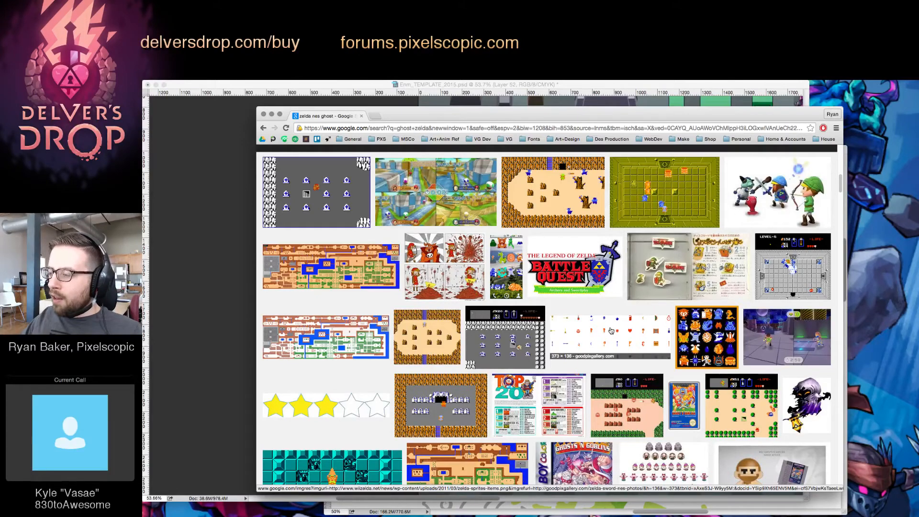
Preview the ibleed8bit grid of NES Zelda enemy sprites and look through the remaining results for ghost references
{"action": "left_click", "coordinate": [700, 326]}
{"action": "scroll", "coordinate": [465, 332], "scroll_direction": "up", "scroll_amount": 5}
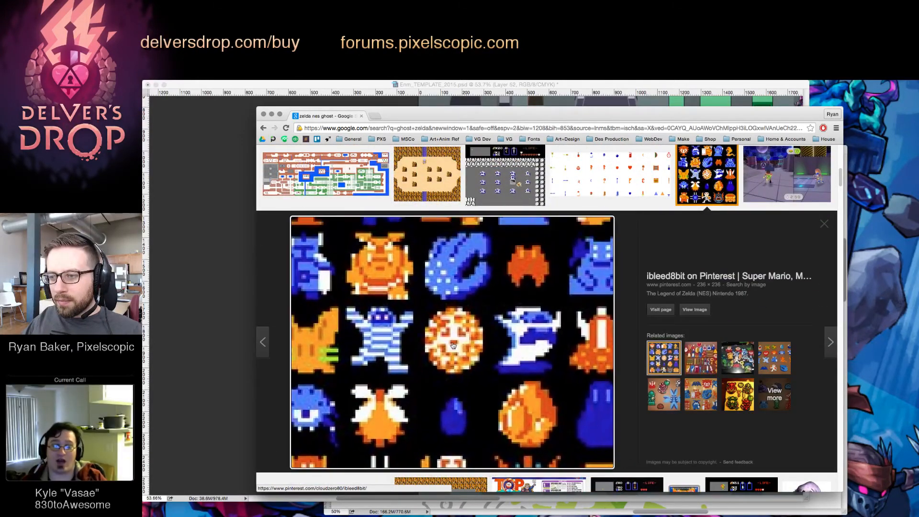
{"action": "scroll", "coordinate": [477, 350], "scroll_direction": "down", "scroll_amount": 5}
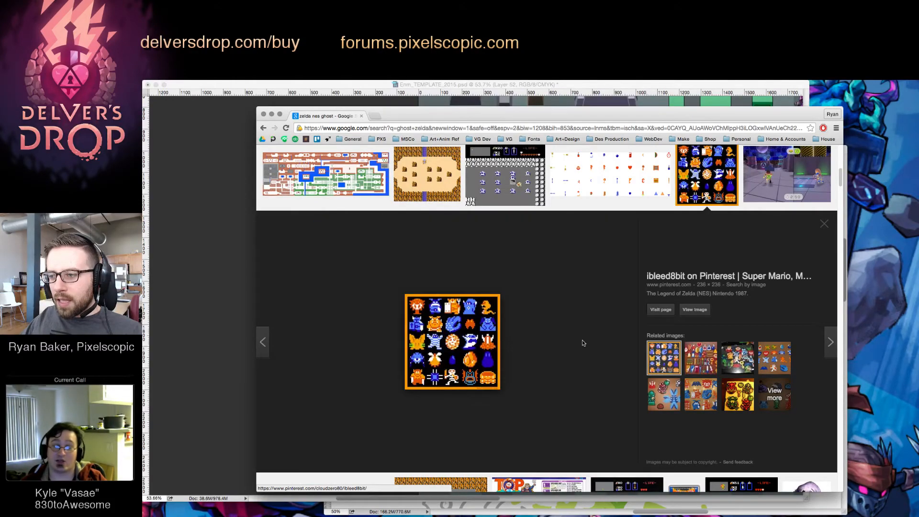
{"action": "scroll", "coordinate": [583, 343], "scroll_direction": "down", "scroll_amount": 3}
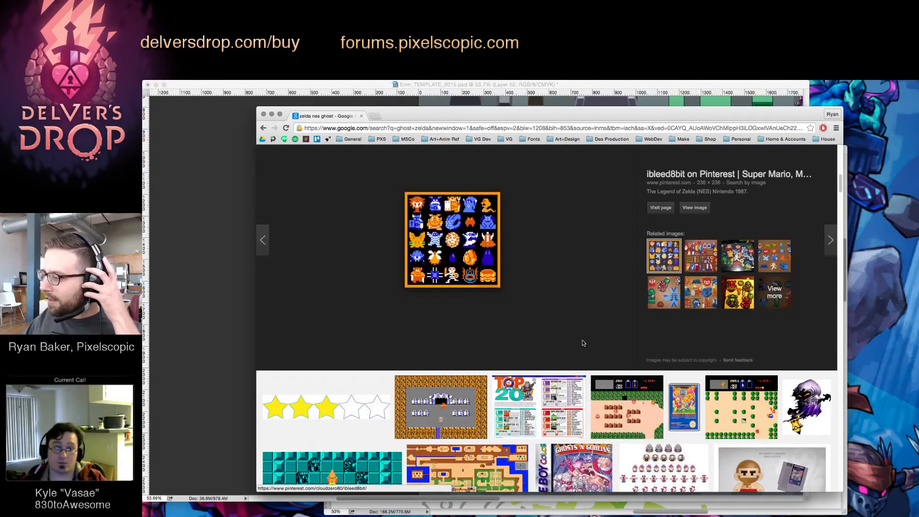
{"action": "scroll", "coordinate": [583, 343], "scroll_direction": "down", "scroll_amount": 6}
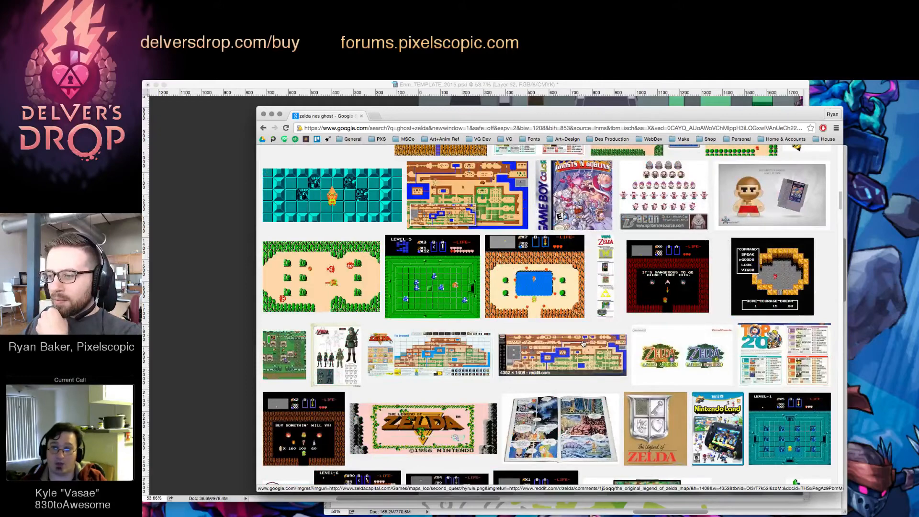
{"action": "scroll", "coordinate": [583, 343], "scroll_direction": "down", "scroll_amount": 3}
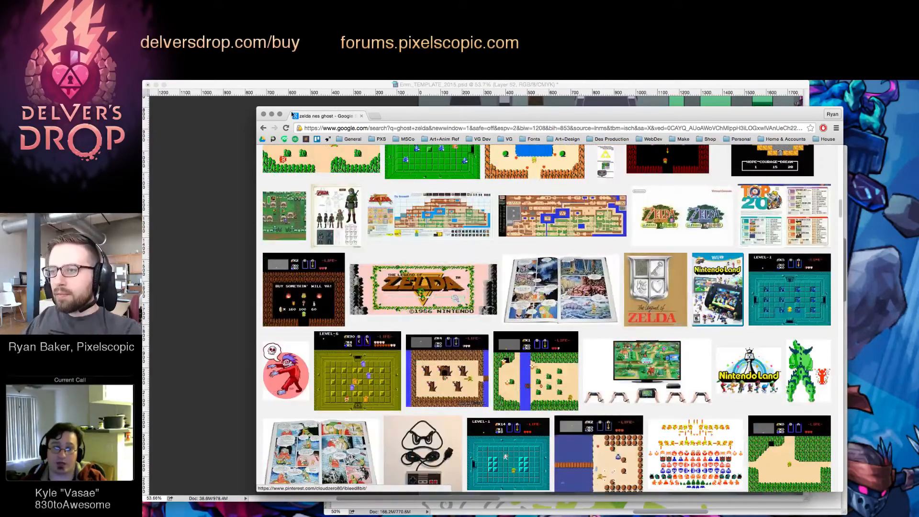
Minimize the browser window, switch back to the enemy lineup in Photoshop and save Enm_TEMPLATE_2015.psd
{"action": "left_click", "coordinate": [271, 114]}
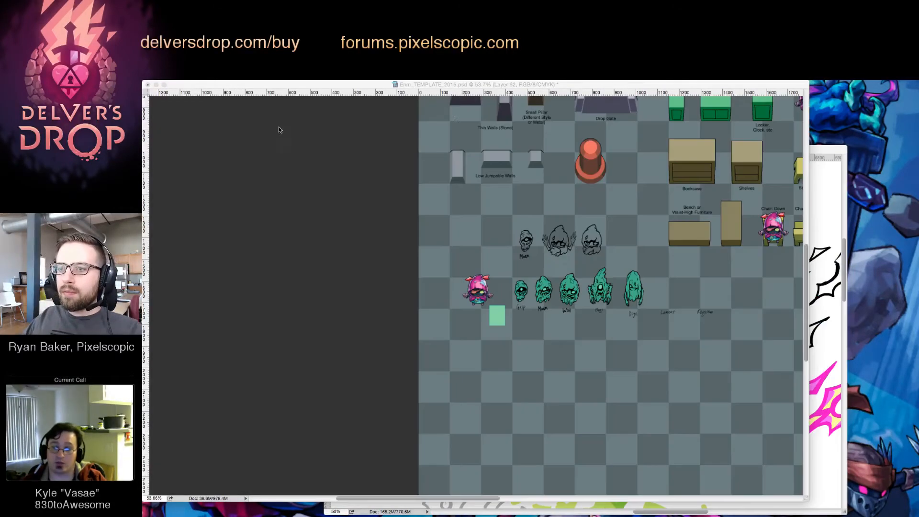
{"action": "left_click", "coordinate": [653, 293]}
{"action": "left_click", "coordinate": [653, 292]}
{"action": "left_click", "coordinate": [653, 292]}
{"action": "left_click_drag", "start_coordinate": [654, 289], "coordinate": [598, 316]}
{"action": "key", "text": "v"}
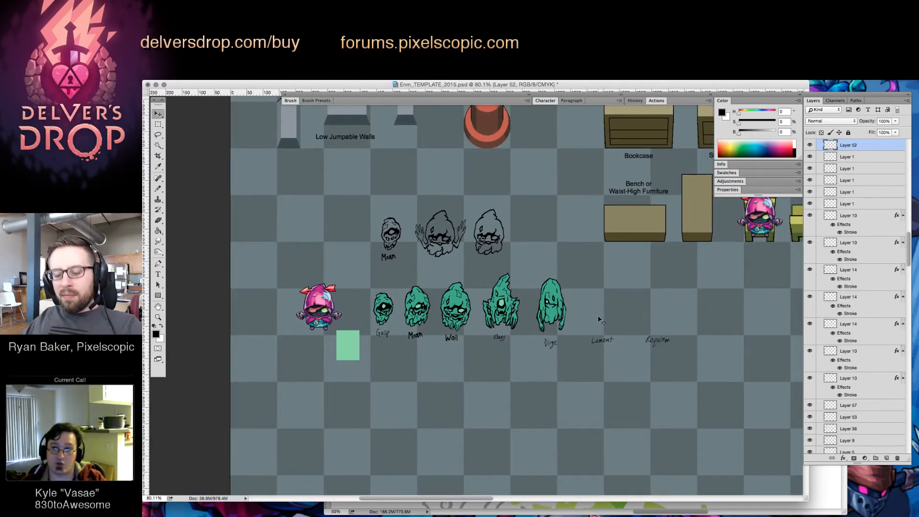
{"action": "key", "text": "super+s"}
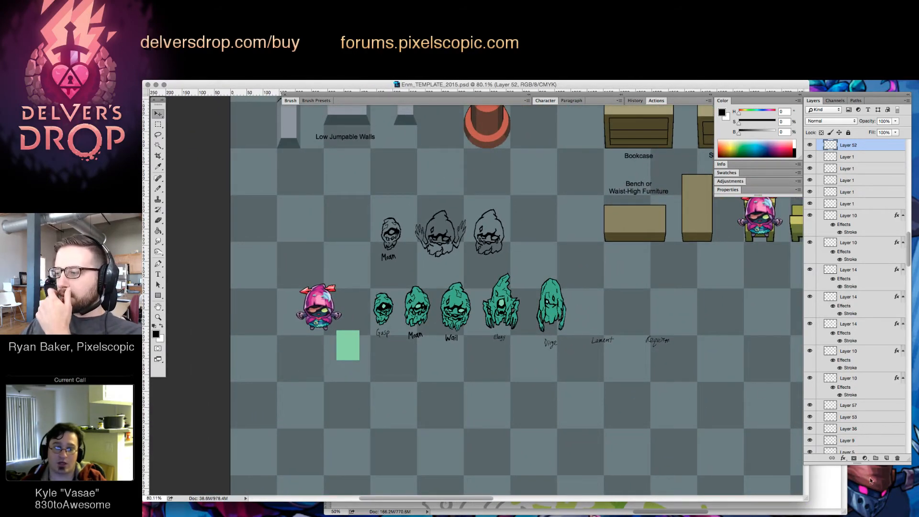
Close DDrop_Elements_v7.psd and the enemy template document, and hide the interface panels
{"action": "left_click", "coordinate": [840, 489]}
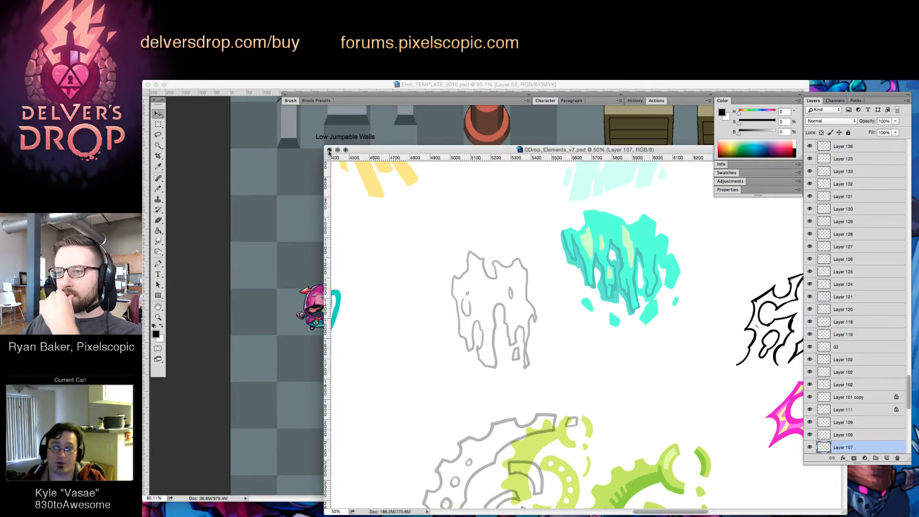
{"action": "left_click", "coordinate": [329, 150]}
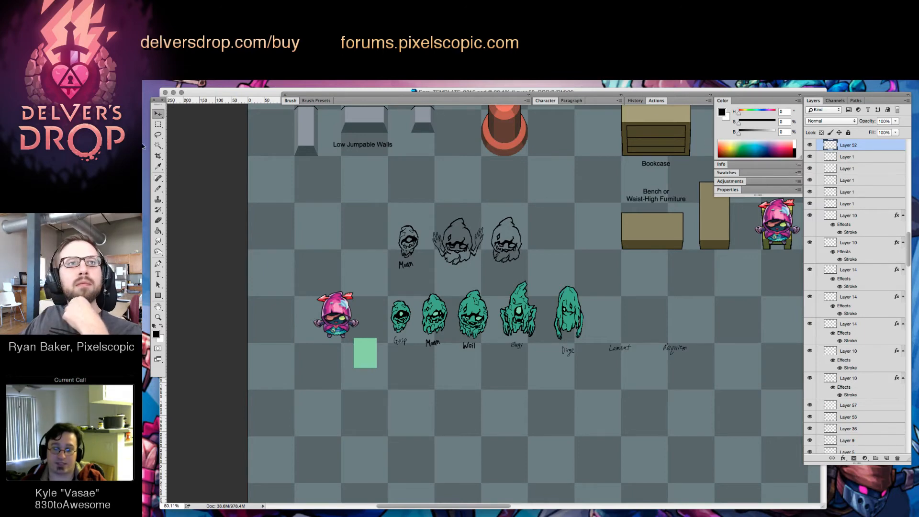
{"action": "key", "text": "Tab"}
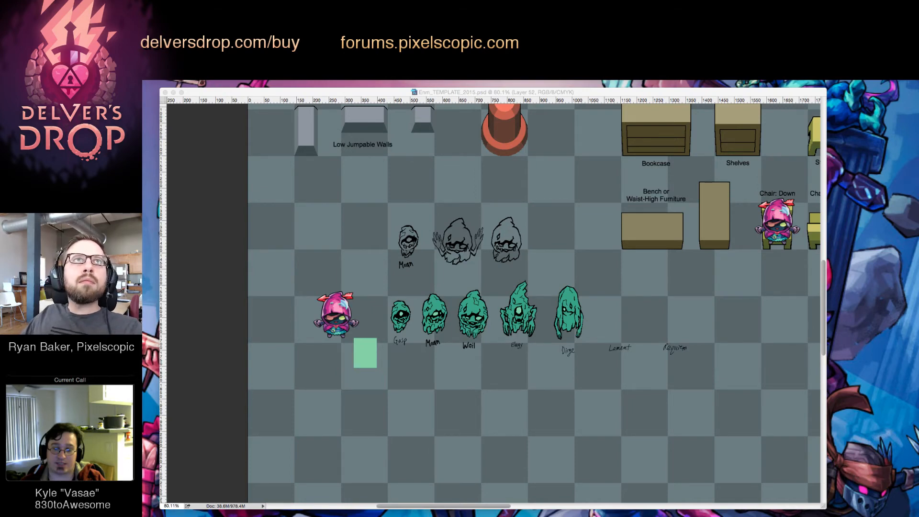
{"action": "key", "text": "Tab"}
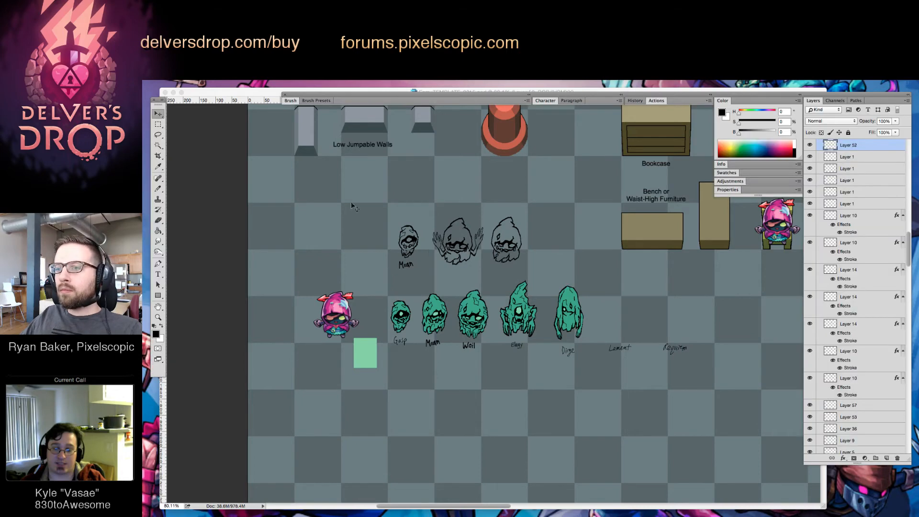
{"action": "left_click", "coordinate": [165, 92]}
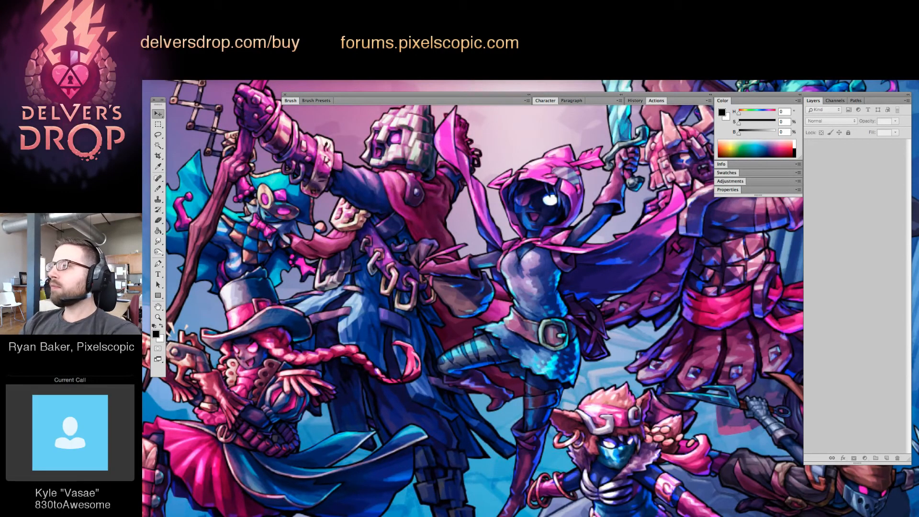
{"action": "key", "text": "Tab"}
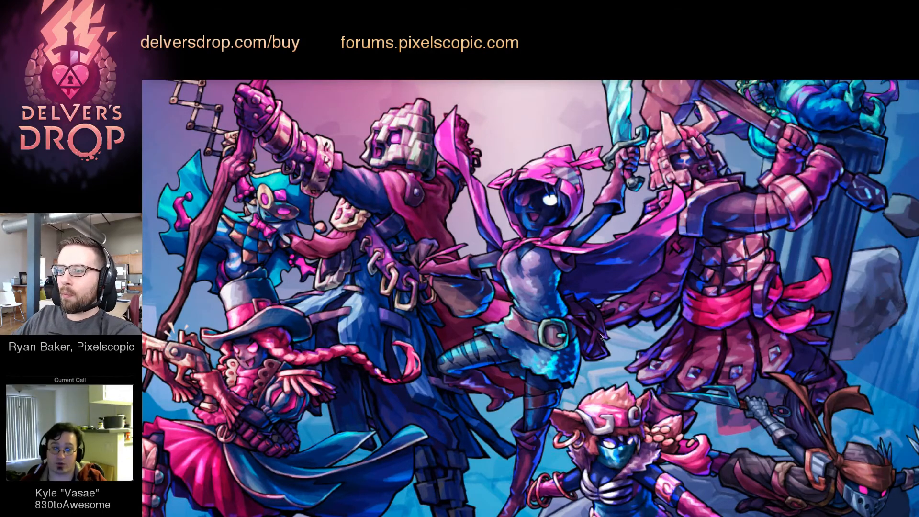